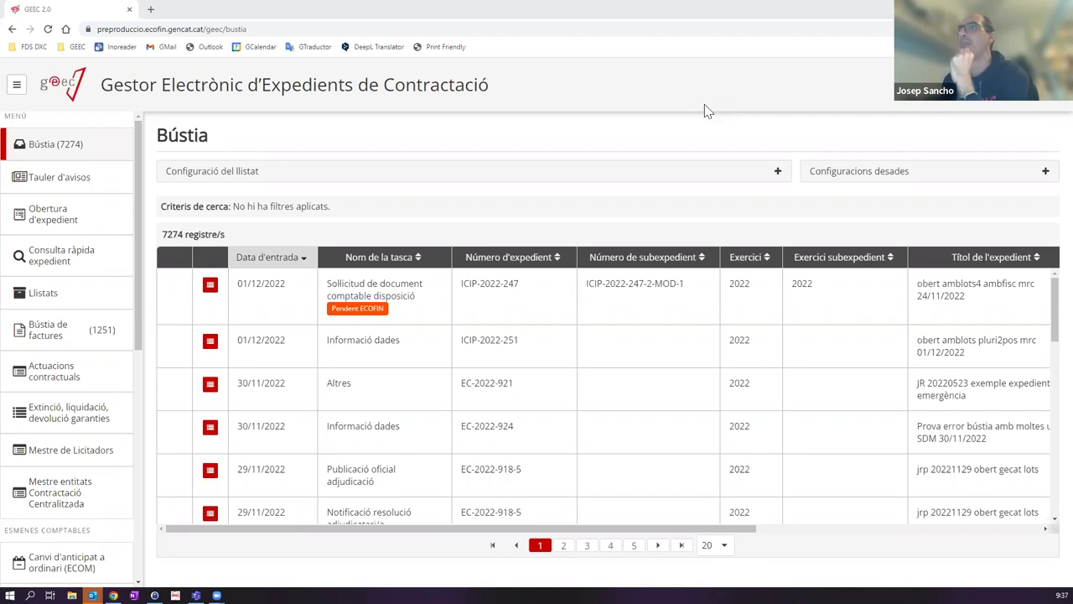
Step: Open the Obertura d'expedient form for a new contract file
right_click(39, 416)
left_click(224, 15)
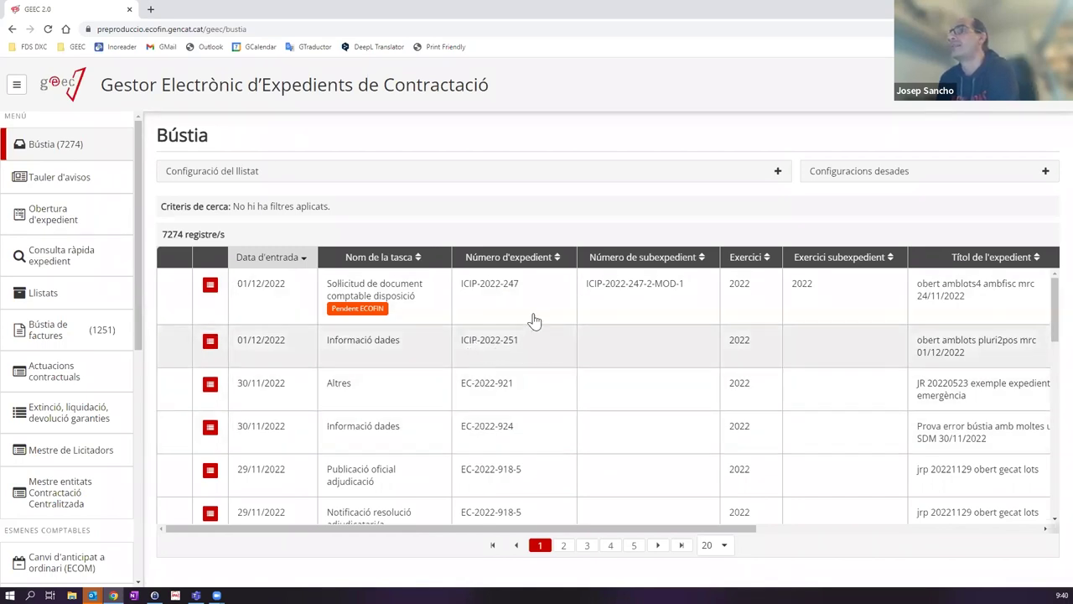
scroll(515, 352, "down", 5)
scroll(516, 356, "up", 5)
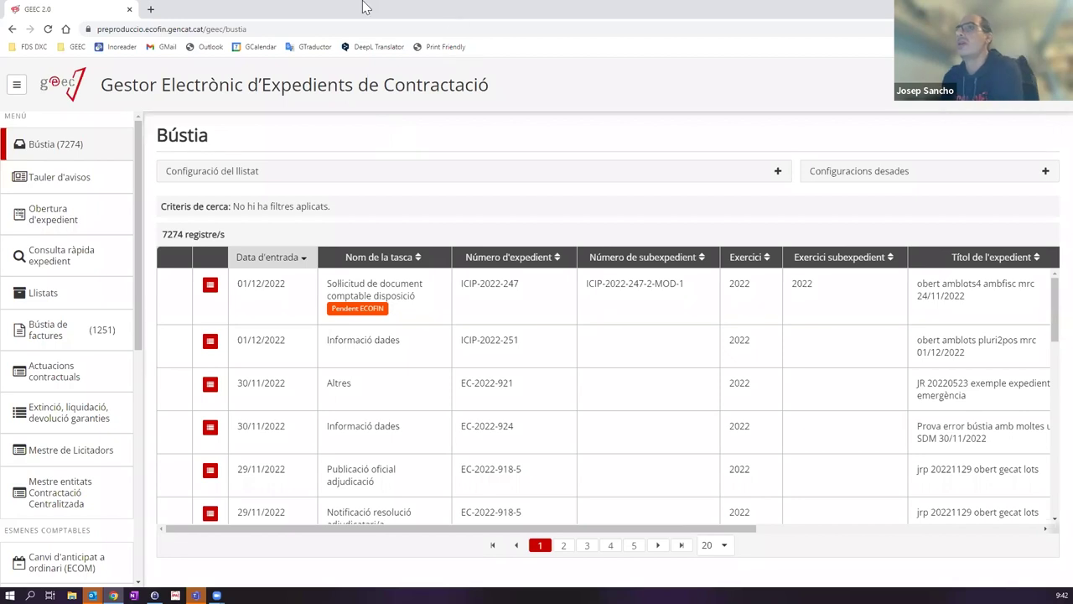
left_click(60, 216)
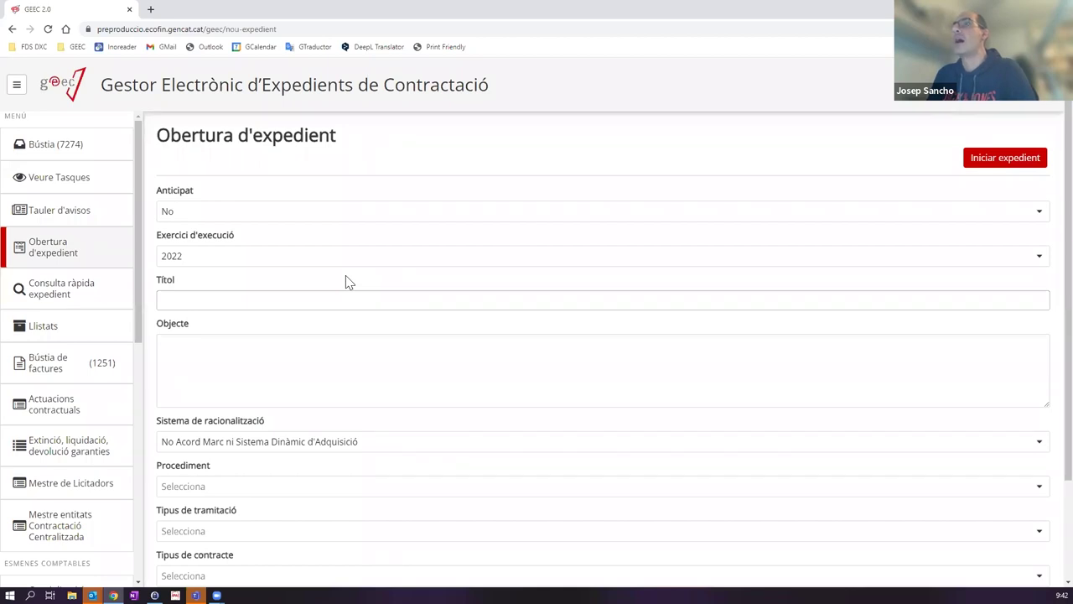
Step: After trying Anticipat Sí and year 2023, leave Anticipat at No and Exercici d'execució at 2022
left_click(299, 217)
left_click(240, 234)
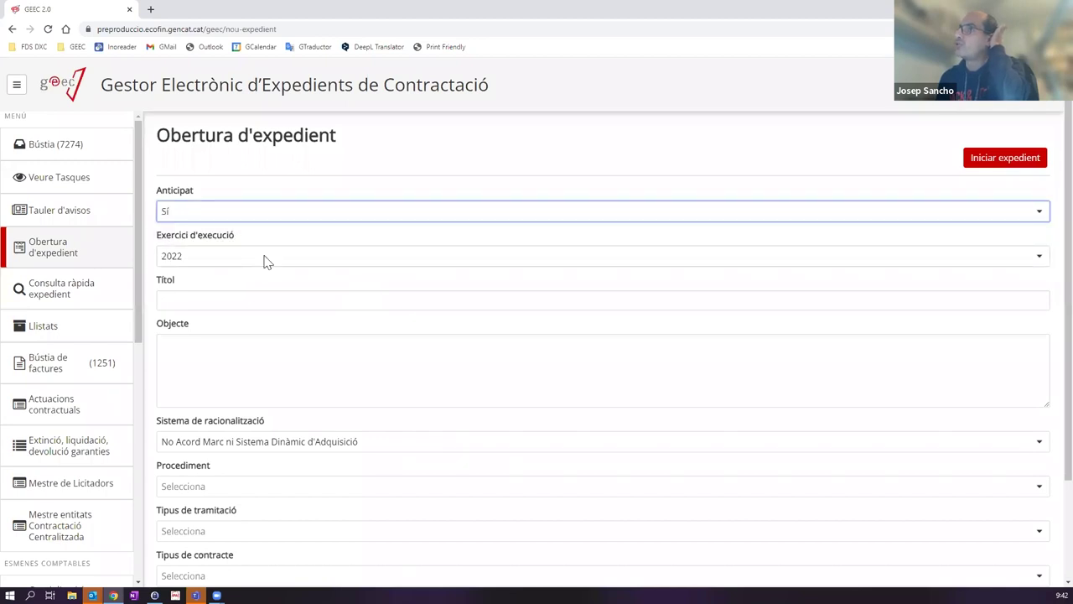
left_click(206, 262)
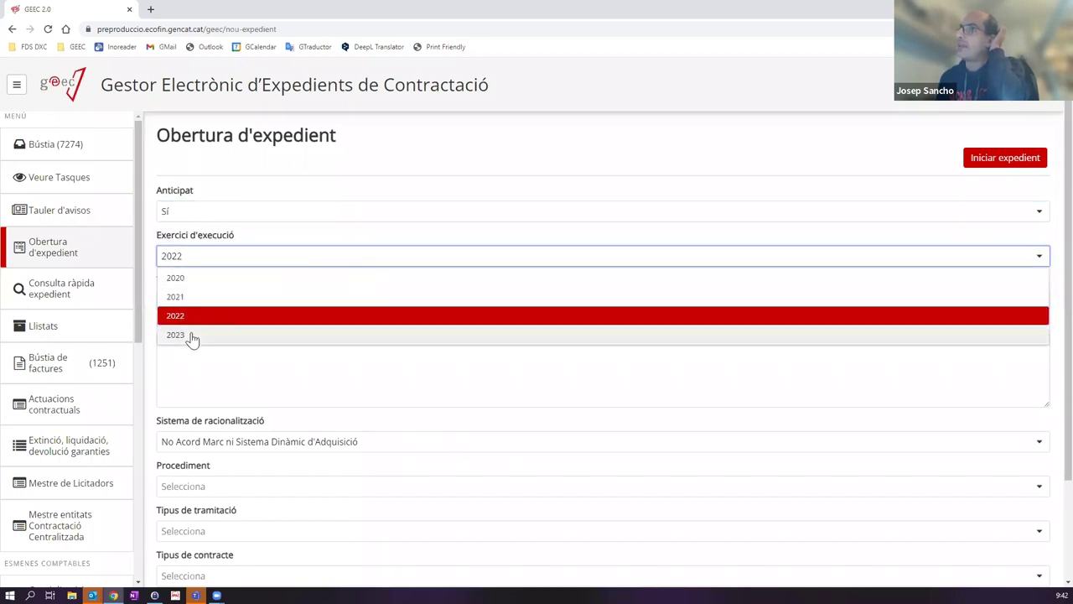
left_click(192, 335)
left_click(215, 210)
left_click(173, 252)
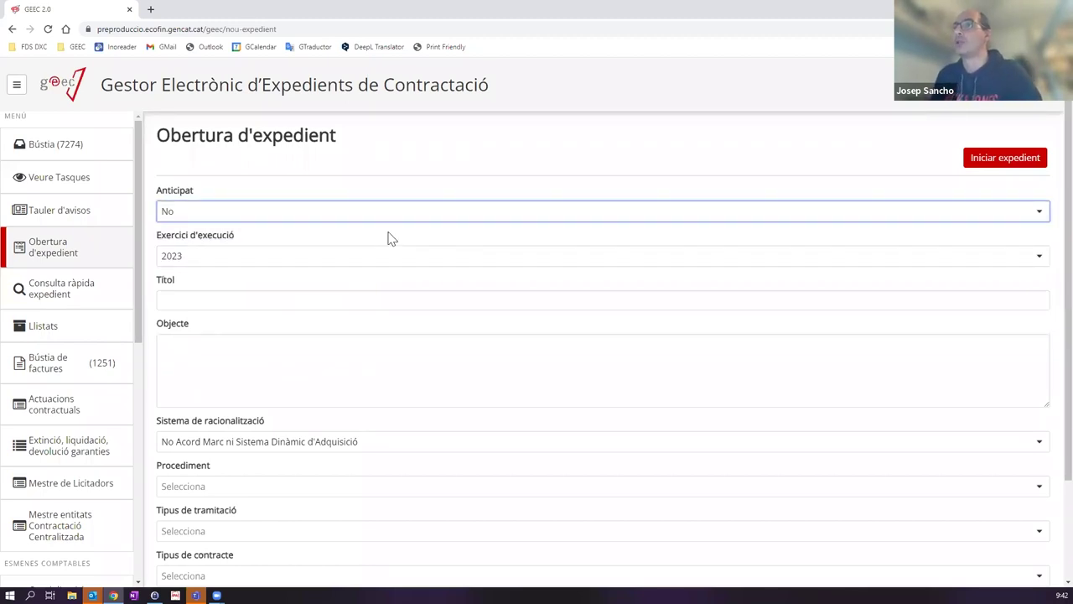
left_click(277, 258)
left_click(212, 311)
left_click(255, 302)
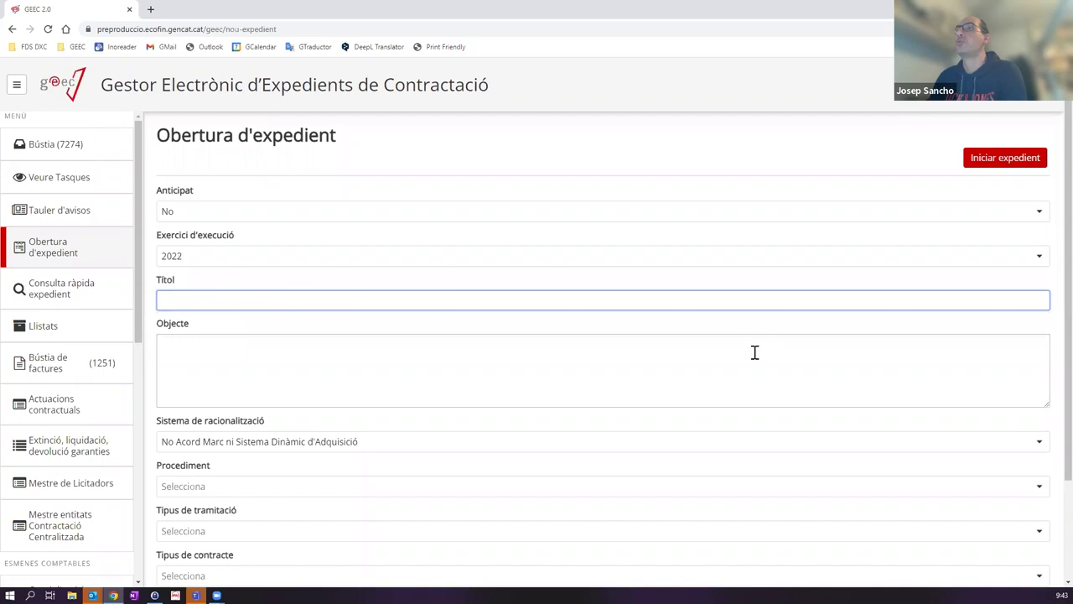
Step: Enter the title 'Obert amb dos lots formació EAPC - JSP' and select the Objecte text for replacement
type("Obert")
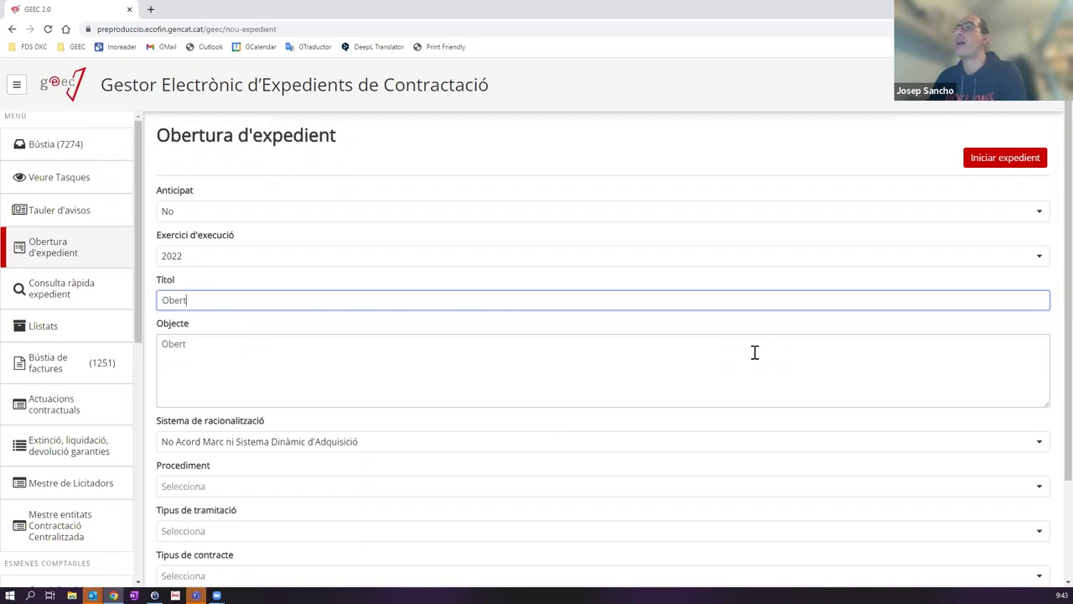
type(" amb dos lots formació")
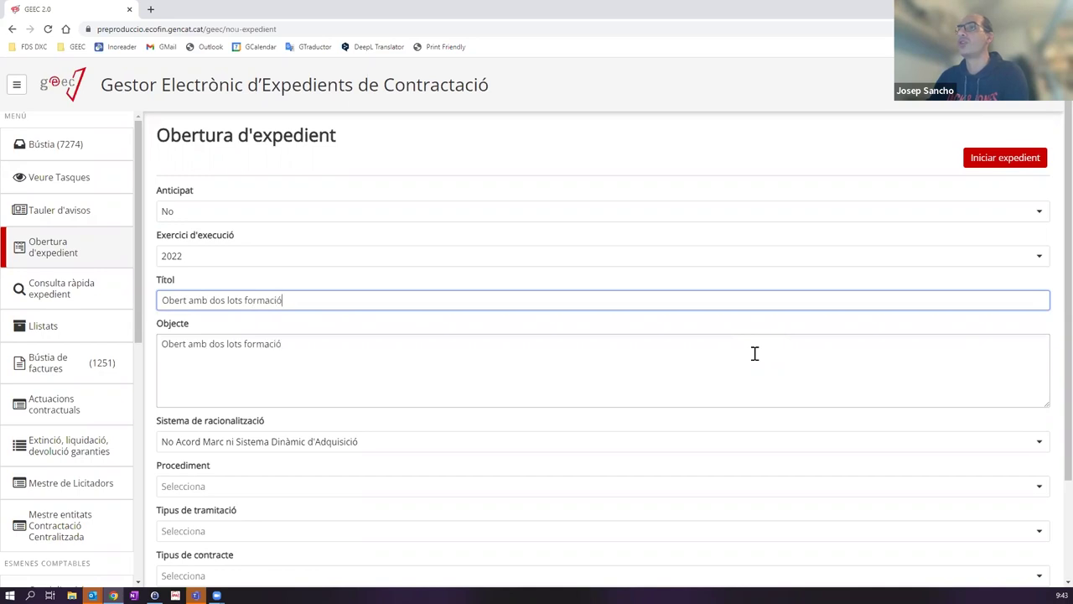
type(" EAPC - JSP")
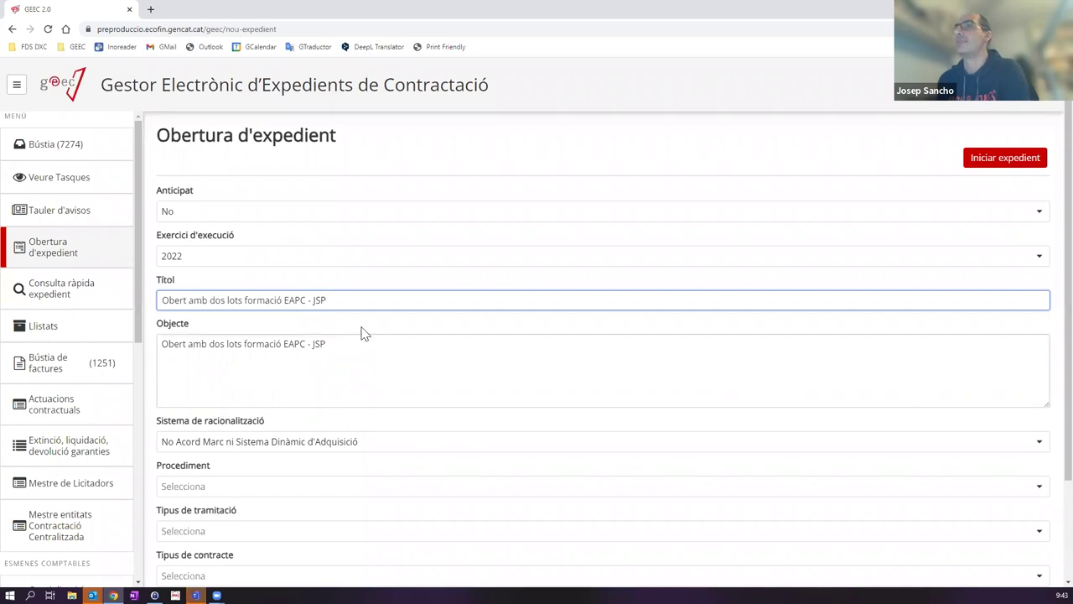
left_click(416, 350)
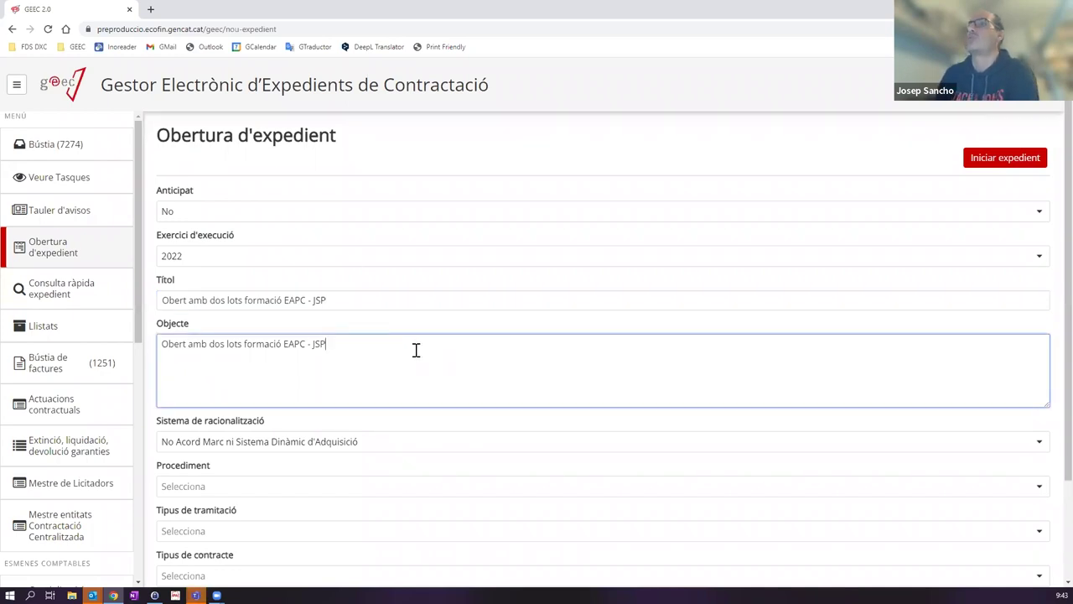
key("ctrl+a")
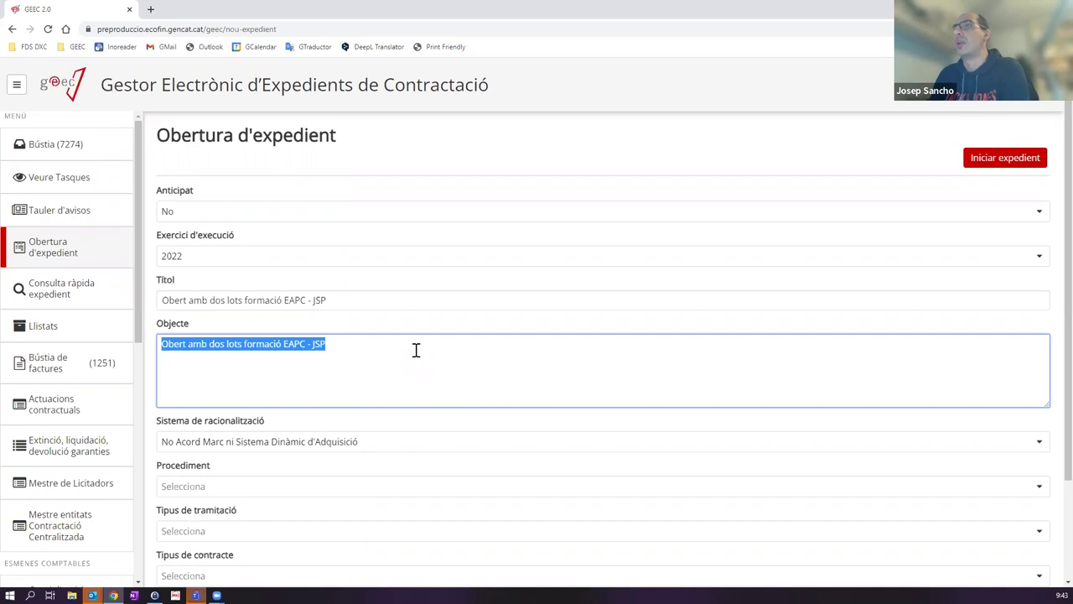
Step: Write the Objecte 'Desenvolupament i manteniment d'un software per controlar les entrades del personal de tota l'entitat.'
type("DE")
key("BackSpace")
type("esenvol")
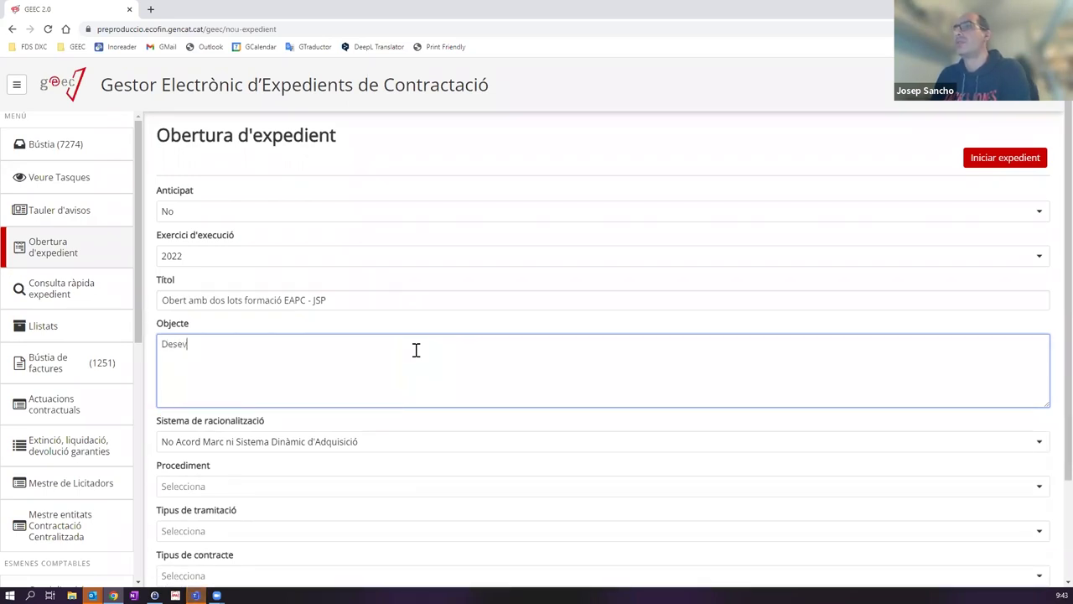
type("upament i manteniment d;")
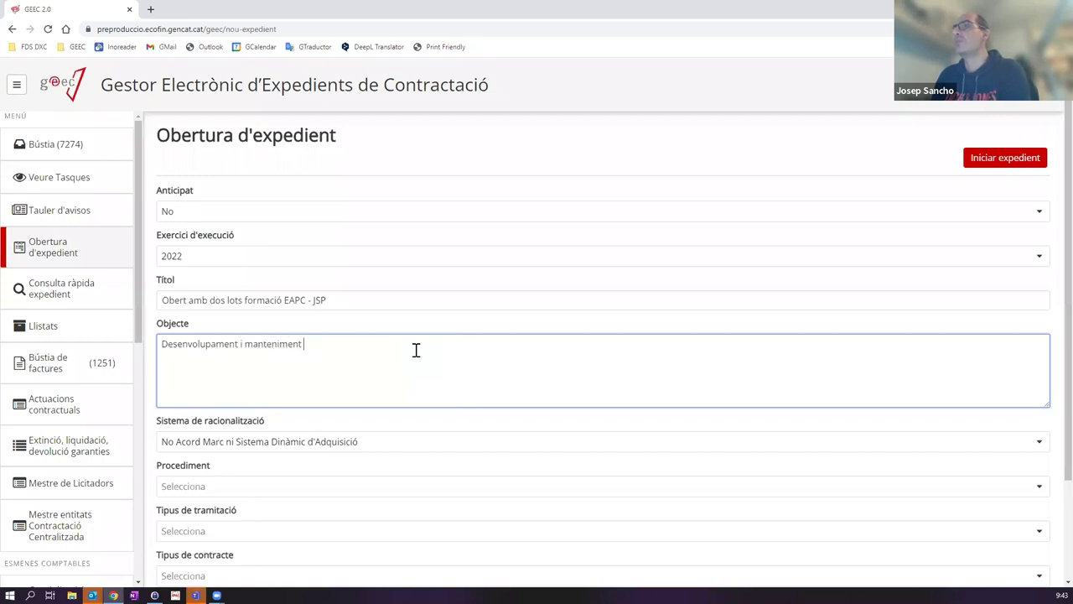
key("BackSpace")
type("'un soft")
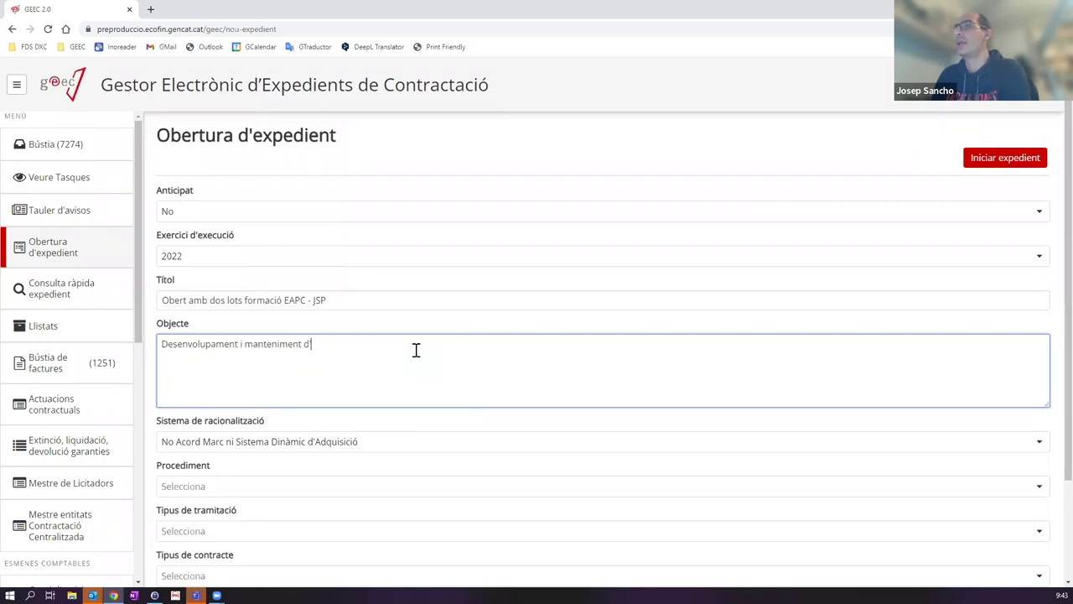
type("ware")
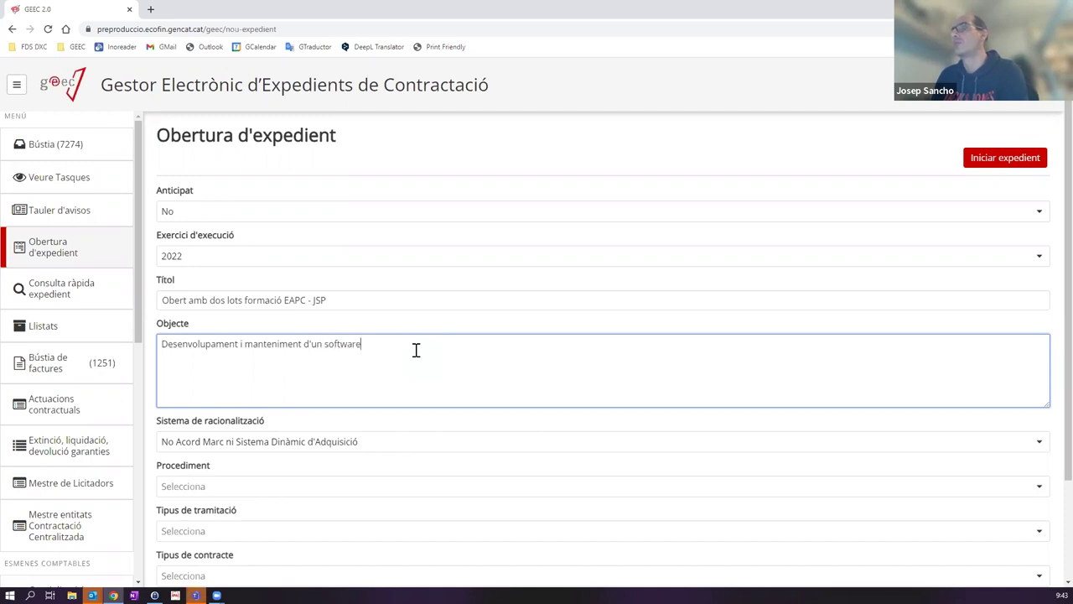
type(" per controla")
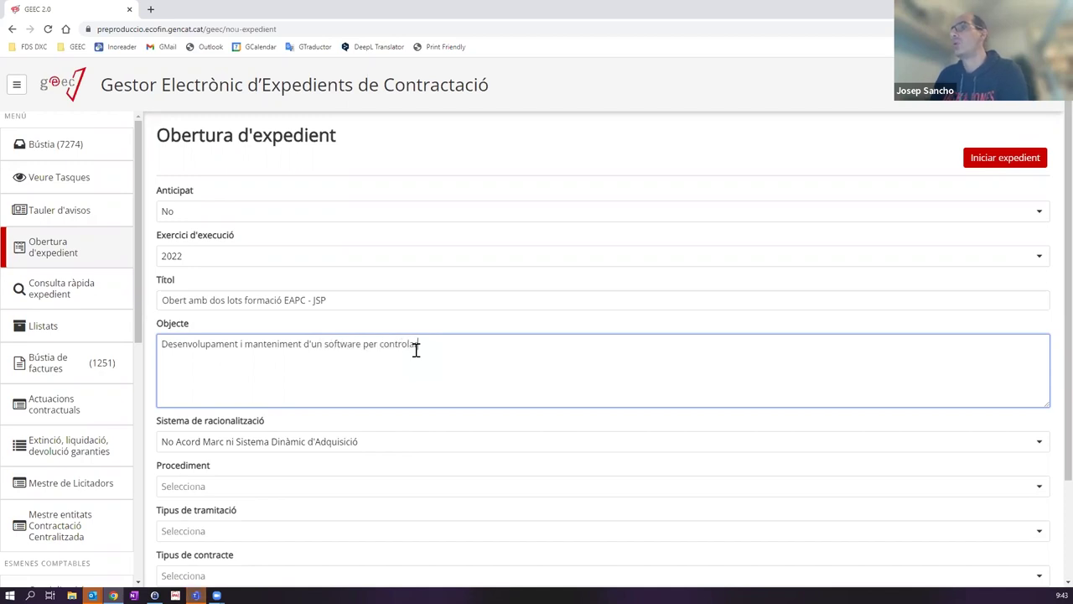
type("r les entrades del perso")
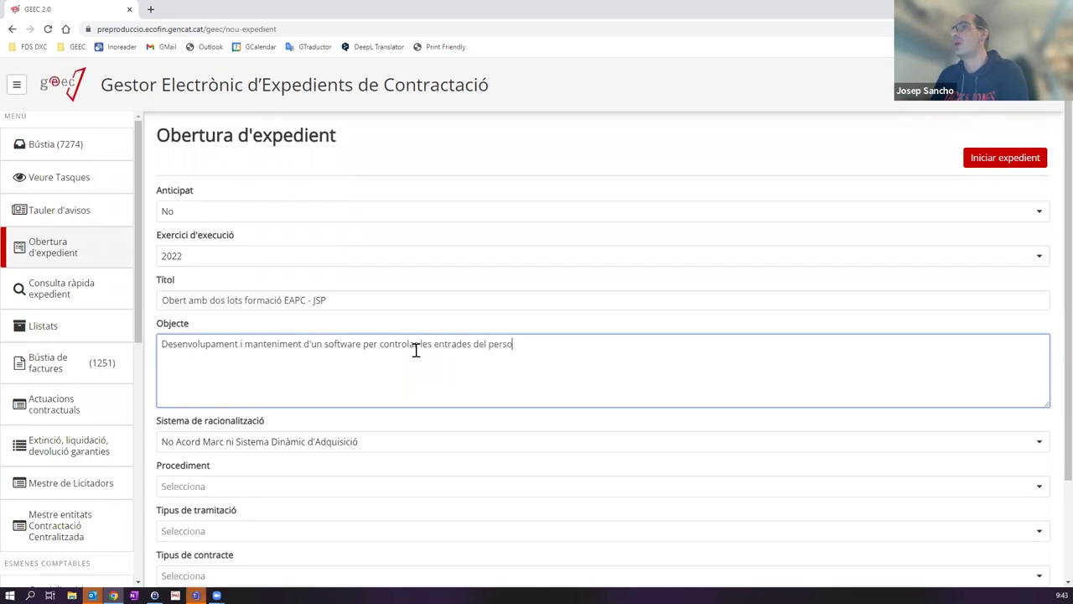
type("nal de tota l'entitat.")
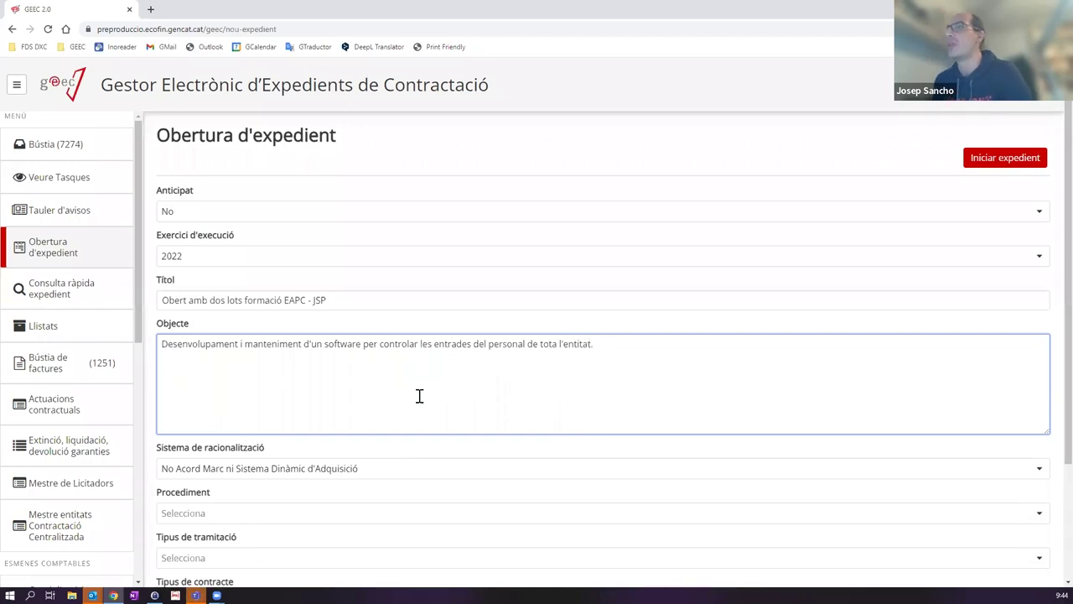
scroll(417, 396, "down", 1)
scroll(413, 407, "down", 1)
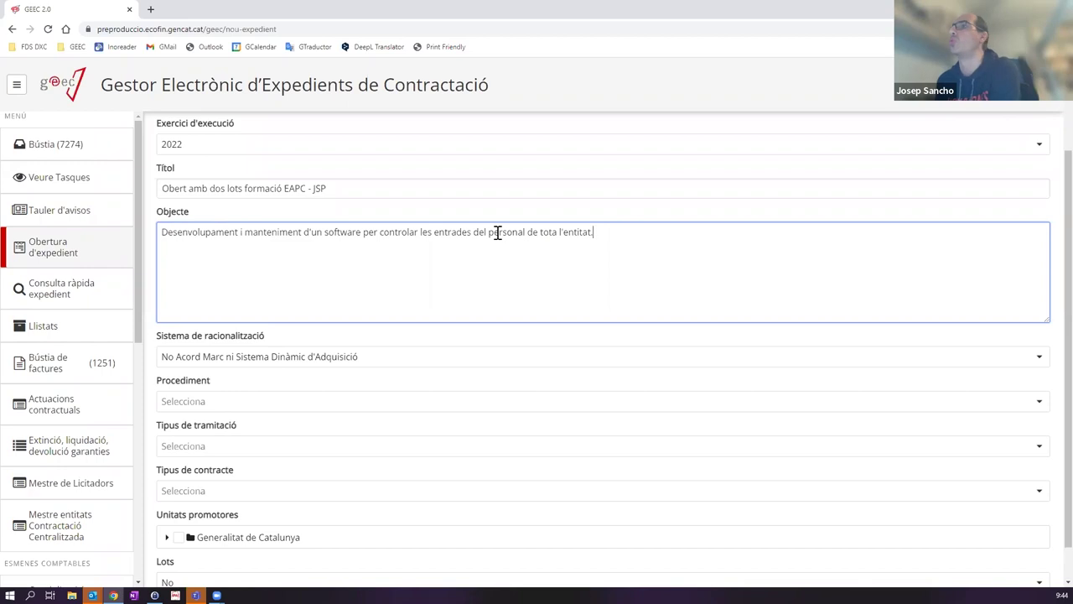
left_click(404, 187)
type("fdsdfasdfsdfaf")
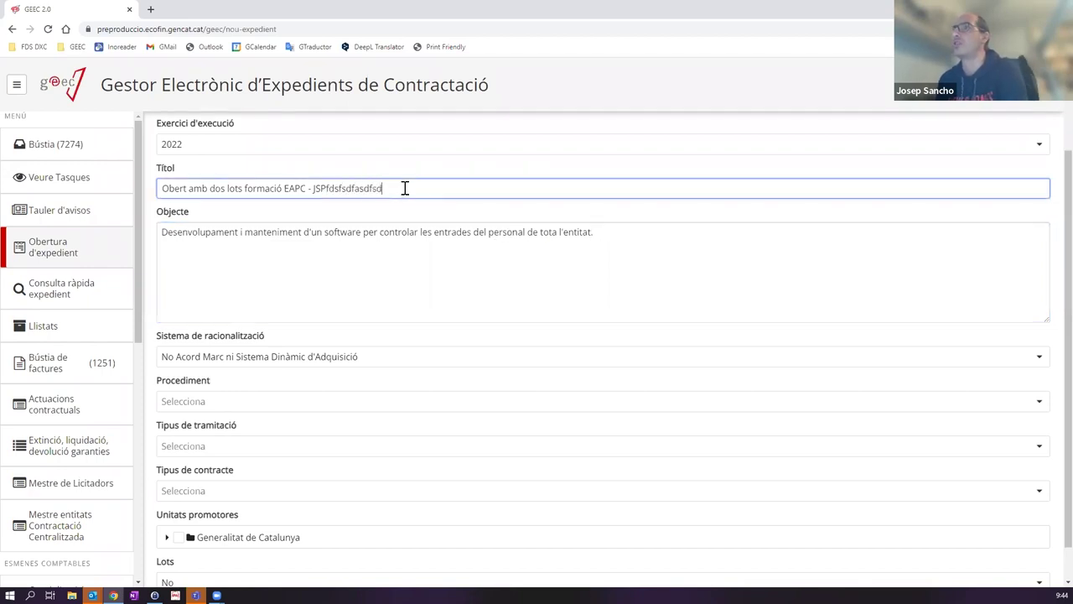
left_click_drag(405, 188, 326, 189)
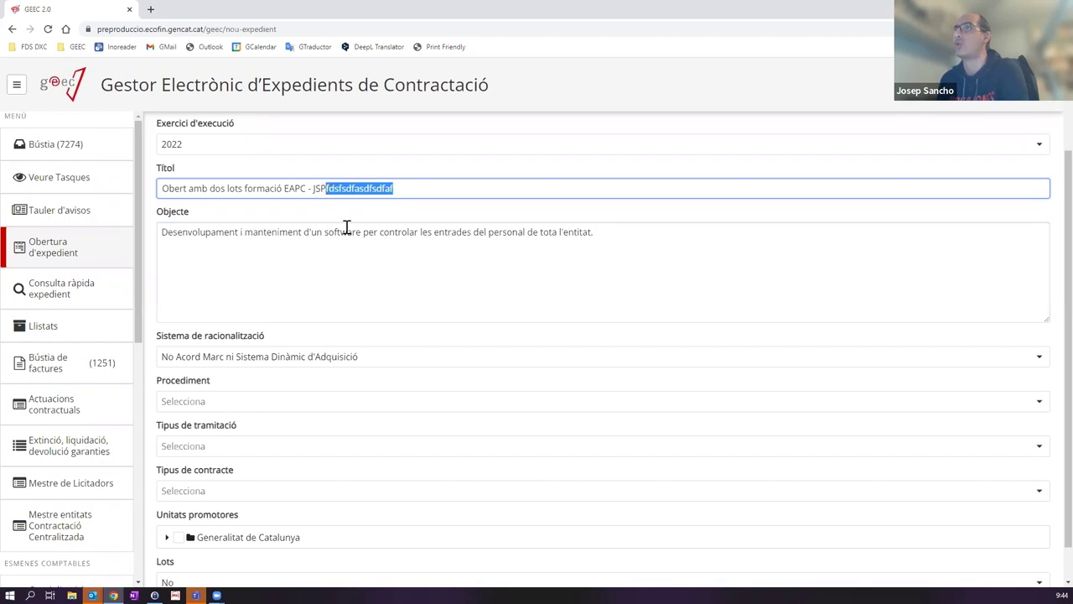
key("BackSpace")
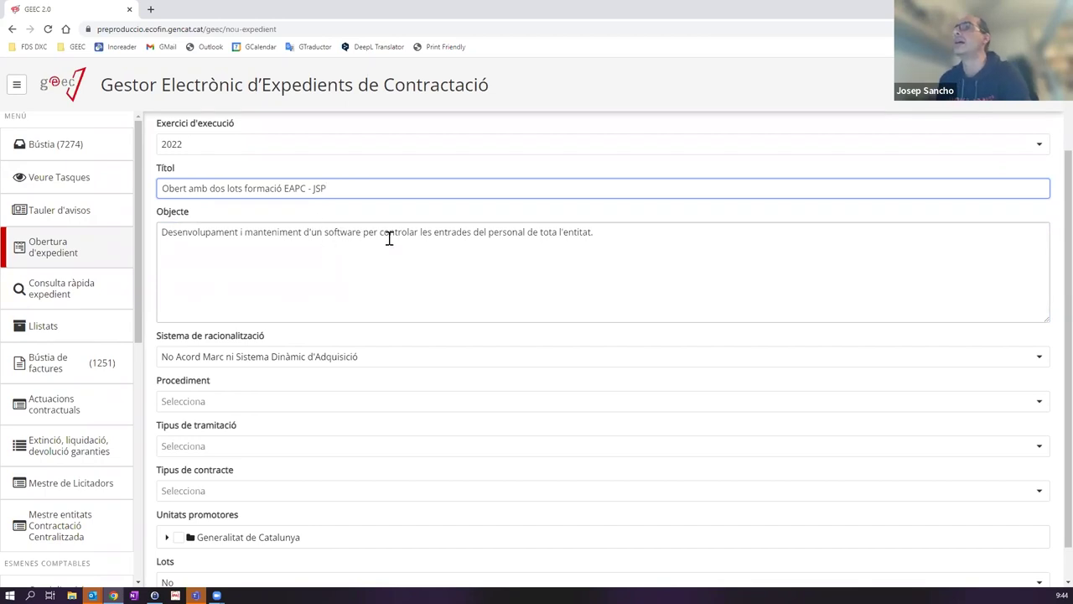
scroll(394, 299, "down", 1)
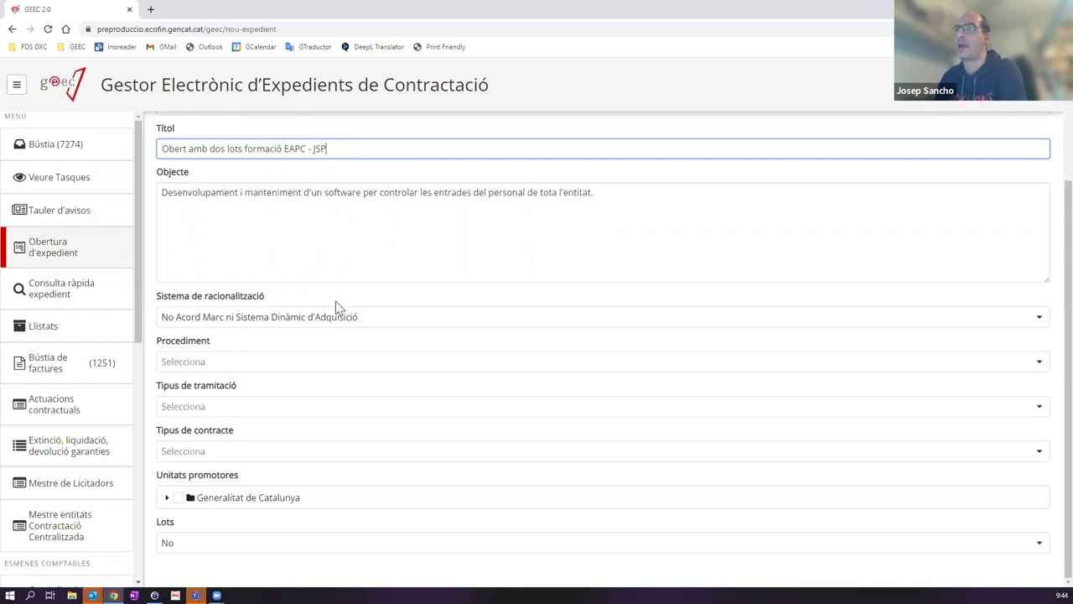
Step: Choose Obert in Procediment and Ordinària in Tipus de tramitació
left_click(225, 363)
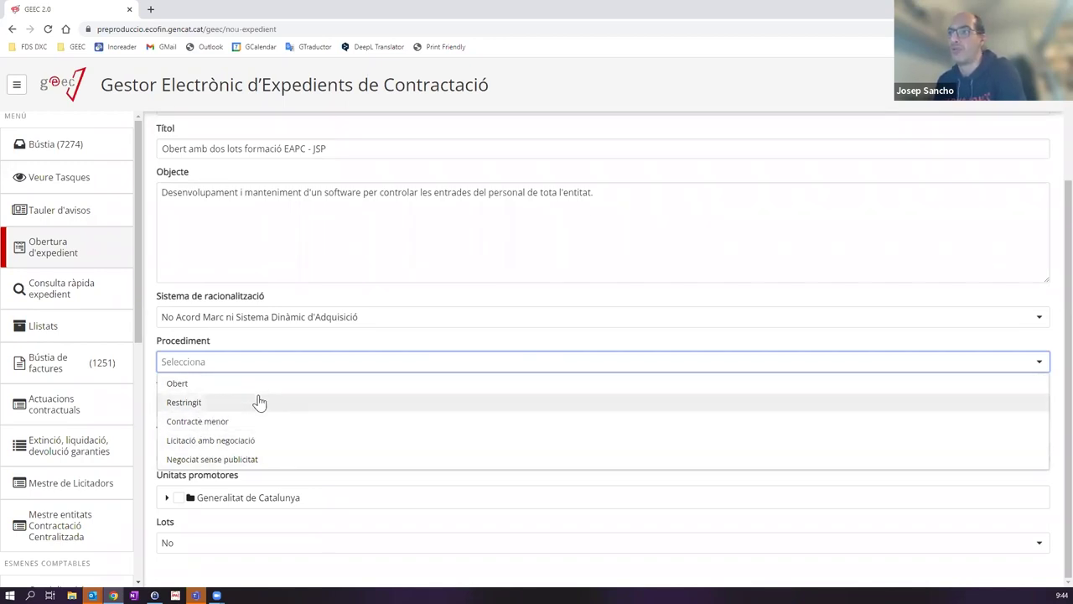
left_click(177, 385)
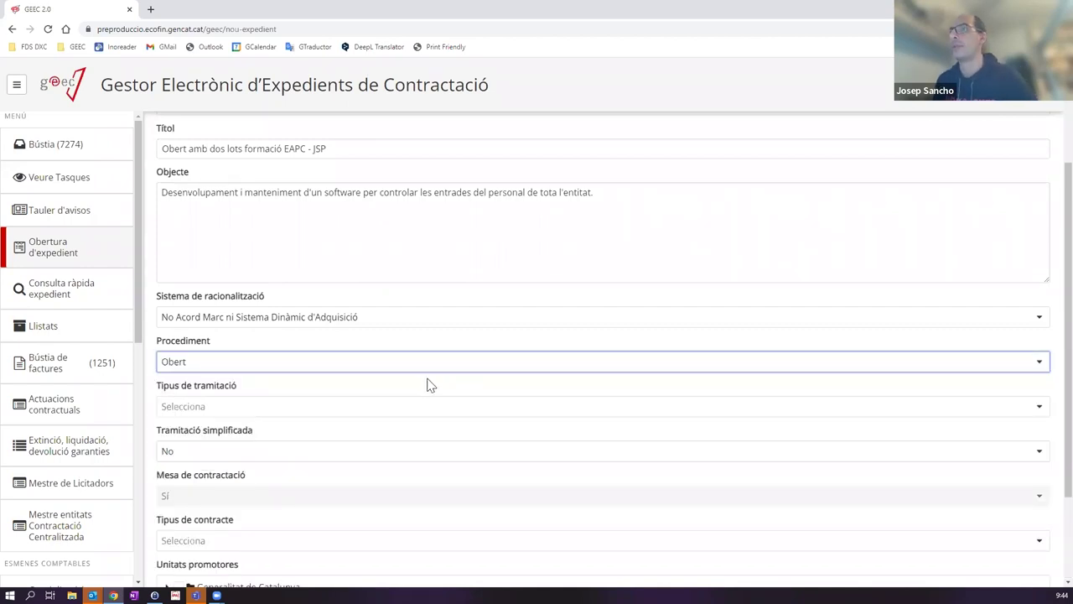
left_click(230, 410)
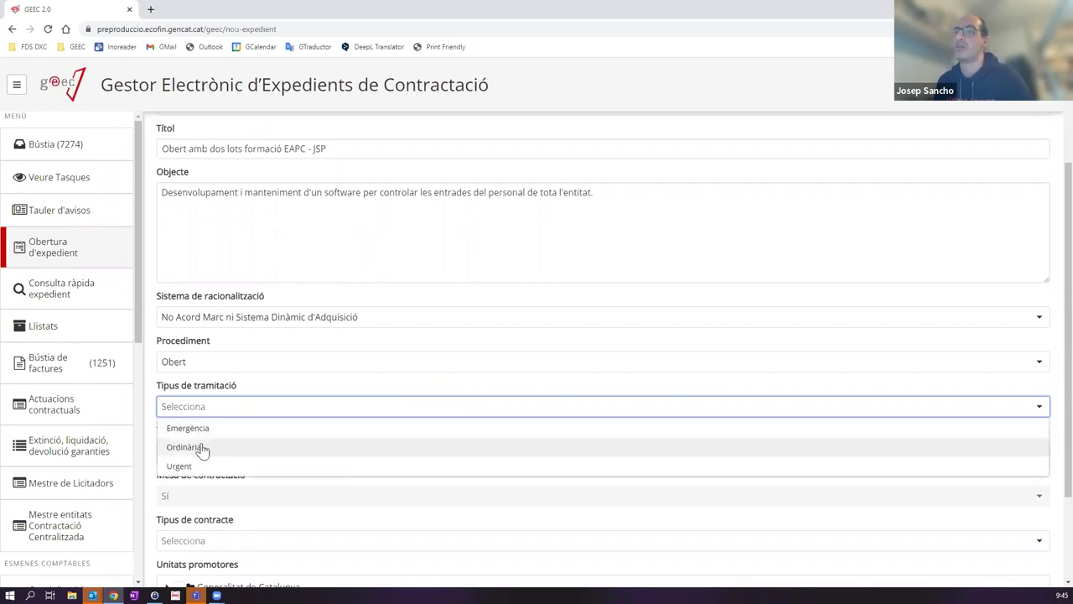
left_click(202, 450)
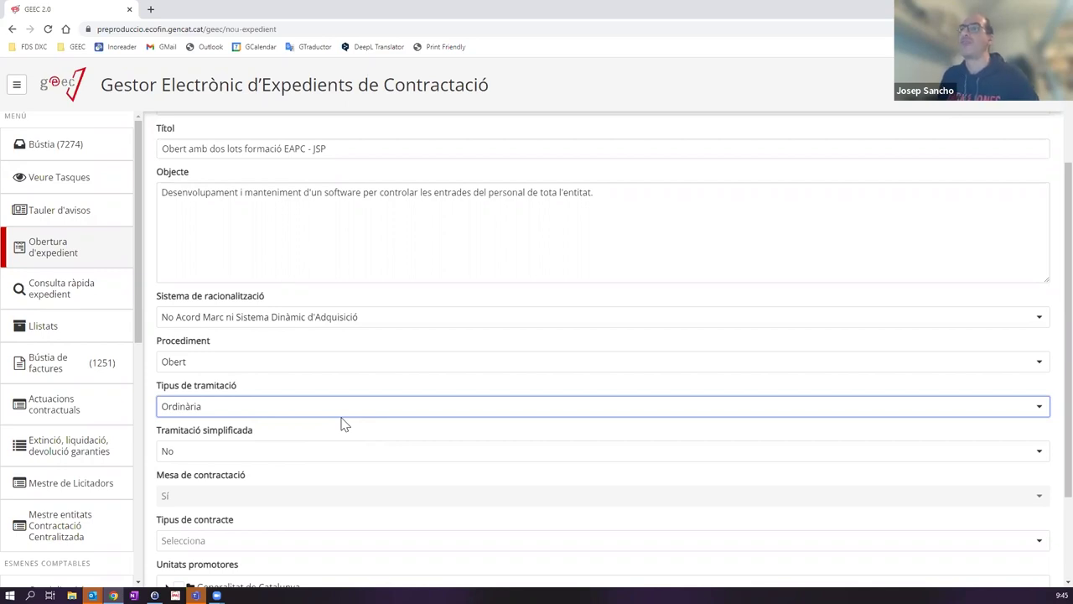
left_click(227, 455)
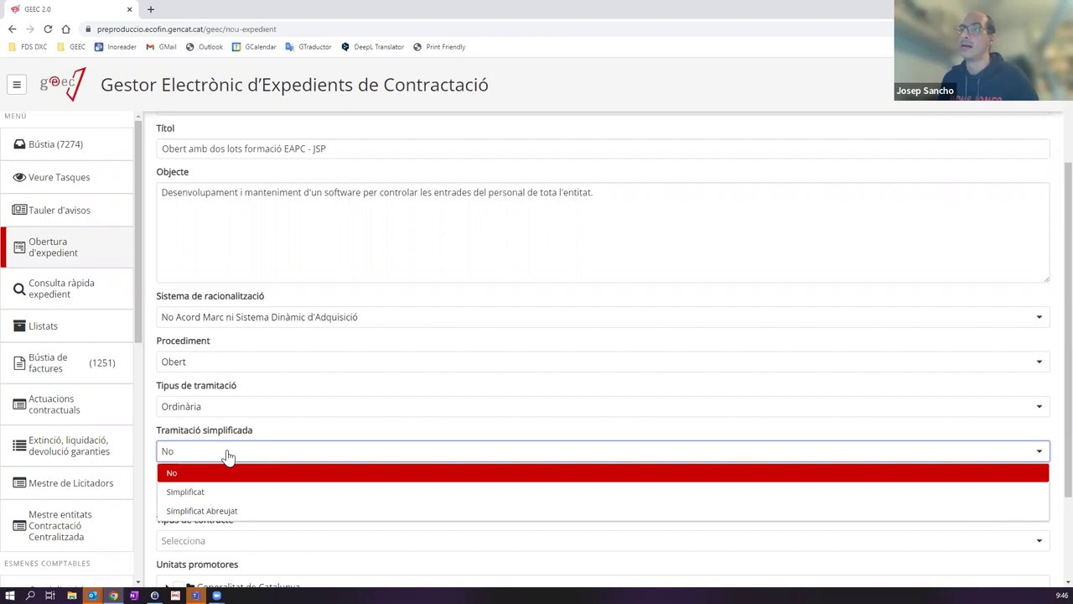
left_click(232, 510)
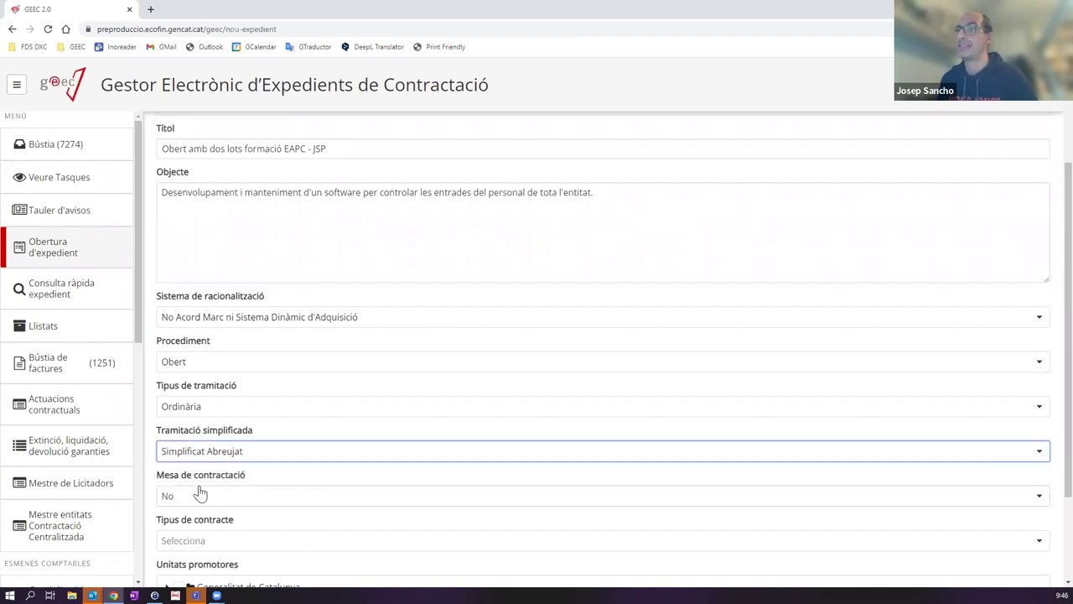
left_click(201, 499)
left_click(195, 520)
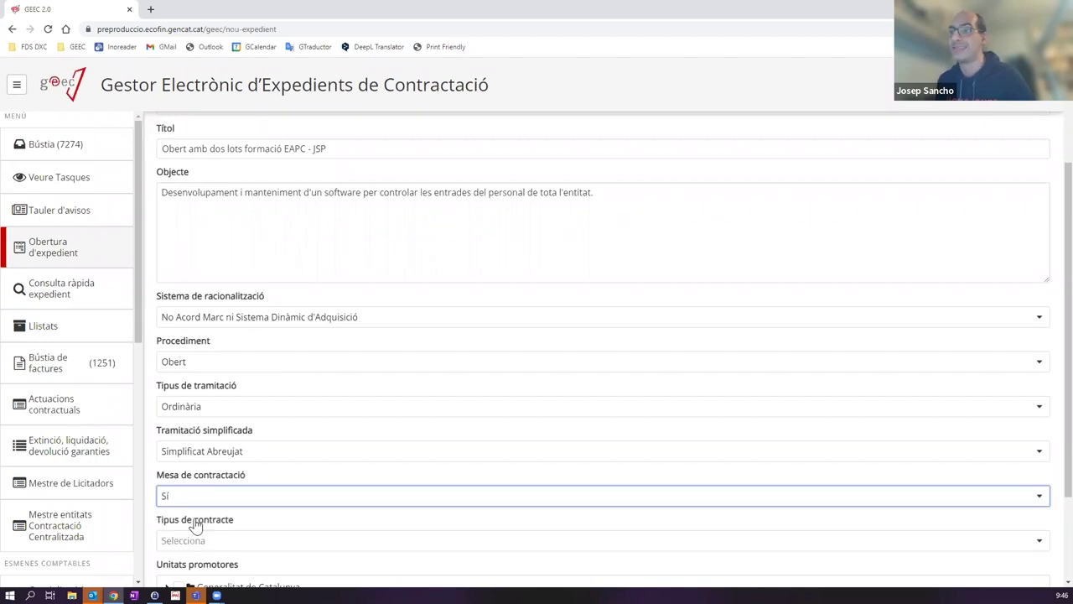
left_click(196, 496)
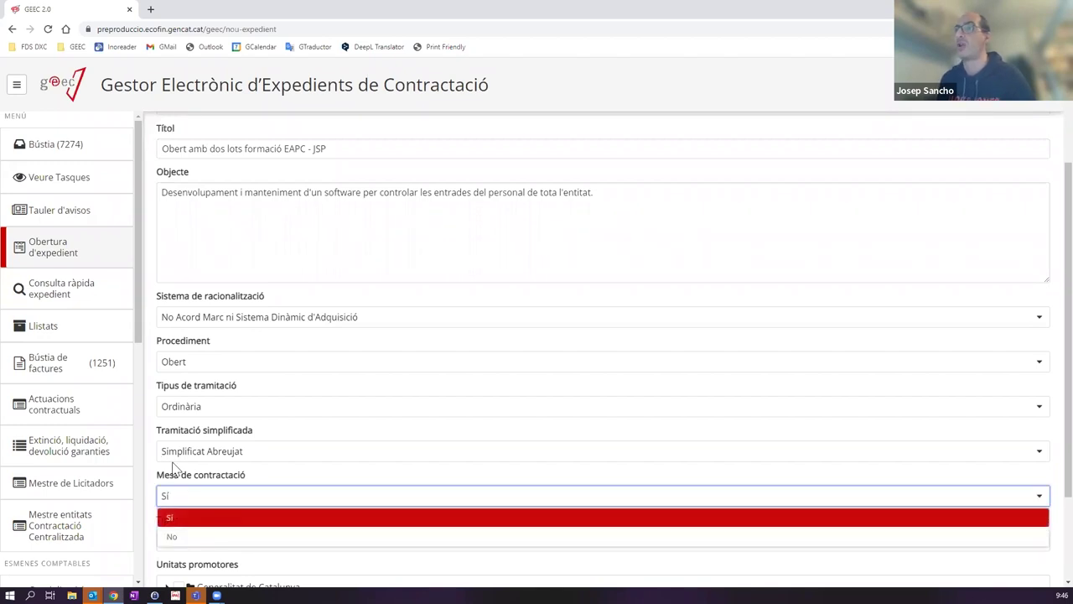
left_click(203, 538)
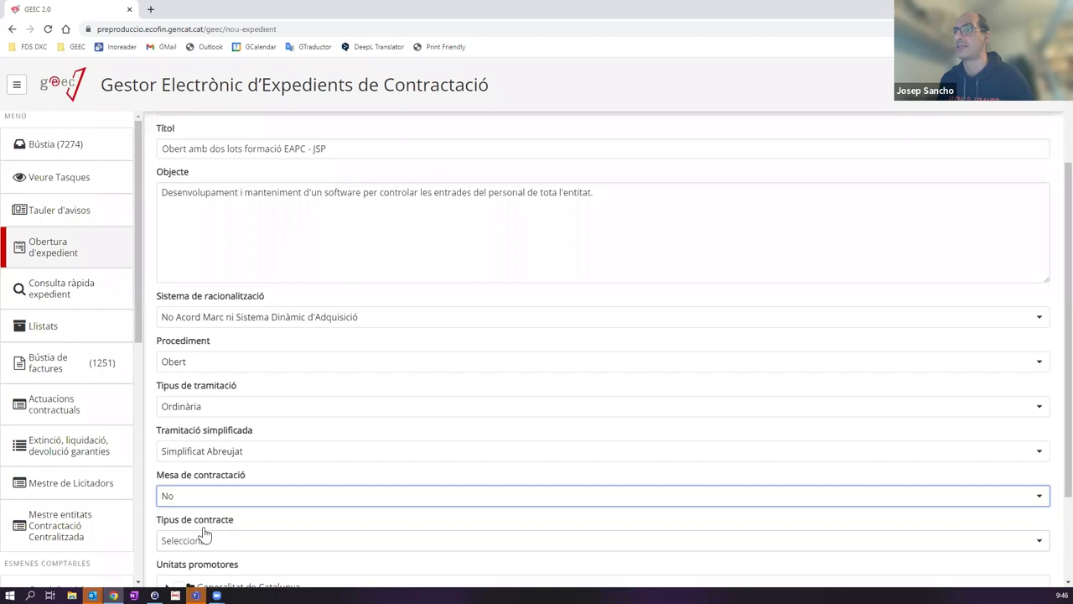
left_click(210, 453)
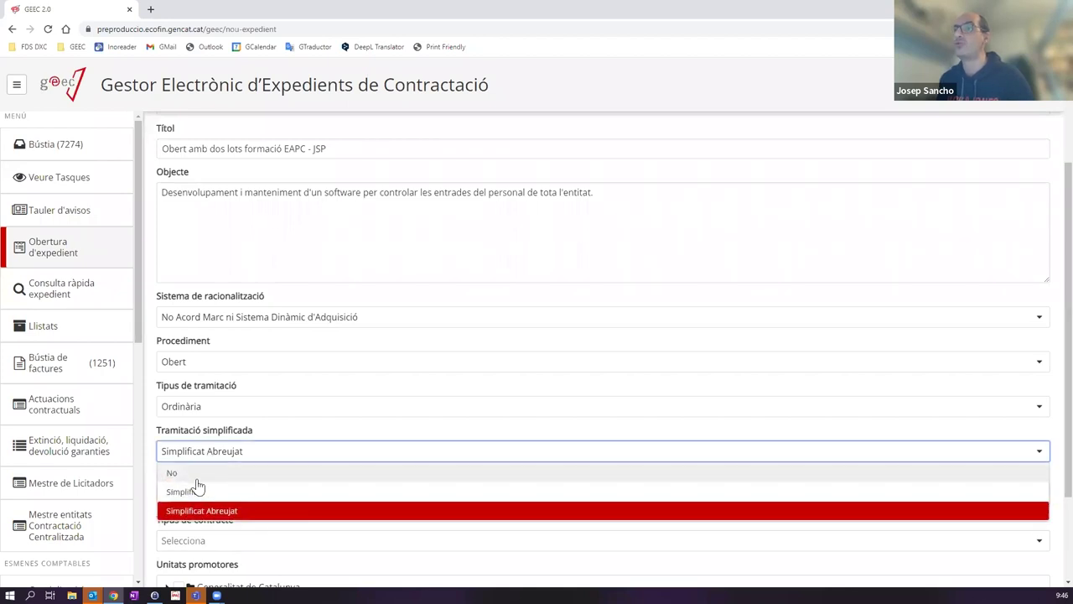
left_click(202, 474)
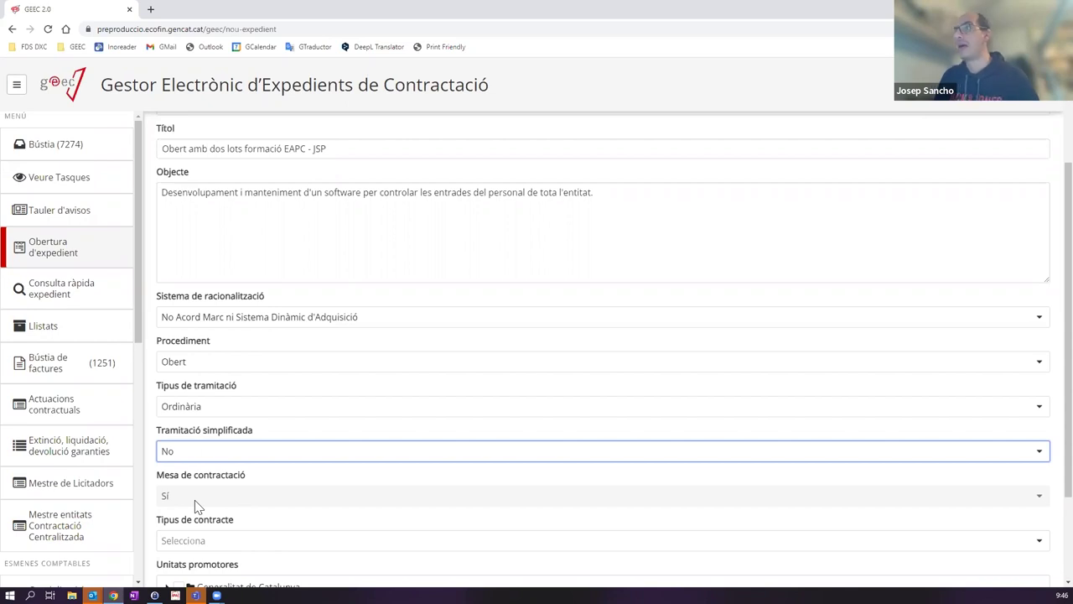
Step: Set Tipus de contracte to Serveis, replacing an initial Obres choice
scroll(261, 381, "down", 2)
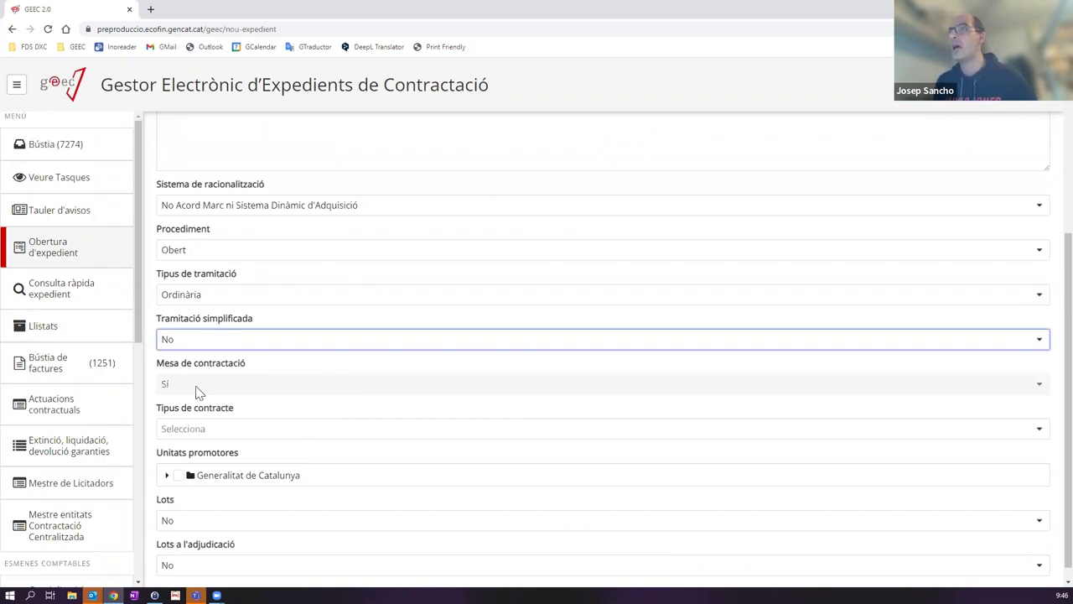
left_click(256, 434)
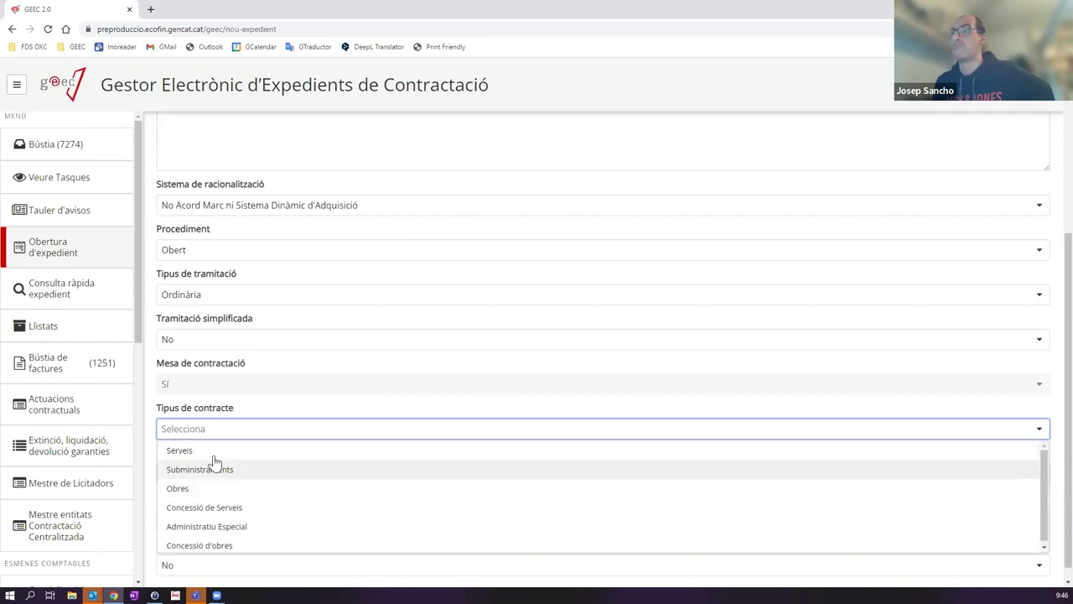
left_click(202, 489)
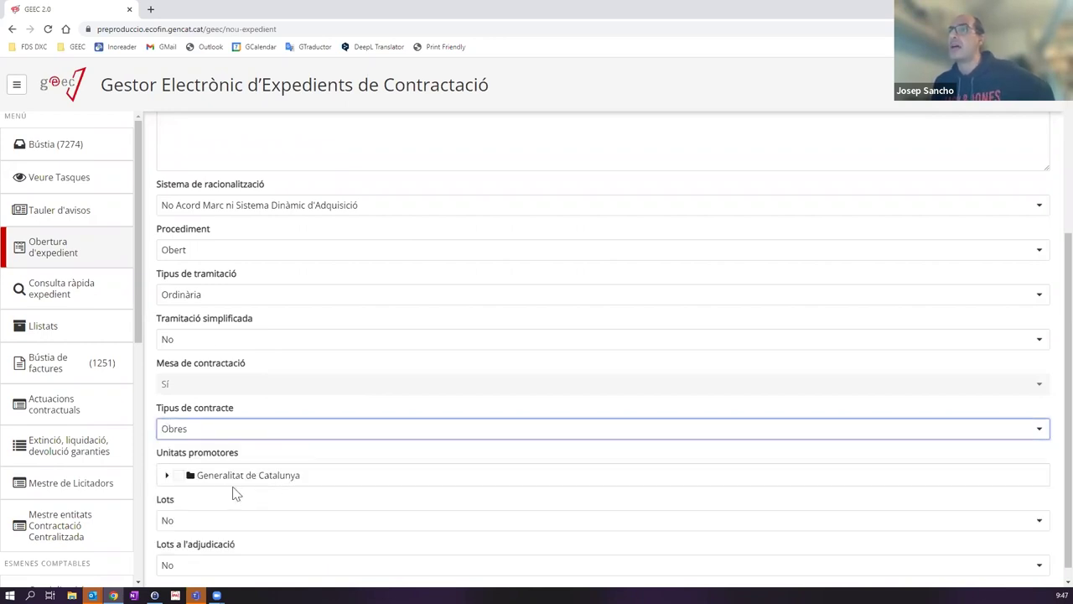
left_click(252, 431)
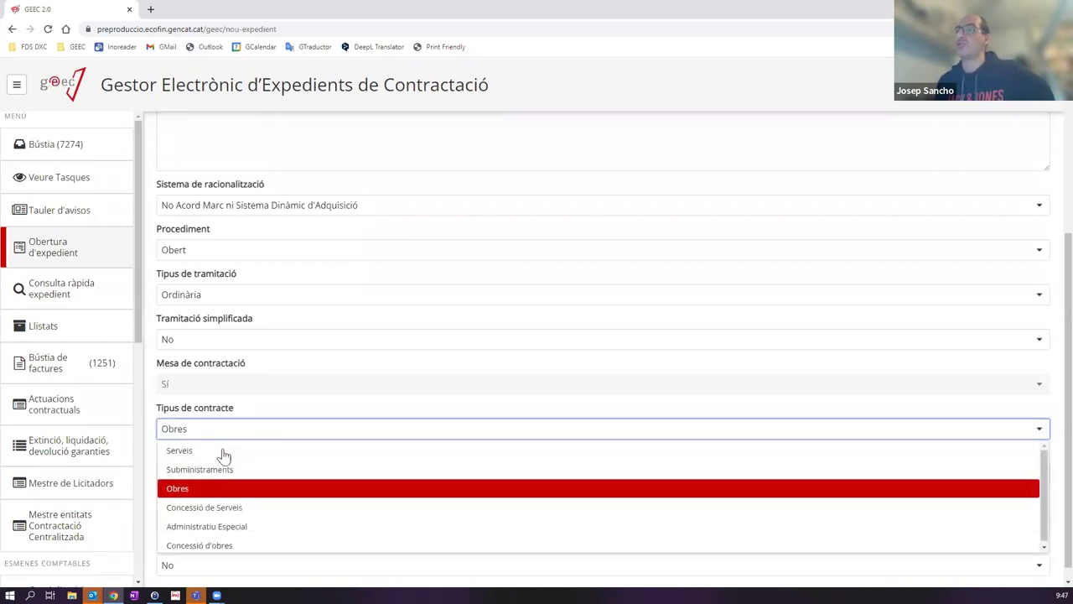
left_click(217, 454)
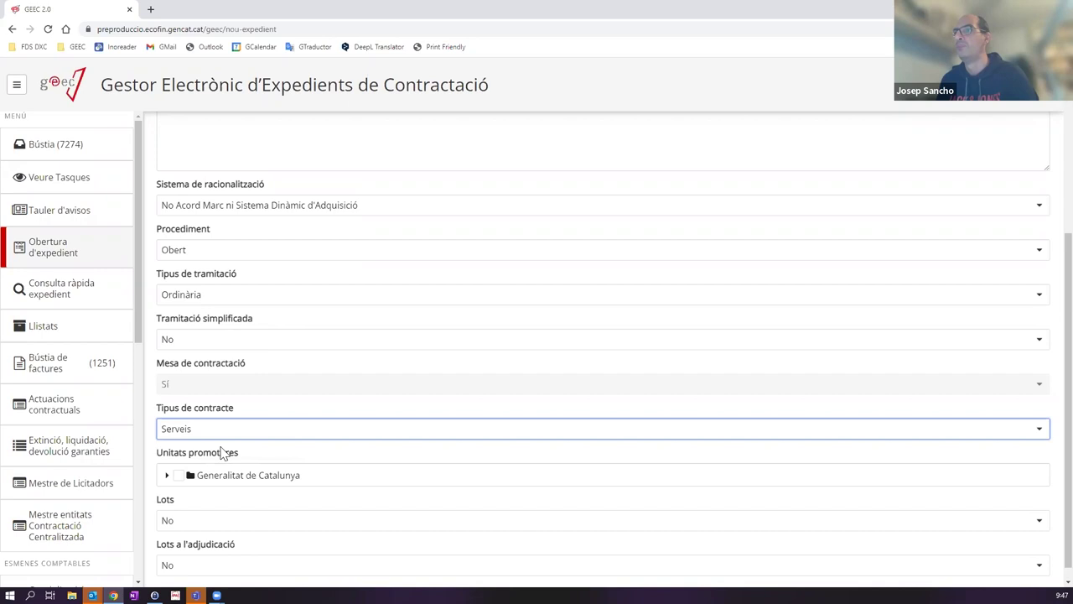
scroll(426, 303, "down", 1)
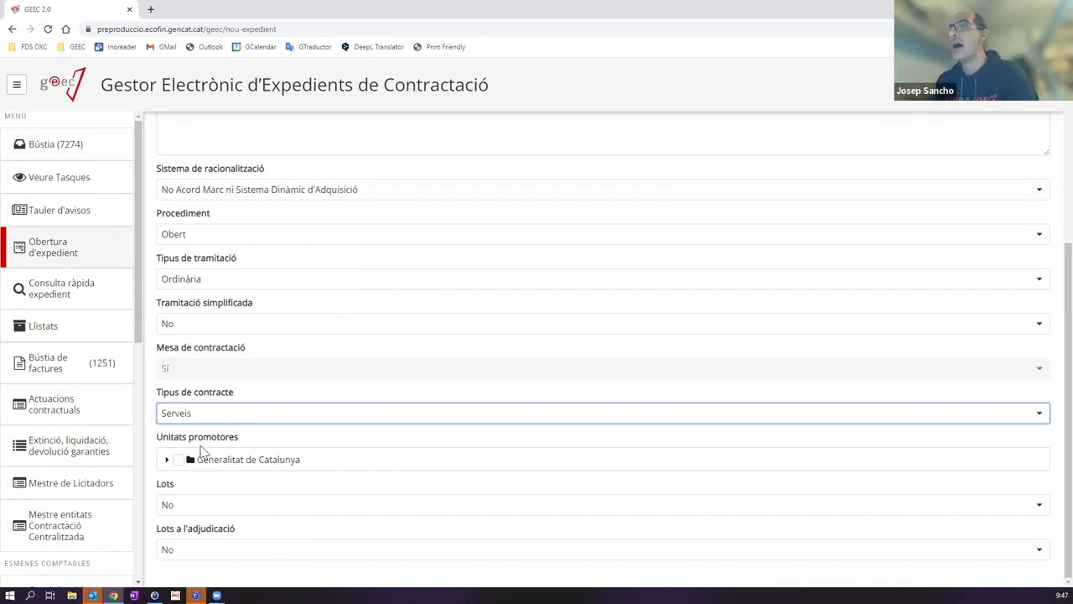
Step: Expand Generalitat de Catalunya under Unitats promotores, cancelling an accidental Save As dialog
left_click(166, 460)
scroll(323, 419, "down", 6)
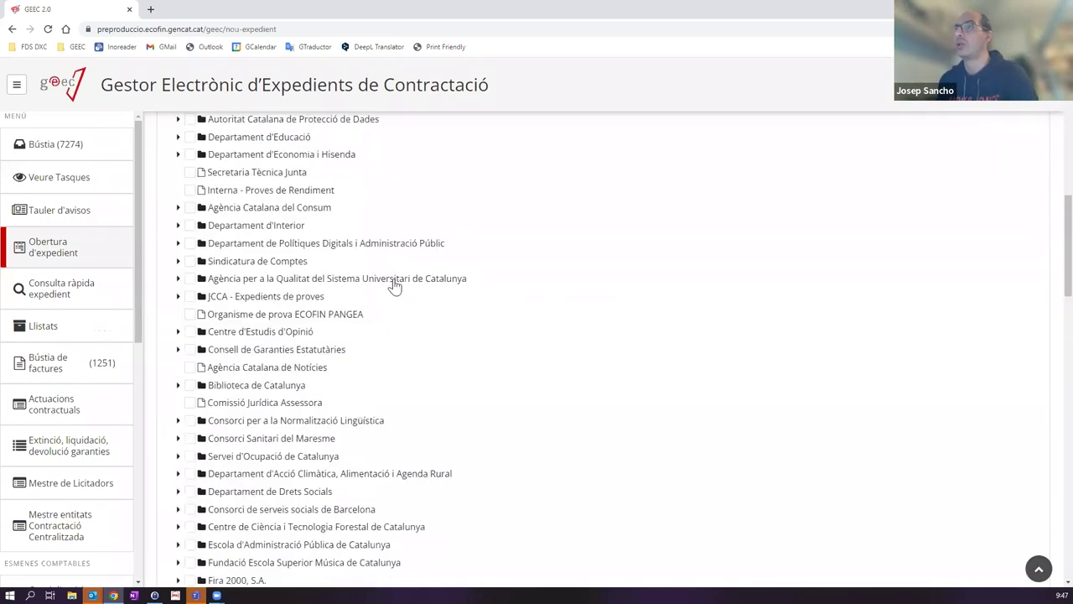
scroll(398, 306, "up", 7)
scroll(398, 308, "down", 3)
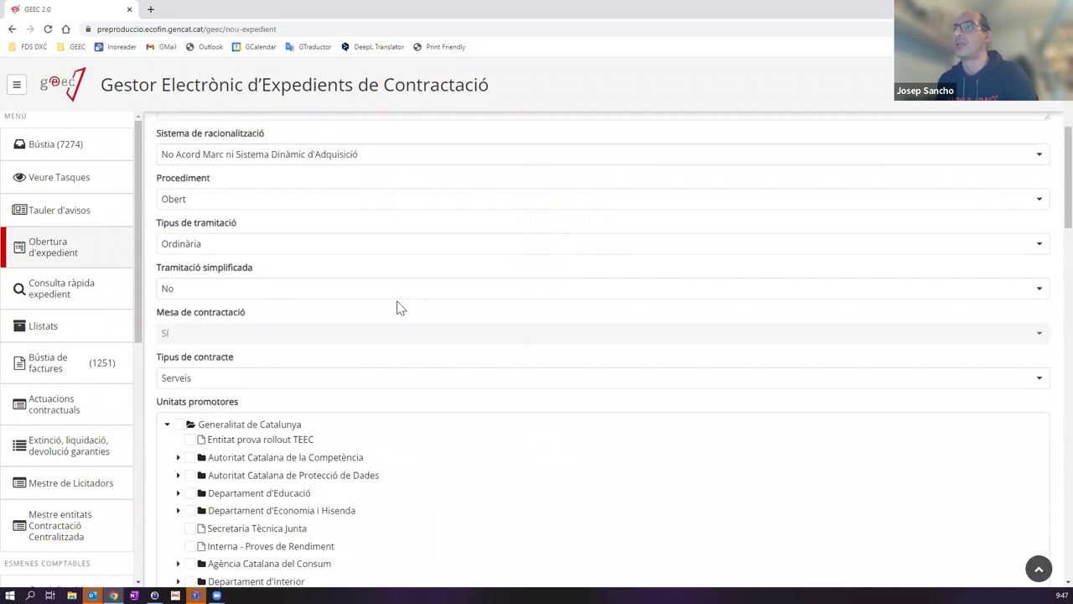
scroll(399, 308, "down", 8)
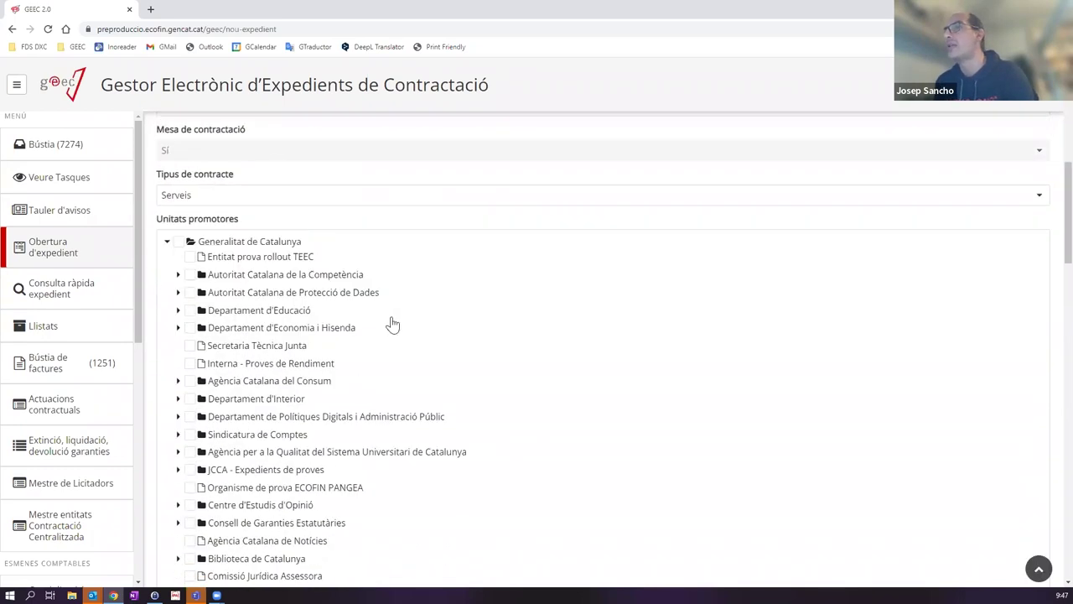
scroll(395, 323, "down", 1)
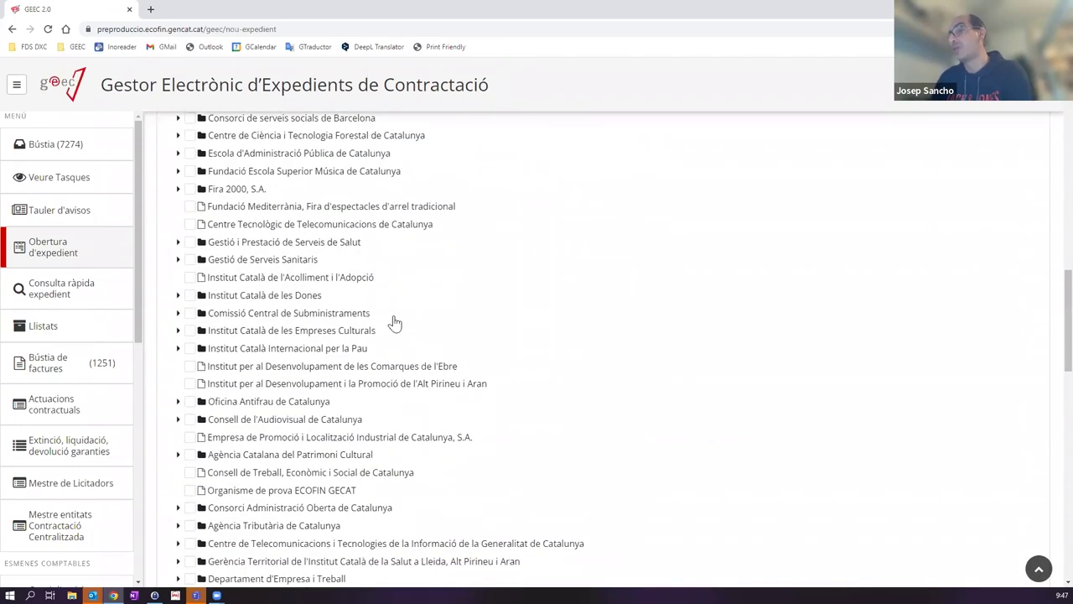
key("ctrl+s")
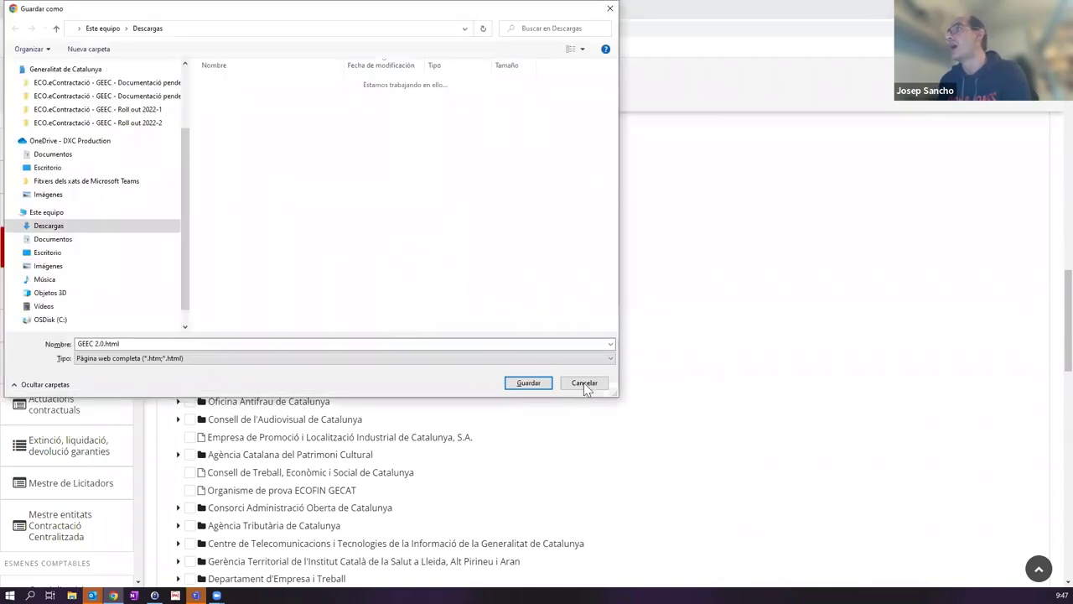
left_click(584, 383)
scroll(563, 379, "down", 4)
Step: Find 'sistema d' on the page and expand the Sistema d'Emergències Mèdiques, SA unit
key("ctrl+f")
type("sistema")
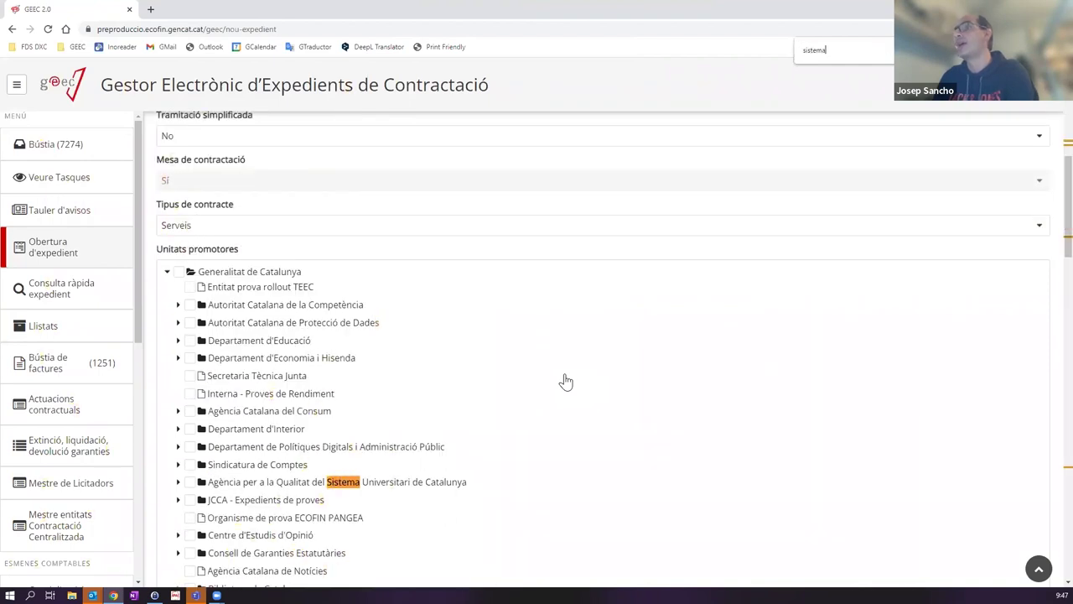
type(" e")
key("BackSpace")
type("d")
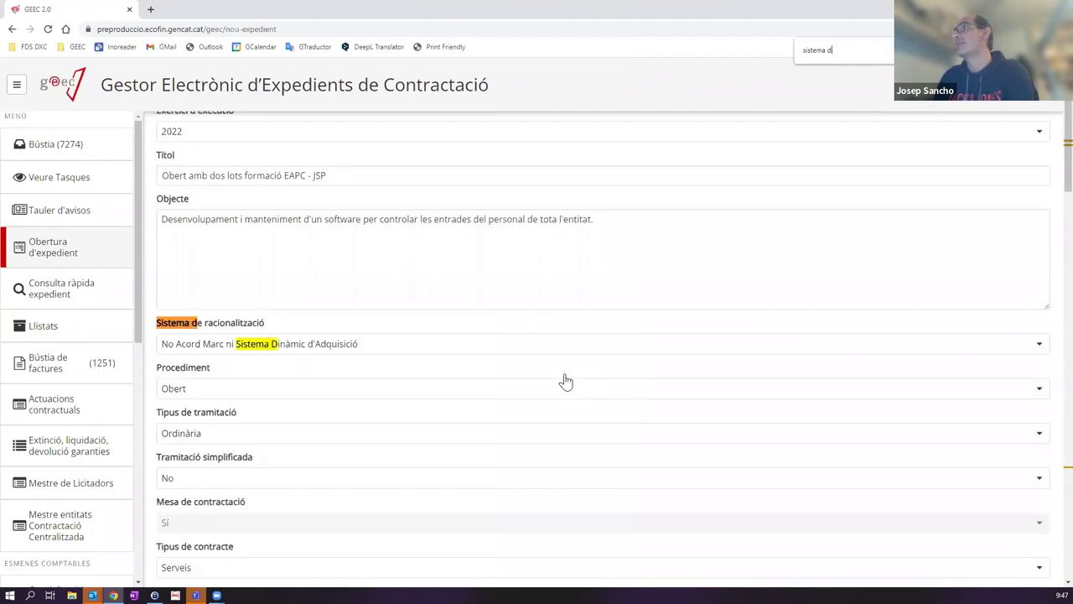
key("Return")
key("Return")
left_click(178, 322)
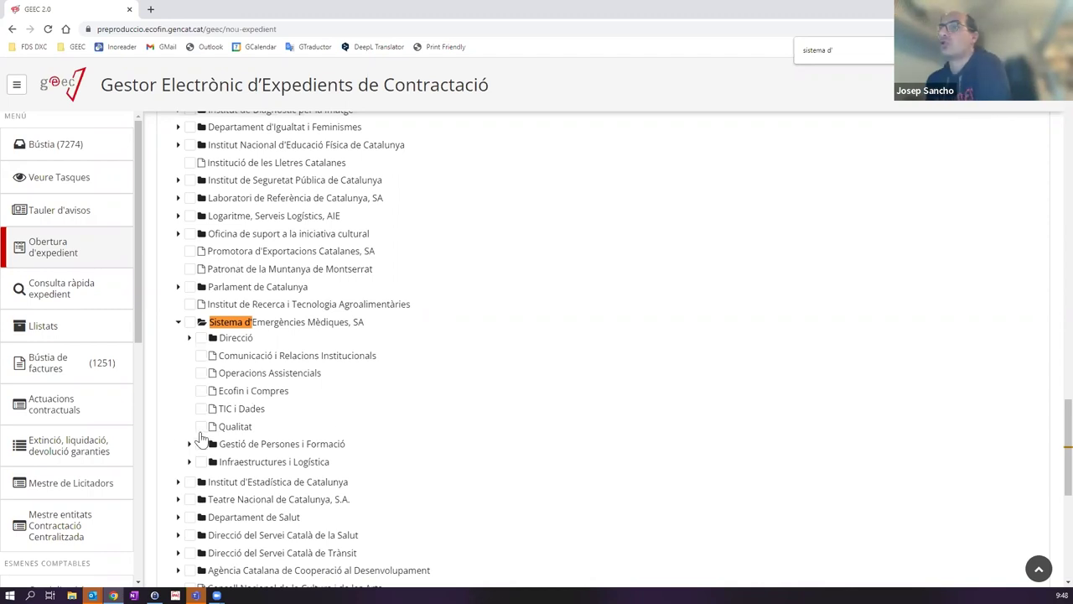
Step: Tick Sistema d'Emergències Mèdiques, SA as promoting unit, undoing an initial Qualitat tick
left_click(201, 427)
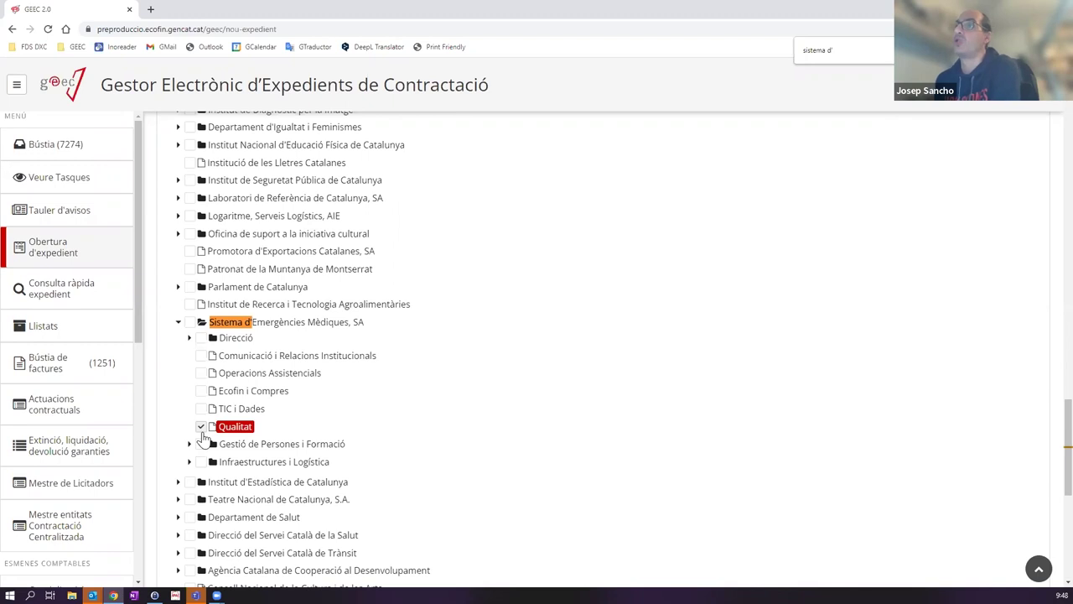
left_click(201, 429)
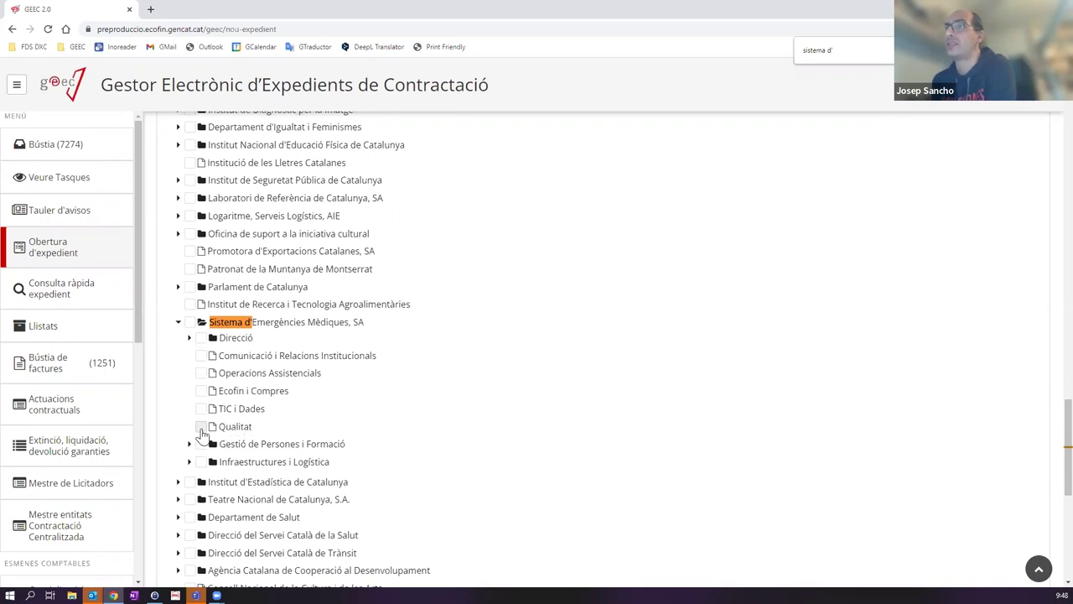
left_click(190, 324)
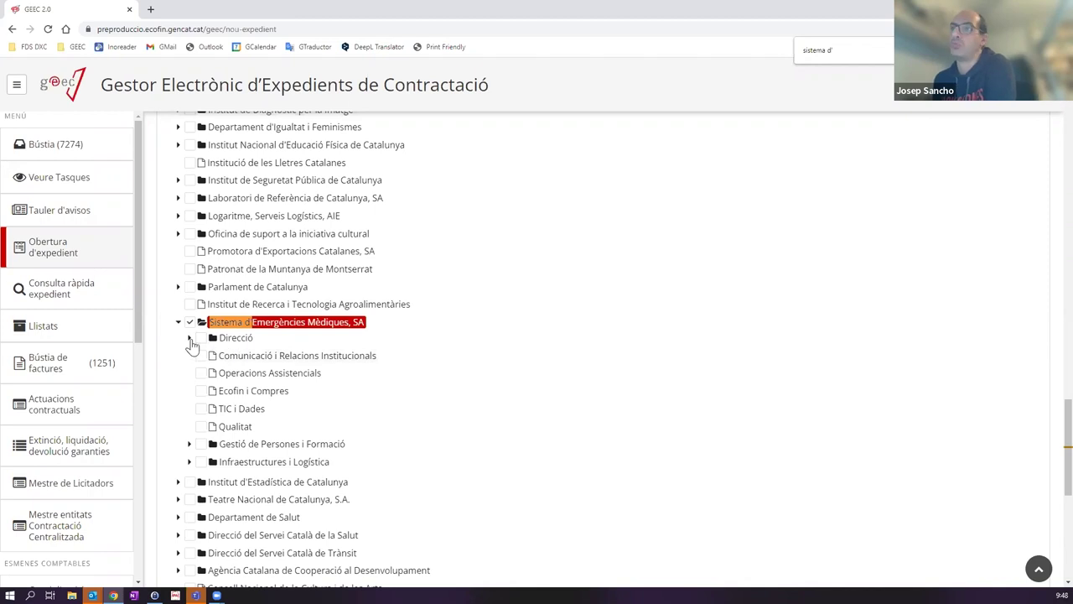
Step: Expand Direcció, leave Operacions Assistencials and Ecofin i Compres unticked, then collapse it
left_click(189, 338)
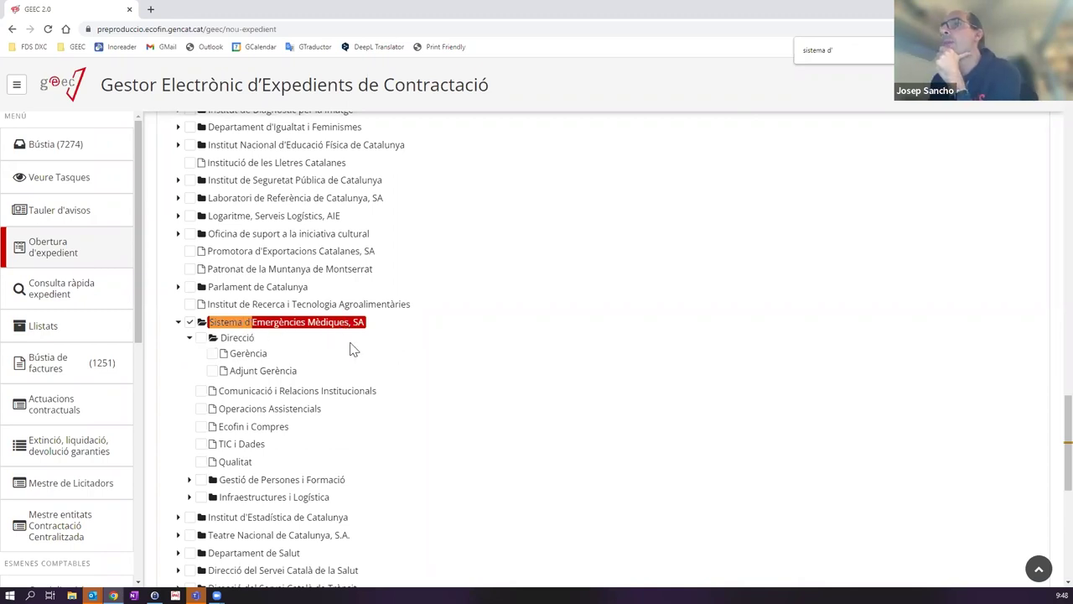
left_click(203, 410)
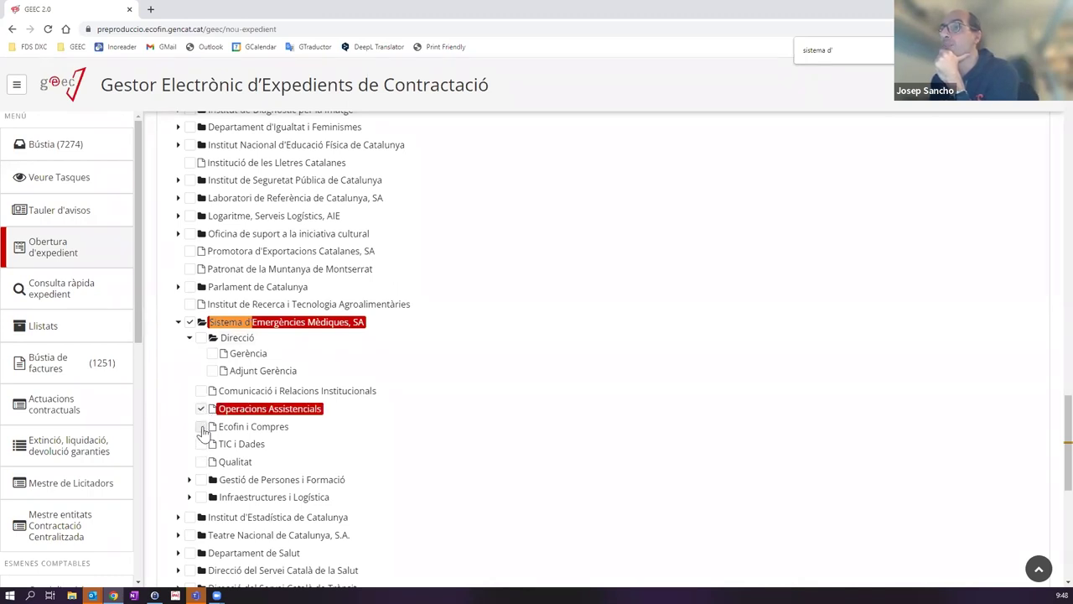
left_click(208, 427)
left_click(201, 409)
left_click(212, 427)
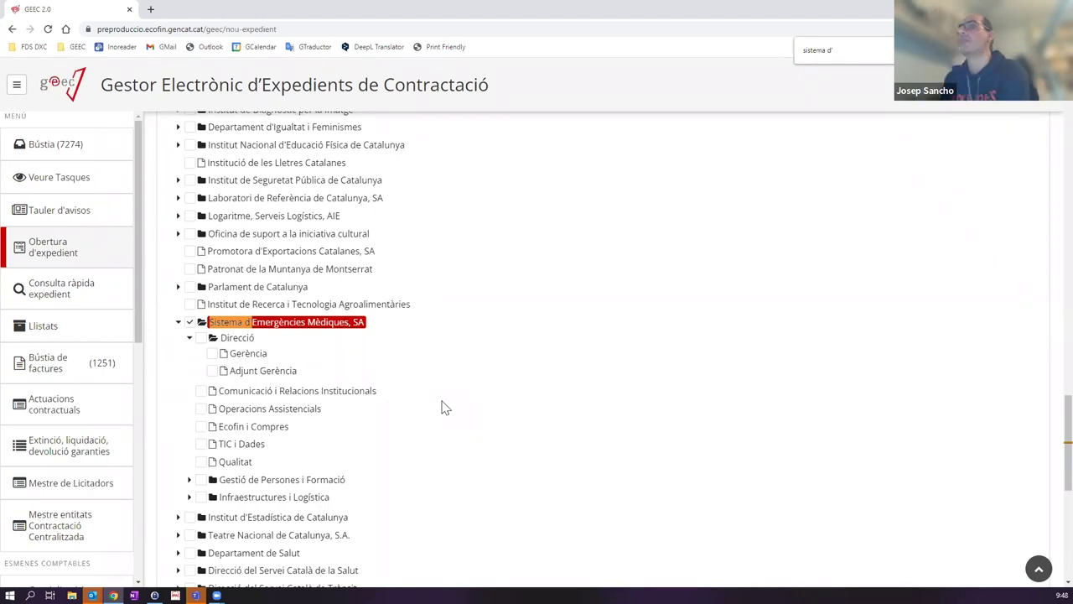
left_click(190, 338)
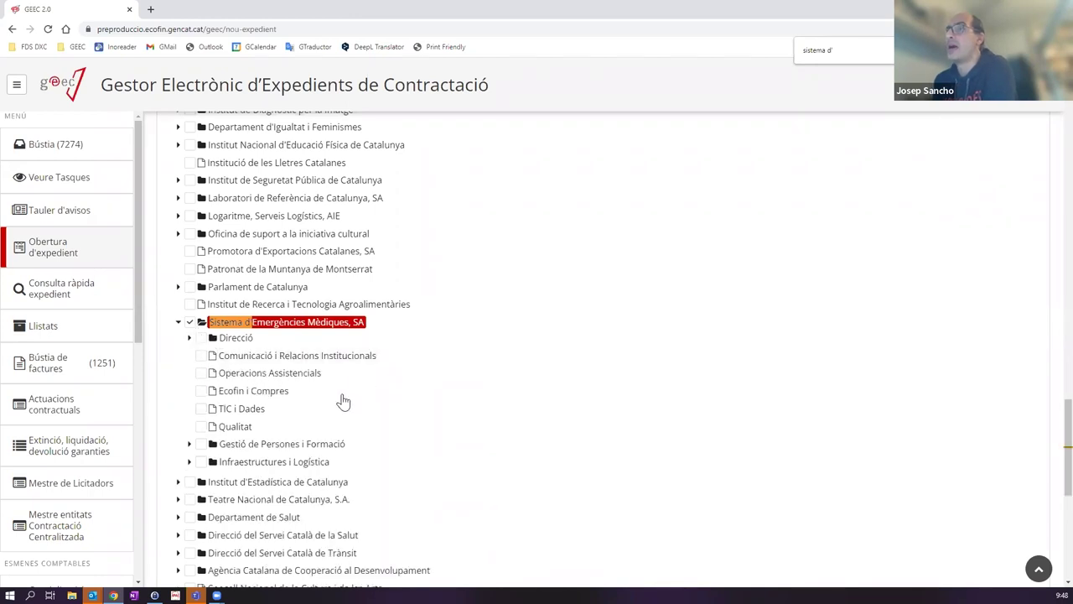
scroll(359, 411, "down", 5)
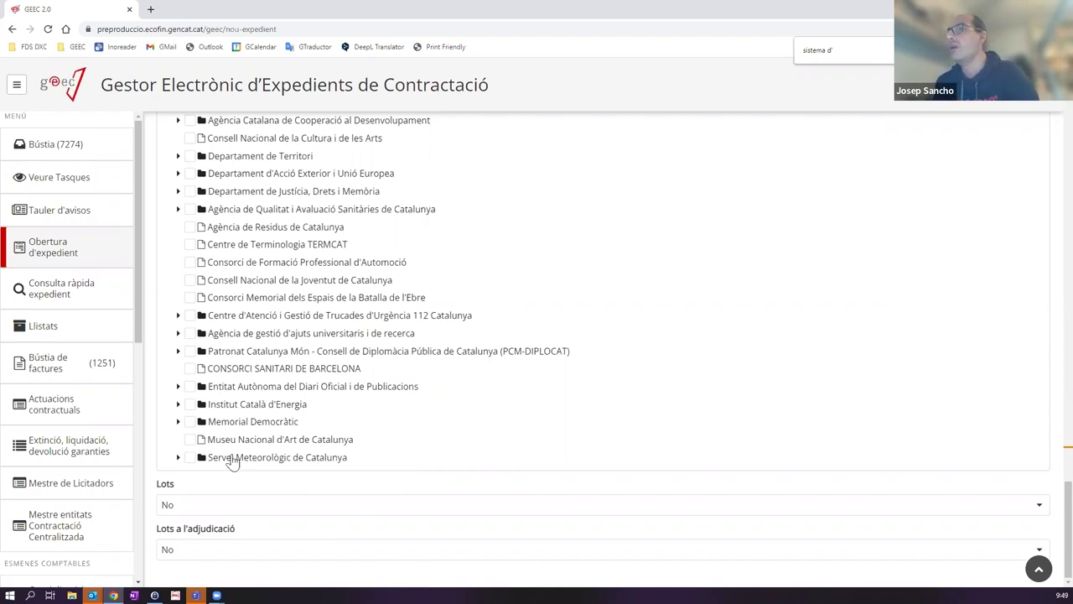
Step: Set Lots to Sí and enter 2 in Total lots
left_click(208, 512)
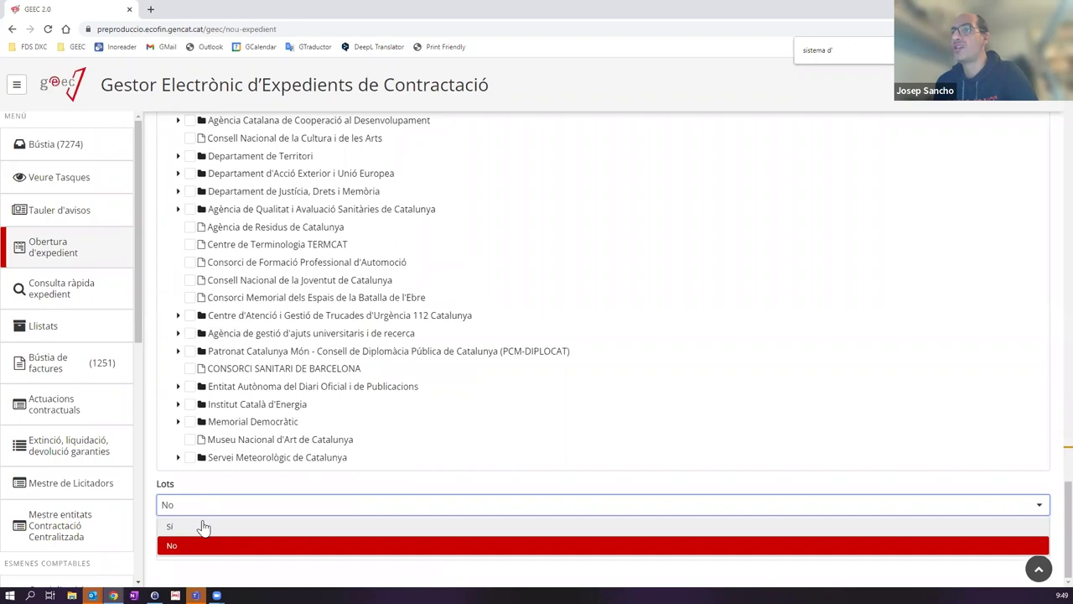
left_click(203, 524)
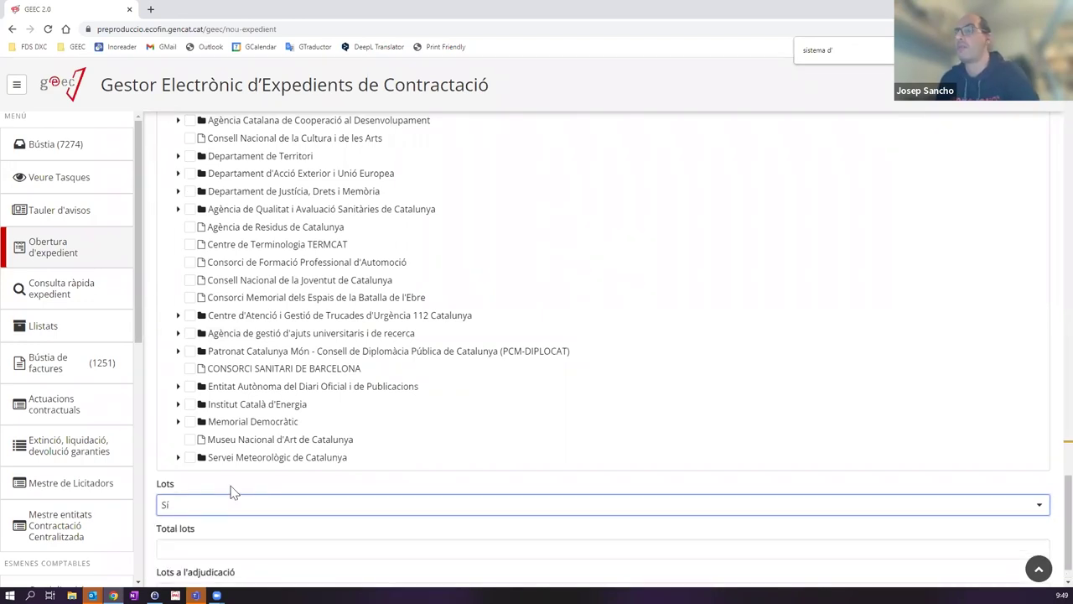
scroll(235, 477, "down", 1)
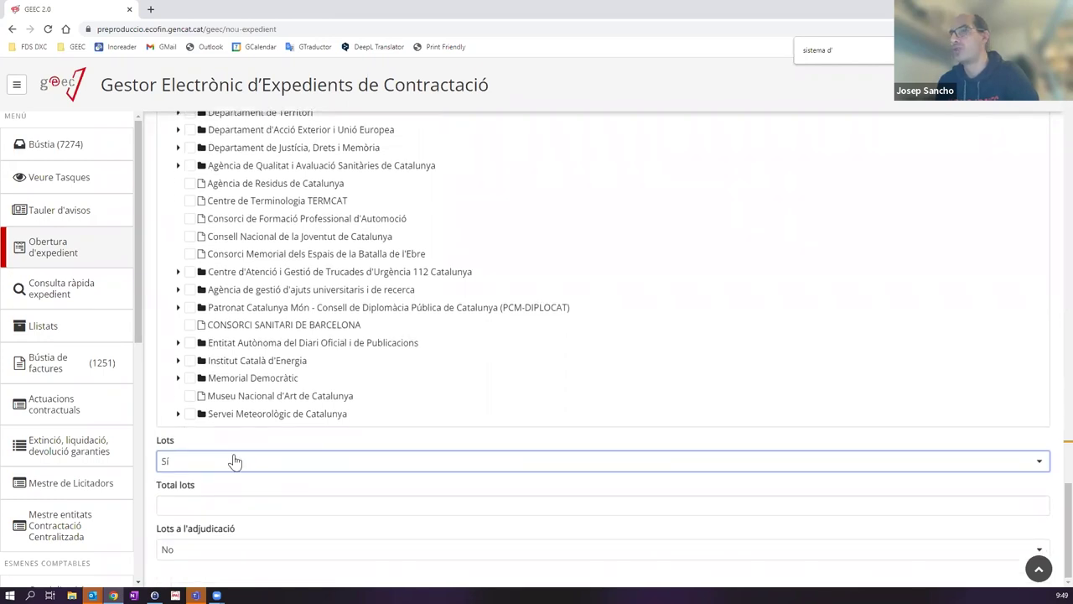
left_click(194, 505)
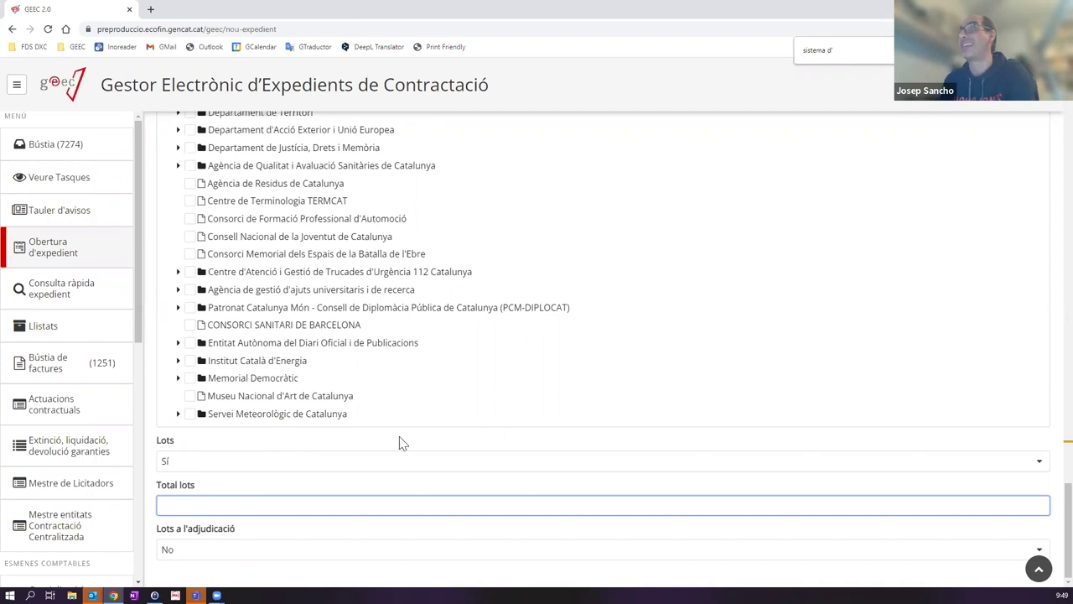
scroll(400, 442, "up", 12)
scroll(400, 442, "up", 10)
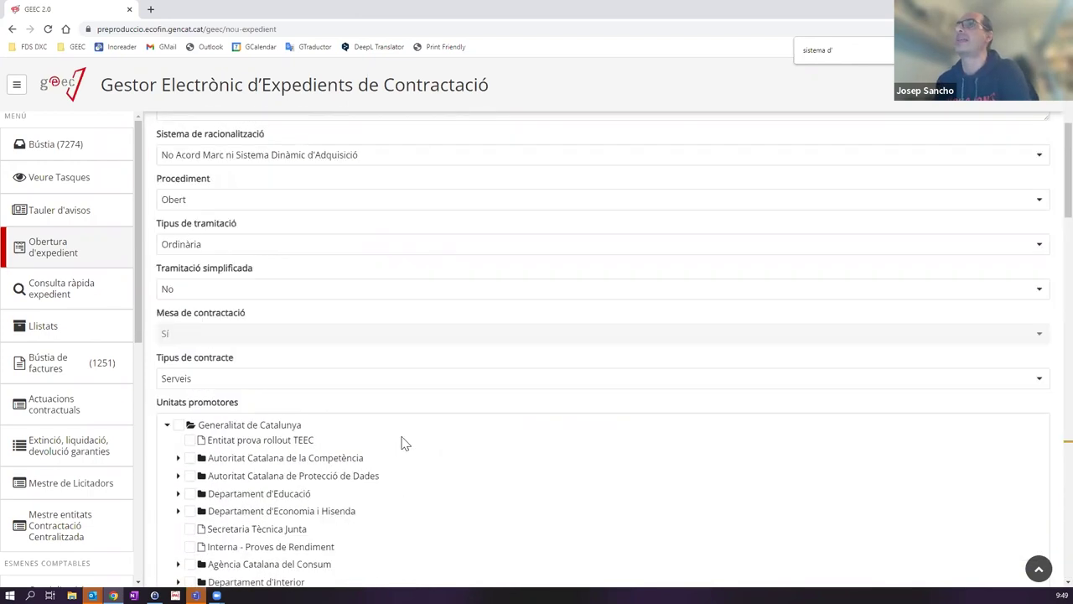
scroll(400, 421, "down", 1)
scroll(400, 424, "down", 20)
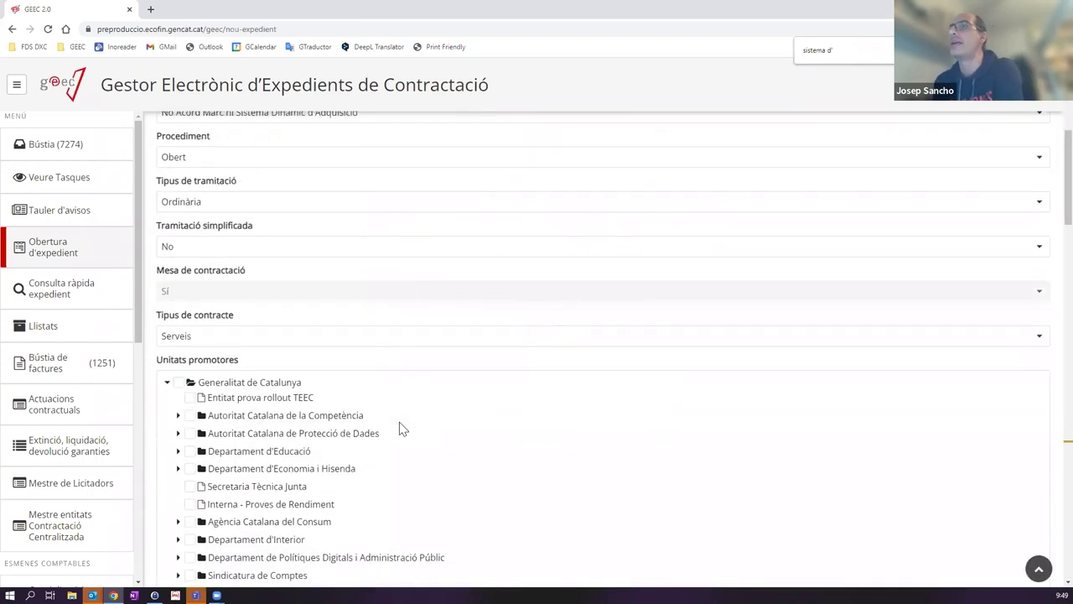
scroll(400, 428, "down", 4)
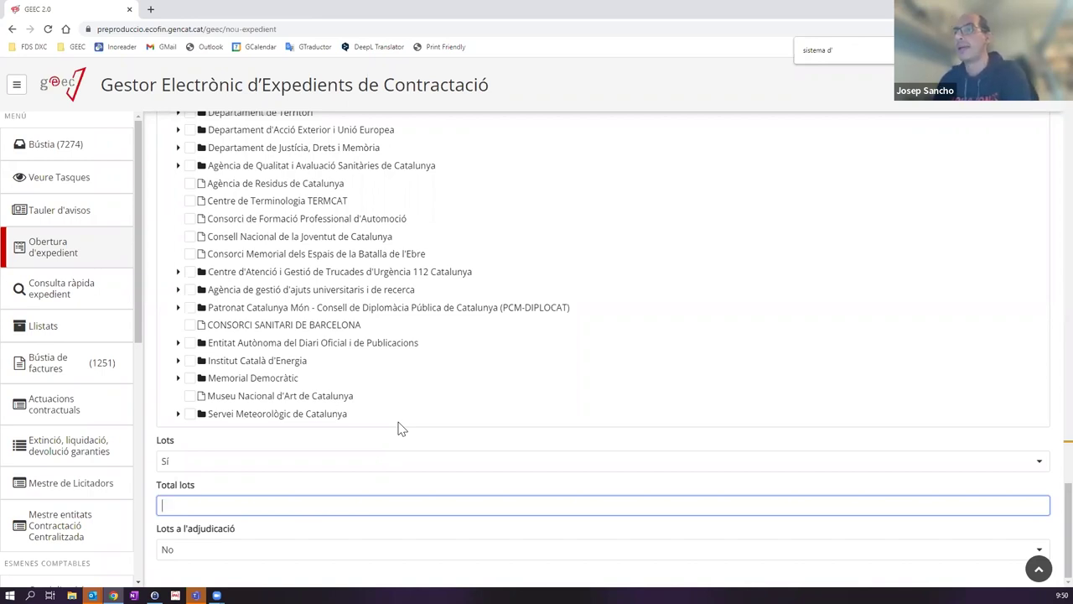
type("2")
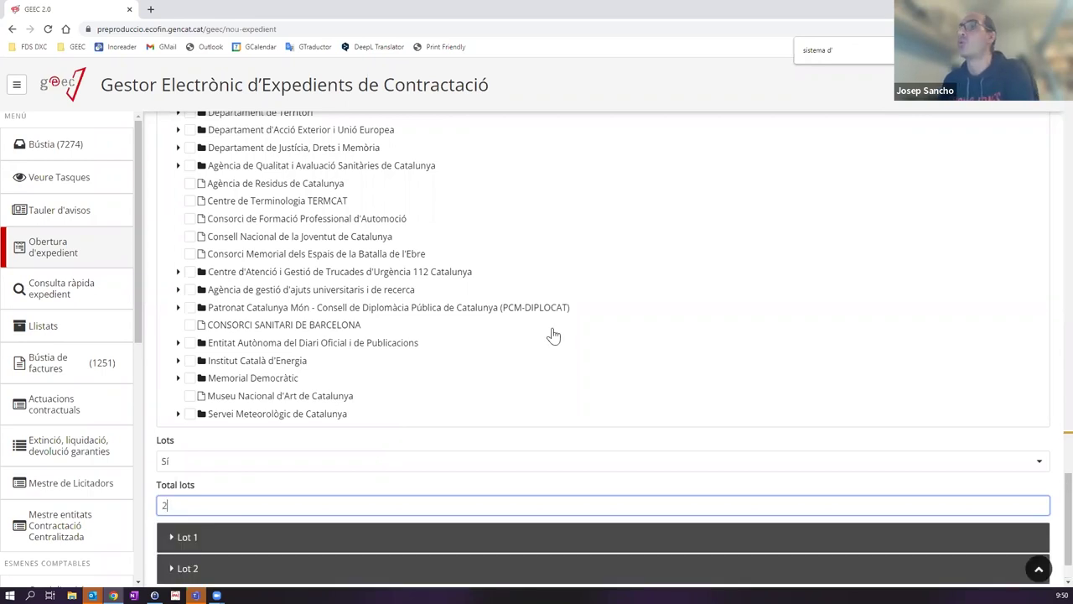
Step: Keep Total lots at 2 after briefly trying 10, and expand the Lot 1 section
scroll(551, 336, "down", 1)
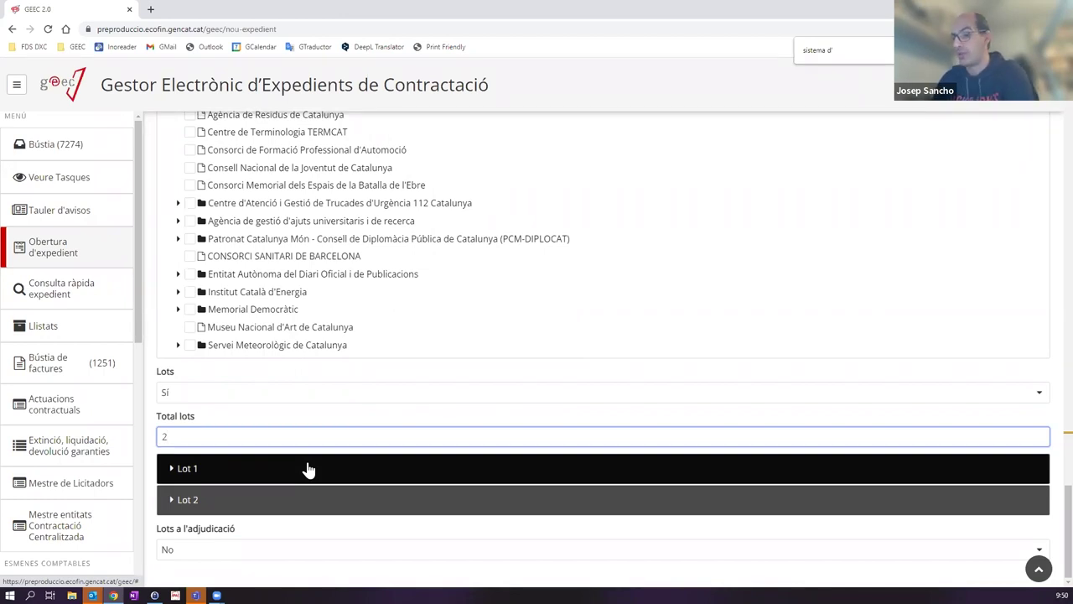
key("BackSpace")
type("10")
scroll(328, 516, "down", 1)
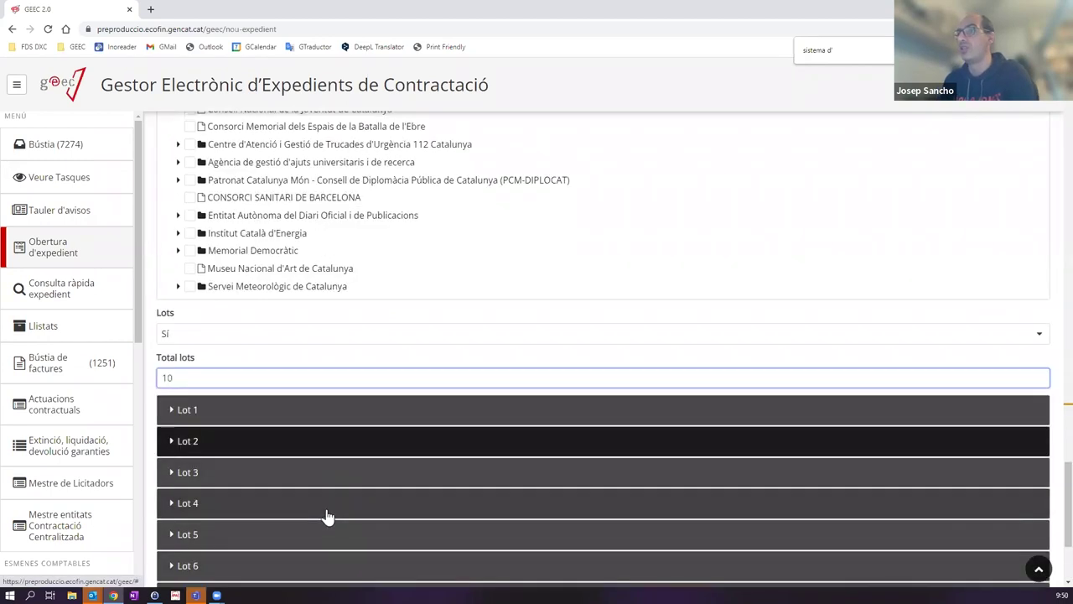
scroll(327, 516, "down", 3)
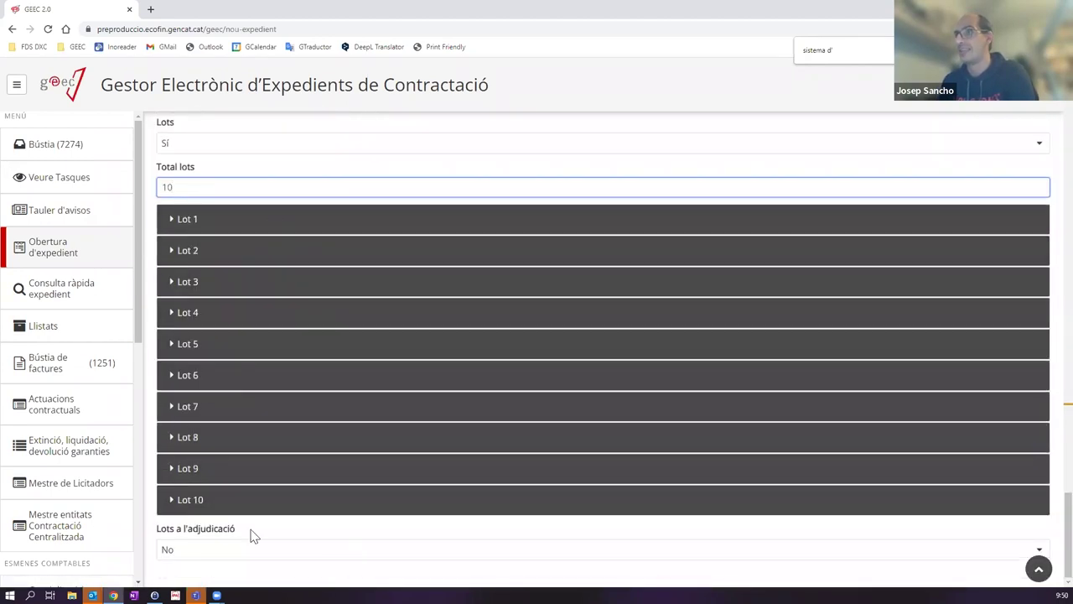
scroll(254, 529, "up", 3)
key("BackSpace")
key("BackSpace")
type("2")
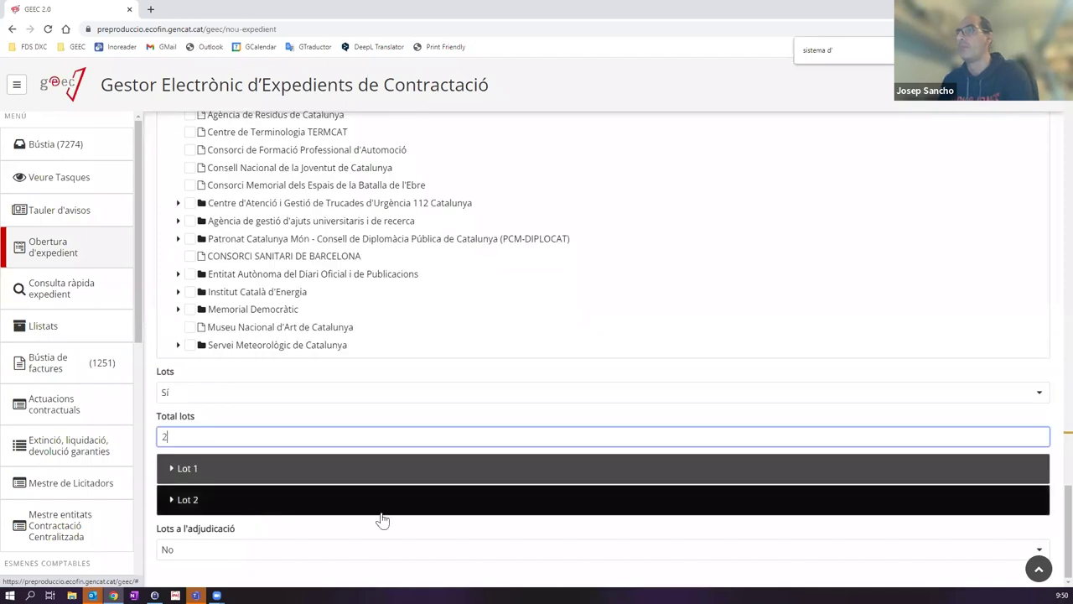
left_click(218, 471)
scroll(243, 462, "down", 2)
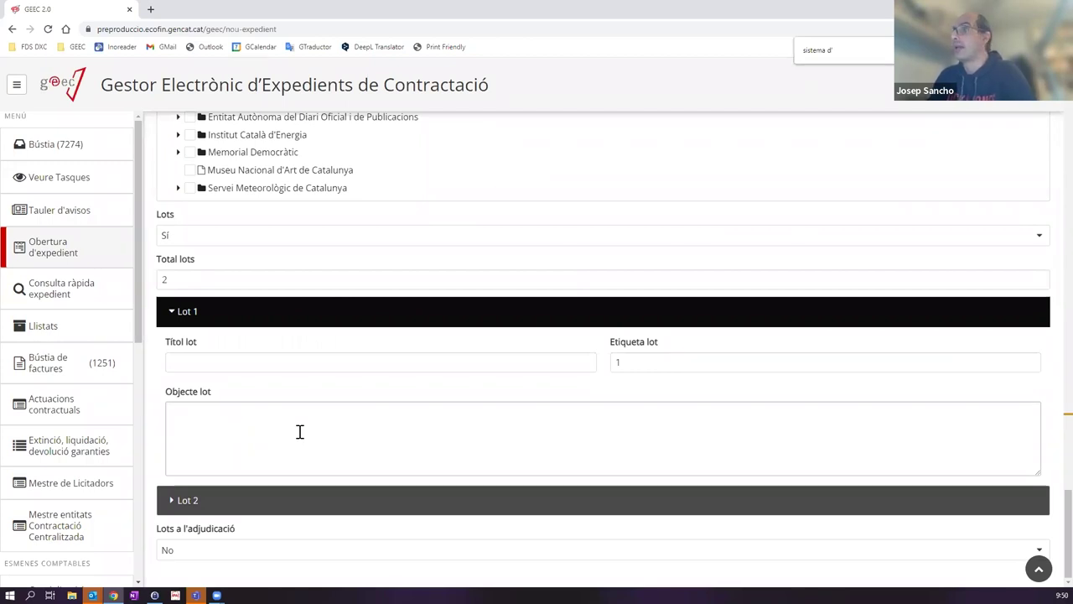
Step: Fill Lot 1's Títol lot 'Desenvolupament' and Objecte lot 'Desenvolupament de un software.....'
left_click(257, 364)
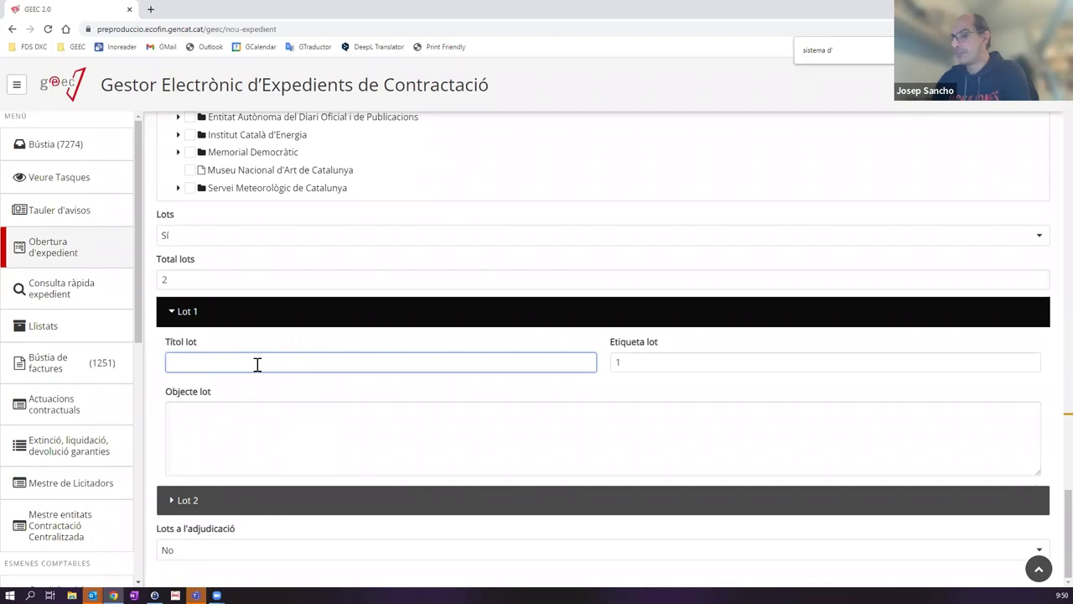
type("De")
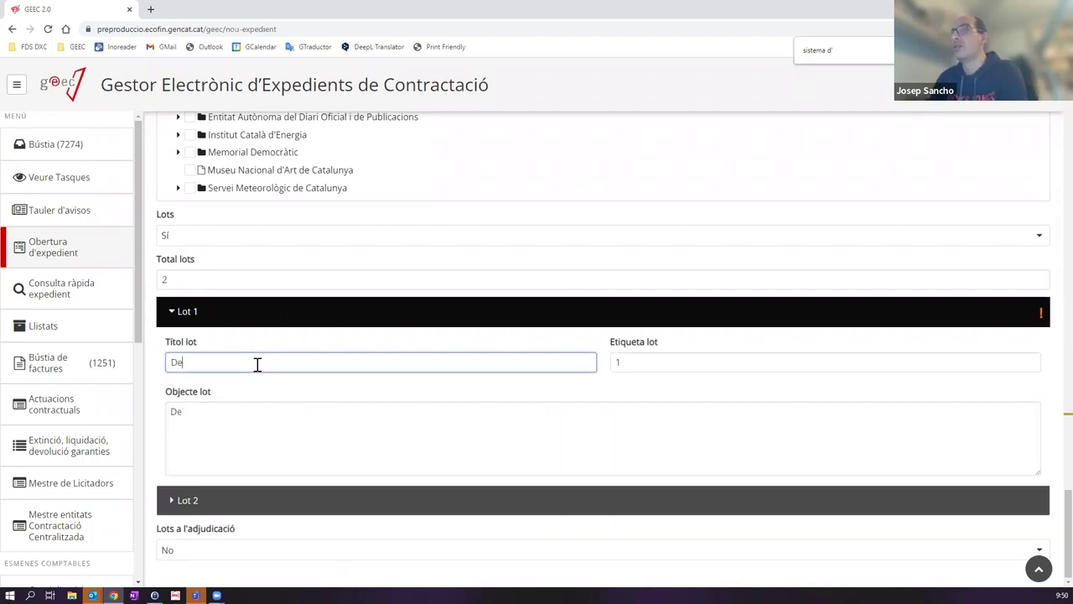
type("senvolupament")
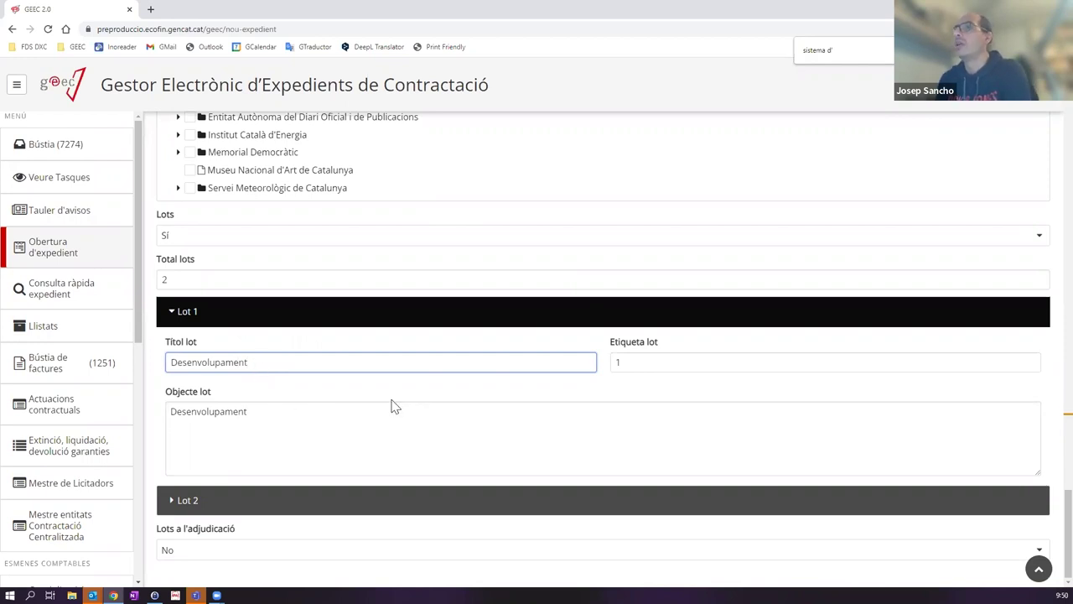
left_click(292, 415)
type("de un software.....")
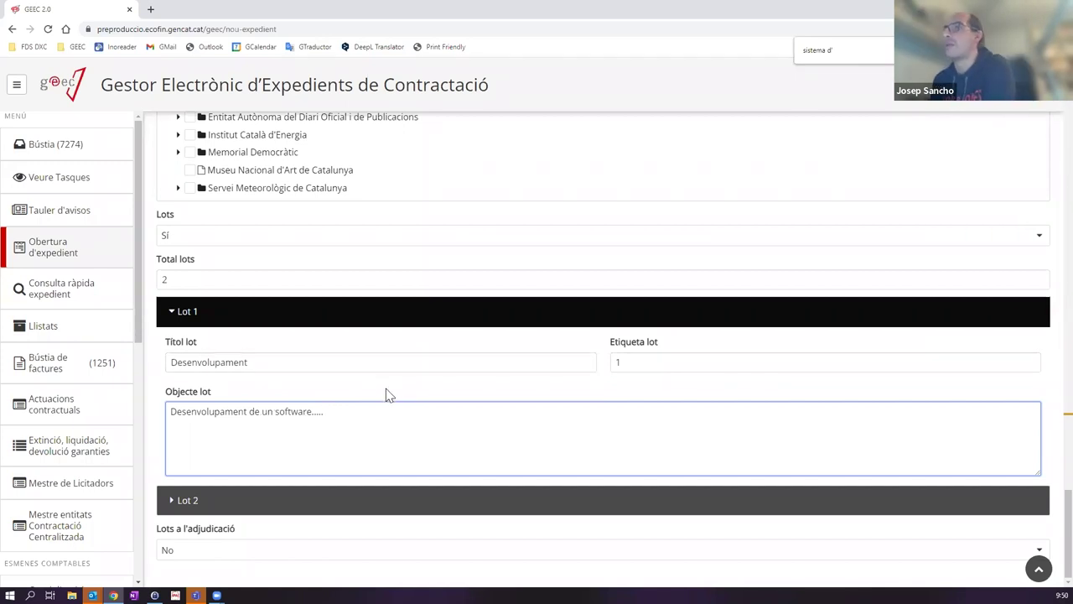
left_click(214, 502)
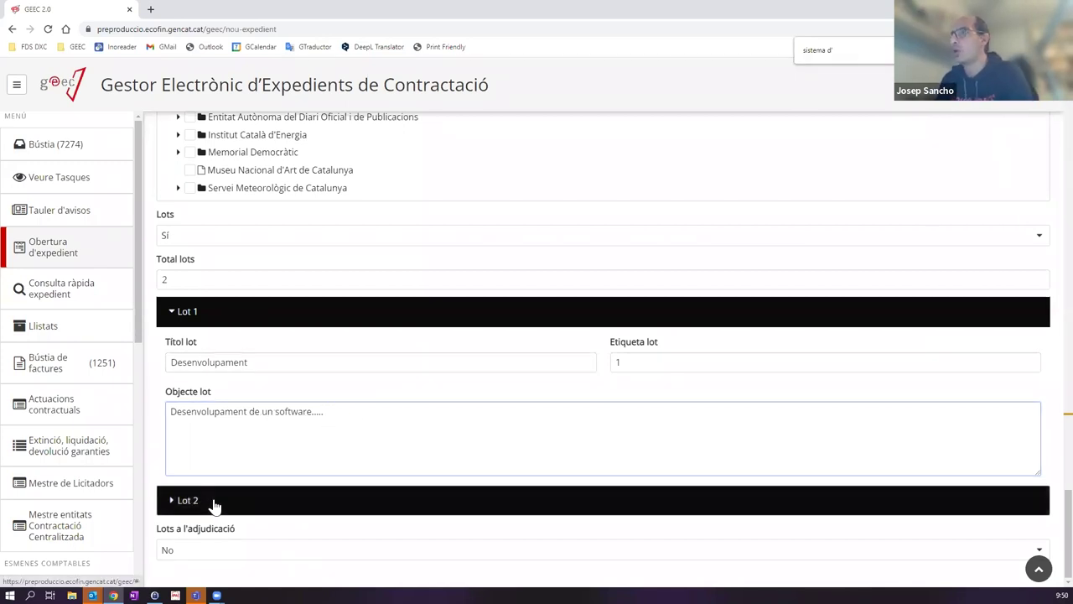
Step: Give Lot 2 the title 'Manteniment' and the object 'Manteniment d'un software...'
scroll(214, 502, "down", 2)
left_click(245, 395)
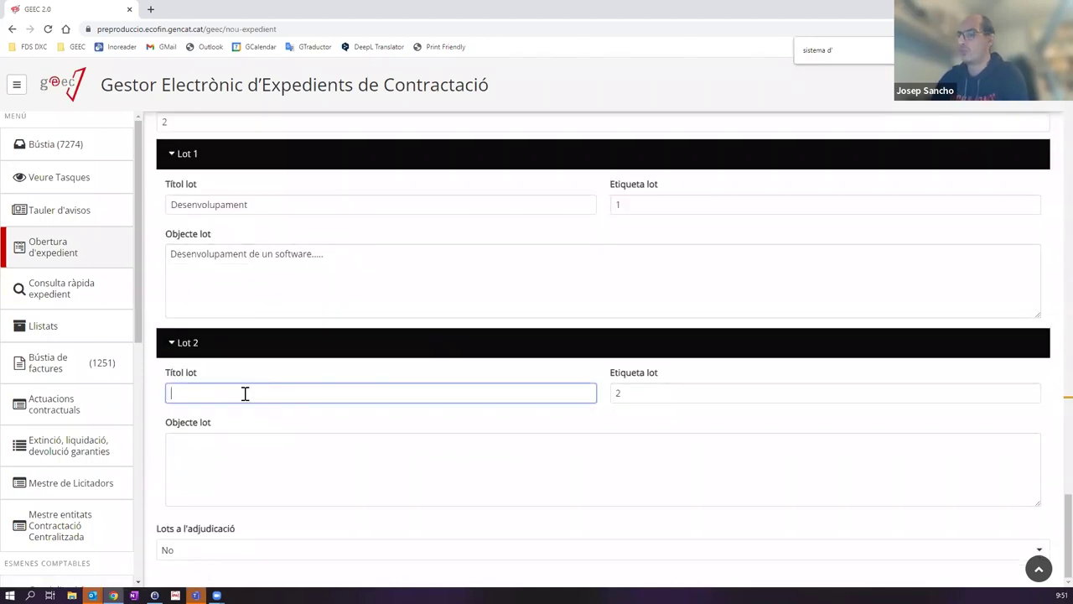
type("Manteniment")
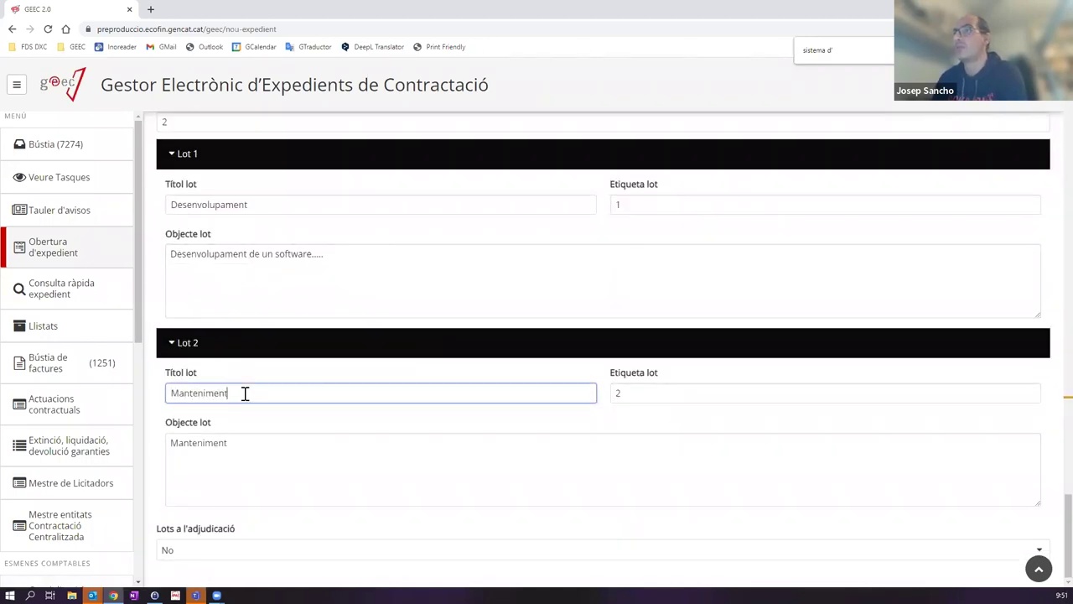
left_click(259, 450)
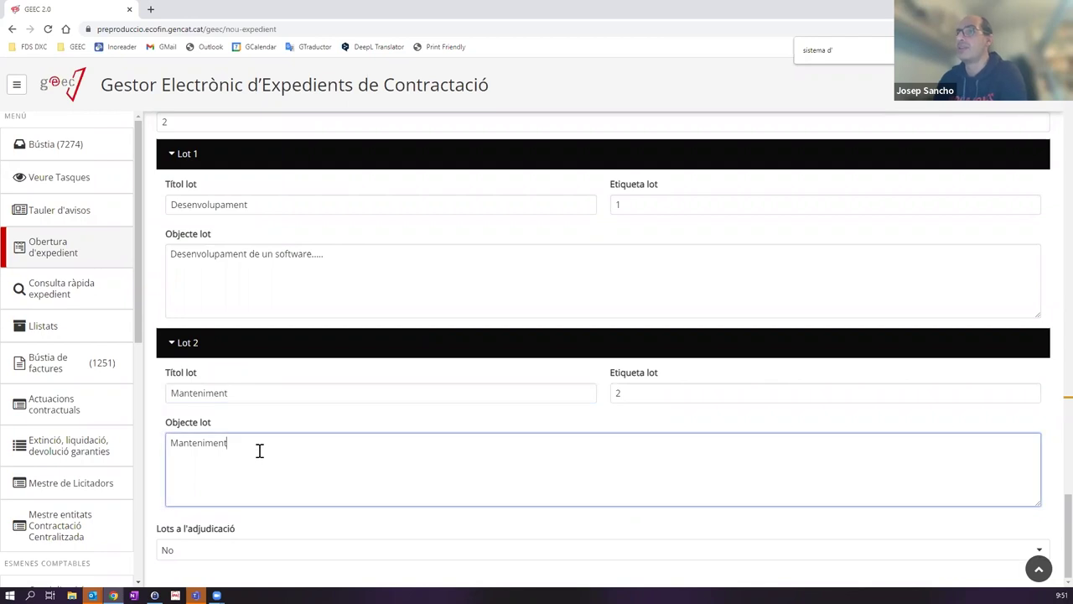
type("d'un s")
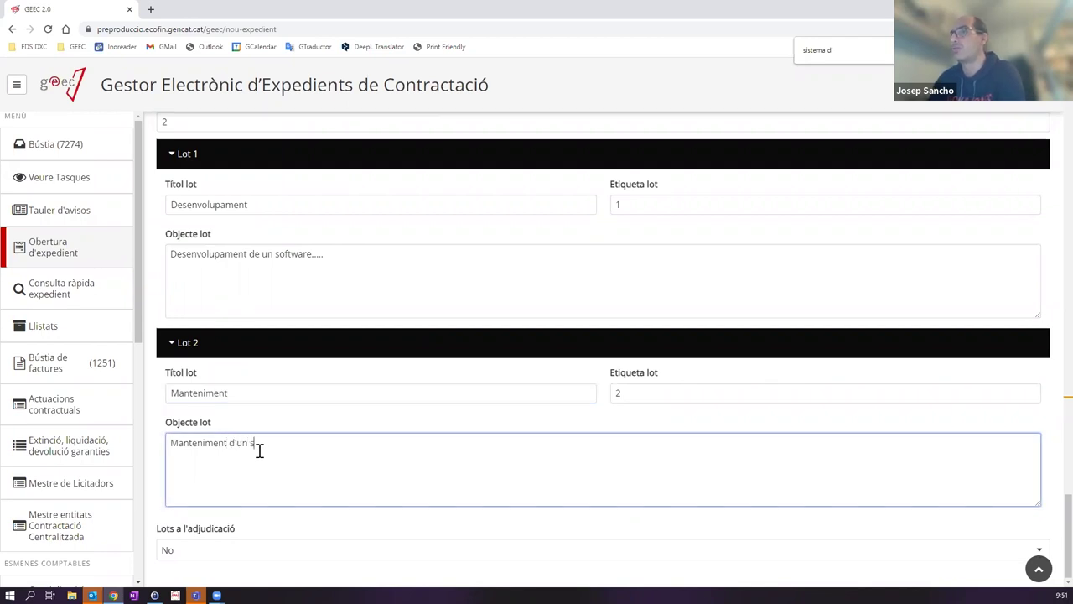
type("oftware...")
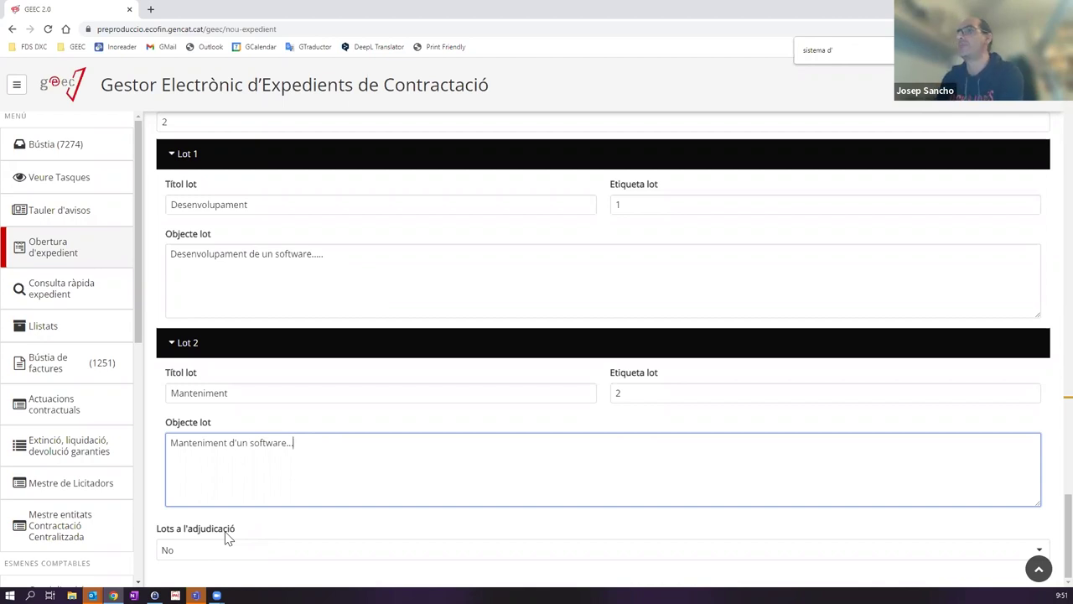
scroll(465, 448, "up", 9)
scroll(491, 450, "up", 10)
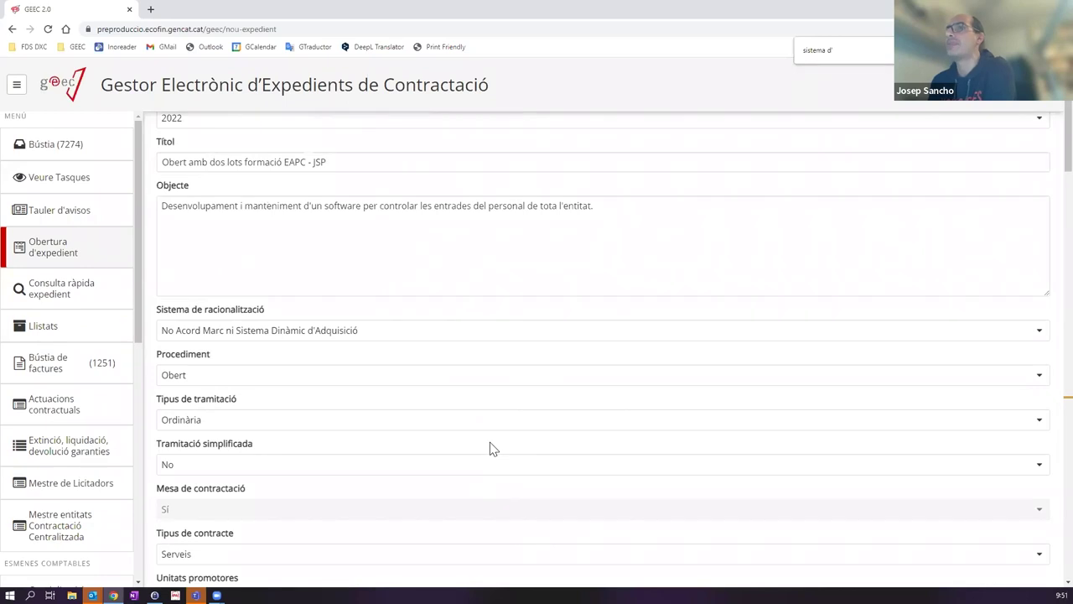
scroll(492, 448, "up", 2)
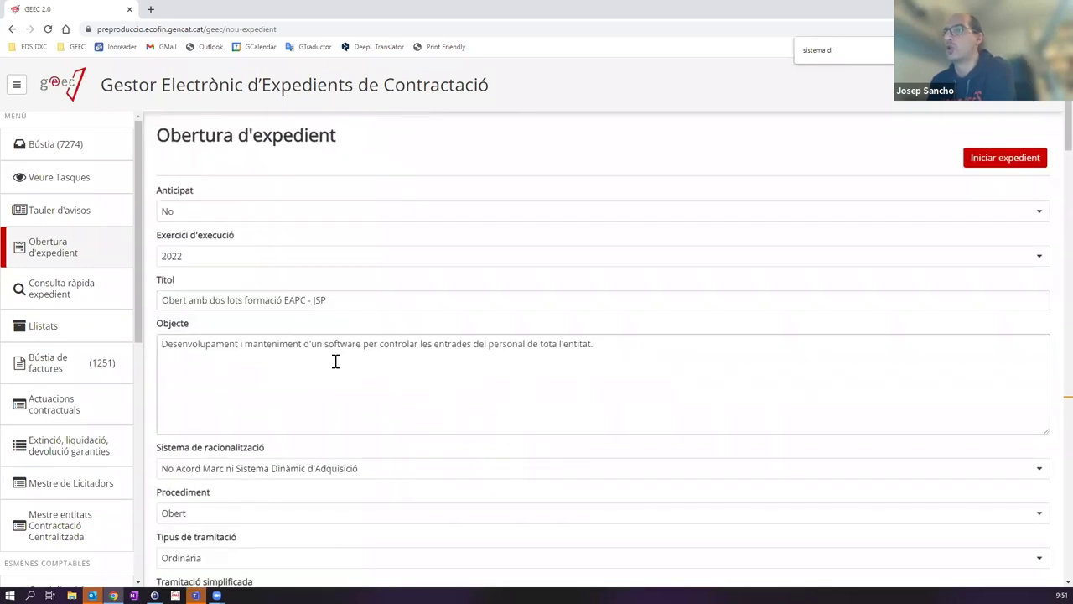
scroll(156, 402, "down", 2)
scroll(219, 411, "down", 1)
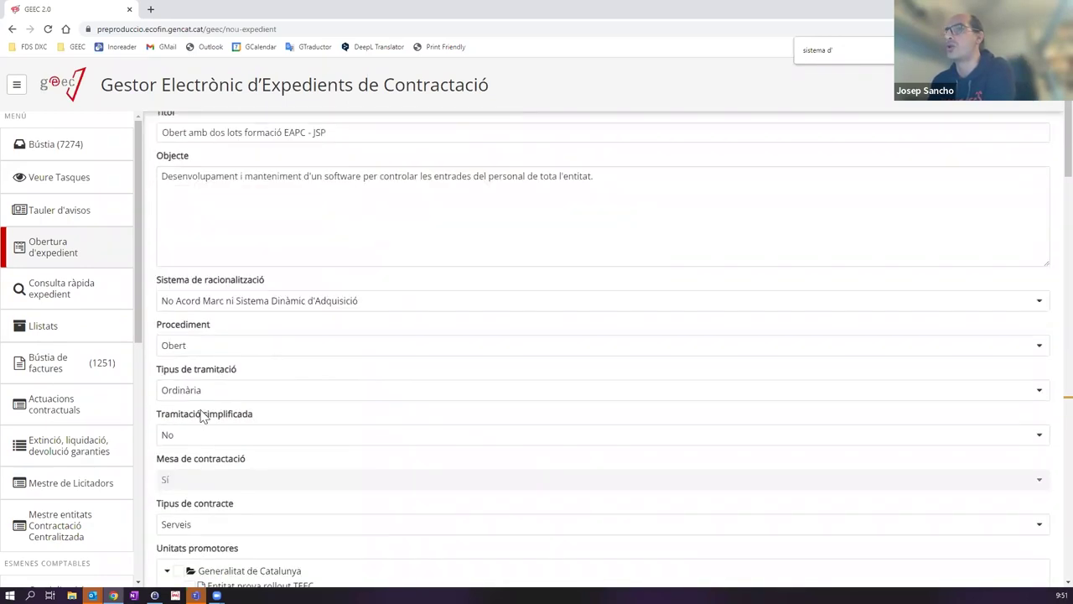
scroll(201, 417, "down", 1)
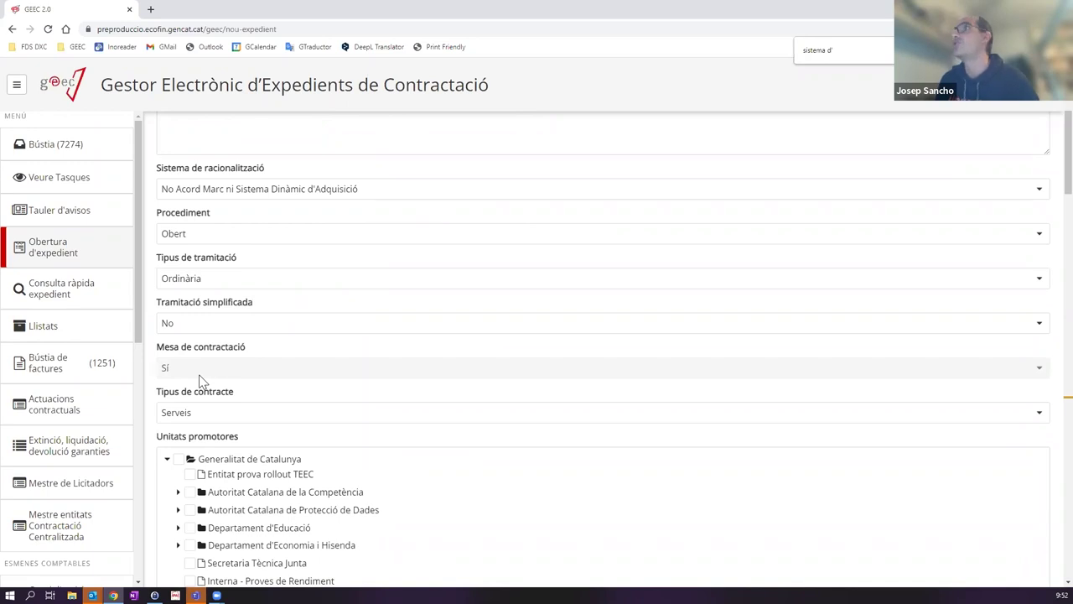
scroll(260, 333, "down", 2)
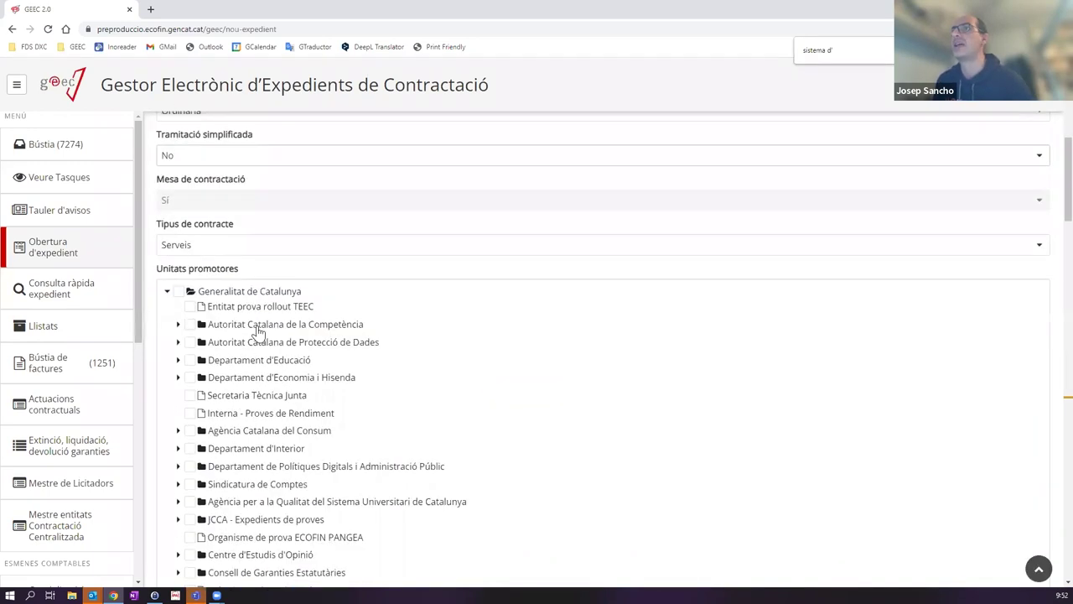
scroll(259, 333, "up", 2)
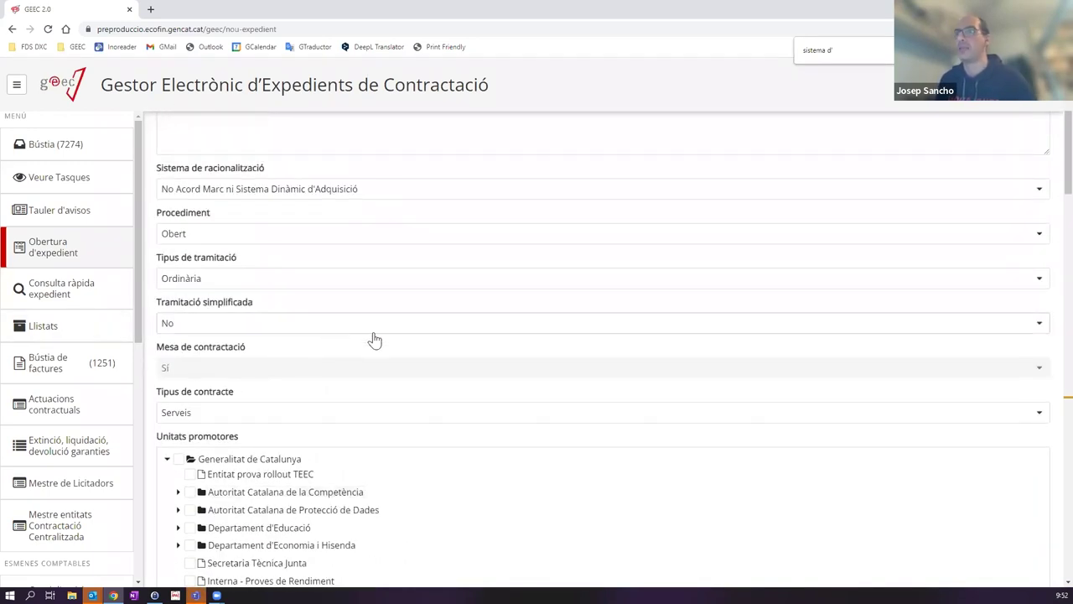
scroll(375, 340, "down", 10)
scroll(375, 337, "up", 12)
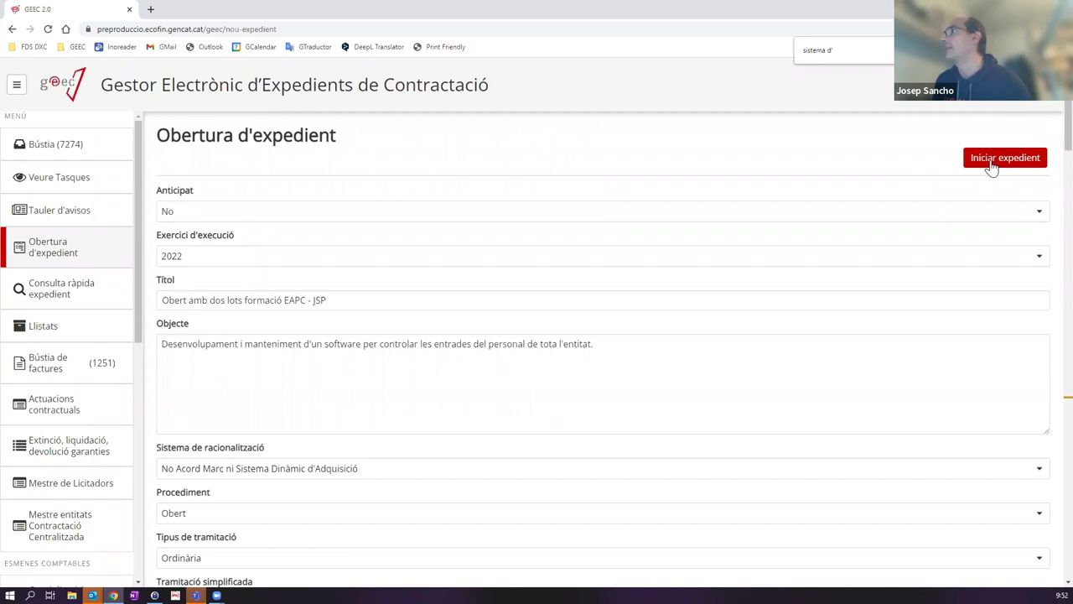
Step: Start the new contracting file and wait until SEM-2022-42 heads the Bústia inbox
left_click(993, 168)
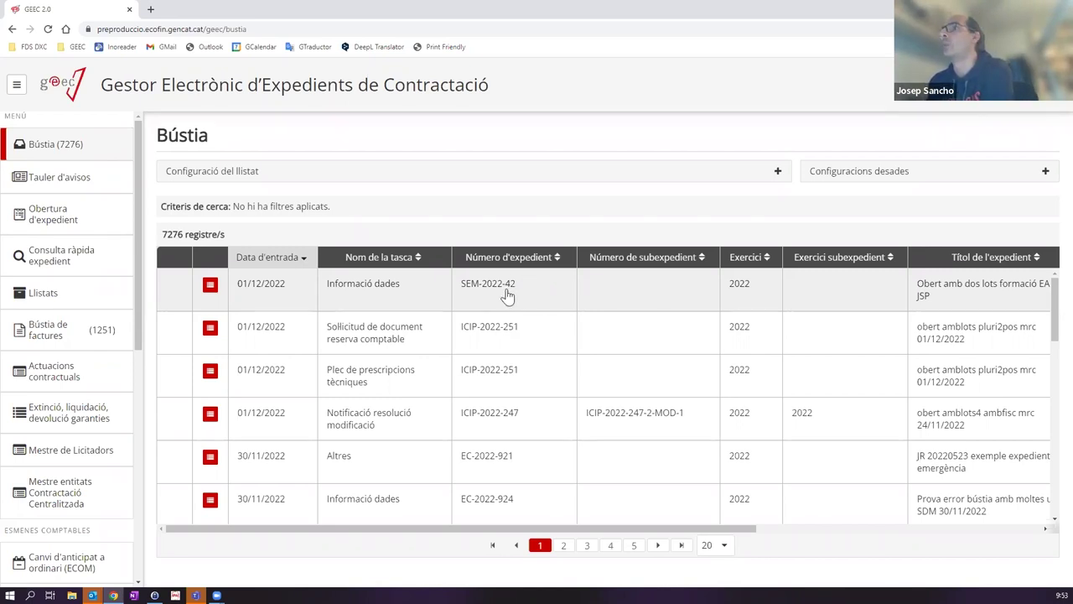
left_click(432, 176)
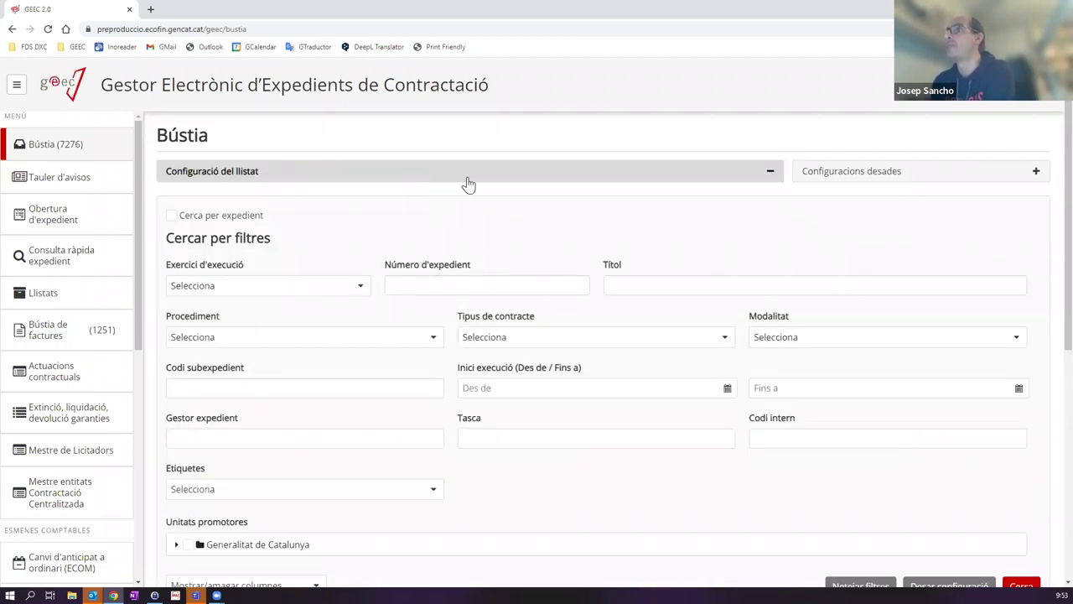
Step: Copy the file number SEM-2022-42 from the first Bústia row and reopen the inbox filters
left_click(467, 179)
left_click_drag(517, 287, 460, 295)
key("ctrl+c")
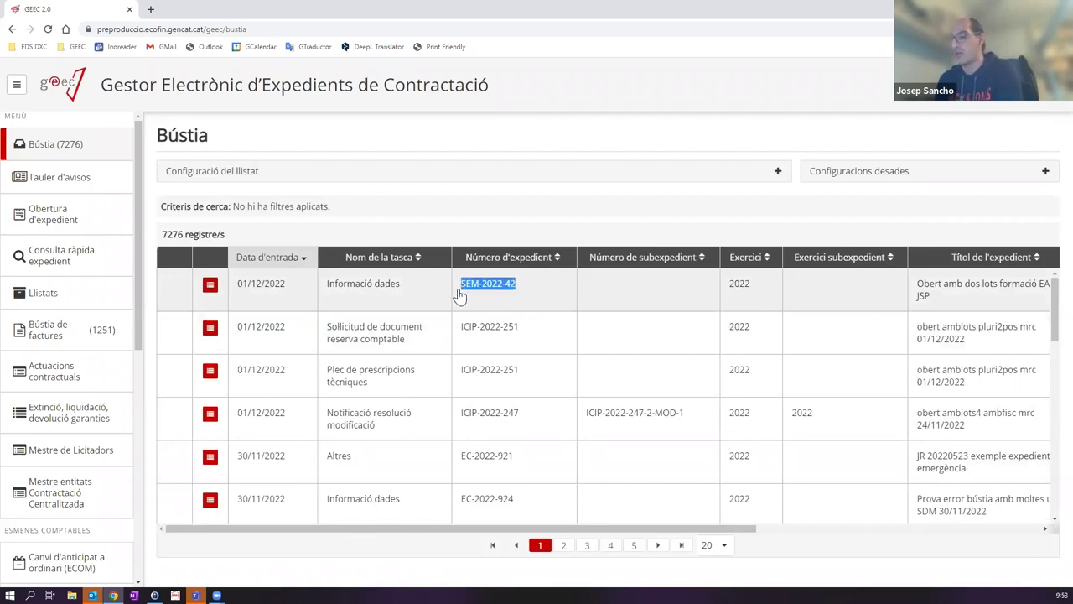
left_click(459, 295)
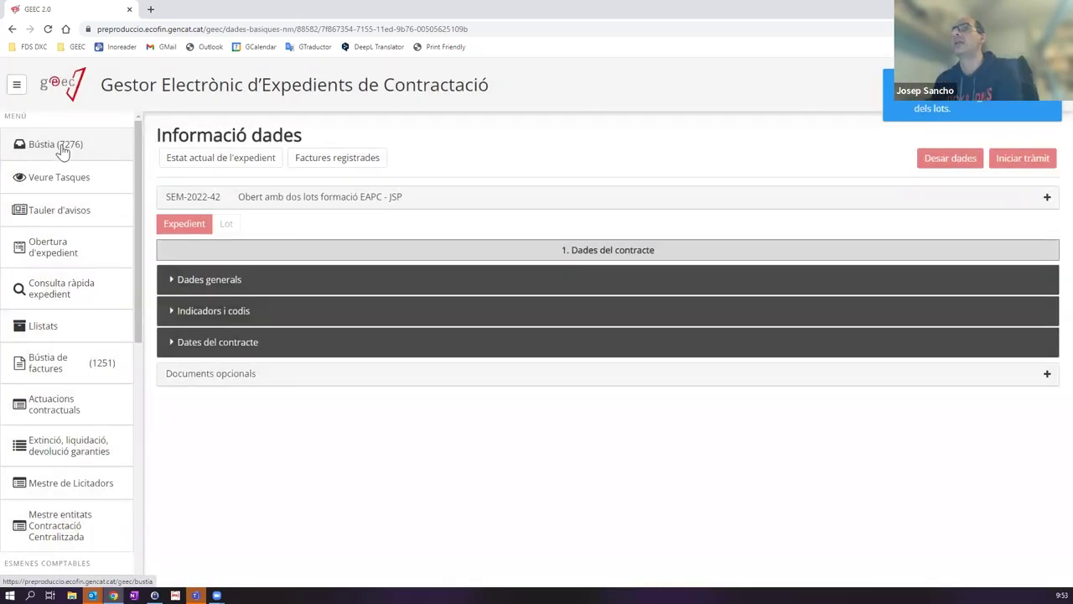
left_click(61, 149)
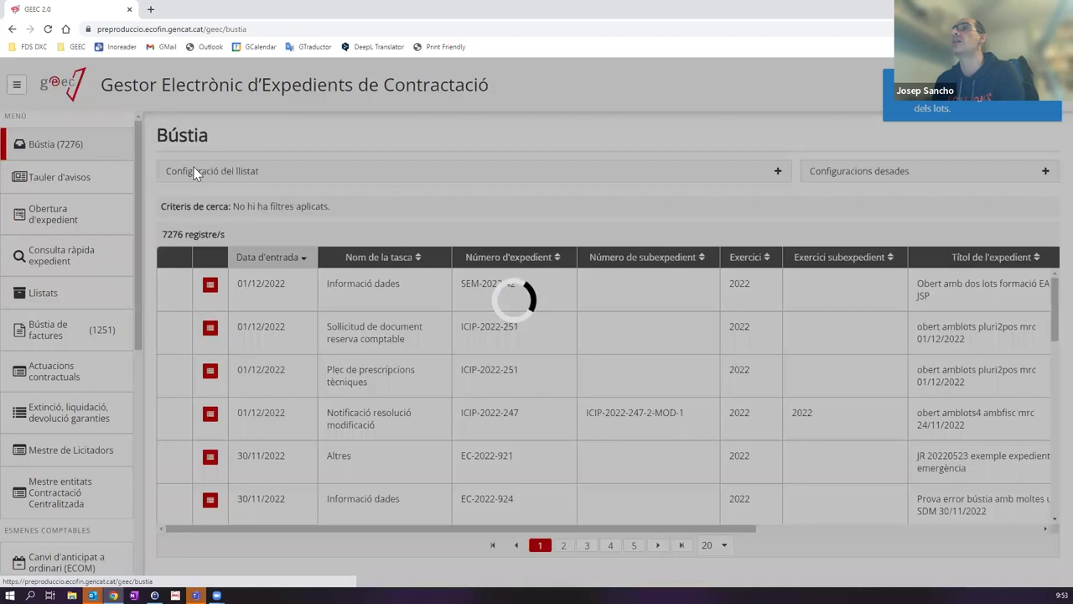
left_click_drag(515, 285, 431, 184)
left_click(439, 176)
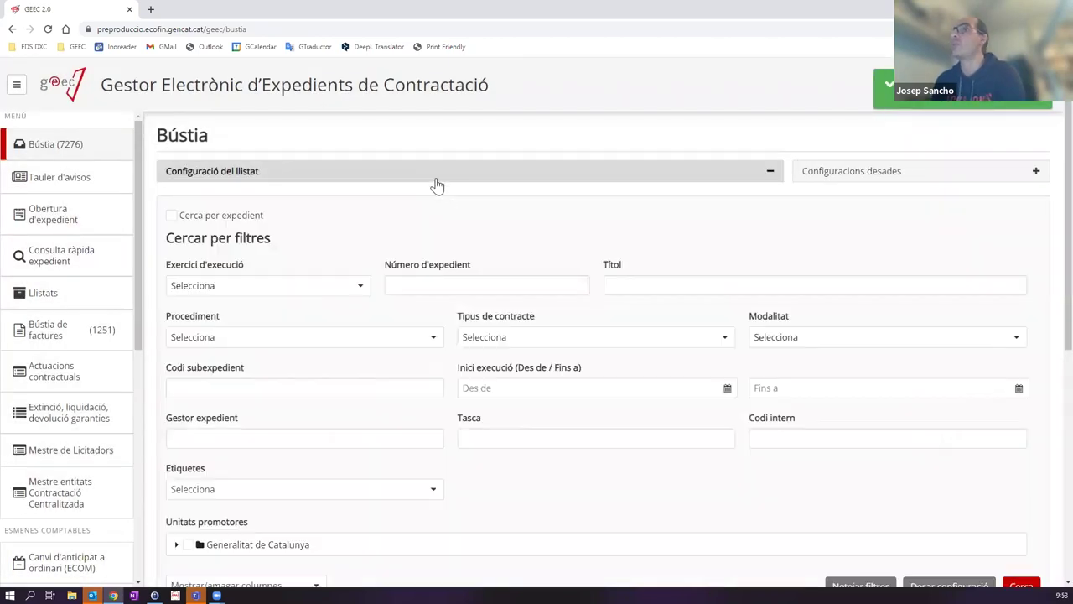
Step: Paste SEM-2022-42 into the Número d'expedient filter and search the inbox
left_click(431, 284)
key("ctrl+v")
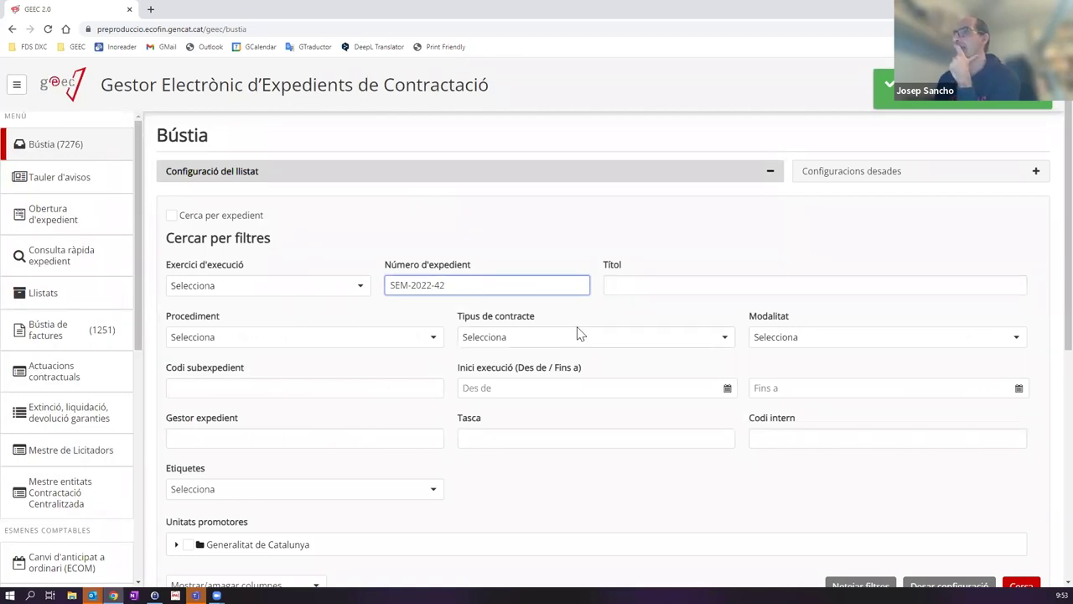
scroll(578, 333, "down", 1)
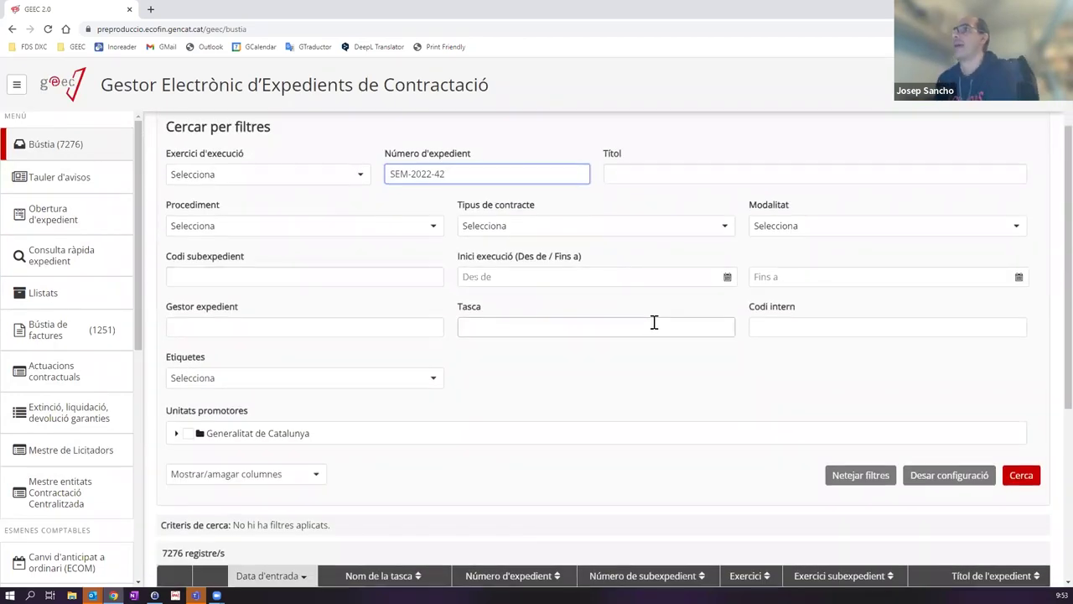
scroll(621, 317, "up", 1)
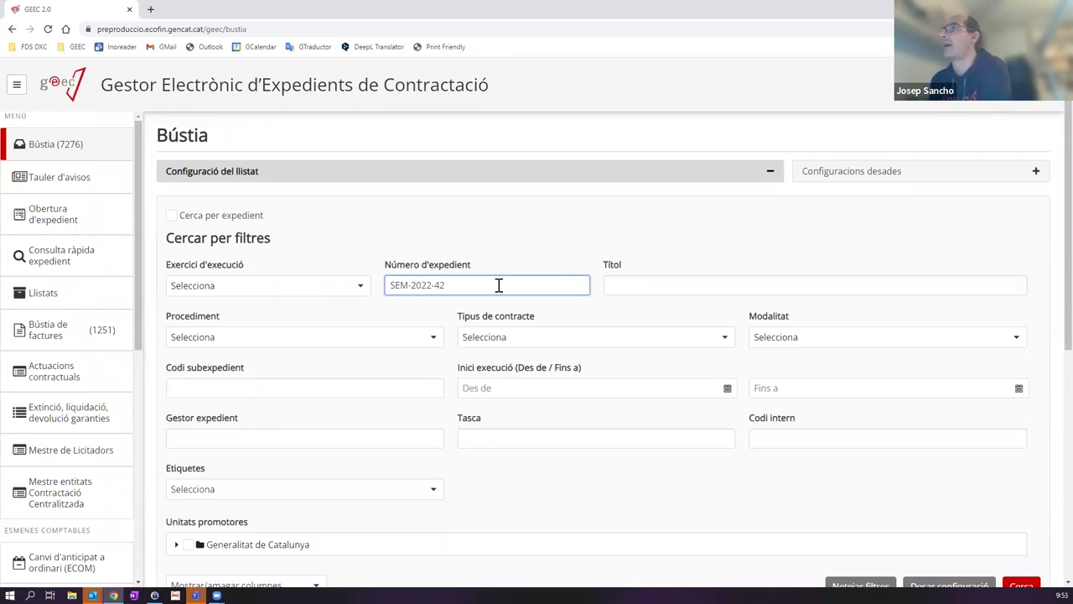
scroll(498, 285, "down", 3)
scroll(480, 384, "down", 1)
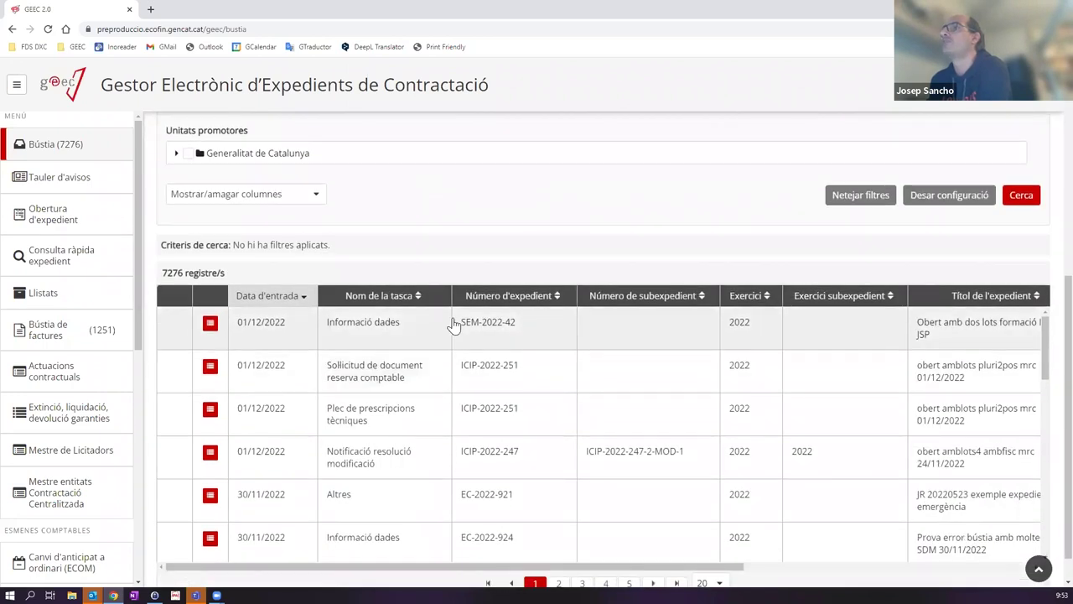
scroll(480, 350, "down", 1)
scroll(483, 350, "up", 1)
scroll(483, 351, "up", 5)
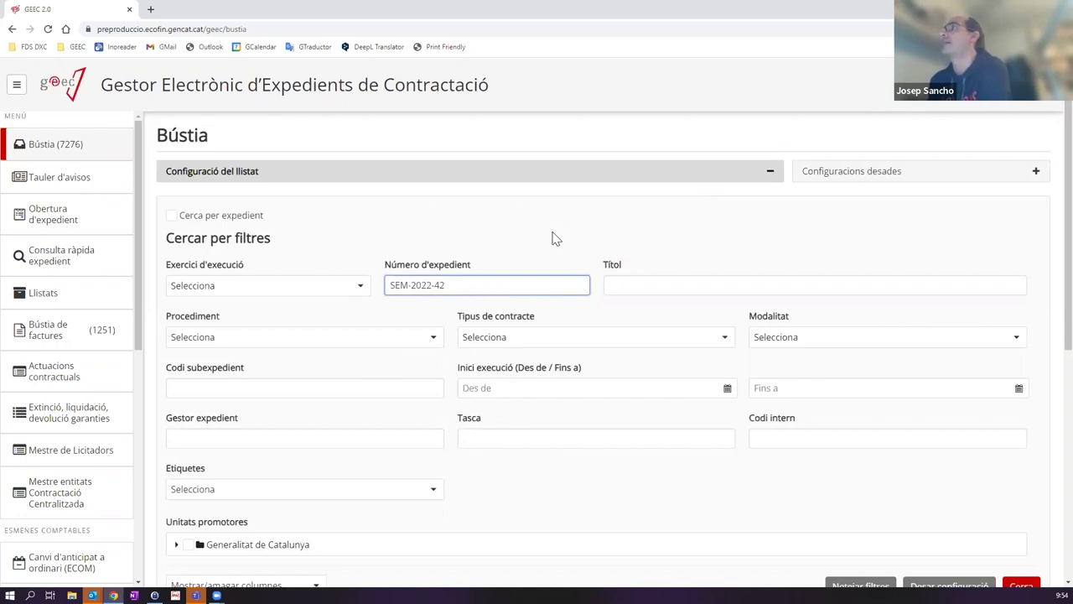
scroll(867, 383, "down", 2)
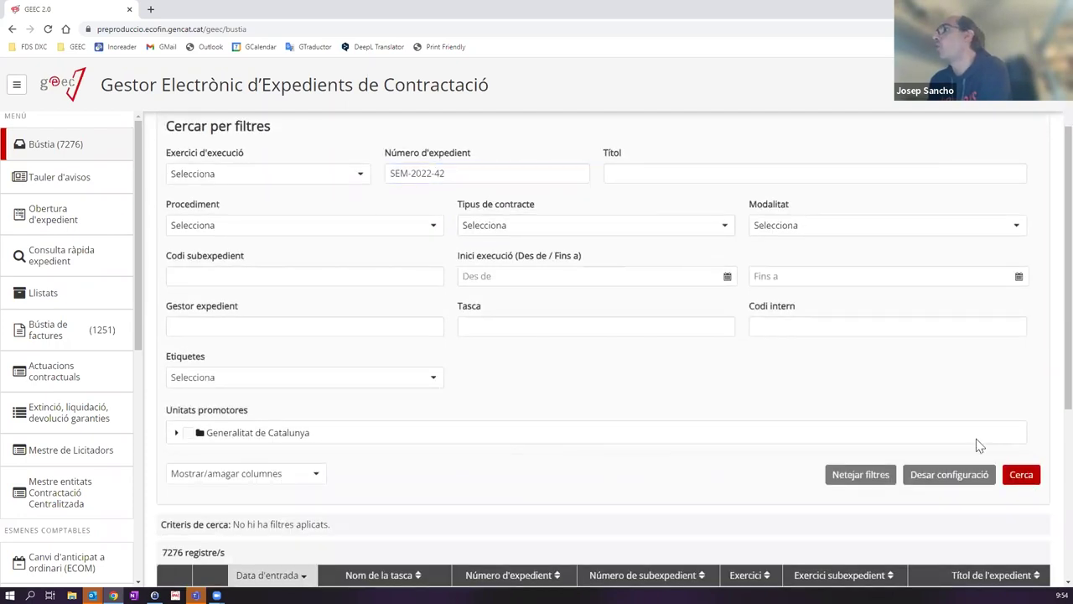
left_click(1021, 474)
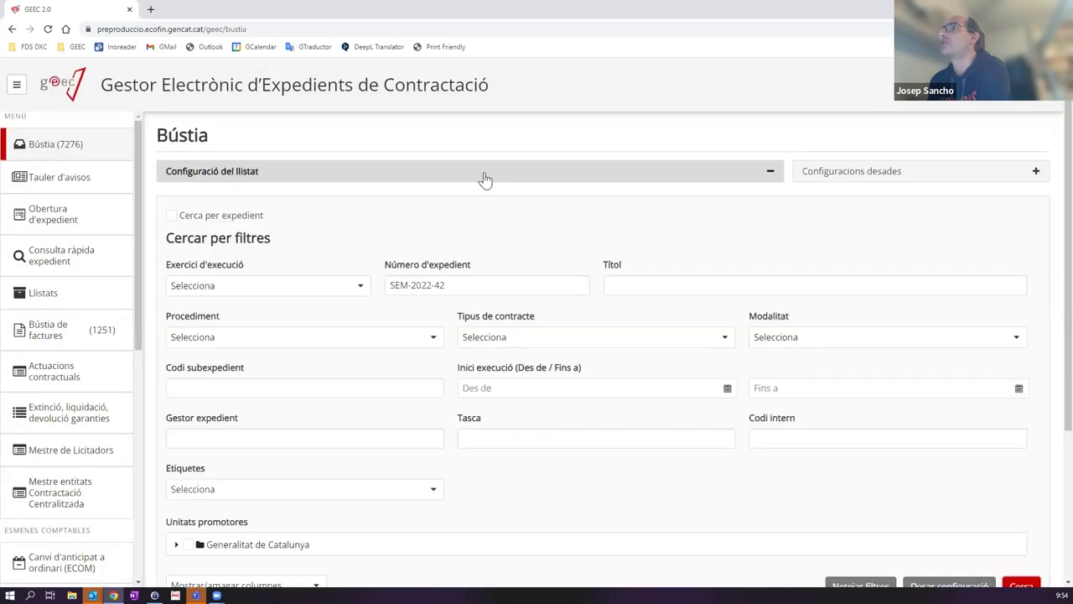
Step: Reopen the filter options to check the single SEM-2022-42 result
left_click(689, 171)
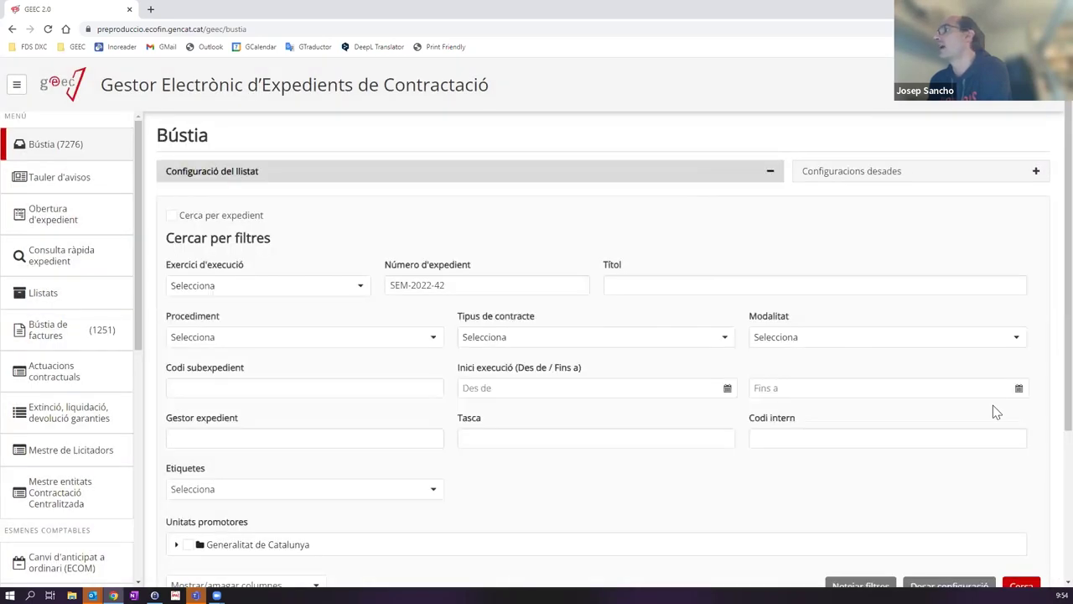
scroll(585, 342, "down", 3)
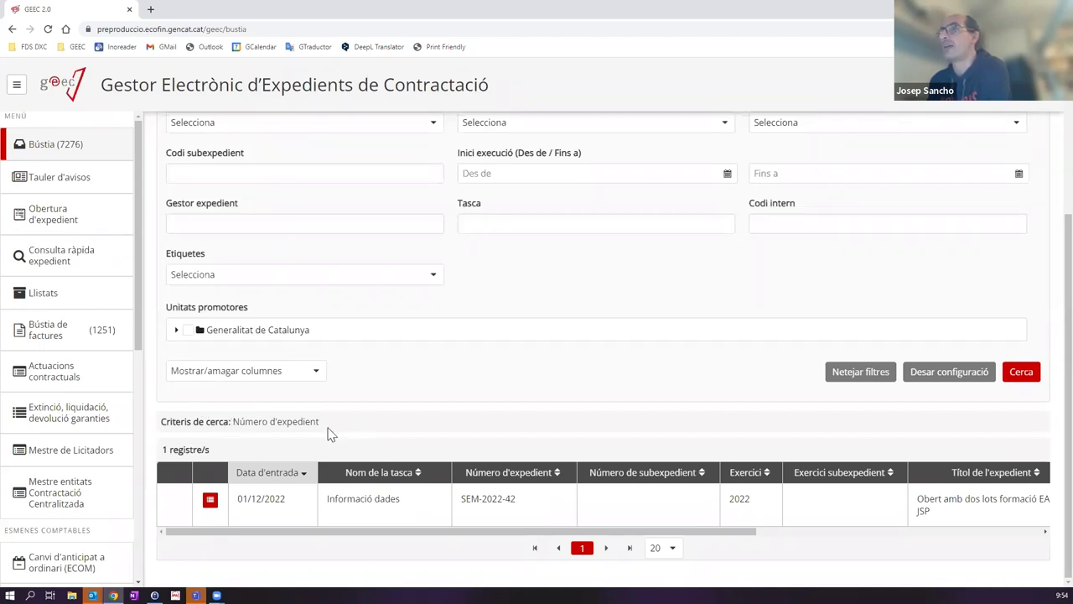
scroll(400, 173, "up", 3)
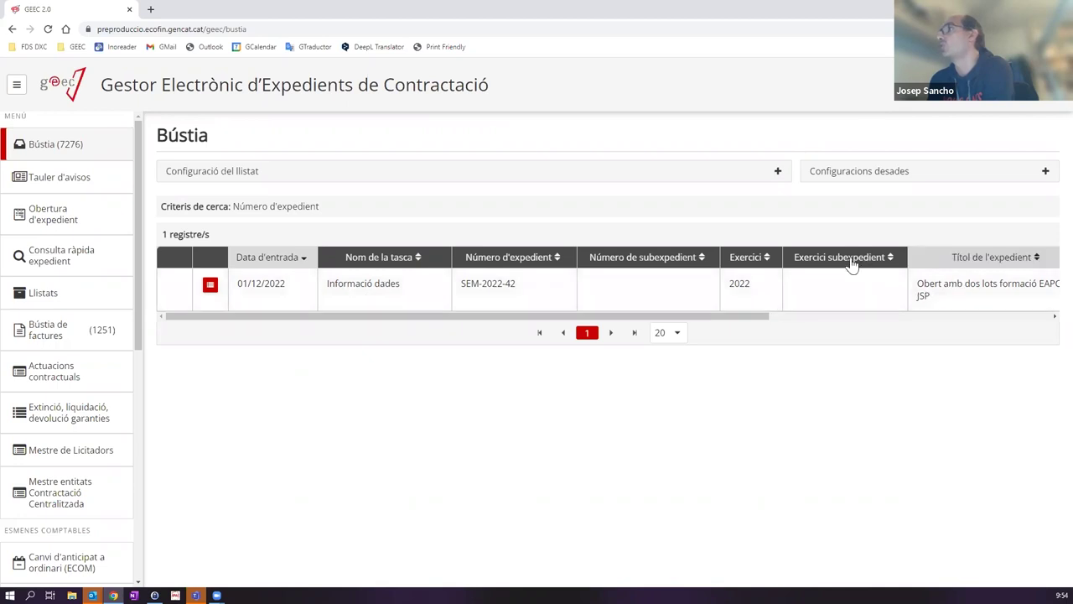
left_click_drag(776, 317, 1025, 317)
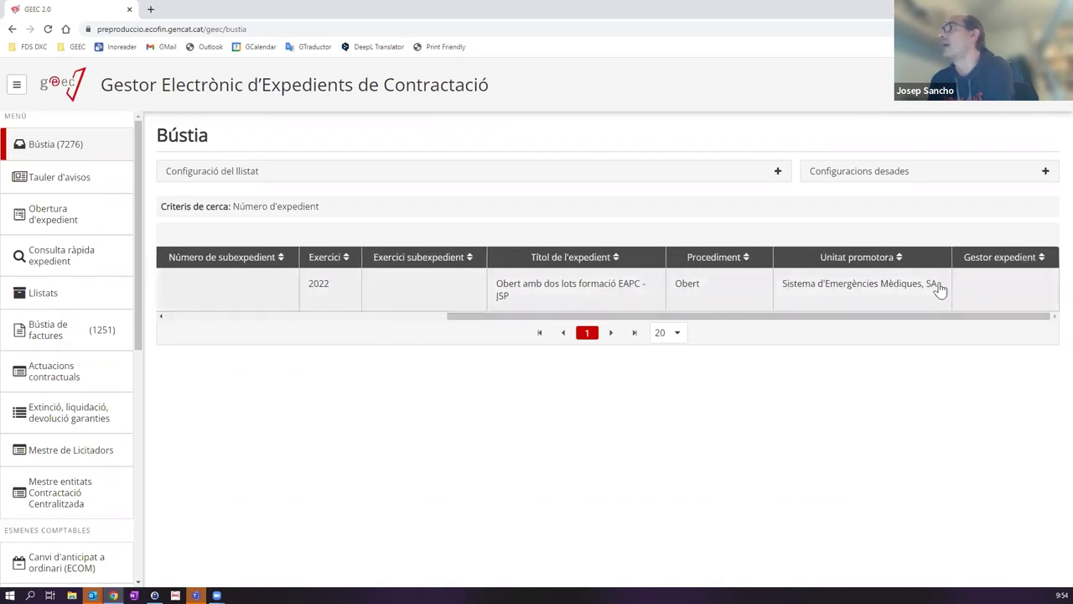
left_click_drag(951, 315, 545, 337)
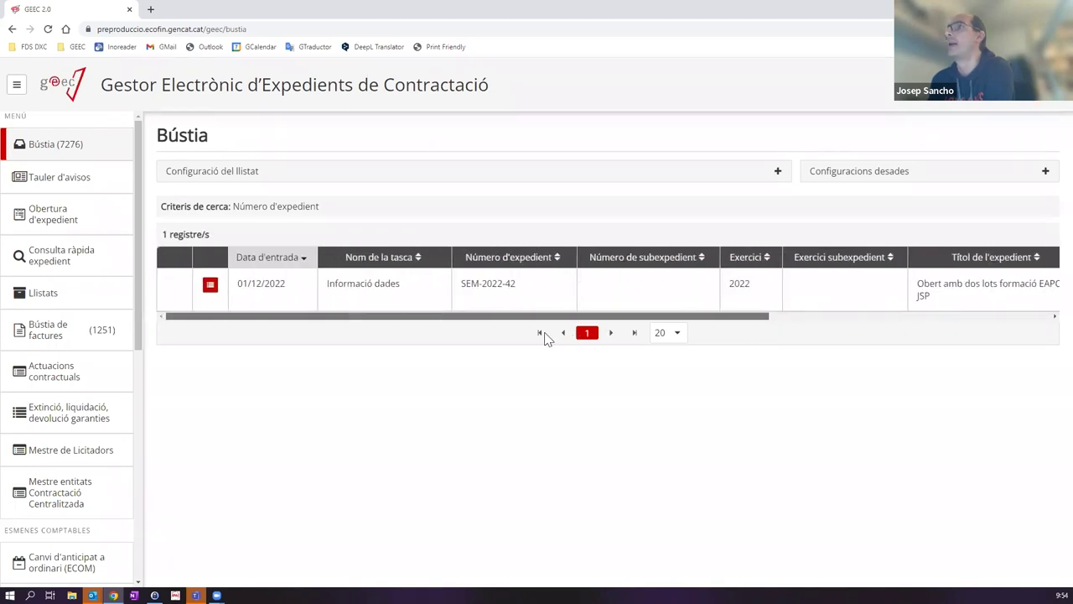
Step: Open the SEM-2022-42 Informació dades task and view the file's current status summary
left_click(395, 292)
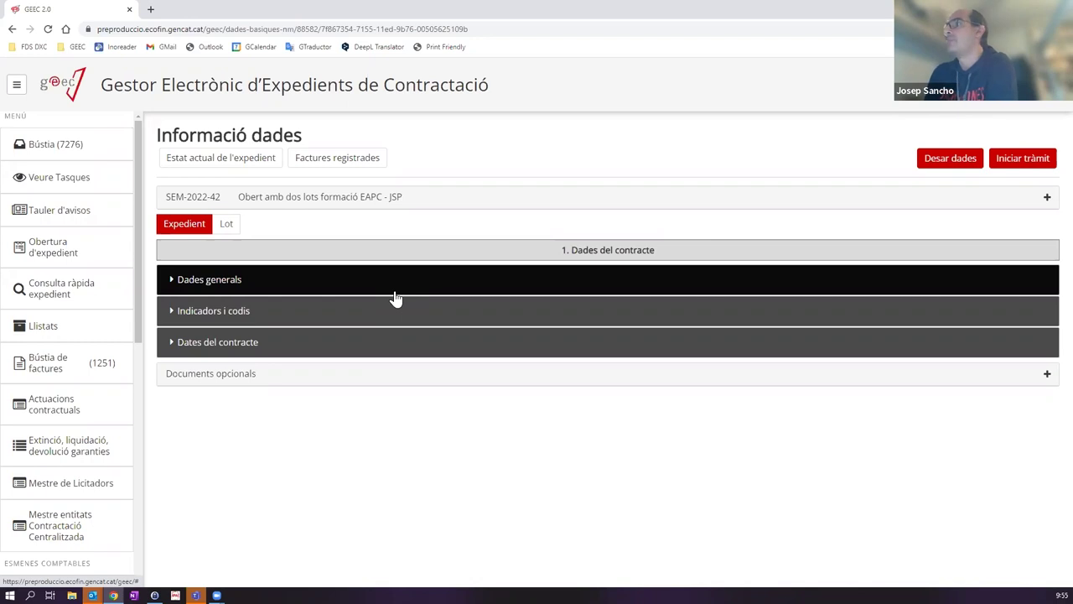
left_click(218, 162)
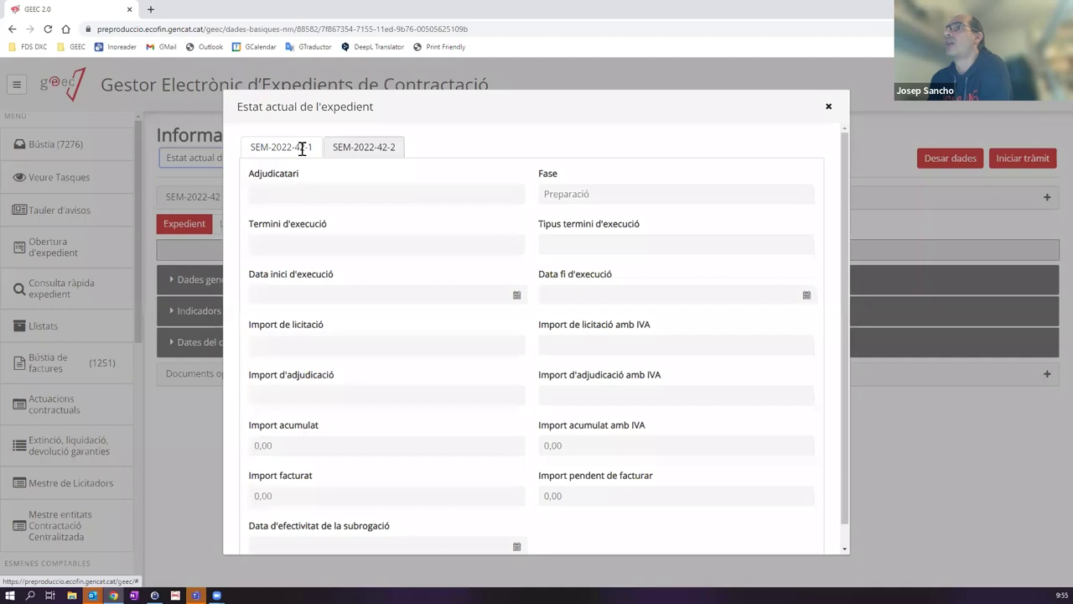
Step: Review the status overview of lot SEM-2022-42-1, then switch to lot SEM-2022-42-2
scroll(400, 227, "down", 1)
scroll(400, 255, "up", 1)
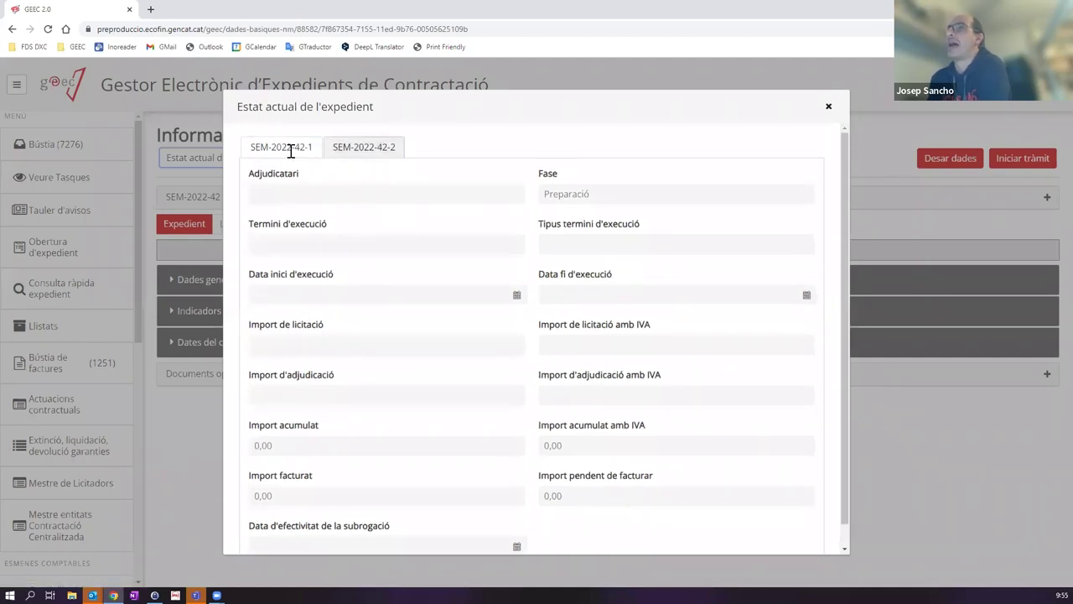
scroll(424, 227, "down", 1)
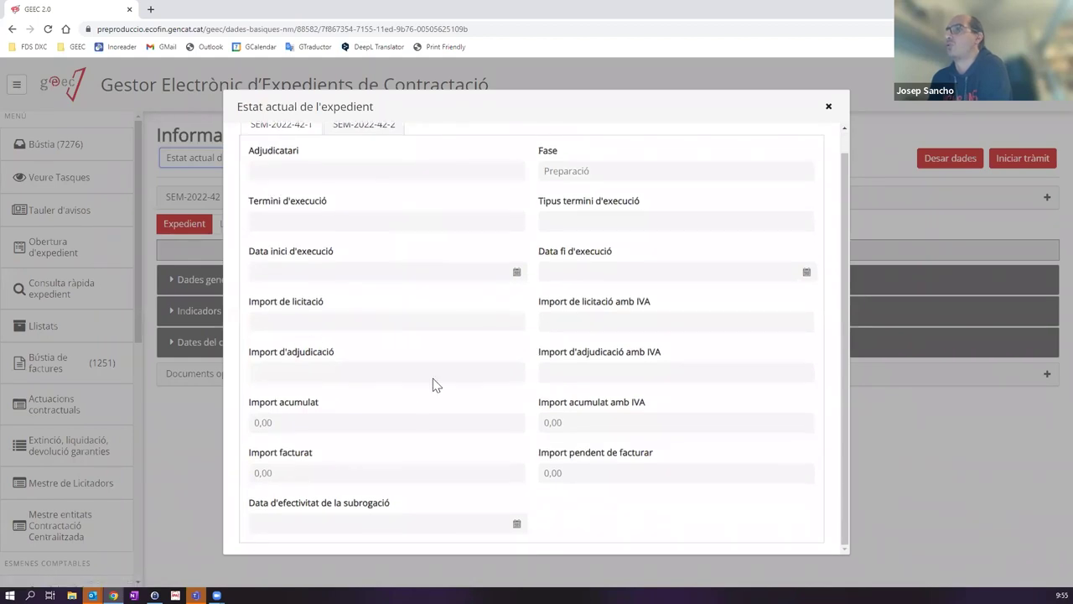
scroll(436, 187, "up", 1)
left_click(357, 148)
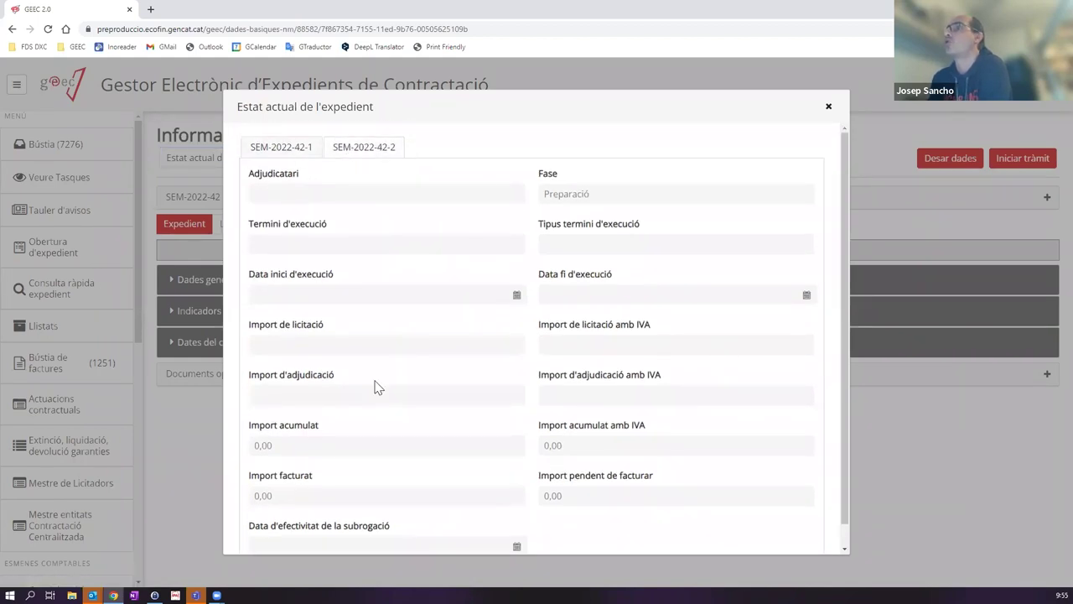
Step: Close the status overview and show the invoices registered for SEM-2022-42-1
scroll(574, 285, "down", 1)
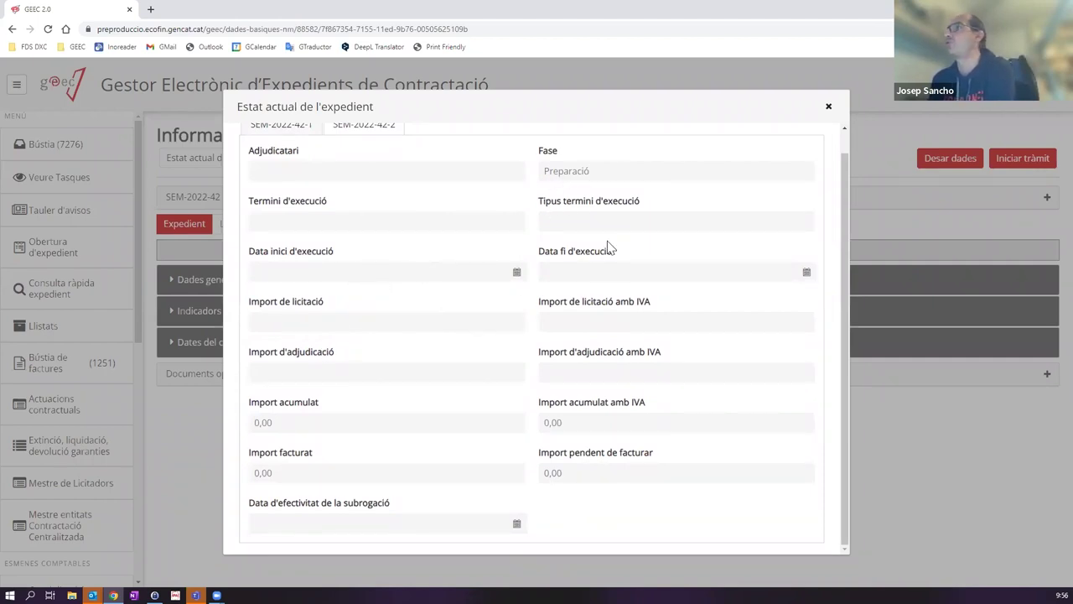
scroll(436, 174, "up", 1)
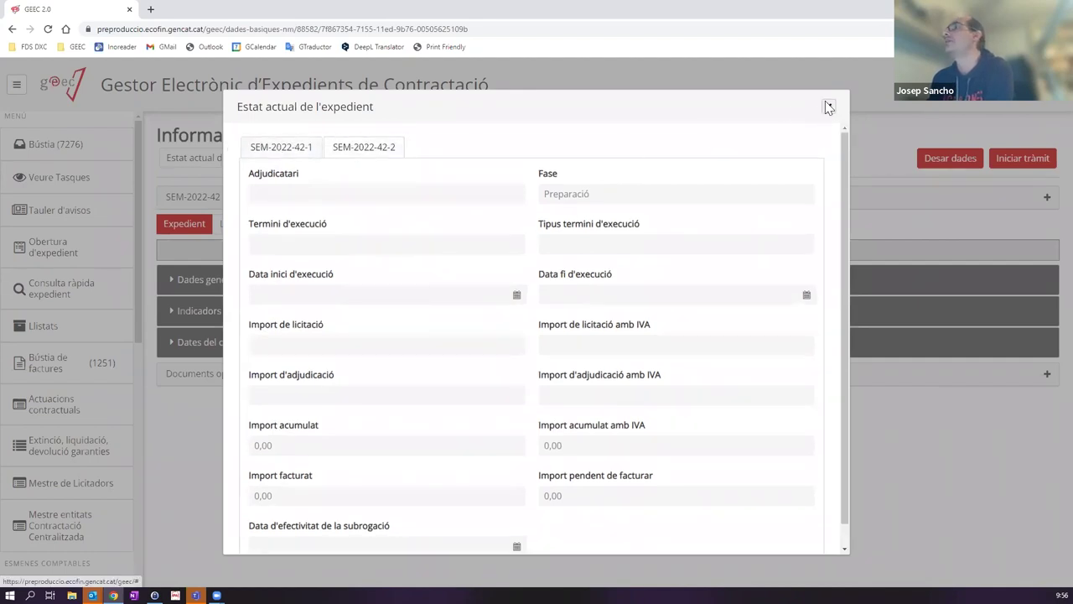
left_click(826, 107)
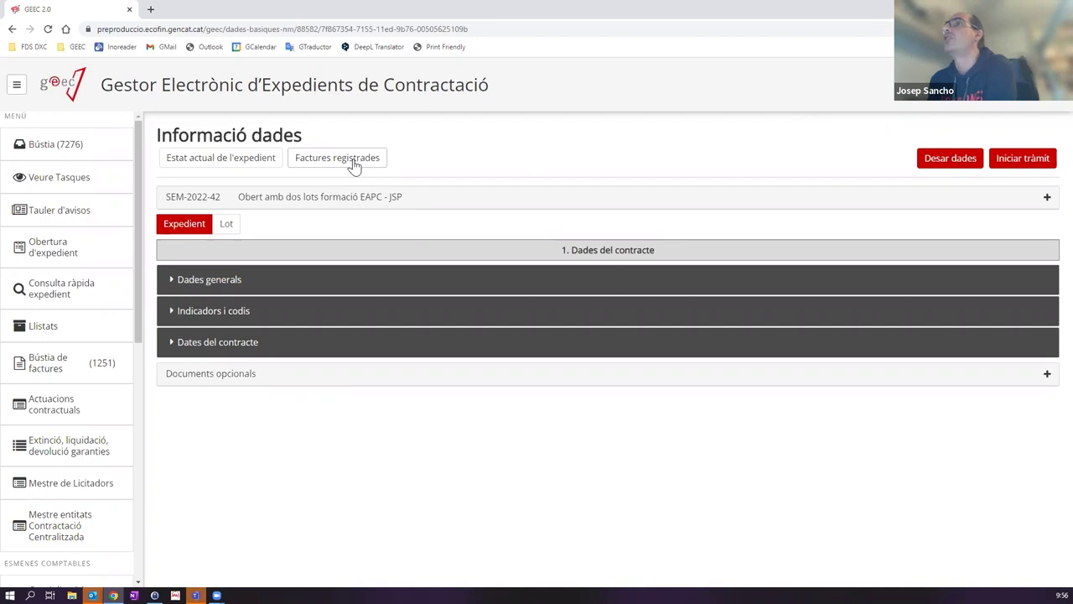
left_click(344, 165)
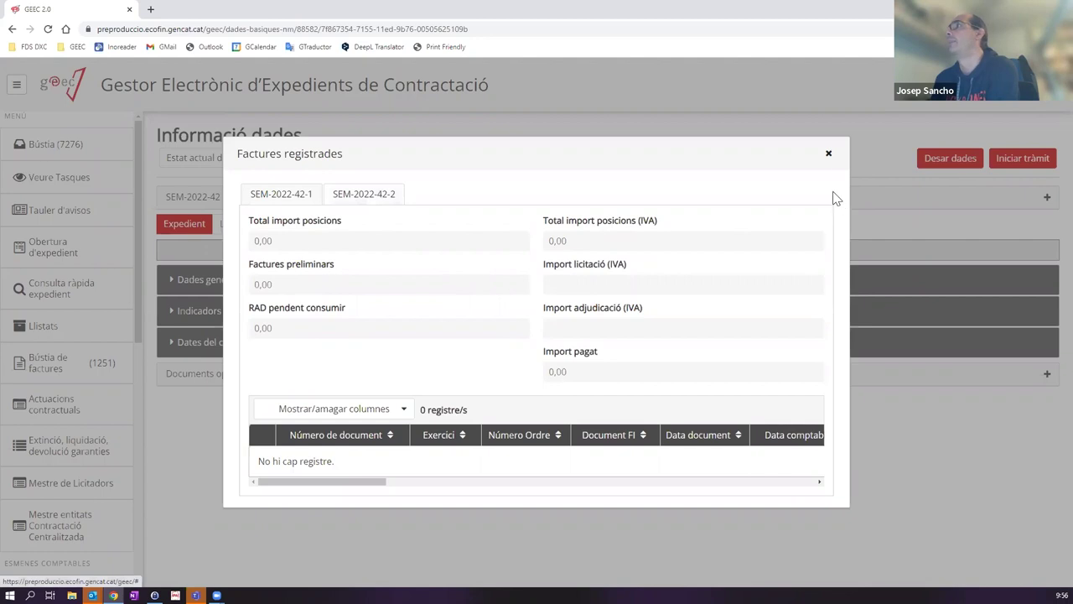
left_click(829, 153)
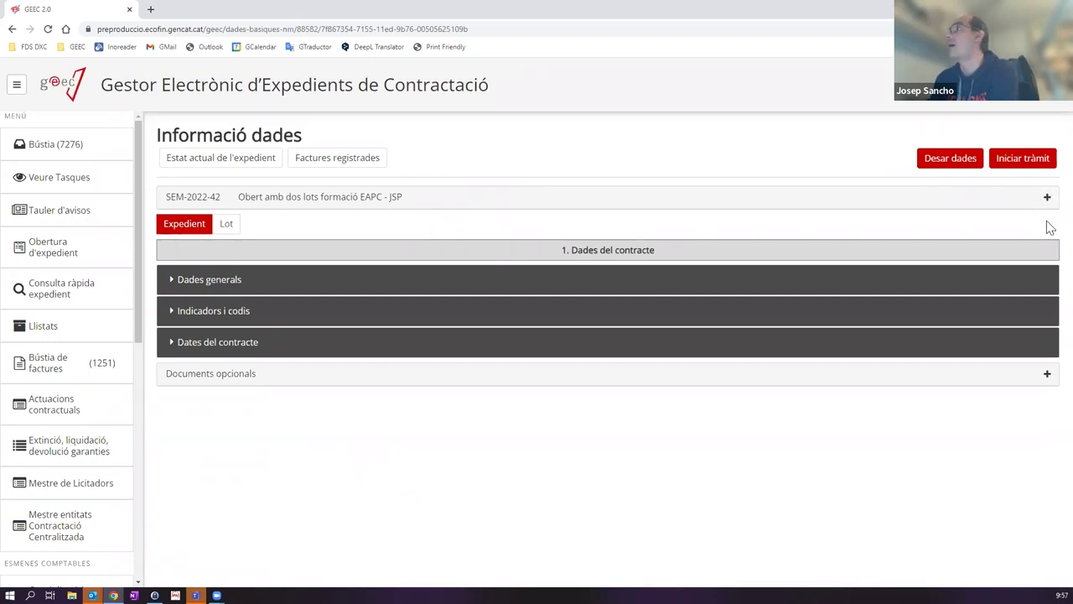
Step: Expand the SEM-2022-42 header and scroll through its title, object and procedure details
left_click(358, 207)
scroll(376, 240, "down", 4)
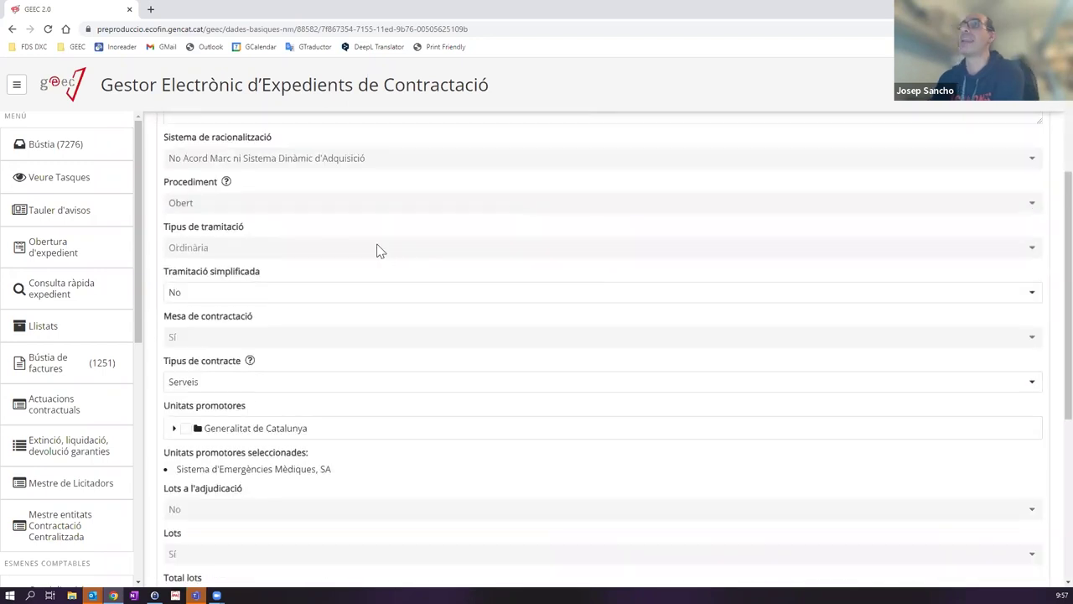
scroll(351, 305, "down", 1)
scroll(350, 303, "up", 3)
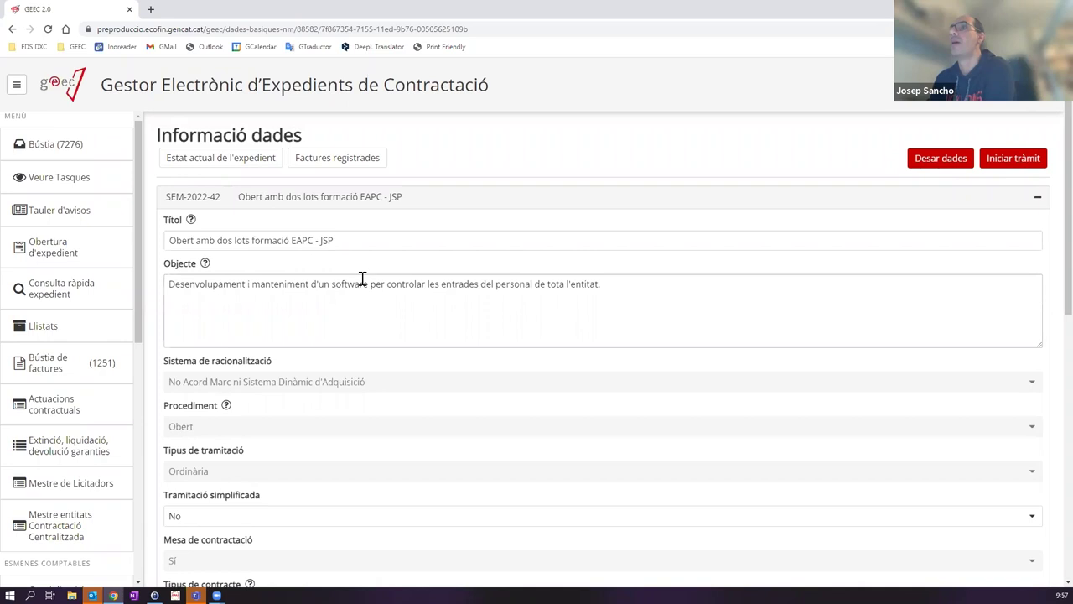
scroll(362, 278, "down", 1)
scroll(373, 289, "up", 1)
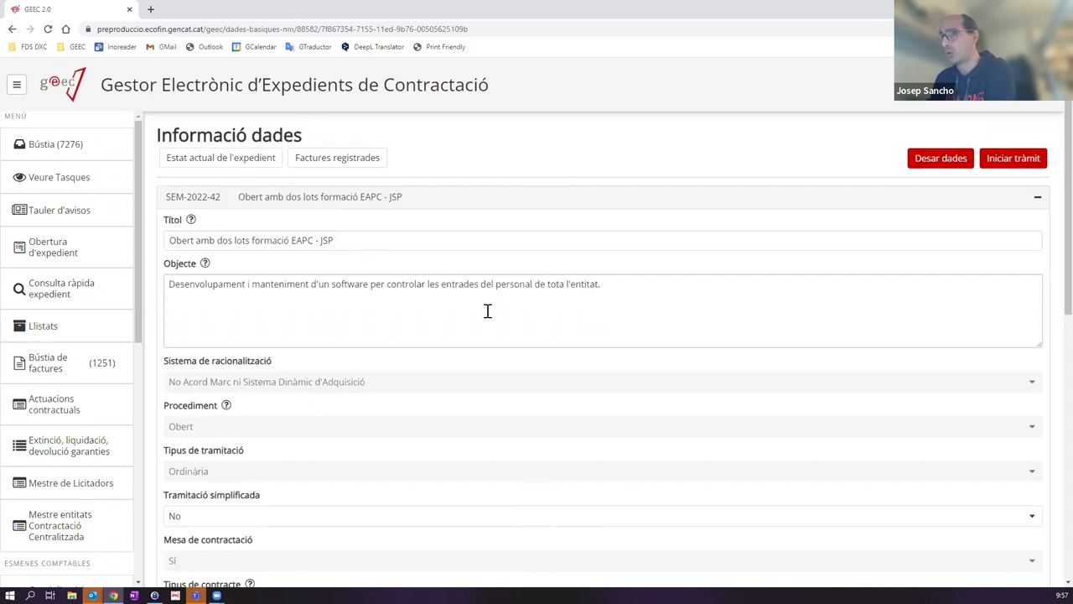
scroll(487, 312, "down", 1)
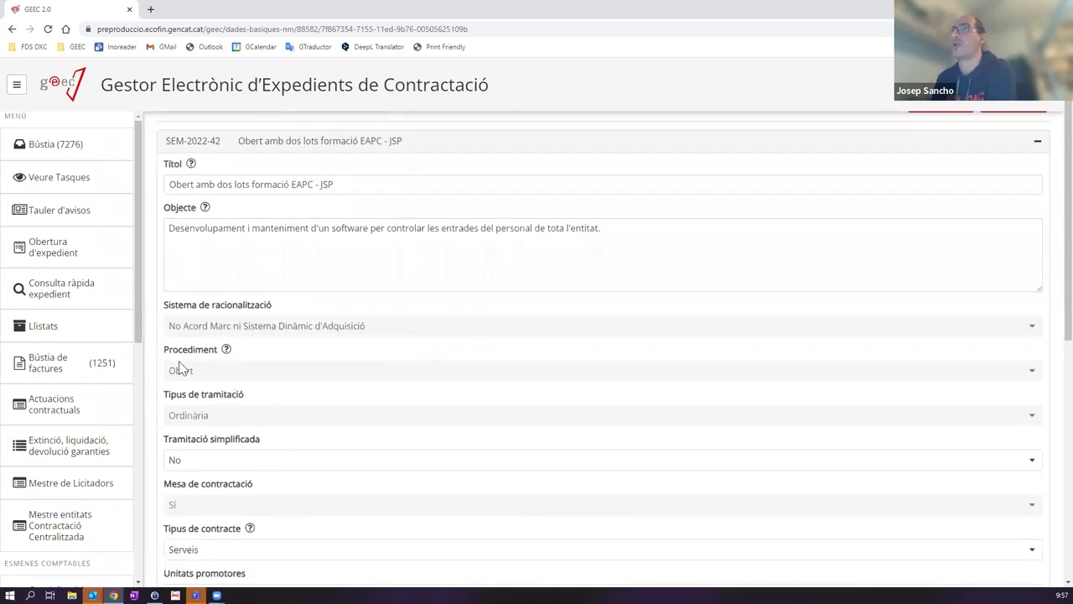
scroll(217, 376, "down", 2)
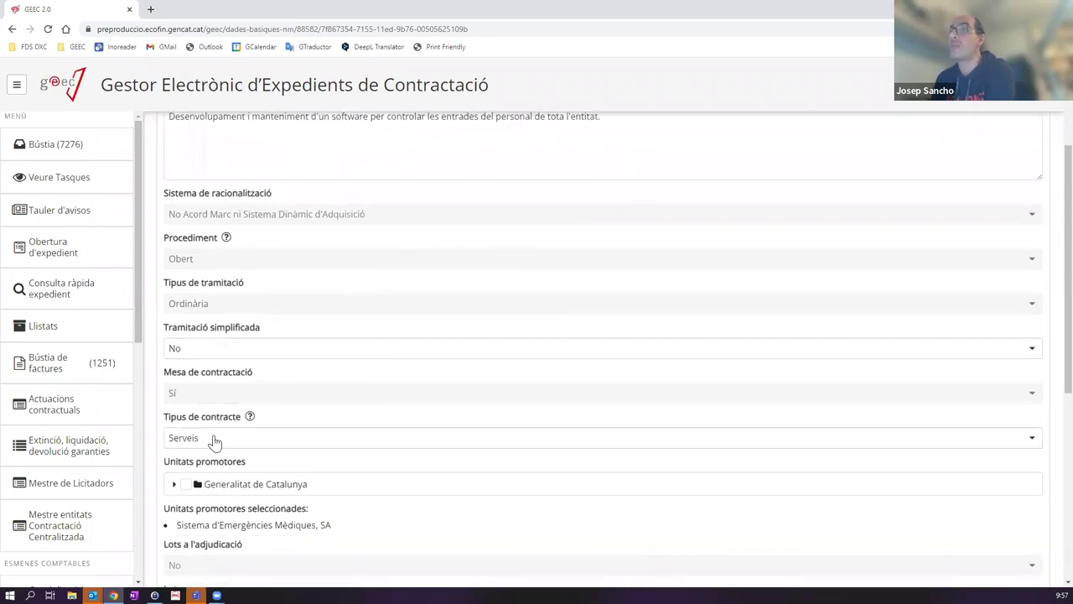
Step: Check the Tipus de contracte list and leave it set to Serveis
left_click(210, 439)
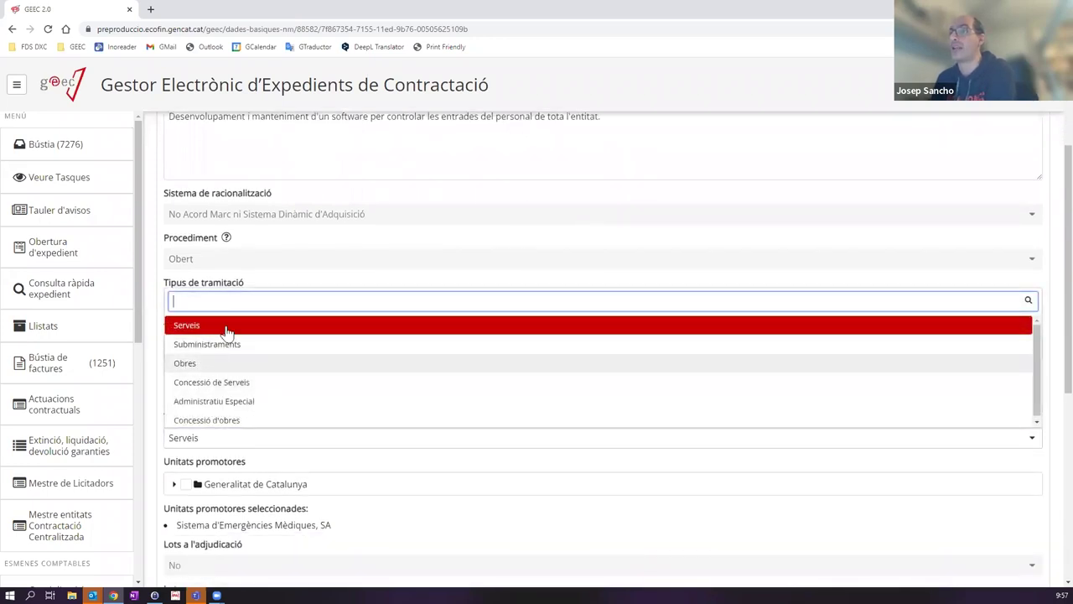
left_click(377, 276)
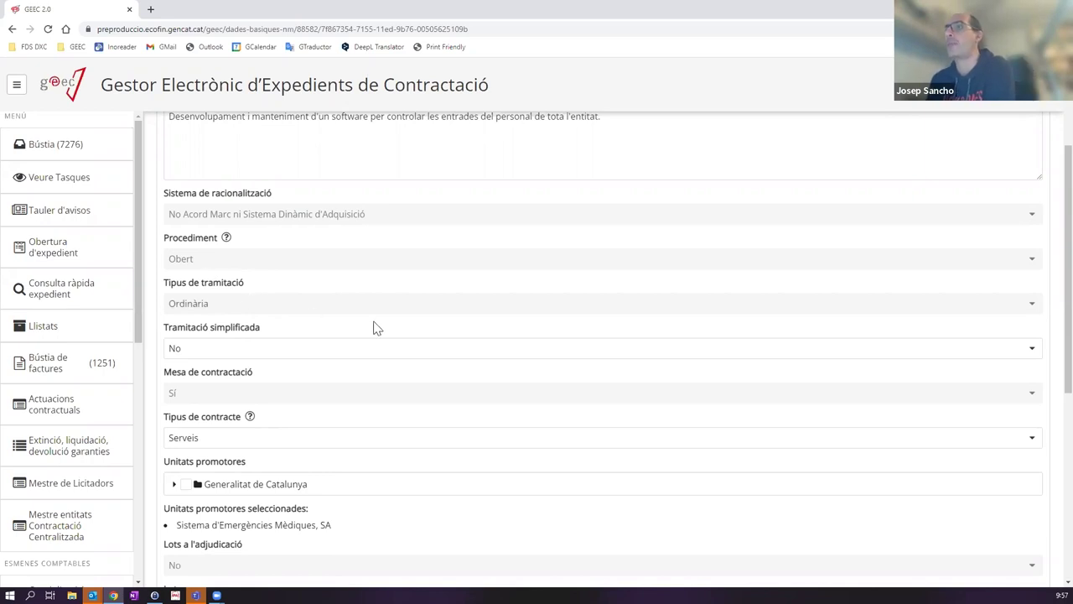
scroll(377, 328, "down", 1)
scroll(378, 329, "down", 2)
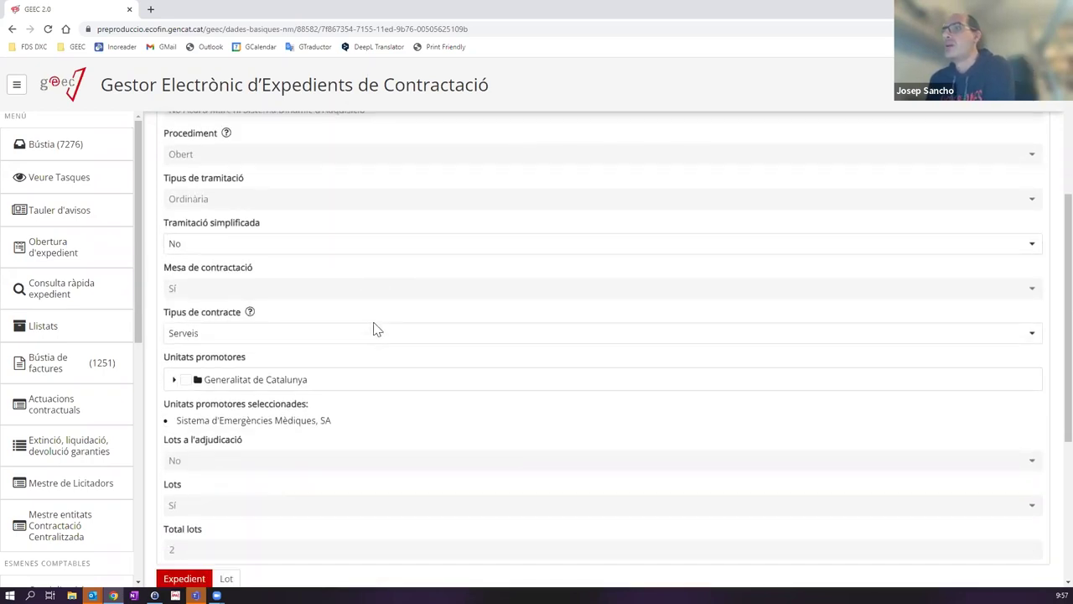
scroll(377, 328, "up", 4)
scroll(307, 379, "down", 6)
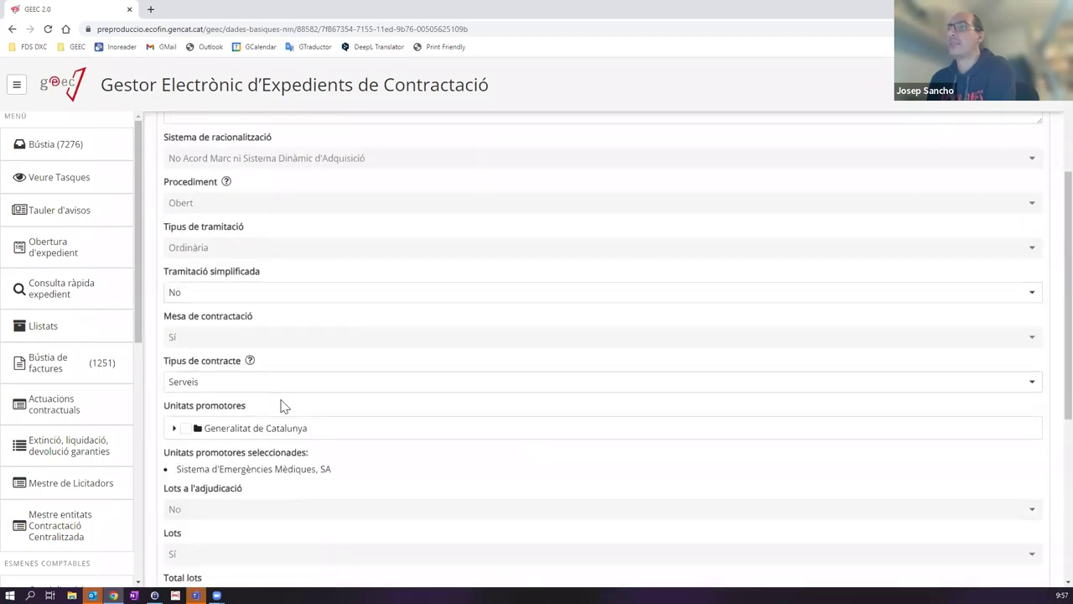
scroll(425, 339, "up", 8)
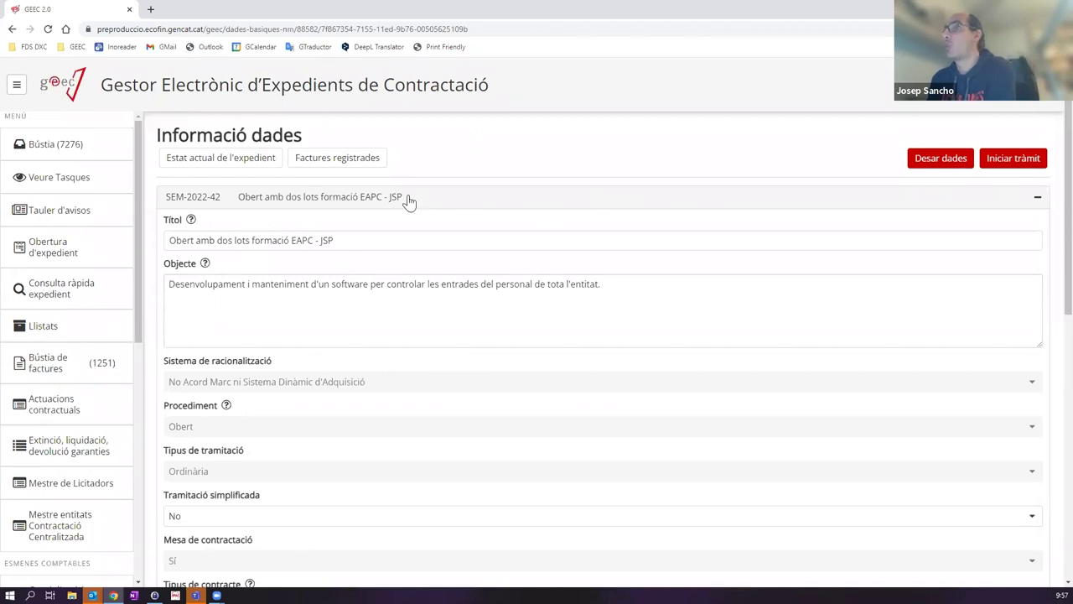
Step: Collapse the SEM-2022-42 header and expand the Dades generals section
left_click(409, 202)
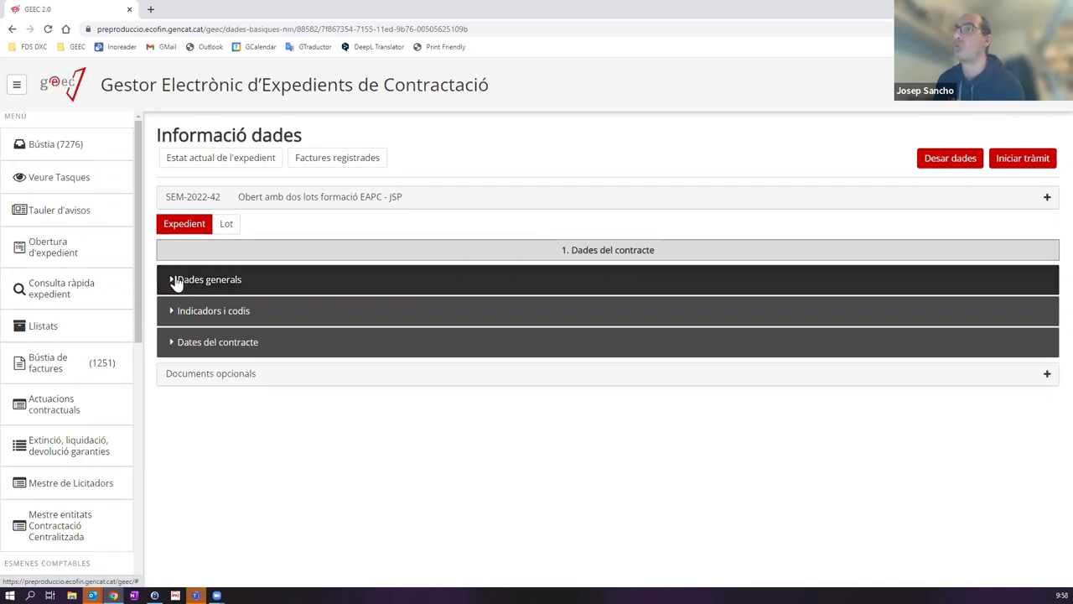
left_click(263, 290)
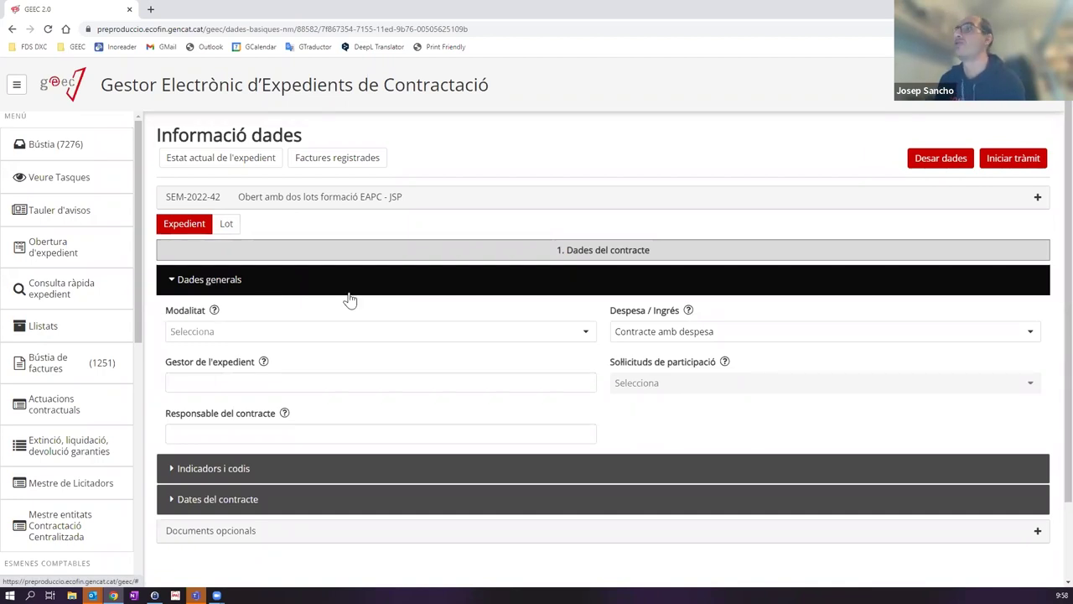
Step: Set Modalitat to Contracte Públic in Dades generals
left_click(583, 332)
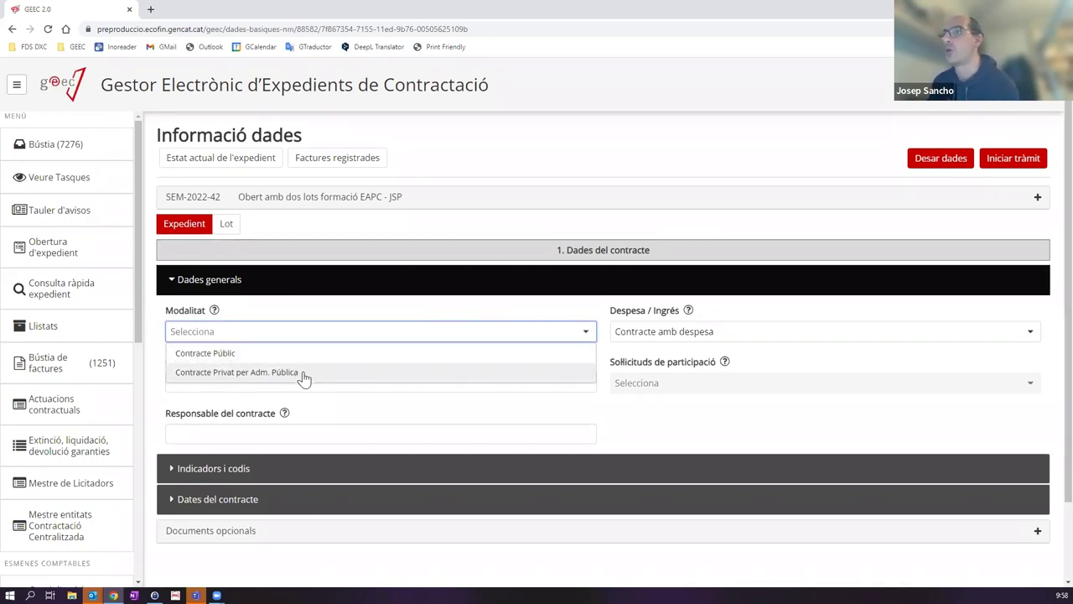
left_click(214, 355)
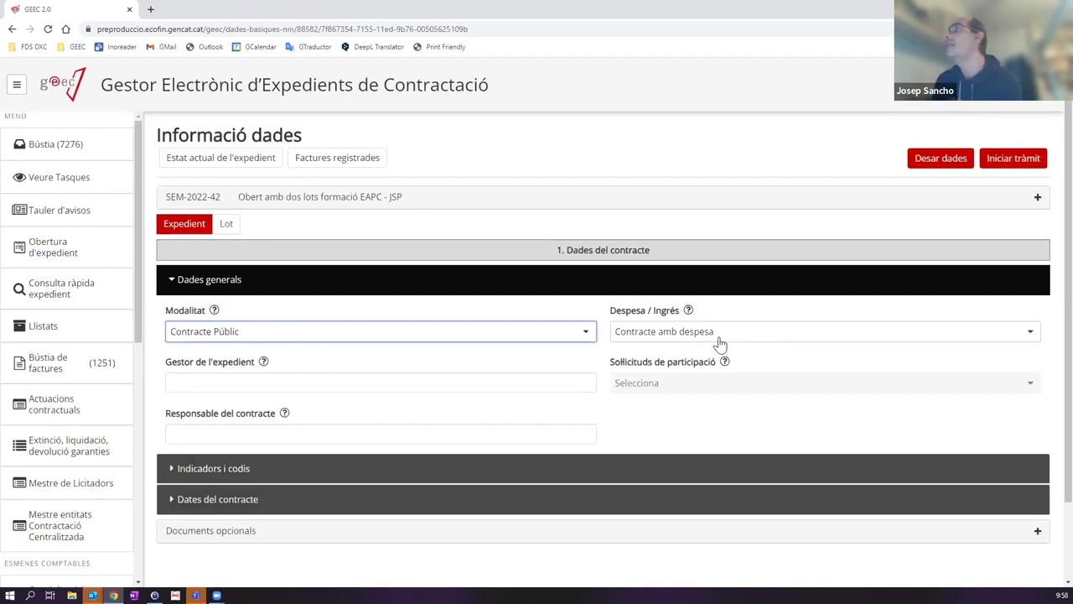
left_click(717, 340)
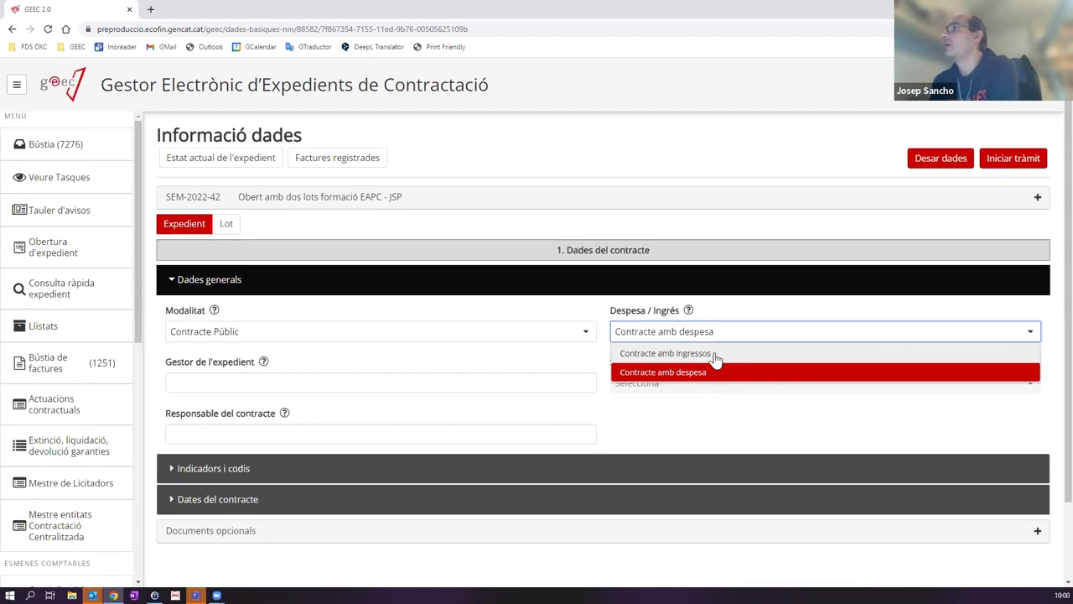
left_click(689, 372)
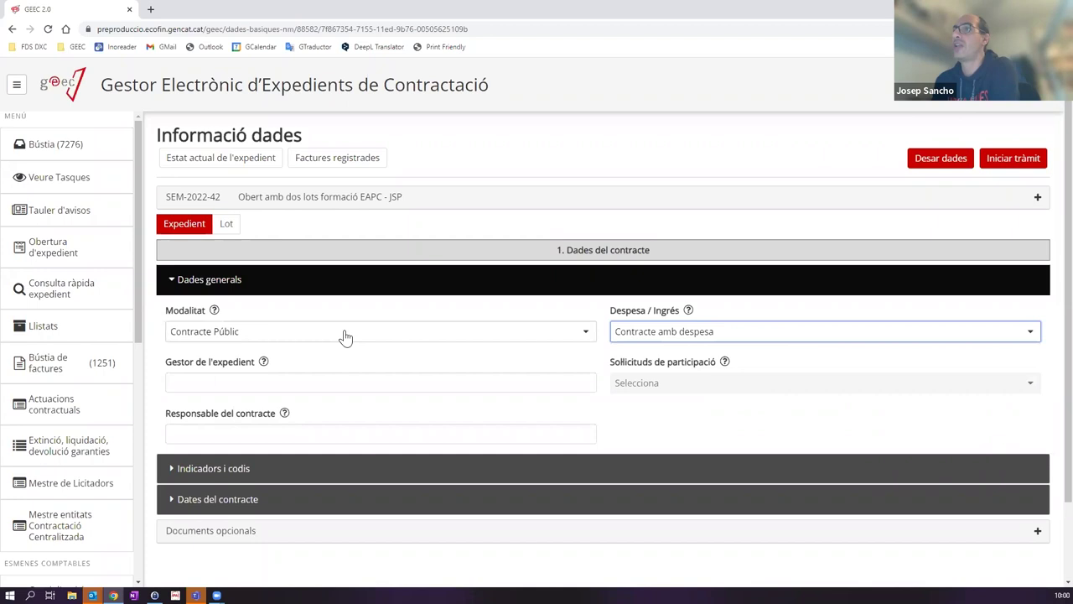
Step: Enter the file manager's full name in Gestor de l'expedient, leaving Responsable del contracte empty
left_click(210, 379)
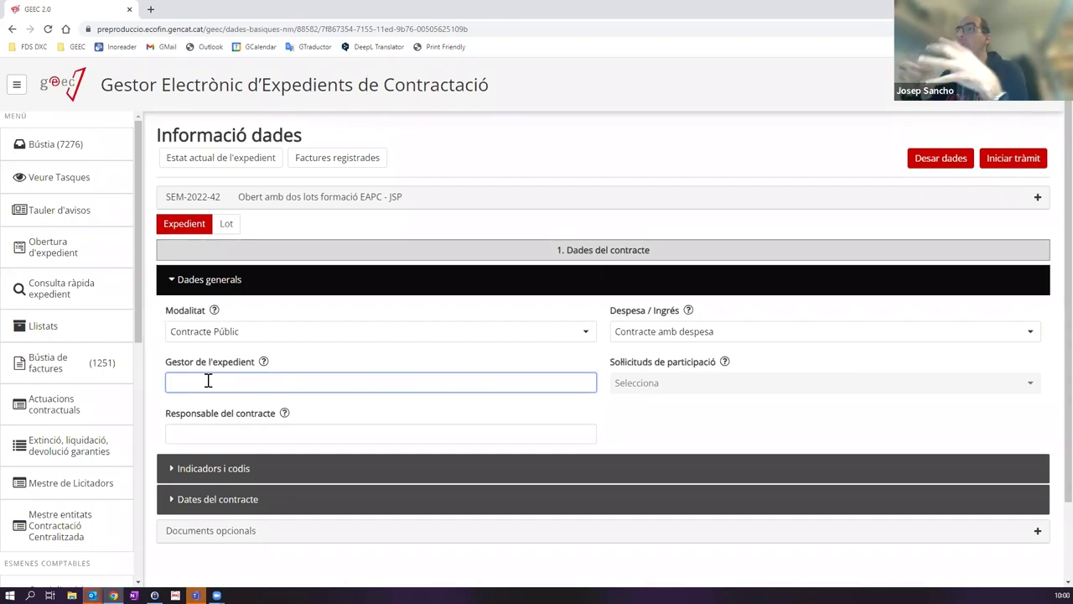
mouse_move(262, 363)
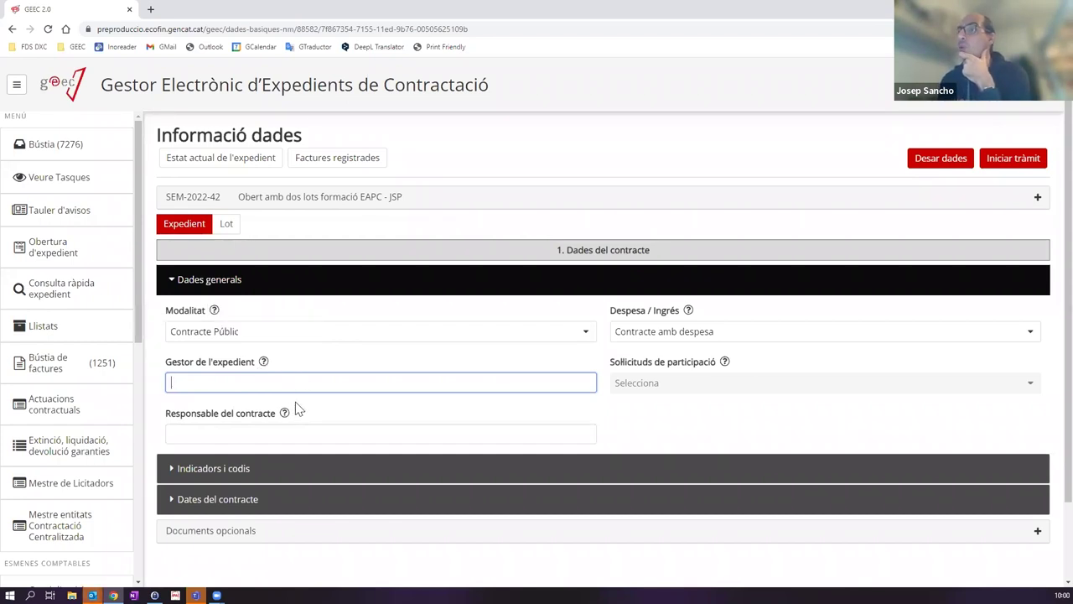
mouse_move(287, 417)
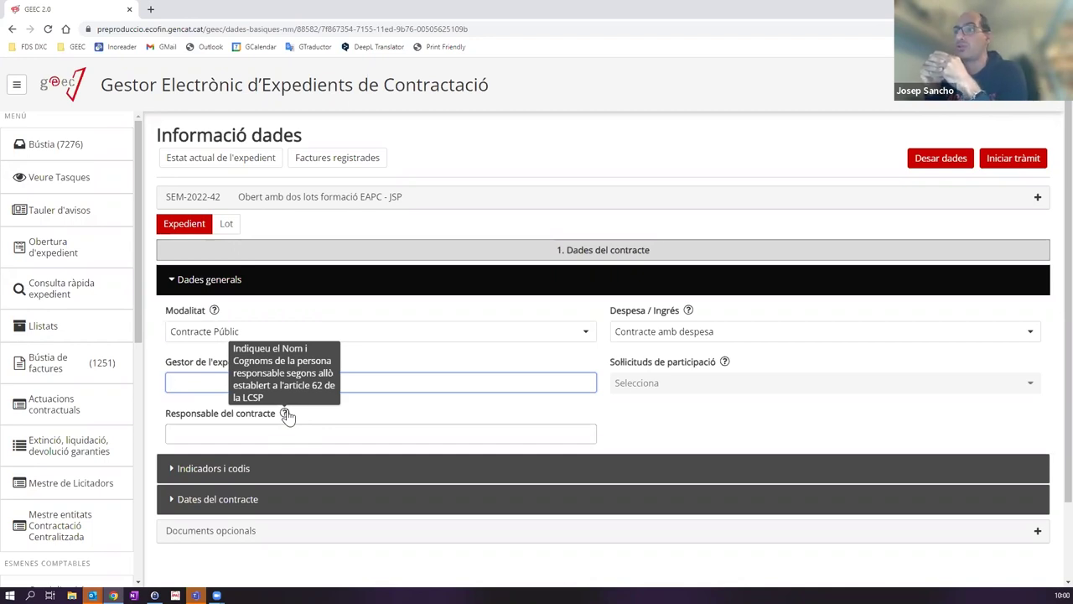
left_click(243, 433)
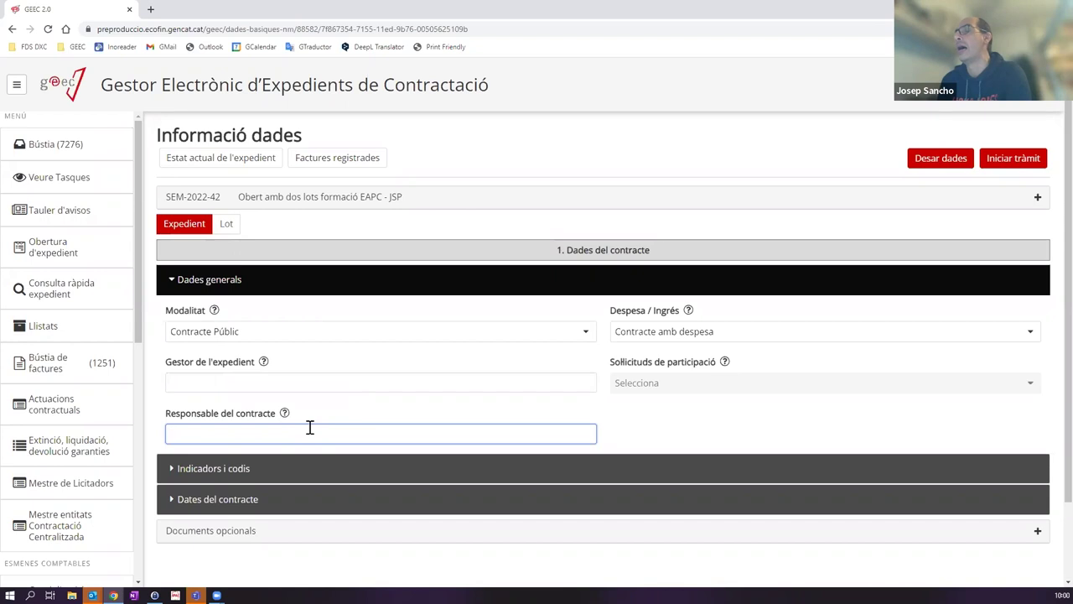
left_click(246, 382)
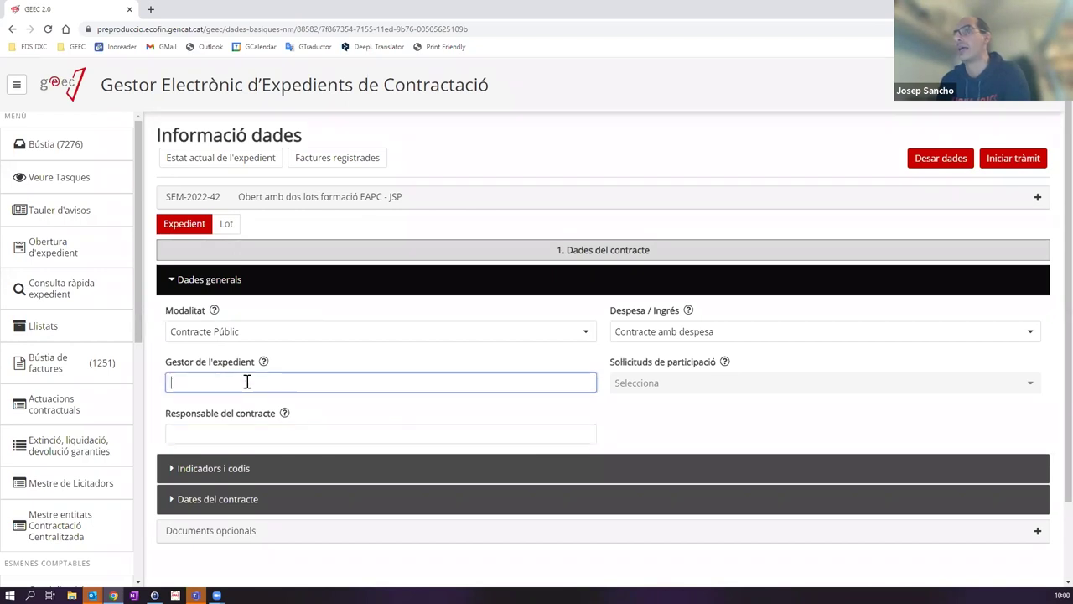
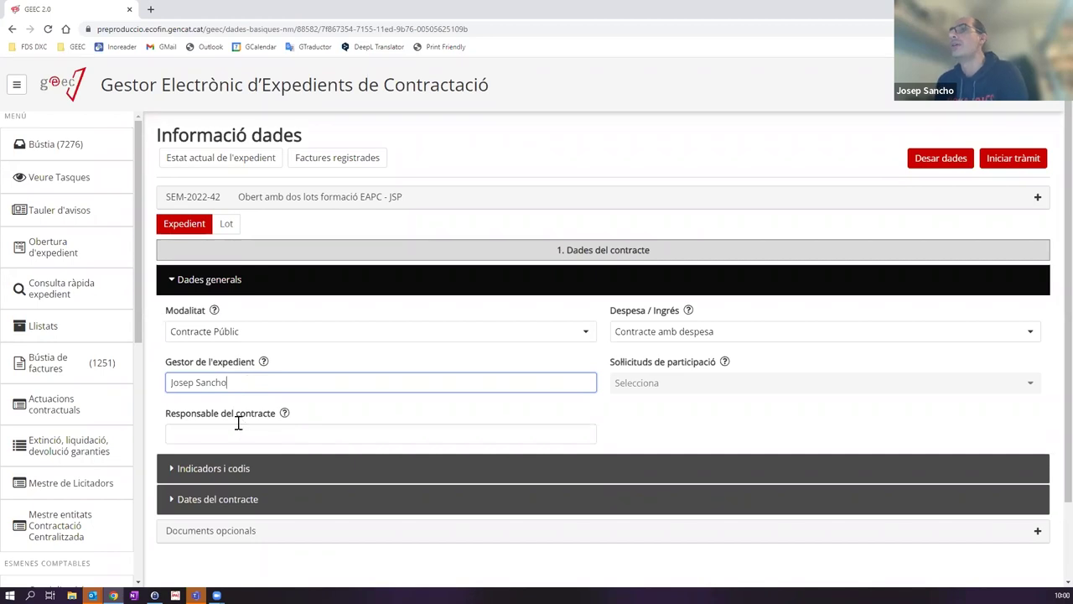
left_click(238, 429)
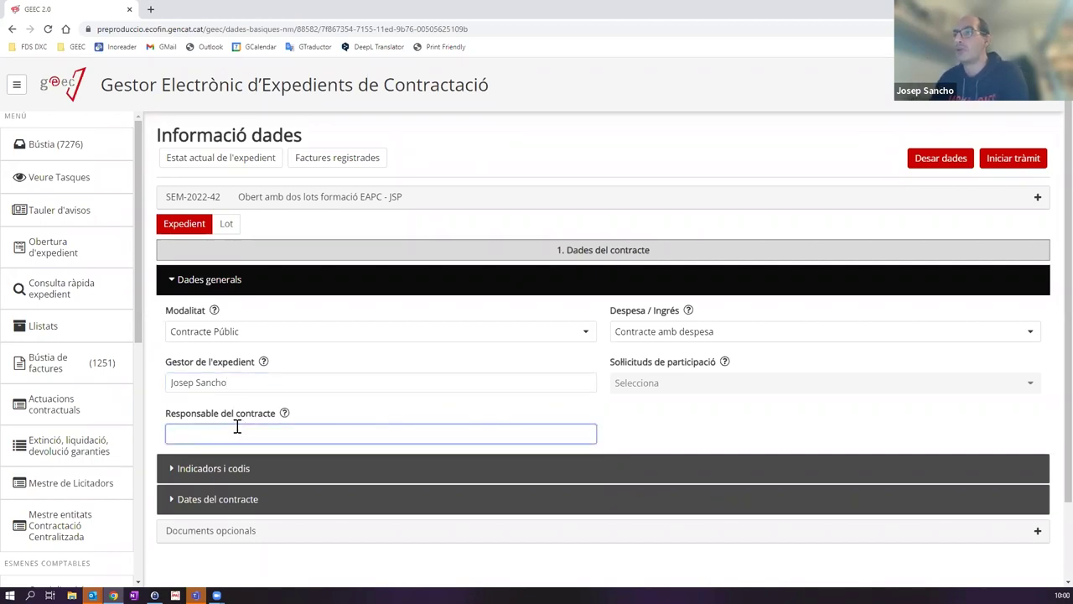
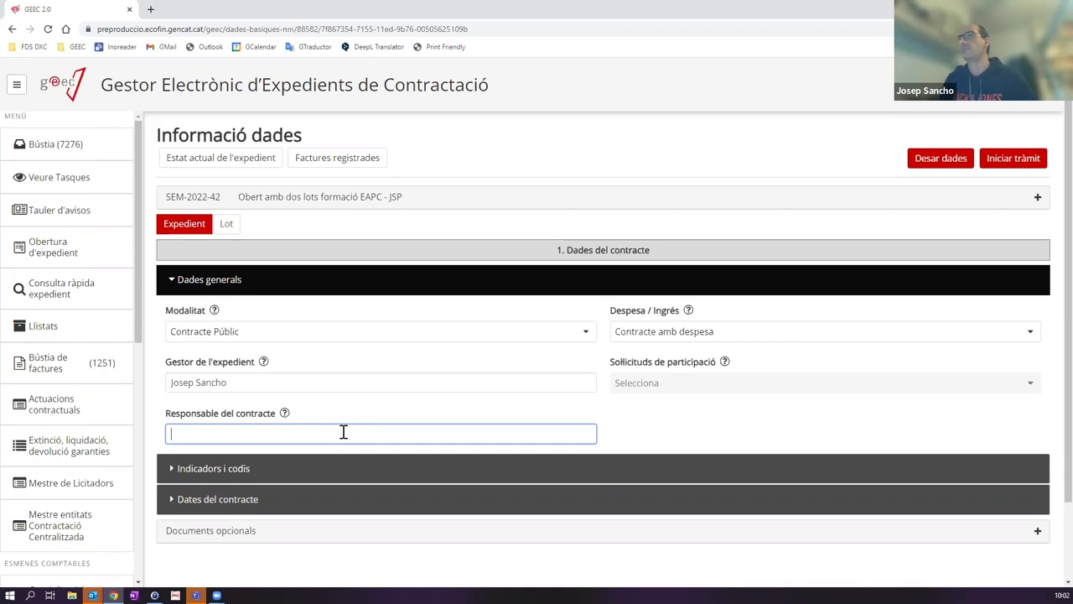
Step: Expand Indicadors i codis, briefly tick Cofinançament to view Cofinançats, then untick it
scroll(319, 386, "down", 1)
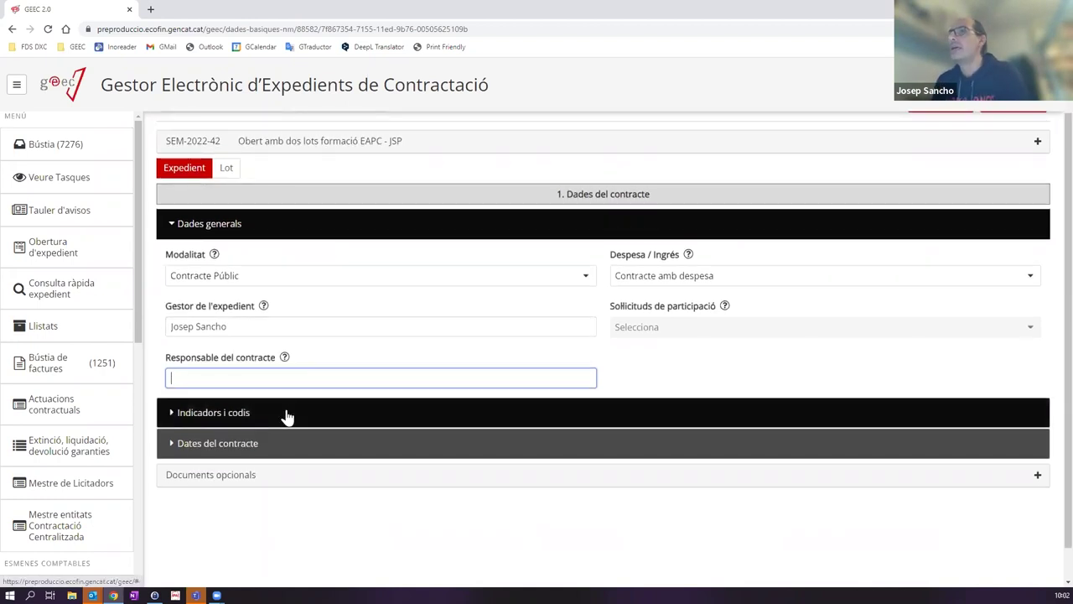
left_click(287, 413)
scroll(310, 422, "down", 1)
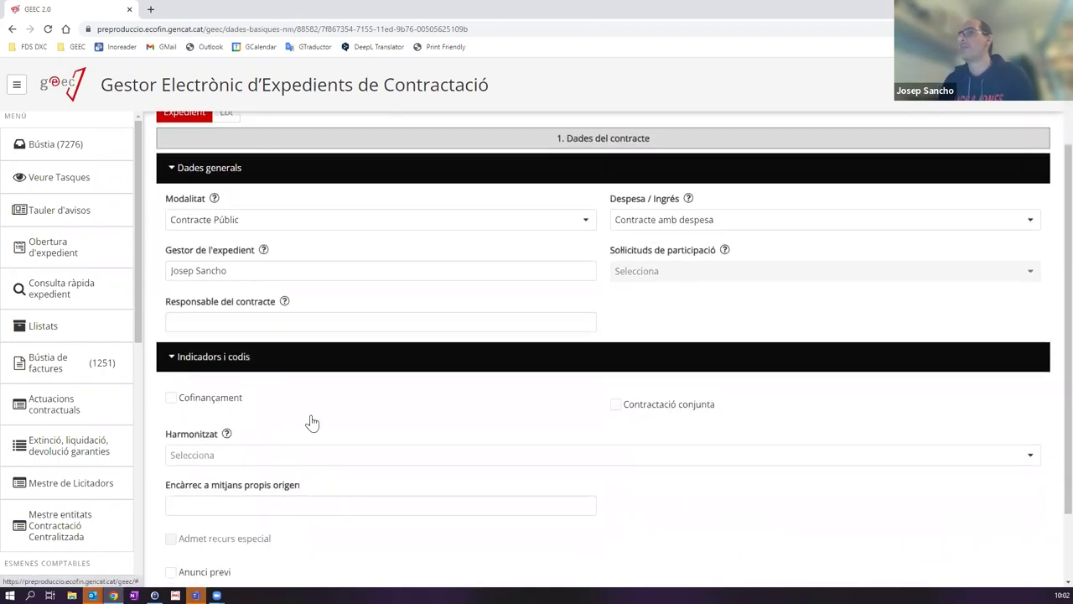
left_click(171, 399)
scroll(192, 394, "down", 2)
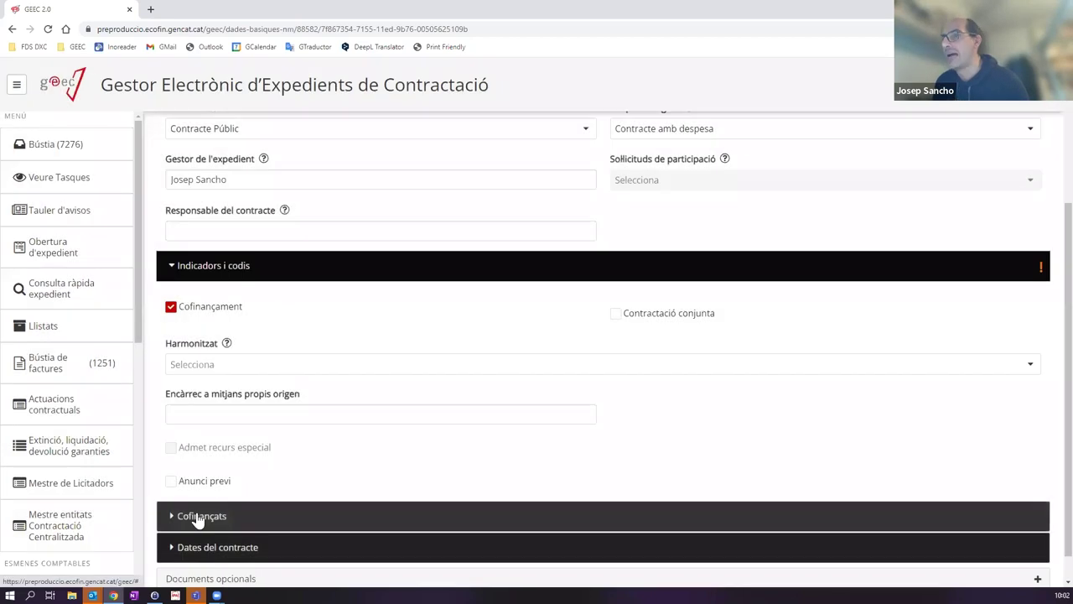
left_click(198, 517)
scroll(232, 491, "down", 2)
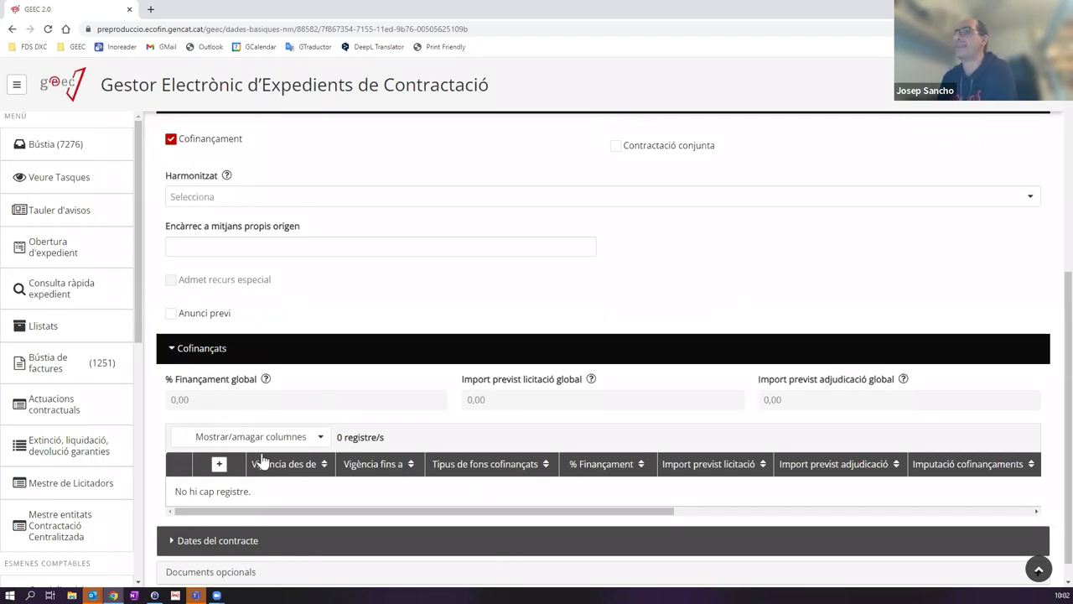
scroll(258, 316, "up", 1)
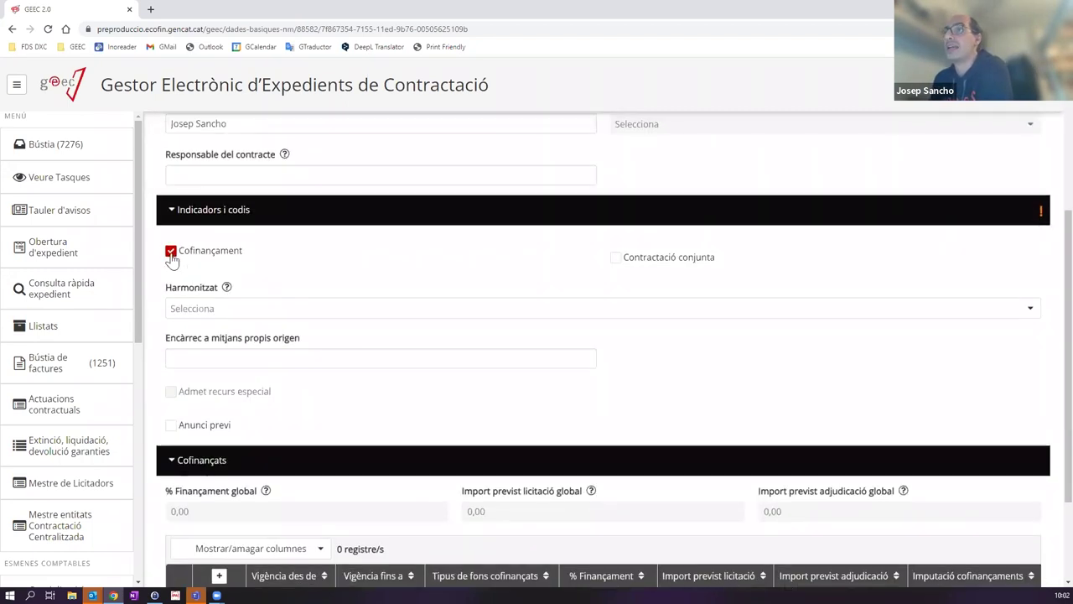
left_click(171, 250)
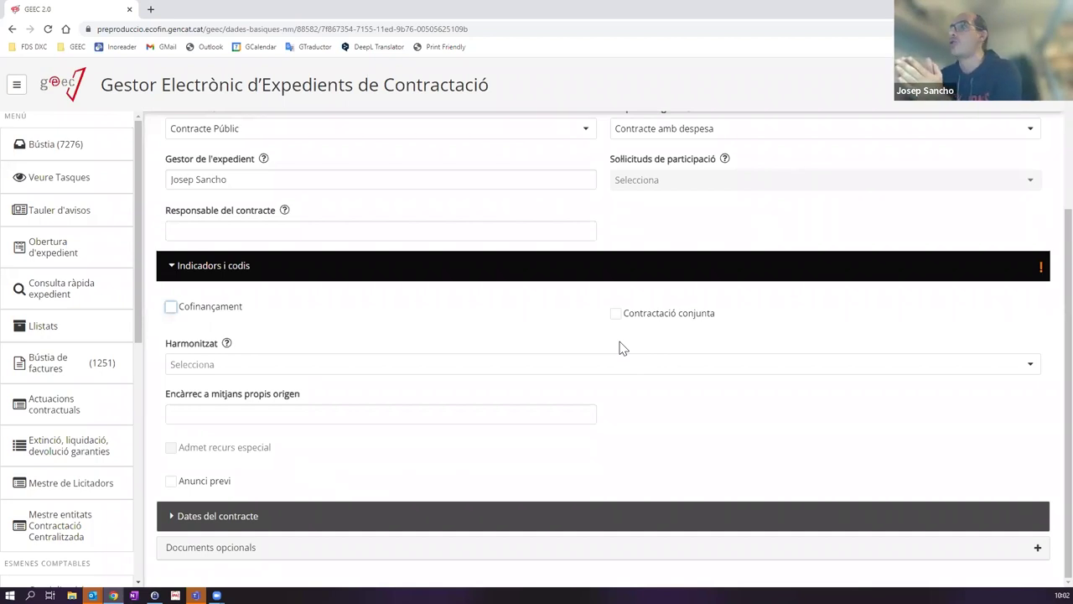
Step: Leave Contractació conjunta unticked after toggling it, and set Harmonitzat to No
left_click(619, 320)
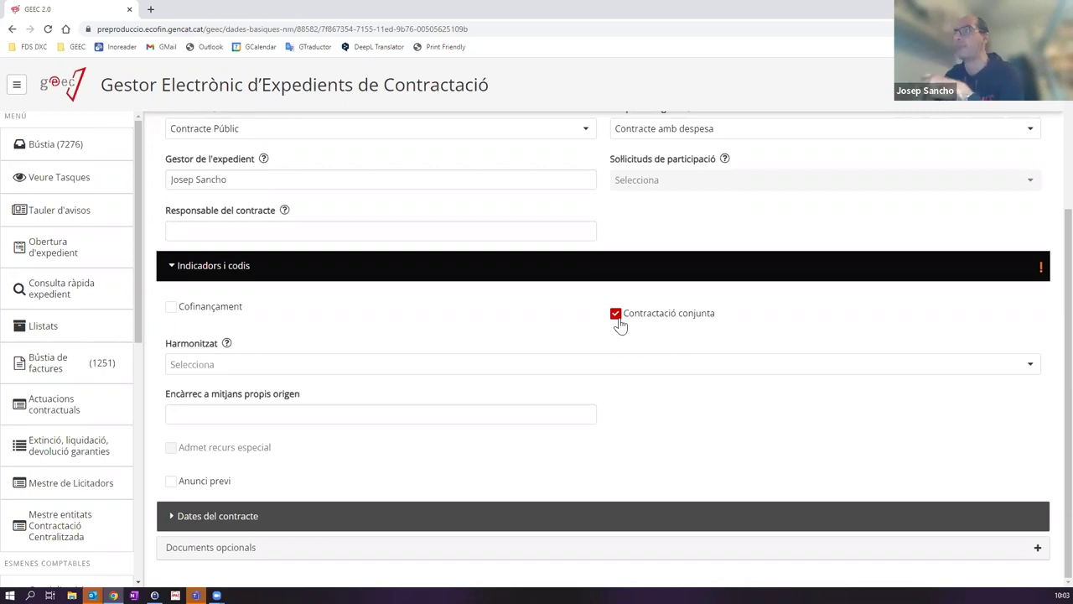
left_click(618, 322)
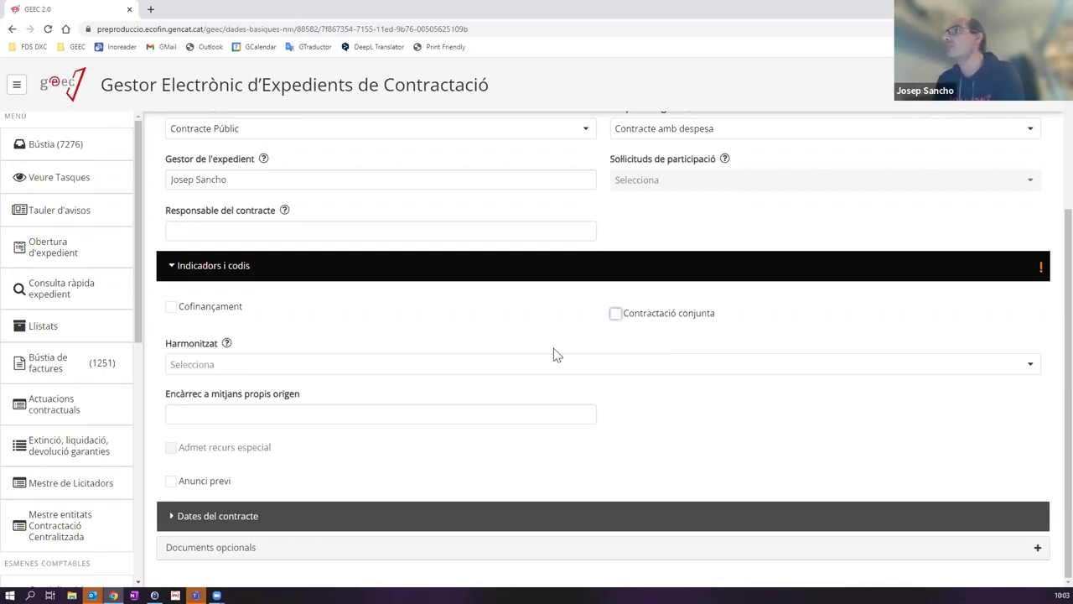
left_click(210, 371)
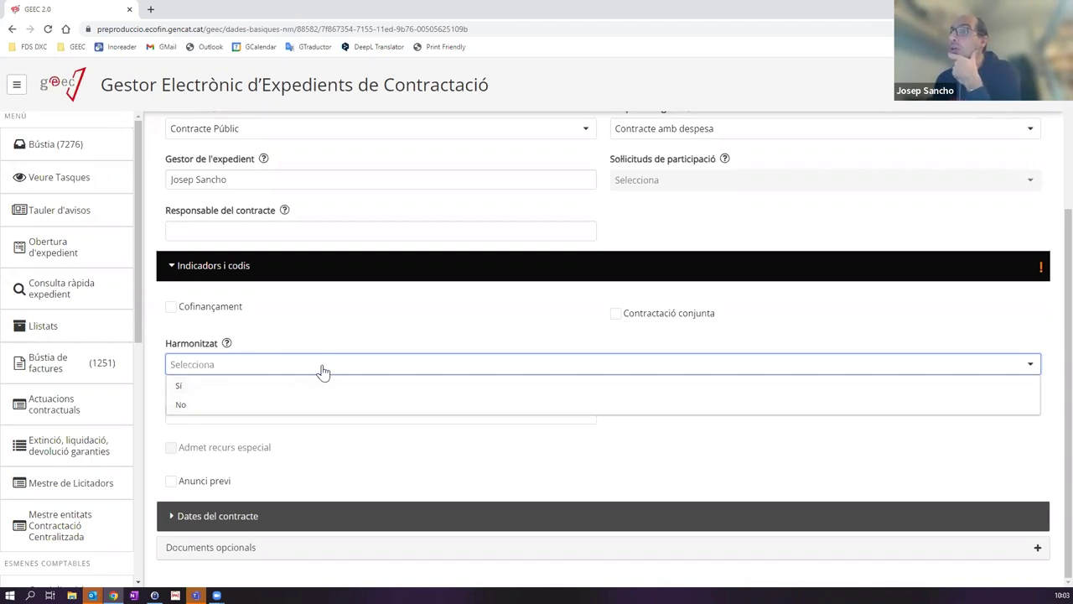
left_click(180, 408)
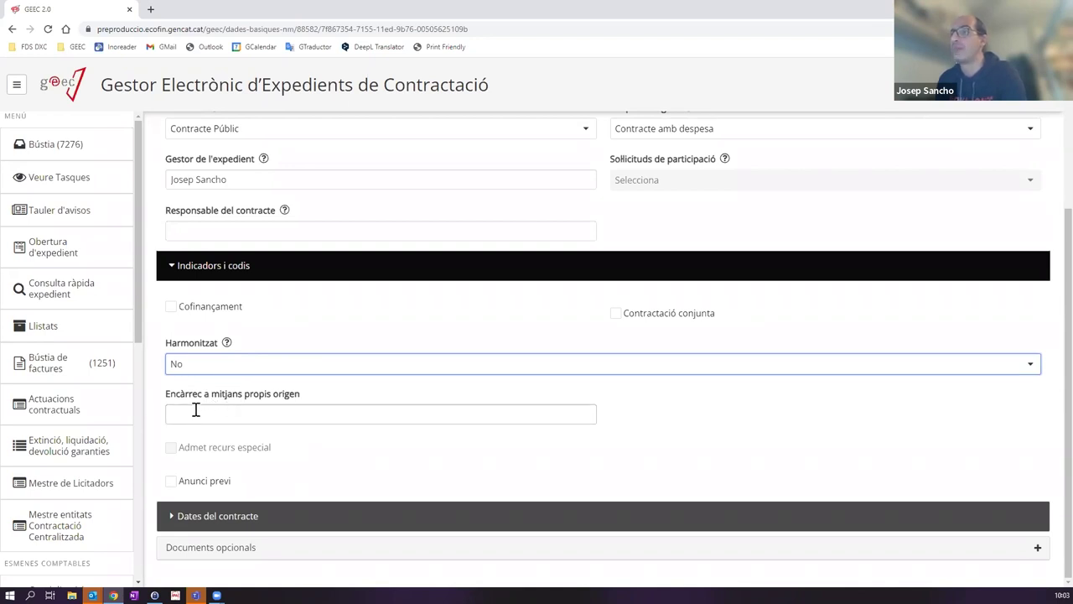
left_click(255, 413)
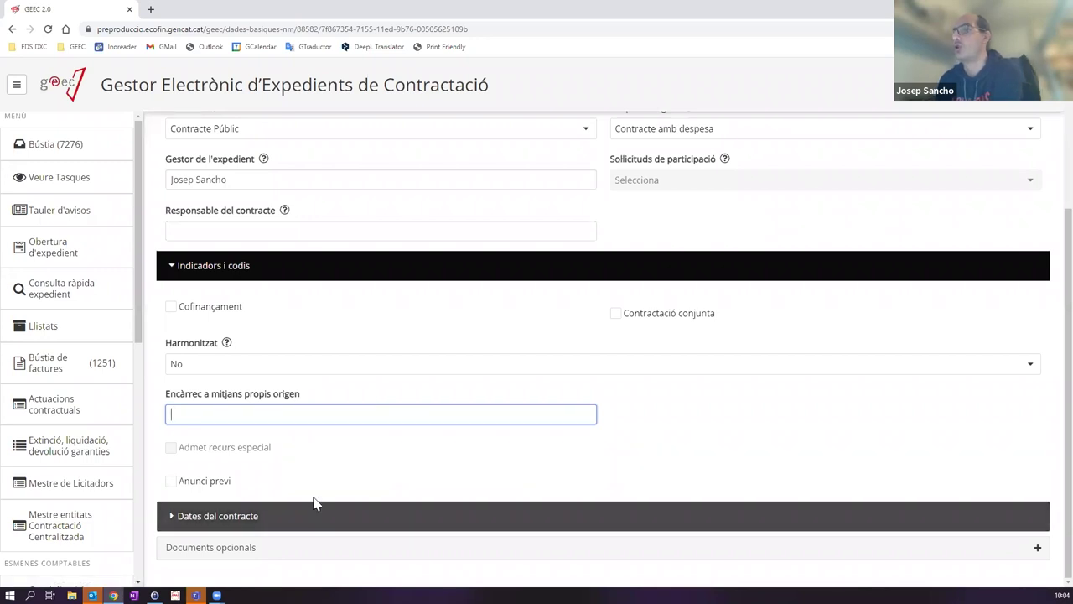
Step: Expand the Dates del contracte section to reveal the agreement and fiscalisation date fields
left_click(210, 515)
scroll(443, 433, "down", 1)
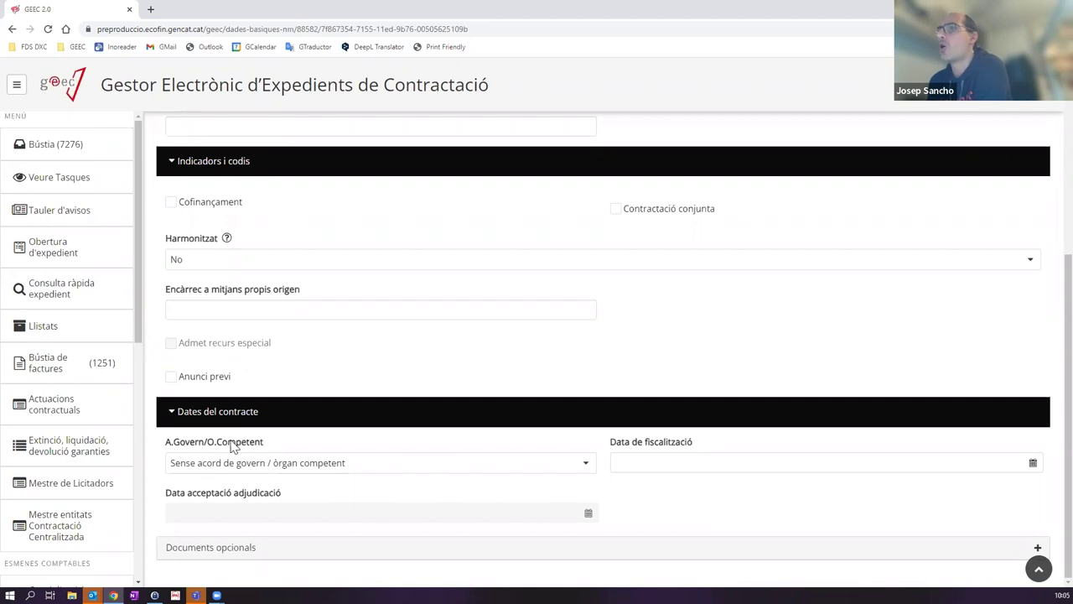
left_click(218, 469)
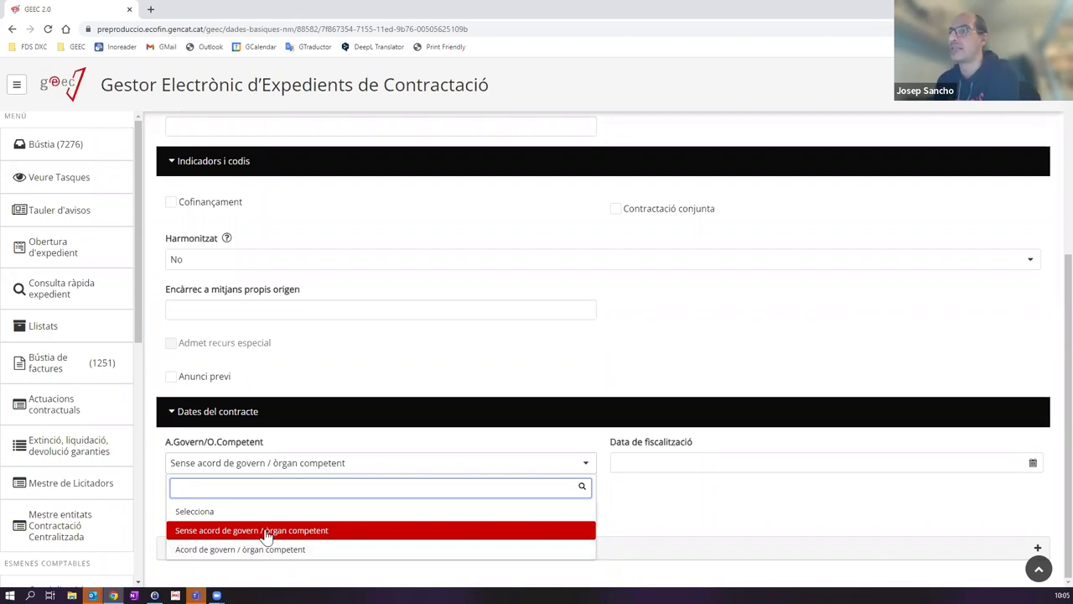
left_click(266, 530)
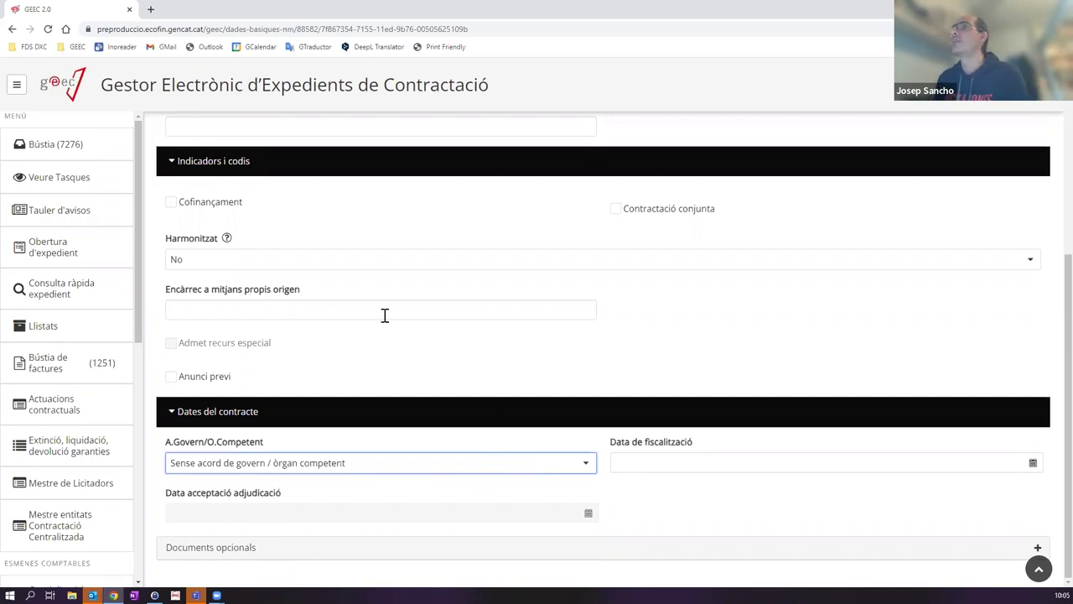
scroll(544, 389, "up", 2)
scroll(544, 390, "up", 2)
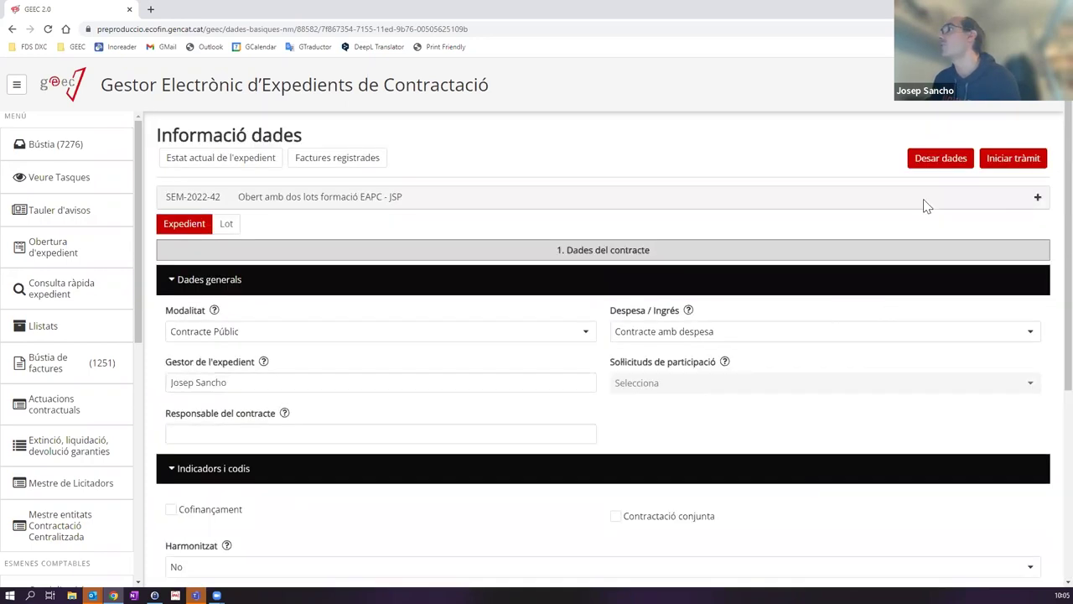
left_click(940, 157)
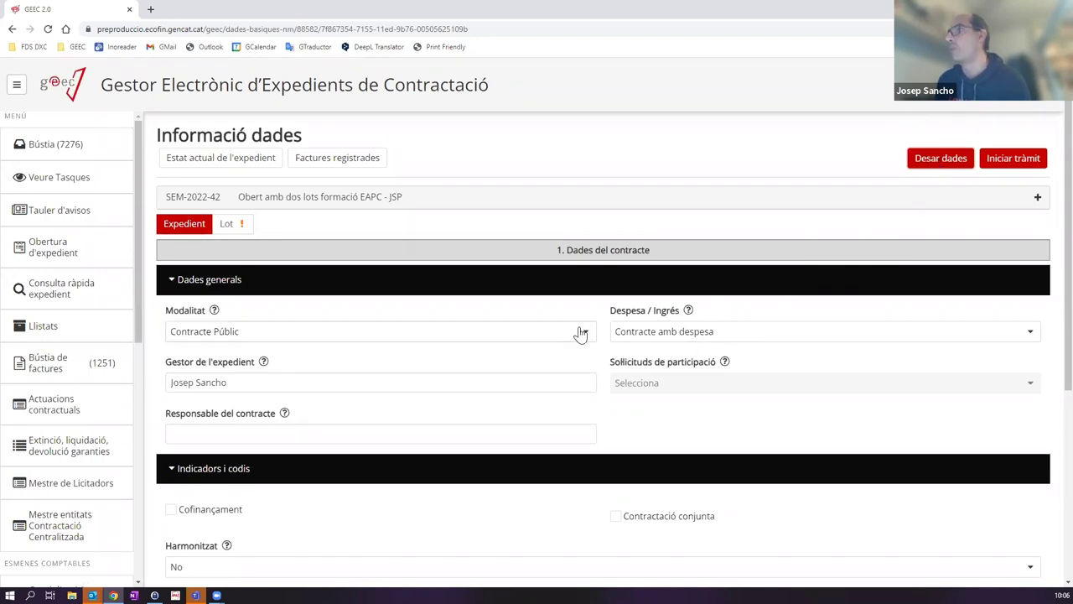
Step: Save the contract file's general data with Desar dades
scroll(579, 333, "down", 4)
scroll(579, 332, "up", 4)
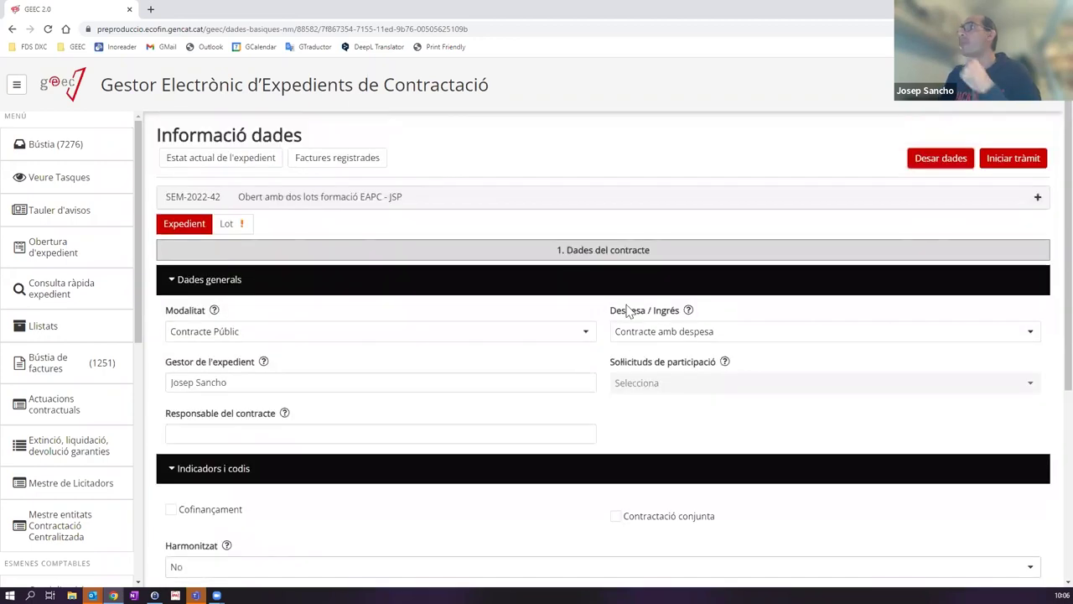
left_click(940, 164)
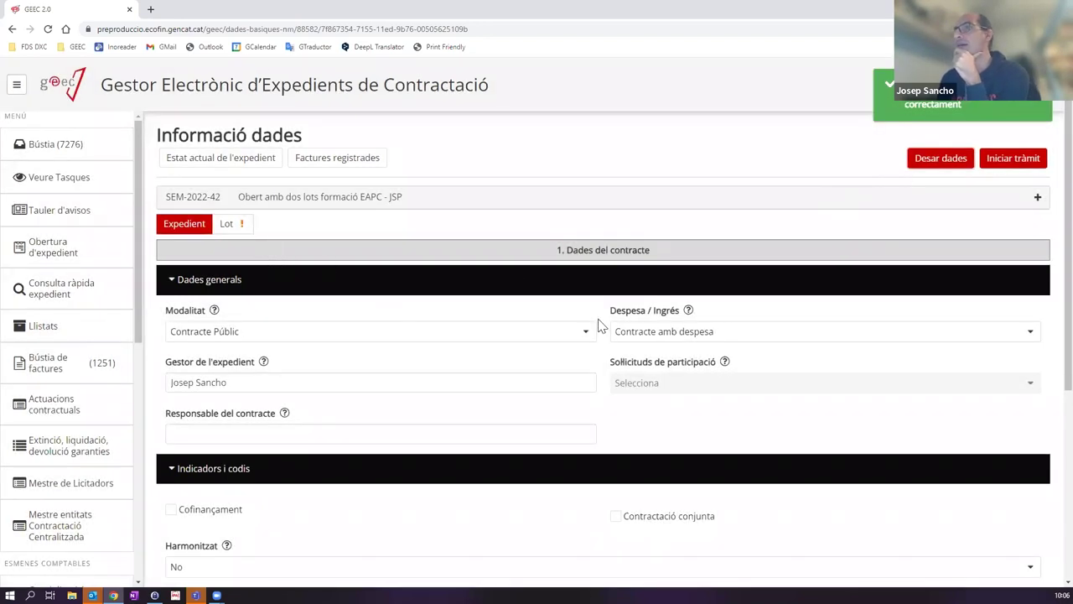
Step: Collapse the Dades generals, Indicadors i codis and Dades del contracte sections
scroll(598, 326, "down", 2)
scroll(598, 325, "up", 2)
left_click(184, 224)
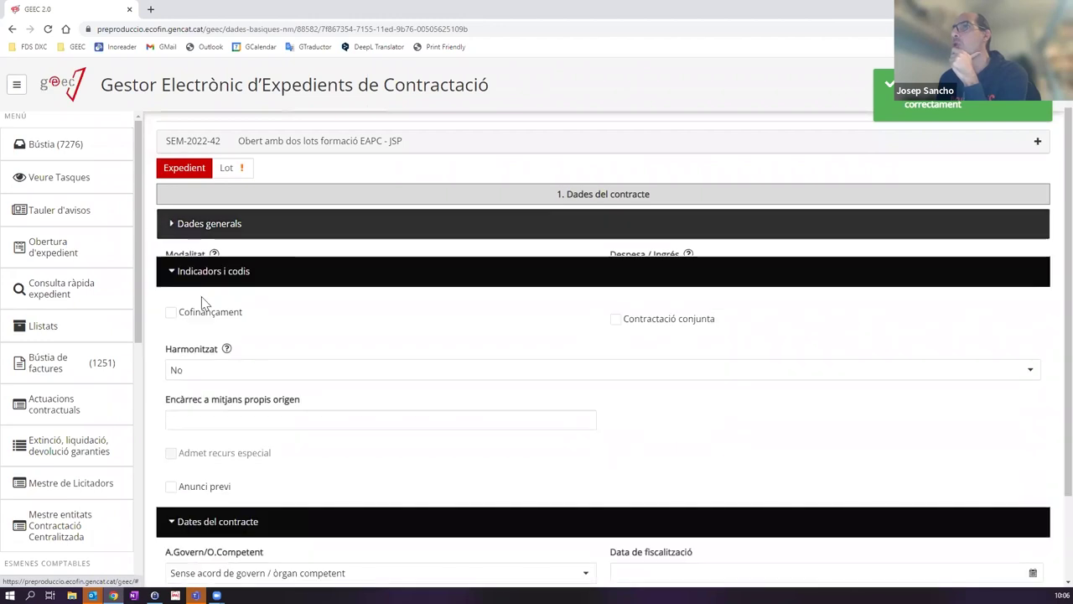
left_click(208, 258)
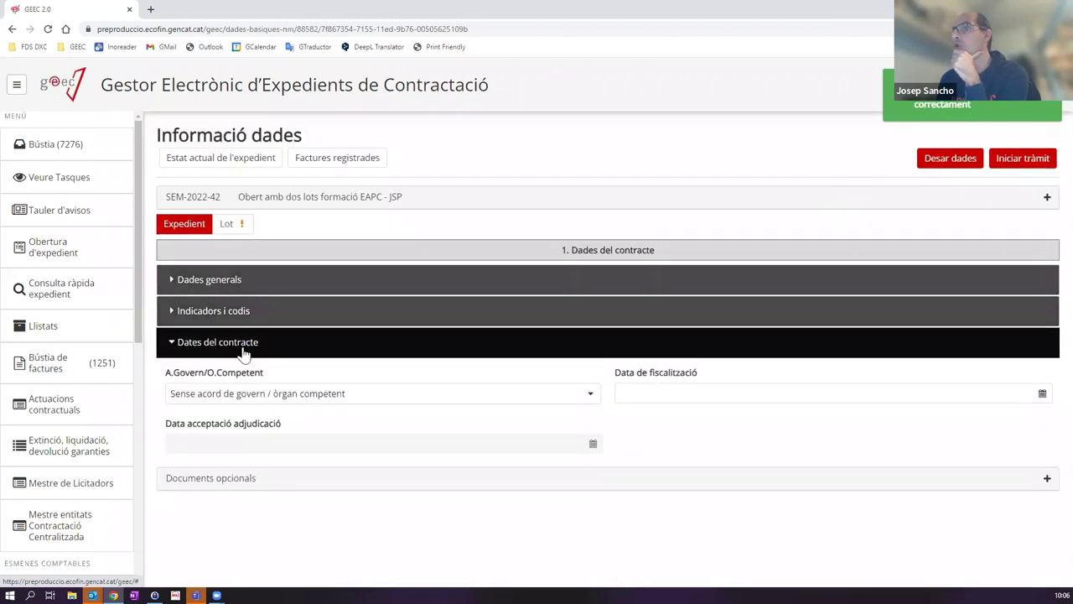
left_click(185, 344)
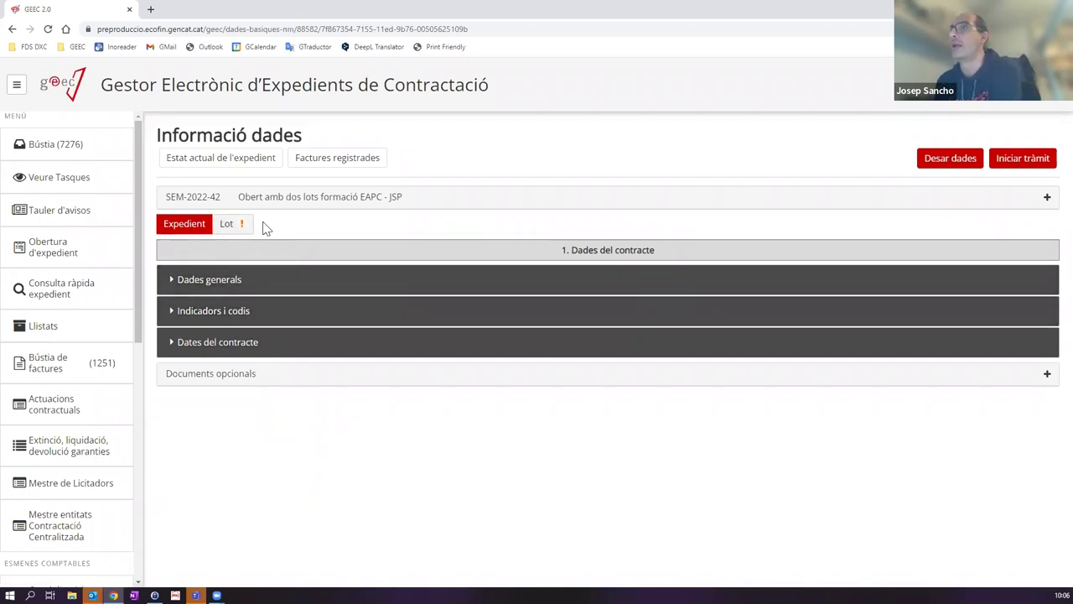
left_click(239, 226)
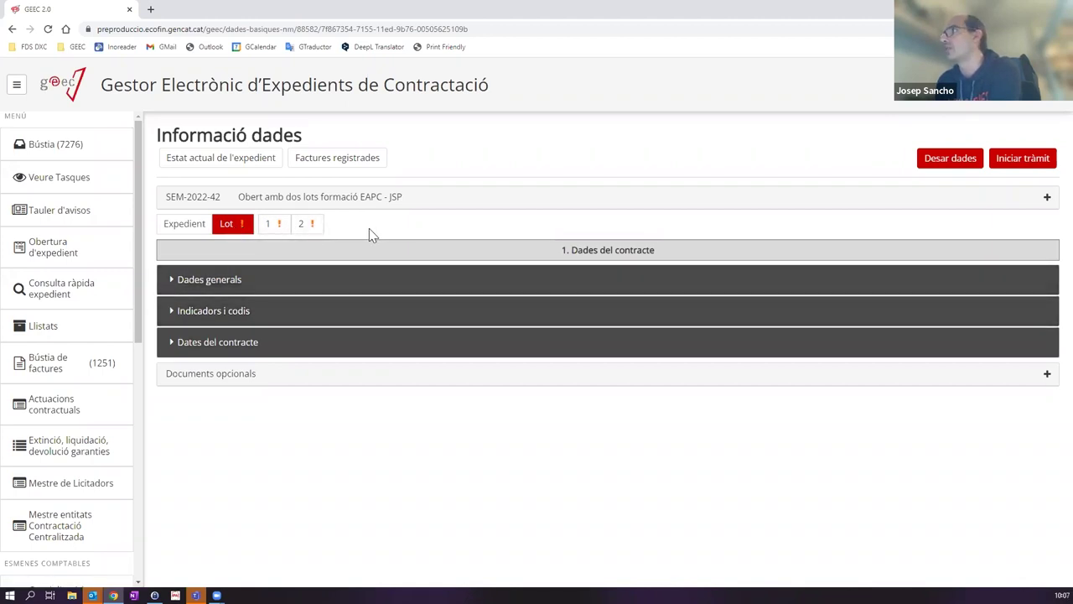
Step: Open lot 1 and expand its Dades generals section
left_click(281, 227)
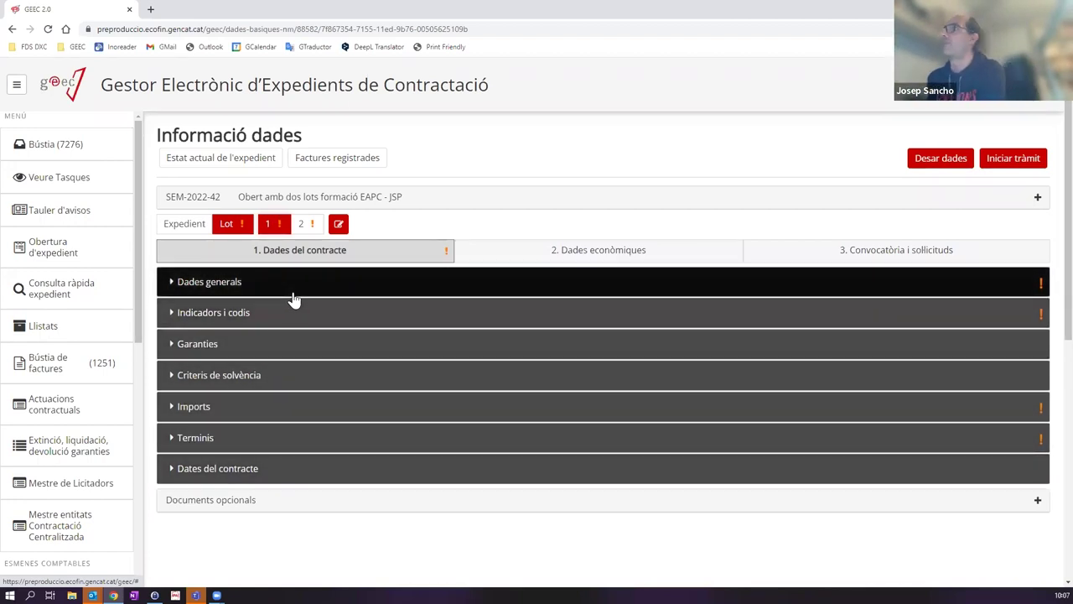
left_click(284, 290)
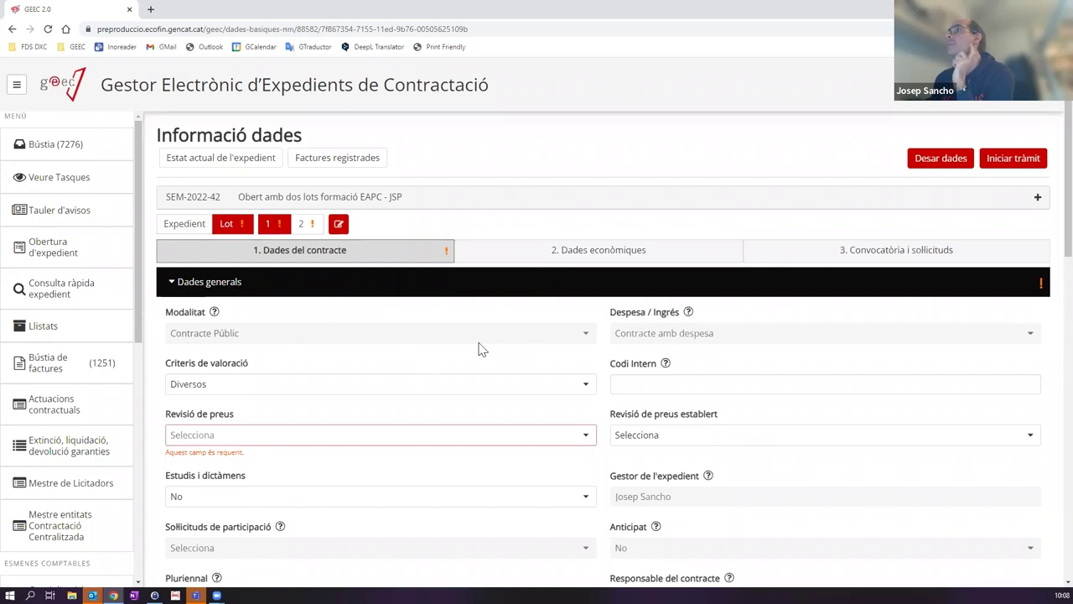
left_click(245, 388)
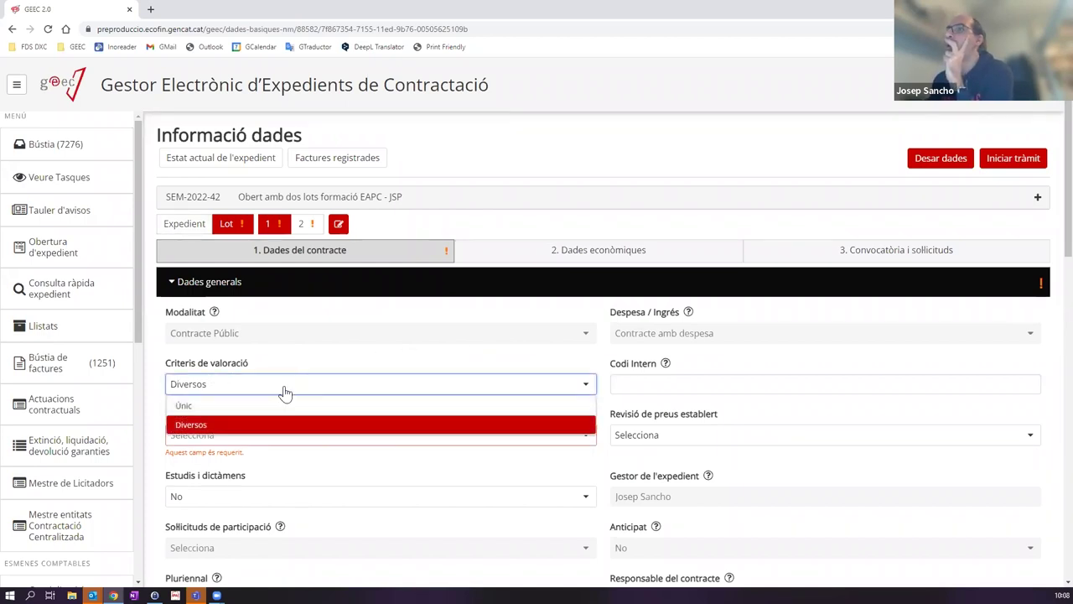
left_click(400, 359)
left_click(651, 383)
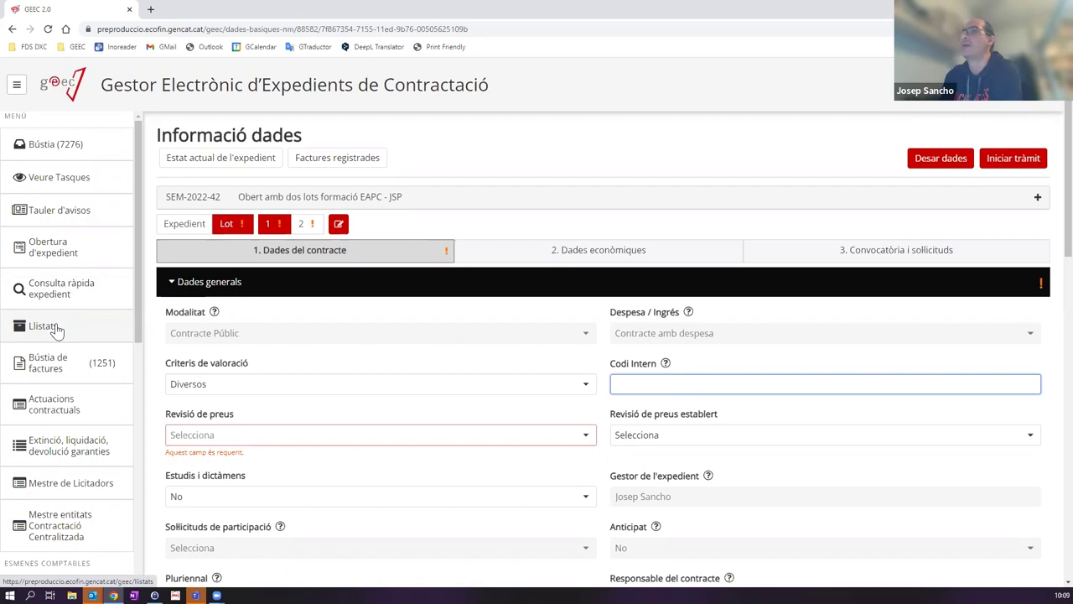
scroll(235, 399, "down", 1)
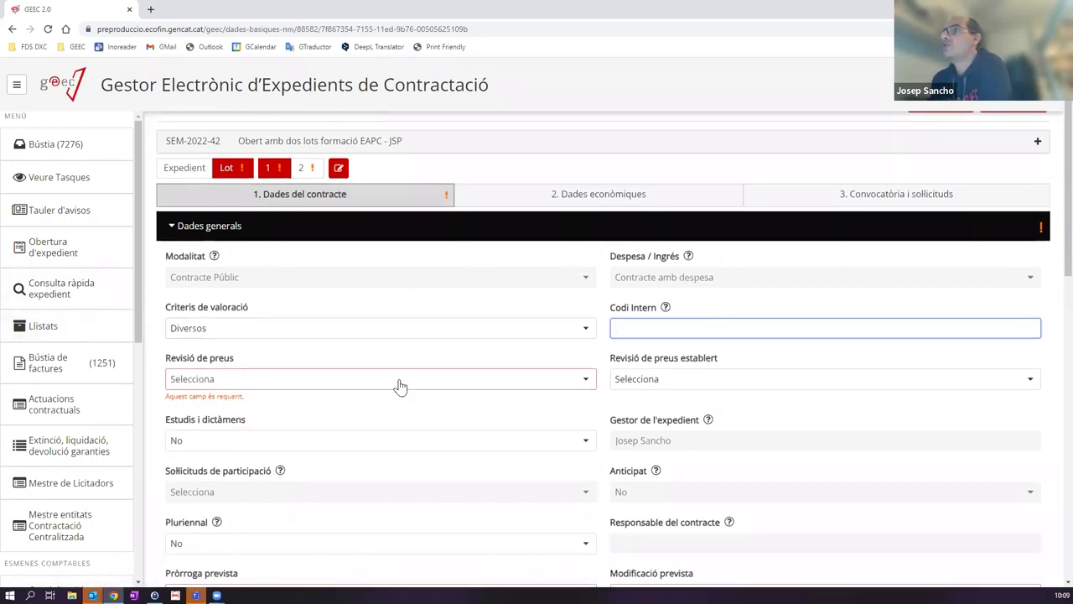
left_click(298, 382)
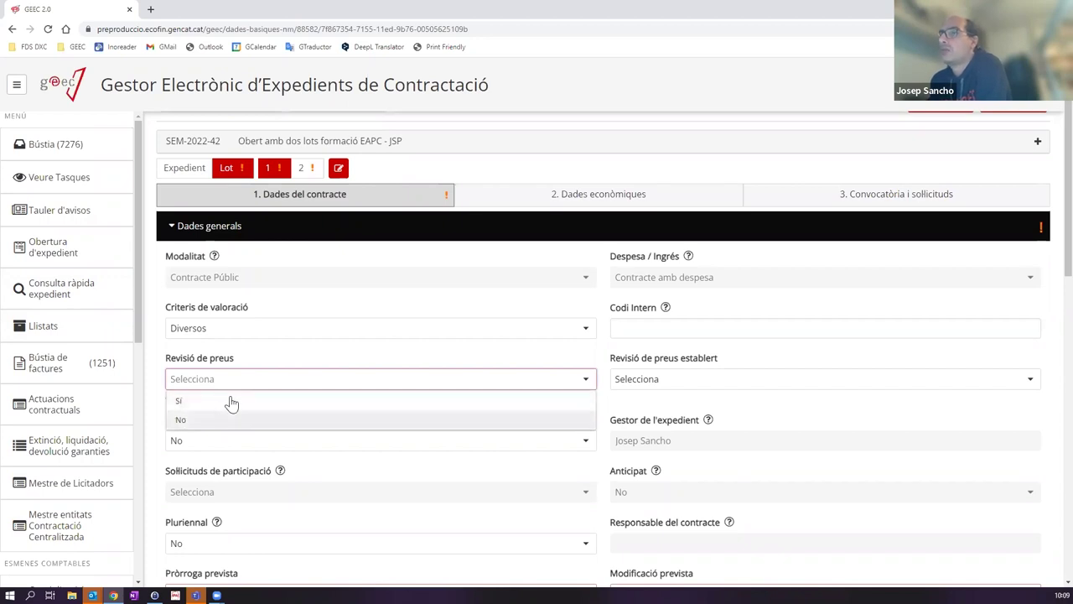
left_click(209, 419)
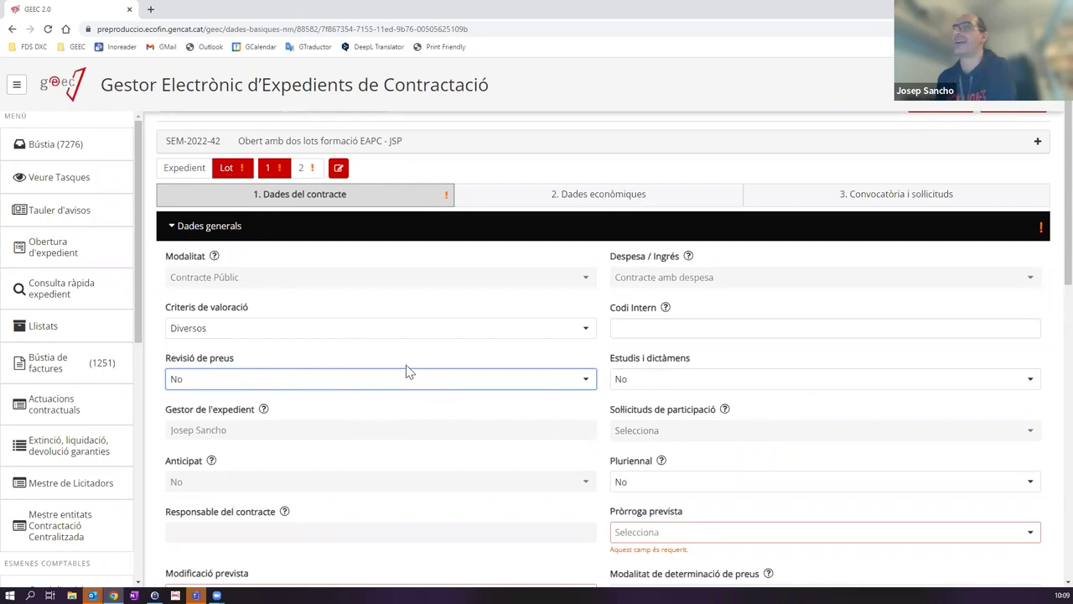
left_click(293, 382)
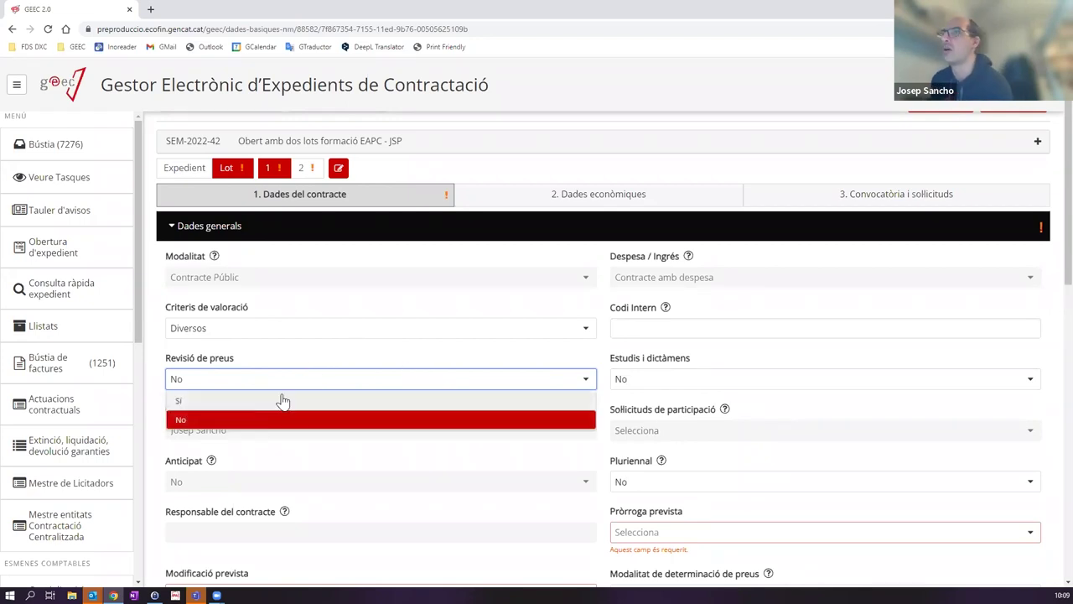
left_click(283, 401)
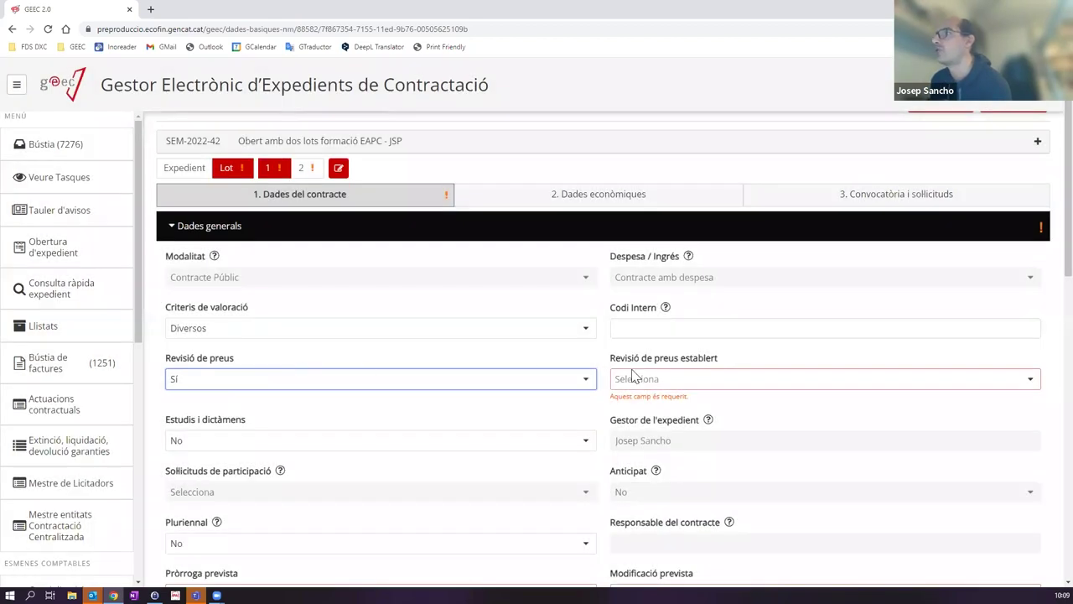
left_click(179, 384)
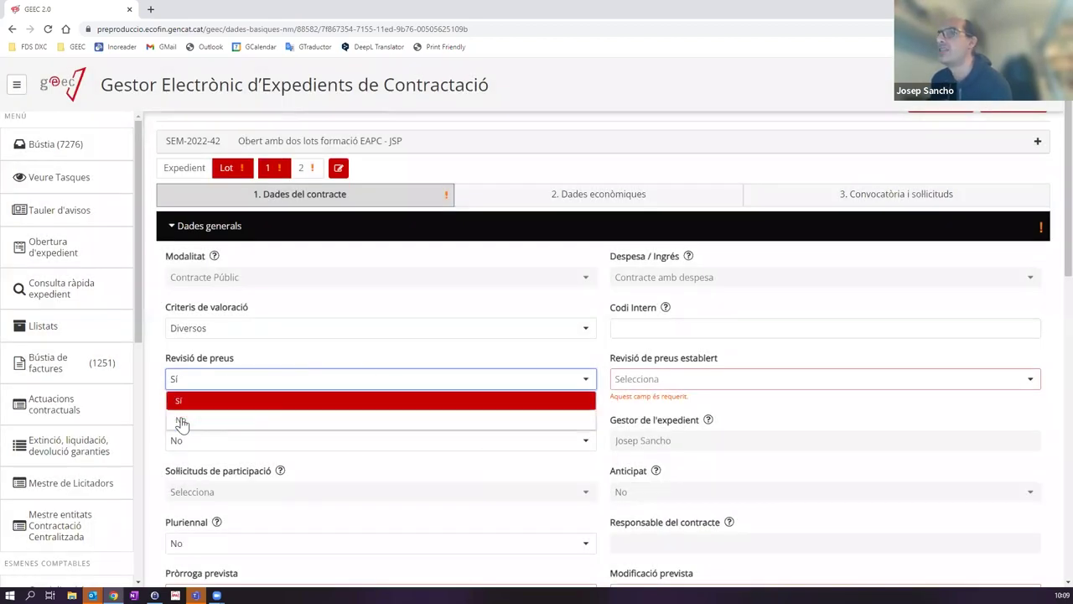
left_click(658, 382)
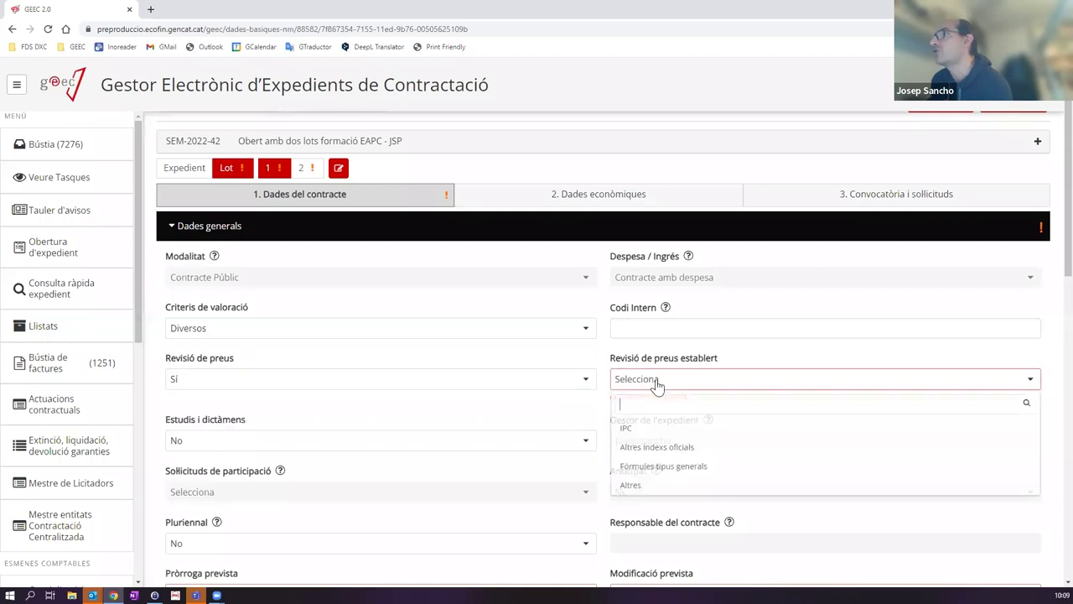
left_click(288, 382)
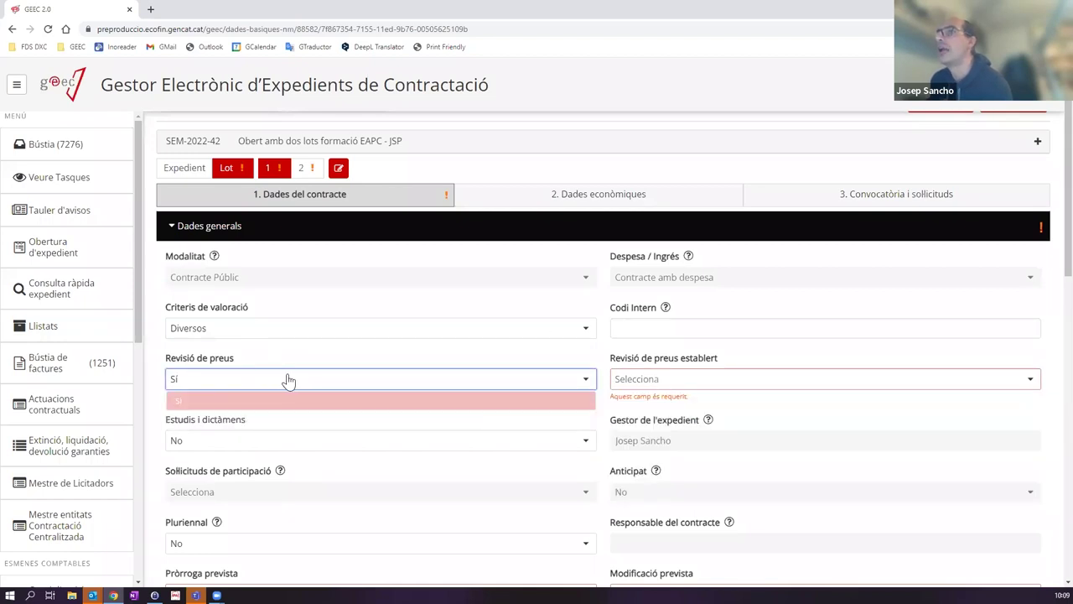
left_click(202, 419)
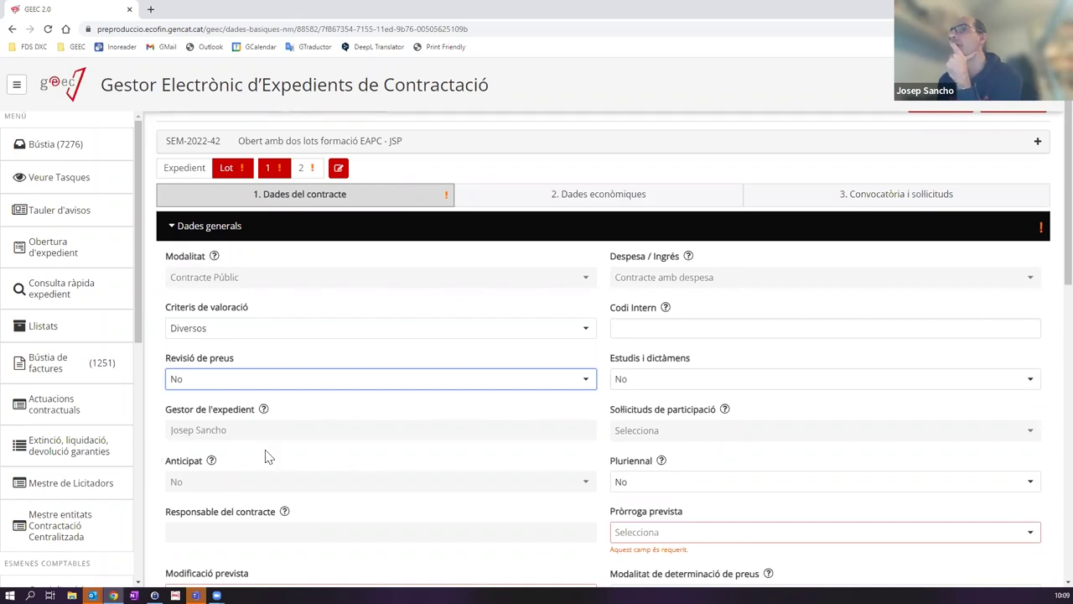
scroll(390, 447, "down", 1)
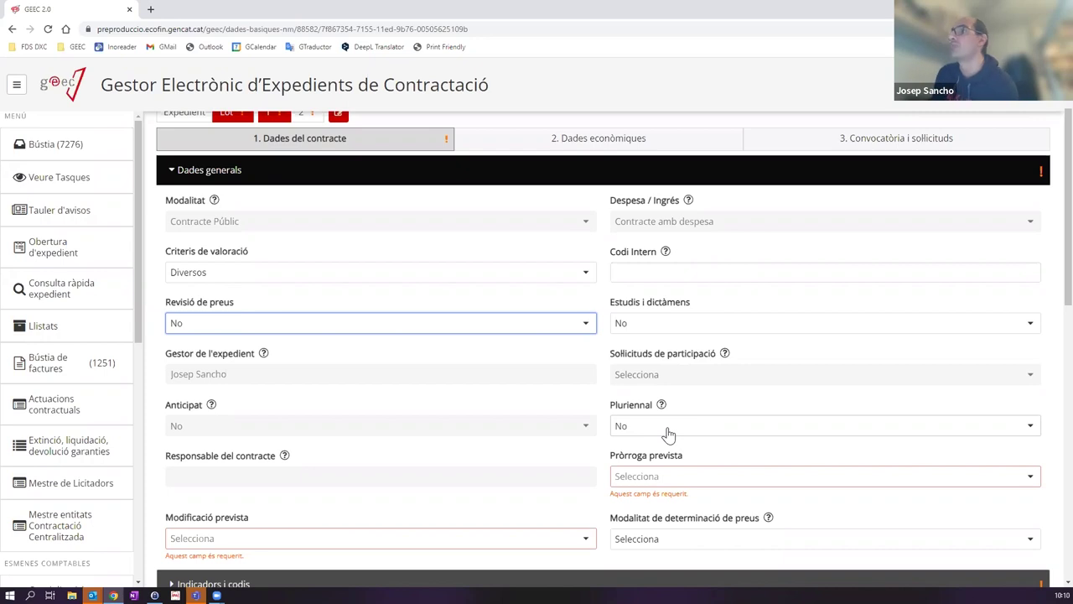
left_click(668, 433)
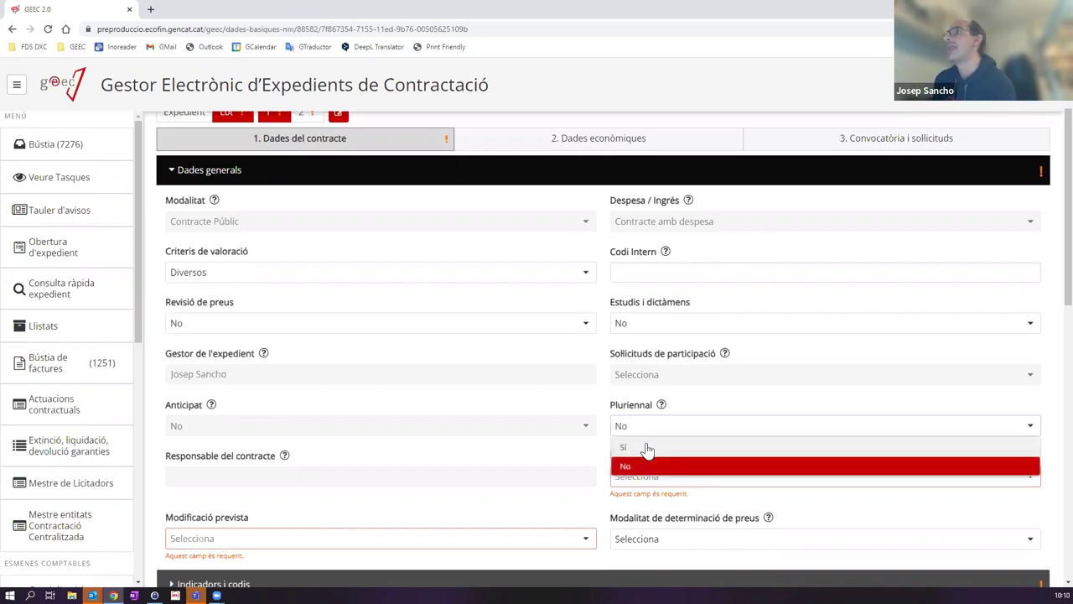
left_click(646, 457)
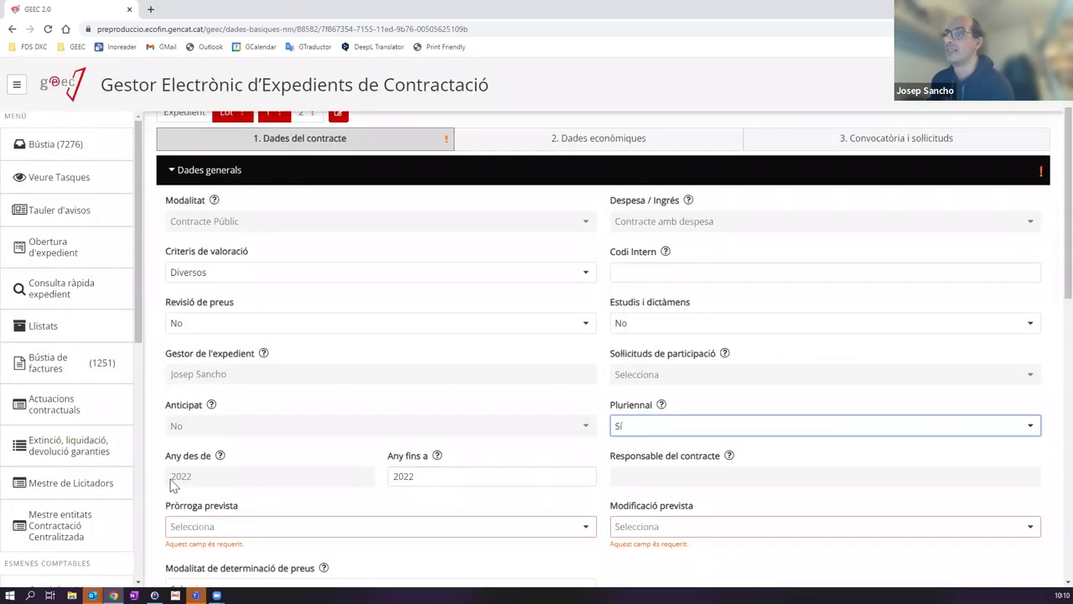
left_click(437, 477)
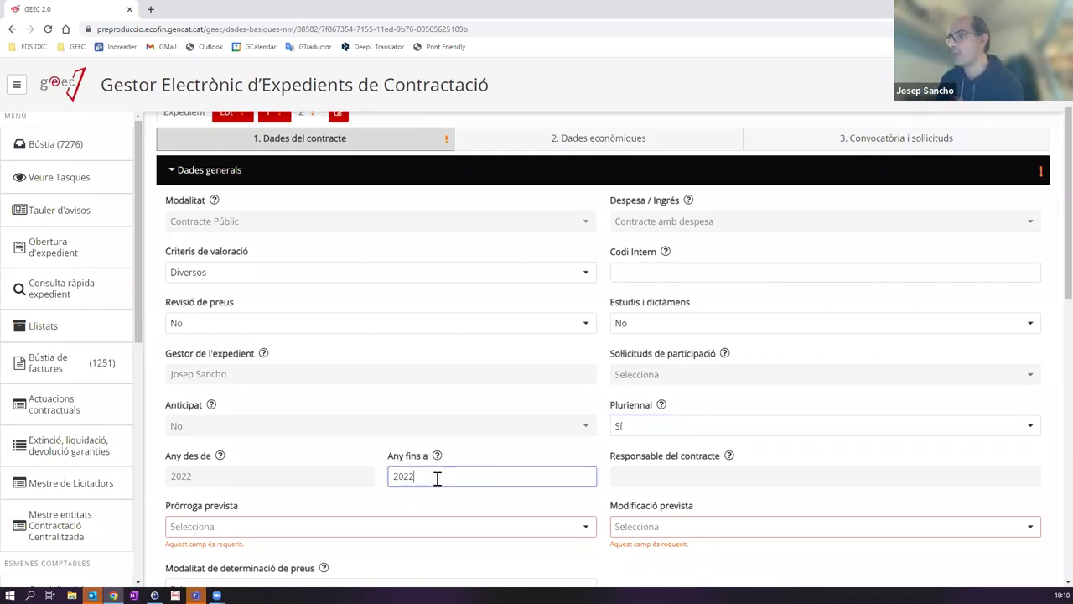
key("BackSpace")
type("5")
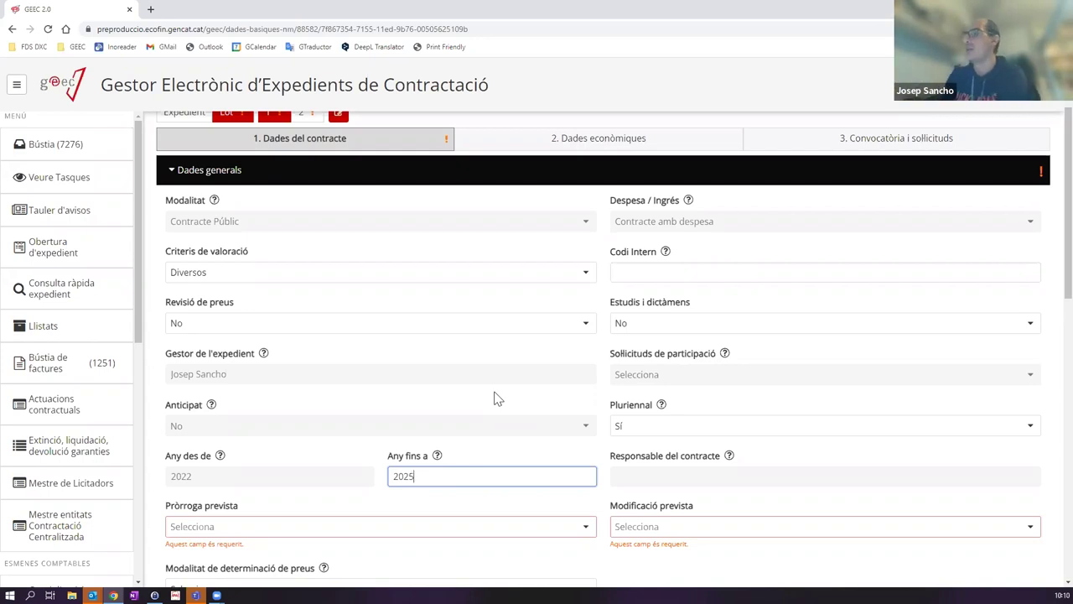
left_click(625, 430)
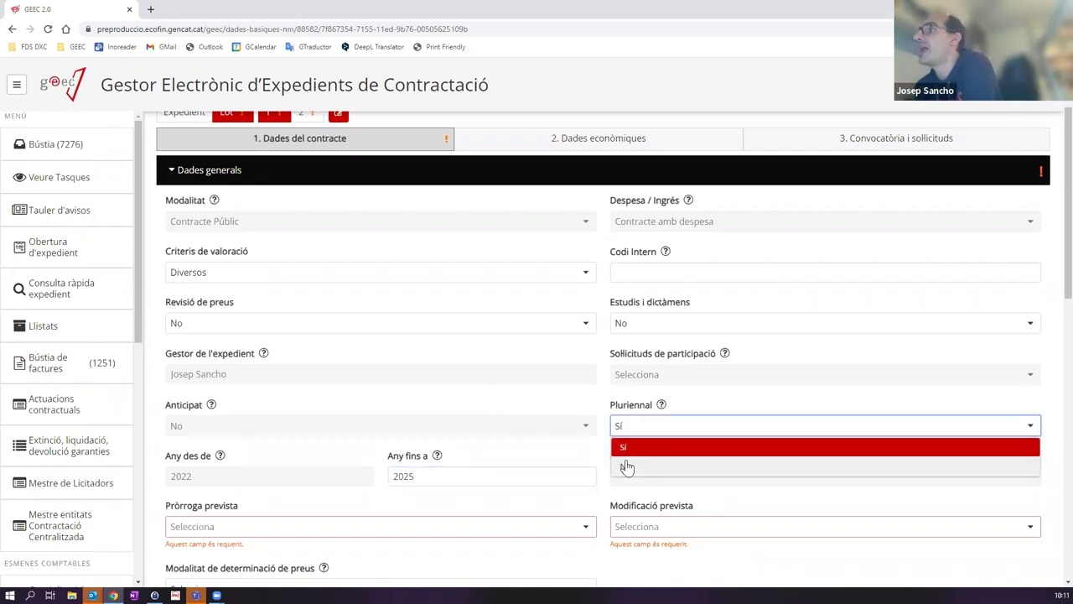
left_click(627, 467)
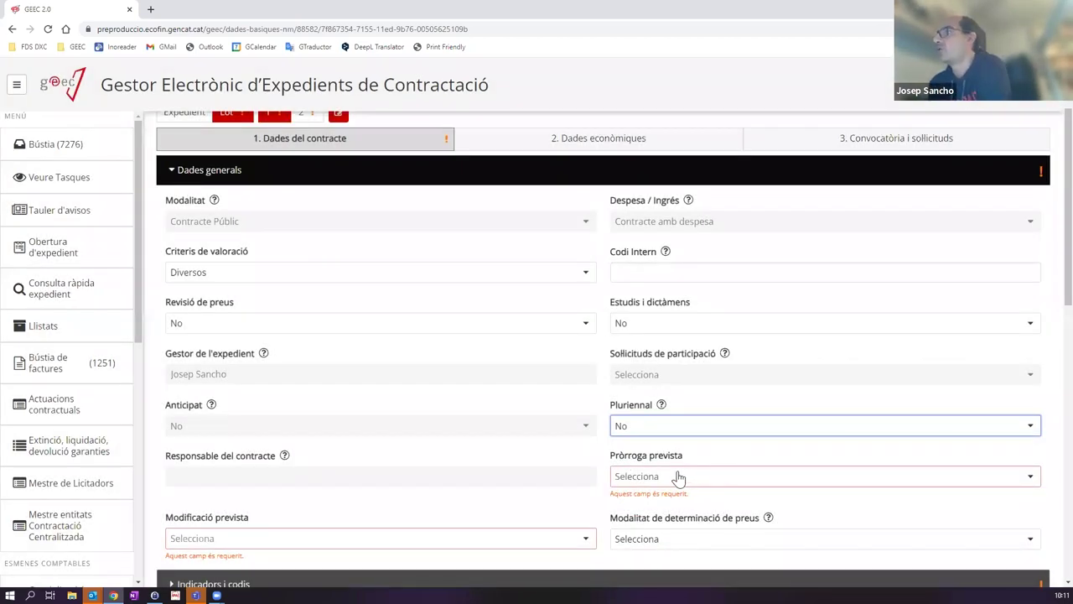
Step: Set Lot 1's Pròrroga prevista to No and Modificació prevista to No
scroll(701, 453, "down", 1)
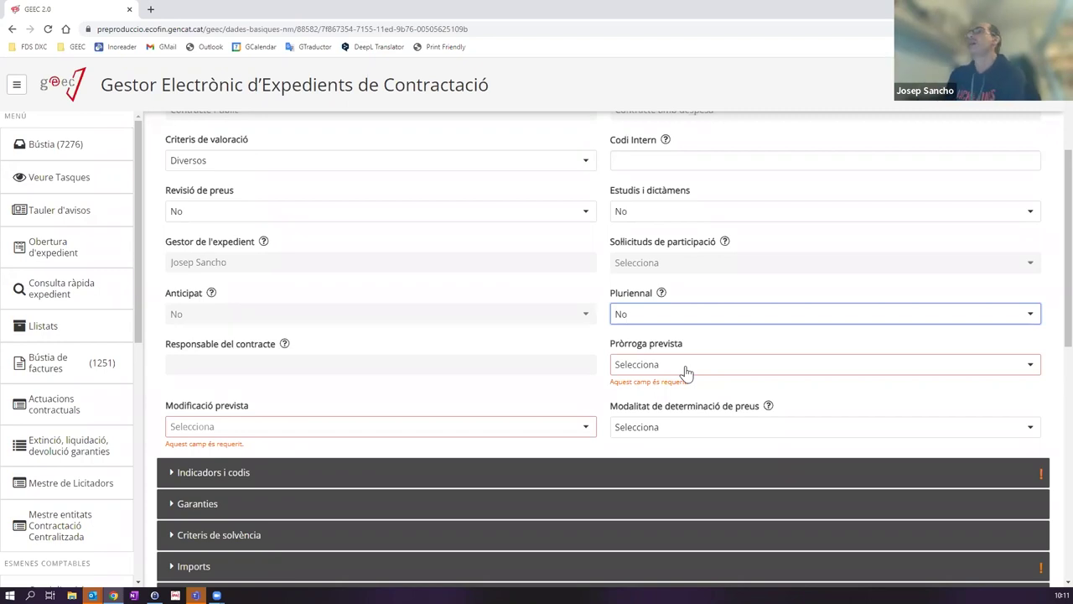
left_click(665, 365)
left_click(662, 367)
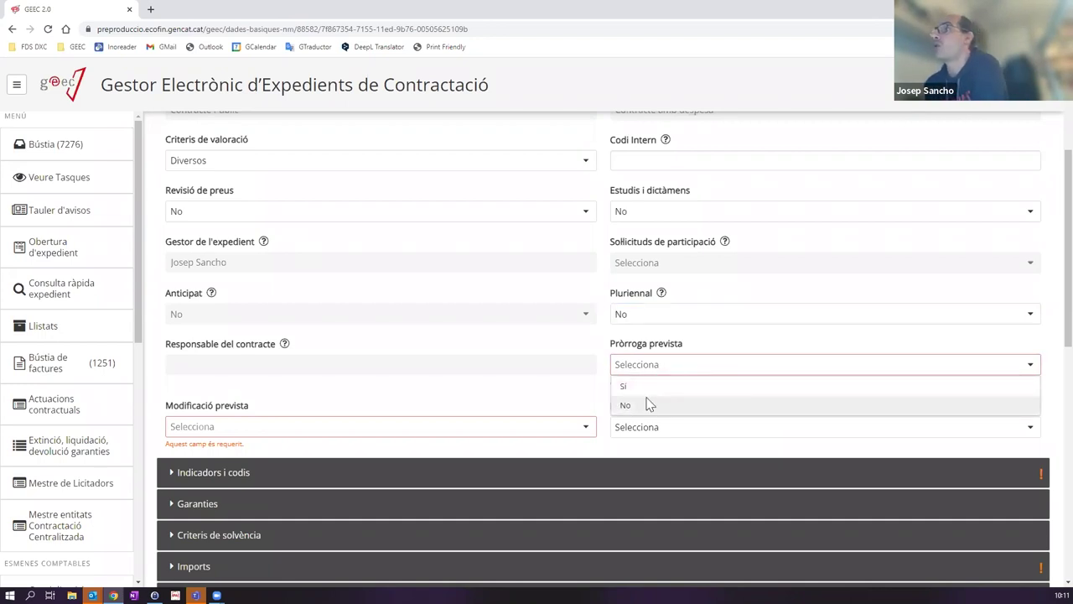
left_click(647, 404)
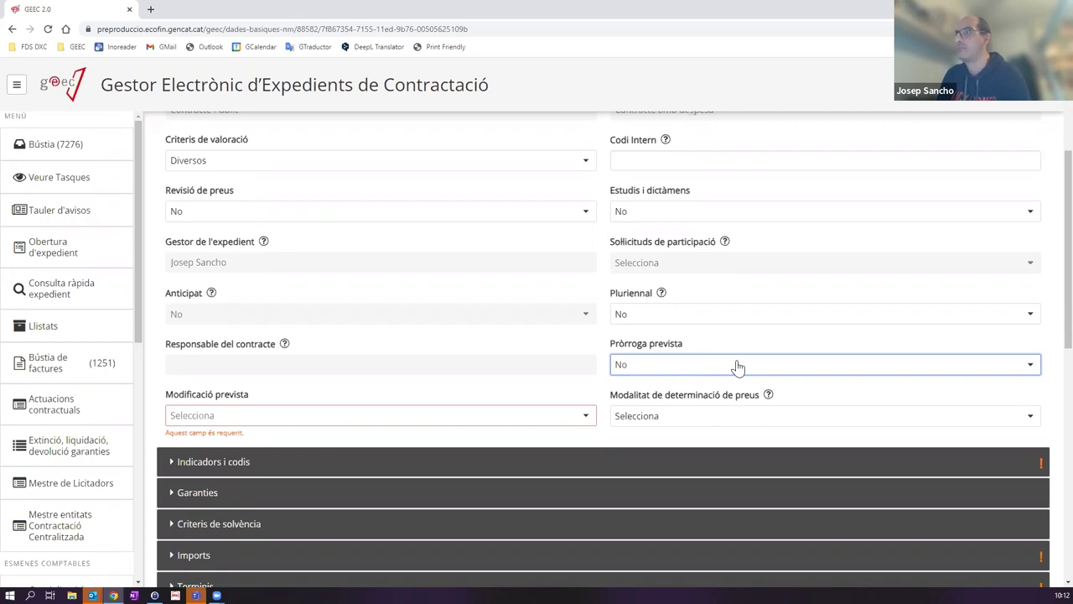
left_click(278, 419)
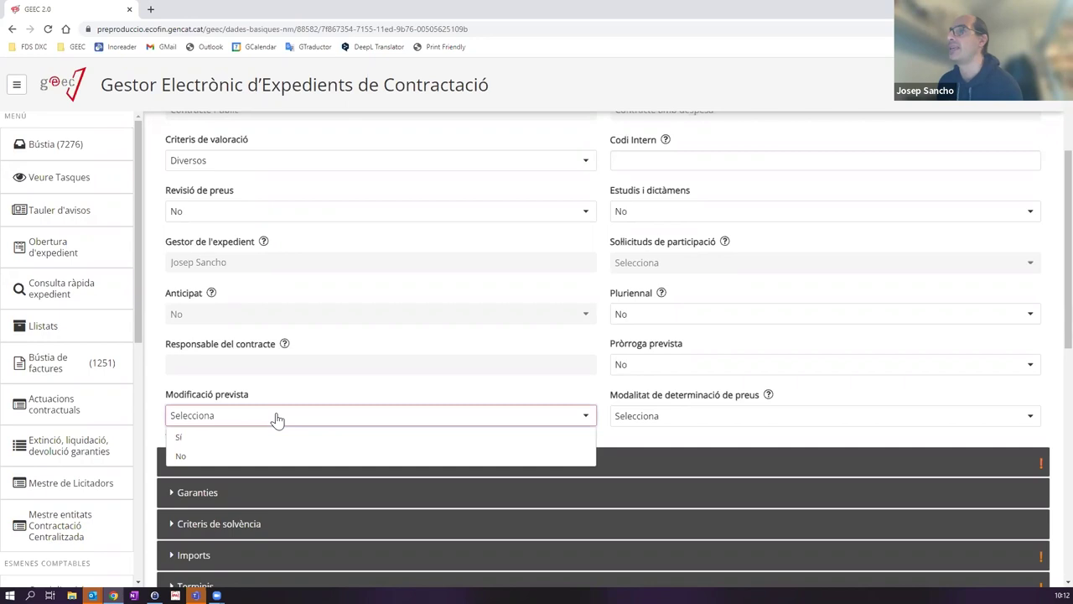
left_click(202, 457)
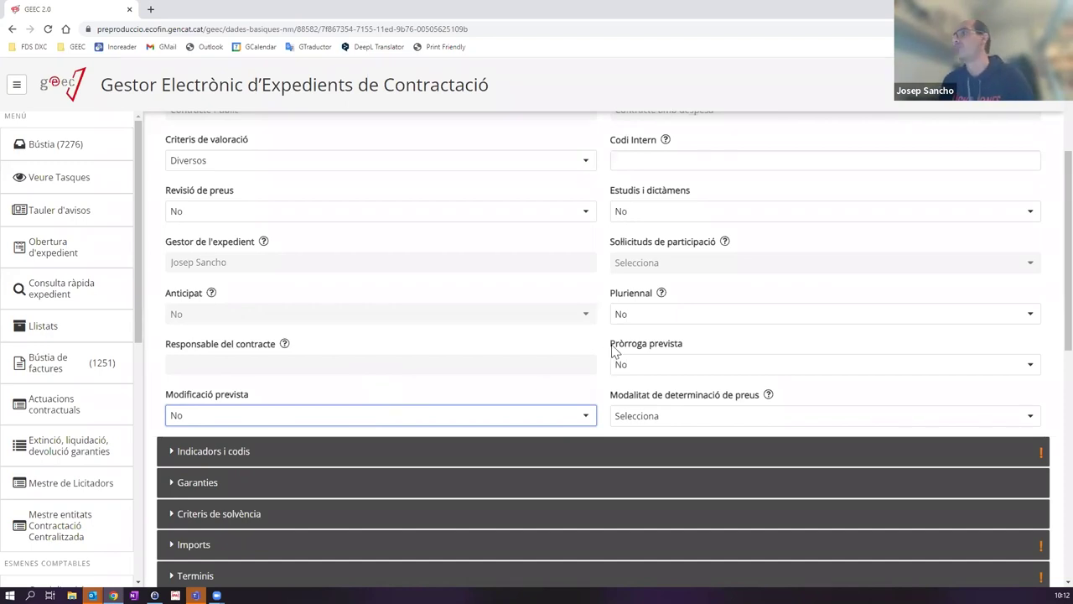
Step: Collapse Lot 1's Dades generals and expand Indicadors i codis to reach the Codi CPV field
scroll(616, 350, "down", 1)
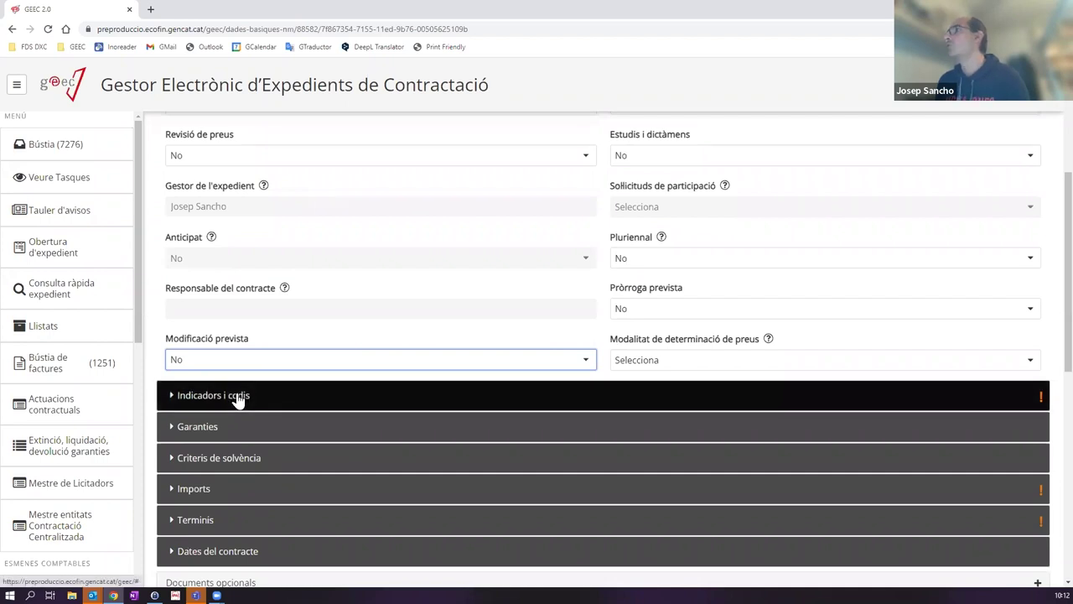
scroll(251, 400, "up", 5)
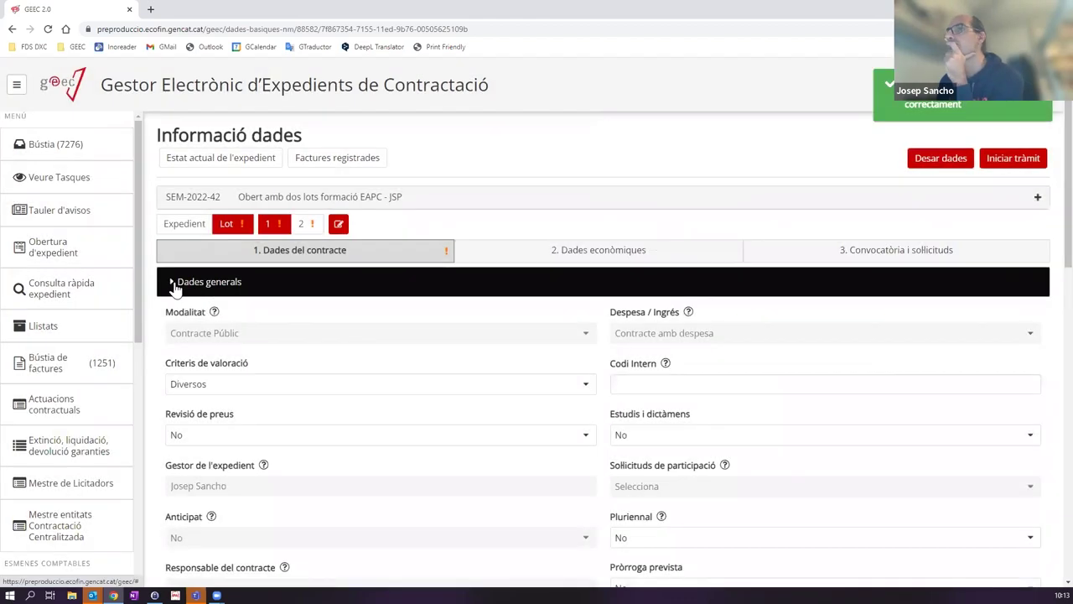
left_click(180, 288)
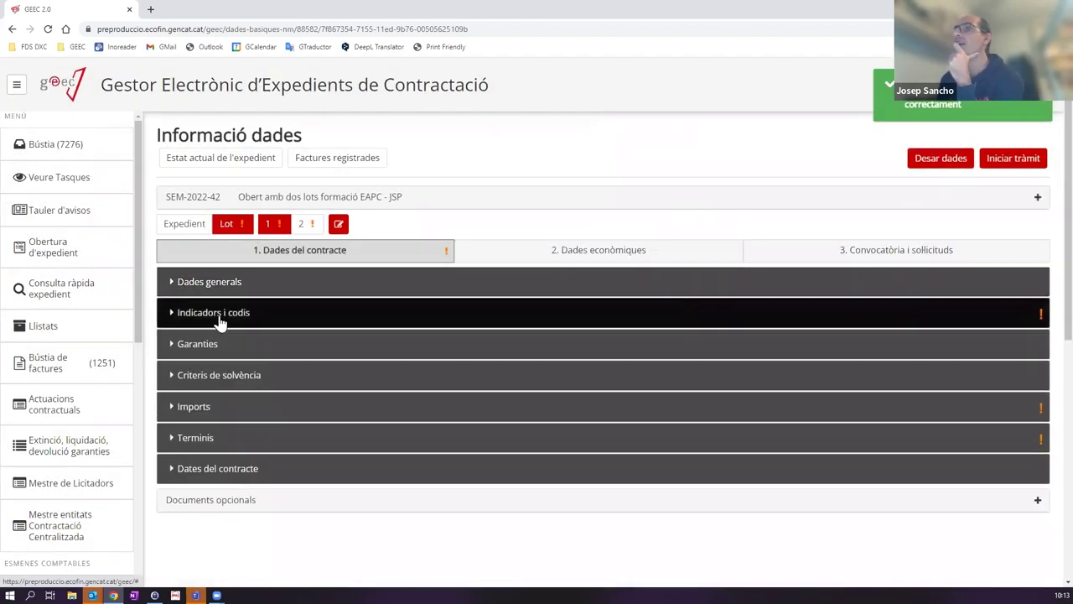
left_click(220, 323)
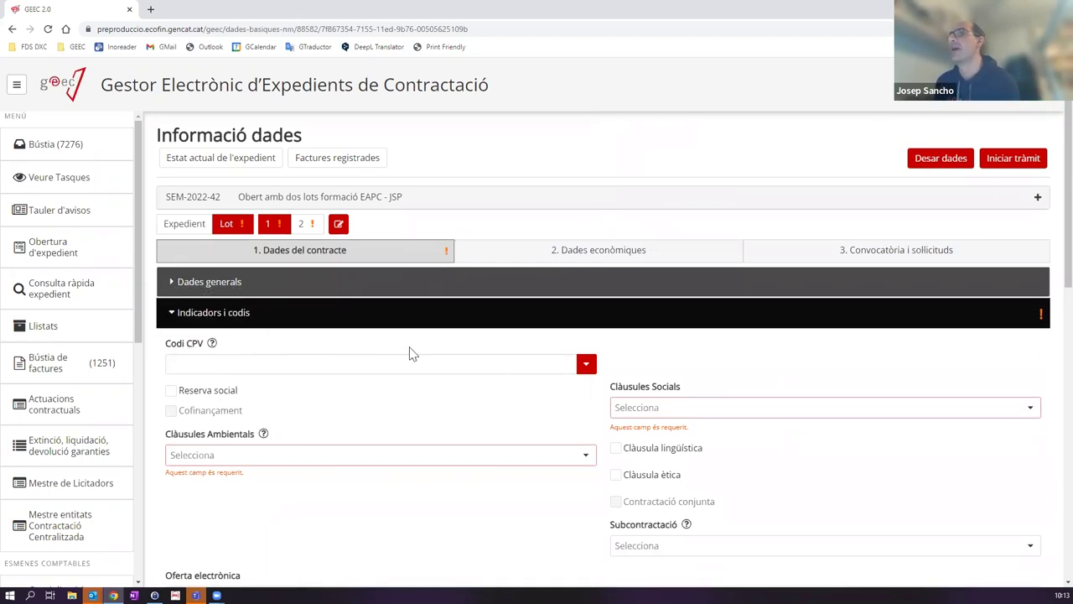
left_click(264, 366)
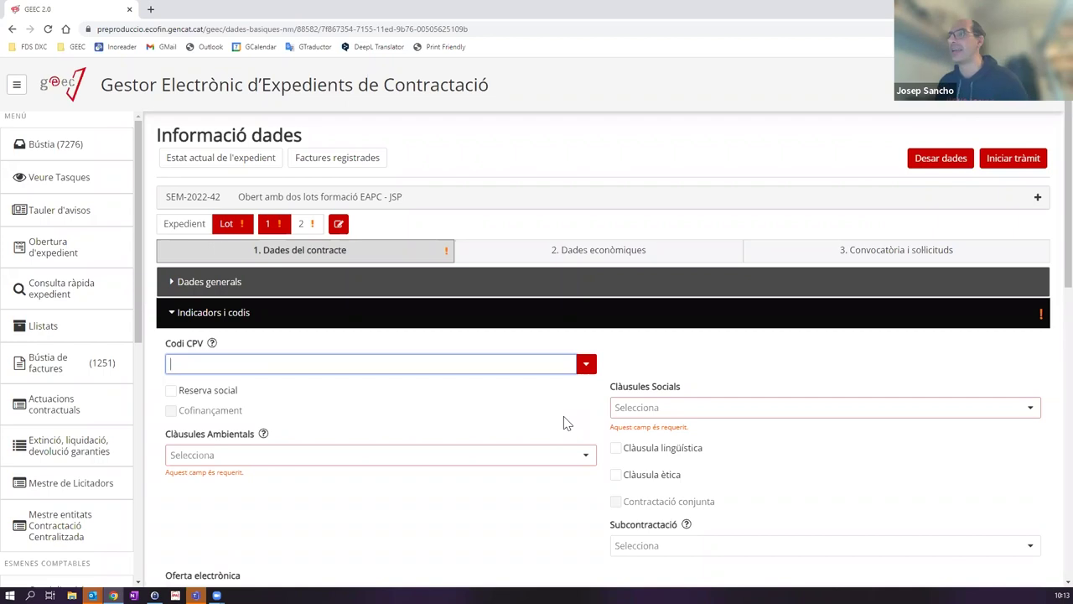
Step: Search the CPV list and choose 48000000-8 Paquetes de software y sistemas de información
left_click(585, 364)
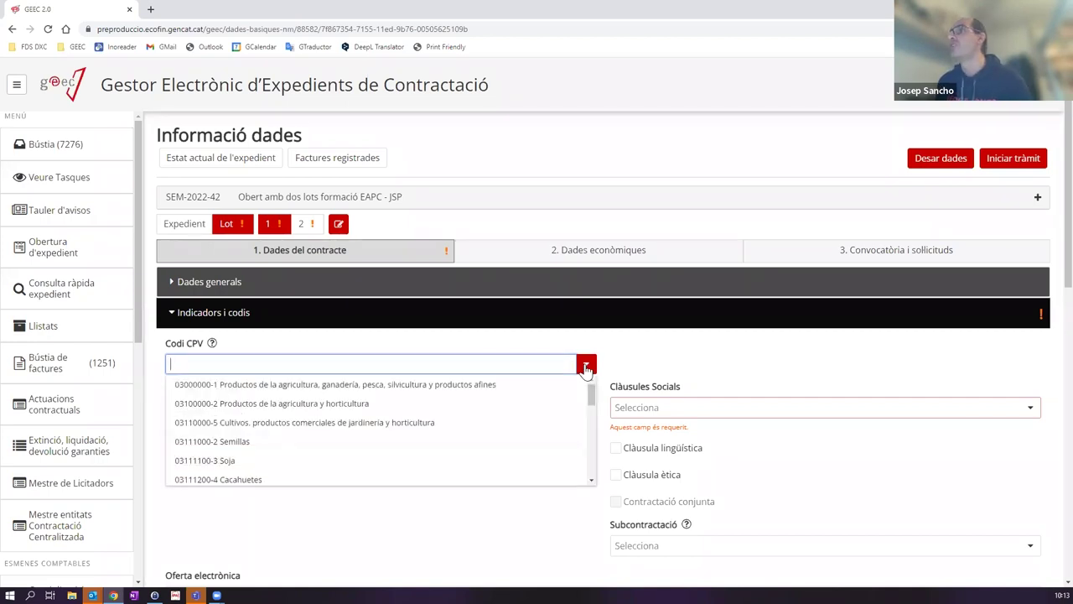
left_click_drag(591, 394, 615, 384)
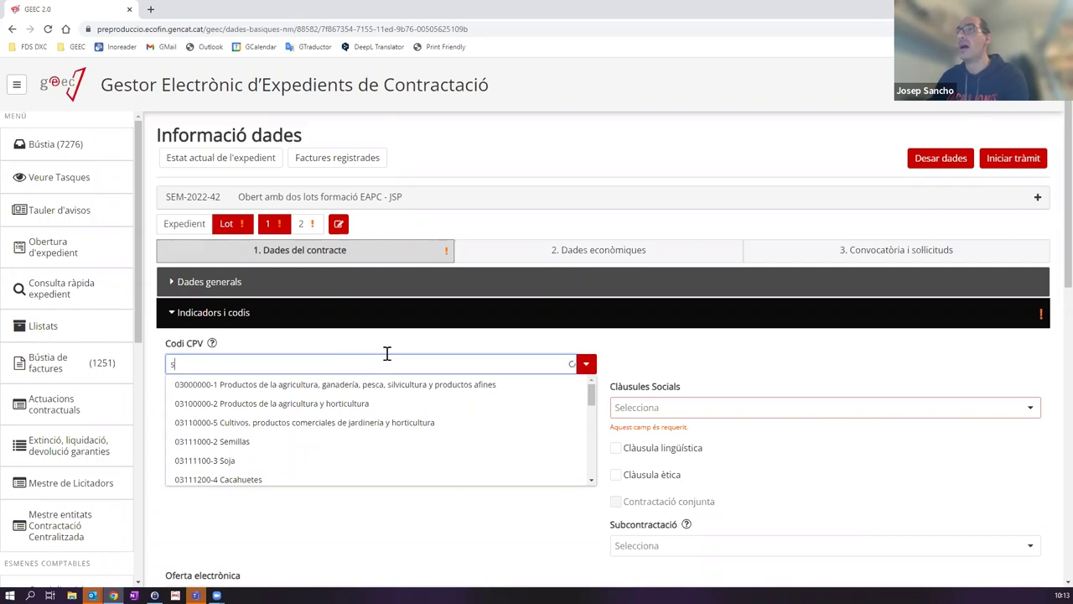
type("f")
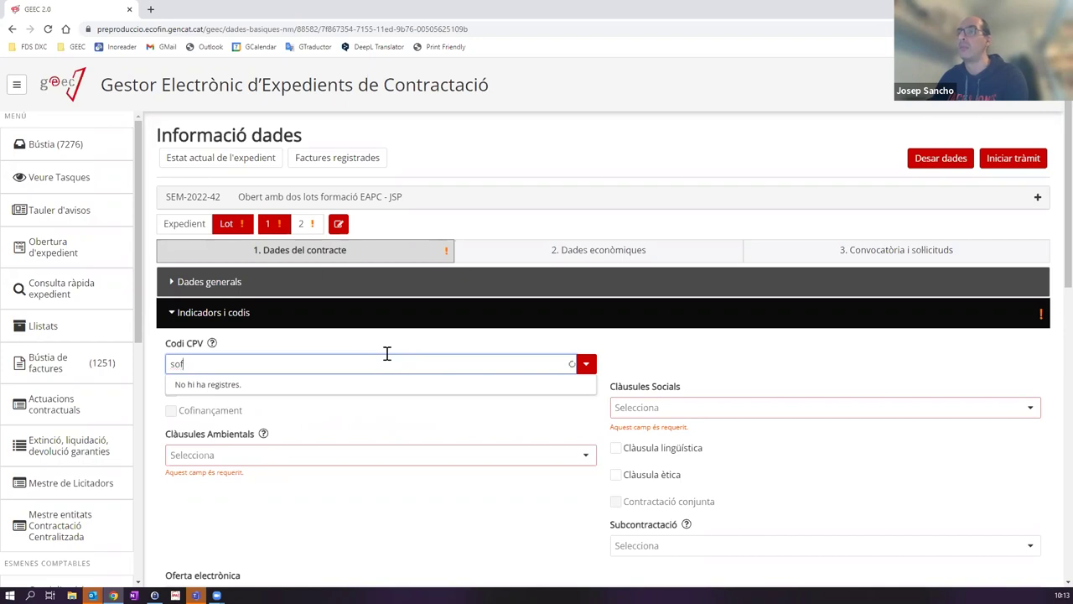
type("tware")
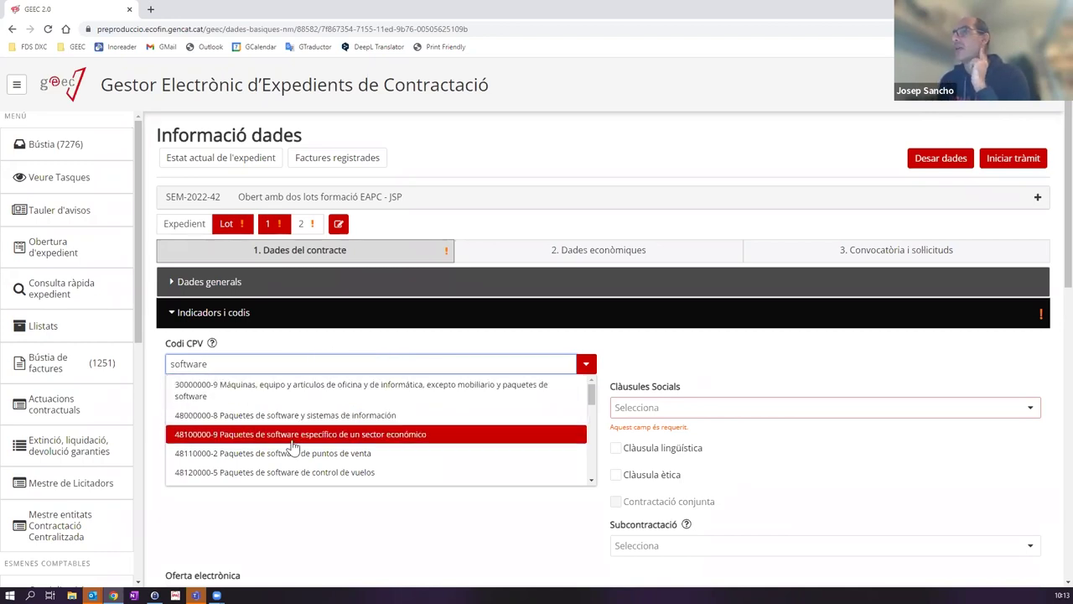
left_click_drag(591, 405, 591, 394)
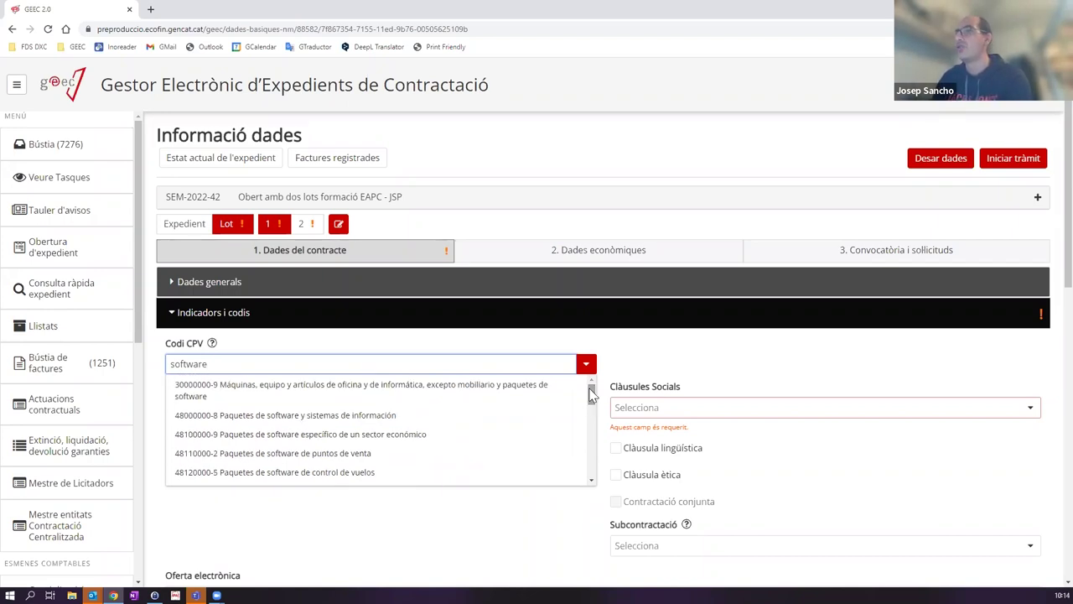
type("y sist")
key("BackSpace")
key("BackSpace")
type("te")
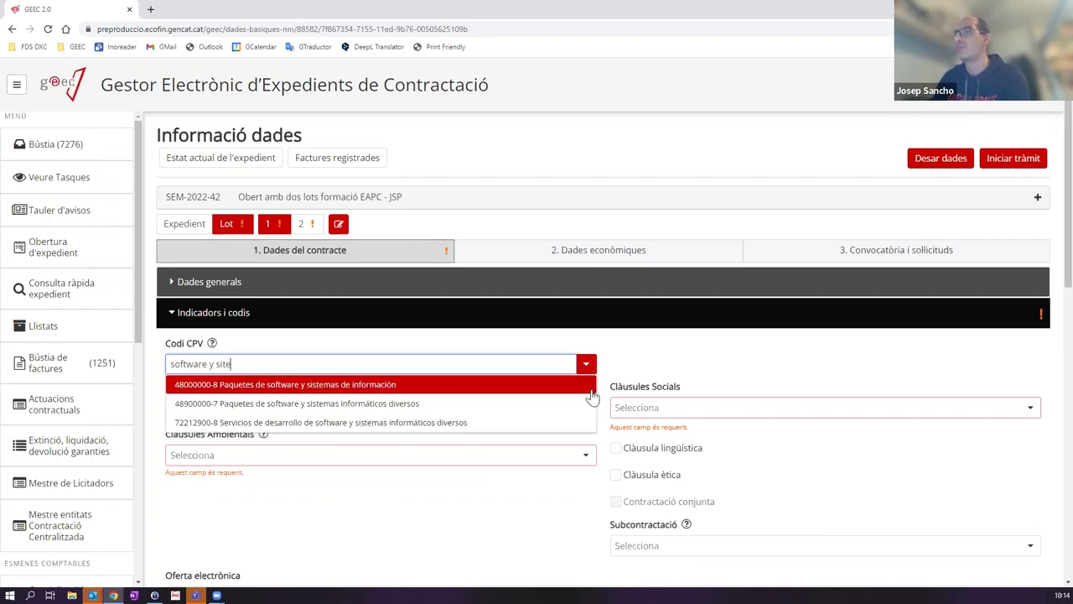
key("BackSpace")
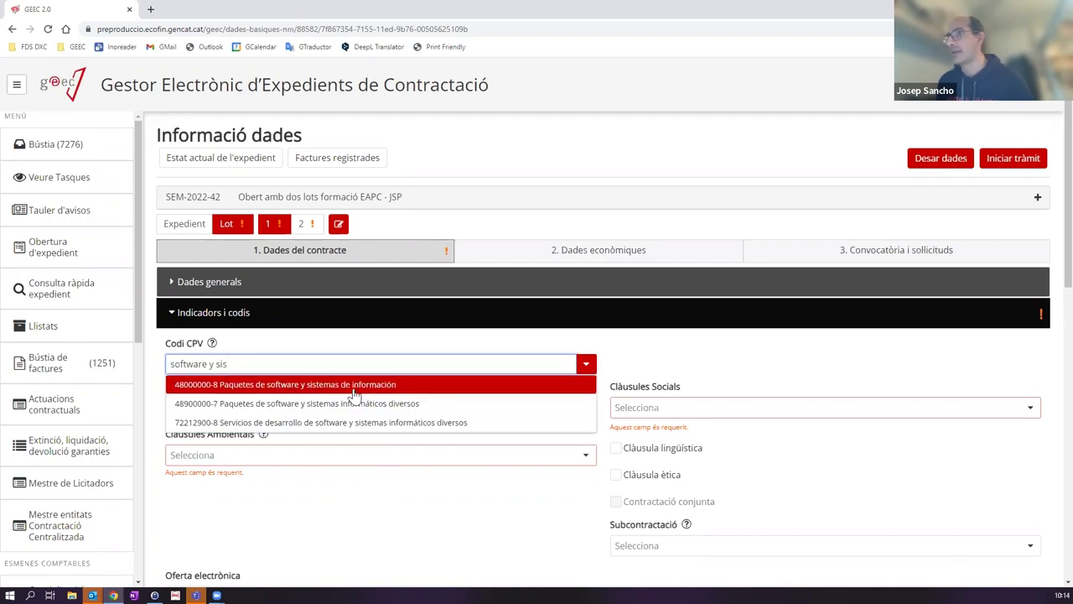
left_click(355, 388)
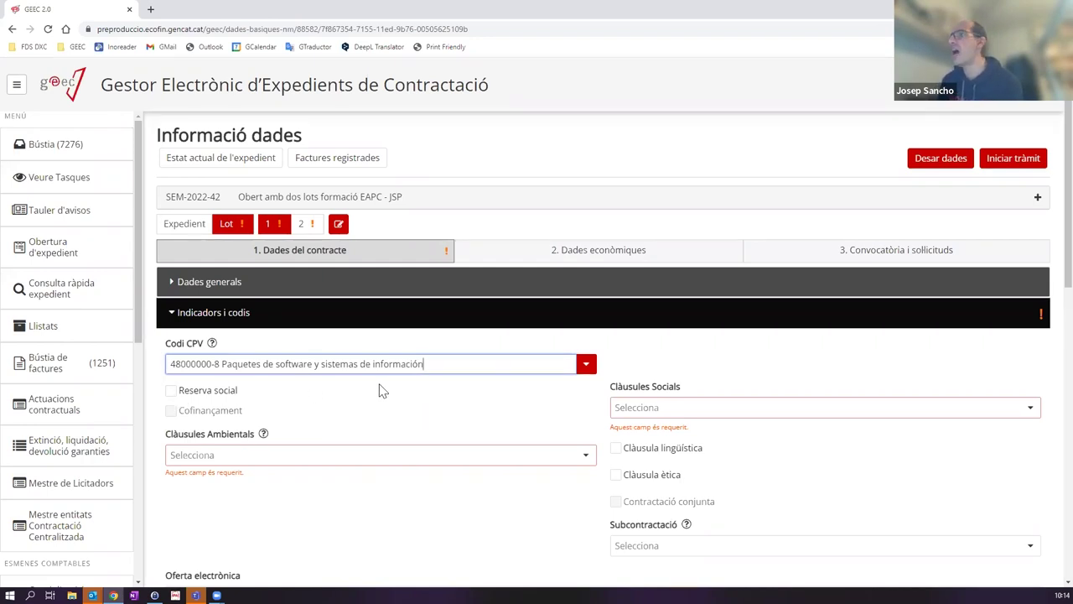
Step: Switch Clàusules Socials to Sí to reveal the social clause types
left_click(637, 413)
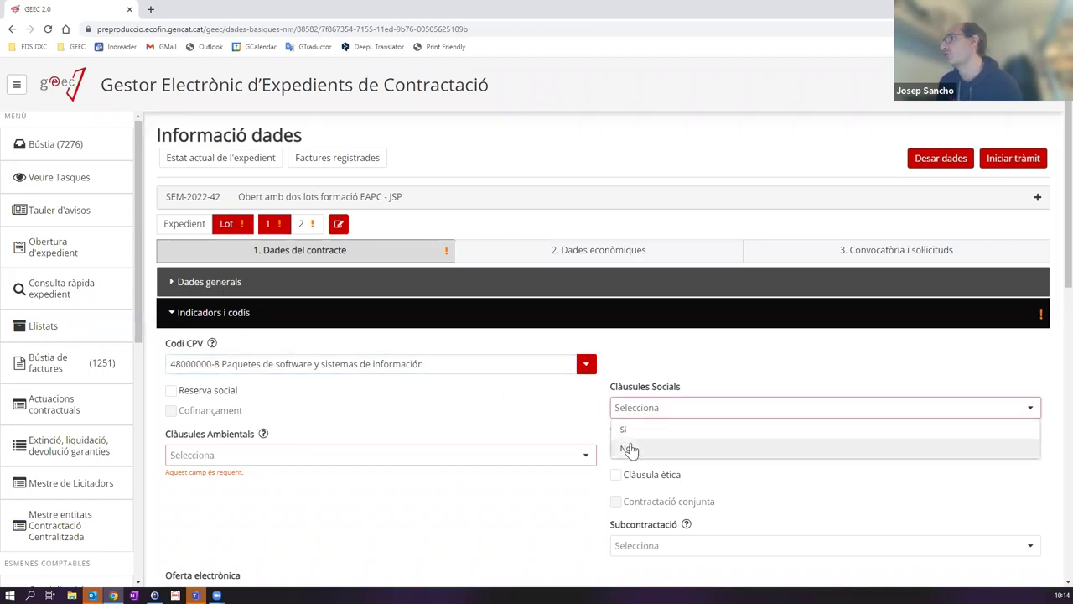
left_click(630, 450)
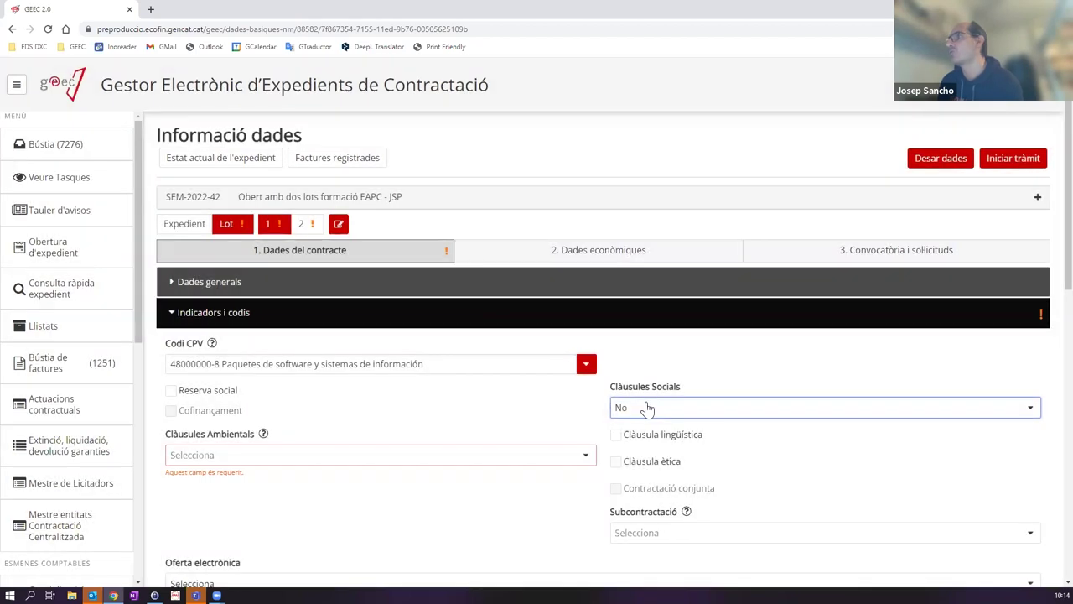
left_click(646, 408)
left_click(636, 434)
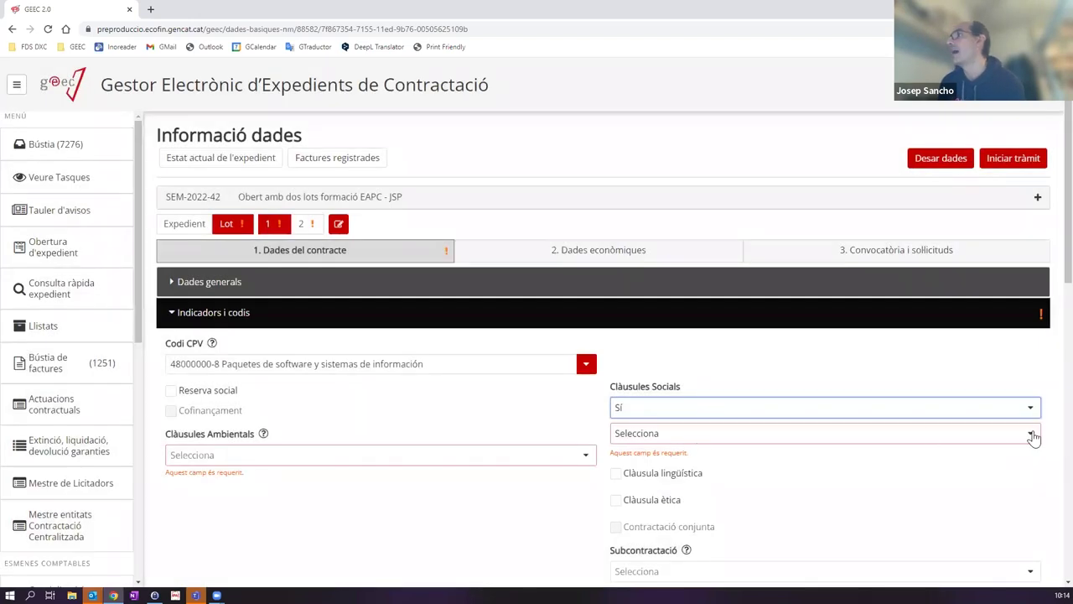
Step: Tick the Drets humans, labour stability, igualtat de gènere, inserció laboral and comerç just clause types
left_click(1030, 434)
scroll(750, 475, "down", 2)
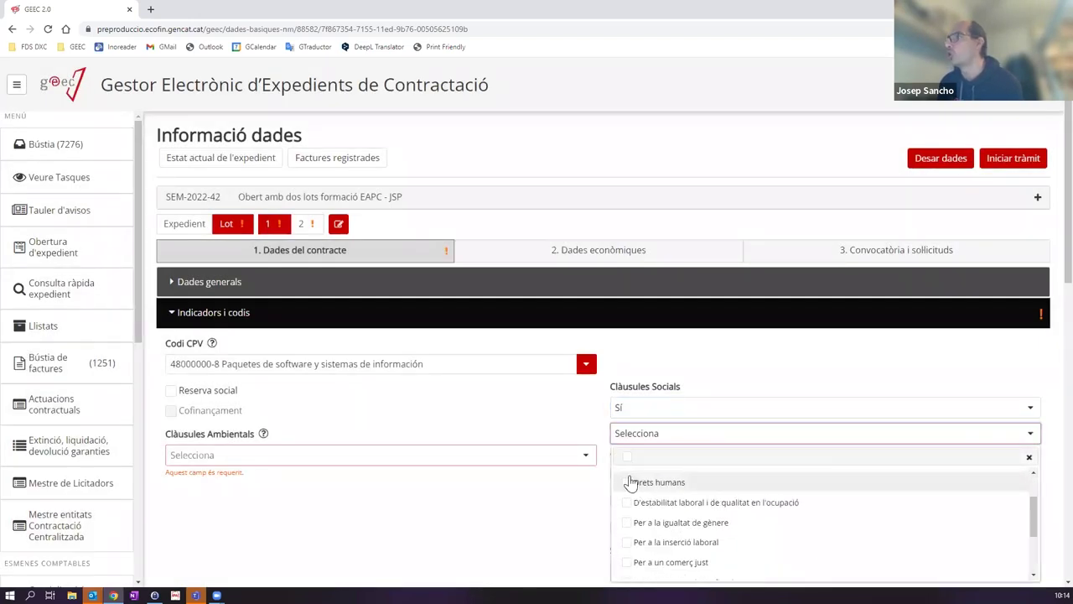
left_click(627, 485)
left_click(629, 504)
left_click(631, 524)
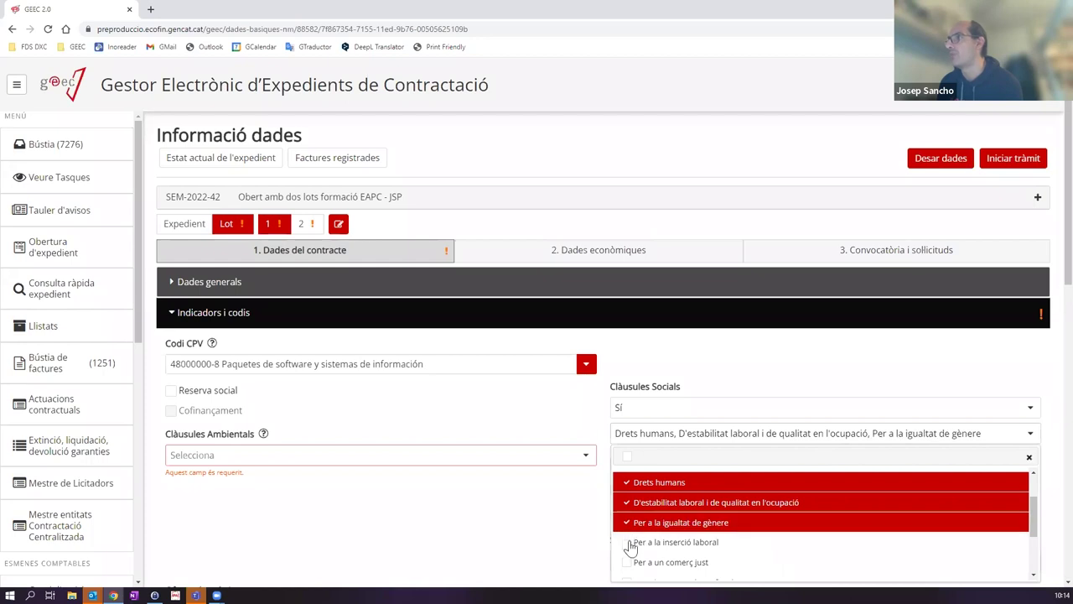
left_click(633, 544)
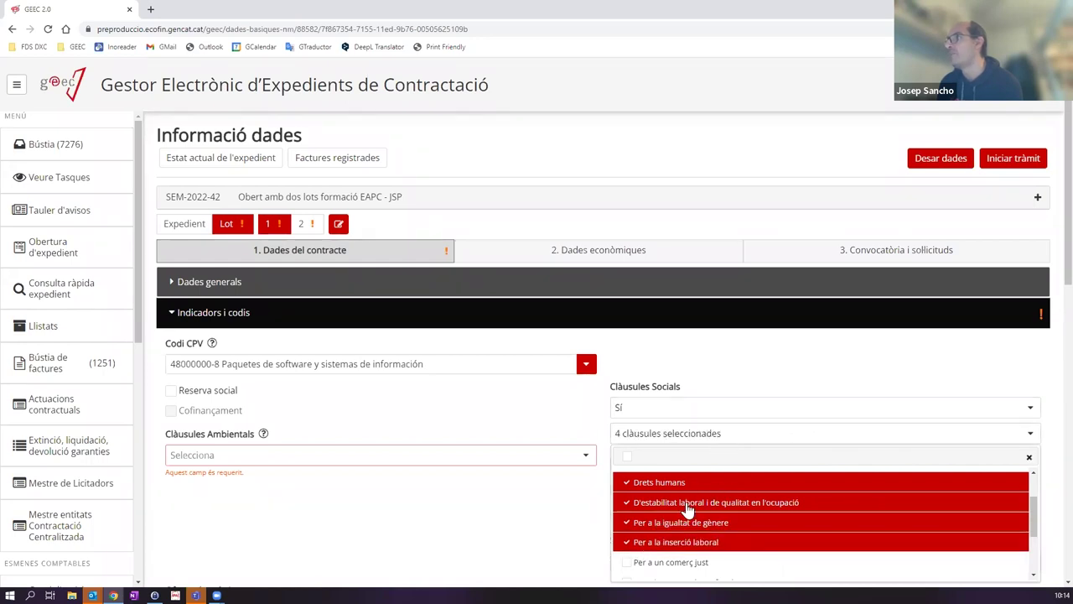
left_click(640, 541)
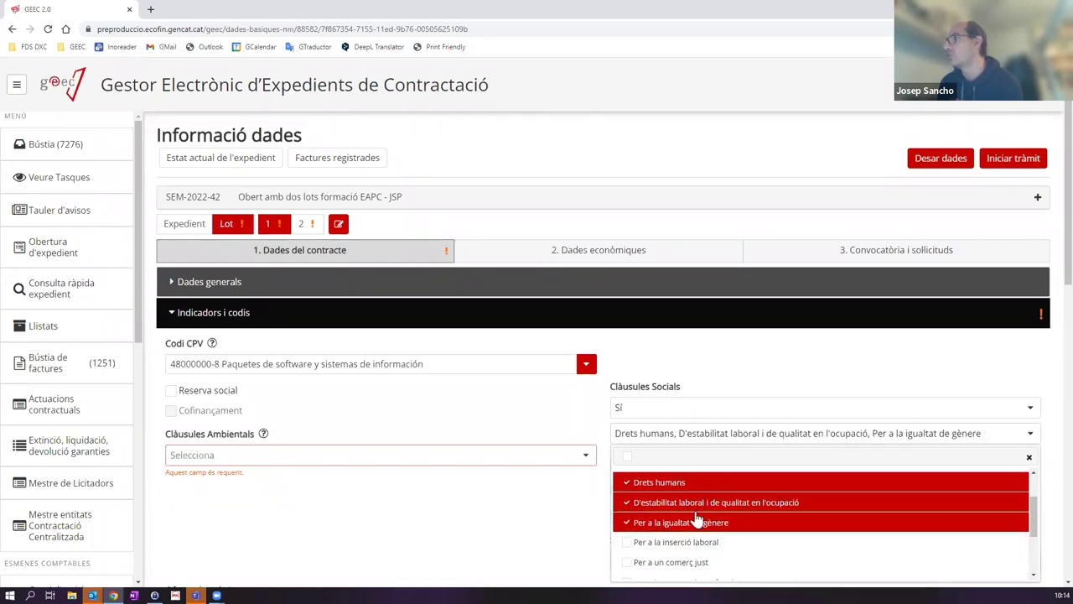
left_click(629, 543)
left_click(629, 562)
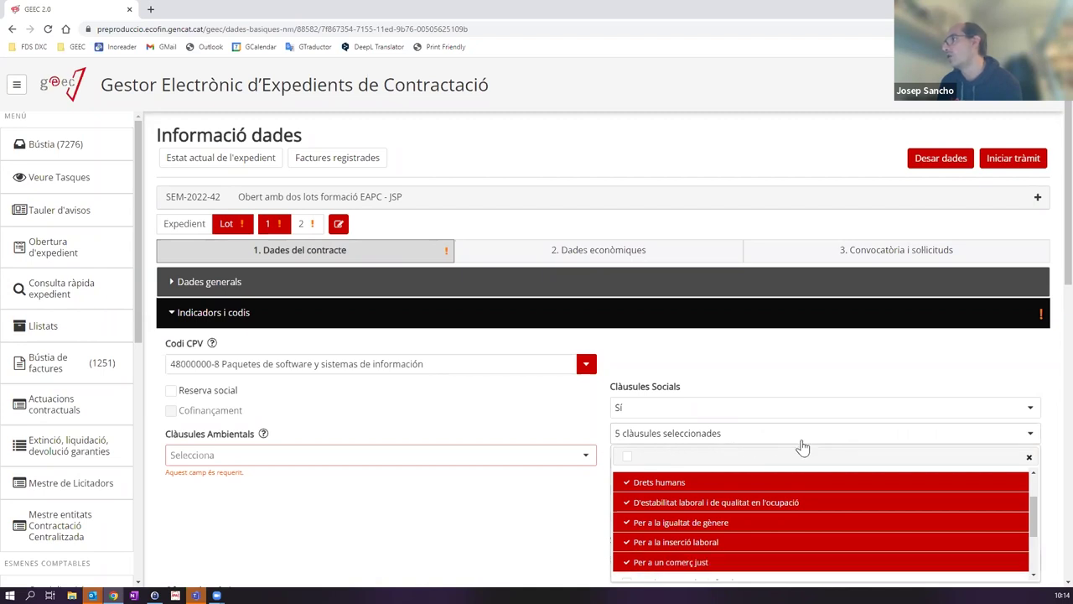
Step: Untick all five social clause types again
scroll(705, 523, "down", 2)
scroll(705, 520, "up", 4)
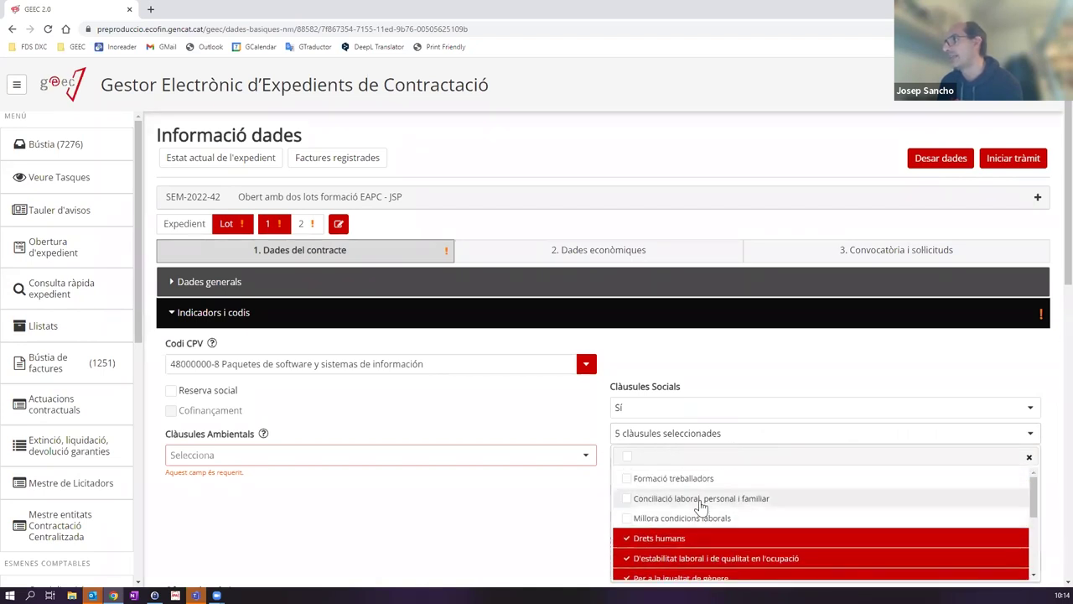
scroll(703, 516, "down", 4)
scroll(702, 508, "up", 3)
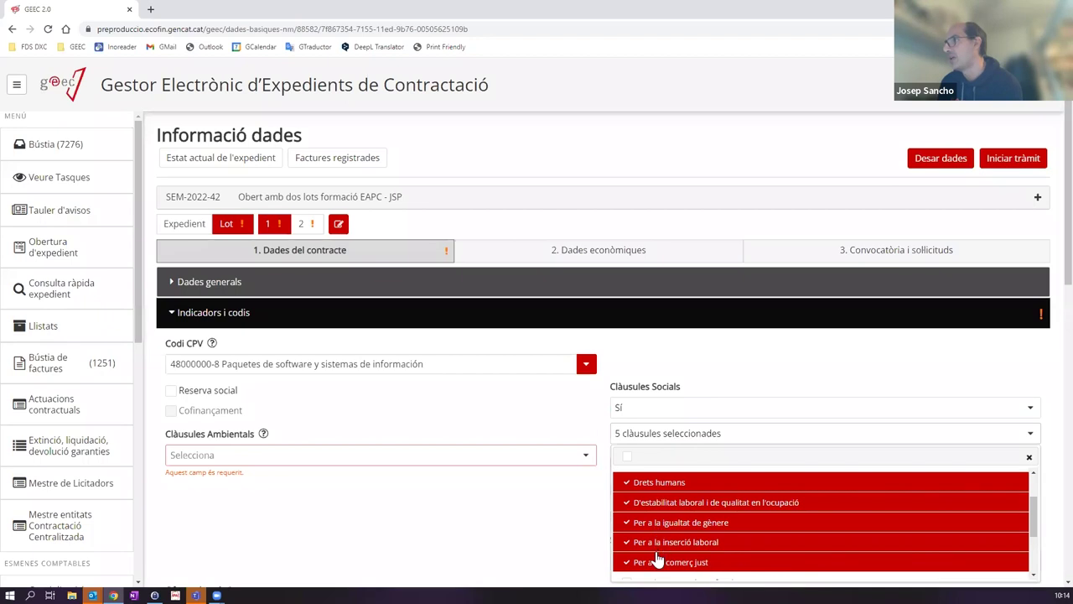
left_click(625, 485)
left_click(625, 503)
left_click(626, 522)
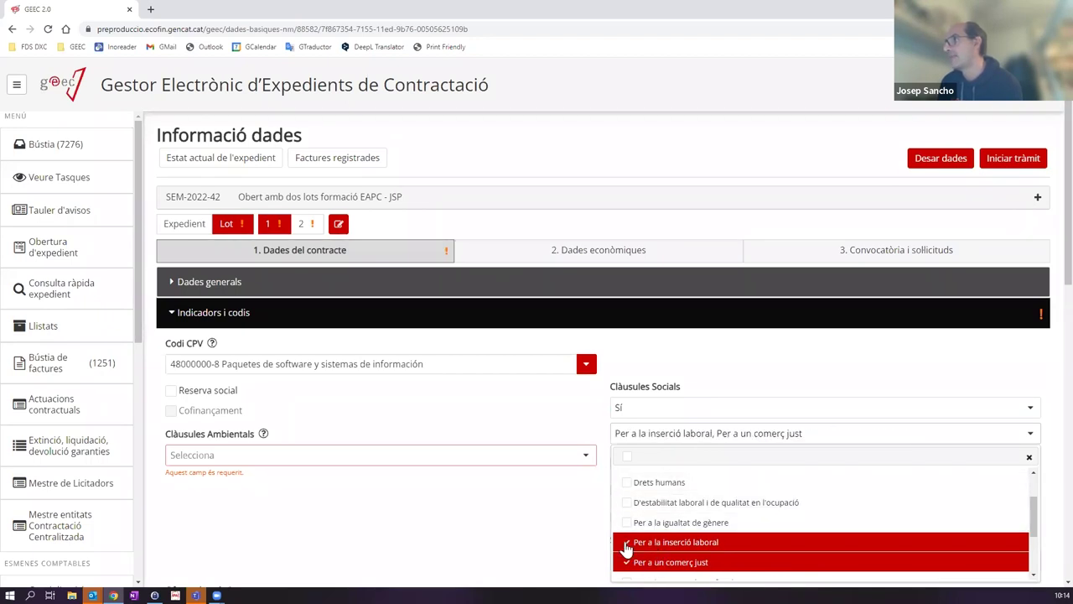
left_click(626, 542)
left_click(626, 562)
Step: Set Clàusules Socials back to No and Clàusules Ambientals to No
left_click(643, 408)
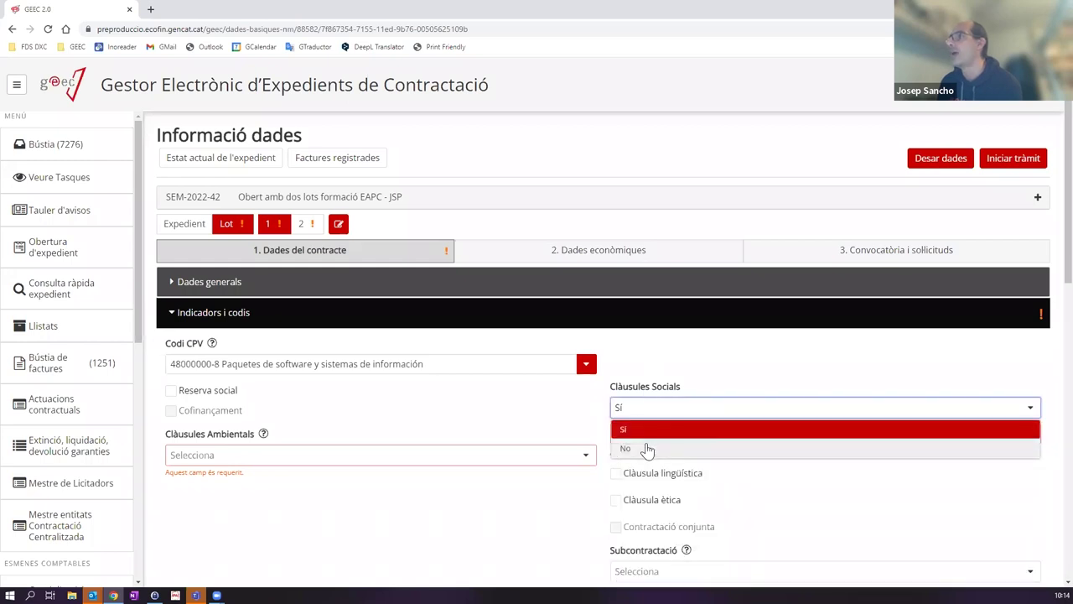
left_click(646, 447)
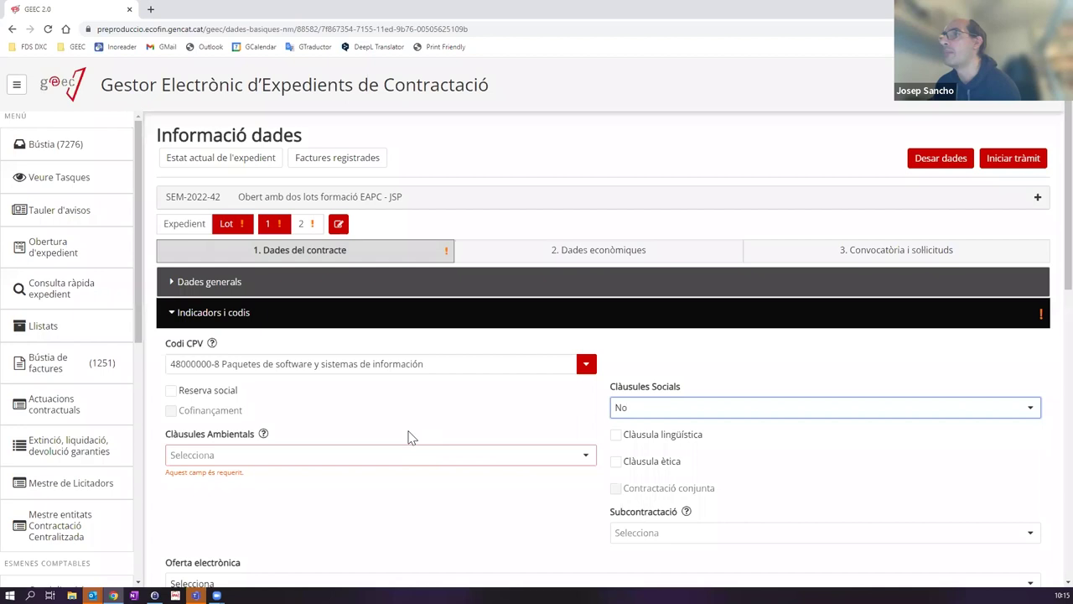
left_click(211, 453)
left_click(203, 495)
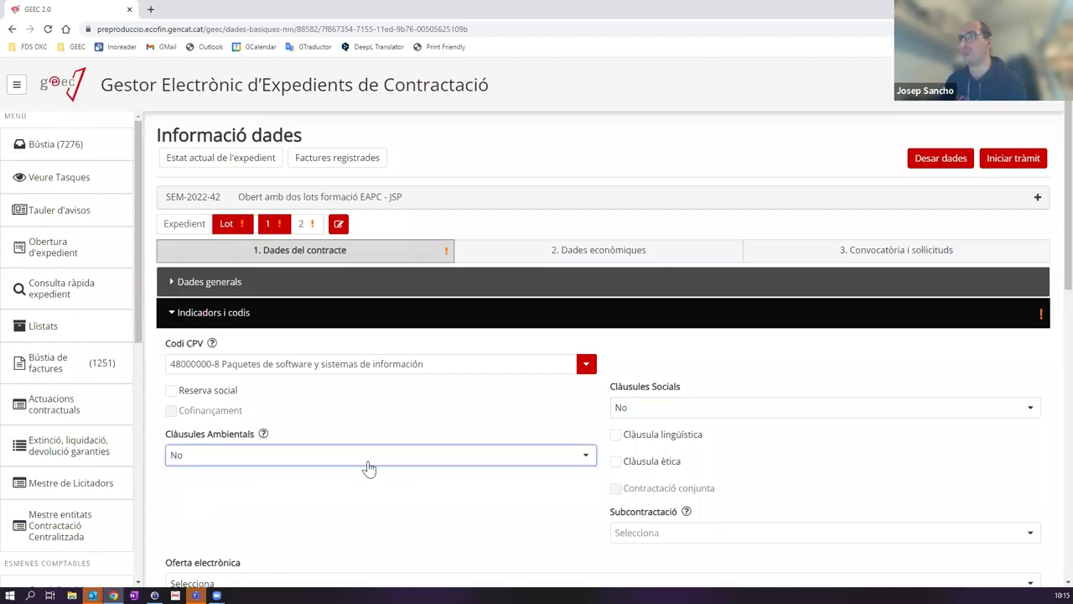
Step: Leave Clàusula lingüística unchecked and set Subcontractació to No
left_click(616, 438)
left_click(618, 442)
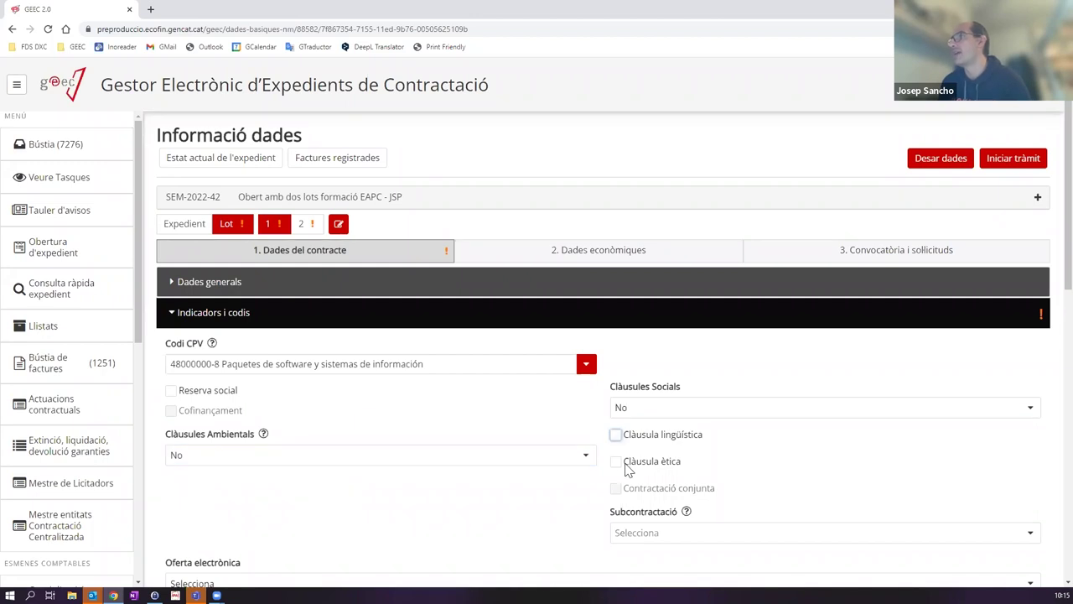
scroll(654, 473, "down", 1)
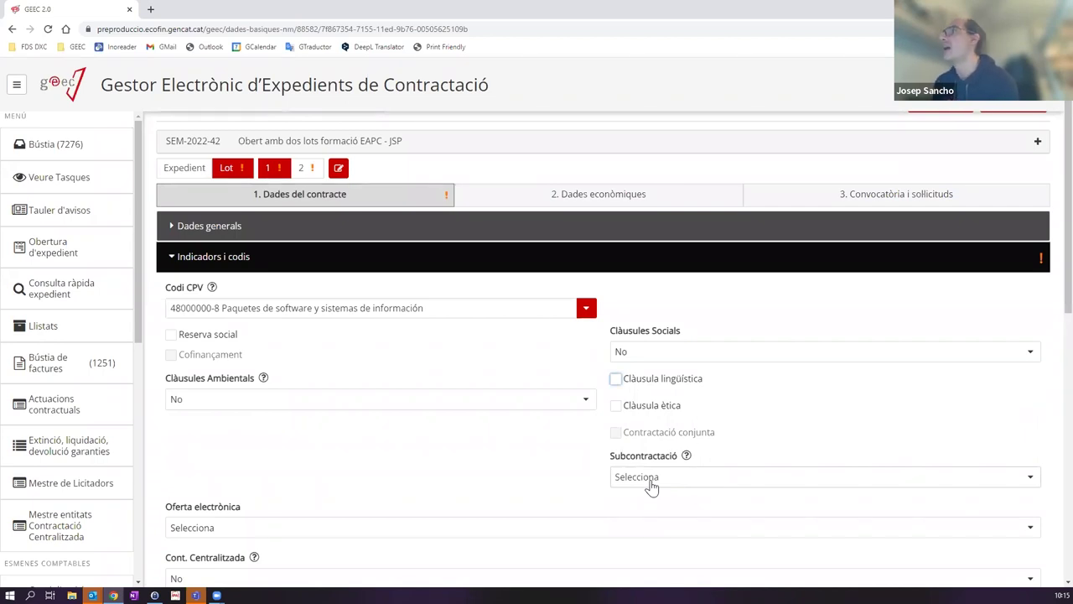
left_click(639, 483)
left_click(629, 517)
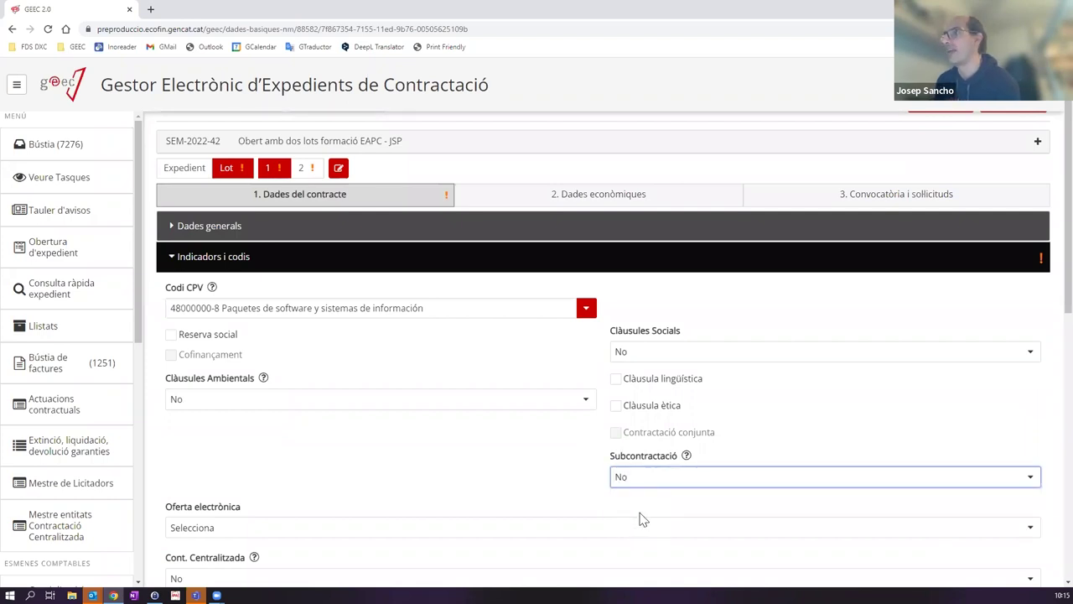
left_click(235, 470)
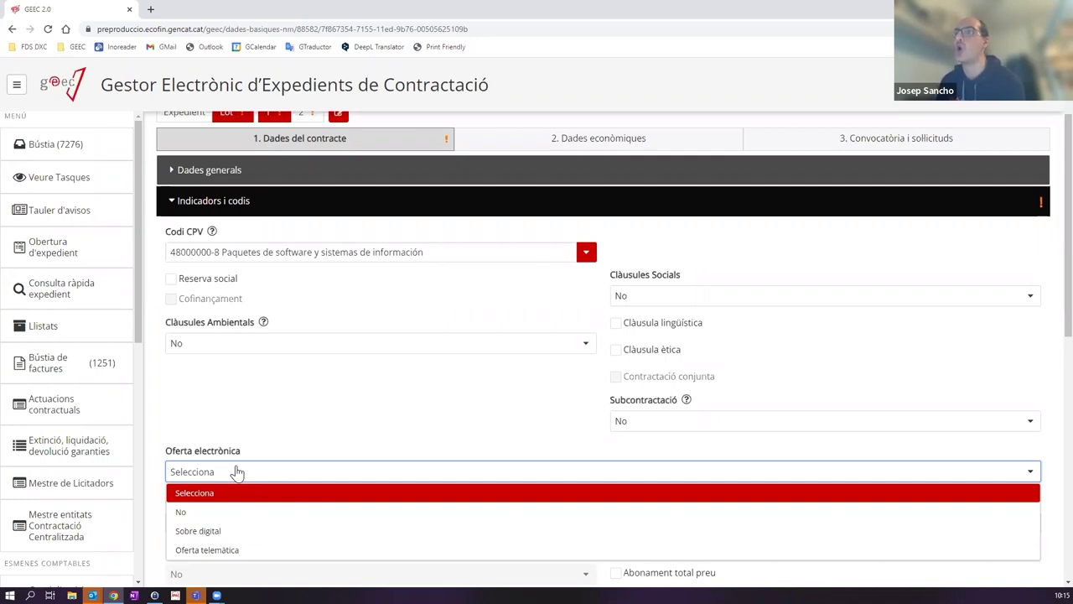
Step: Set Oferta electrònica to Sobre digital and review the remaining lot fields below
left_click(181, 513)
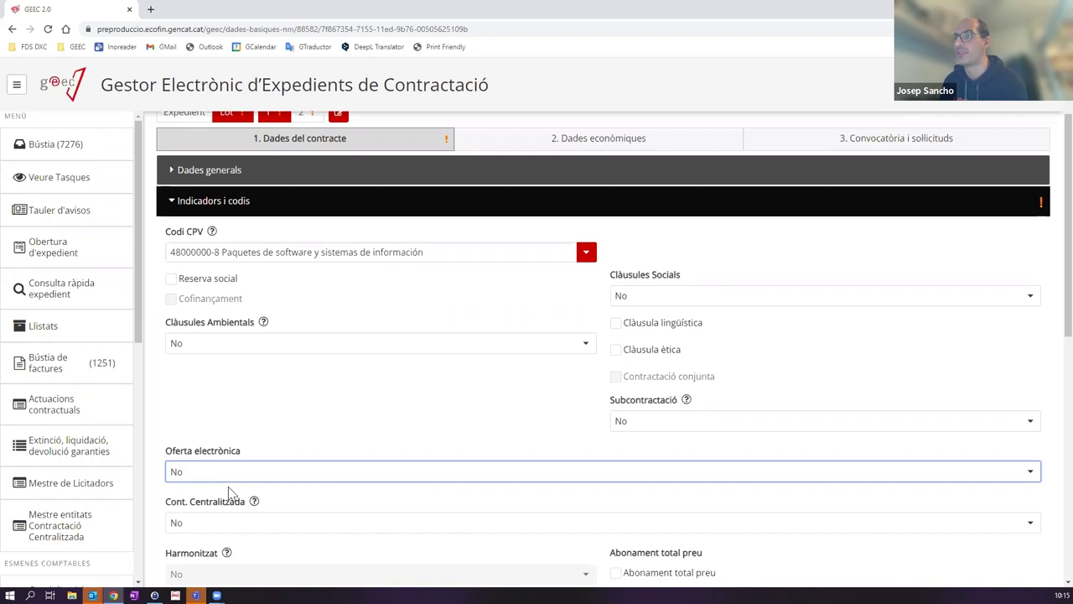
left_click(199, 476)
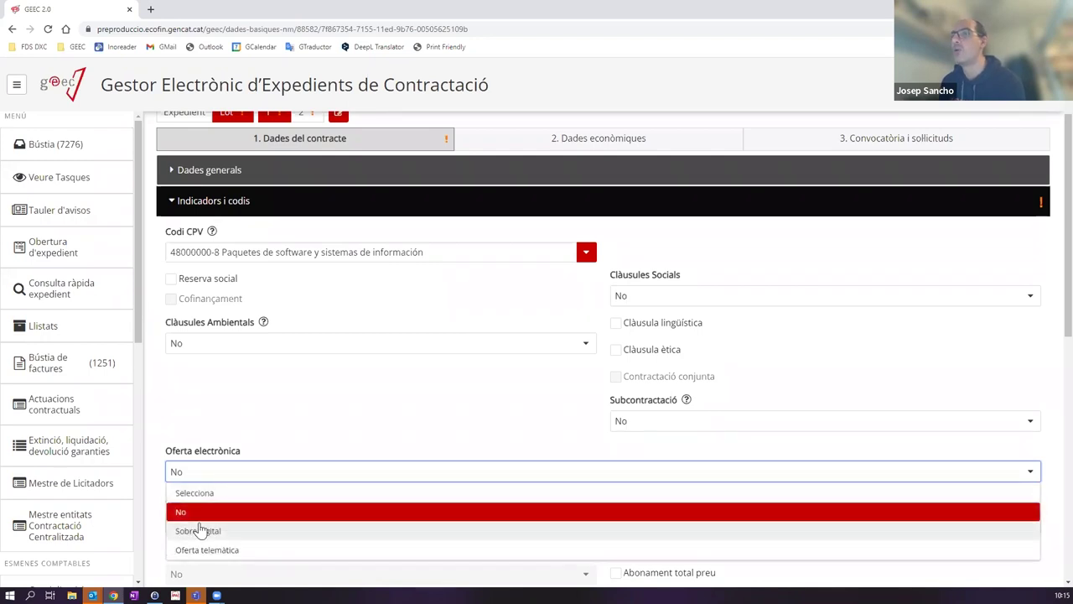
left_click(200, 530)
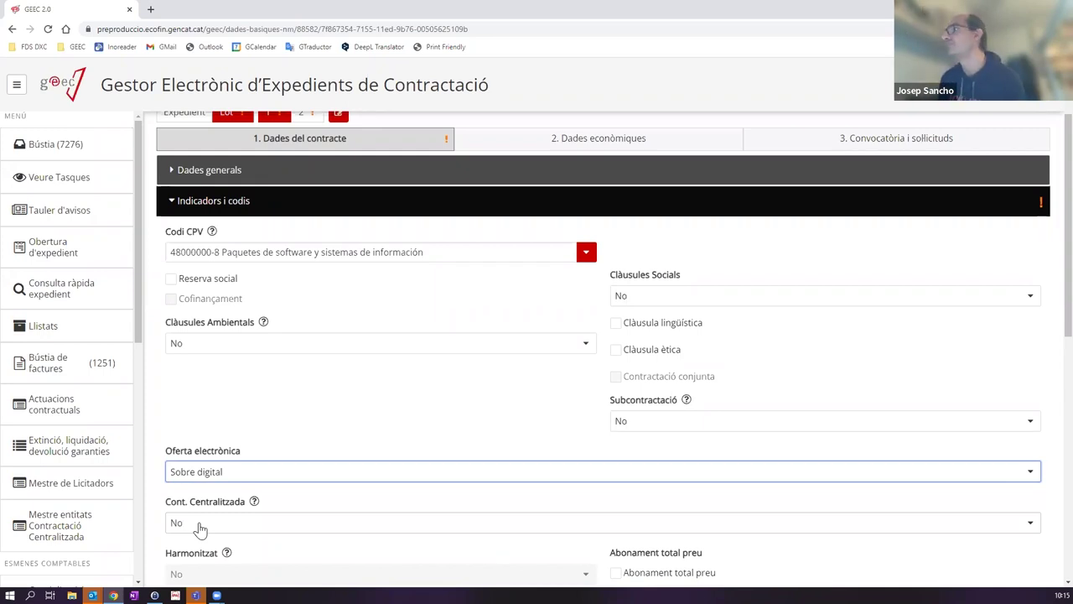
scroll(277, 438, "down", 2)
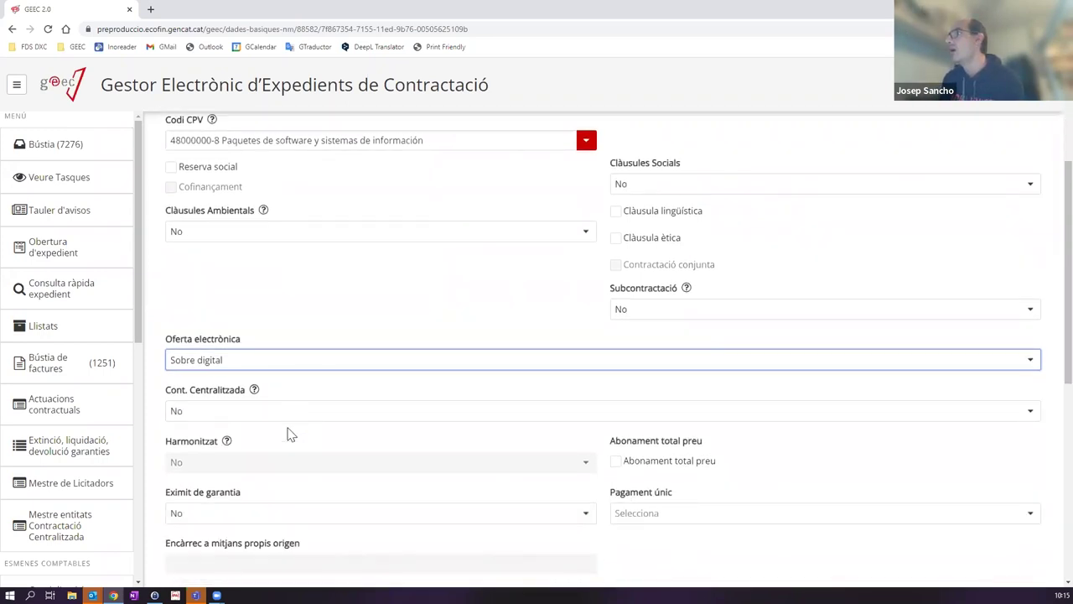
scroll(287, 434, "down", 1)
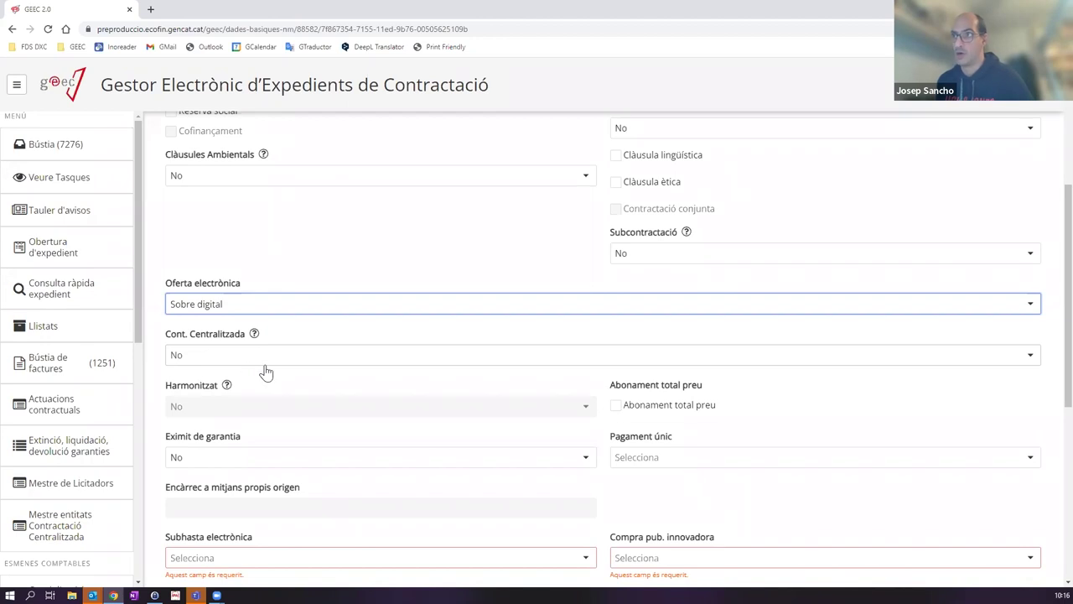
scroll(654, 386, "down", 1)
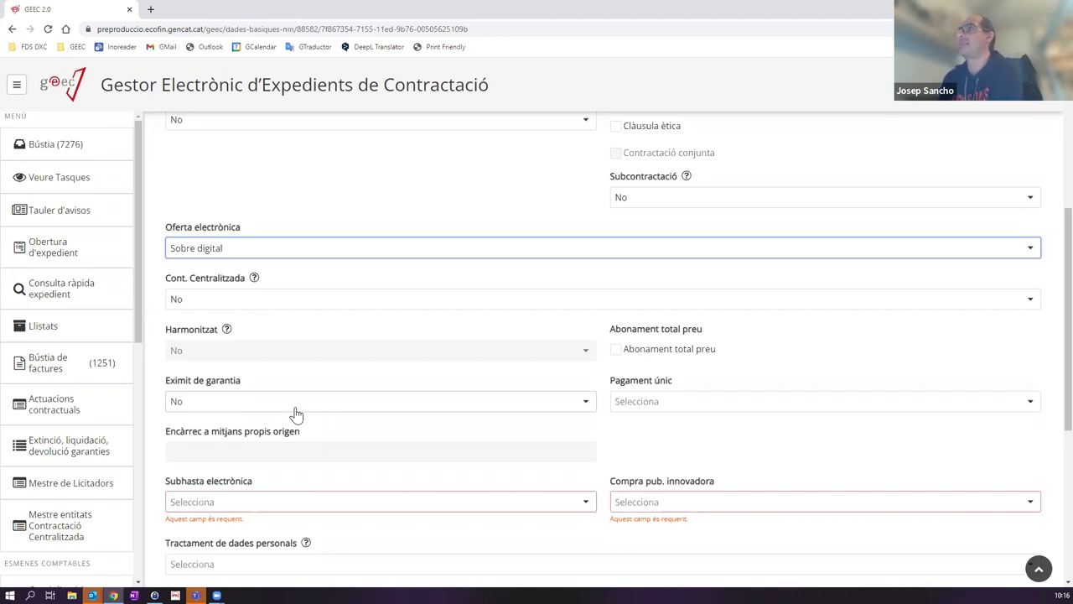
scroll(211, 228, "down", 3)
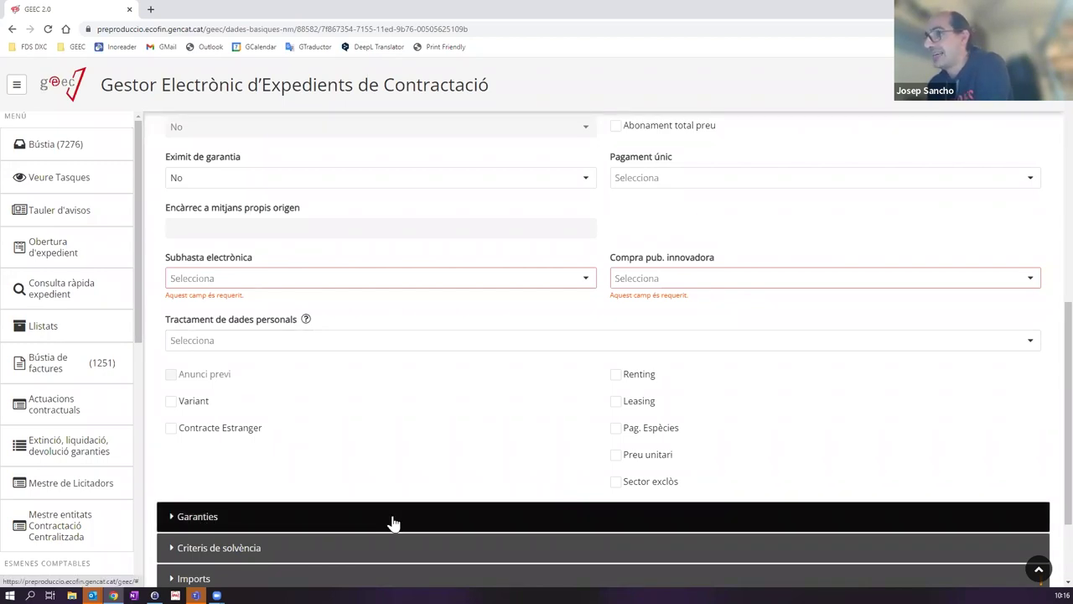
Step: Set Eximit de garantia to No after briefly choosing the exempt option
left_click(240, 186)
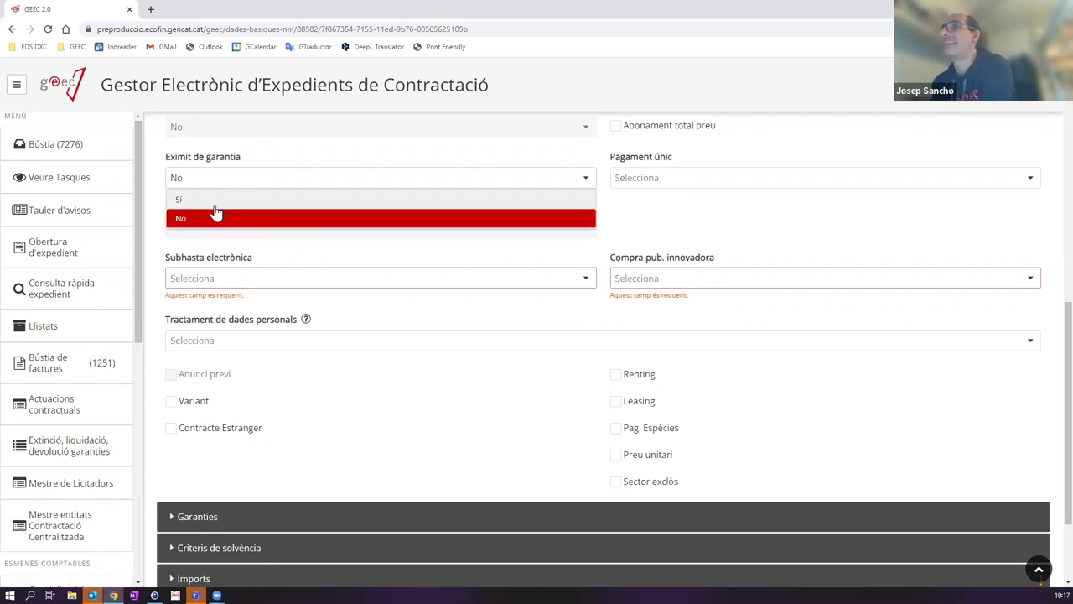
left_click(215, 203)
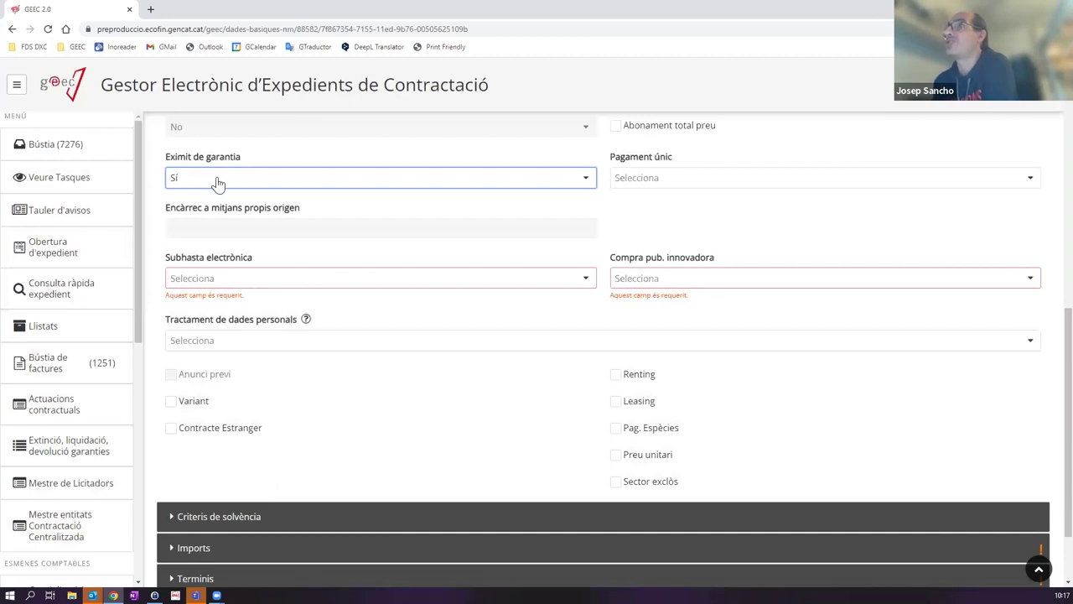
scroll(195, 288, "up", 2)
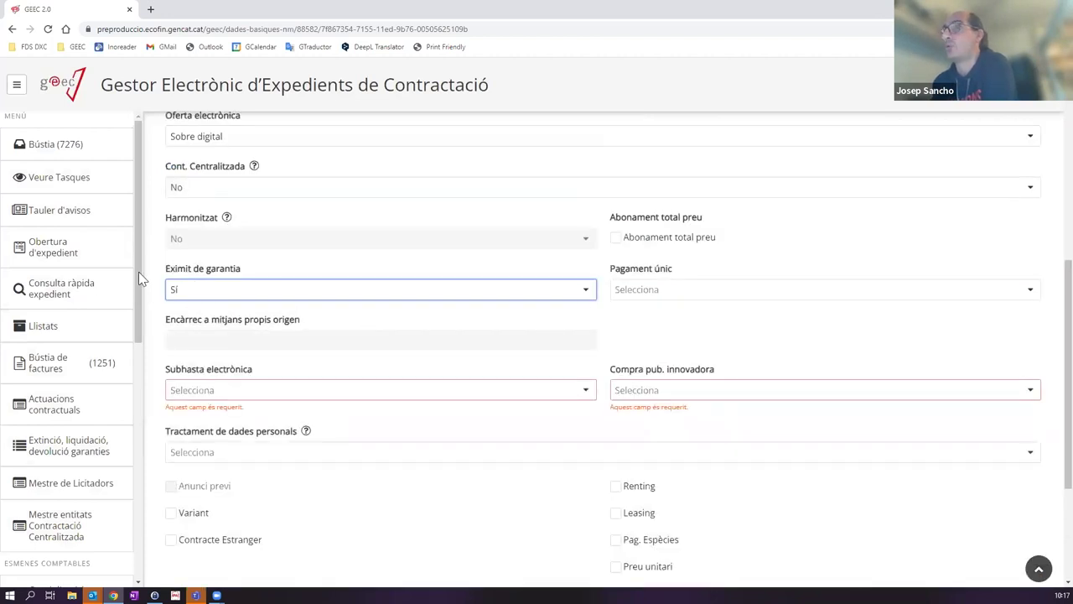
left_click(218, 294)
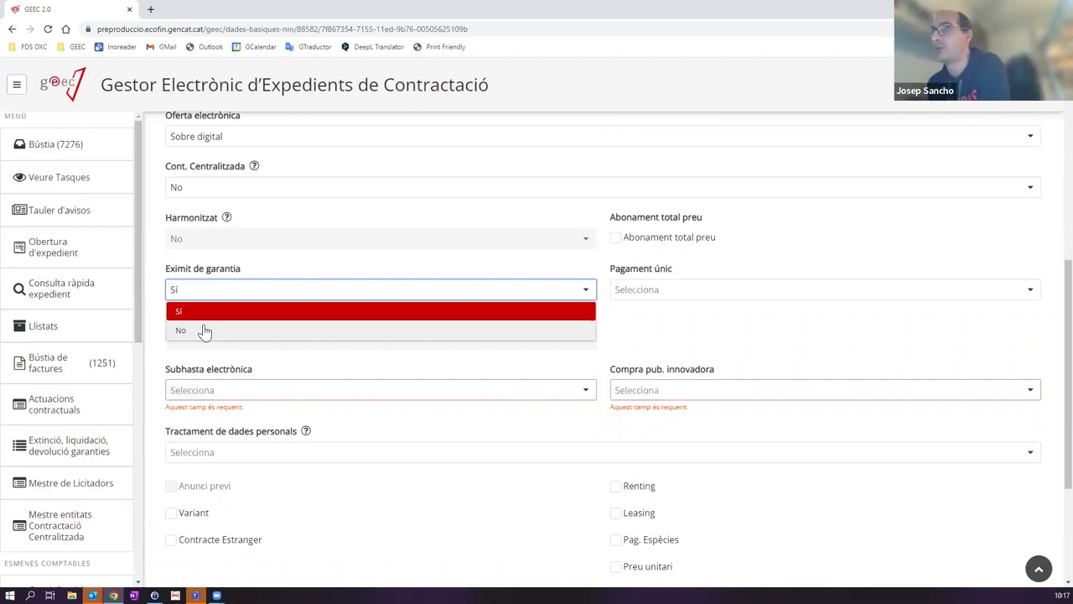
left_click(204, 332)
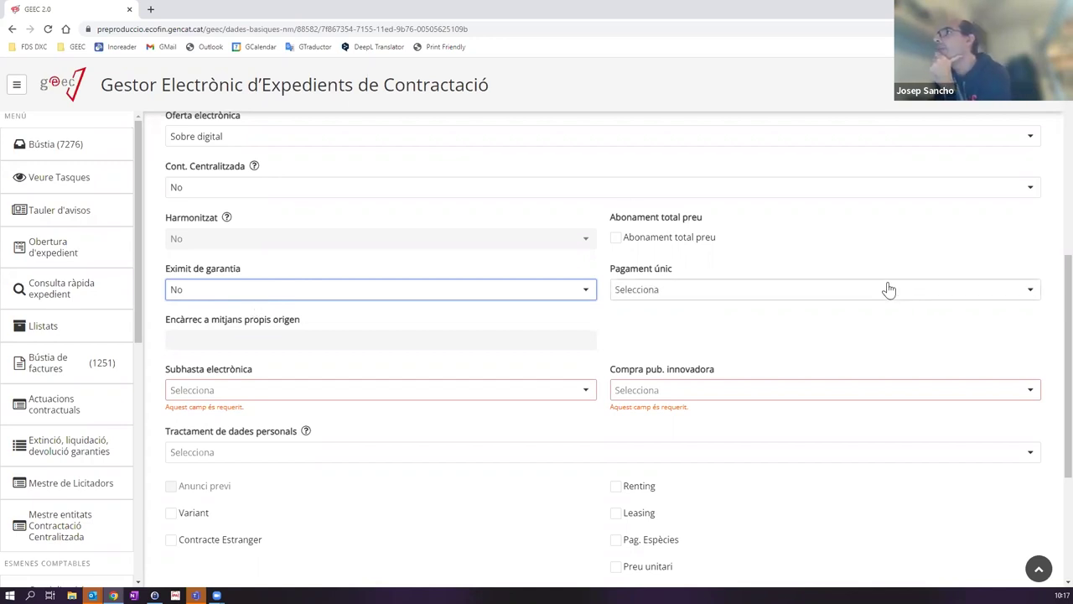
left_click(708, 297)
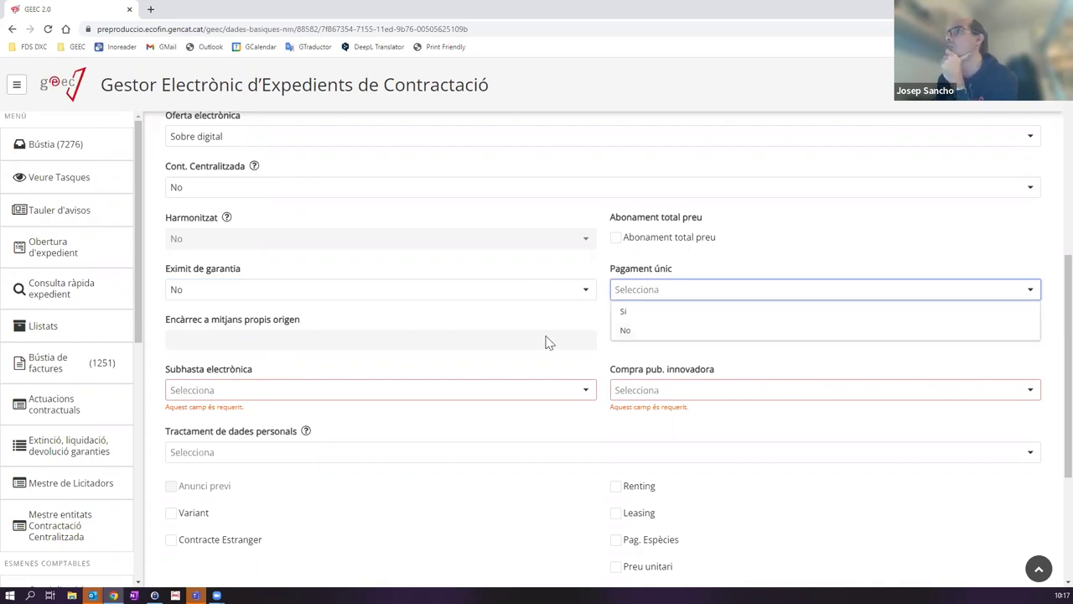
Step: Choose No in the Pagament únic, Subhasta electrònica and Compra pub. innovadora dropdowns
left_click(625, 332)
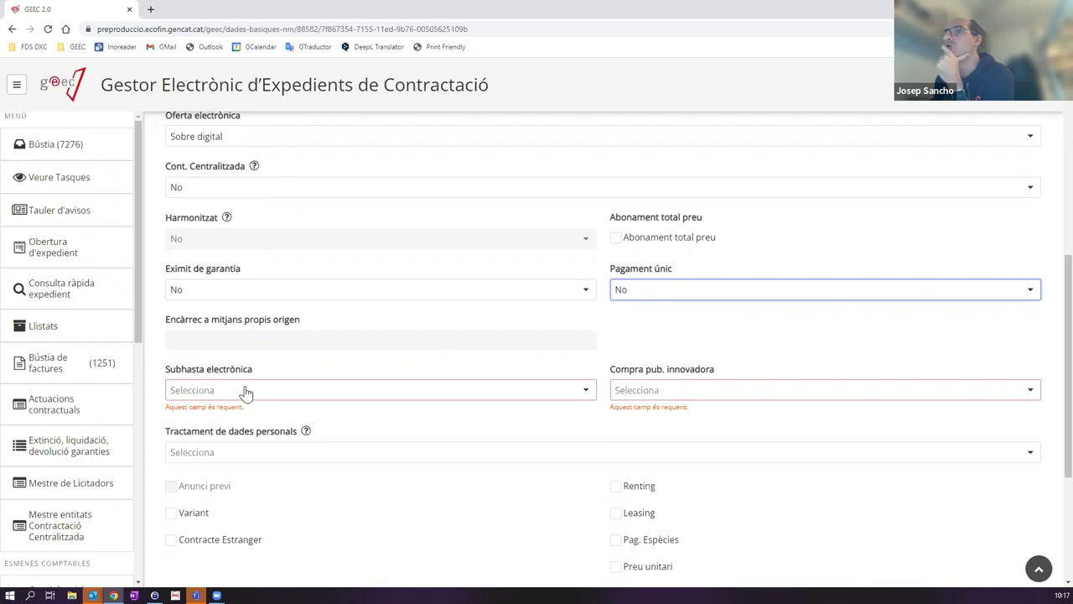
left_click(210, 394)
left_click(202, 429)
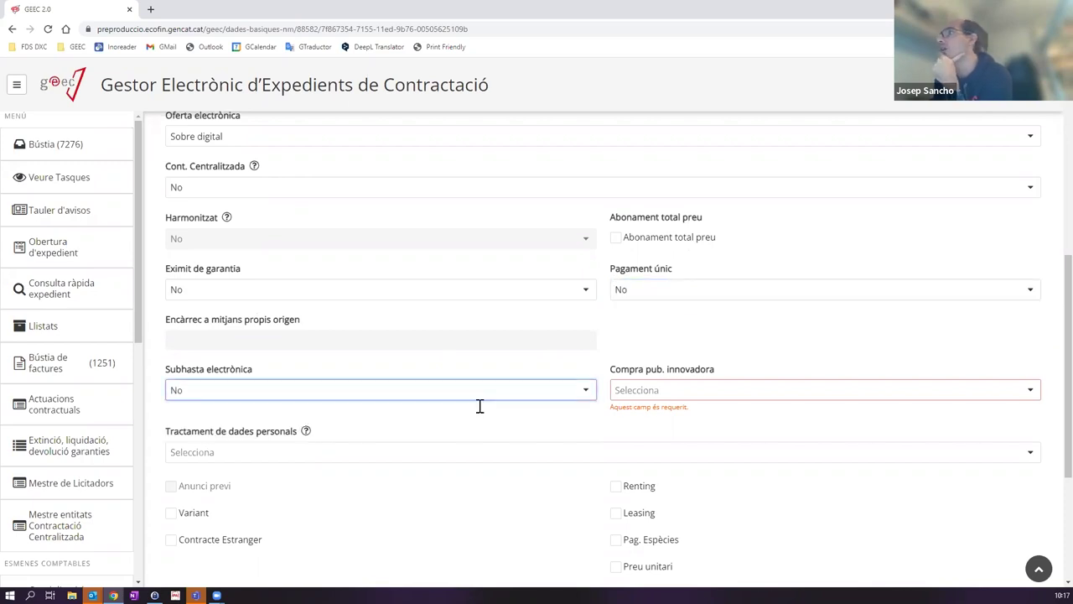
left_click(652, 392)
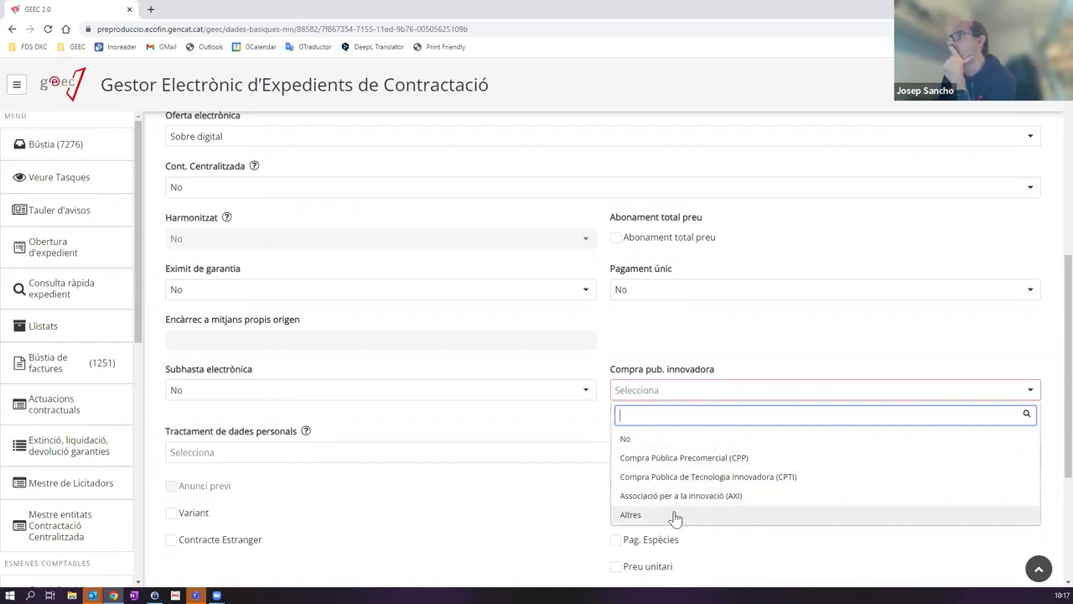
left_click(635, 442)
scroll(352, 385, "down", 1)
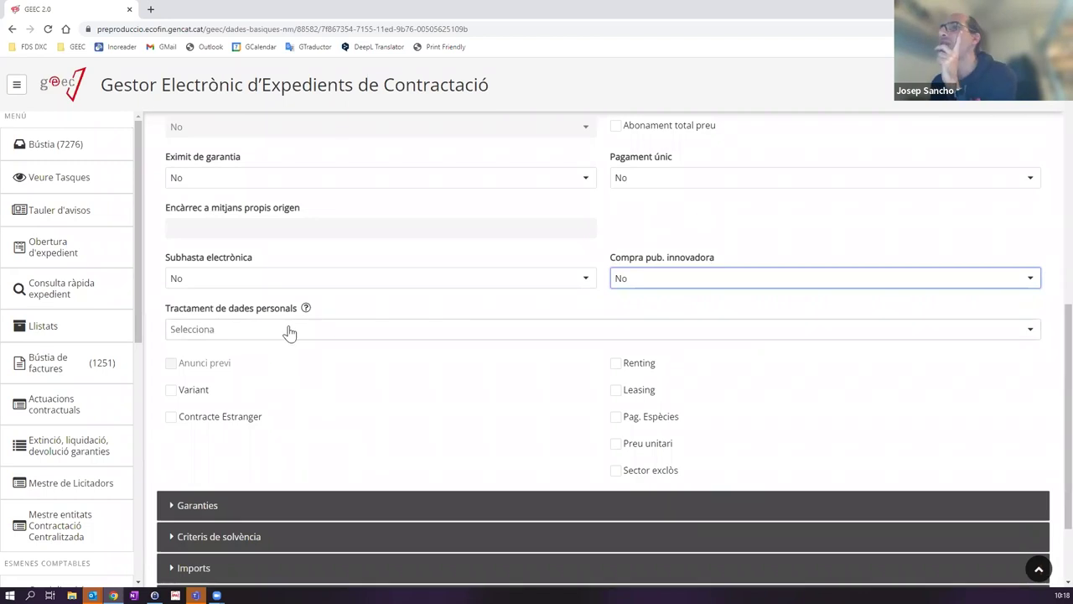
mouse_move(304, 312)
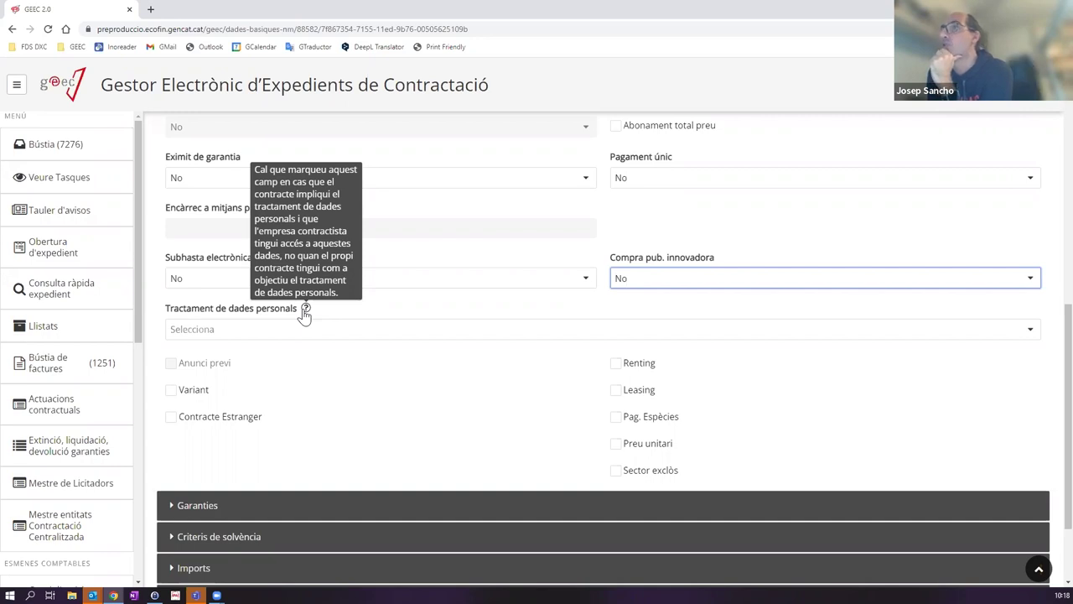
left_click(289, 329)
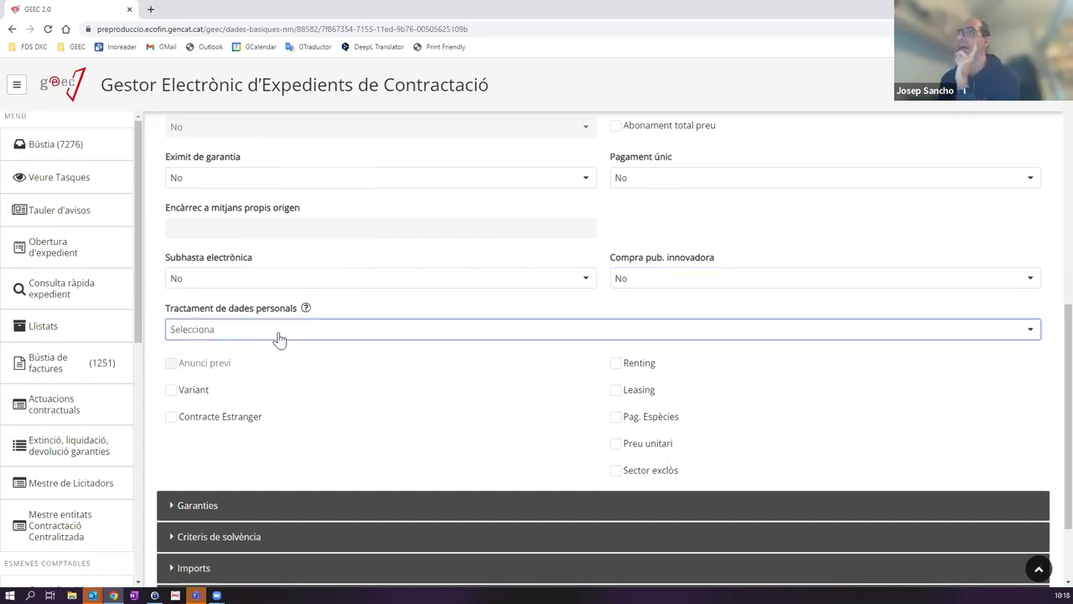
Step: Set Tractament de dades personals to No, collapse Indicadors i codis and save with Desar dades
left_click(232, 374)
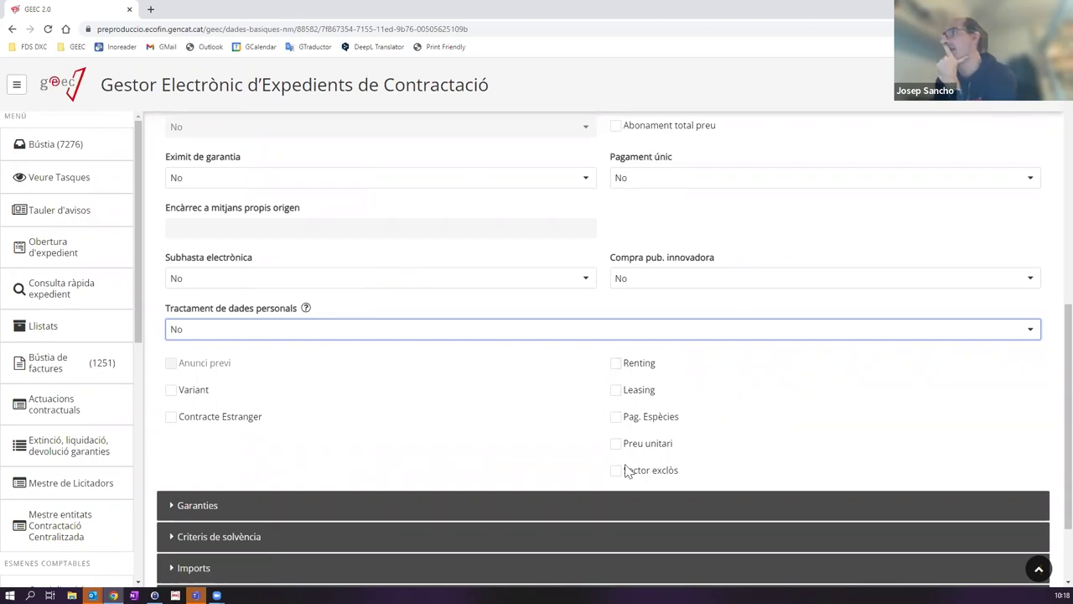
scroll(664, 366, "down", 1)
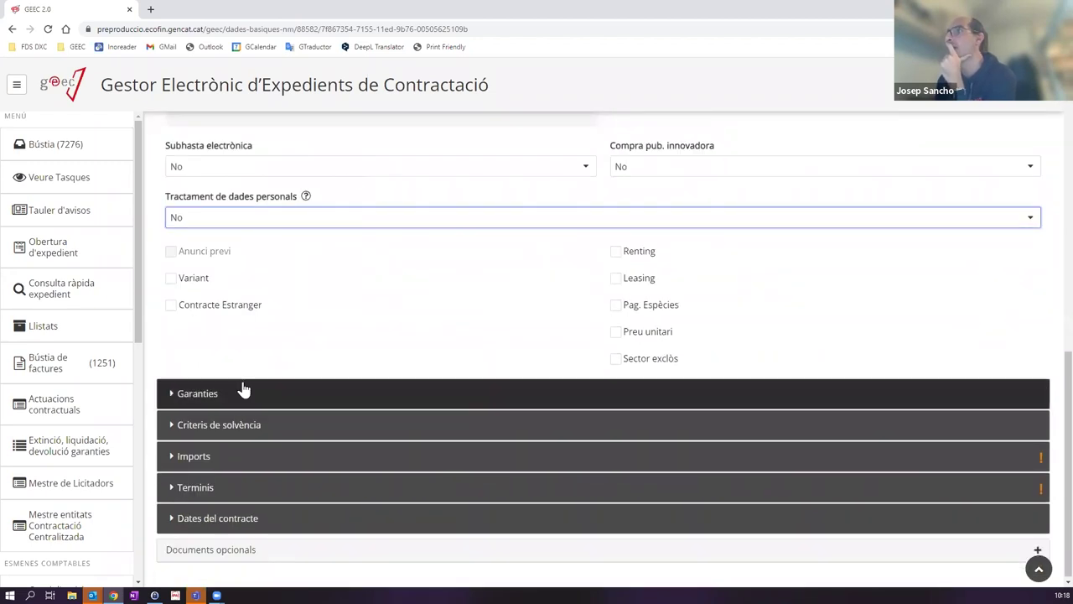
scroll(443, 343, "up", 9)
left_click(652, 318)
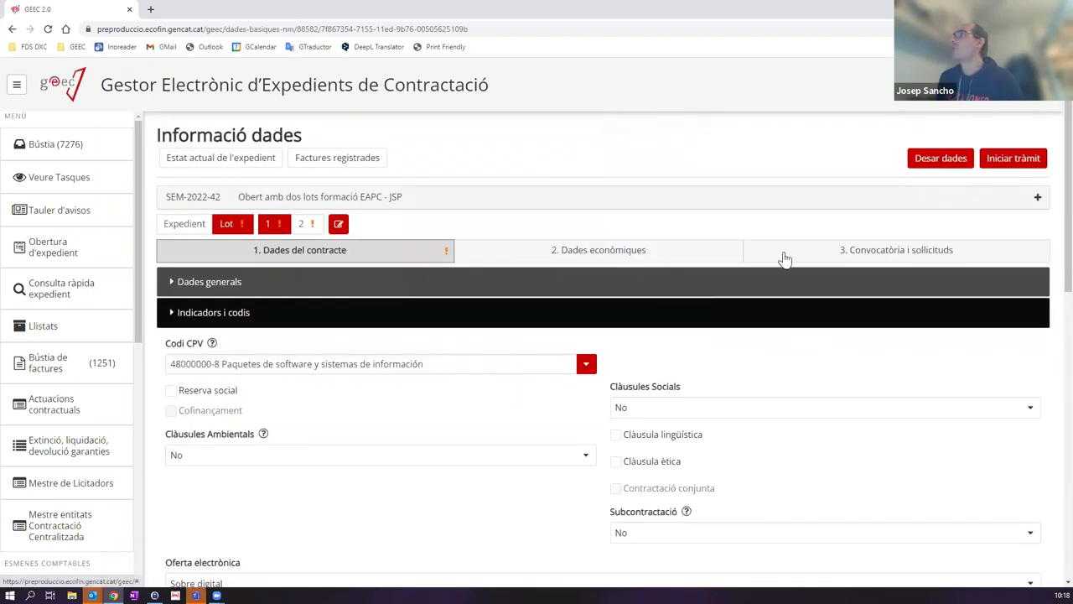
left_click(933, 159)
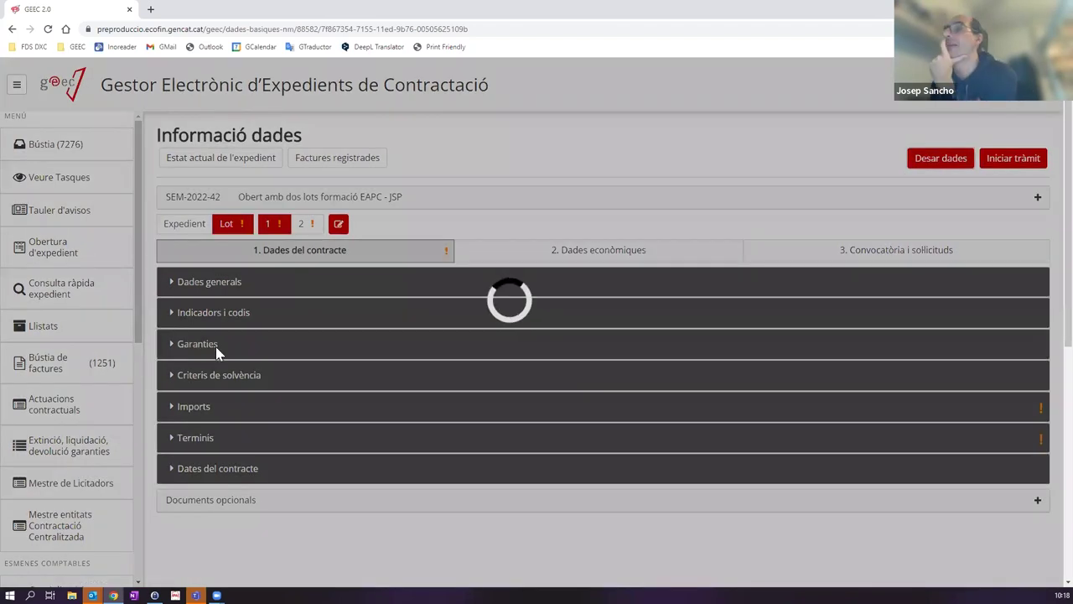
Step: Expand Garanties and open the Nova garantia form from its + button
left_click(215, 344)
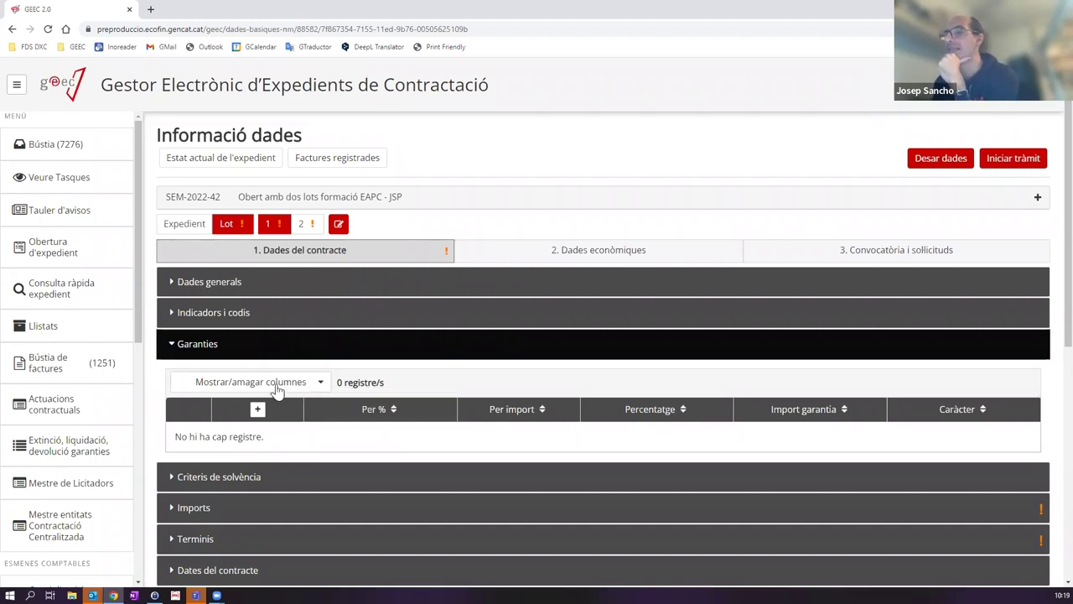
left_click(258, 411)
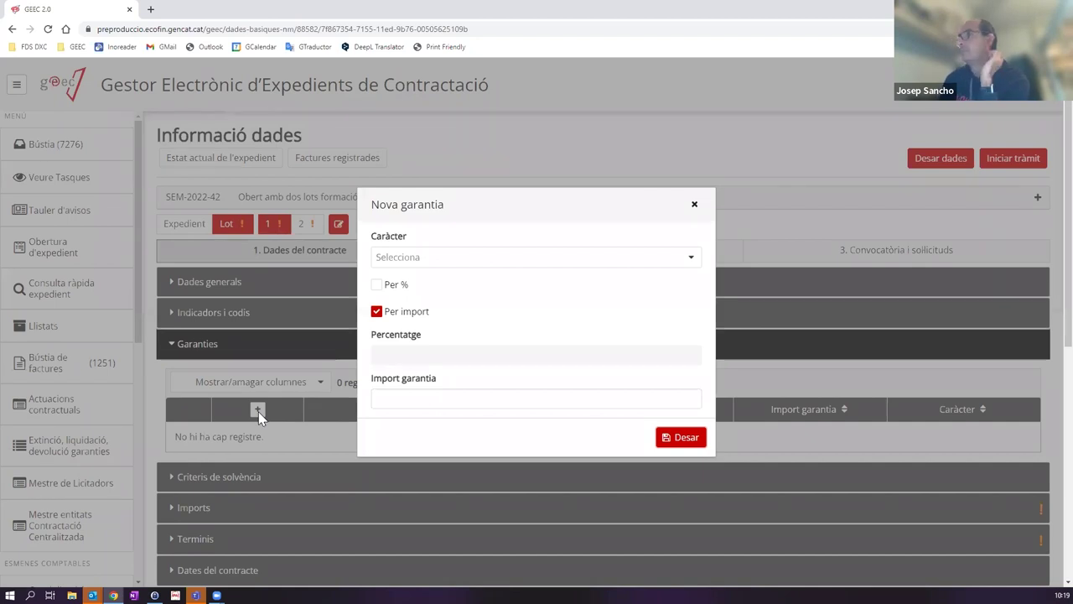
Step: Set the guarantee Caràcter to Definitiva, after briefly trying Provisional
left_click(412, 258)
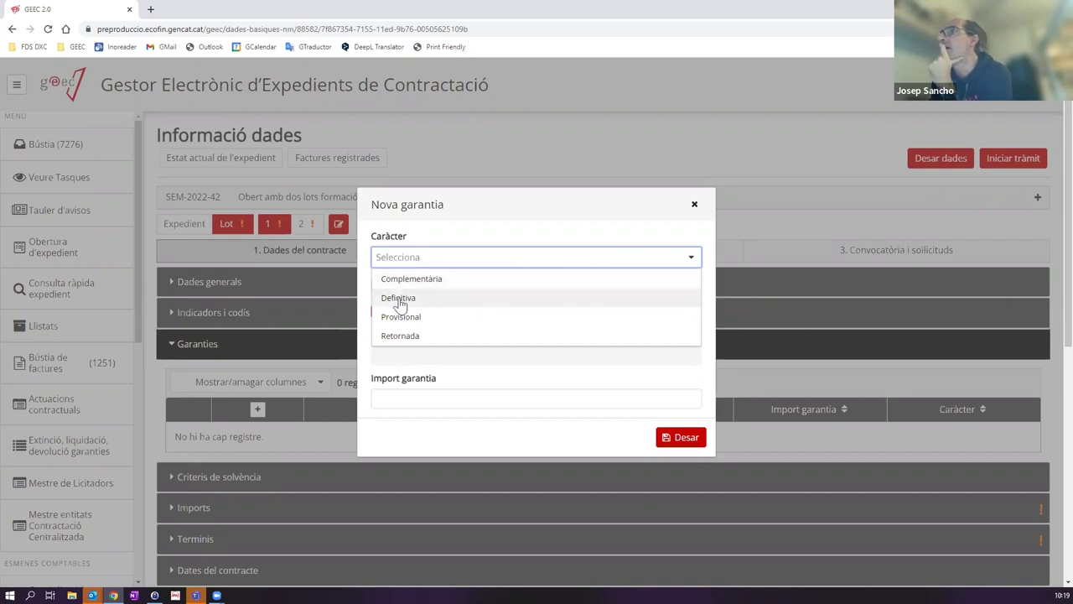
left_click(397, 297)
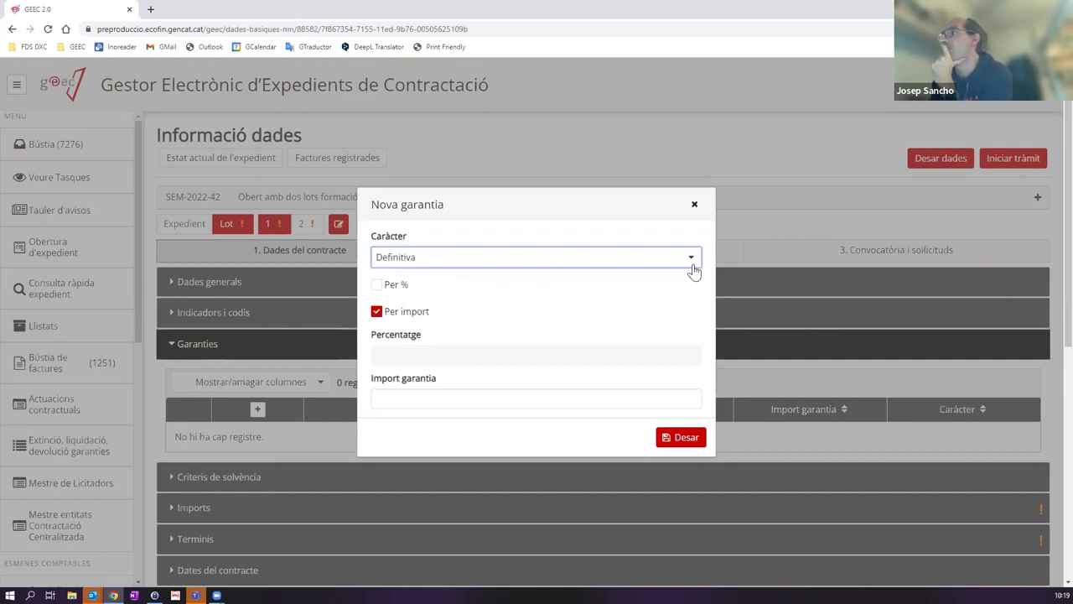
left_click(621, 260)
left_click(438, 316)
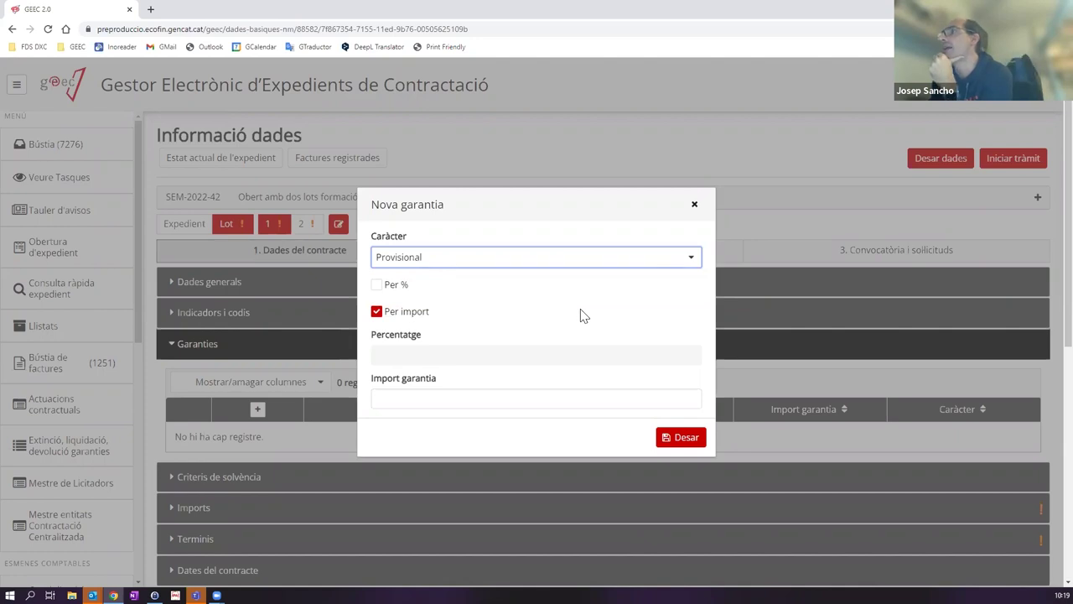
left_click(510, 258)
left_click(406, 299)
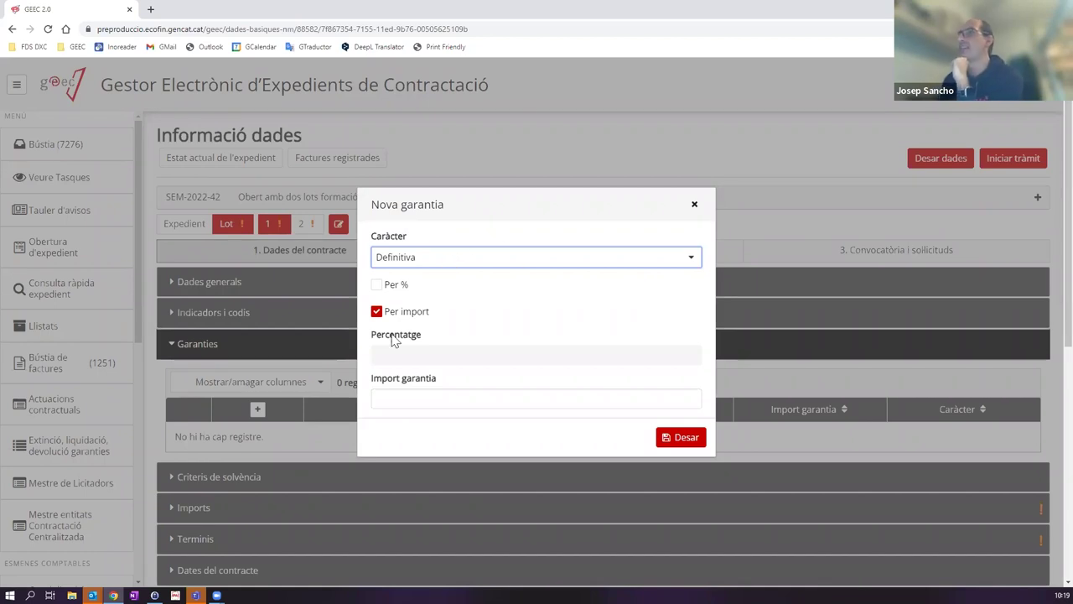
Step: Clear the typed amount, switch to Per % with 5 as Percentatge, and save the guarantee
left_click(428, 396)
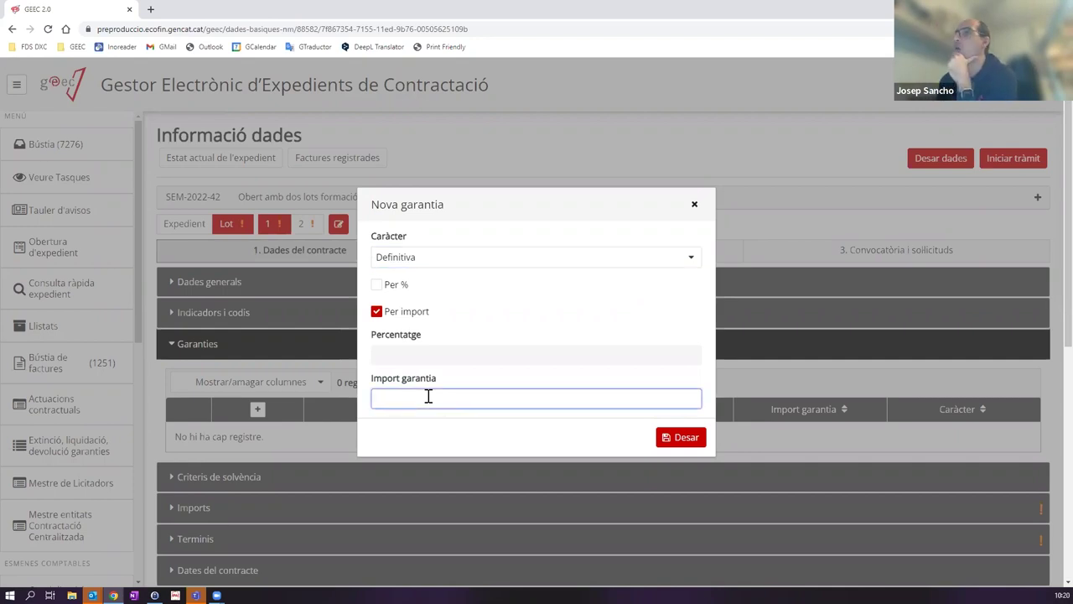
type("100000")
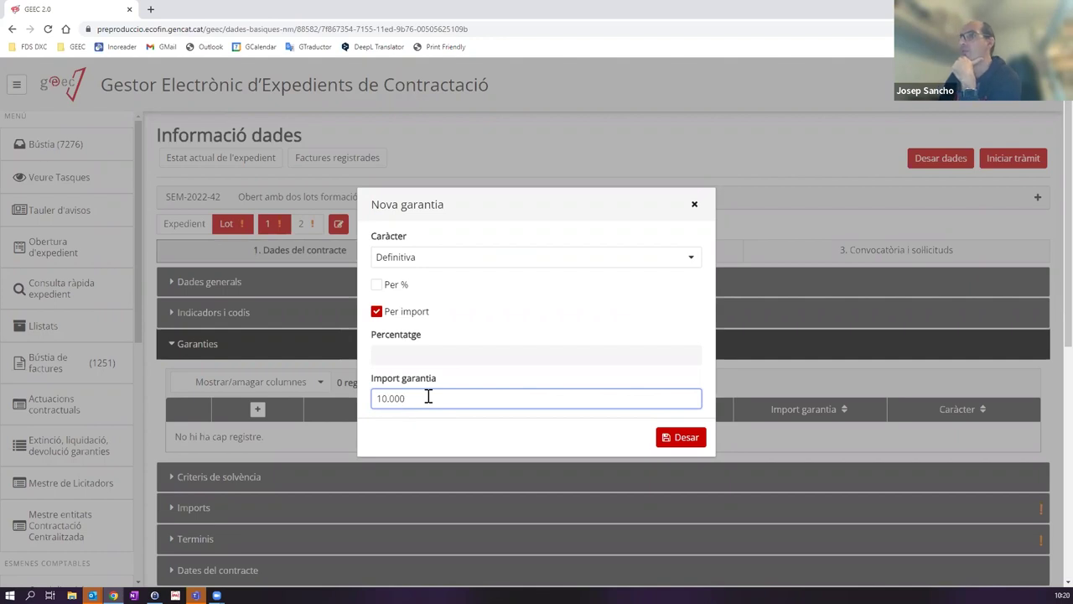
key("BackSpace")
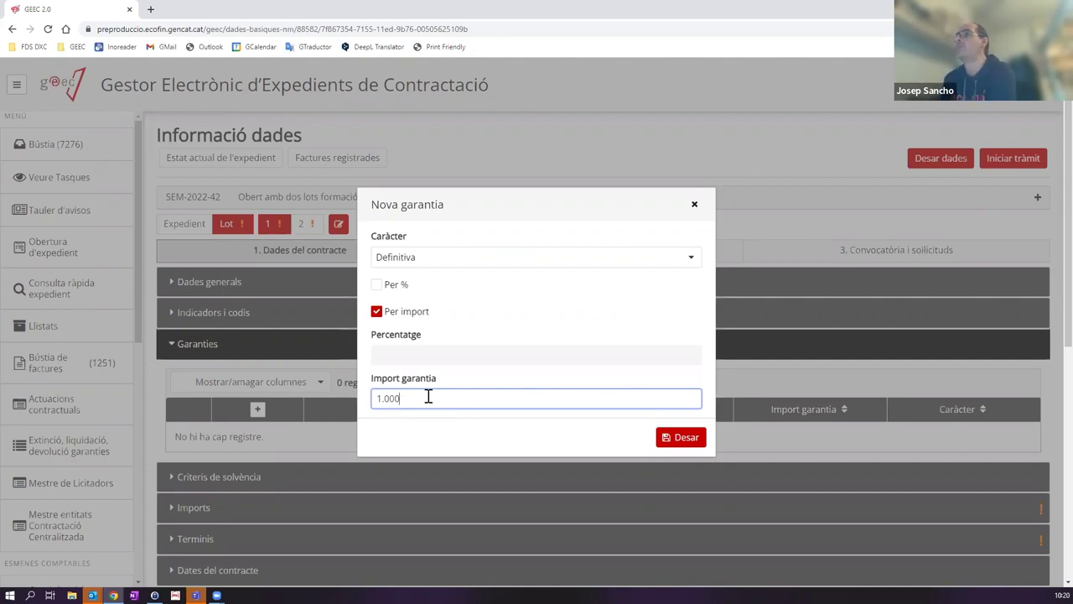
key("BackSpace")
key("BackSpace")
key("BackSpace")
key("BackSpace")
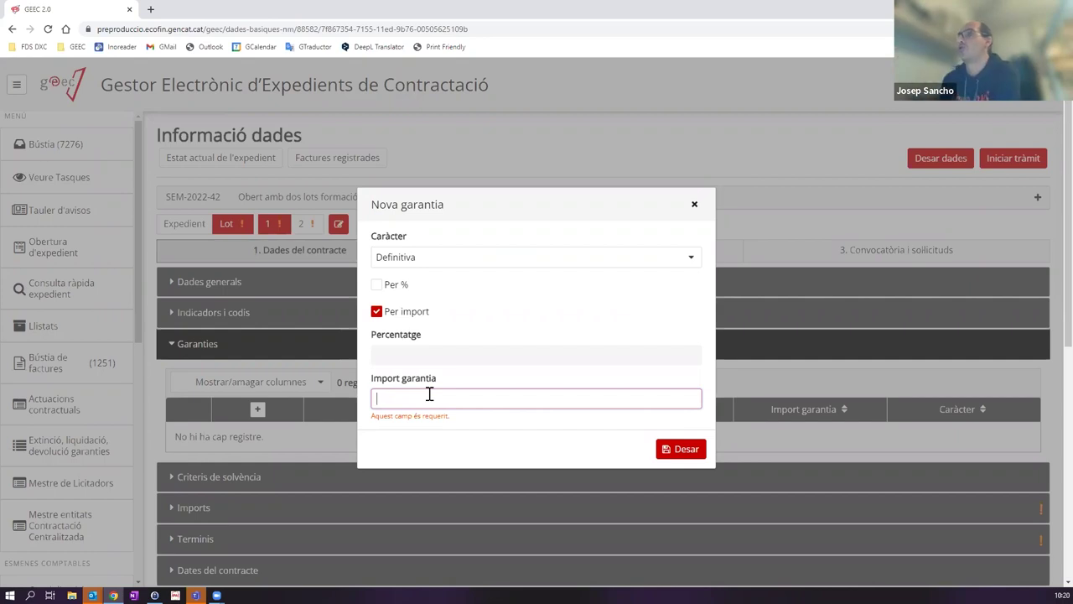
left_click(377, 285)
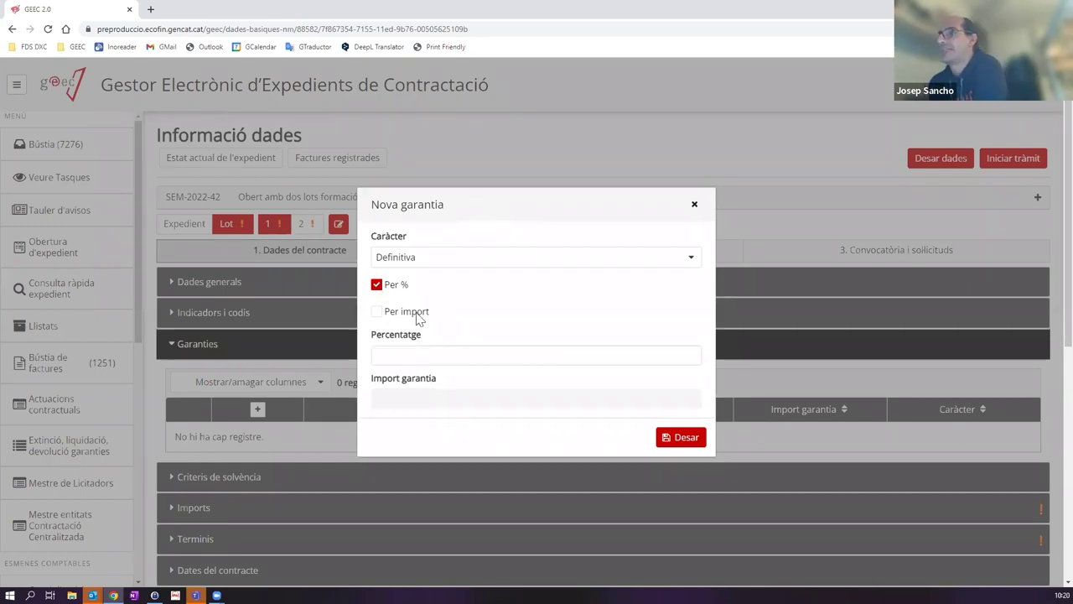
left_click(426, 354)
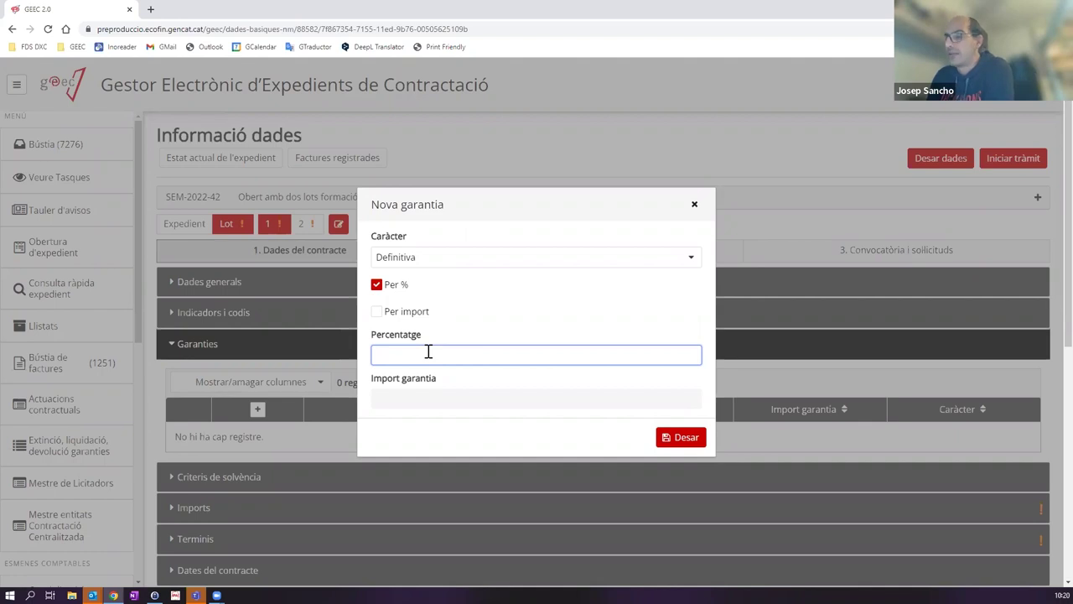
type("5")
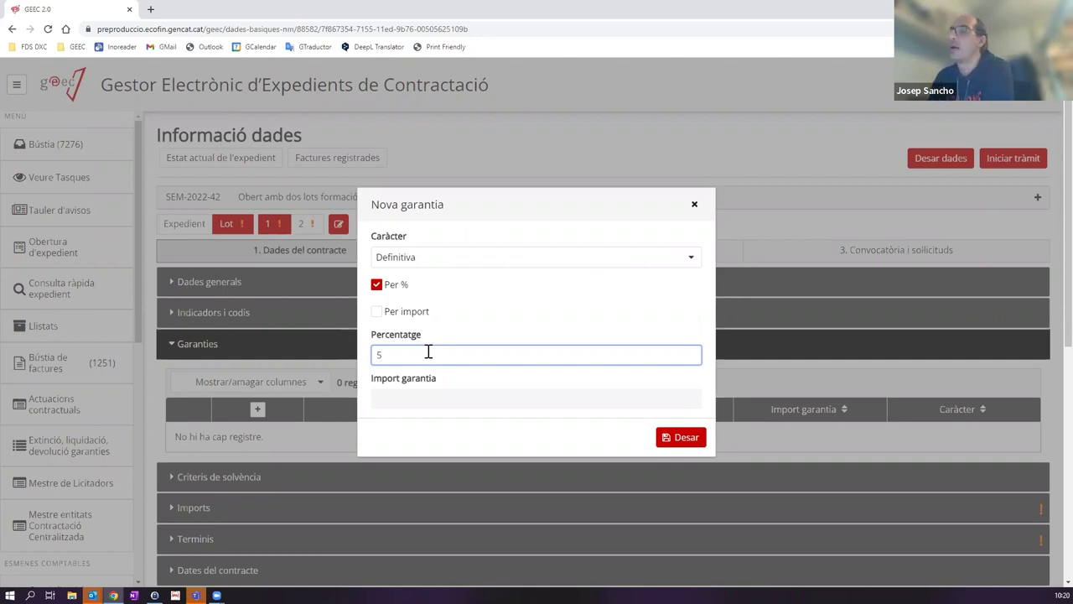
left_click(518, 320)
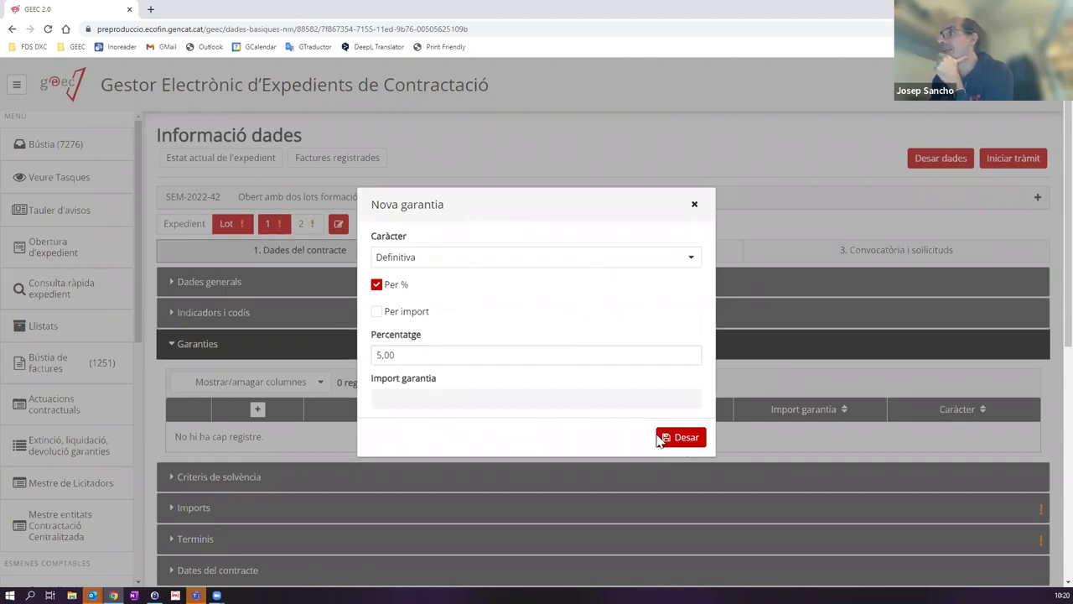
left_click(679, 437)
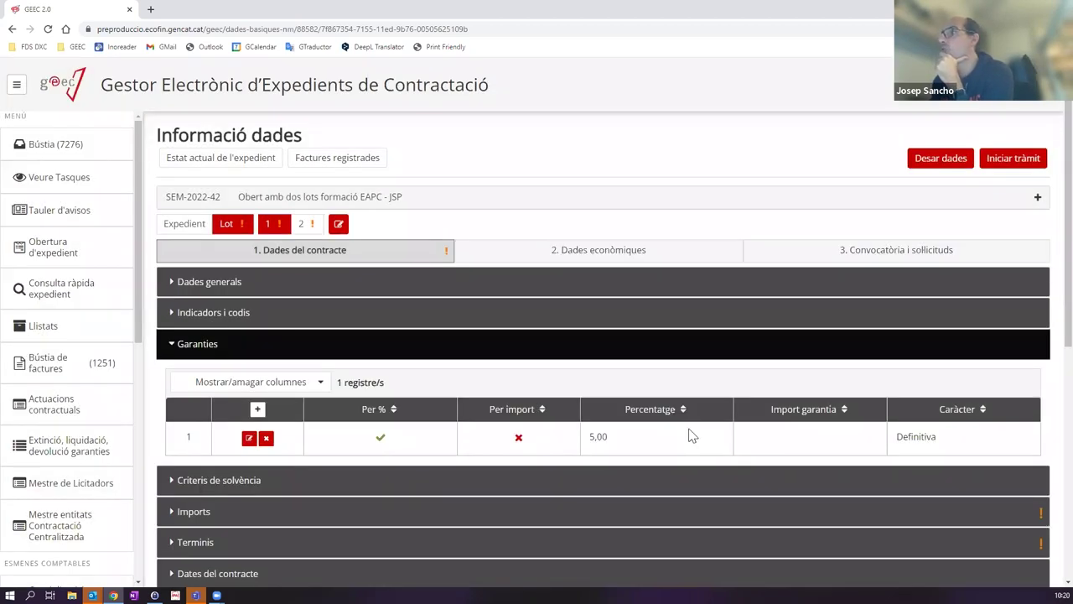
Step: Save the contract data, collapse Garanties and expand Criteris de solvència
left_click(916, 168)
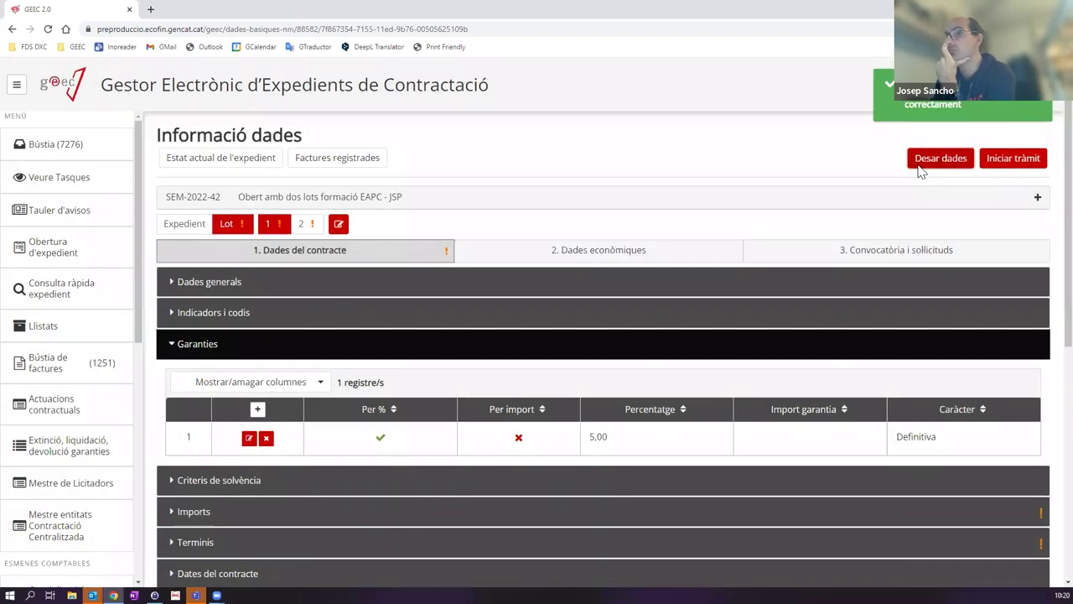
left_click(252, 344)
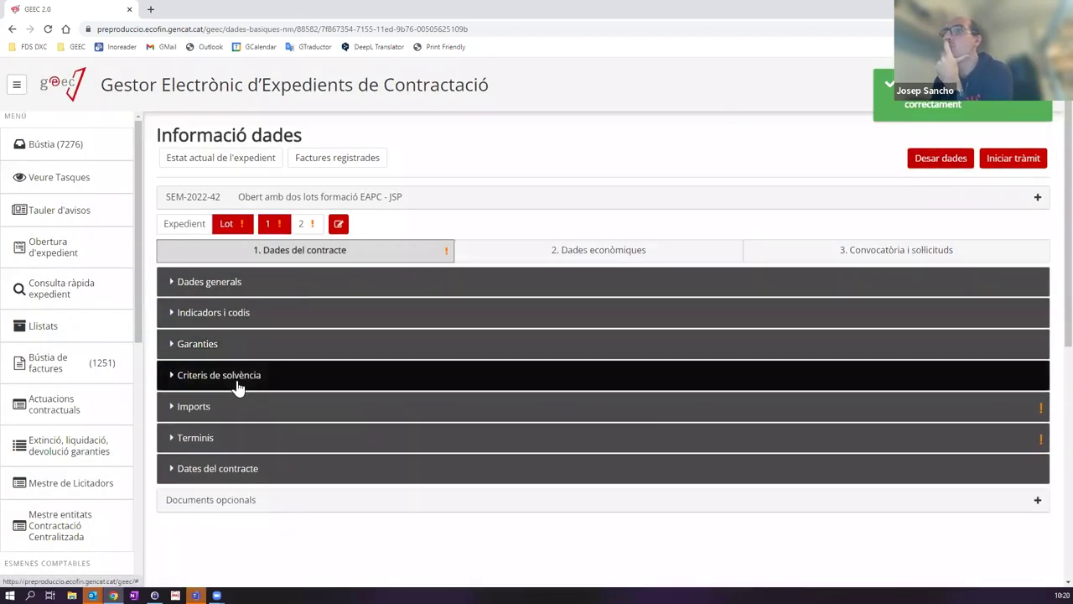
left_click(239, 377)
scroll(263, 383, "down", 2)
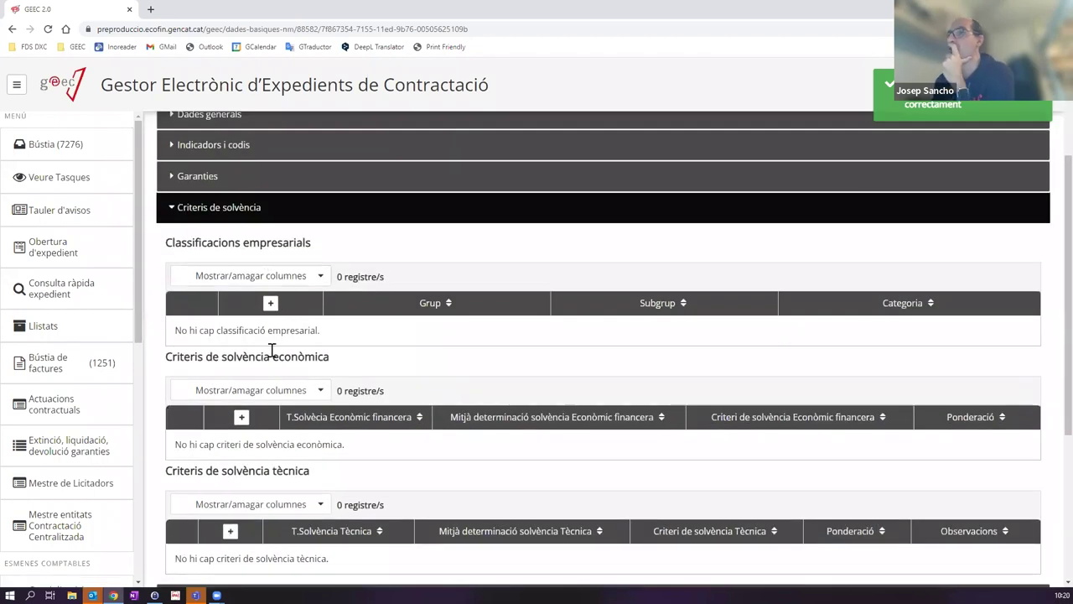
scroll(355, 355, "down", 2)
scroll(343, 352, "up", 1)
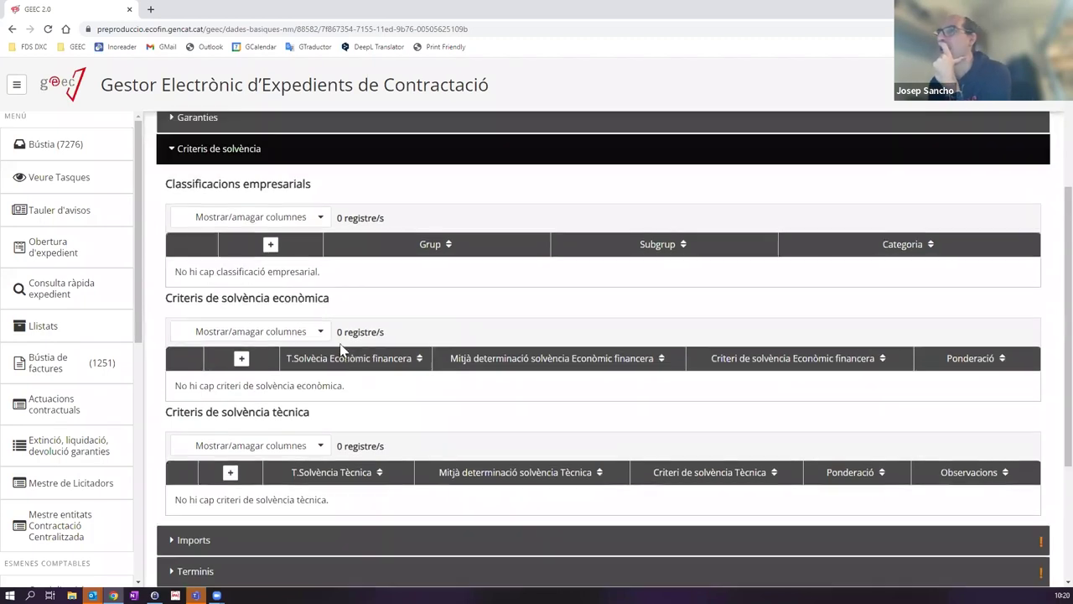
Step: Cancel the new classification and economic solvency criterion forms, then collapse Criteris de solvència
left_click(271, 250)
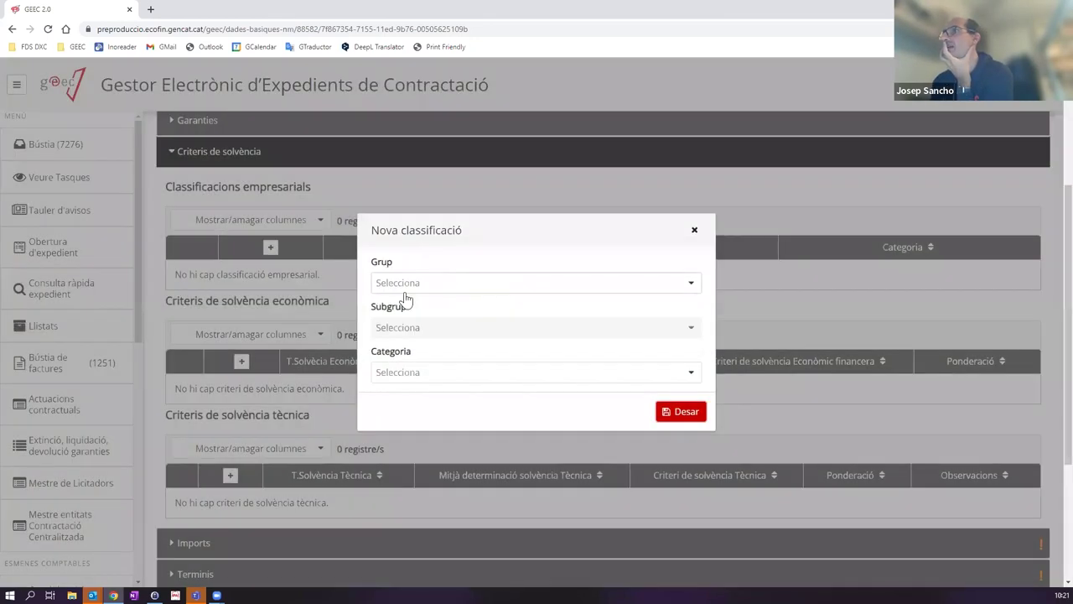
left_click(694, 230)
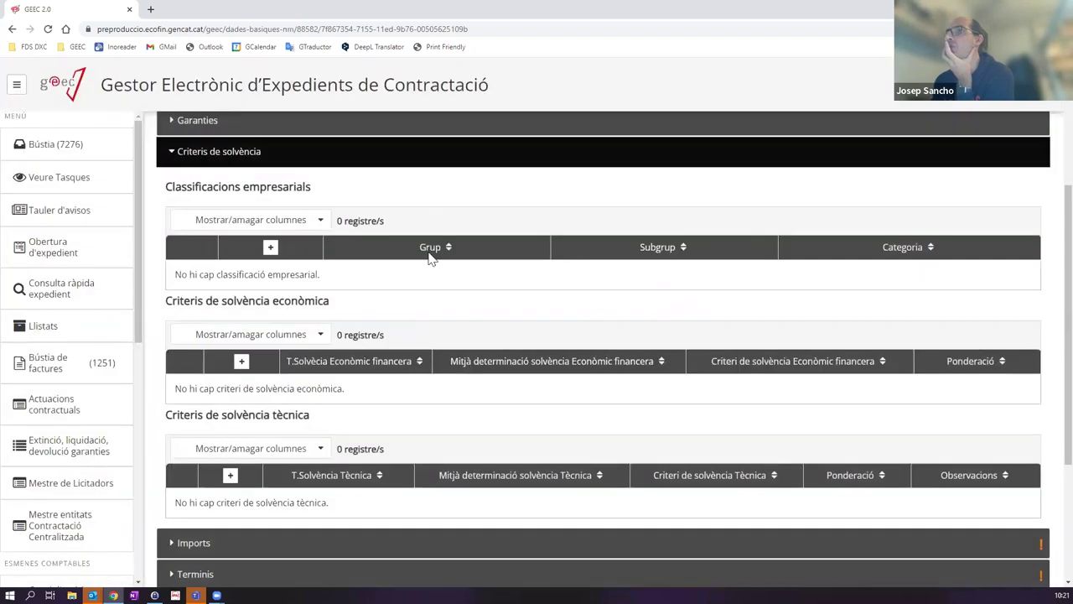
left_click(241, 363)
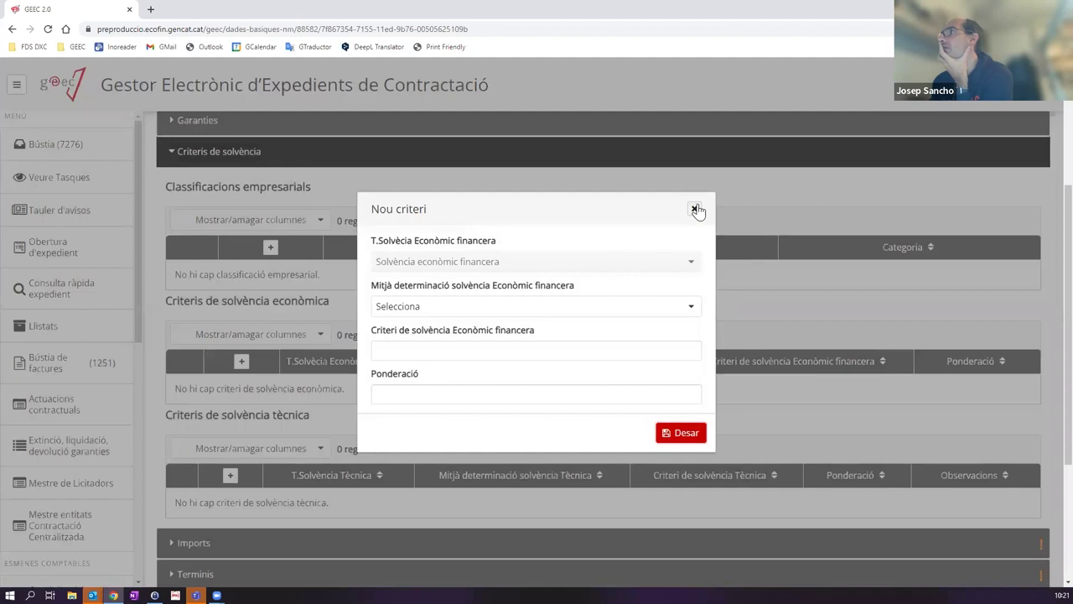
left_click(698, 209)
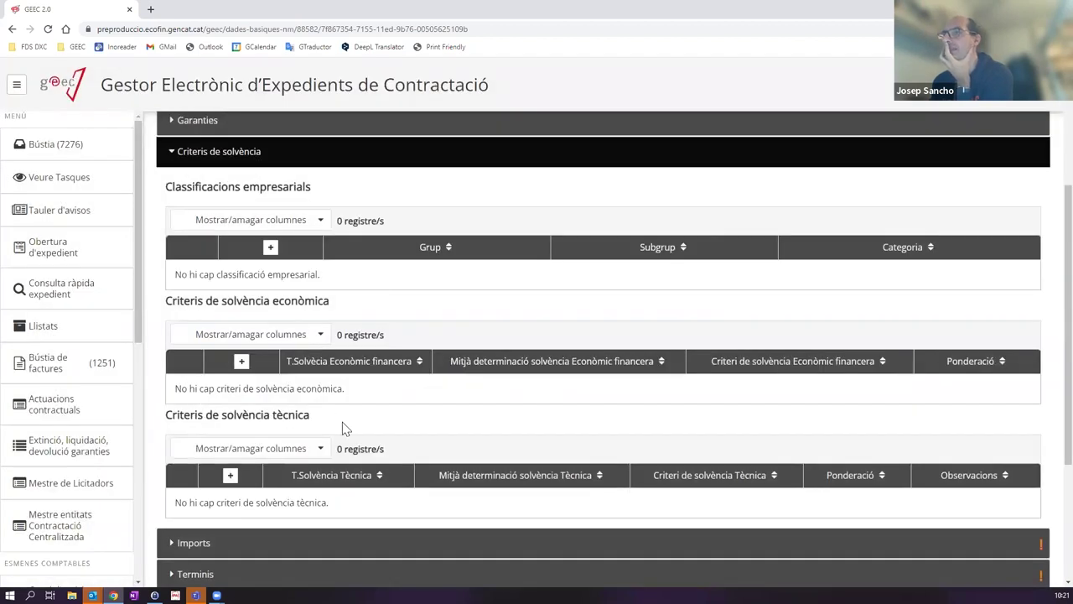
scroll(343, 429, "down", 1)
scroll(299, 427, "up", 2)
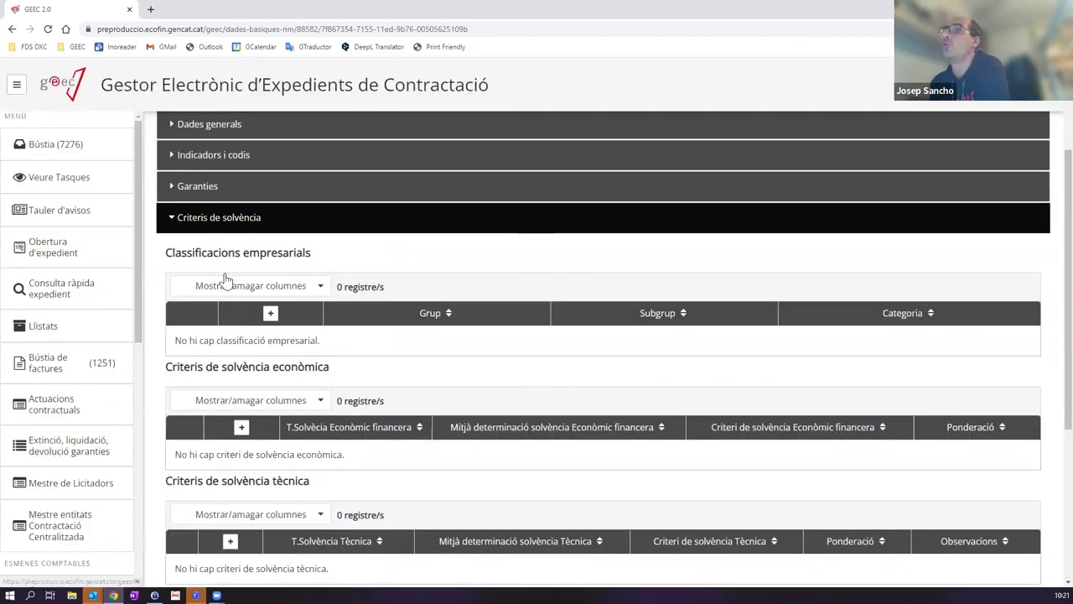
left_click(227, 227)
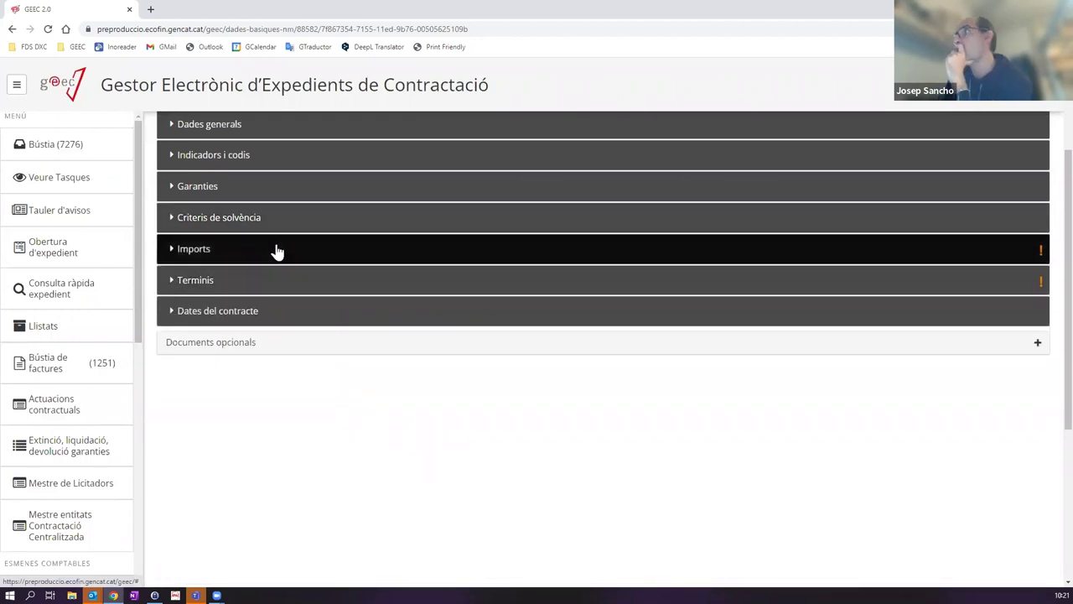
Step: Expand Imports and enter 100000 as the Import de licitació
left_click(251, 255)
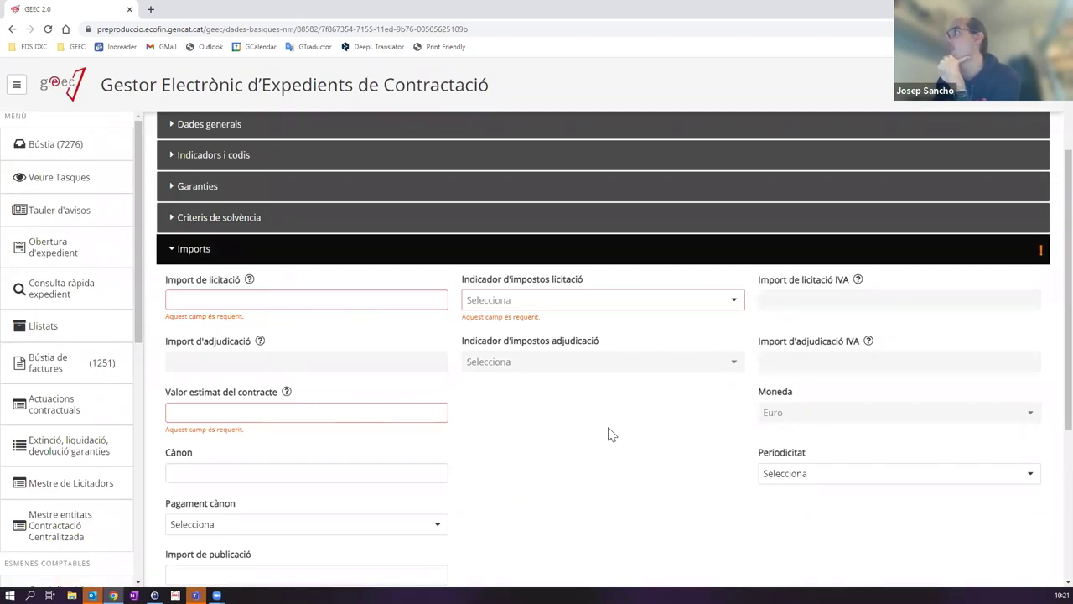
scroll(608, 435, "up", 2)
scroll(608, 434, "down", 1)
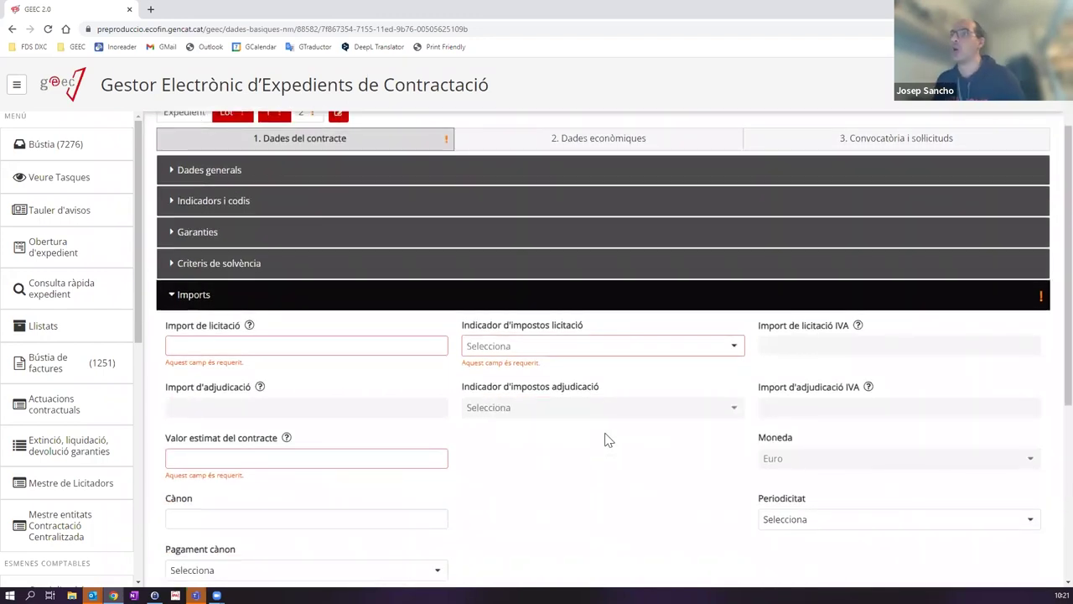
scroll(608, 441, "up", 1)
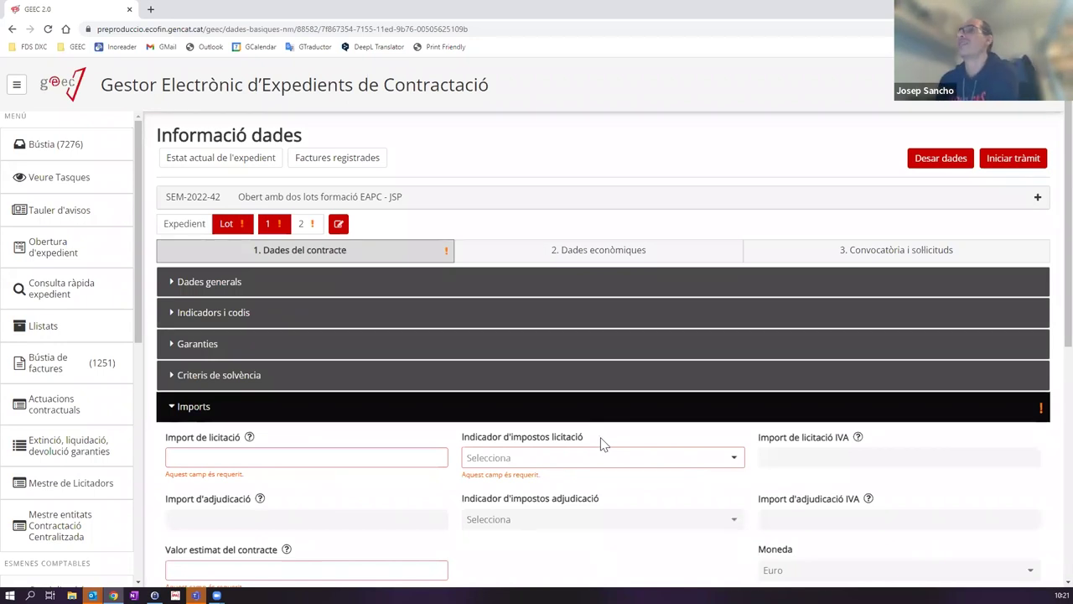
left_click(273, 456)
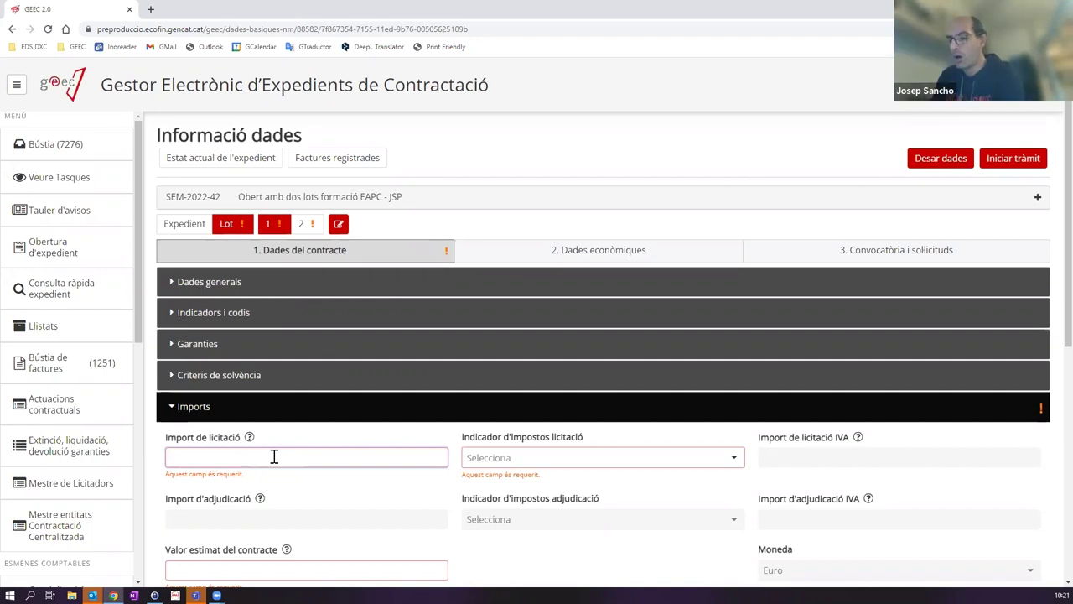
type("000000")
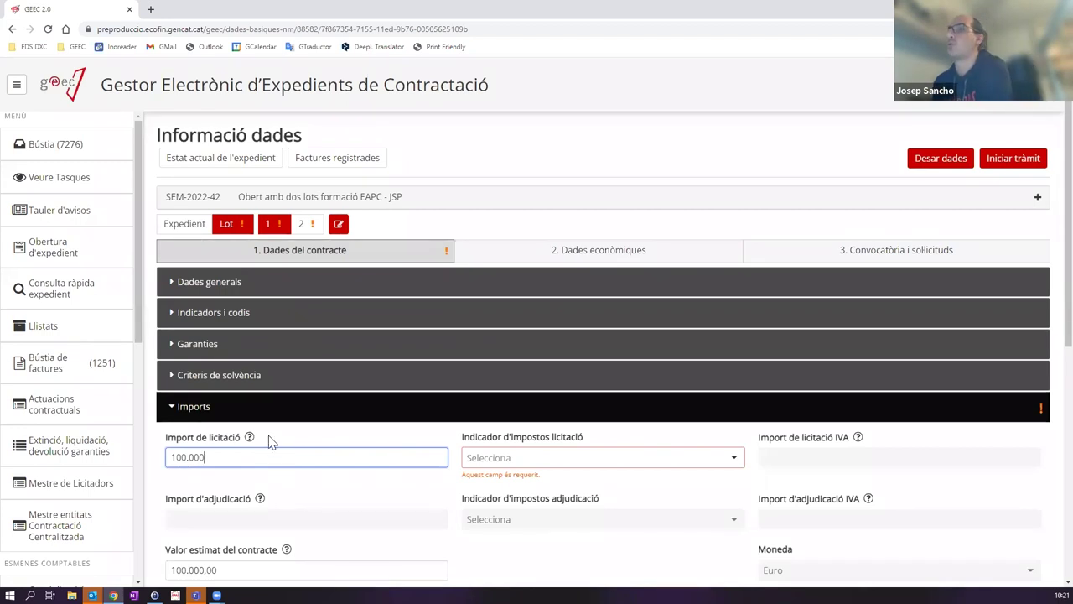
Step: Confirm Valor estimat del contracte as 100.000,00
scroll(267, 424, "down", 1)
scroll(262, 411, "down", 1)
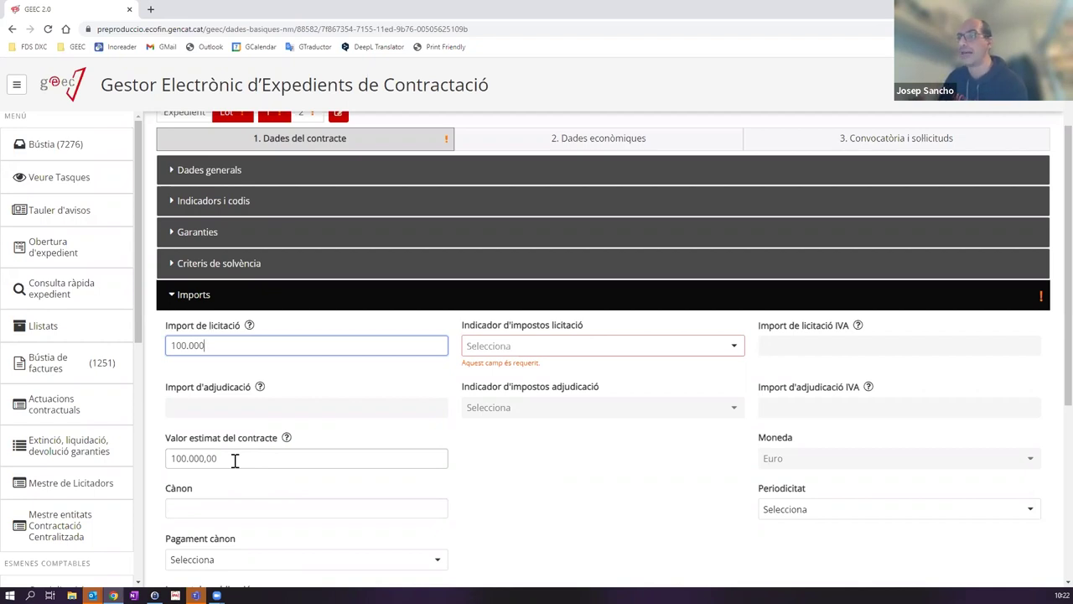
left_click(236, 459)
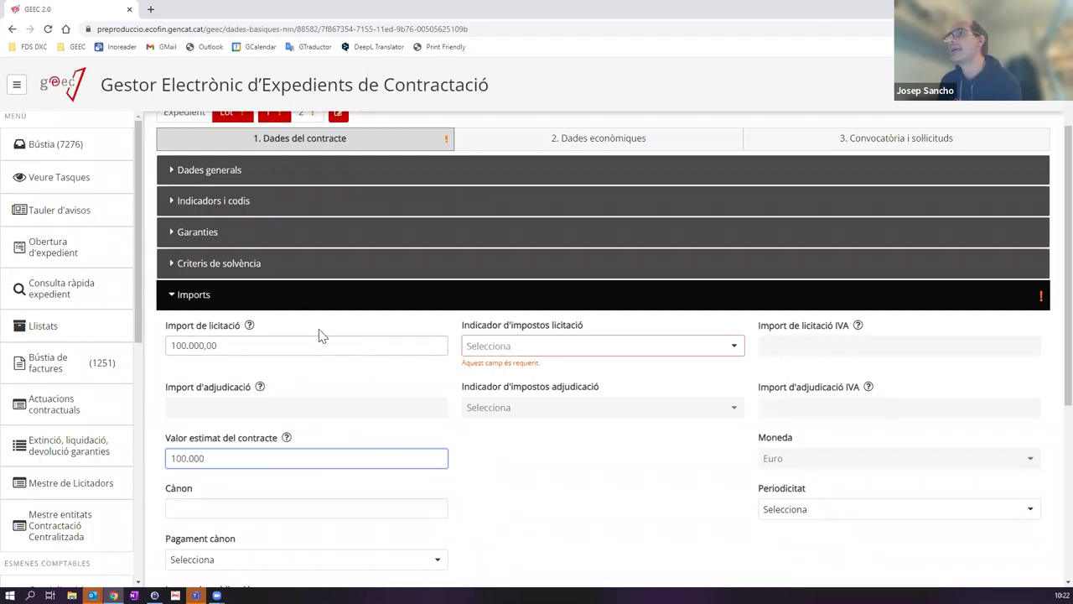
left_click(218, 480)
left_click(228, 458)
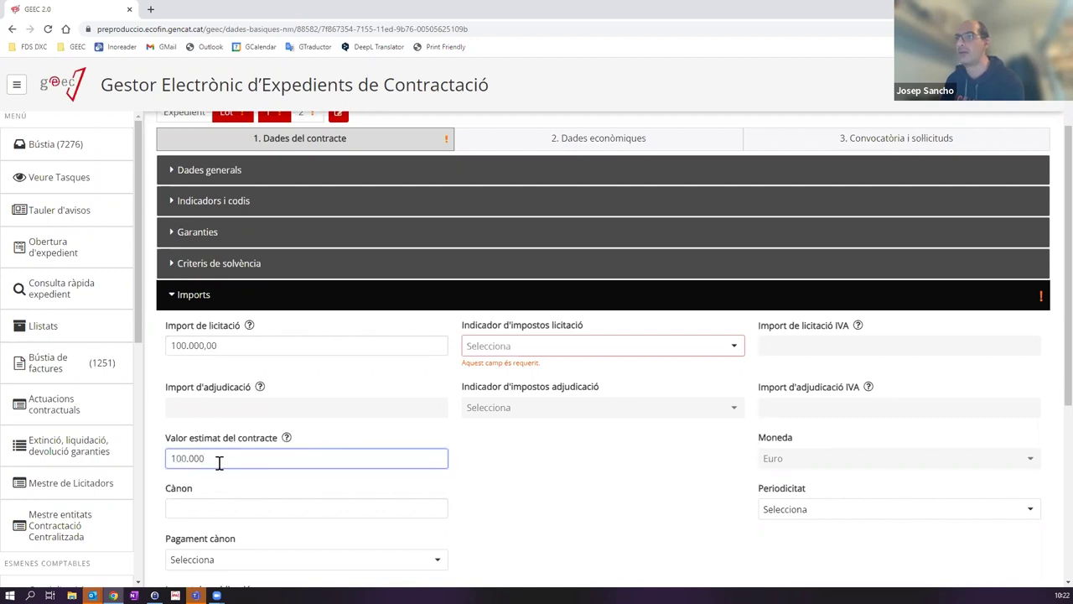
left_click(534, 468)
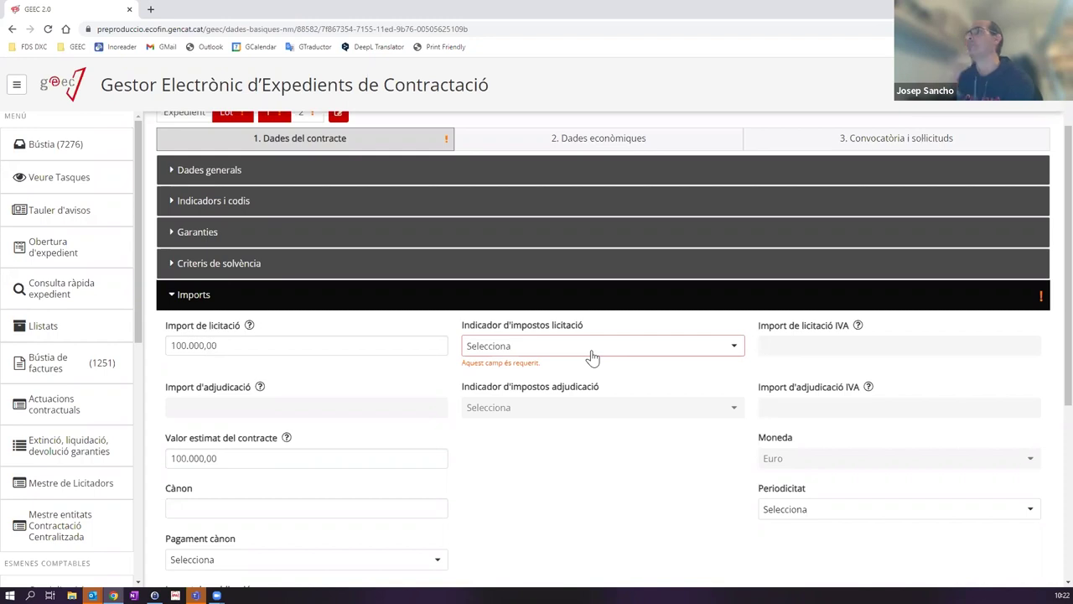
left_click(533, 346)
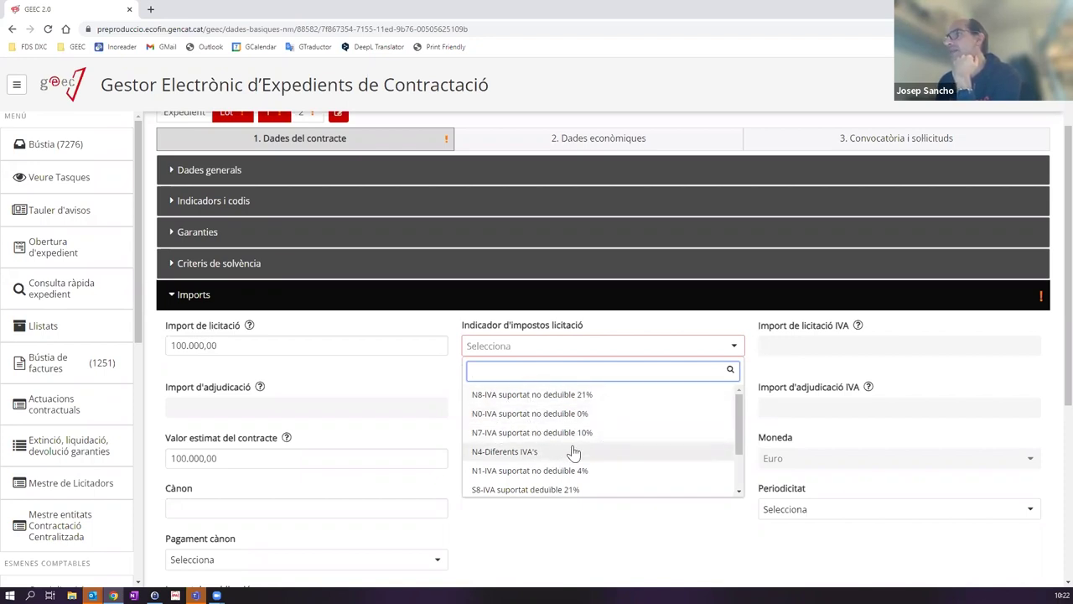
Step: Set the tender tax indicator to N8-IVA suportat no deduïble 21%, after briefly trying S8-IVA suportat deduïble 21%
scroll(573, 452, "down", 1)
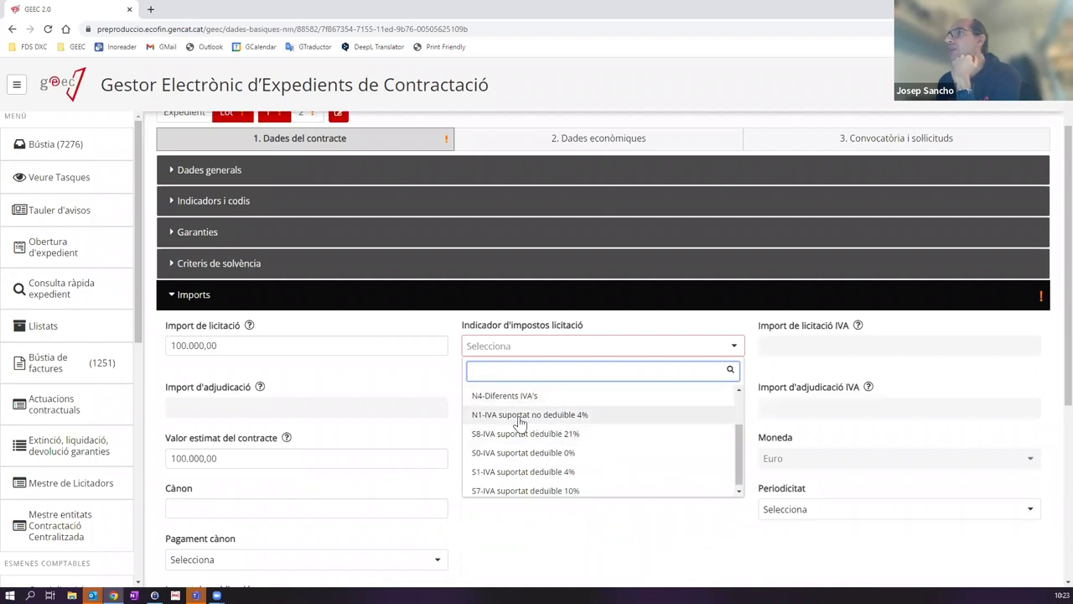
scroll(498, 466, "down", 1)
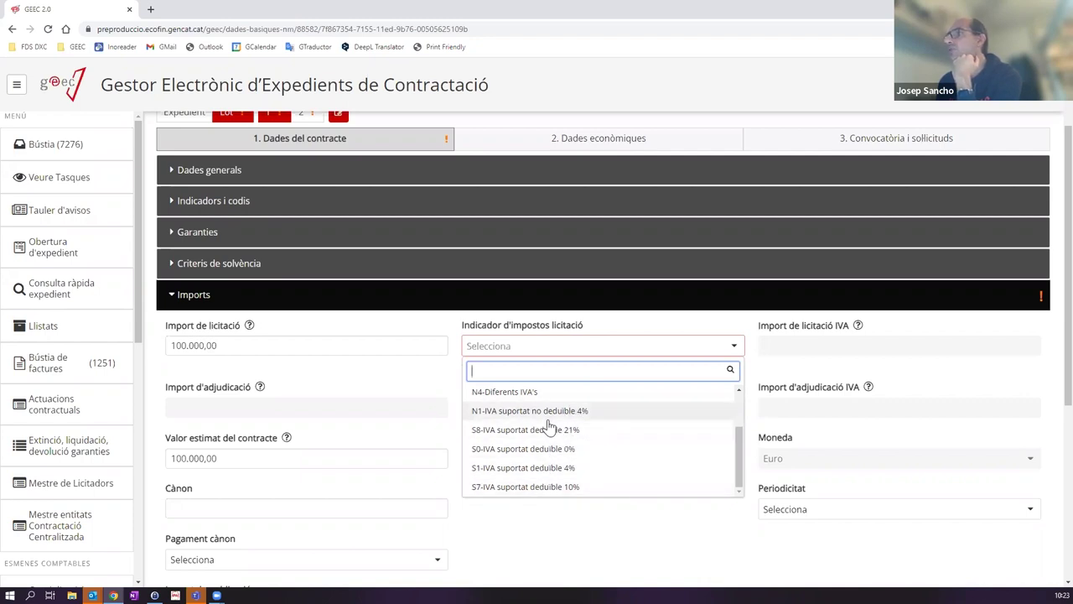
scroll(542, 446, "down", 1)
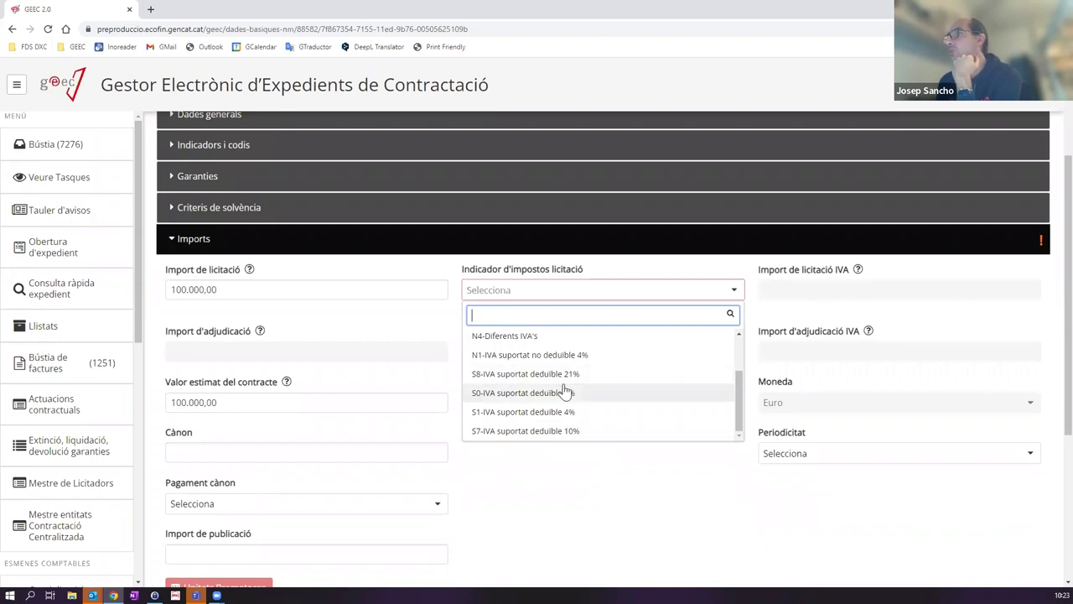
scroll(566, 391, "up", 3)
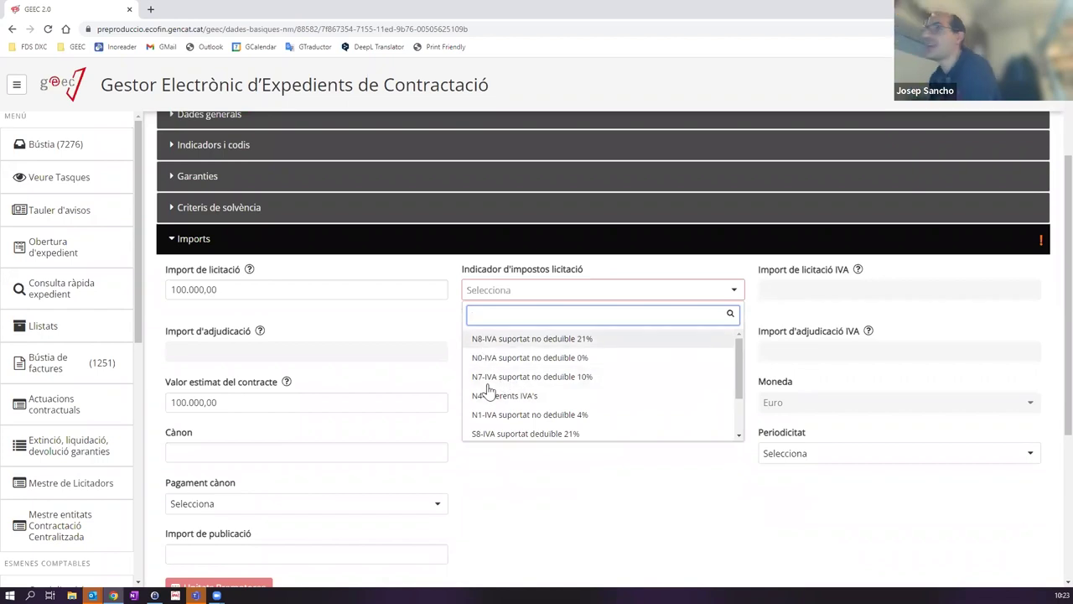
left_click(505, 341)
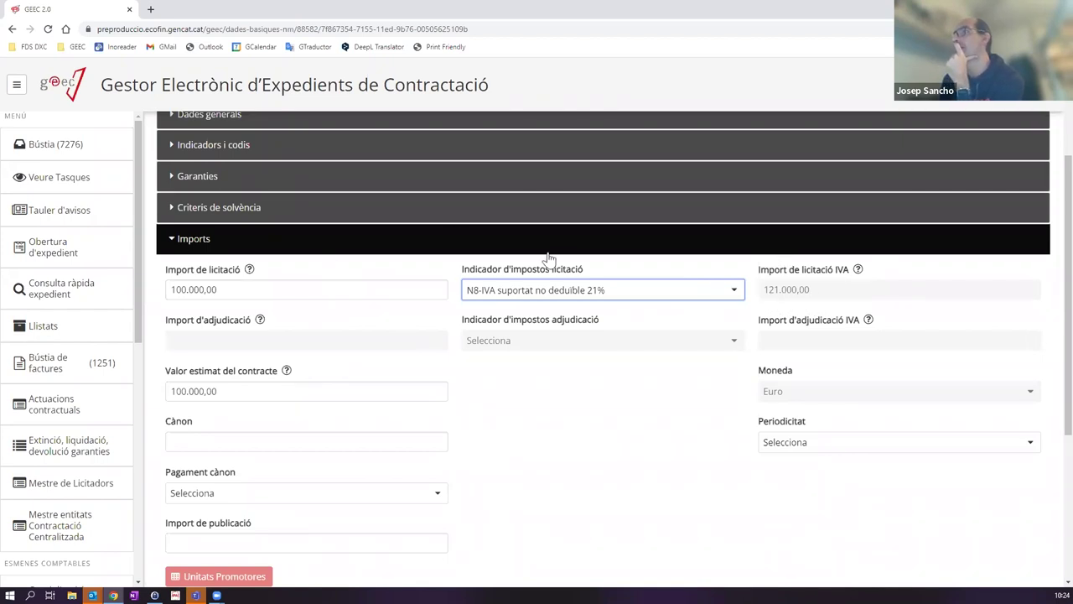
left_click(686, 295)
scroll(516, 369, "down", 2)
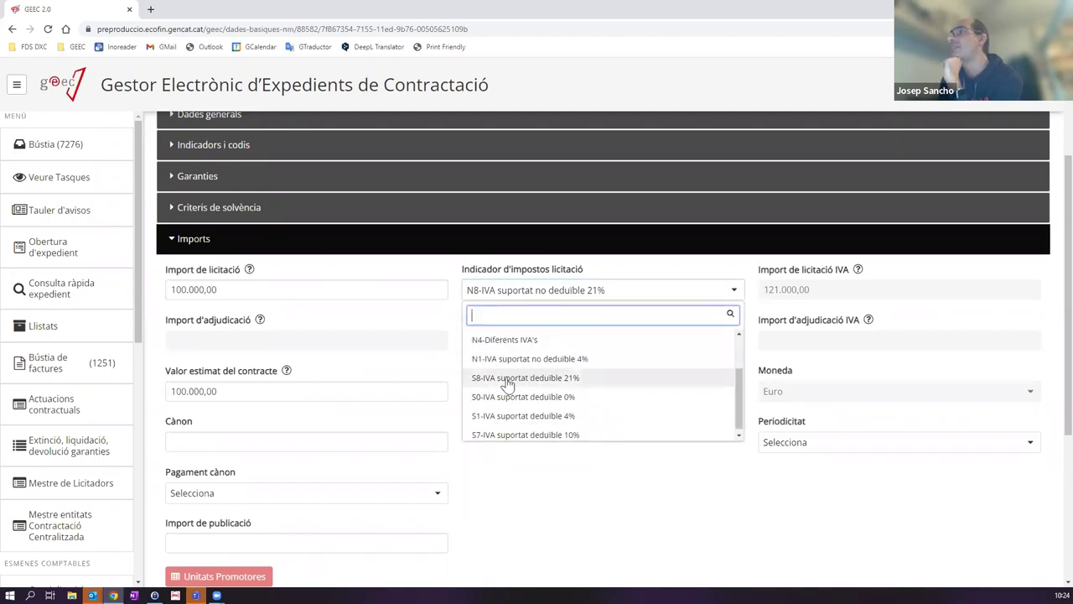
left_click(506, 377)
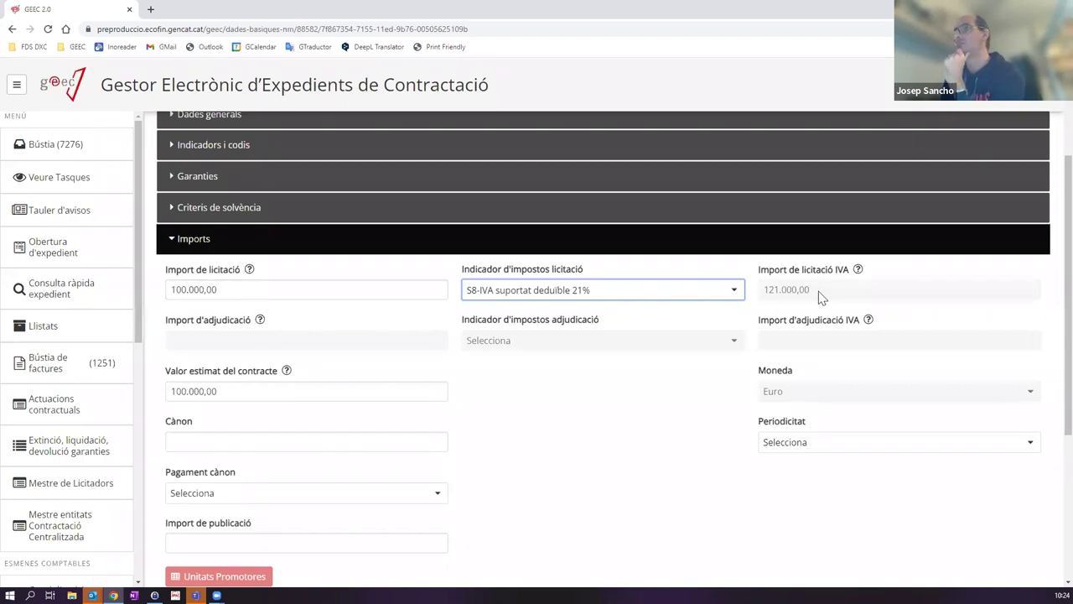
left_click(493, 295)
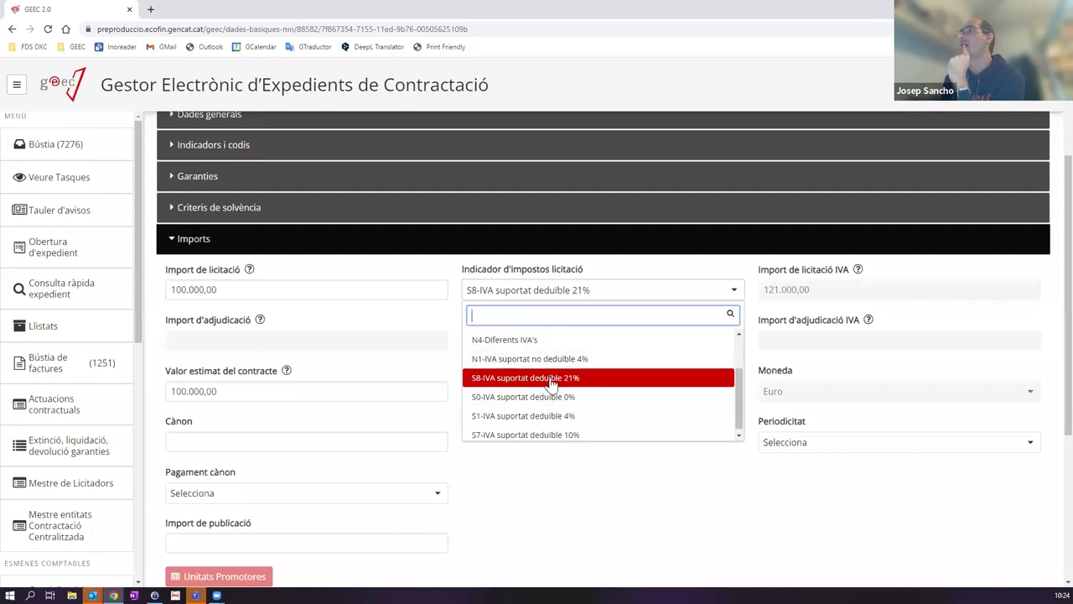
left_click_drag(740, 379, 740, 348)
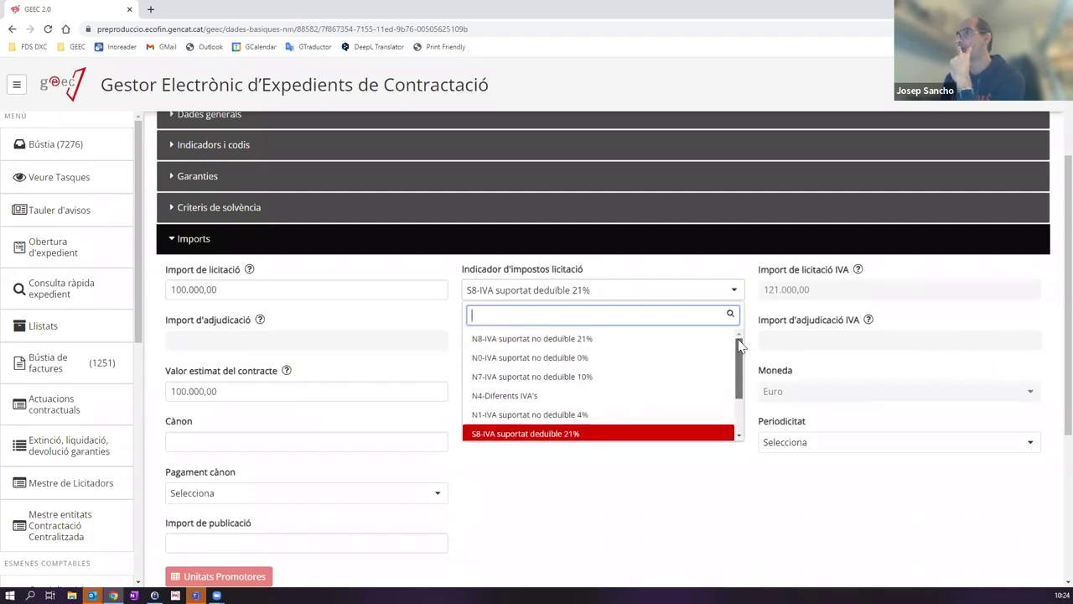
left_click(538, 344)
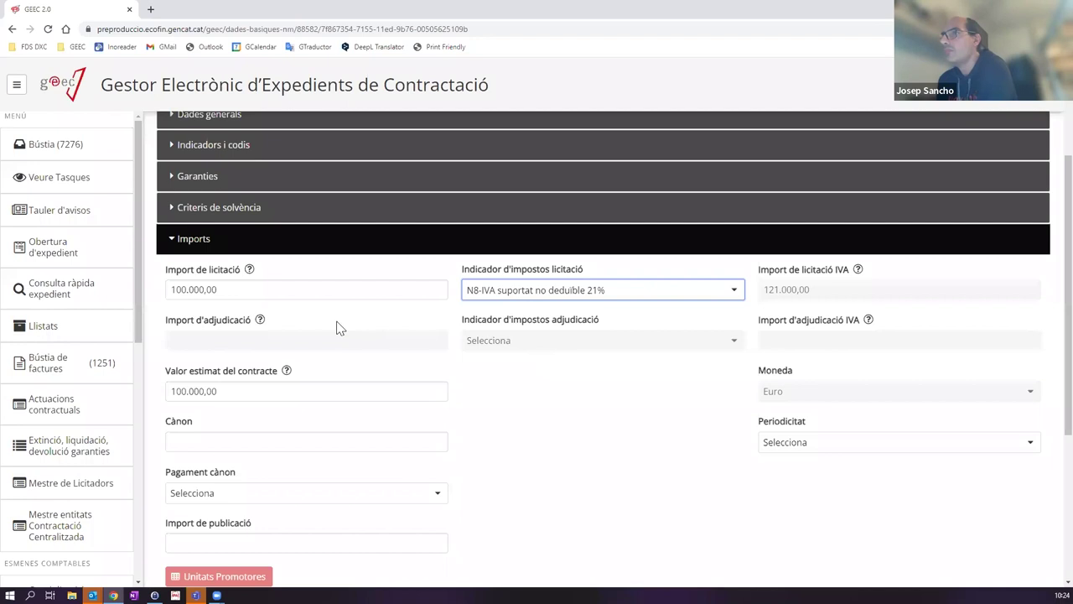
scroll(333, 336, "down", 1)
scroll(333, 337, "down", 1)
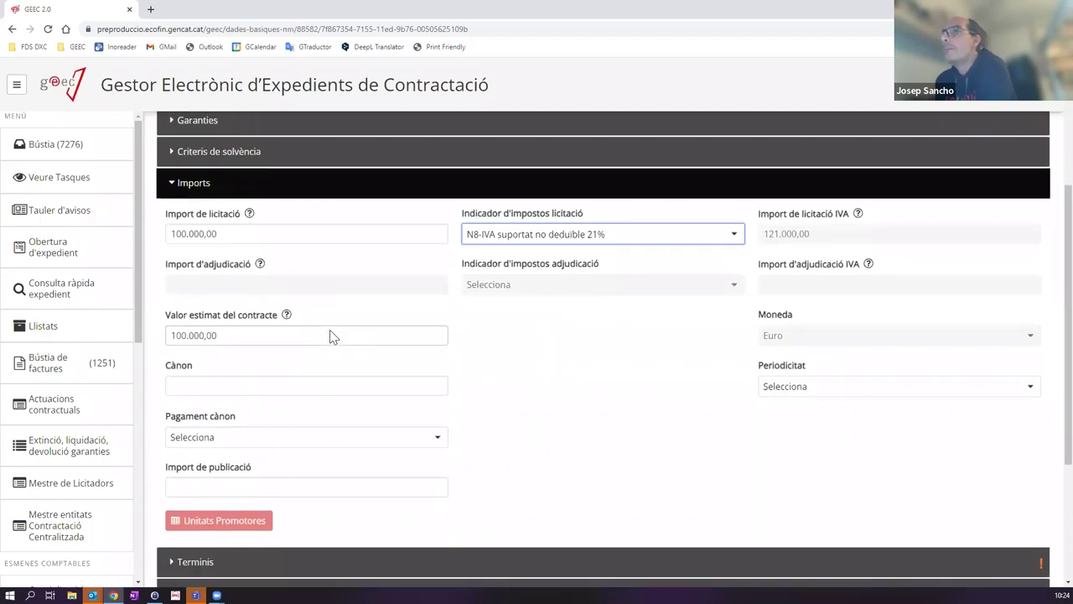
left_click(198, 384)
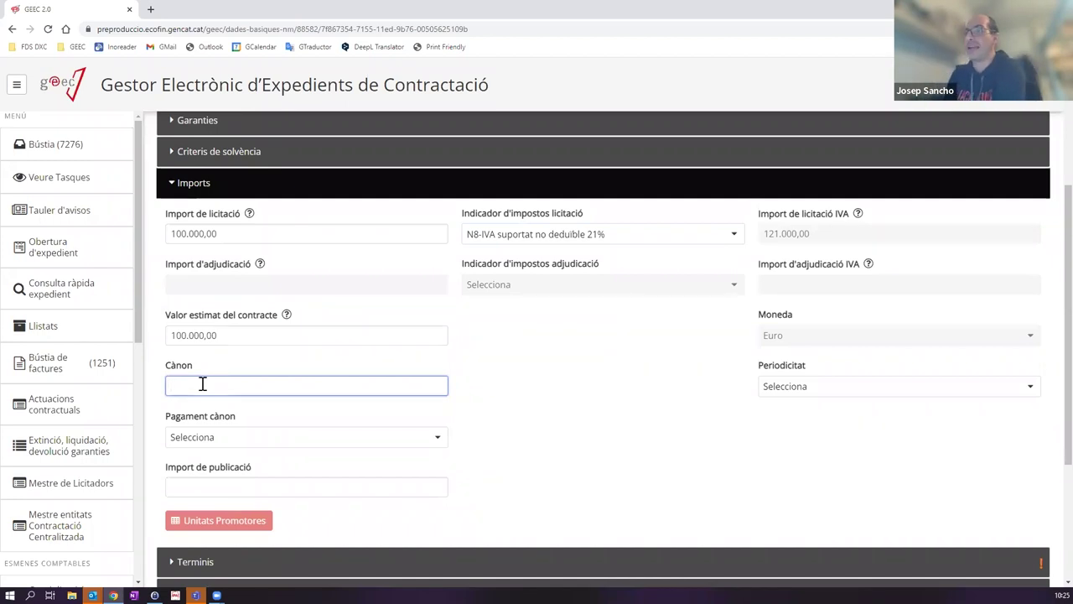
left_click(224, 439)
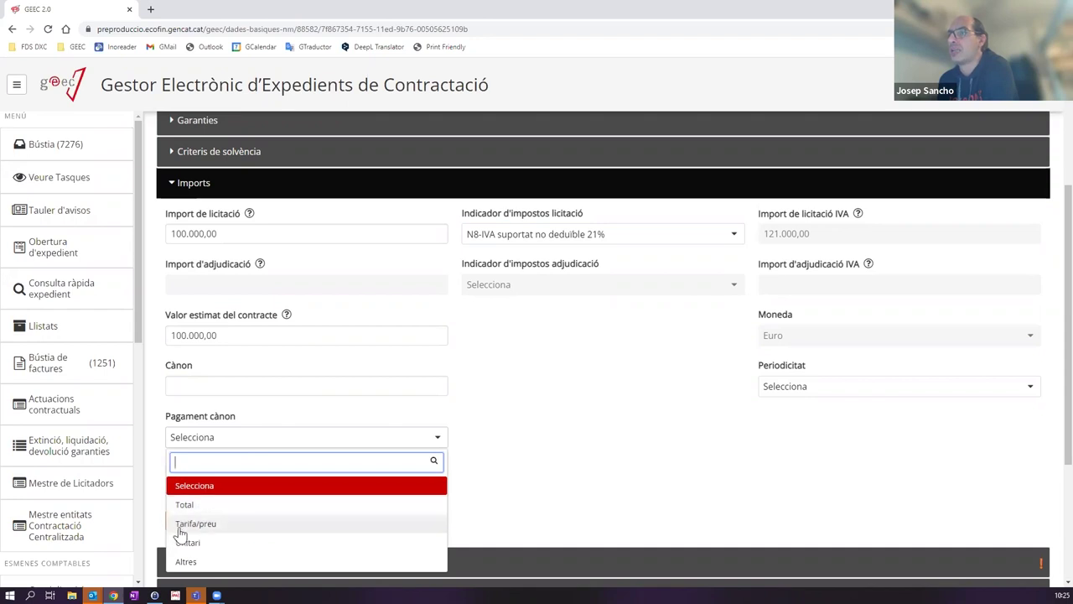
left_click(530, 413)
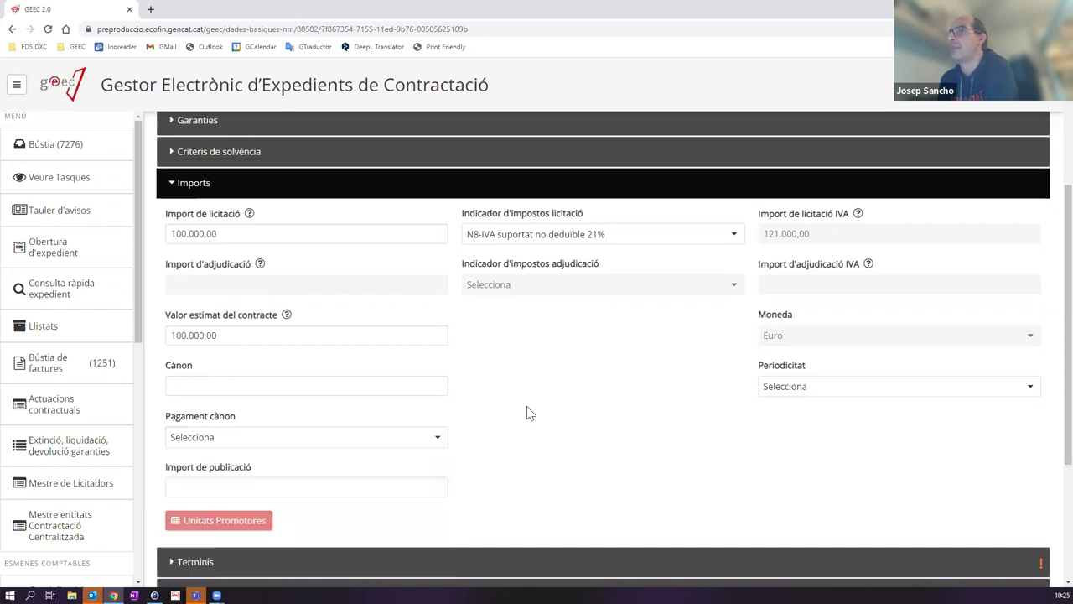
left_click(225, 486)
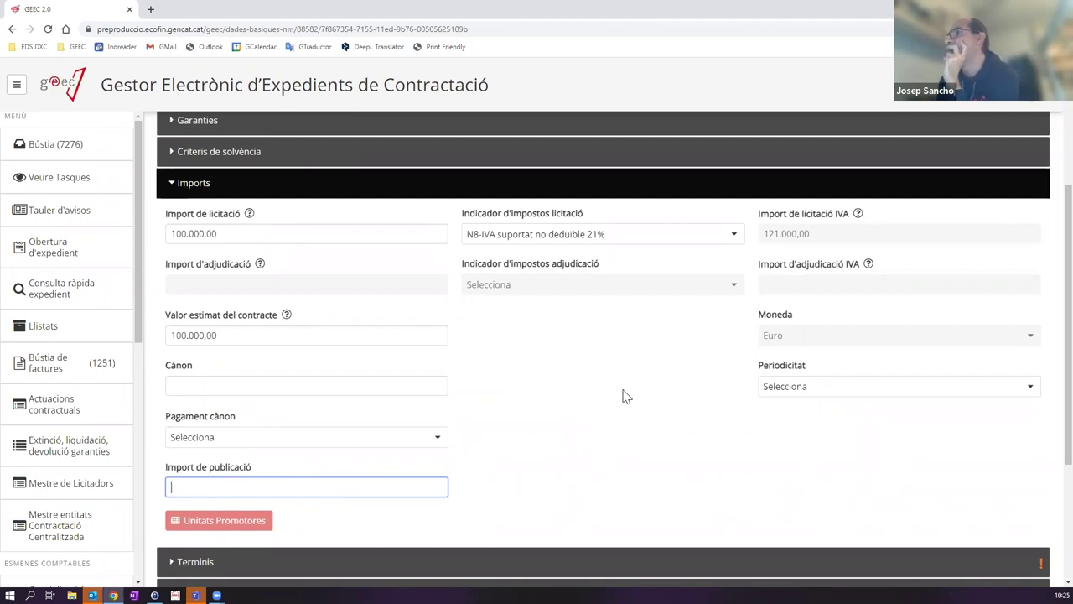
left_click(820, 386)
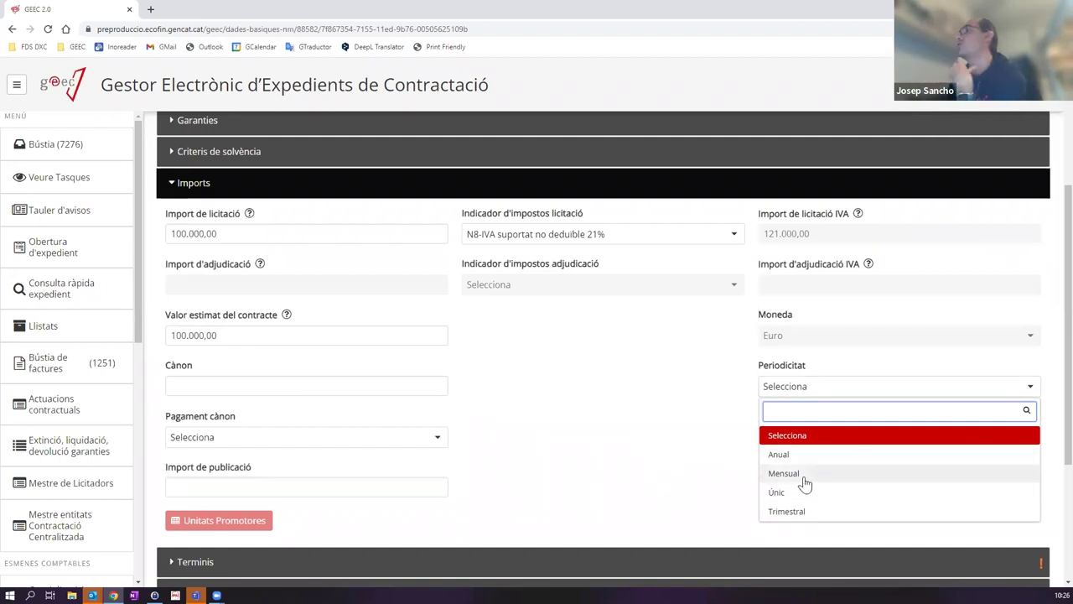
left_click(728, 450)
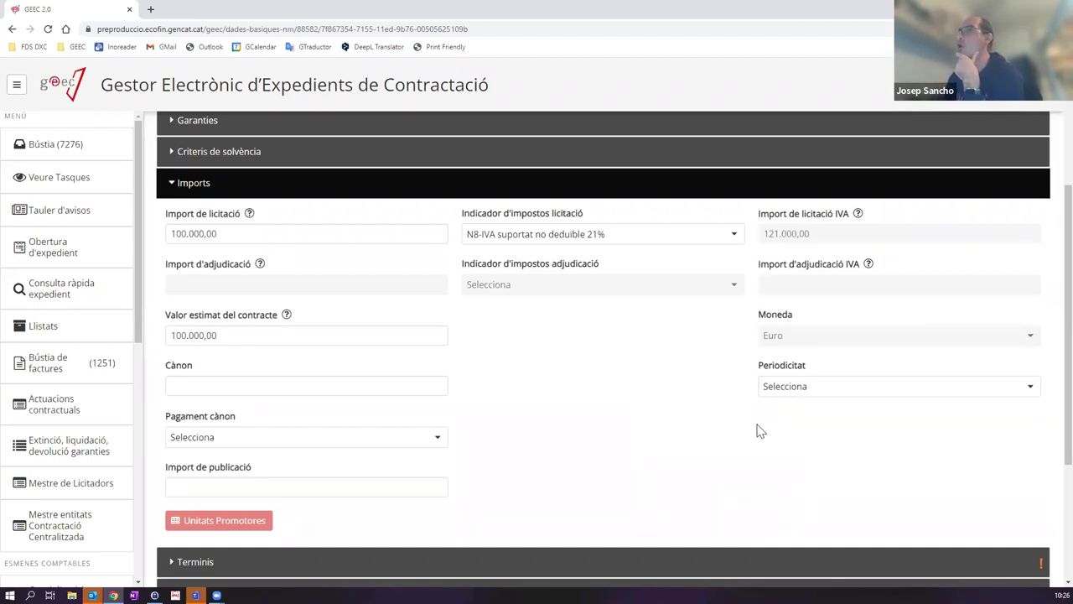
scroll(603, 434, "down", 2)
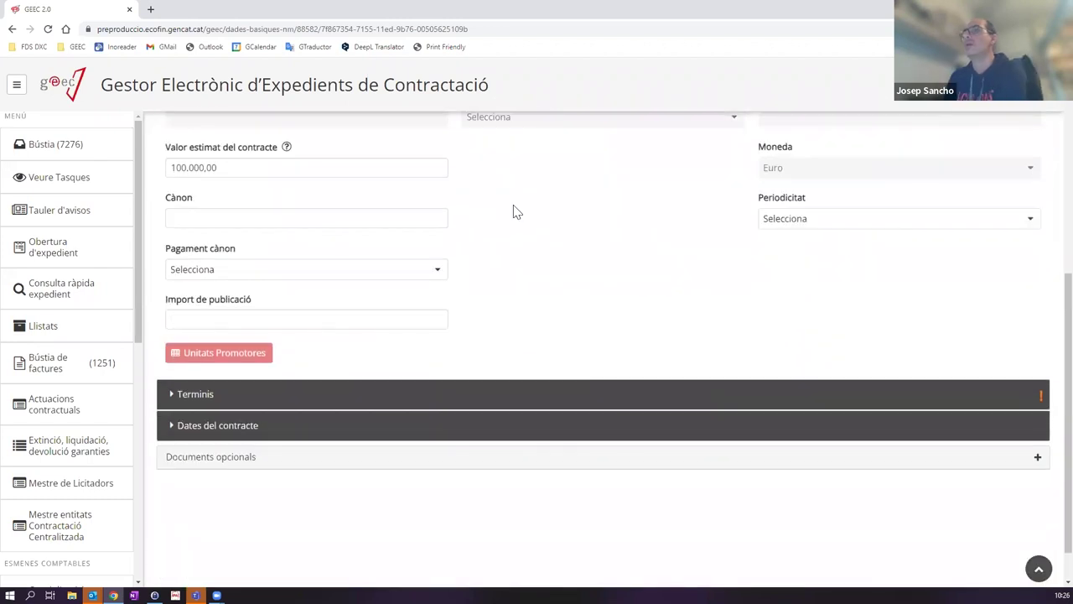
scroll(394, 343, "up", 4)
scroll(335, 366, "up", 1)
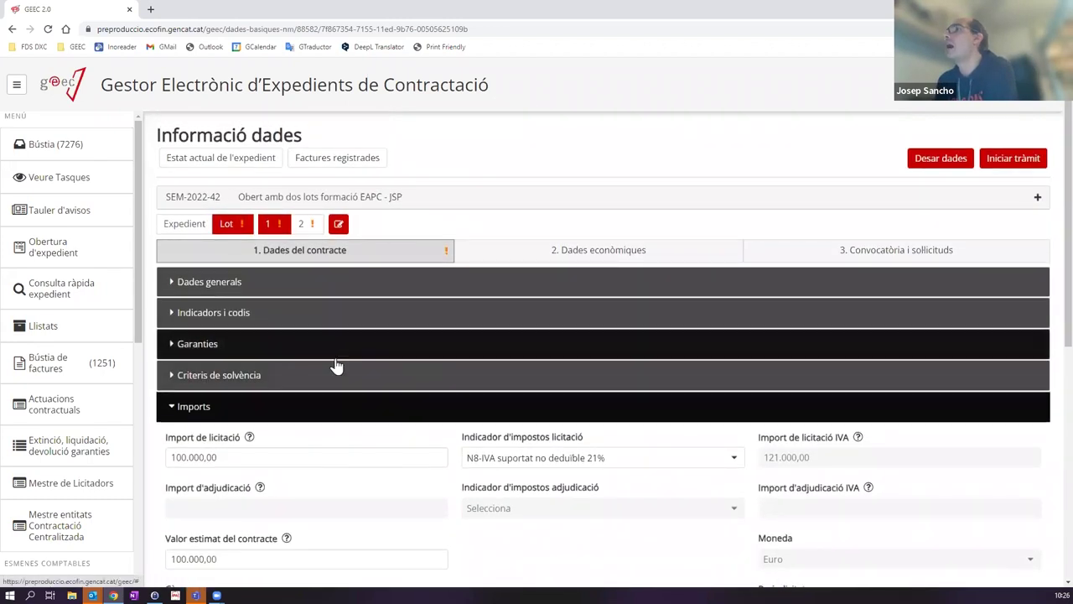
left_click(277, 401)
Step: Expand Terminis and set Termini execució to 1 with unit Mesos
scroll(212, 351, "down", 1)
left_click(234, 328)
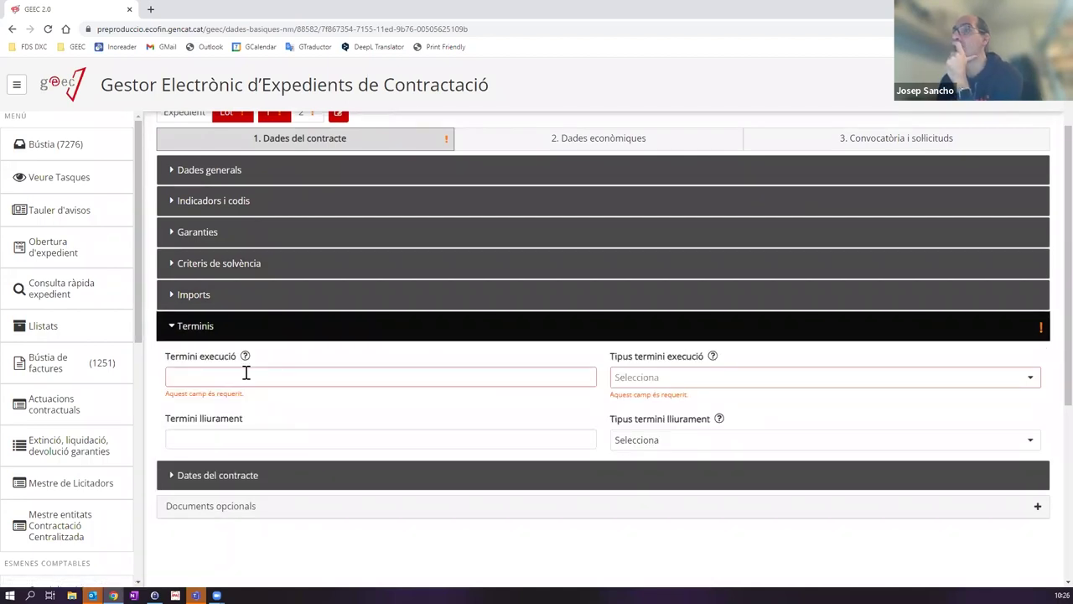
left_click(241, 376)
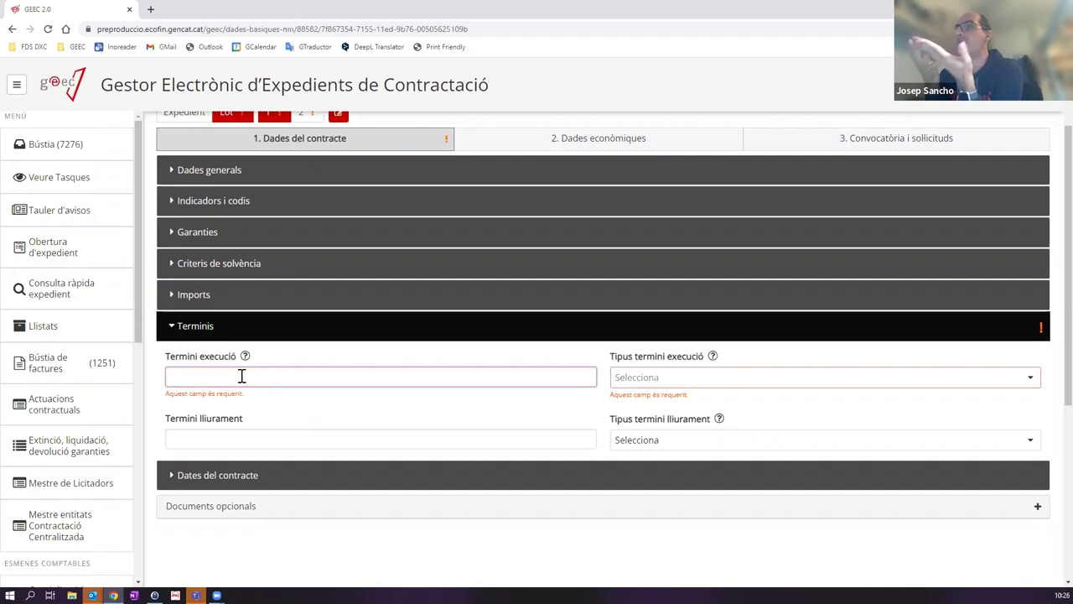
type("1")
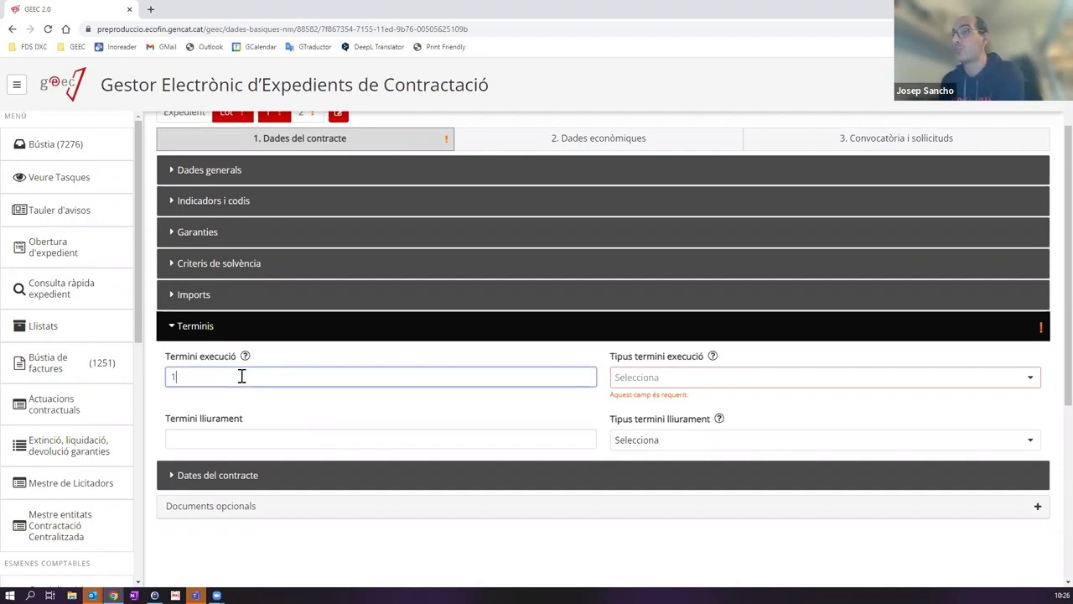
left_click(636, 379)
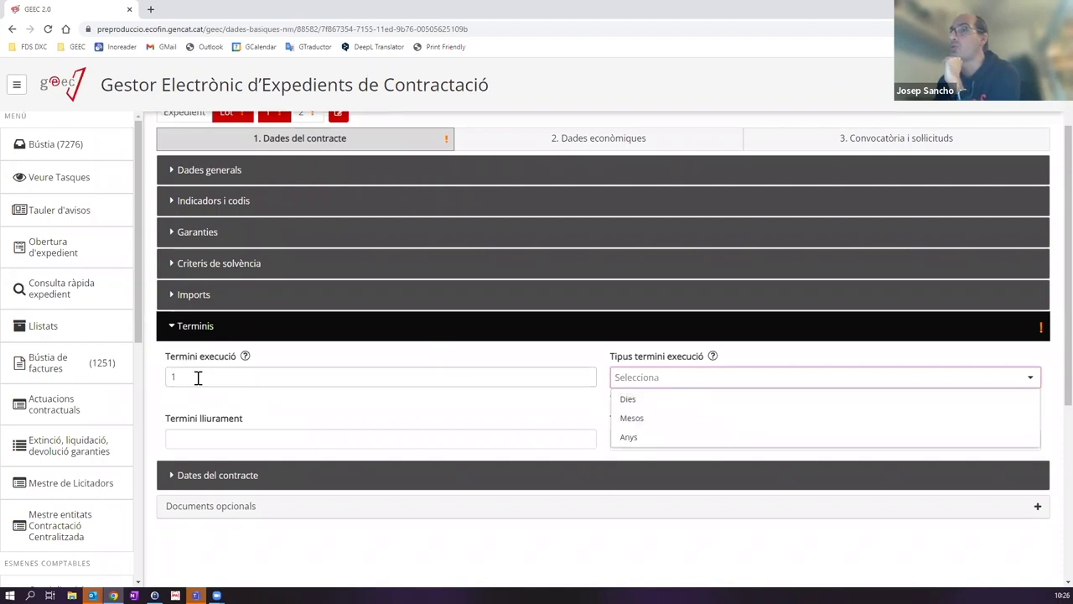
left_click(198, 377)
left_click(665, 379)
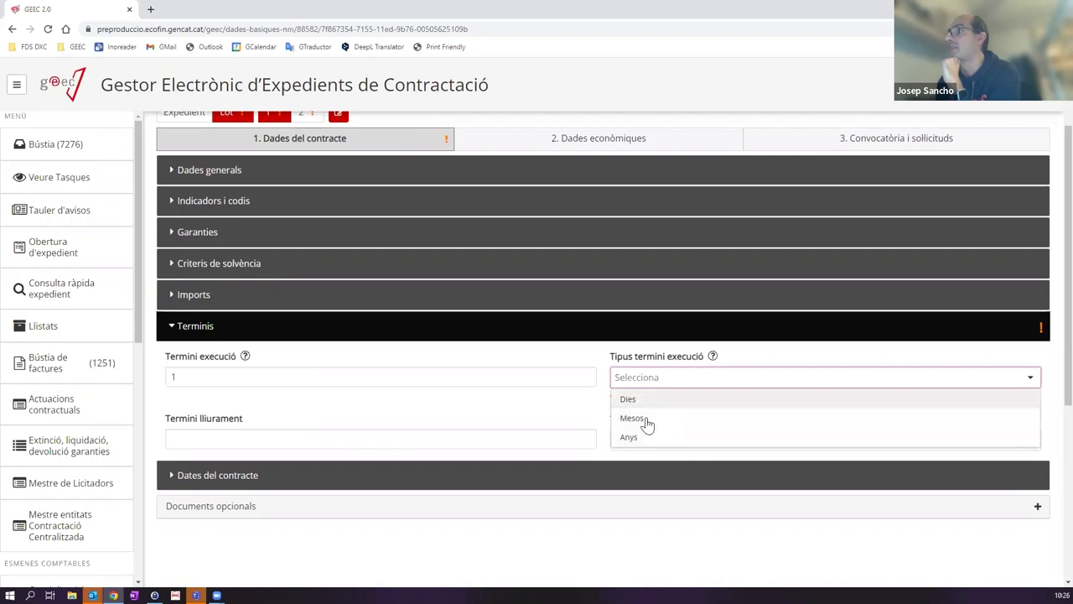
left_click(644, 418)
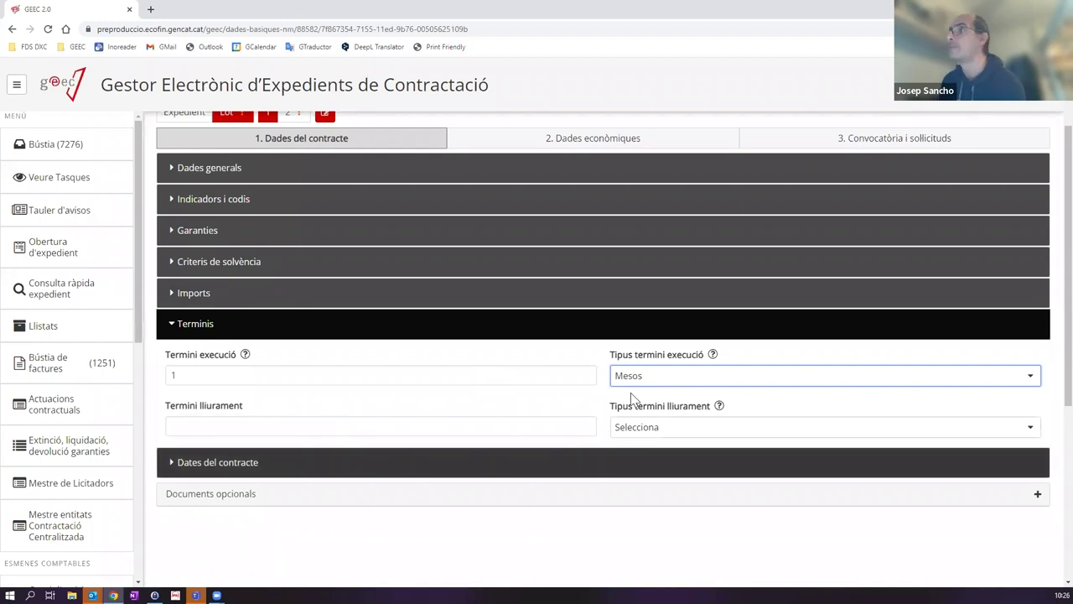
Step: Save the contract data with Desar dades
scroll(629, 390, "up", 2)
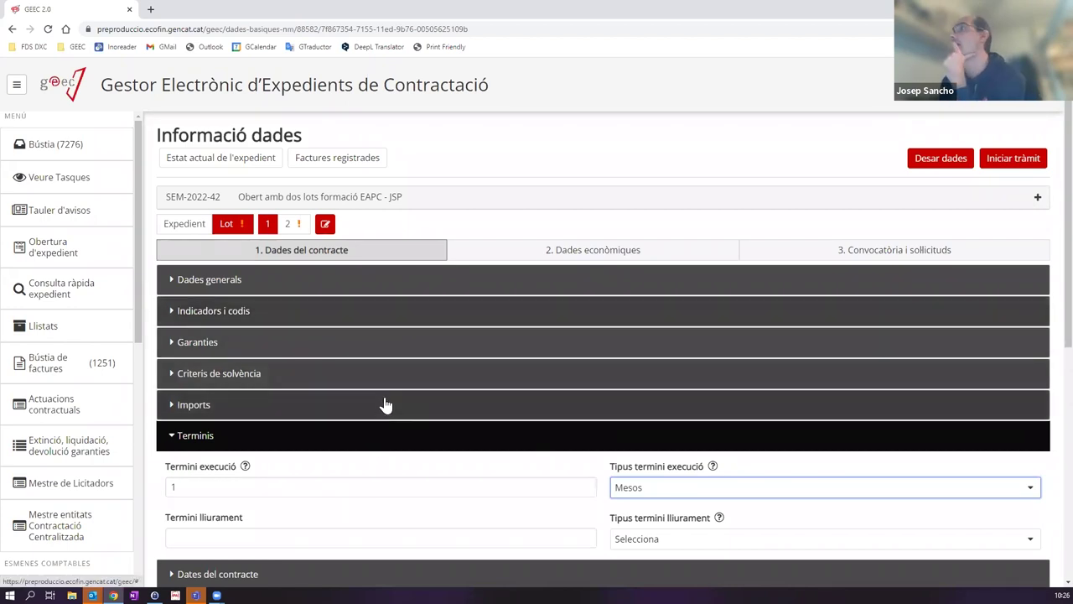
scroll(383, 402, "down", 2)
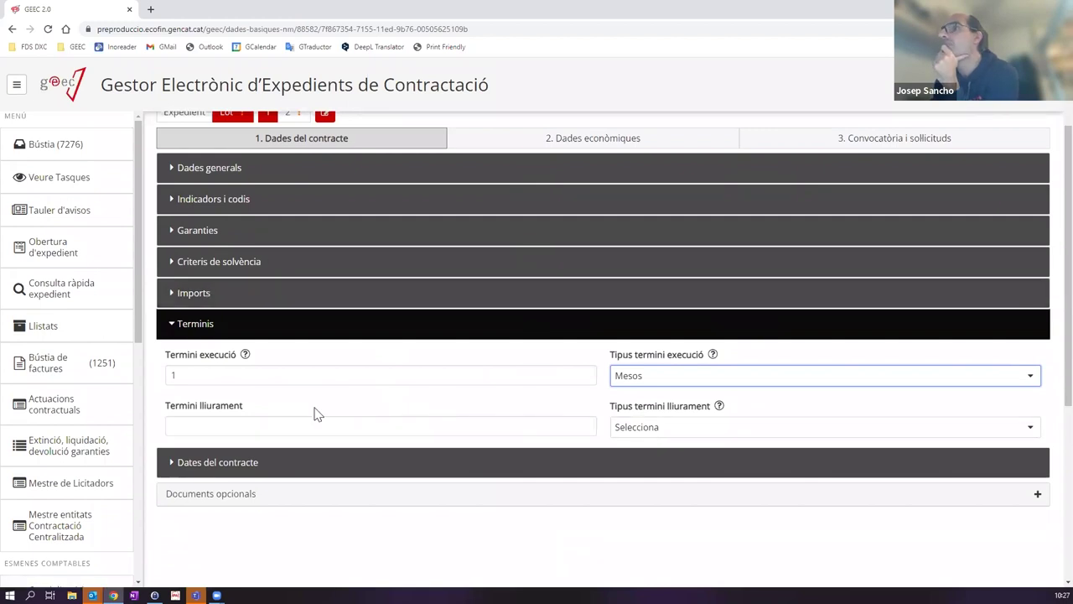
scroll(727, 365, "up", 2)
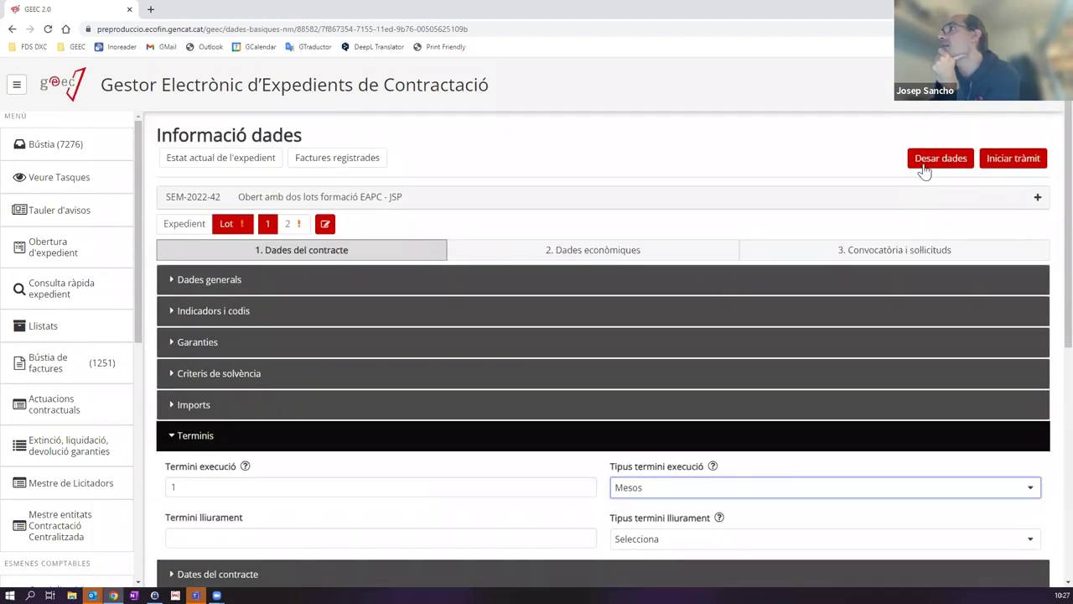
left_click(931, 160)
scroll(240, 471, "down", 3)
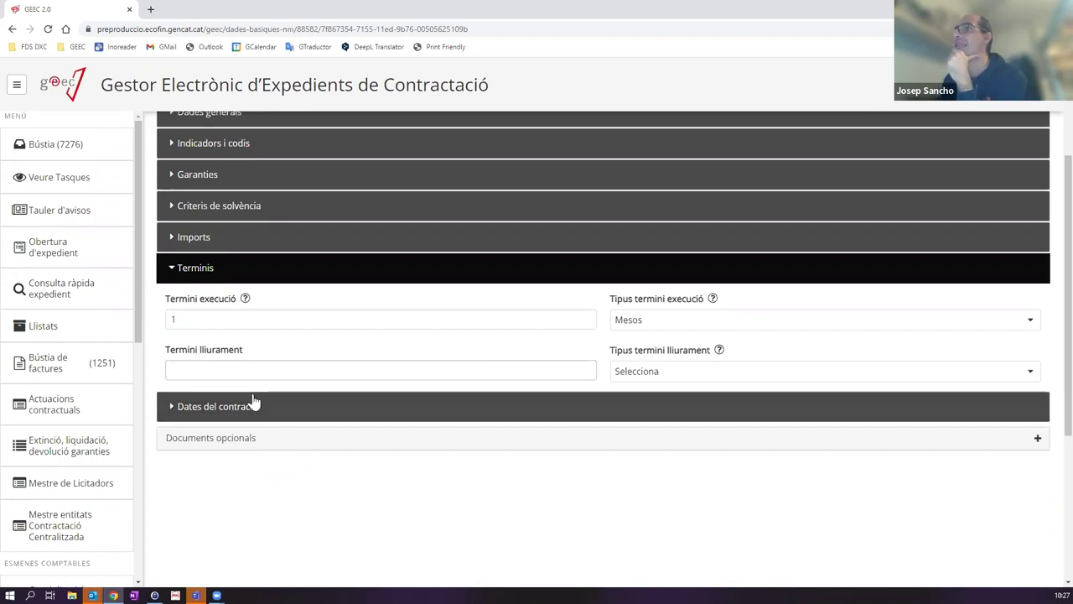
Step: Expand Dates del contracte and review its date fields, including Data d'incoació
left_click(251, 406)
scroll(369, 407, "down", 1)
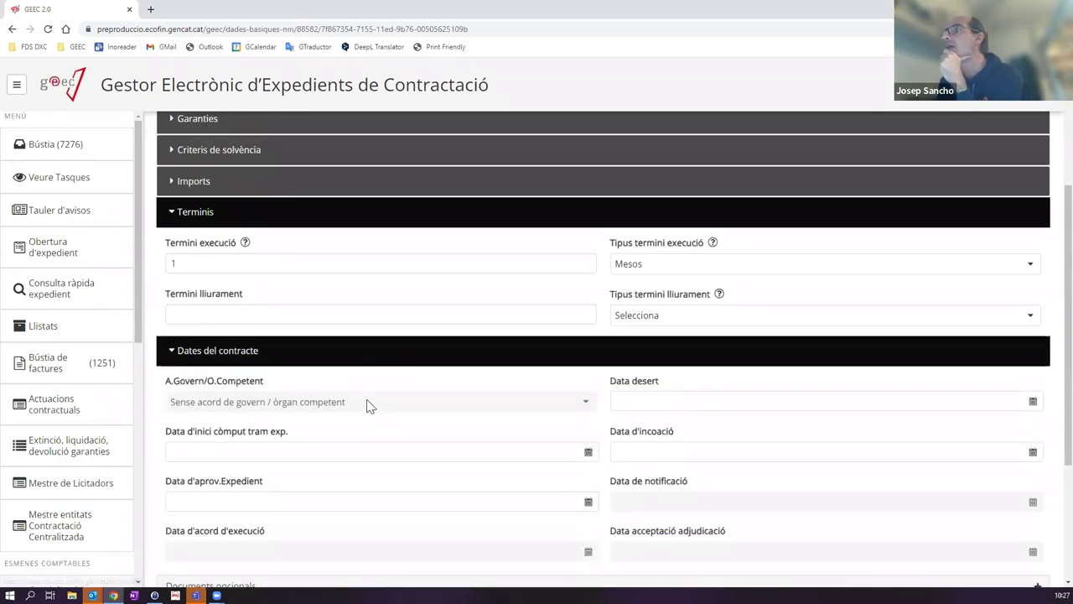
scroll(369, 408, "down", 2)
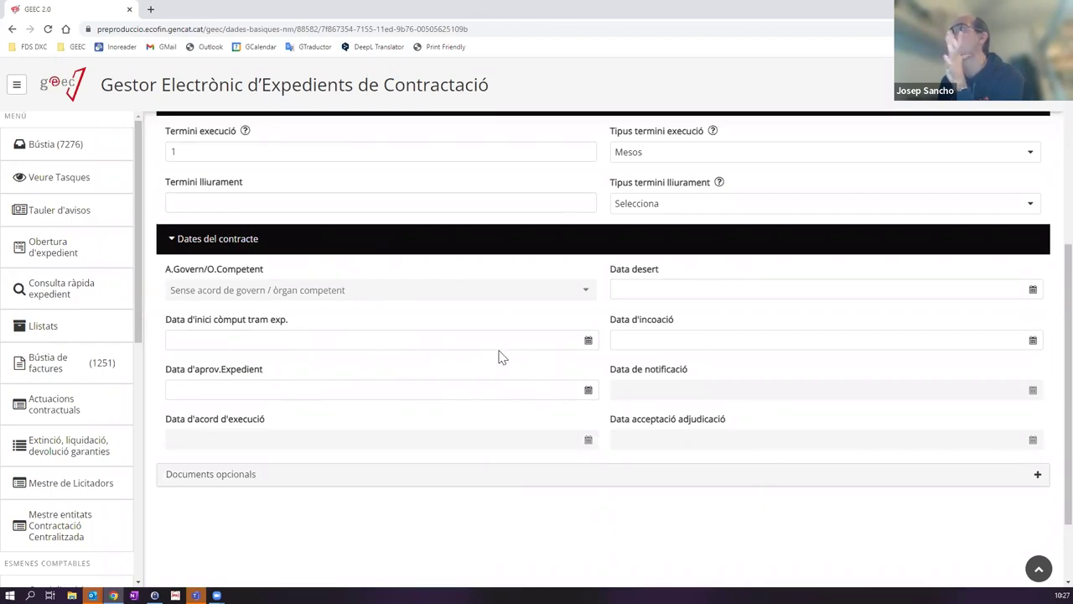
scroll(498, 356, "up", 2)
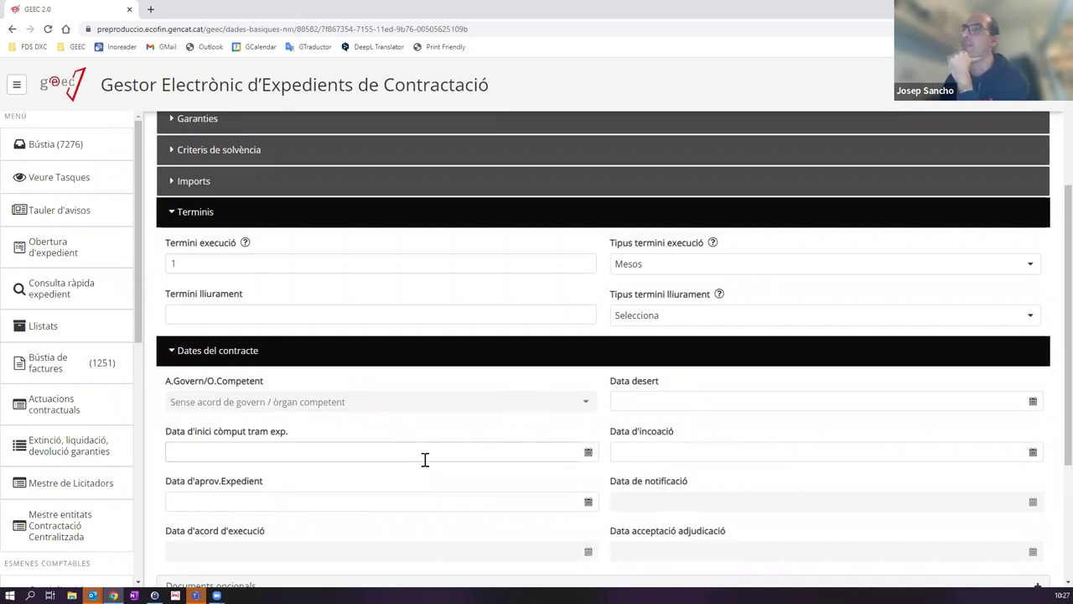
scroll(493, 461, "down", 1)
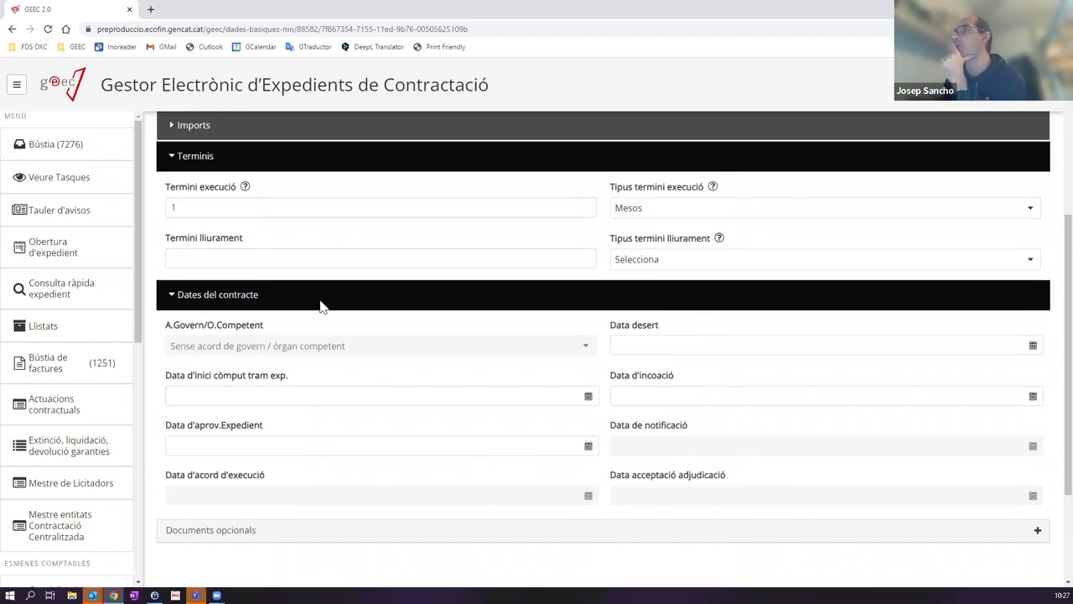
left_click(689, 393)
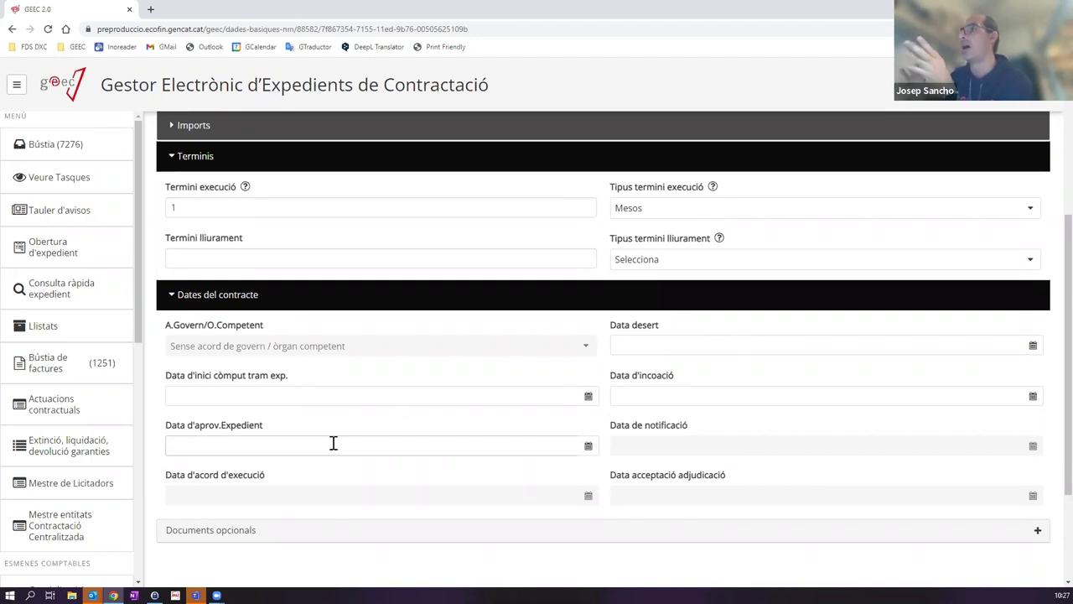
scroll(624, 463, "up", 2)
Step: Collapse Dates del contracte and Terminis, then go to the Dades econòmiques tab
left_click(306, 467)
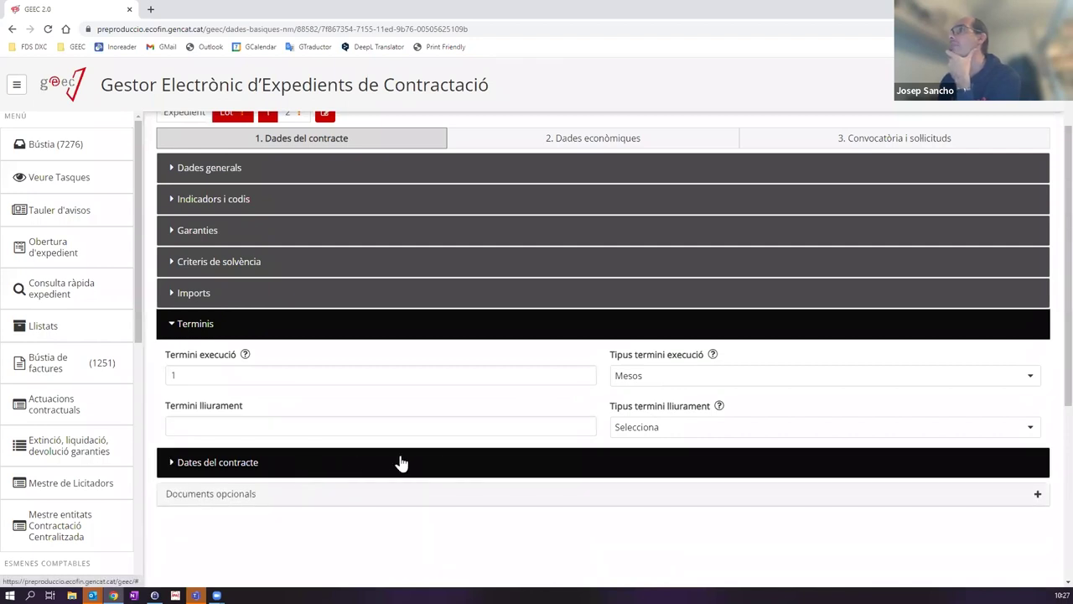
scroll(367, 458, "up", 2)
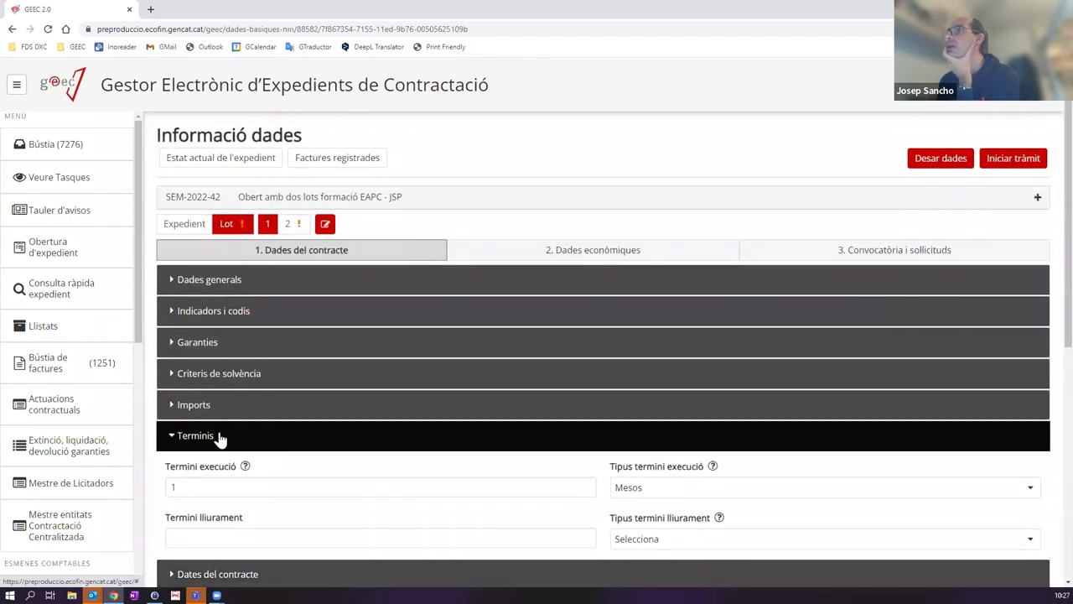
left_click(218, 437)
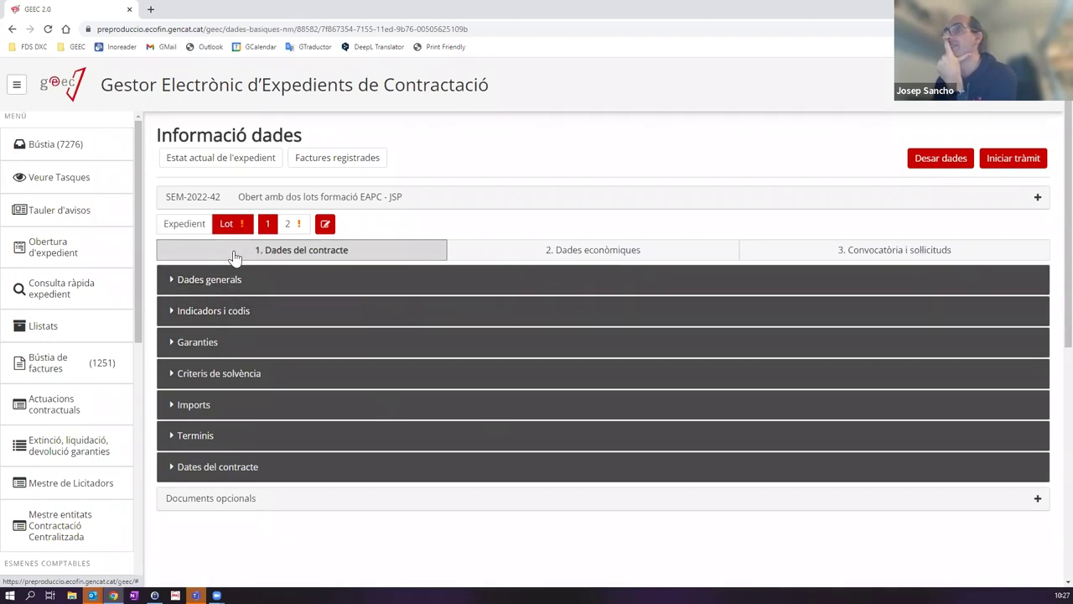
left_click(609, 254)
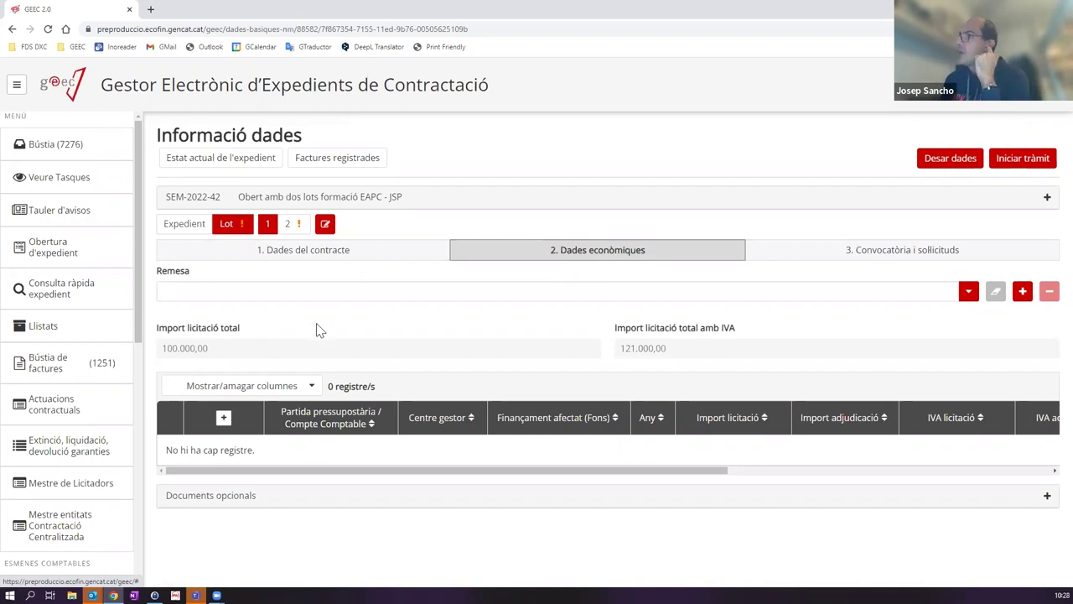
Step: Open the Afegir partida pressupostària dialog for Lot 1 and select its Partida pressupostària field
left_click(223, 419)
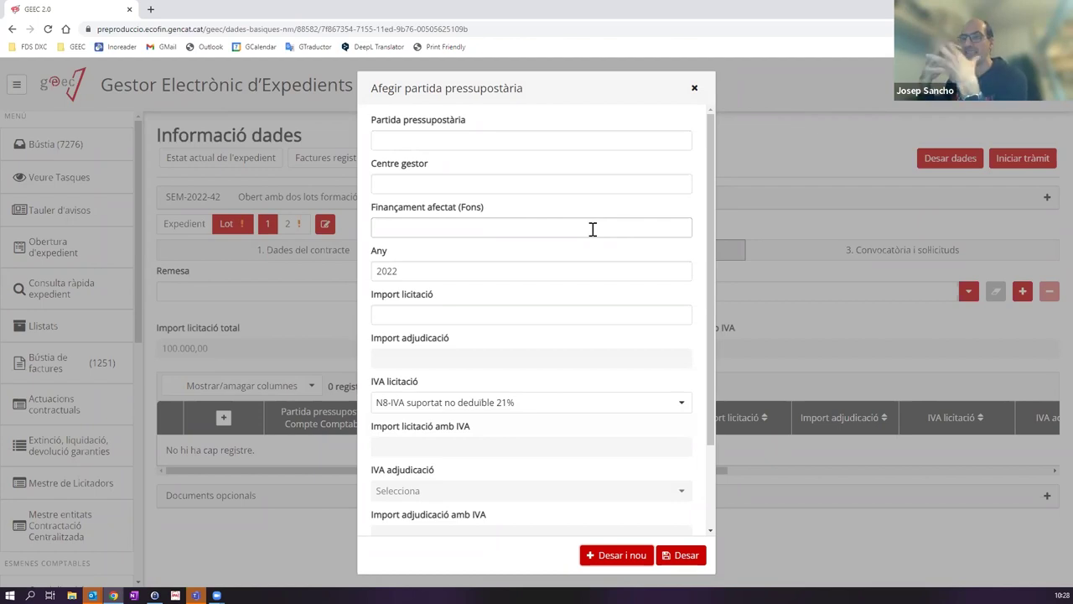
left_click(670, 140)
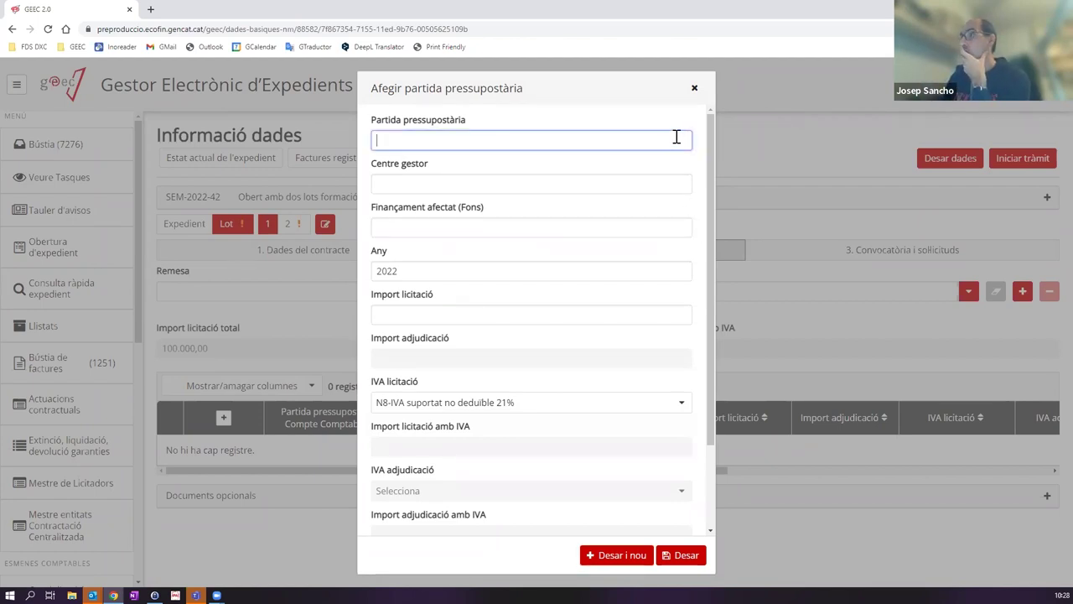
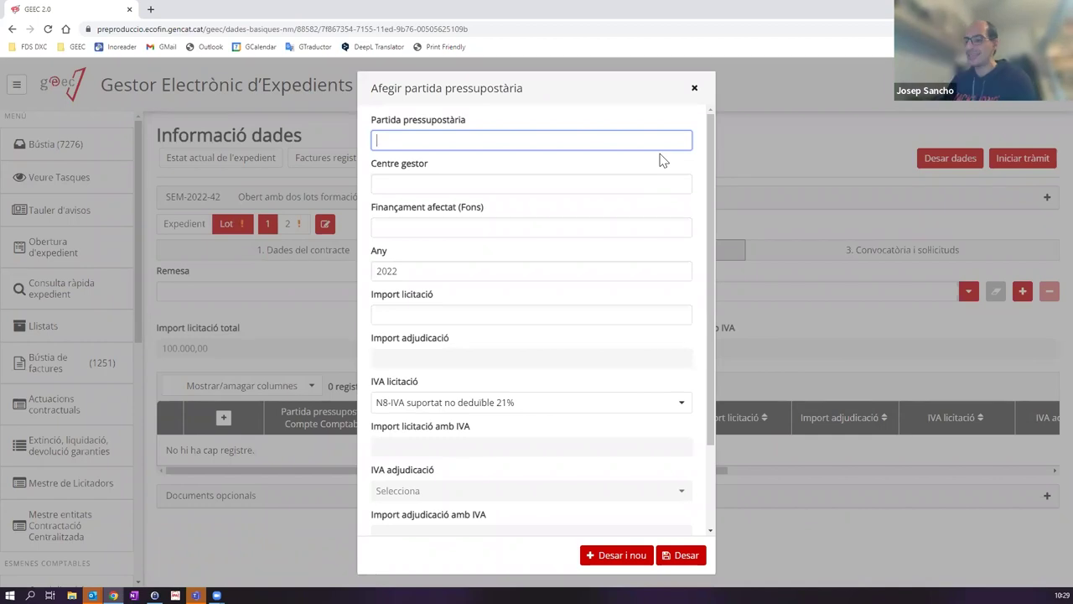
type("P")
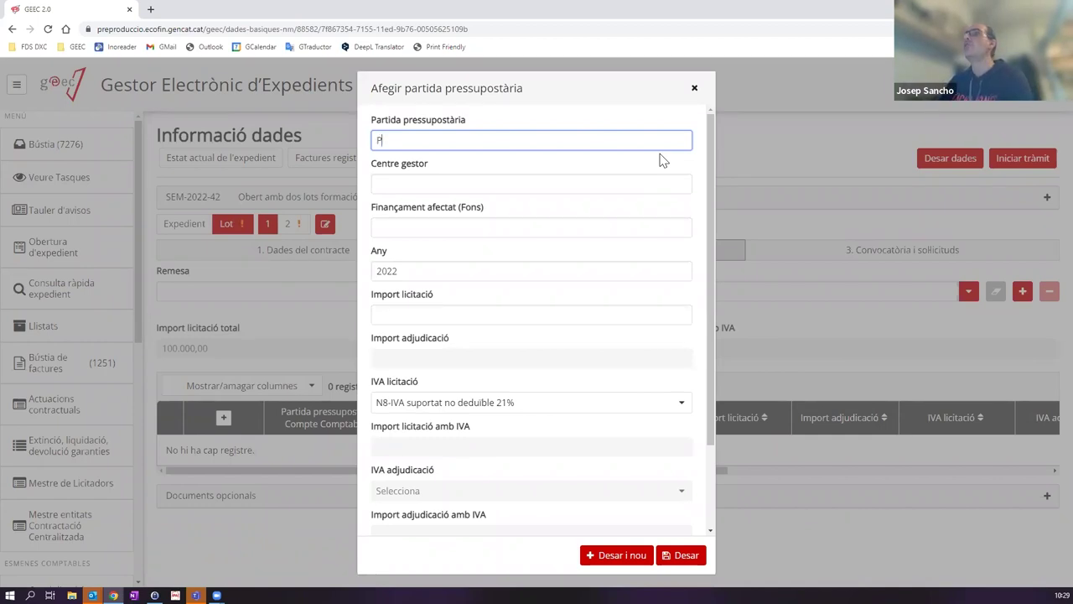
key("BackSpace")
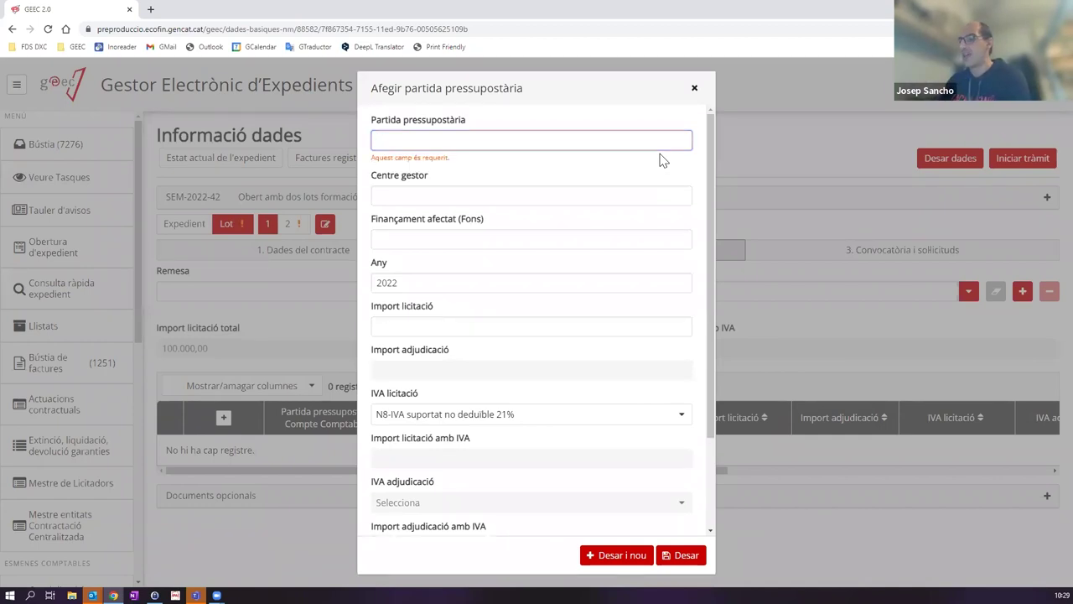
type("D")
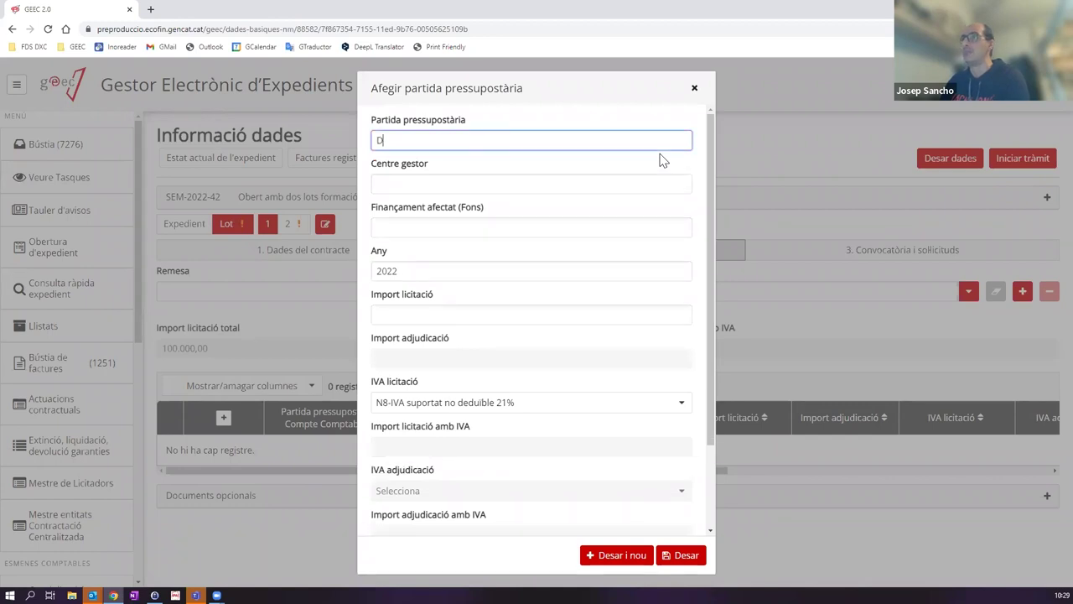
type("/1000001")
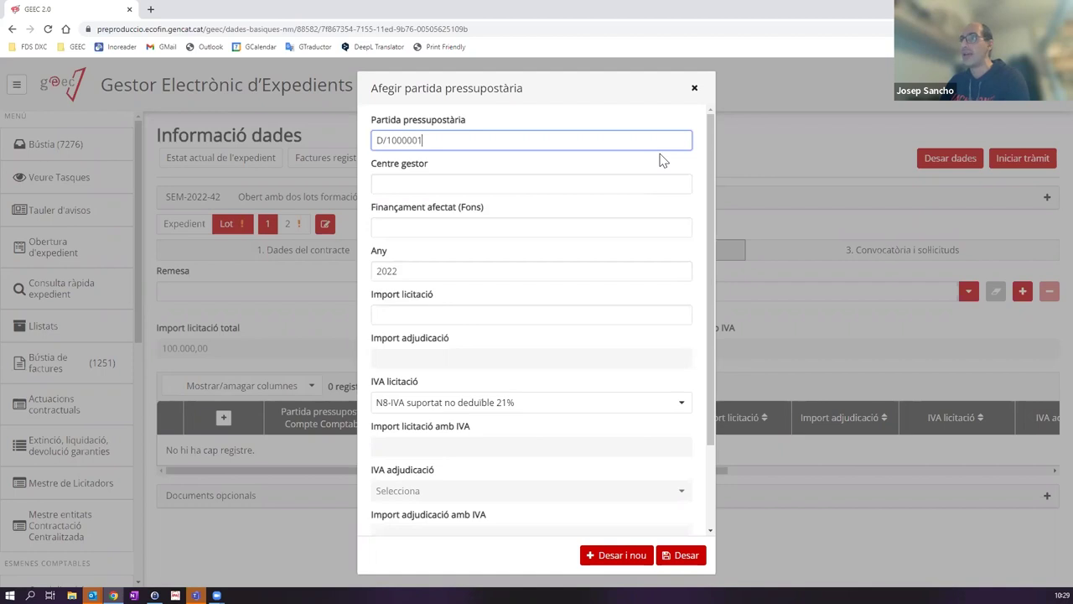
type("000111111")
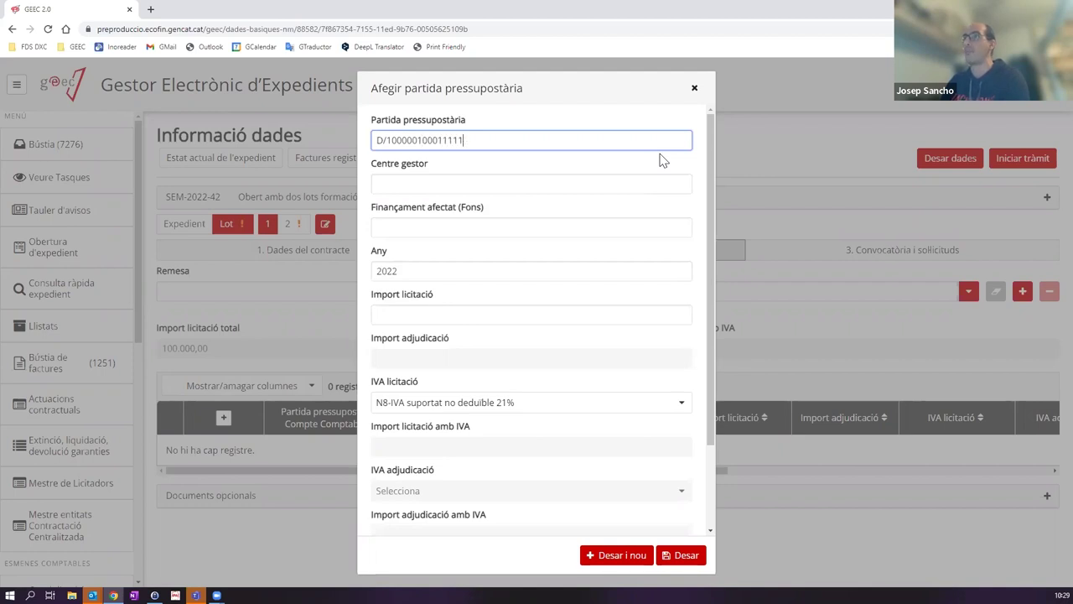
key("ctrl+a")
key("ctrl+c")
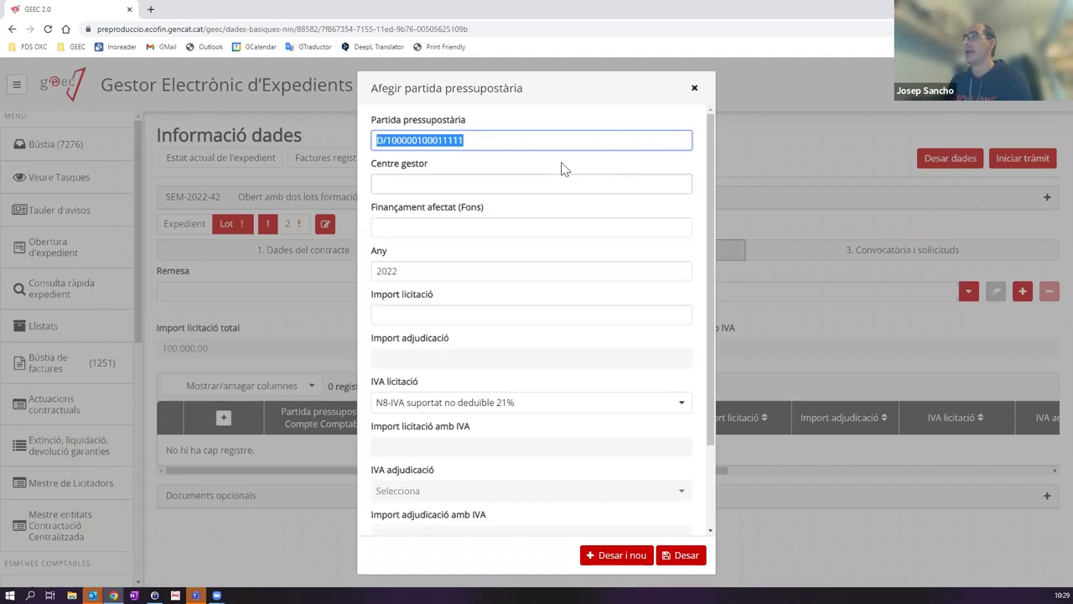
left_click(524, 180)
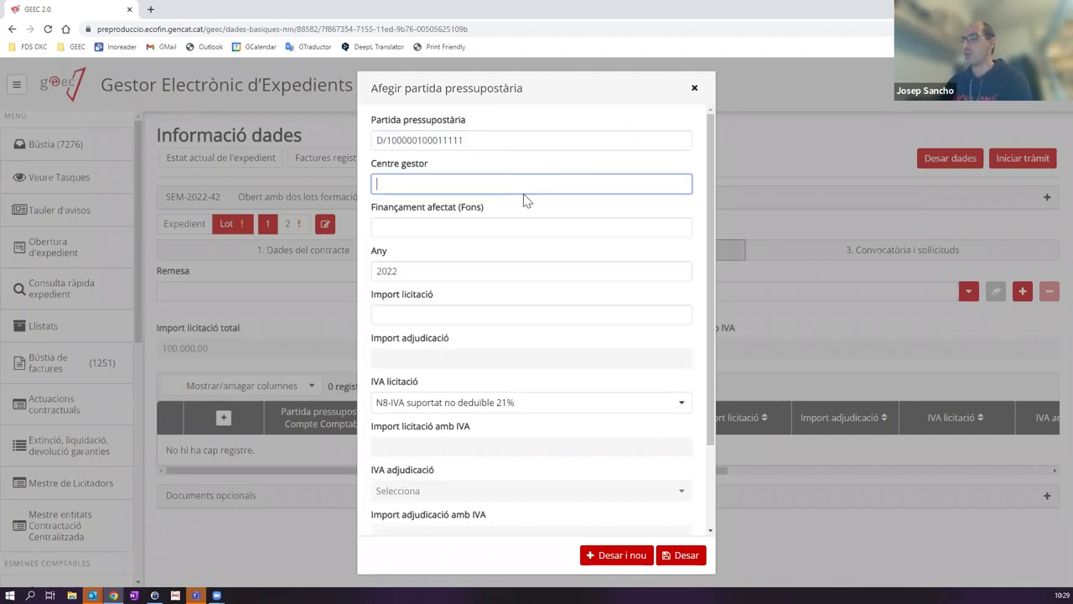
type("SEM01")
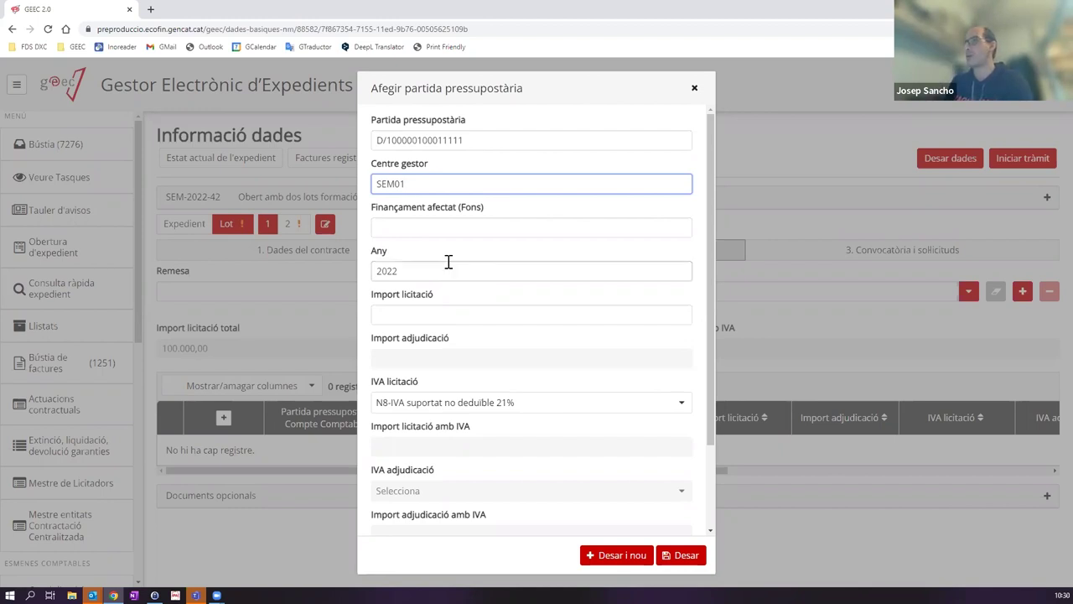
left_click(416, 316)
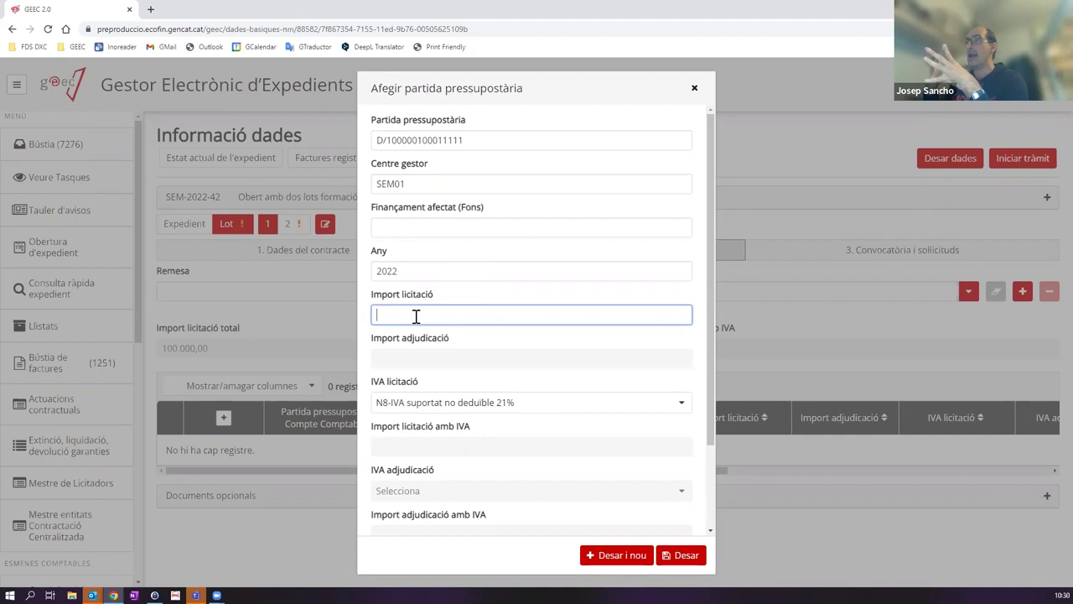
type("50")
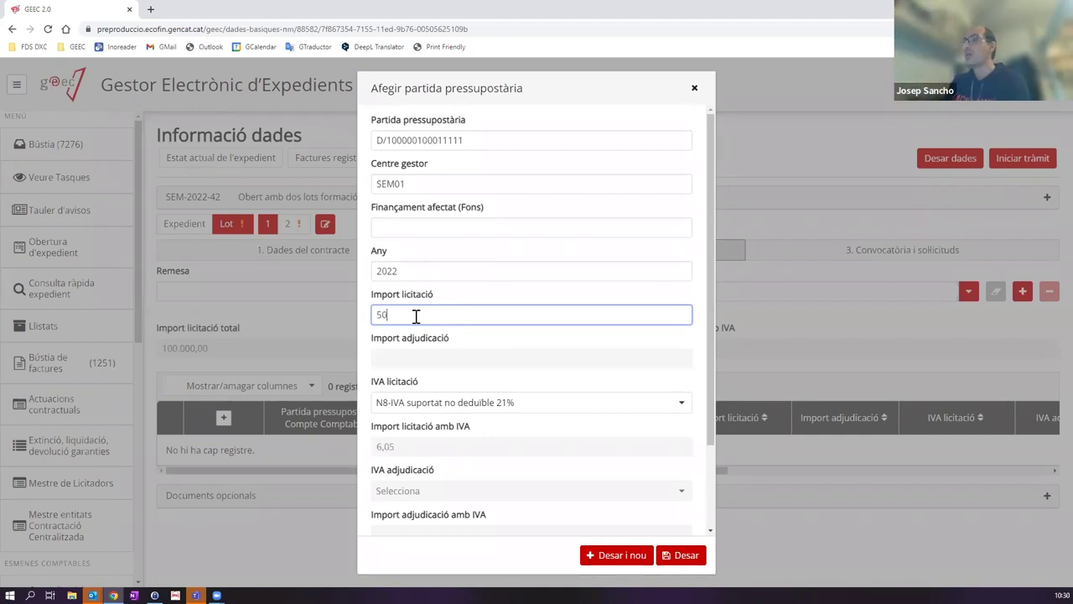
type(".000")
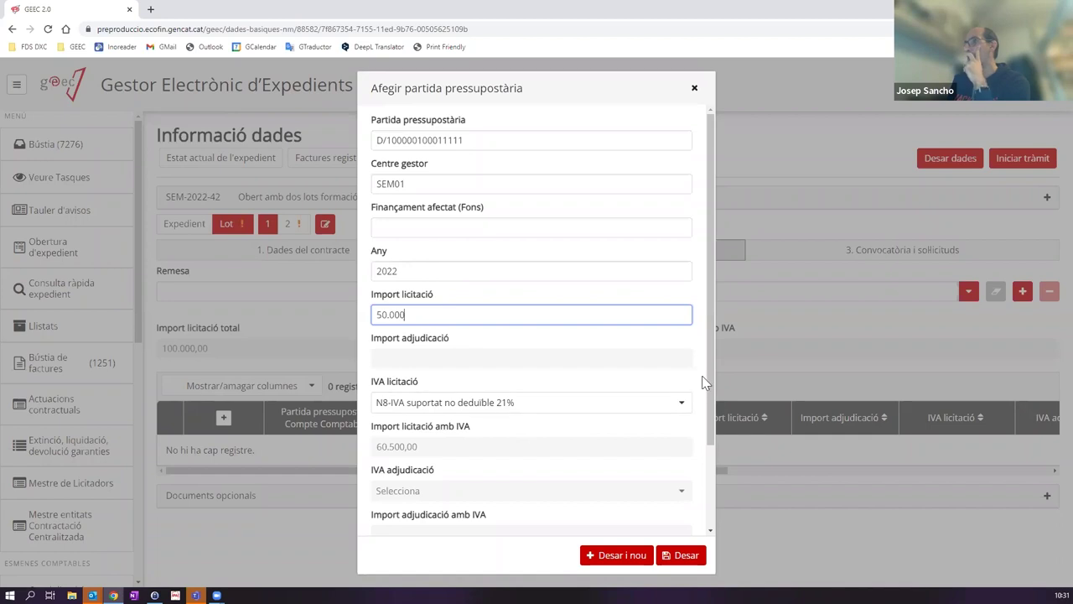
left_click_drag(707, 380, 695, 462)
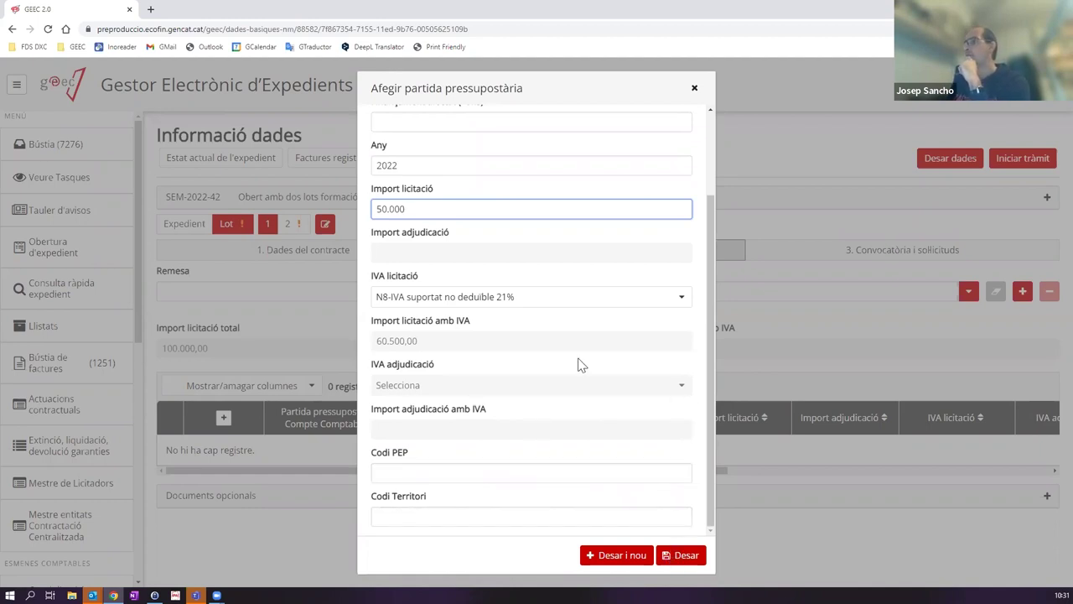
scroll(564, 412, "up", 3)
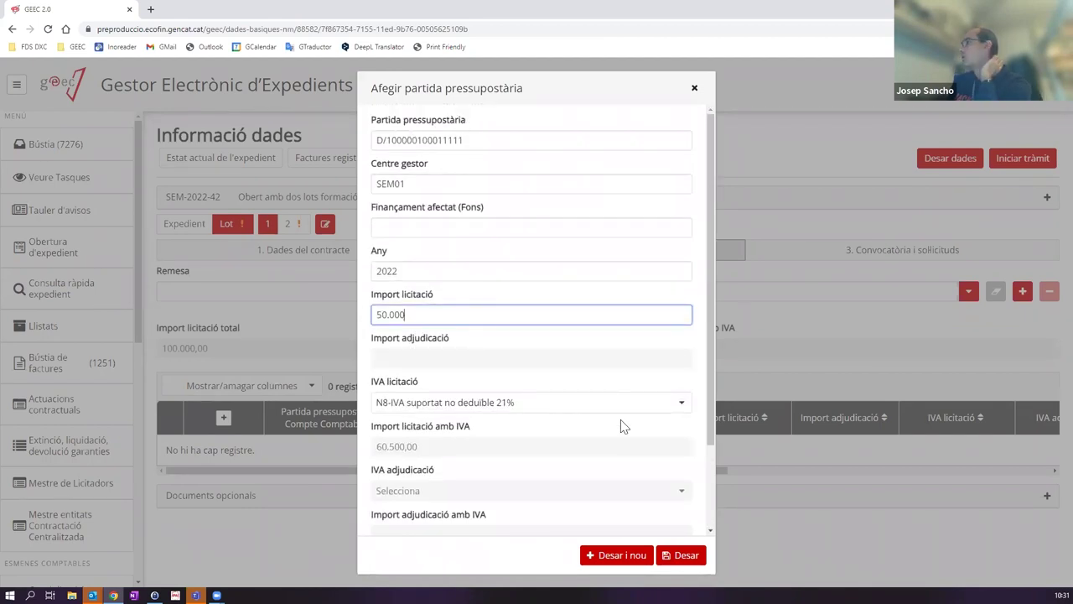
left_click(669, 555)
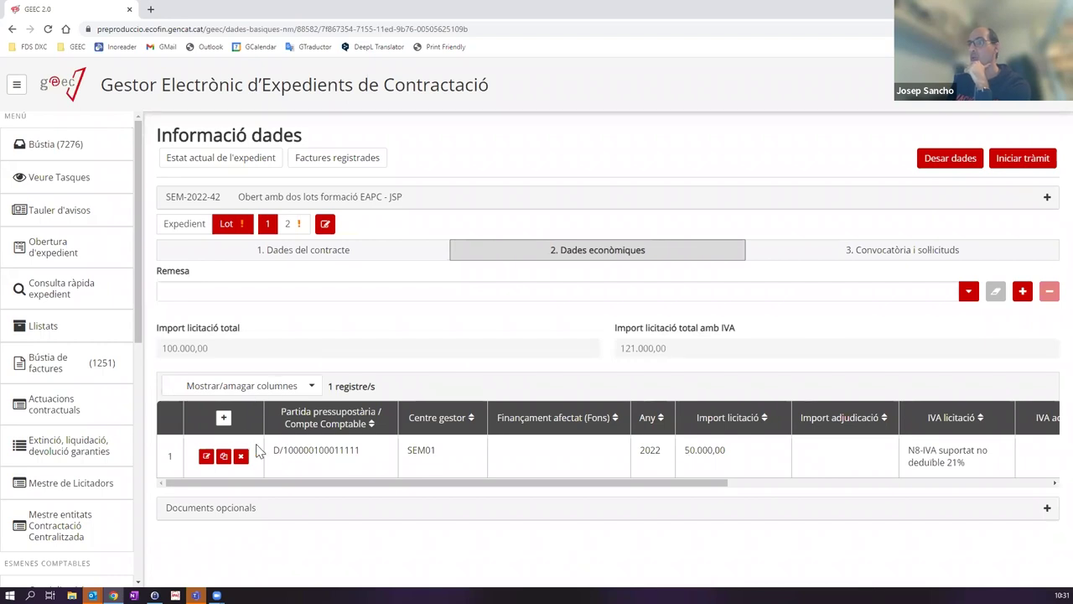
left_click(223, 417)
left_click(412, 138)
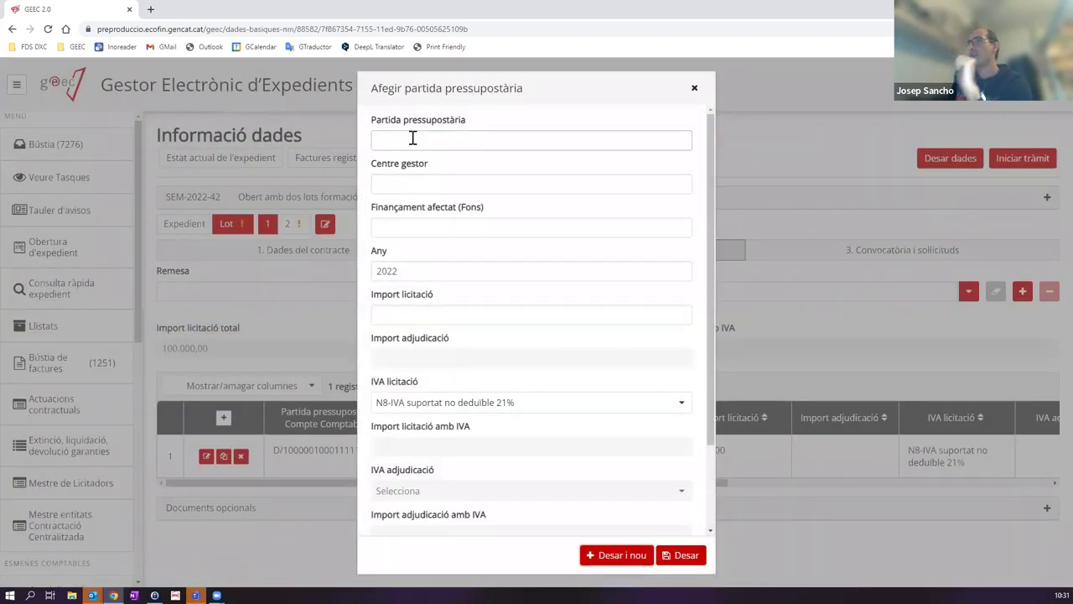
key("ctrl+v")
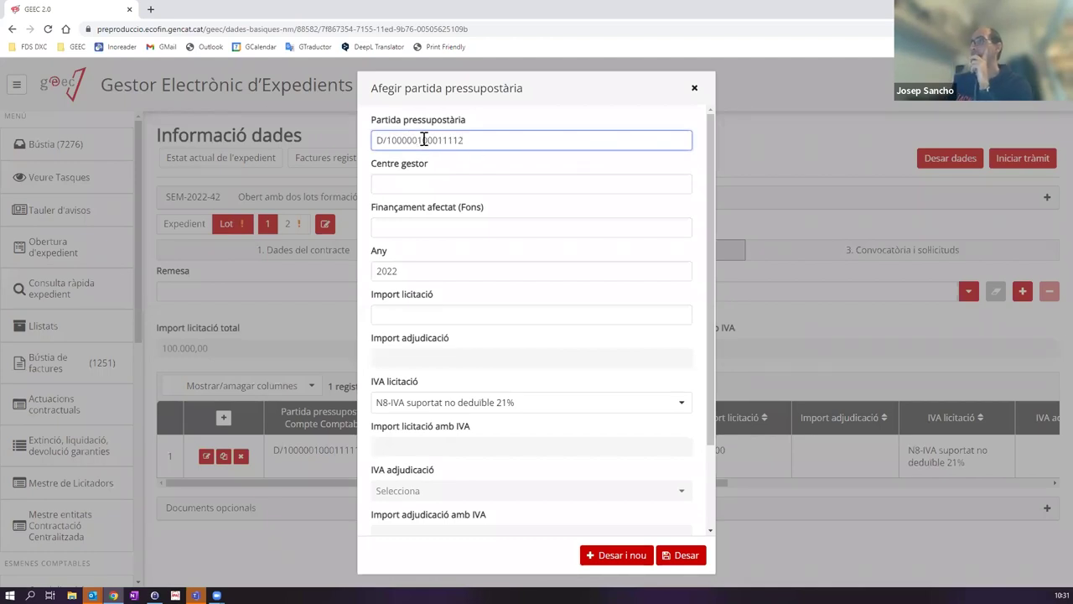
left_click(429, 183)
type("SEM")
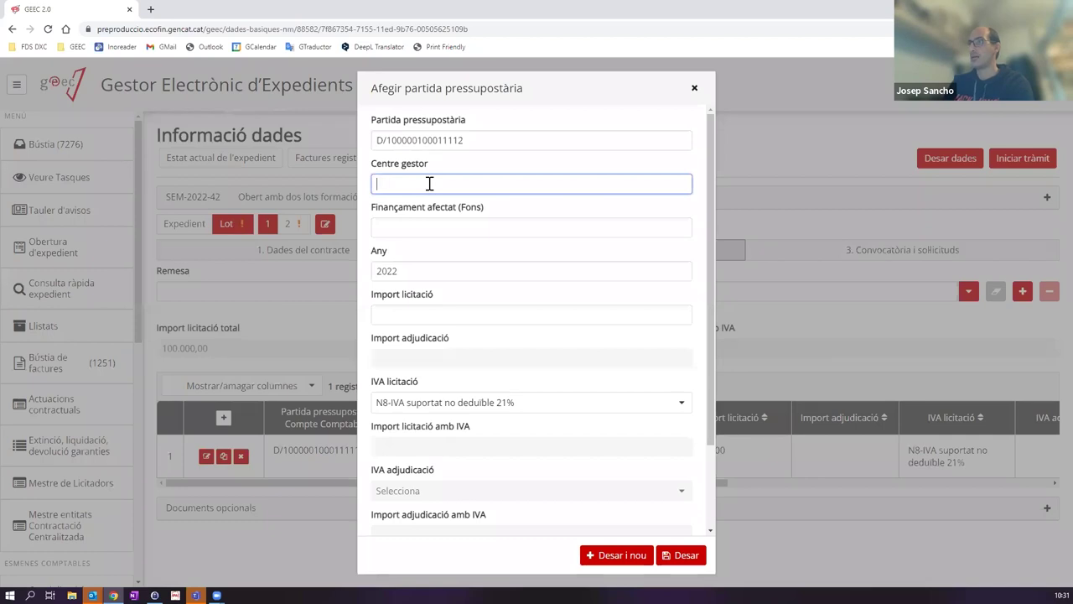
type("01")
left_click(414, 317)
type("50.000")
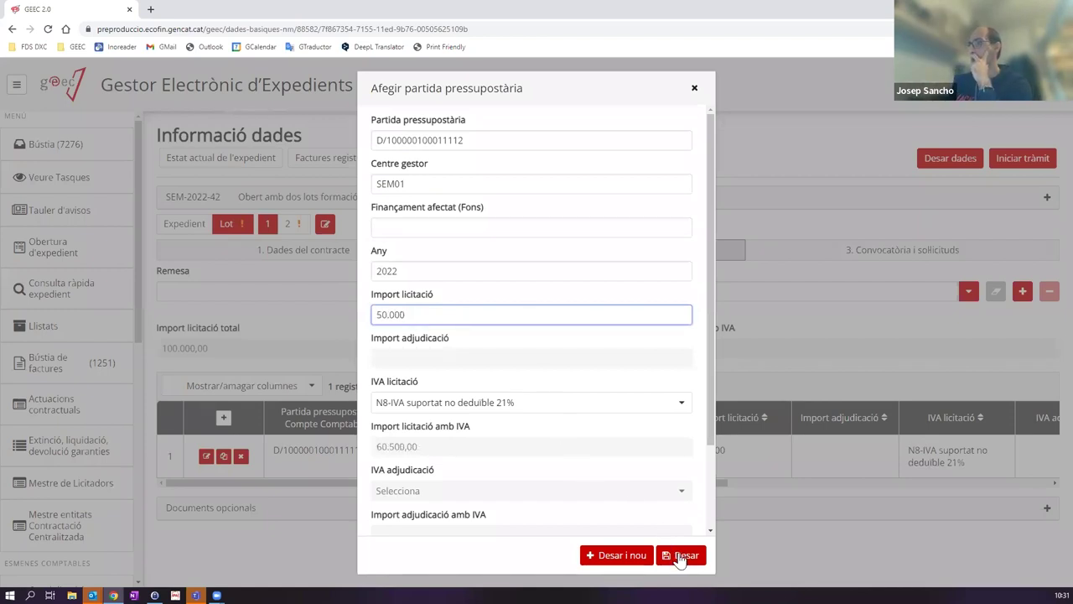
left_click(681, 555)
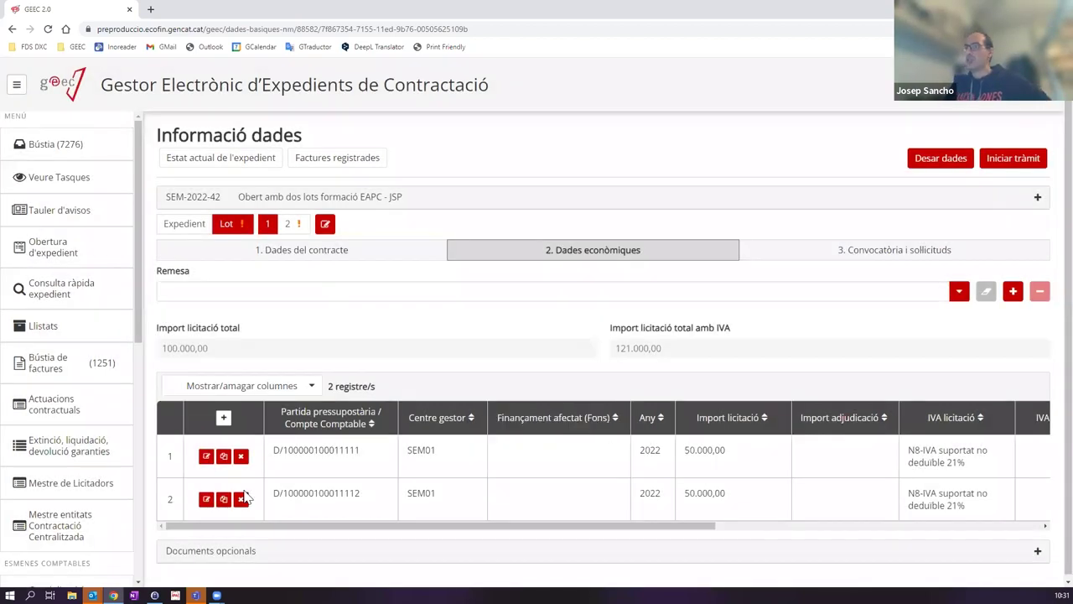
Step: Save the economic data, then show the '3. Convocatòria i sol·licituds' section
left_click(924, 168)
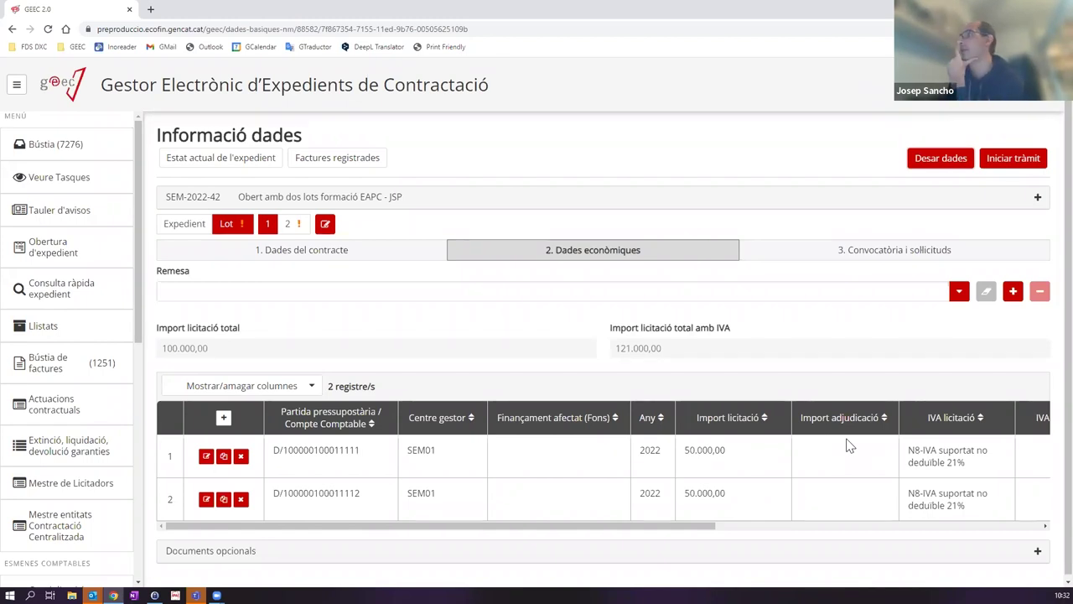
left_click(802, 257)
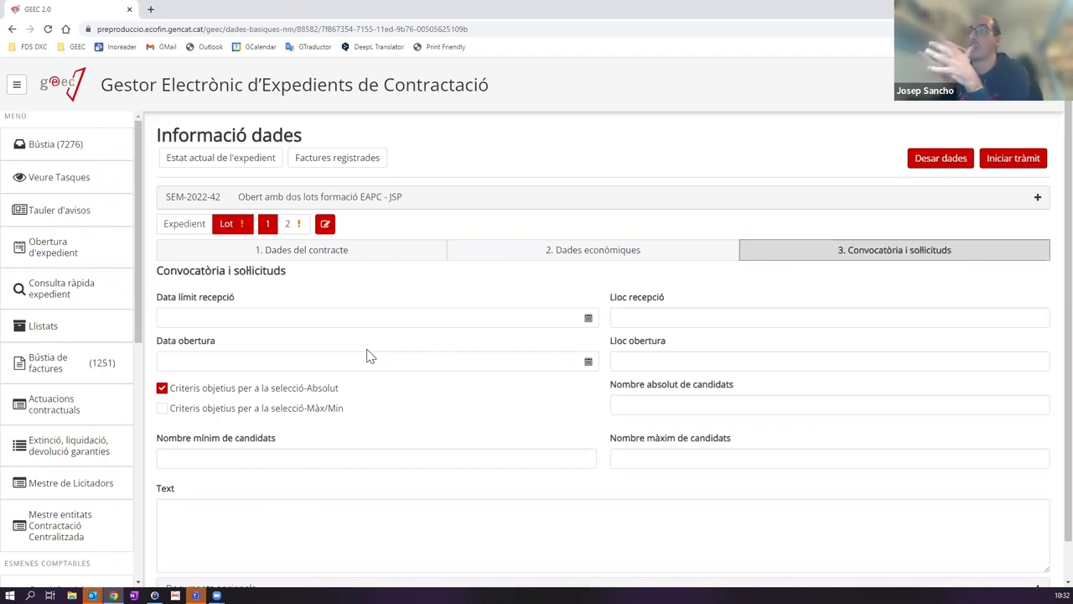
Step: Leave the application deadline empty, save the expedient's data, and open lot 2
left_click(197, 311)
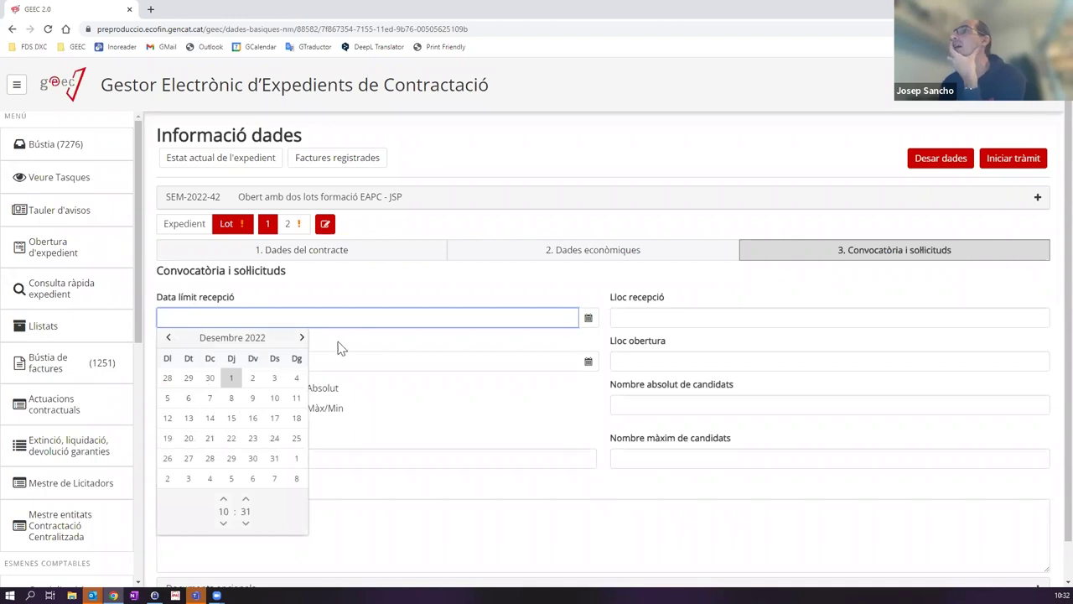
left_click(627, 317)
scroll(513, 389, "down", 1)
scroll(360, 360, "up", 1)
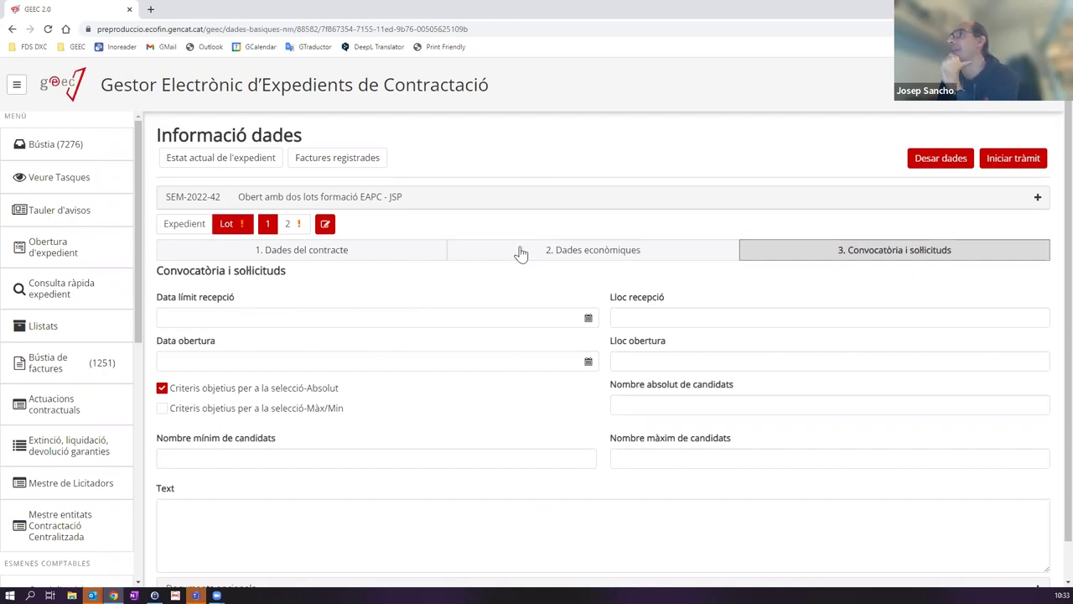
left_click(923, 166)
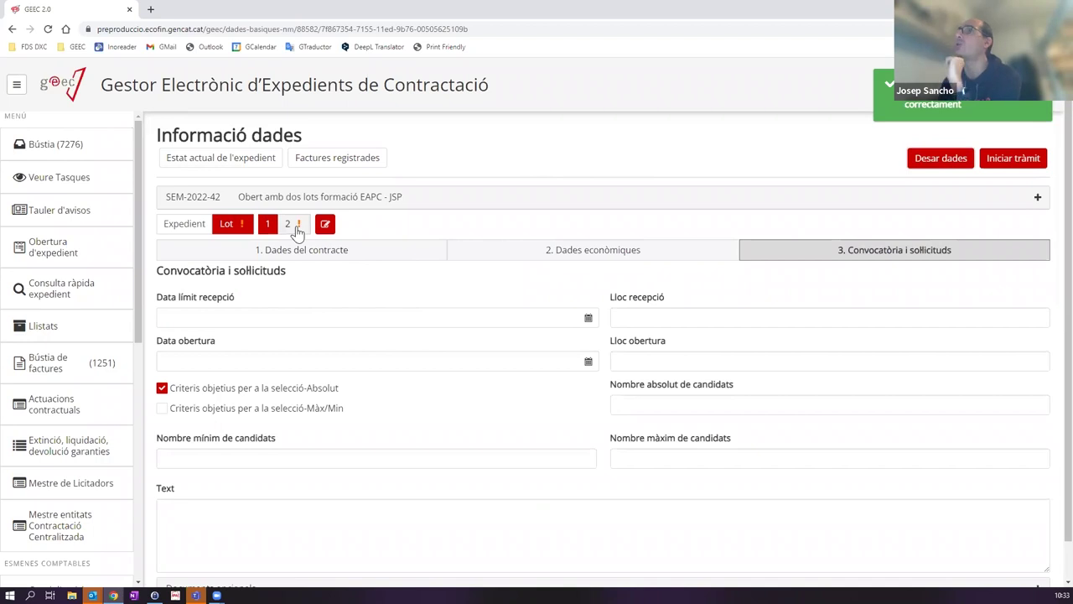
left_click(300, 230)
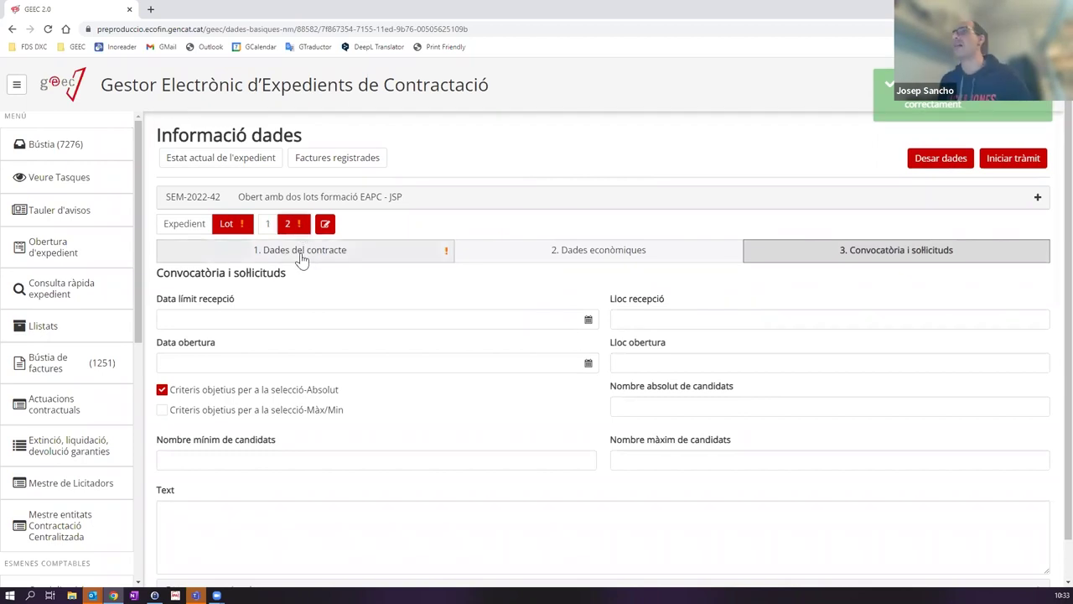
Step: In lot 2's general data, keep valuation criteria as Diversos and set price revision to No
left_click(301, 257)
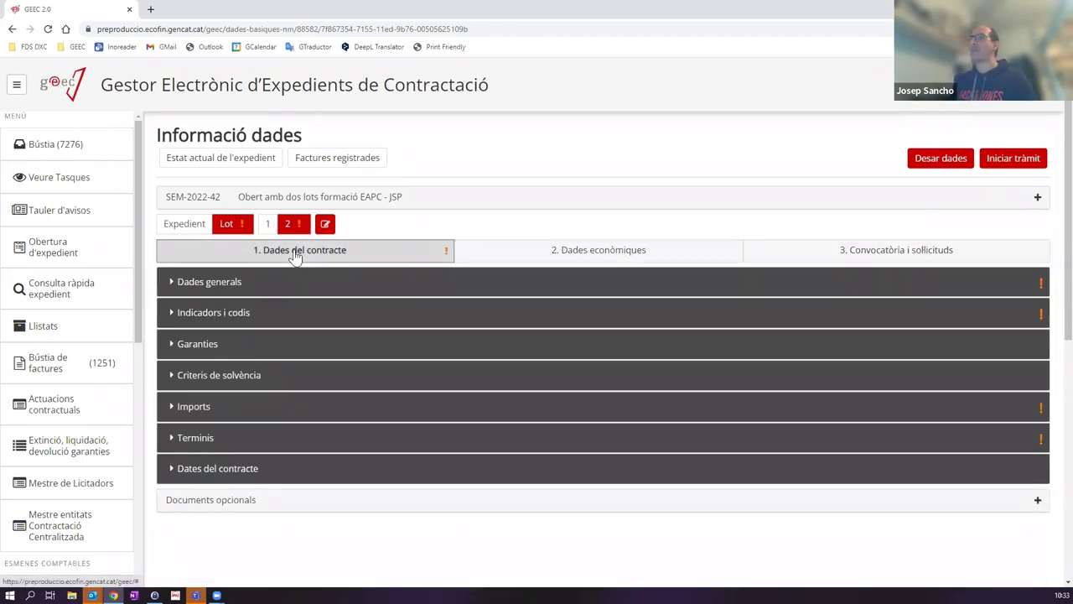
left_click(290, 282)
left_click(239, 386)
left_click(216, 424)
left_click(212, 436)
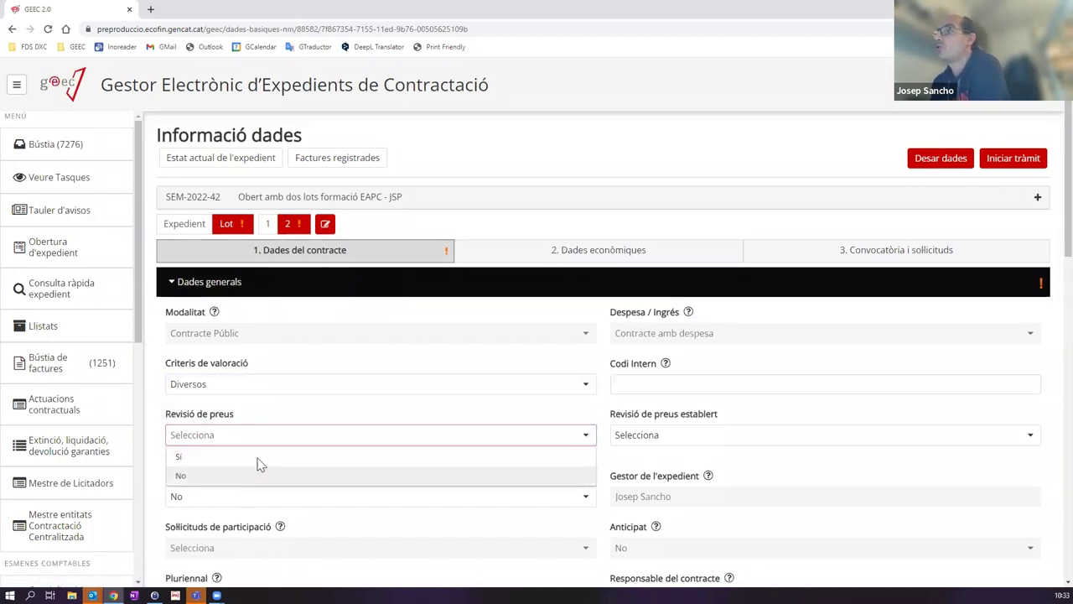
left_click(516, 472)
Step: Set Pròrroga prevista and Modificació prevista to Sí
scroll(694, 443, "down", 1)
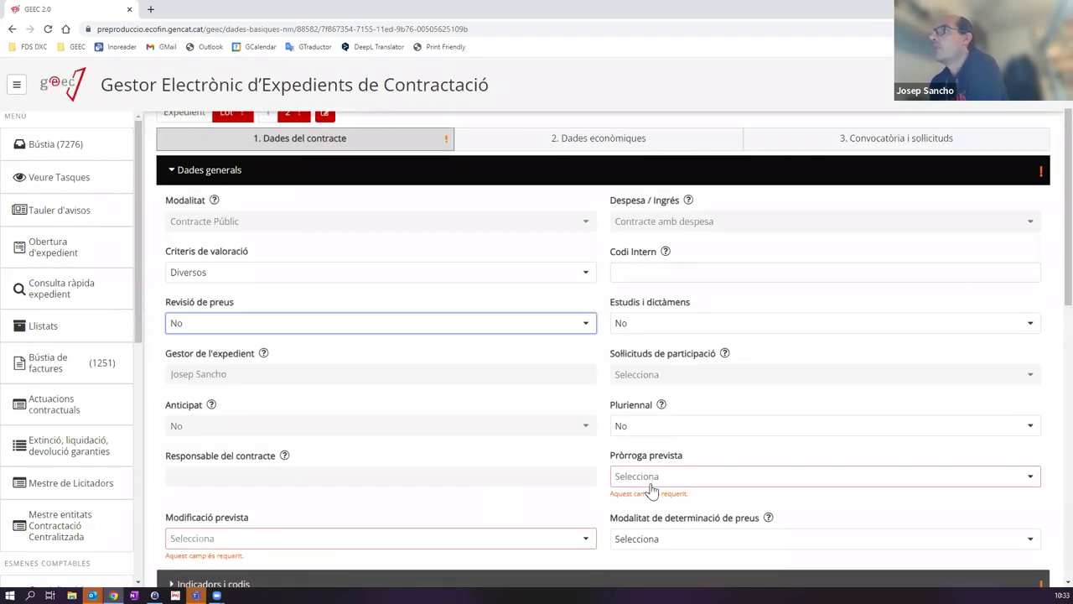
left_click(650, 485)
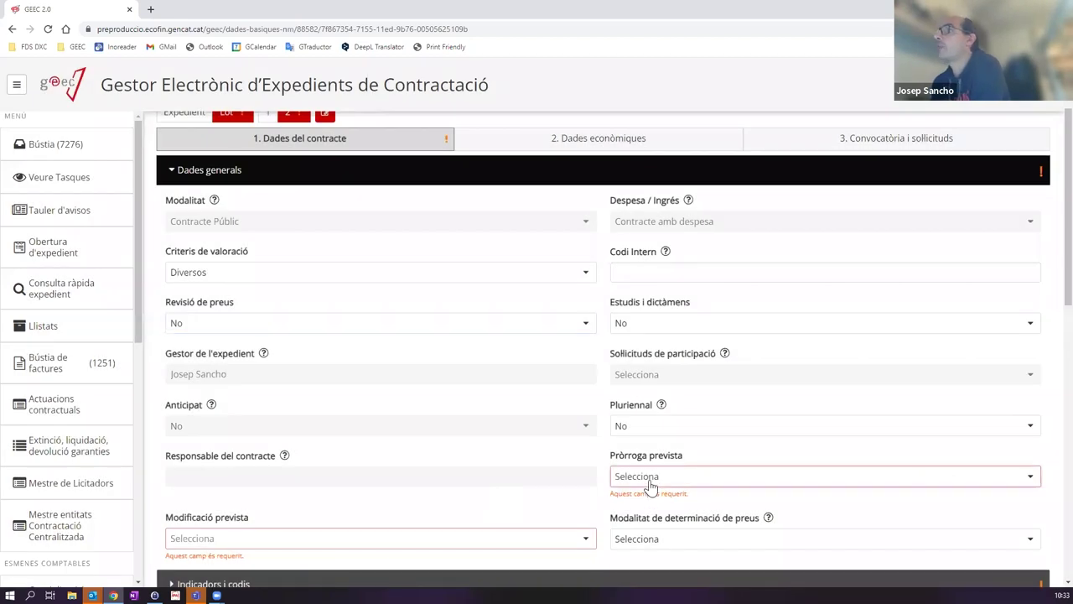
left_click(637, 509)
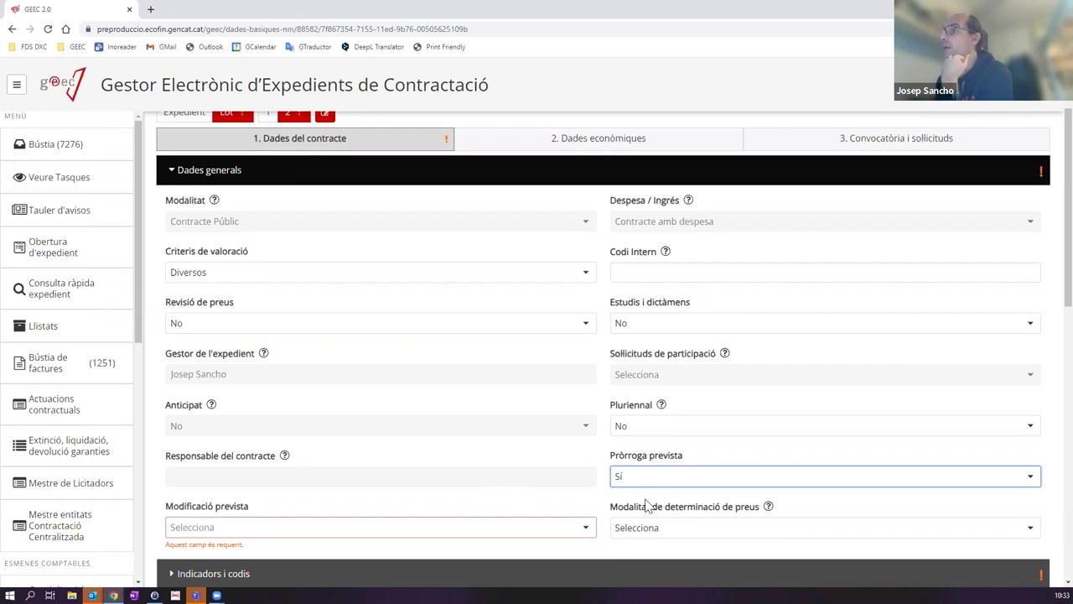
scroll(587, 463, "down", 1)
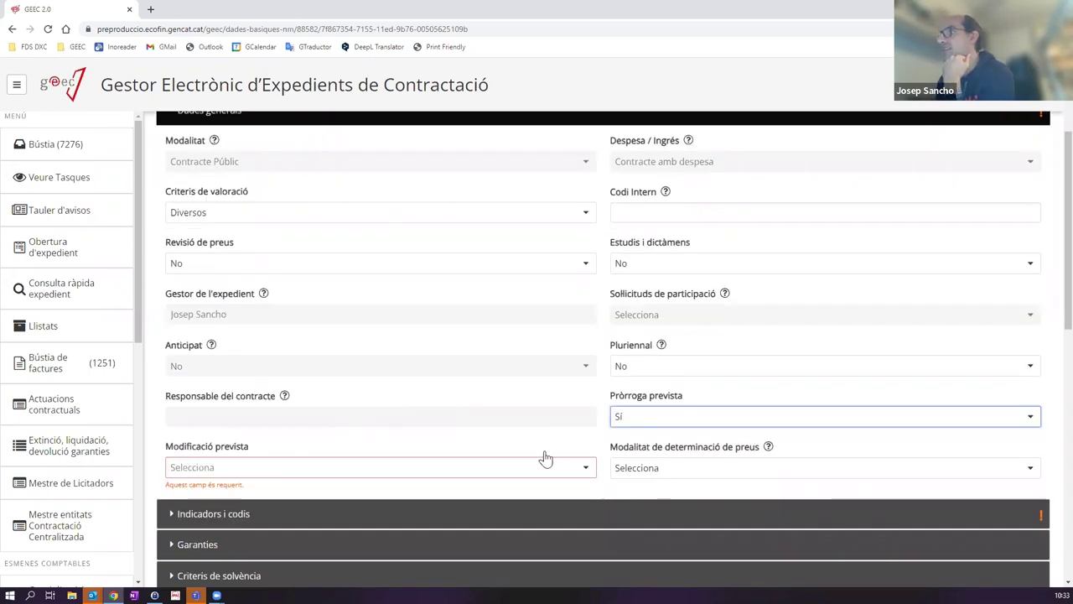
scroll(545, 459, "down", 1)
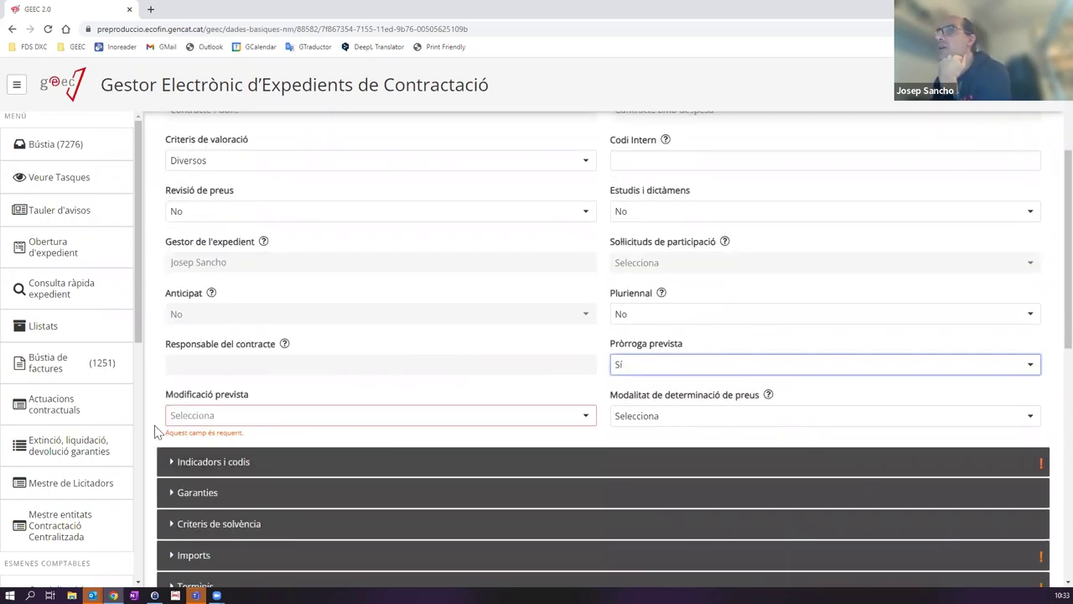
left_click(276, 417)
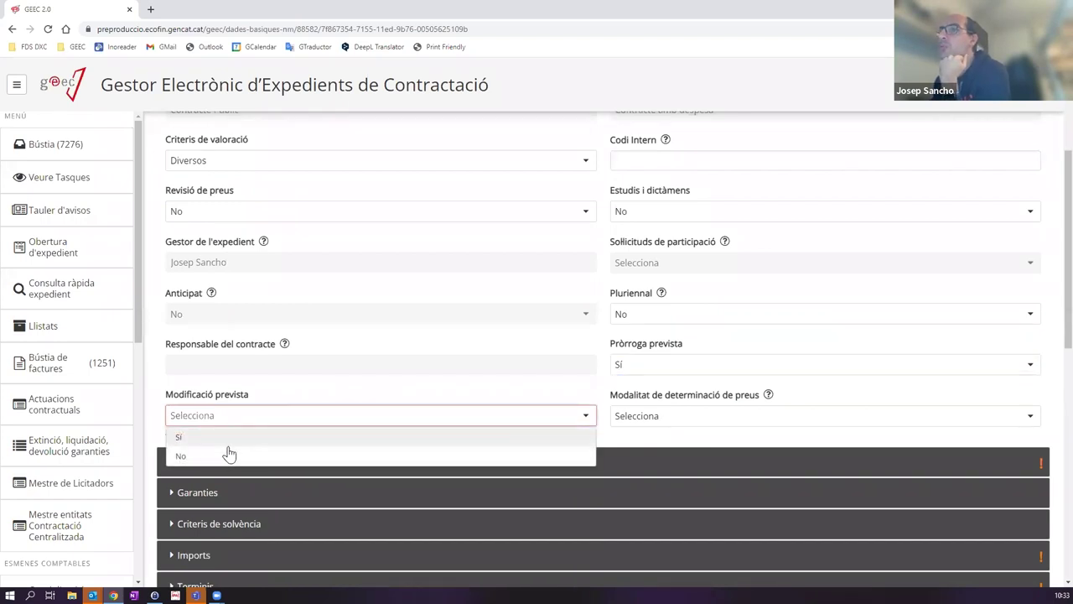
left_click(239, 440)
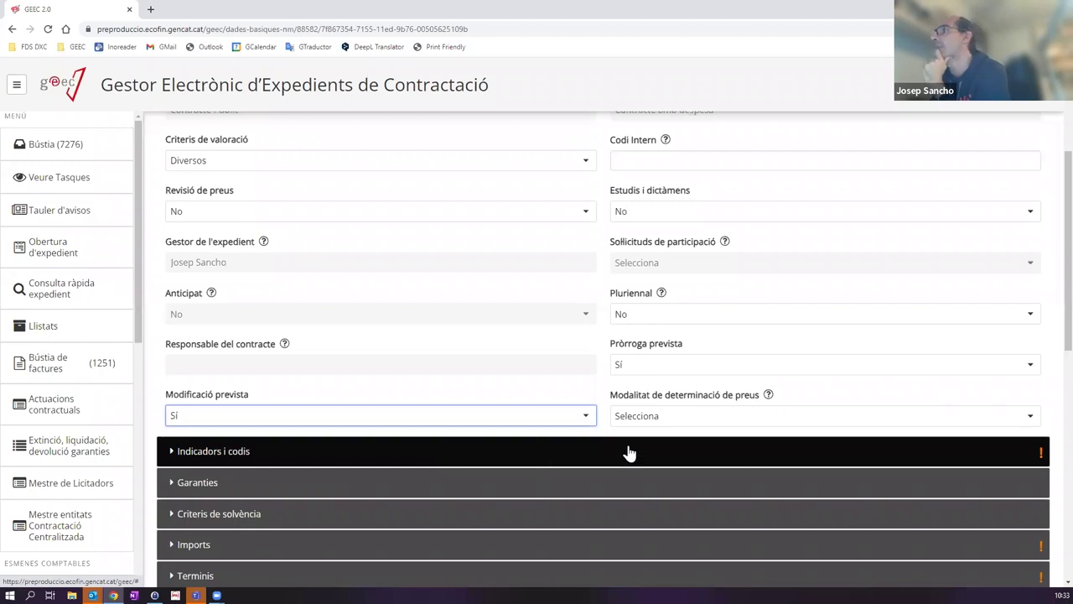
Step: Set Clàusules Ambientals and Clàusules Socials to No in Indicadors i codis
scroll(660, 425, "down", 2)
left_click(316, 345)
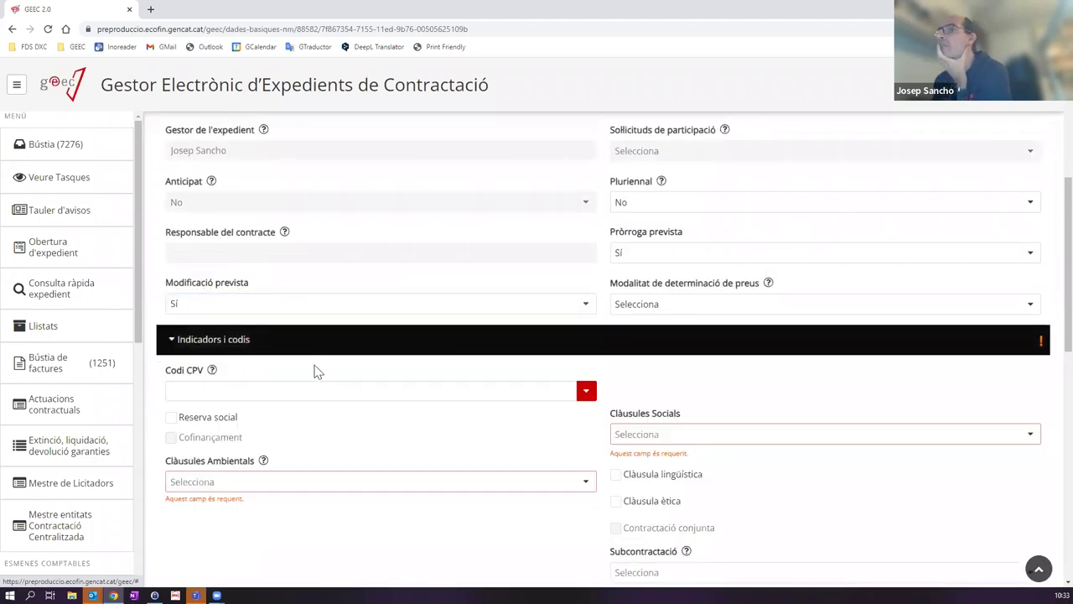
scroll(315, 386, "down", 2)
left_click(263, 375)
left_click(250, 411)
left_click(659, 327)
left_click(711, 361)
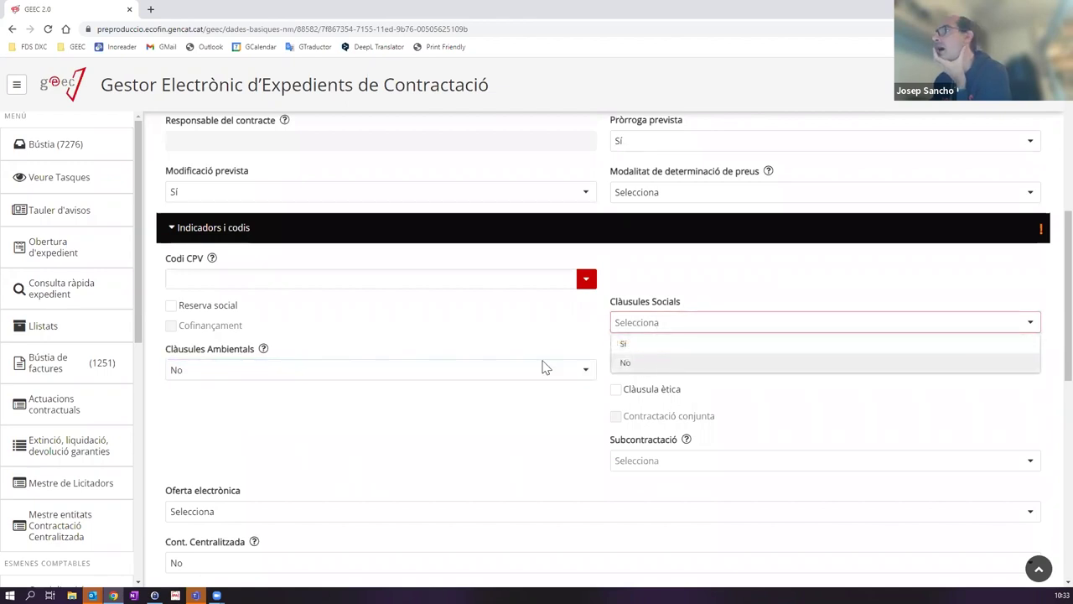
Step: Set Subhasta electrònica and Compra pub. innovadora to No
scroll(610, 280, "down", 3)
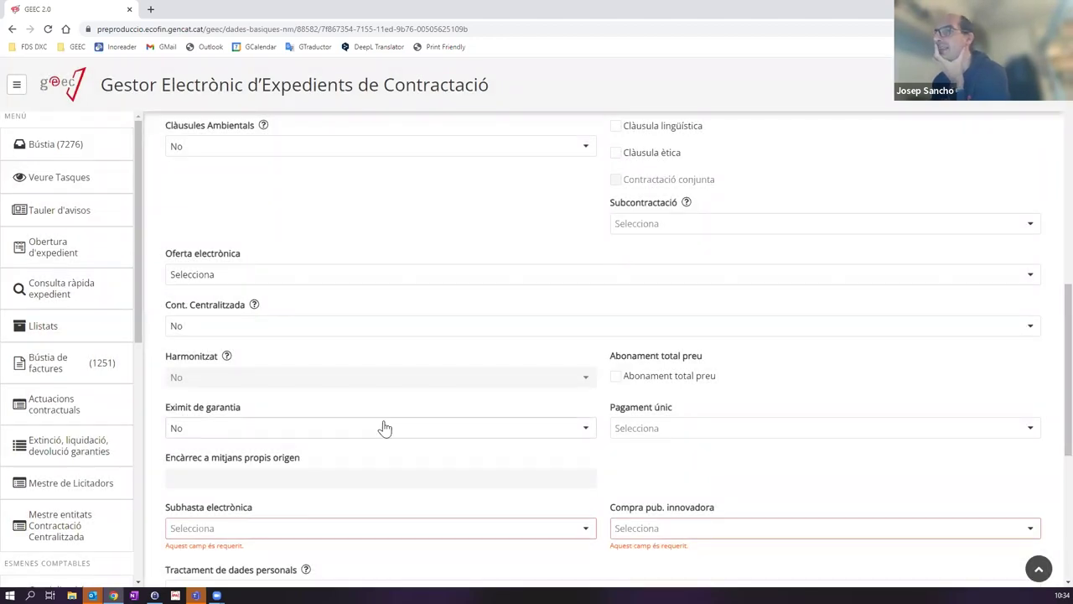
scroll(383, 426, "down", 3)
left_click(323, 310)
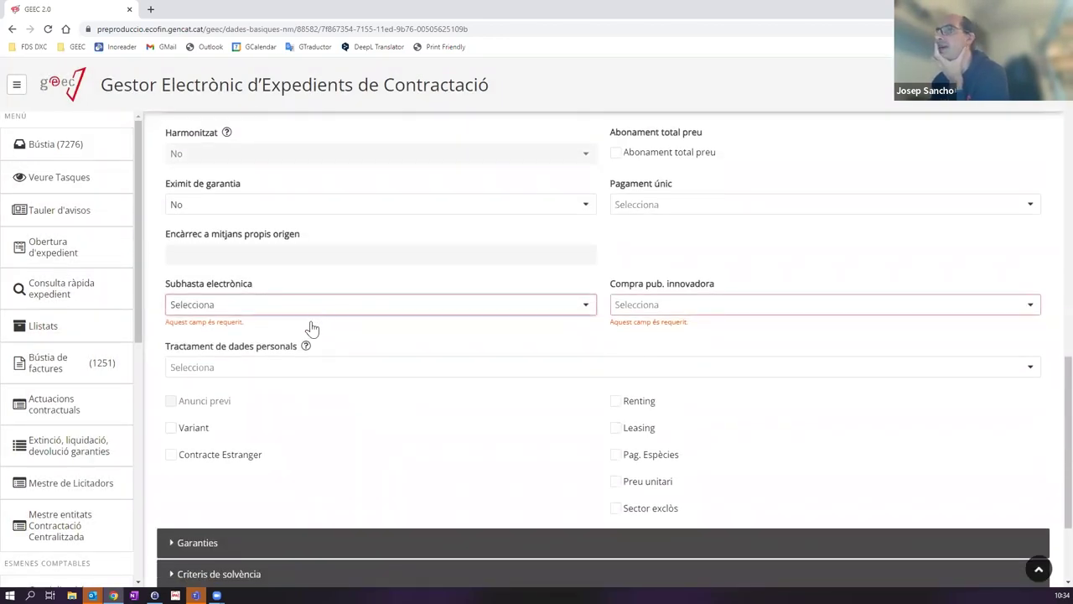
left_click(297, 347)
left_click(630, 309)
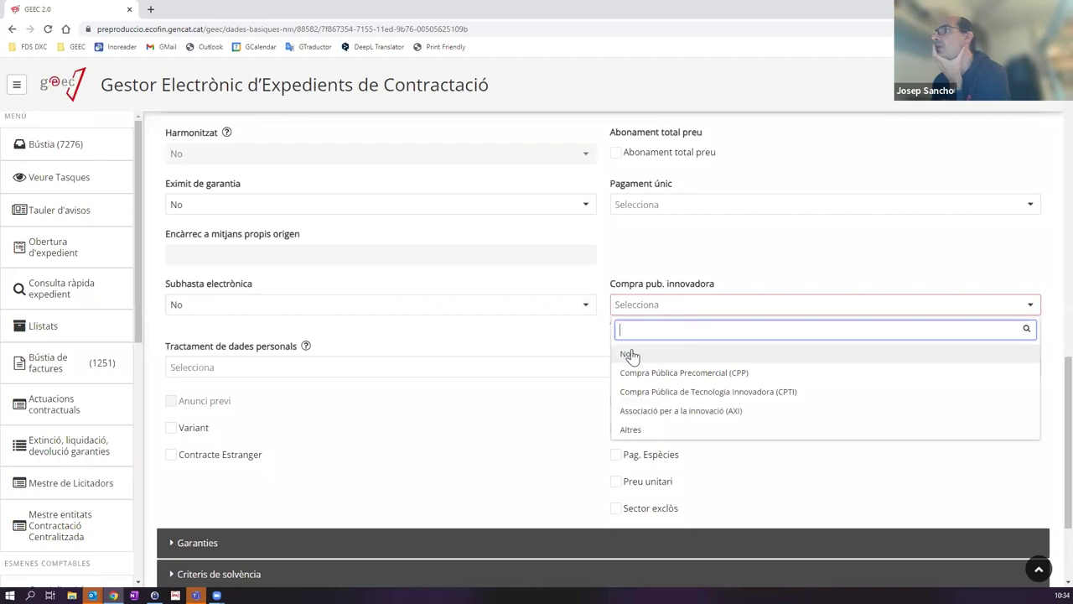
left_click(628, 352)
scroll(176, 404, "down", 2)
left_click(178, 401)
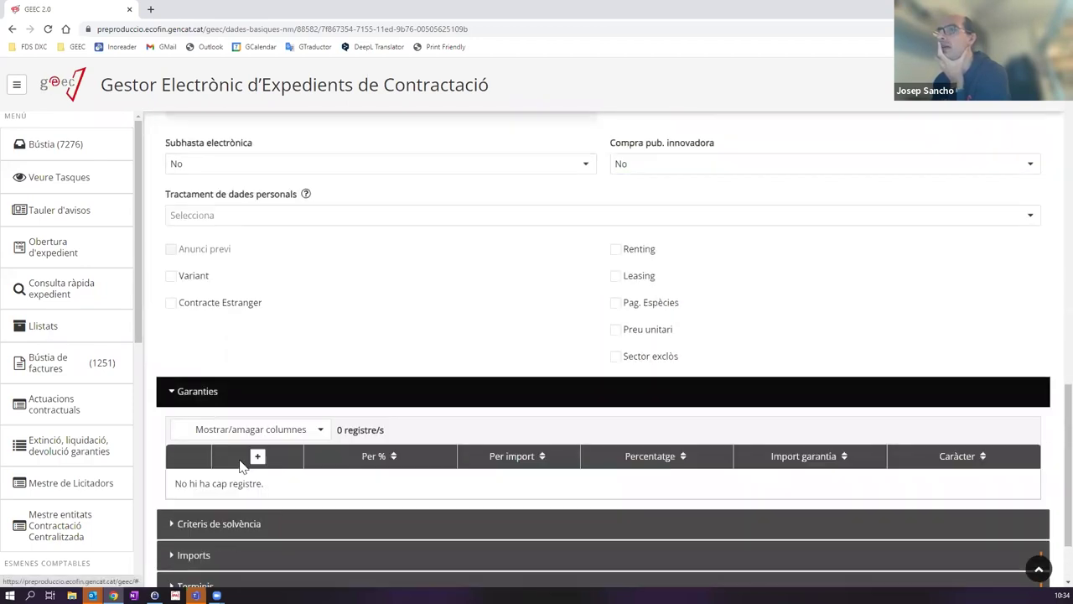
Step: Add a Definitiva guarantee calculated as 5%
left_click(257, 456)
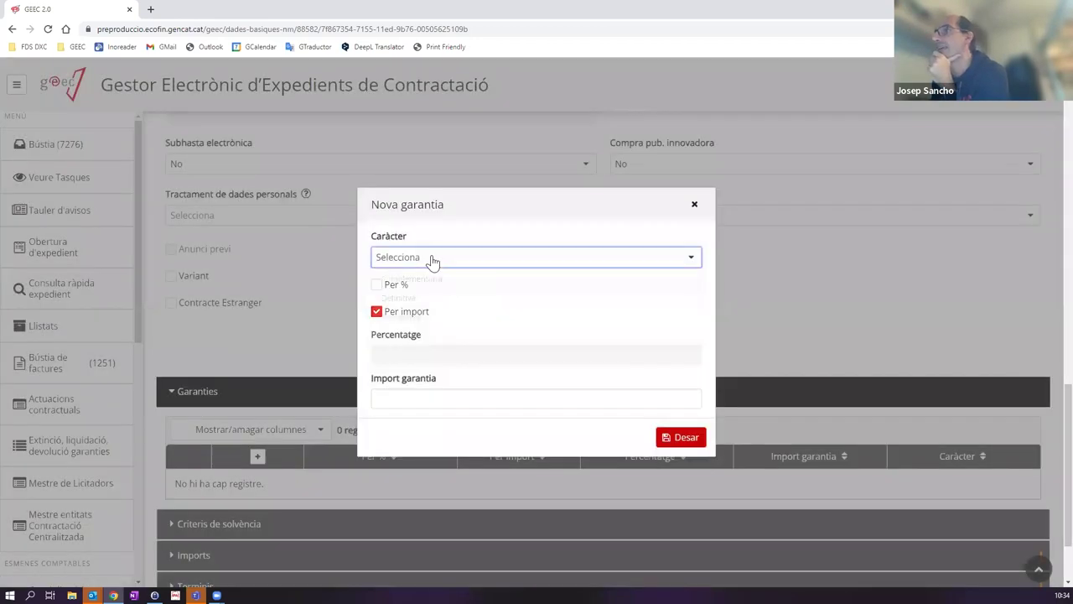
left_click(431, 260)
left_click(437, 294)
left_click(377, 284)
left_click(400, 354)
type("5")
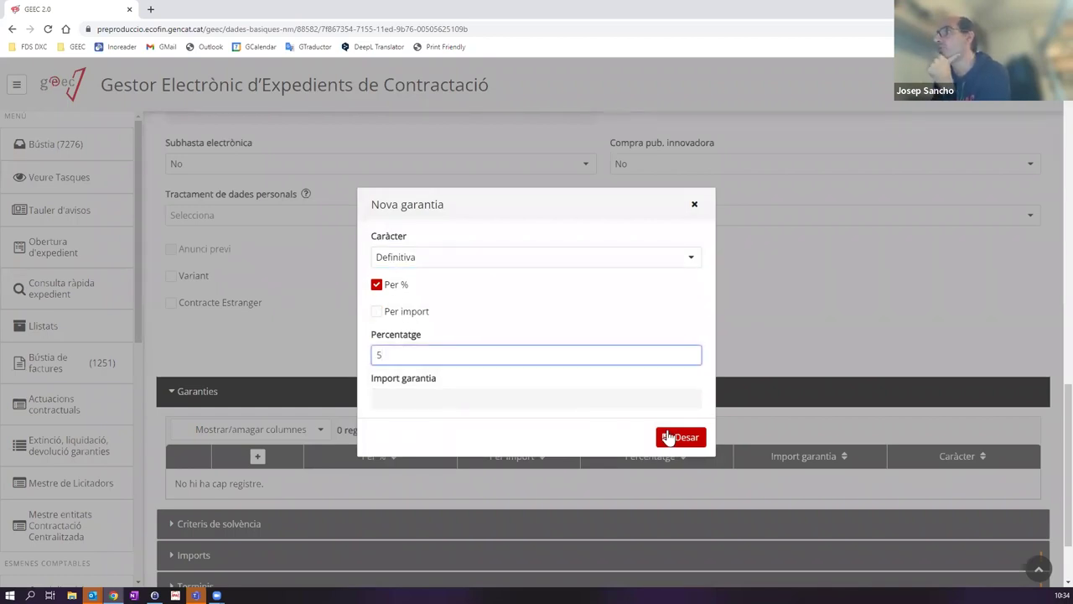
left_click(667, 437)
Step: Set the lot's tender amount to 100000 with the N8 non-deductible 21% VAT indicator
scroll(344, 349, "down", 1)
scroll(344, 349, "down", 1)
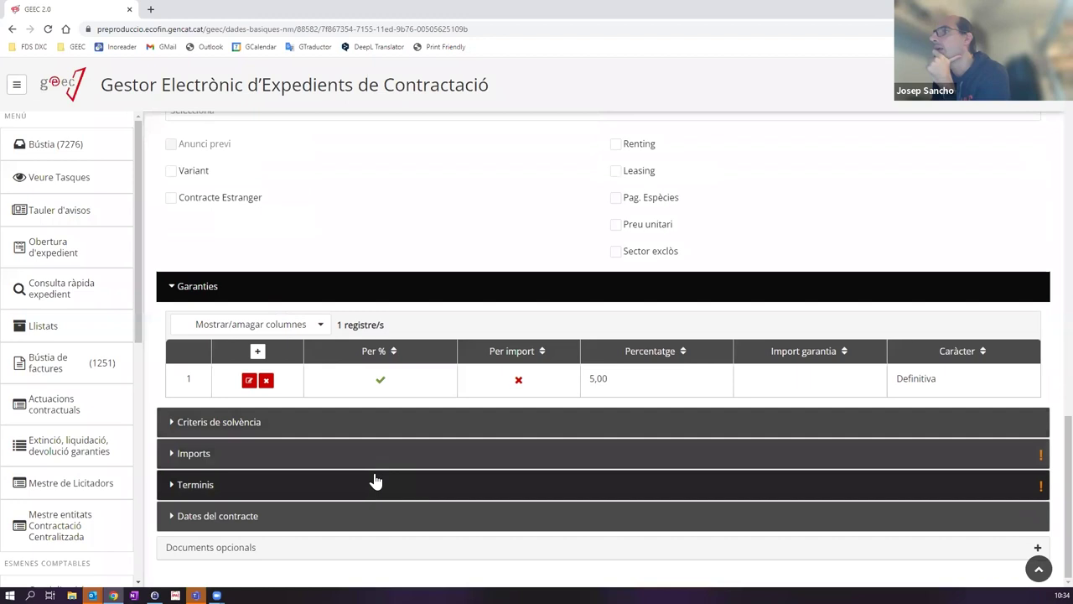
left_click(371, 481)
left_click(367, 453)
scroll(367, 453, "down", 2)
left_click(215, 394)
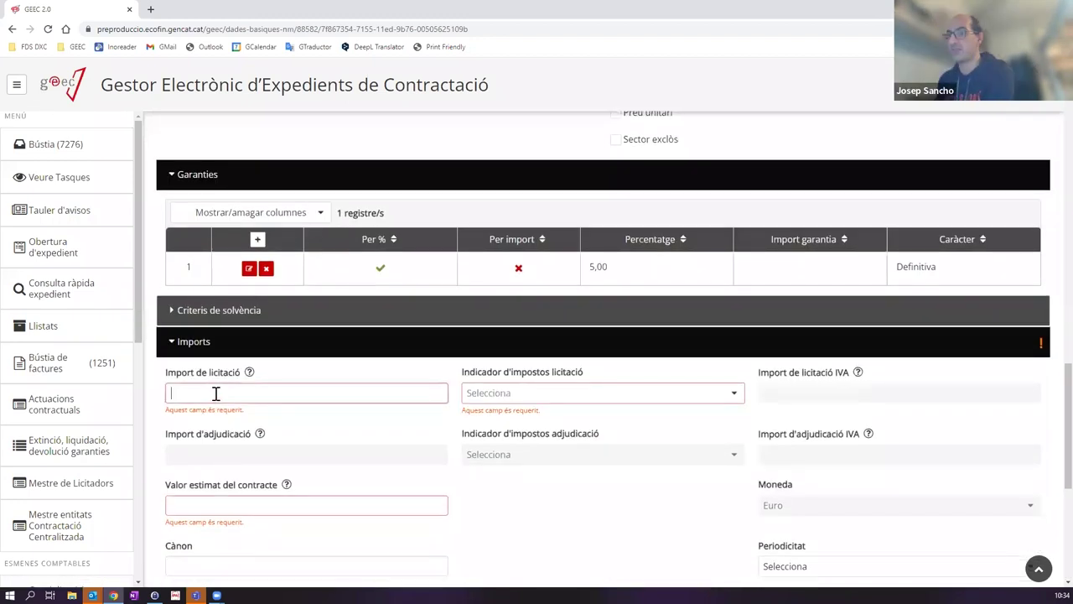
type("1000000")
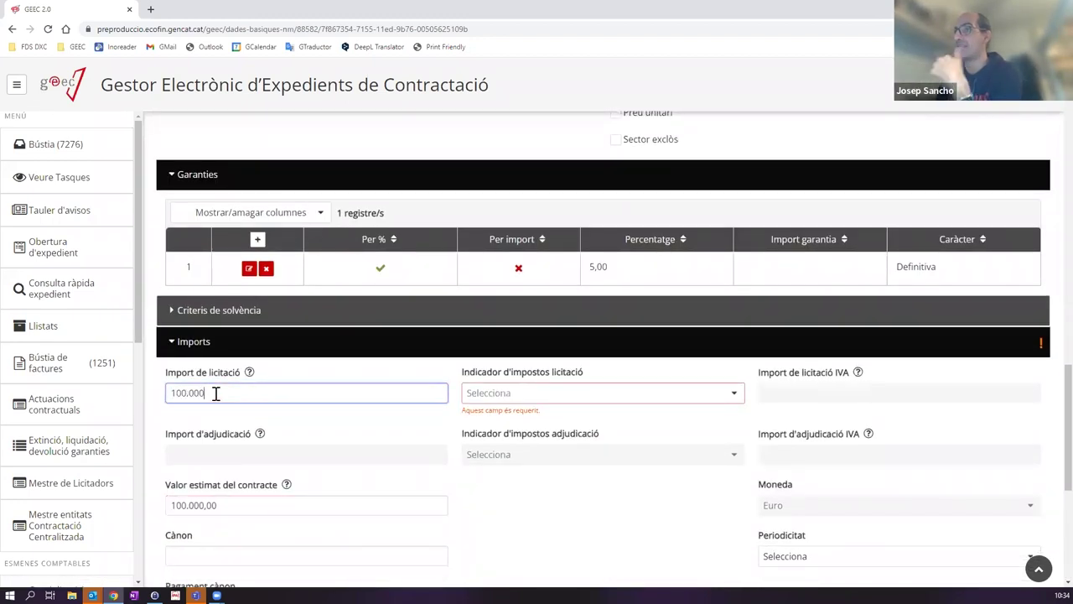
left_click(557, 401)
left_click(536, 443)
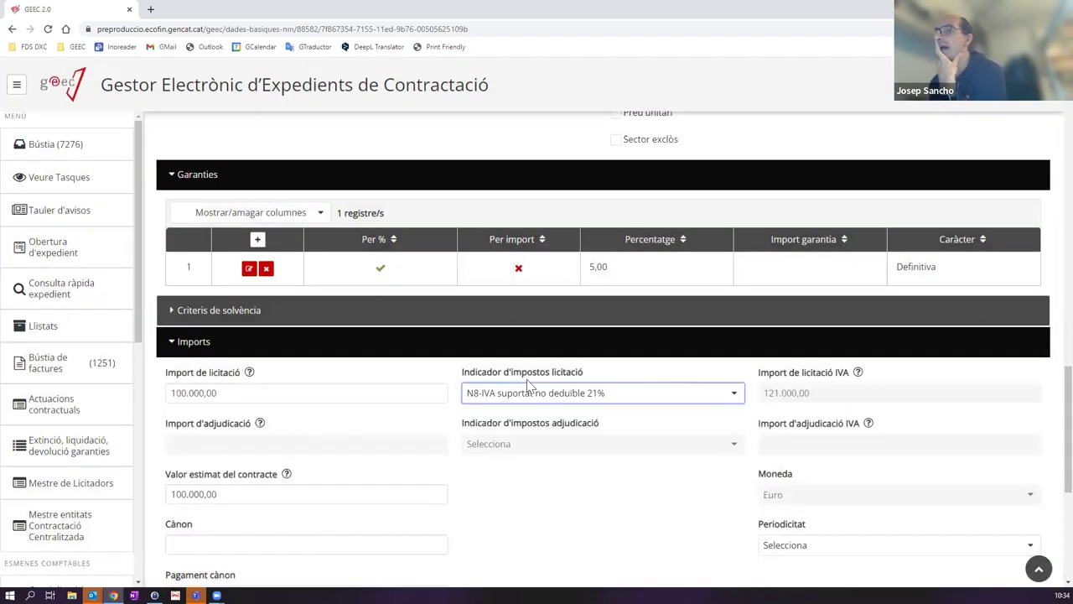
Step: Set Termini execució to 1 with Mesos as the term unit
scroll(530, 383, "down", 3)
scroll(512, 384, "down", 1)
left_click(208, 438)
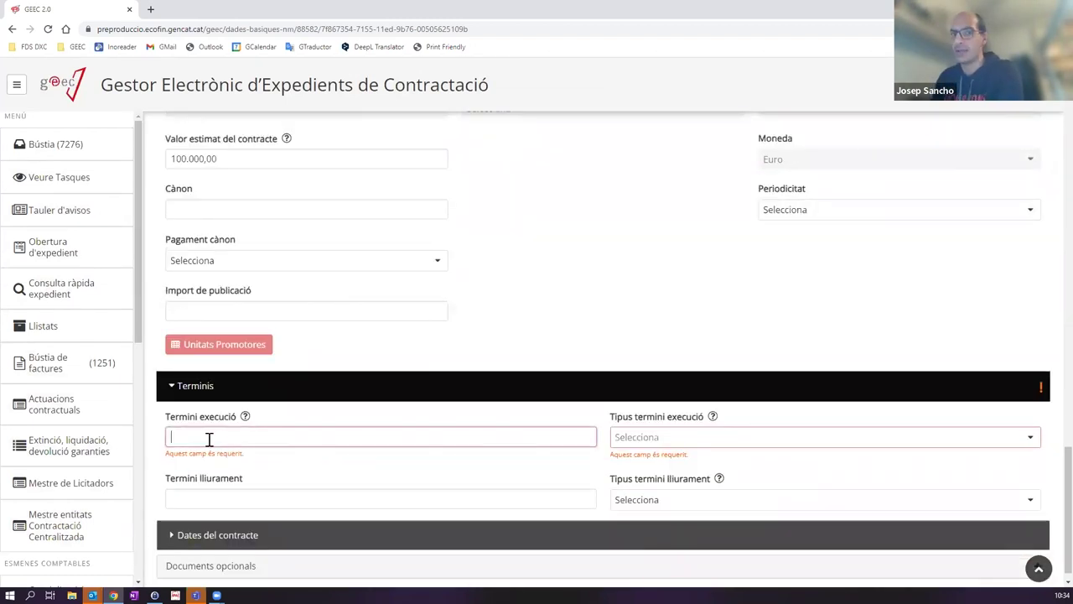
type("1")
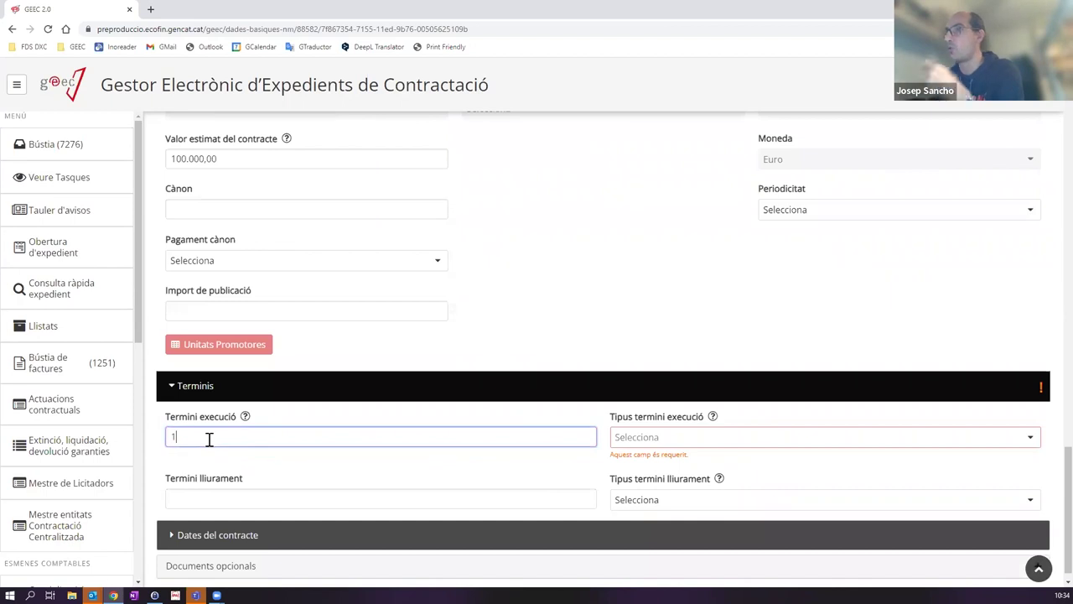
left_click(644, 441)
left_click(641, 474)
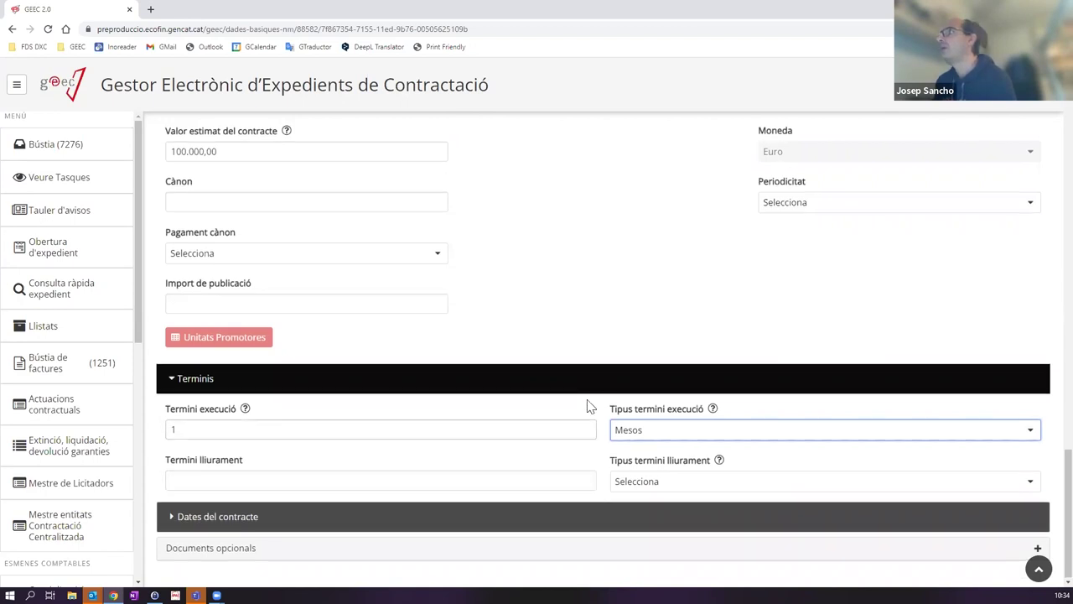
scroll(587, 406, "up", 10)
scroll(590, 387, "up", 5)
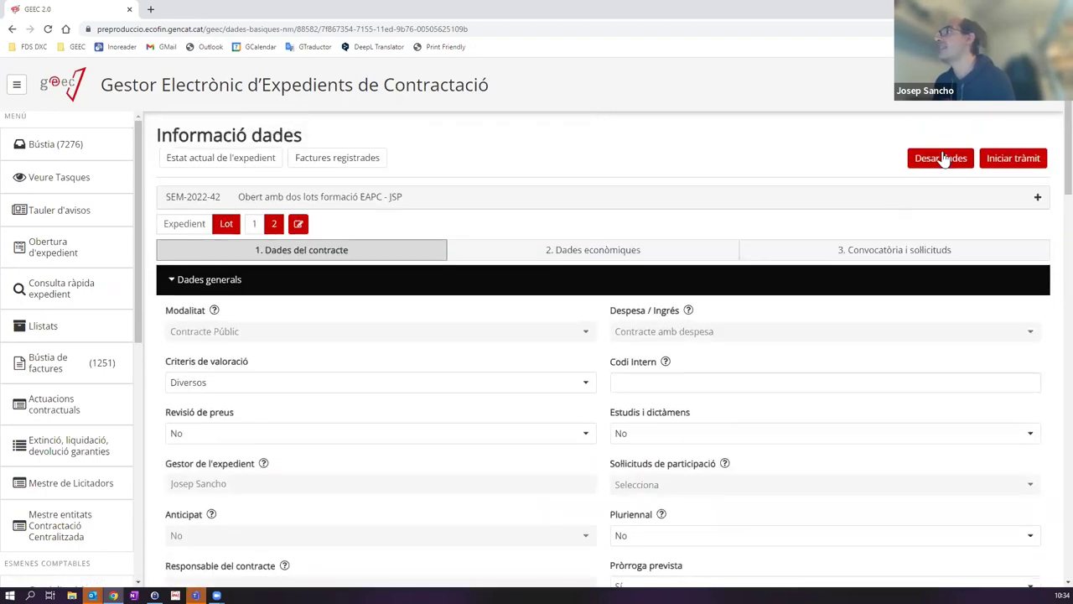
Step: Save the contract data and add a lot 2 budget line with the pasted code and 100.000 tender amount
left_click(941, 159)
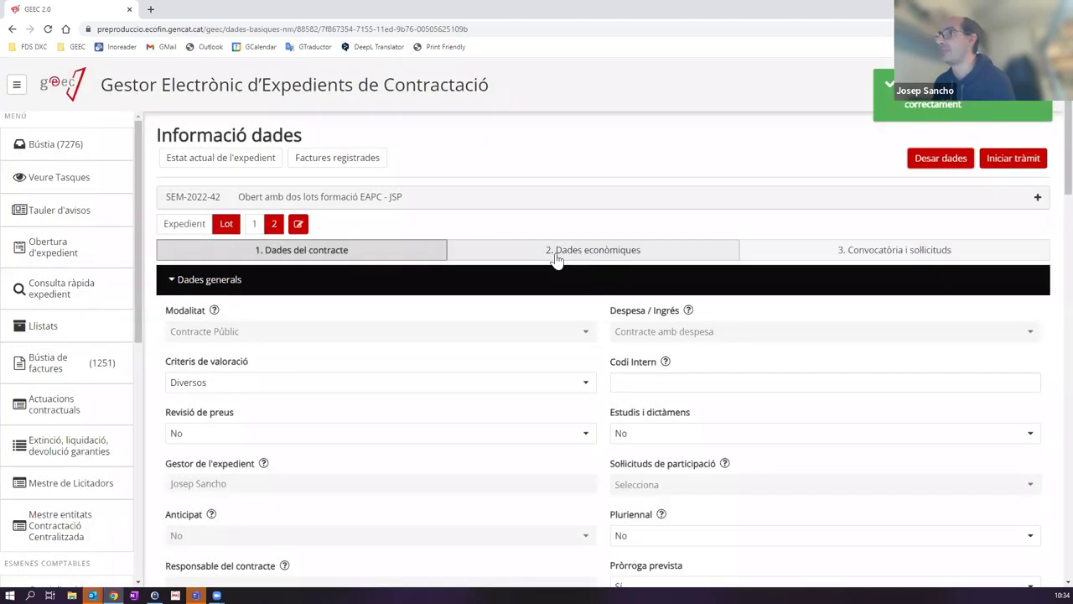
left_click(558, 251)
left_click(223, 418)
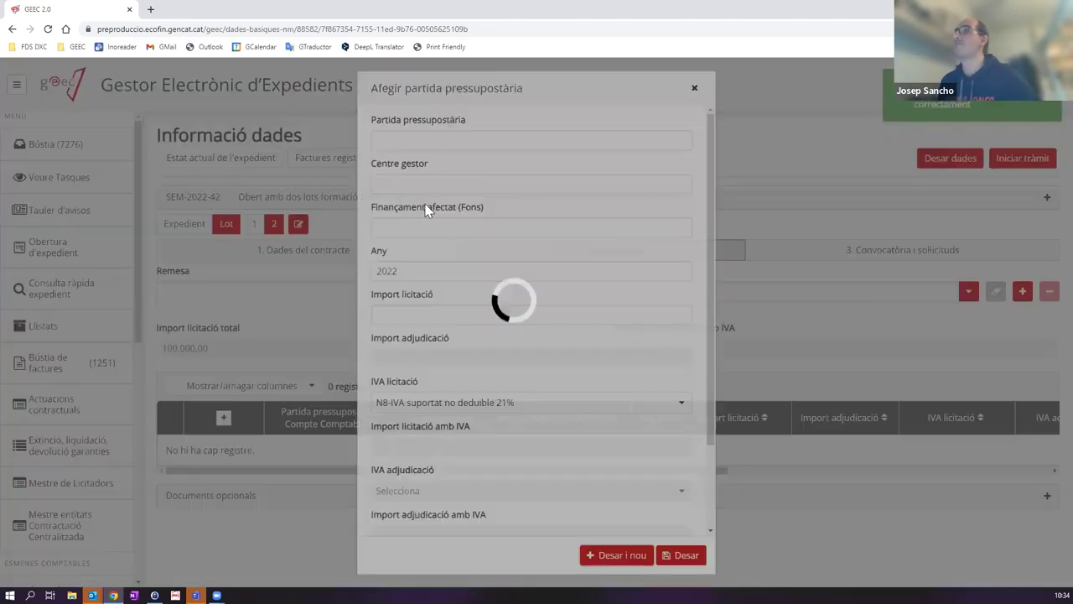
left_click(472, 141)
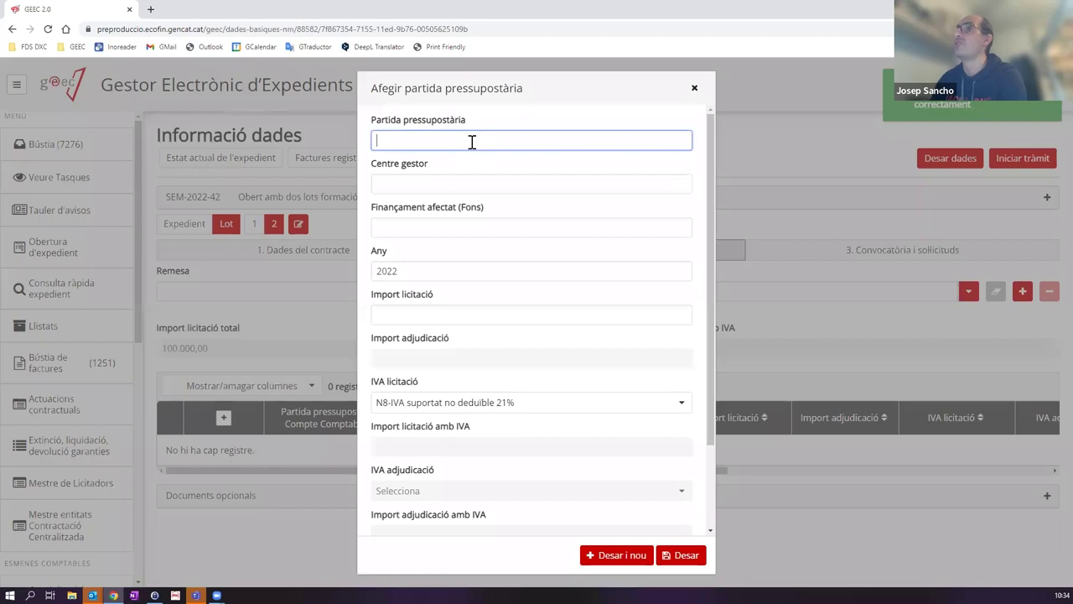
key("ctrl+v")
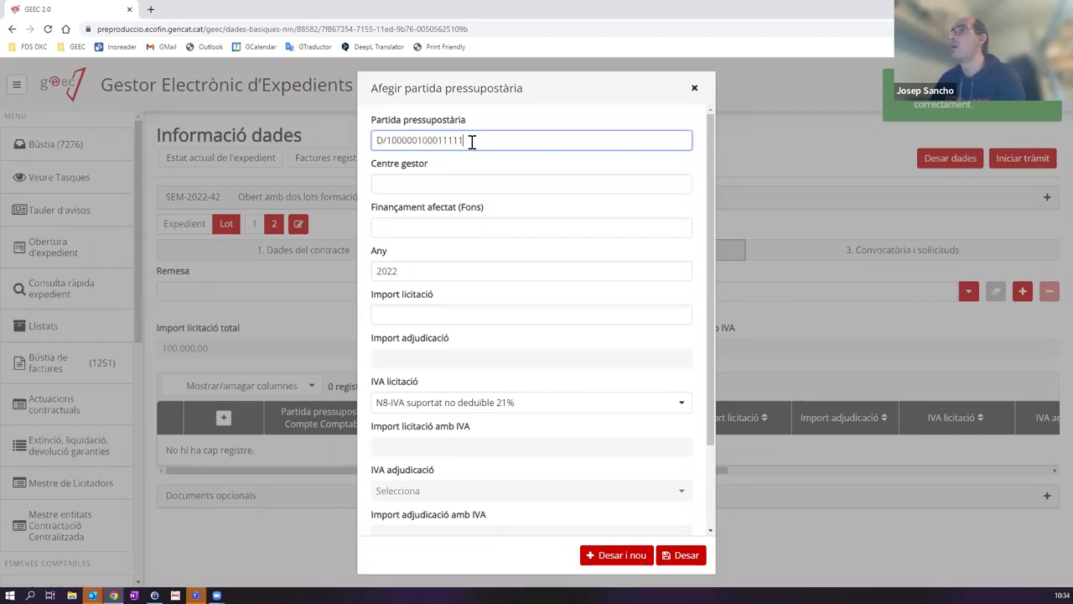
left_click(436, 184)
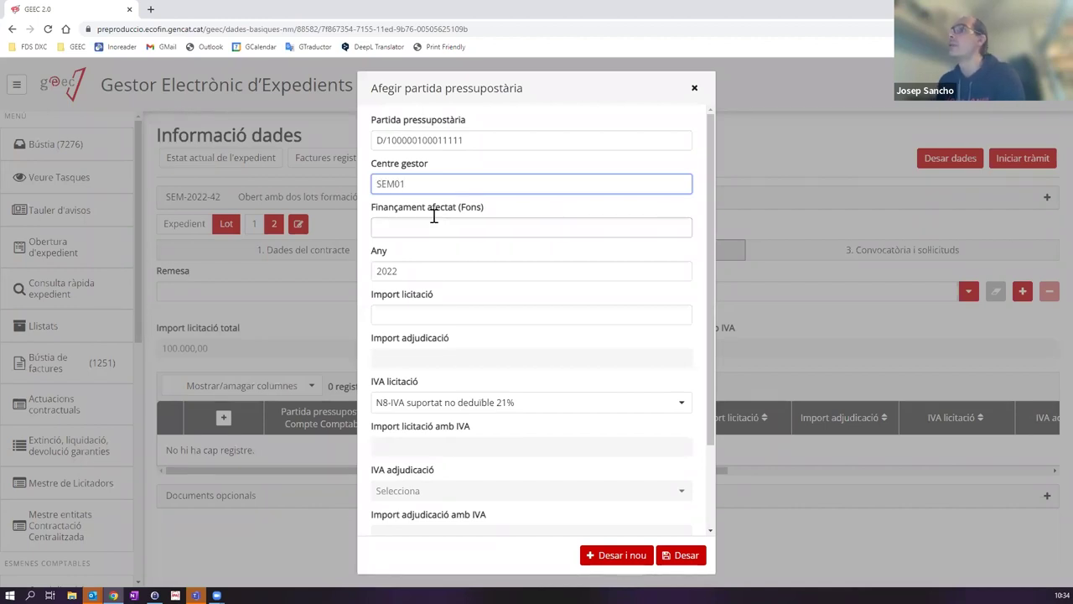
left_click(427, 314)
type("100.000")
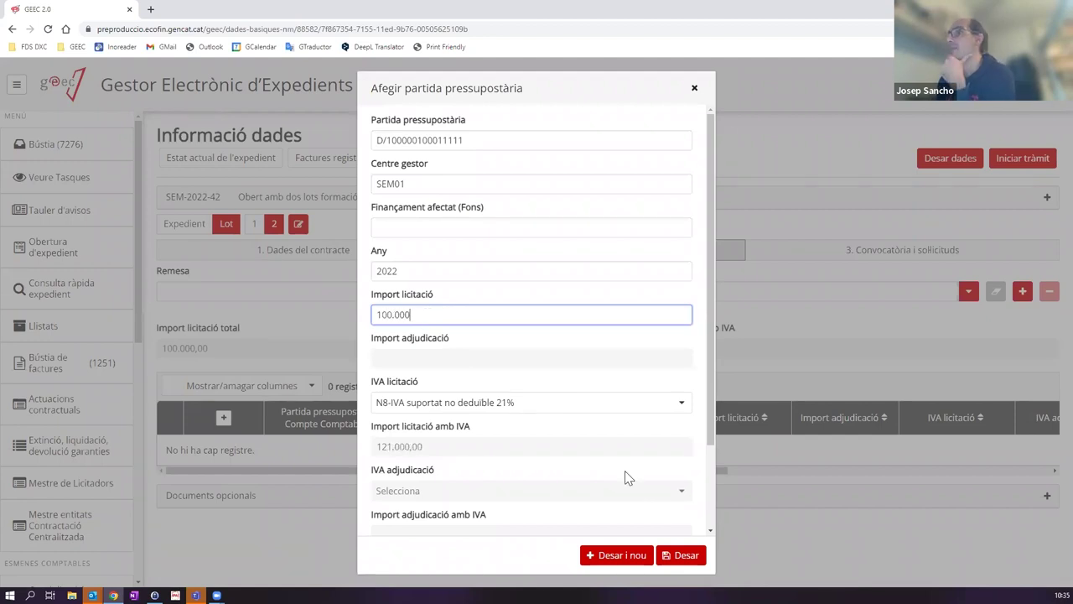
scroll(620, 453, "down", 1)
left_click(679, 557)
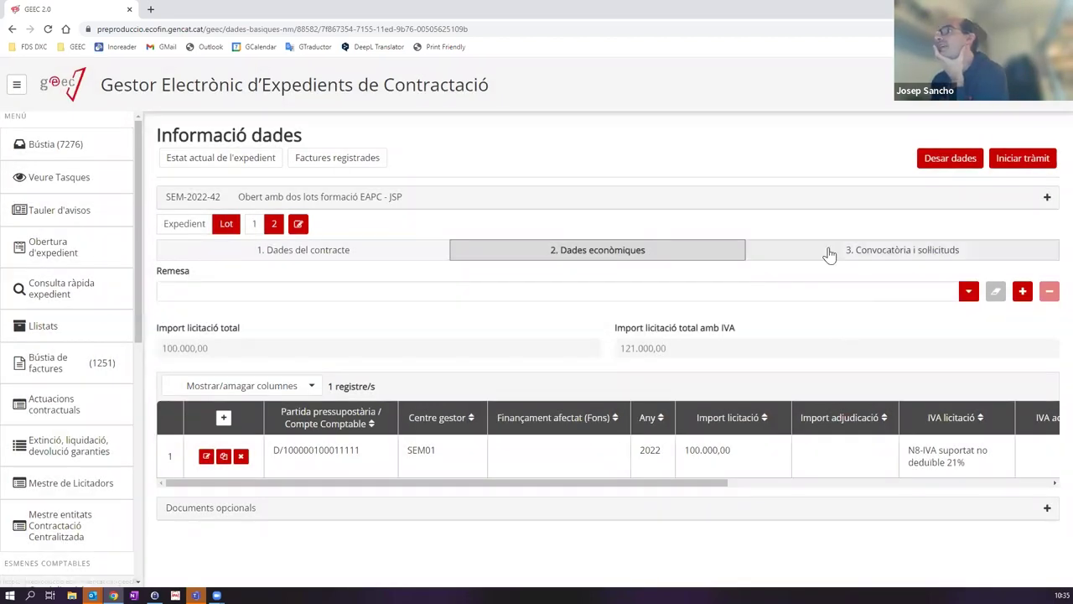
Step: Switch between the economic data and '3. Convocatòria i sol·licituds' tabs, ending on tab 3
left_click(827, 252)
left_click(570, 256)
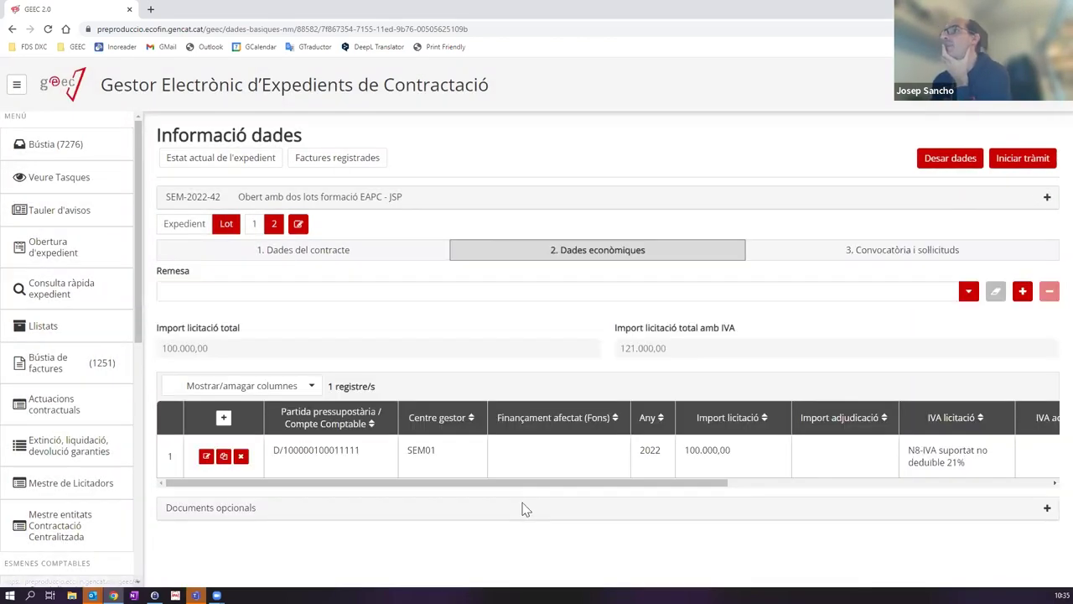
left_click(848, 250)
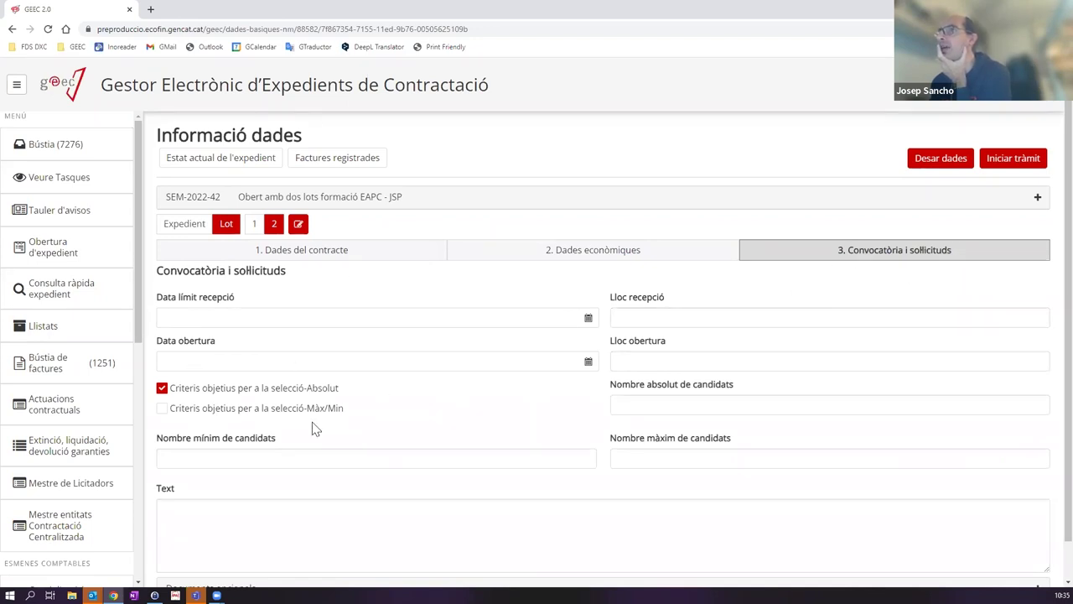
Step: Save lot 2's data and show the expedient-level '1. Dades del contracte' tab
double_click(245, 271)
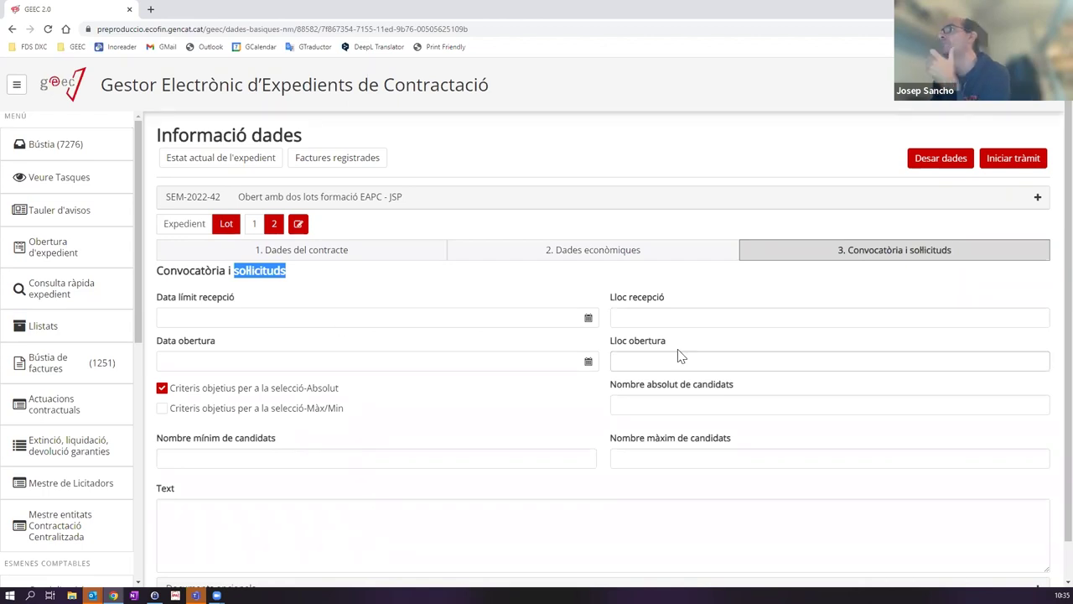
left_click(930, 163)
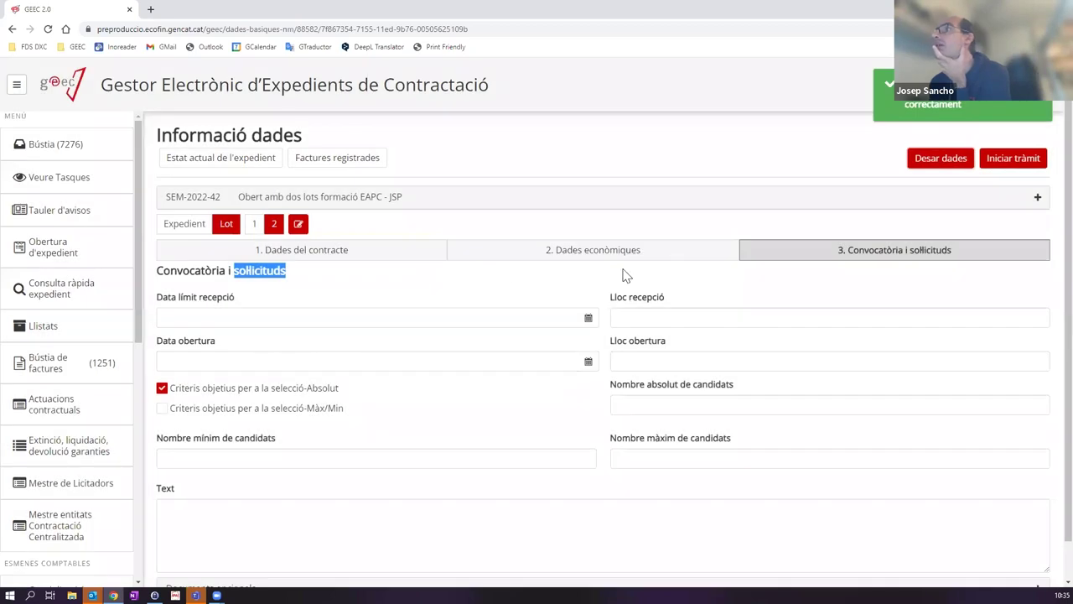
left_click(285, 244)
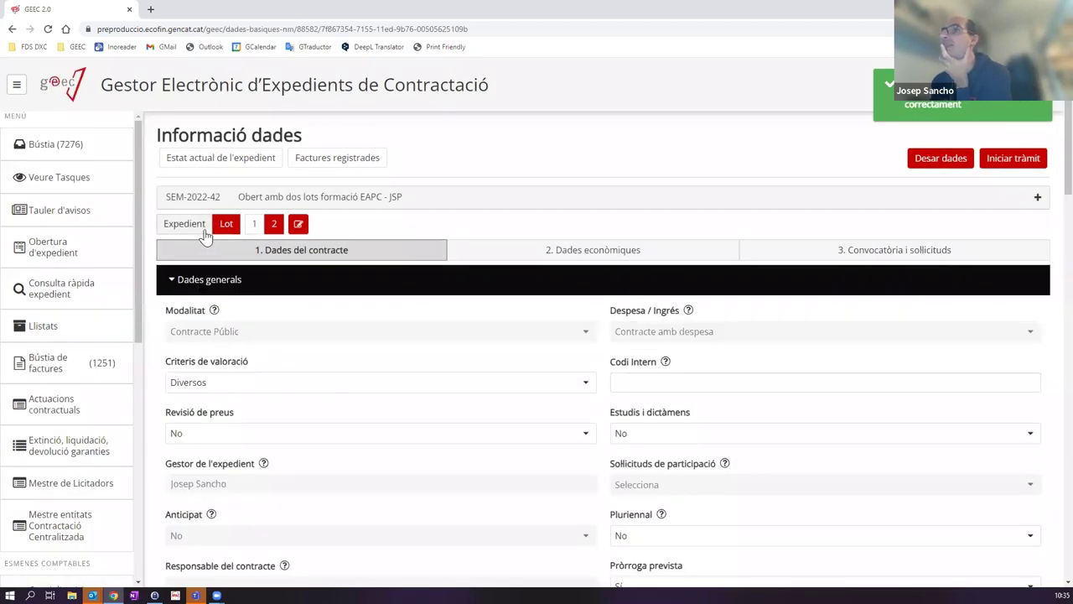
left_click(201, 224)
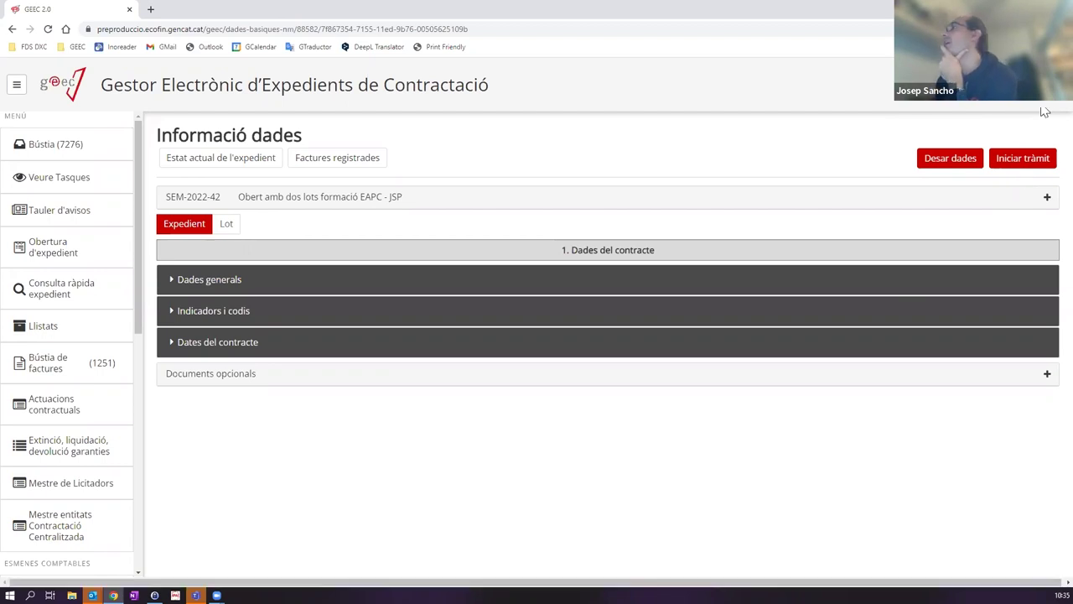
Step: Start the SEM-2022-42 procedure with 'Iniciar tràmit' so its first tasks appear in the Bústia
left_click(1024, 166)
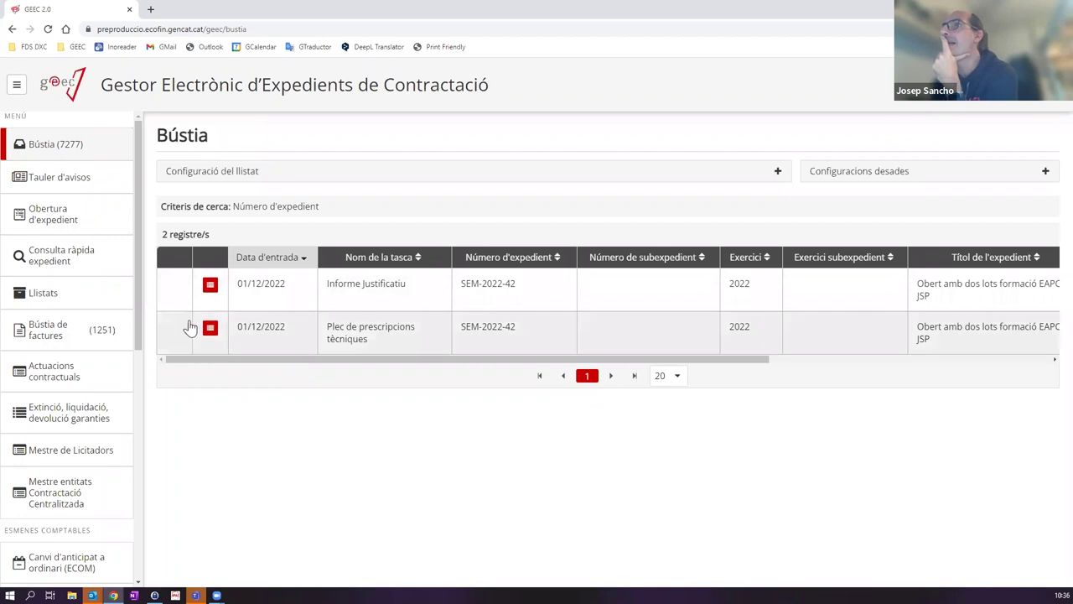
Step: Open the SEM-2022-42 processing tree and expand Preparació and its four subfolders
left_click(210, 286)
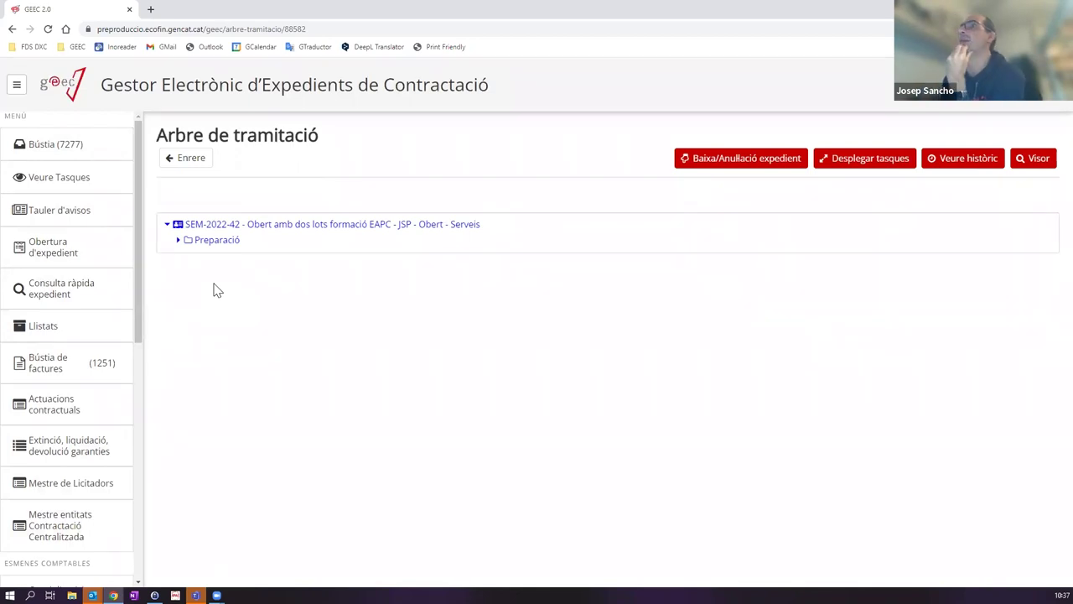
left_click(177, 241)
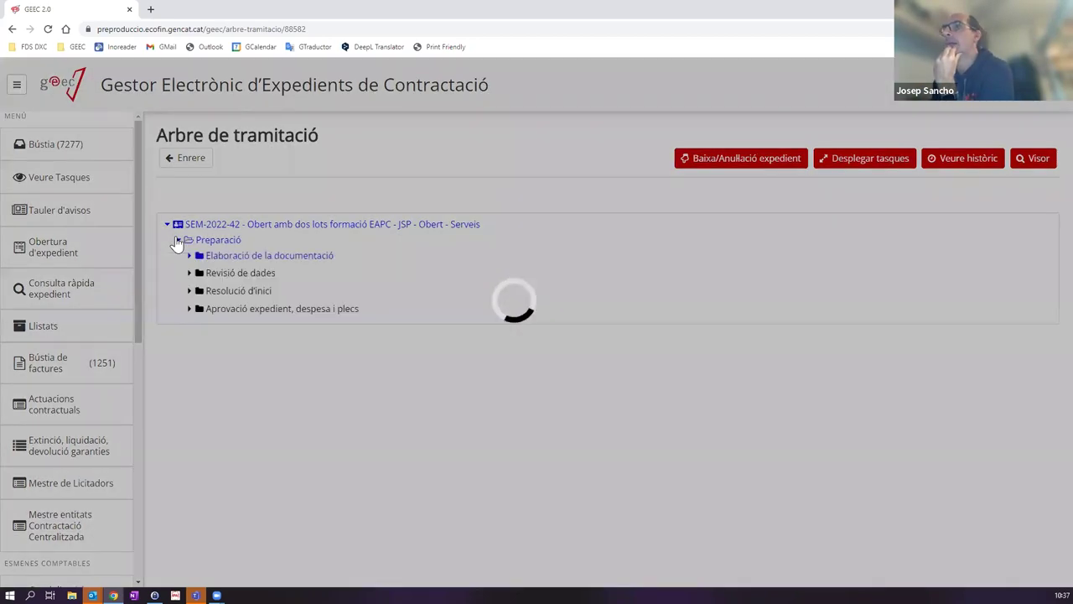
left_click(189, 256)
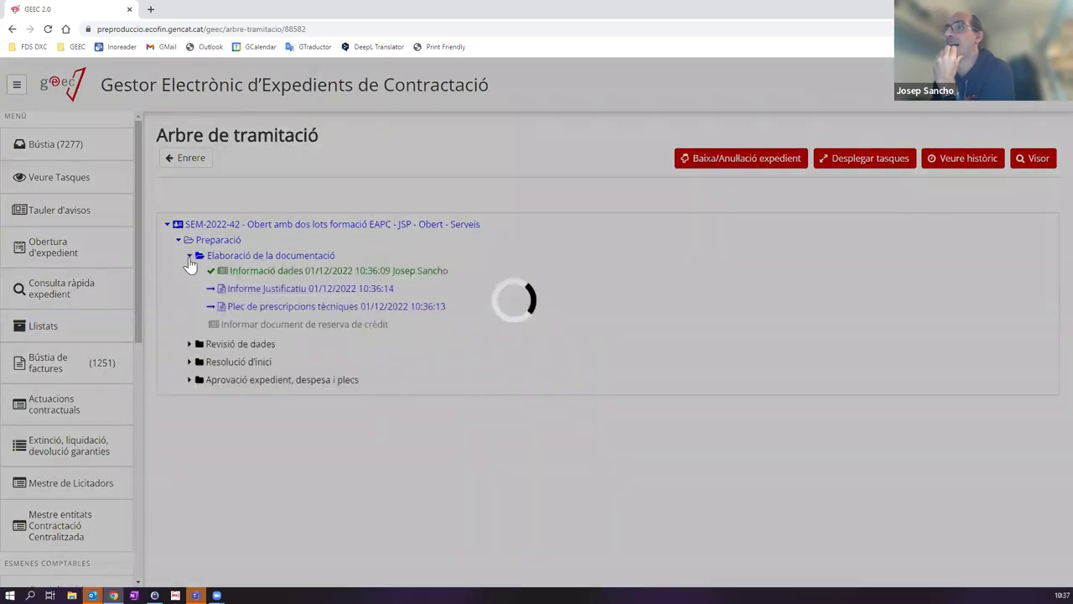
left_click(190, 344)
left_click(190, 379)
left_click(189, 415)
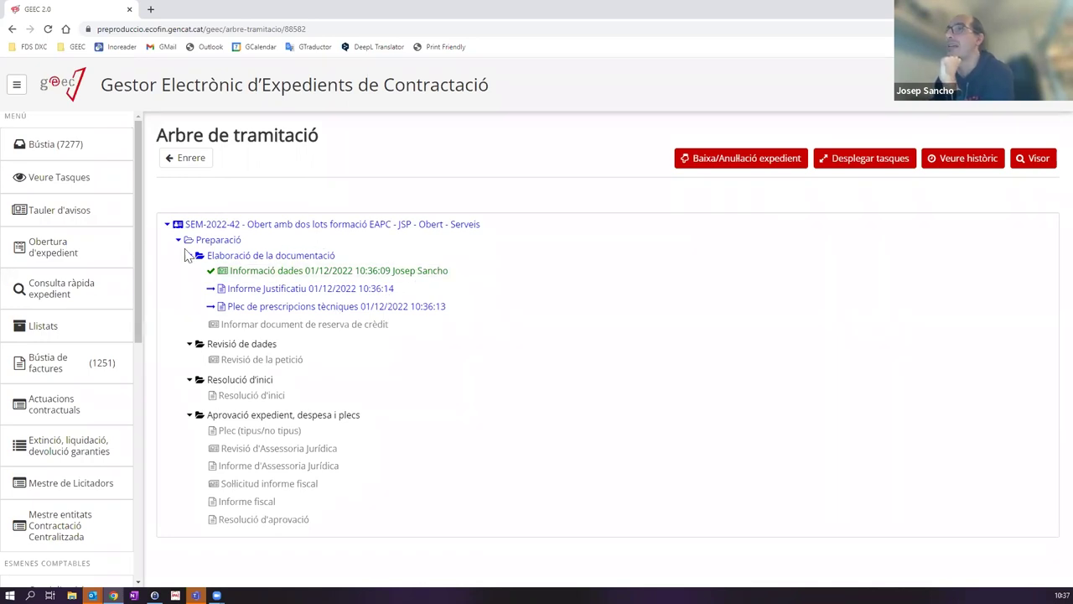
left_click_drag(194, 243, 238, 244)
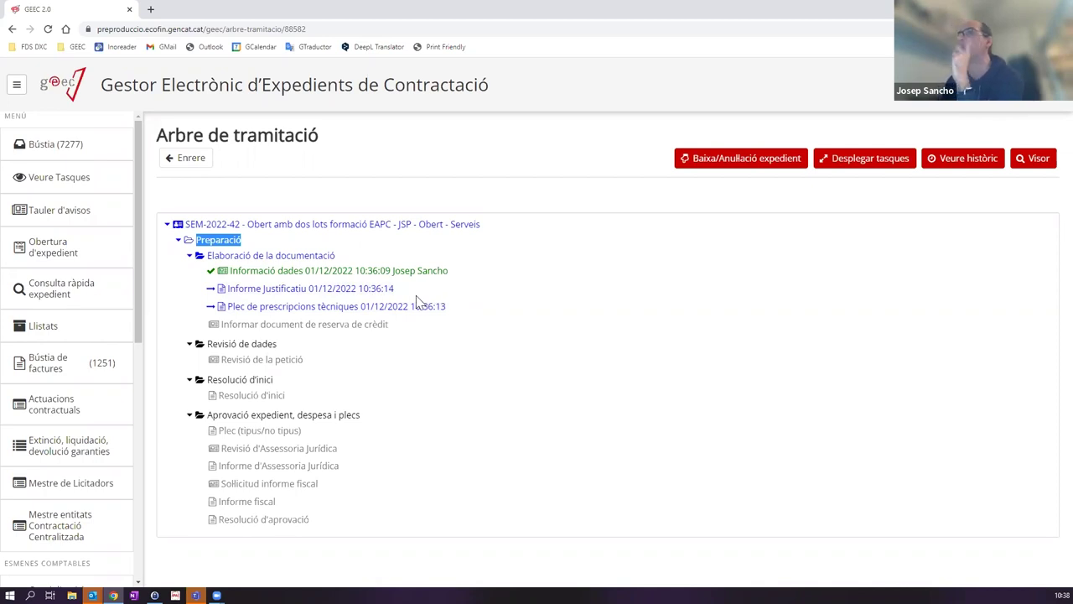
Step: Point out the pending tasks, Elaboració de la documentació and Revisió de la petició in the tree
left_click_drag(221, 325, 540, 471)
left_click(539, 472)
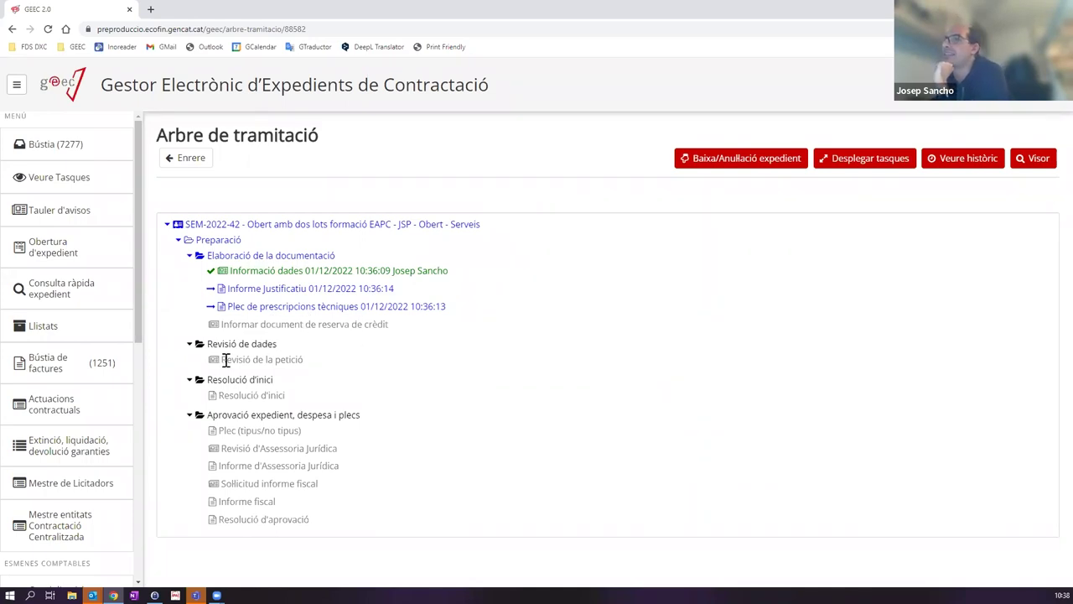
left_click_drag(221, 359, 395, 357)
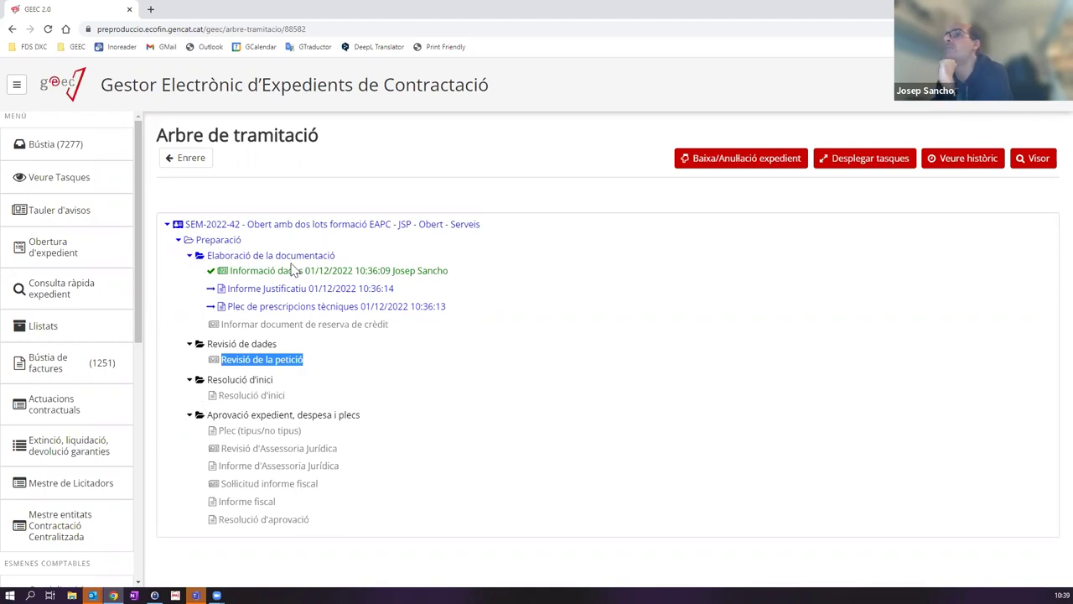
left_click_drag(335, 256, 209, 267)
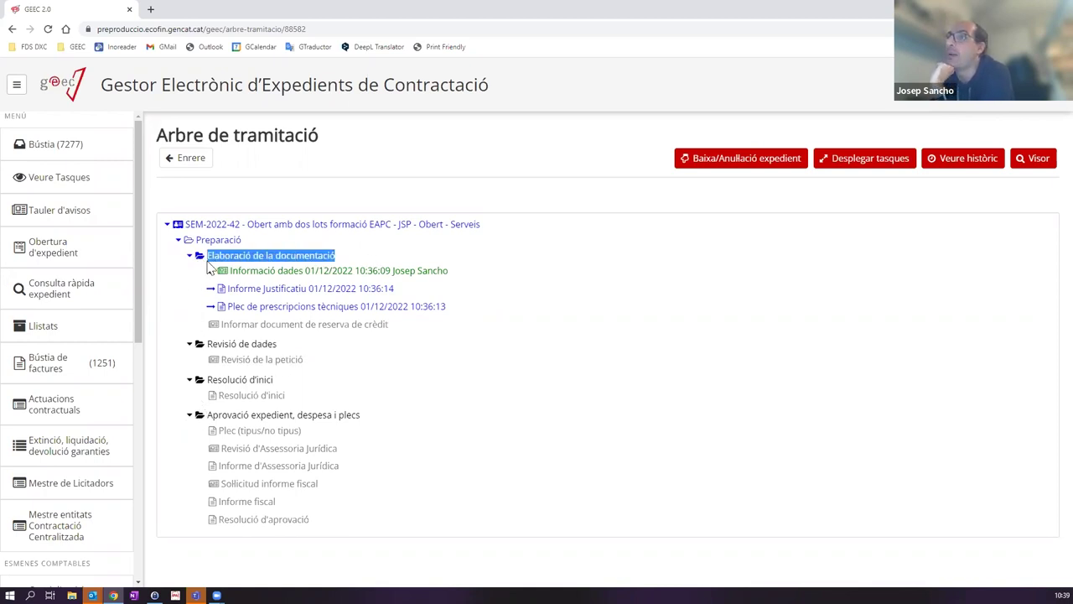
left_click(211, 268)
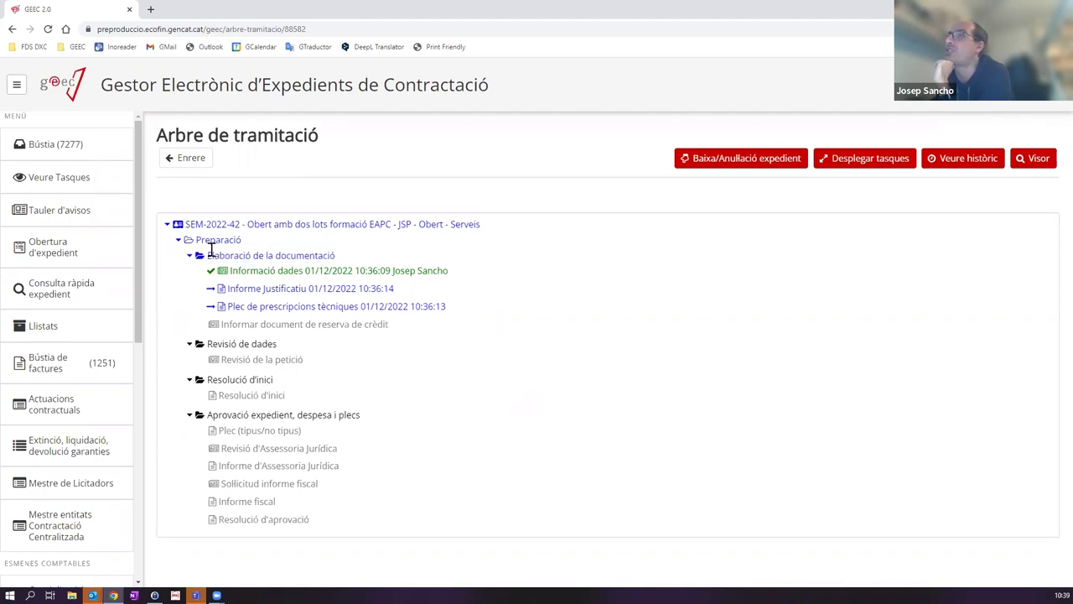
left_click_drag(208, 255, 529, 256)
left_click(521, 256)
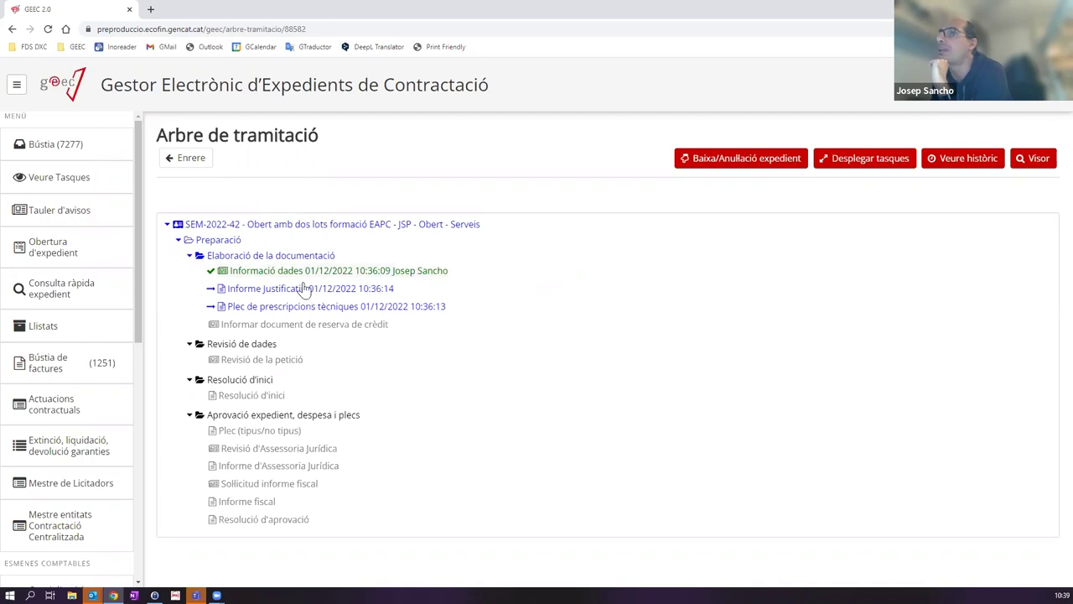
left_click_drag(208, 344, 294, 343)
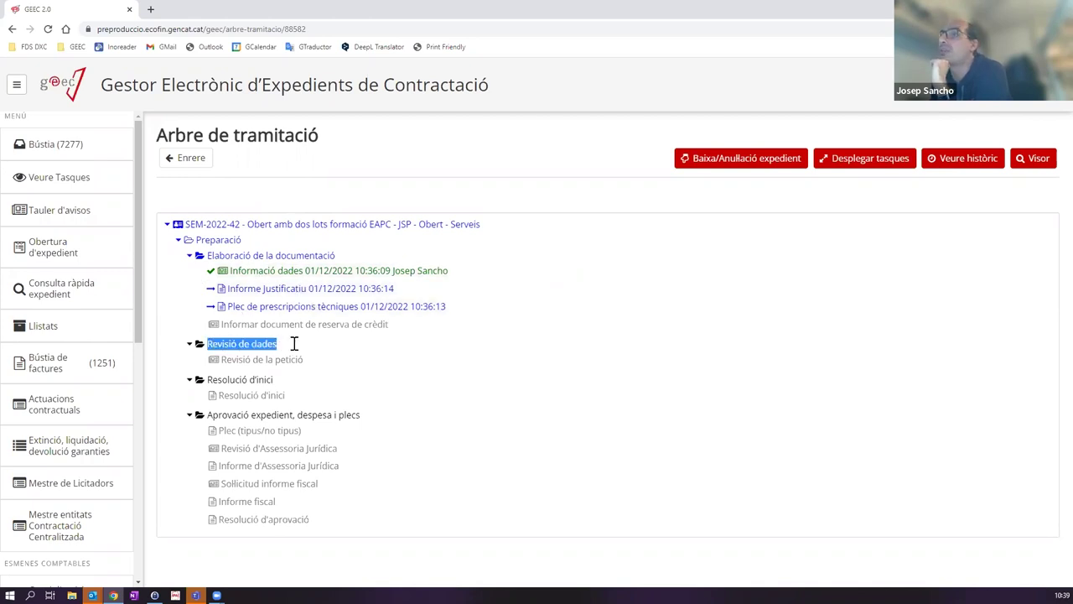
left_click_drag(223, 361, 306, 361)
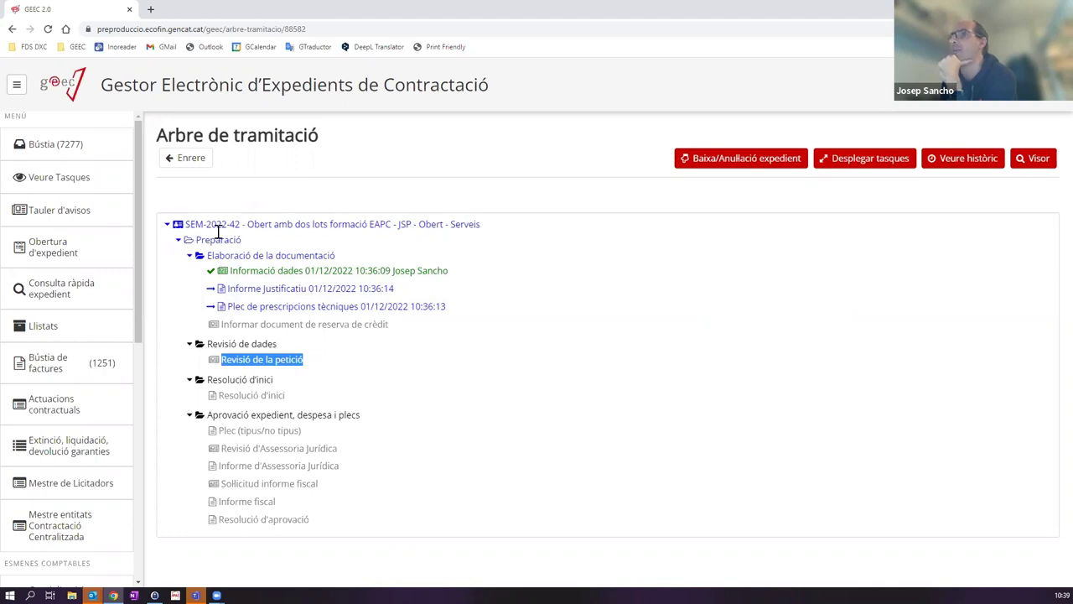
Step: Return to the Bústia and open the Informe Justificatiu task for SEM-2022-42
left_click(187, 225)
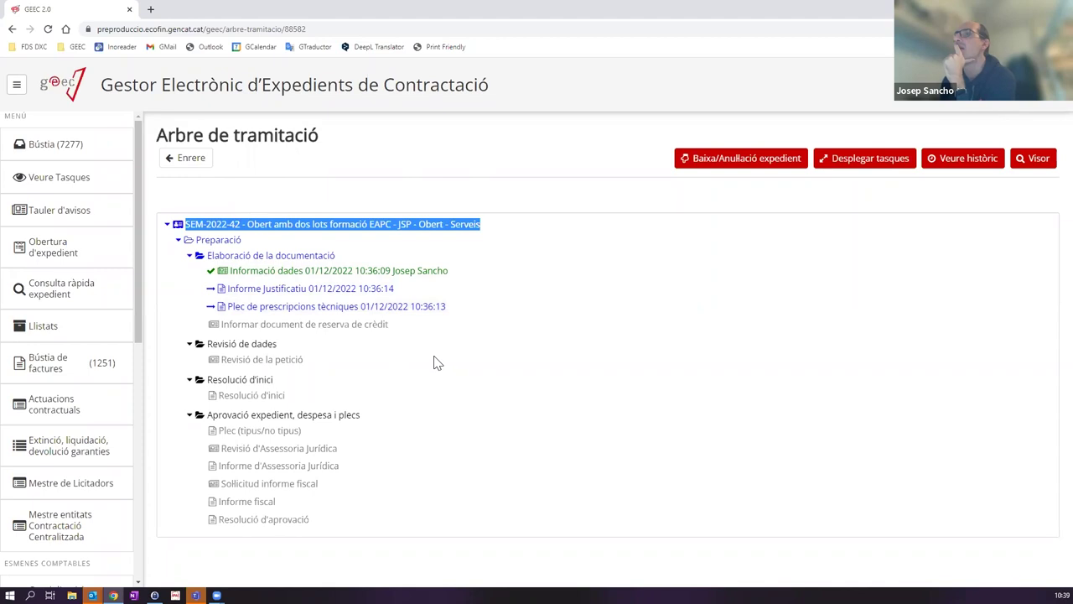
left_click(190, 256)
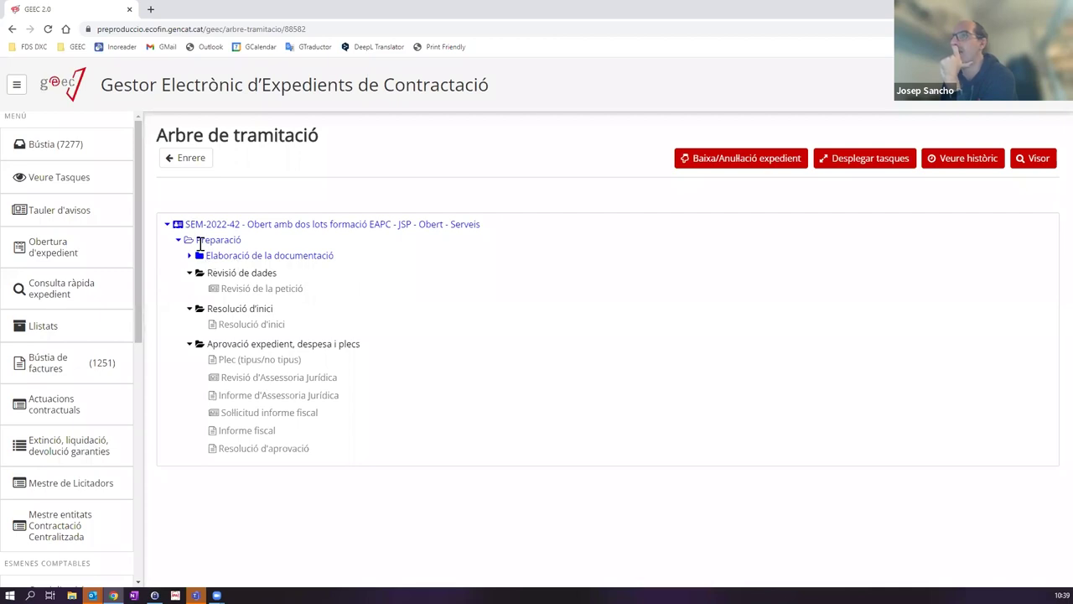
left_click(189, 256)
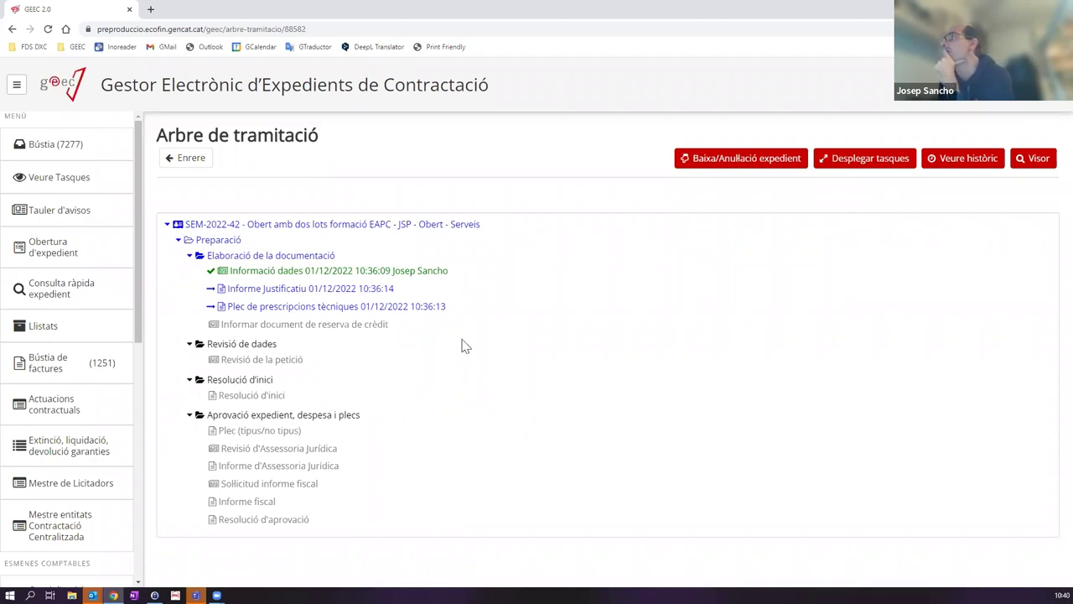
left_click(67, 144)
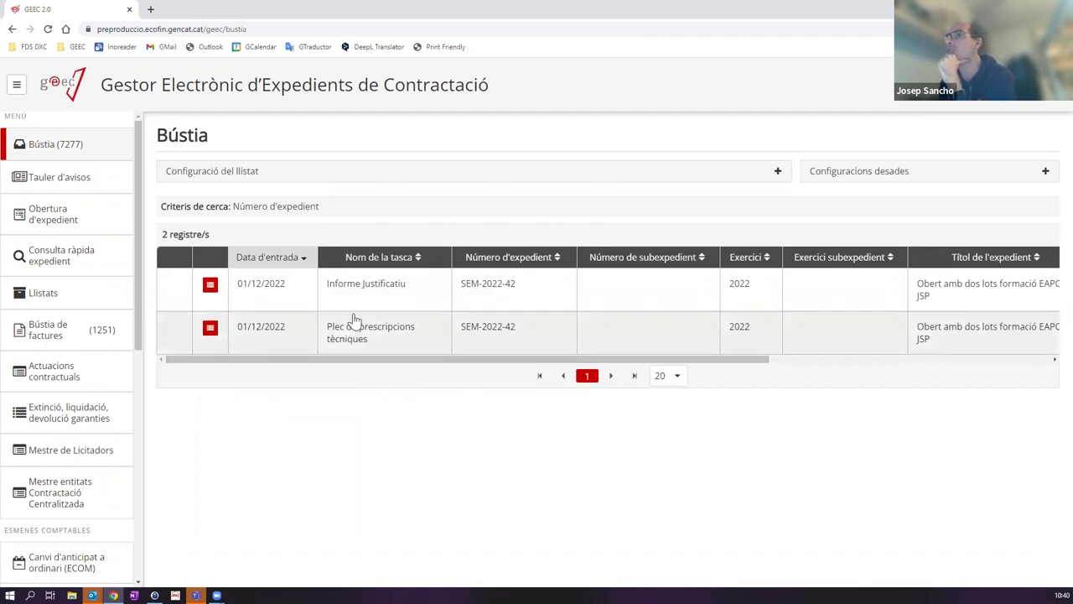
left_click(384, 293)
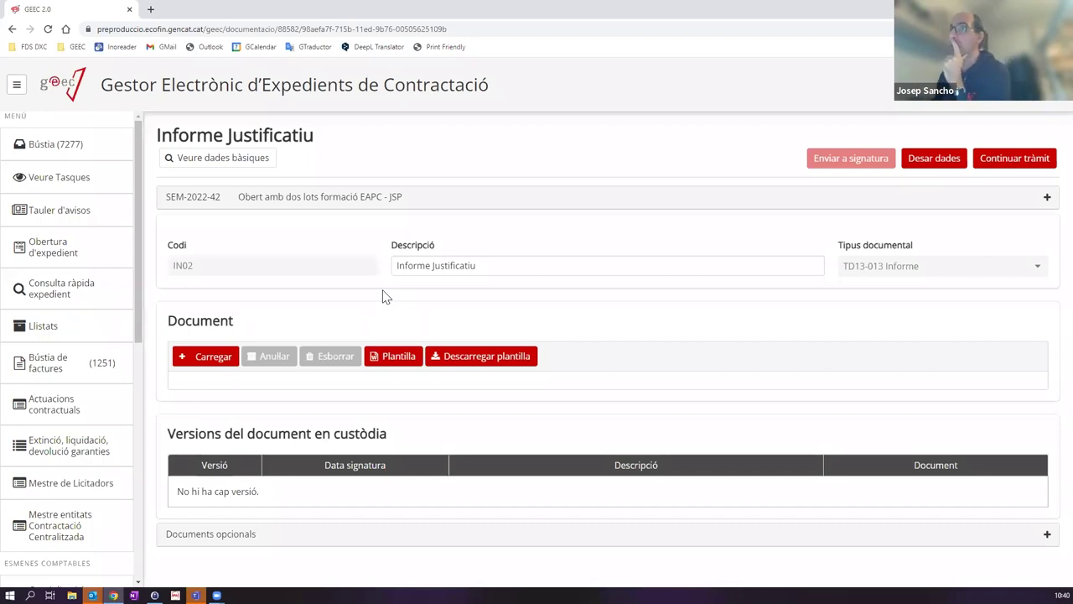
Step: Edit the IN02 report's Descripció field to read 'Informe de la necessitat de contractar'
left_click(528, 265)
key("BackSpace")
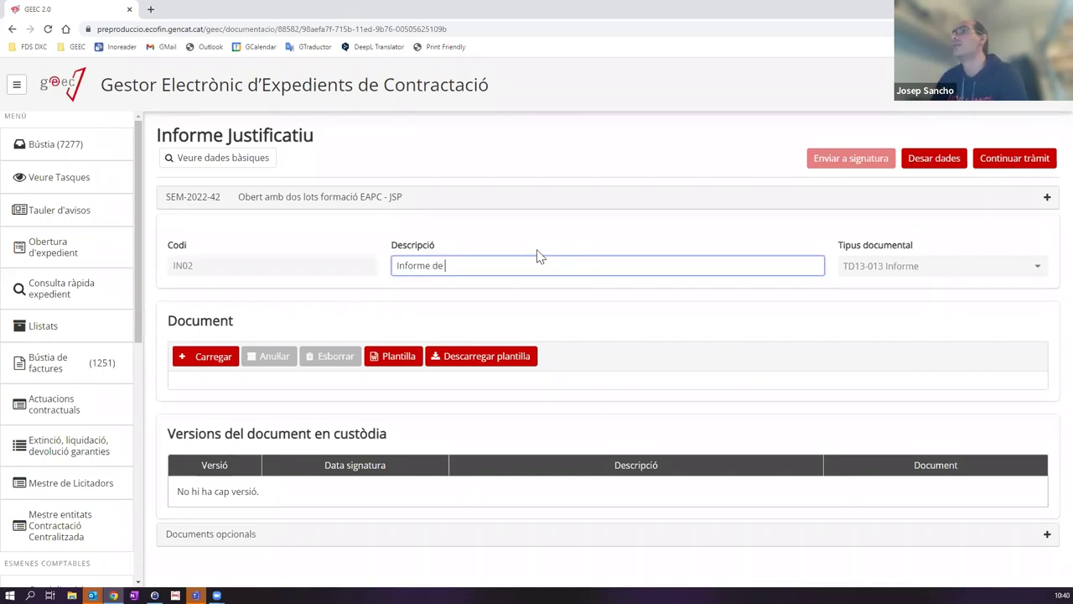
key("BackSpace")
key("BackSpace")
key("BackSpace")
type("a necessitat de contractar")
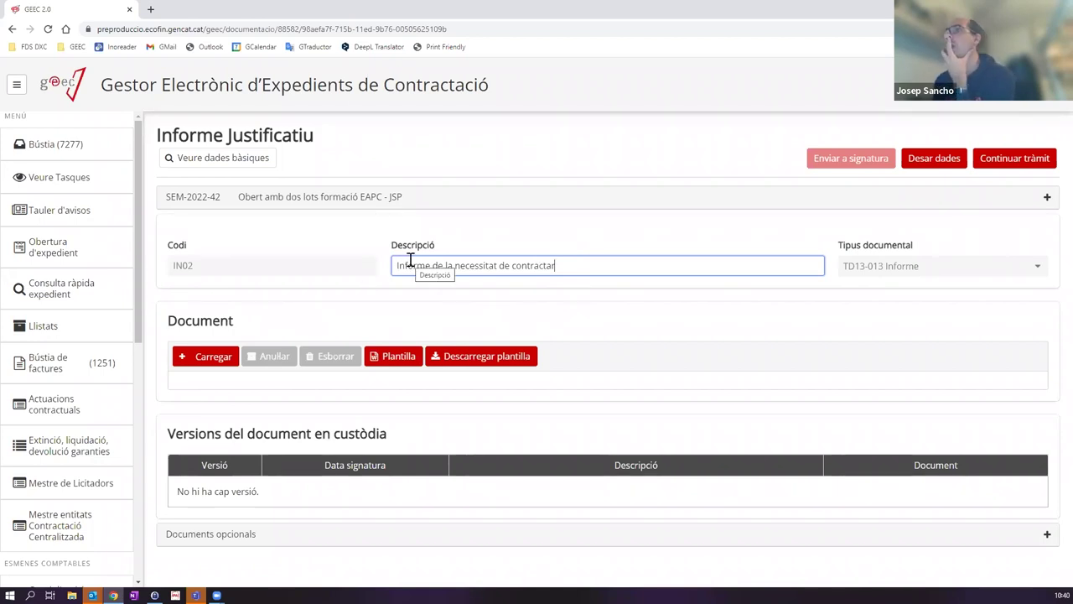
left_click(936, 180)
Step: Save the new description and generate the IN02 report's template document
left_click(904, 166)
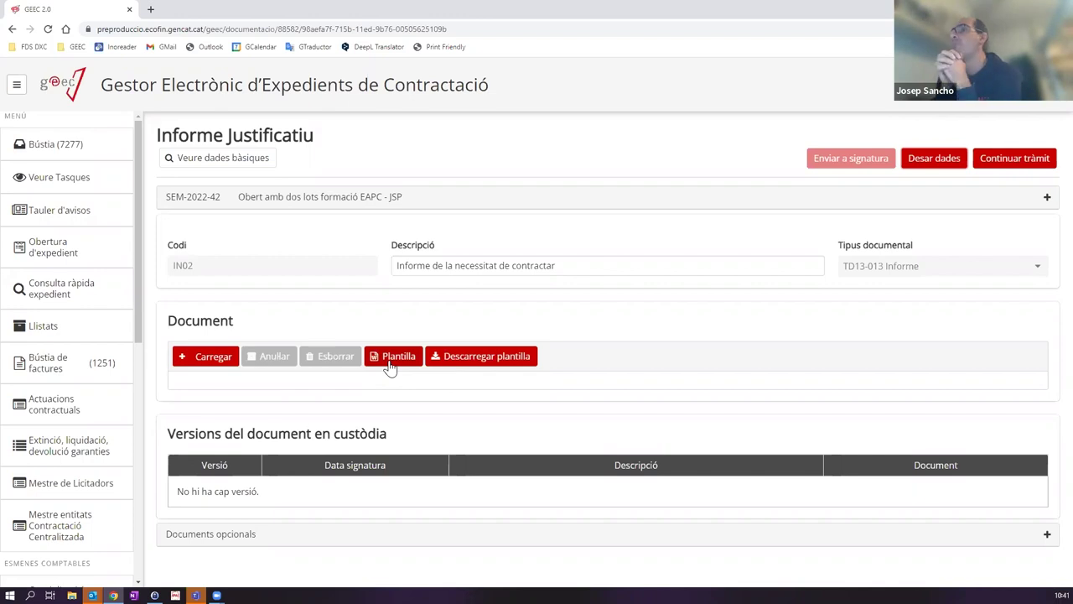
left_click(411, 361)
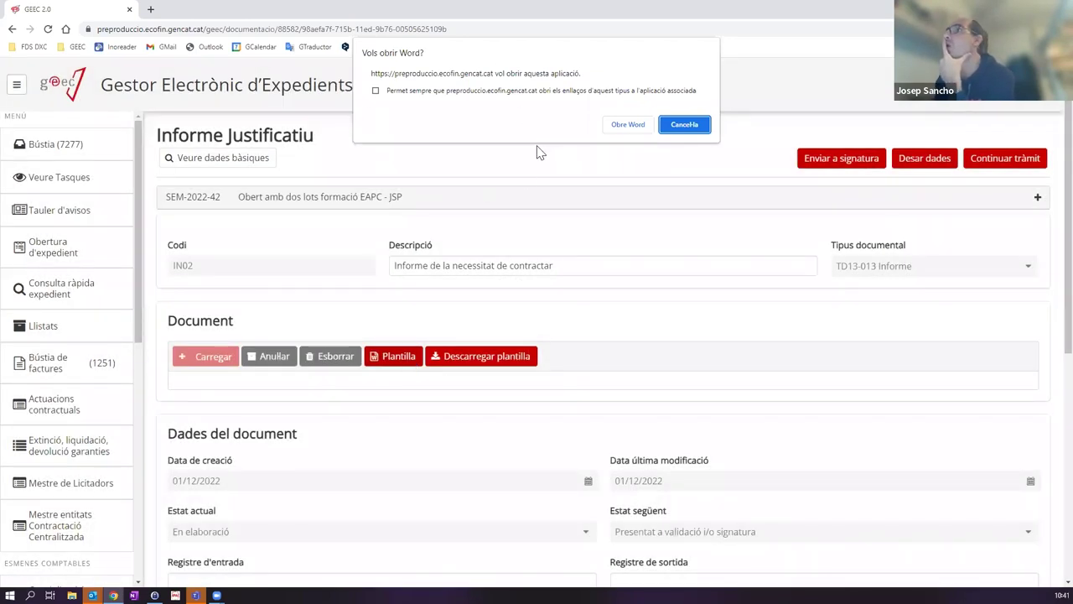
Step: Confirm 'Obre Word' so the IN02 template opens in Microsoft Word
left_click(623, 125)
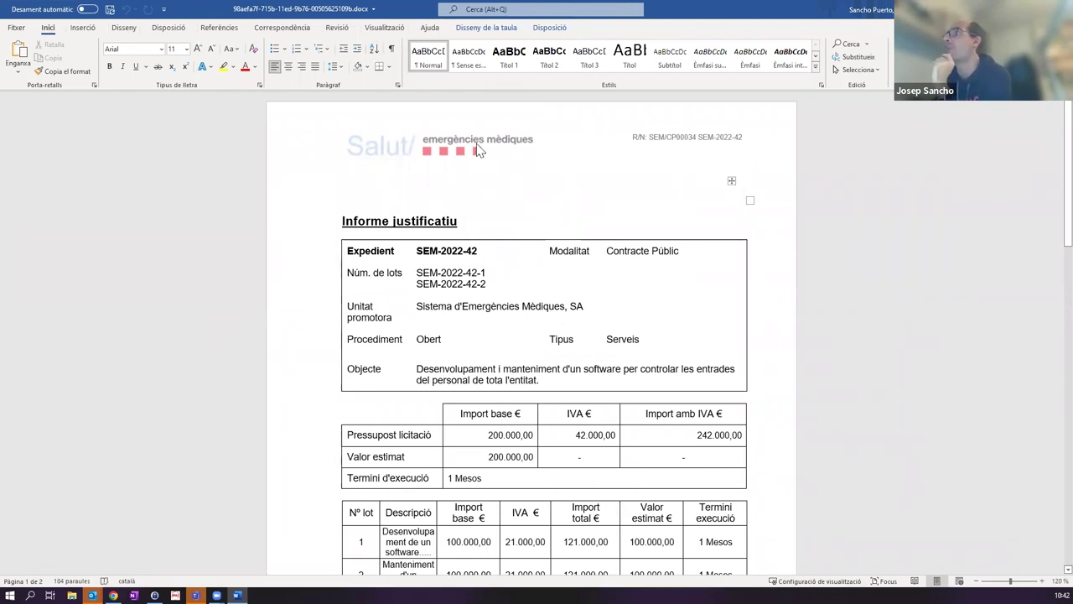
Step: Review page 1 of the report, including the 200.000,00 budget table and 1 Mesos term
left_click(780, 136)
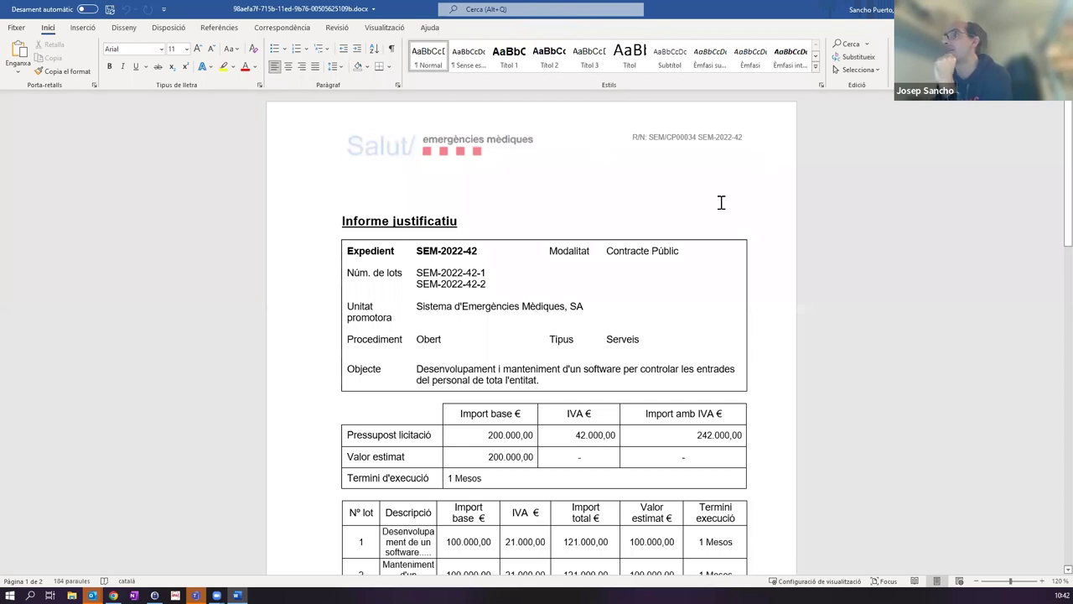
scroll(703, 180, "down", 8)
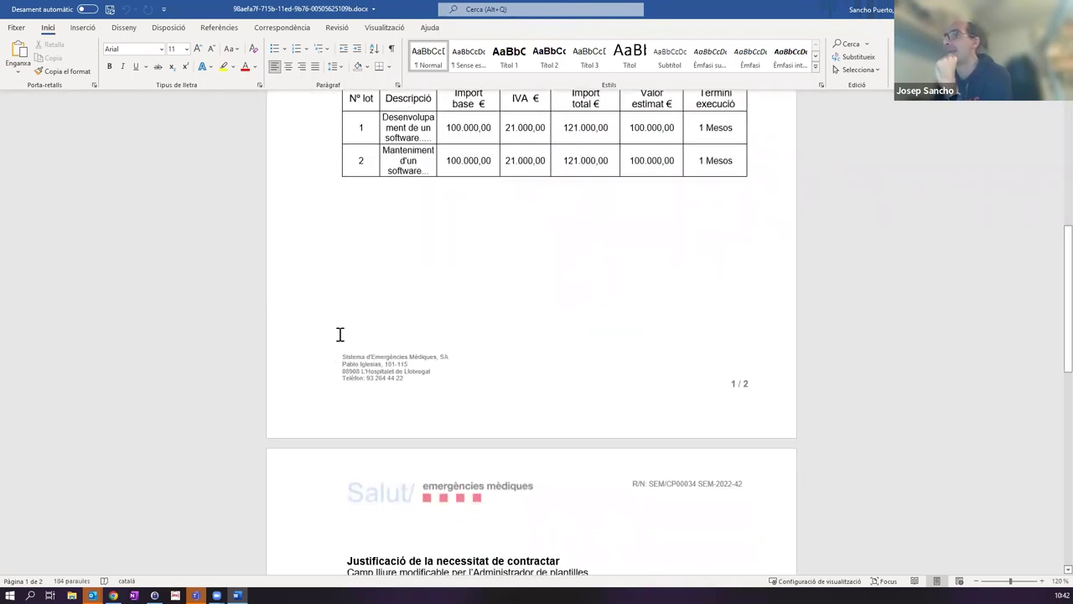
scroll(462, 329, "up", 7)
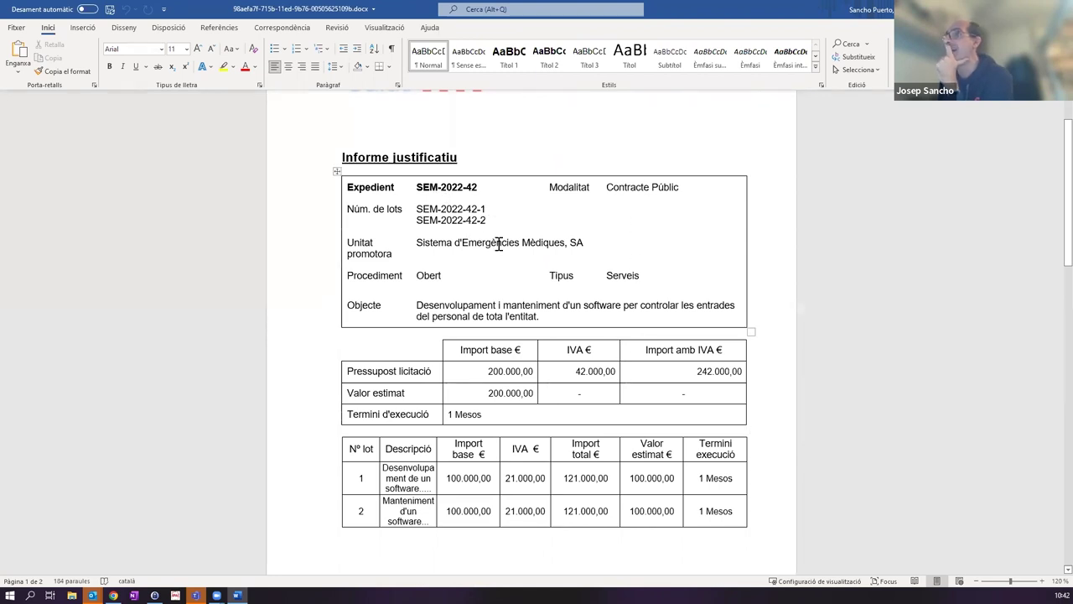
scroll(495, 353, "down", 1)
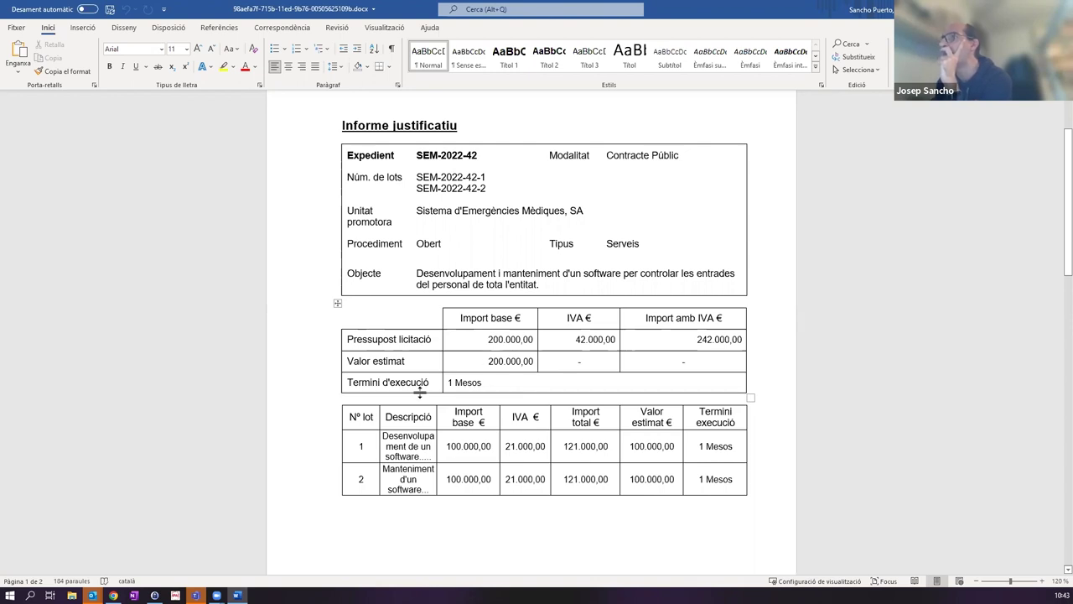
scroll(540, 378, "down", 3)
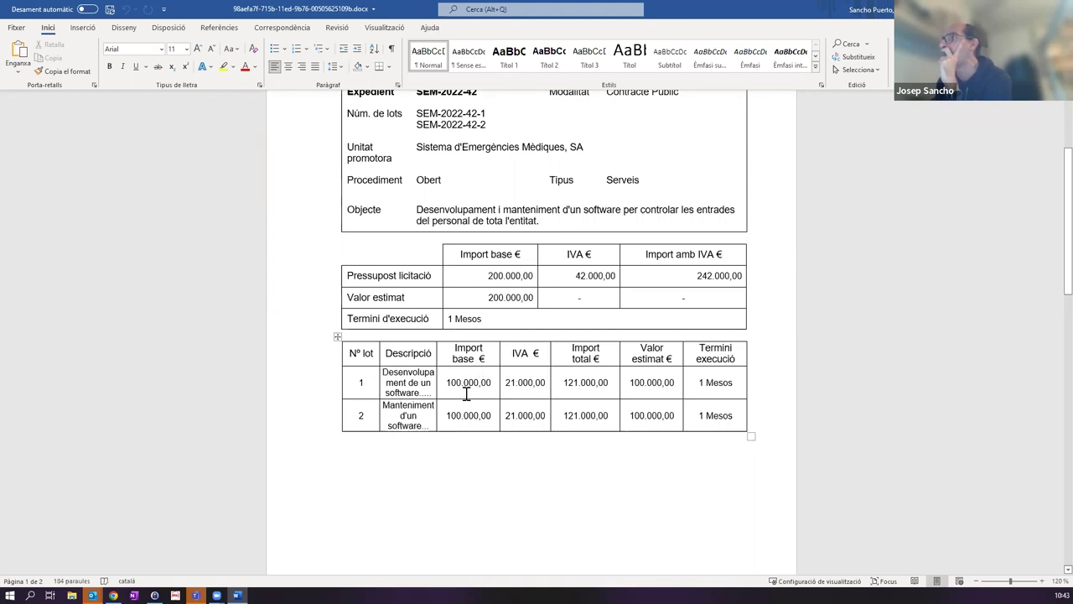
scroll(466, 394, "down", 12)
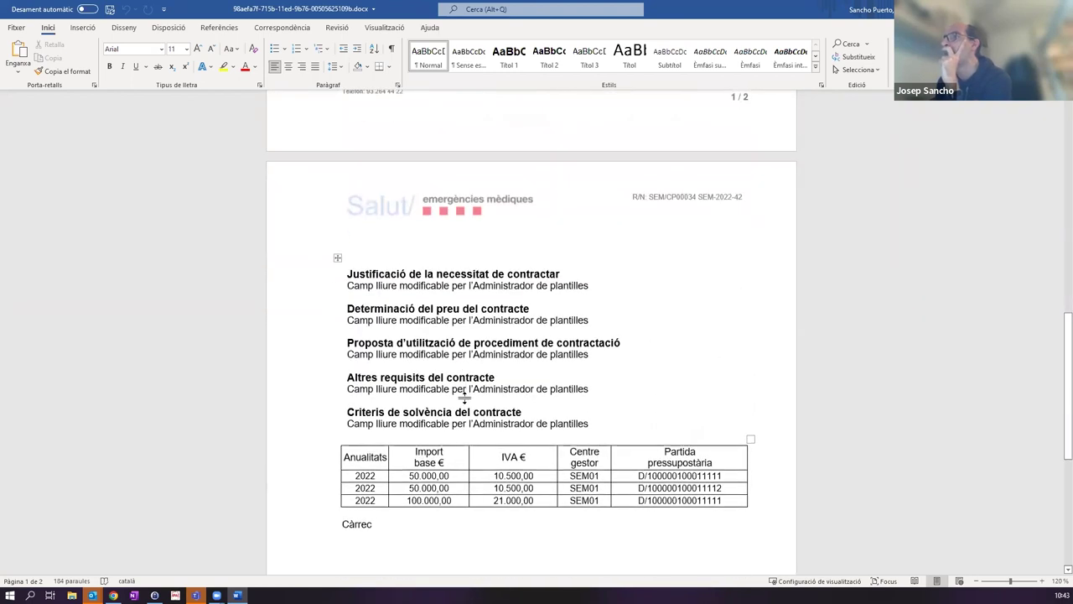
scroll(463, 394, "down", 2)
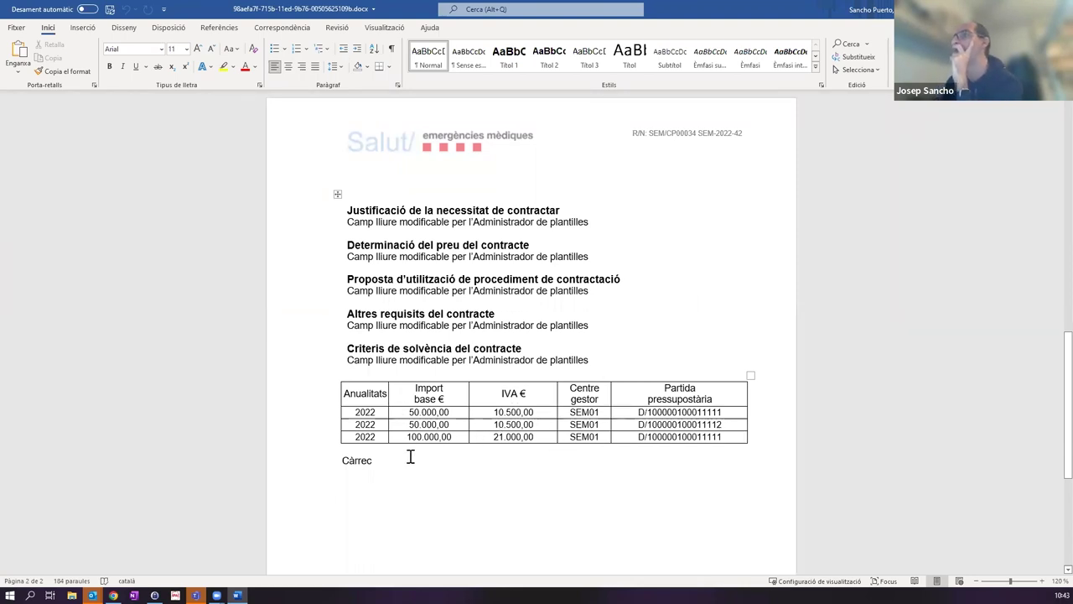
scroll(460, 415, "up", 5)
scroll(462, 377, "down", 4)
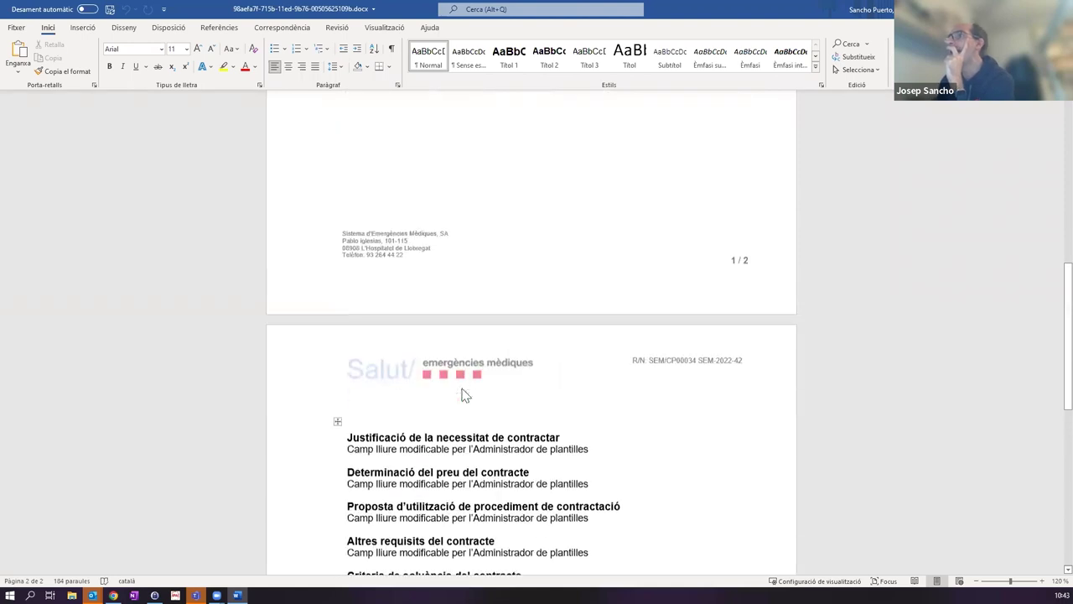
scroll(462, 374, "up", 8)
scroll(462, 377, "down", 7)
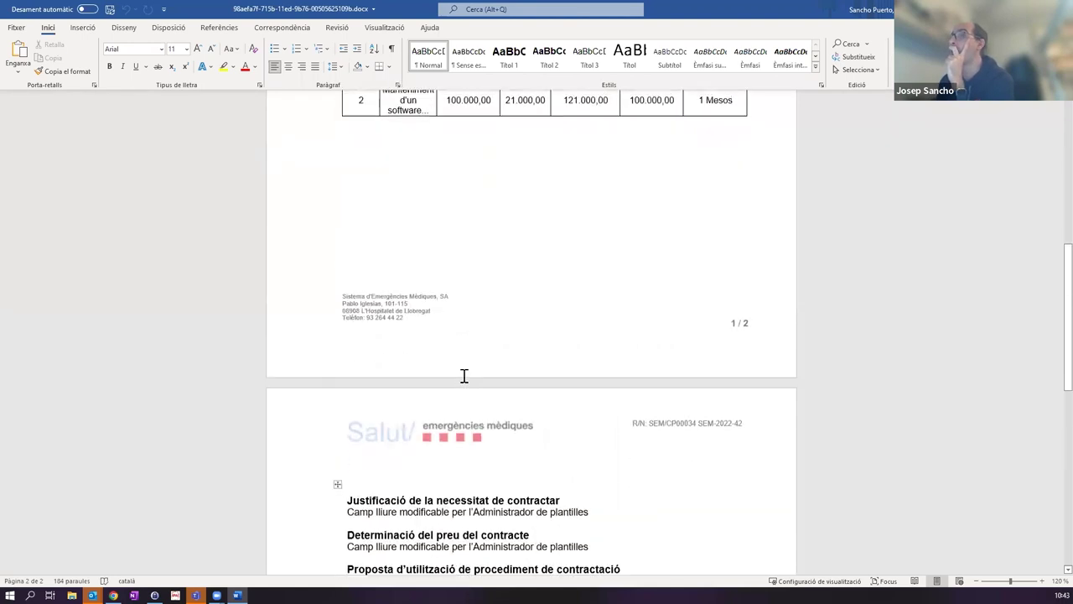
scroll(402, 336, "down", 2)
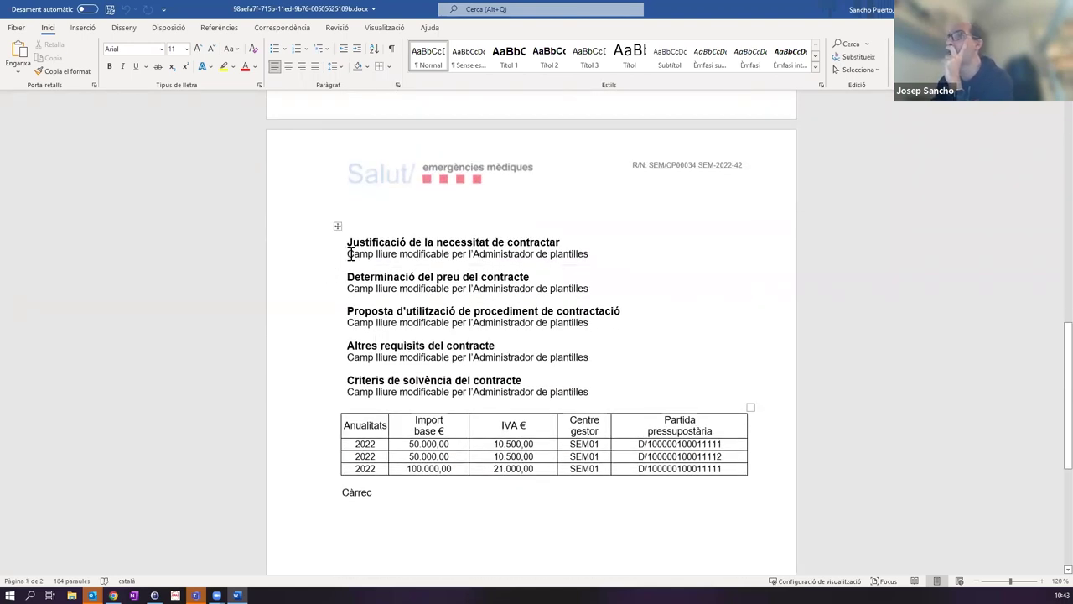
left_click(443, 254)
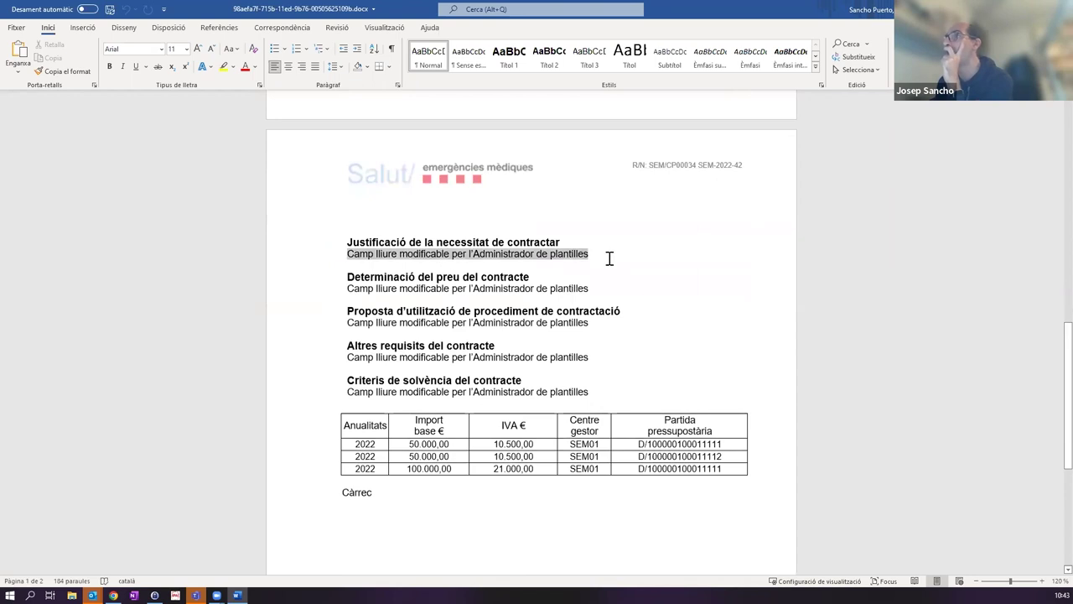
Step: Select the placeholder lines under the report's section headings one by one
left_click(359, 289)
left_click_drag(350, 289, 607, 287)
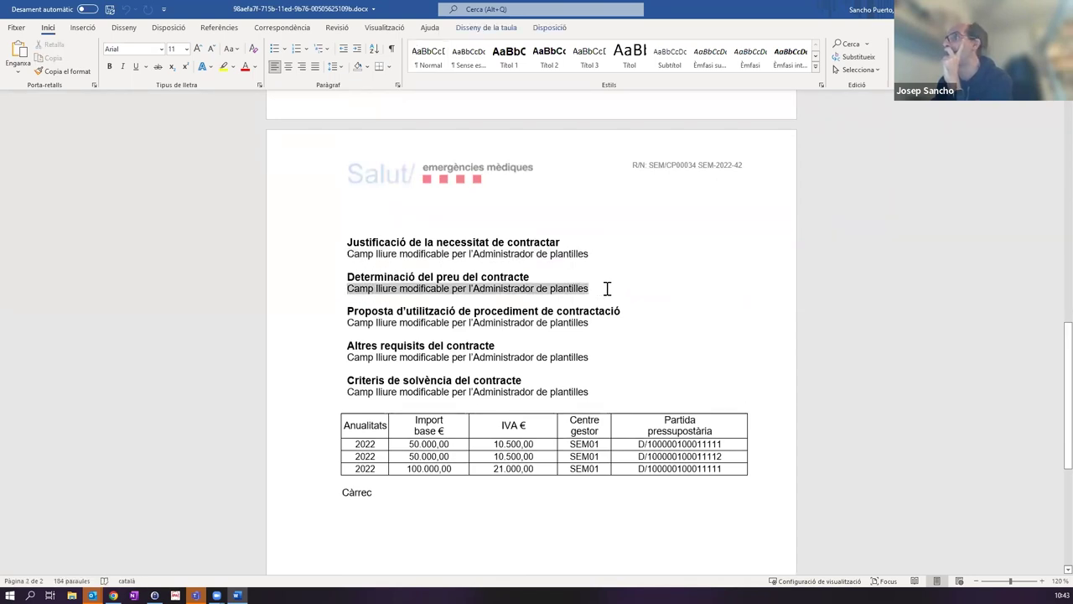
left_click_drag(349, 322, 621, 312)
left_click_drag(374, 359, 597, 355)
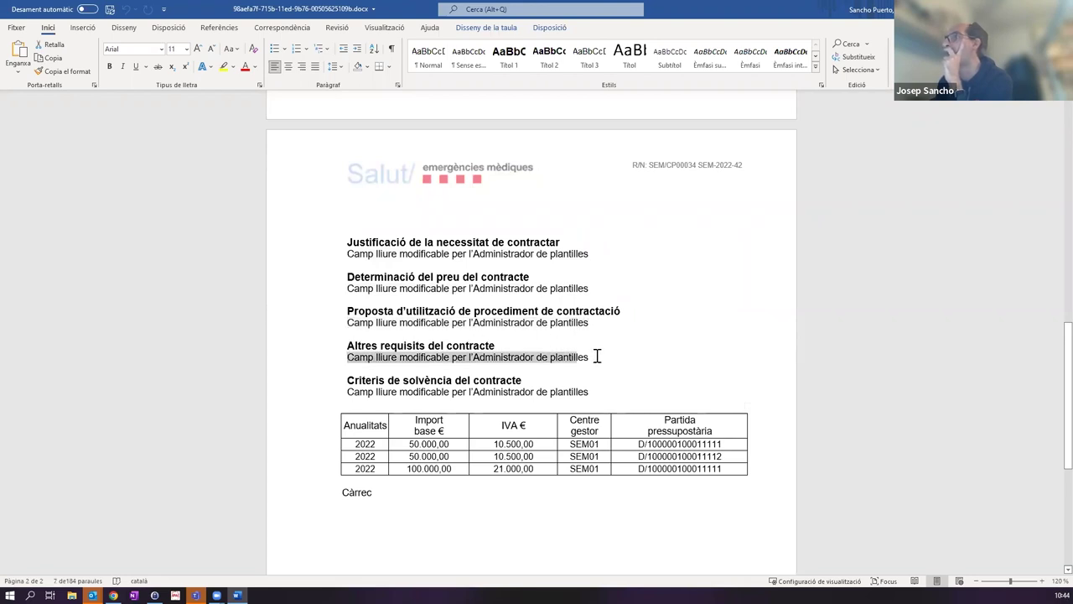
Step: Insert a blank line below the Justificació de la necessitat de contractar heading
left_click(351, 253)
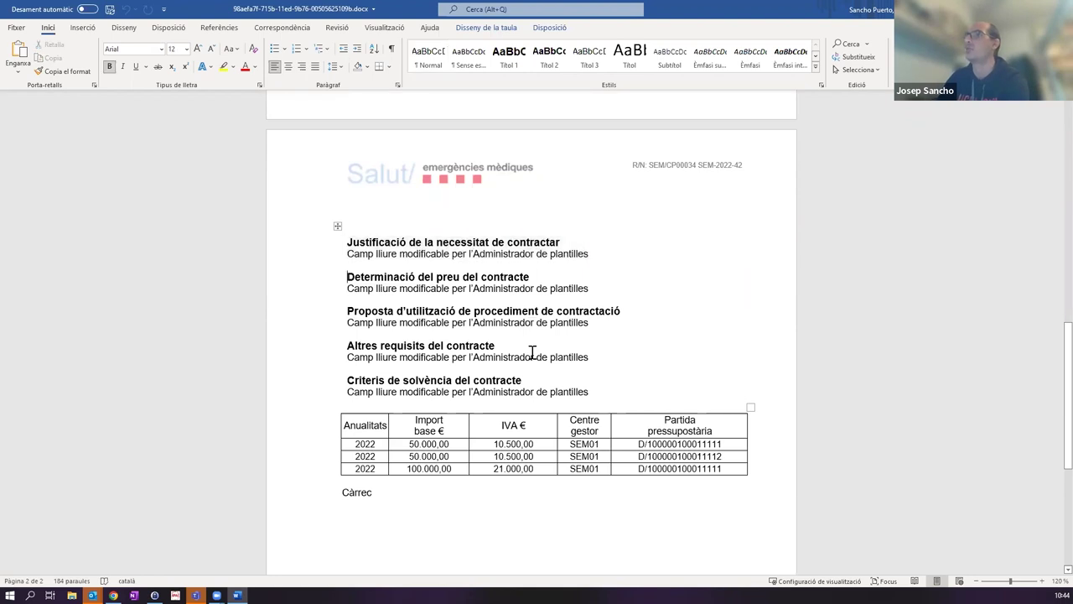
key("Return")
type("dfasfsdkfas ñkfljskdf")
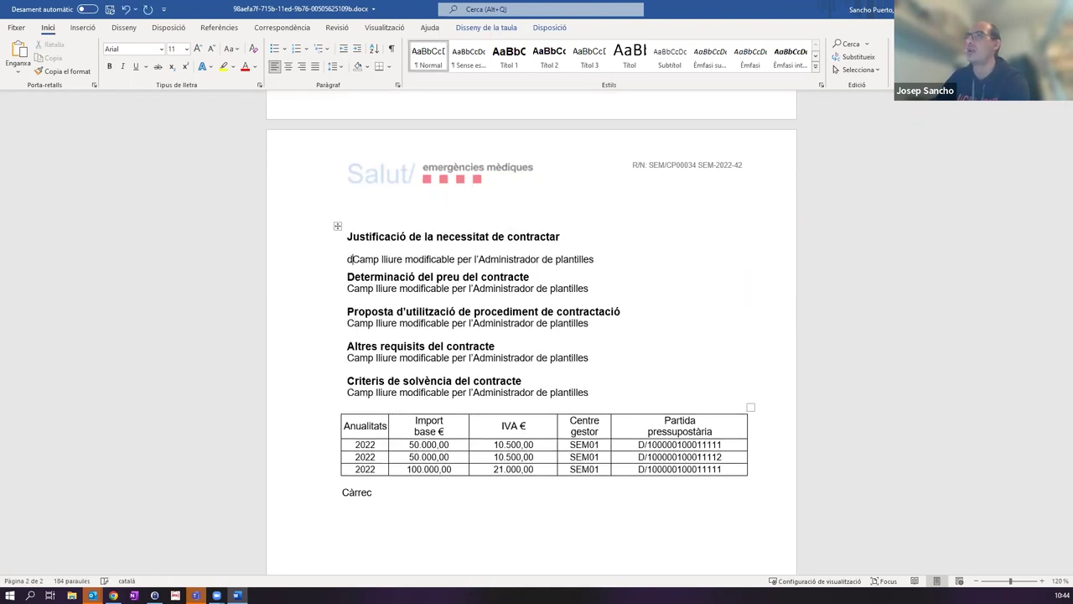
key("shift+Home")
key("BackSpace")
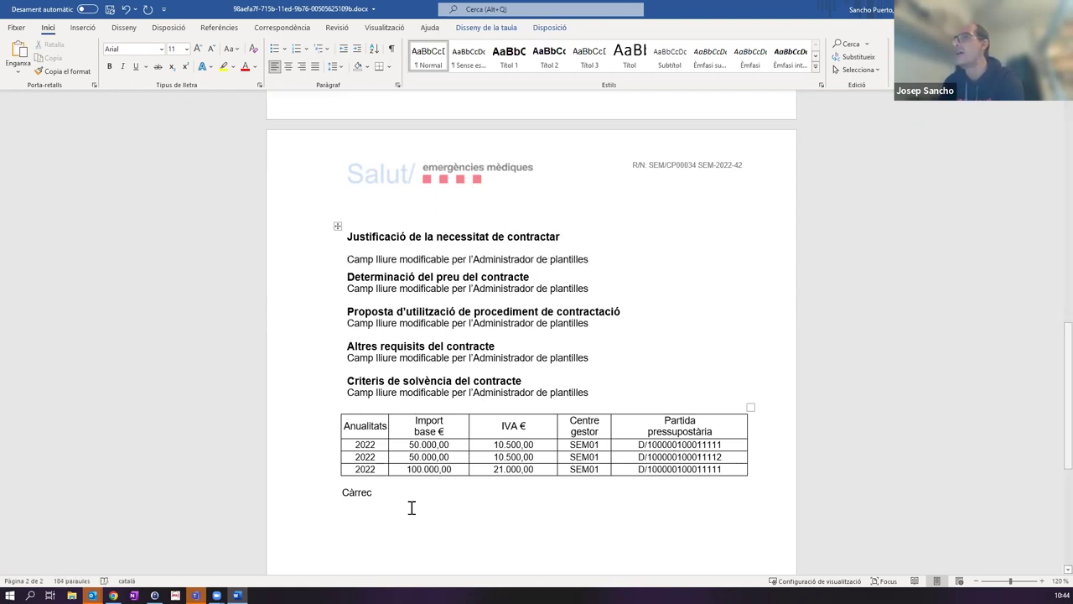
left_click(398, 497)
Step: Change the signer line under the Anualitats table to 'Cap de la Unitat Promotora' and save the report
key("BackSpace")
key("BackSpace")
key("BackSpace")
key("BackSpace")
key("BackSpace")
key("BackSpace")
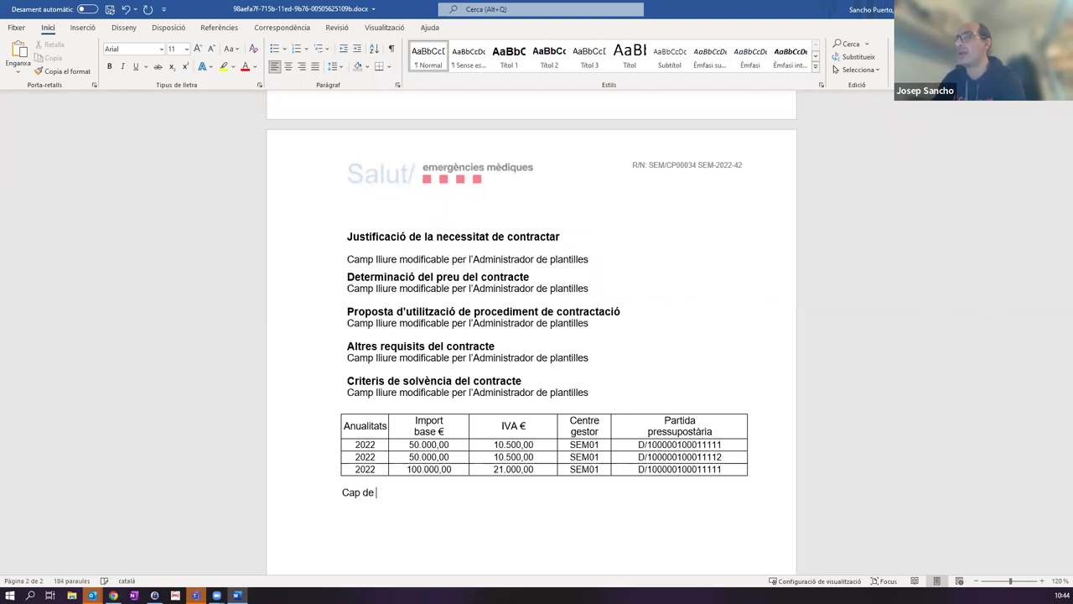
type("Cap de la u")
key("BackSpace")
type("Unitat Pro")
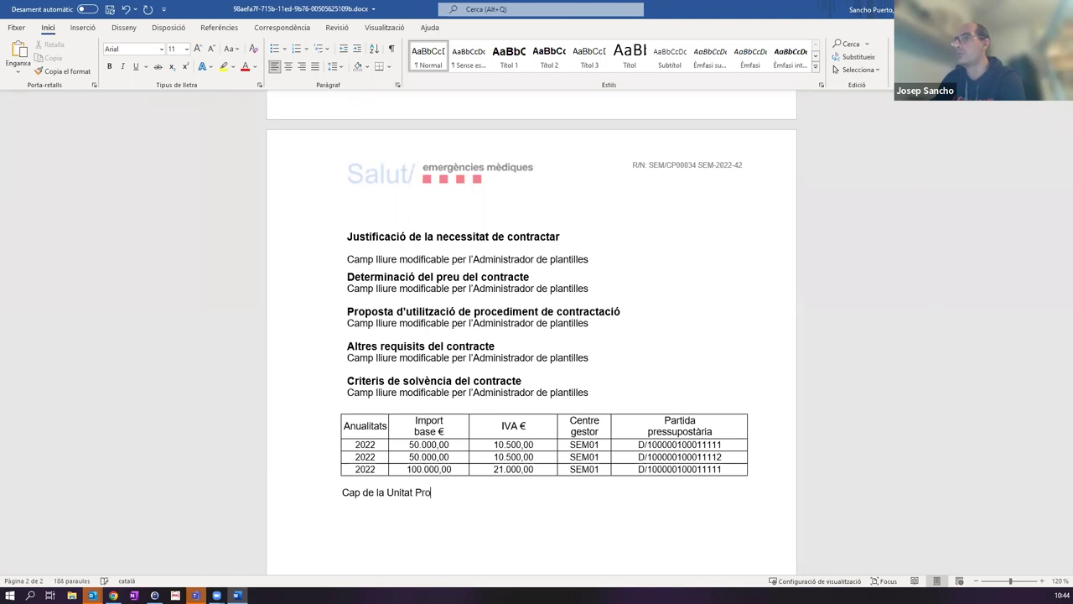
type("motora")
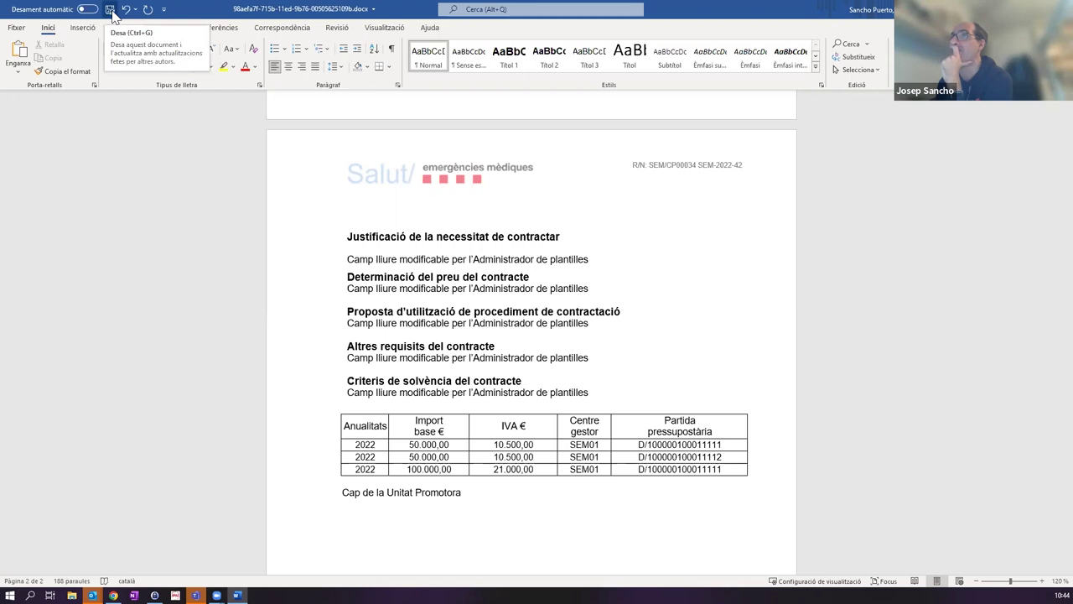
left_click(111, 13)
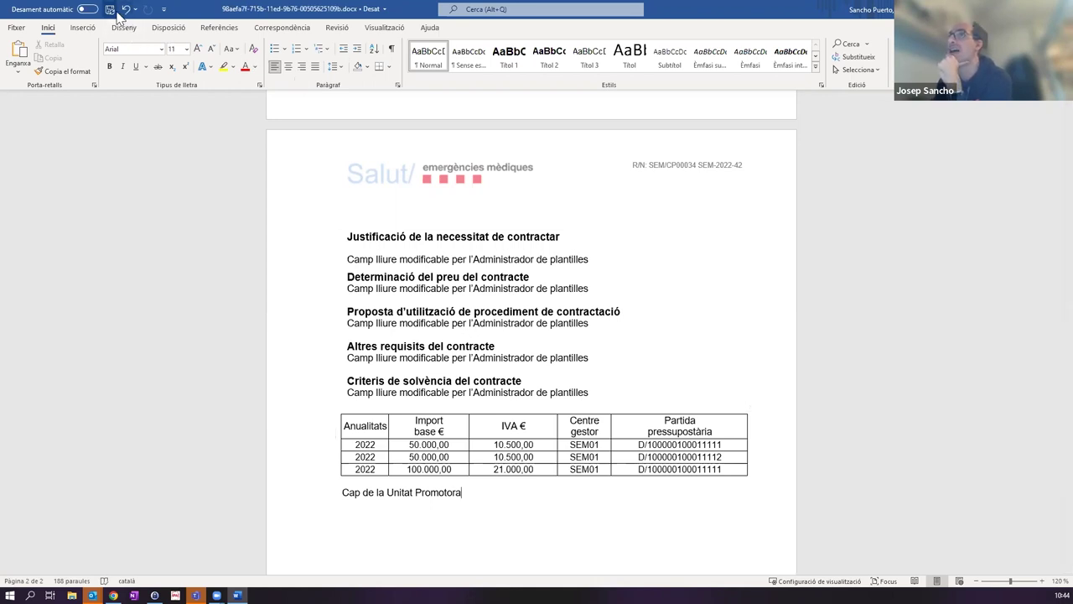
scroll(541, 336, "up", 10)
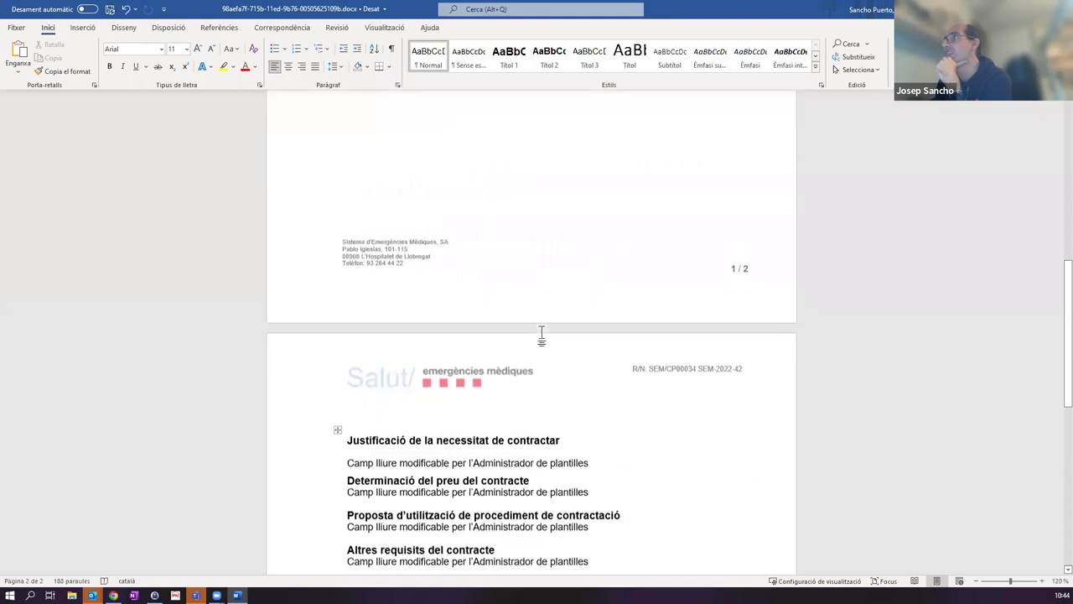
Step: Look over the saved report once more and close Word with Alt+F4
scroll(540, 336, "up", 2)
scroll(543, 339, "down", 3)
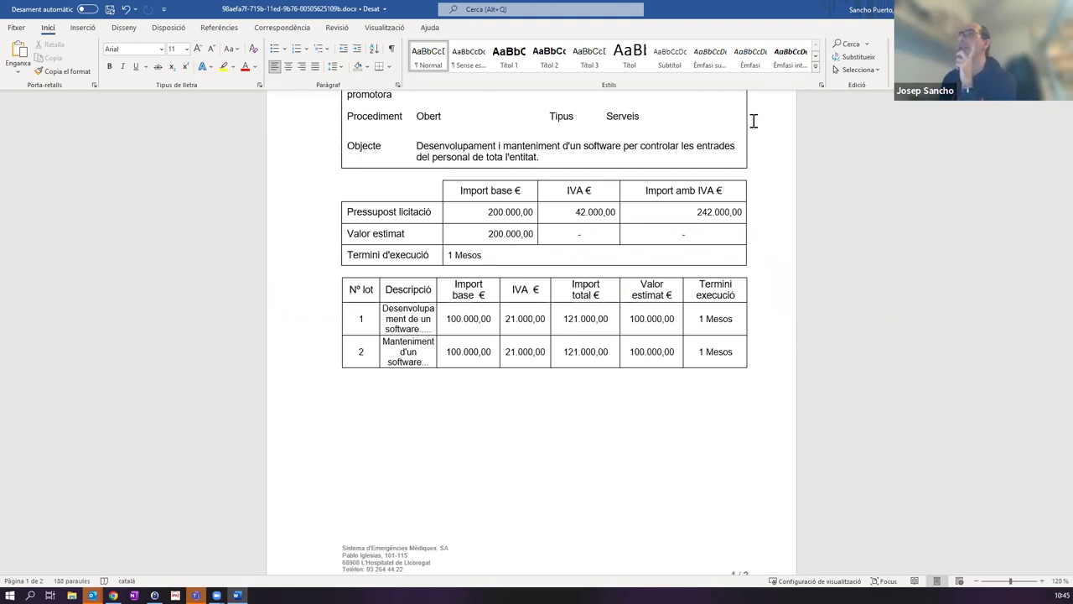
scroll(606, 271, "up", 5)
scroll(598, 267, "down", 18)
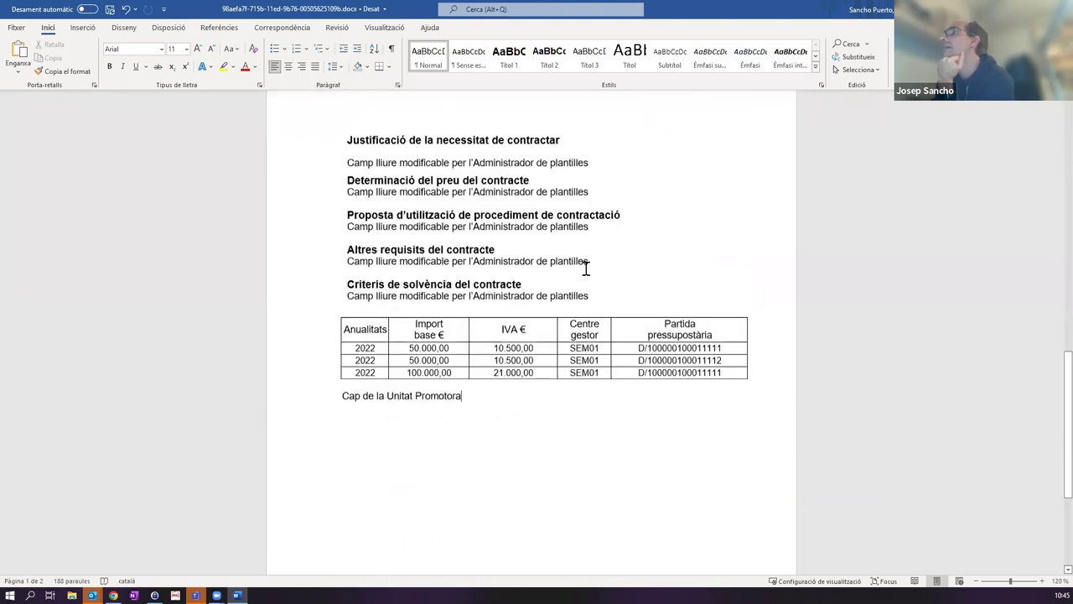
scroll(586, 267, "up", 10)
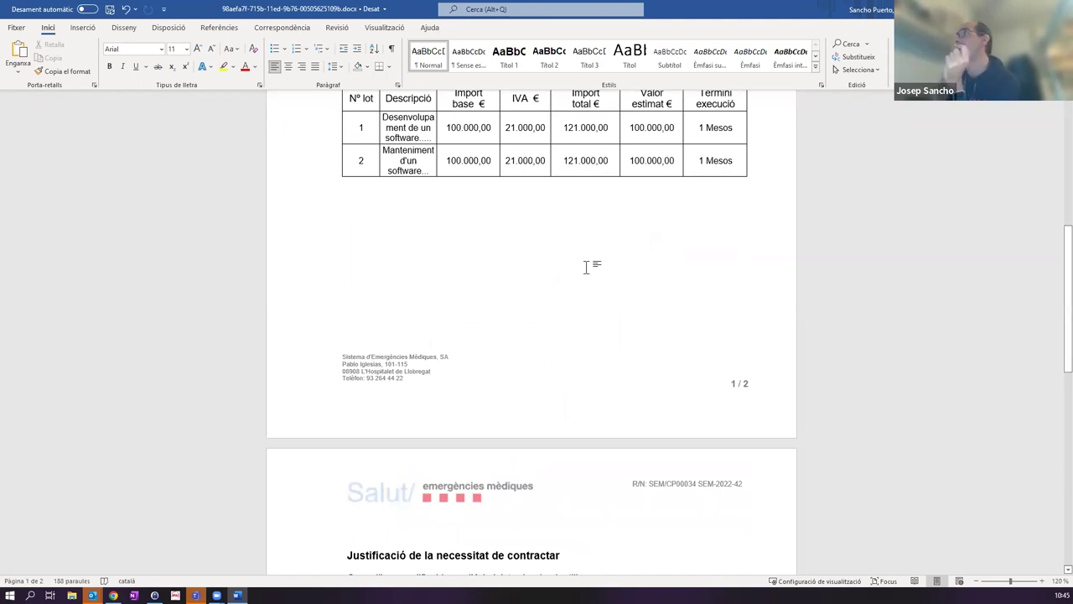
scroll(680, 210, "up", 10)
scroll(601, 273, "down", 10)
scroll(602, 225, "down", 5)
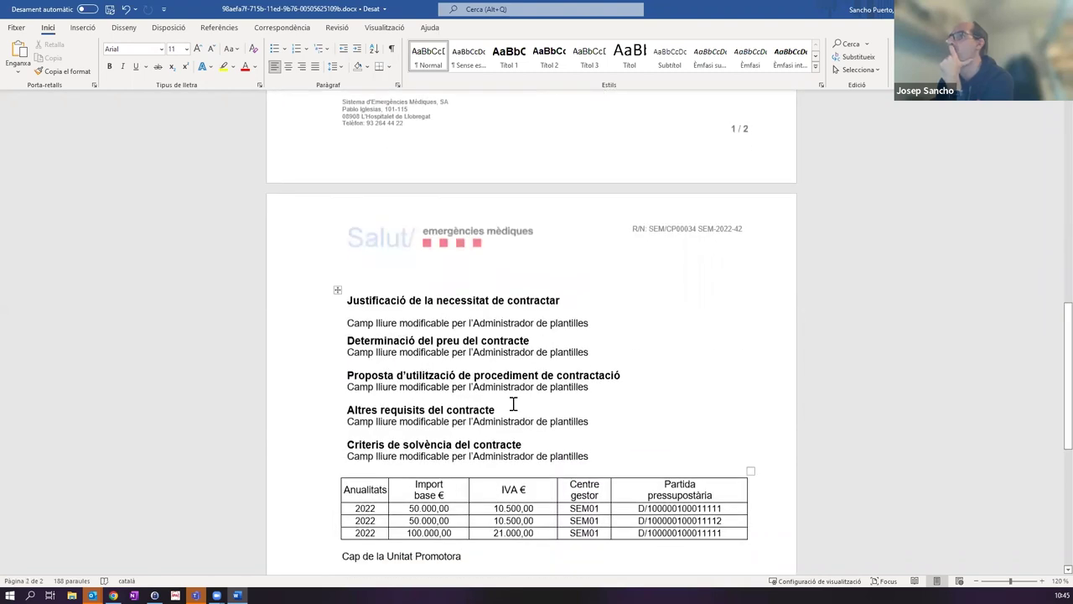
scroll(601, 376, "down", 8)
scroll(559, 282, "up", 5)
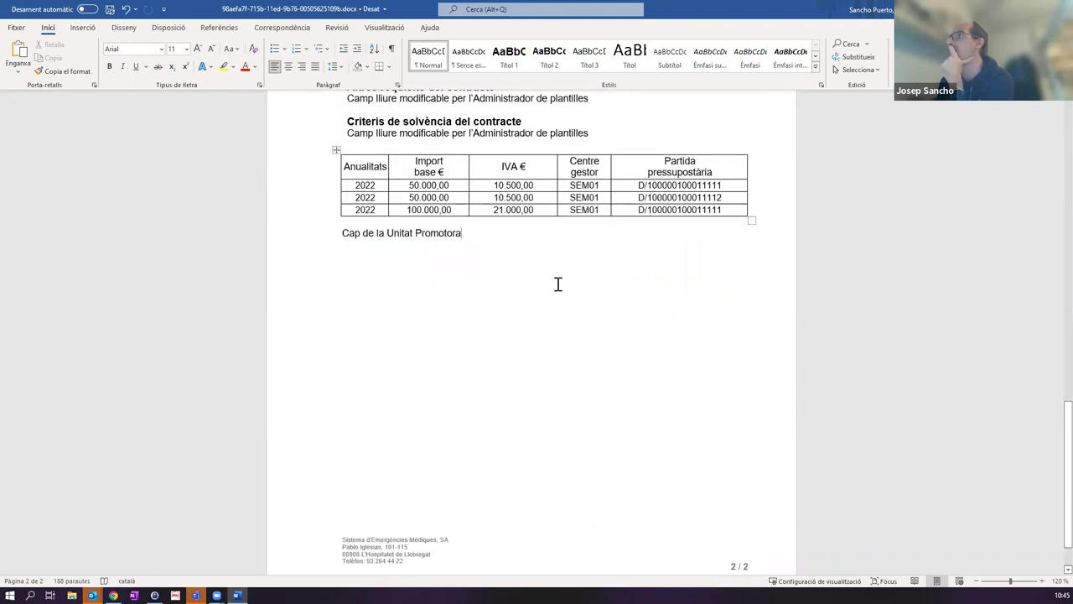
scroll(561, 294, "up", 4)
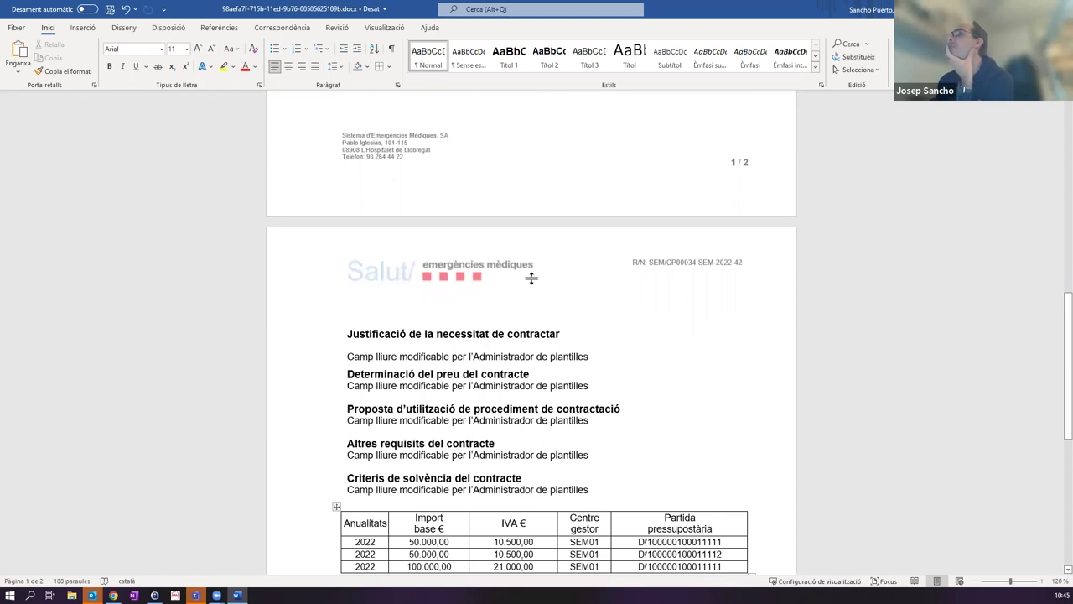
scroll(536, 277, "down", 3)
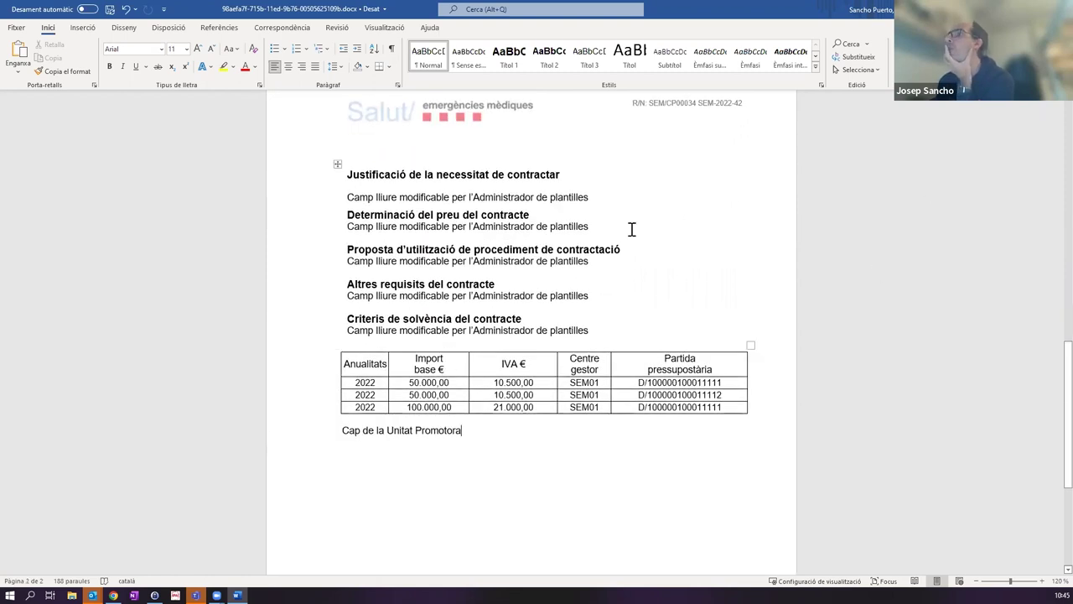
scroll(634, 234, "up", 3)
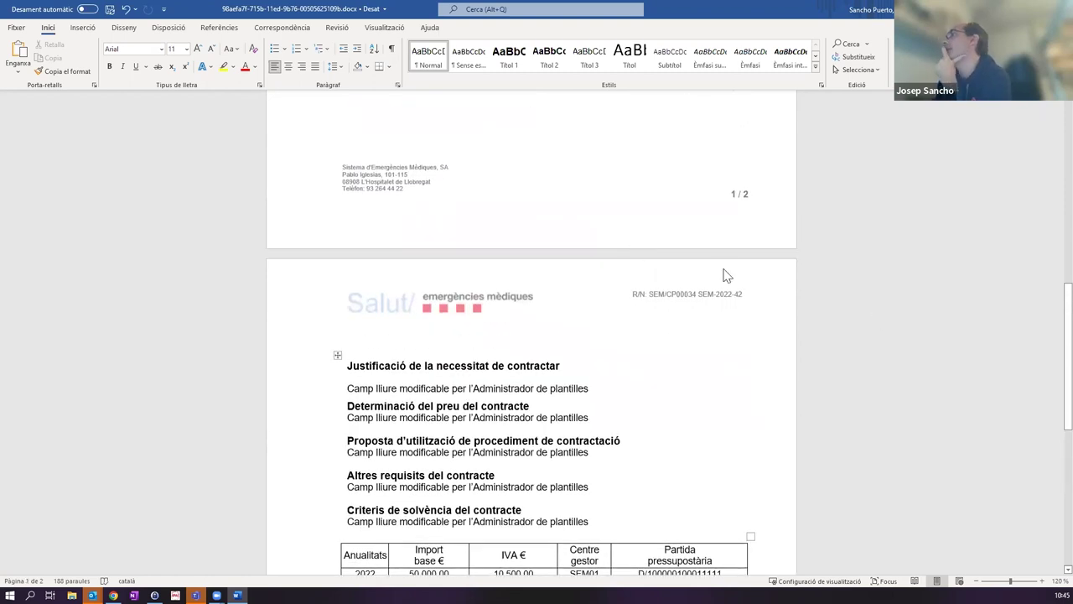
key("alt+F4")
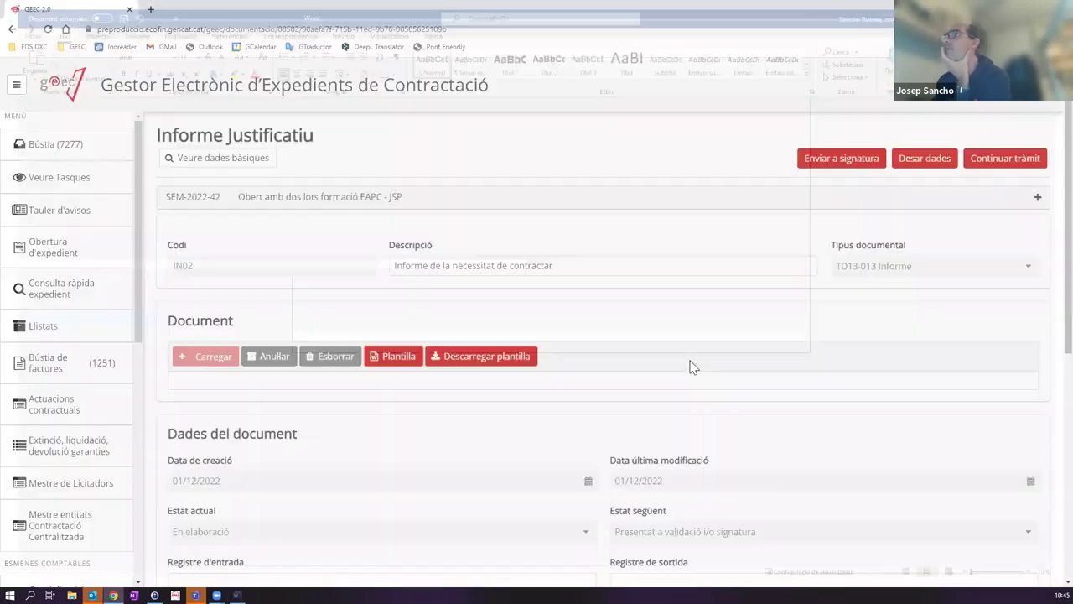
scroll(620, 327, "down", 3)
scroll(478, 300, "up", 3)
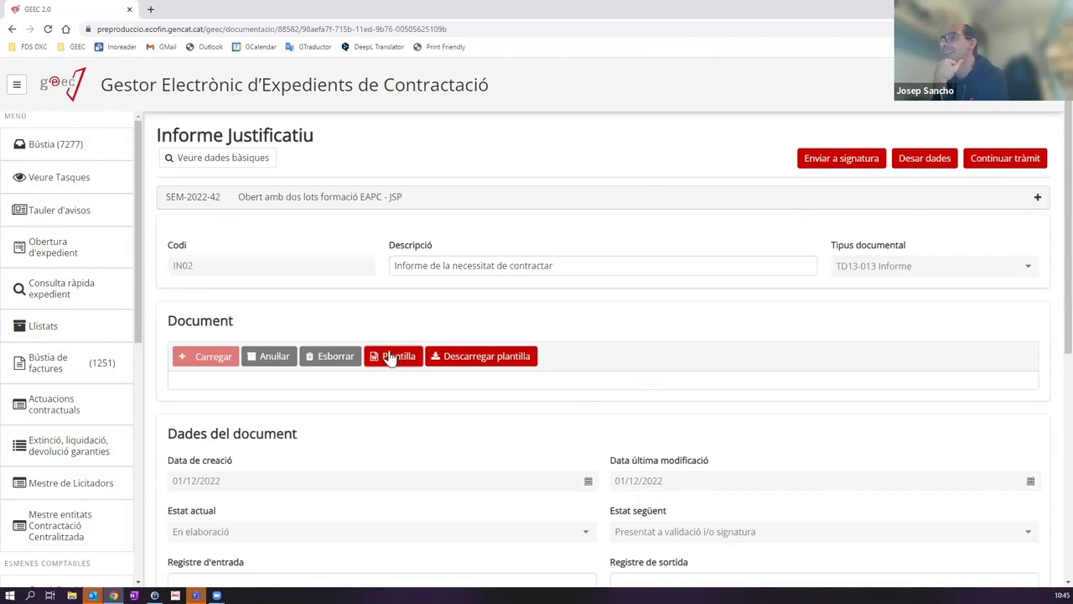
scroll(872, 340, "down", 3)
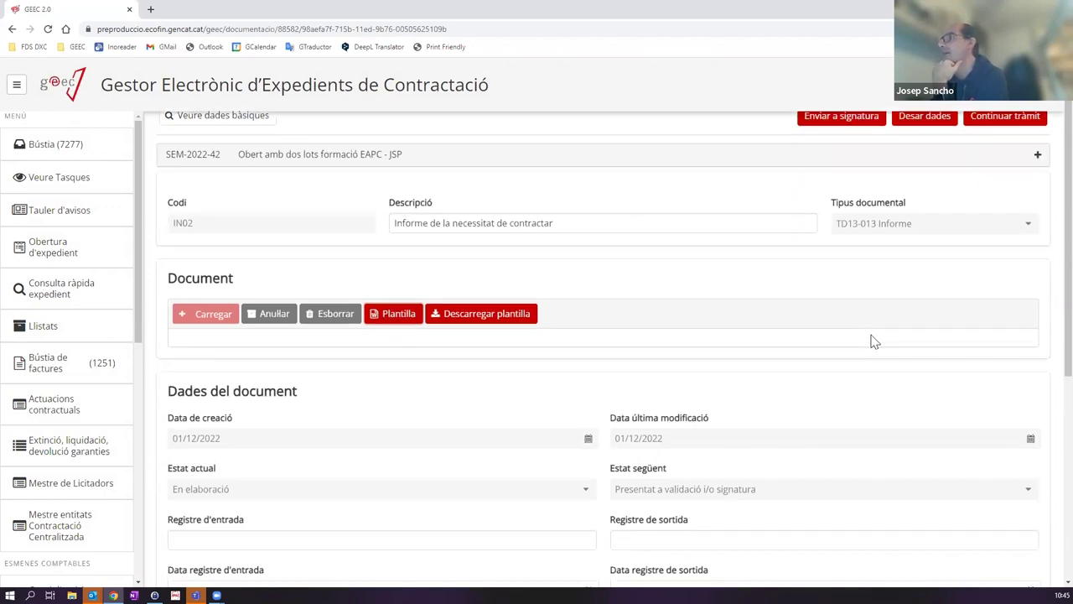
scroll(872, 341, "down", 2)
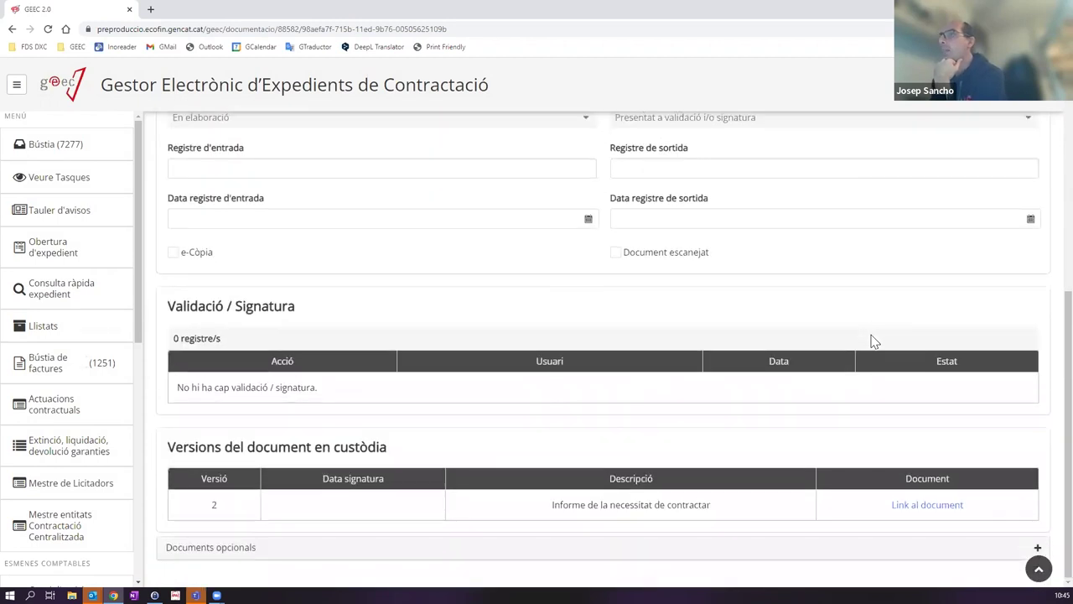
scroll(873, 340, "up", 4)
scroll(319, 364, "down", 2)
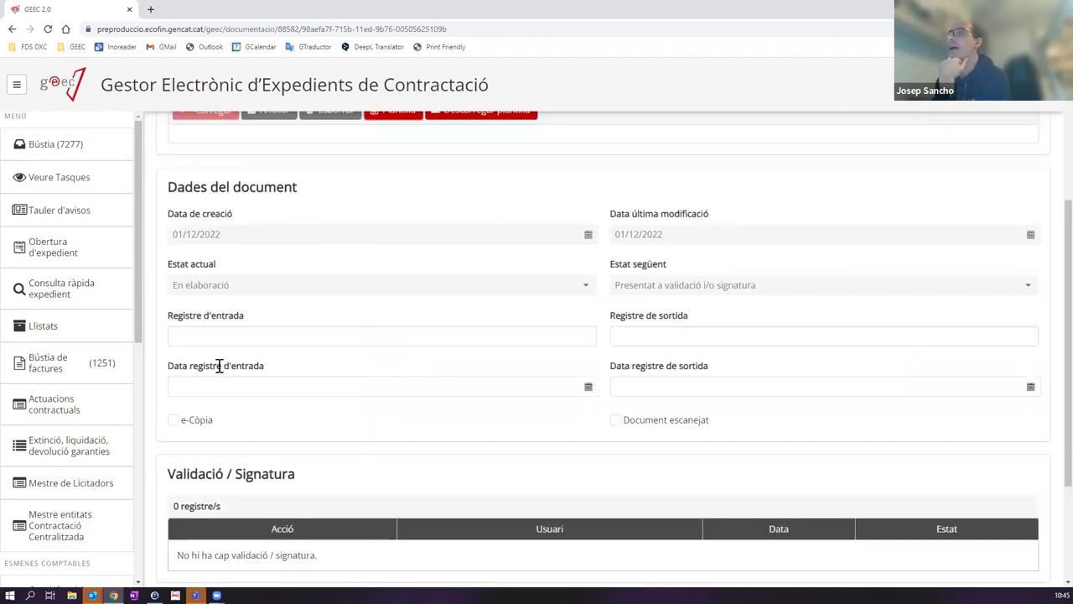
scroll(426, 365, "up", 3)
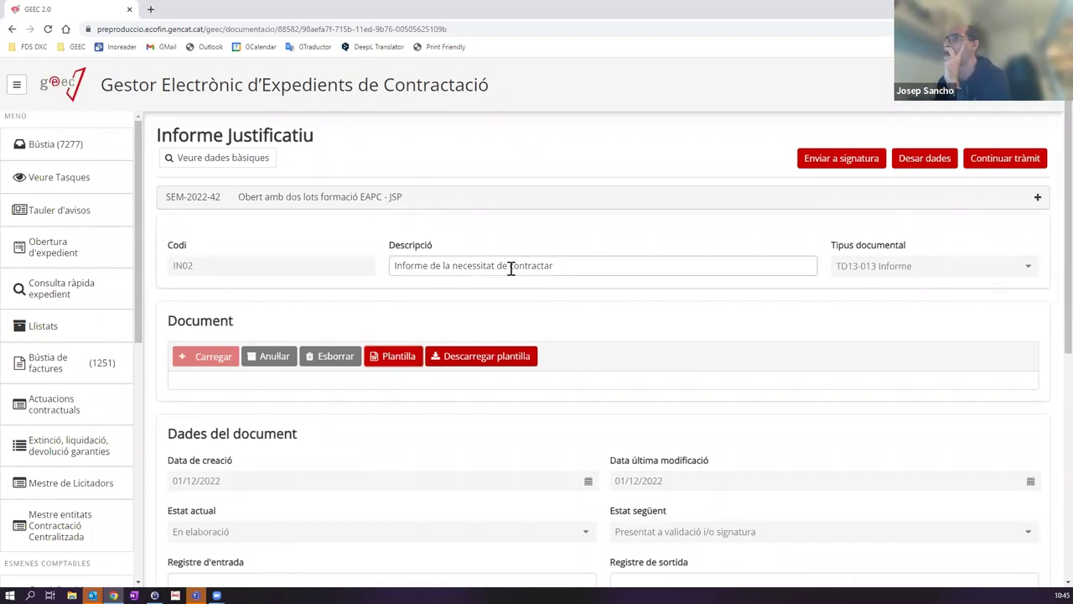
scroll(594, 346, "down", 1)
scroll(302, 243, "up", 1)
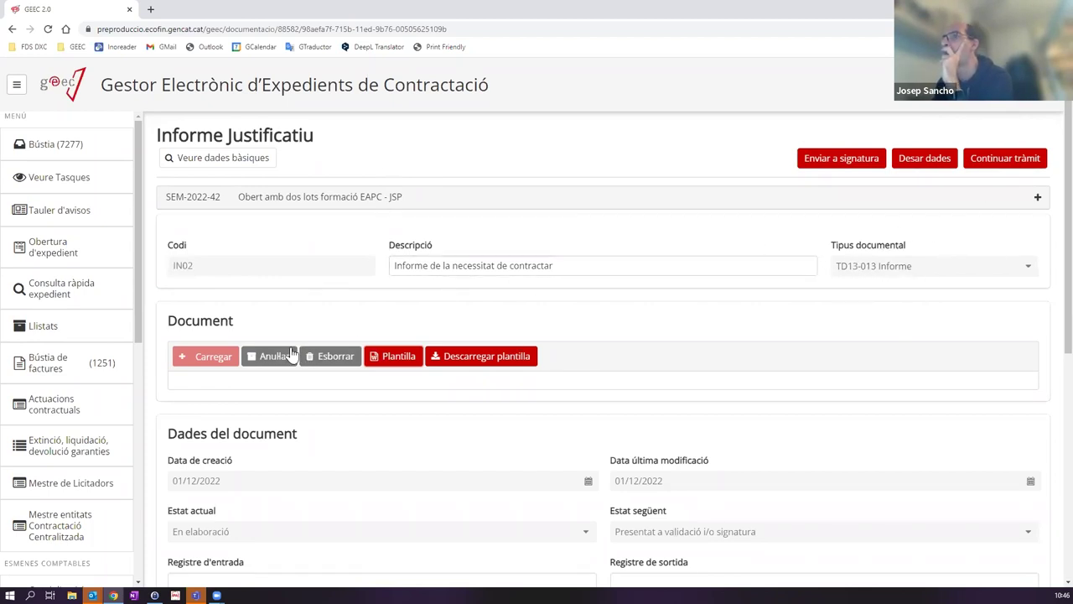
scroll(403, 356, "down", 5)
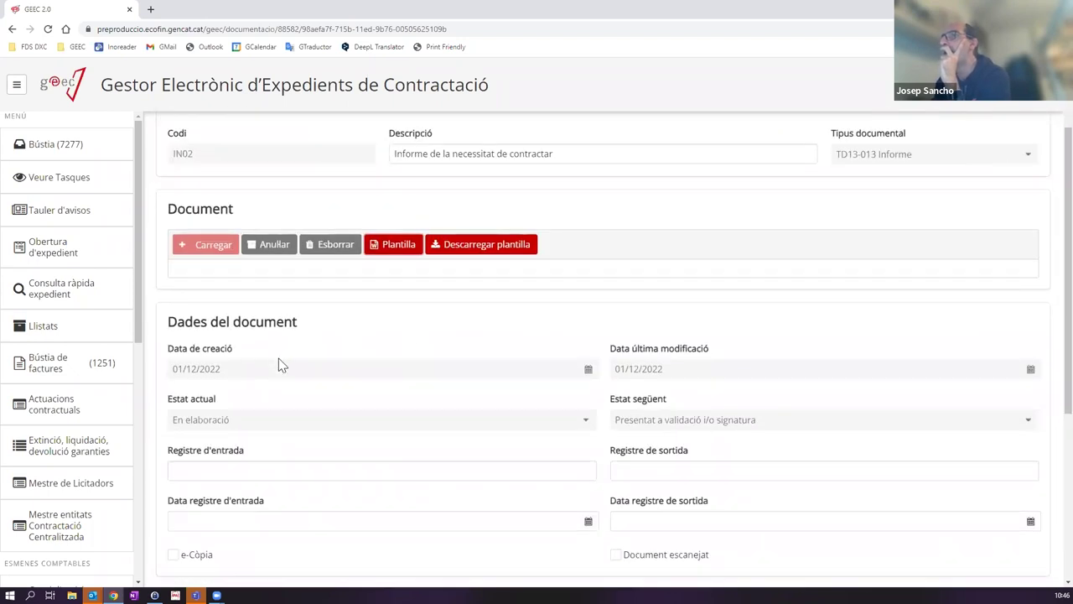
left_click(190, 360)
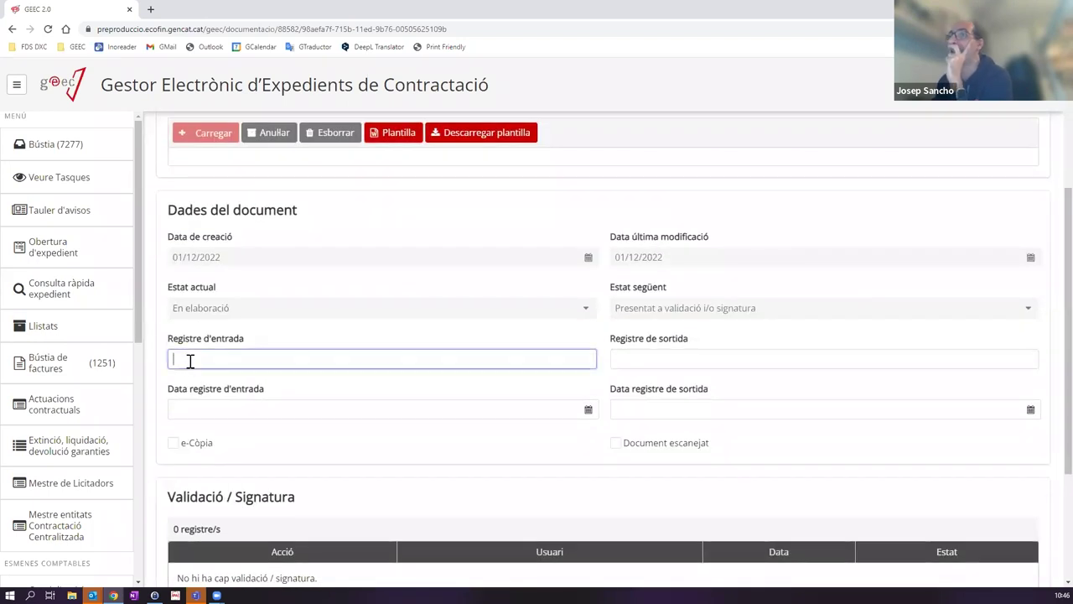
Step: Inspect the entry and exit registry fields and their date calendars, leaving the dates empty
scroll(252, 300, "up", 5)
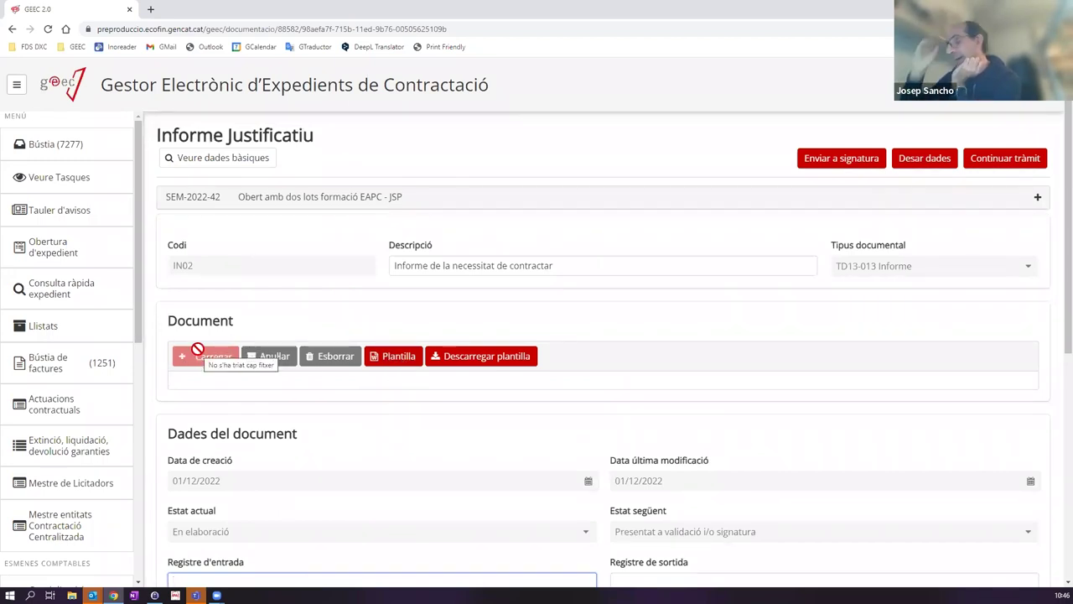
scroll(240, 395, "down", 5)
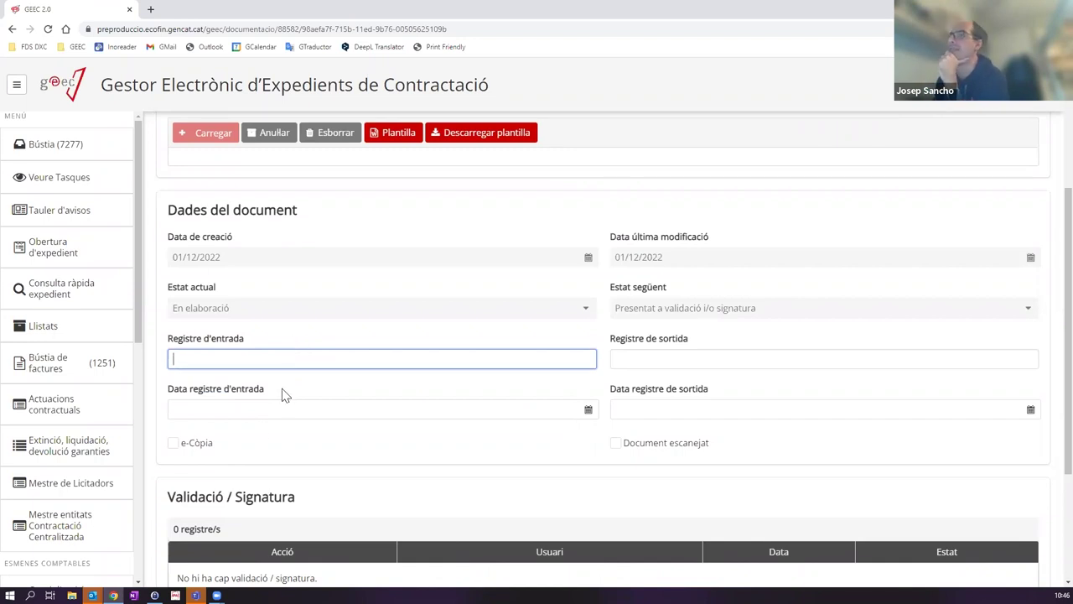
left_click(249, 411)
left_click(400, 393)
left_click(481, 365)
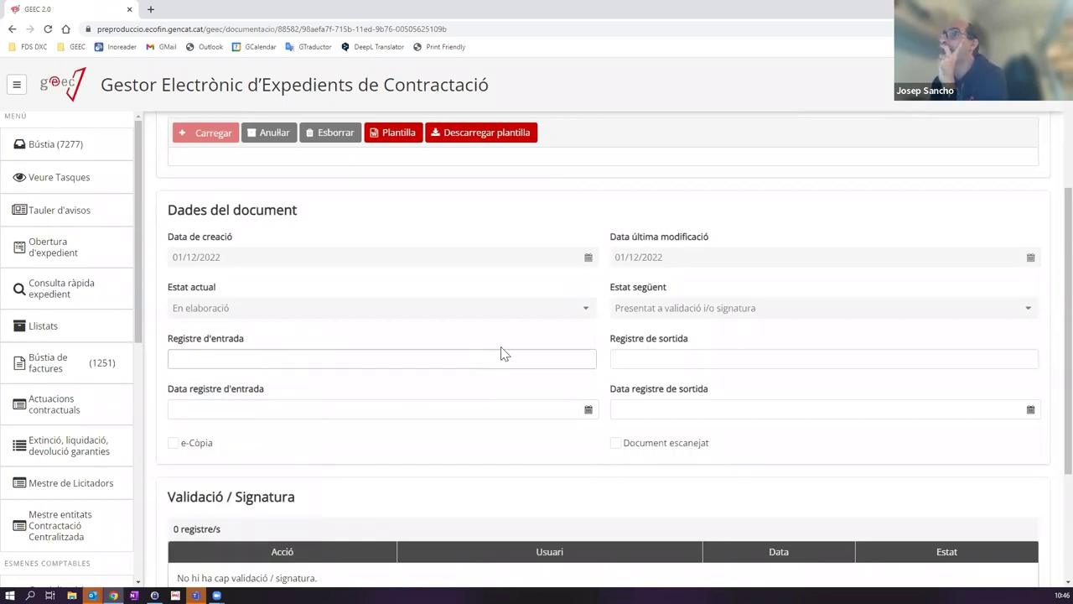
scroll(378, 176, "up", 3)
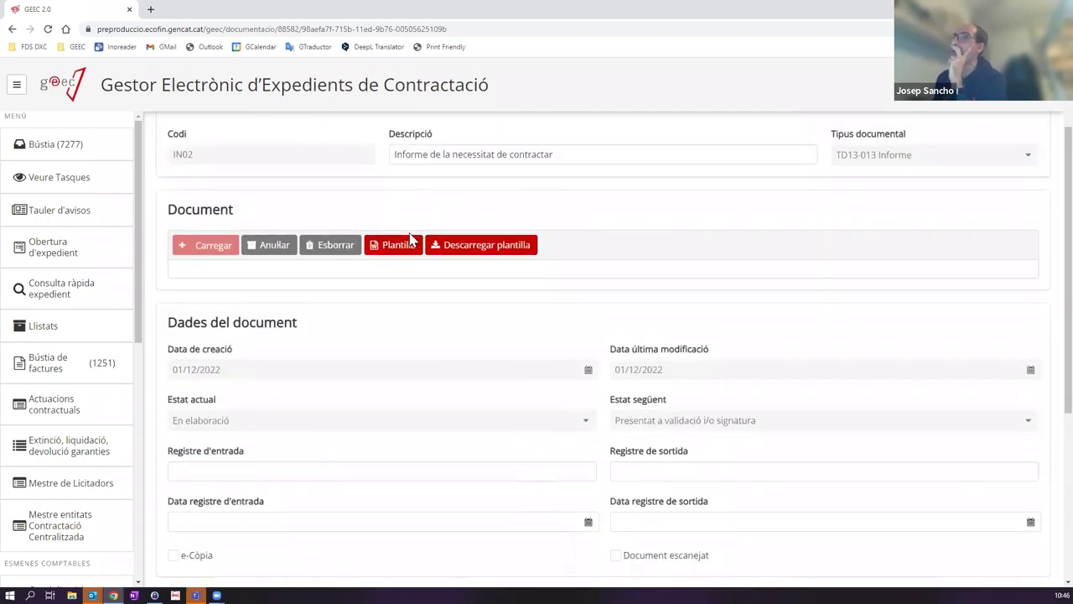
scroll(428, 291, "down", 3)
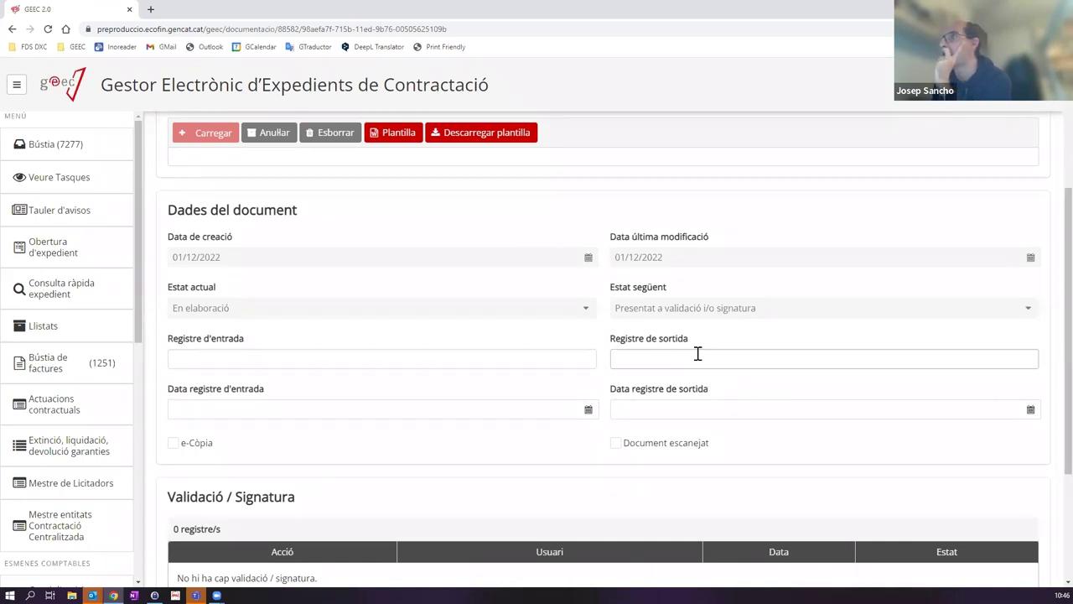
left_click(648, 358)
left_click(640, 403)
left_click(631, 360)
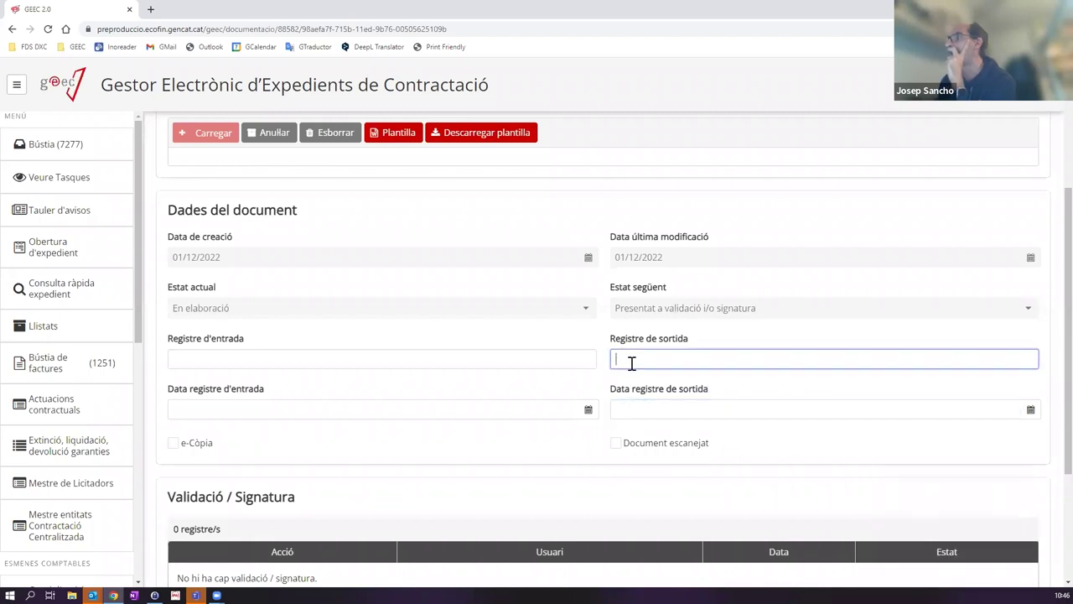
left_click(641, 407)
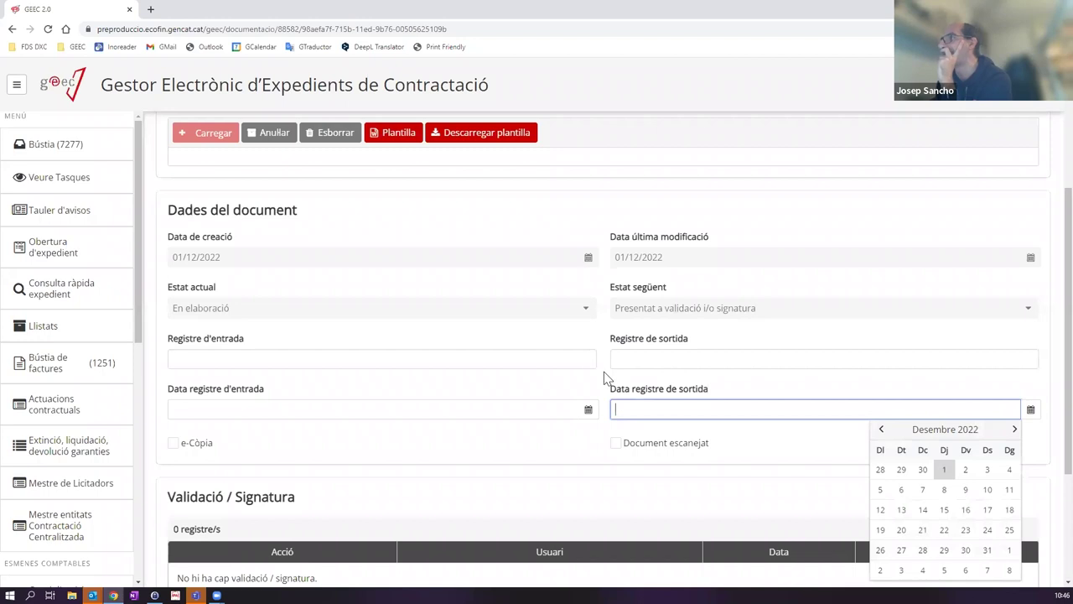
left_click(593, 379)
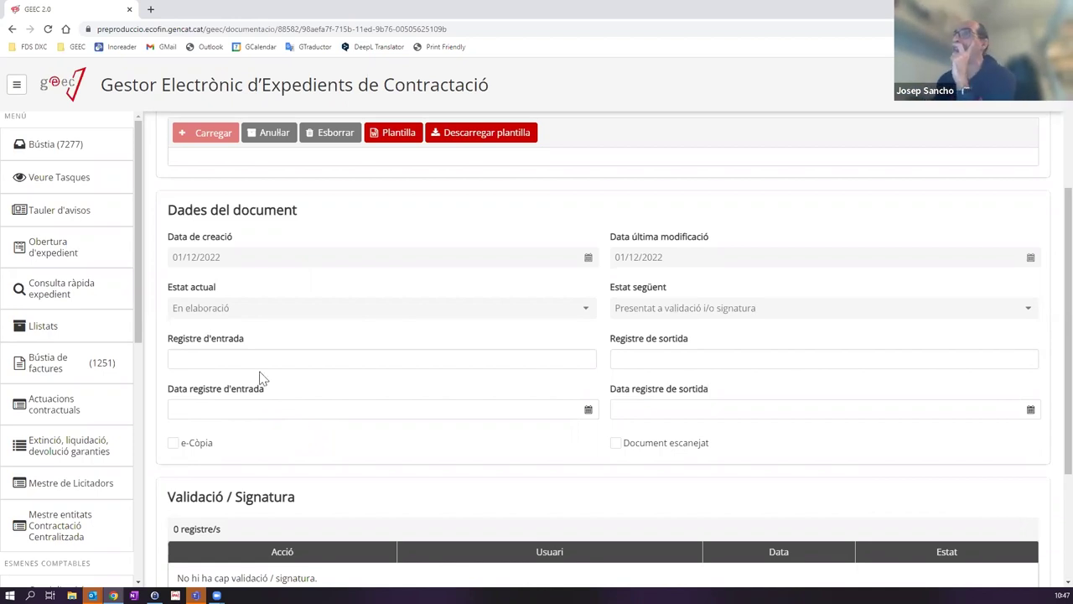
Step: Toggle the e-Còpia and Document escanejat checkboxes, leaving both unticked
left_click(172, 443)
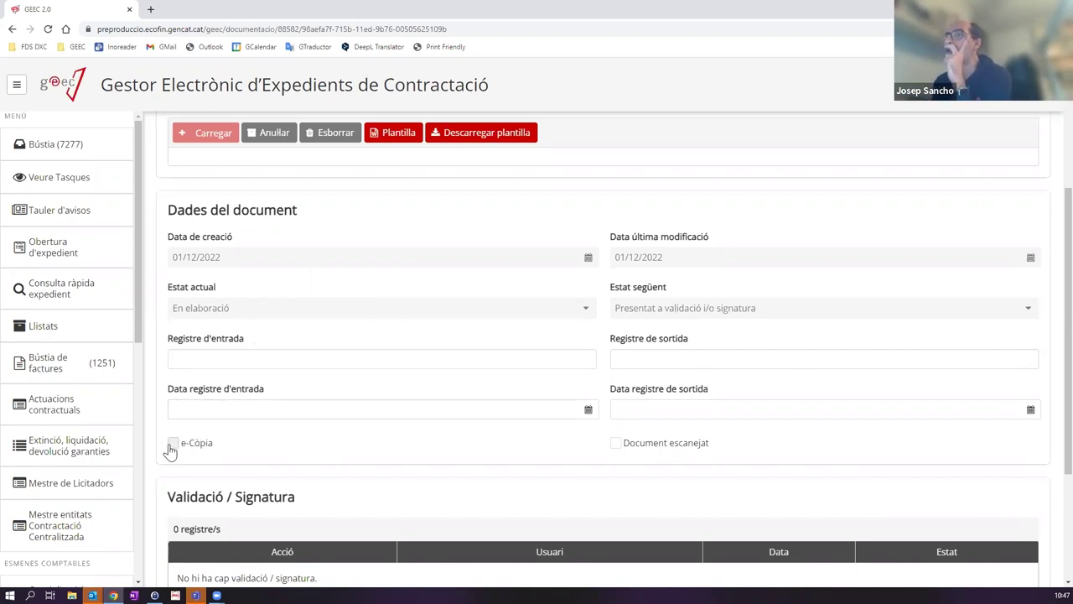
left_click(173, 443)
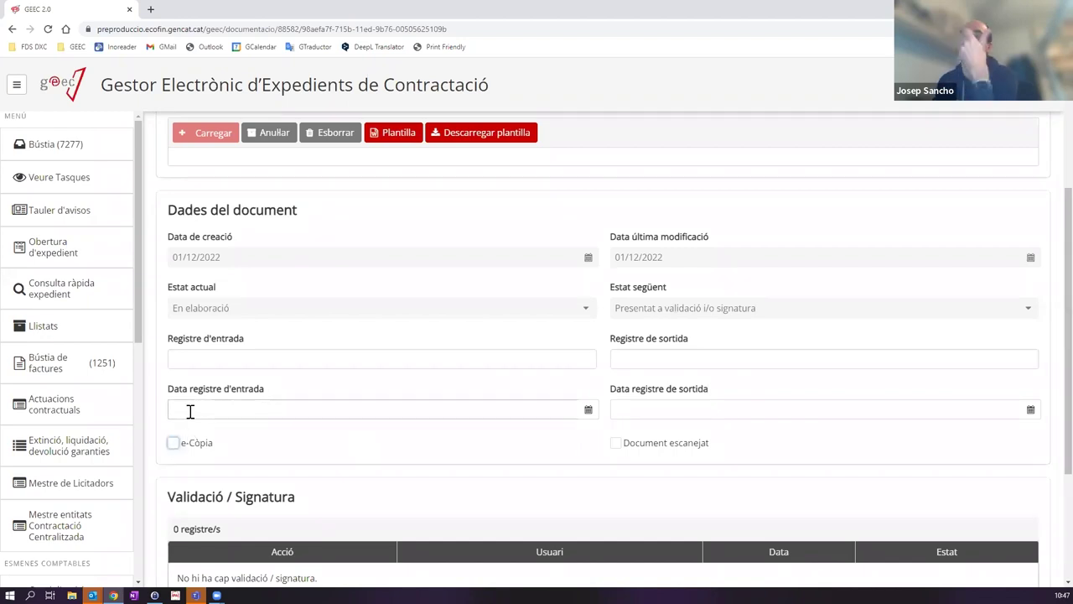
left_click(175, 445)
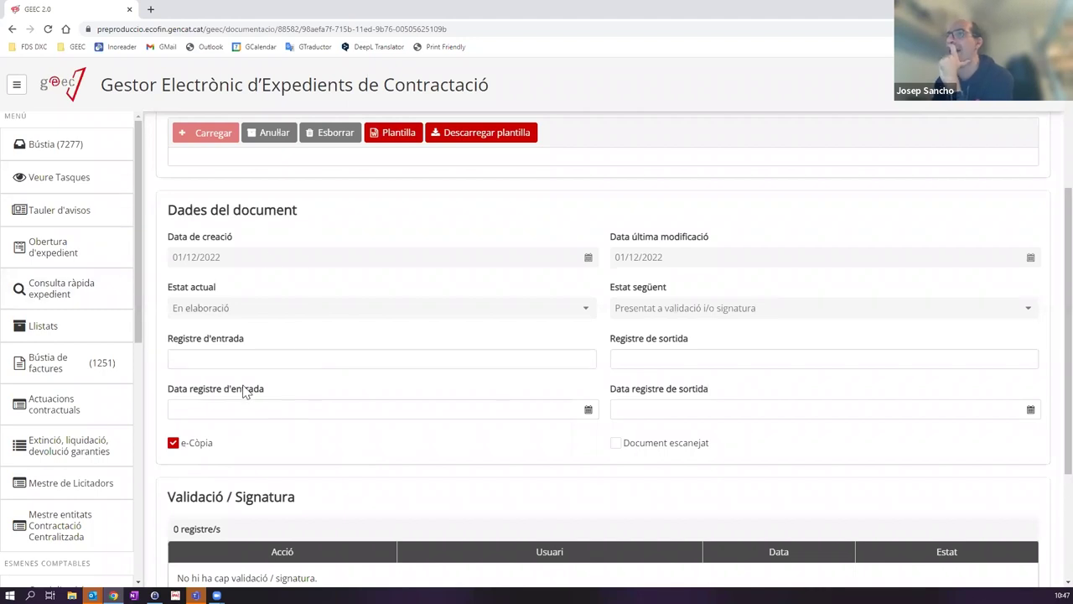
scroll(611, 330, "up", 3)
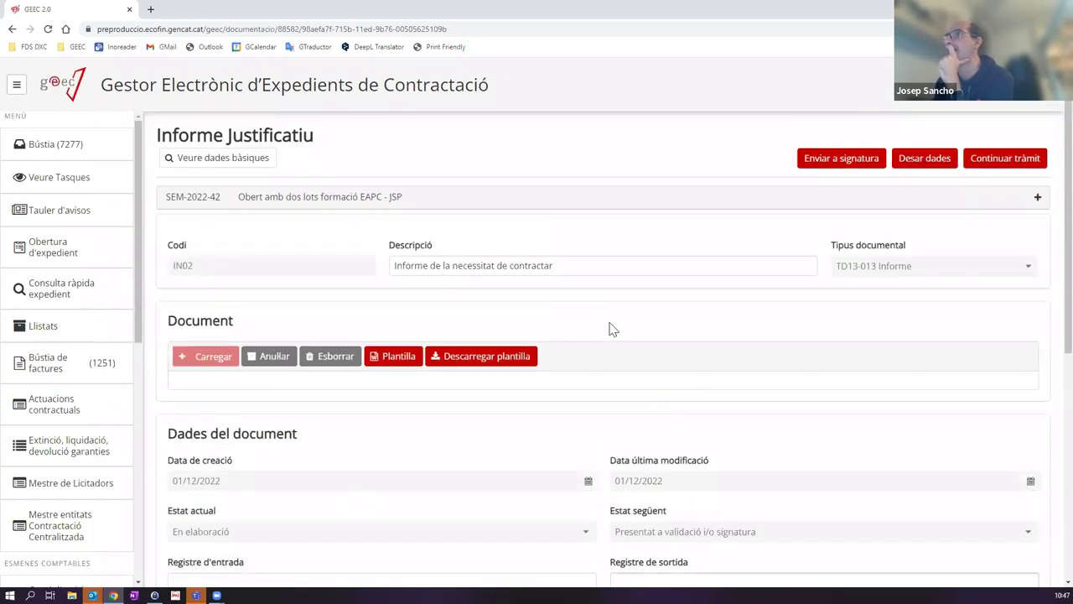
scroll(611, 329, "down", 2)
left_click(198, 501)
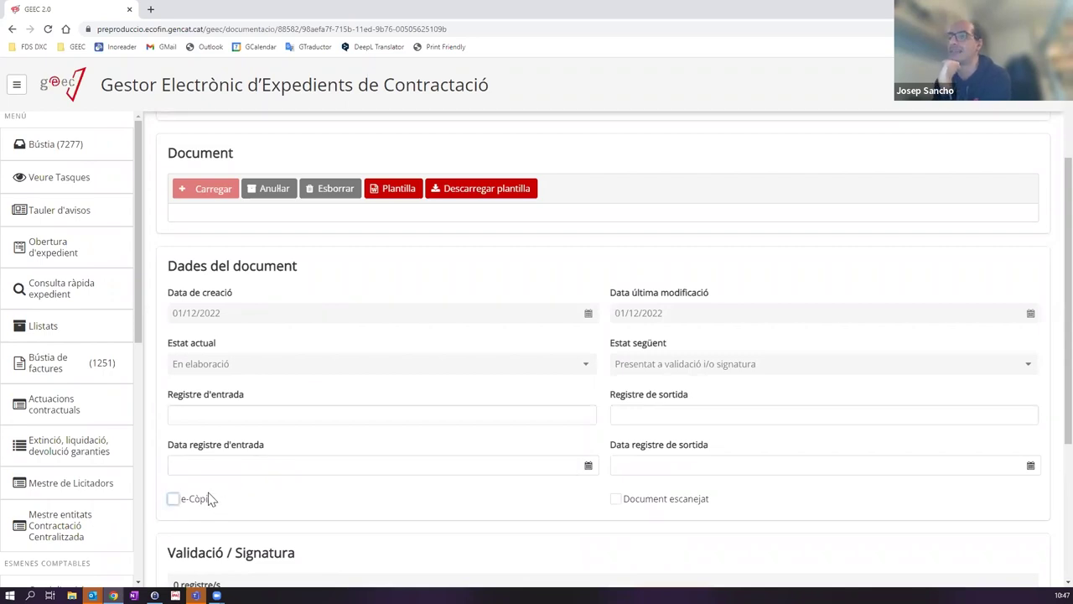
scroll(251, 497, "down", 2)
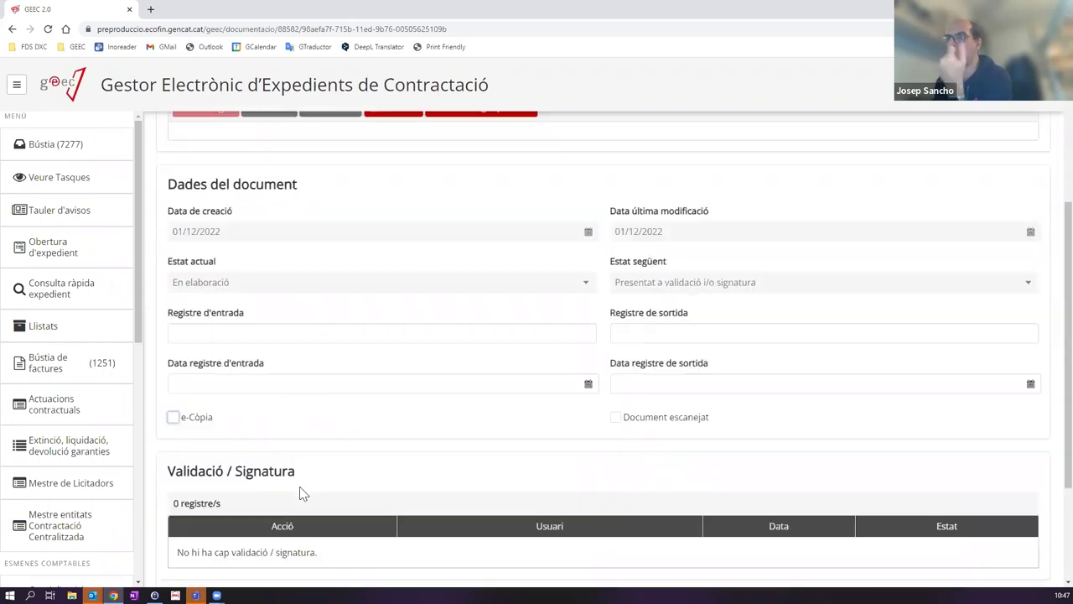
scroll(384, 421, "up", 1)
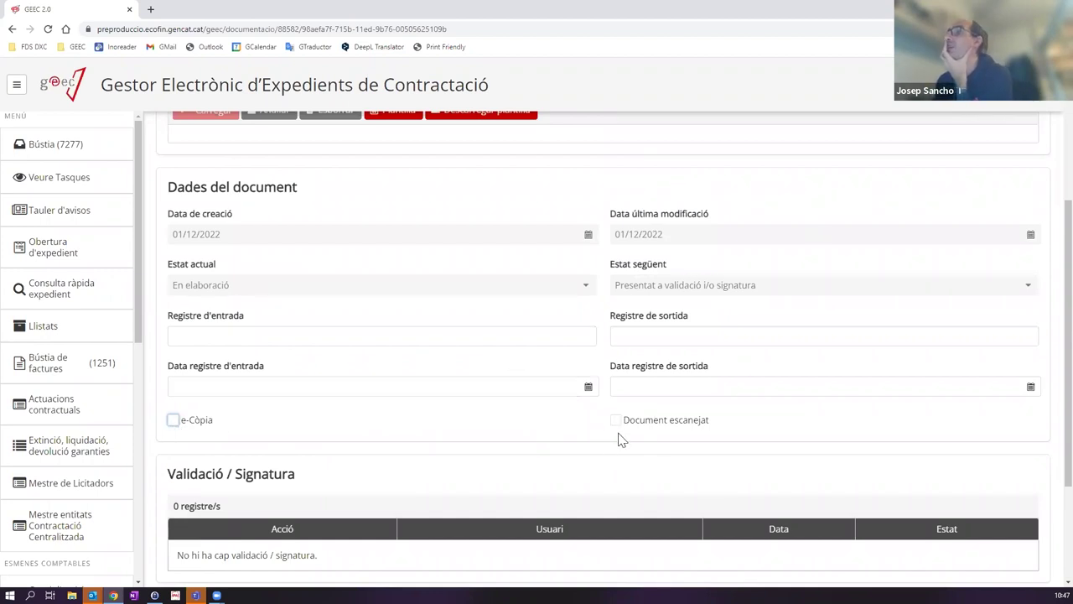
scroll(616, 425, "up", 1)
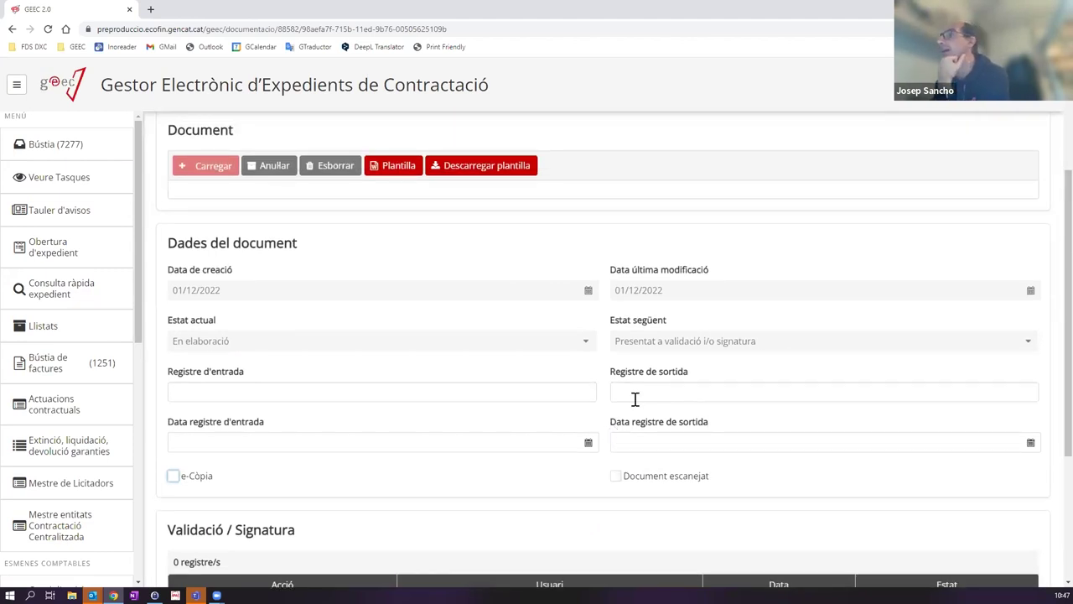
left_click(618, 478)
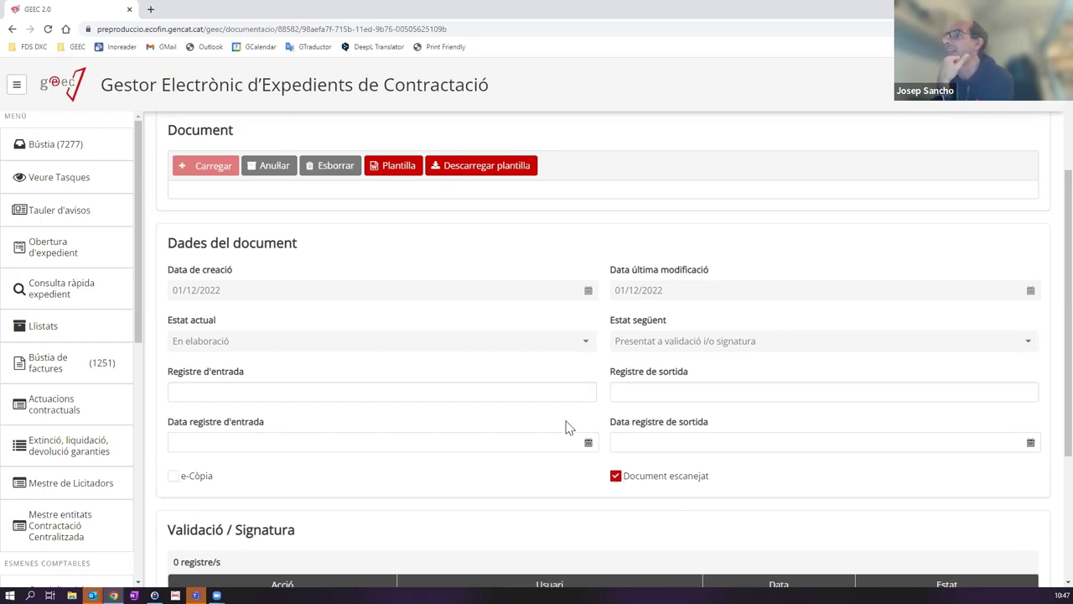
left_click(178, 479)
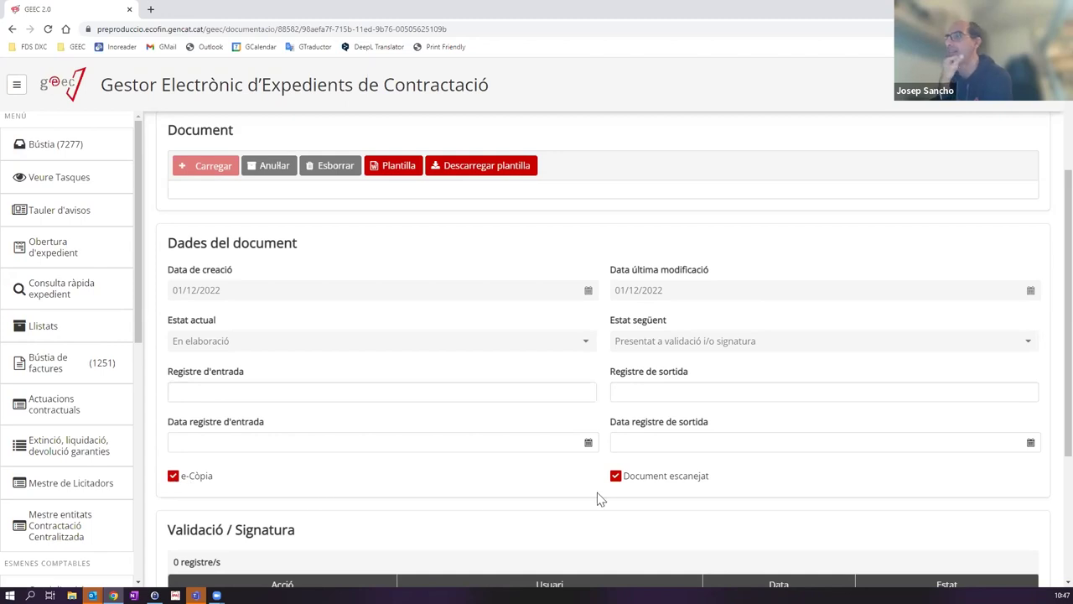
left_click(174, 477)
left_click(616, 477)
scroll(369, 369, "down", 3)
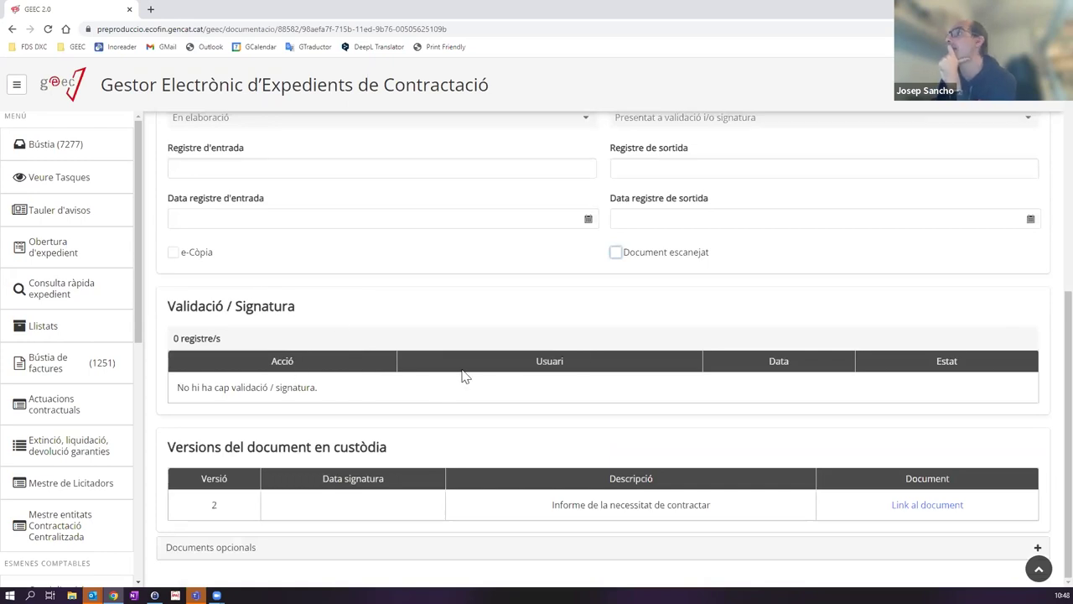
scroll(478, 376, "up", 5)
scroll(495, 380, "down", 4)
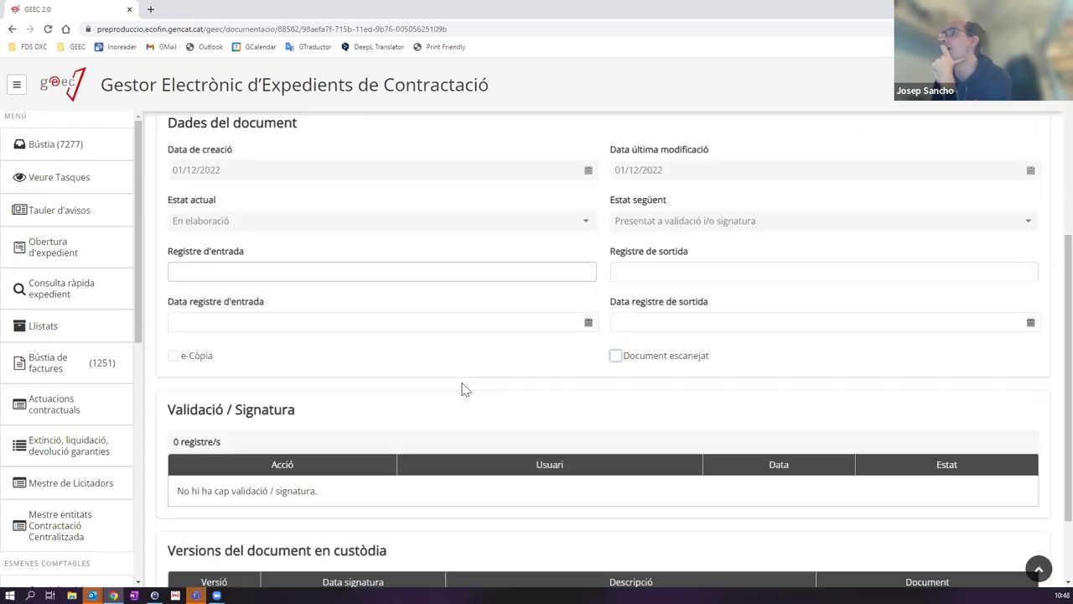
scroll(759, 474, "up", 1)
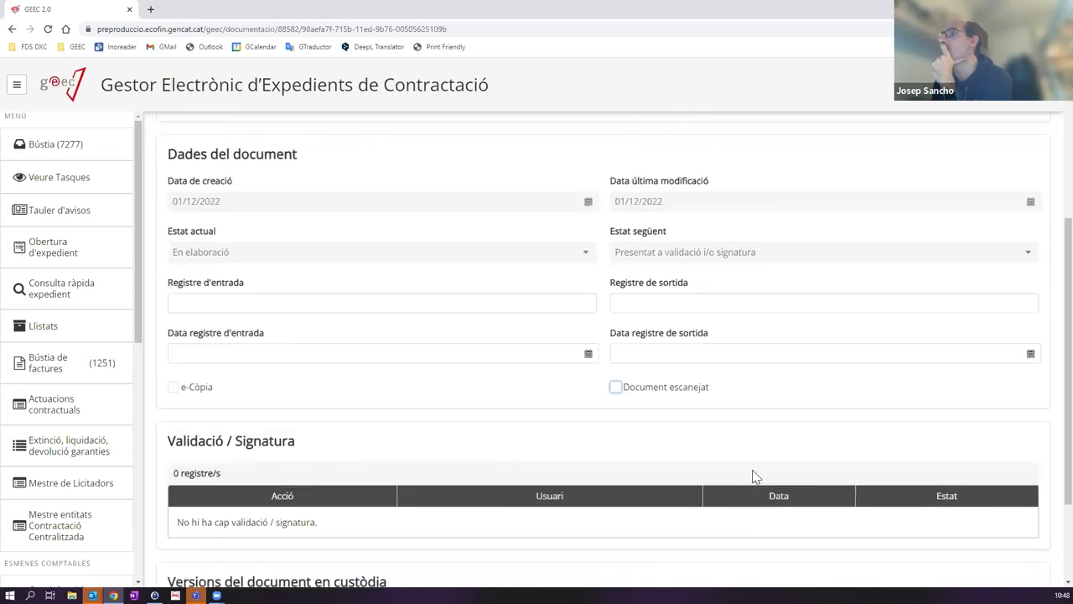
scroll(570, 453, "down", 2)
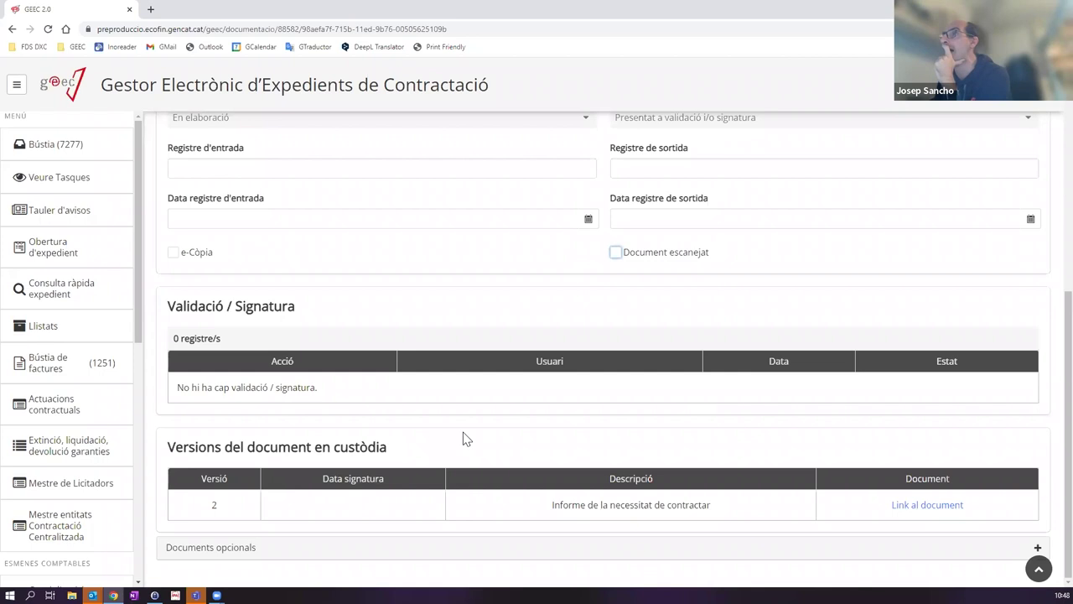
scroll(462, 439, "up", 3)
scroll(462, 438, "down", 2)
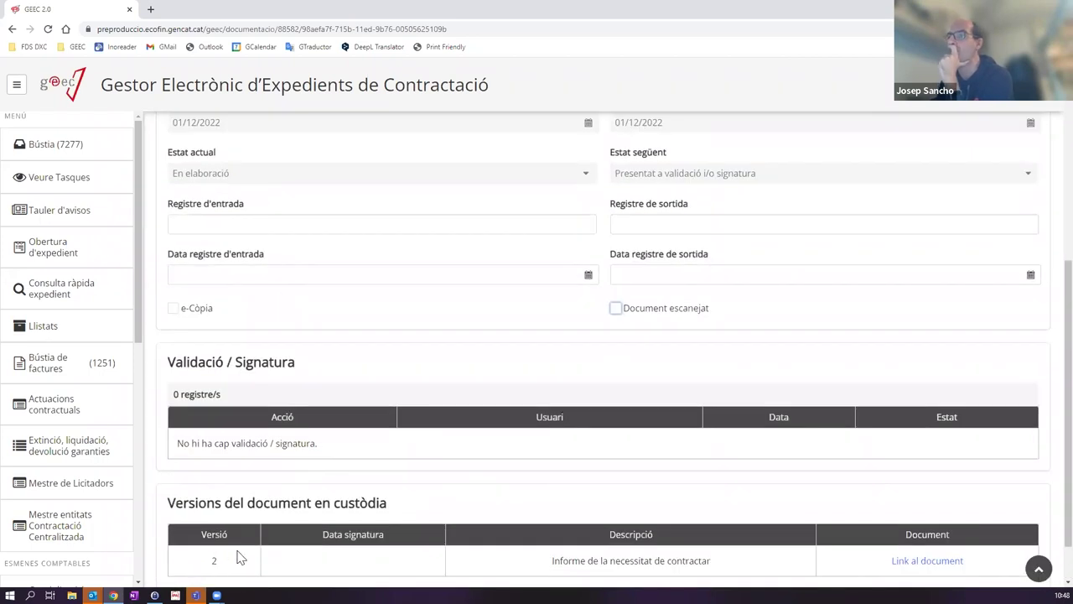
scroll(451, 476, "down", 1)
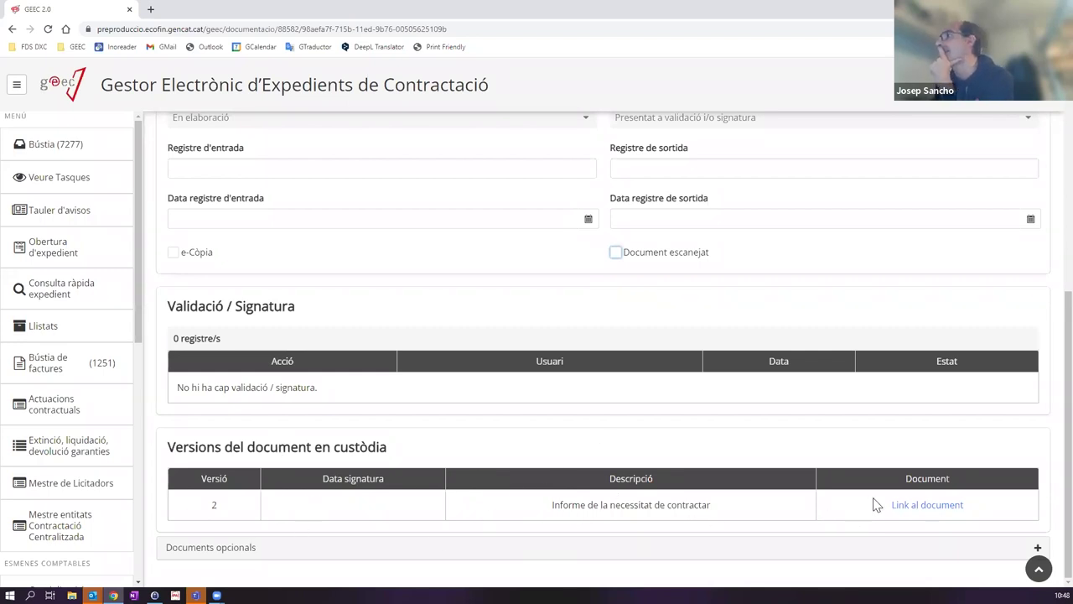
left_click(928, 507)
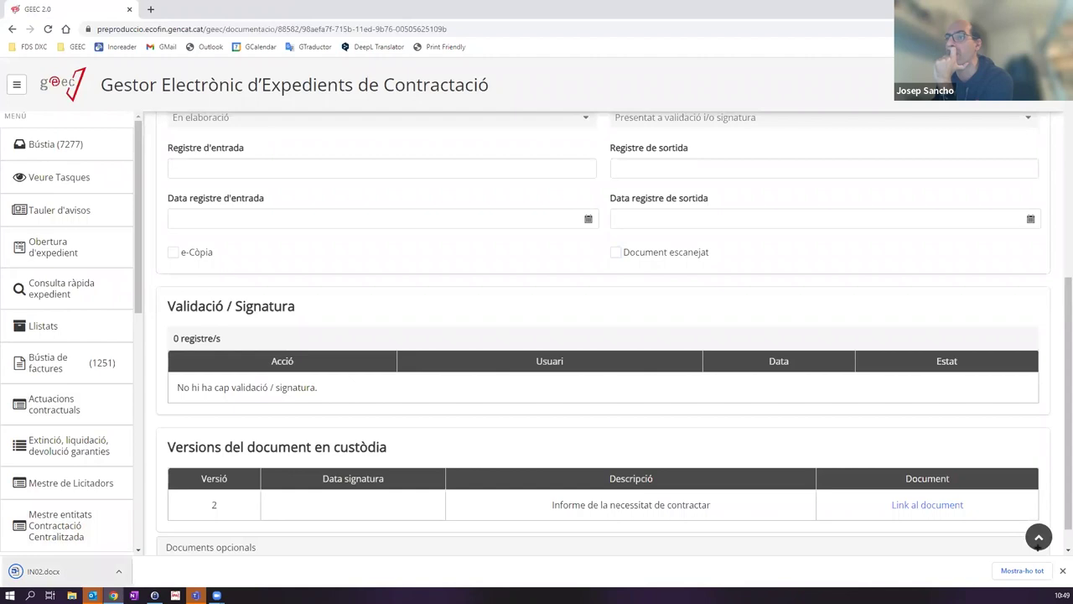
Step: Download custodied version 2 of the IN02 report as IN02.docx and request its deletion
left_click(94, 577)
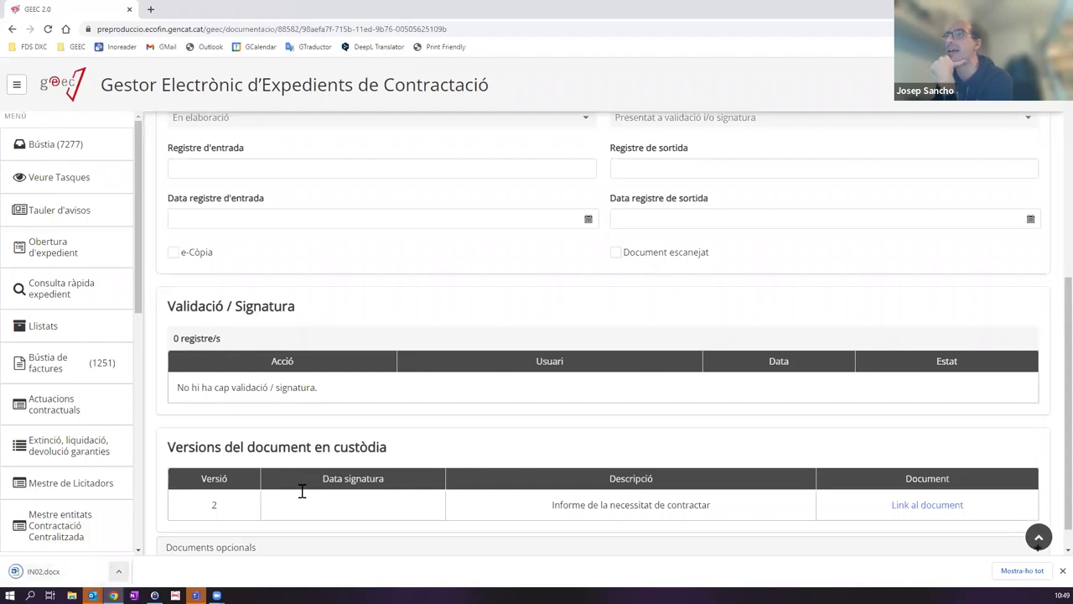
scroll(383, 341, "up", 3)
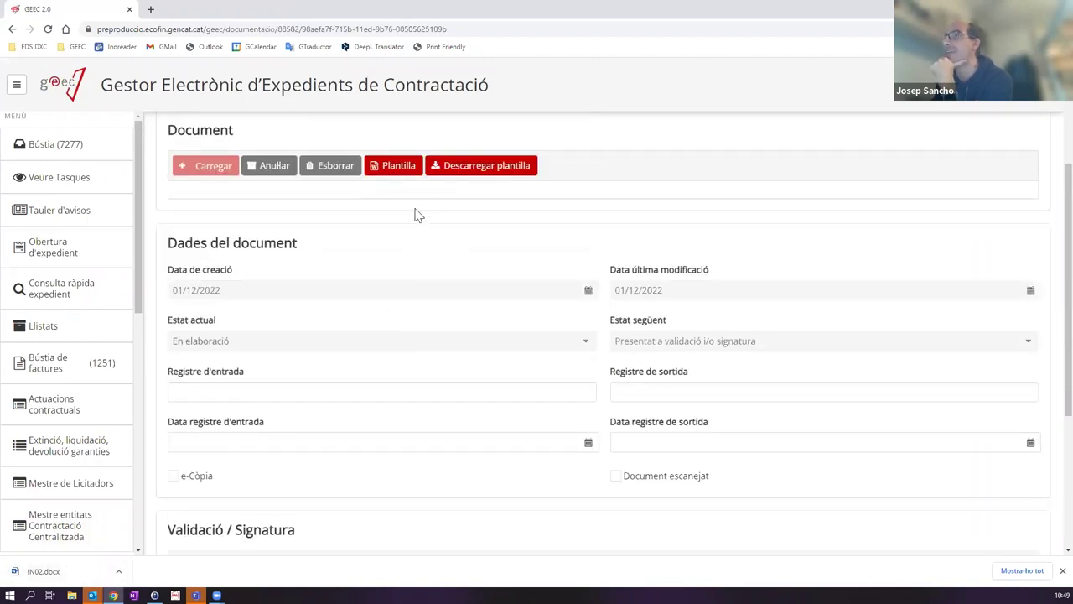
scroll(383, 225, "up", 2)
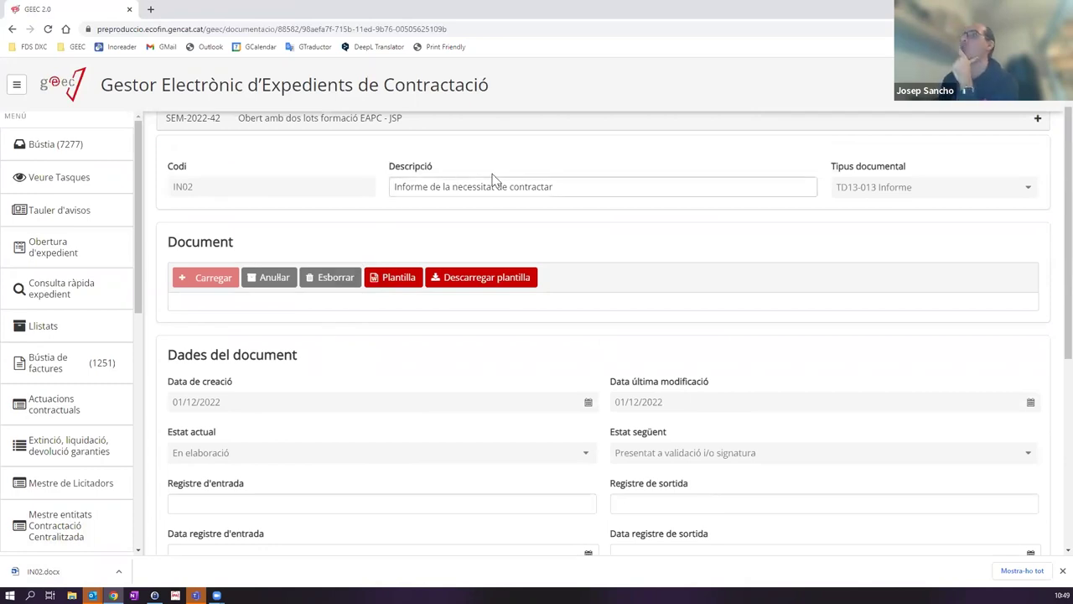
scroll(380, 245, "up", 1)
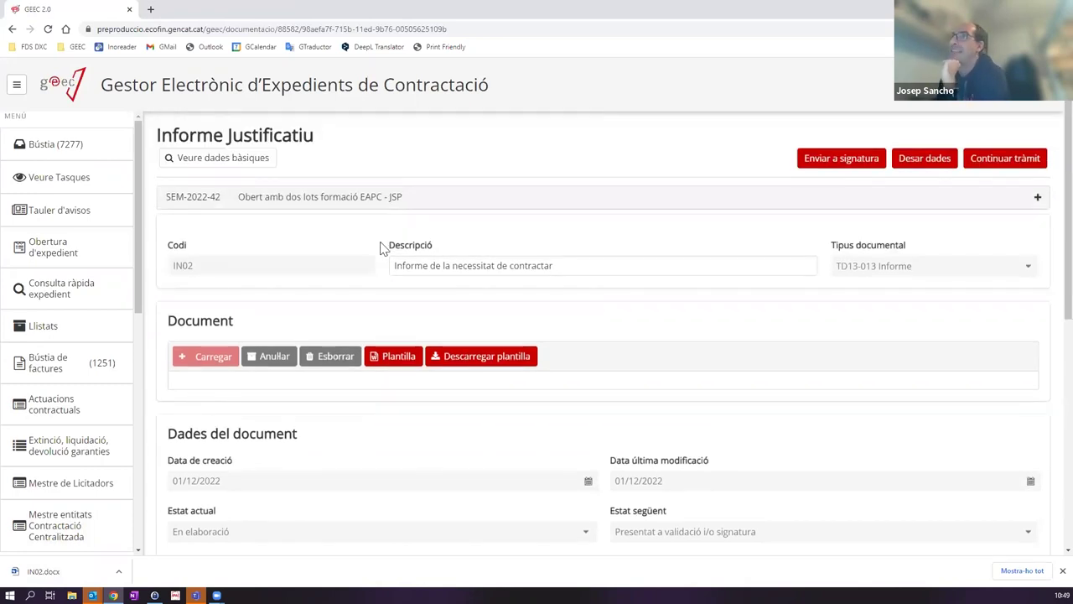
scroll(319, 214, "down", 3)
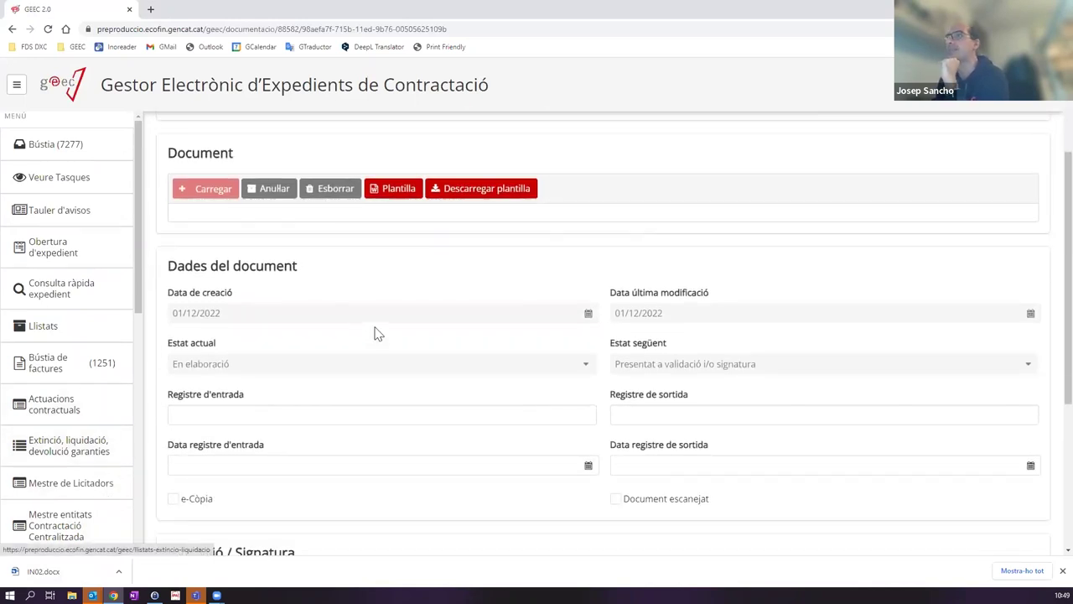
scroll(595, 313, "down", 5)
scroll(591, 329, "up", 8)
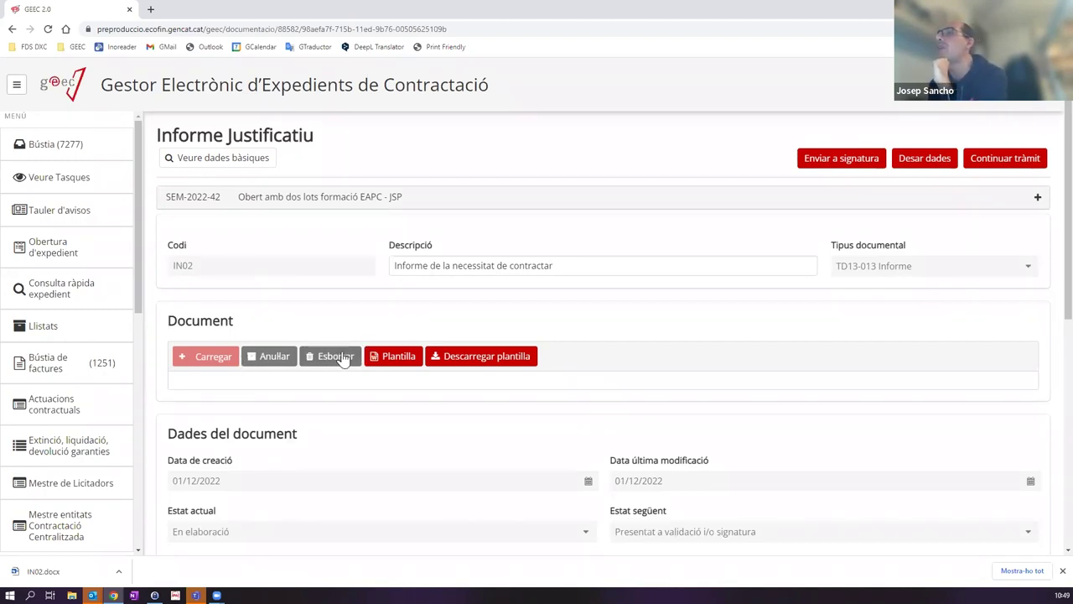
left_click(334, 358)
Step: Confirm deleting the IN02 document so the custody table shows no versions
left_click(651, 346)
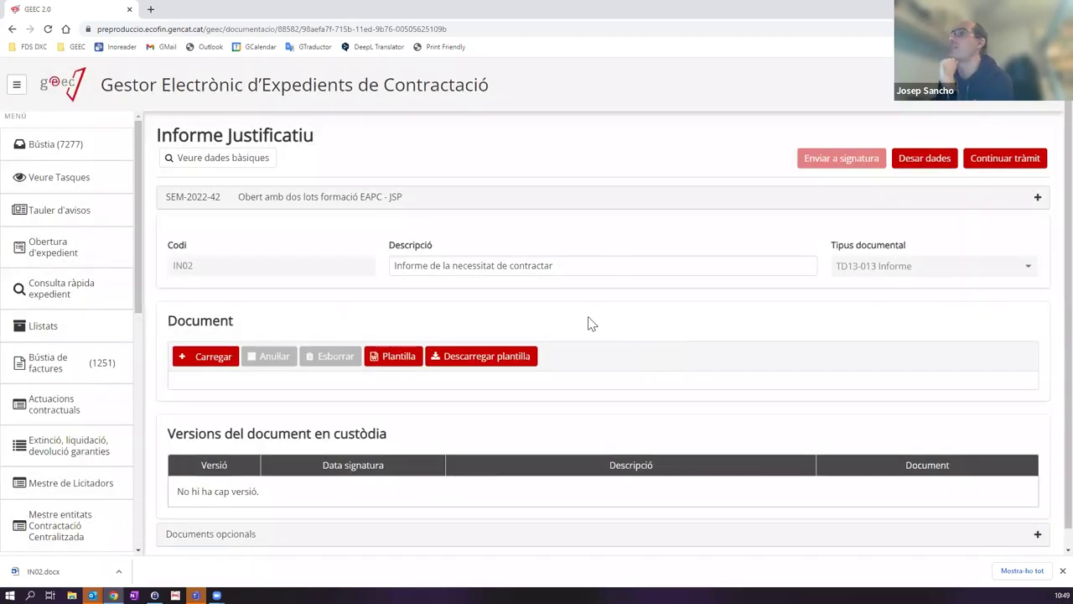
scroll(526, 387, "down", 1)
scroll(596, 391, "up", 1)
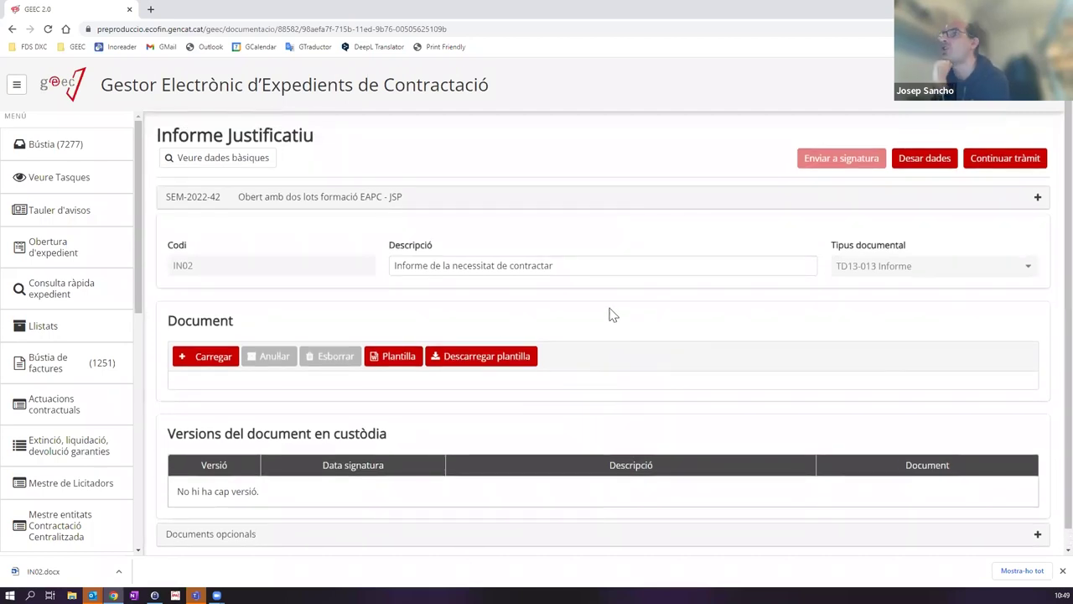
scroll(469, 343, "down", 1)
scroll(402, 357, "up", 1)
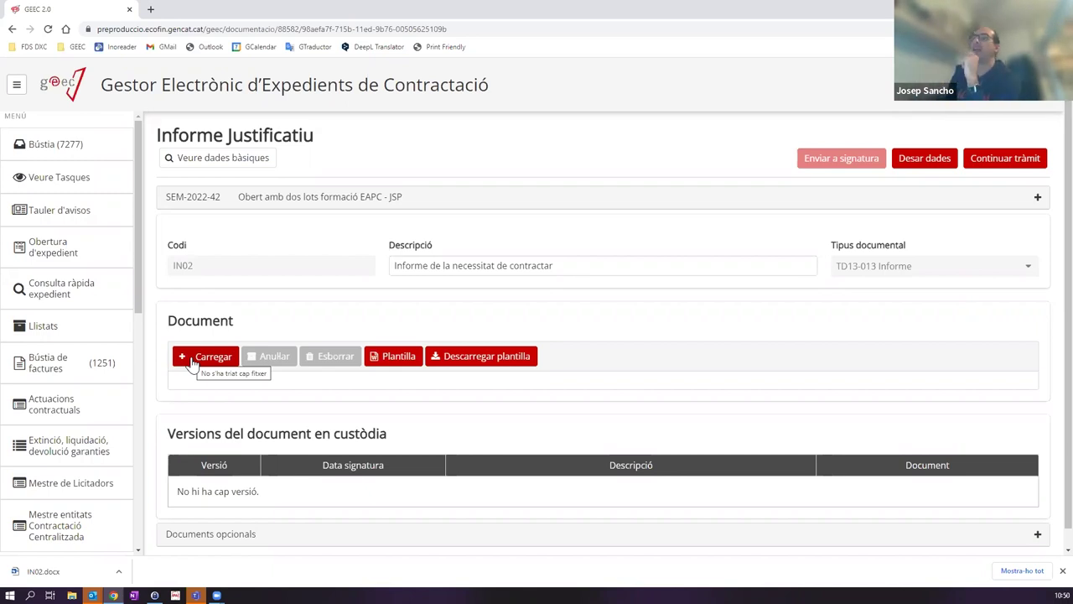
left_click(192, 361)
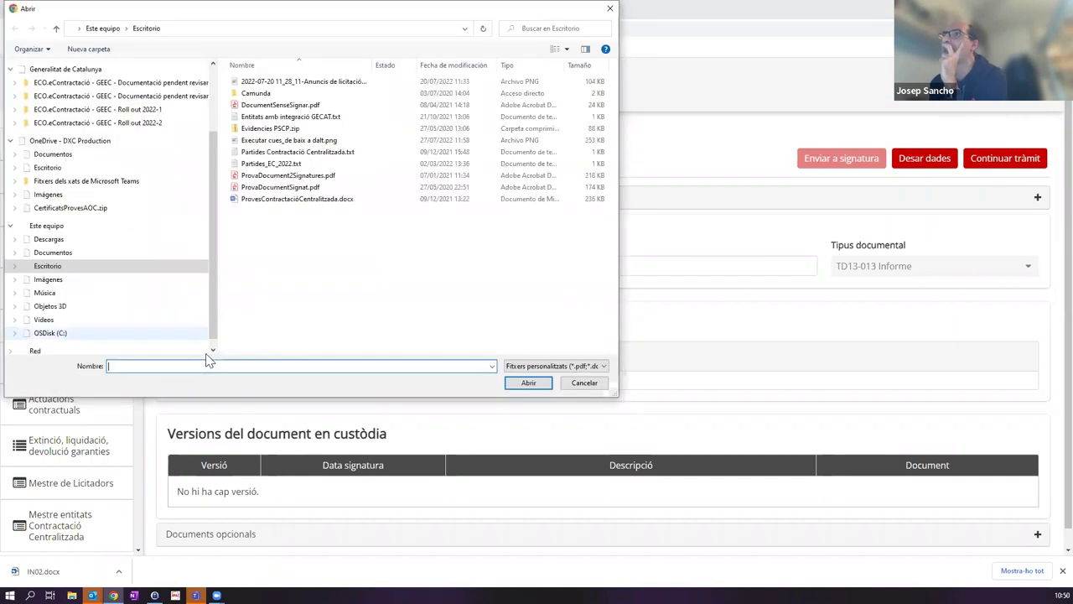
Step: Upload ProvaDocumentSignat.pdf from Escritorio and check the signer in the Validació / Signatura table
left_click(280, 188)
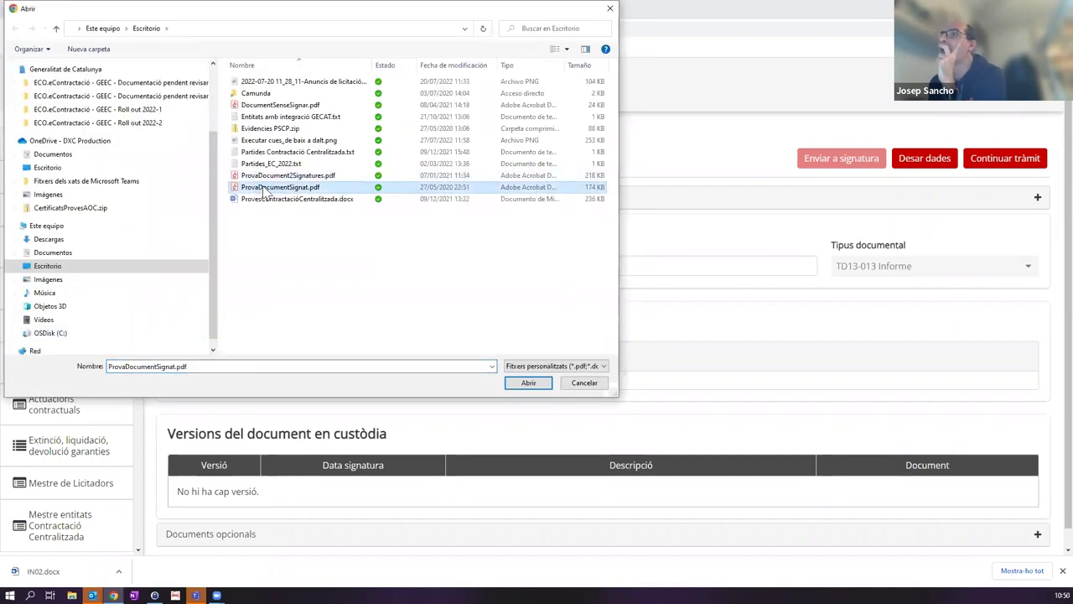
double_click(266, 191)
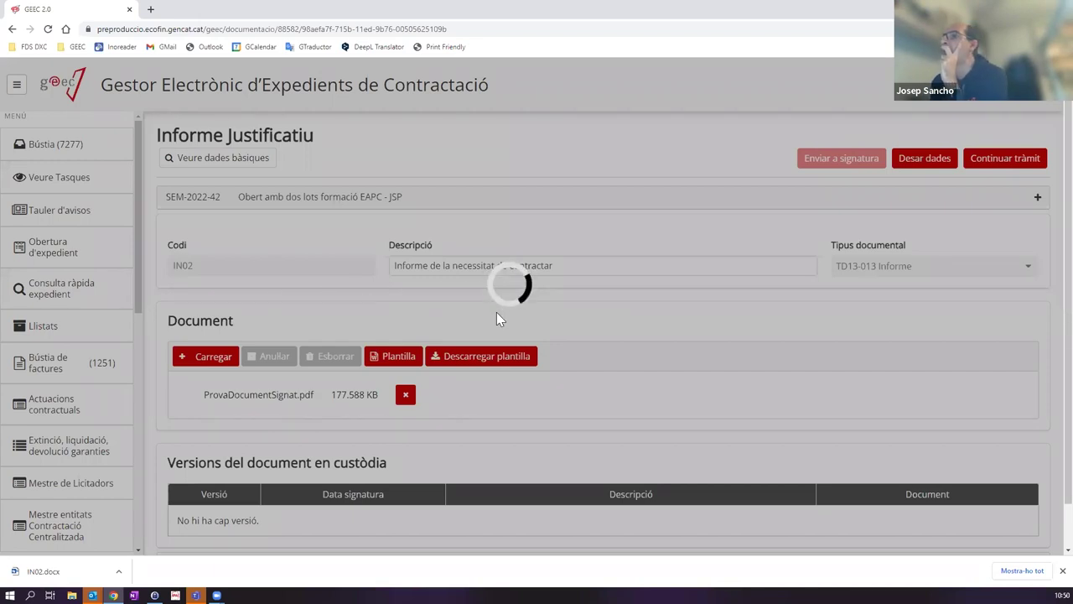
scroll(517, 319, "down", 4)
scroll(517, 318, "down", 2)
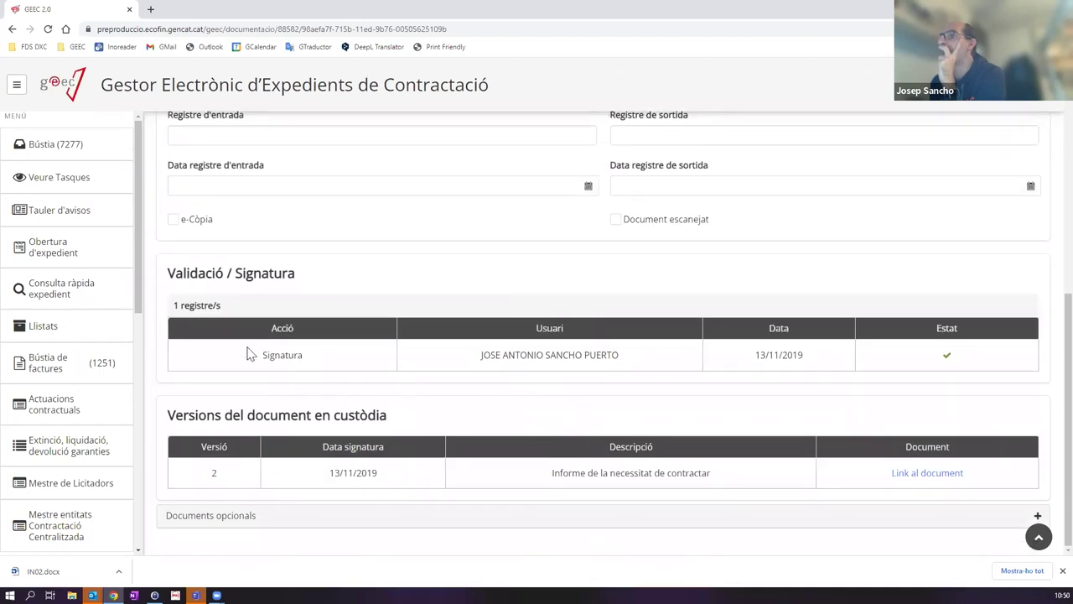
triple_click(692, 359)
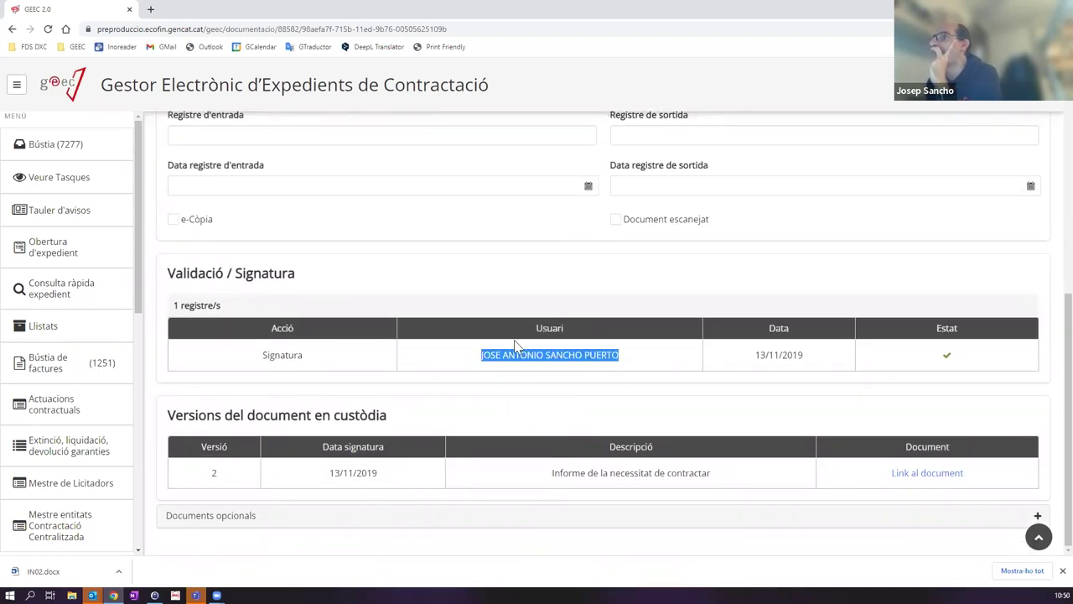
left_click_drag(610, 359, 788, 378)
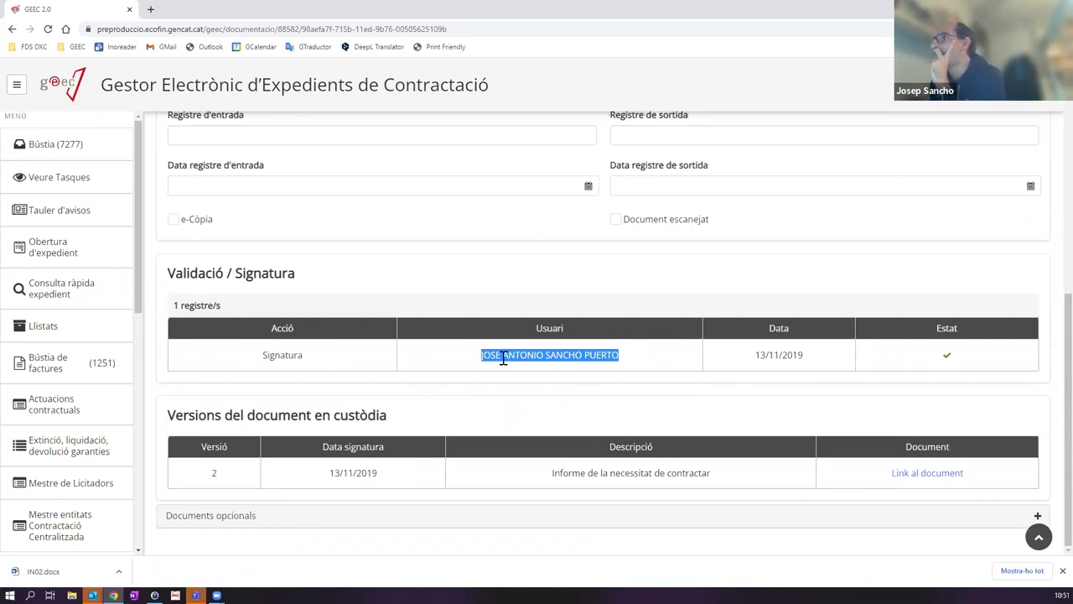
scroll(779, 386, "up", 6)
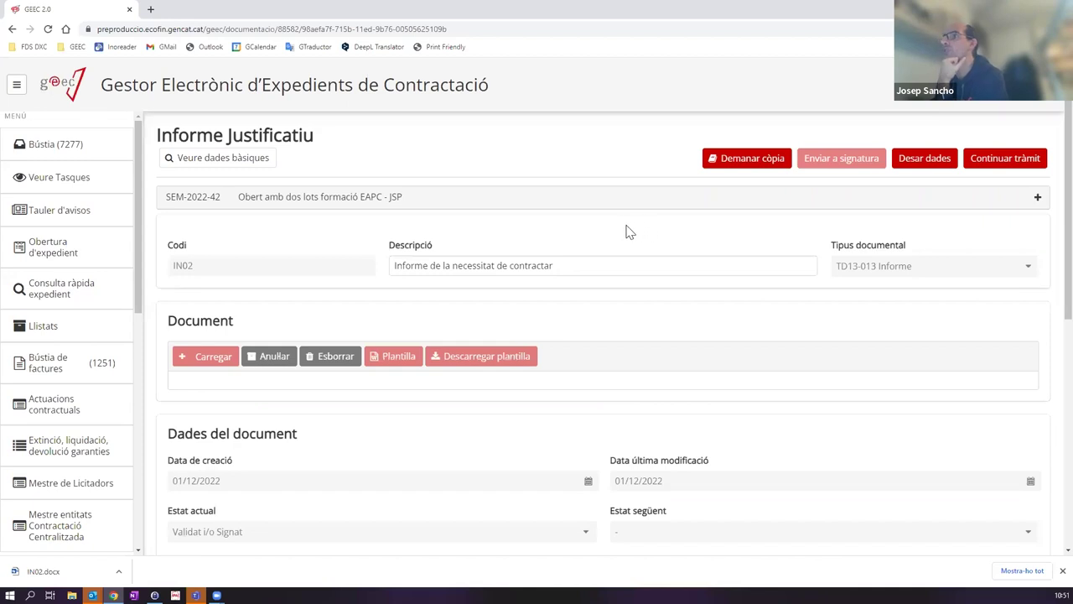
left_click(336, 358)
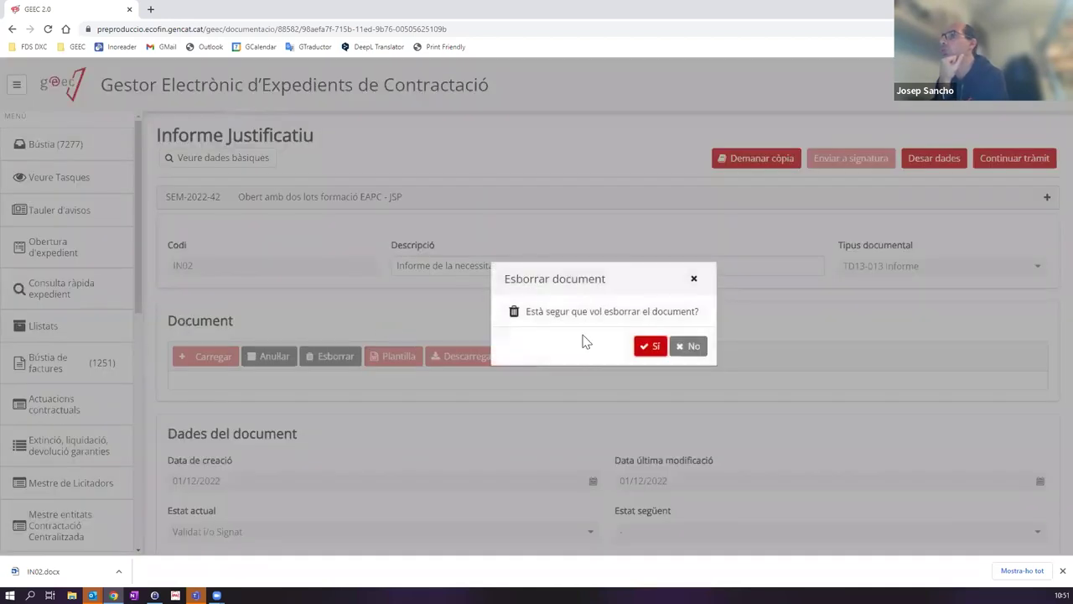
Step: Replace the signed PDF with the unsigned DocumentSenseSignar.pdf and check the custody and signature sections
left_click(656, 344)
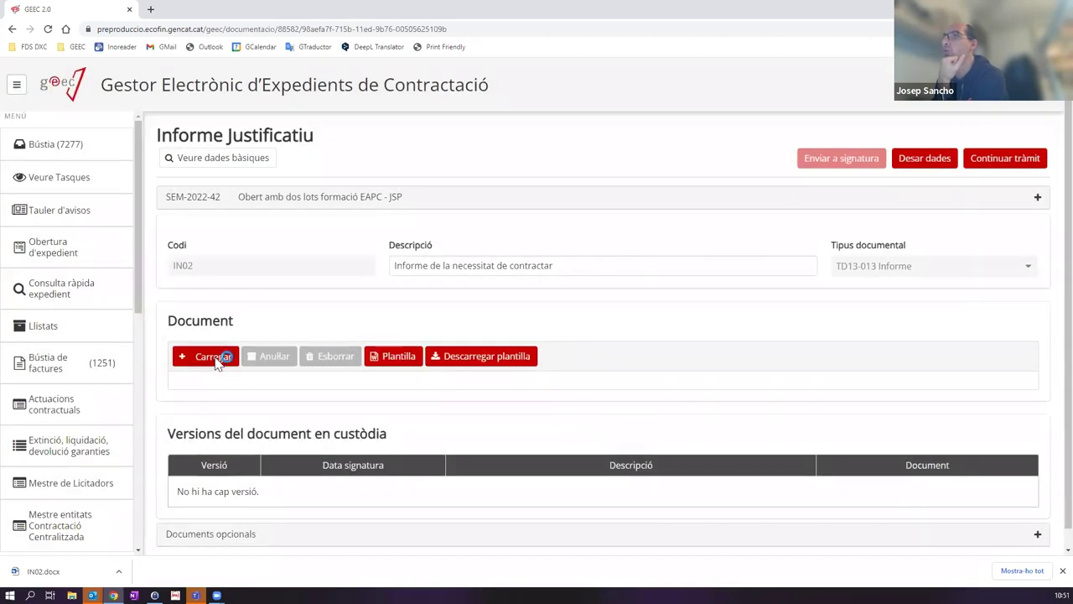
left_click(214, 356)
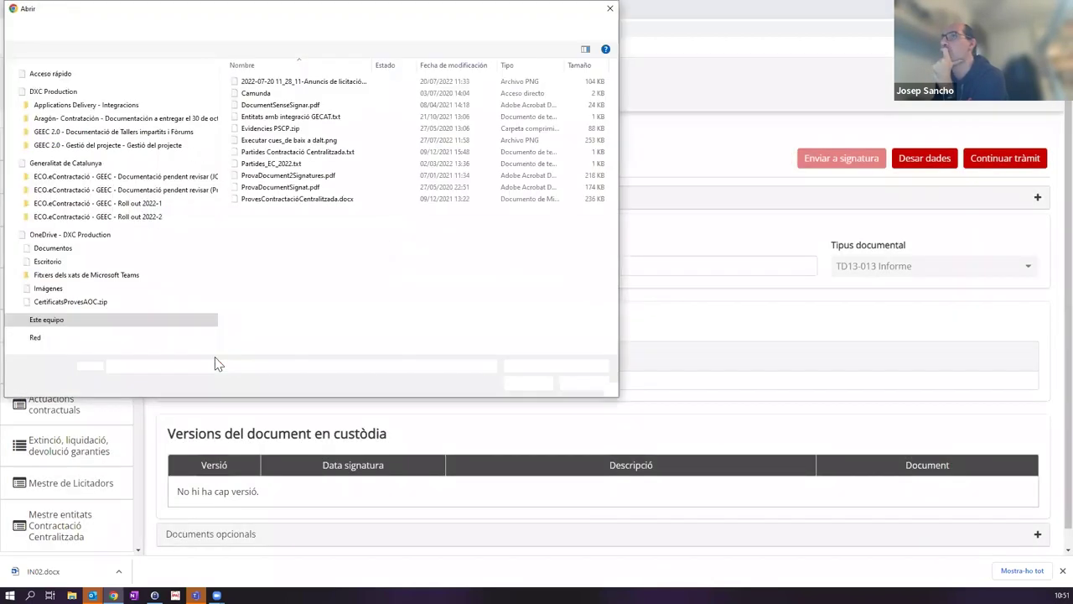
double_click(280, 105)
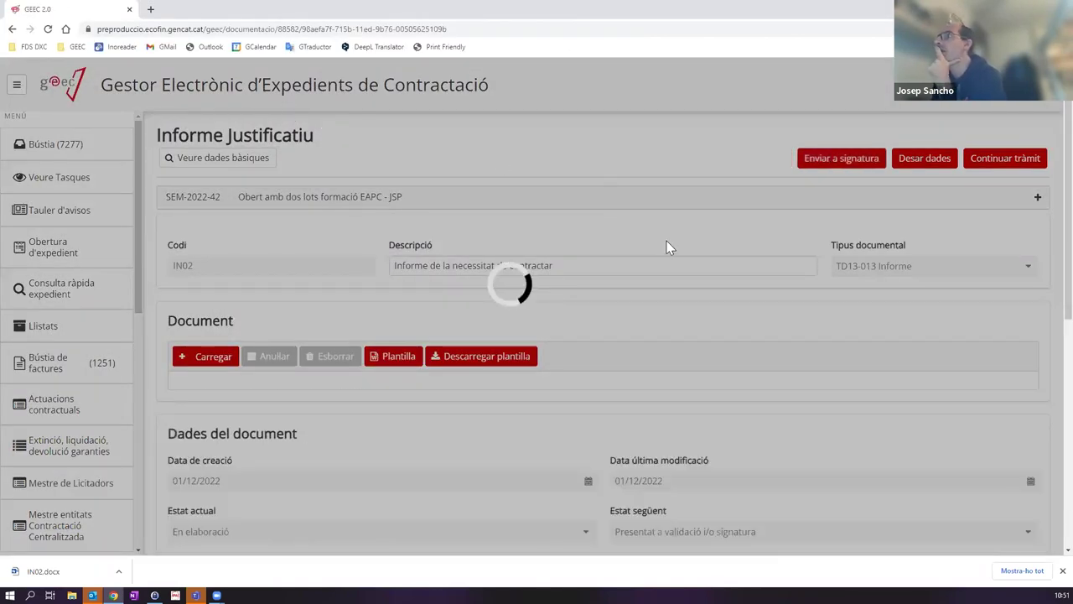
scroll(662, 285, "down", 4)
scroll(662, 285, "down", 2)
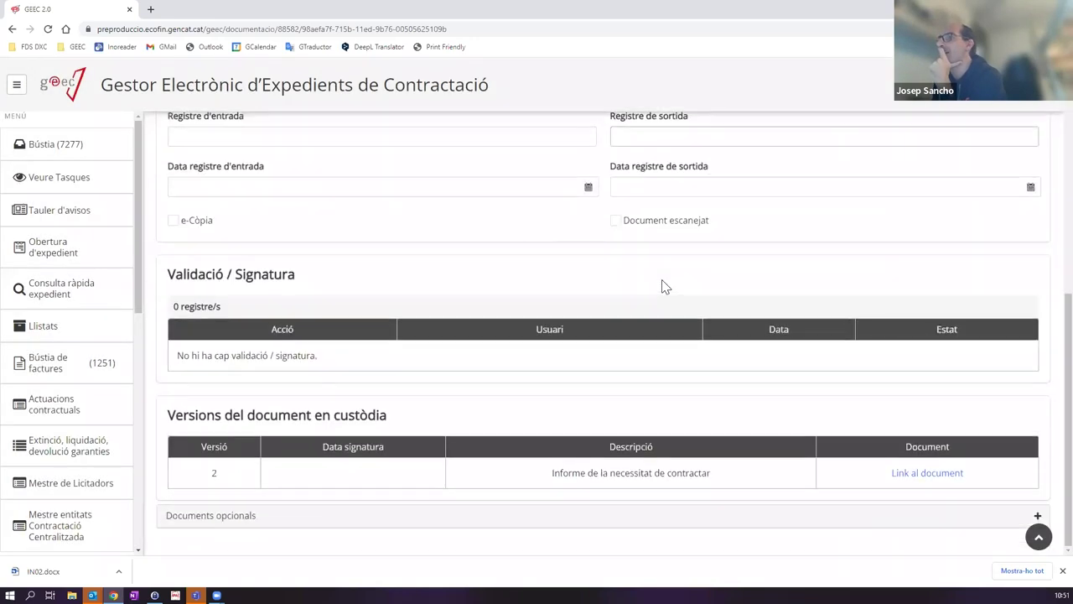
scroll(662, 285, "up", 6)
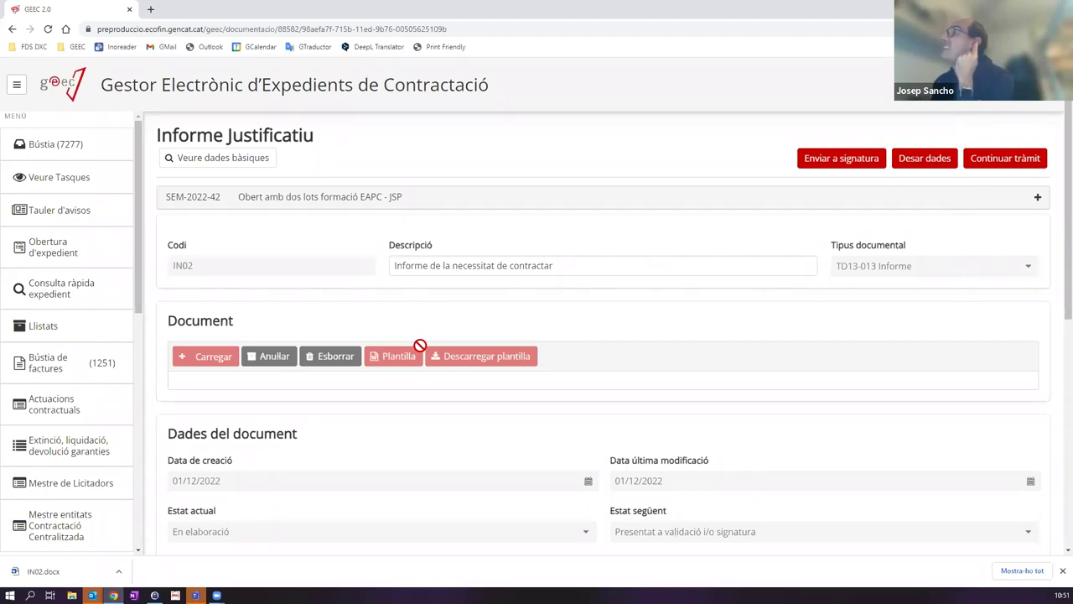
left_click(835, 164)
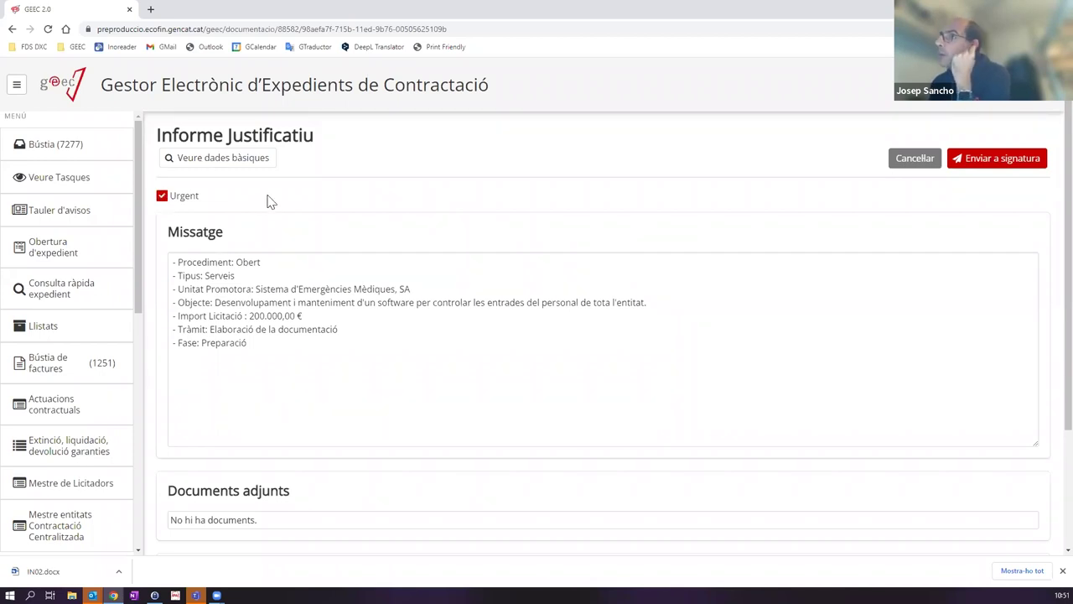
Step: Untick Urgent and add 'Si us plau, signi amb urgència aquest document abans...' below the message
left_click(161, 197)
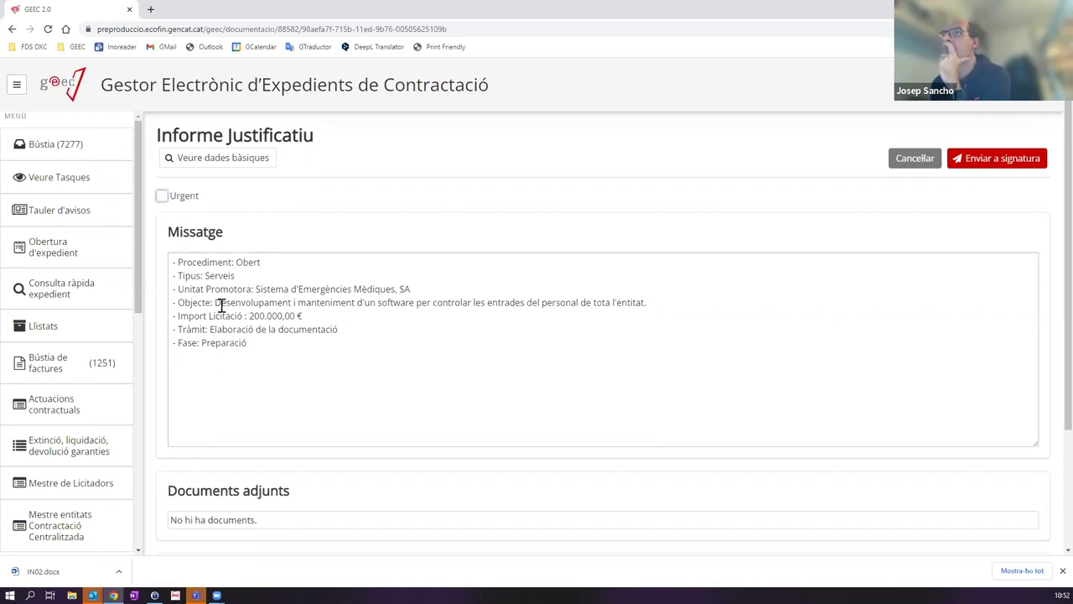
left_click_drag(278, 347, 164, 254)
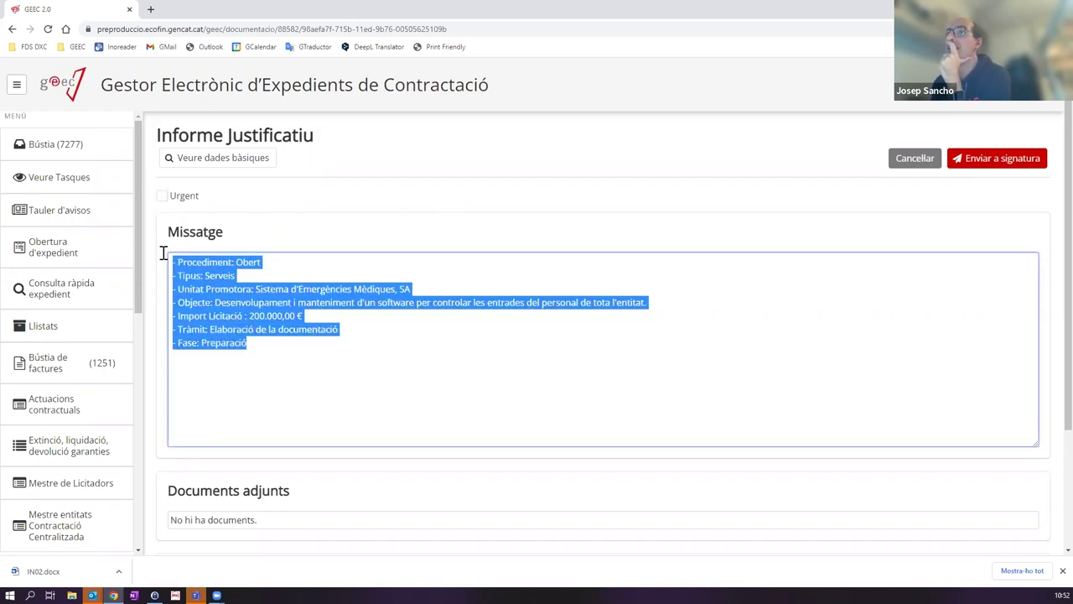
left_click(298, 348)
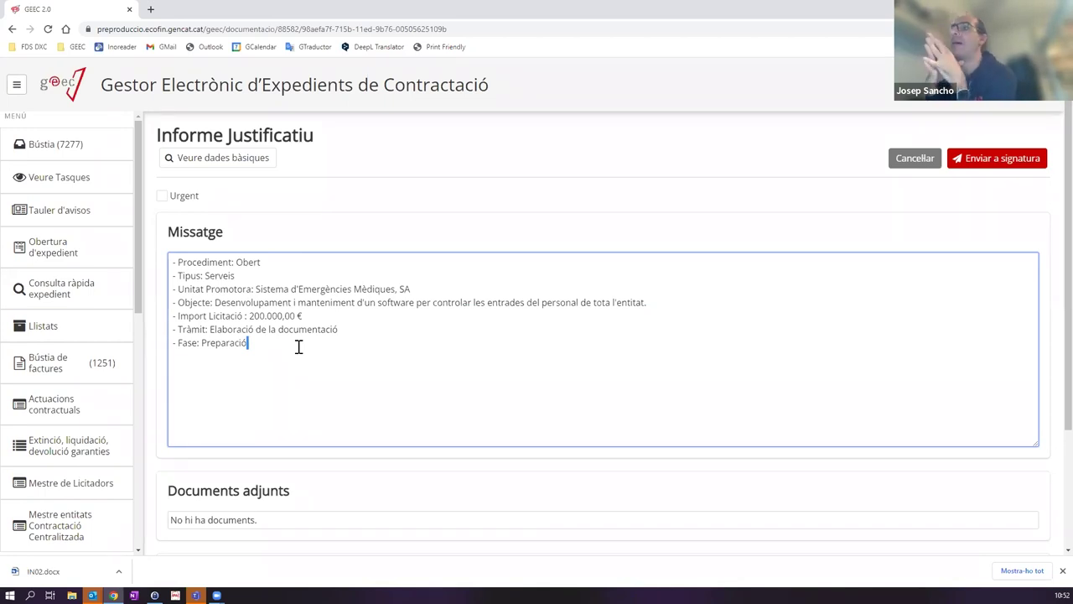
key("Return")
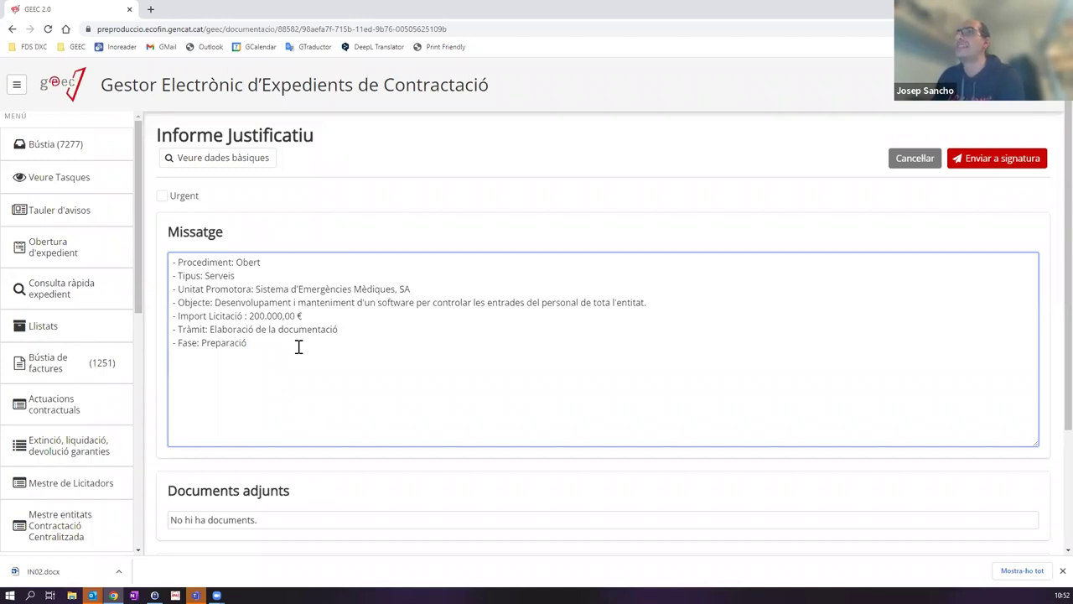
key("Return")
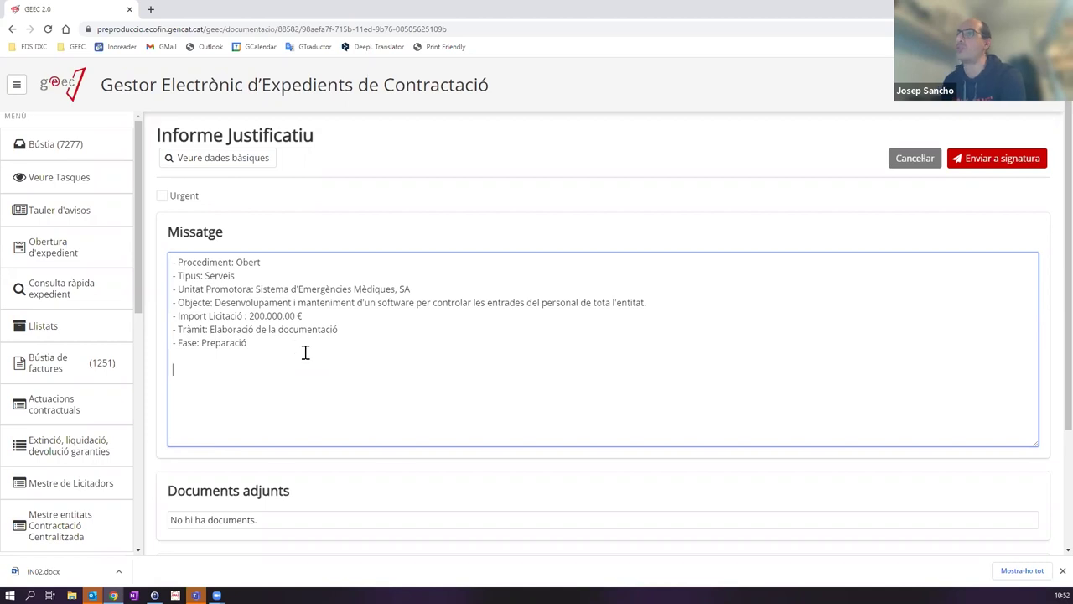
left_click_drag(277, 353, 167, 257)
left_click(283, 347)
key("Down")
type("Si")
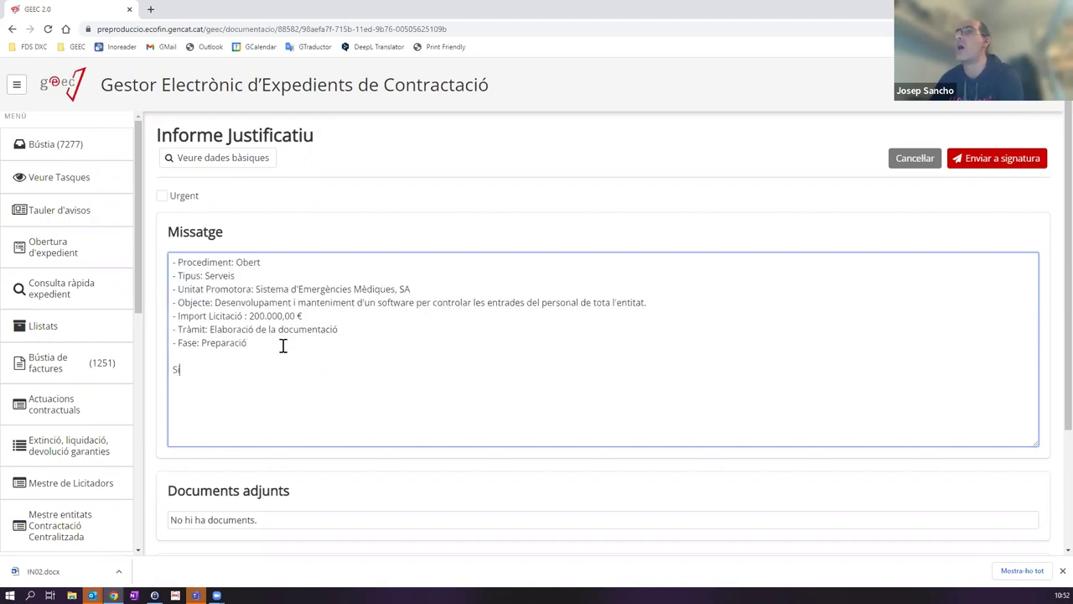
type(" us plau, signi ")
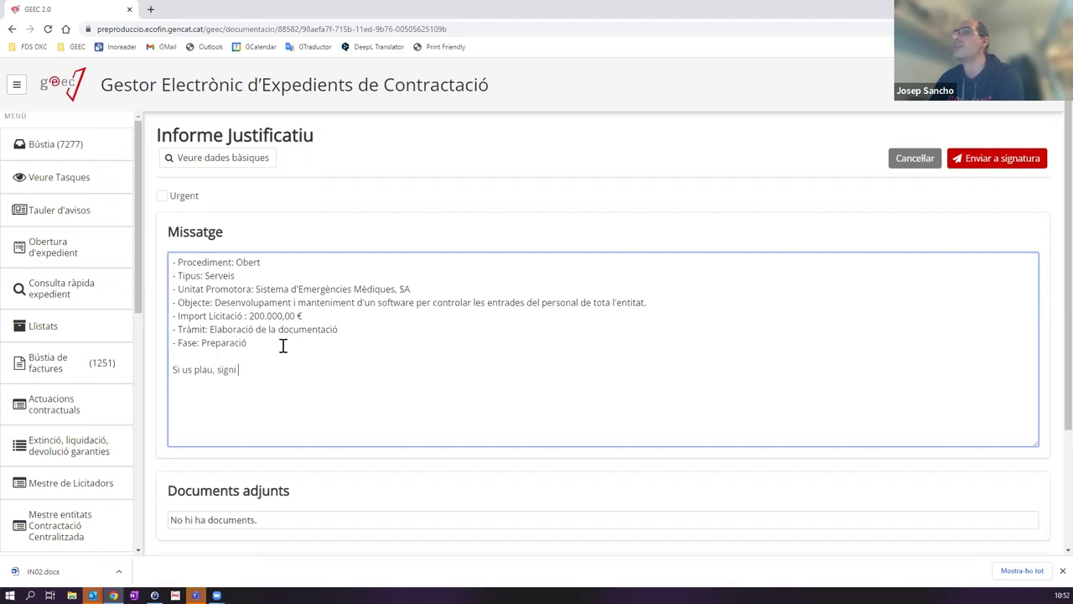
type("amb urgència aquest document abans....")
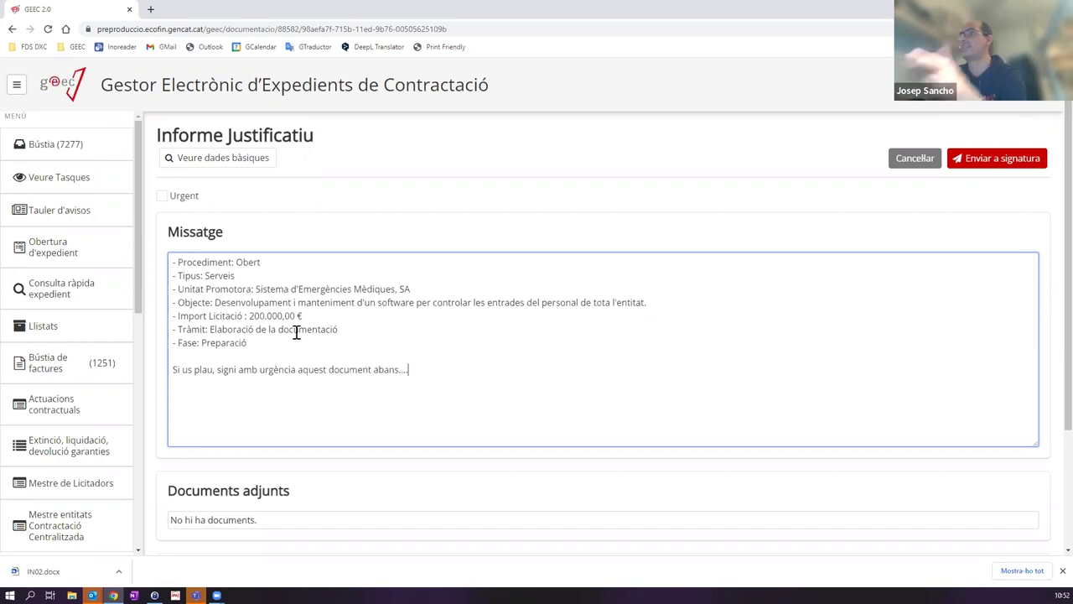
Step: Review the added request line and remove the existing Signatura step
left_click_drag(182, 367, 668, 369)
scroll(587, 327, "down", 2)
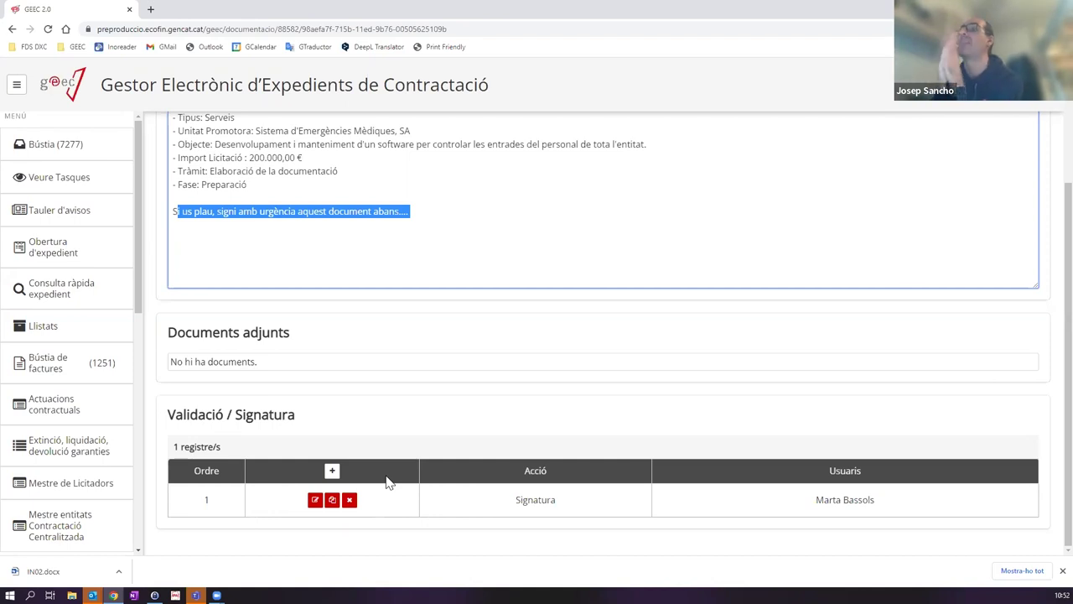
scroll(314, 343, "up", 2)
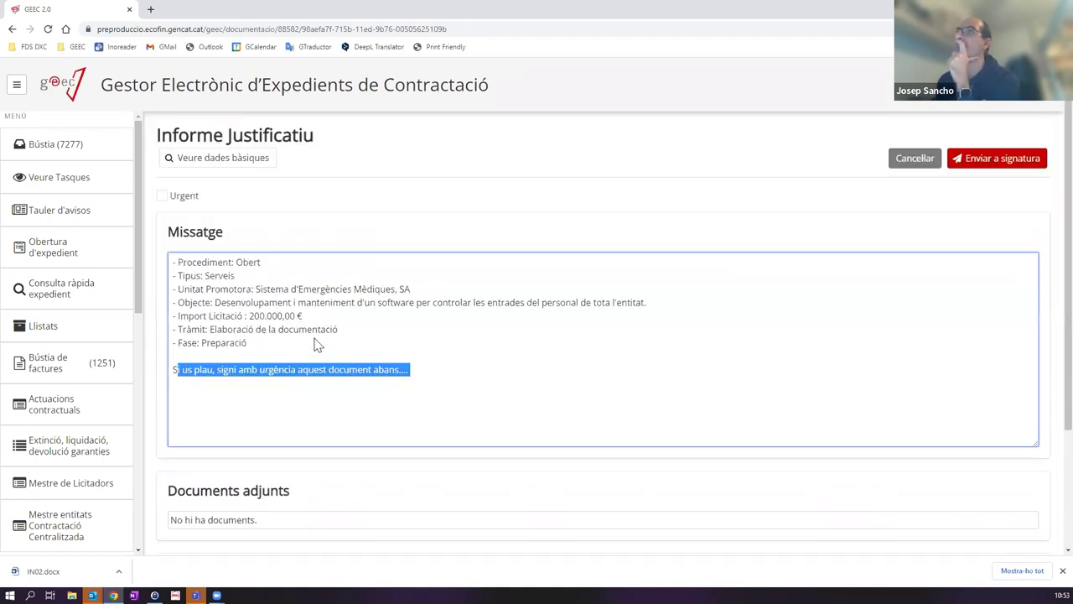
scroll(513, 225, "down", 2)
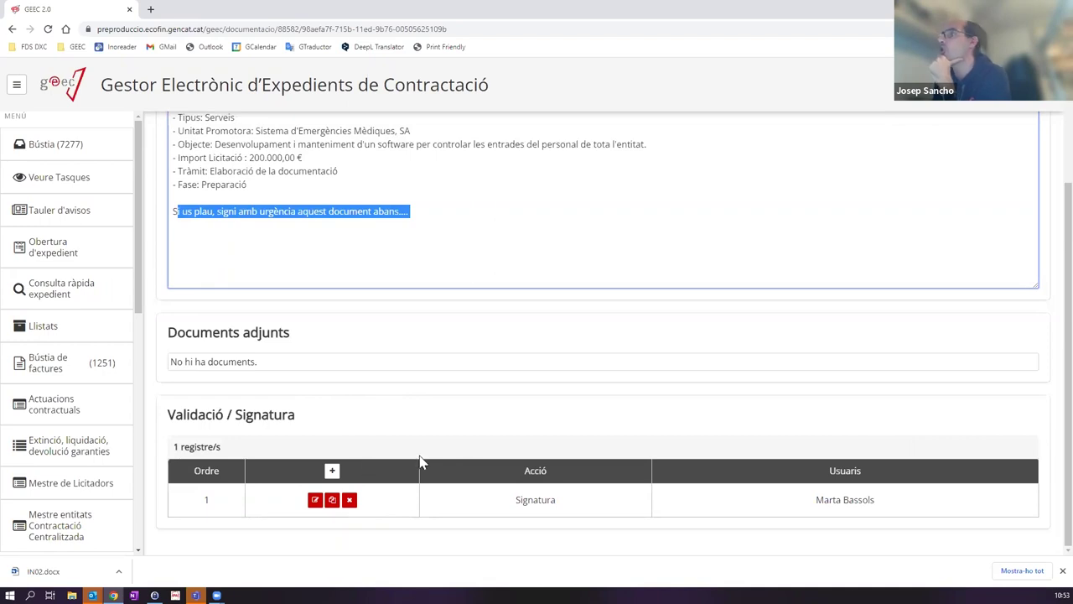
scroll(420, 461, "up", 2)
scroll(418, 414, "down", 2)
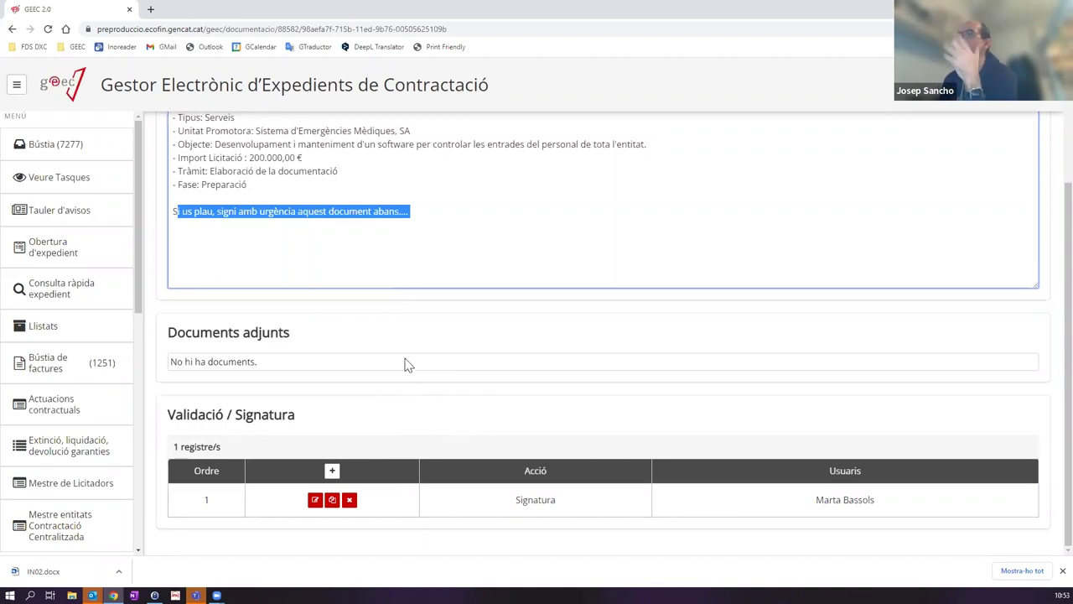
left_click(350, 500)
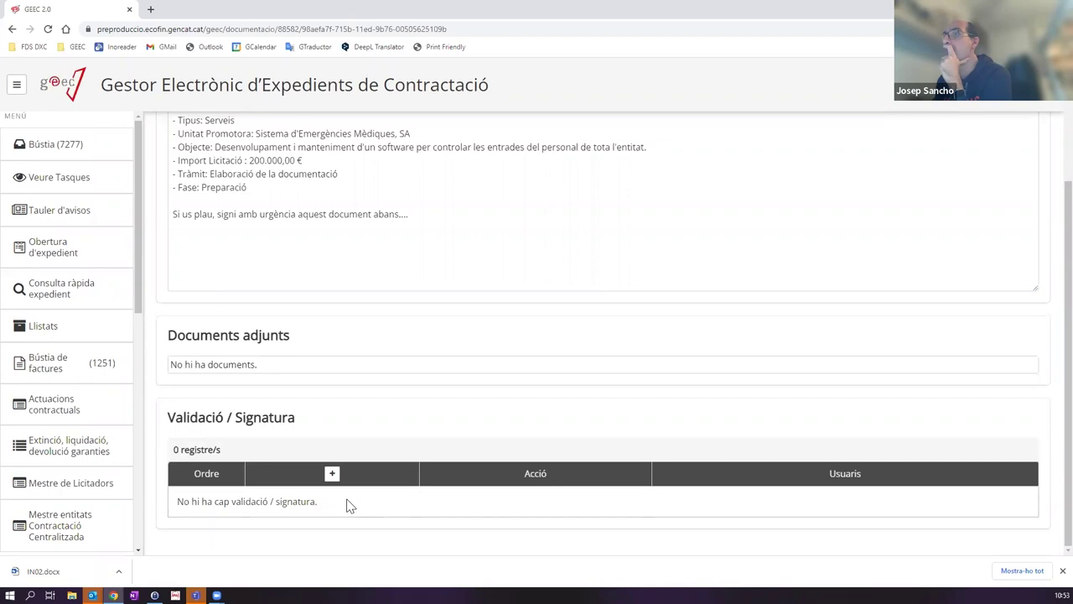
Step: Add a Vist i Plau step assigned to the first user
left_click(332, 473)
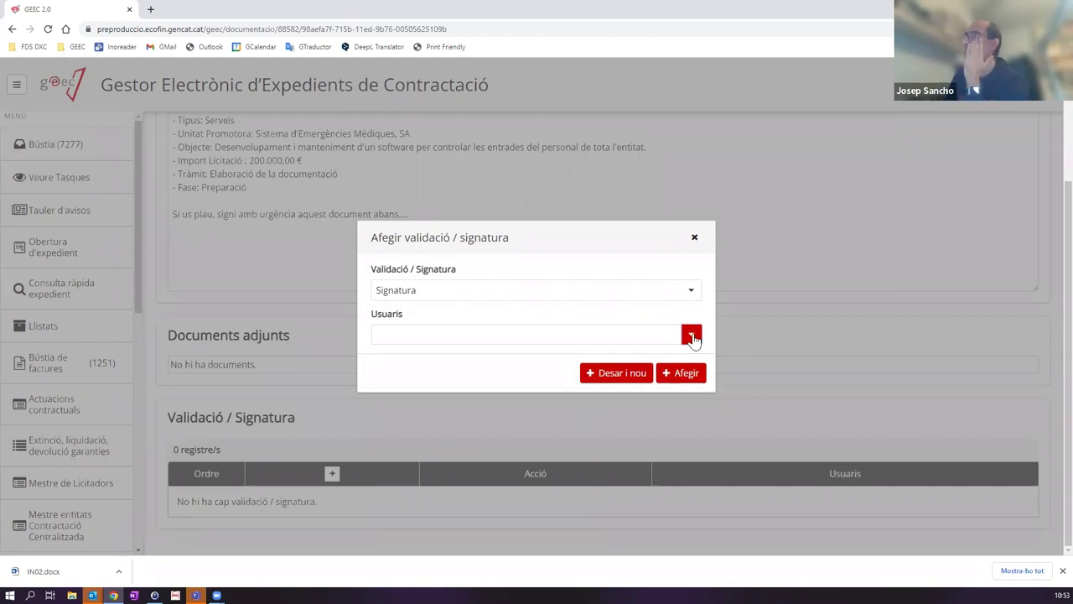
left_click(693, 337)
scroll(695, 394, "down", 2)
scroll(695, 358, "up", 2)
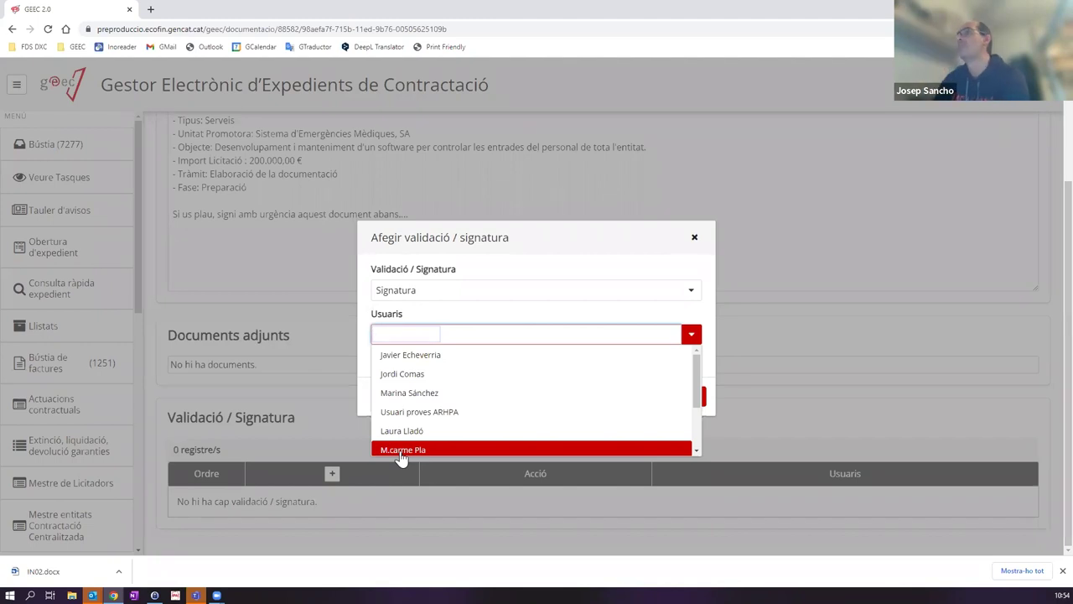
type("joan")
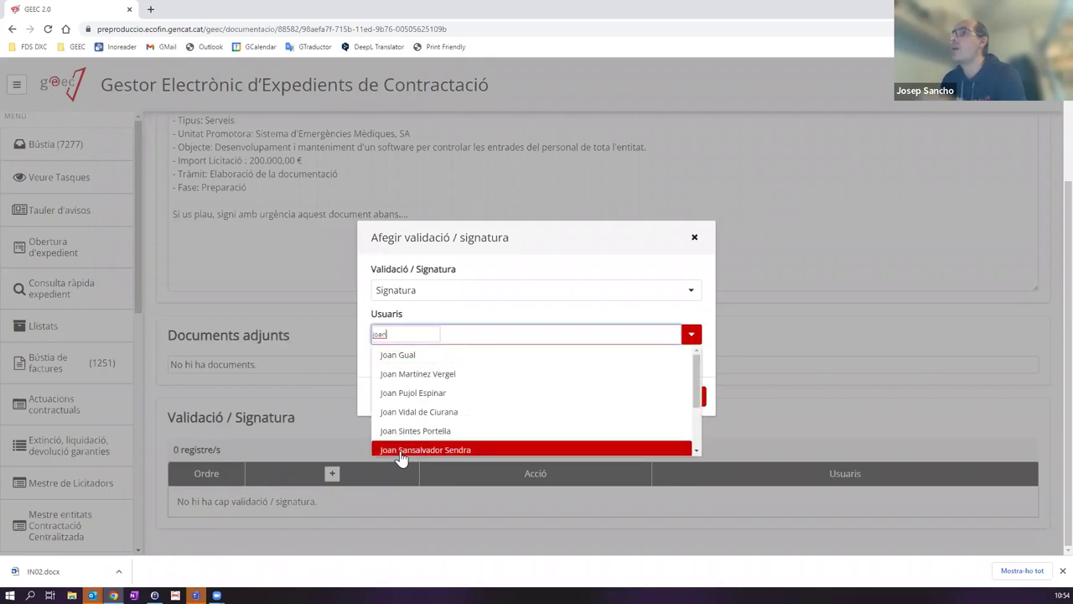
left_click(420, 394)
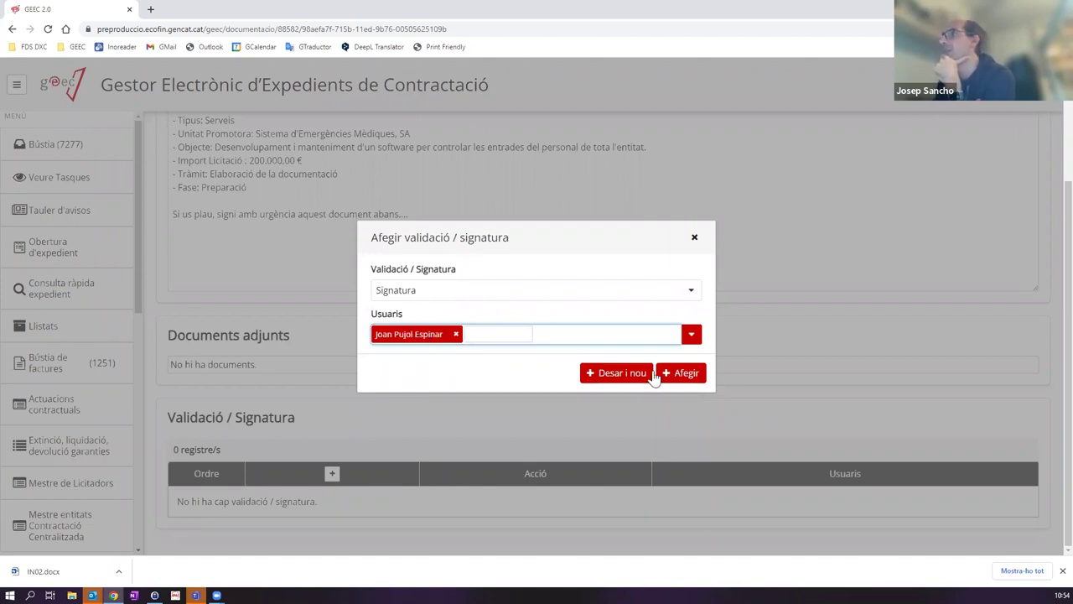
left_click(691, 293)
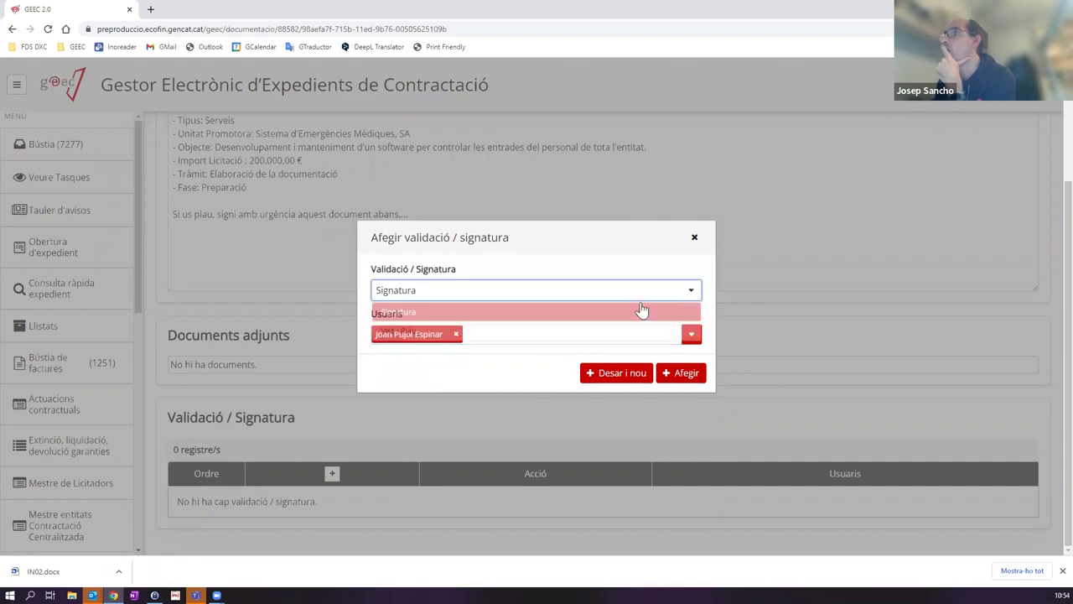
left_click(435, 332)
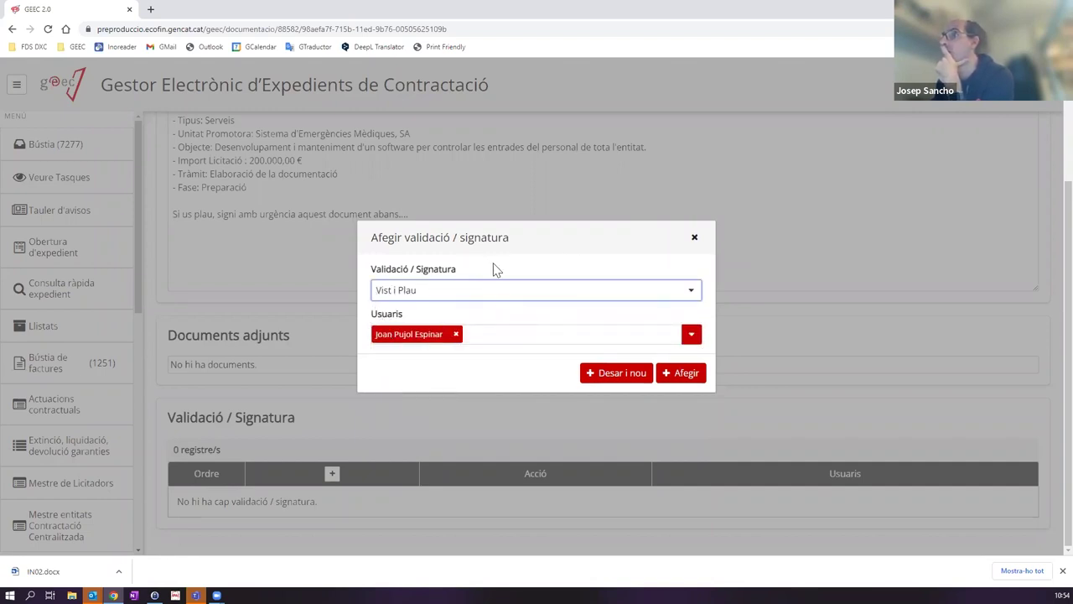
left_click(607, 378)
Step: Add a Signatura step assigned to the second user
left_click(415, 340)
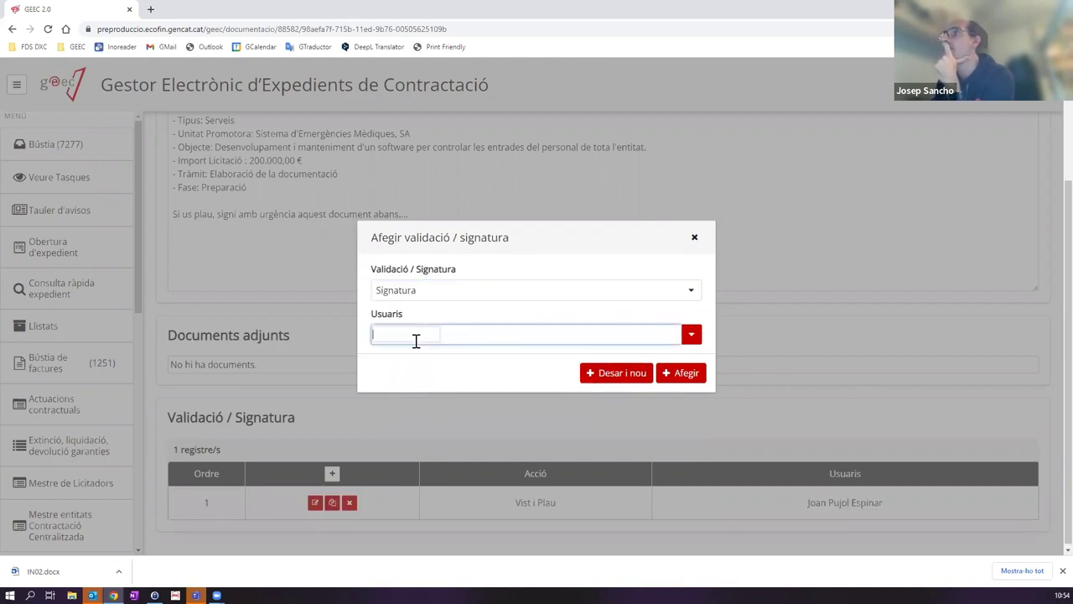
type("gemm")
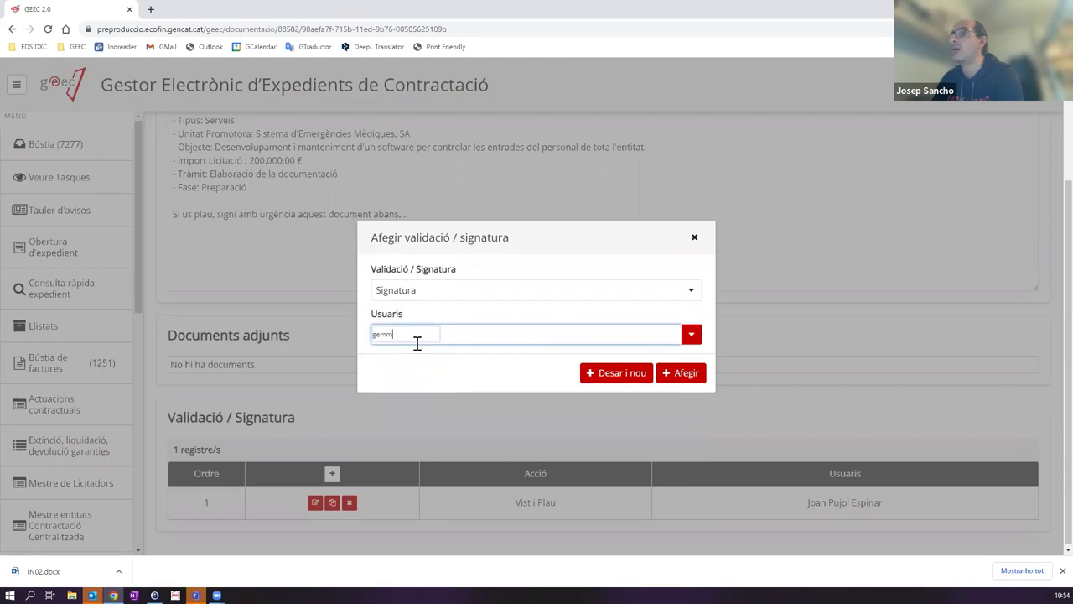
left_click(417, 394)
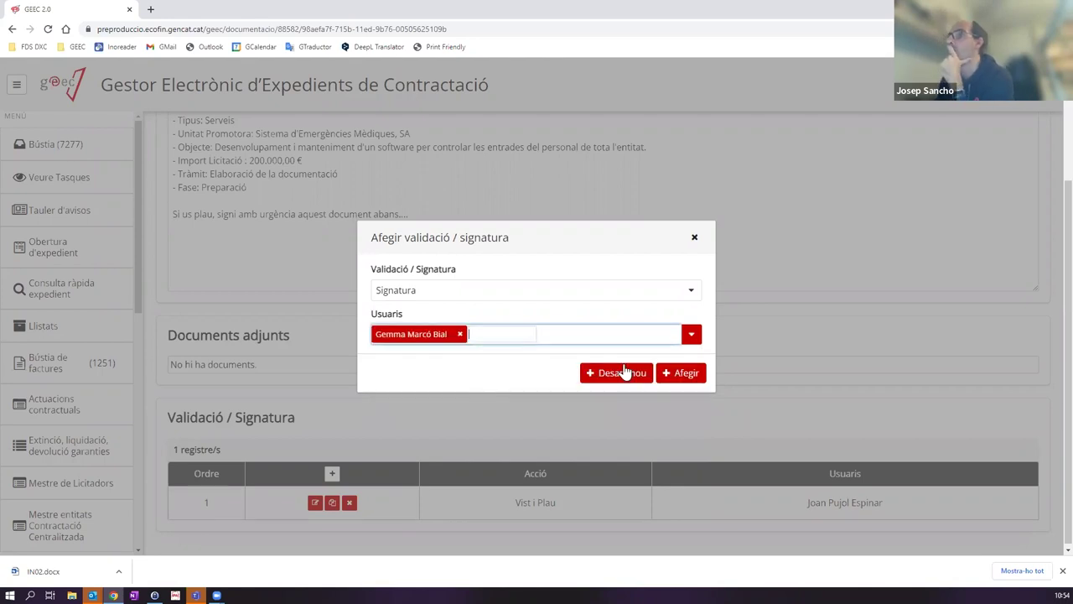
left_click(678, 373)
scroll(719, 419, "down", 1)
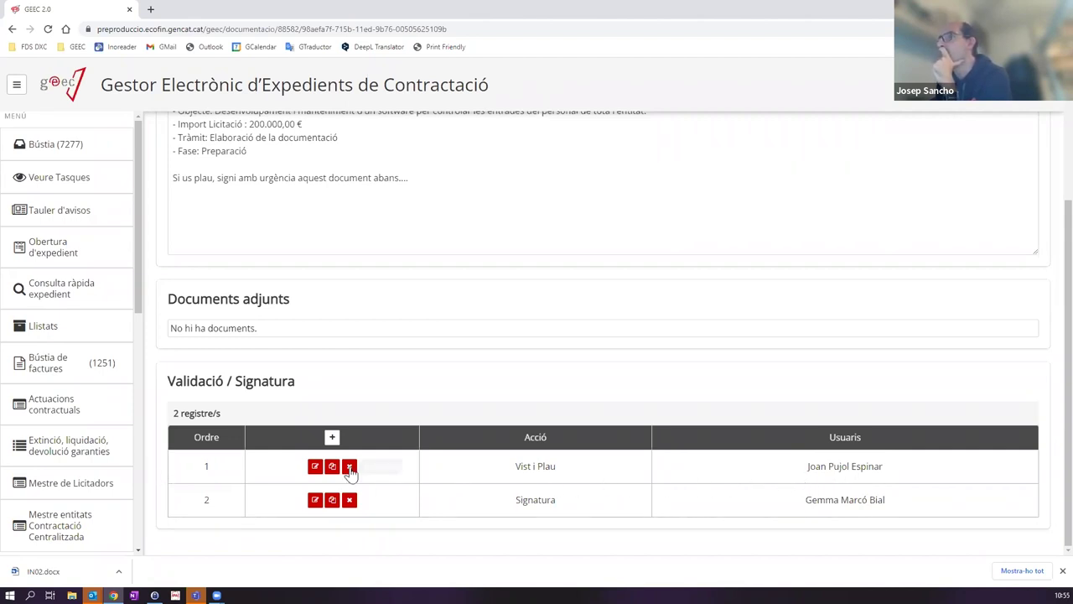
scroll(773, 342, "up", 3)
scroll(768, 361, "down", 3)
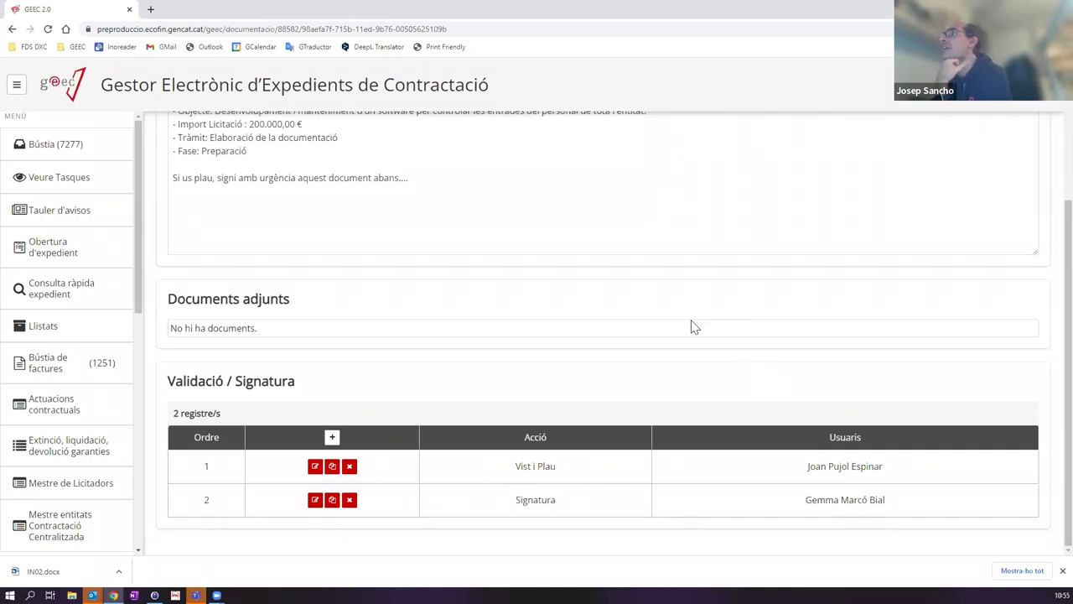
scroll(416, 271, "up", 3)
scroll(546, 251, "down", 3)
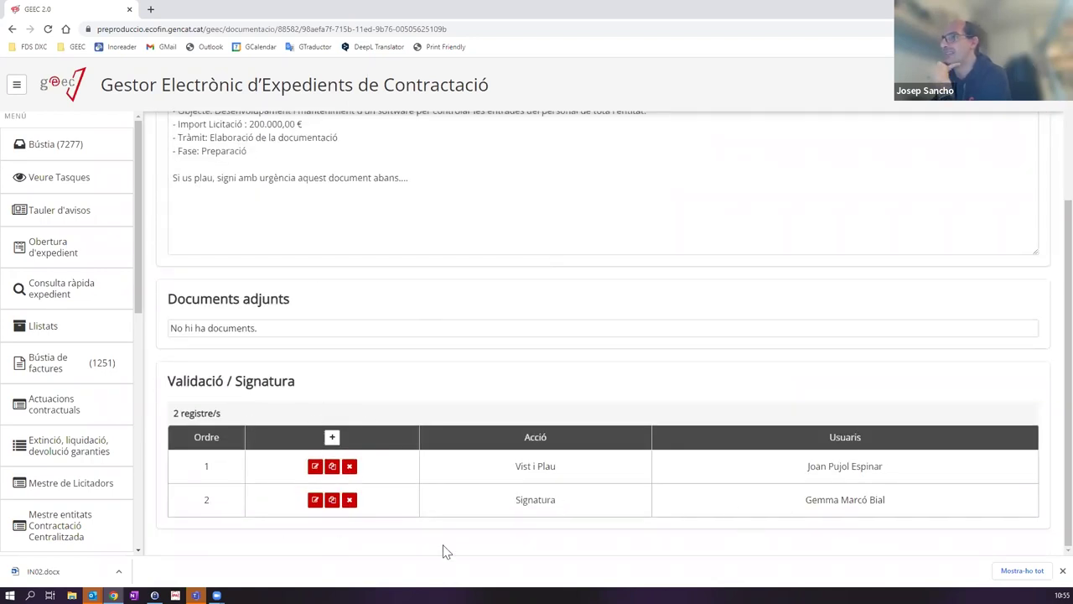
scroll(400, 436, "up", 3)
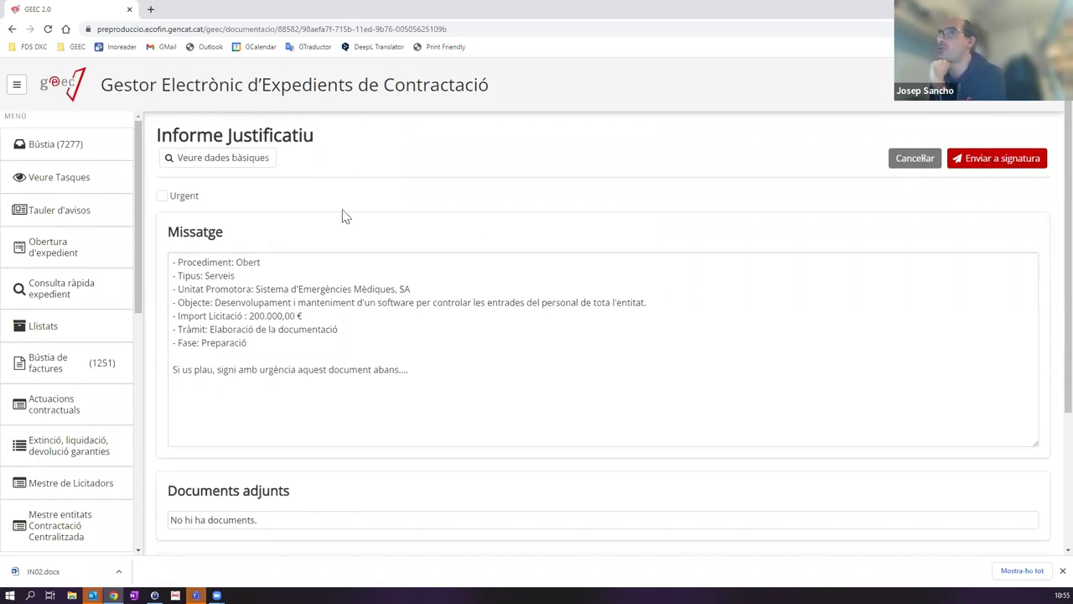
scroll(376, 240, "down", 3)
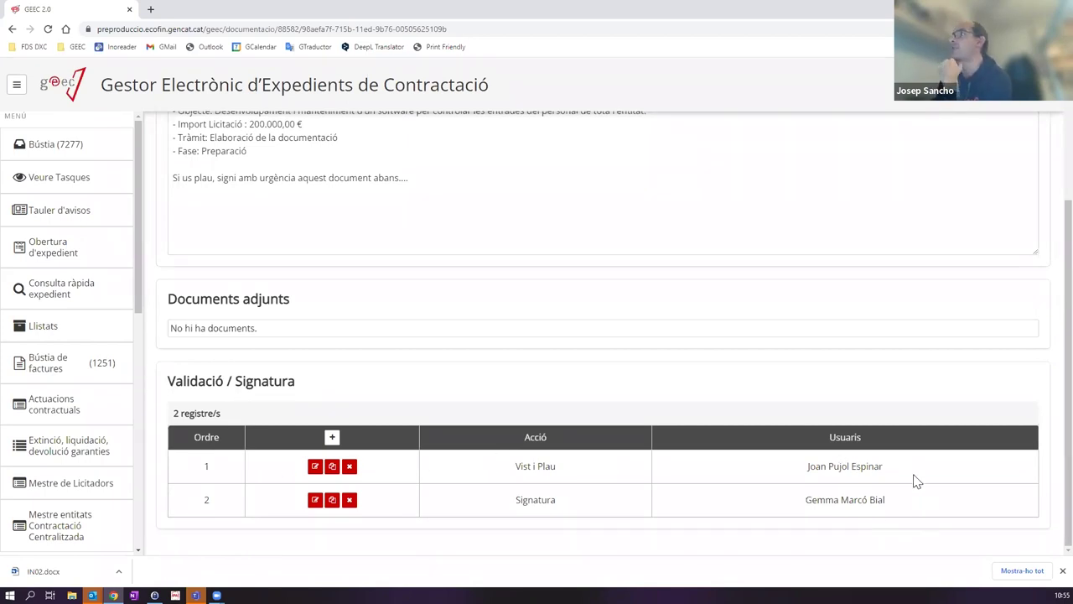
scroll(912, 479, "up", 3)
Step: Cancel the signature request, review the IN02 document page, and return to the Bústia
left_click(925, 160)
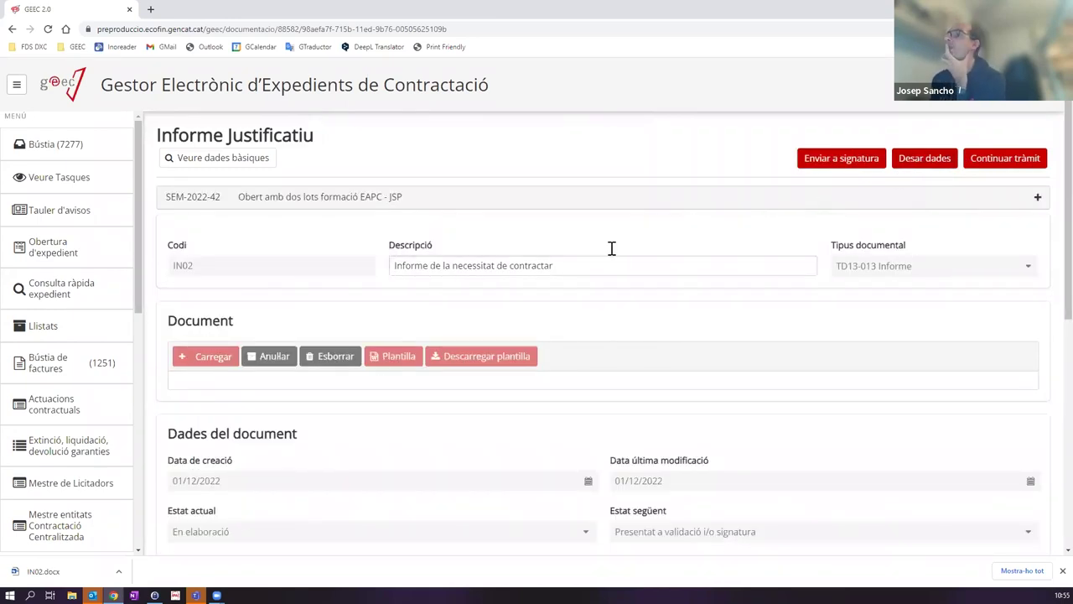
scroll(613, 252, "down", 2)
scroll(598, 258, "down", 1)
scroll(579, 285, "down", 2)
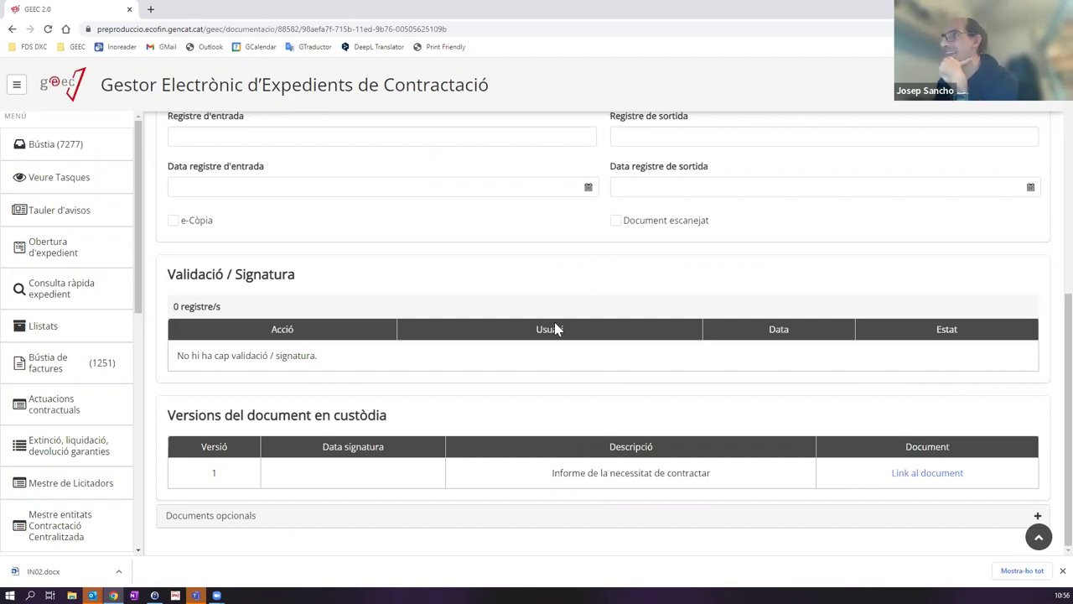
scroll(554, 329, "up", 6)
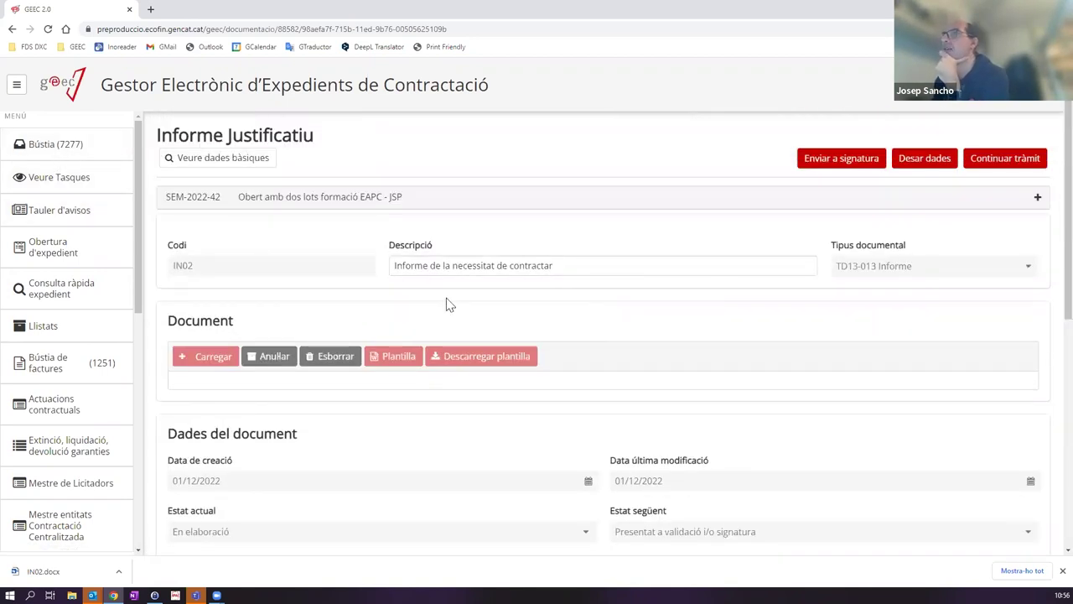
scroll(520, 372, "down", 5)
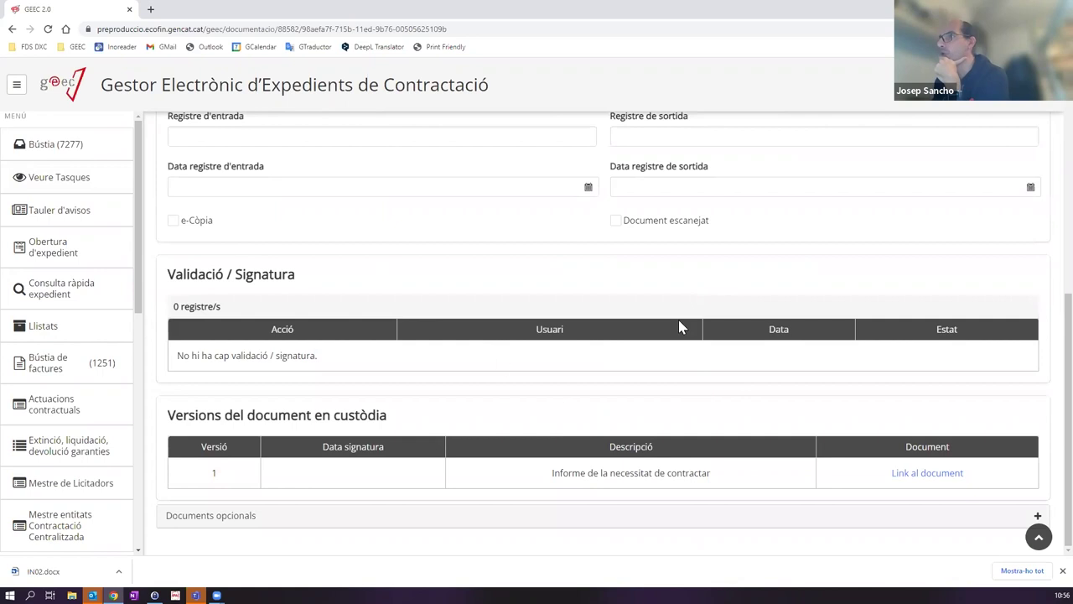
scroll(637, 376, "up", 6)
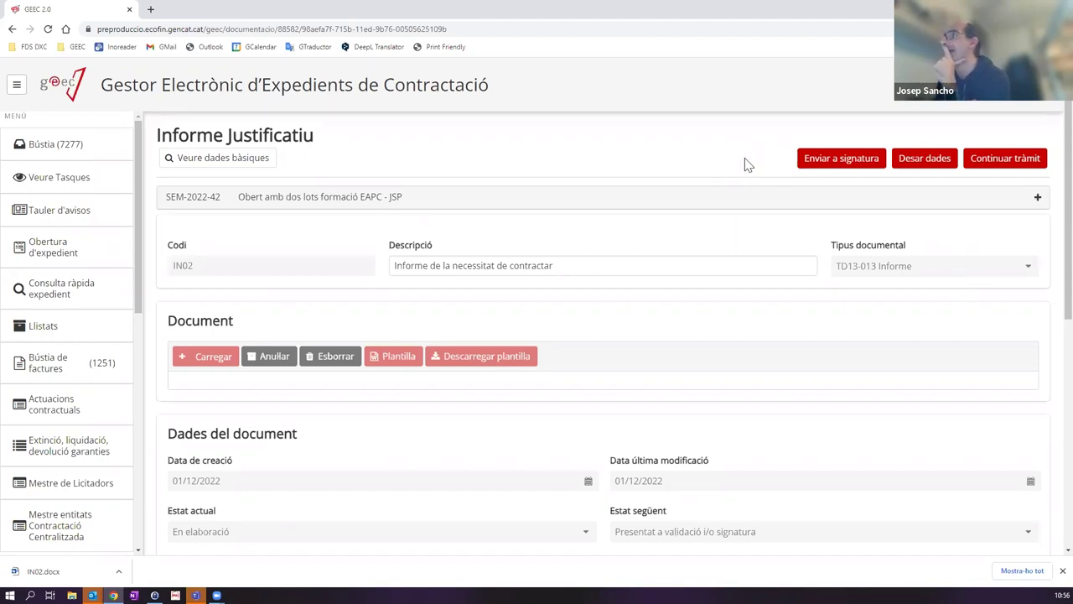
scroll(747, 193, "down", 4)
scroll(749, 294, "up", 4)
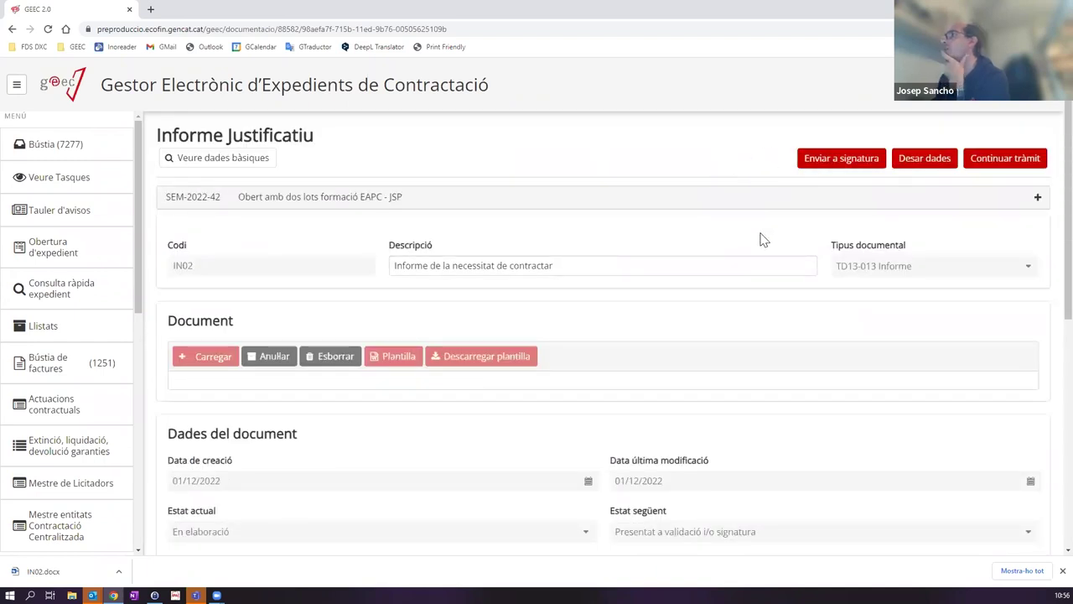
scroll(762, 240, "down", 5)
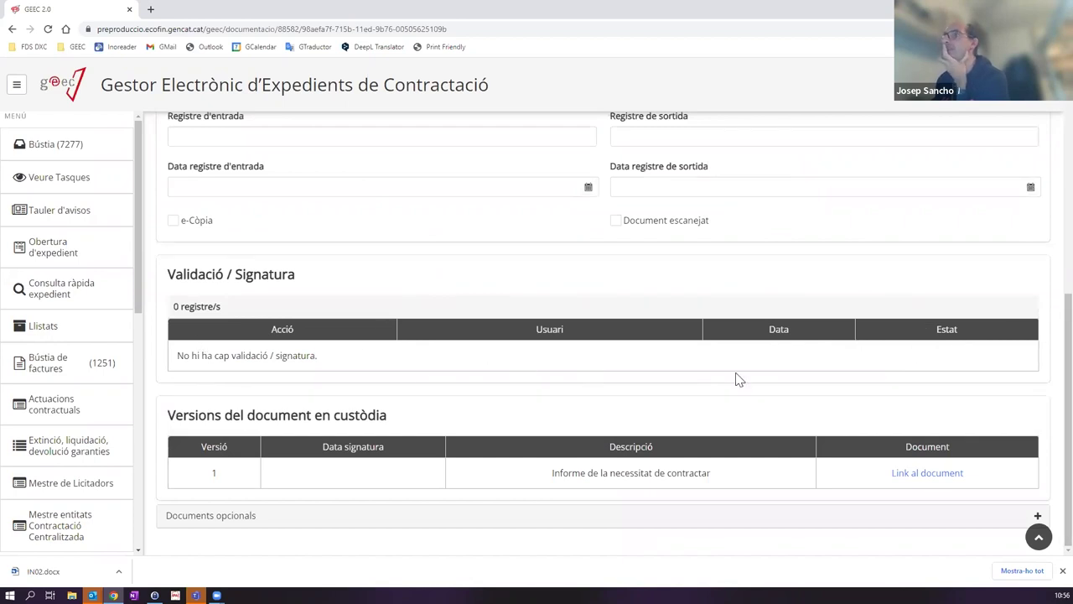
scroll(736, 379, "up", 5)
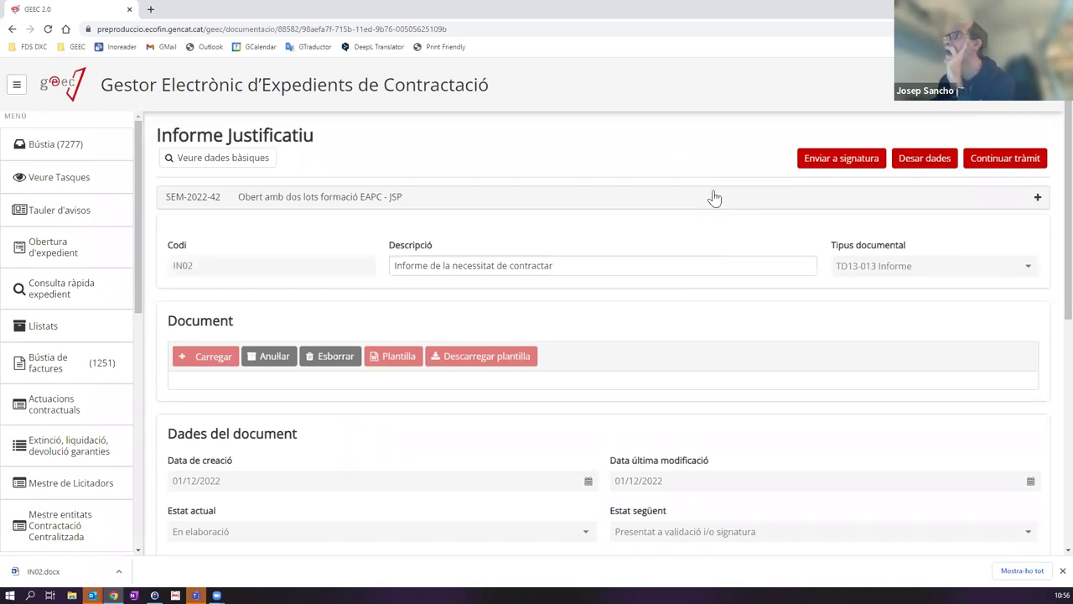
scroll(728, 249, "down", 5)
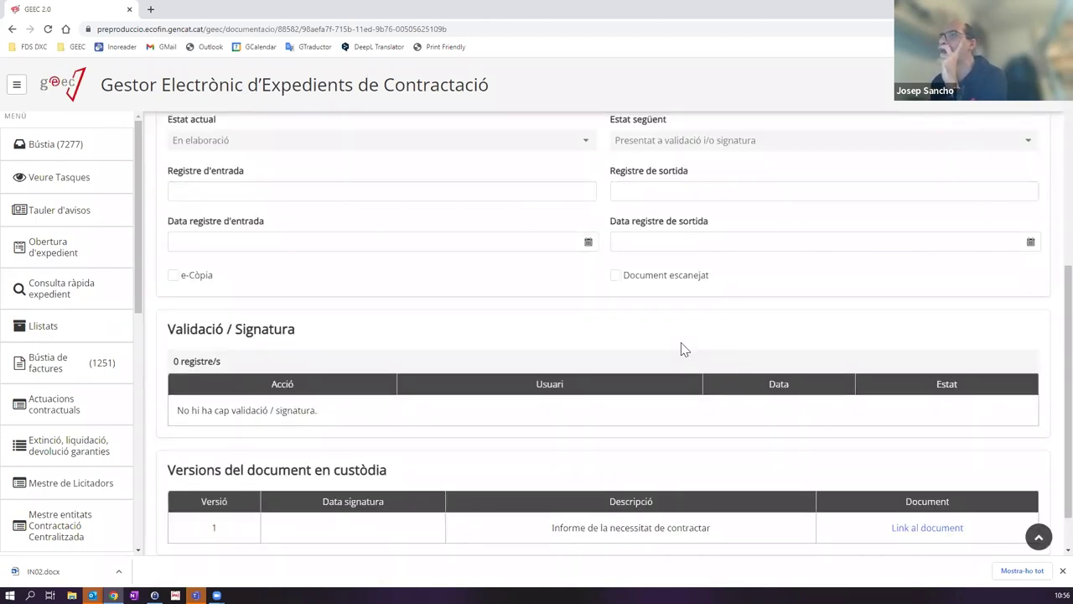
scroll(681, 349, "up", 5)
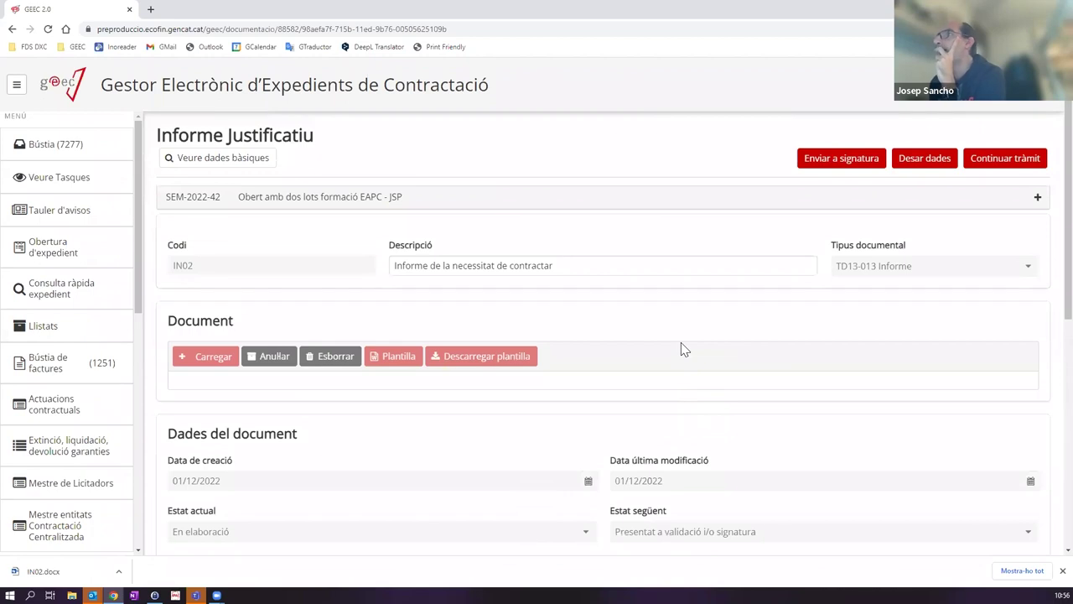
scroll(681, 347, "down", 5)
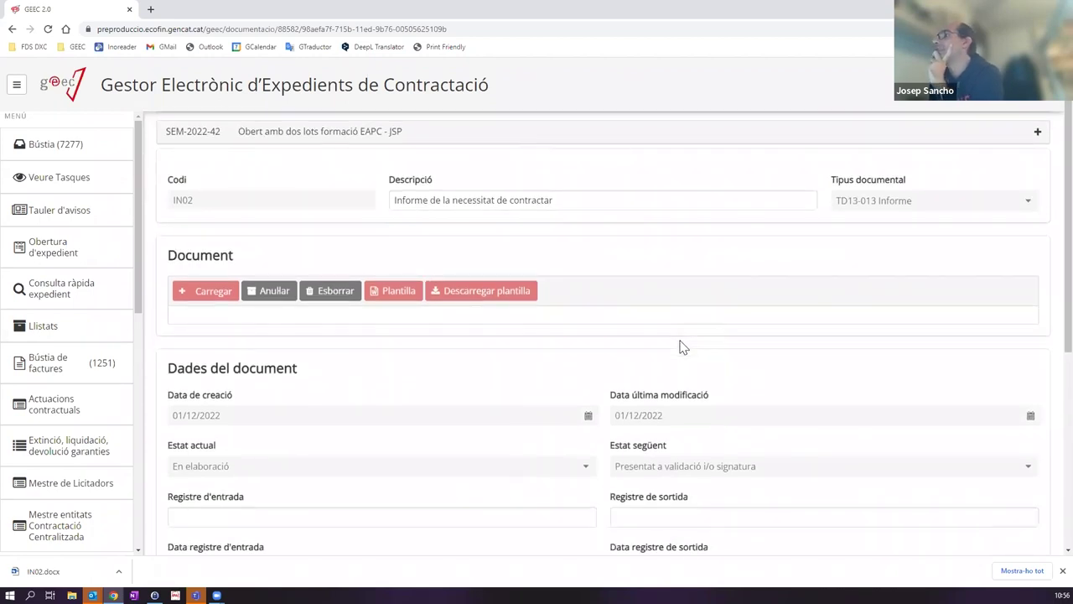
scroll(663, 344, "up", 5)
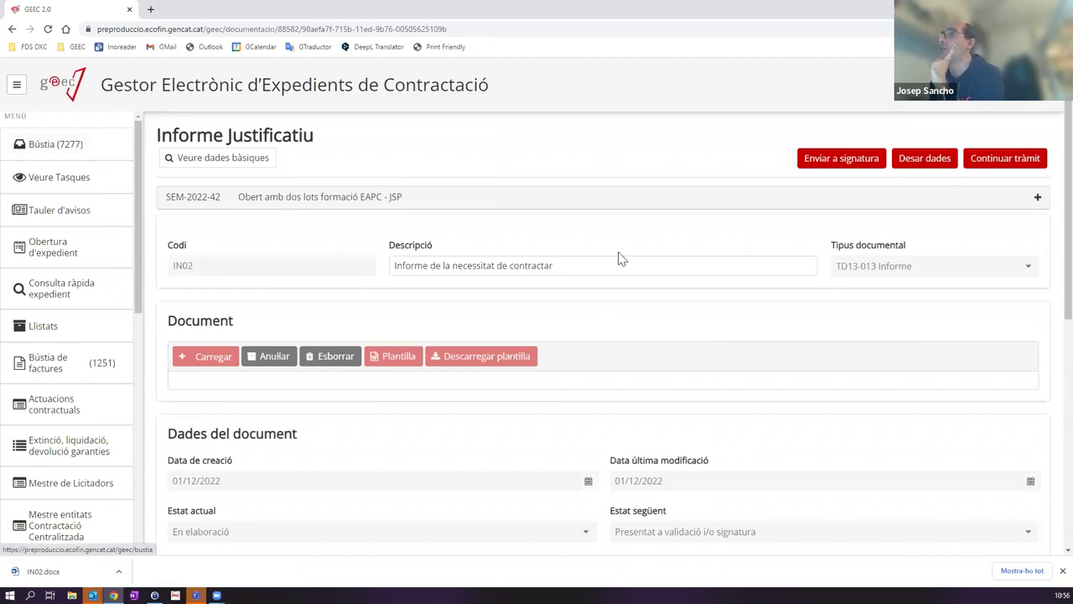
left_click(88, 151)
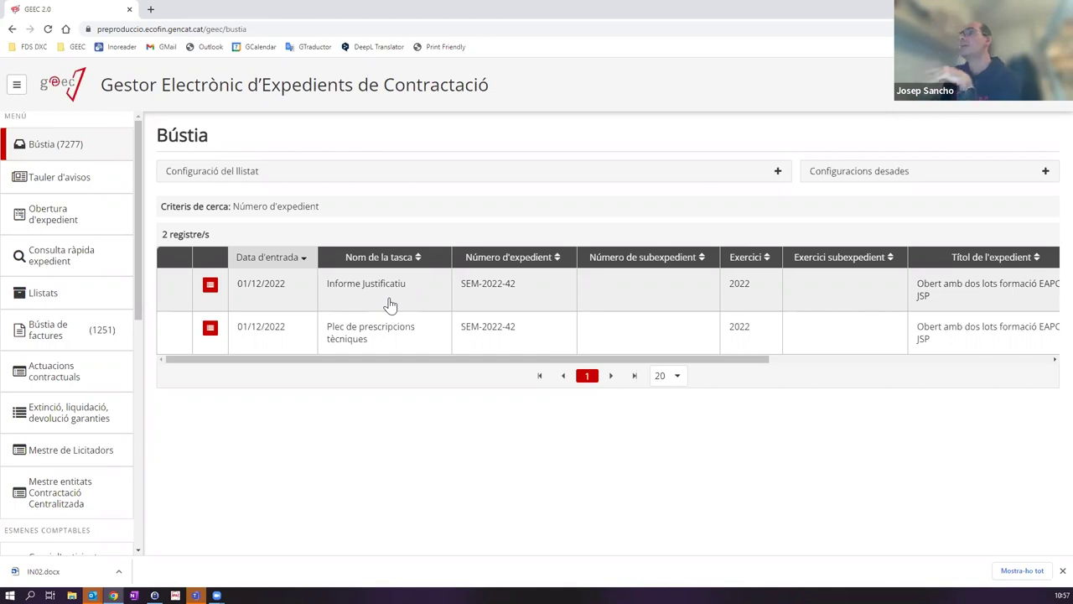
Step: In the Informe Justificatiu task, delete the unsigned document and upload ProvaDocumentSignat.pdf
left_click(390, 302)
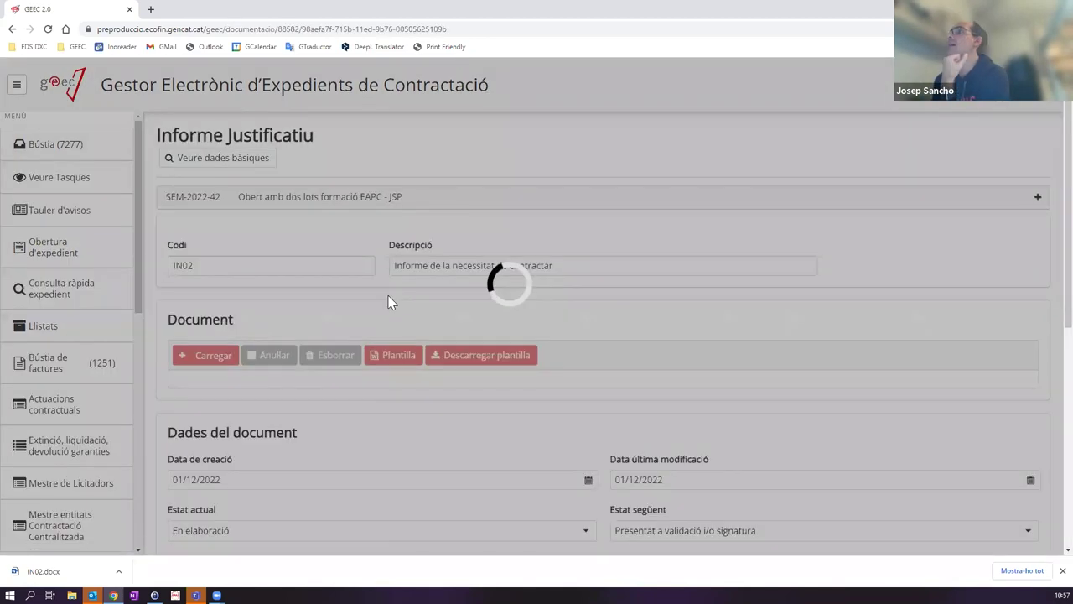
scroll(512, 296, "down", 1)
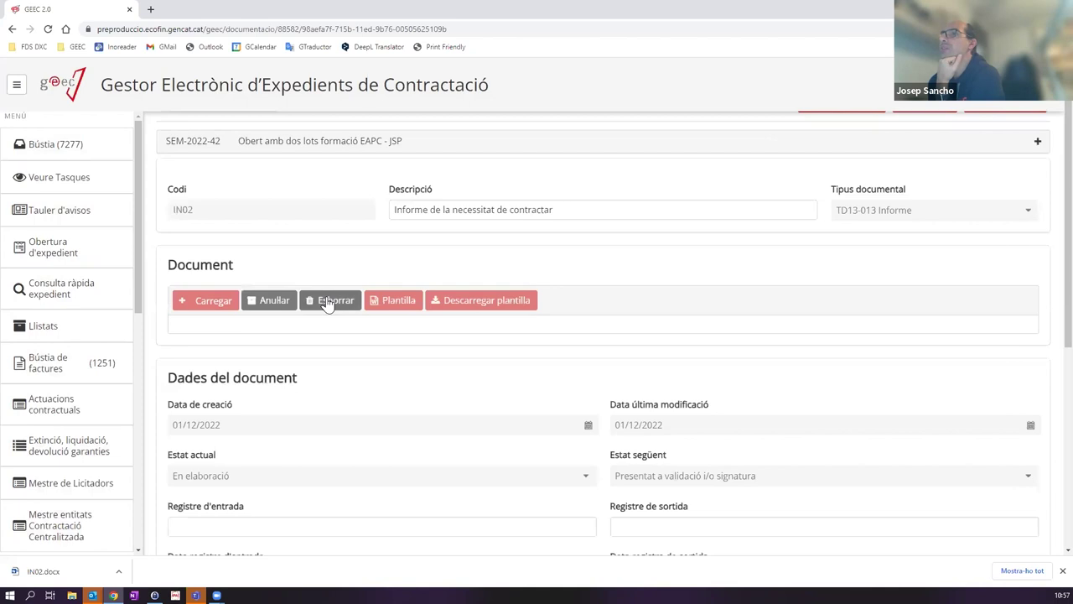
left_click(326, 302)
left_click(652, 346)
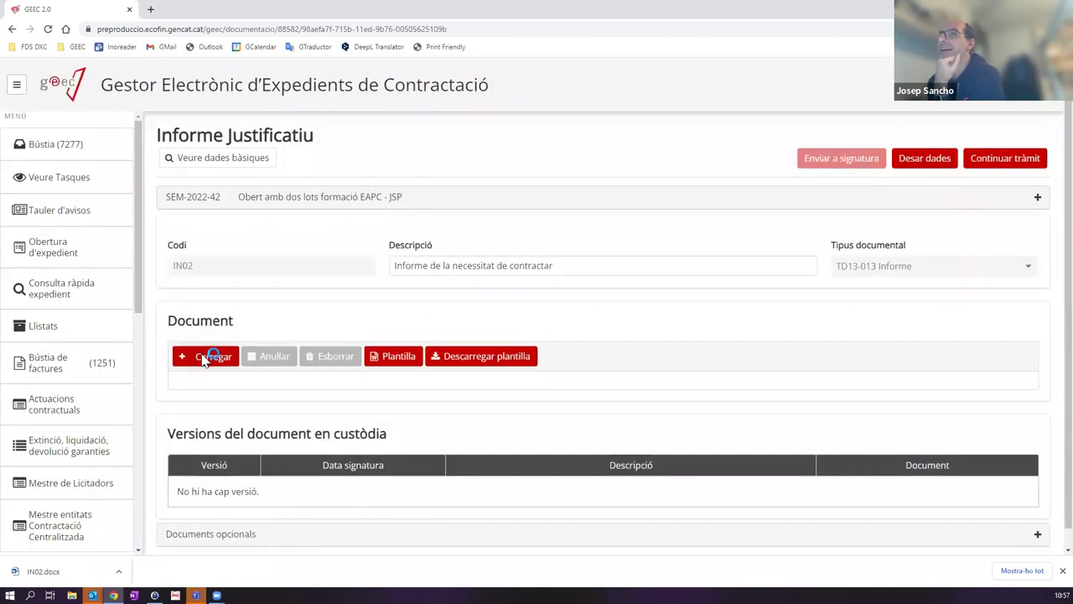
left_click(205, 357)
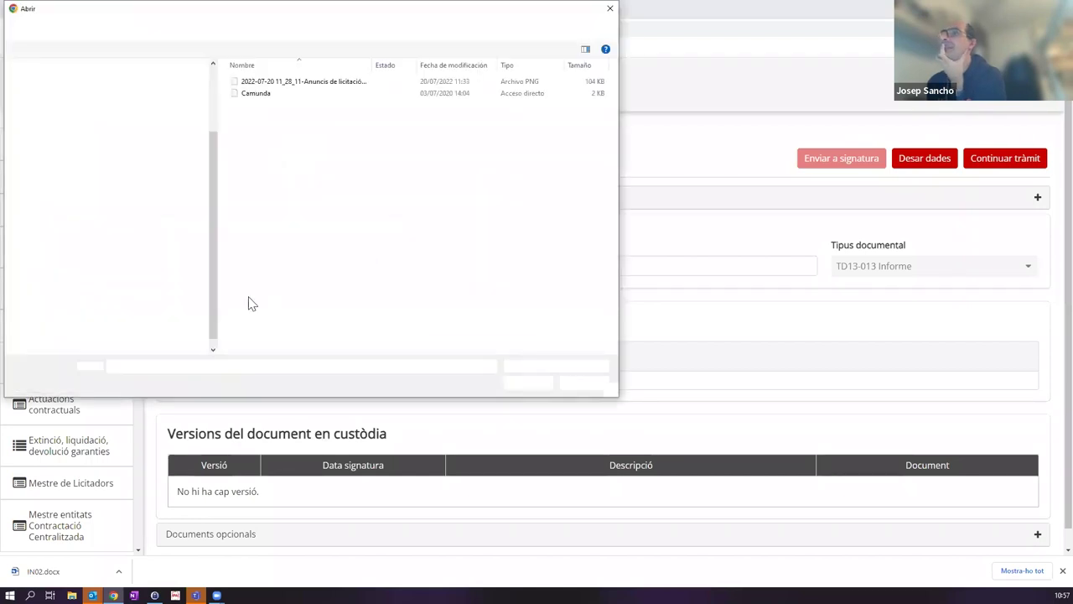
double_click(281, 187)
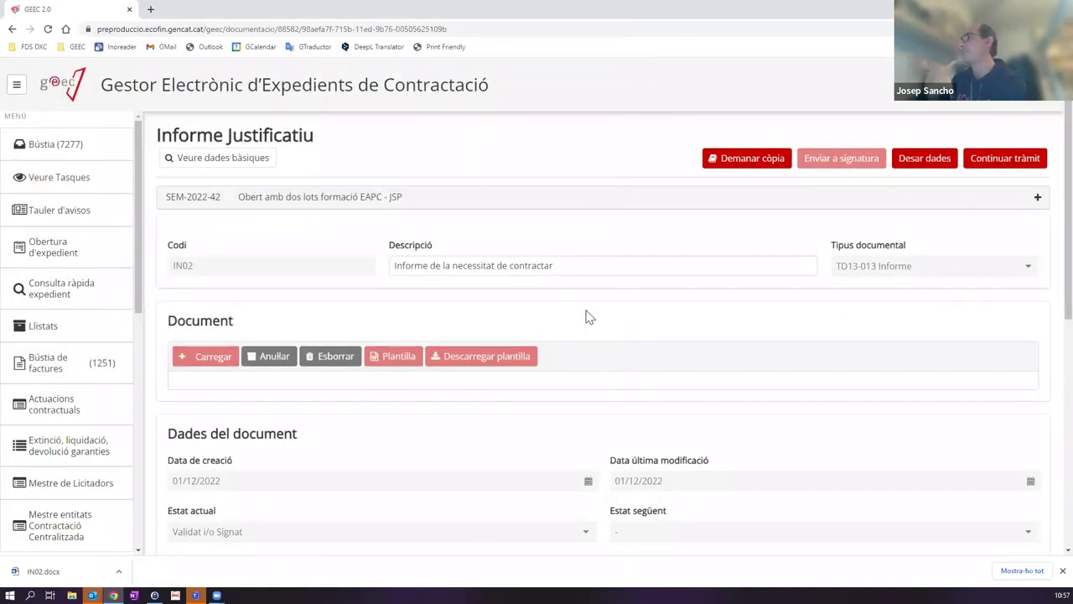
scroll(718, 342, "down", 5)
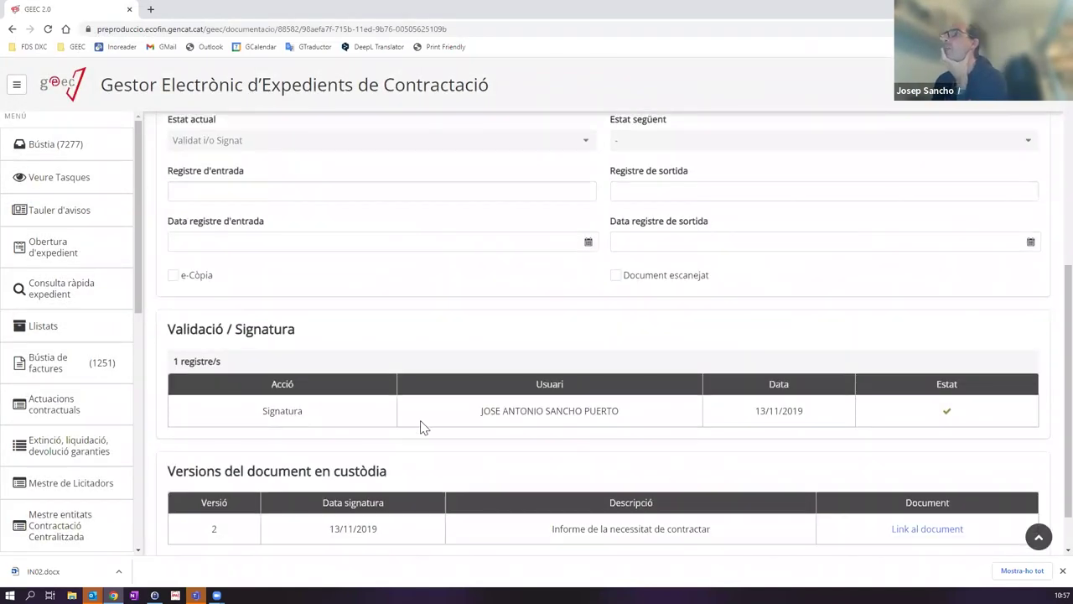
scroll(867, 388, "up", 5)
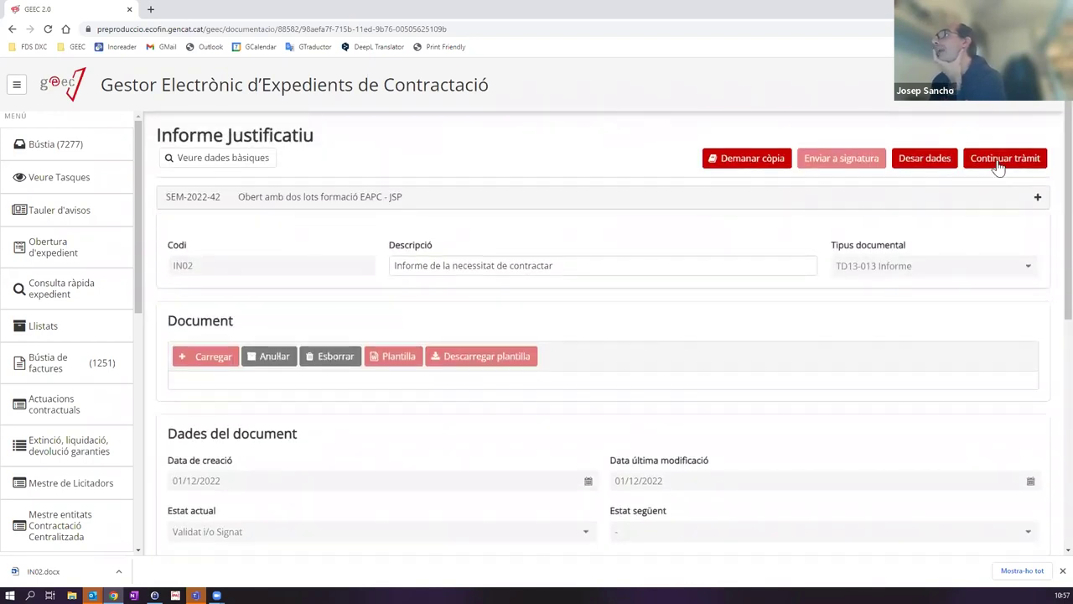
Step: Continue the tràmit and open the Plec de prescripcions tècniques task from the Bústia
left_click(999, 161)
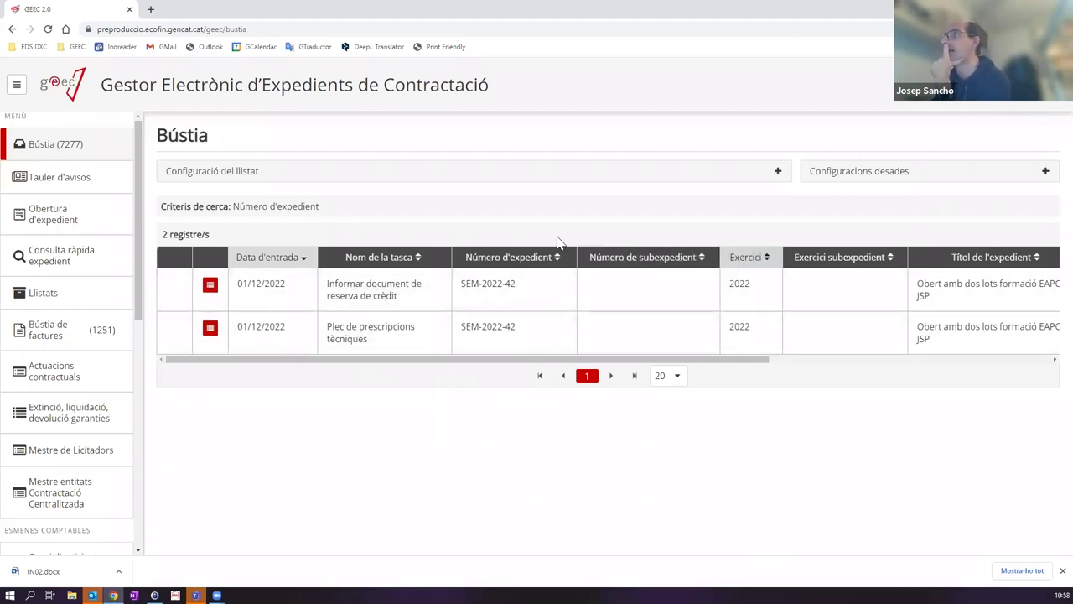
left_click(400, 341)
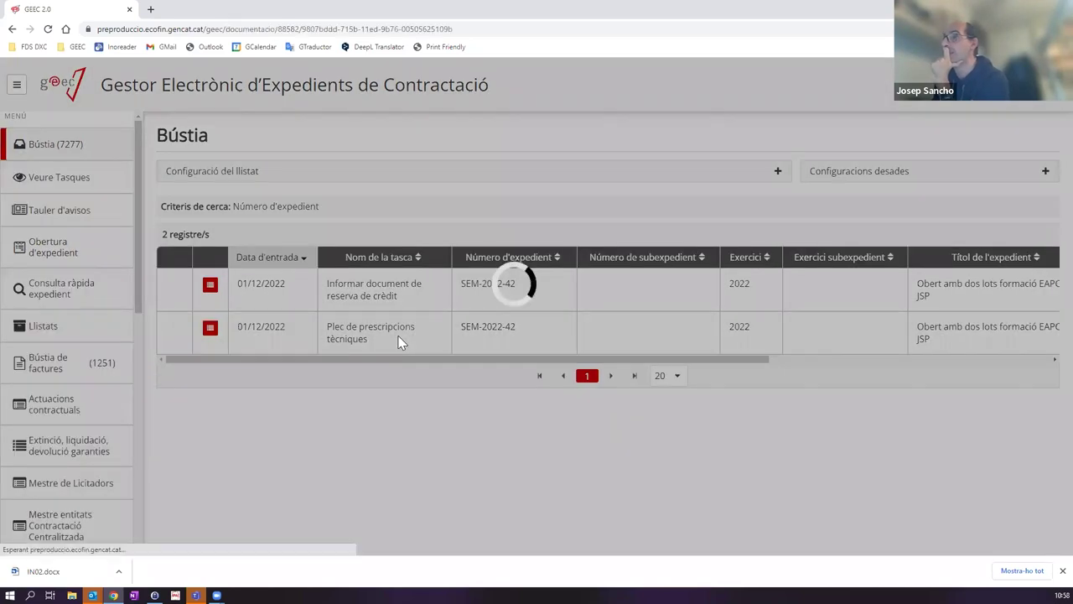
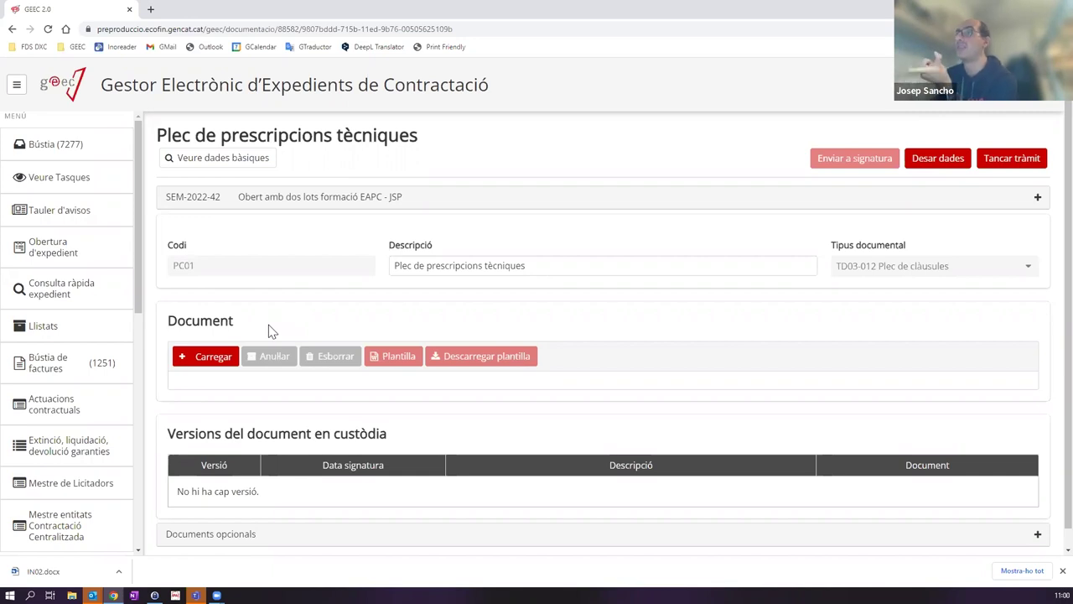
Step: Upload ProvaDocumentSignat.pdf from the Desktop as the Plec de prescripcions tècniques document
left_click(219, 359)
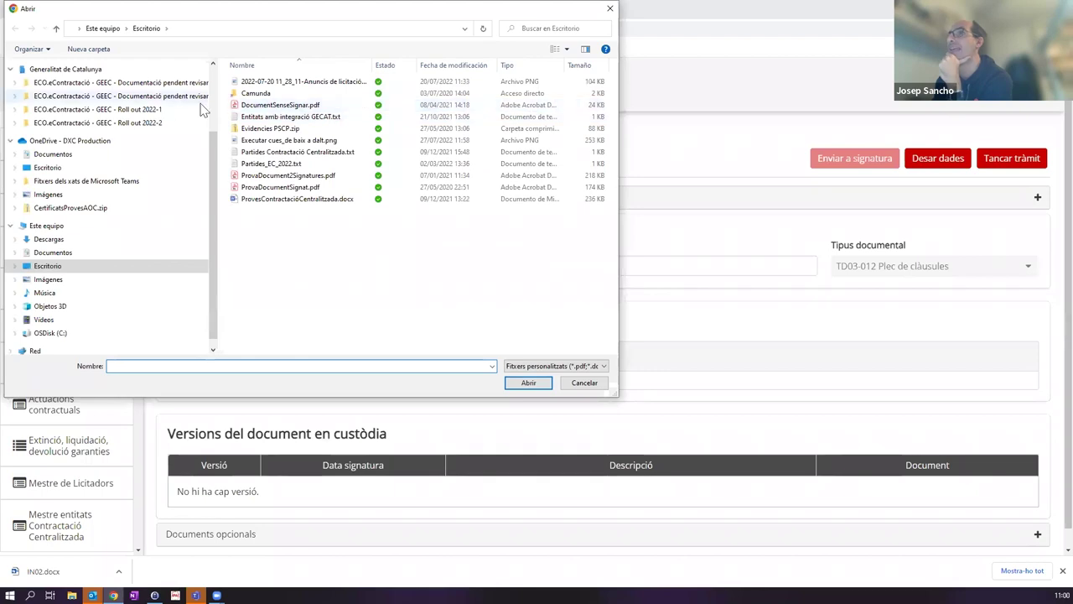
left_click(301, 106)
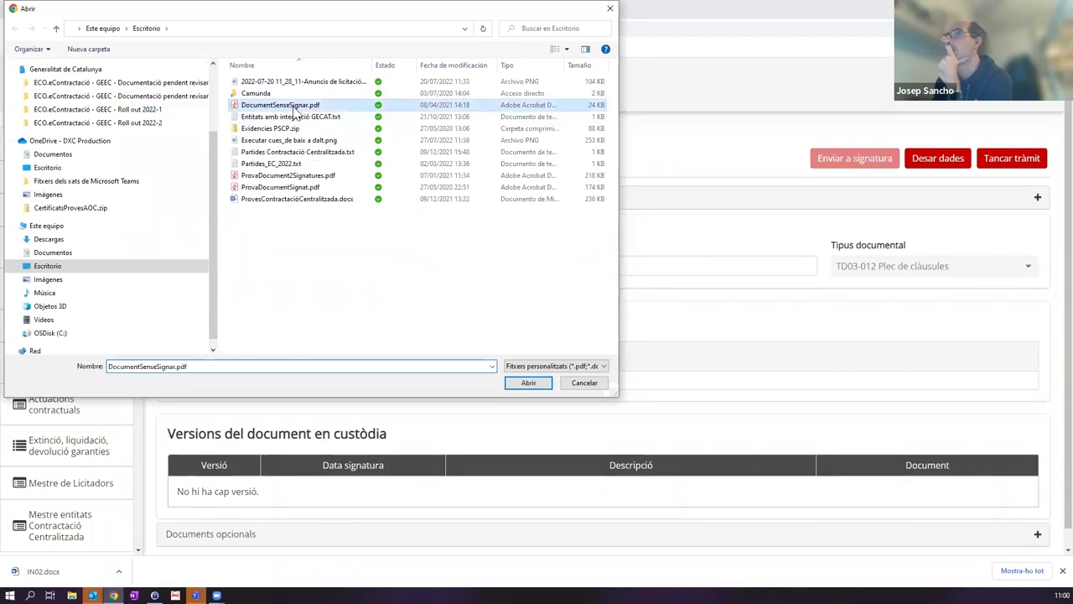
left_click(294, 199)
double_click(289, 187)
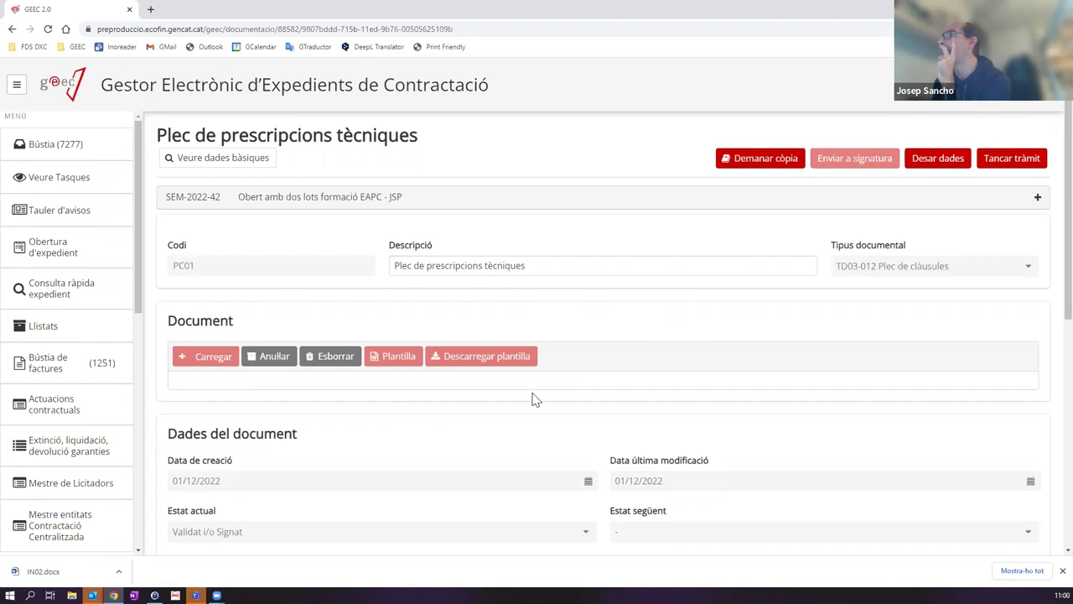
Step: Check the Plec document record and close the Plec de prescripcions tècniques task
scroll(533, 398, "down", 3)
scroll(534, 400, "down", 1)
scroll(544, 383, "up", 5)
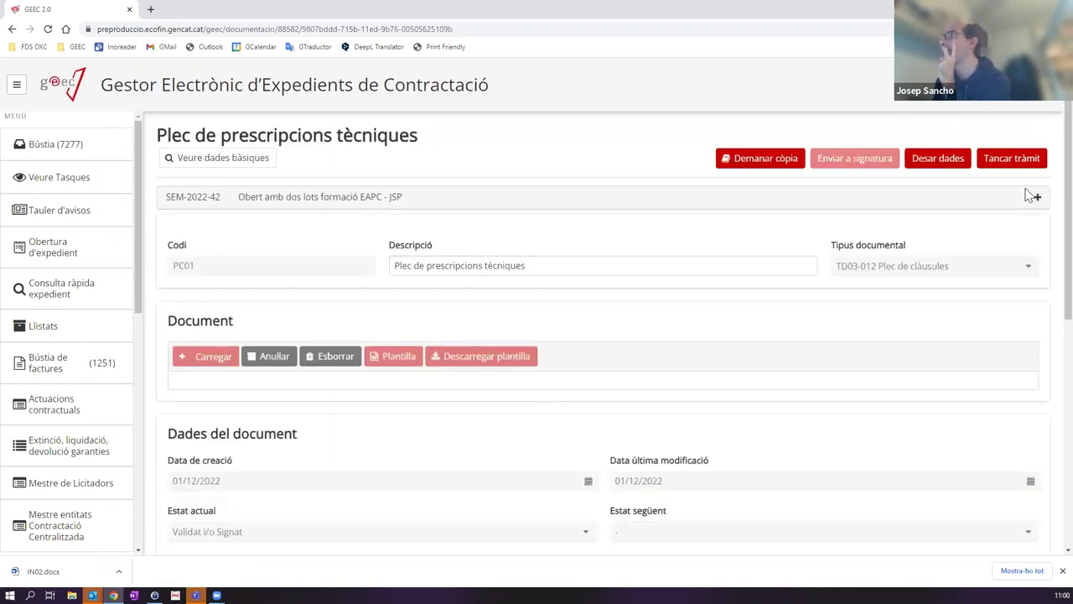
left_click(1015, 159)
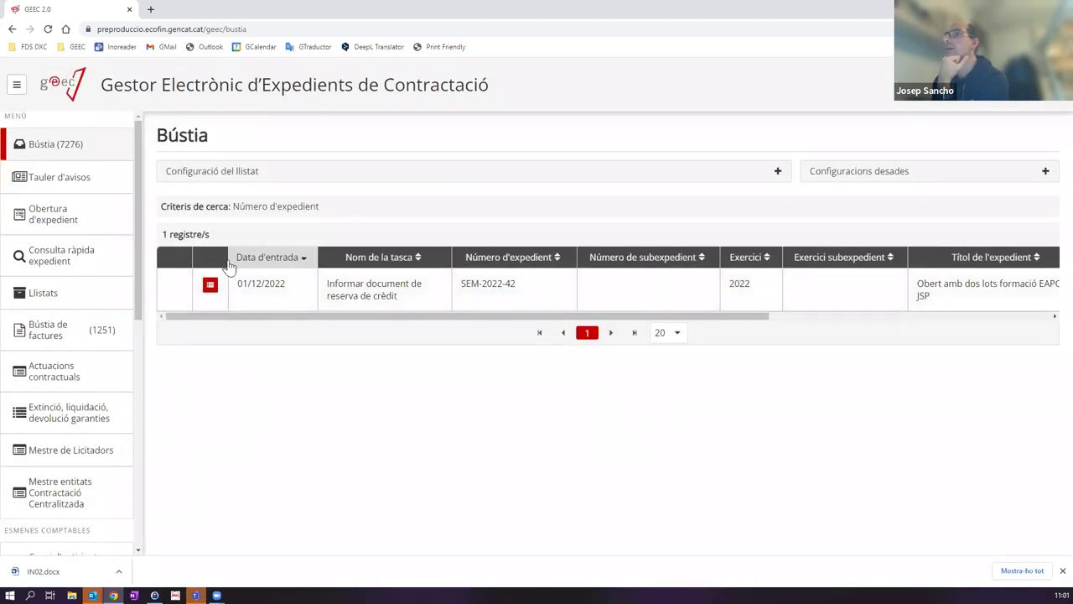
Step: In SEM-2022-42's tree, expand Preparació > Elaboració de la documentació and select Informe de la necessitat de contractar
left_click(209, 285)
left_click(177, 241)
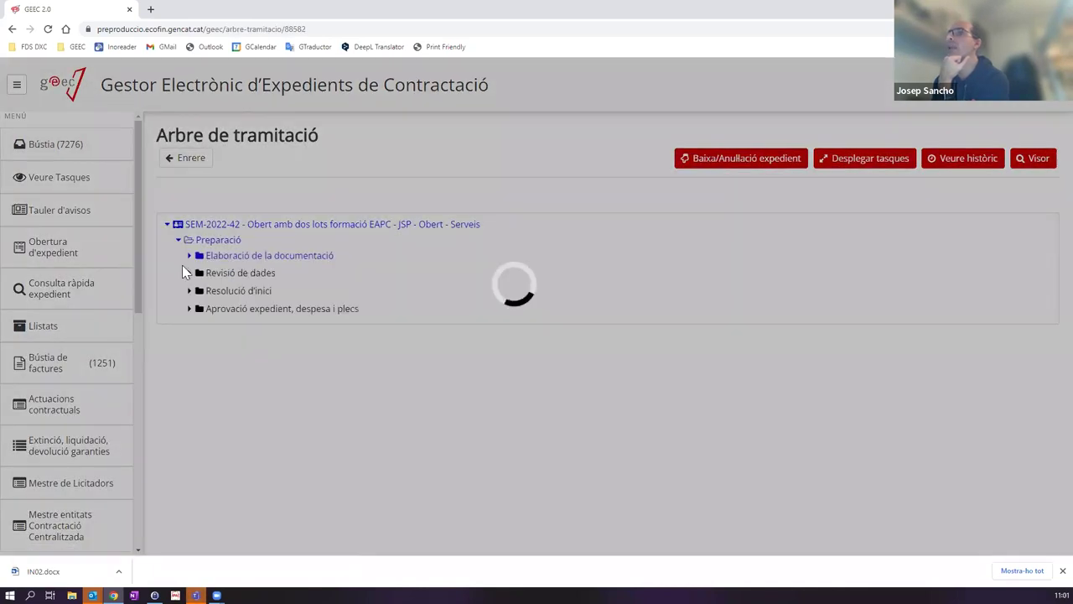
left_click(190, 255)
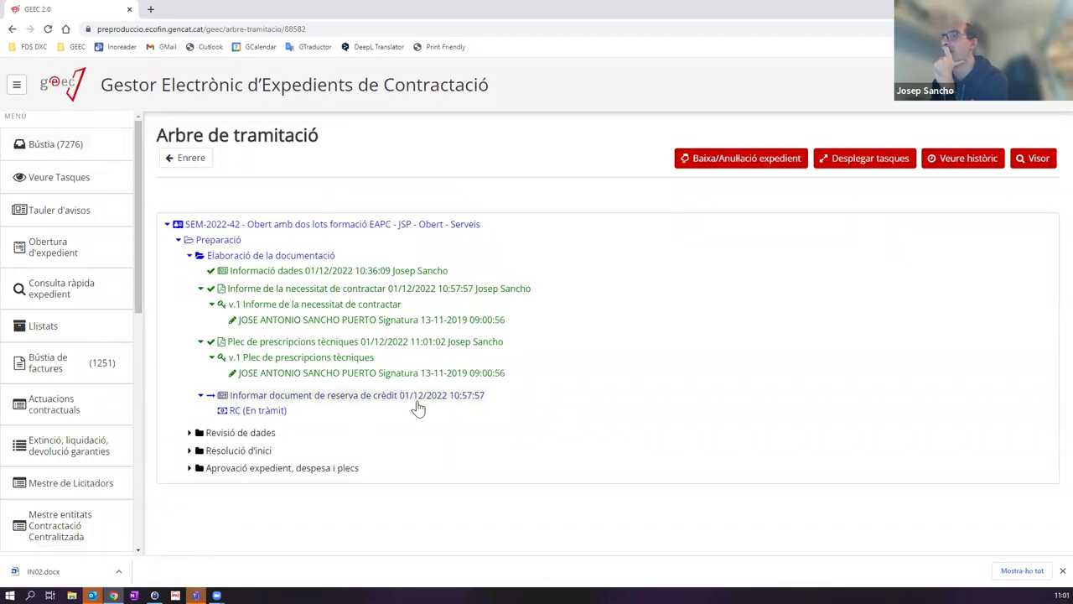
left_click(254, 290)
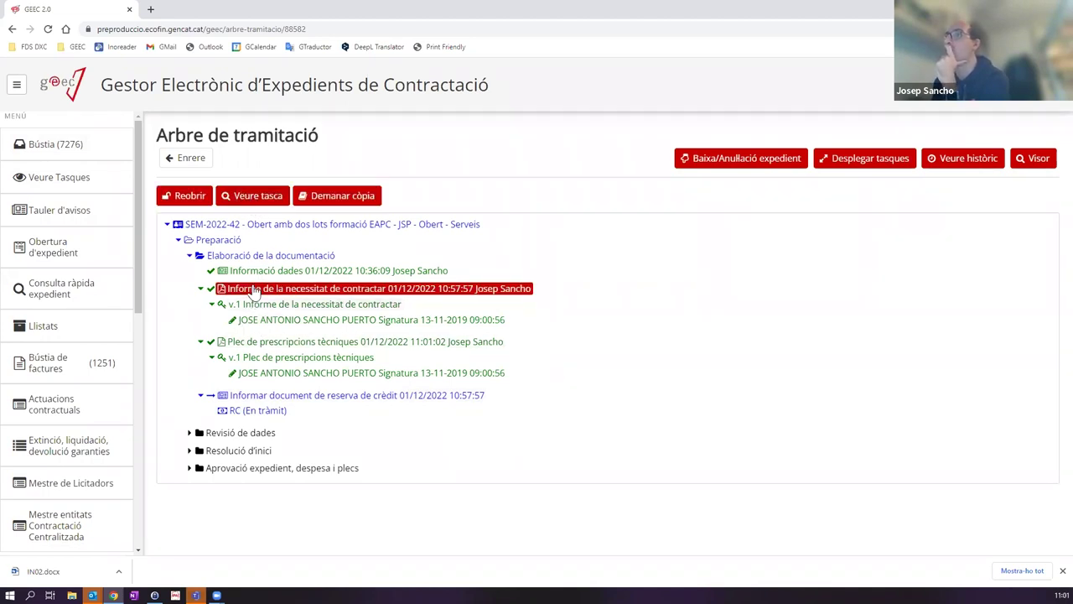
left_click(261, 202)
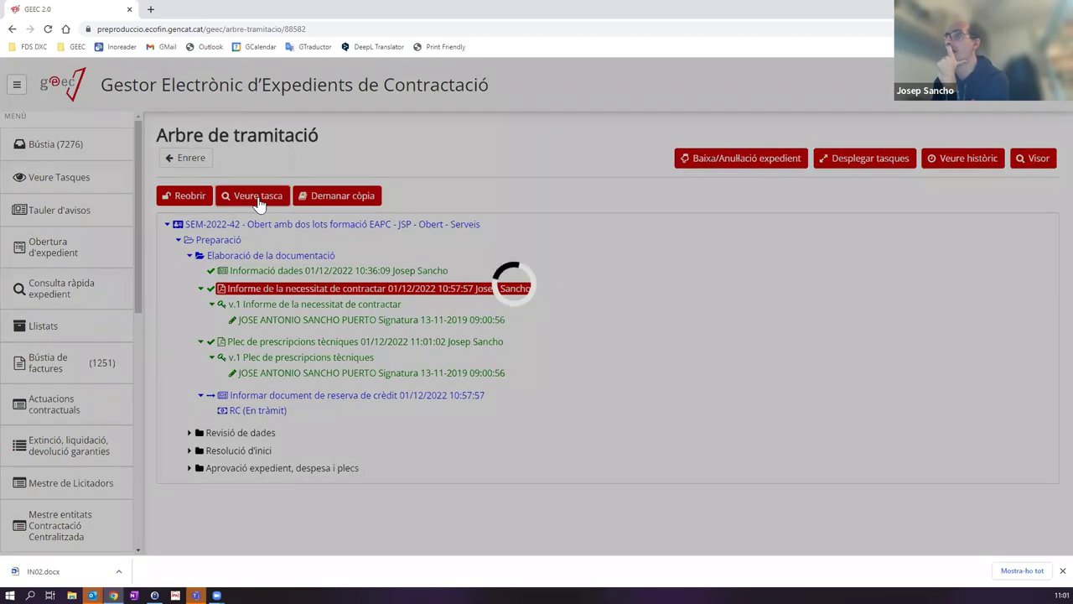
scroll(232, 212, "down", 1)
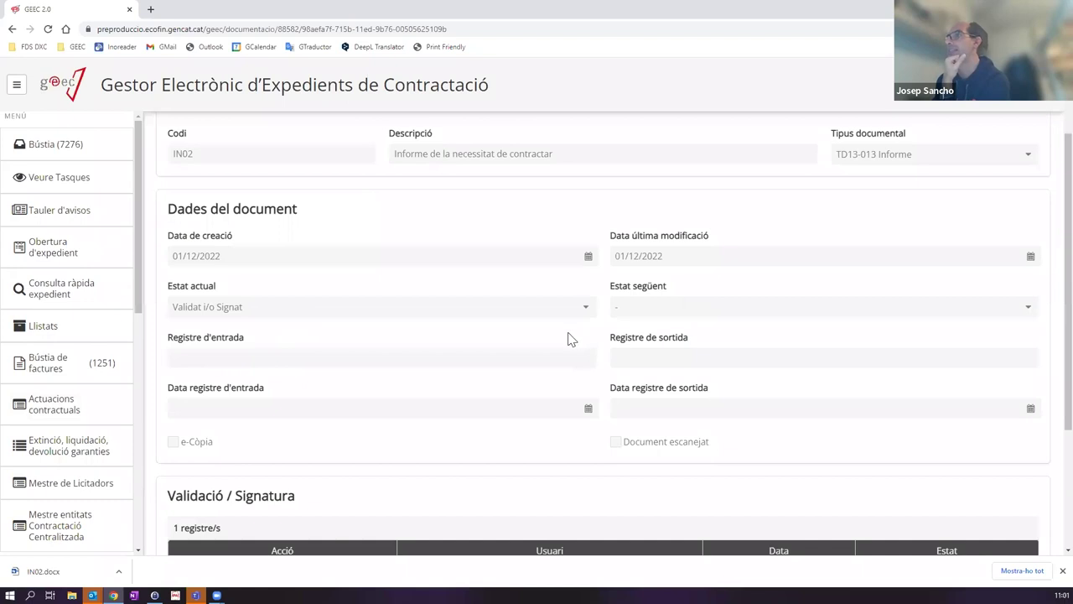
scroll(377, 369, "down", 2)
scroll(527, 414, "up", 3)
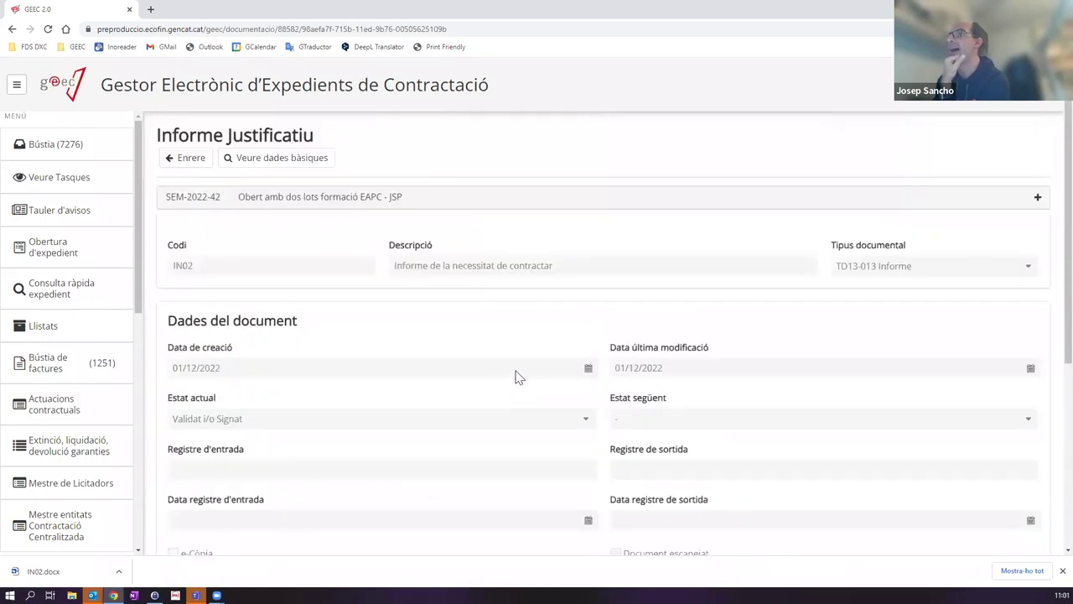
left_click(198, 163)
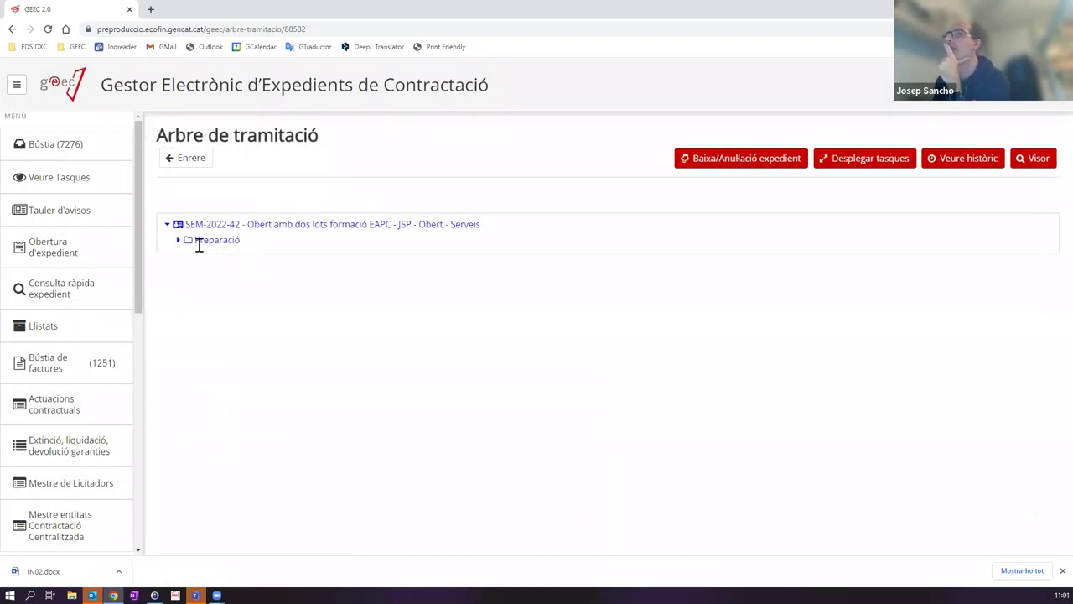
left_click(178, 241)
left_click(188, 256)
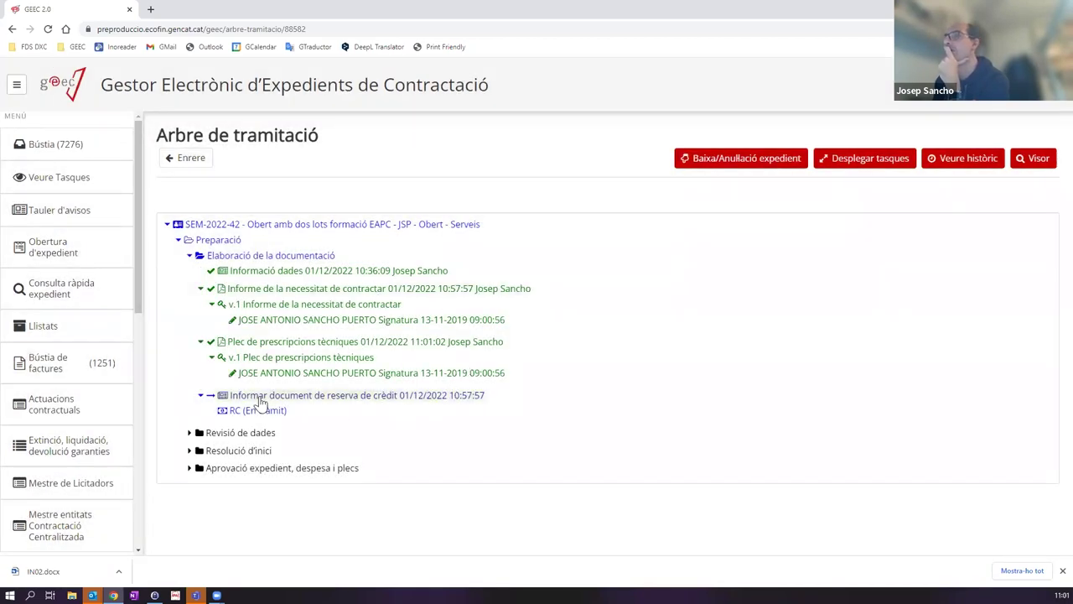
left_click(250, 304)
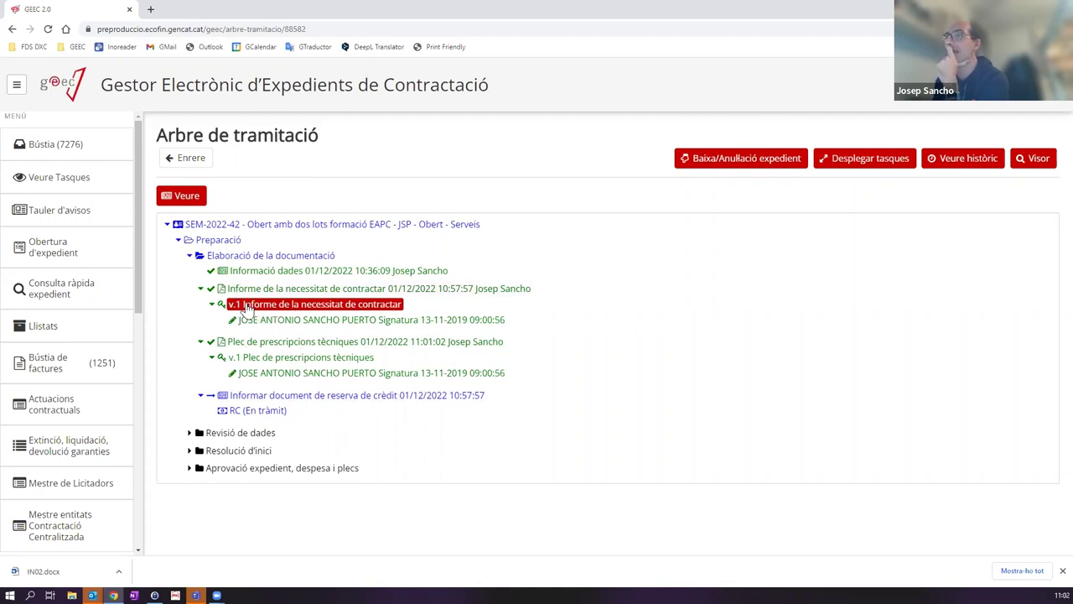
left_click(260, 358)
left_click(269, 307)
double_click(270, 309)
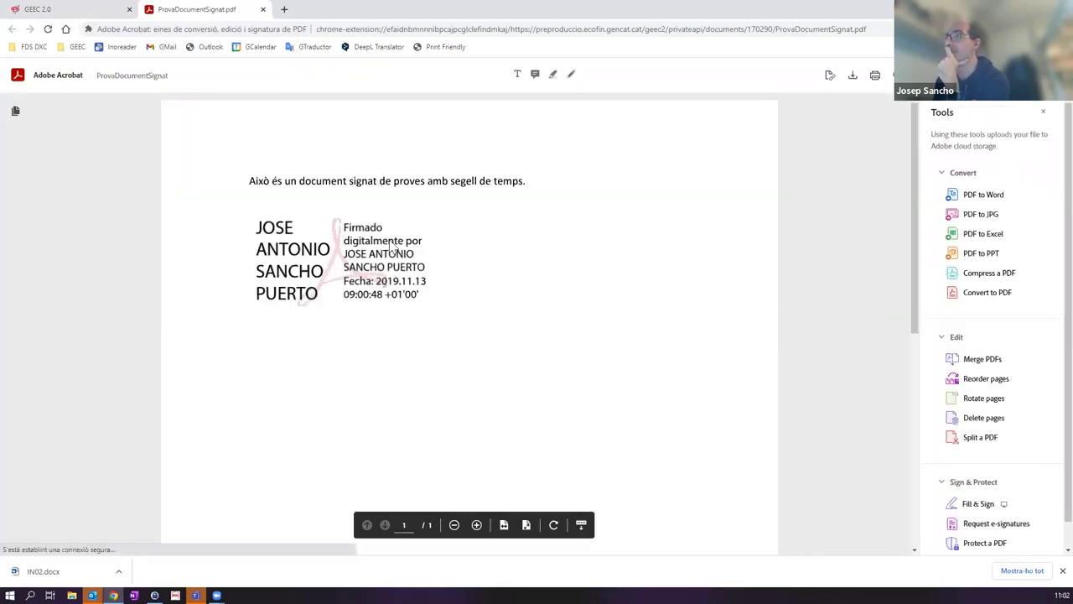
Step: Read through the Informe's signed v.1 PDF, then return to GEEC 2.0's Bústia
scroll(463, 281, "down", 1)
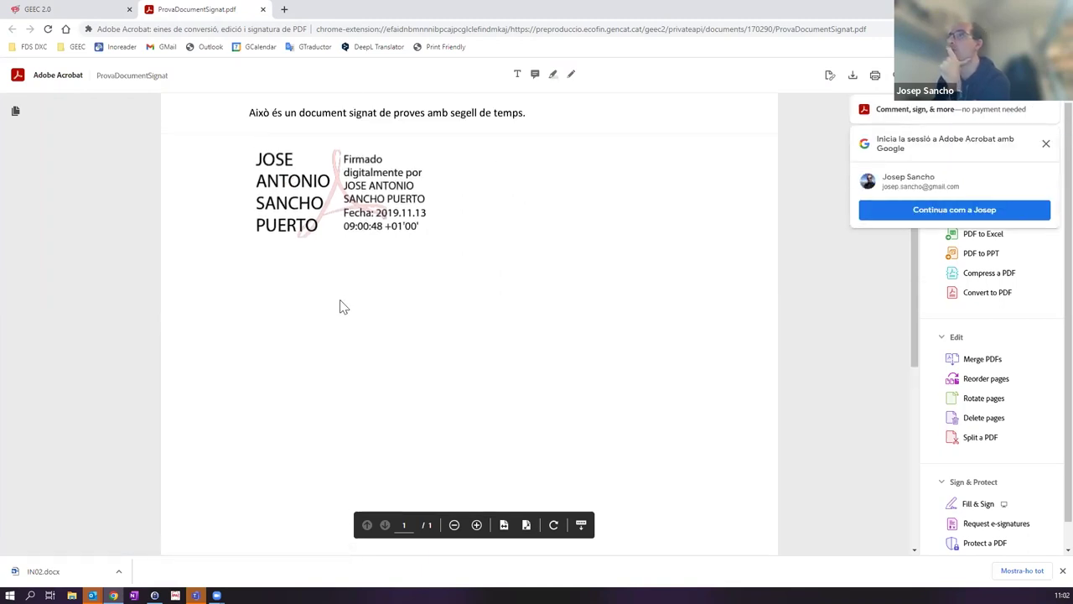
left_click(50, 9)
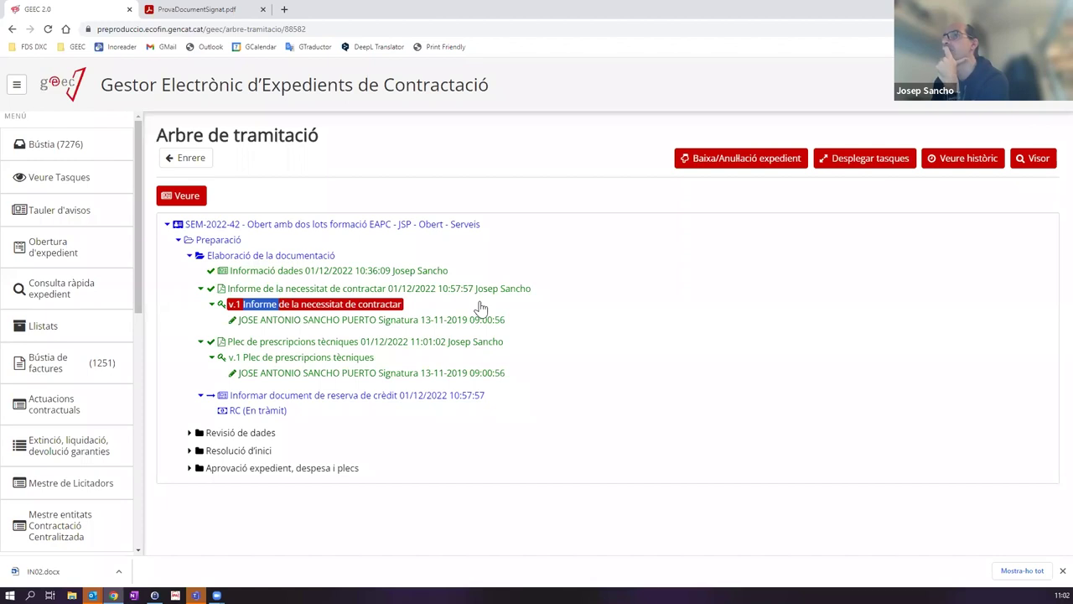
left_click(81, 158)
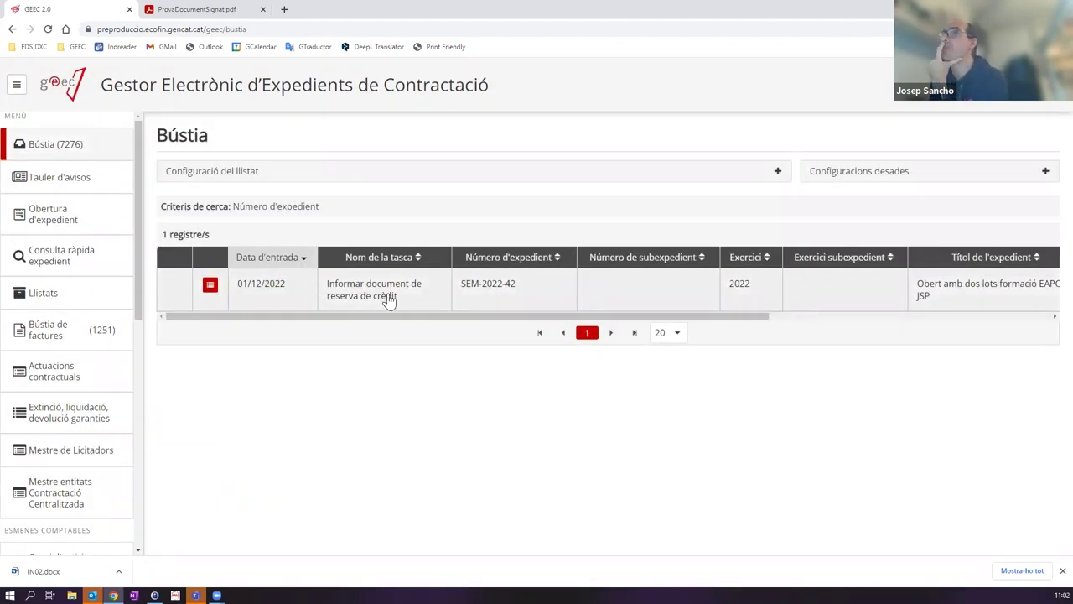
Step: Open the Informar document de reserva de crèdit task and focus its Número de document comptable field
left_click(388, 301)
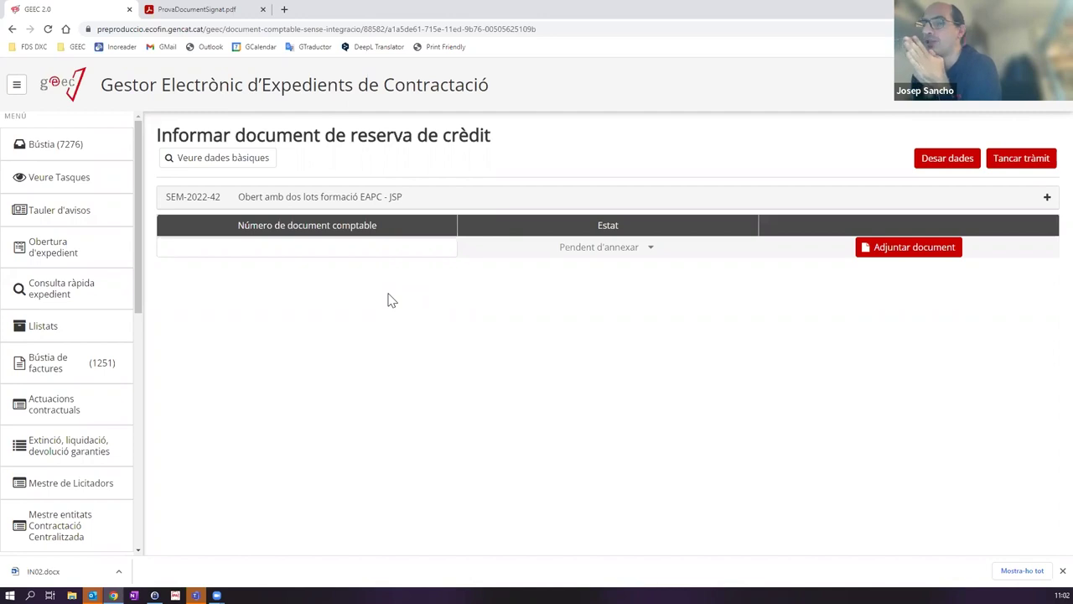
left_click(314, 243)
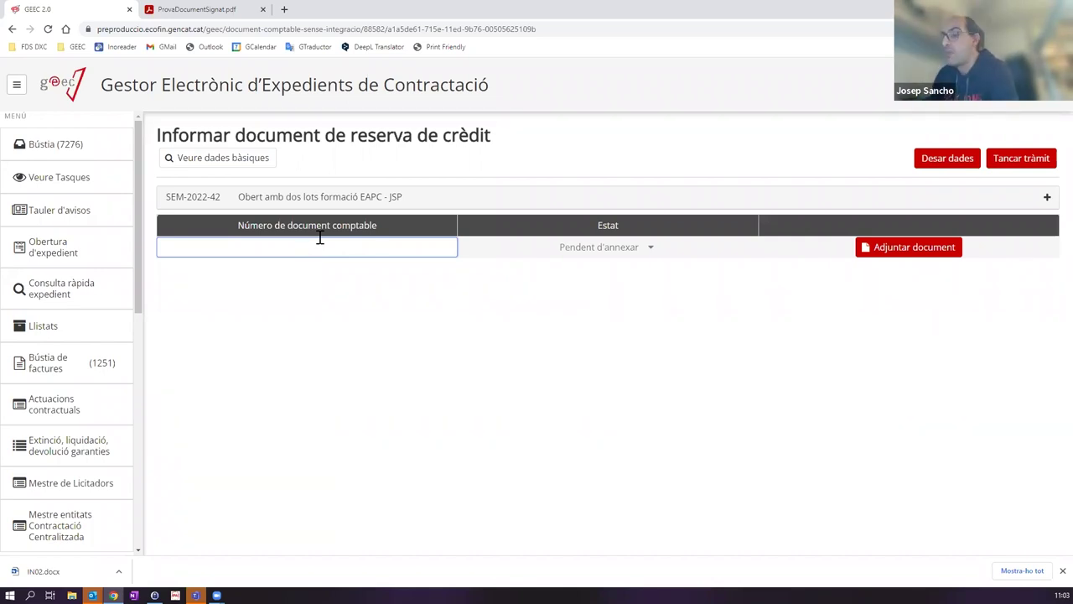
Step: Save RC/0001 as the accounting document number; closing is refused, so go to attach the document
type("RC/000")
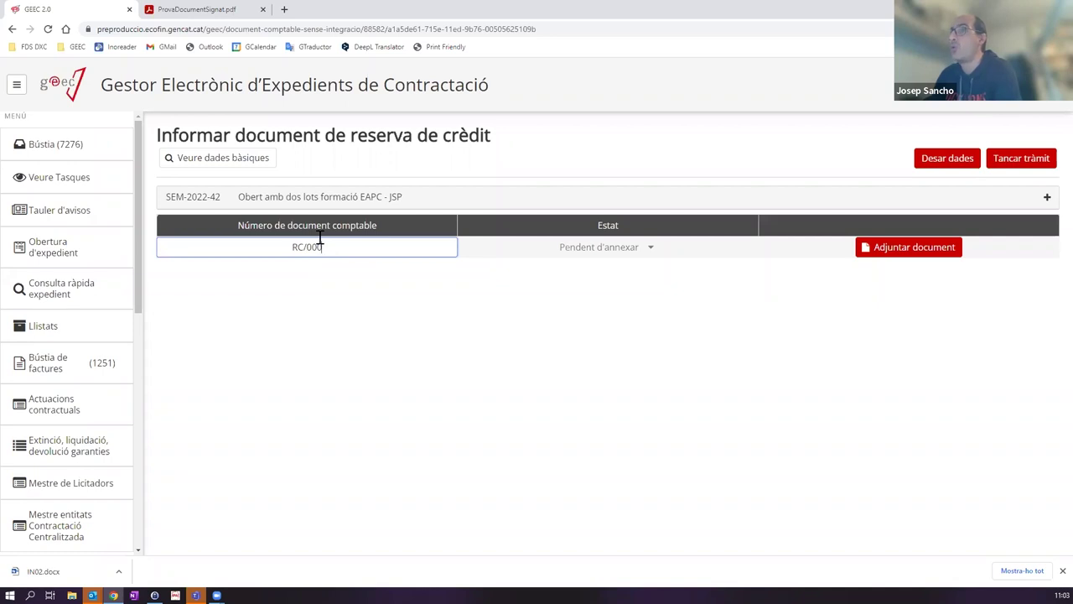
type("1")
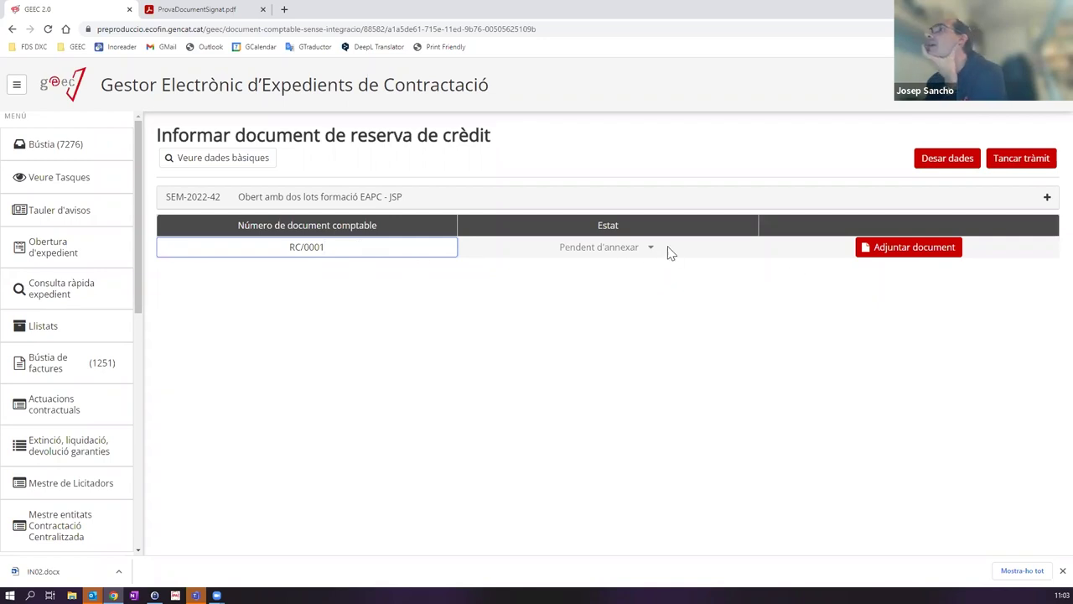
left_click(946, 159)
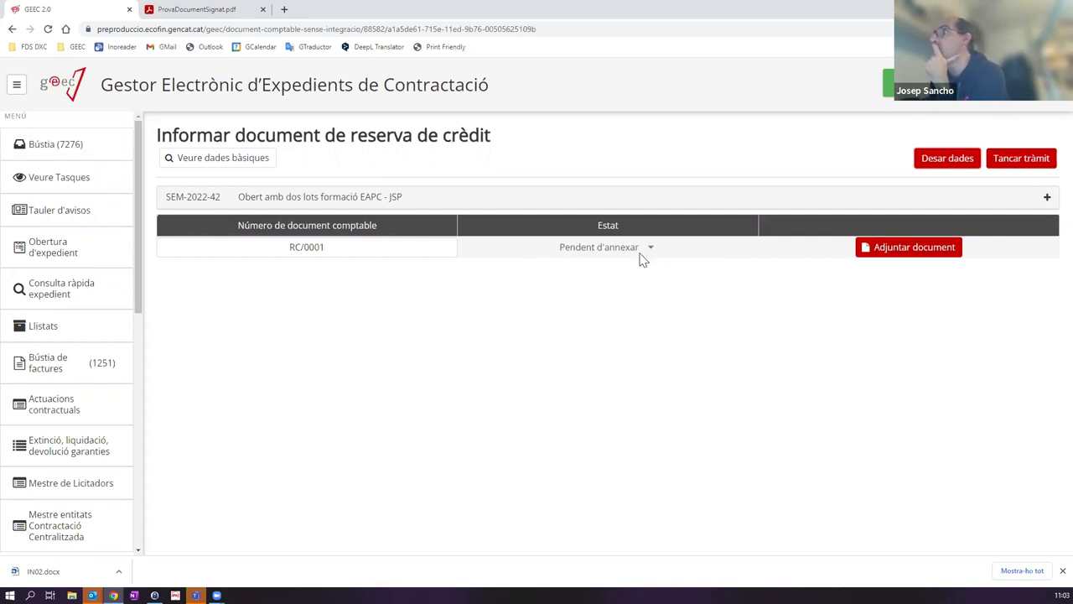
left_click(1021, 159)
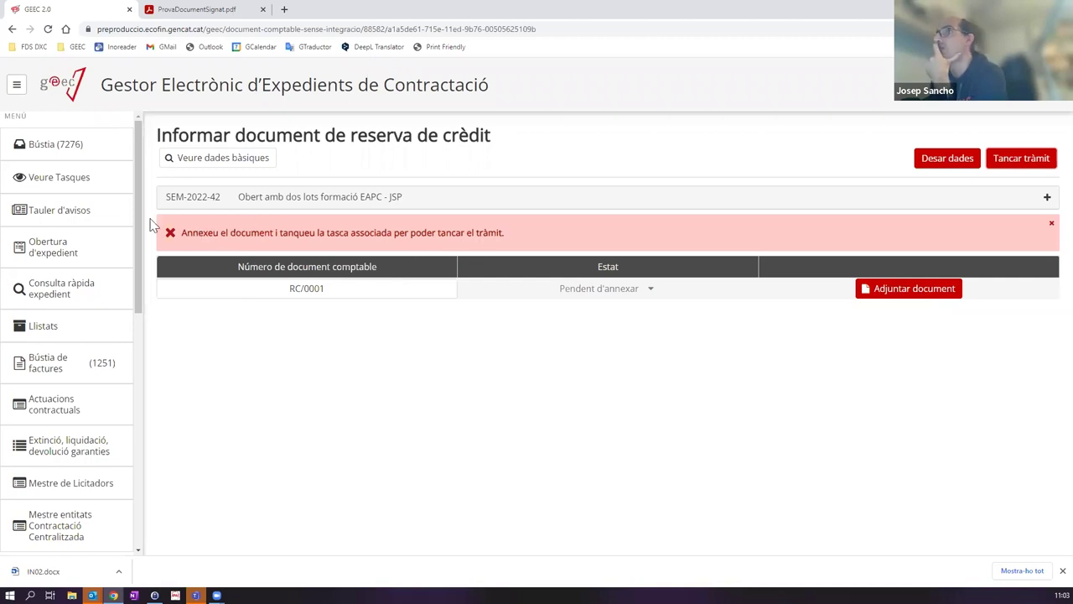
left_click(910, 292)
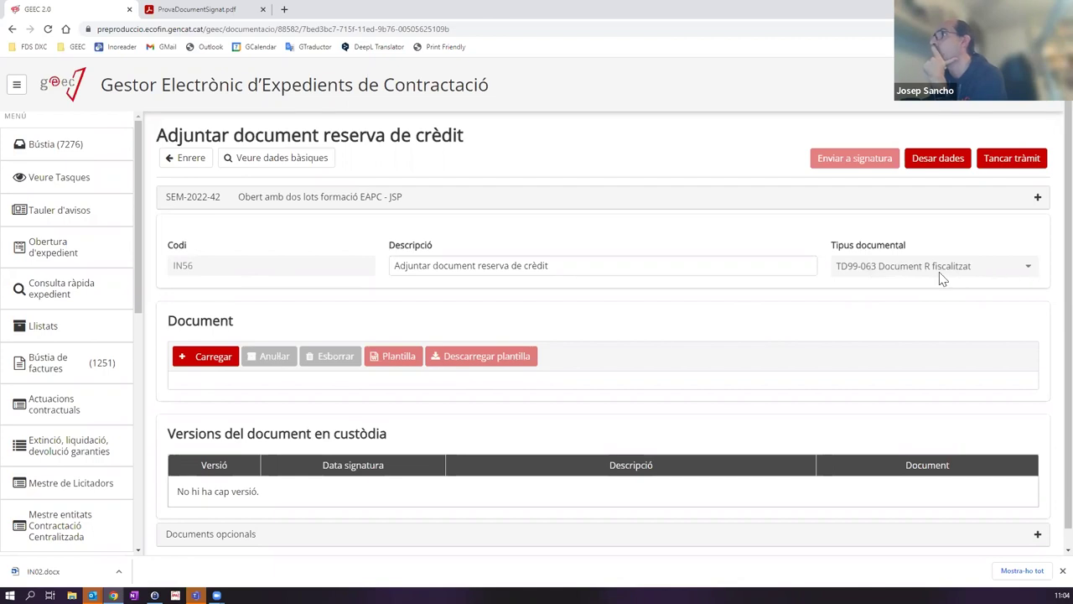
Step: Attach ProvaDocumentSignat.pdf as the credit reservation document and close the attachment task
left_click(225, 359)
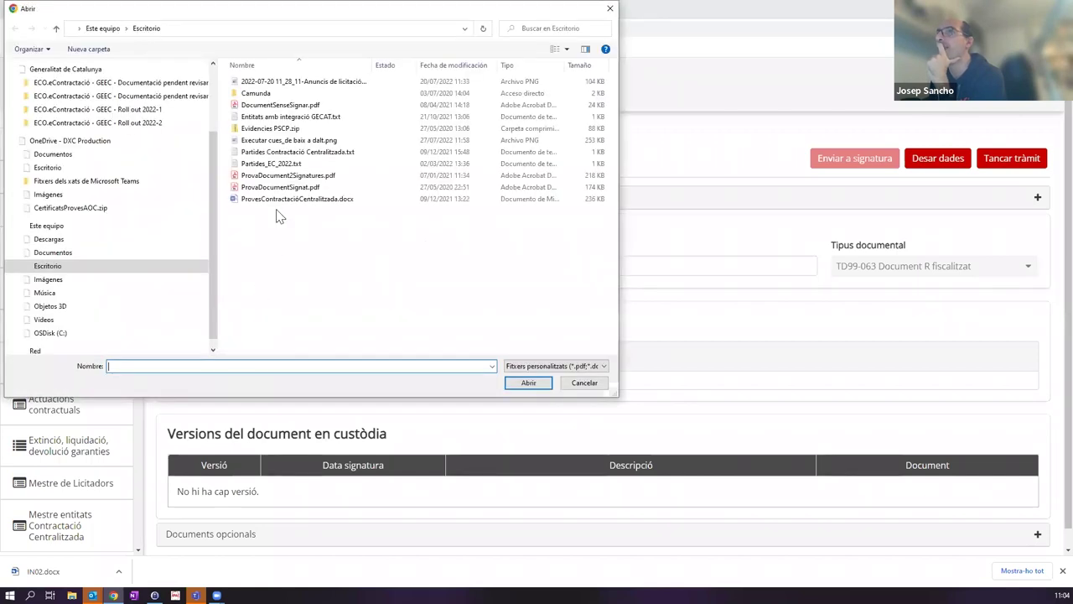
double_click(283, 187)
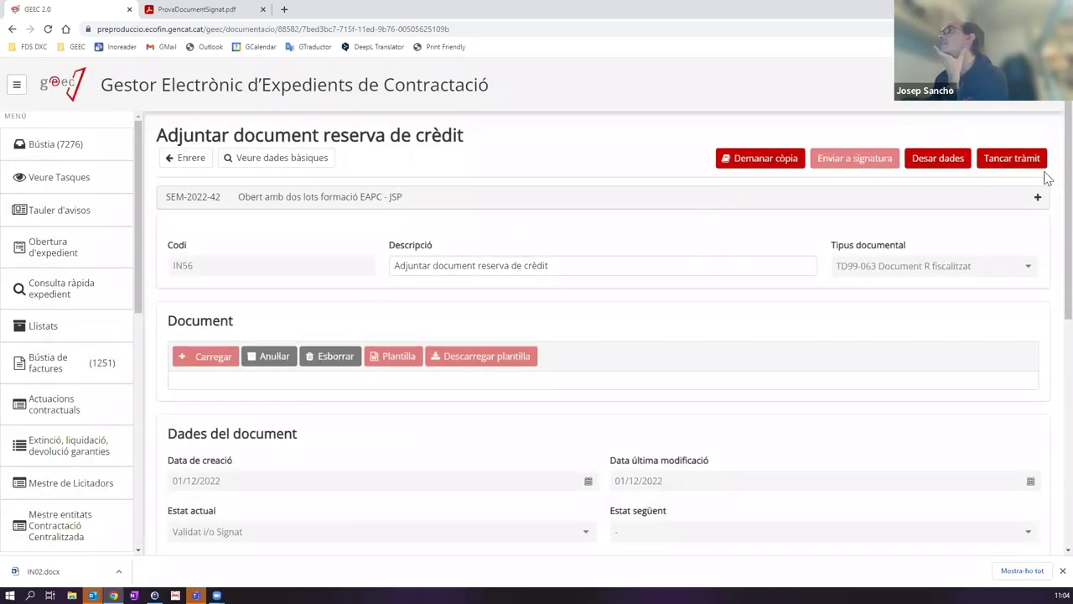
left_click(1021, 165)
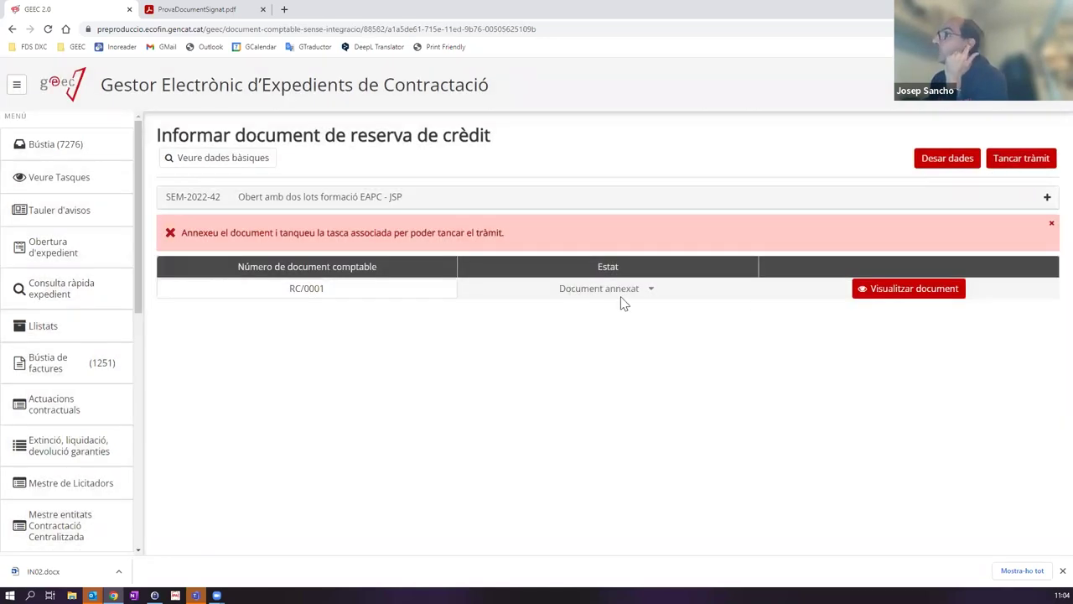
Step: Close the Informar document de reserva de crèdit step for RC/0001
left_click(1017, 165)
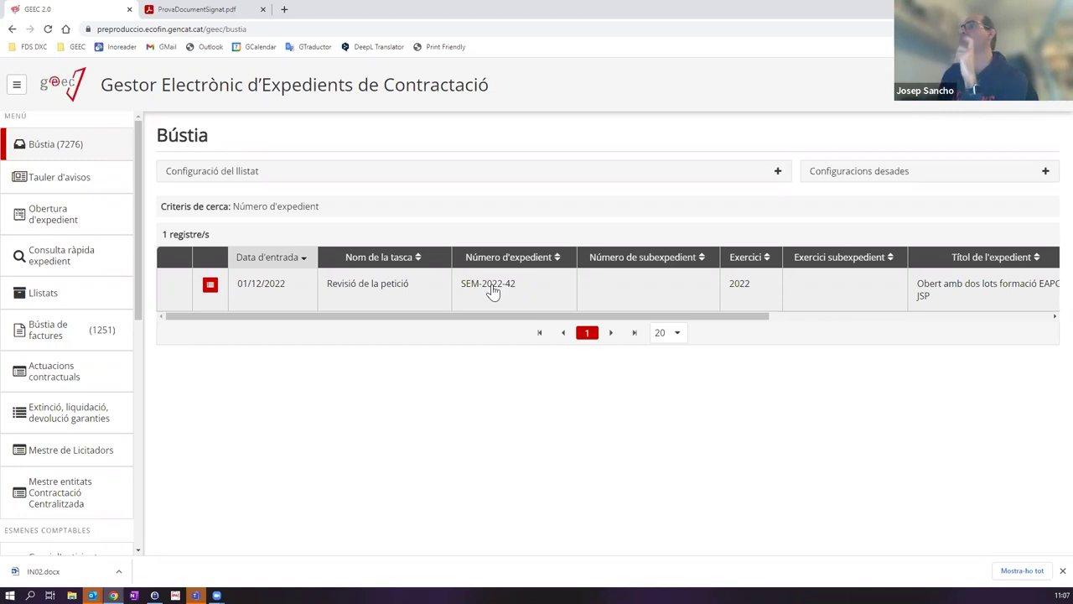
Step: Open Revisió de la petició, review Dades generals, Indicadors i codis and Dates del contracte, then switch to lots
left_click(397, 290)
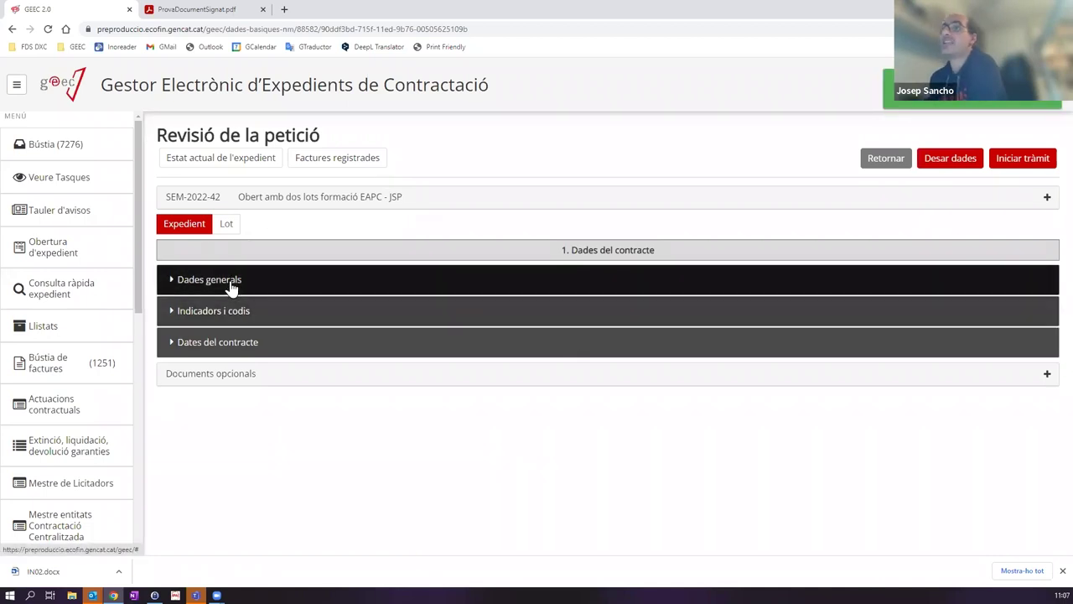
left_click(232, 286)
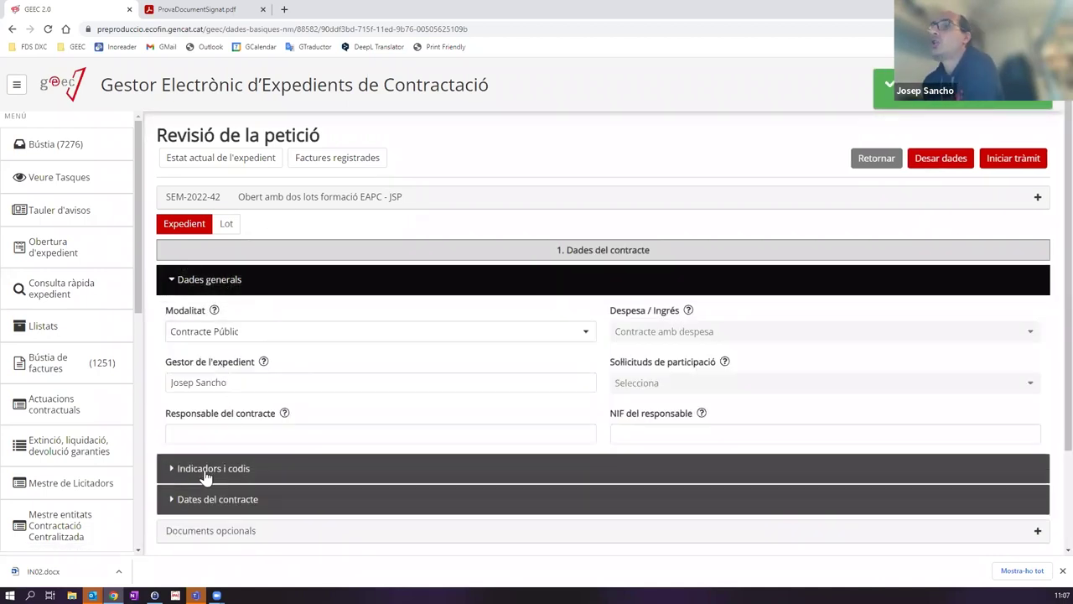
left_click(206, 471)
scroll(226, 411, "down", 5)
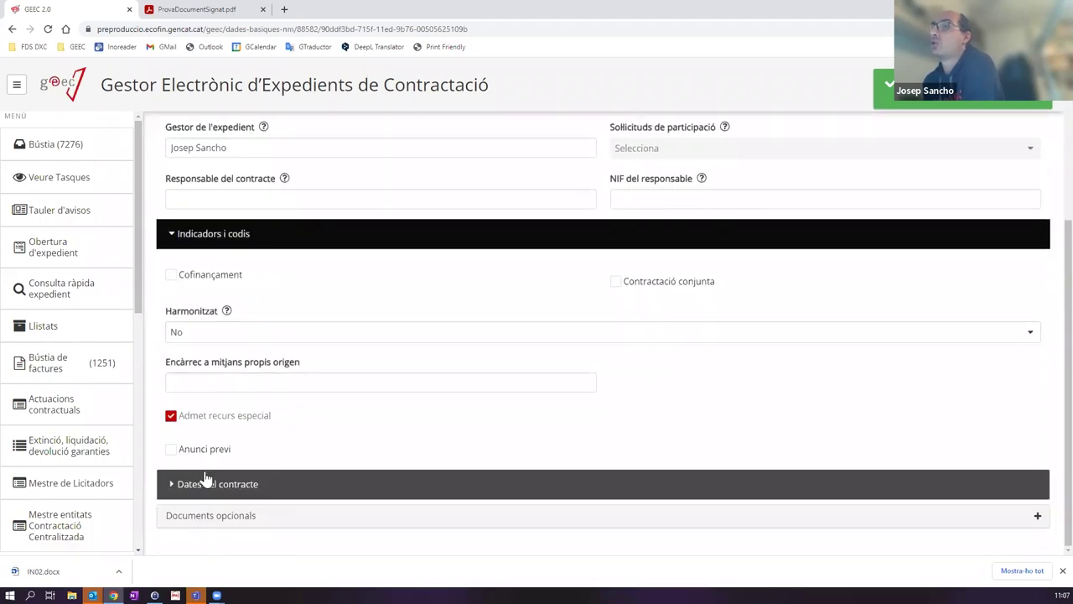
left_click(212, 487)
scroll(227, 289, "up", 5)
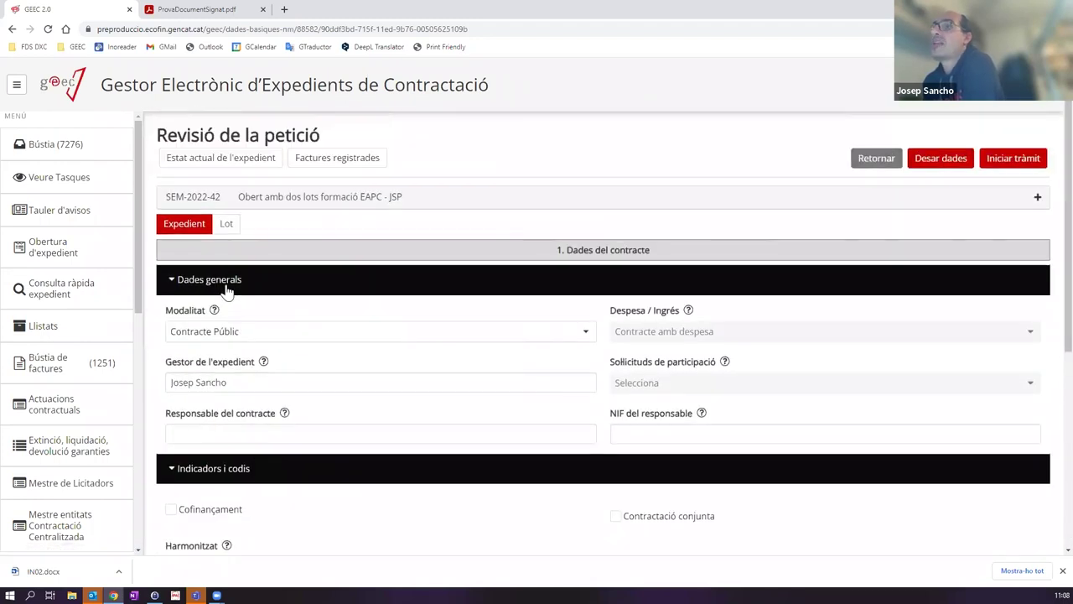
scroll(260, 324, "down", 4)
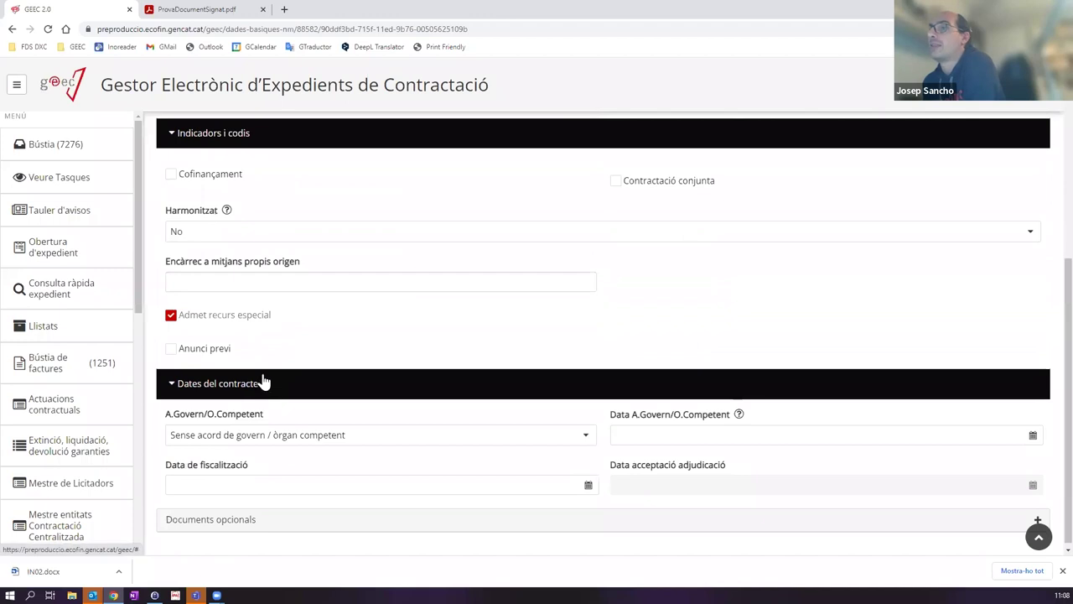
scroll(263, 380, "up", 3)
scroll(262, 380, "up", 1)
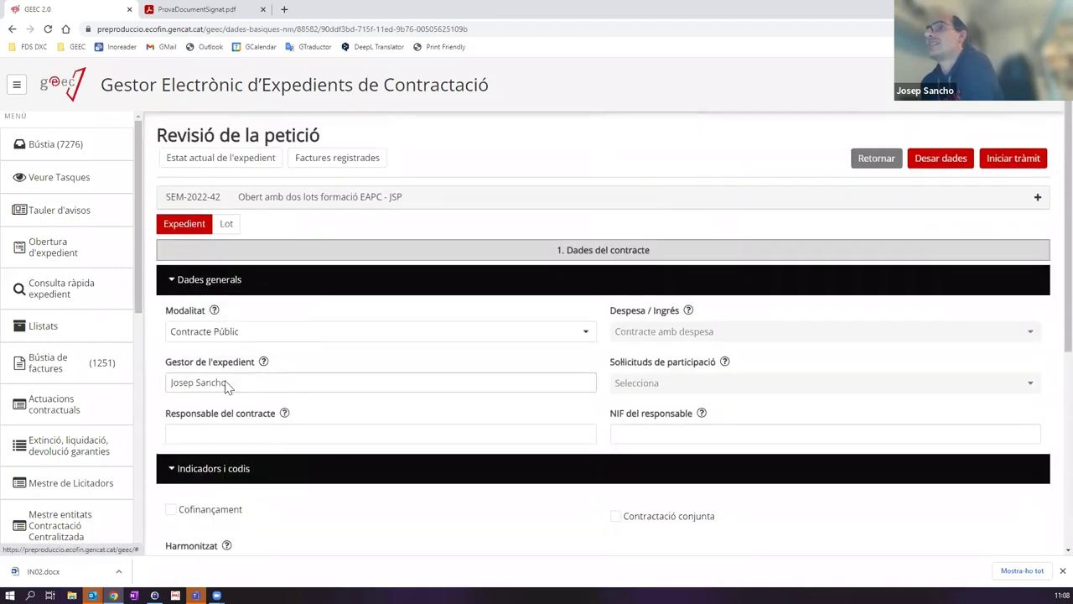
left_click(185, 430)
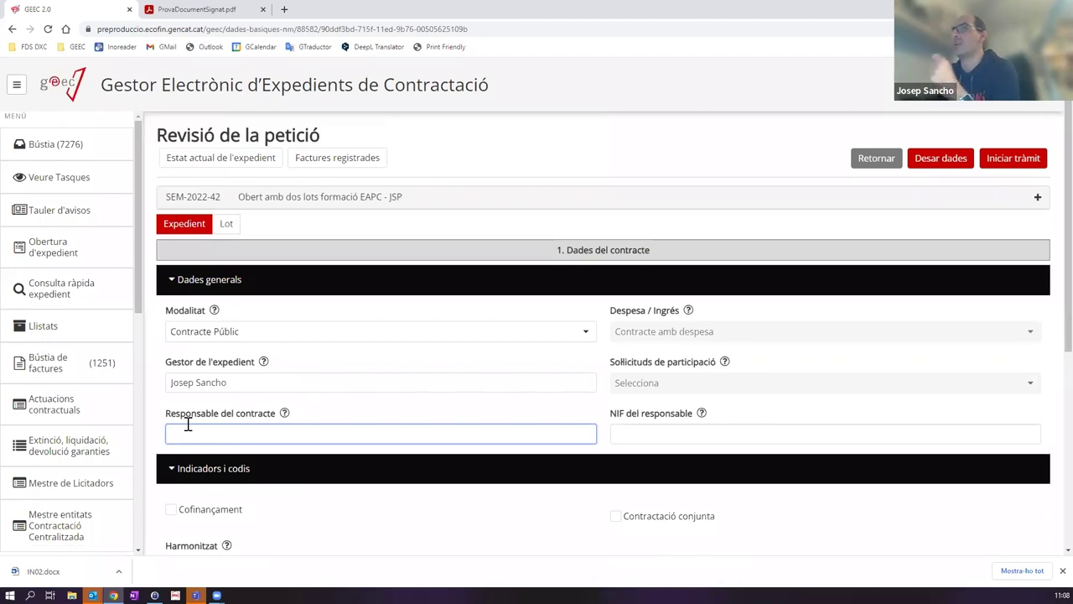
left_click(222, 224)
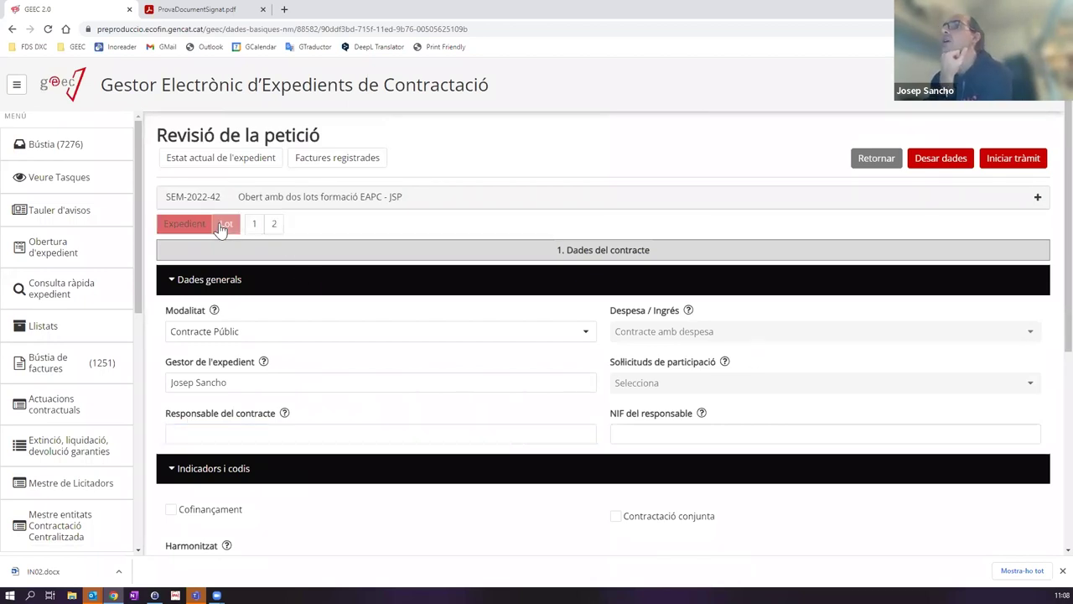
Step: Open lot 1 and review its Garanties and Indicadors i codis sections
left_click(255, 225)
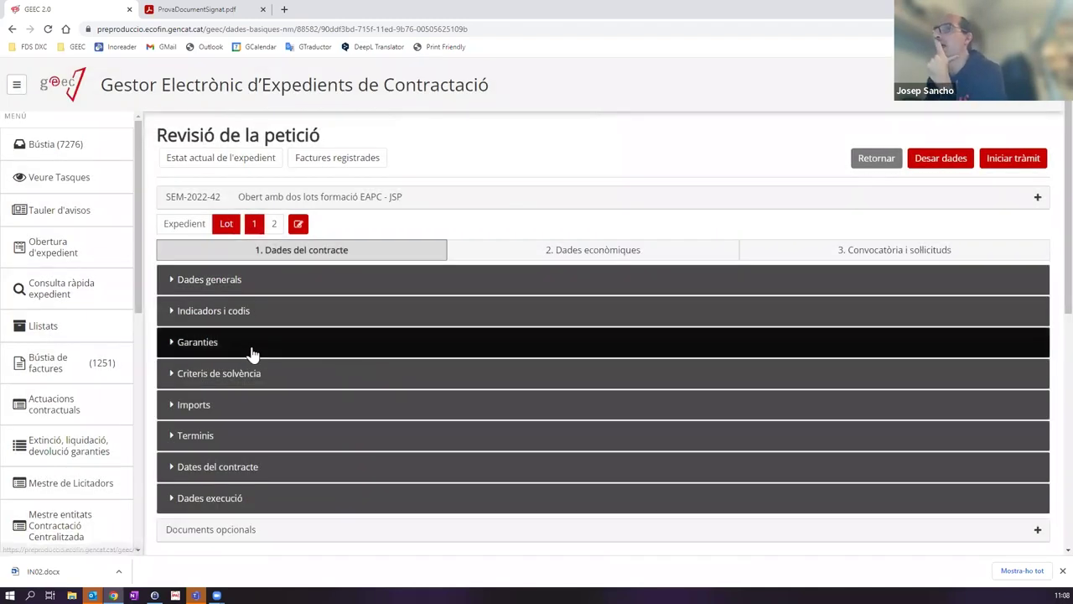
left_click(252, 353)
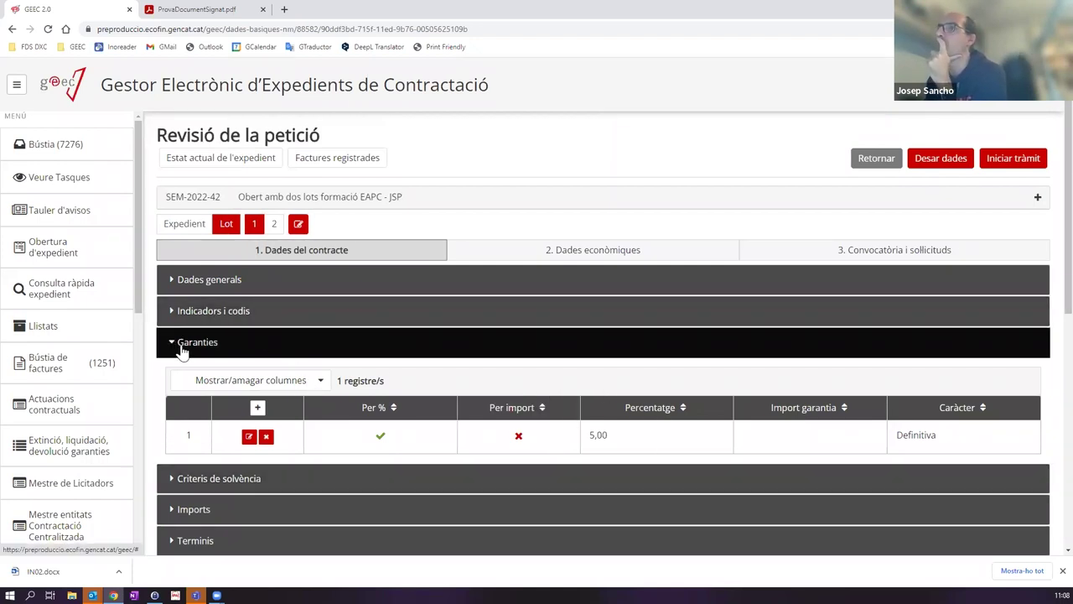
left_click(221, 317)
scroll(229, 419, "down", 1)
scroll(226, 419, "up", 1)
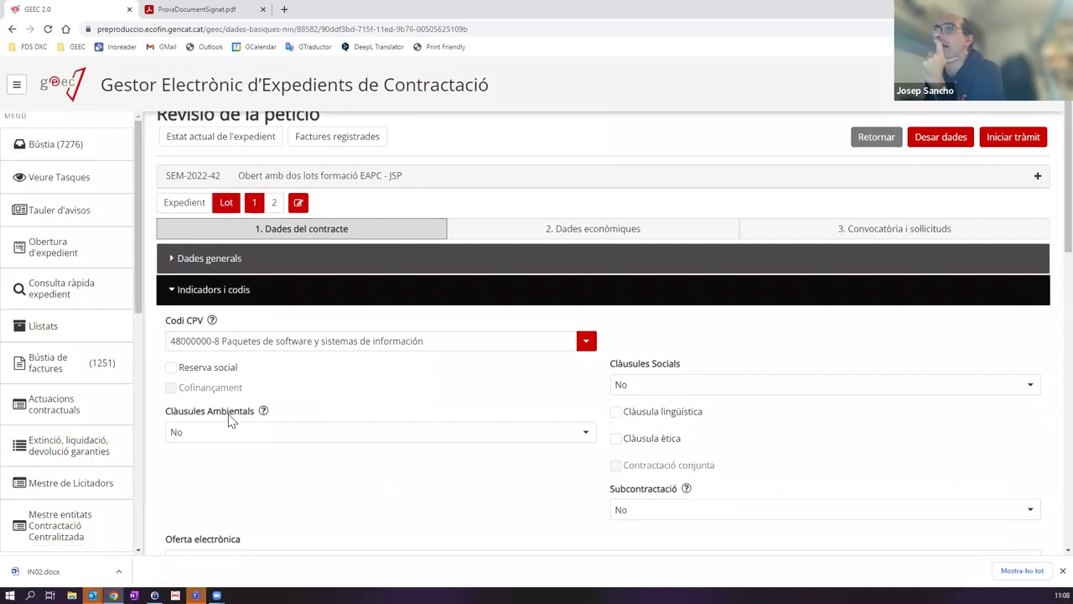
left_click(172, 311)
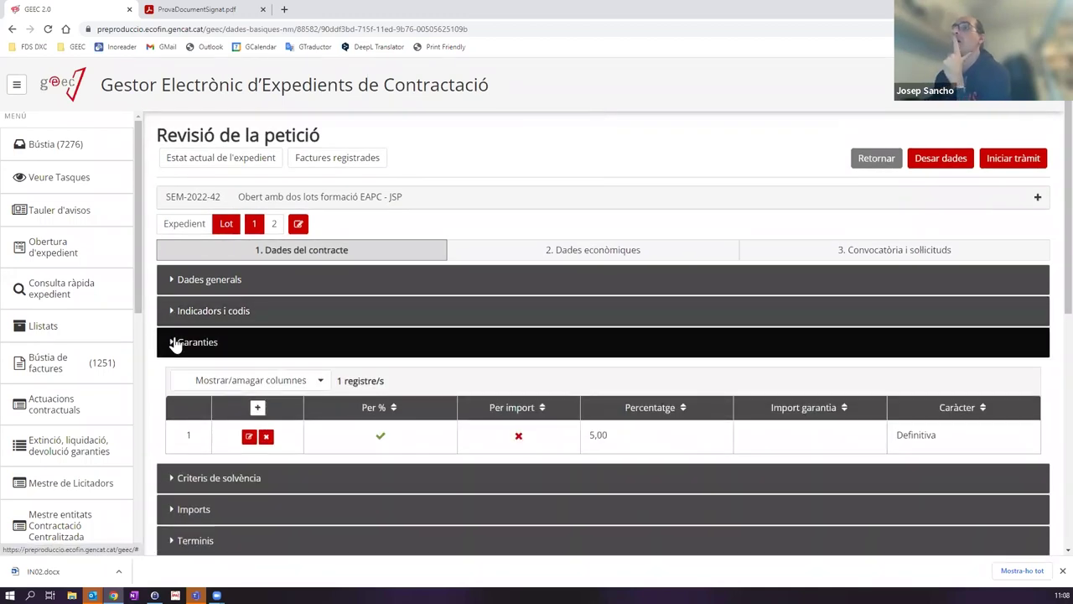
left_click(175, 344)
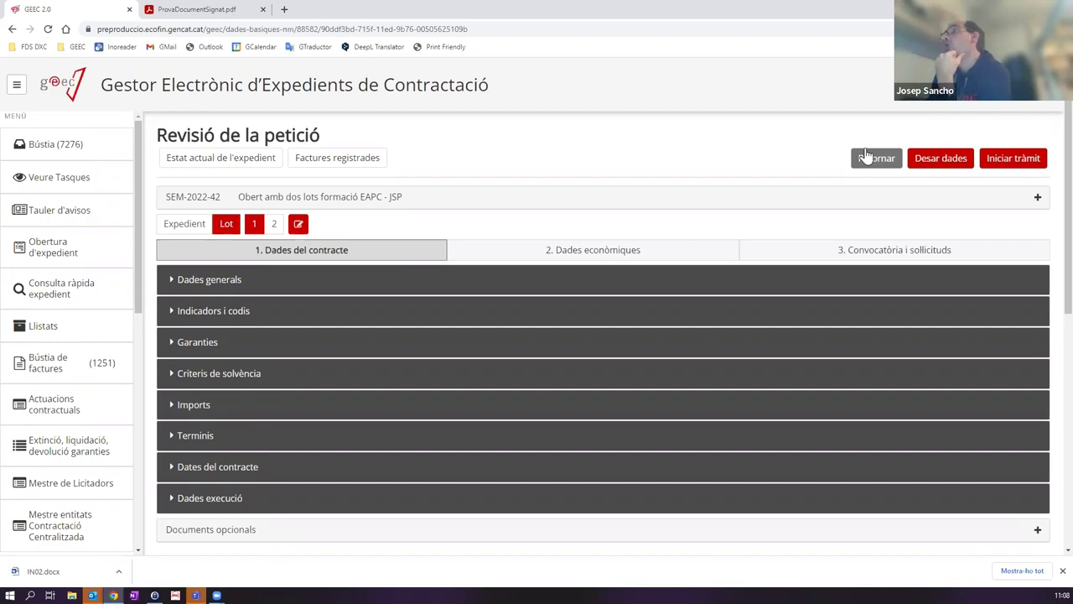
Step: Review lot 1's Criteris de solvència, which lists no business classifications, and its Dades generals
left_click(243, 376)
scroll(281, 396, "down", 2)
scroll(215, 395, "up", 2)
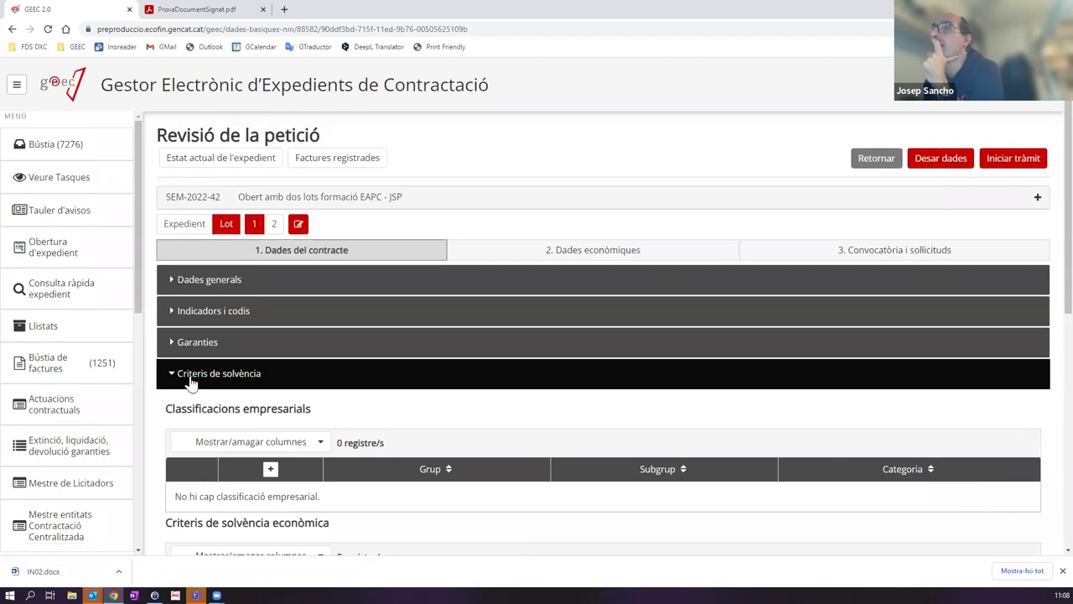
left_click(192, 379)
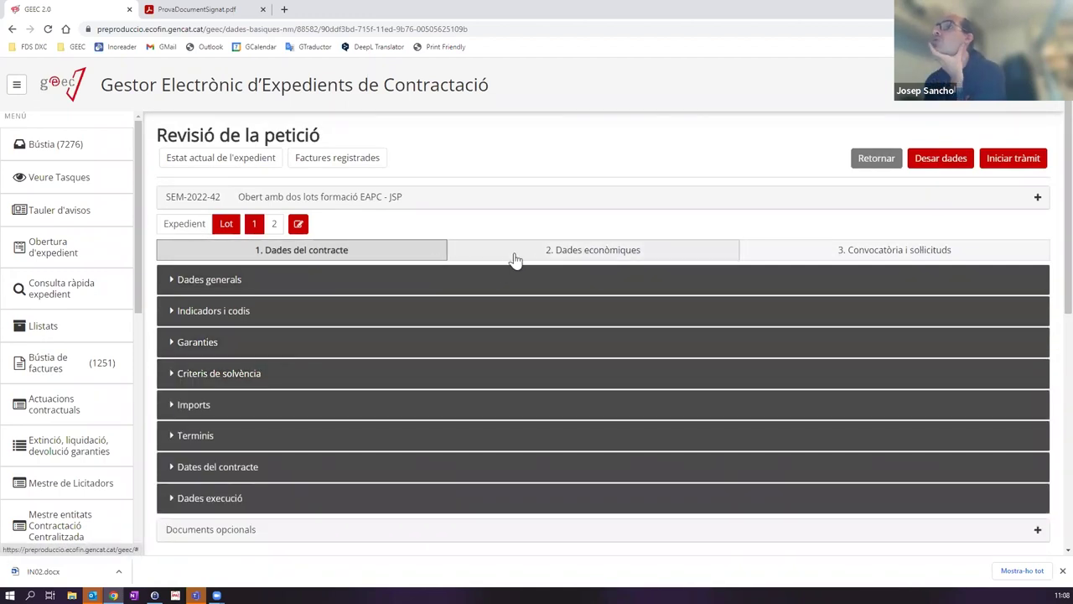
left_click(490, 283)
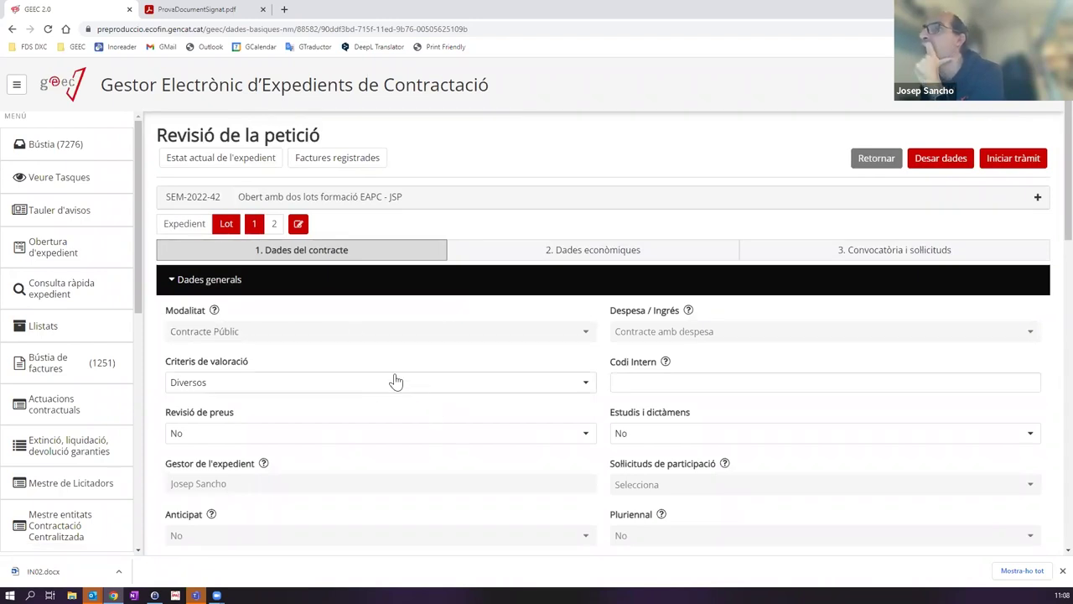
scroll(360, 424, "down", 2)
scroll(681, 383, "up", 2)
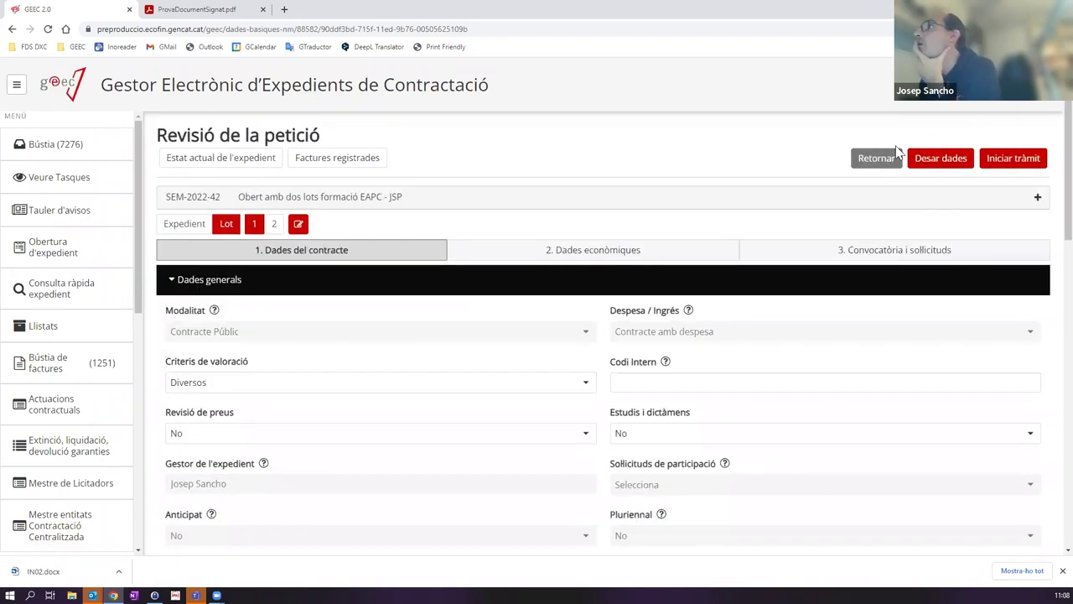
left_click(188, 282)
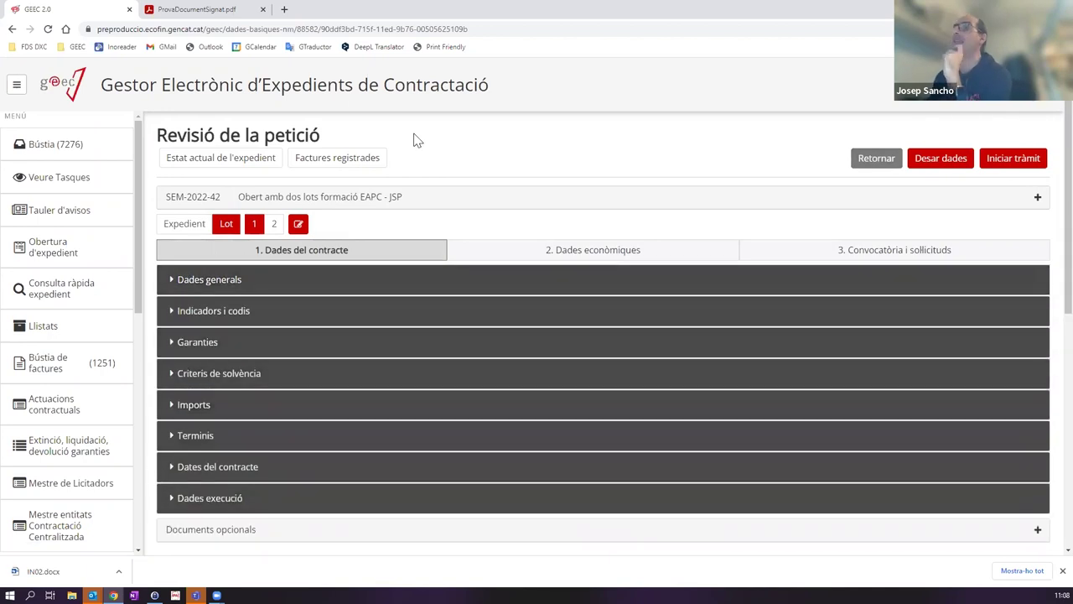
Step: Expand SEM-2022-42's tree down to Revisió de dades, then reopen Revisió de la petició from the Bústia
left_click(46, 149)
left_click(208, 285)
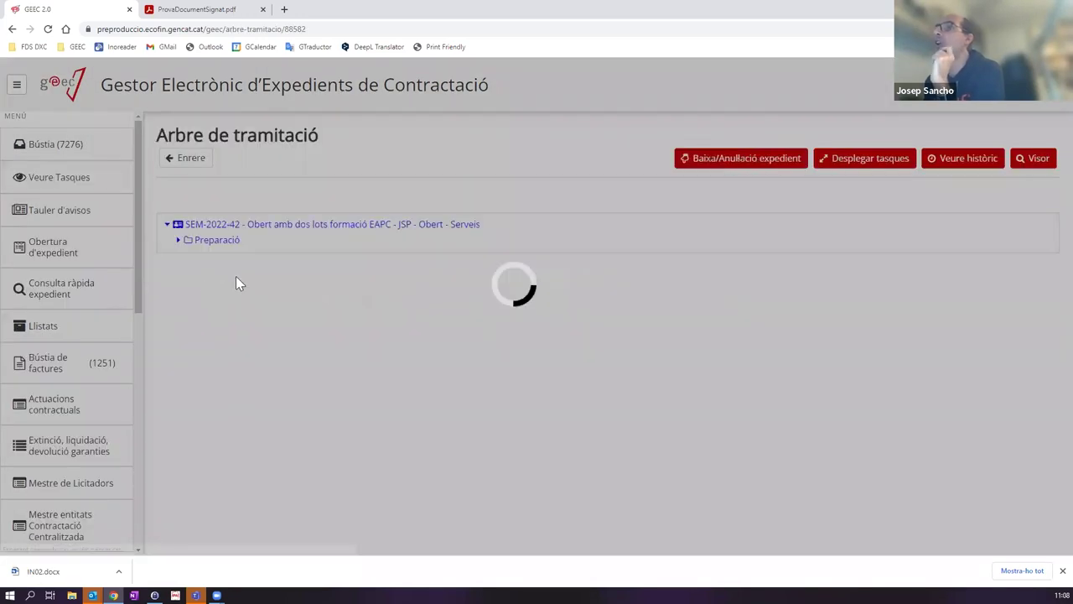
left_click(178, 240)
left_click(190, 255)
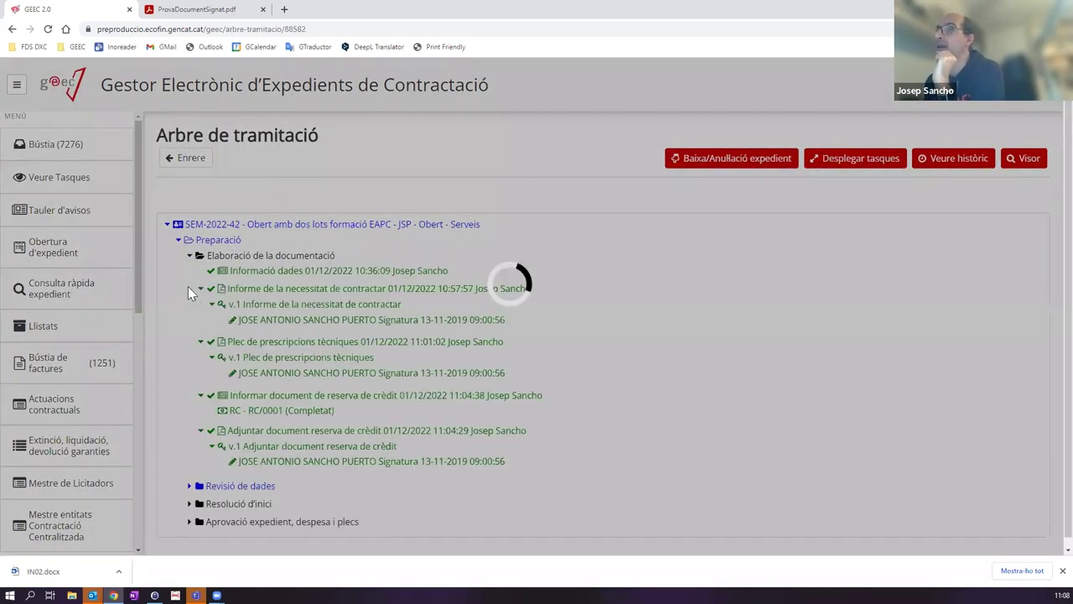
left_click(189, 486)
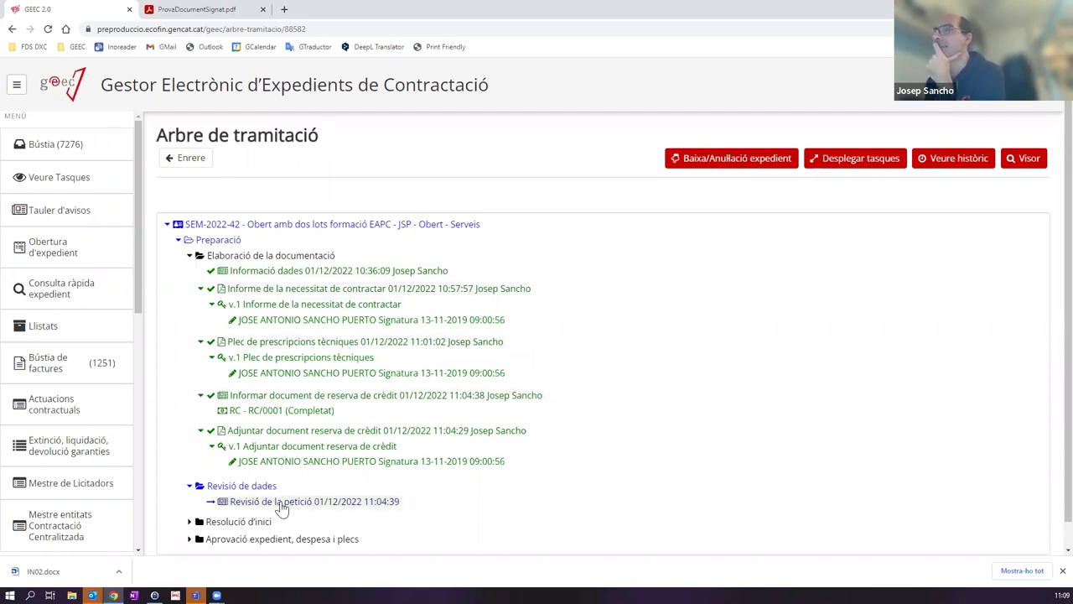
left_click(56, 147)
left_click(376, 288)
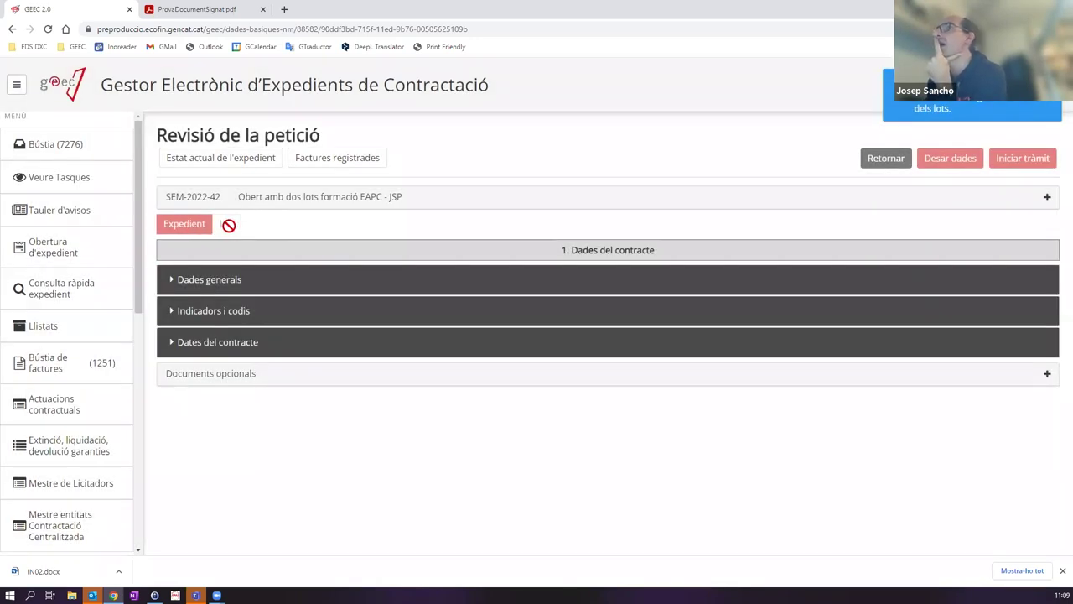
left_click(227, 224)
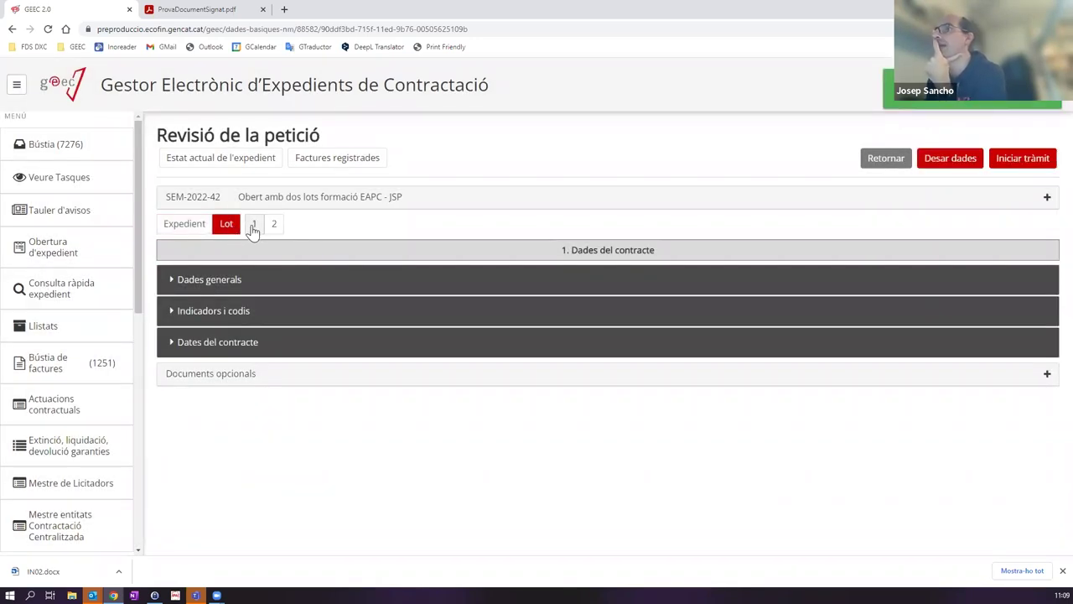
left_click(253, 225)
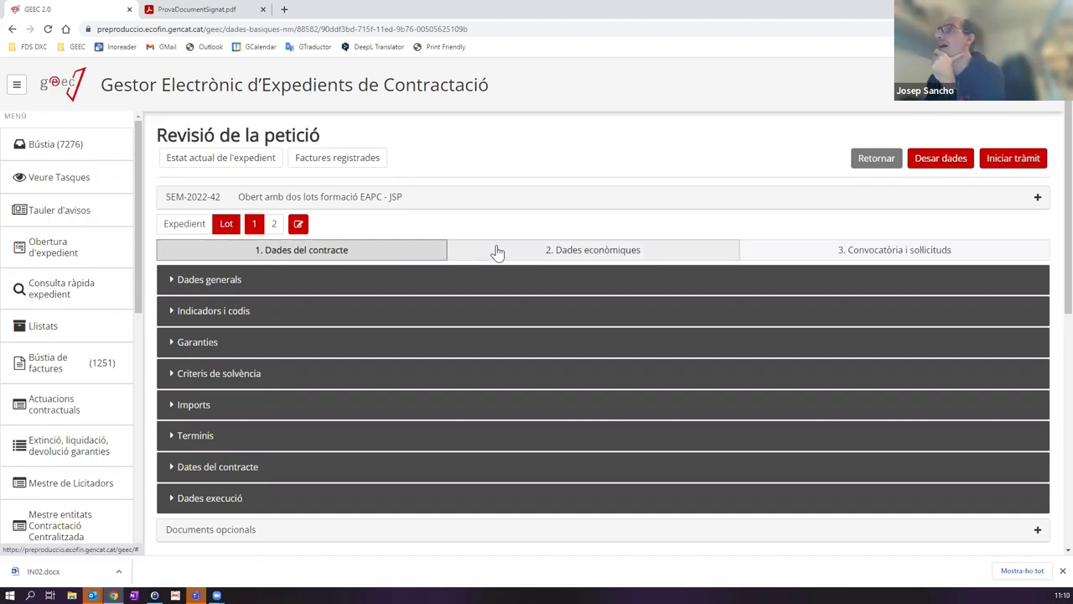
left_click(457, 257)
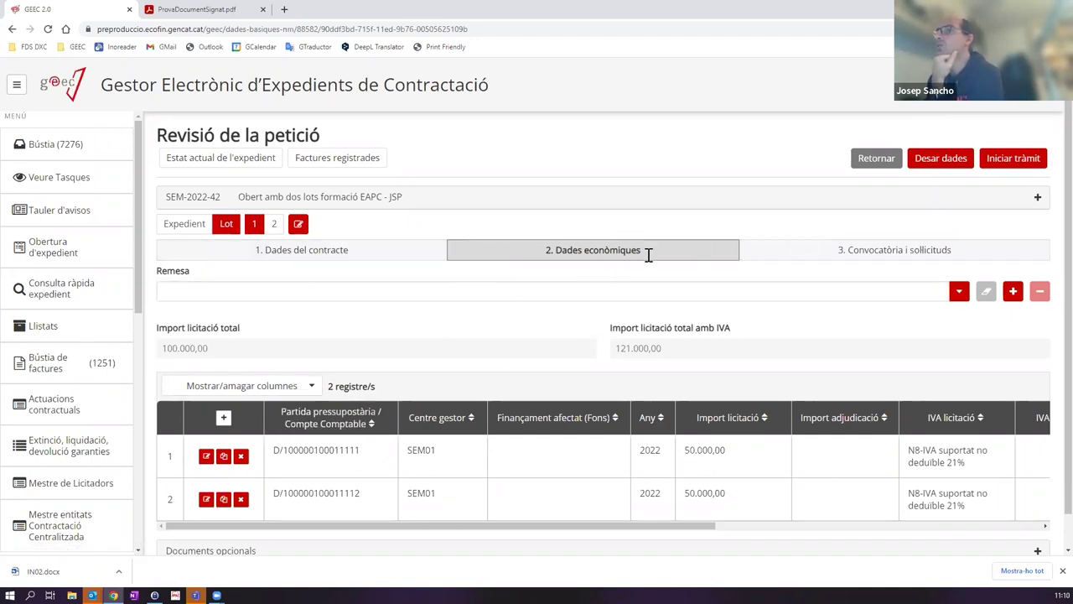
left_click(205, 457)
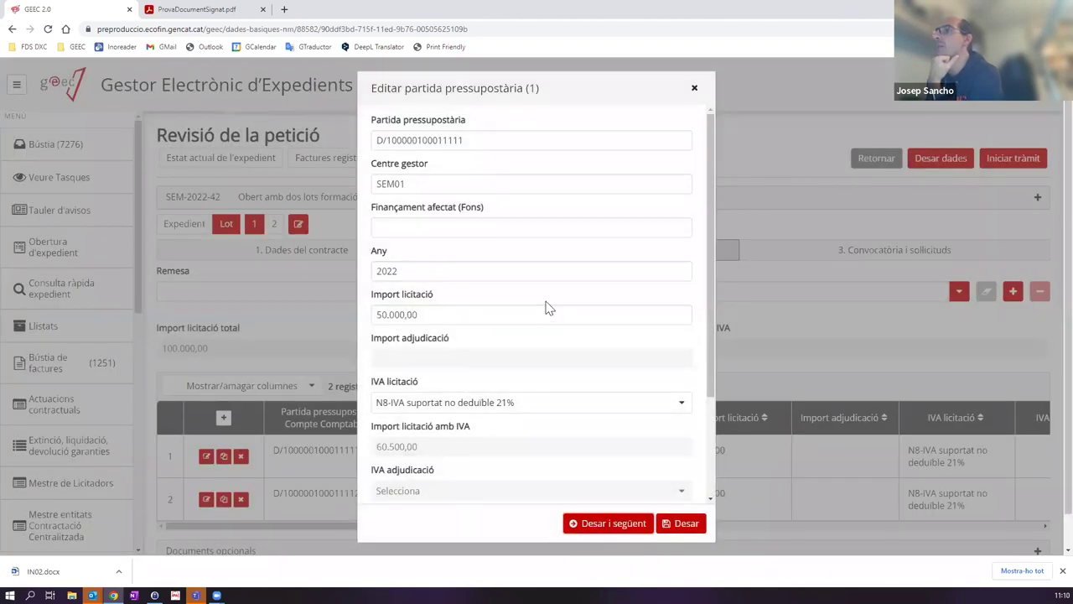
scroll(592, 212, "down", 3)
scroll(590, 226, "up", 3)
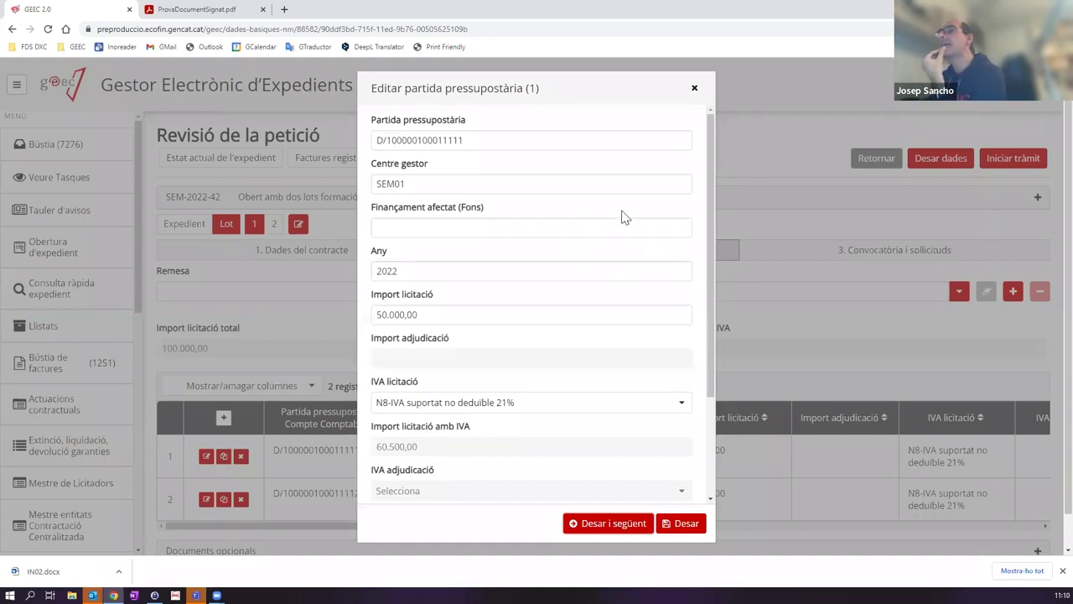
left_click(460, 141)
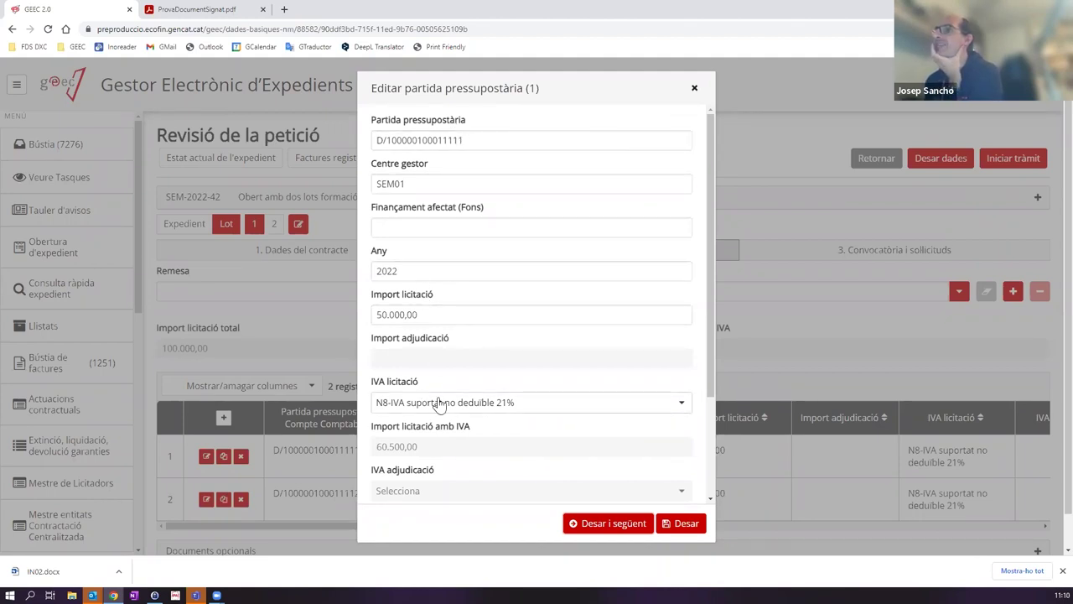
left_click_drag(388, 140, 585, 164)
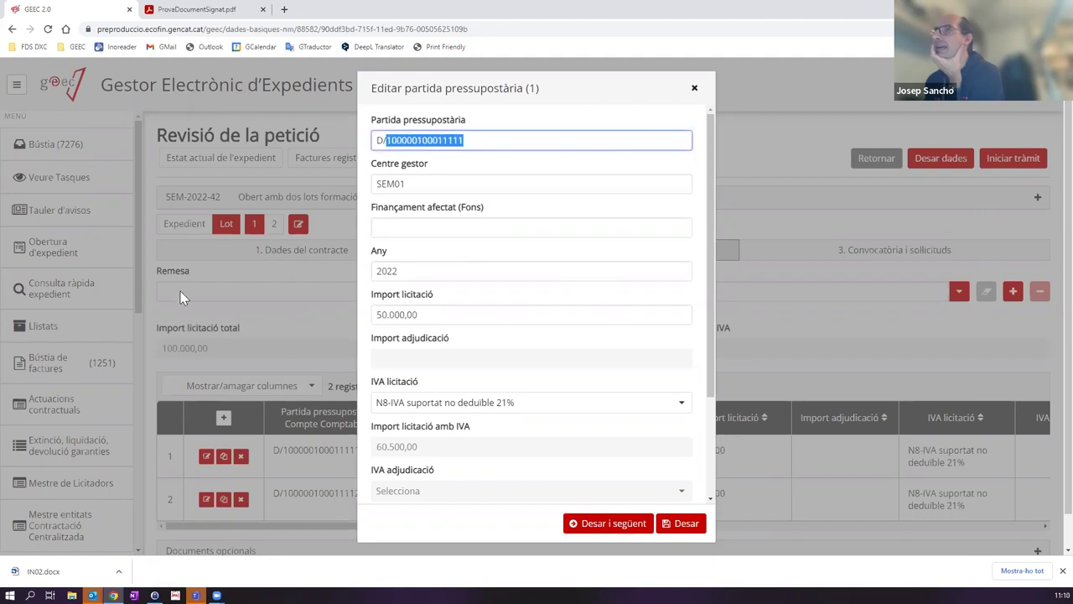
left_click(483, 139)
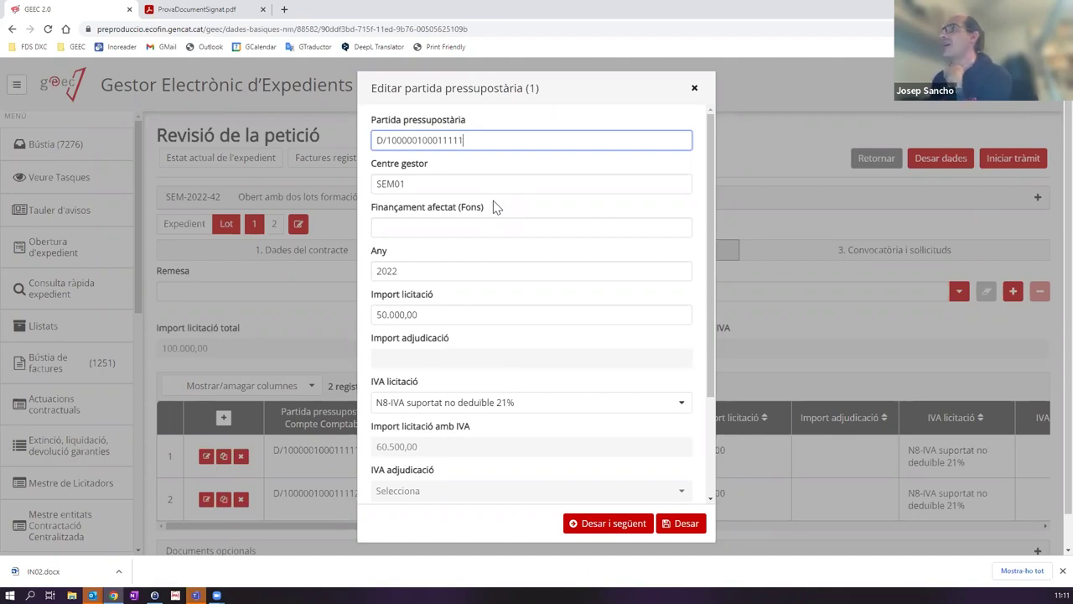
left_click(694, 87)
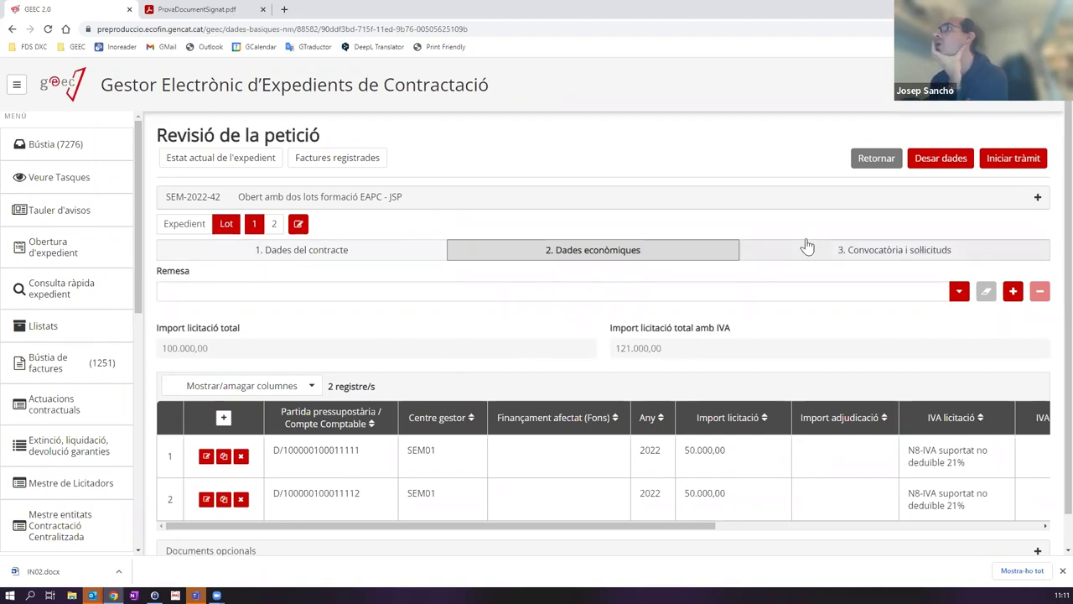
left_click(311, 258)
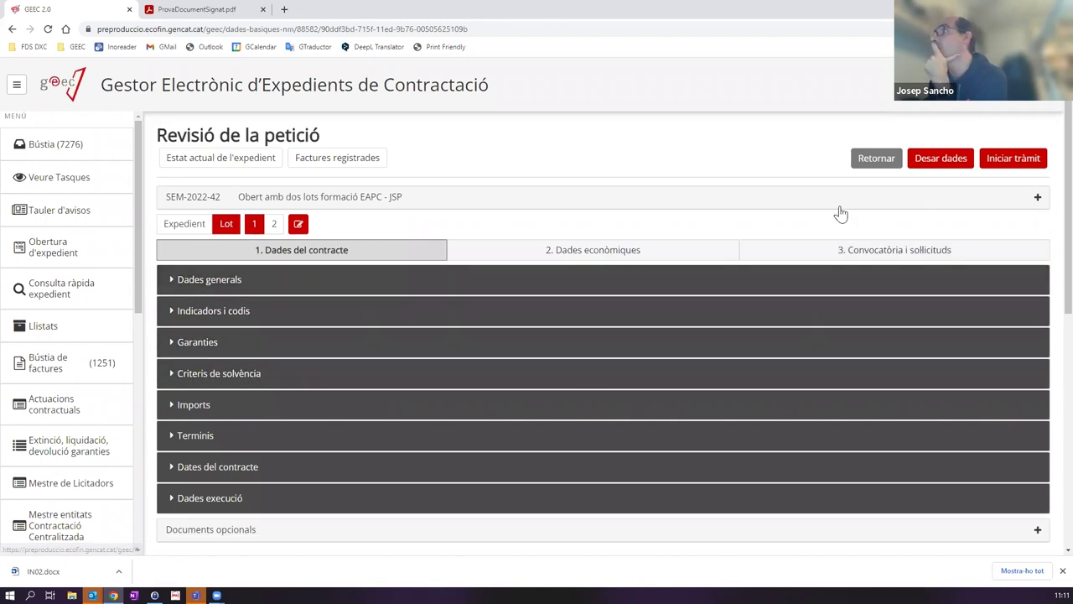
Step: Save lot 1's data, then switch to lot 2 and expand its Indicadors i codis section
left_click(935, 158)
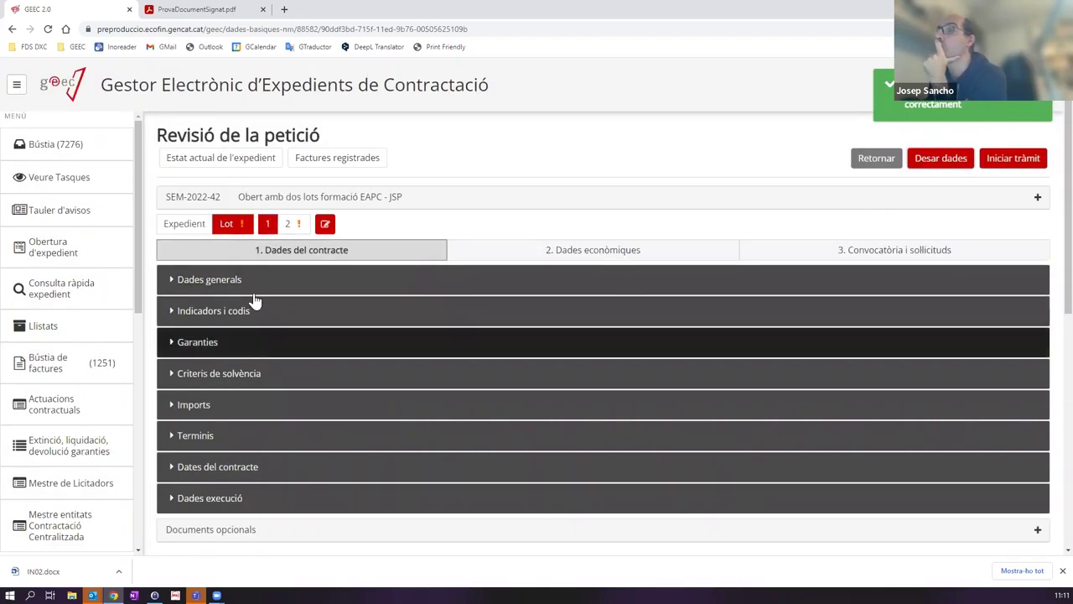
left_click(292, 224)
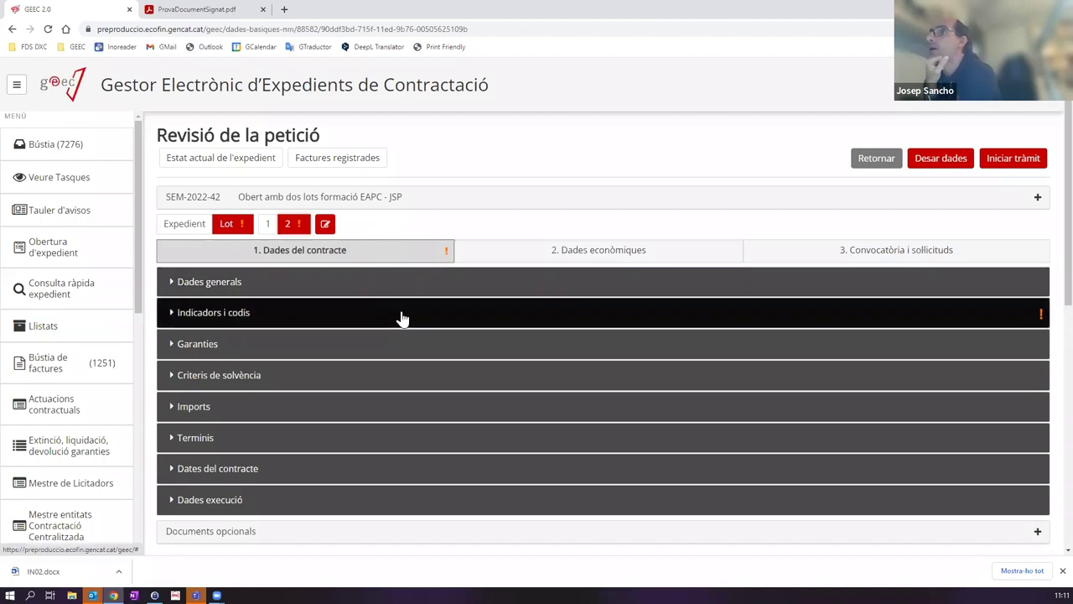
left_click(401, 317)
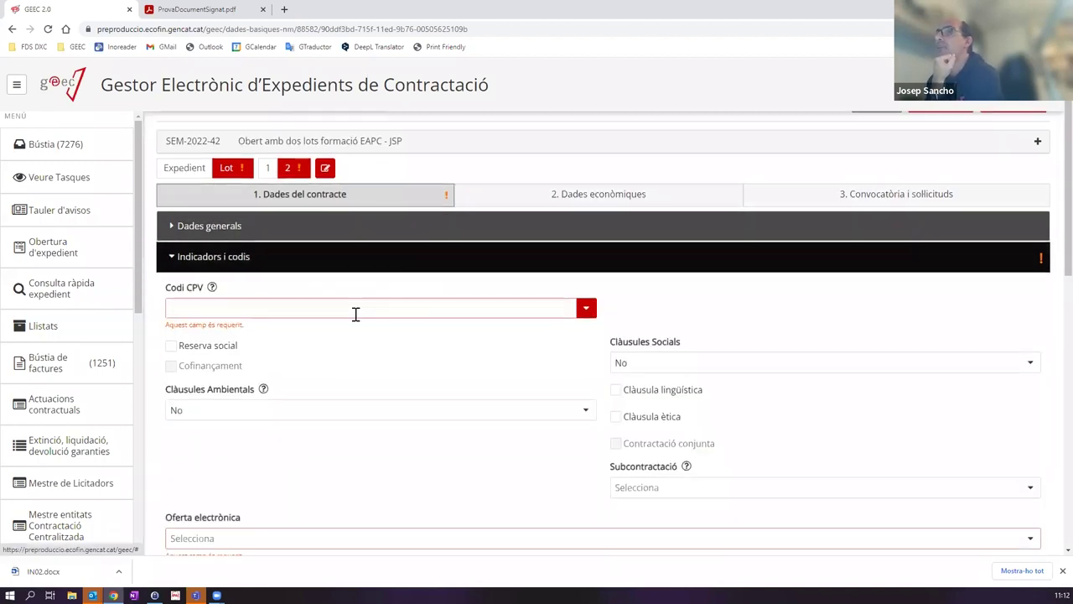
Step: Set lot 2's CPV code to 48000000-8 by searching 'software'
left_click(247, 306)
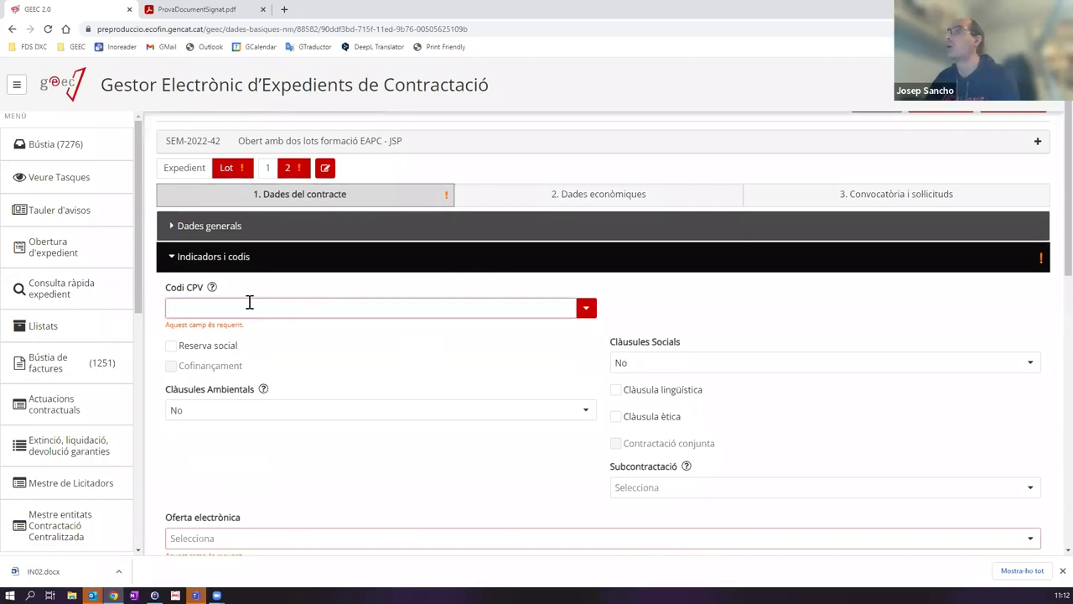
type("software")
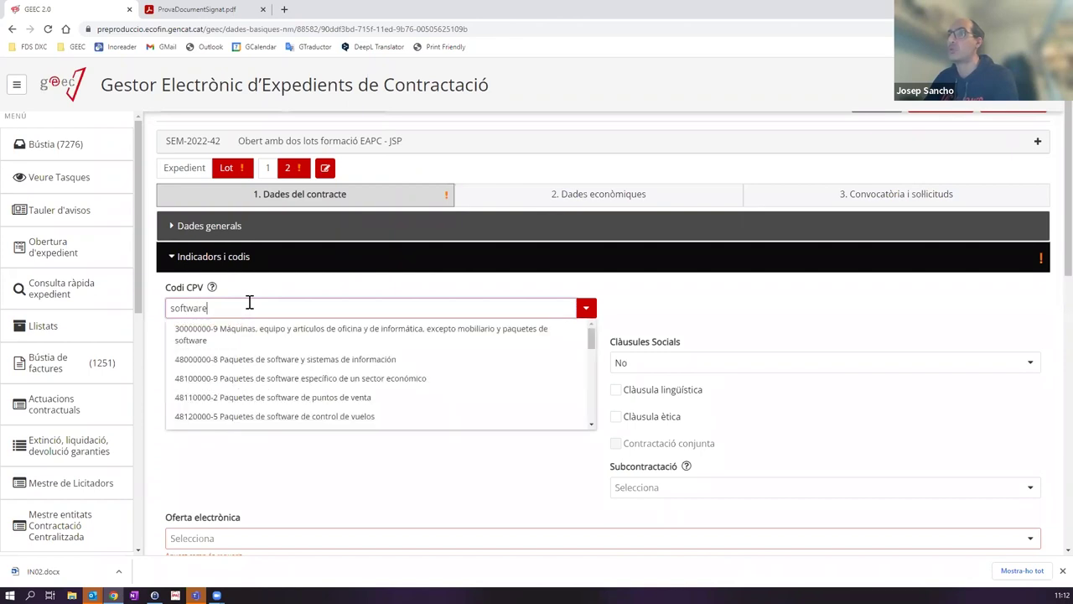
key("Down")
key("Down")
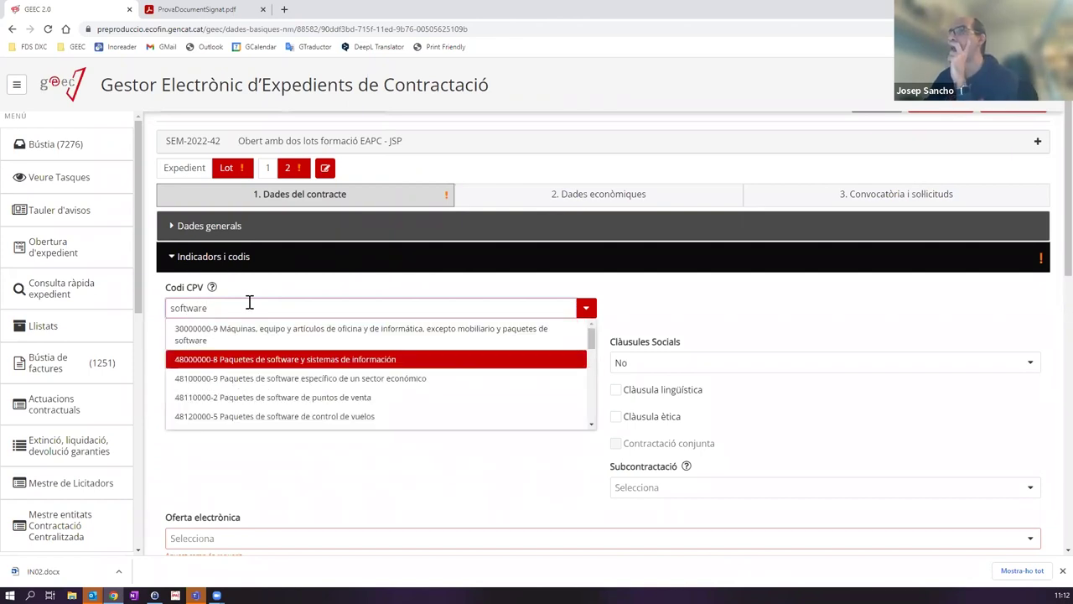
key("Return")
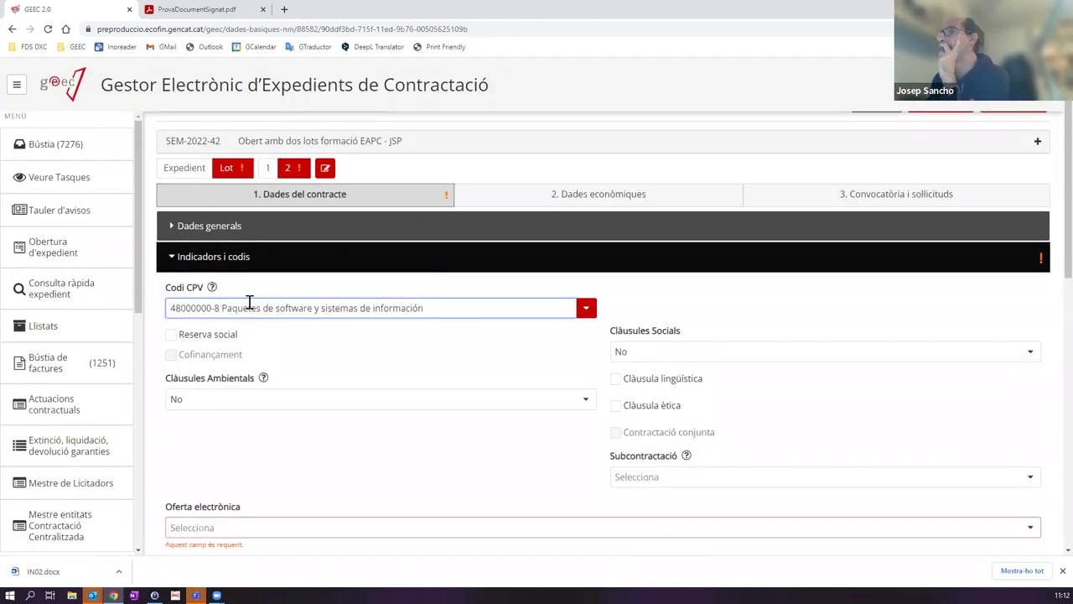
Step: Set lot 2's electronic offer to Sobre digital and personal data processing to No, then save
scroll(215, 448, "down", 2)
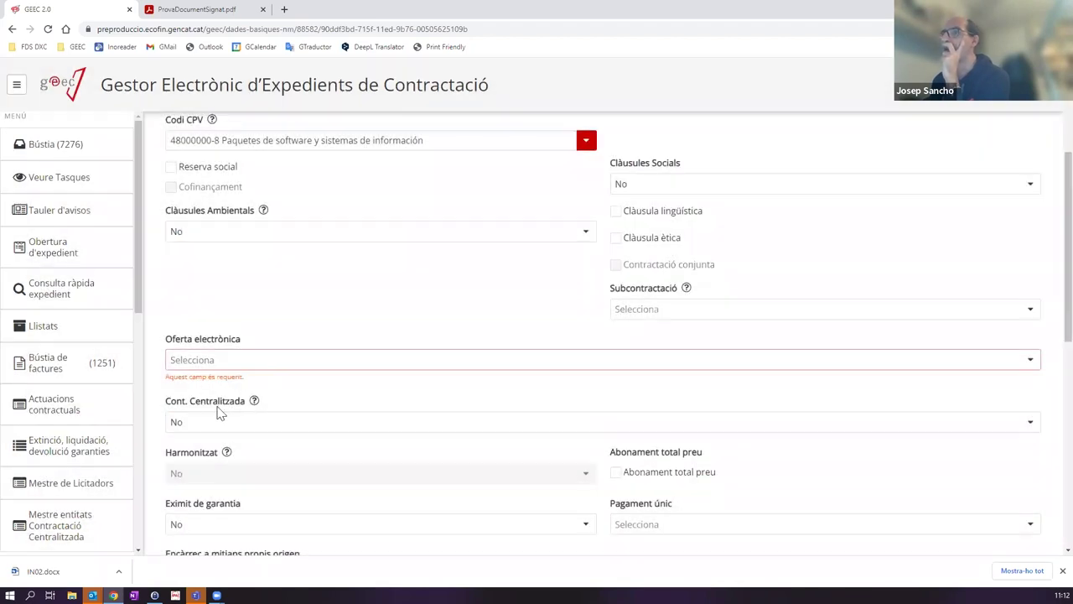
left_click(263, 360)
left_click(223, 403)
scroll(417, 369, "down", 2)
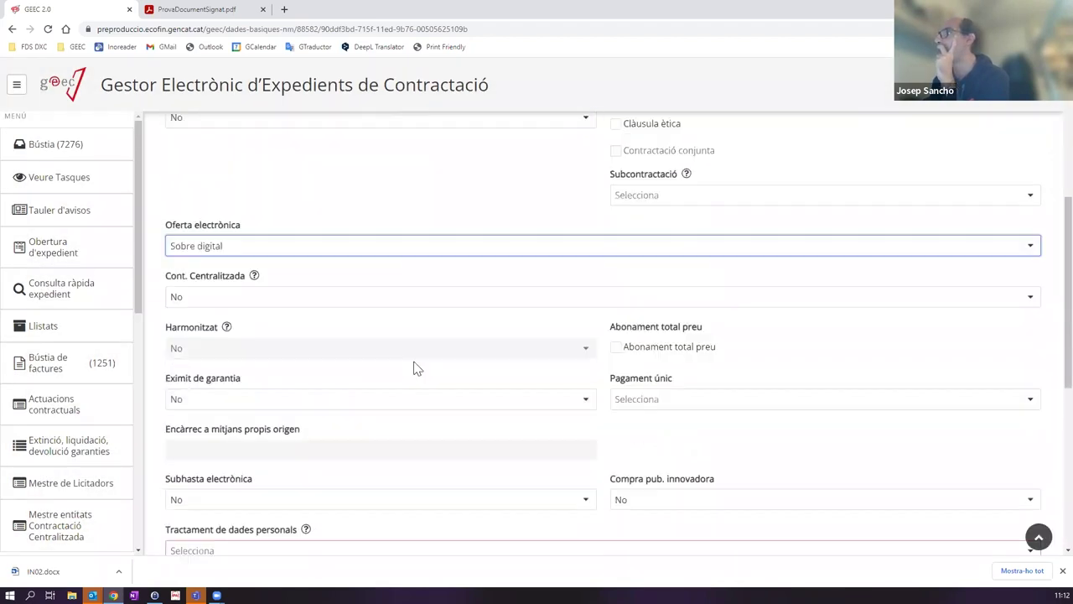
scroll(416, 369, "down", 2)
left_click(210, 442)
left_click(226, 480)
scroll(470, 407, "down", 5)
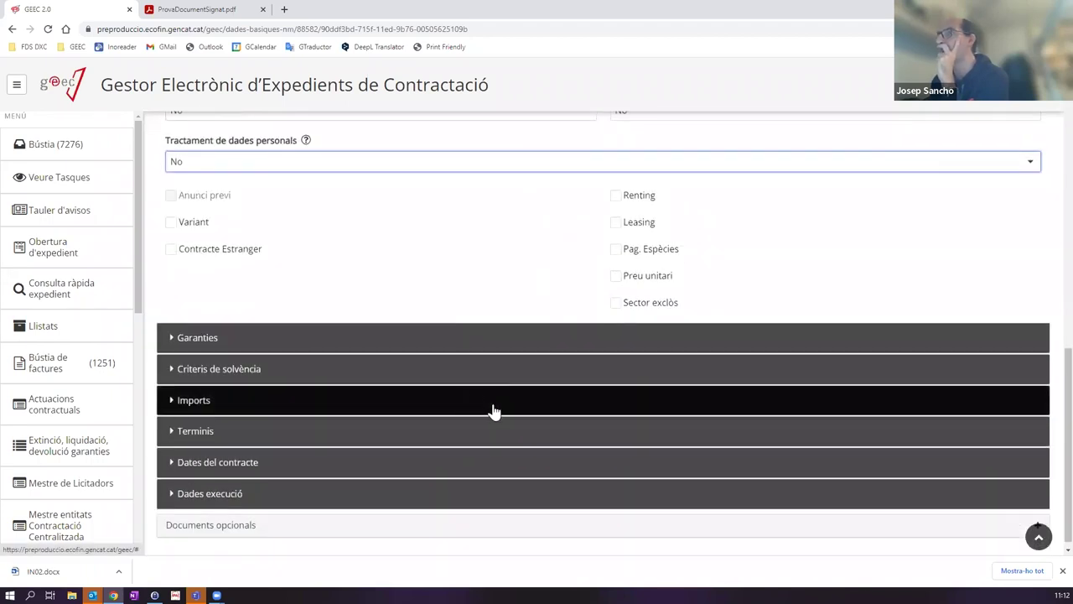
scroll(494, 411, "up", 14)
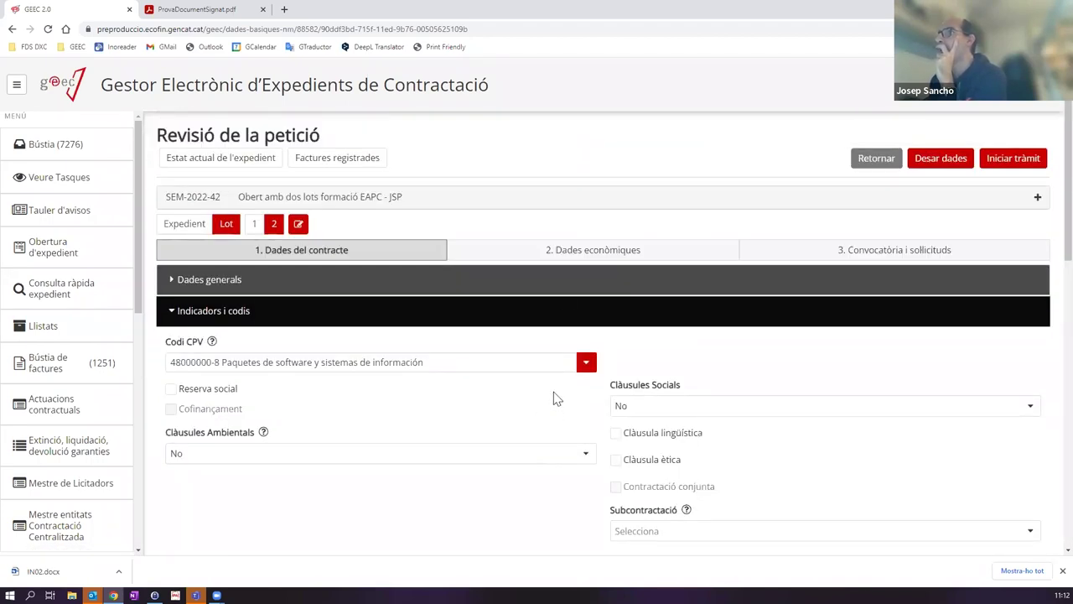
left_click(925, 163)
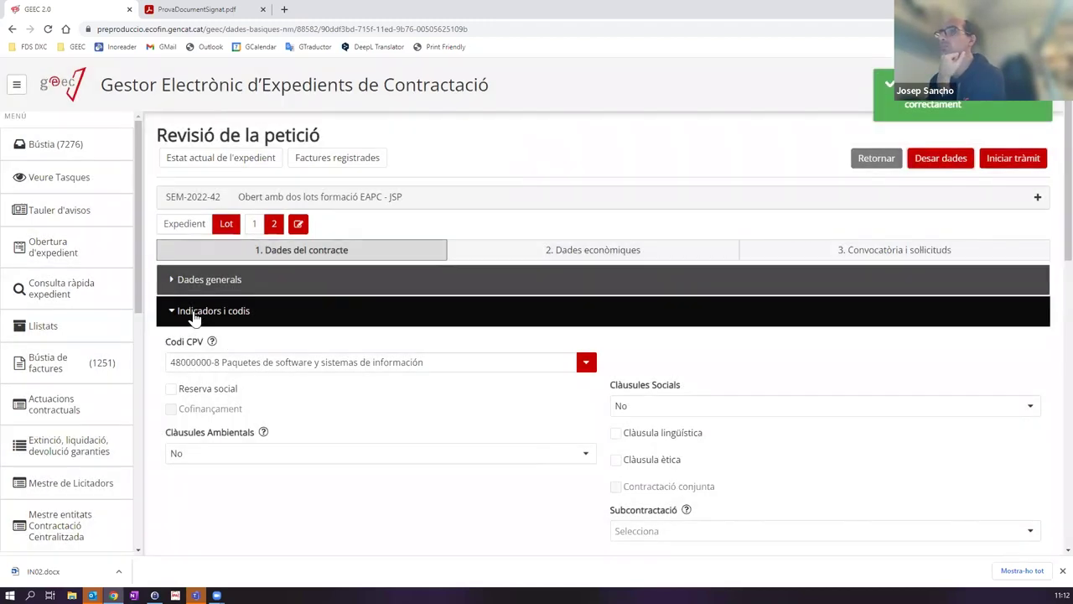
left_click(192, 312)
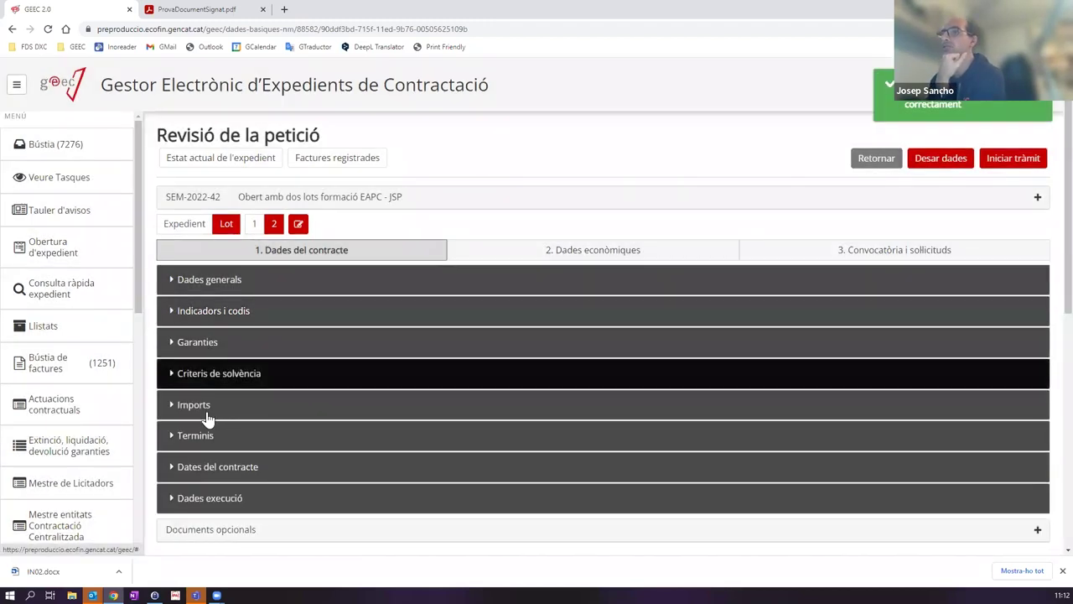
left_click(218, 342)
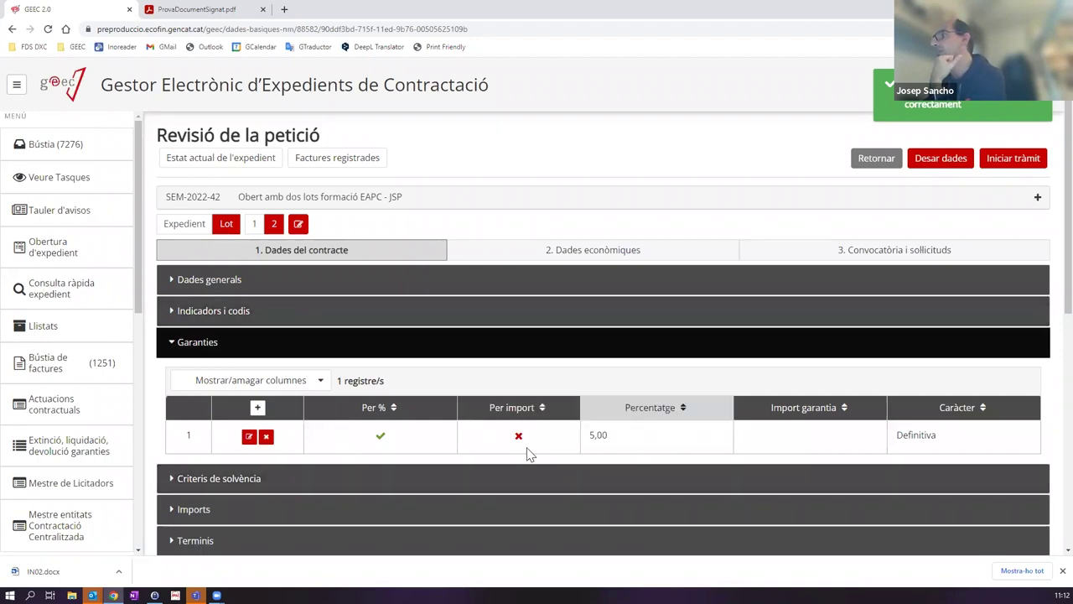
Step: Expand and look over the Imports section of lot 2's data
scroll(240, 453, "down", 1)
left_click(240, 450)
scroll(240, 396, "down", 2)
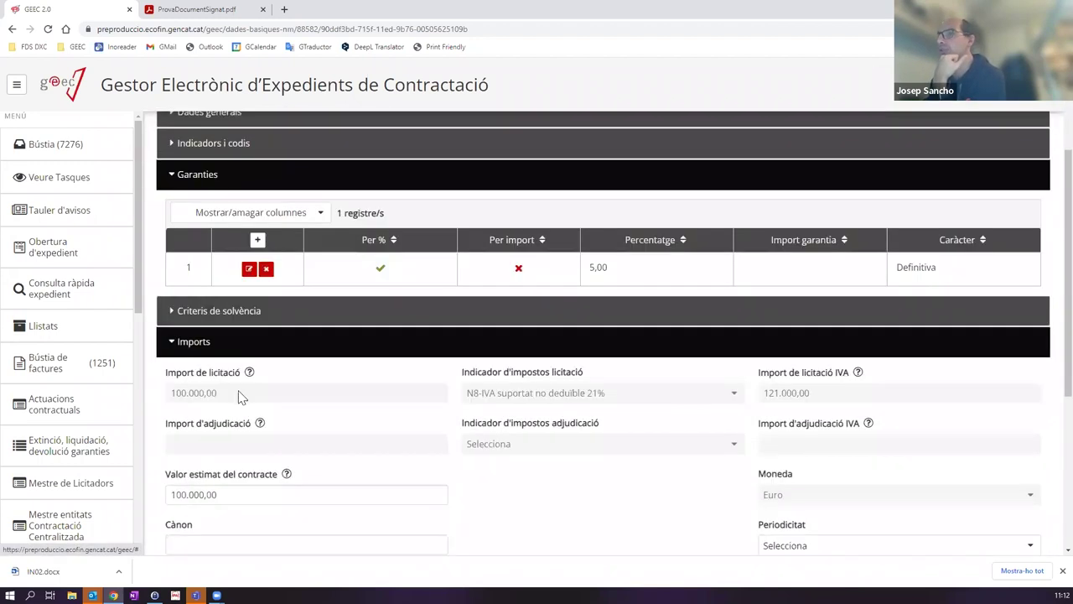
scroll(465, 470, "down", 1)
scroll(350, 424, "up", 3)
scroll(410, 439, "down", 2)
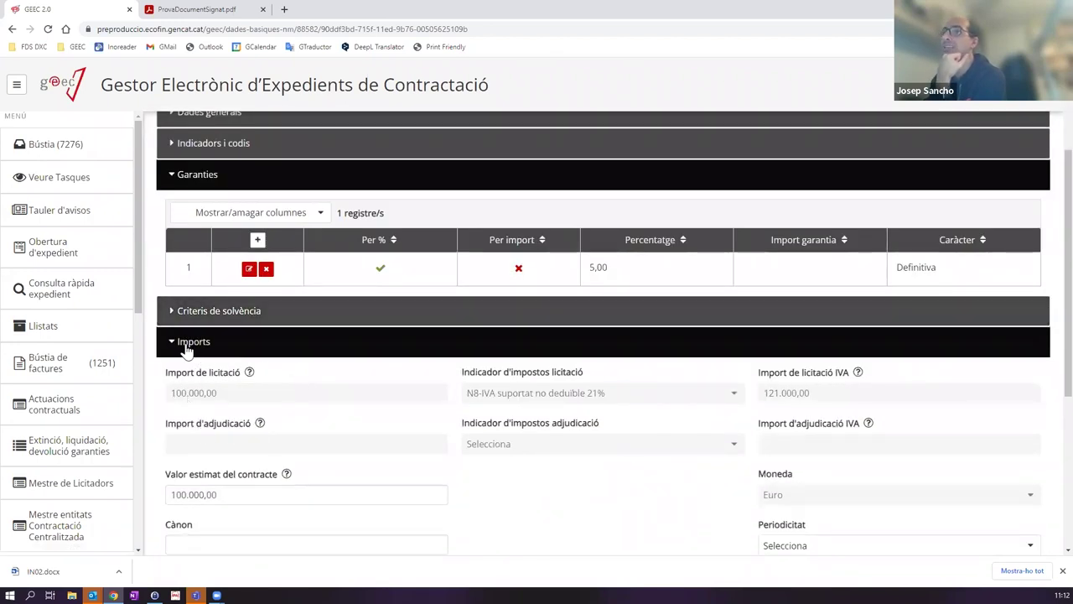
left_click(187, 346)
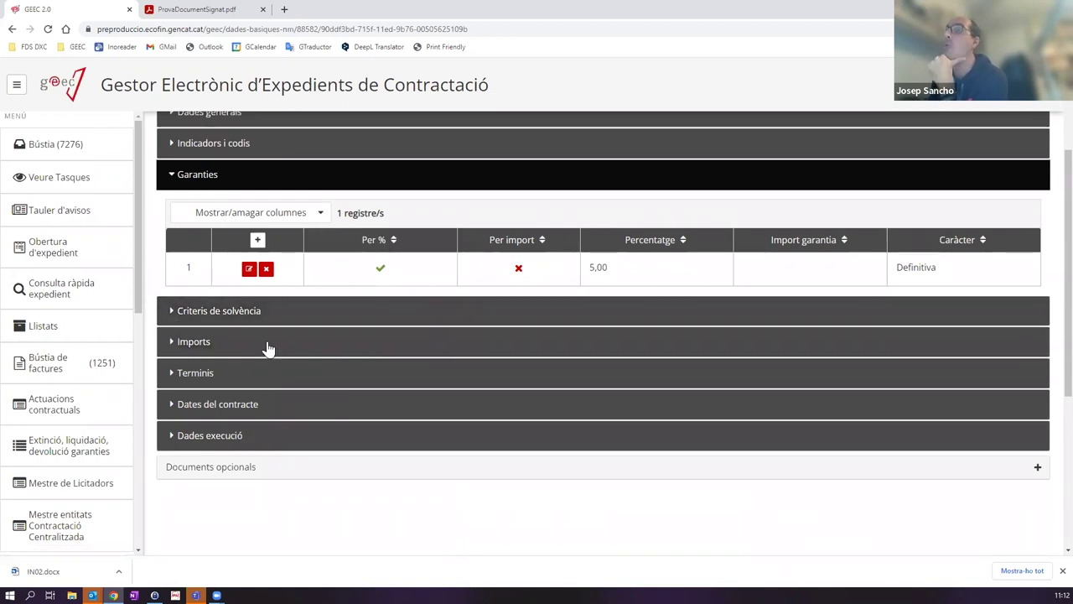
left_click(209, 342)
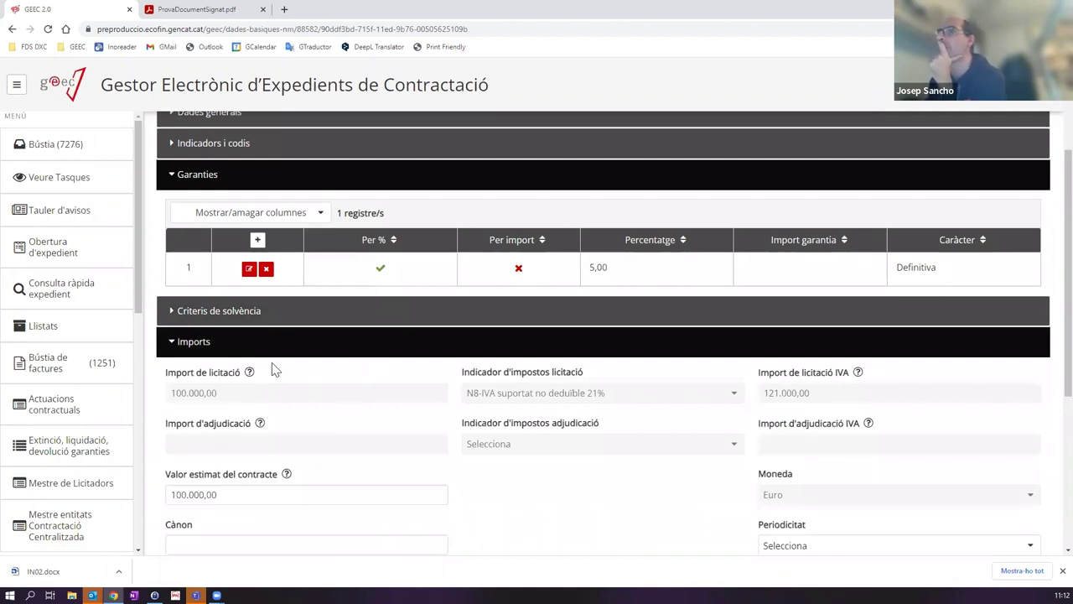
scroll(273, 370, "up", 3)
left_click(176, 509)
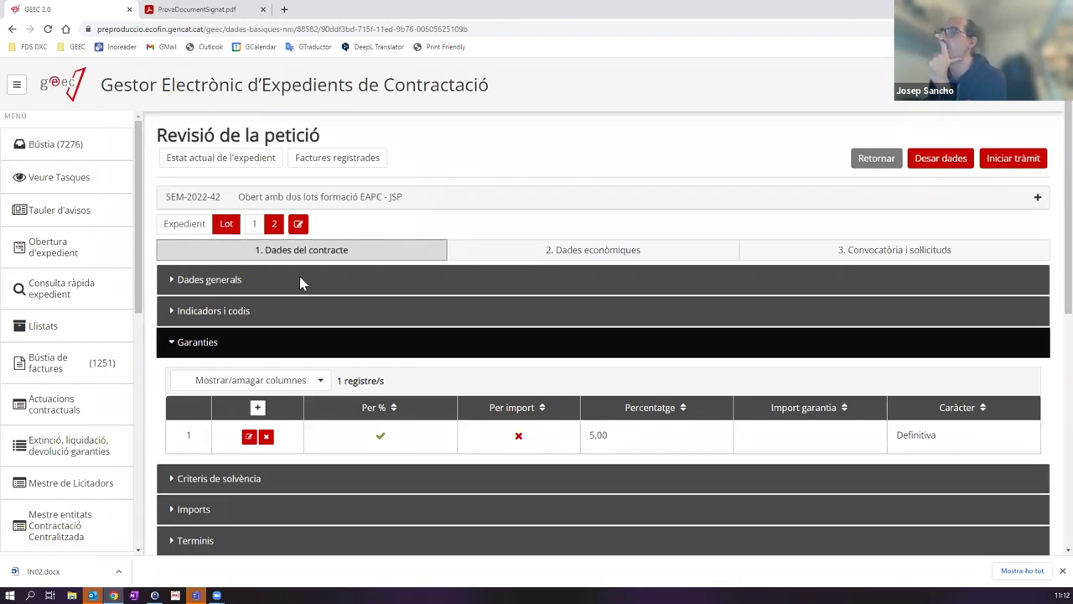
Step: Start the procedure from the '3. Convocatòria i sol·licituds' tab with Iniciar tràmit
left_click(558, 256)
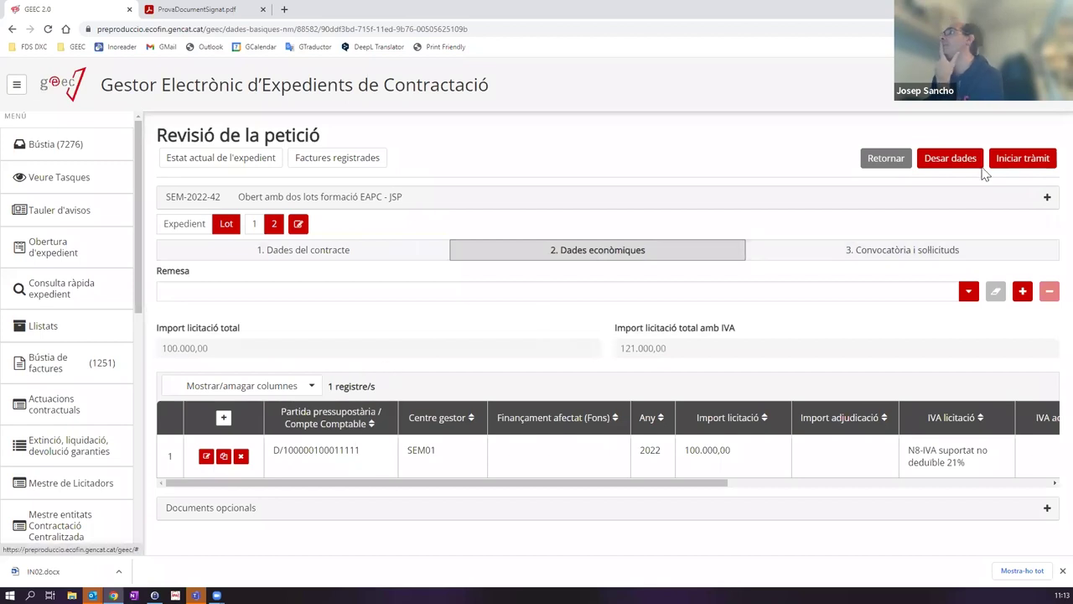
left_click(828, 251)
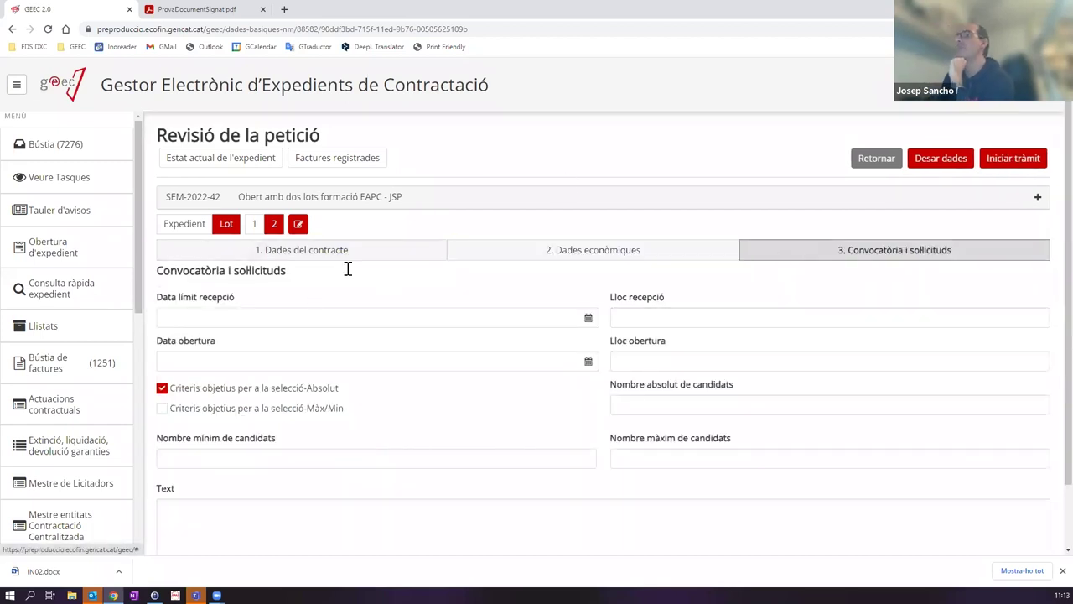
left_click(1017, 158)
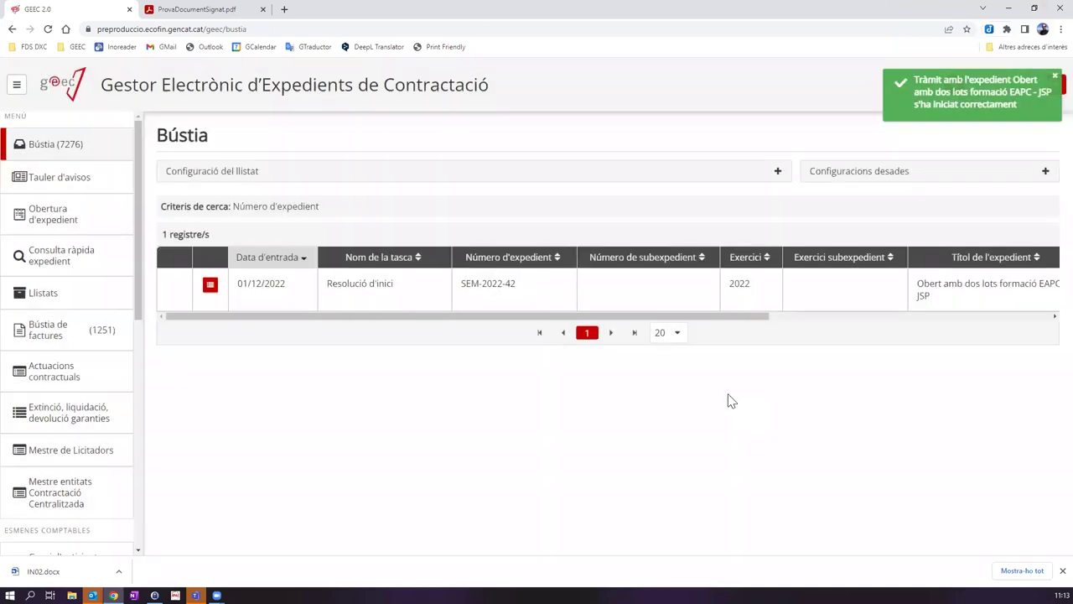
left_click(1062, 570)
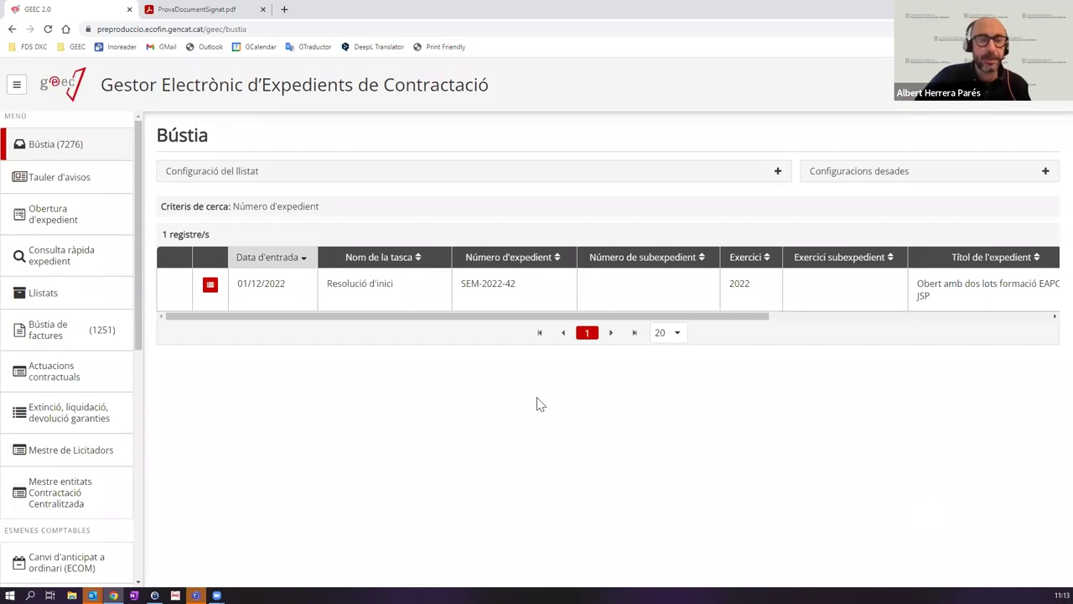
Step: Open the Bústia's Resolució d'inici task for SEM-2022-42 and allow its draft to open in Word
left_click(329, 306)
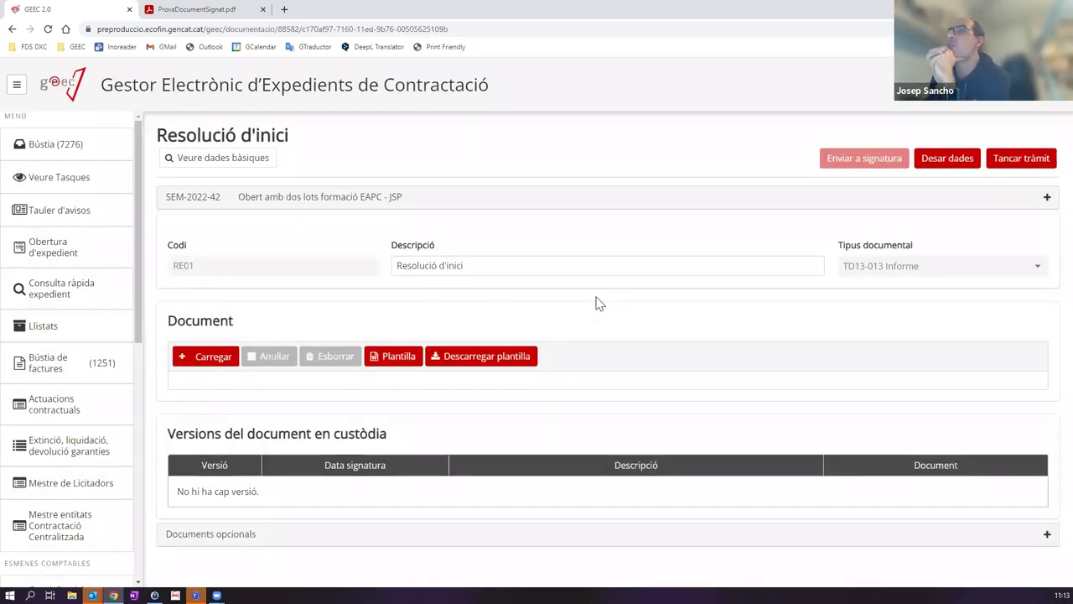
left_click(65, 151)
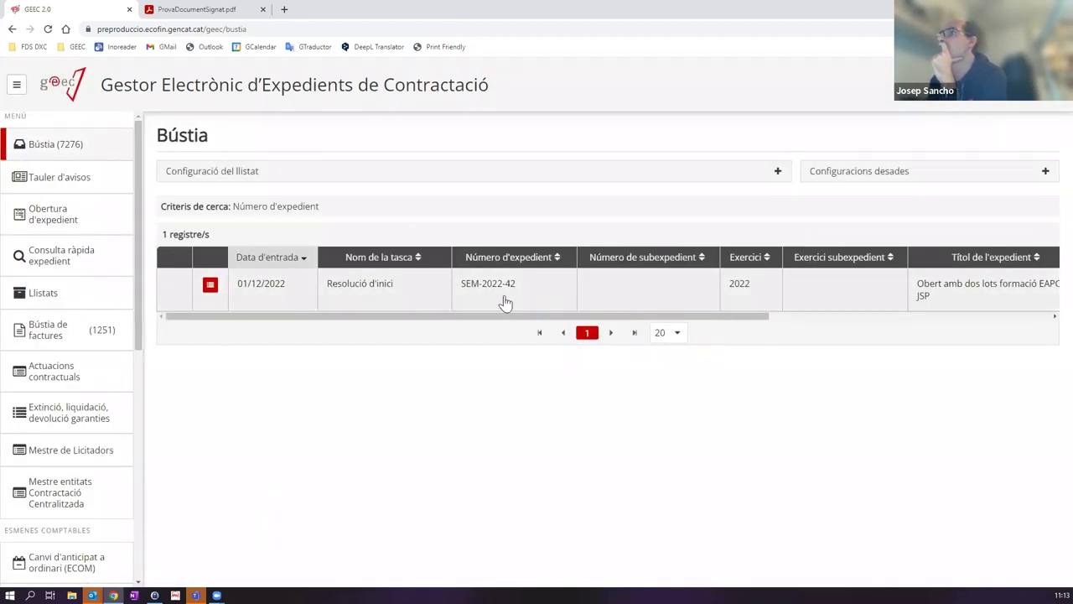
left_click(450, 289)
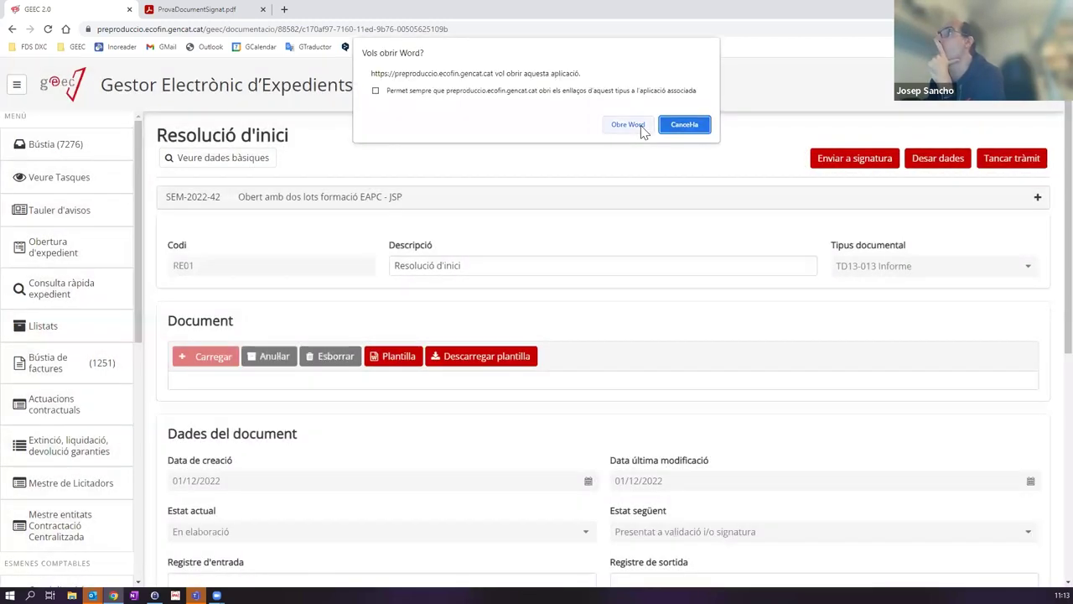
left_click(640, 125)
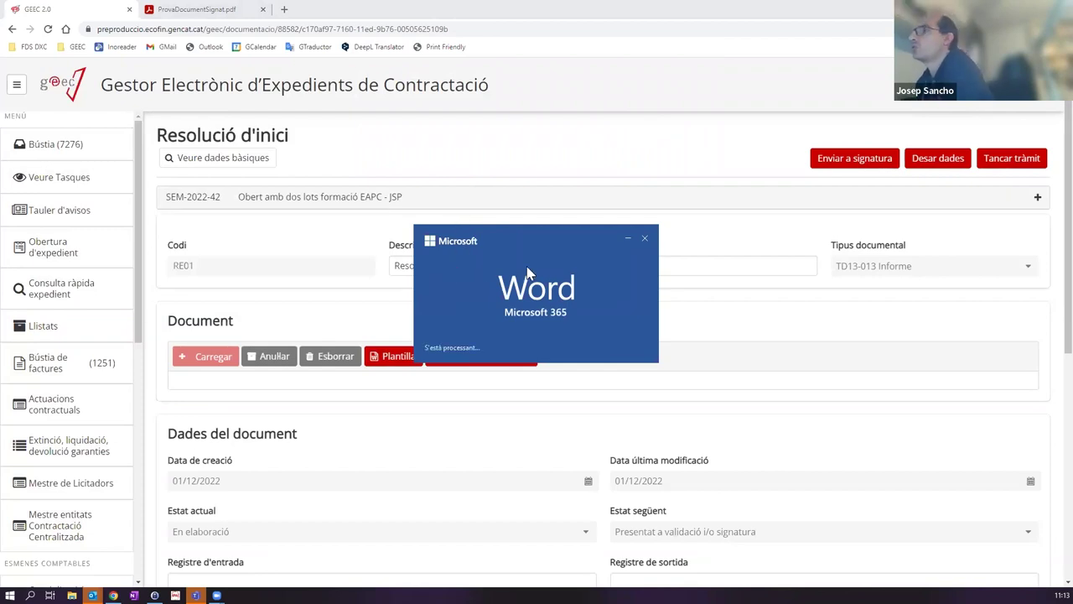
scroll(527, 226, "down", 2)
Step: Check the justification report date '13 de nov. de 2019' in the Word draft, then close Word
scroll(528, 227, "down", 4)
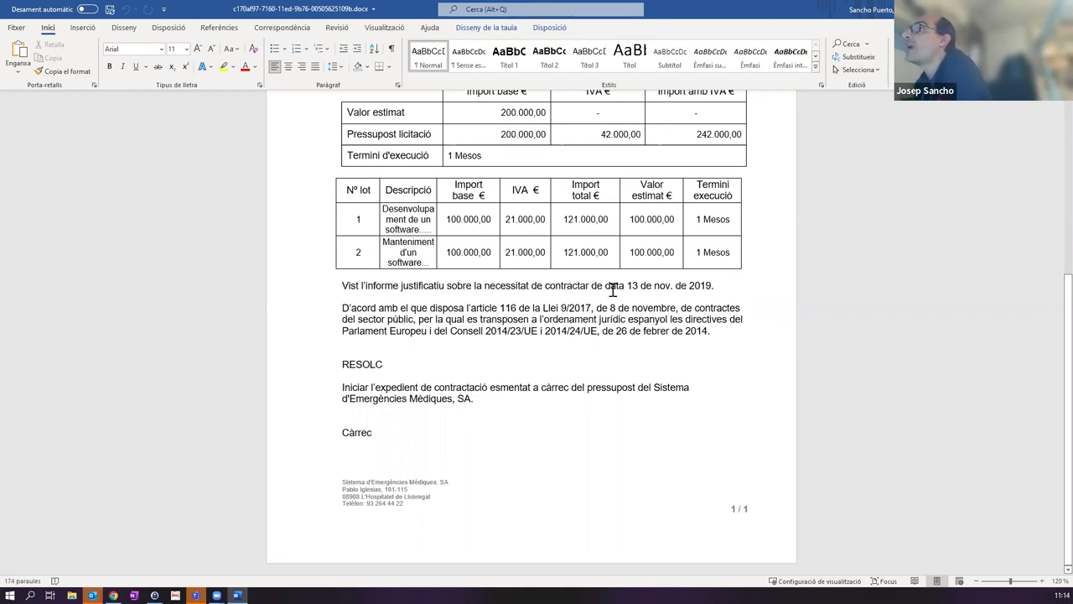
left_click(743, 285, "shift")
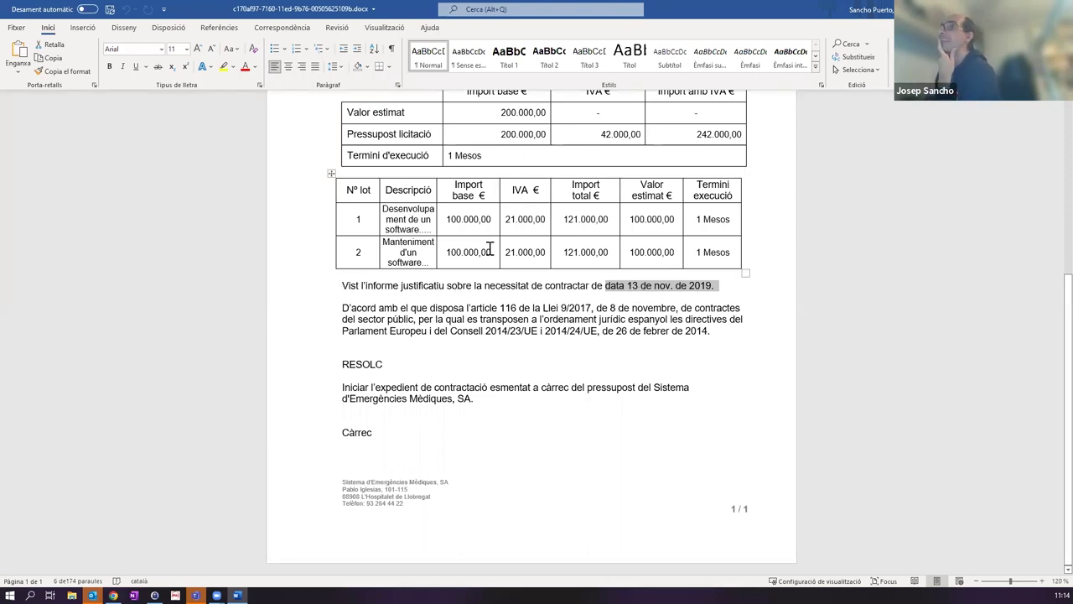
scroll(478, 269, "up", 3)
scroll(472, 282, "down", 2)
left_click(645, 357)
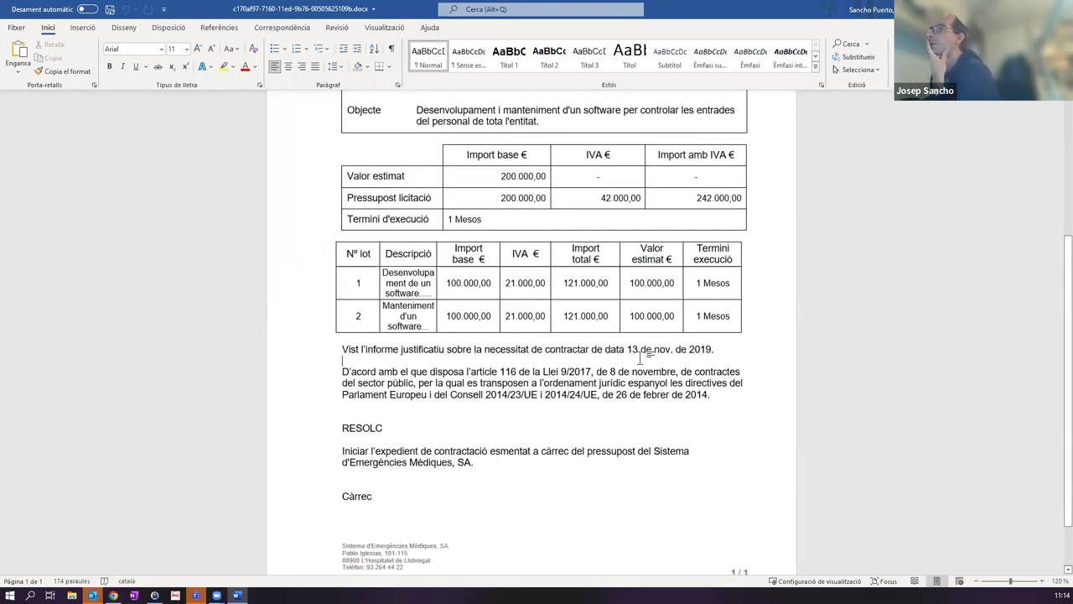
left_click_drag(631, 348, 684, 350)
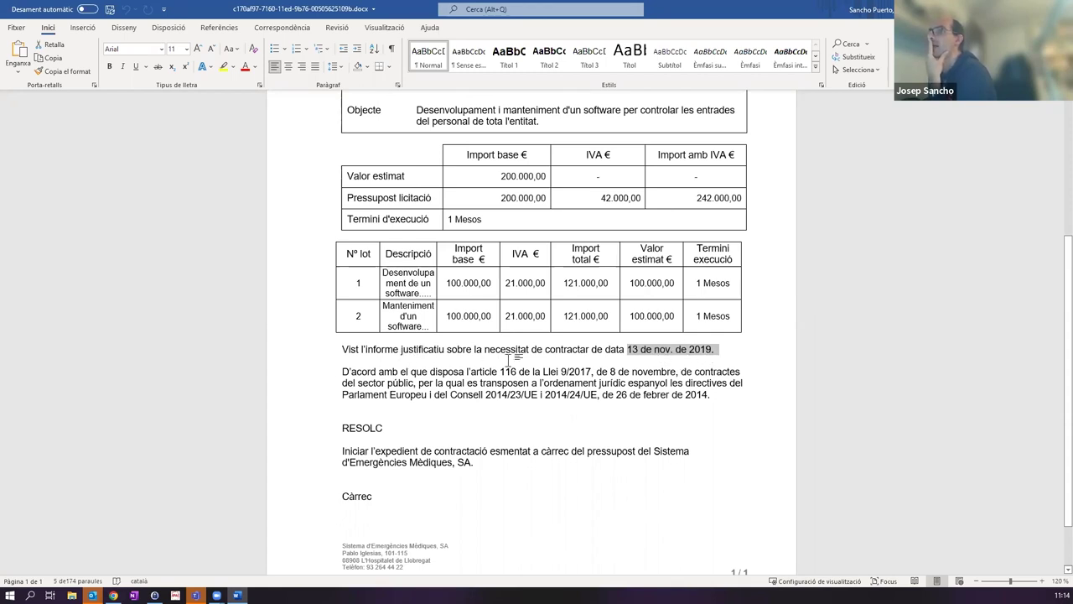
left_click(645, 349)
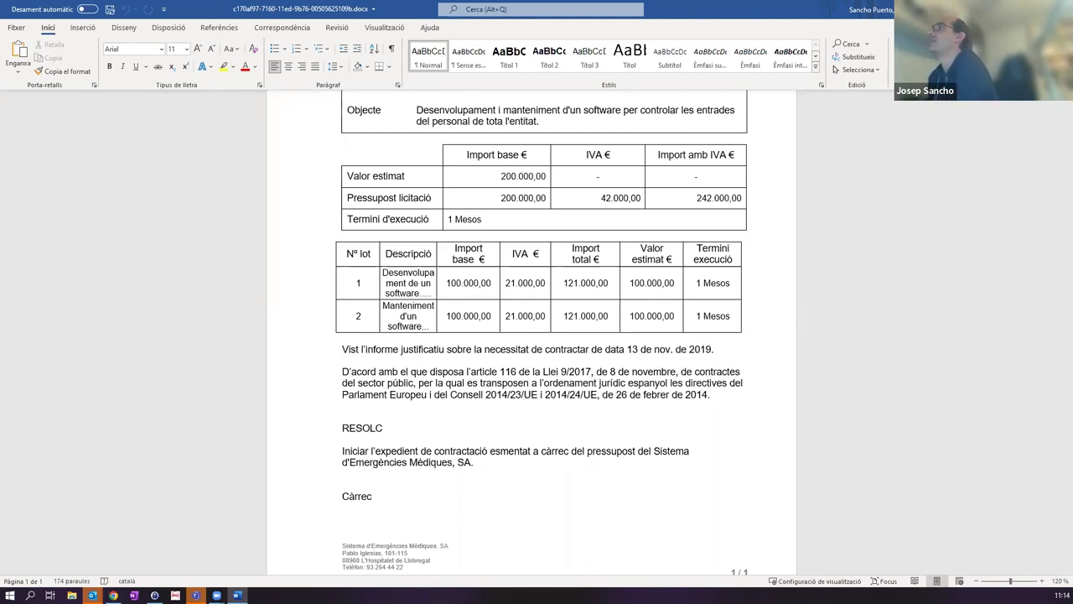
key("alt+F4")
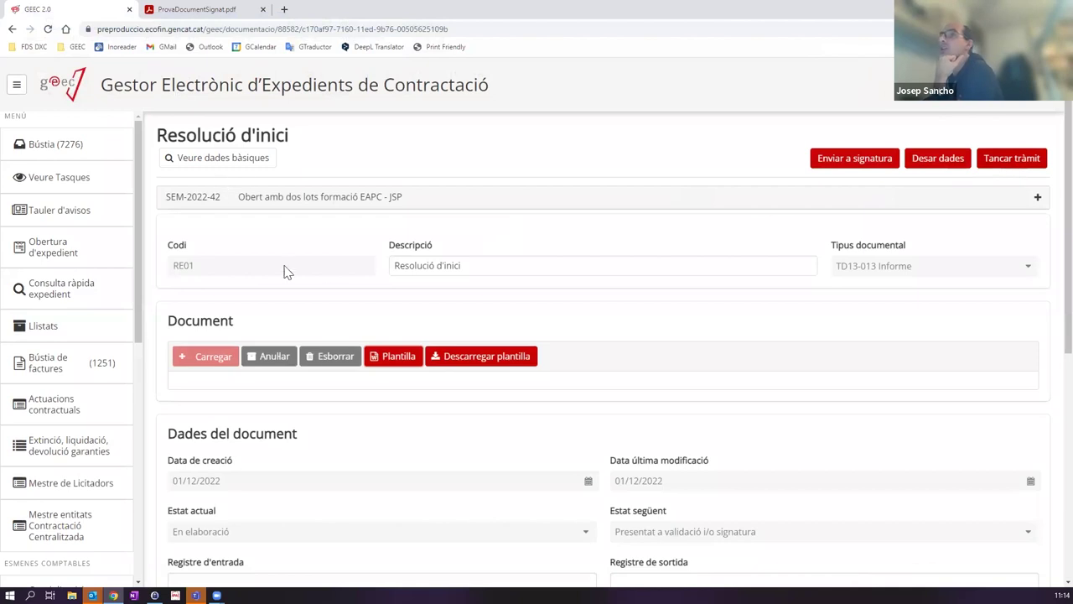
Step: Delete the Resolució d'inici document, upload ProvaDocumentSignat.pdf instead, and close the task
left_click(346, 358)
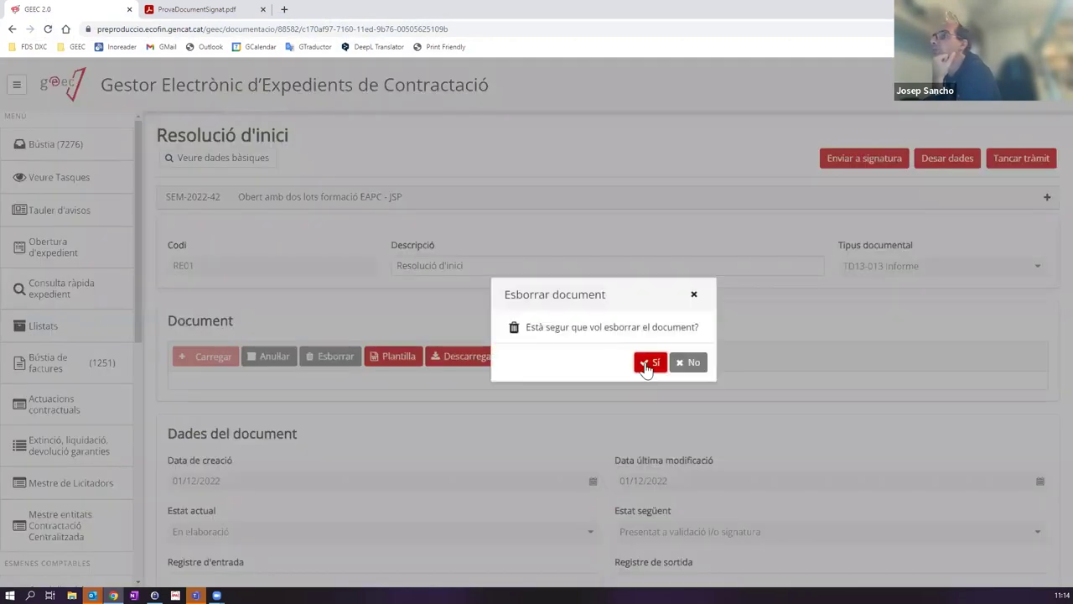
left_click(648, 363)
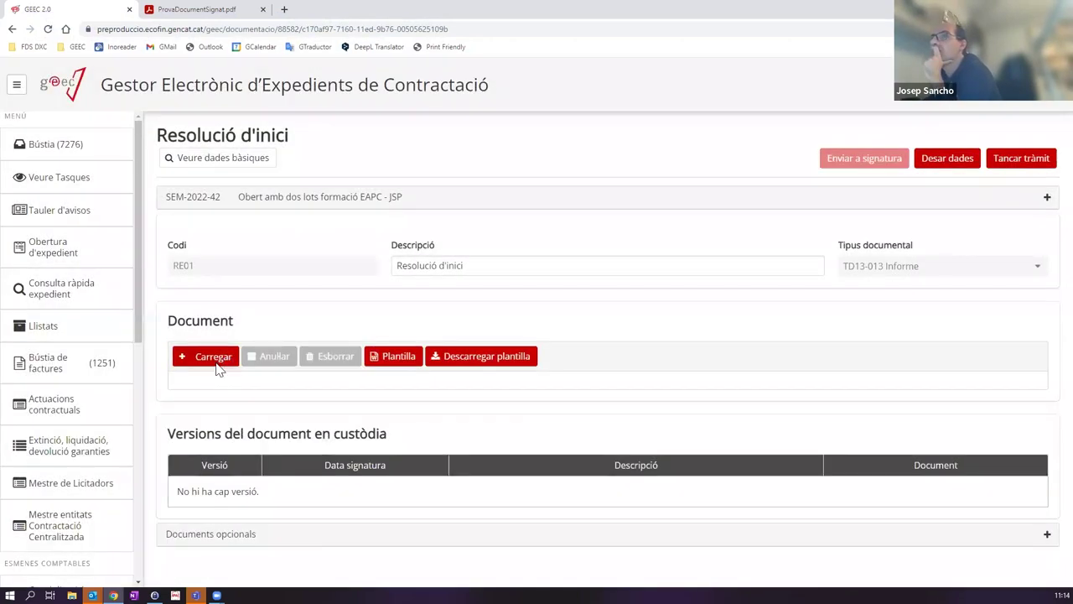
left_click(222, 368)
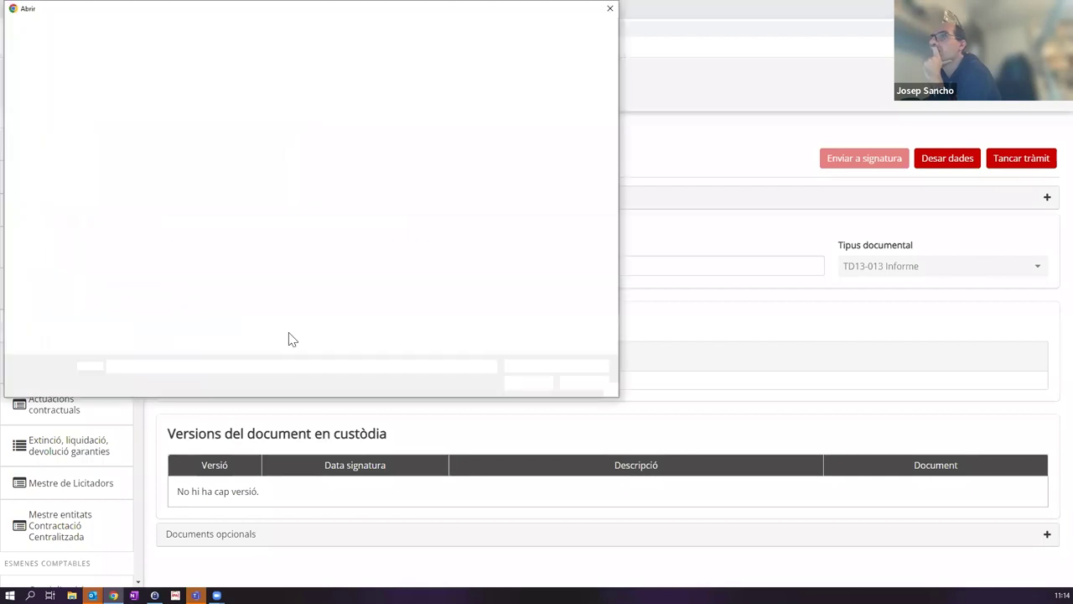
left_click(281, 187)
double_click(277, 187)
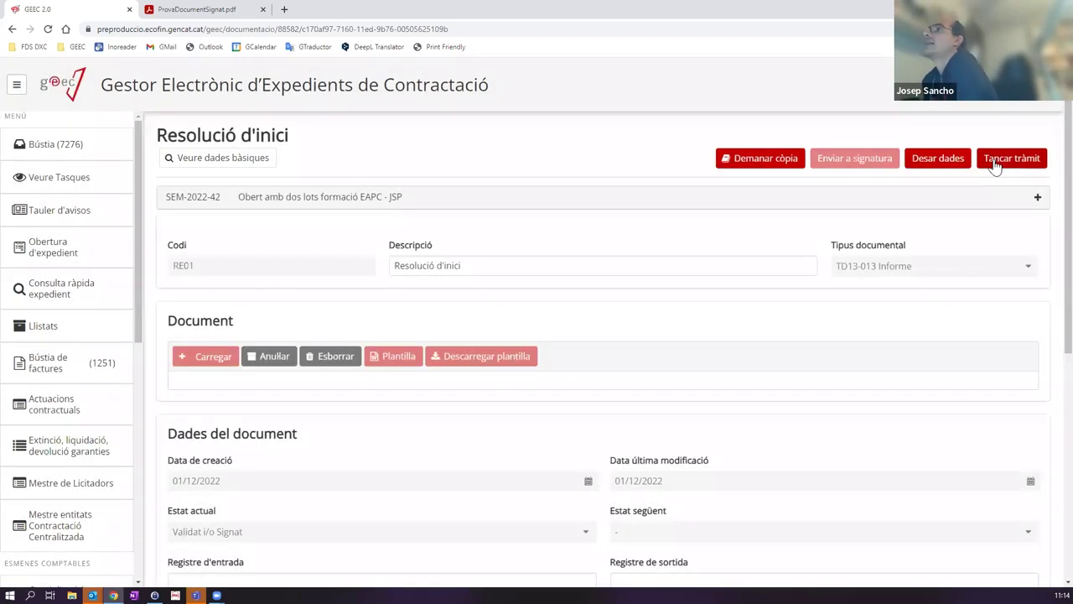
left_click(995, 165)
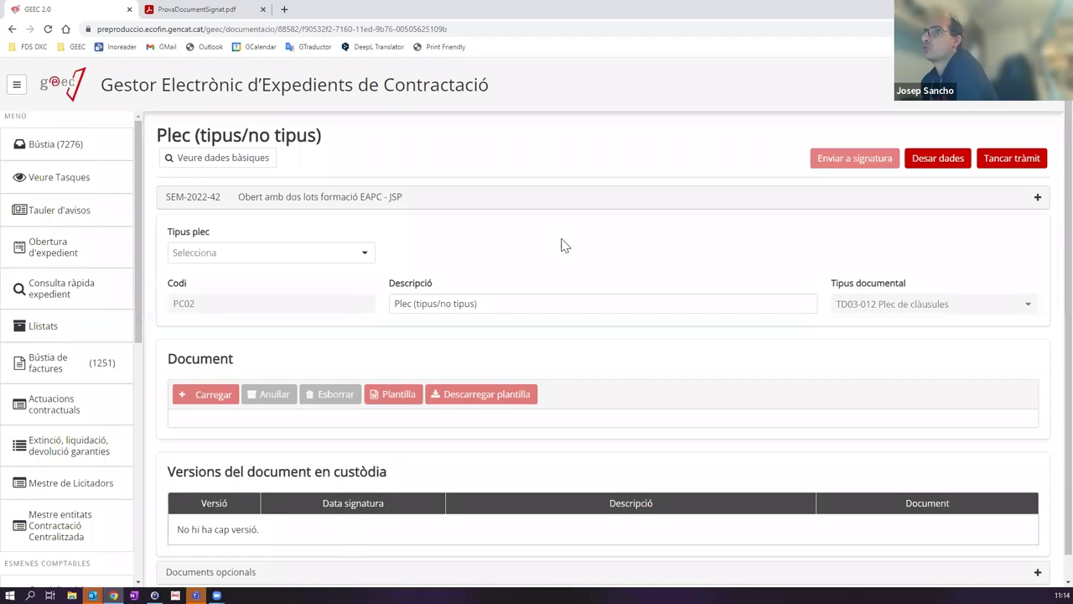
Step: Choose 'No tipus' (PC03) as the plec type and load ProvaDocumentSignat.pdf (177.588 KB)
left_click(527, 309)
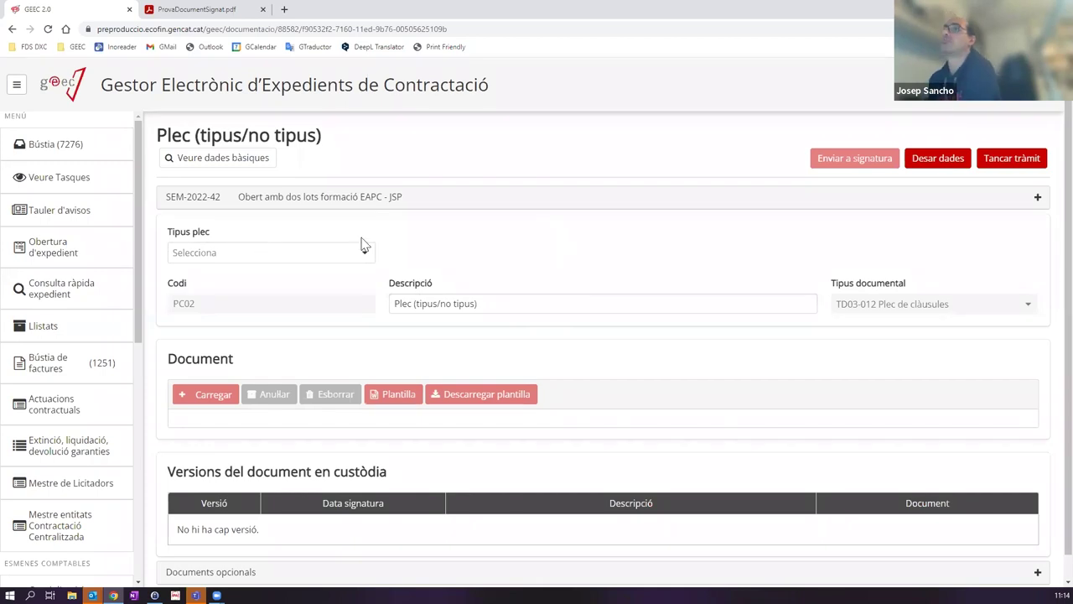
left_click(335, 263)
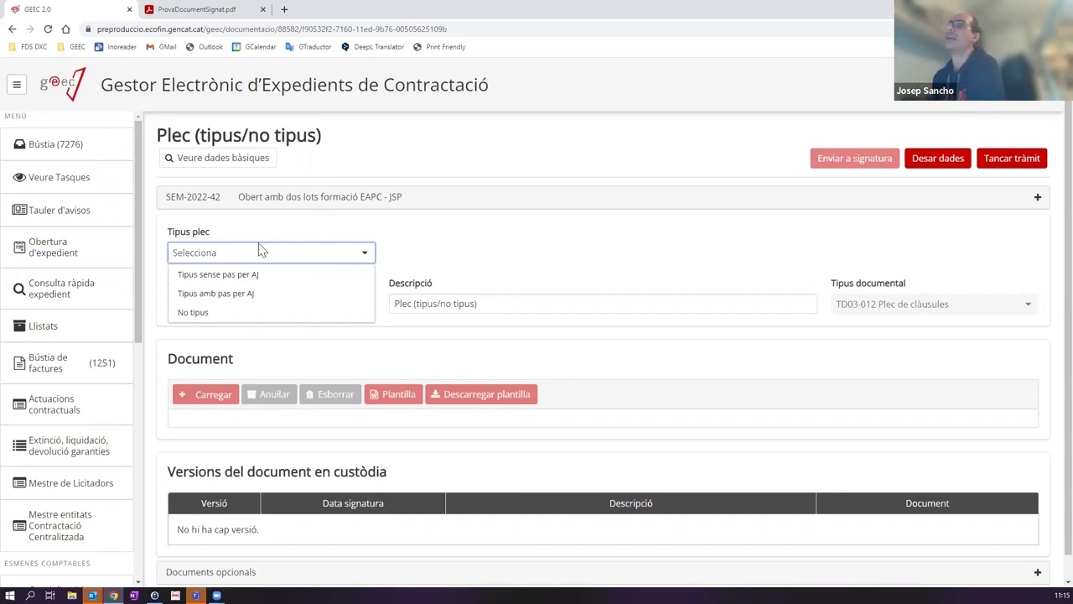
left_click(222, 276)
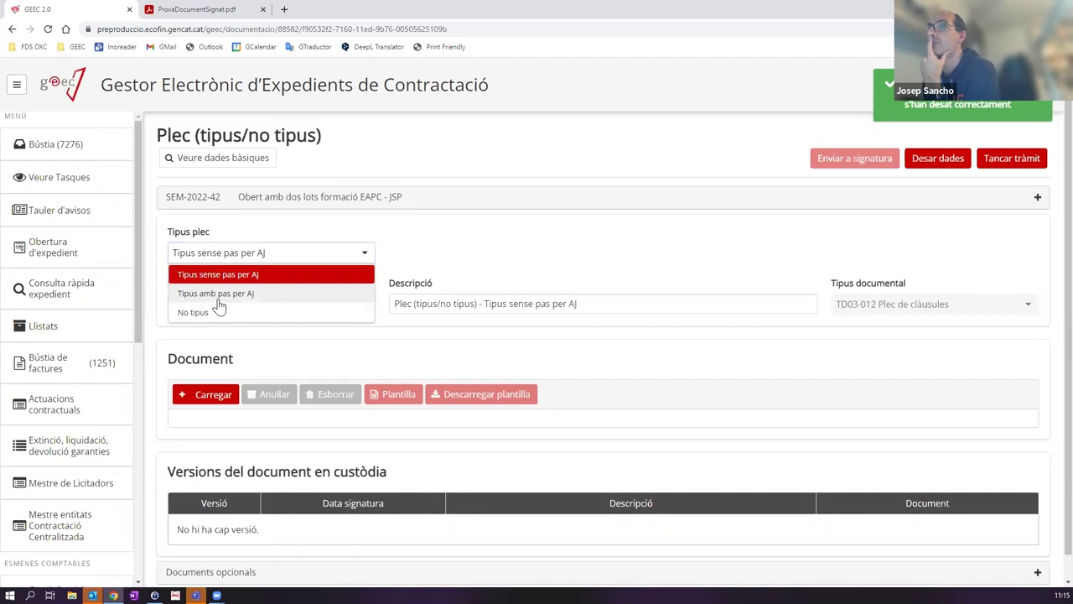
left_click(220, 293)
left_click(233, 260)
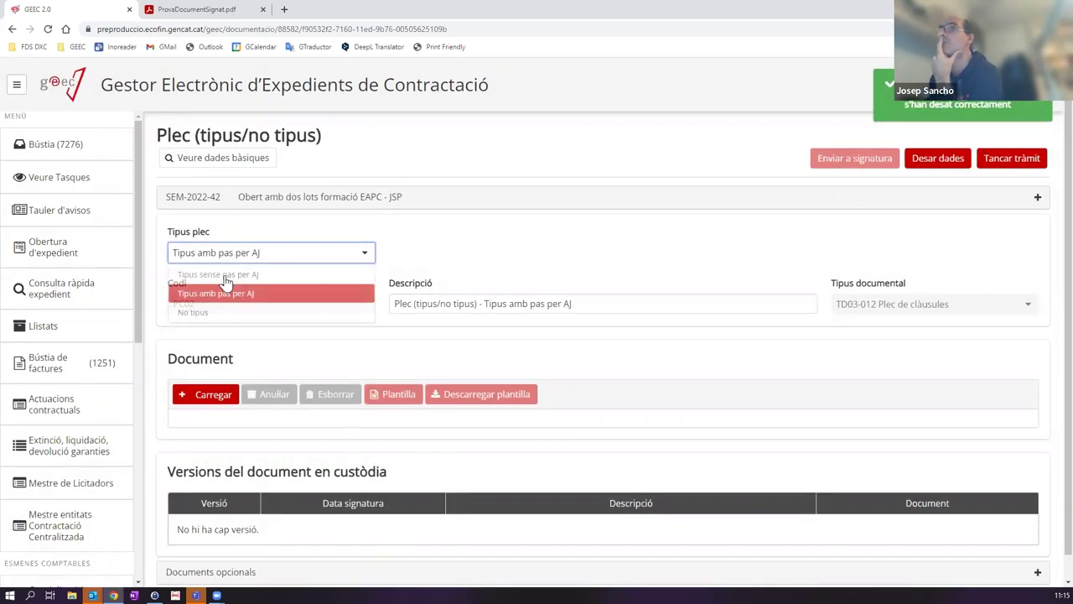
left_click(222, 293)
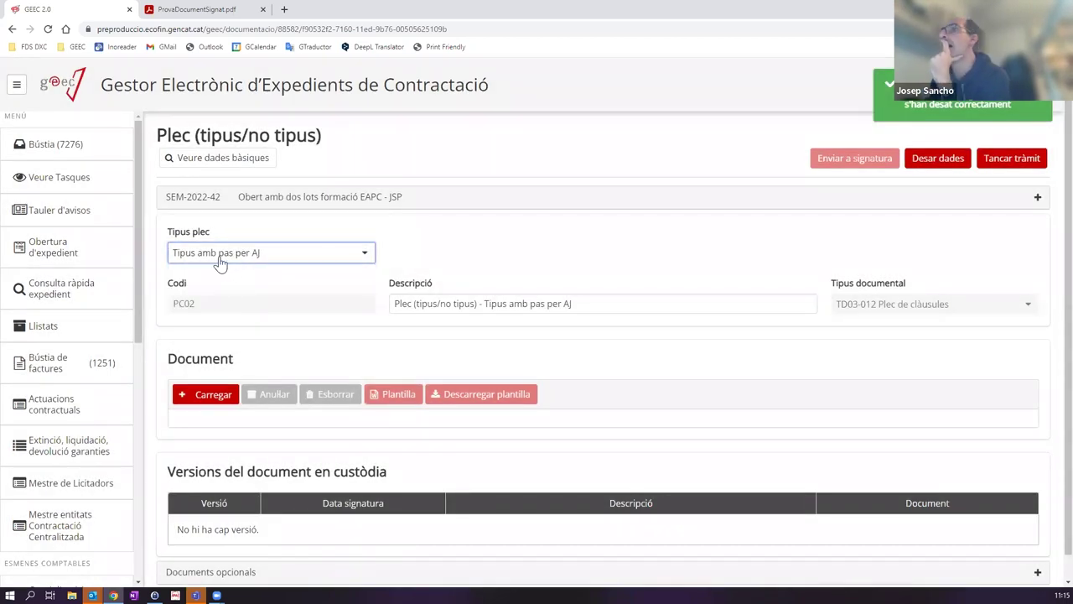
left_click(255, 259)
left_click(191, 313)
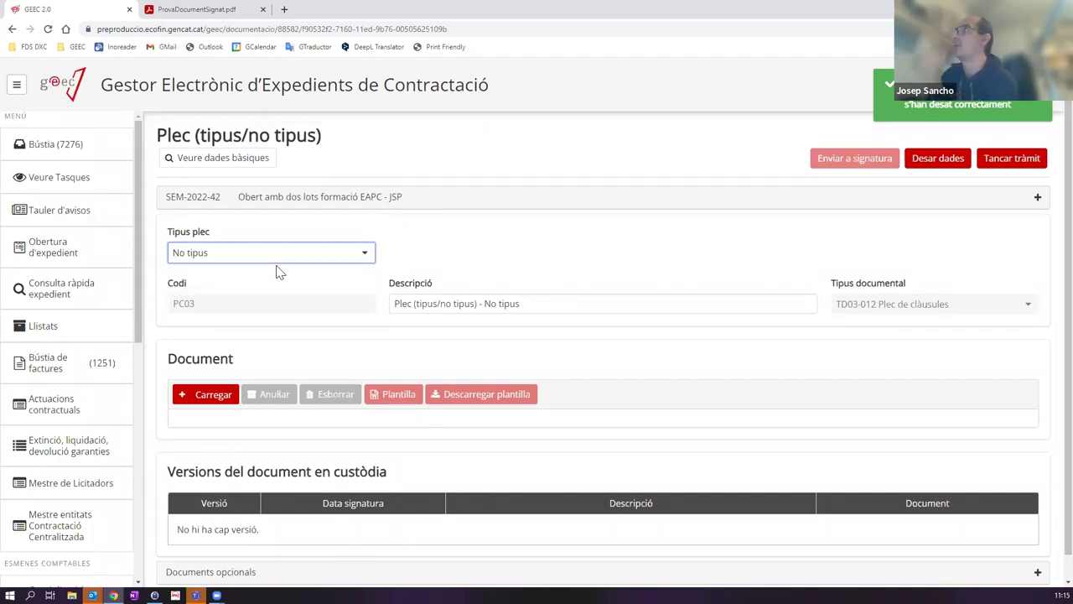
left_click(228, 395)
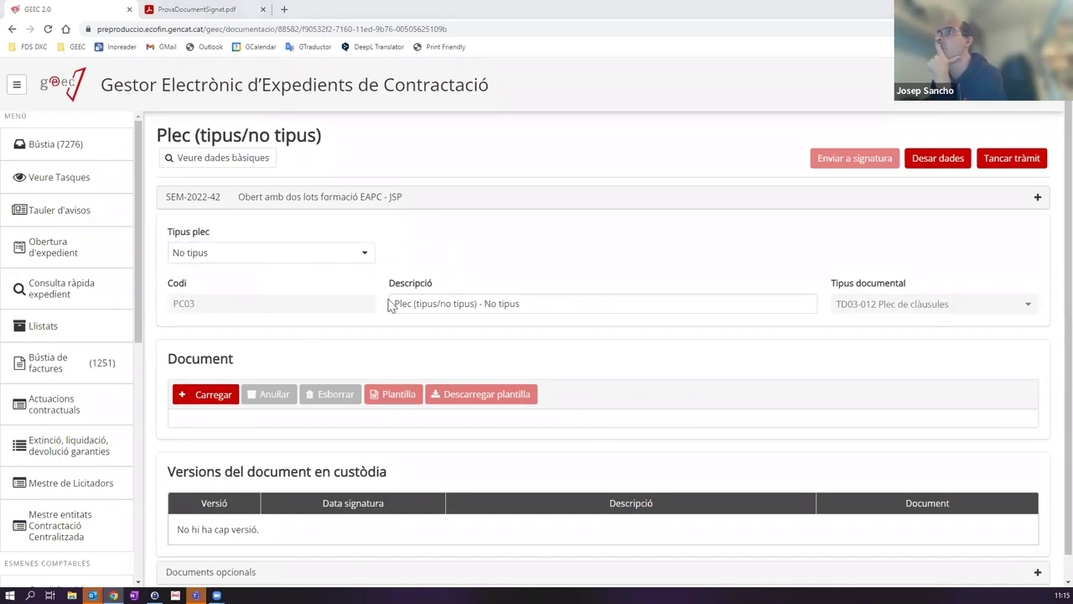
double_click(285, 186)
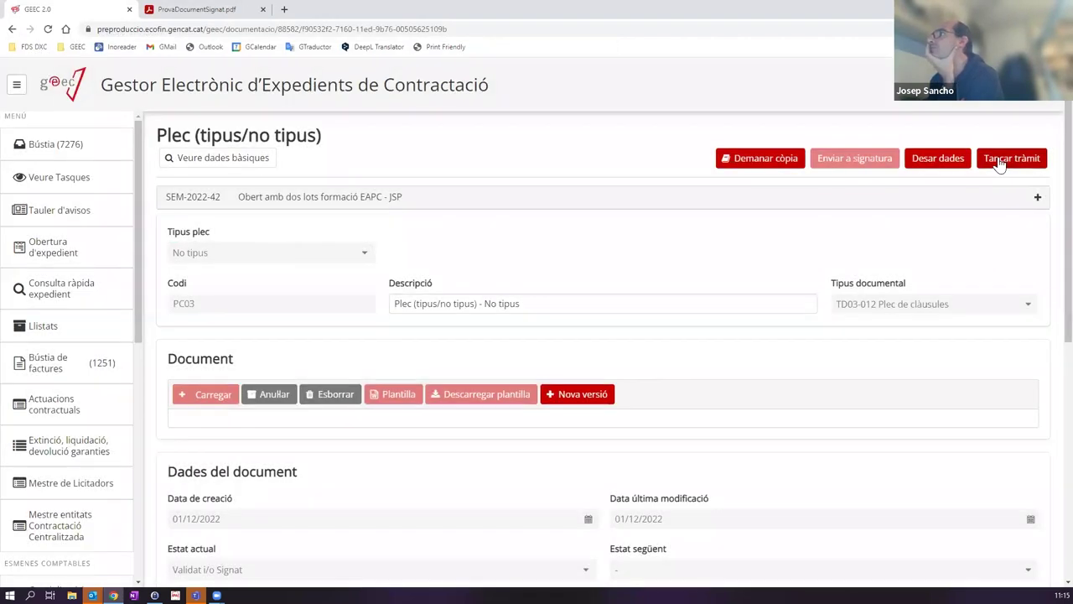
Step: Close the Plec task and open SEM-2022-42's Revisió d'Assessoria Jurídica task from the Bústia
left_click(1000, 164)
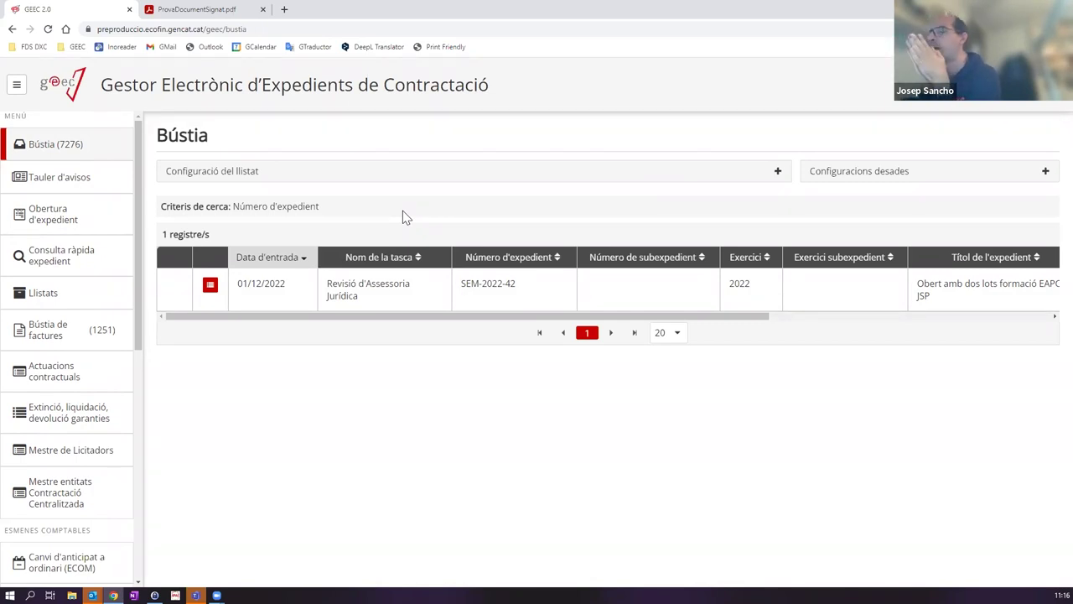
left_click(388, 294)
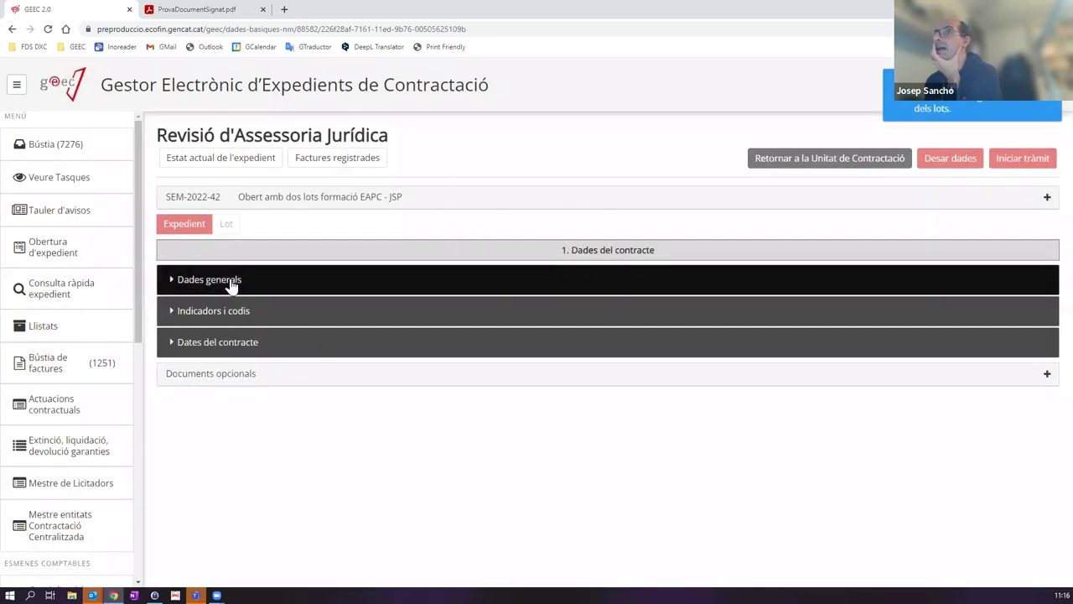
Step: Expand the expedient's Dades generals and Indicadors i codis sections
left_click(227, 287)
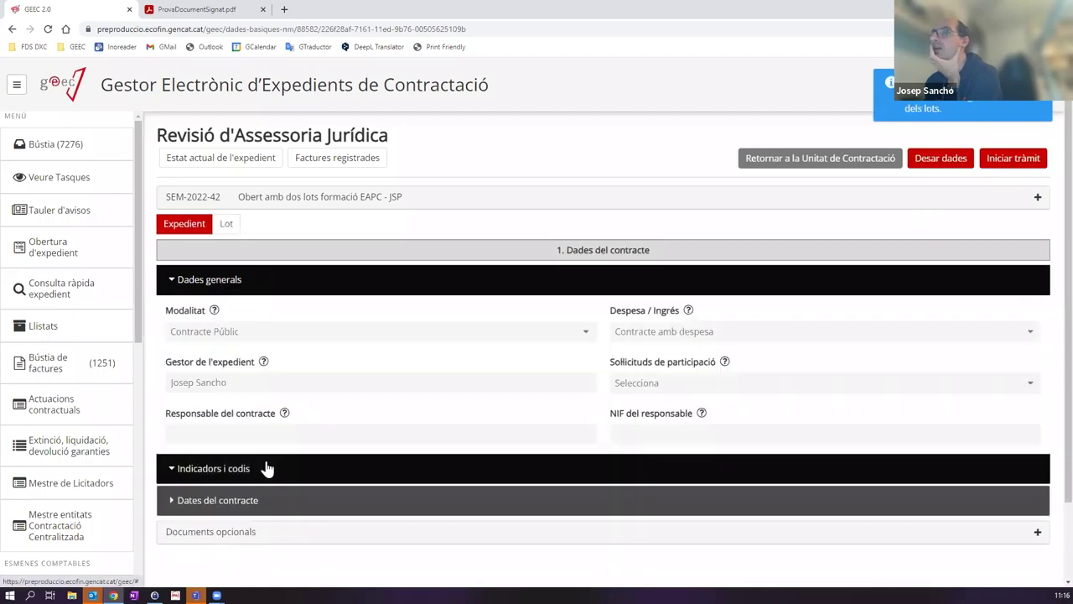
left_click(266, 468)
scroll(285, 446, "down", 2)
scroll(243, 293, "up", 3)
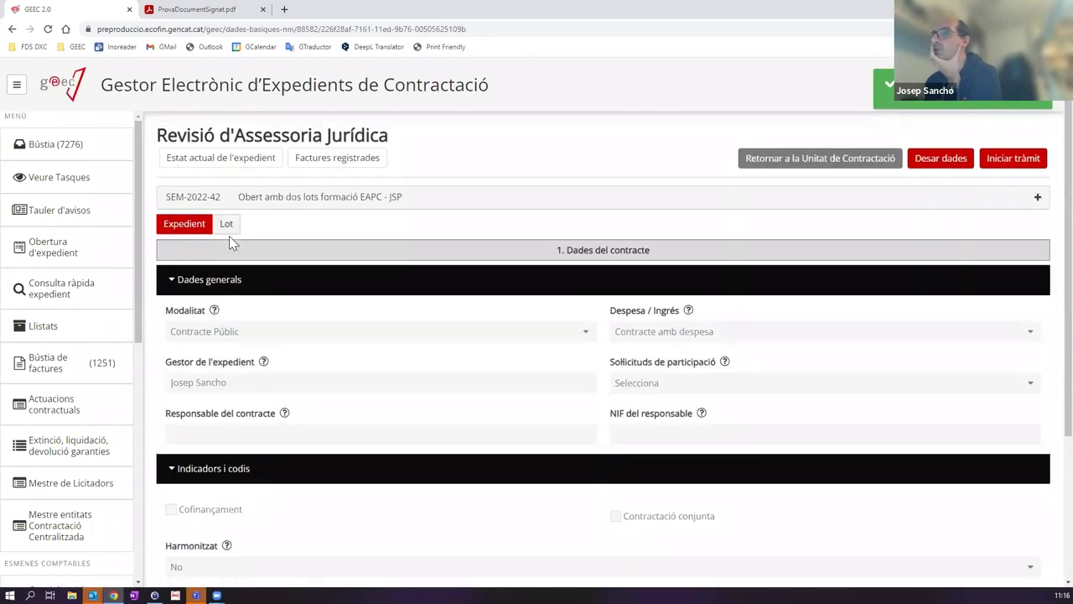
Step: Review lot 1's general data, Terminis and CPV code, then return to the Bústia
left_click(227, 226)
left_click(255, 224)
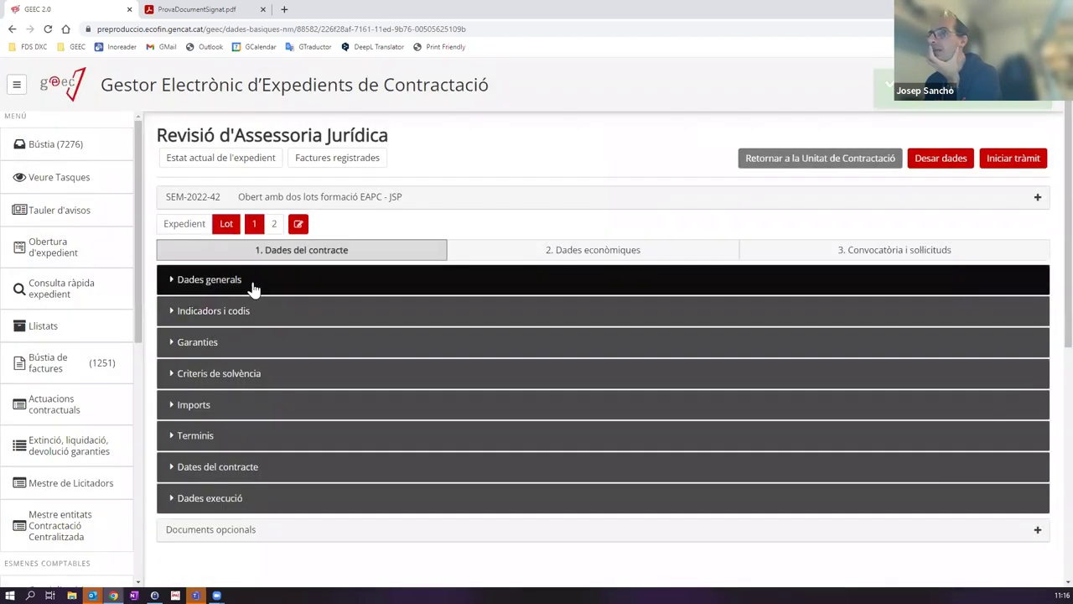
left_click(251, 288)
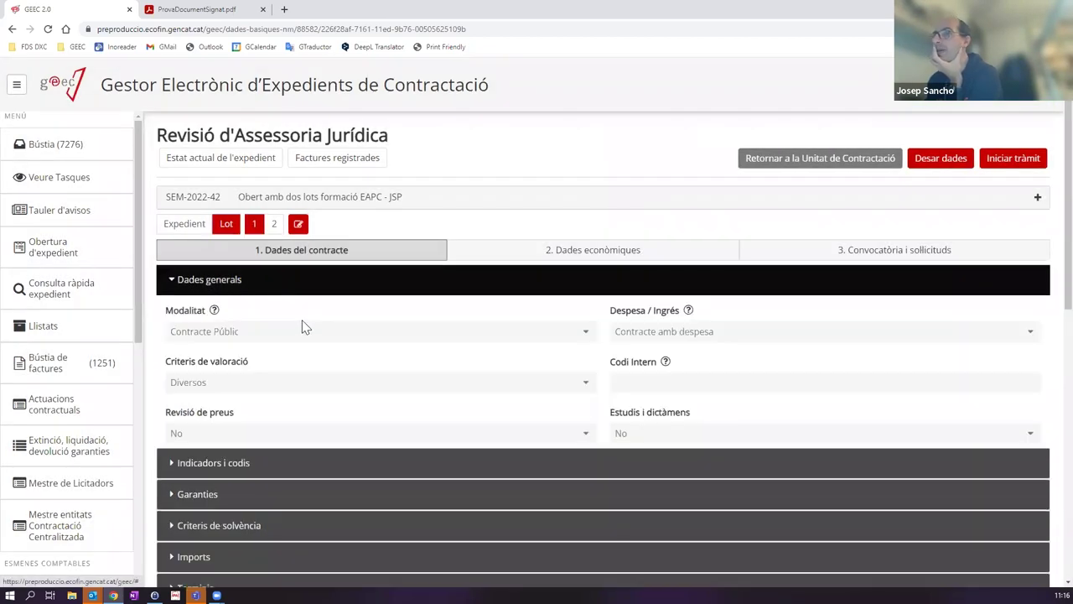
scroll(387, 334, "down", 4)
scroll(389, 336, "down", 3)
left_click(205, 294)
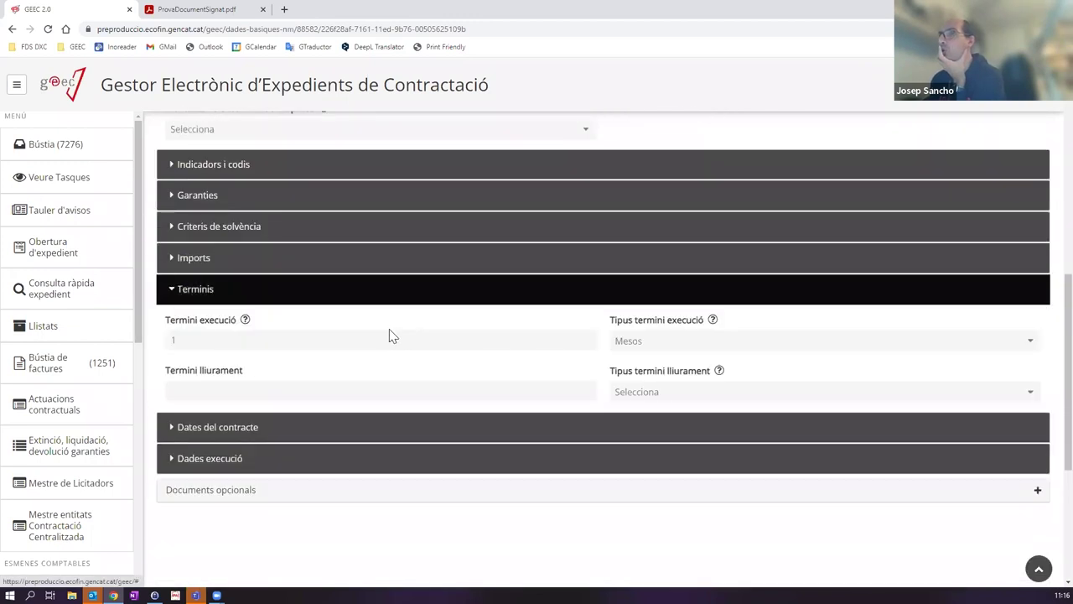
scroll(391, 336, "up", 3)
left_click(411, 386)
scroll(429, 382, "up", 5)
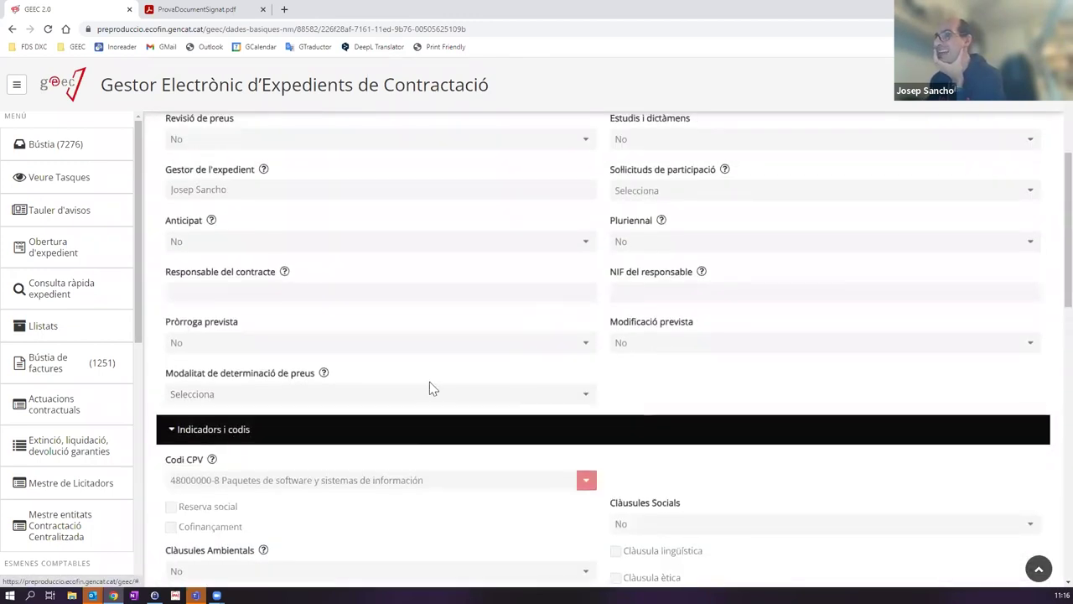
scroll(428, 388, "up", 1)
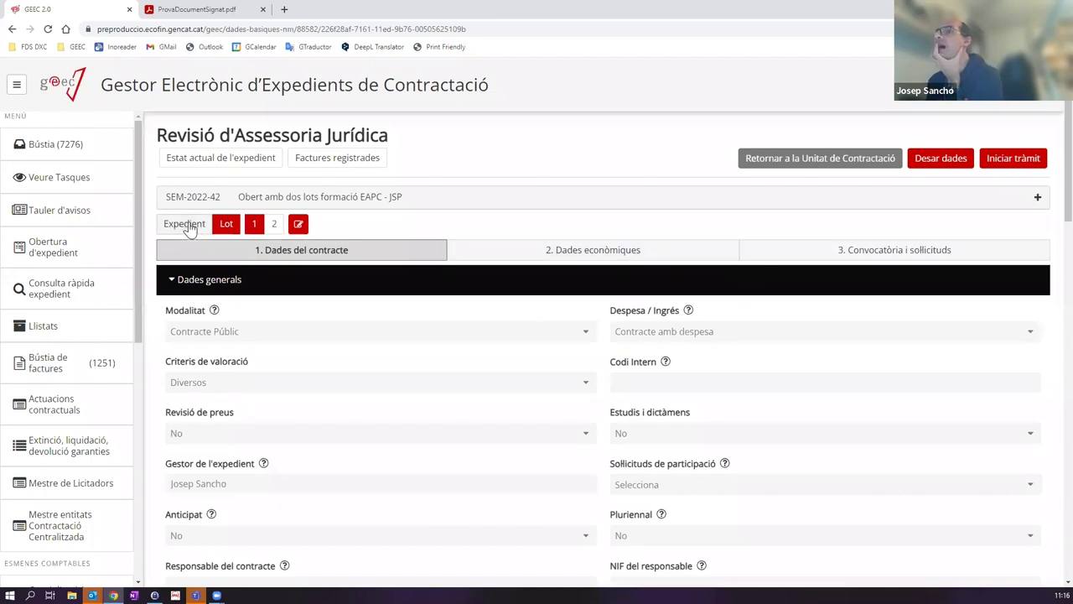
left_click(67, 144)
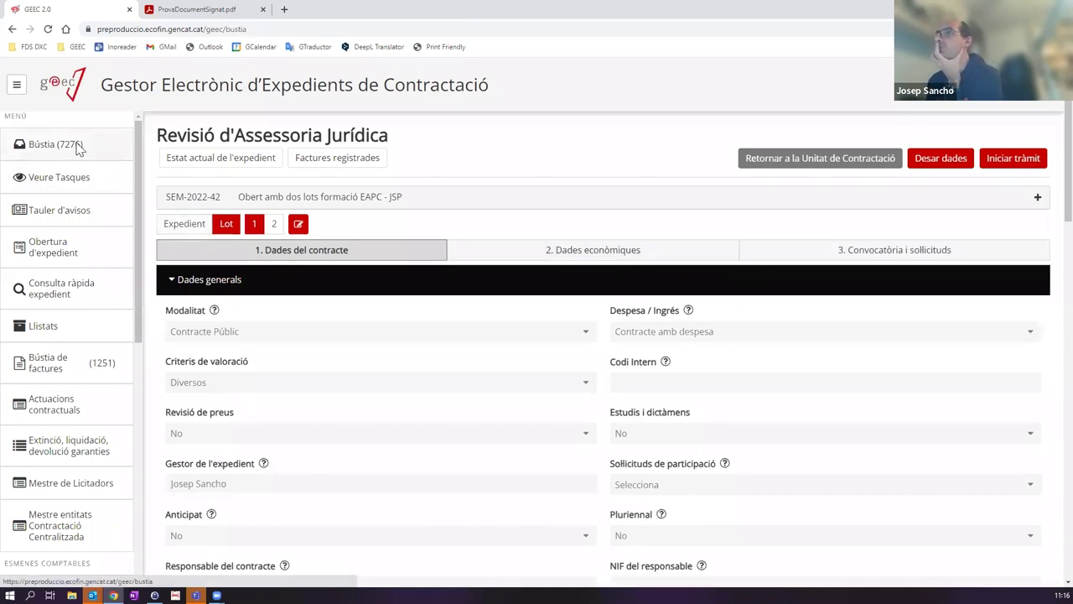
Step: Expand the Preparació, Elaboració, Revisió de dades and Aprovació stages in SEM-2022-42's tree
left_click(210, 284)
left_click(179, 240)
left_click(190, 255)
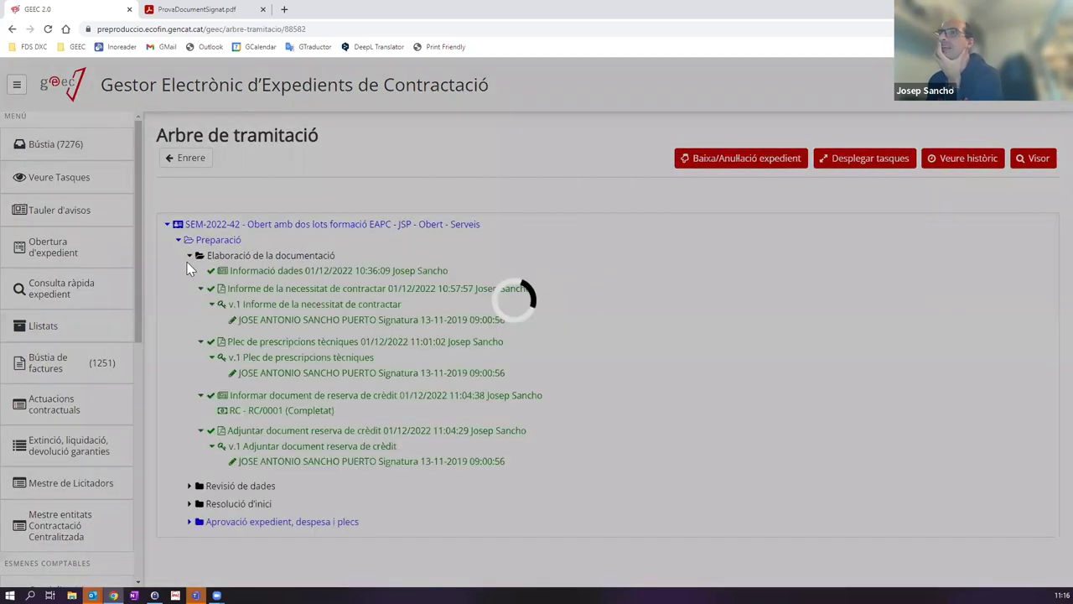
left_click(190, 487)
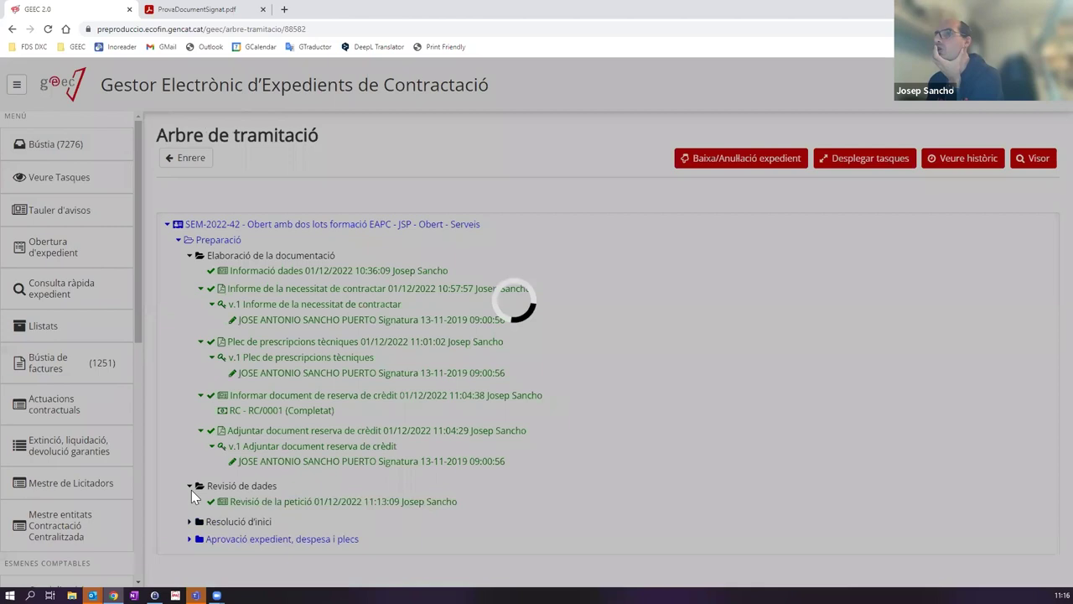
left_click(191, 539)
scroll(251, 478, "down", 2)
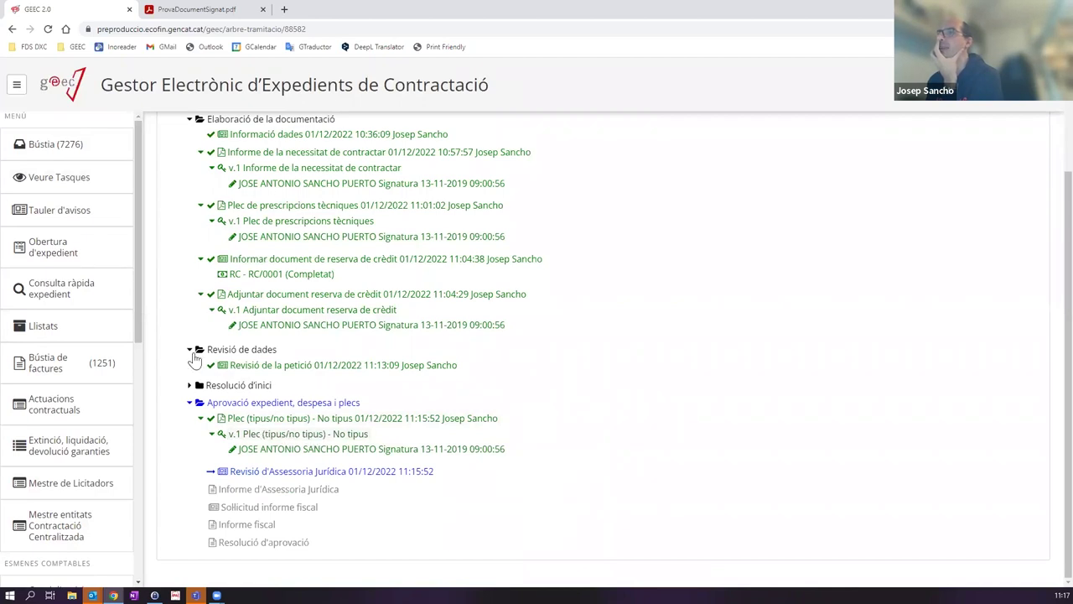
scroll(168, 285, "up", 4)
Step: Expand the whole tree with Desplegar tasques, then reopen the Revisió d'Assessoria Jurídica task
left_click(88, 148)
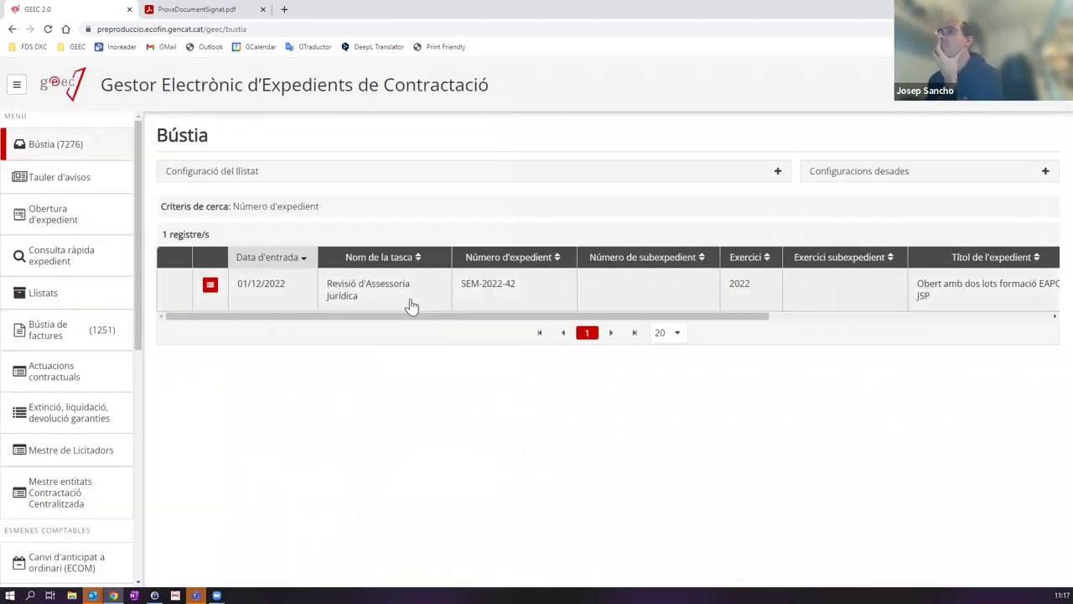
left_click(415, 304)
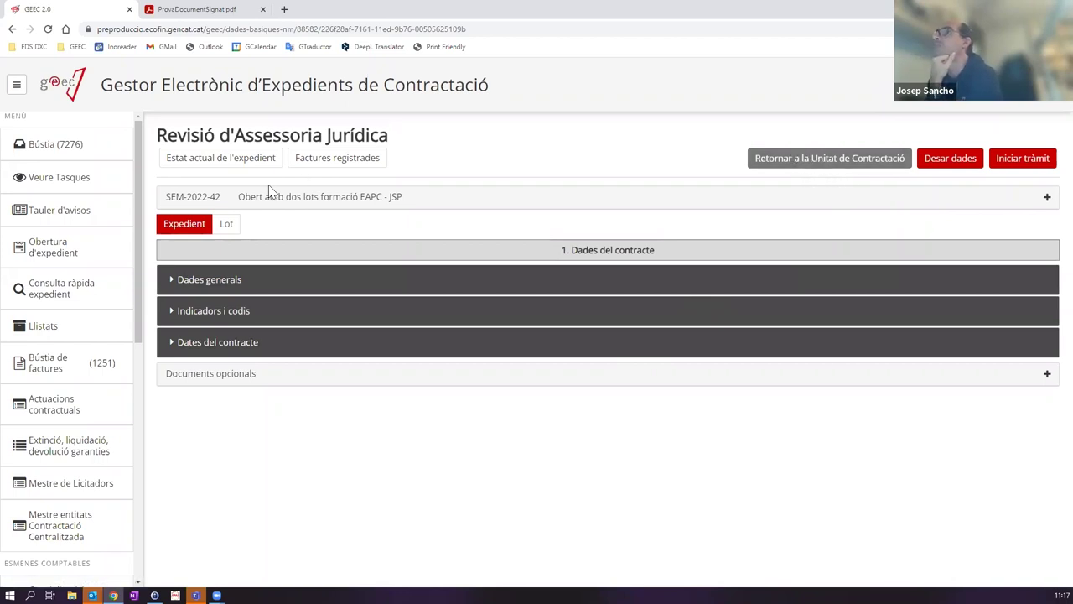
left_click(73, 146)
left_click(208, 287)
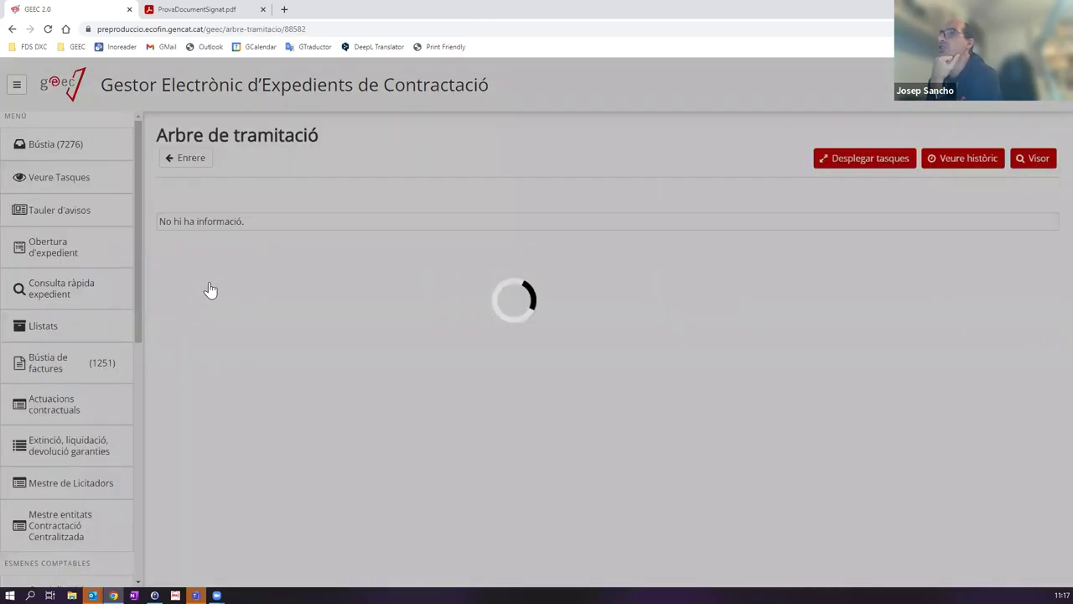
left_click(889, 172)
left_click(647, 382)
scroll(276, 327, "down", 3)
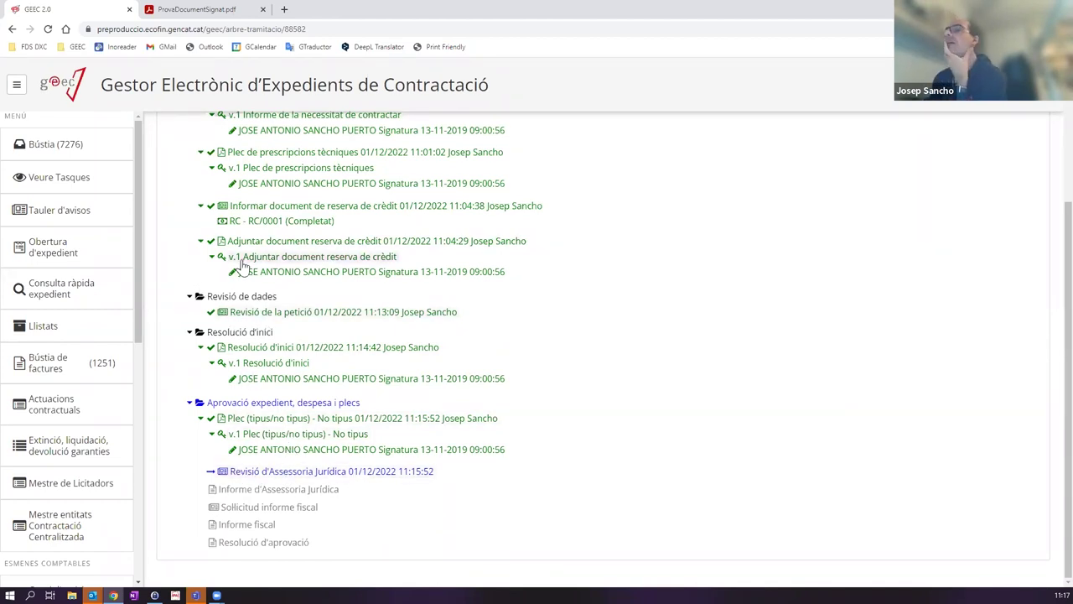
scroll(46, 154, "up", 3)
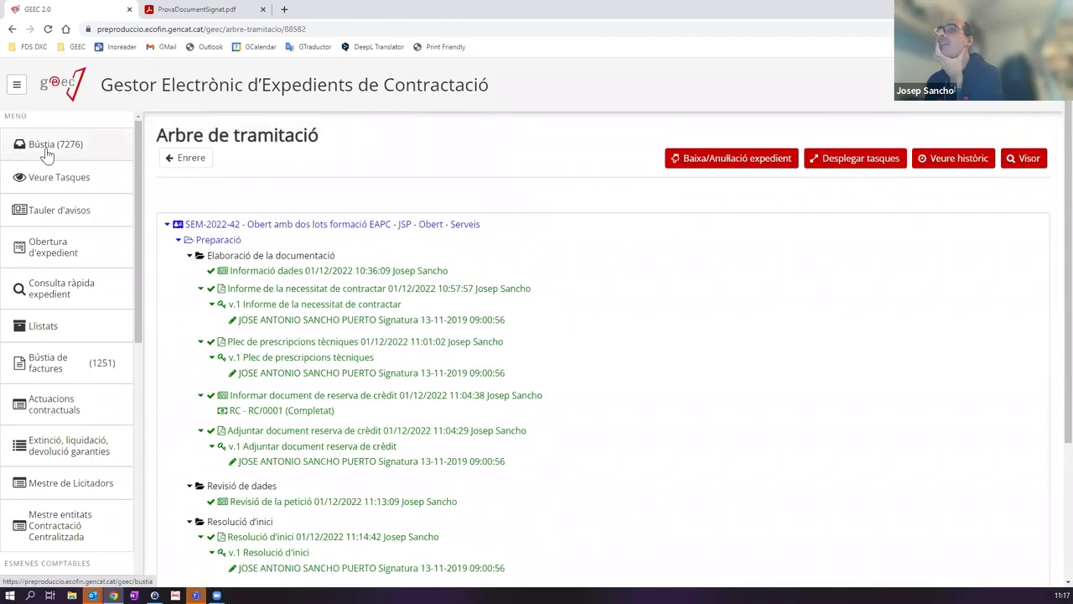
left_click(46, 154)
left_click(363, 289)
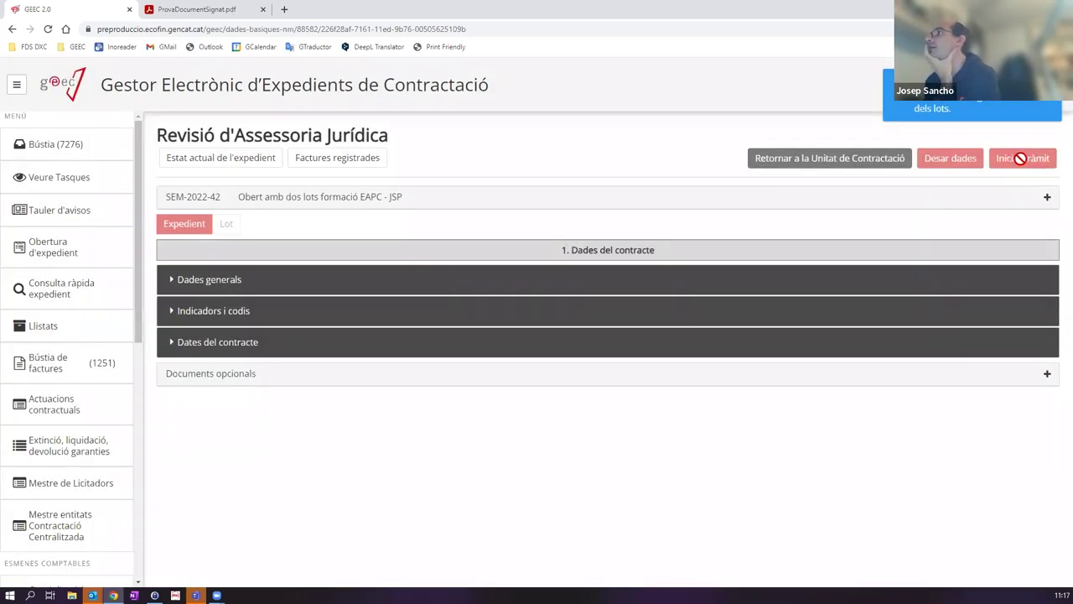
Step: Pass the legal review step and open the new Informe d'Assessoria Jurídica task IN03A
left_click(1024, 164)
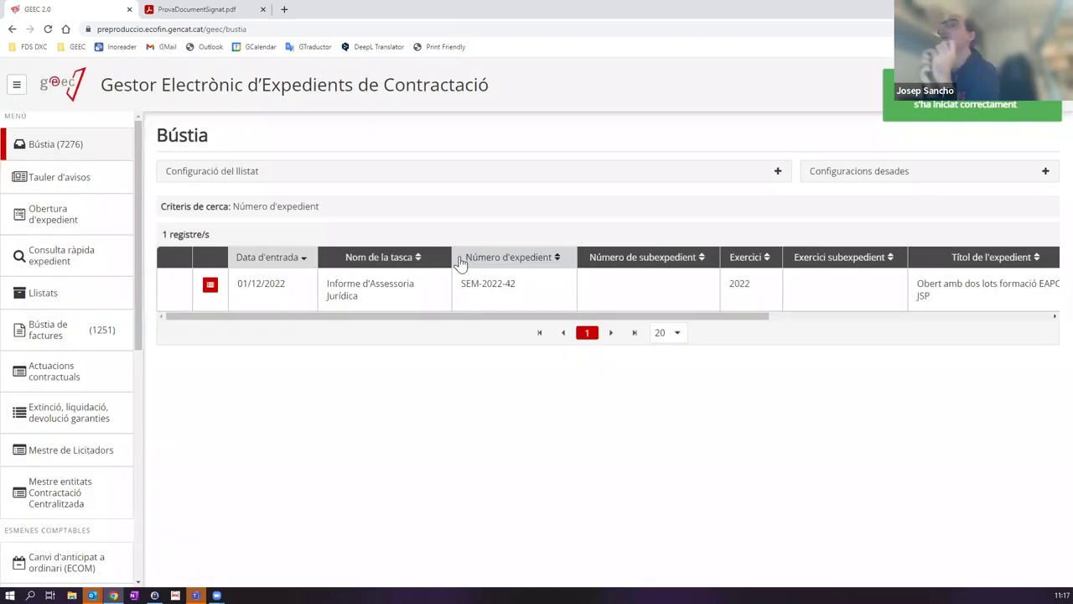
left_click(369, 284)
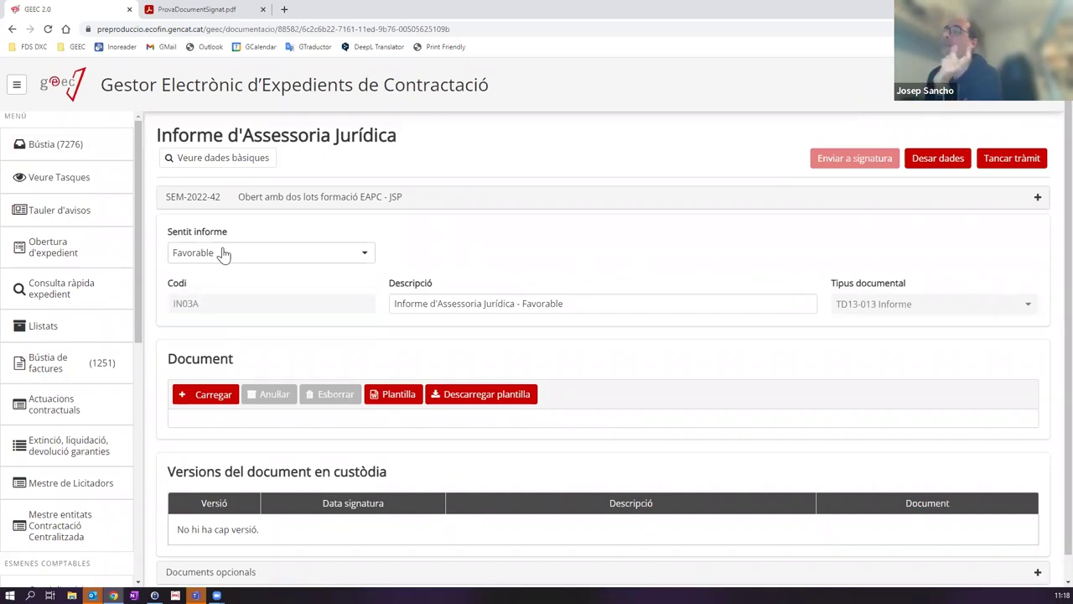
Step: Set the report outcome to Desfavorable and reword the description to 'Favorable amb observacions'
left_click(225, 254)
left_click(214, 293)
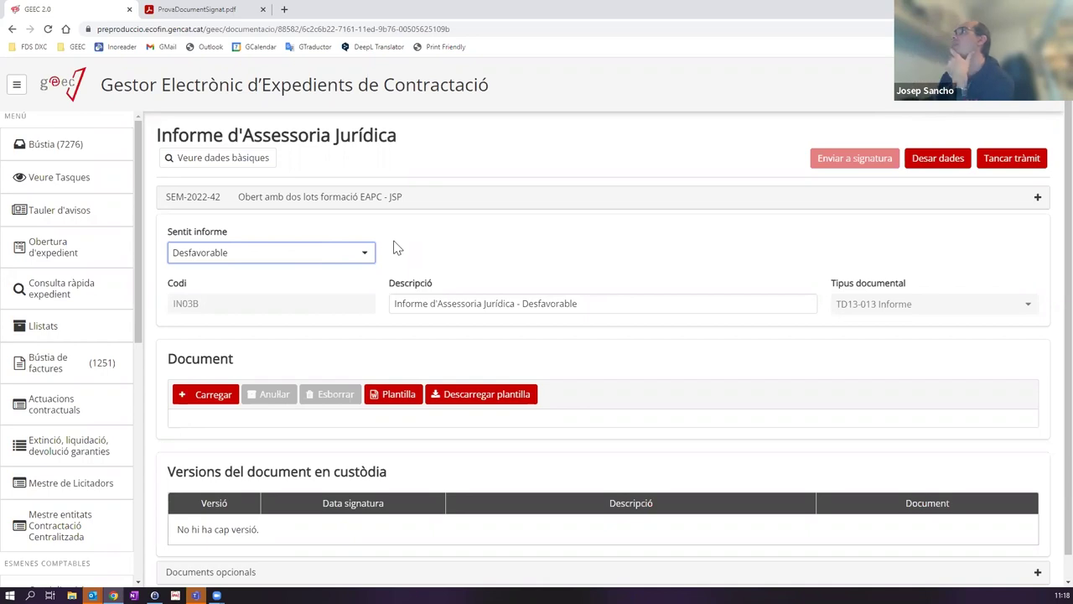
left_click_drag(522, 304, 640, 309)
type("Fav")
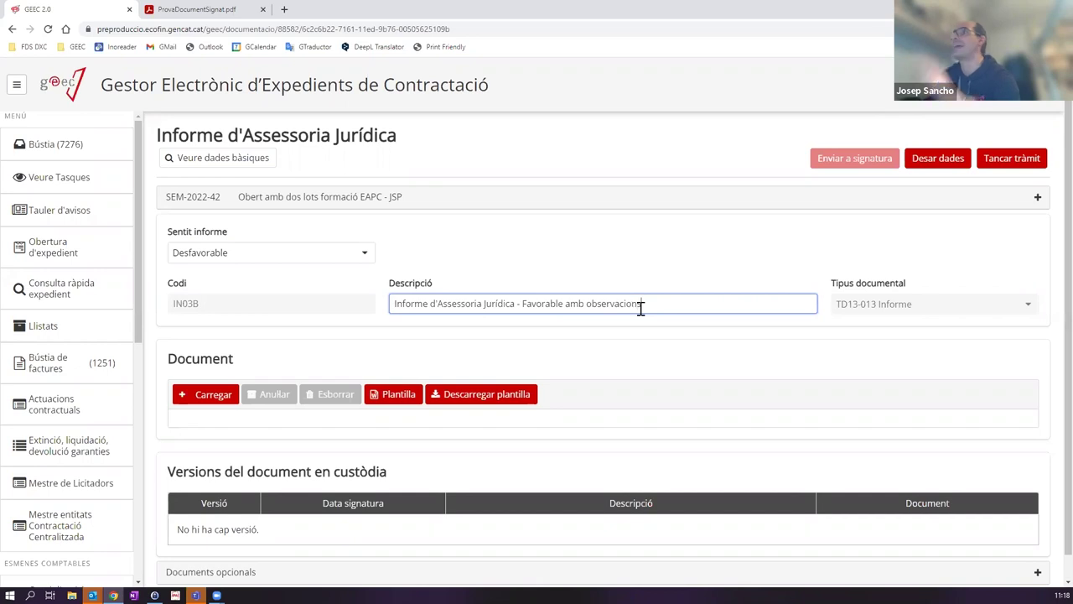
Step: Upload ProvaDocumentSignat.pdf as the legal report document
left_click(204, 397)
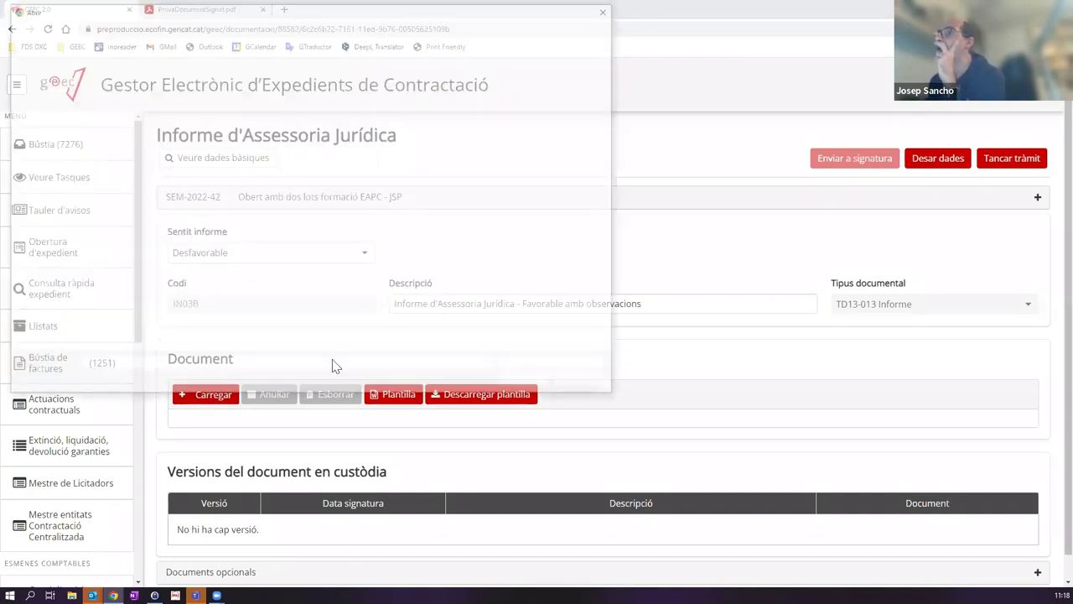
left_click(279, 188)
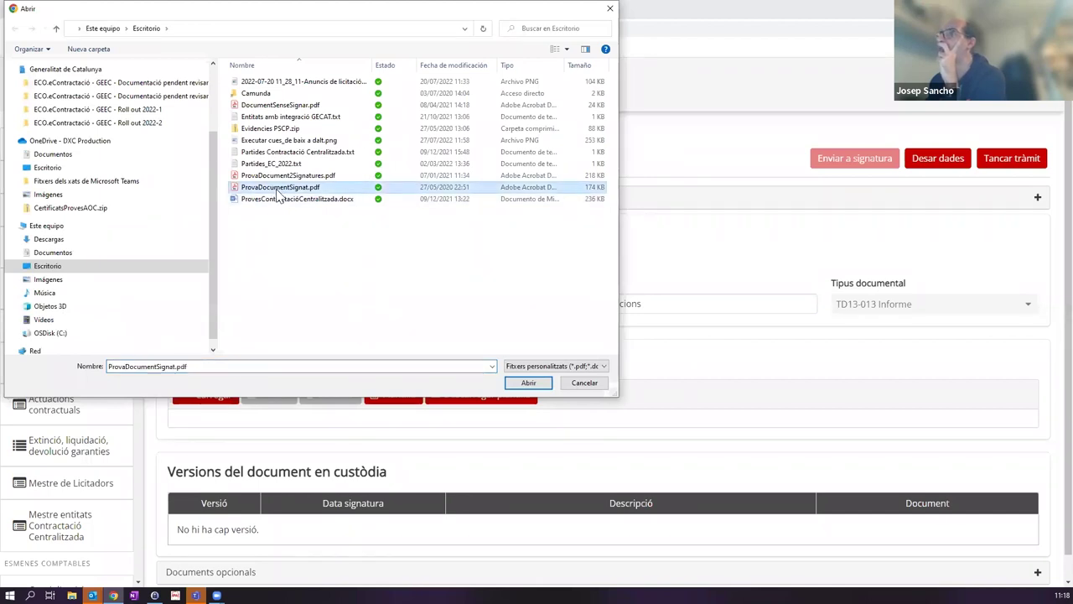
left_click(278, 189)
double_click(237, 188)
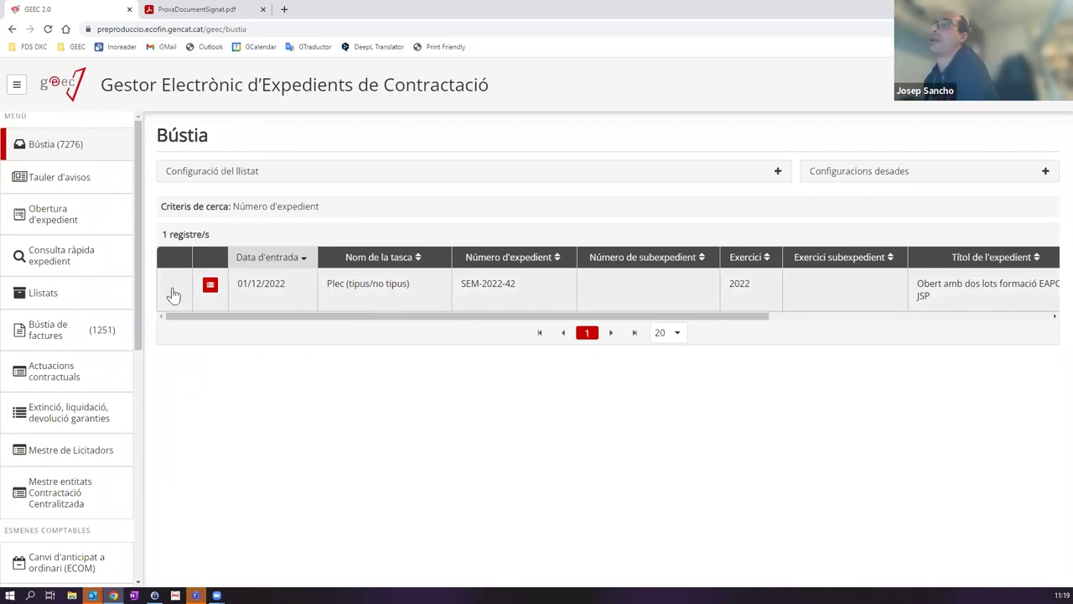
Step: Open SEM-2022-42's processing tree, expand Preparació, and expand all tasks
left_click(209, 286)
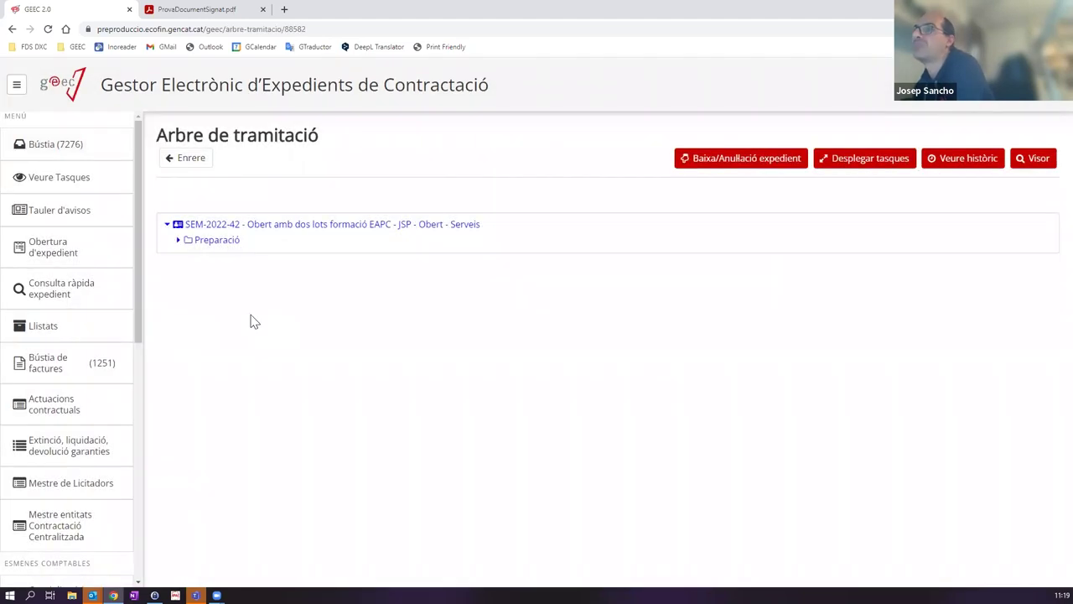
left_click(177, 240)
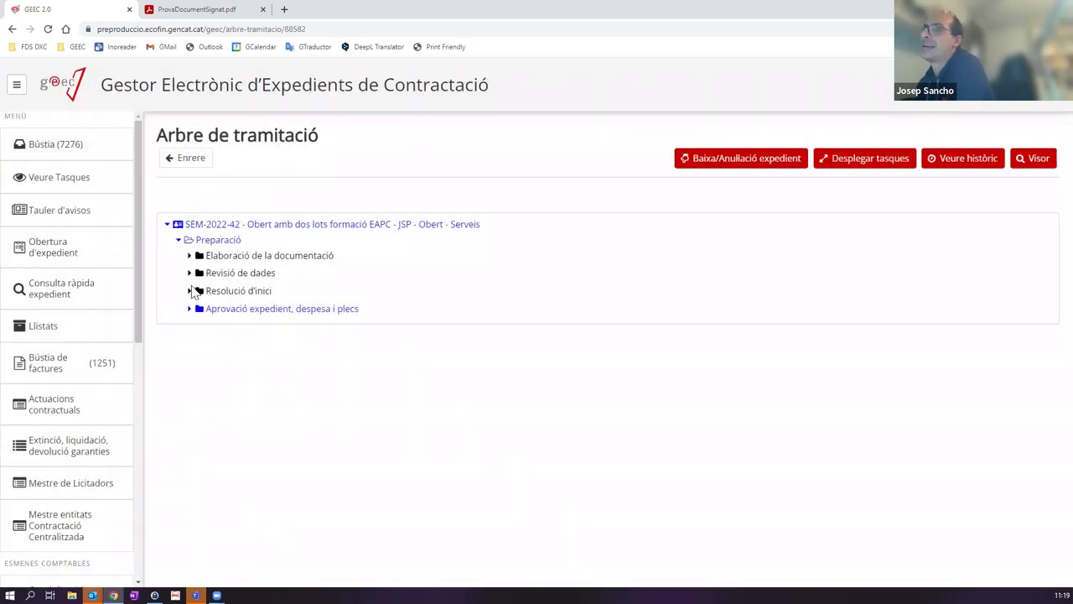
left_click(871, 172)
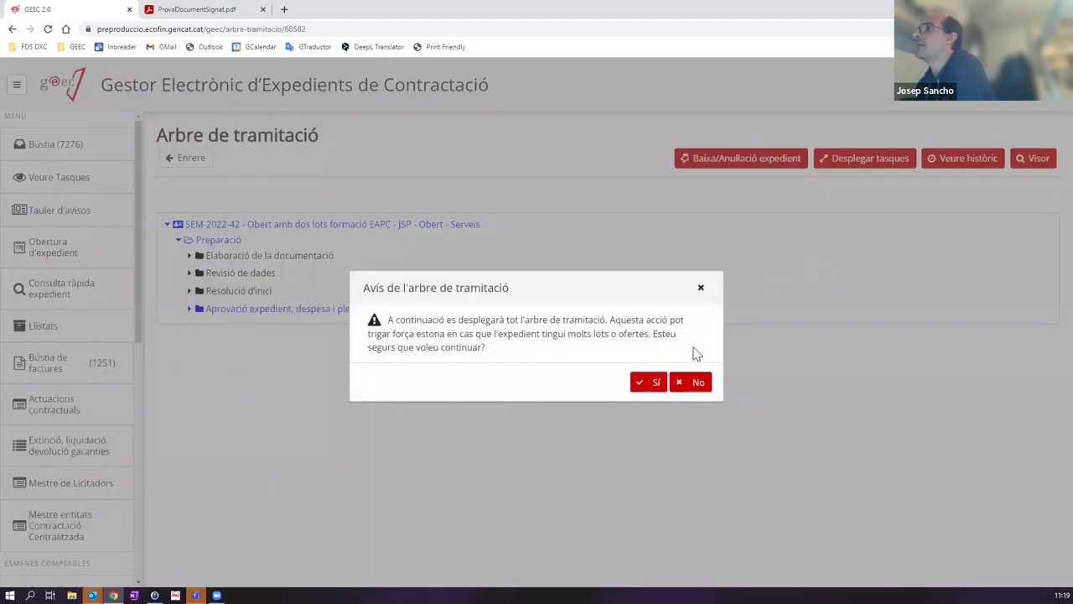
left_click(654, 382)
Step: Browse the tree, select the v.1 Informe d'Assessoria Jurídica, then return to the Bústia
scroll(479, 371, "down", 2)
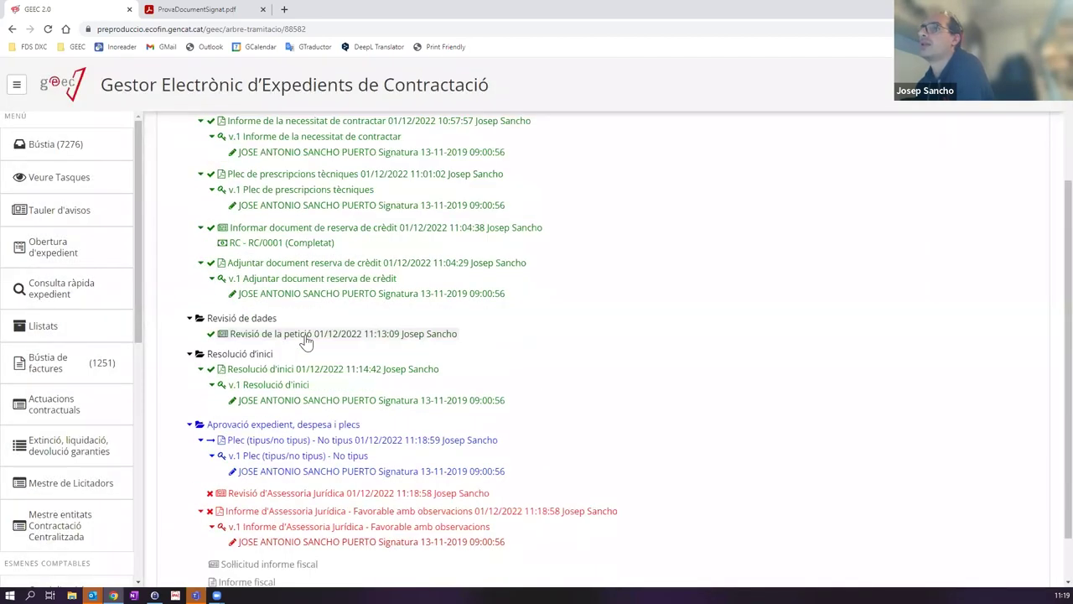
scroll(319, 436, "down", 1)
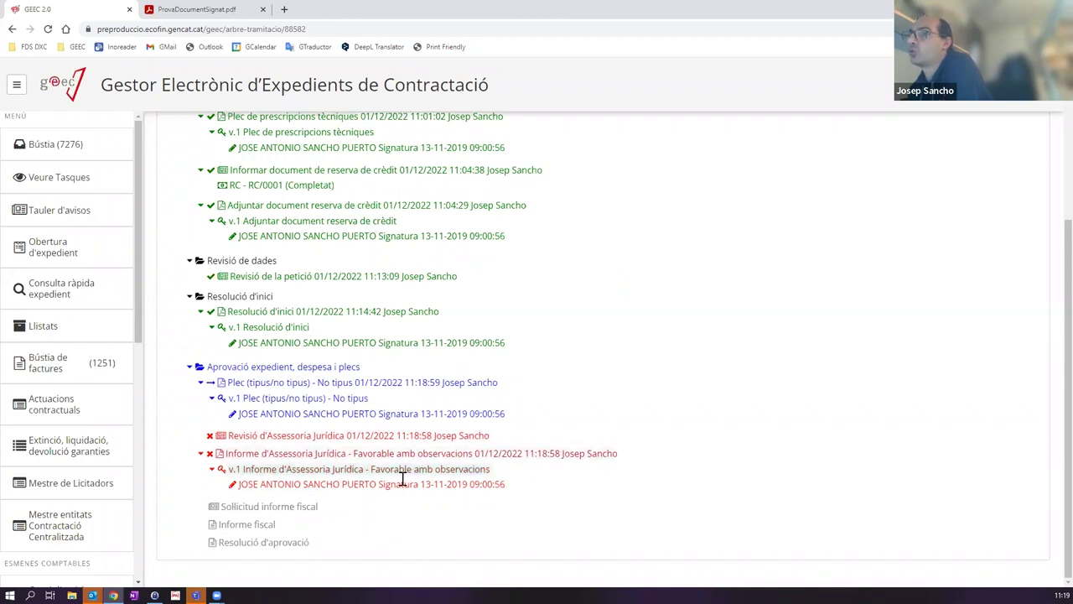
left_click(271, 471)
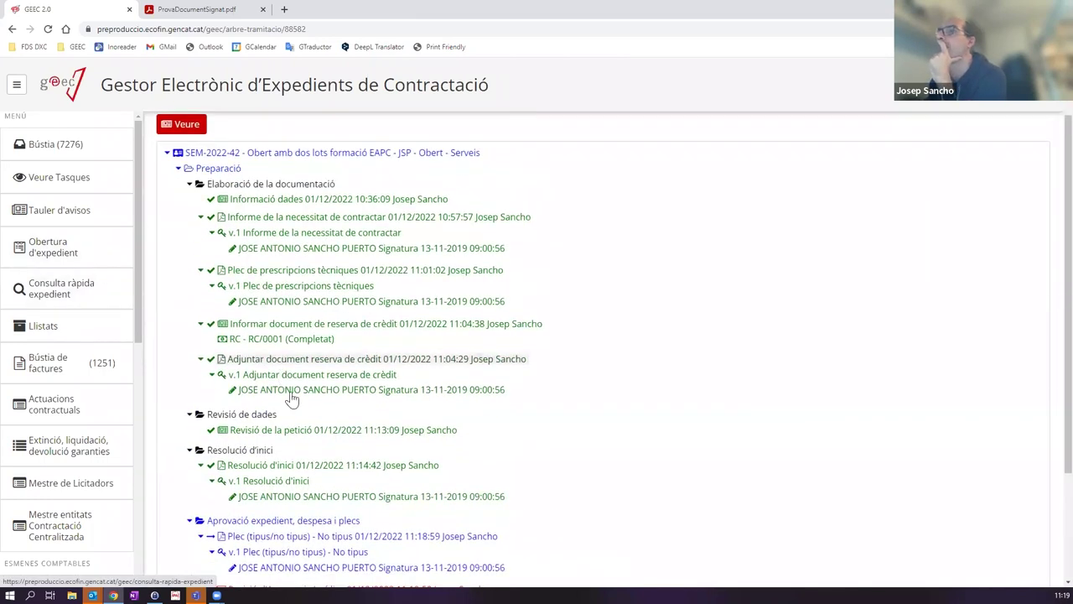
scroll(292, 397, "down", 2)
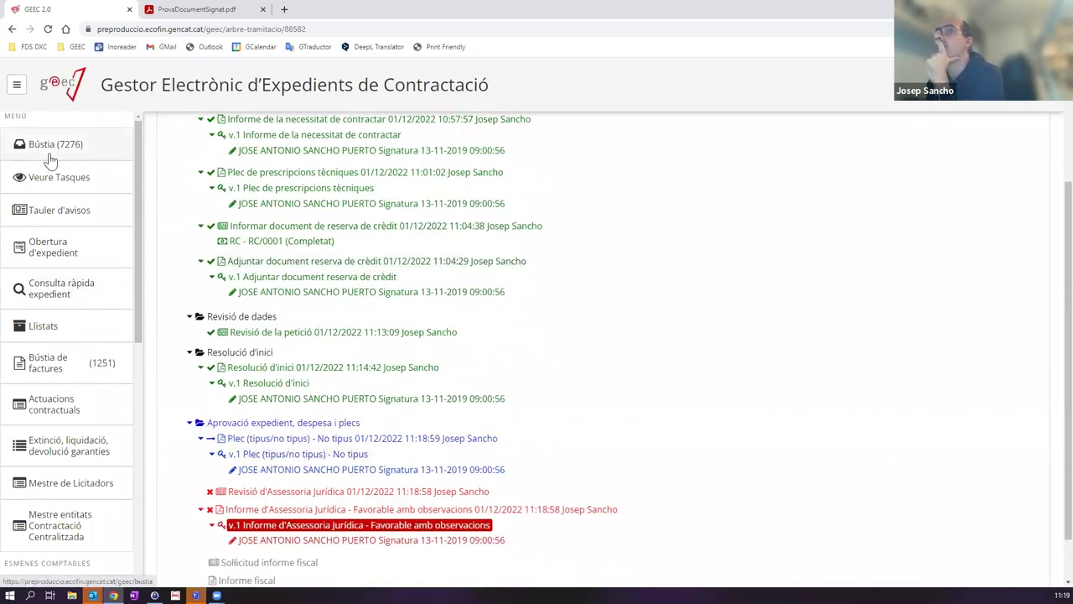
left_click(50, 146)
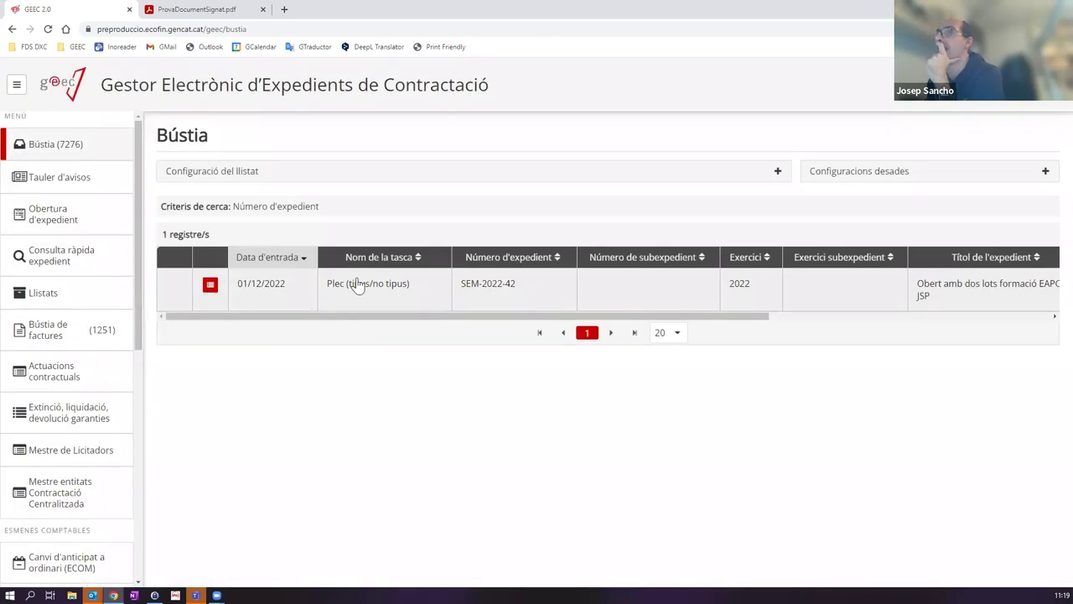
Step: Open the Plec (tipus/no tipus) task and create a new document version
left_click(366, 283)
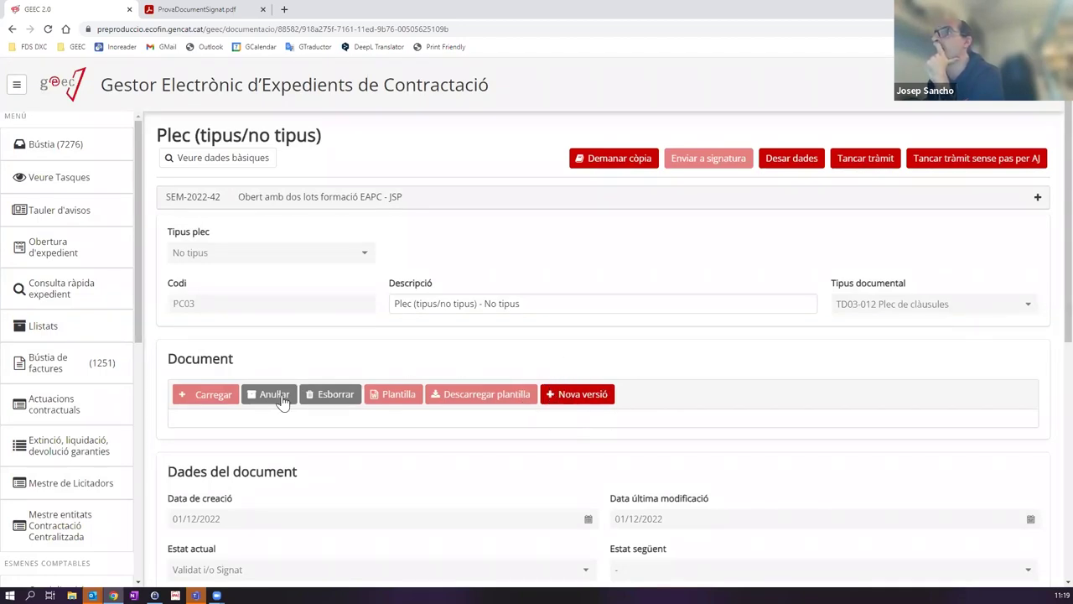
left_click(565, 401)
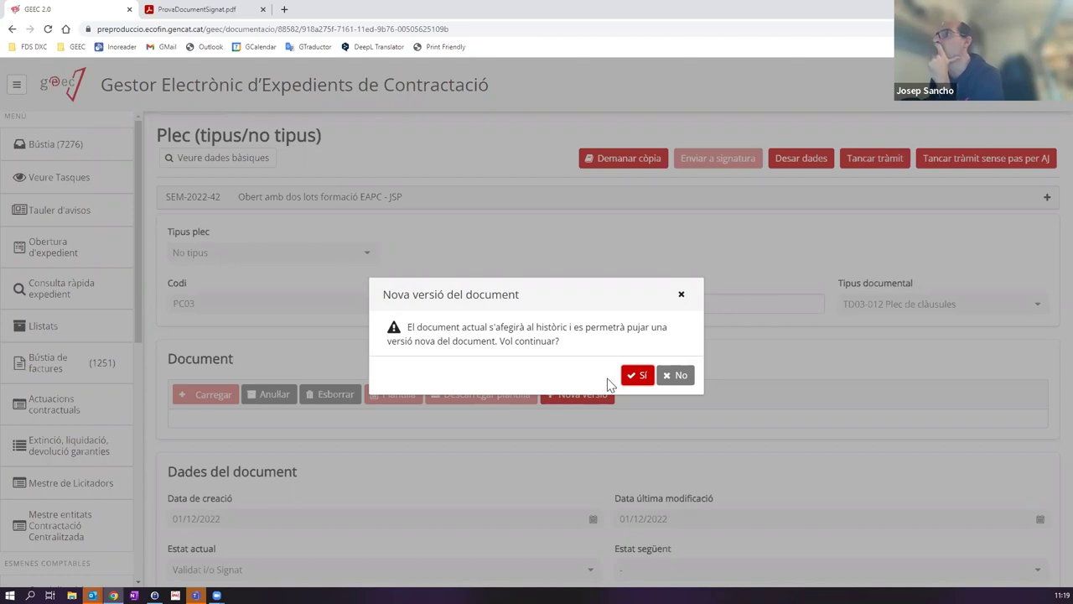
left_click(643, 377)
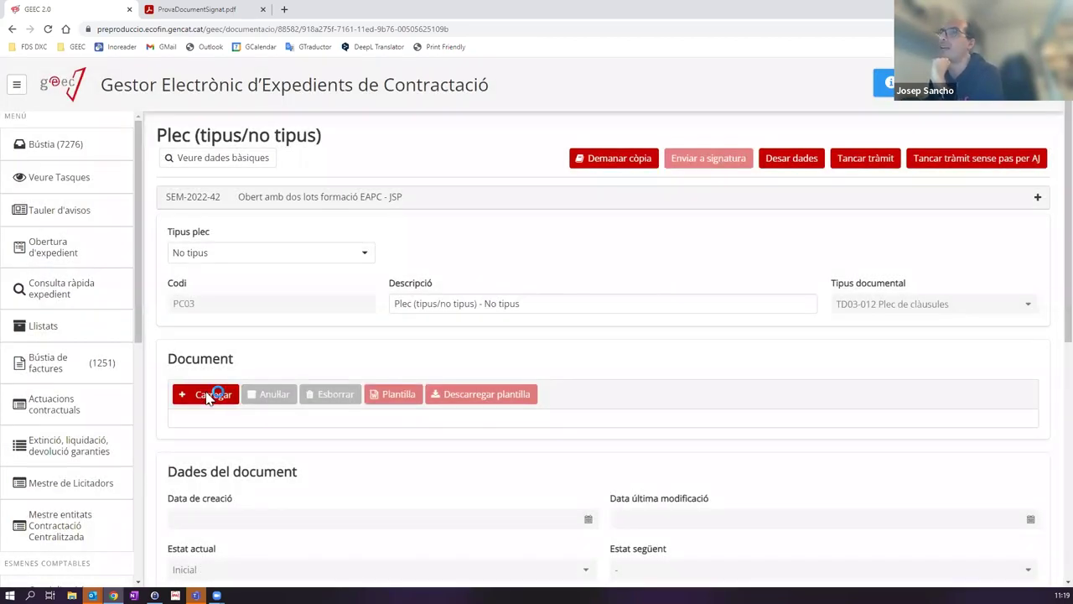
Step: Upload ProvaDocumentSignat.pdf as the Plec, close the task, and open the new Revisió d'Assessoria Jurídica
left_click(209, 398)
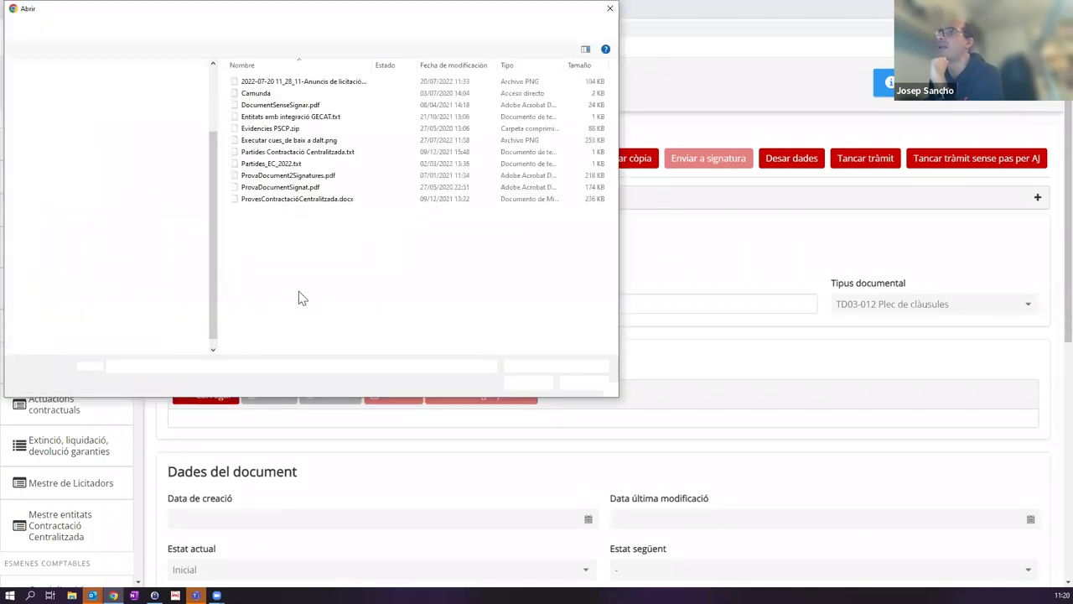
left_click(282, 188)
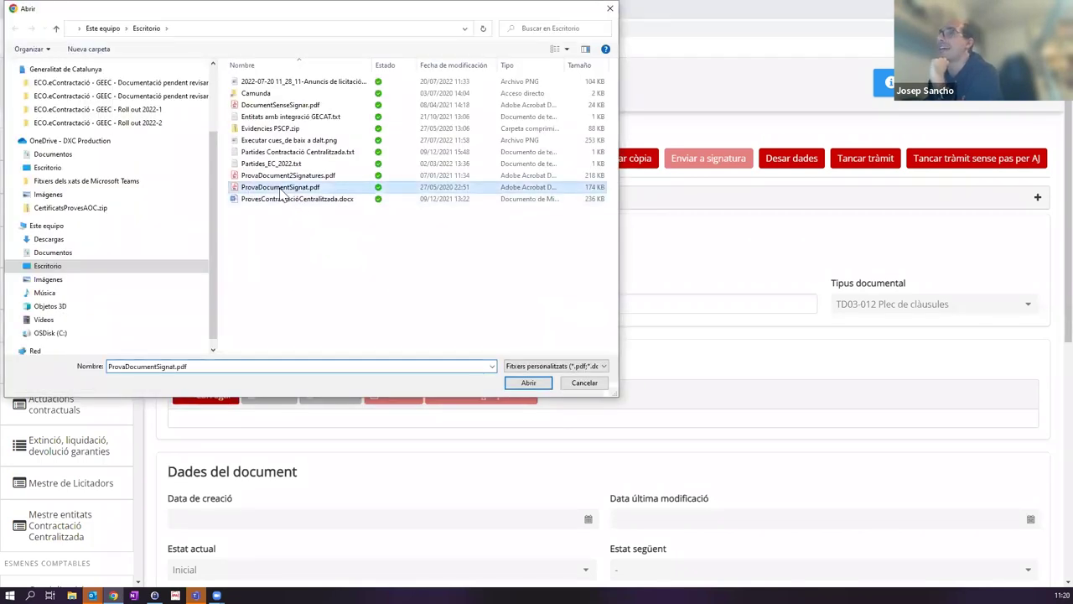
double_click(282, 188)
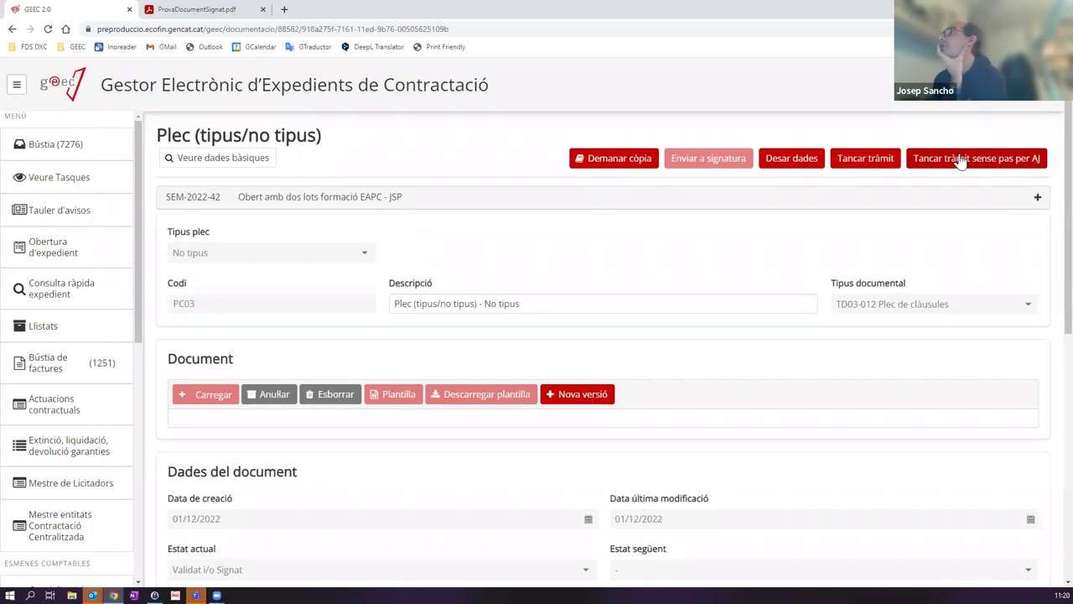
left_click(857, 162)
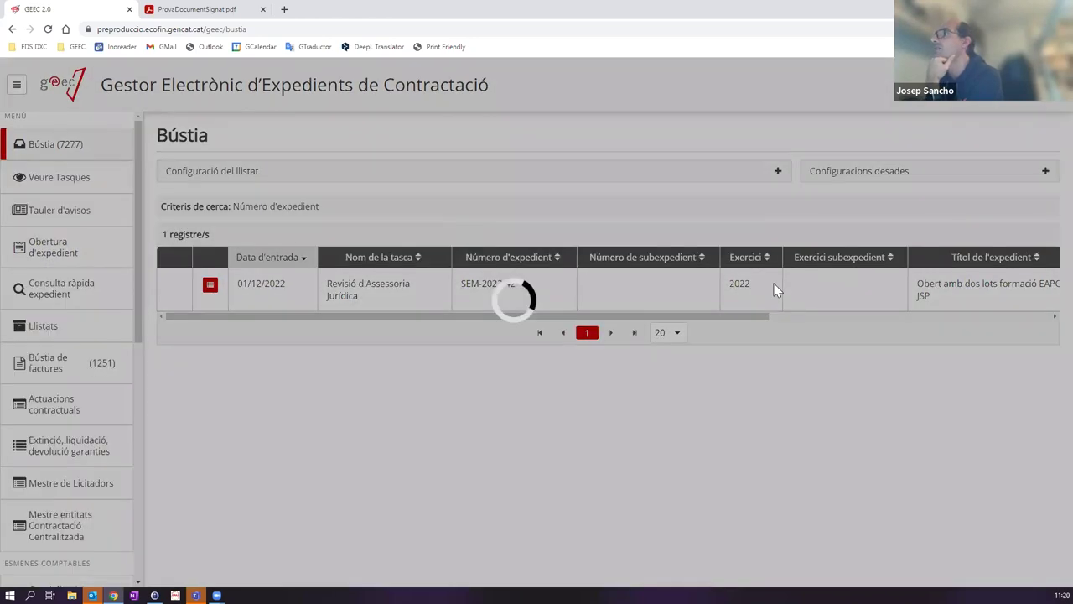
left_click(775, 289)
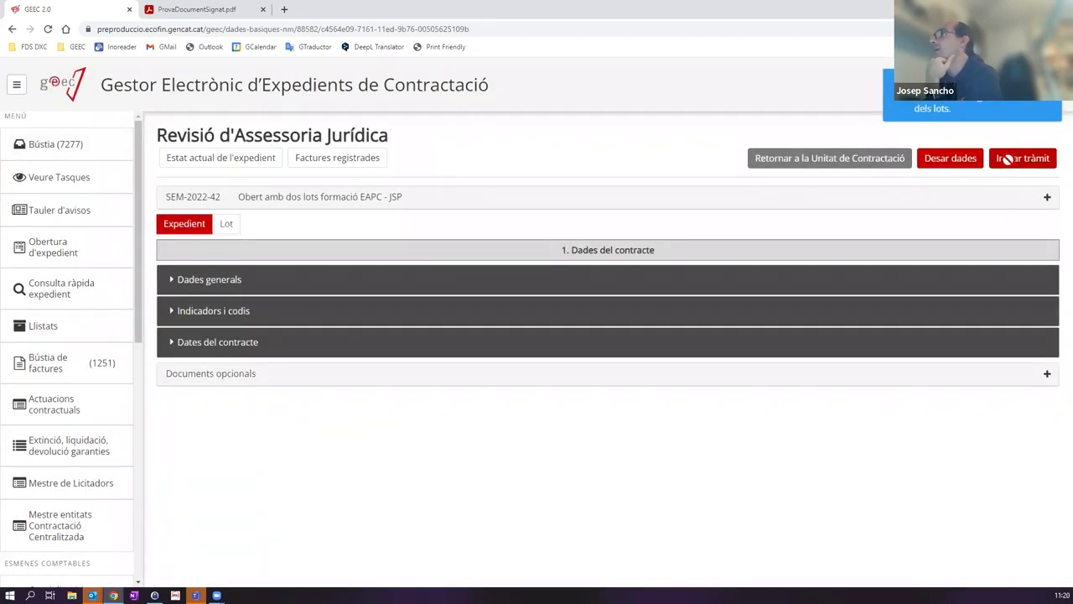
Step: Pass the second legal review and open the new Informe d'Assessoria Jurídica task IN03B
left_click(1009, 167)
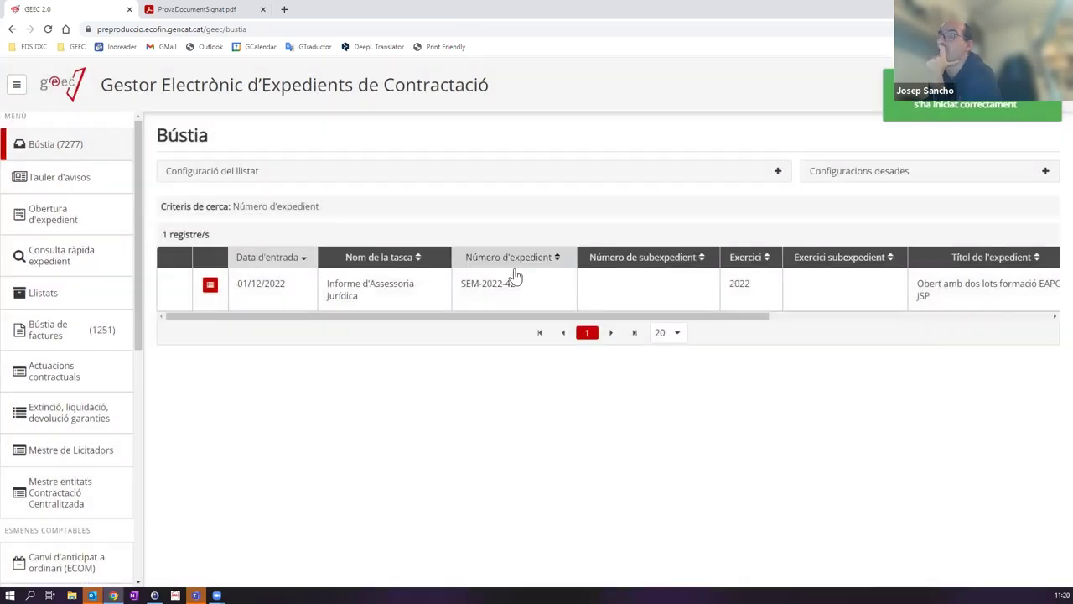
left_click(332, 298)
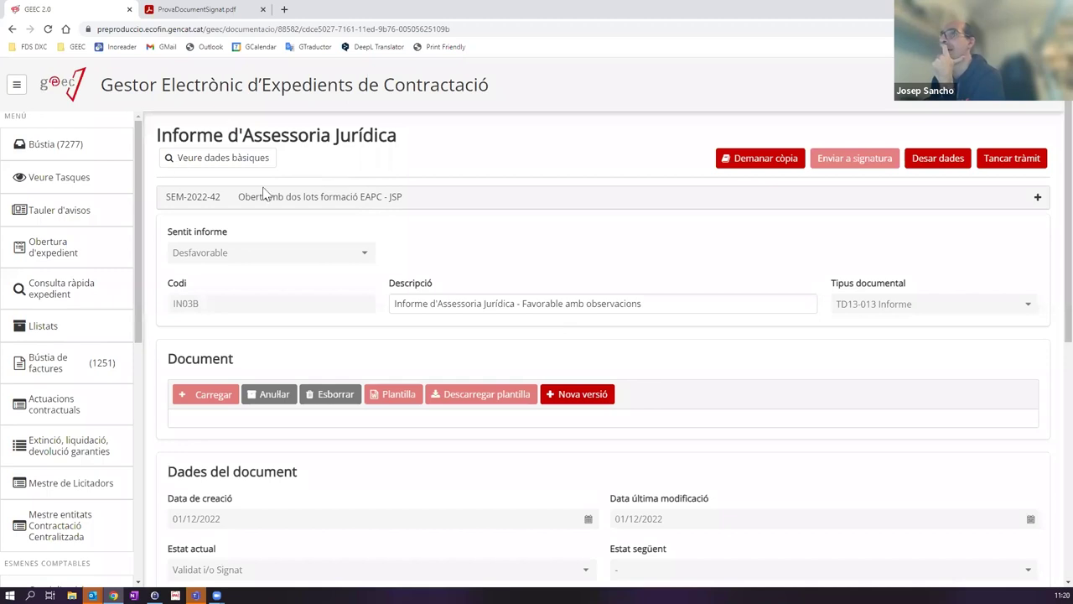
Step: Upload ProvaDocumentSignat.pdf as a new version of the IN03B legal report
scroll(535, 365, "down", 4)
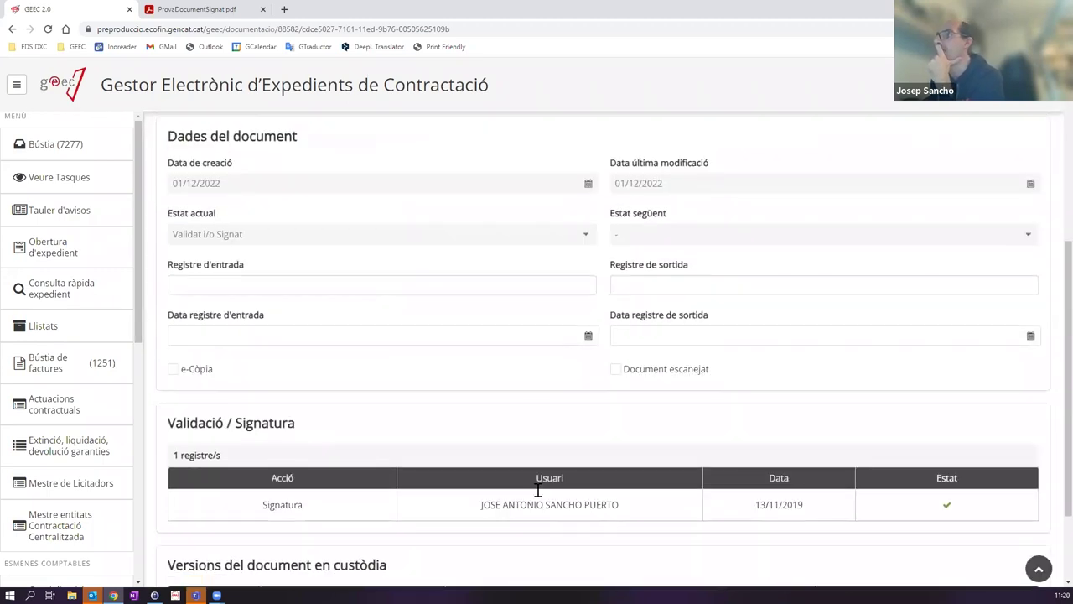
scroll(439, 469, "down", 2)
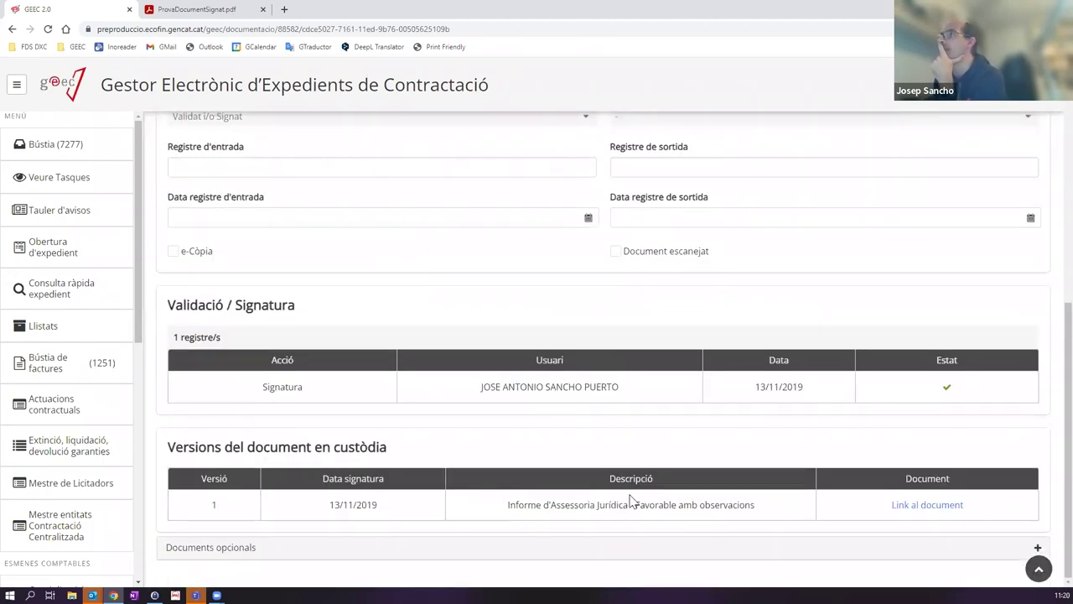
scroll(668, 358, "up", 6)
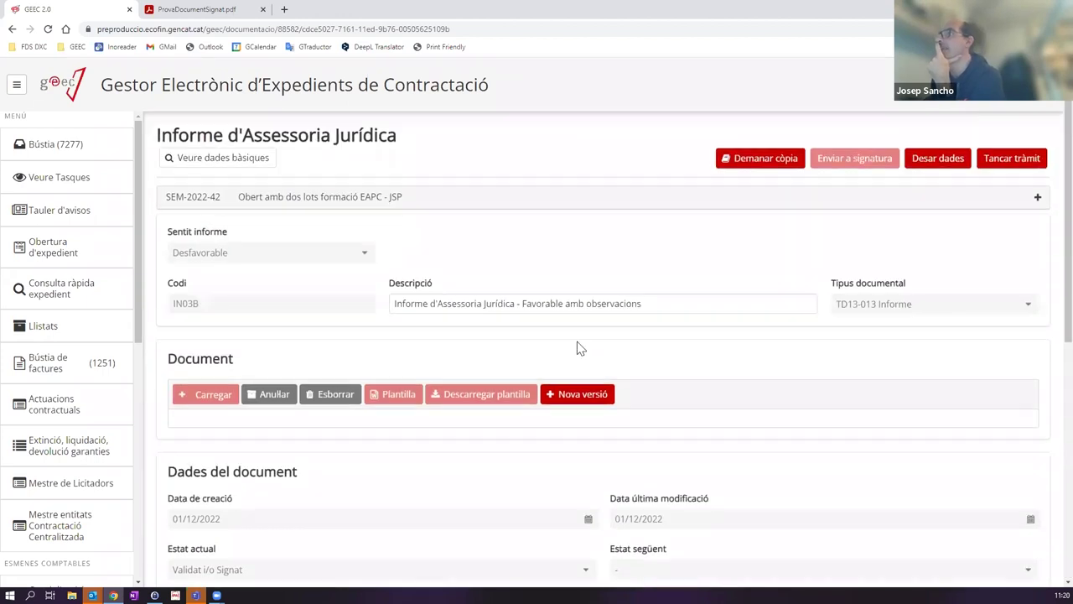
left_click(569, 399)
left_click(637, 377)
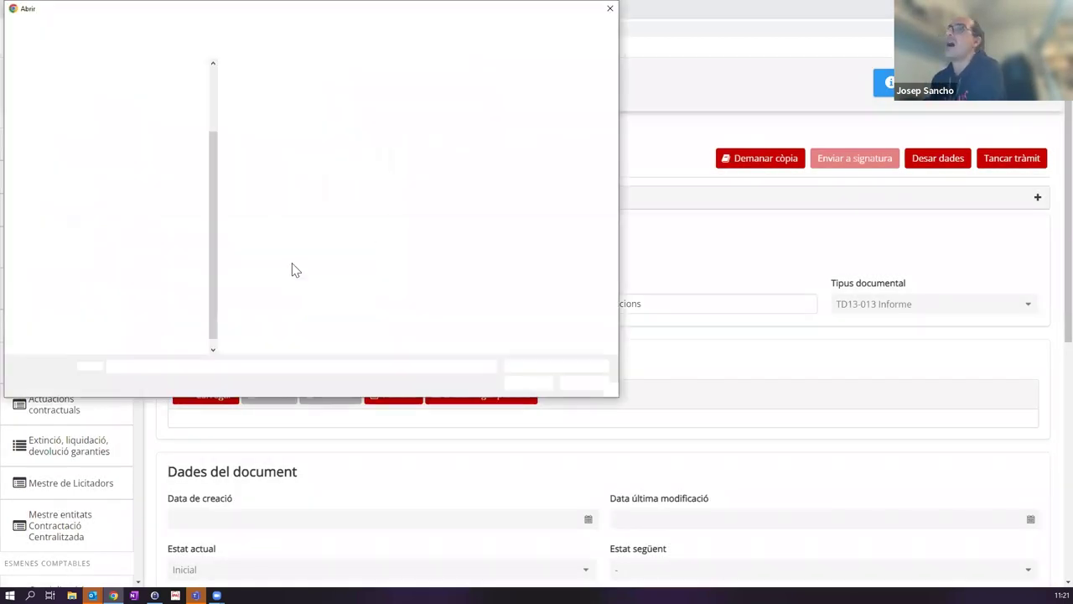
left_click(281, 190)
double_click(282, 188)
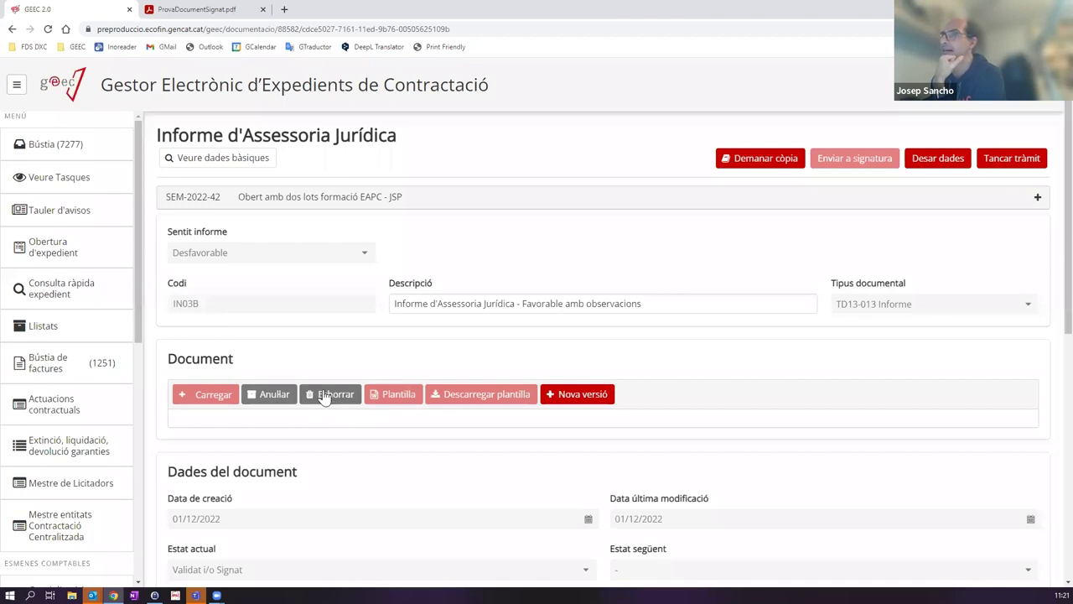
Step: Delete the current report document, set Sentit informe to Favorable, and upload ProvaDocumentSignat.pdf instead
left_click(322, 396)
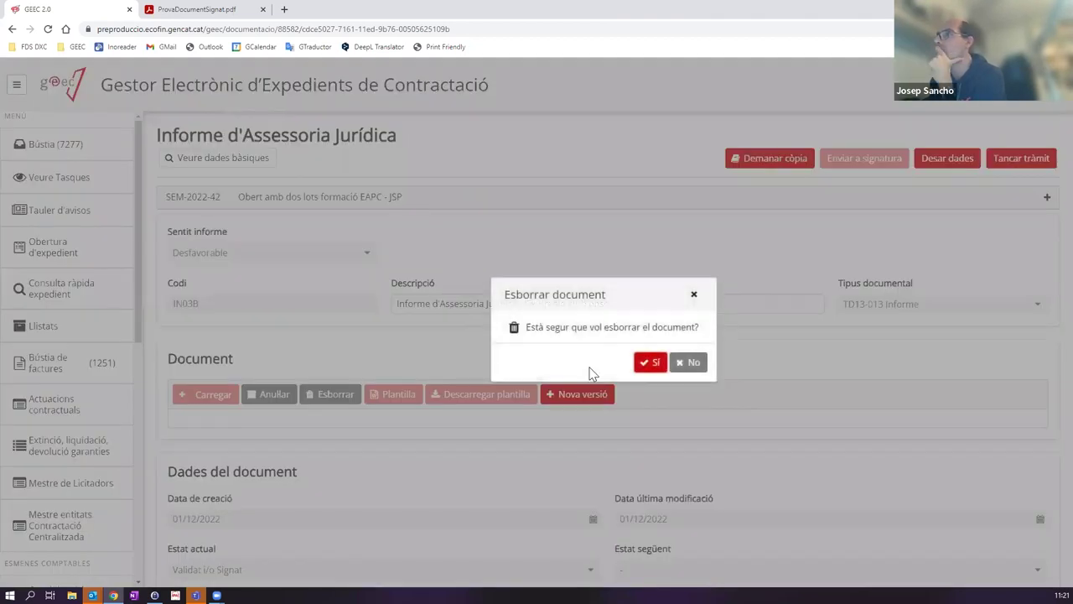
left_click(649, 363)
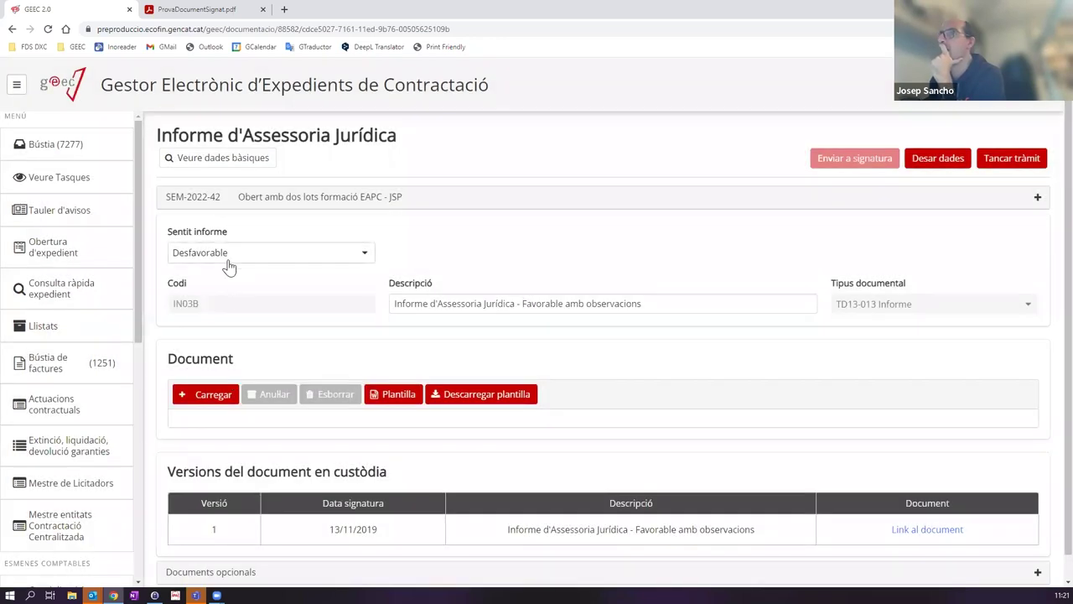
left_click(228, 259)
left_click(200, 277)
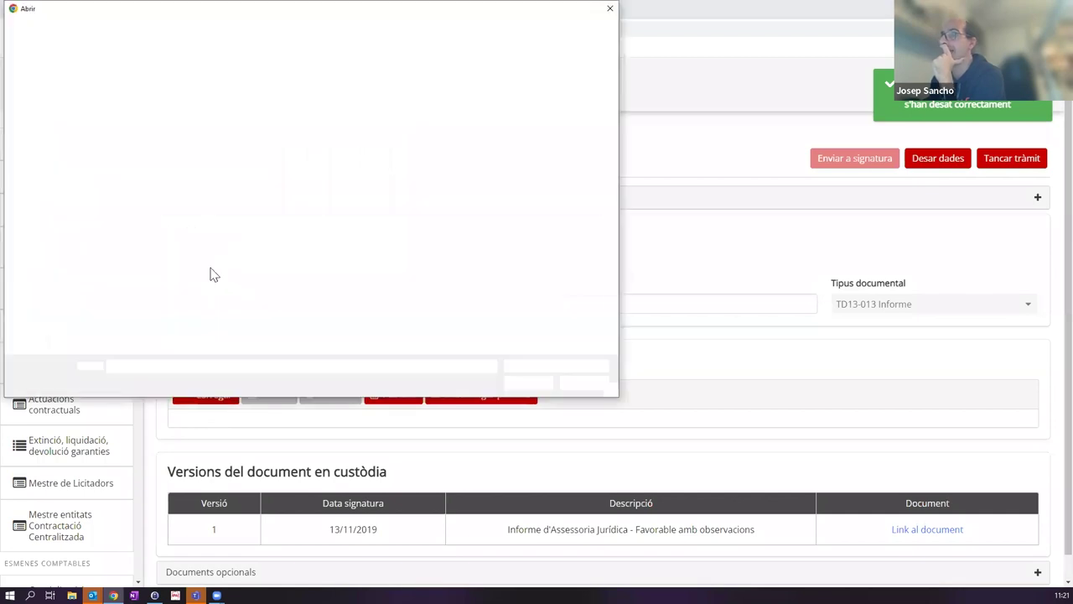
left_click(276, 187)
double_click(271, 190)
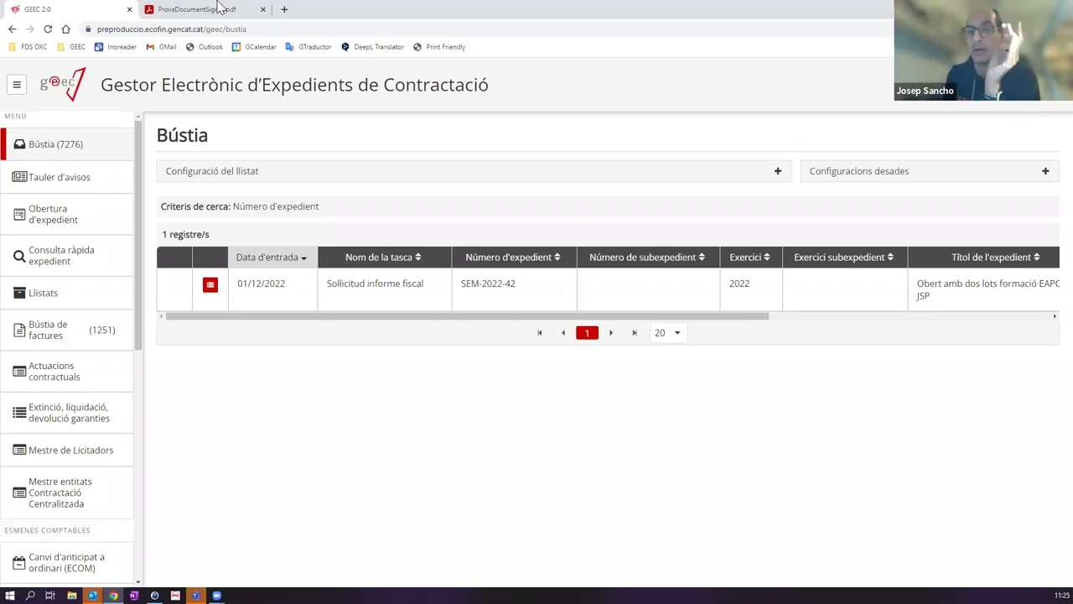
Step: Sort the SEM-2022-42 Bústia results by Data d'entrada
left_click(265, 258)
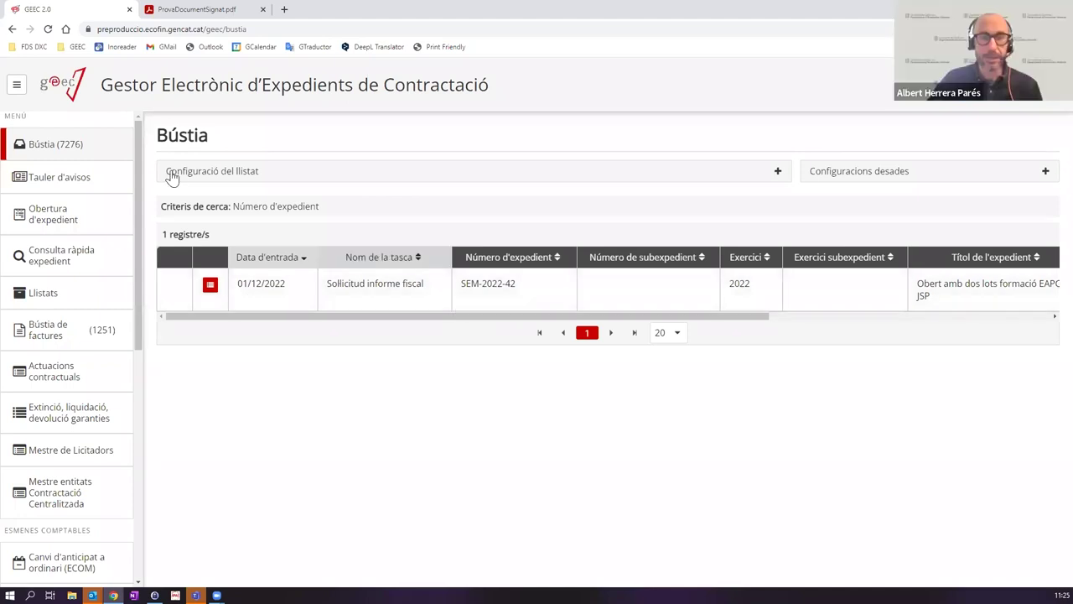
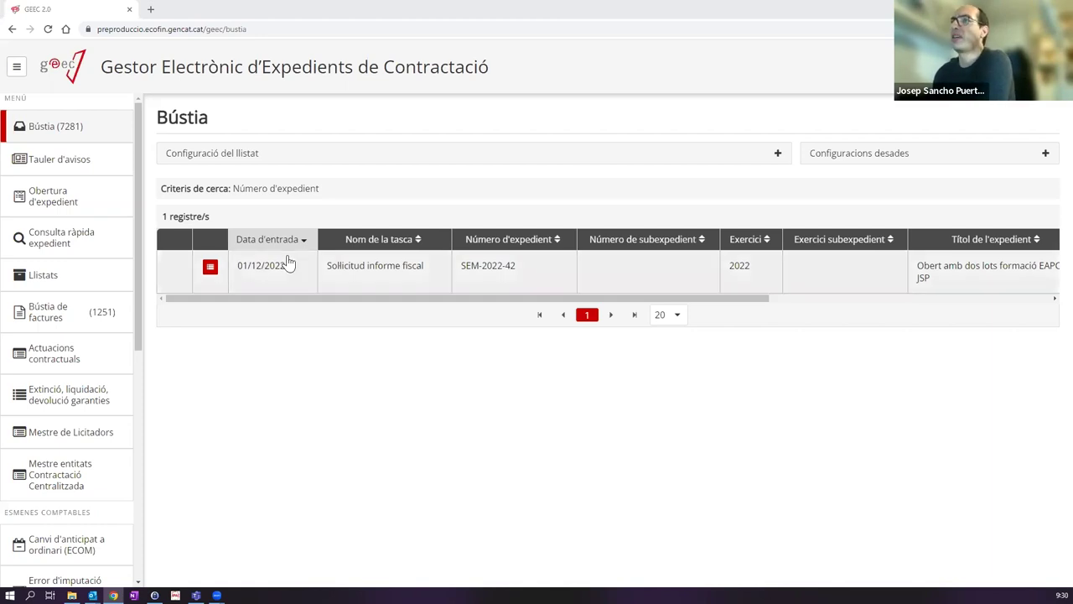
Step: Open SEM-2022-42's Arbre de tramitació, expand all tasks, and scroll through the completed steps
left_click(209, 268)
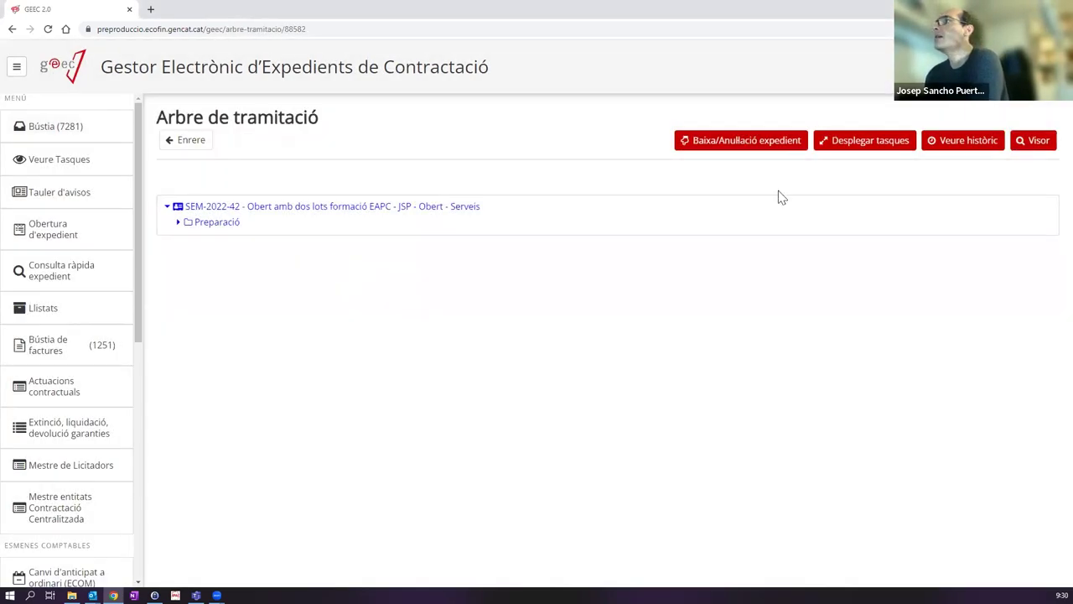
left_click(860, 143)
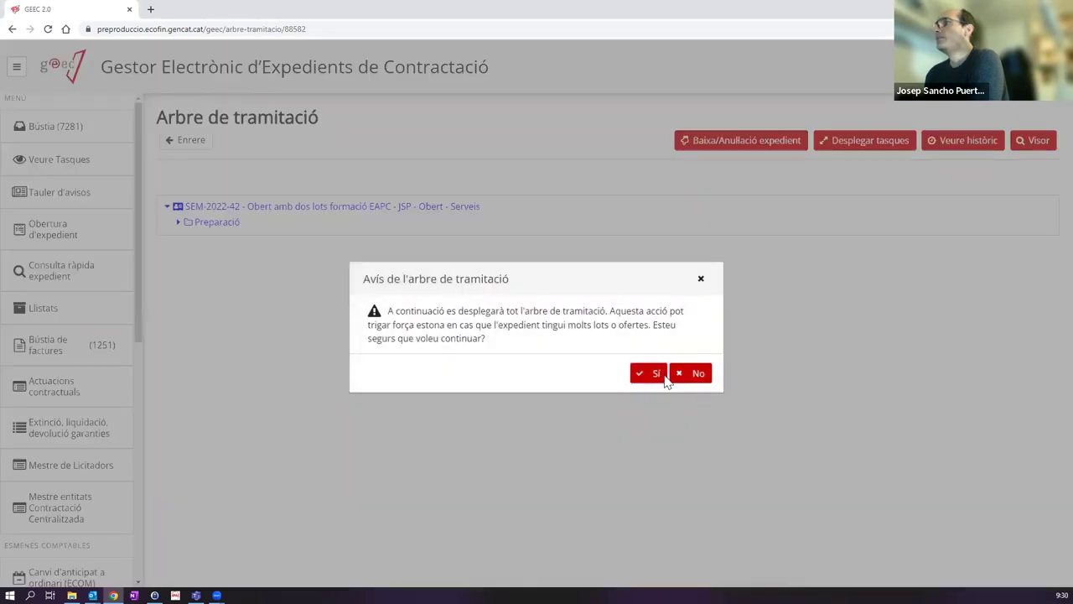
left_click(664, 376)
scroll(629, 307, "down", 1)
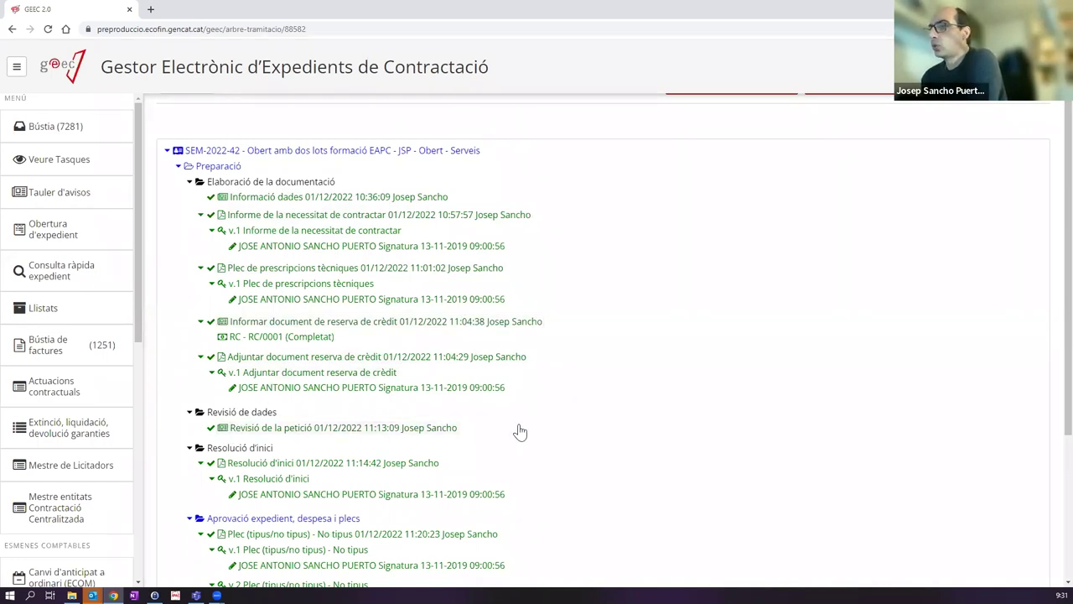
scroll(515, 431, "down", 2)
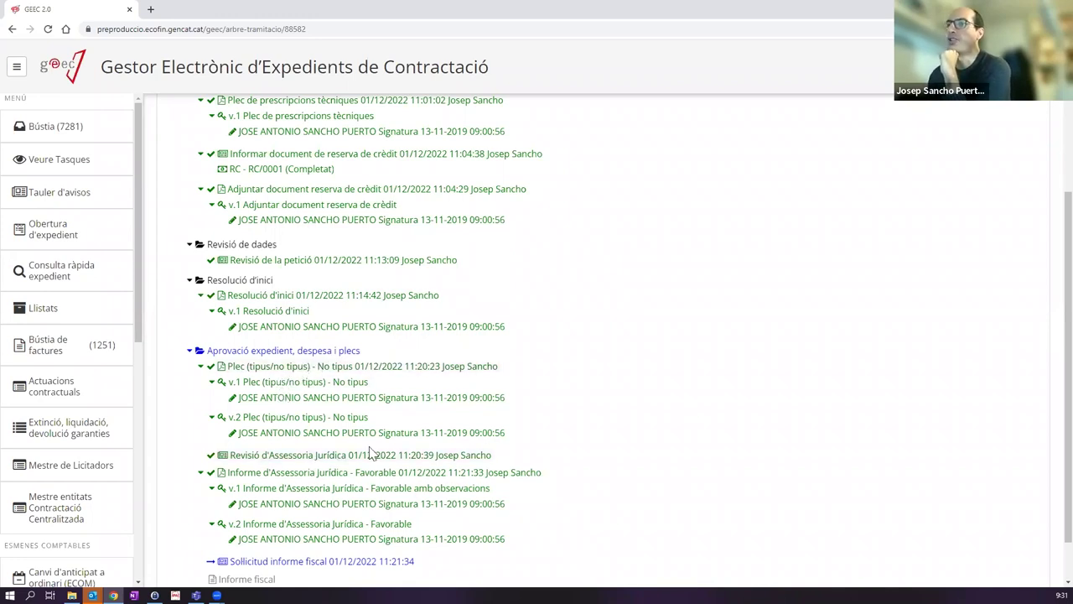
scroll(371, 453, "down", 1)
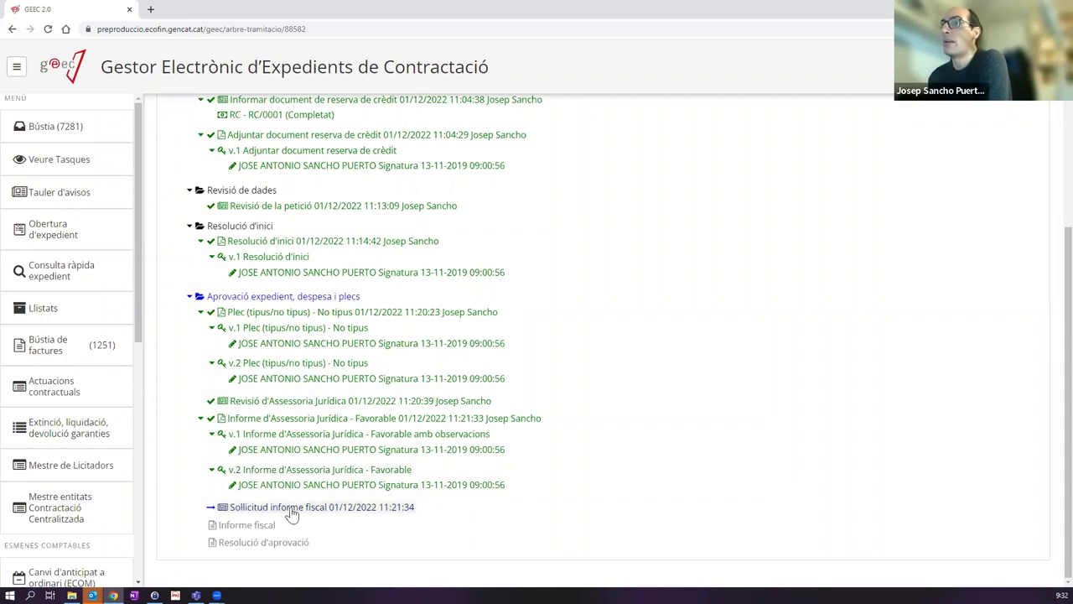
Step: Return to Bústia and open the Sol·licitud informe fiscal task for SEM-2022-42
left_click(64, 132)
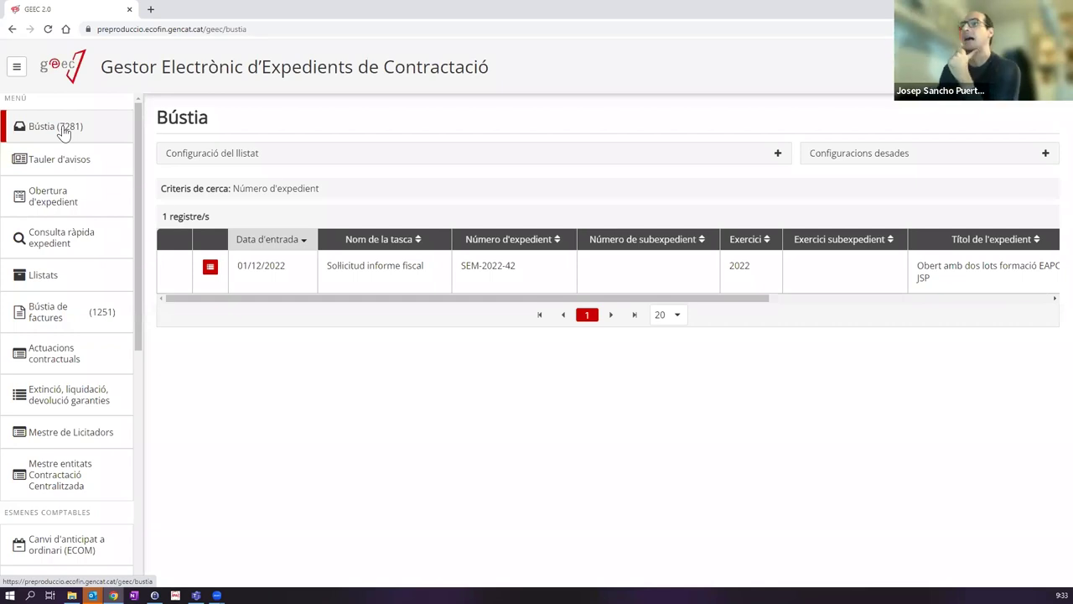
left_click(411, 273)
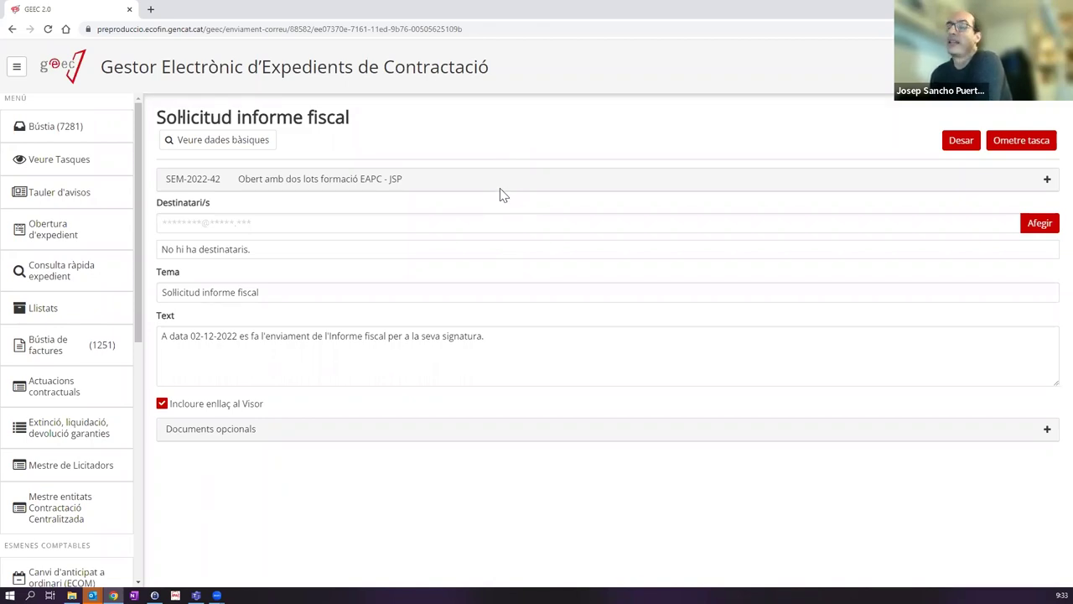
Step: Enter a test e-mail address in Destinatari/s and add it to the recipients list
left_click(227, 221)
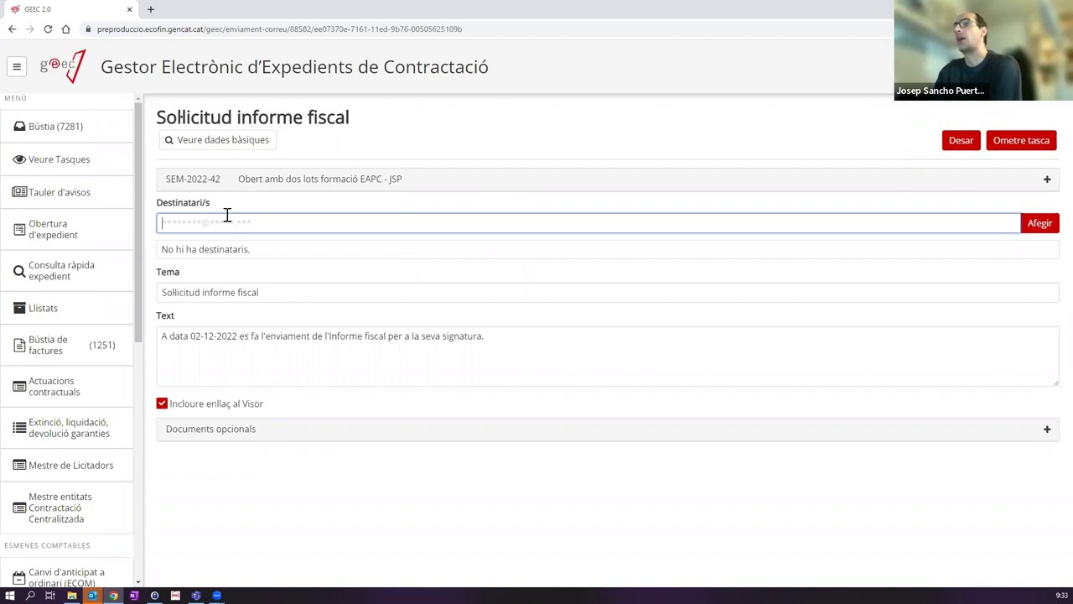
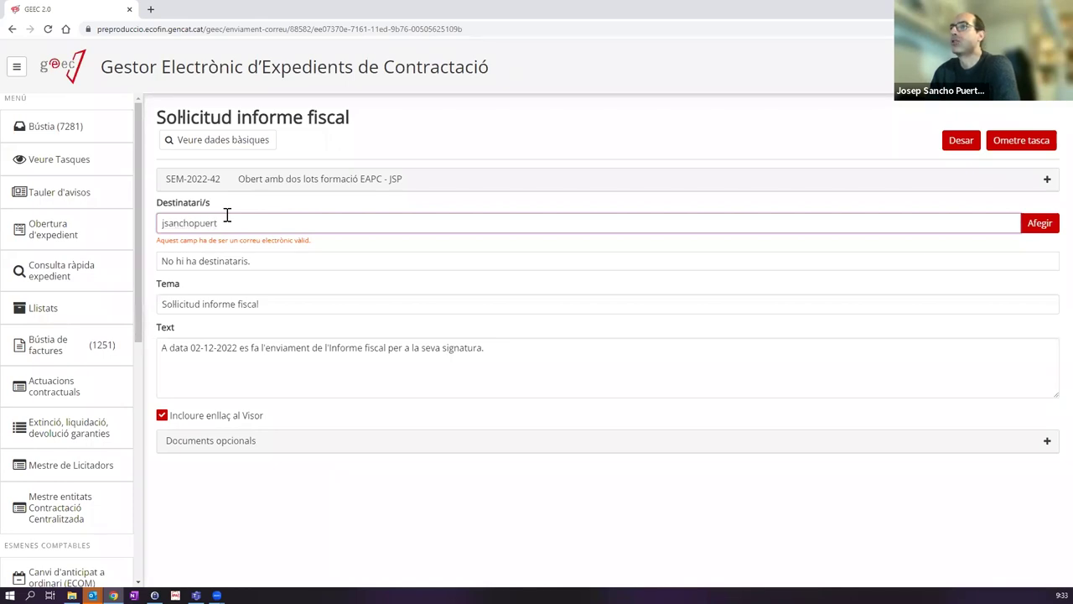
type("@")
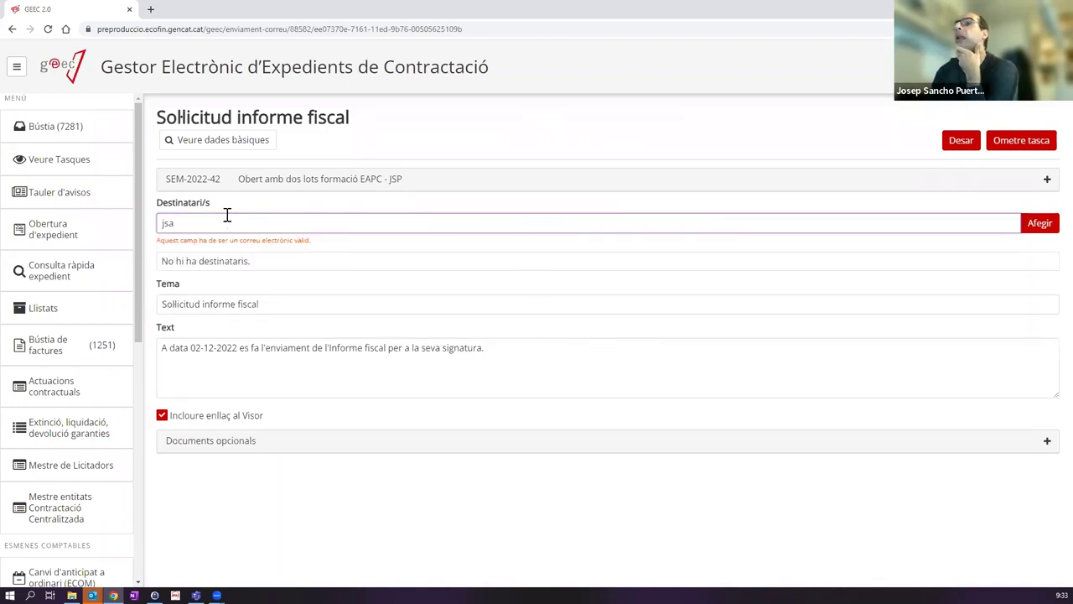
key("BackSpace")
key("BackSpace")
key("BackSpace")
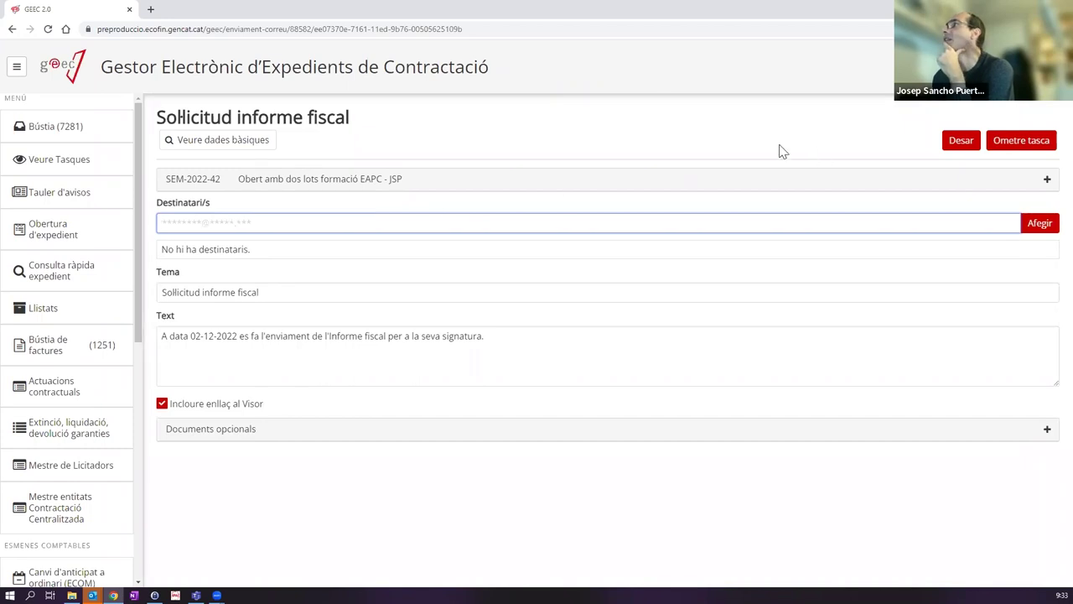
type("prova@prova.cat")
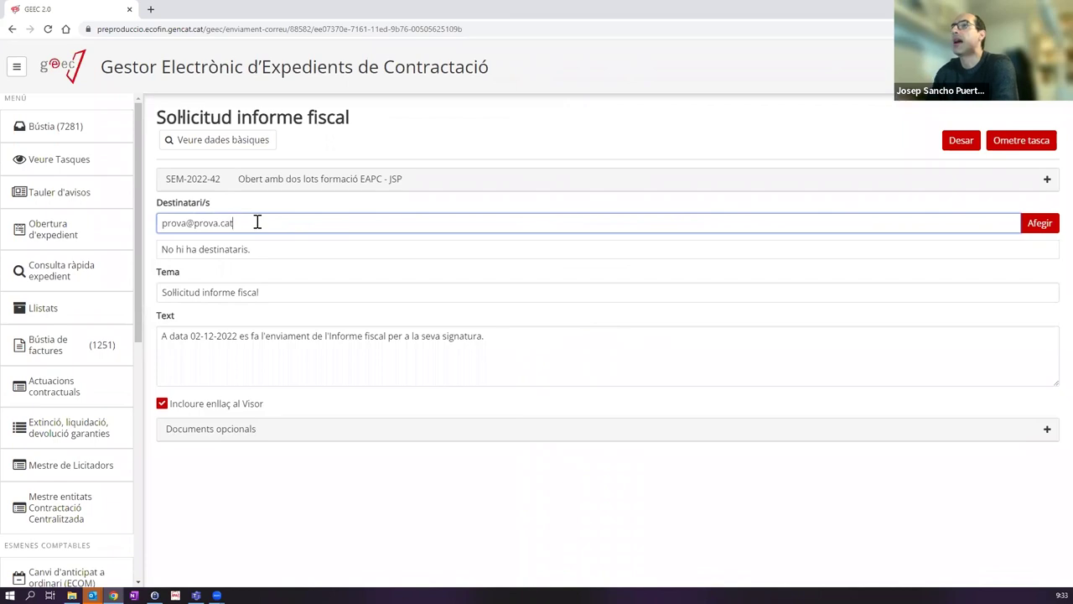
left_click(1038, 225)
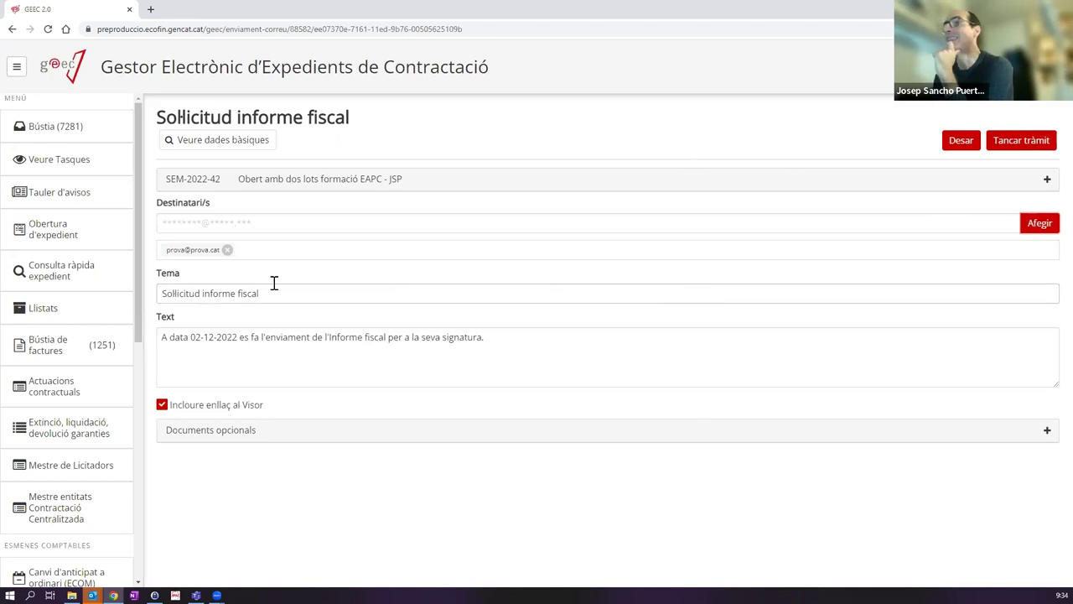
Step: Remove the test recipient, review the subject and message, and skip the task with Ometre tasca
left_click(227, 251)
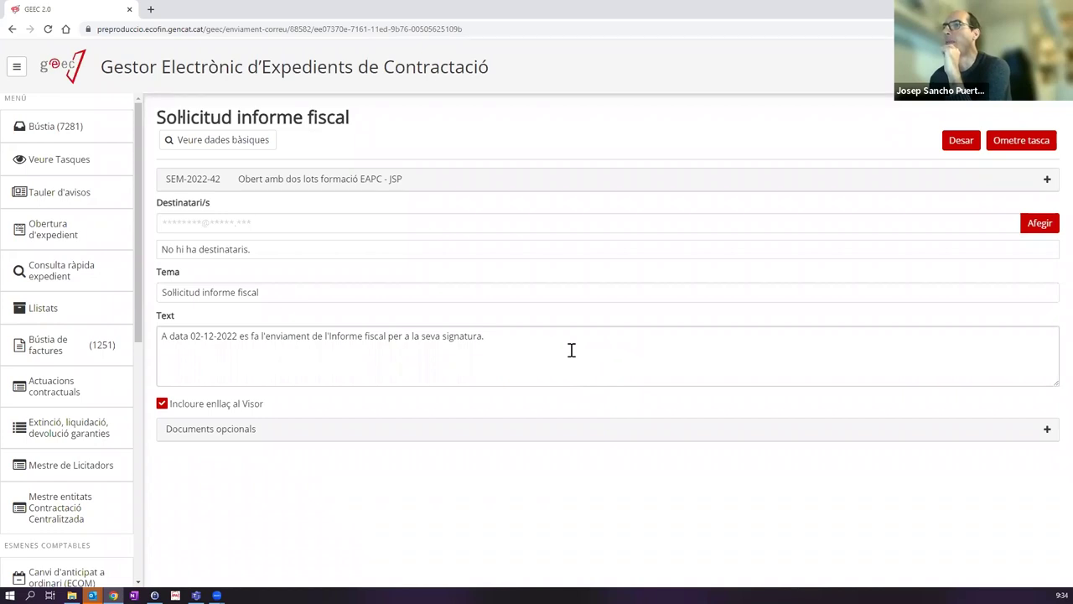
left_click_drag(166, 287, 311, 297)
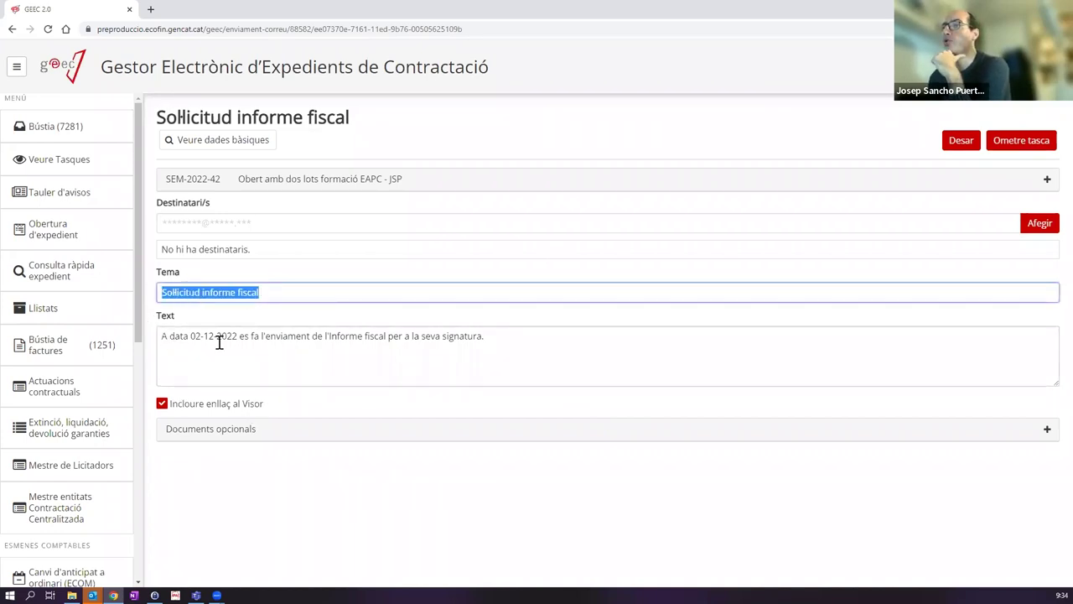
left_click_drag(169, 336, 594, 352)
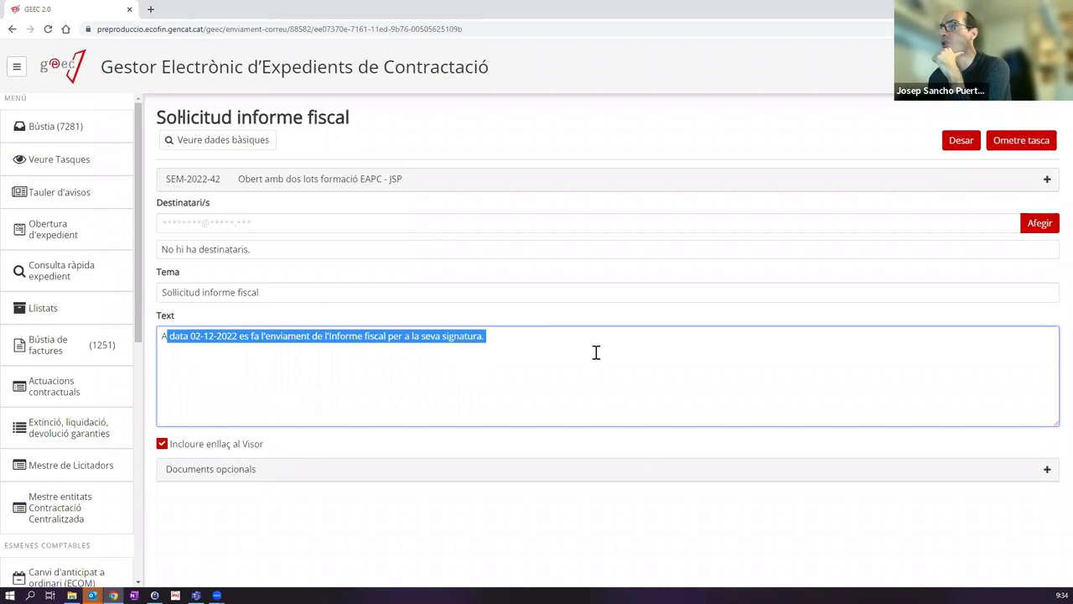
left_click(520, 347)
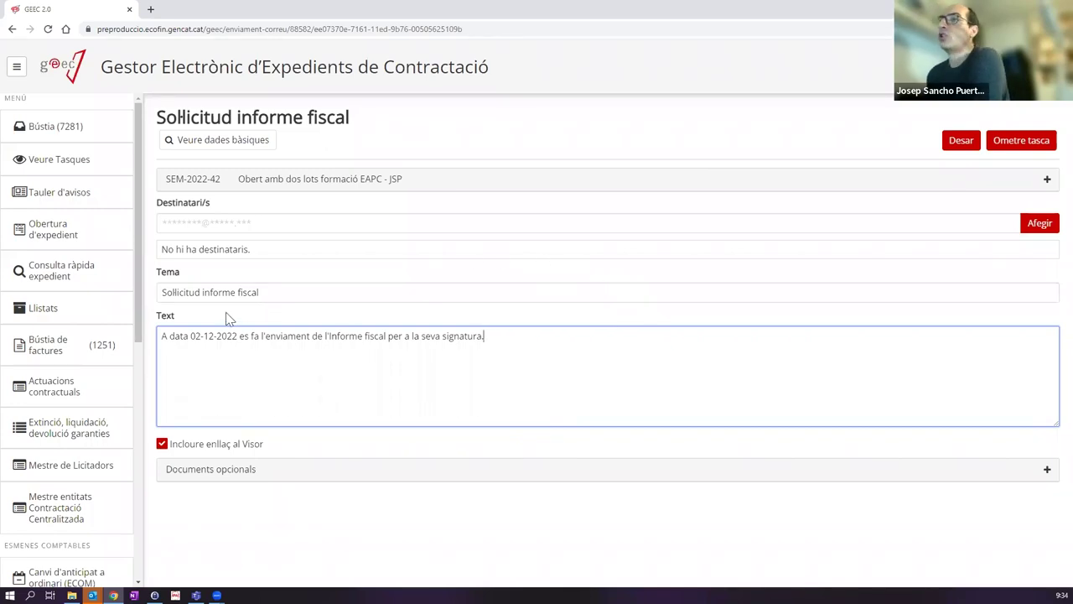
left_click(1012, 144)
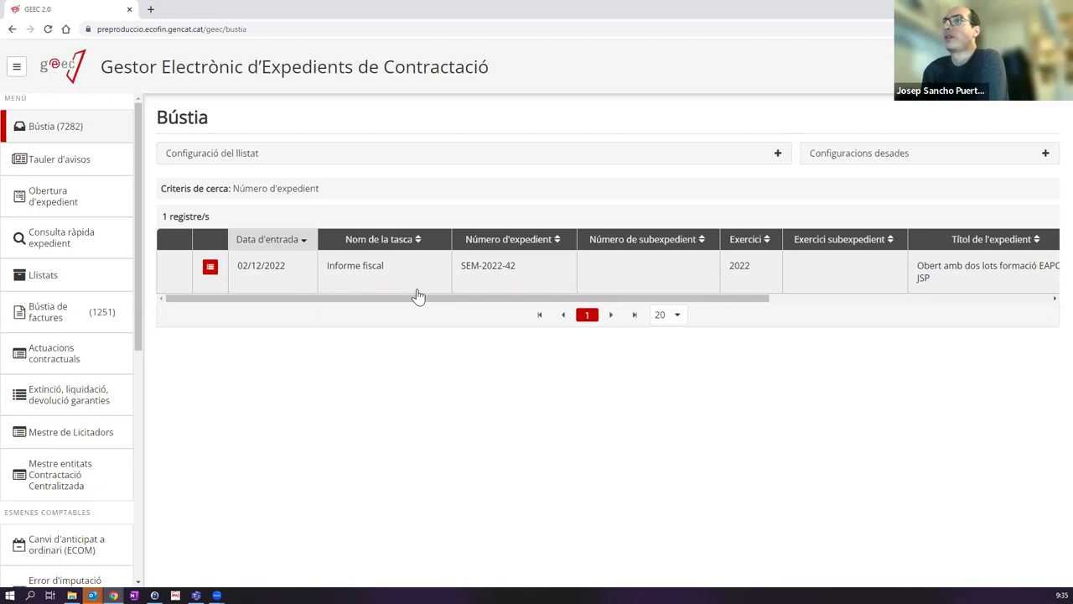
Step: Open the Informe fiscal task, keep it Favorable, and upload ProvaDocumentSignat.pdf
left_click(373, 274)
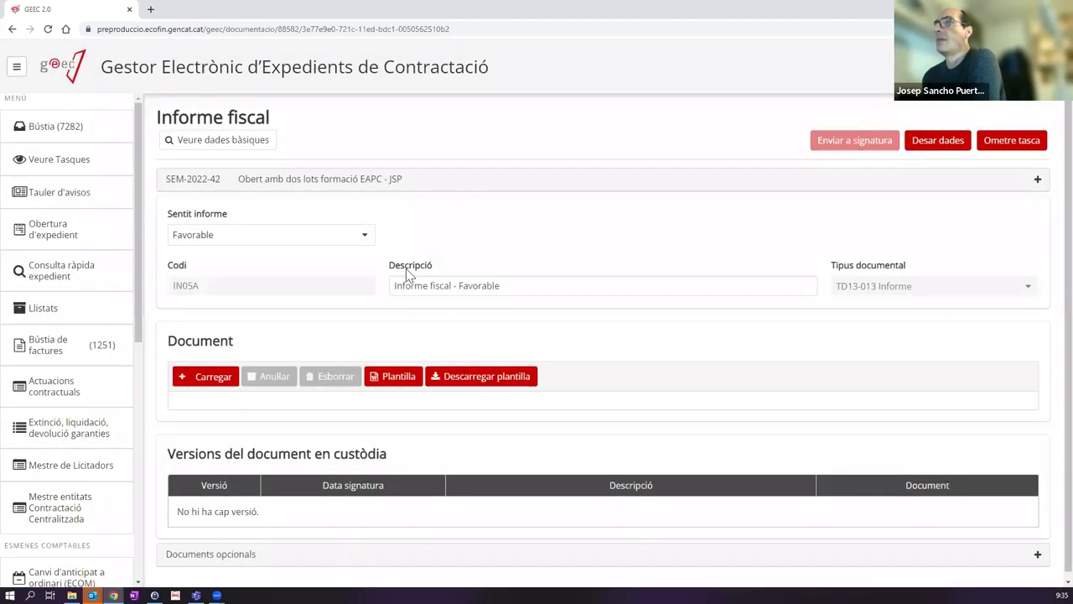
left_click(311, 240)
left_click(324, 234)
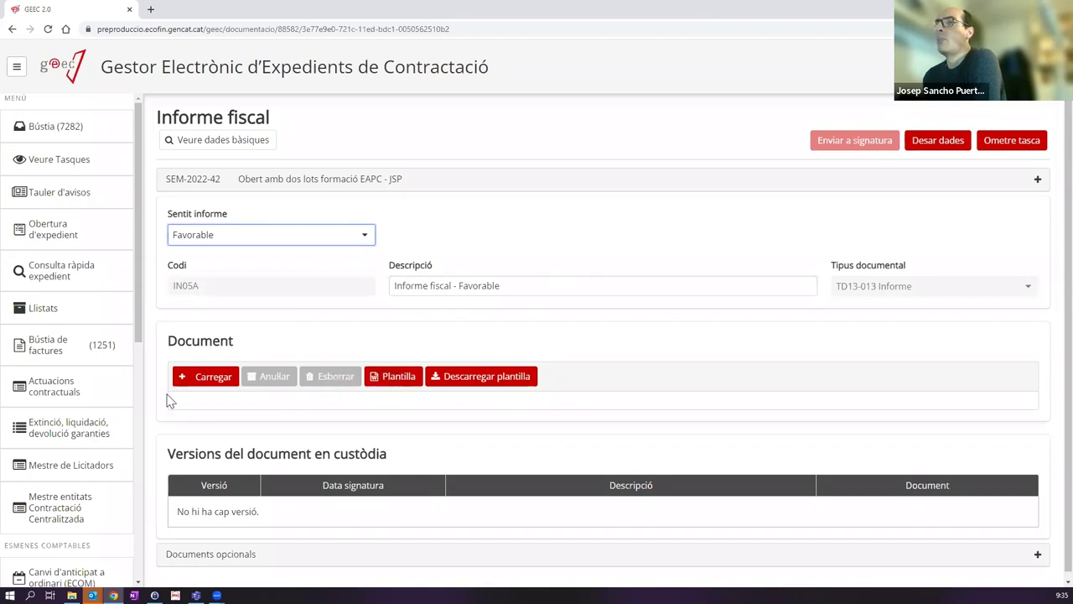
left_click(220, 379)
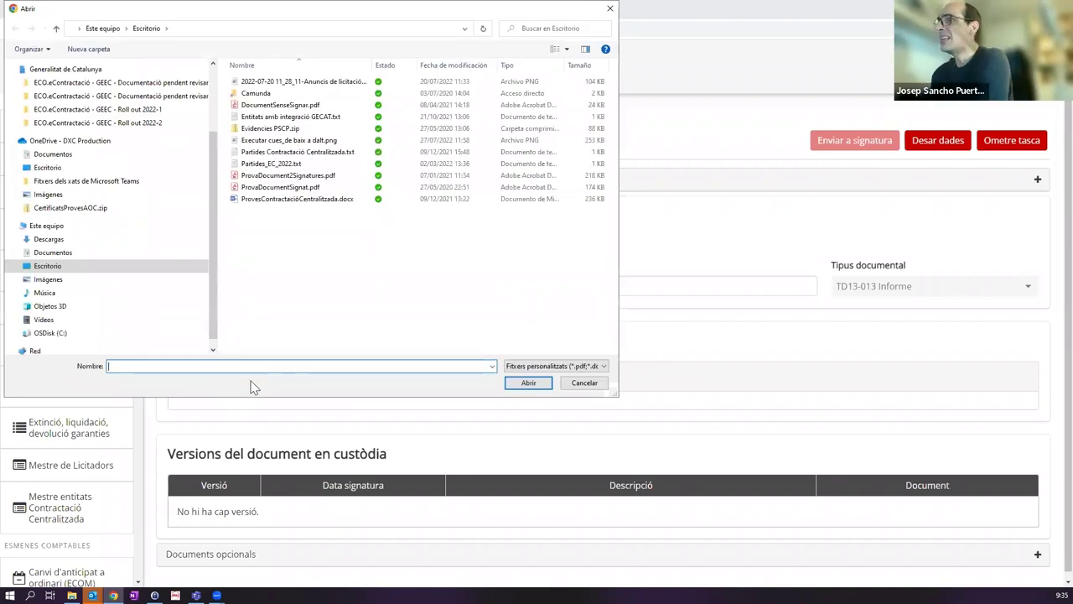
left_click(585, 383)
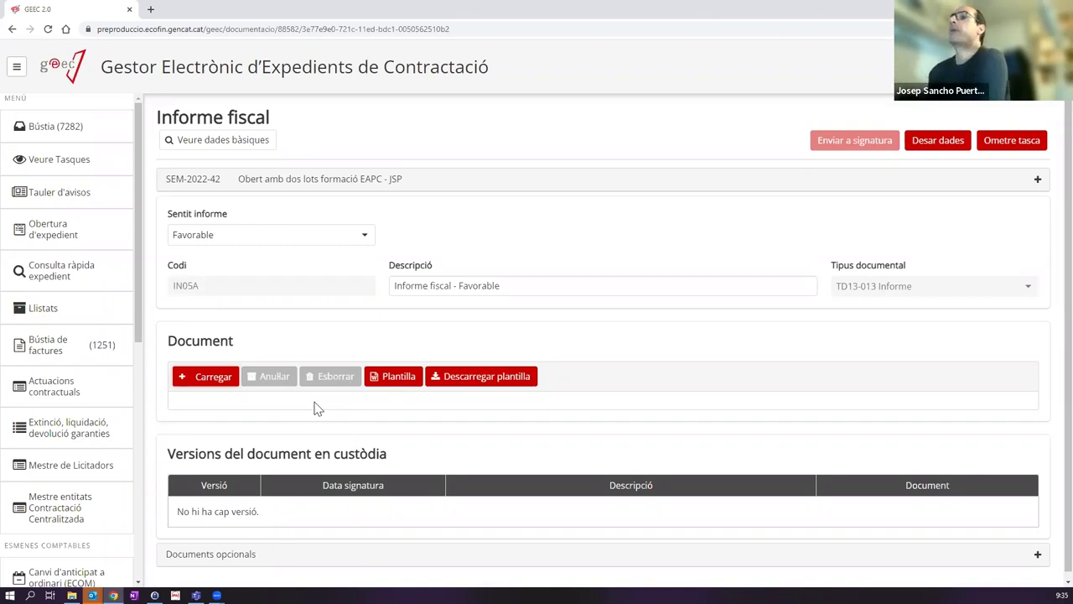
left_click(233, 382)
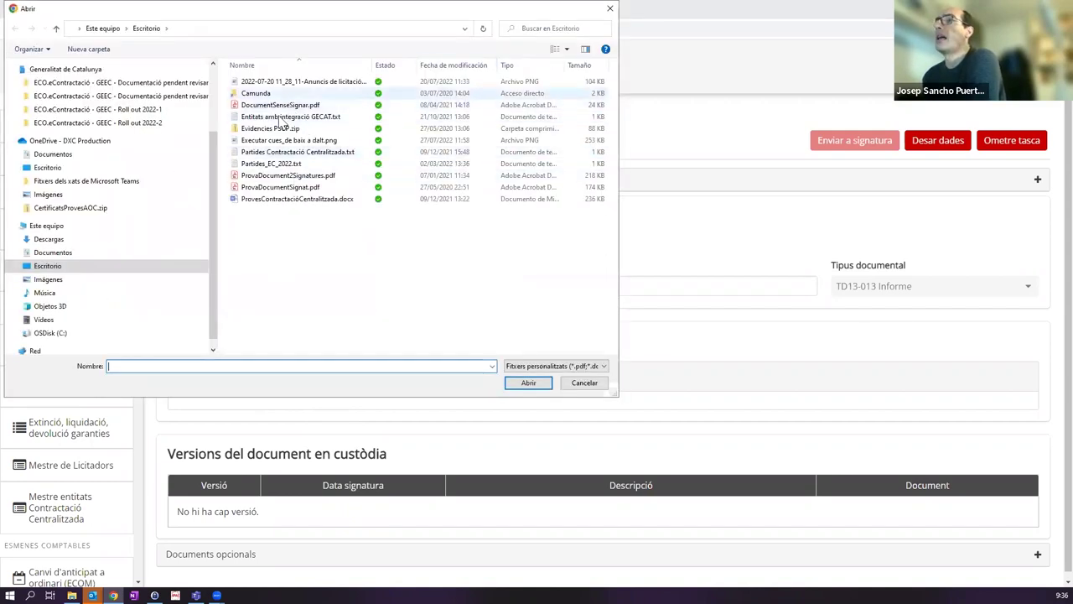
double_click(277, 186)
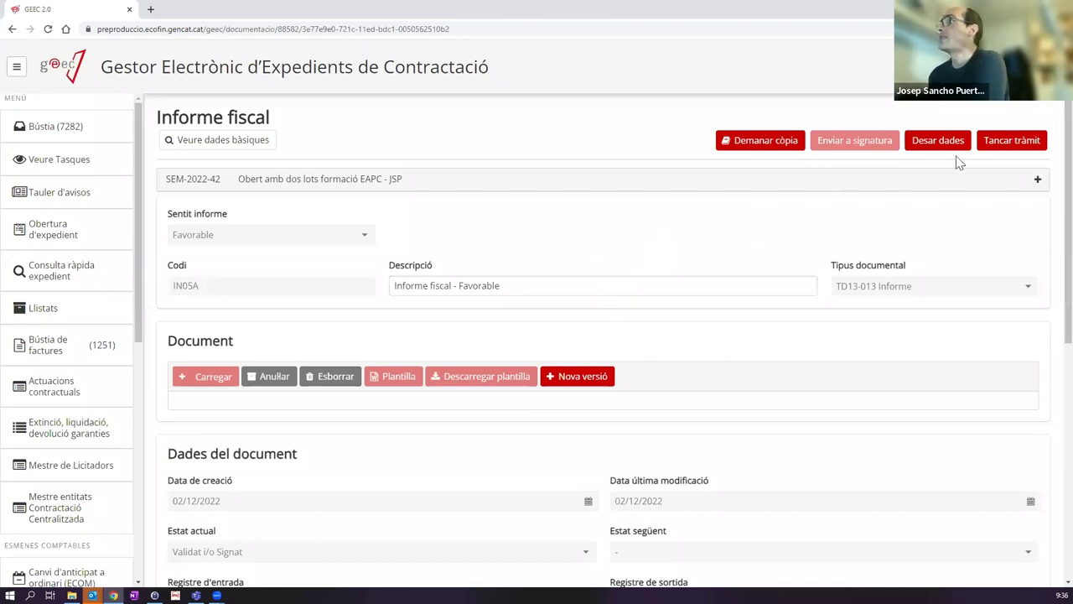
Step: Close the Informe fiscal step, upload ProvaDocumentSignat.pdf to Resolució d'aprovació, and close that task
left_click(1025, 140)
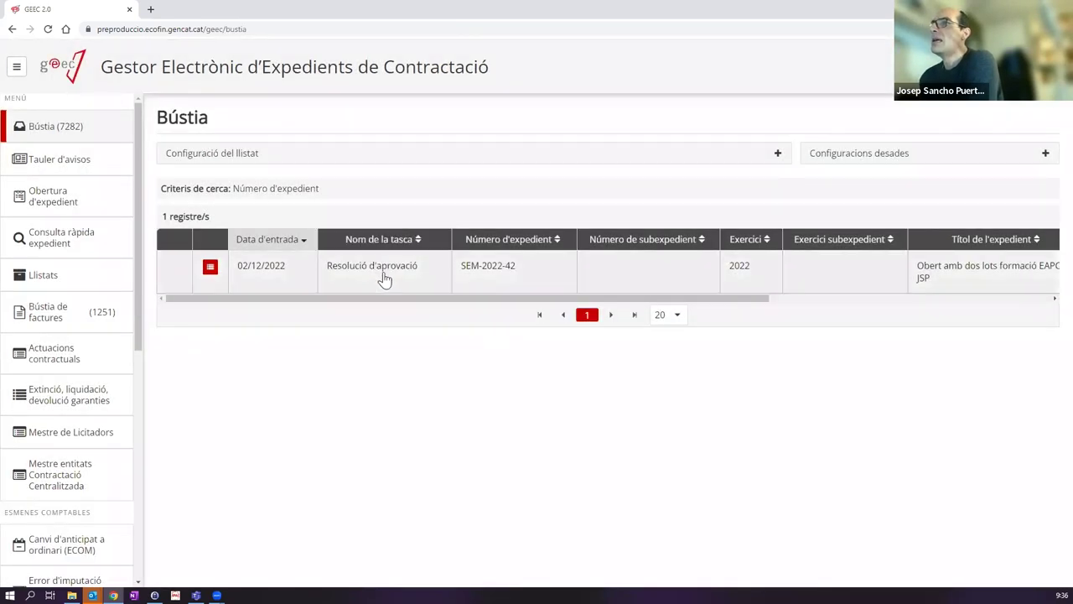
left_click(370, 271)
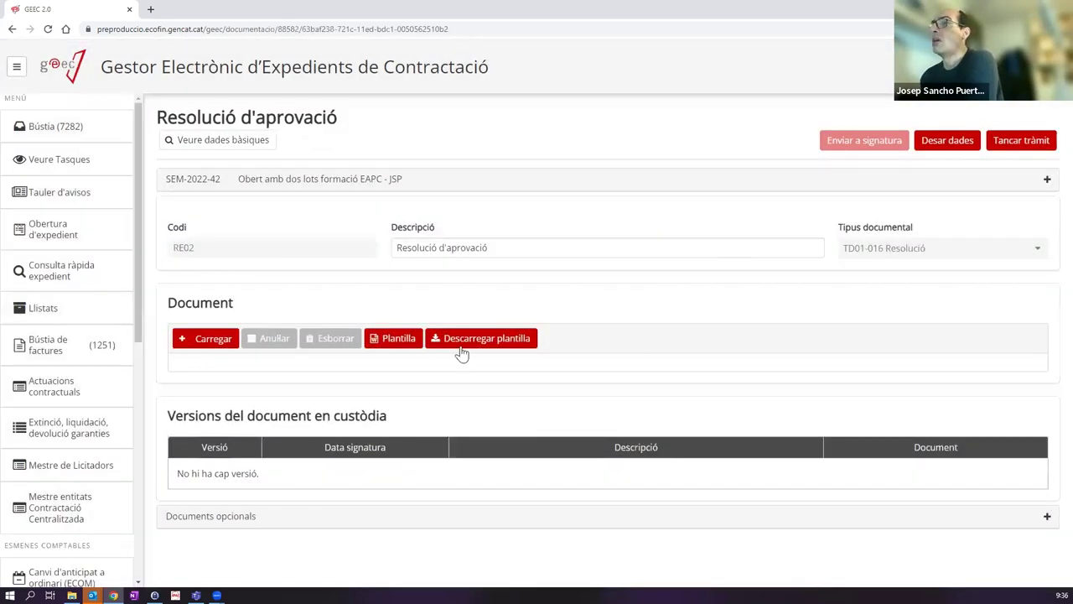
left_click(220, 344)
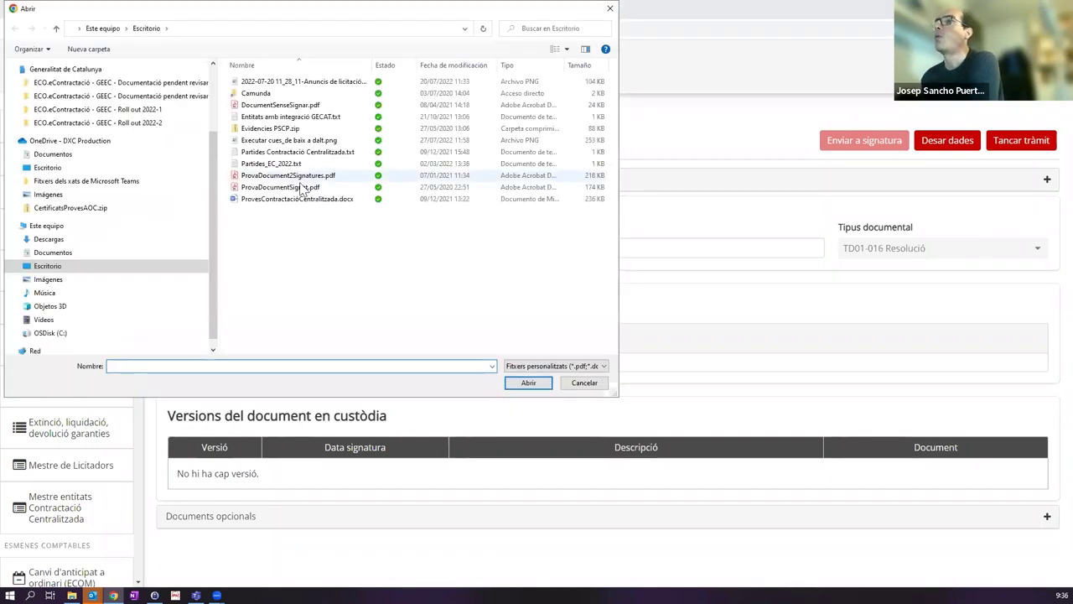
left_click(275, 190)
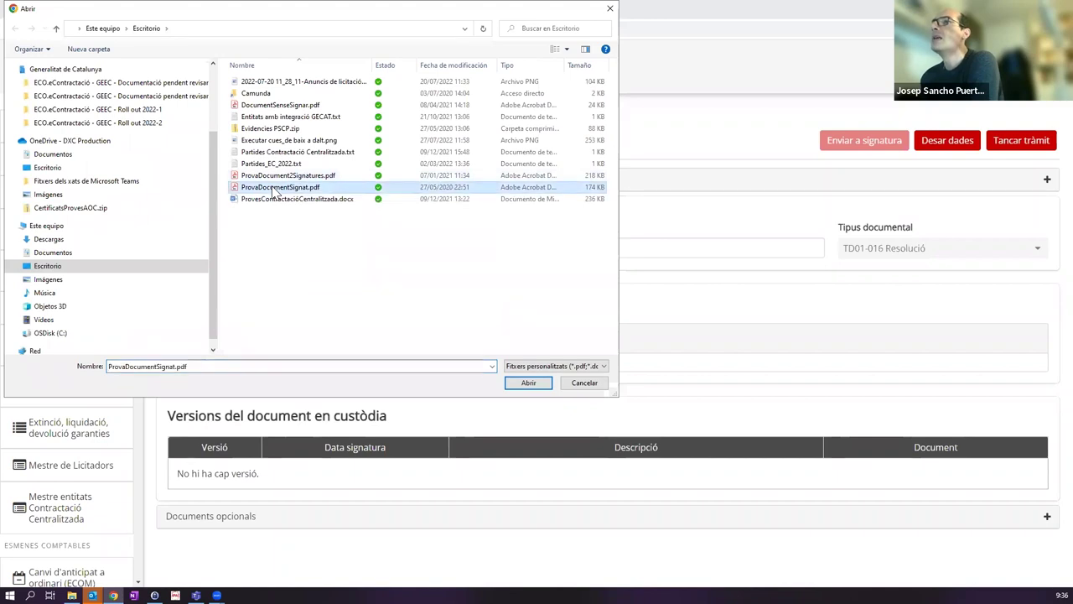
double_click(275, 188)
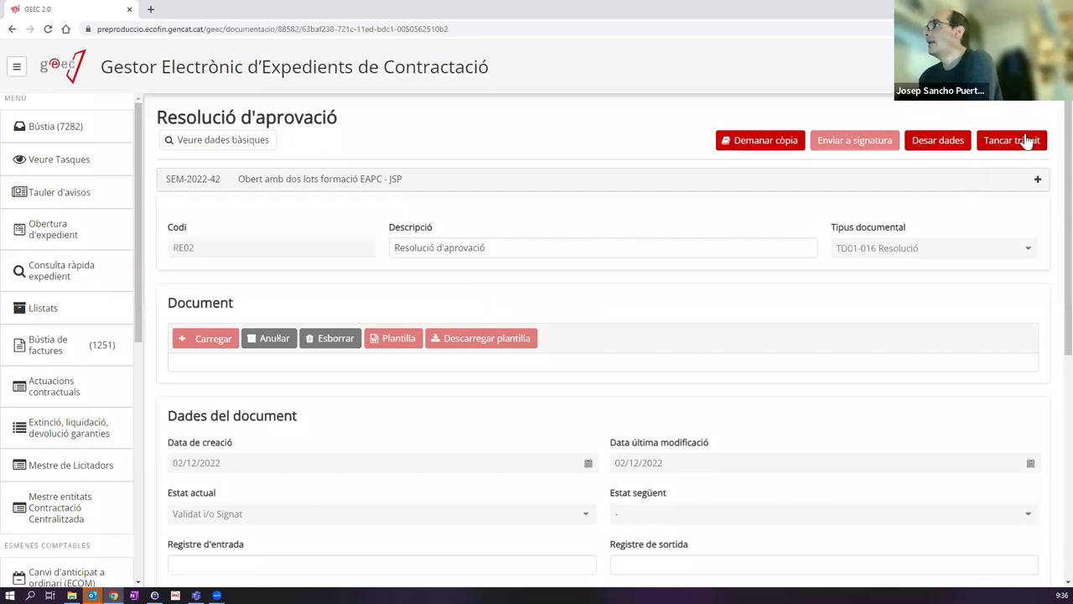
left_click(1028, 141)
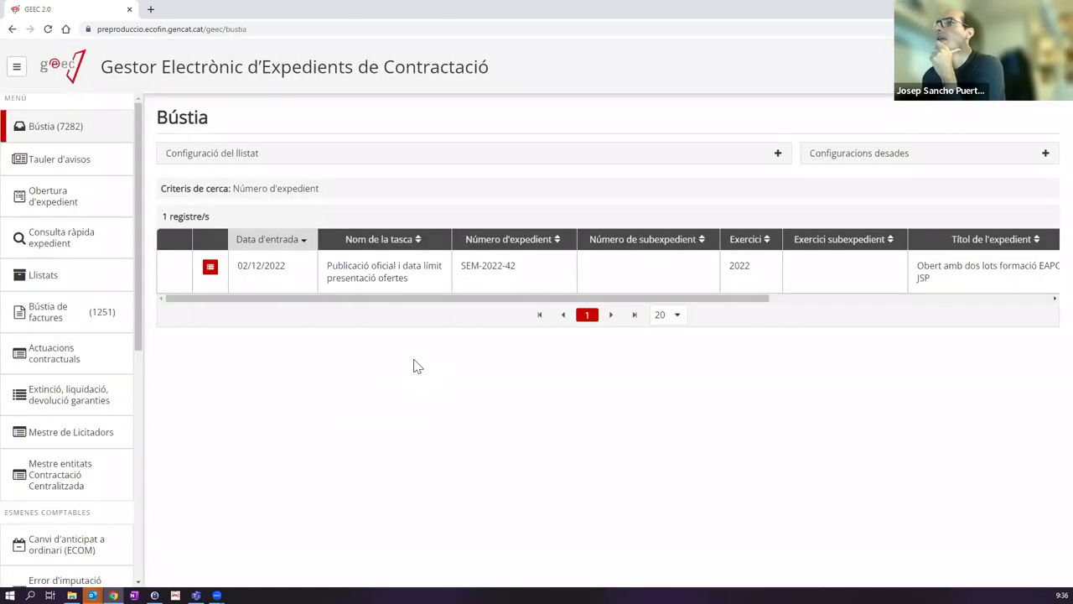
Step: Open the 'Publicació oficial i data límit presentació ofertes' task for SEM-2022-42
left_click(374, 275)
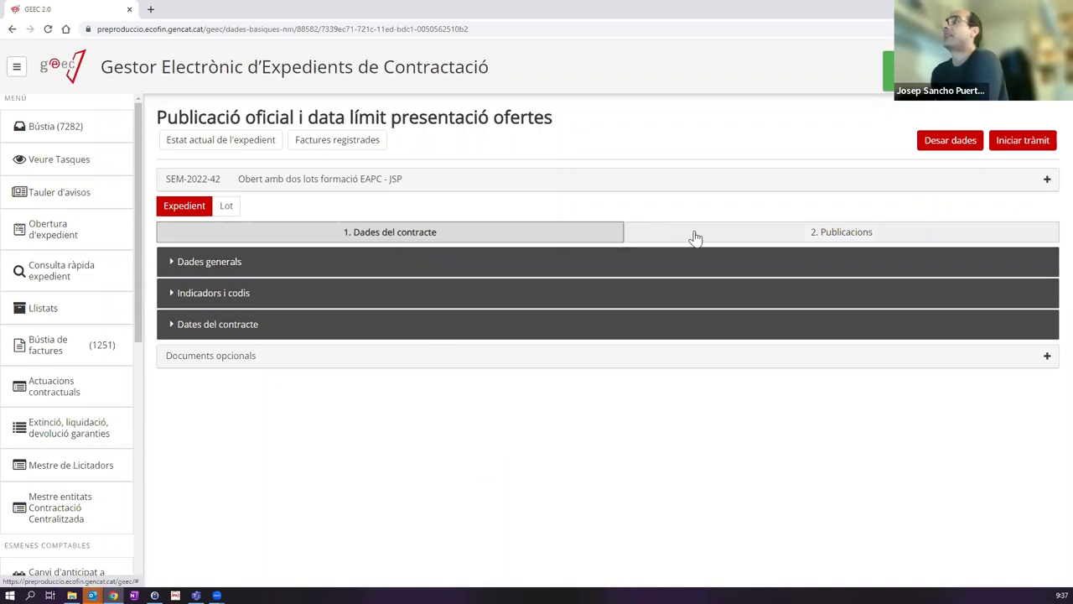
Step: In 2. Publicacions, expand Licitació and leave the BOE, DOUE and DOGC date fields empty
left_click(800, 233)
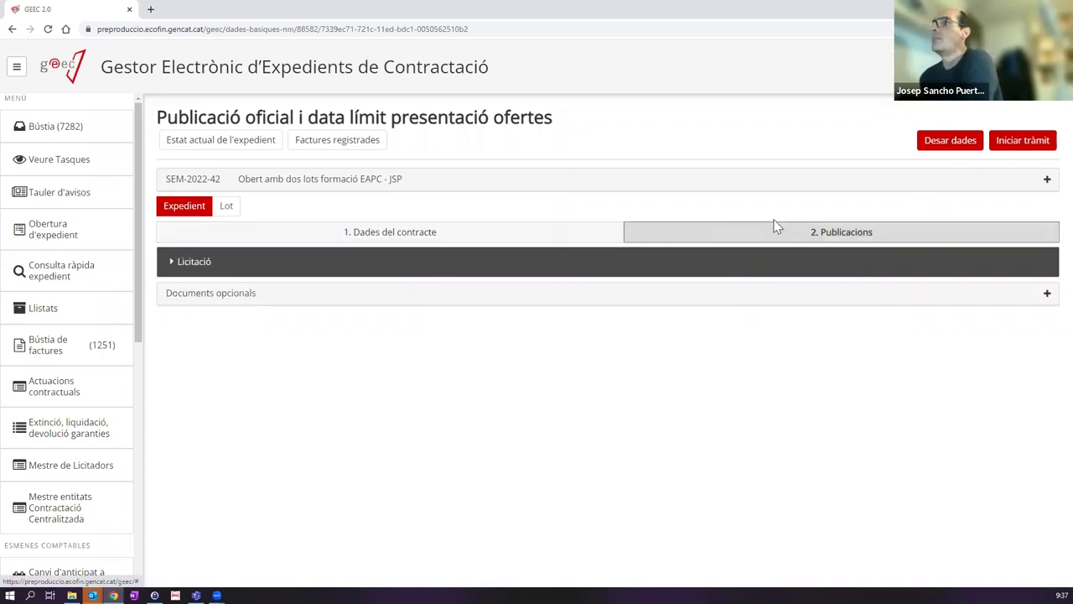
left_click(180, 268)
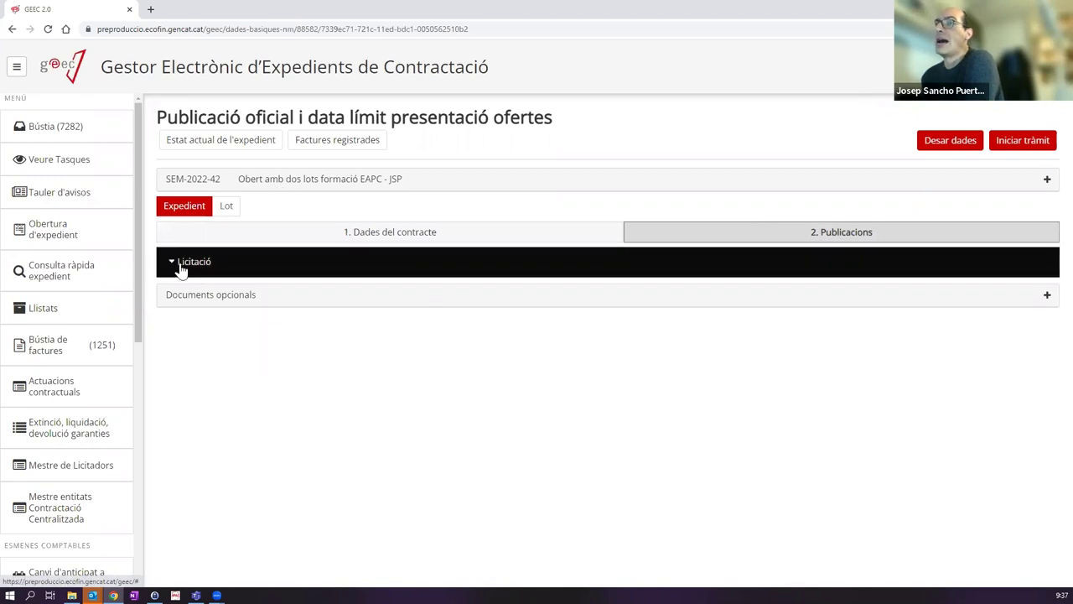
scroll(510, 319, "down", 2)
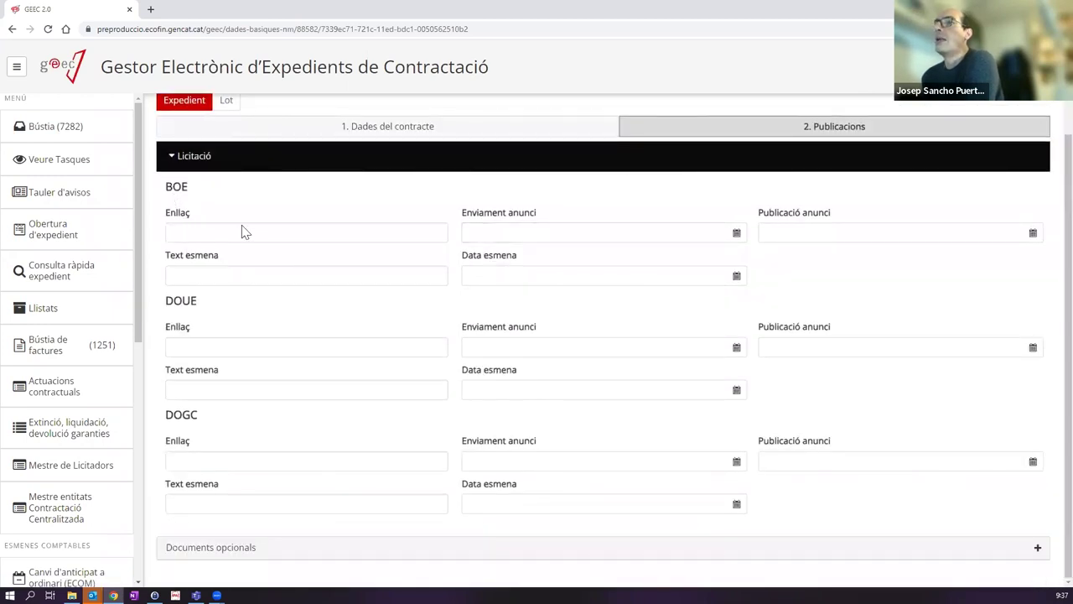
scroll(263, 364, "up", 2)
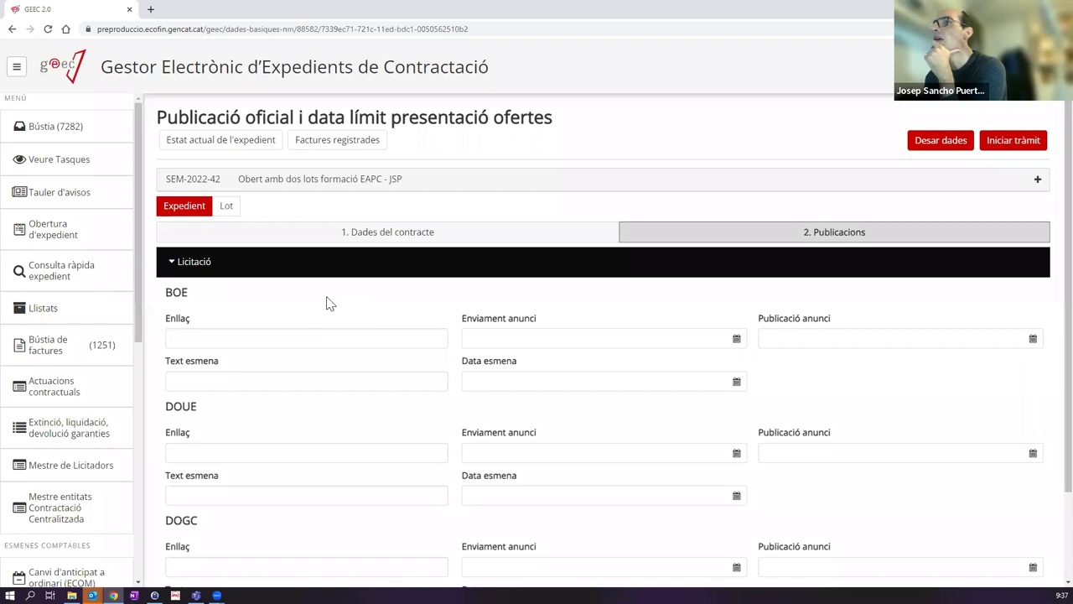
scroll(330, 303, "down", 1)
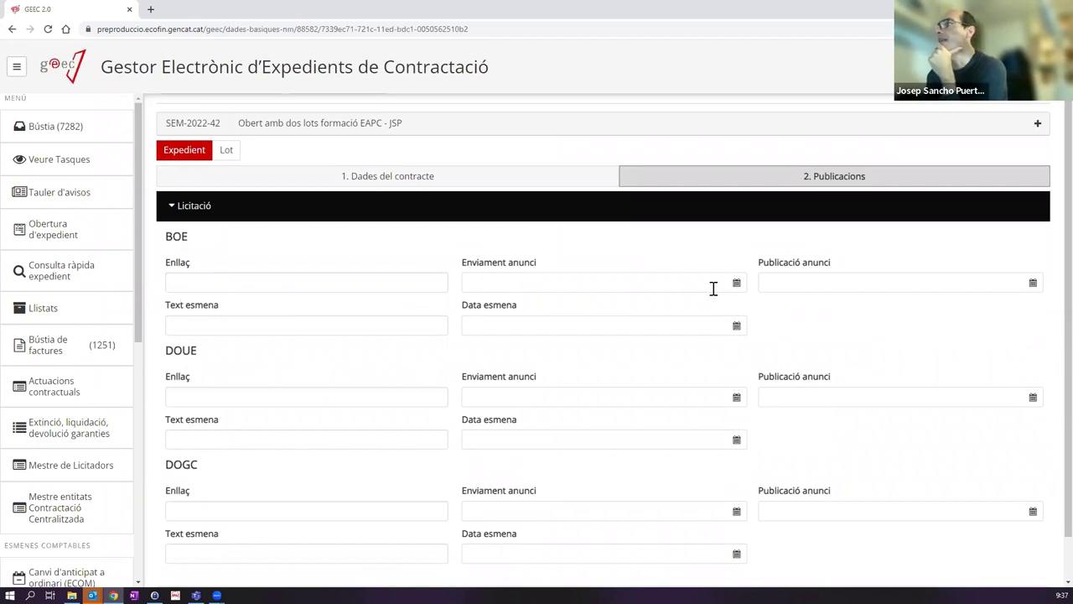
left_click(835, 280)
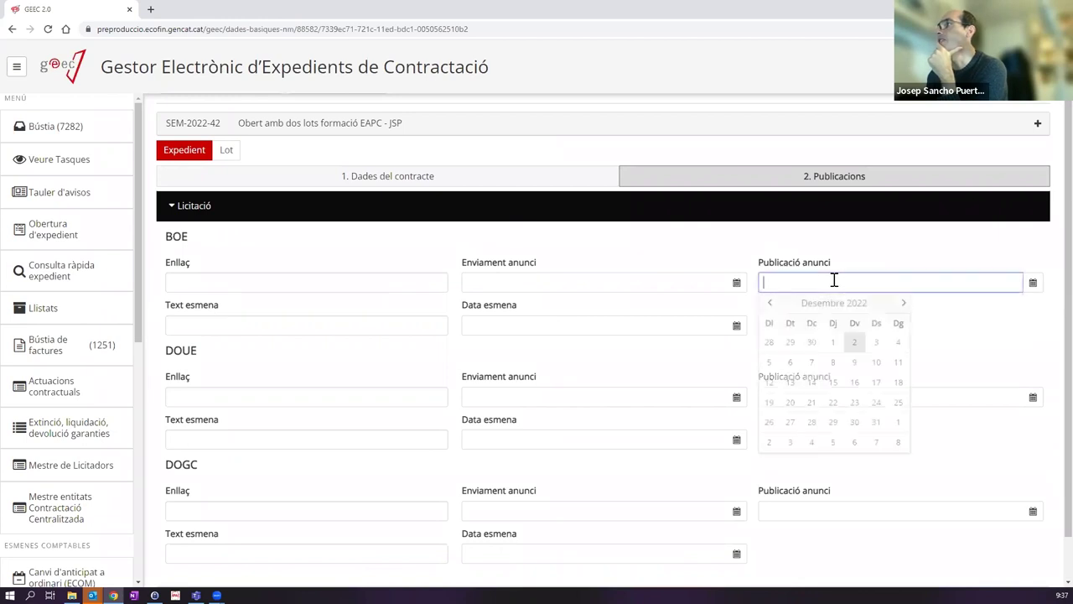
left_click(896, 247)
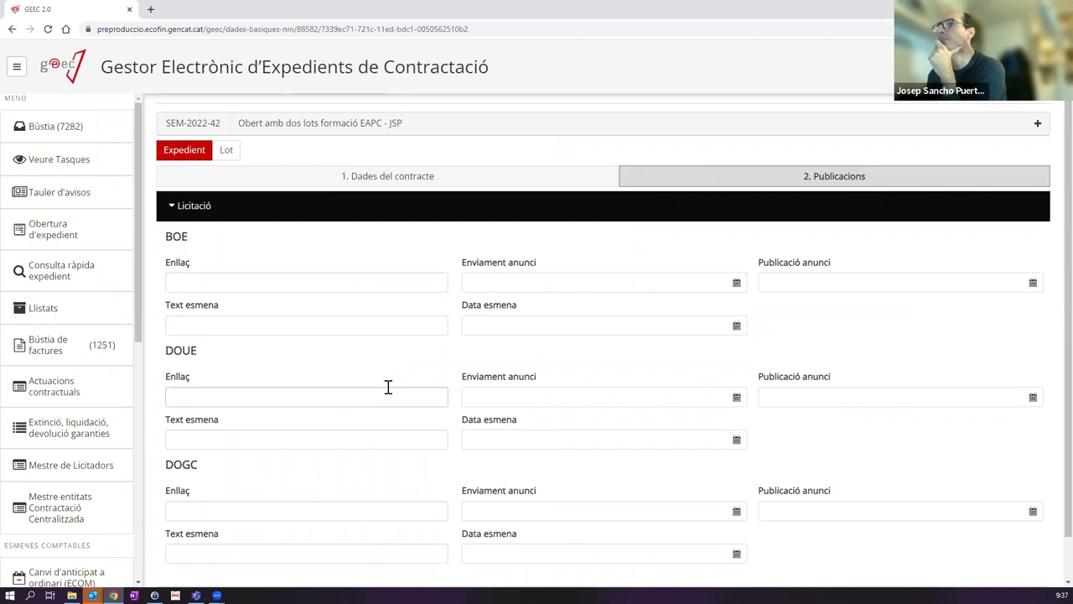
scroll(388, 387, "up", 1)
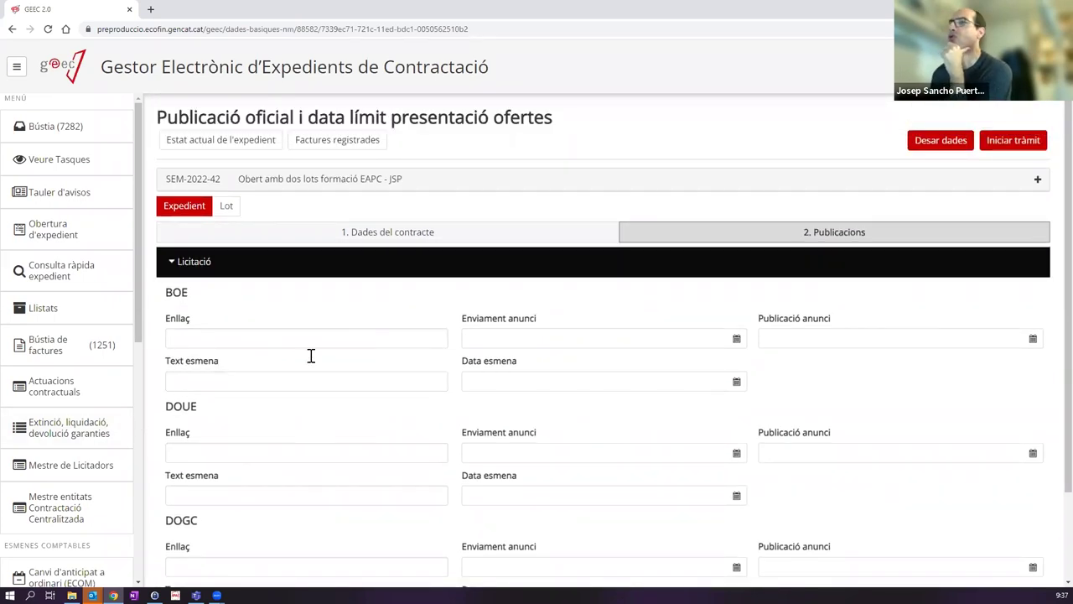
scroll(310, 356, "down", 2)
scroll(326, 377, "up", 2)
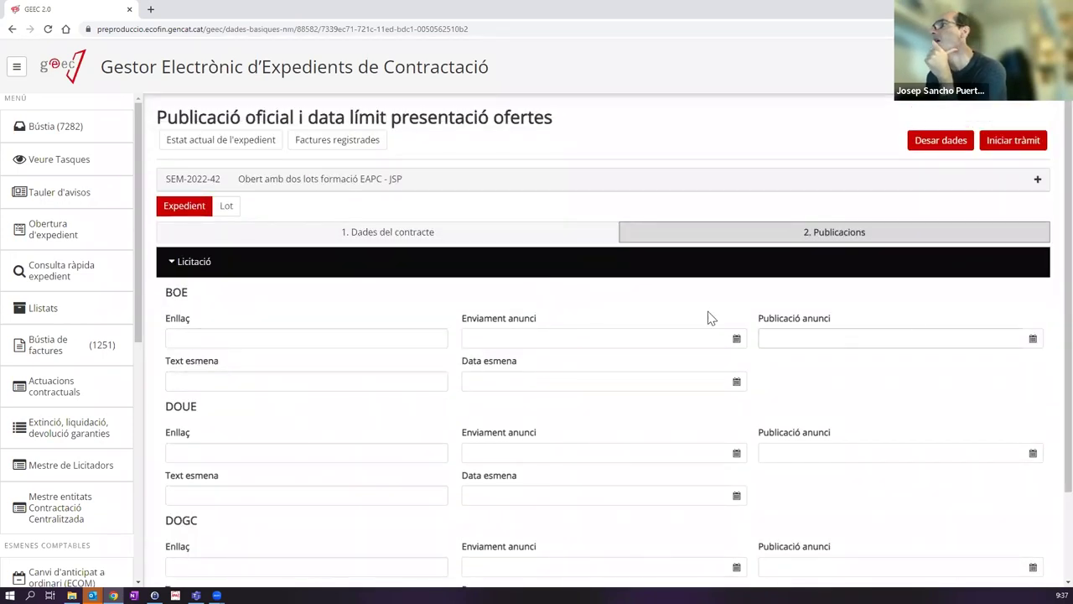
left_click(521, 335)
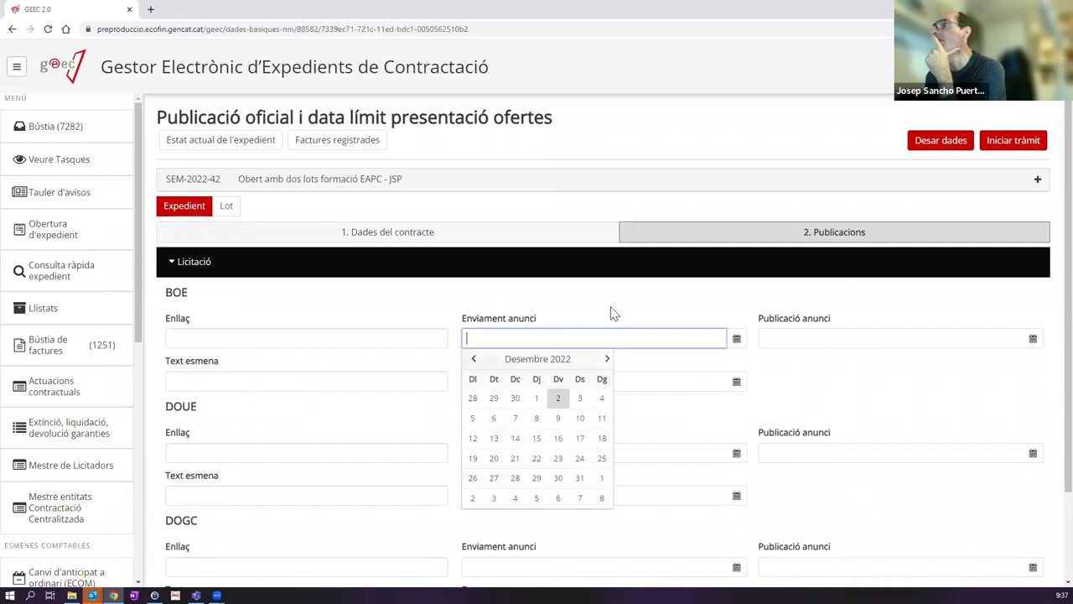
left_click(355, 310)
Step: Save the publication task data with Desar dades and show the lot-level contract data
left_click(207, 379)
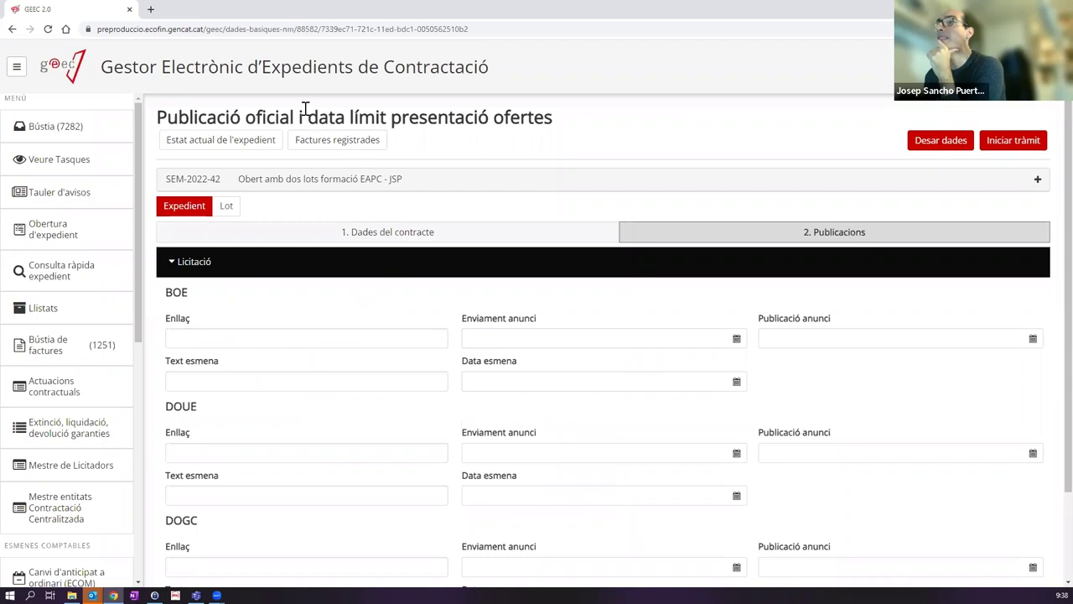
left_click_drag(311, 117, 579, 120)
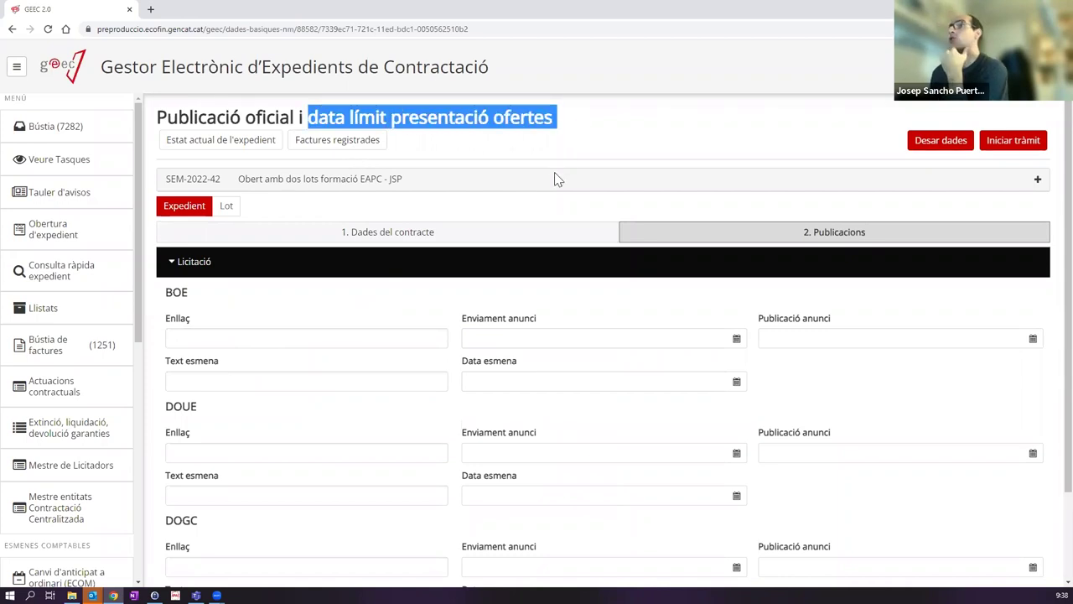
left_click(927, 143)
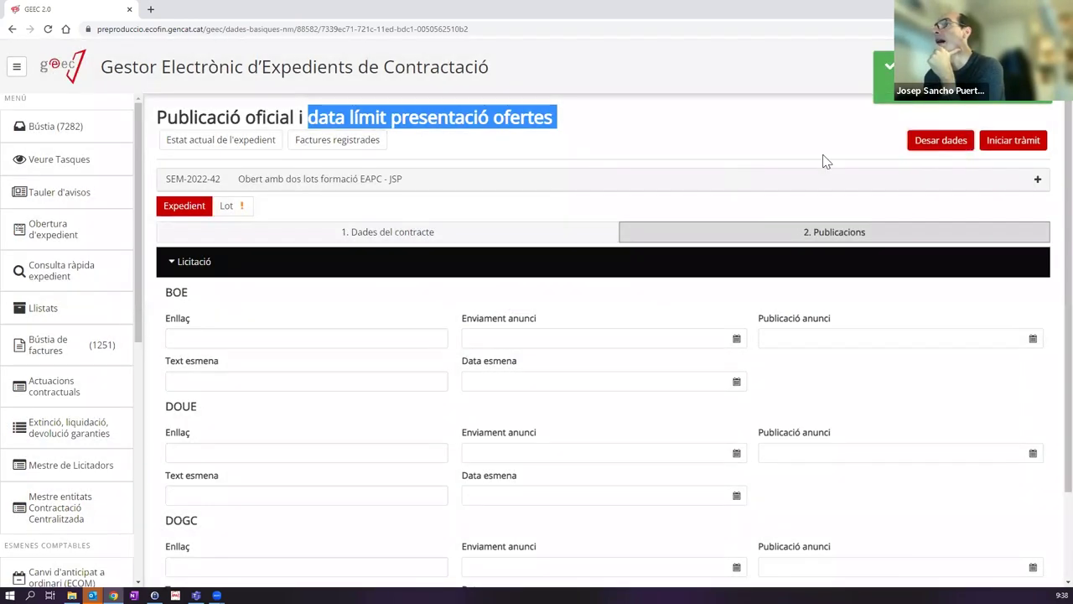
left_click(237, 208)
Step: Set lot 1's Data límit recepció to 03/12/2022 09:38 in 3. Convocatòria i sol·licituds
left_click(275, 208)
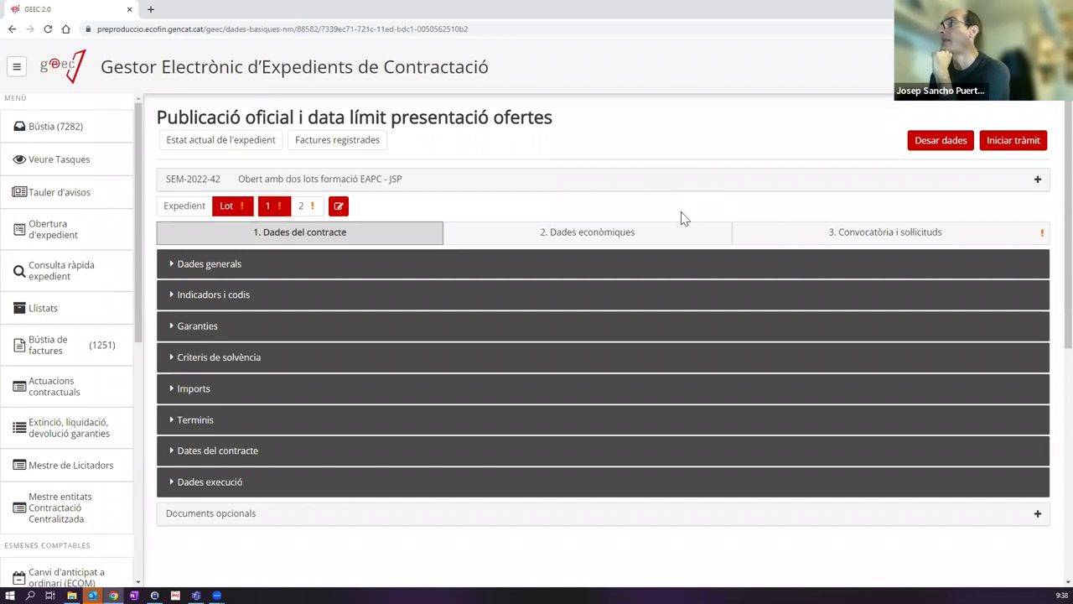
left_click(804, 235)
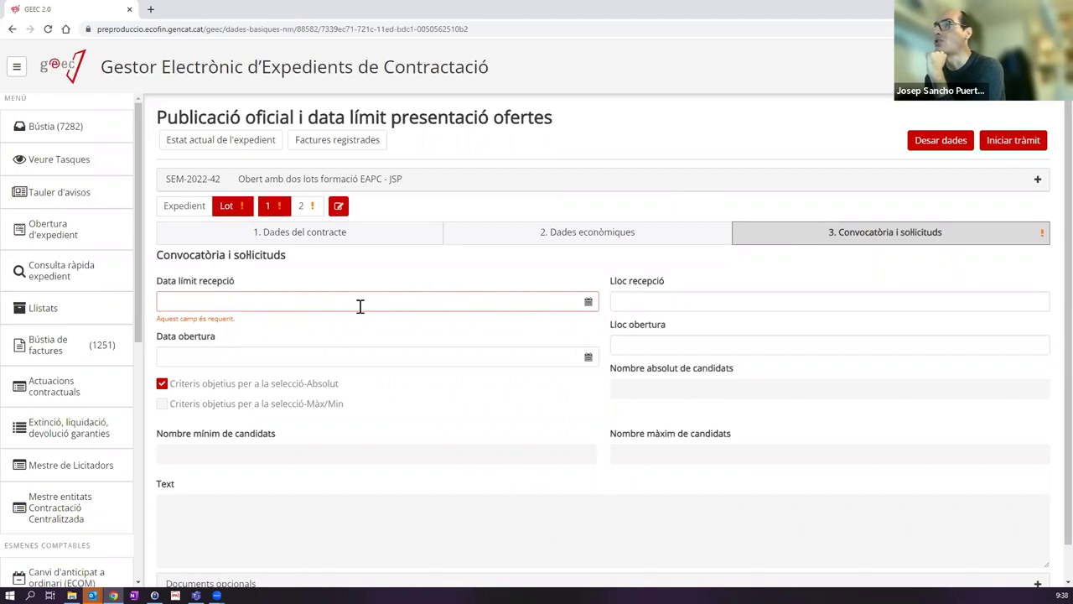
left_click(587, 302)
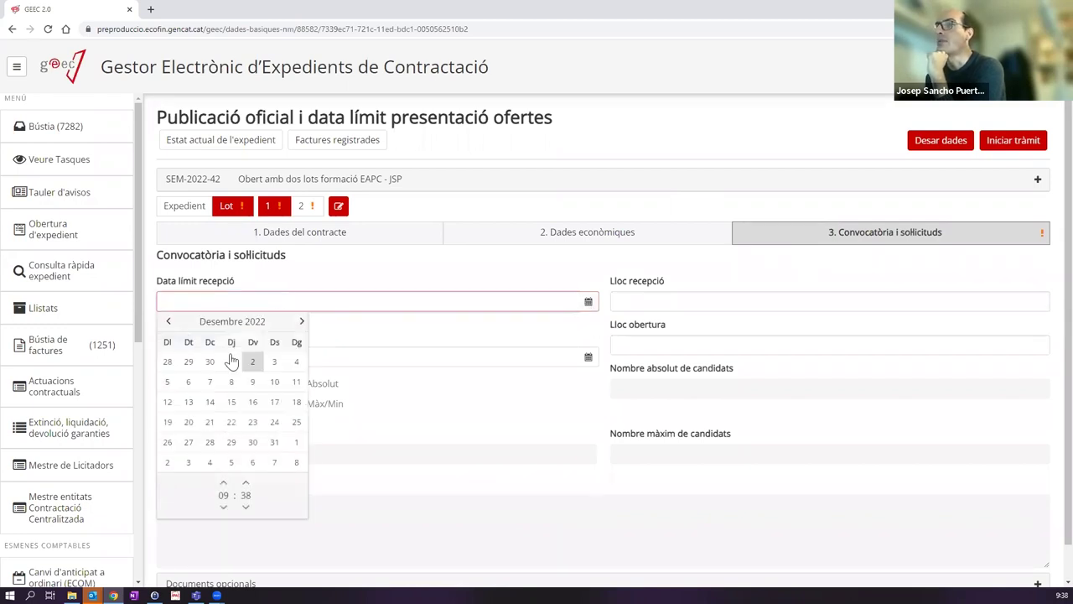
left_click(253, 364)
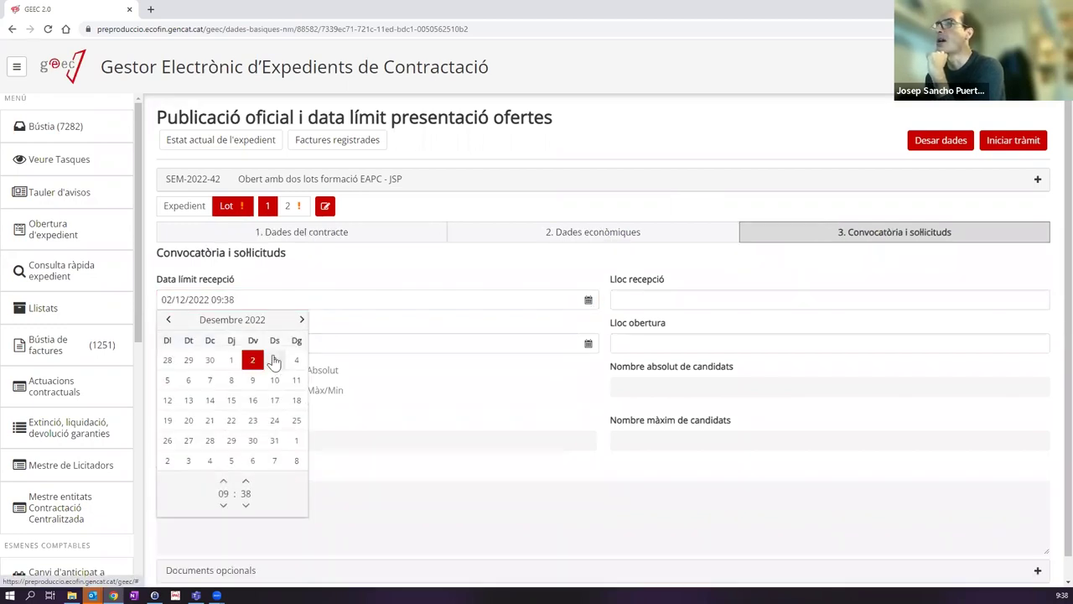
left_click(274, 362)
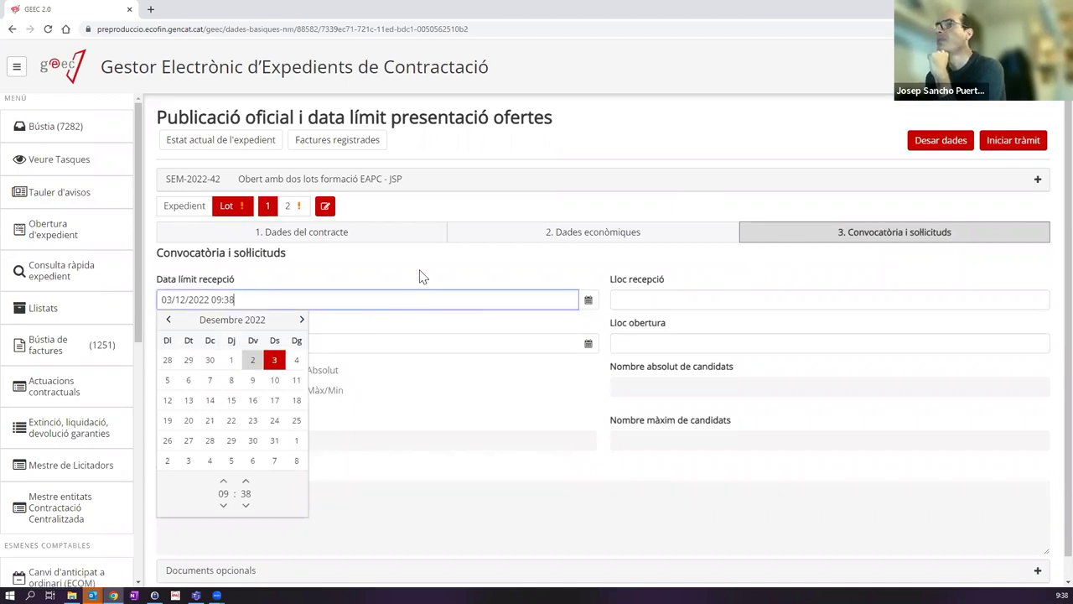
left_click_drag(244, 302, 129, 304)
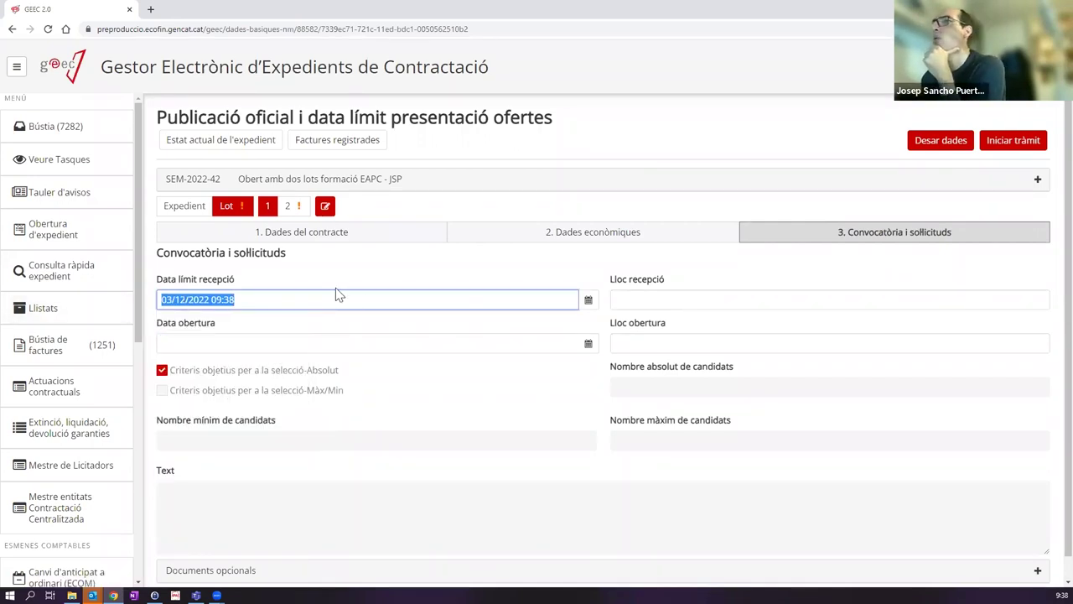
Step: Set lot 2's reception deadline to the same 03/12/2022 09:38
left_click(294, 212)
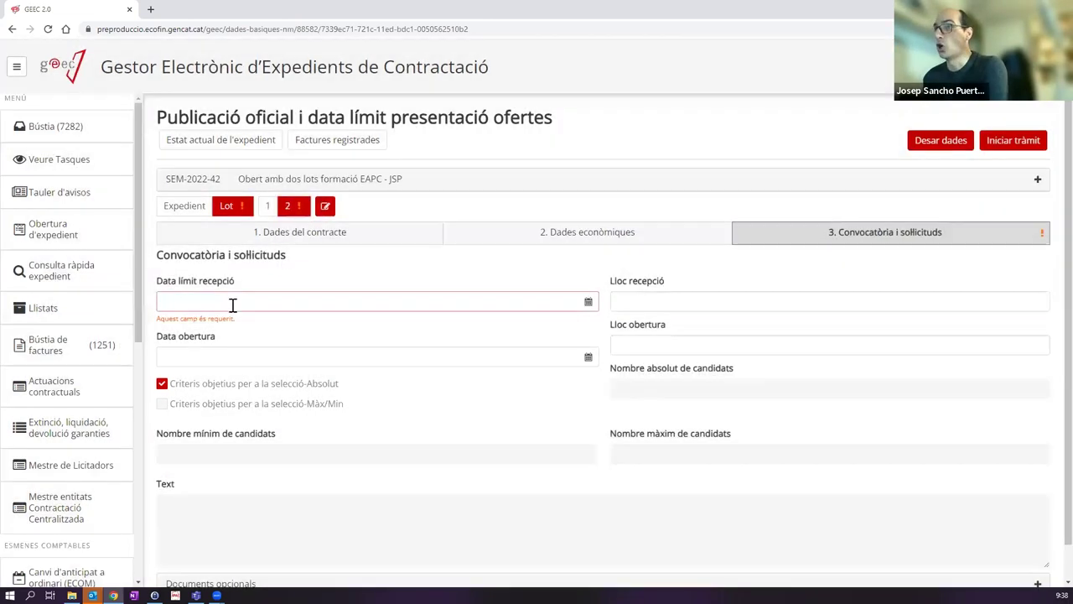
left_click(235, 304)
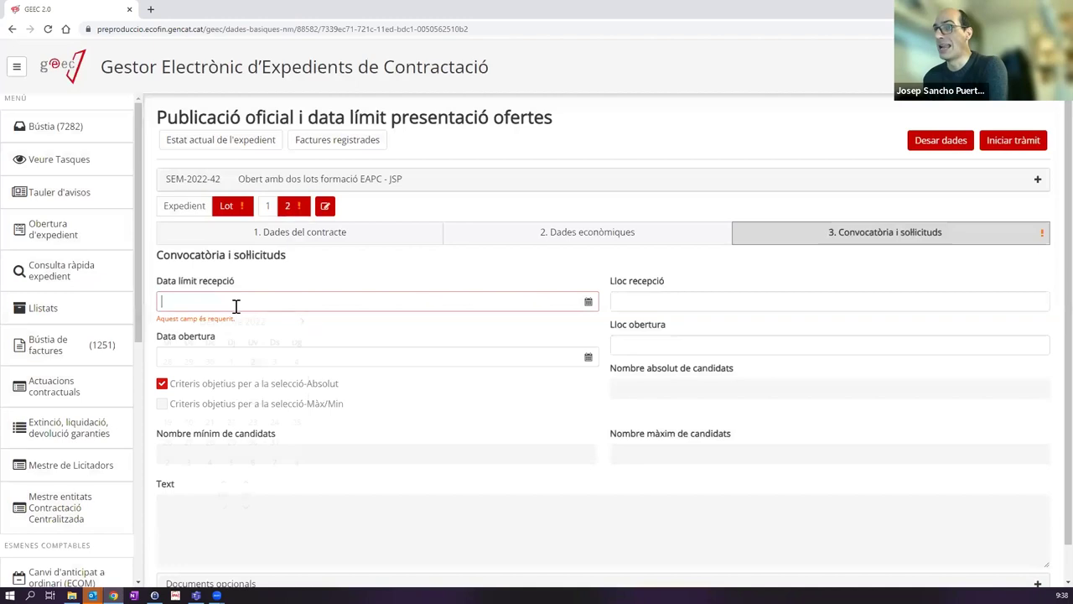
key("Right")
left_click(348, 280)
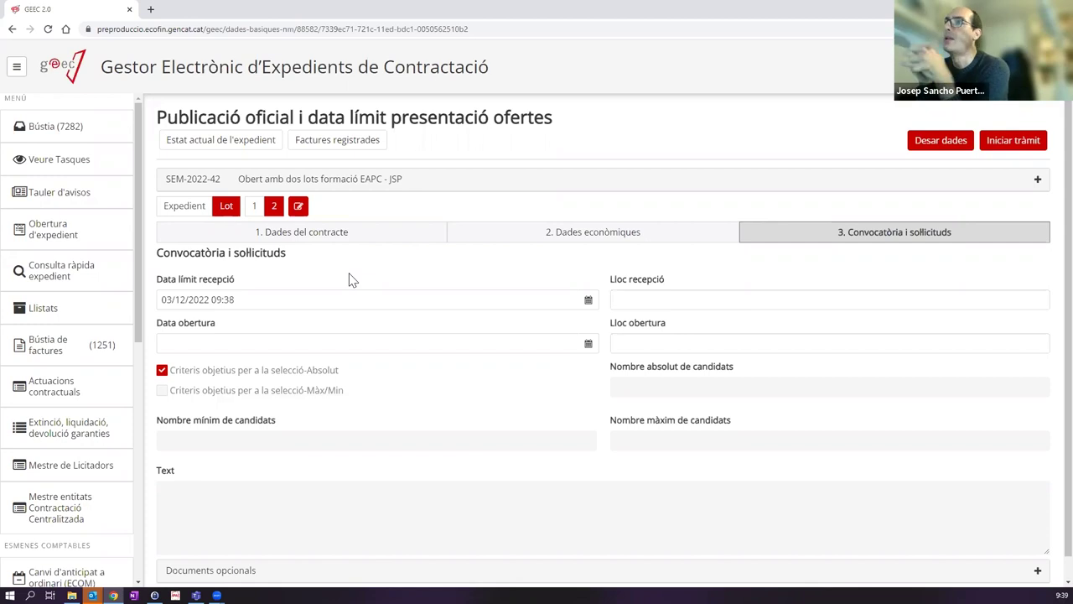
Step: Keep lot 2's 03/12/2022 09:38 deadline, save the lot data, and start the procedure with Iniciar tràmit
left_click(221, 299)
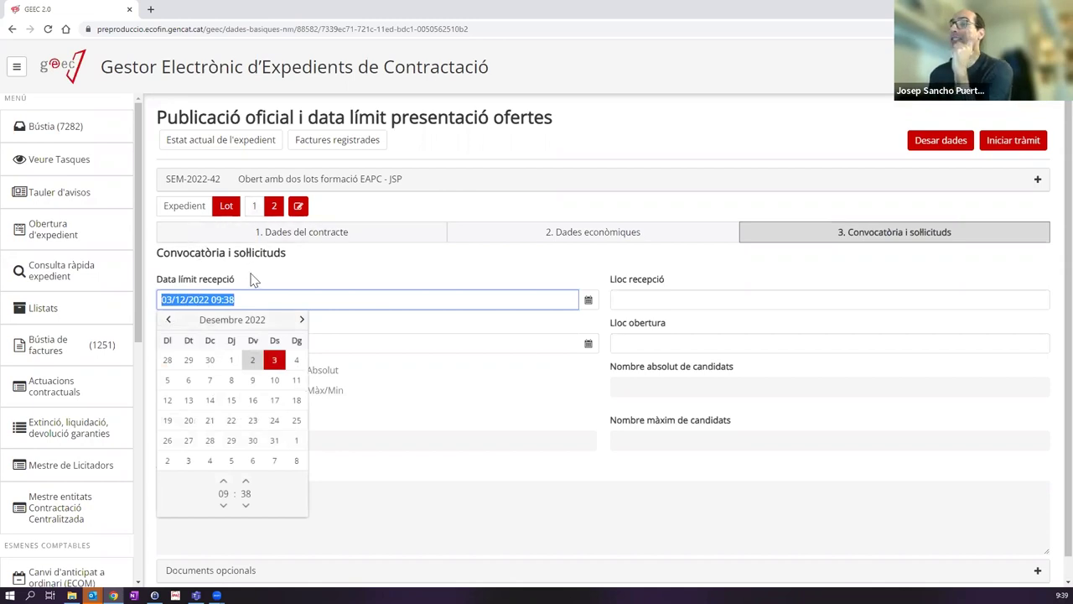
left_click(302, 274)
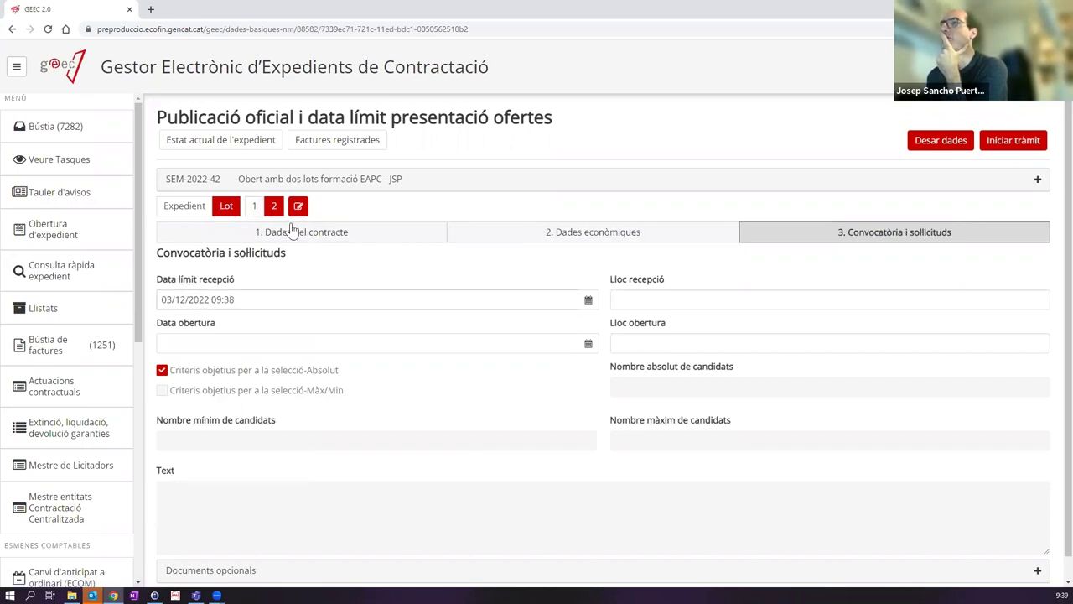
left_click(940, 148)
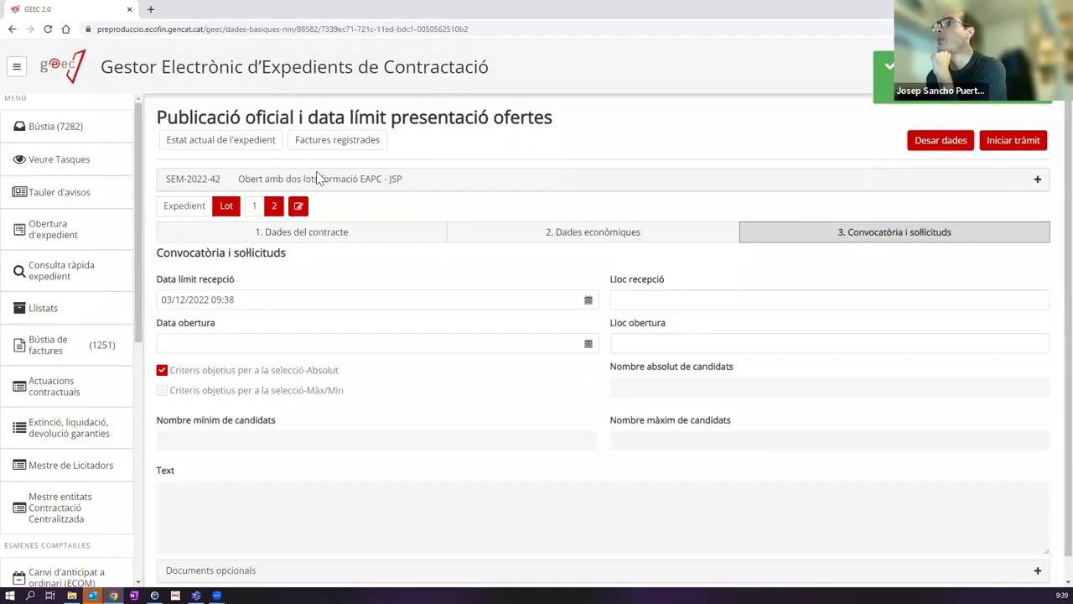
left_click(1014, 146)
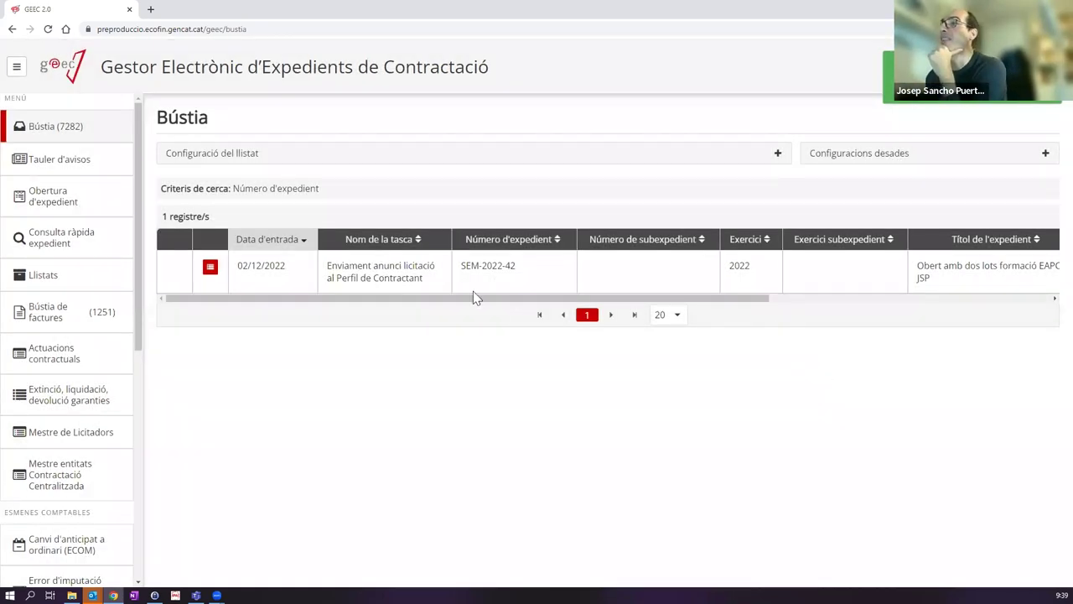
Step: Open the SEM-2022-42 'Enviament anunci licitació al Perfil de Contractant' task from the Bústia list
left_click(369, 277)
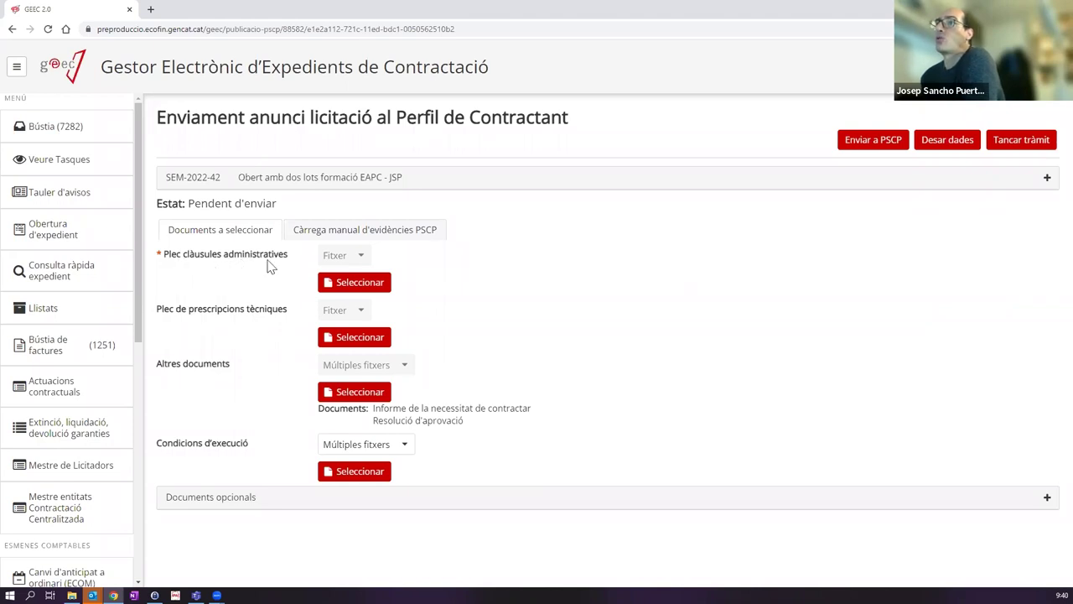
Step: Attach PC03 Plec (tipus/no tipus) - No tipus as the administrative clauses document
left_click(362, 286)
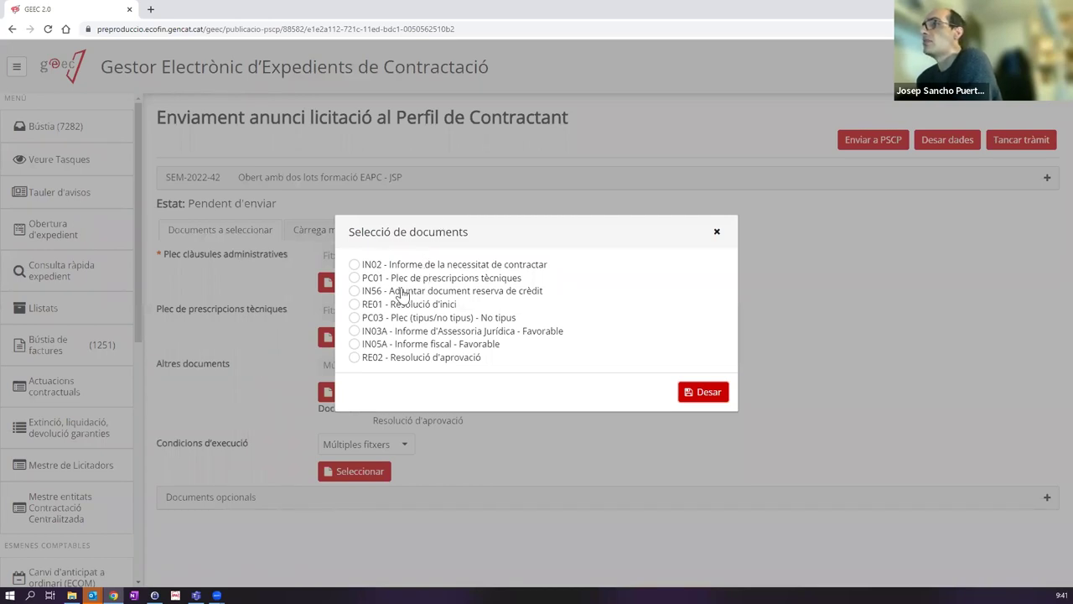
left_click(355, 319)
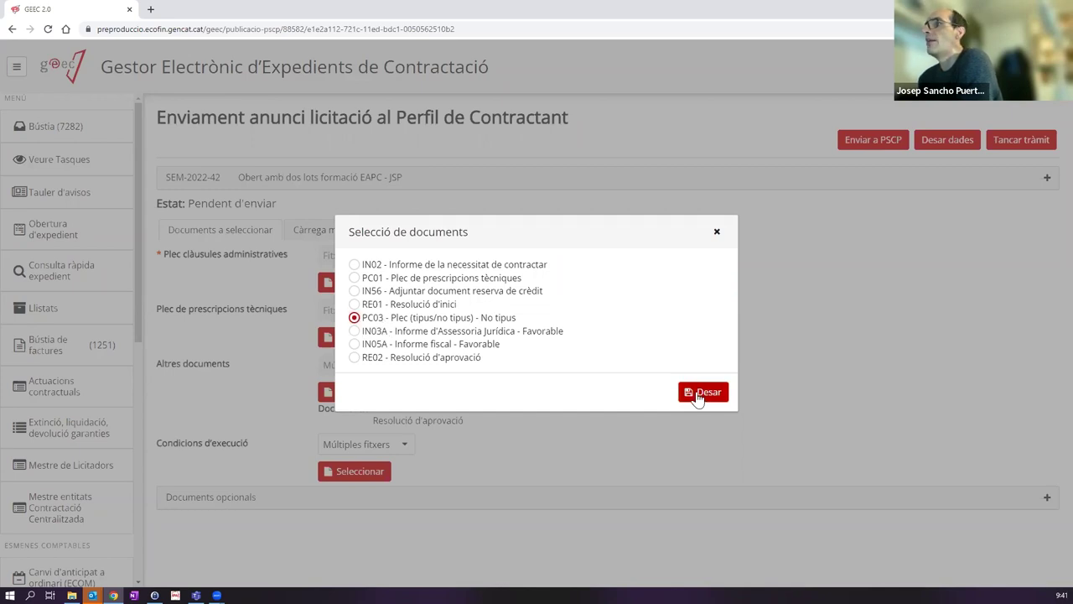
left_click(699, 396)
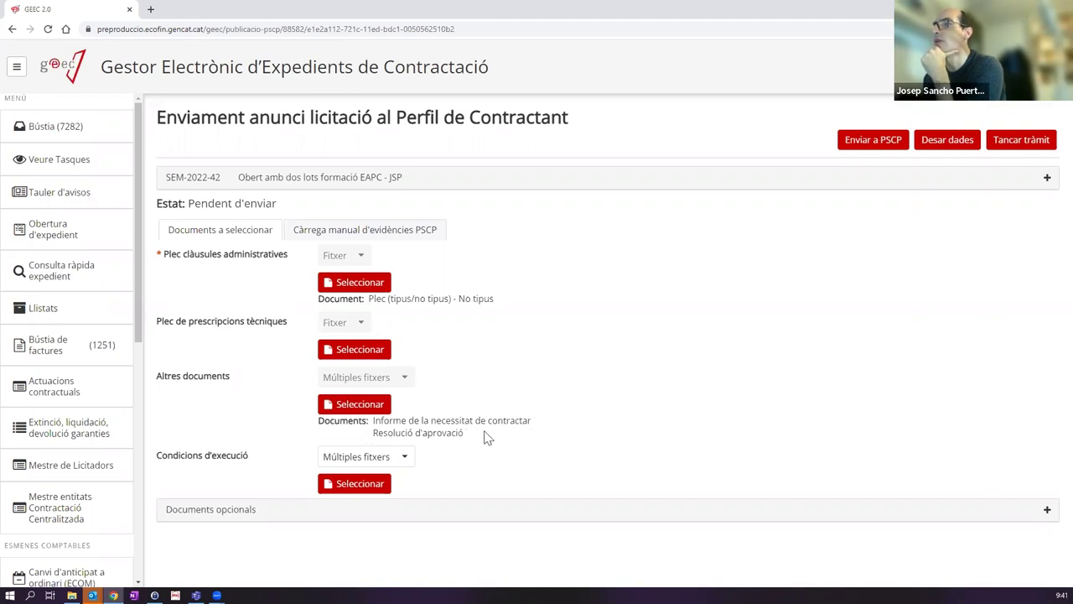
Step: Review Altres documents, keeping IN02 and RE02 ticked and RE01 unticked, and save
left_click(361, 410)
left_click(354, 241)
left_click(354, 382)
left_click(366, 244)
left_click(355, 382)
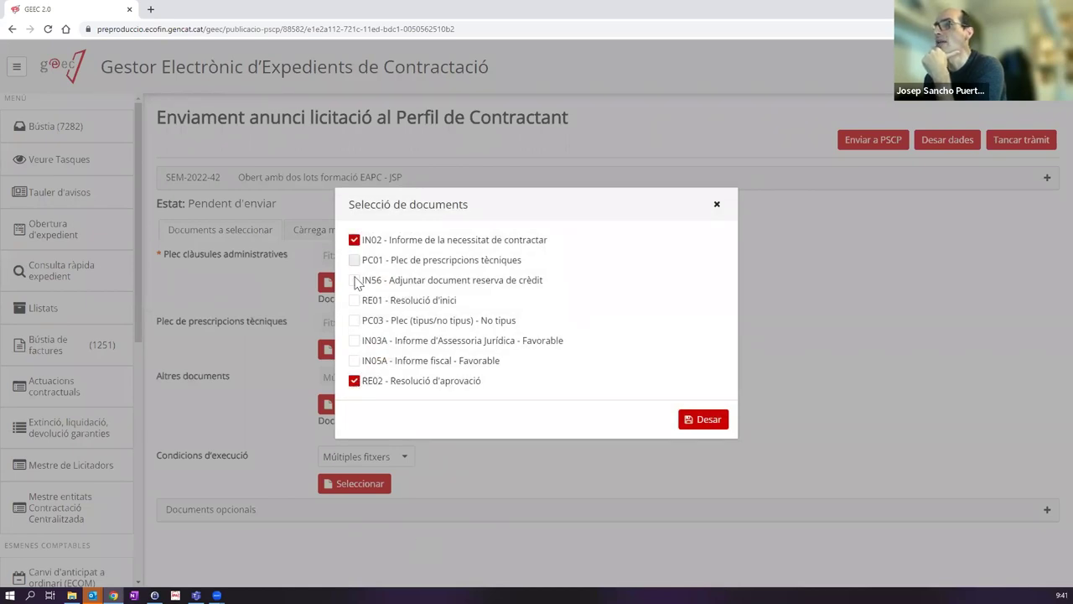
left_click(354, 302)
left_click(356, 302)
left_click(704, 423)
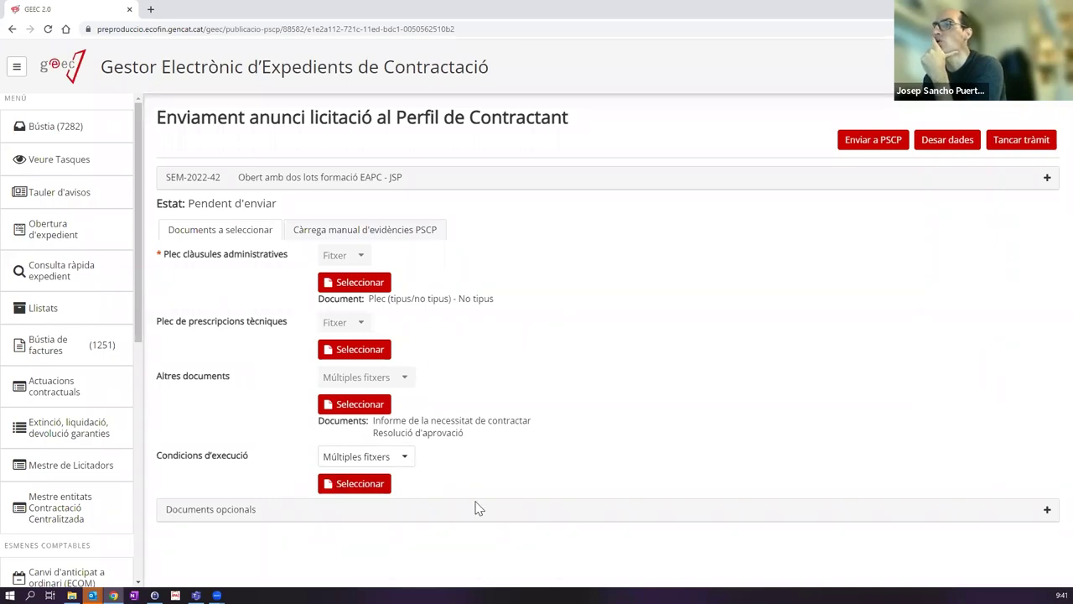
Step: Leave Condicions d'execució set to Múltiples fitxers after briefly trying the annotation option
left_click(377, 460)
left_click(357, 501)
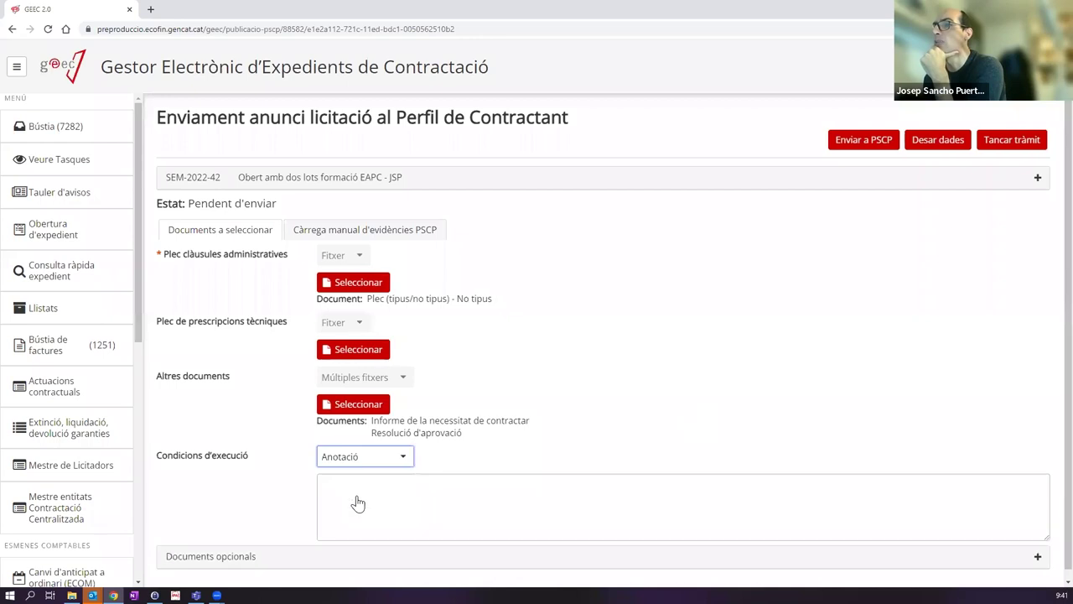
left_click(364, 495)
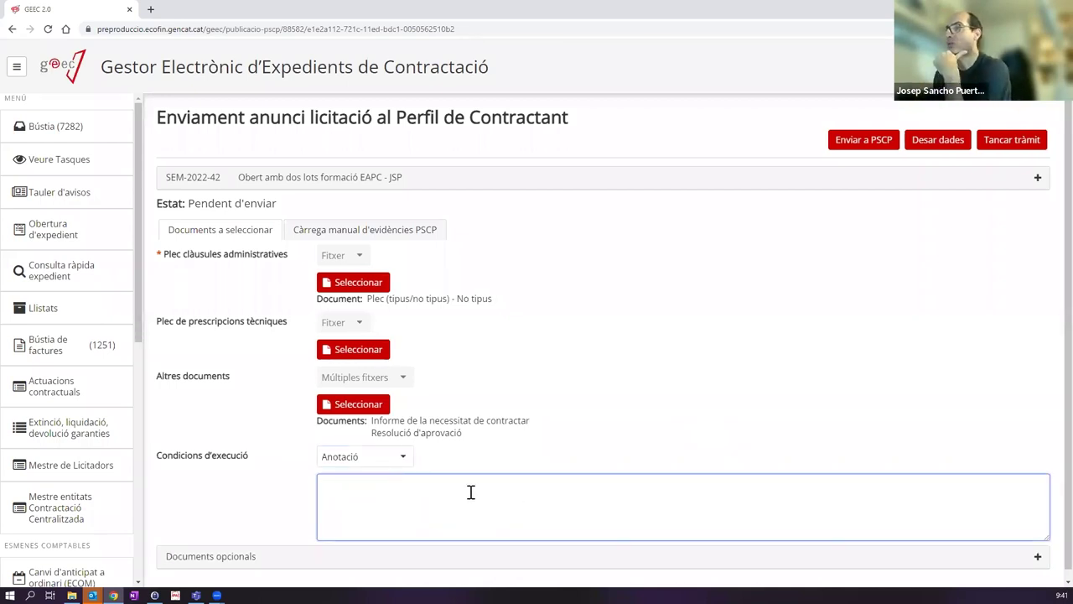
left_click(391, 461)
left_click(383, 477)
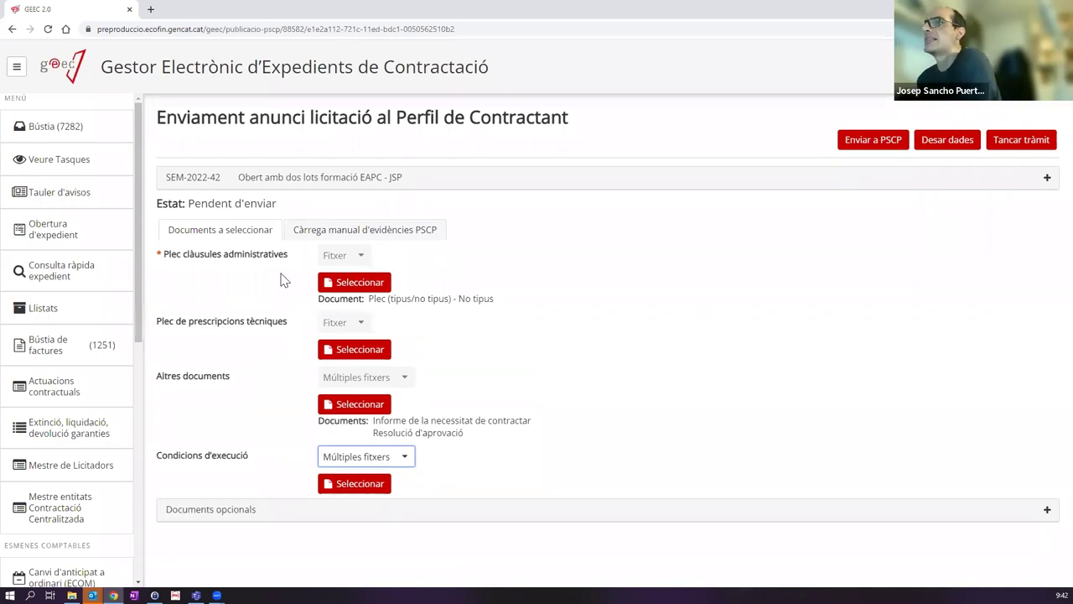
Step: Send the Perfil de Contractant announcement to PSCP so its status becomes Enviat
left_click(870, 144)
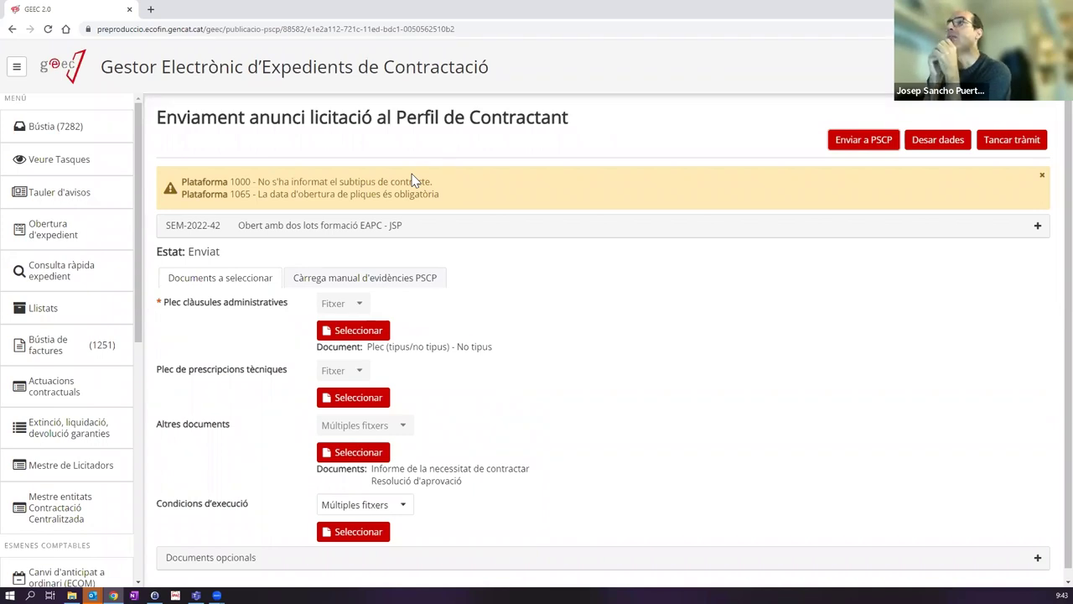
Step: Search for 'perfil del contractant' in a new Chrome tab
left_click(151, 9)
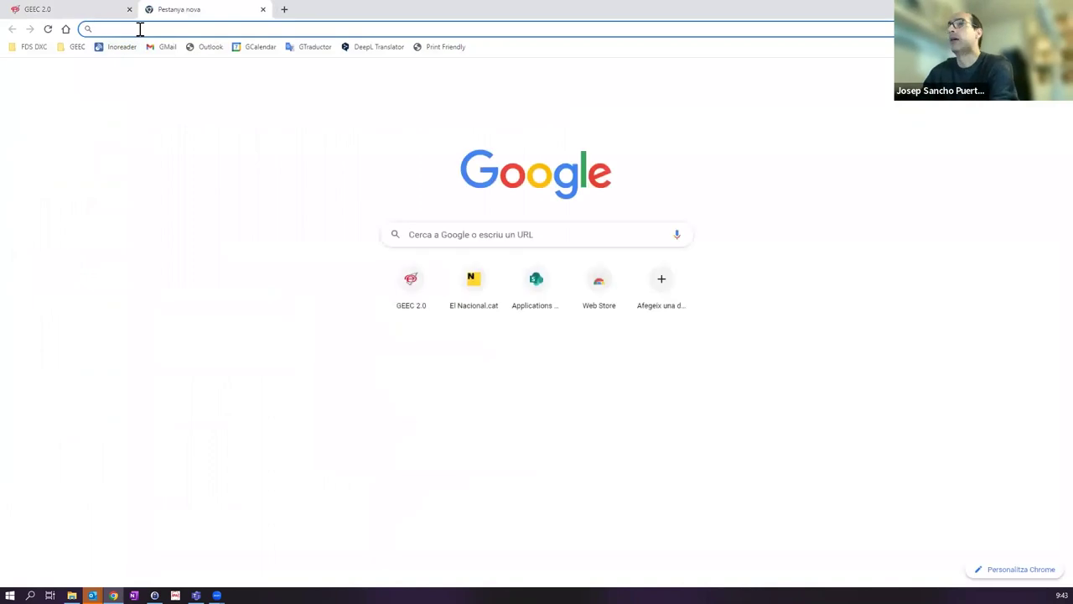
type("perfi")
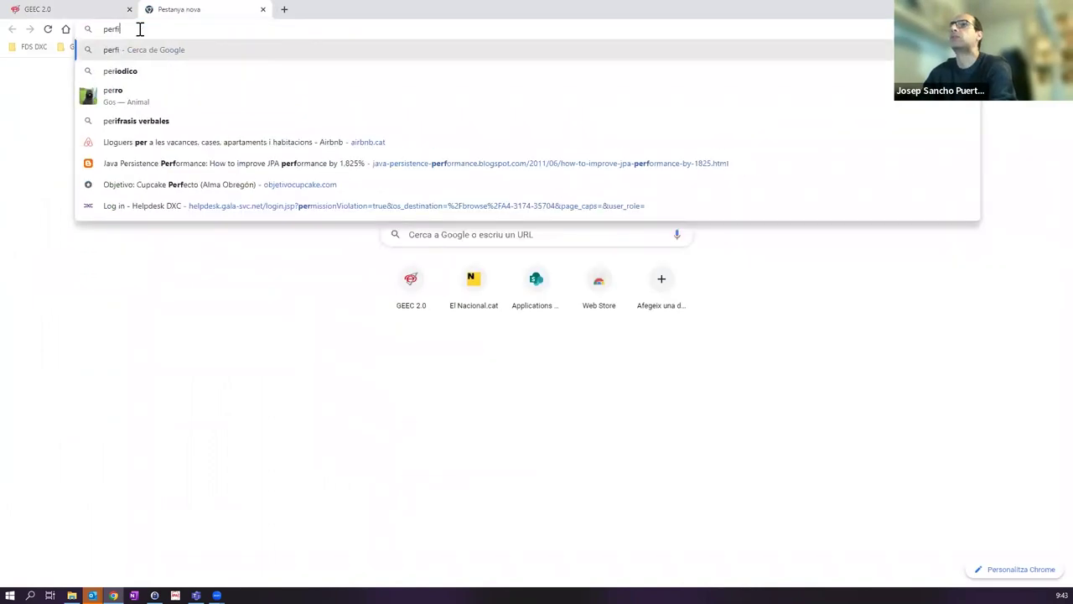
type("l delcontractant")
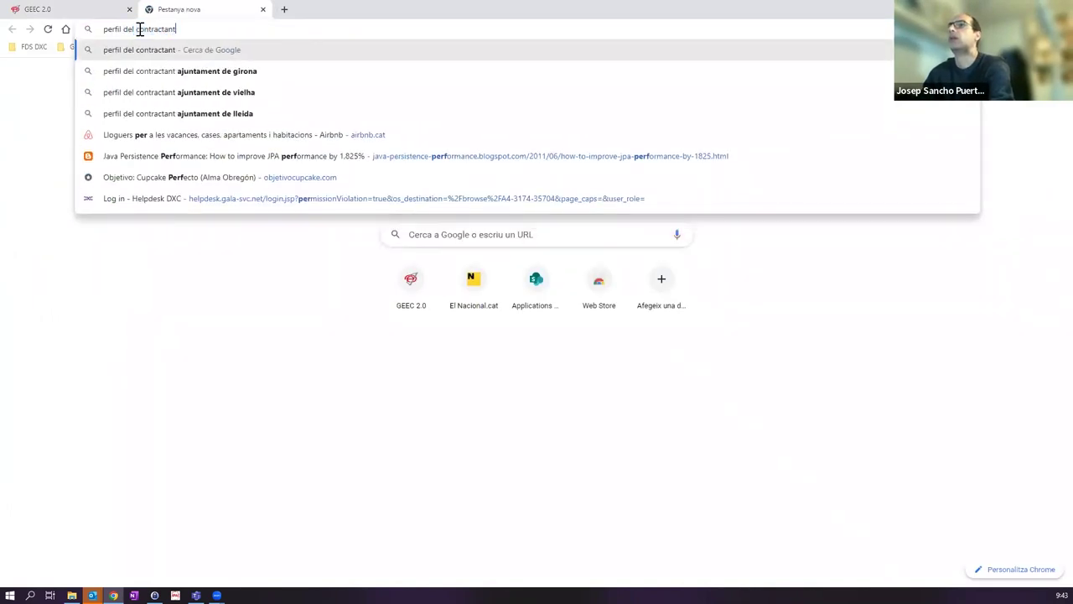
key("Return")
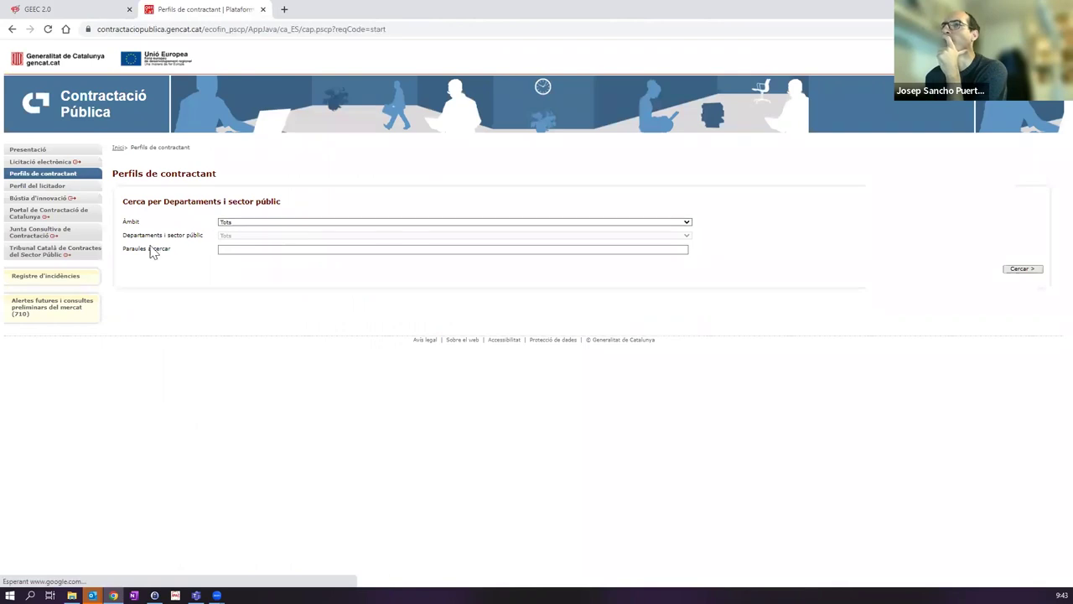
Step: Open the Fundació Universitat de Girona's IT maintenance service tender announcement
left_click(1018, 270)
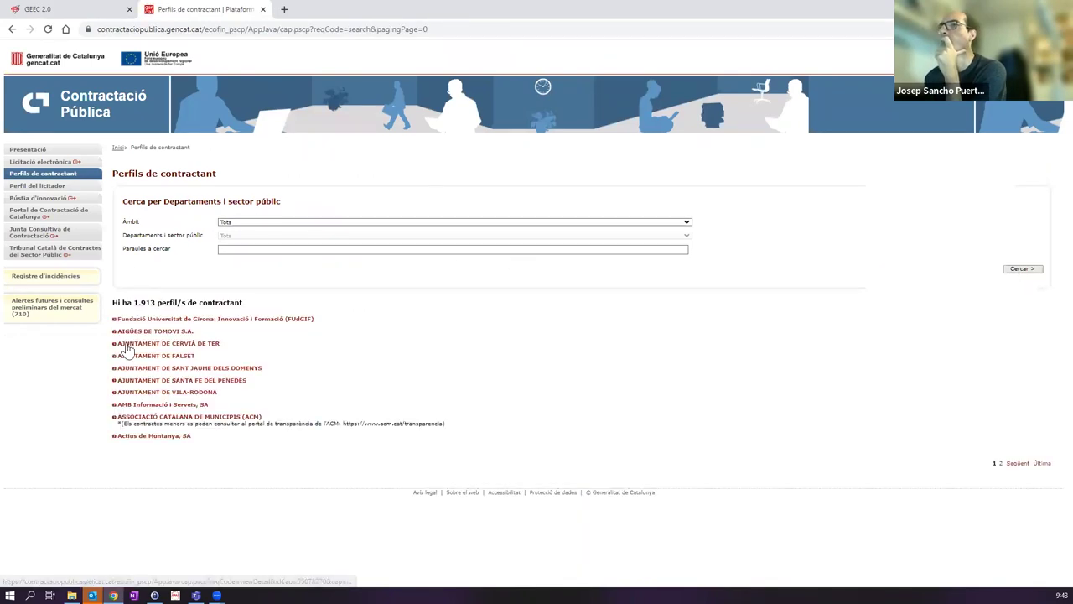
left_click(141, 321)
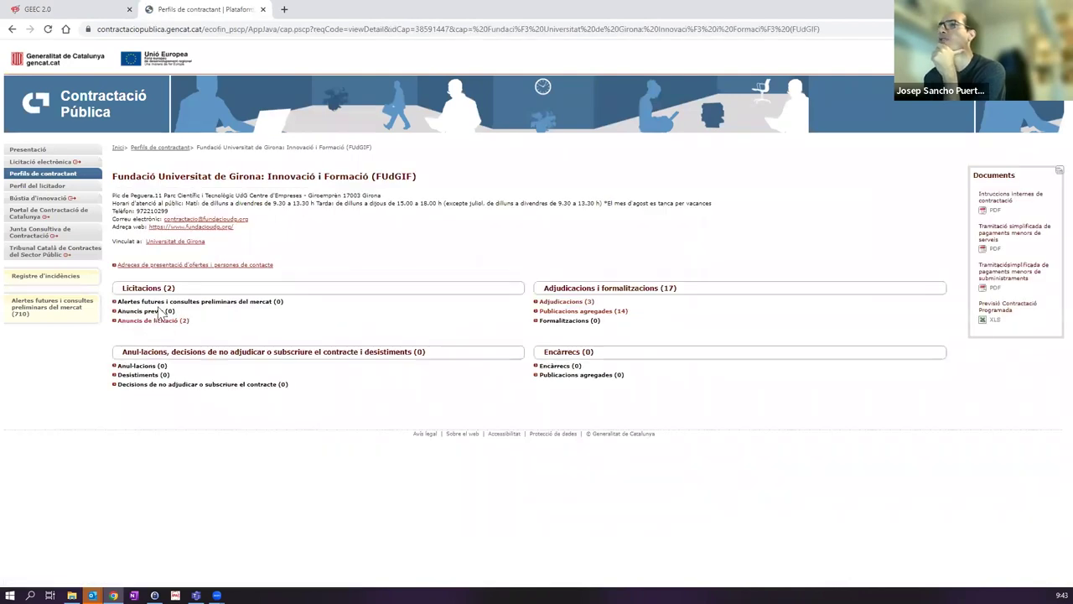
left_click(147, 322)
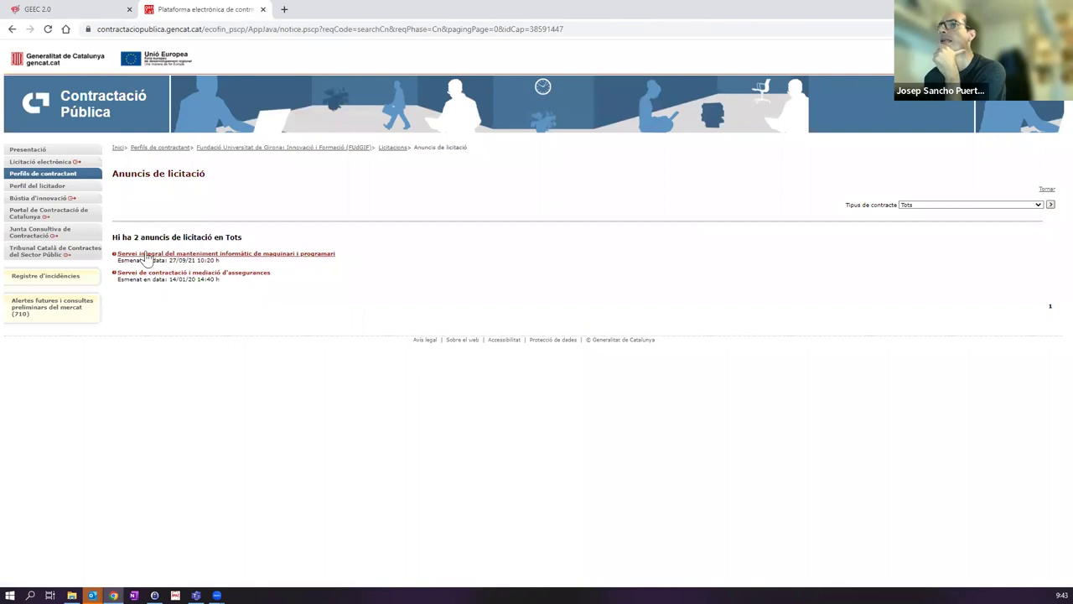
left_click(143, 255)
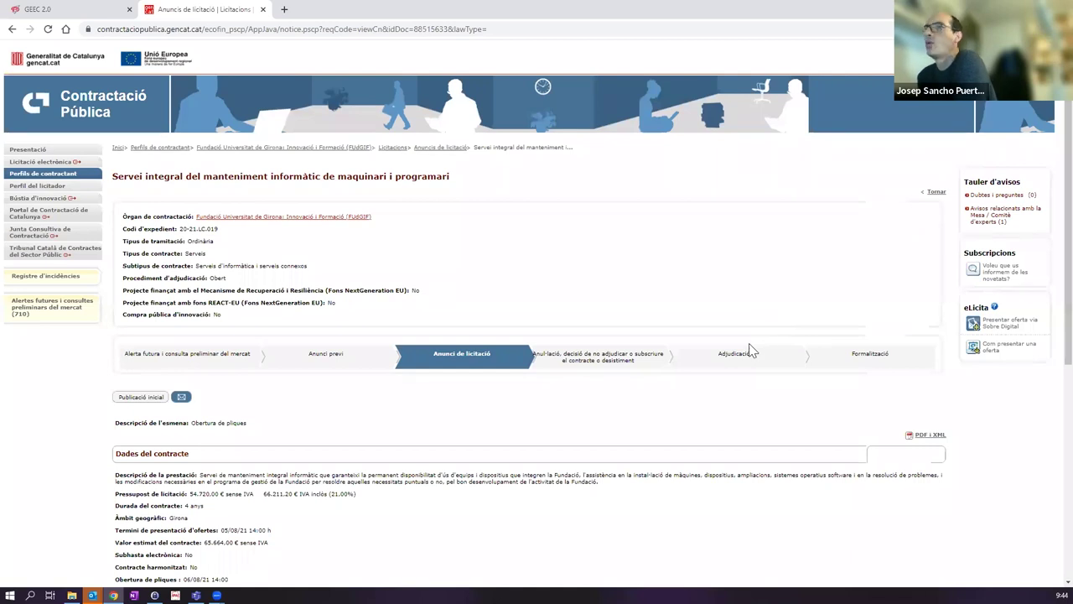
Step: Download the tender's PDF and XML evidence and copy the notice page address
left_click(929, 439)
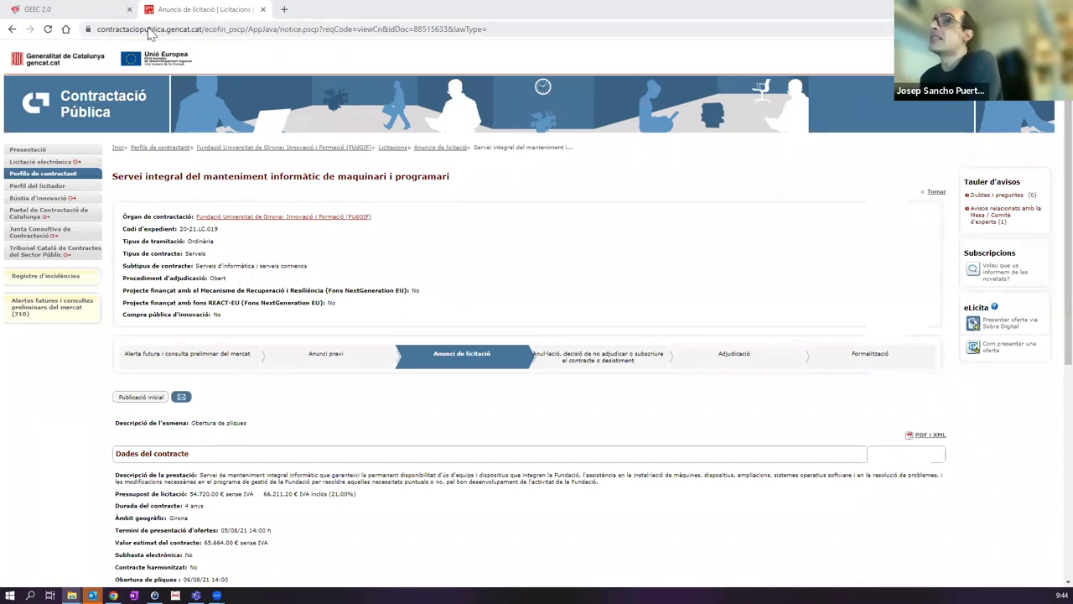
left_click(150, 29)
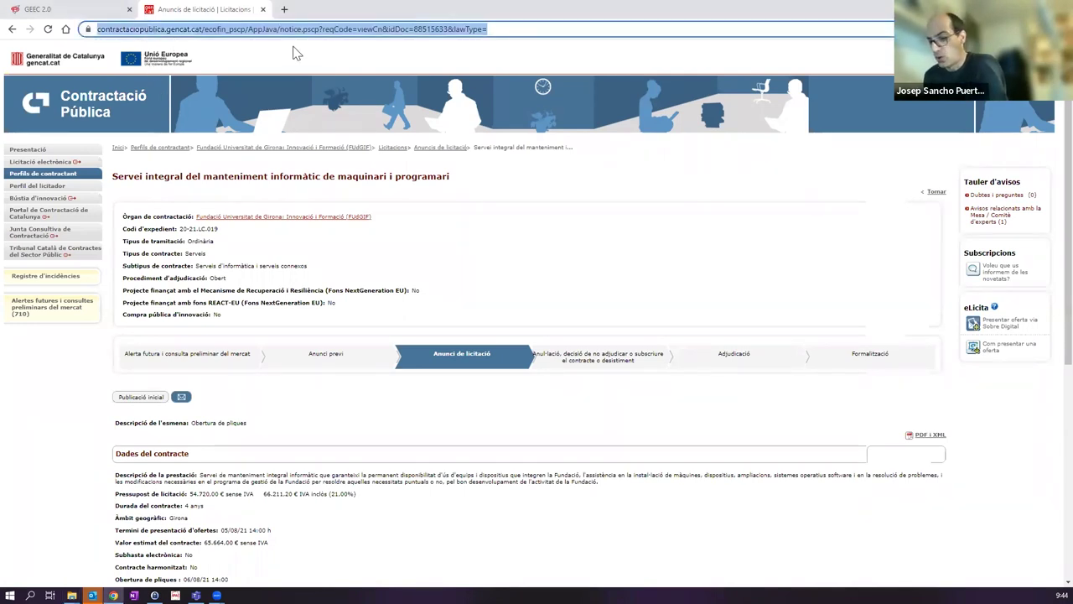
right_click(182, 35)
left_click(212, 110)
Step: Upload 88515633.zip from Downloads as the manual PSCP evidence in GEEC 2.0
left_click(64, 10)
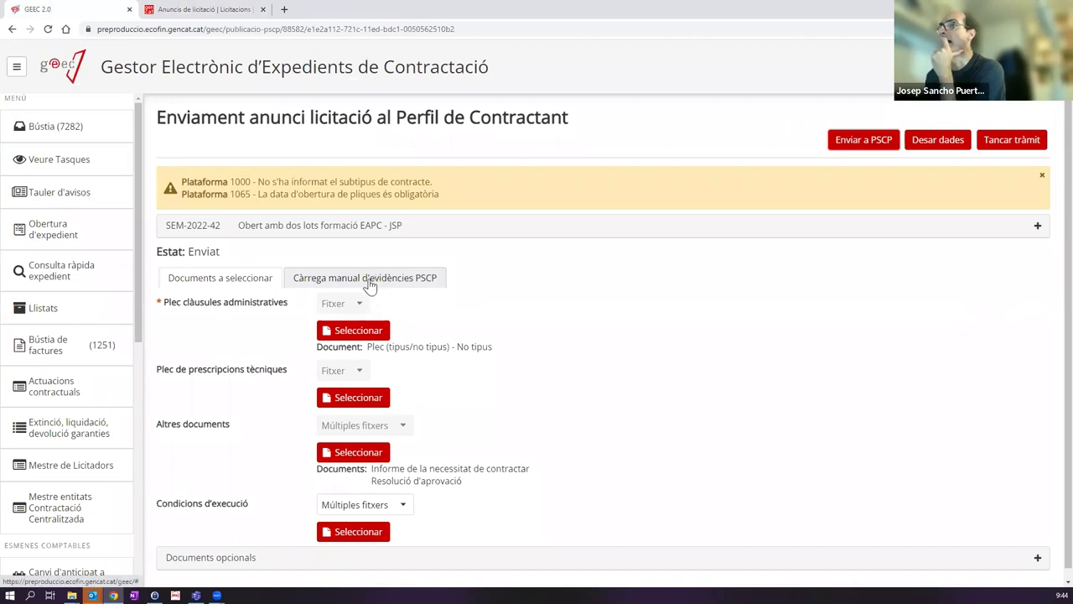
left_click(1023, 144)
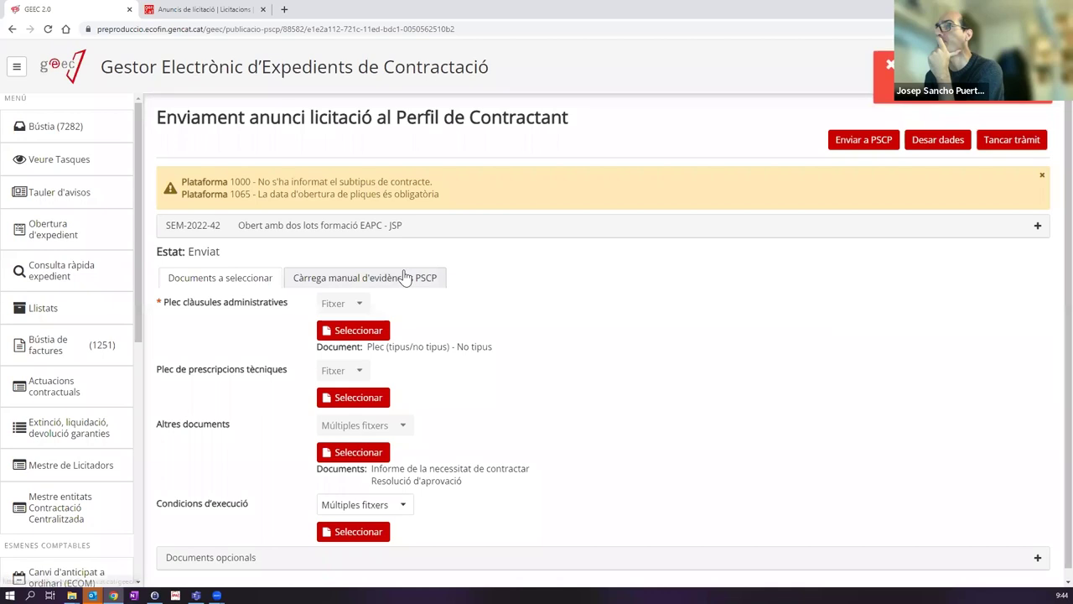
left_click(360, 278)
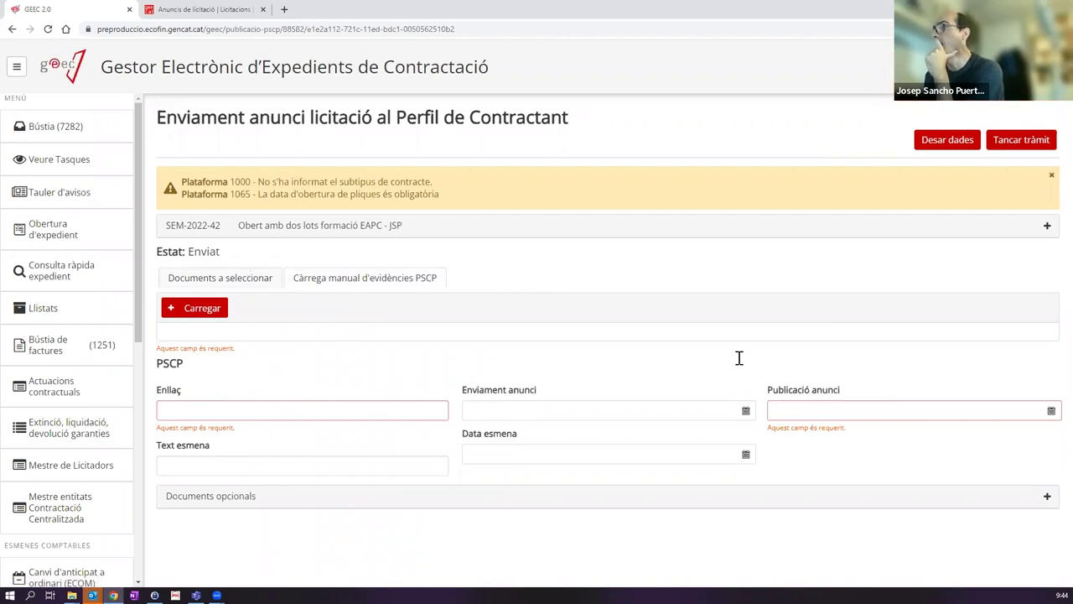
left_click(201, 312)
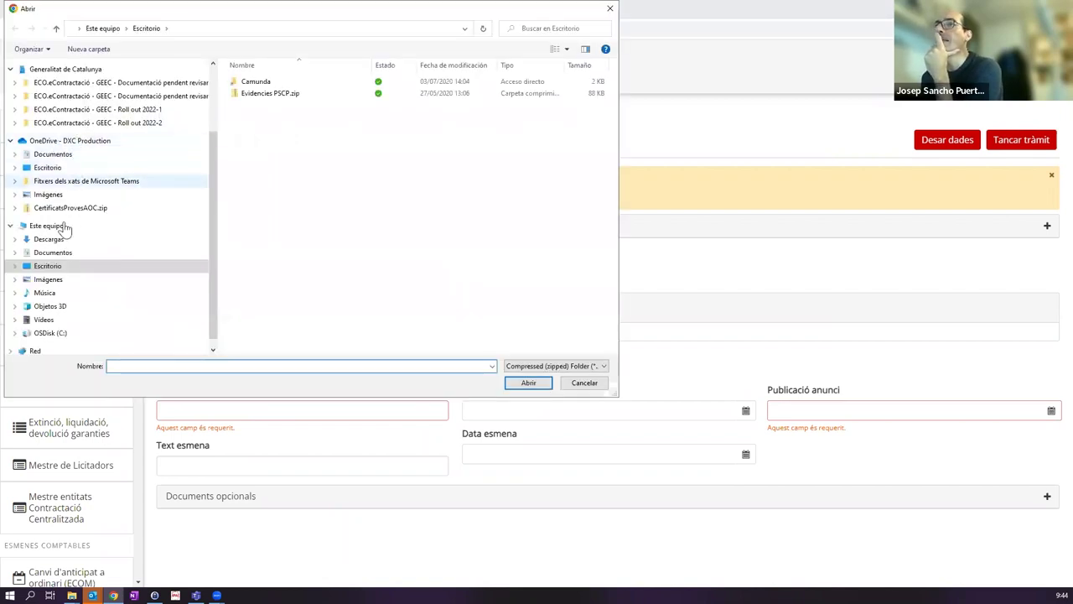
left_click(51, 240)
left_click(276, 96)
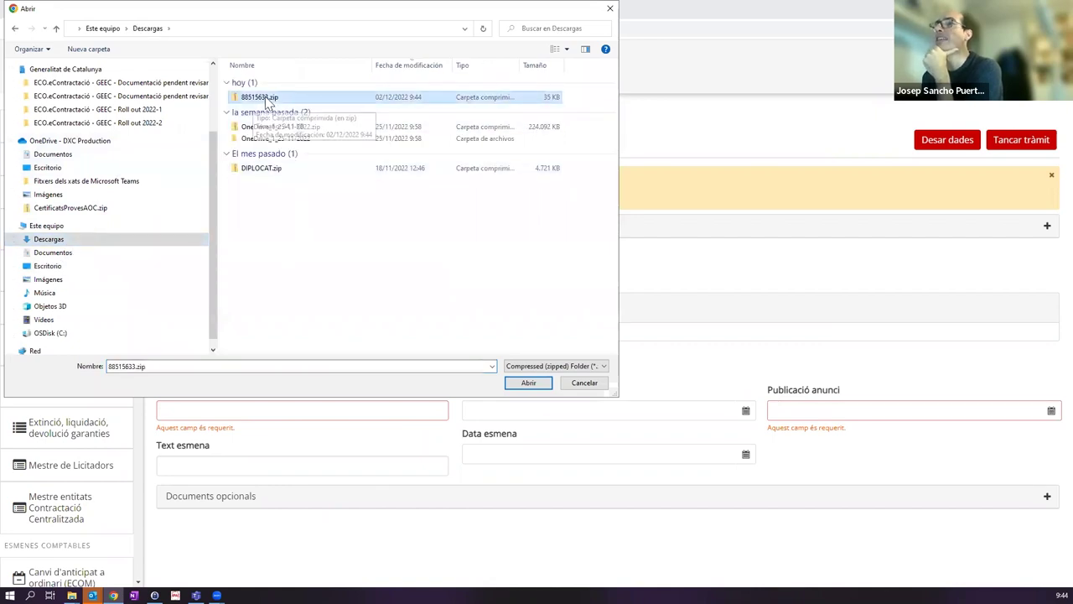
double_click(265, 97)
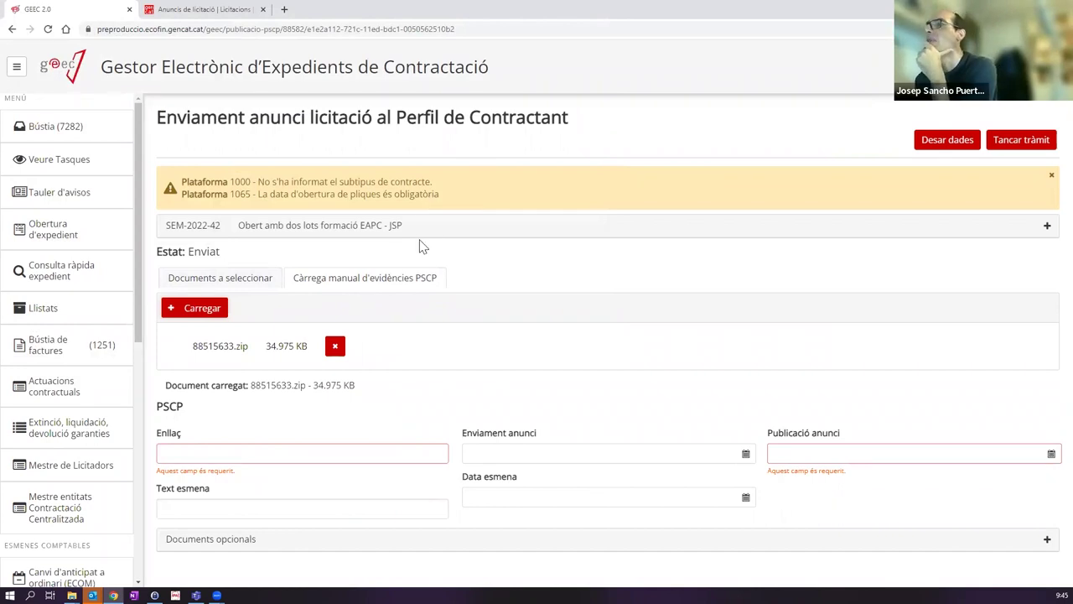
Step: Paste the PSCP tender notice address into the Enllaç field
left_click(186, 454)
key("ctrl+v")
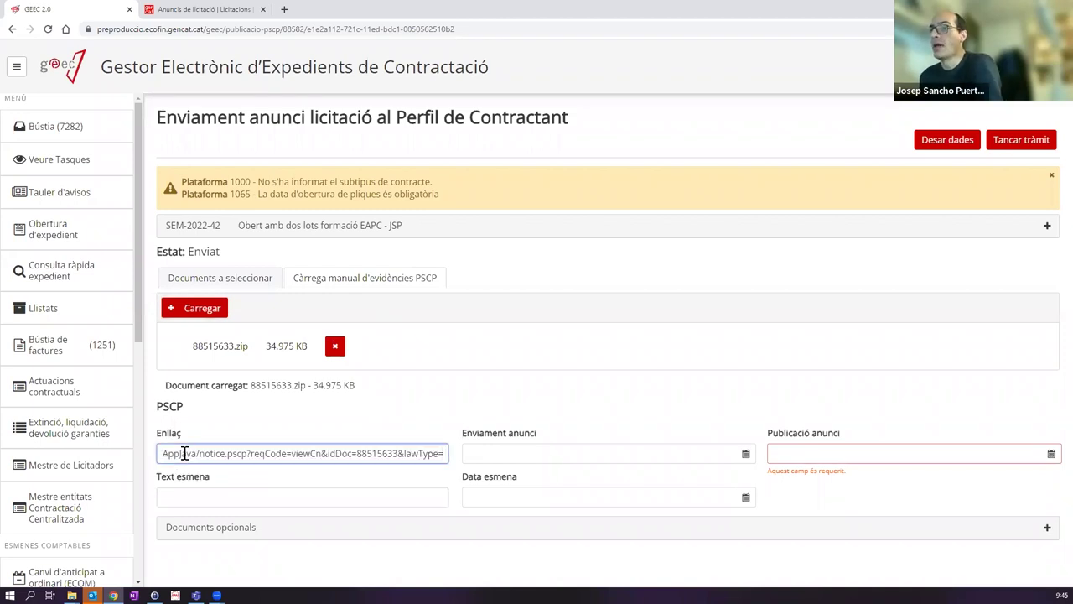
left_click_drag(223, 453, 123, 483)
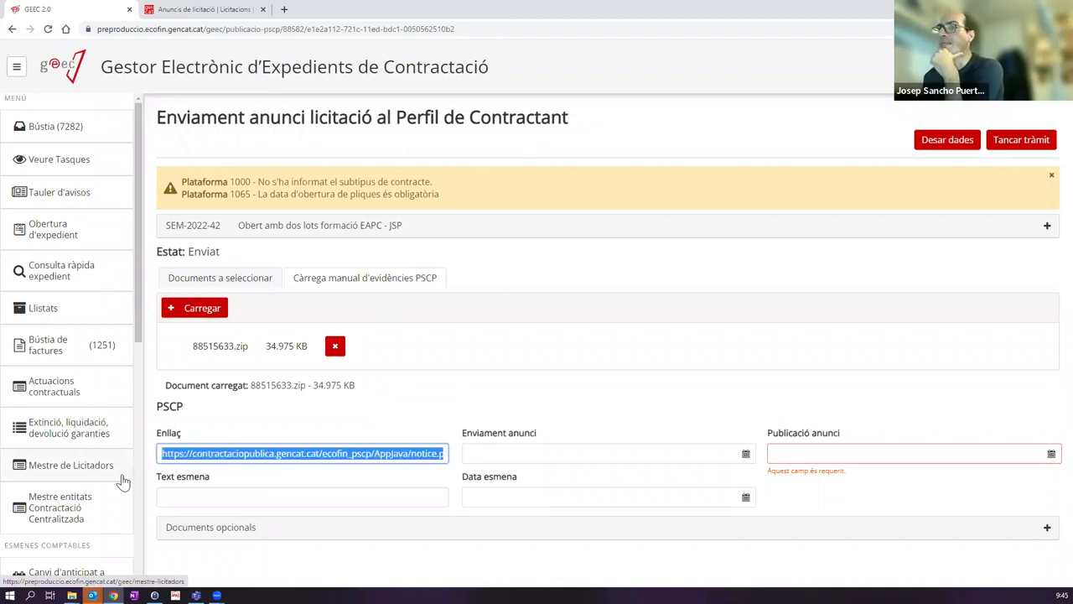
left_click(244, 453)
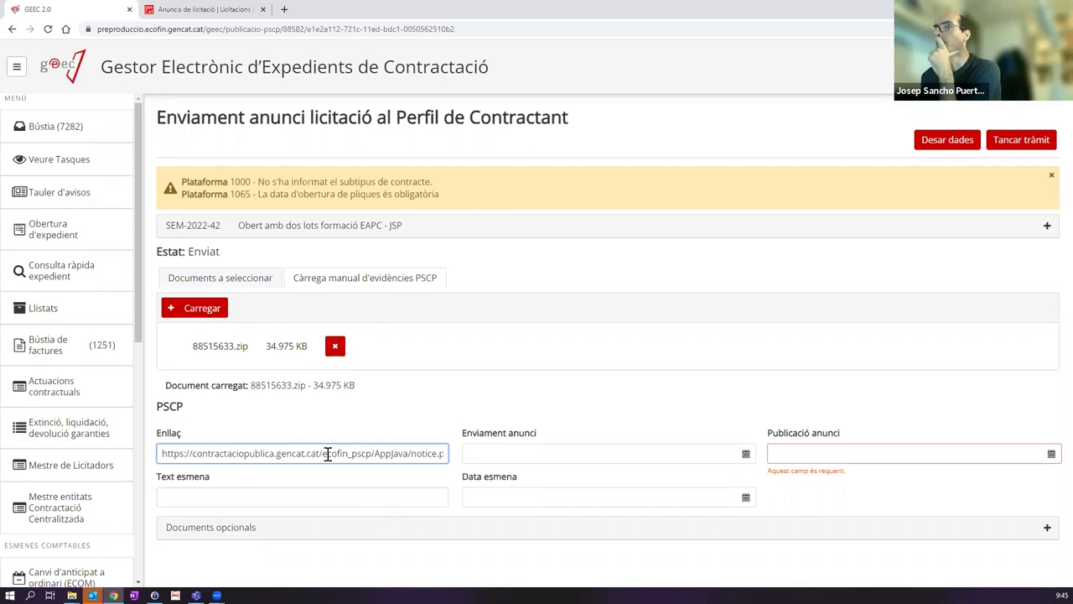
left_click_drag(261, 453, 385, 452)
key("ctrl+a")
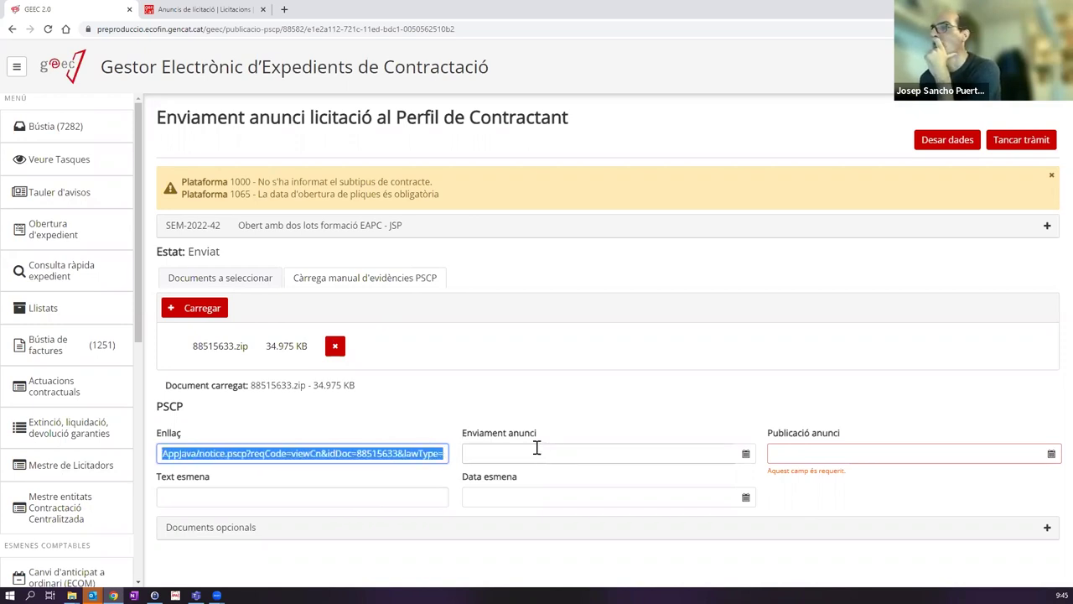
left_click_drag(277, 453, 93, 459)
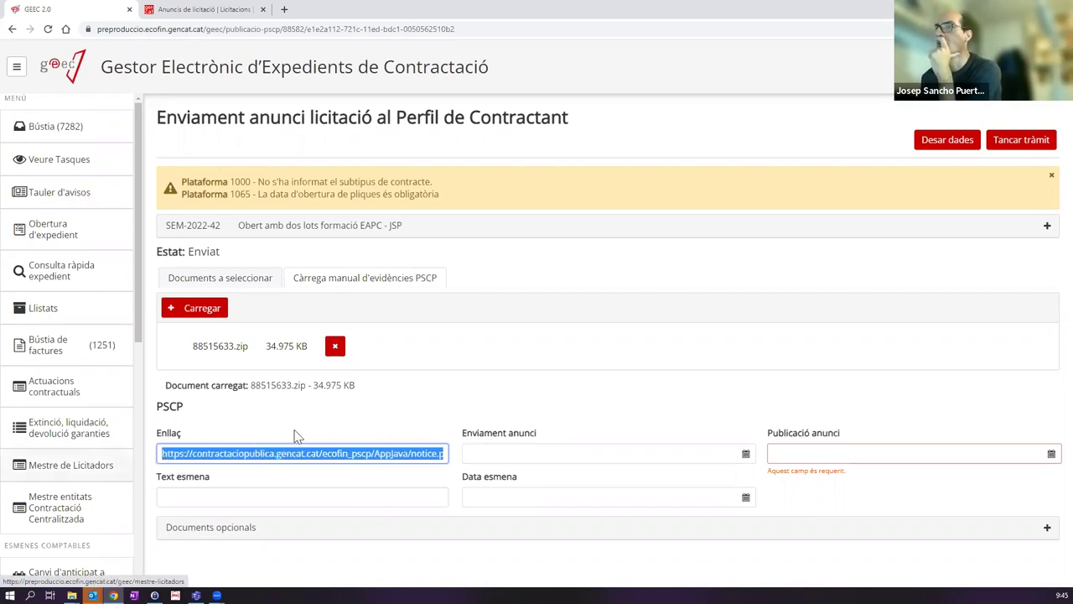
left_click(275, 422)
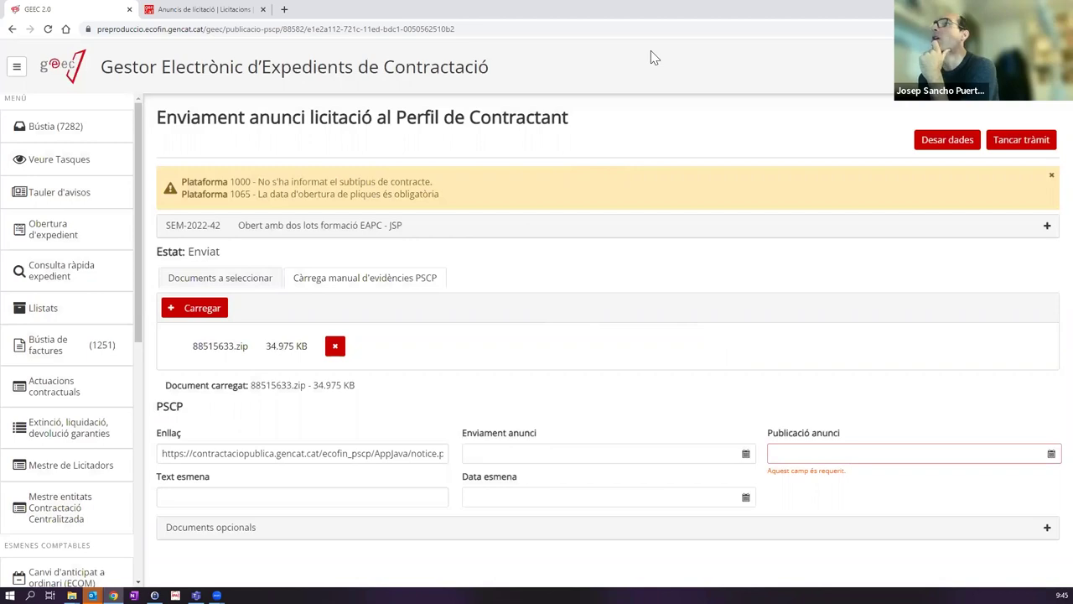
Step: Look up the notice's publication date on the platform tab, then return to GEEC
left_click(205, 10)
scroll(314, 445, "down", 3)
scroll(232, 399, "down", 4)
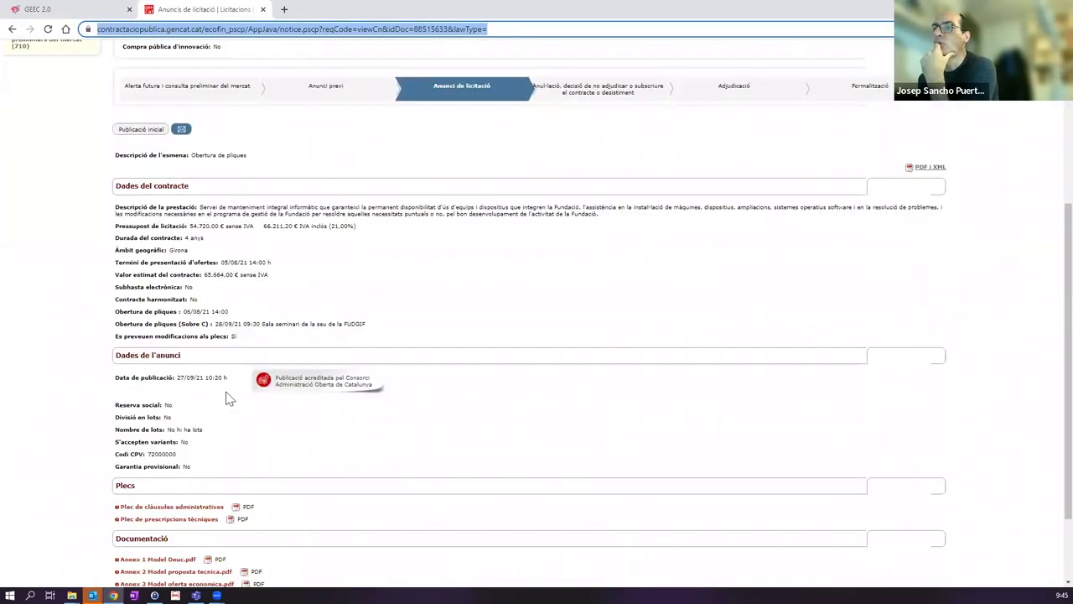
left_click_drag(177, 282, 205, 283)
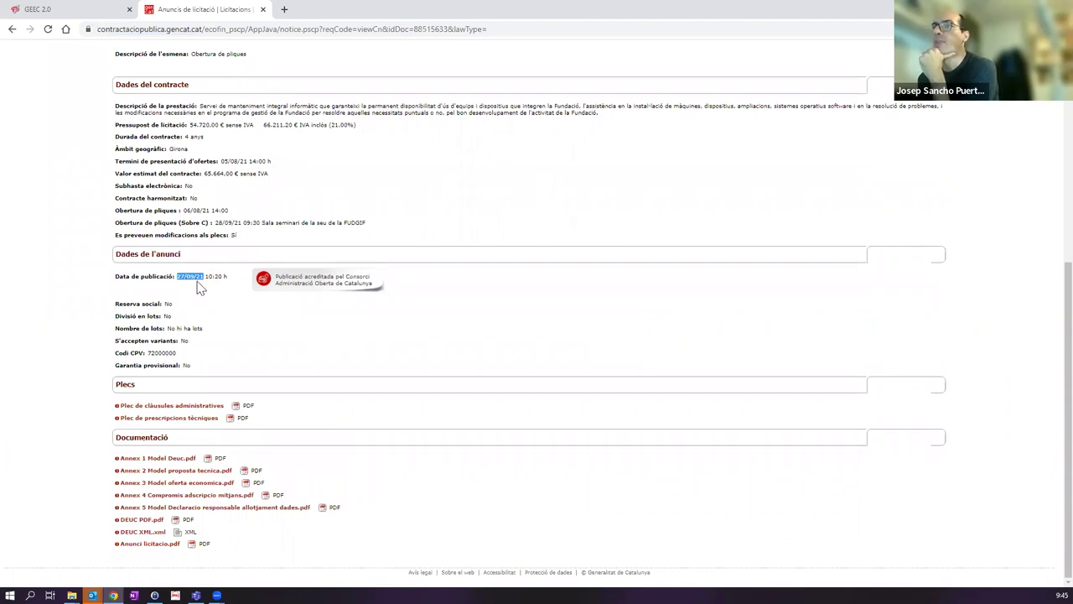
left_click(74, 9)
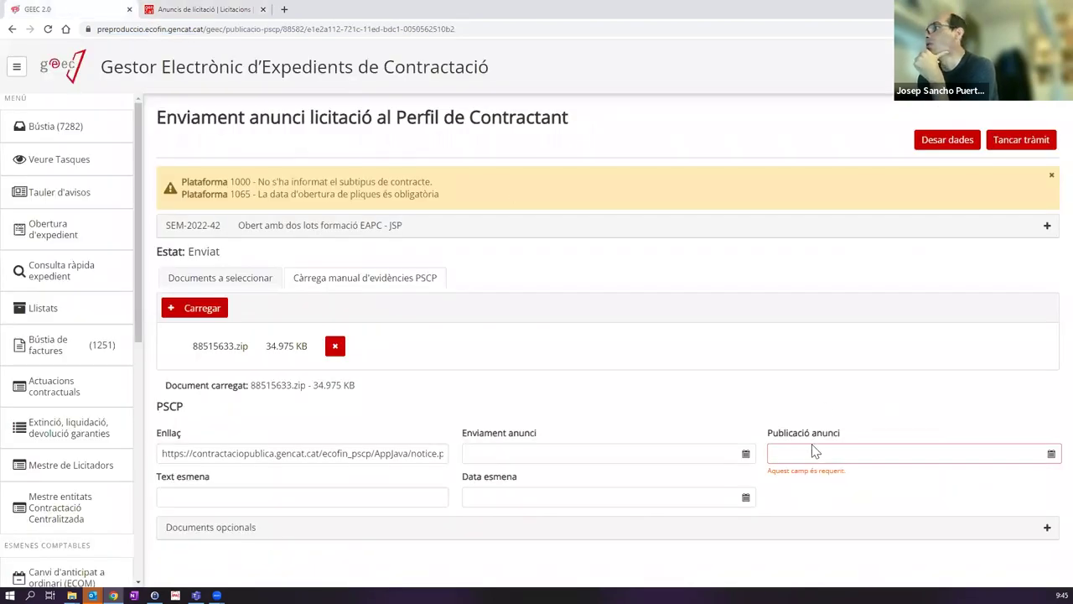
Step: Set Publicació anunci to 02/12/2022, save the data, and close the task
left_click(1052, 454)
left_click(865, 335)
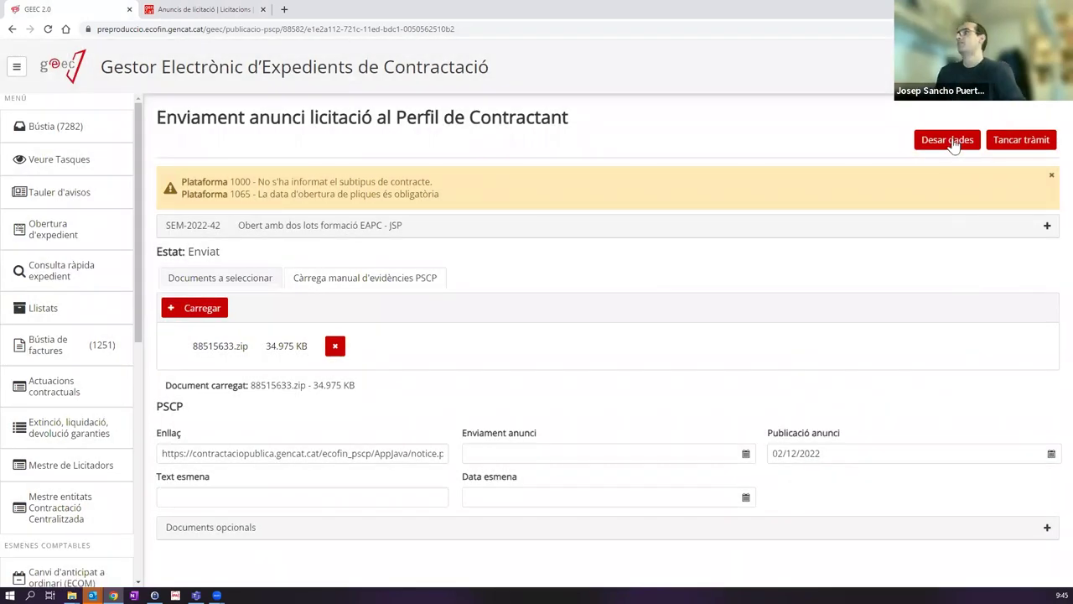
left_click(947, 139)
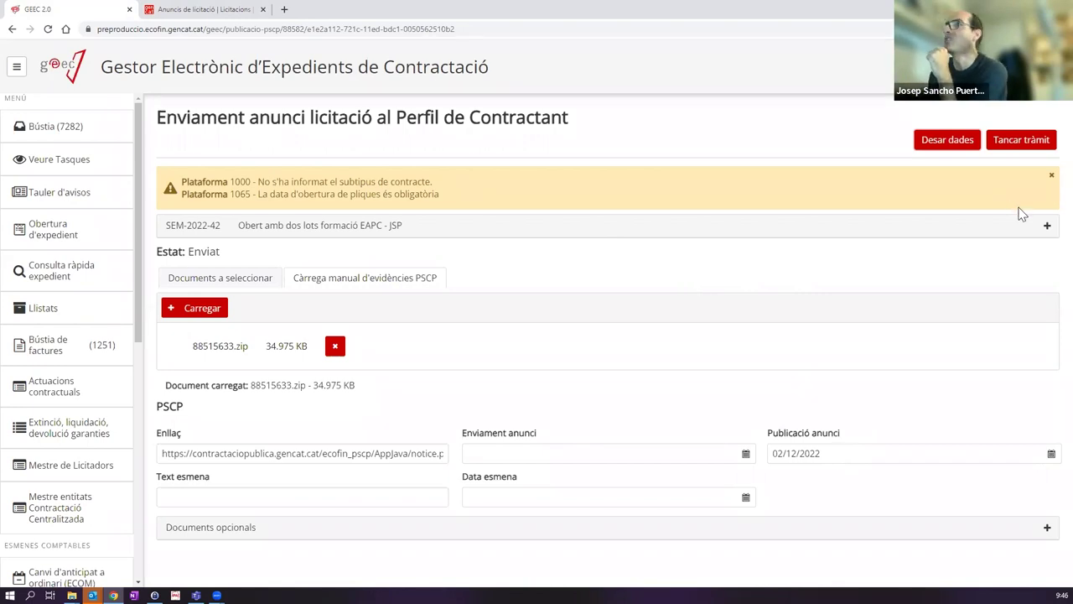
left_click(1025, 140)
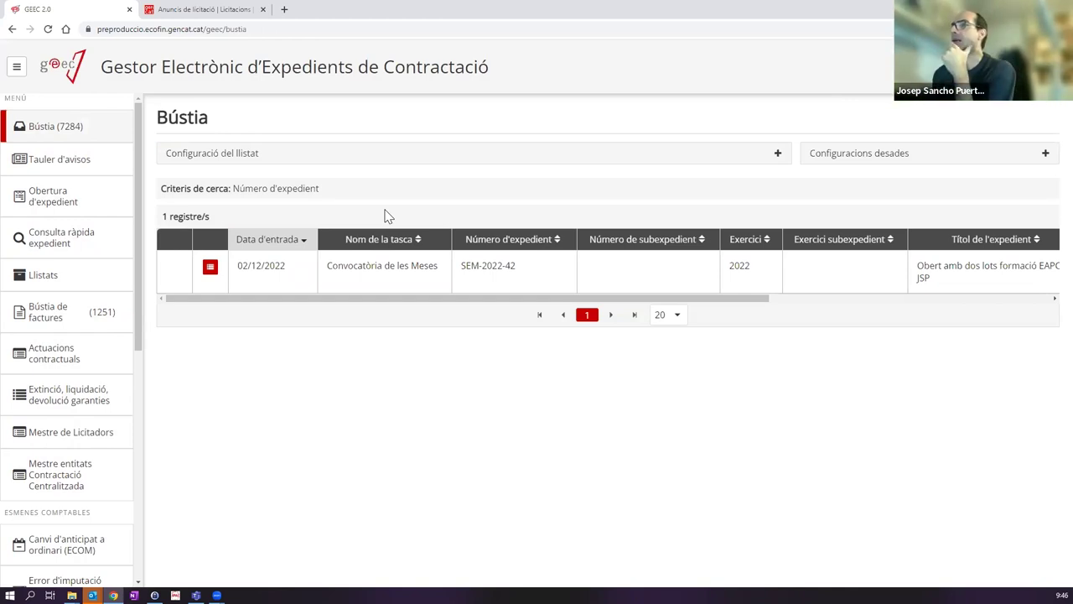
Step: Open the SEM-2022-42 Convocatòria de les Meses task from the Bústia
left_click(381, 277)
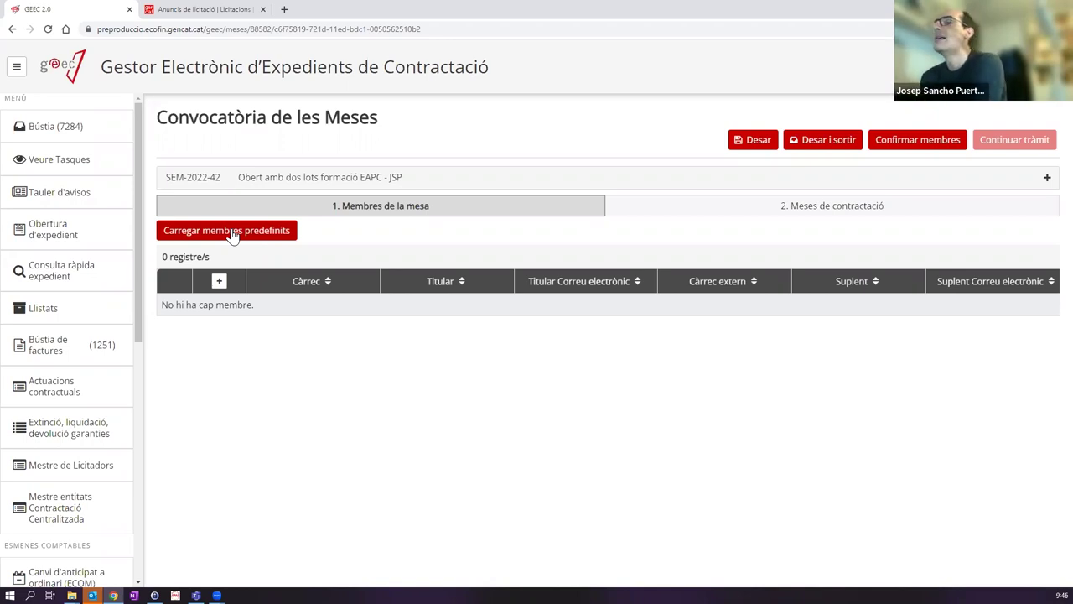
Step: Add a new mesa member with the role President/a
left_click(219, 282)
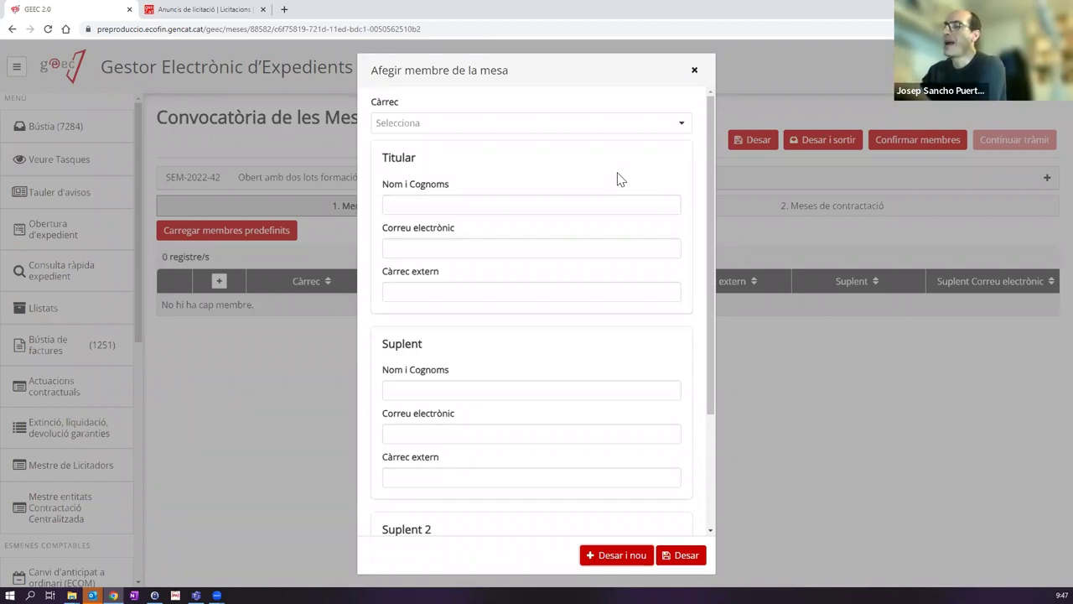
left_click(533, 126)
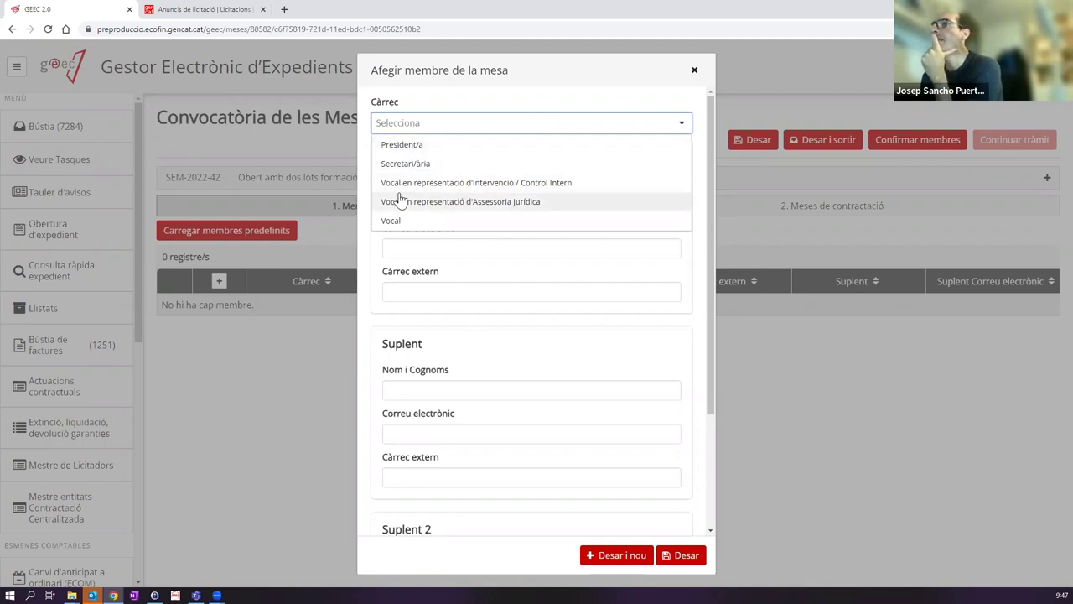
left_click(302, 391)
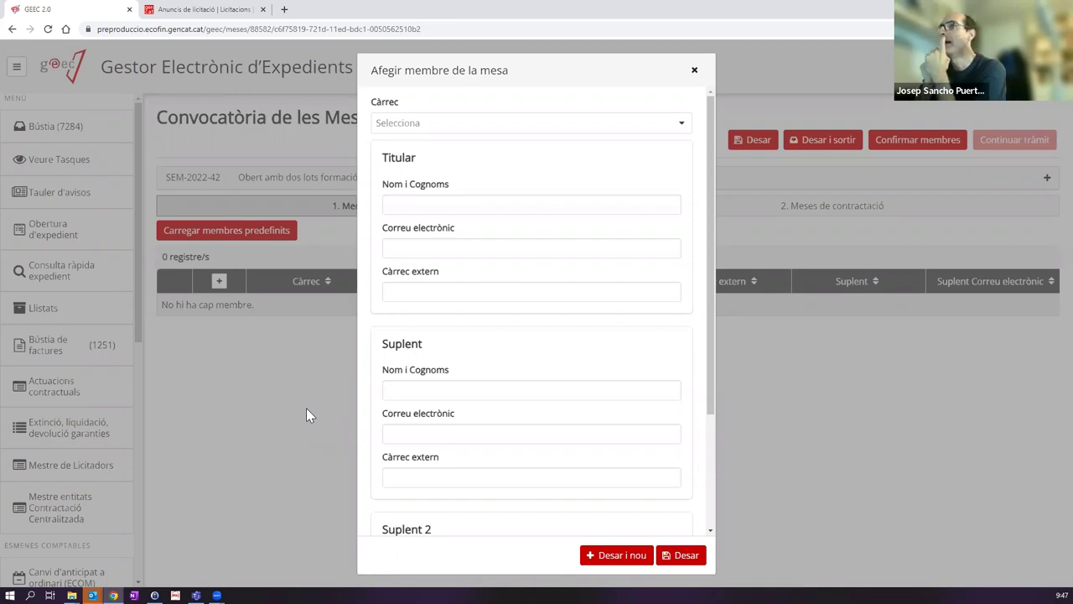
left_click(490, 125)
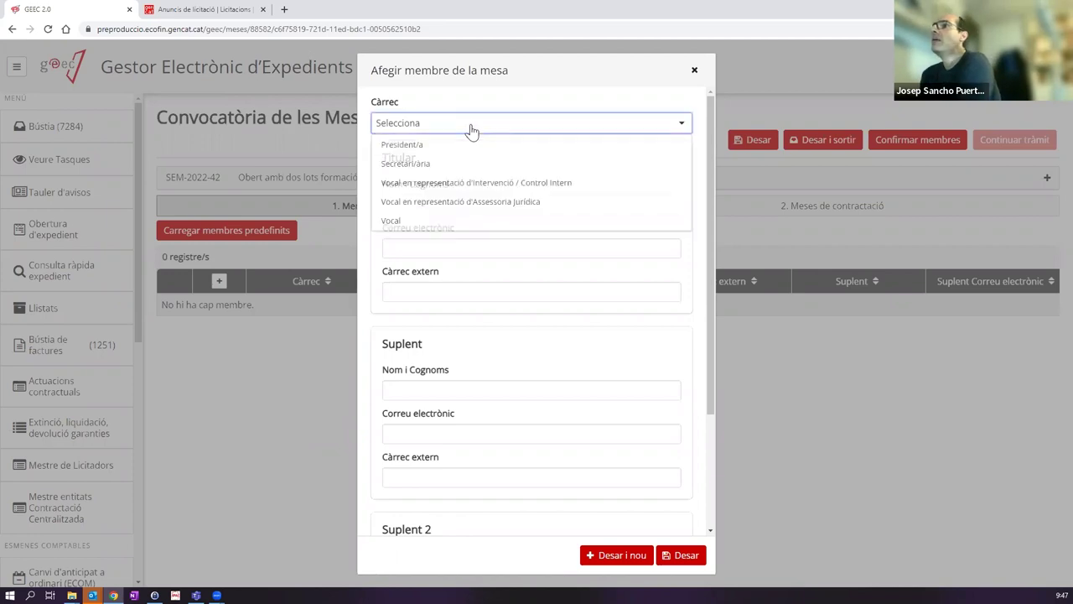
left_click(443, 149)
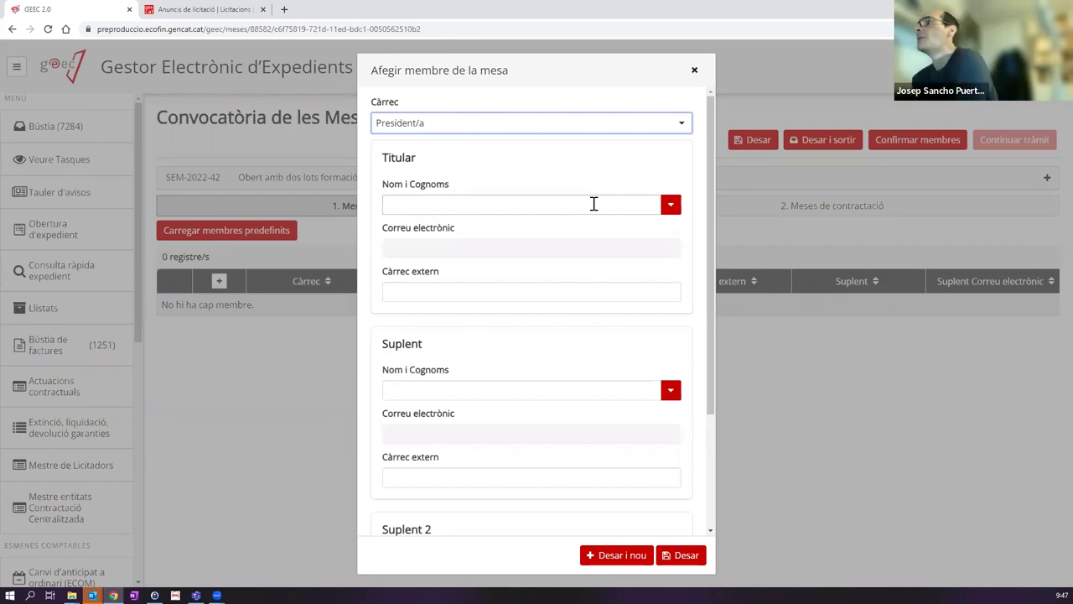
Step: Assign the titular and substitute people by name search, then save and start a new member
left_click(672, 207)
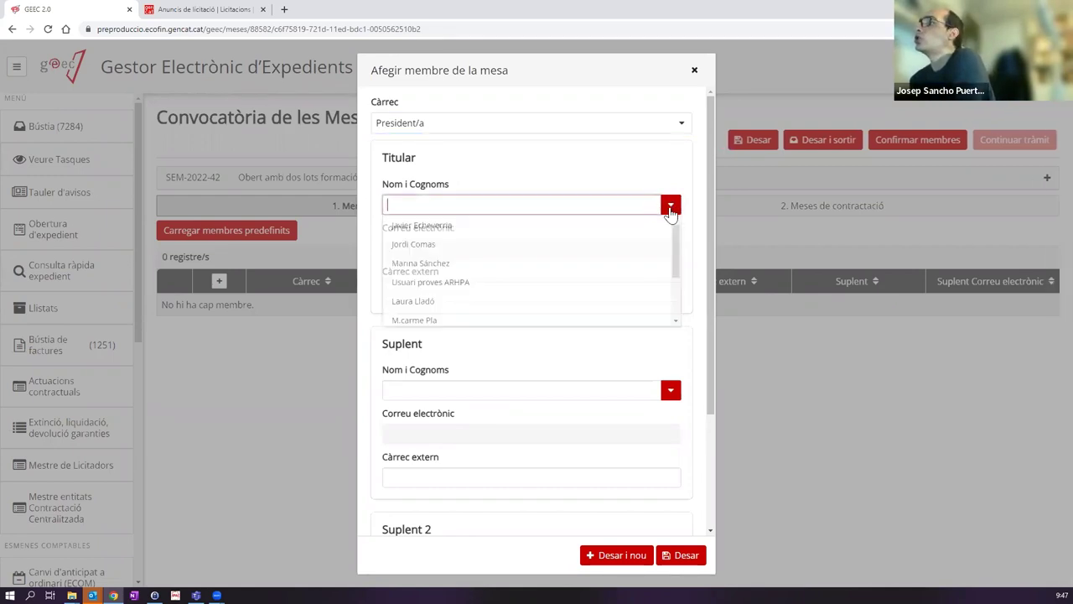
left_click_drag(679, 242, 628, 204)
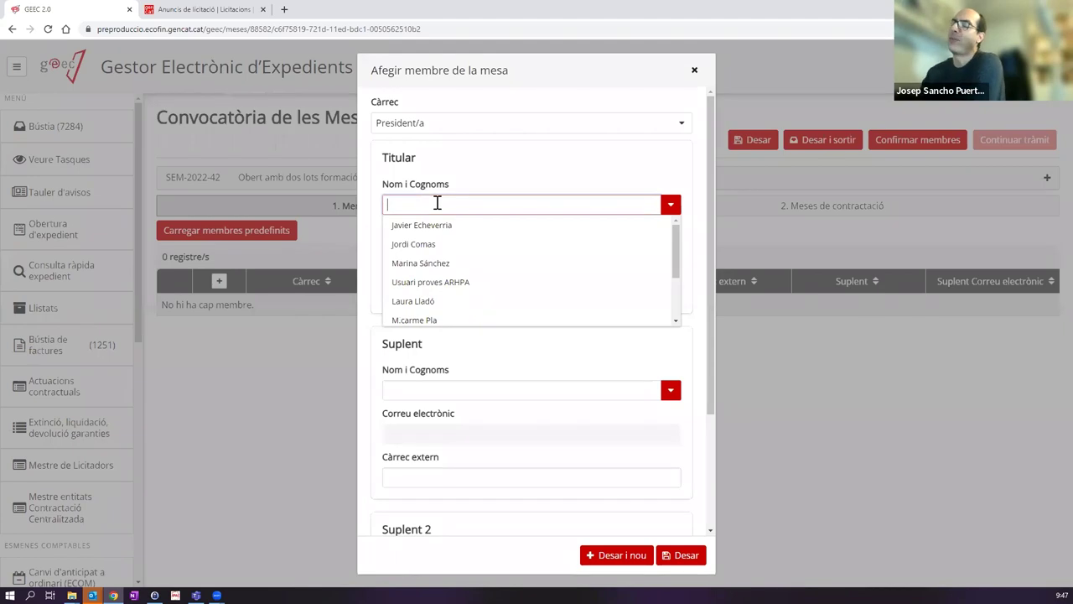
type("silvia")
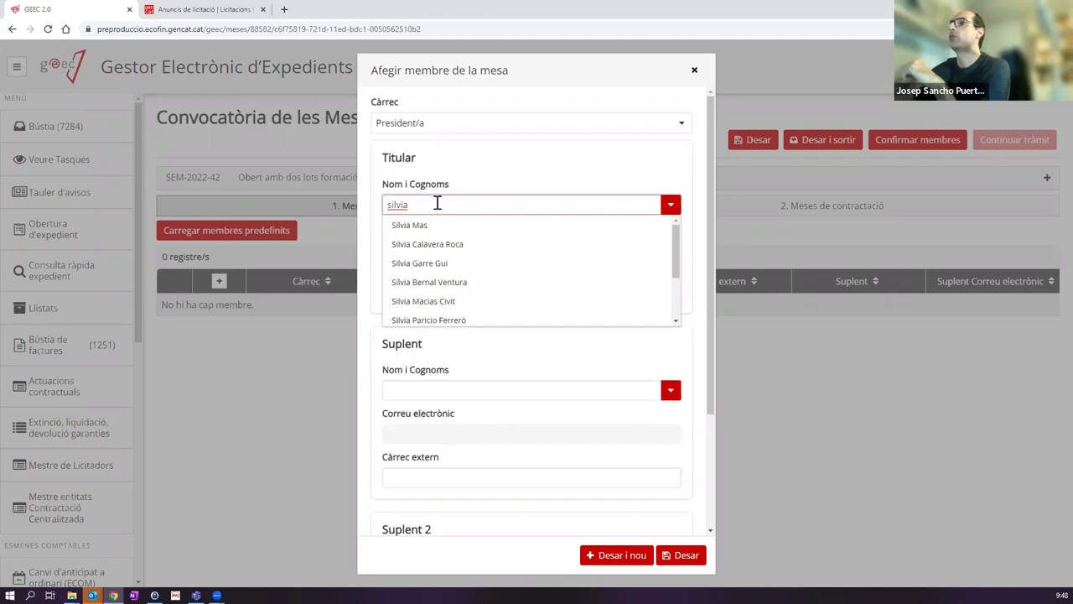
scroll(455, 247, "down", 1)
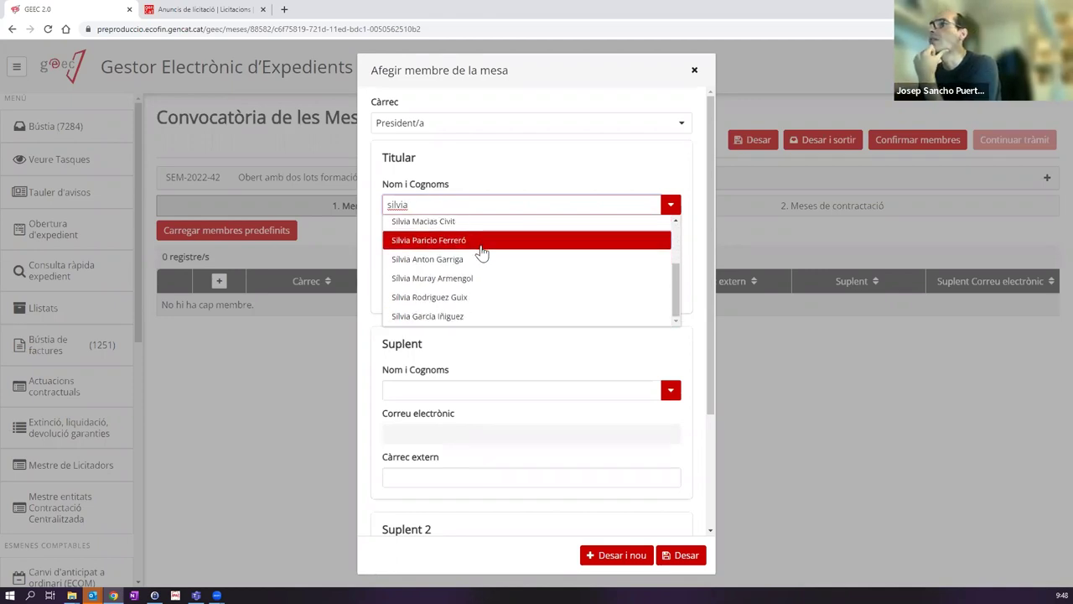
left_click(453, 243)
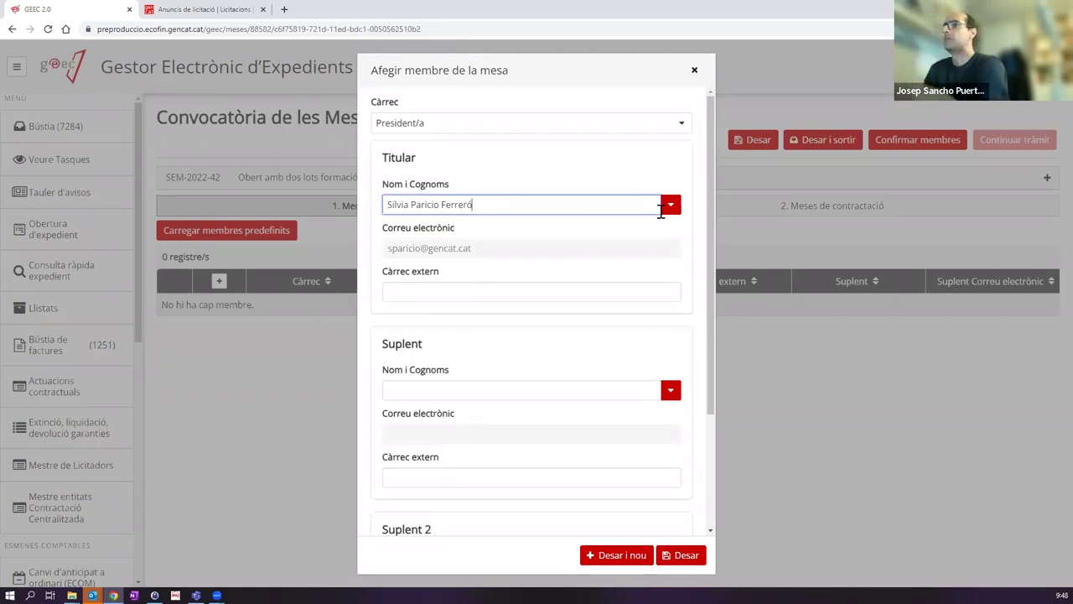
left_click(579, 385)
type("Laura l")
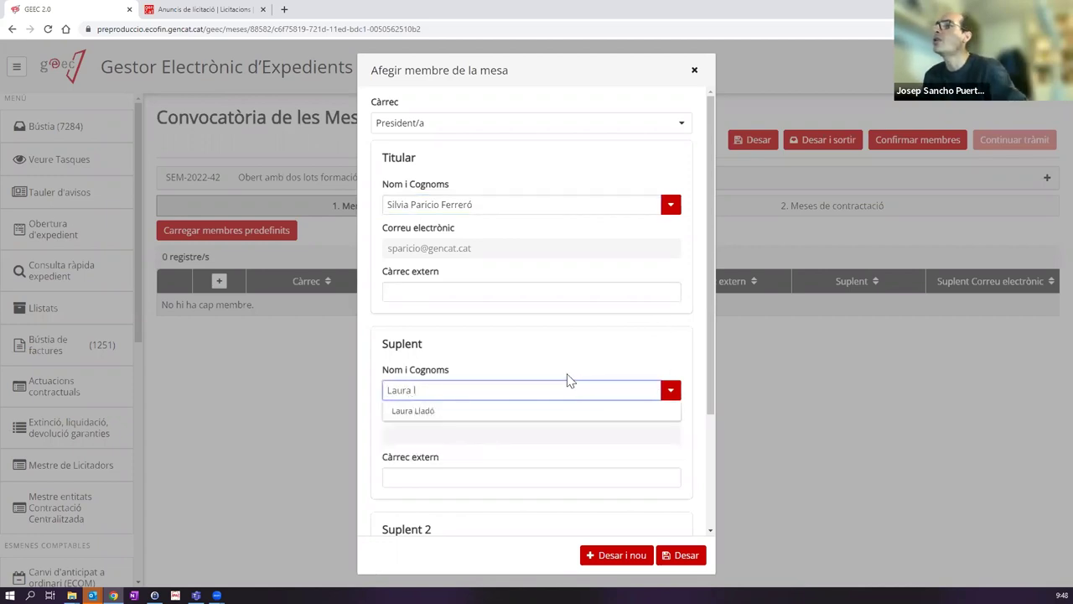
left_click(453, 410)
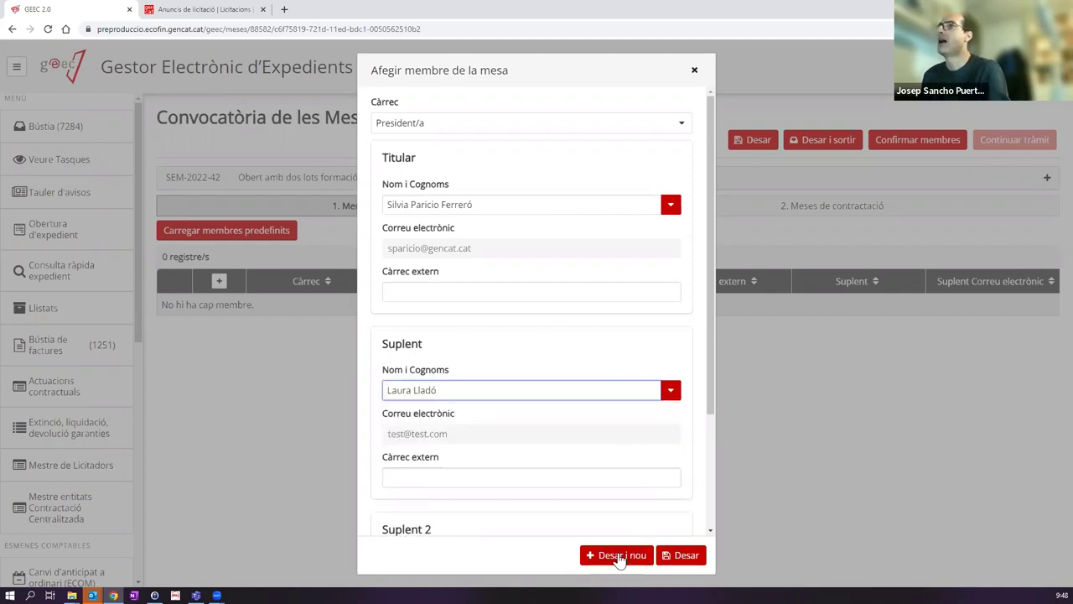
left_click(619, 557)
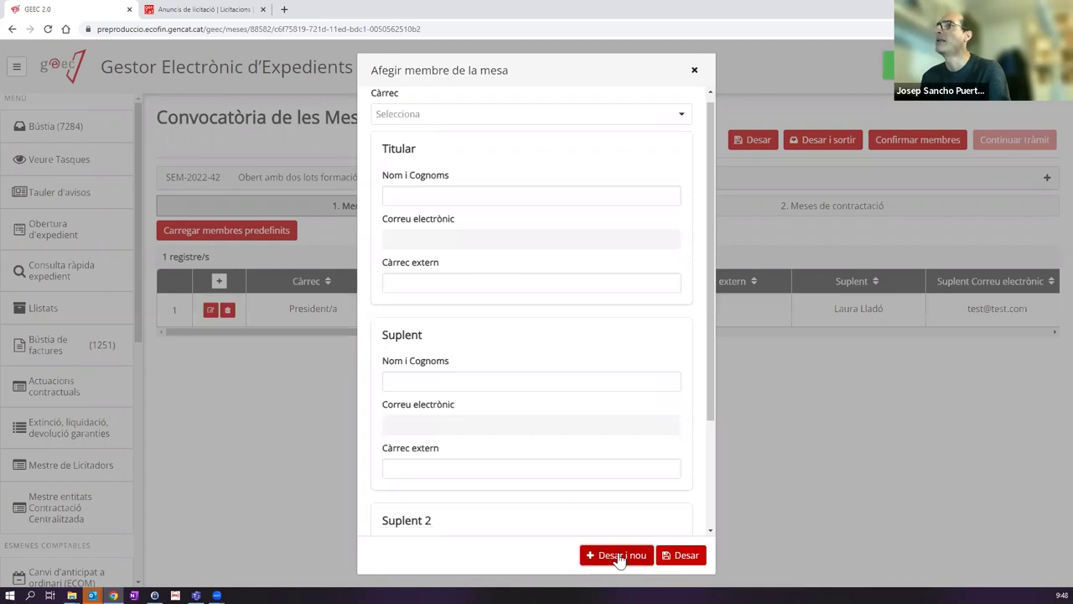
Step: Set the next member's role to Secretari/ària and pick the titular from the staff name suggestions
left_click(450, 112)
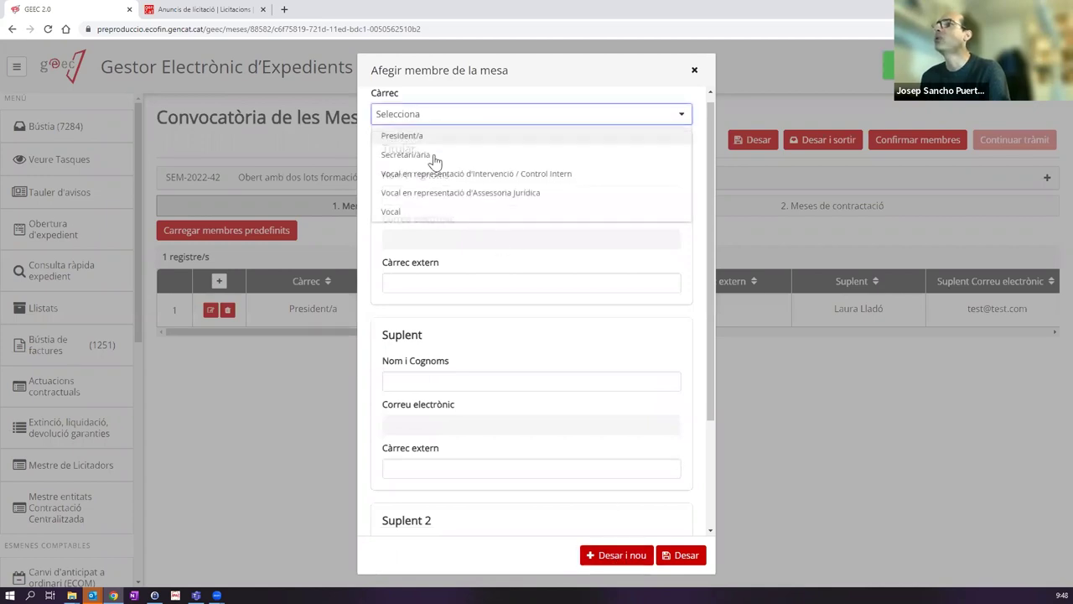
left_click(434, 158)
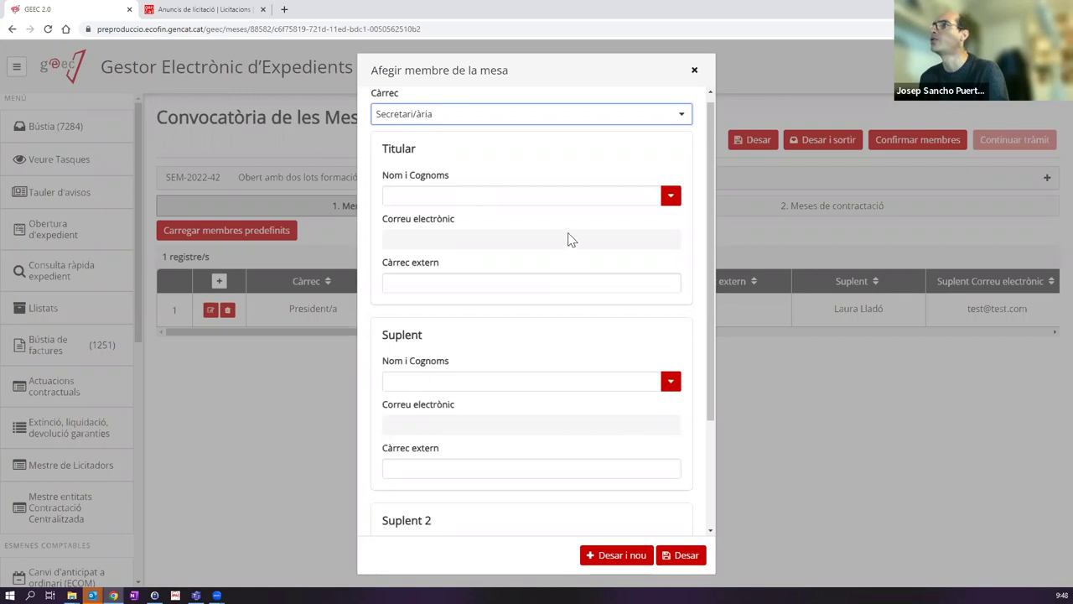
left_click(562, 199)
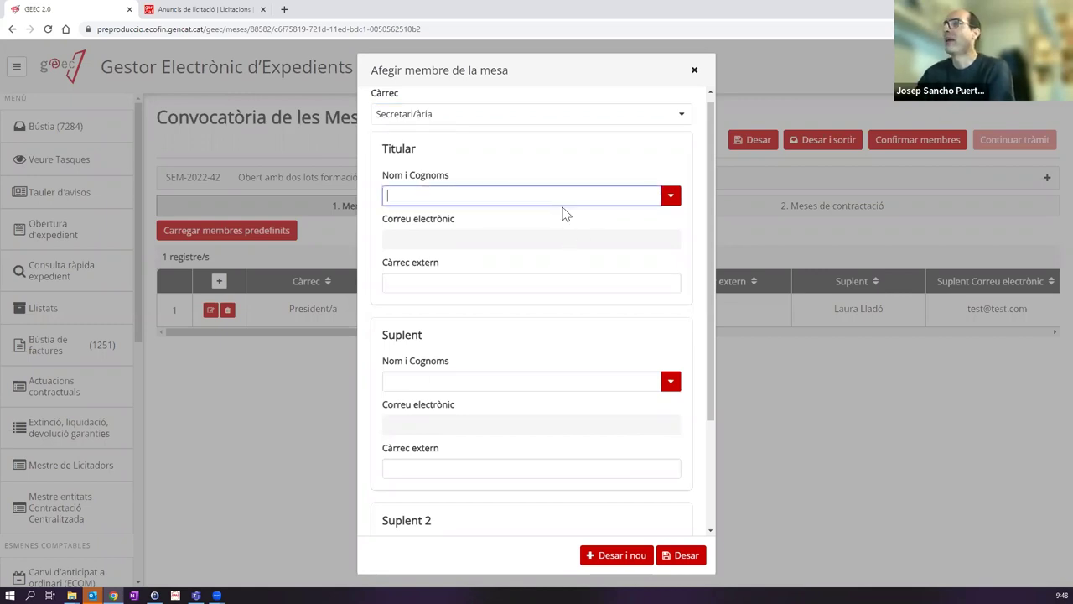
type("laura")
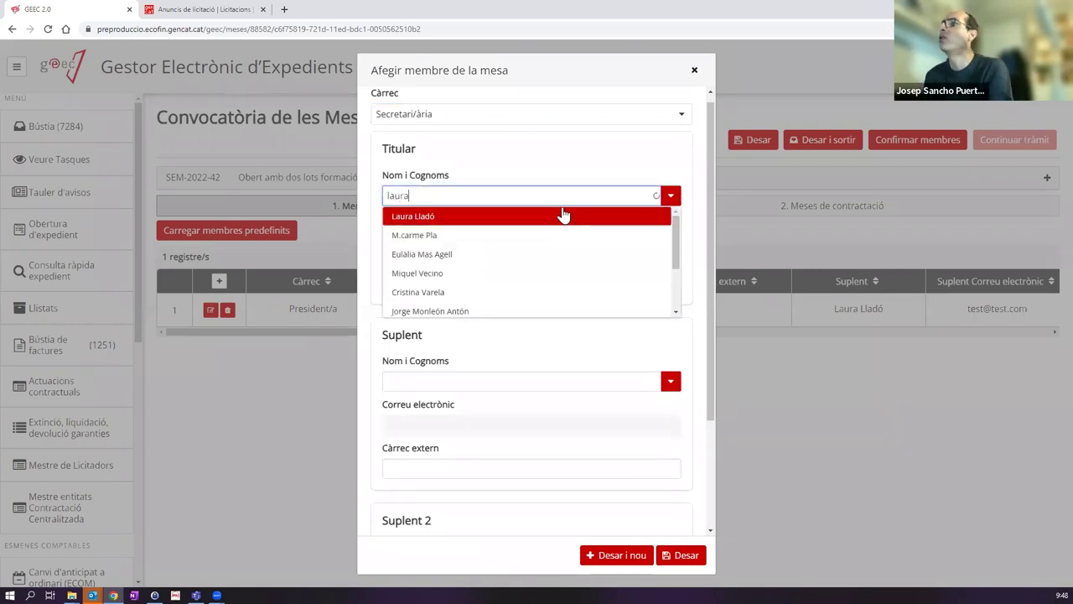
left_click(534, 217)
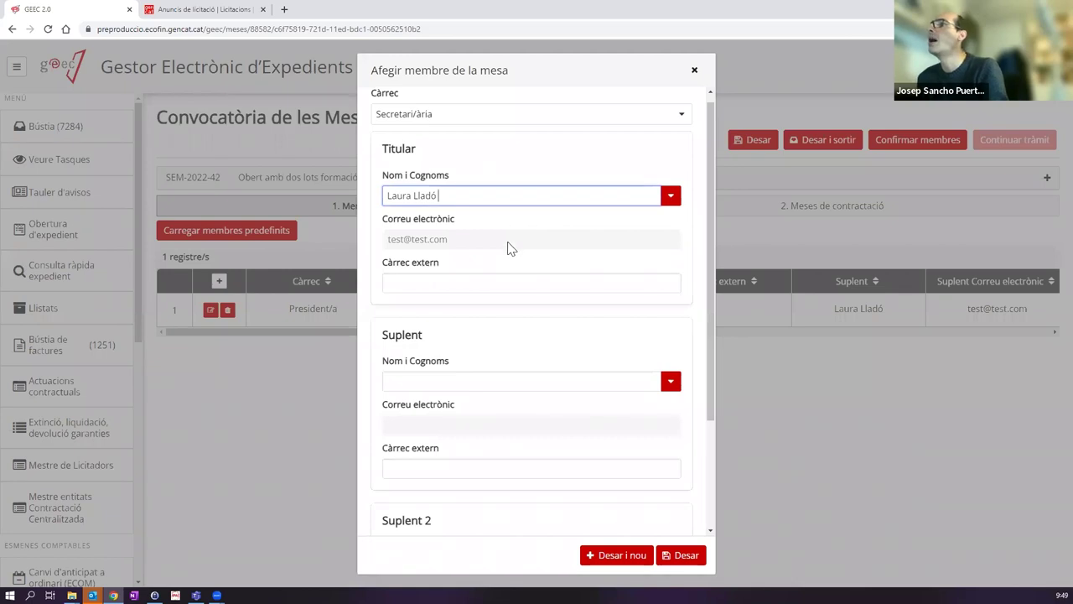
Step: Pick the suplent from the staff name suggestions and save the member with Desar i nou
left_click(434, 384)
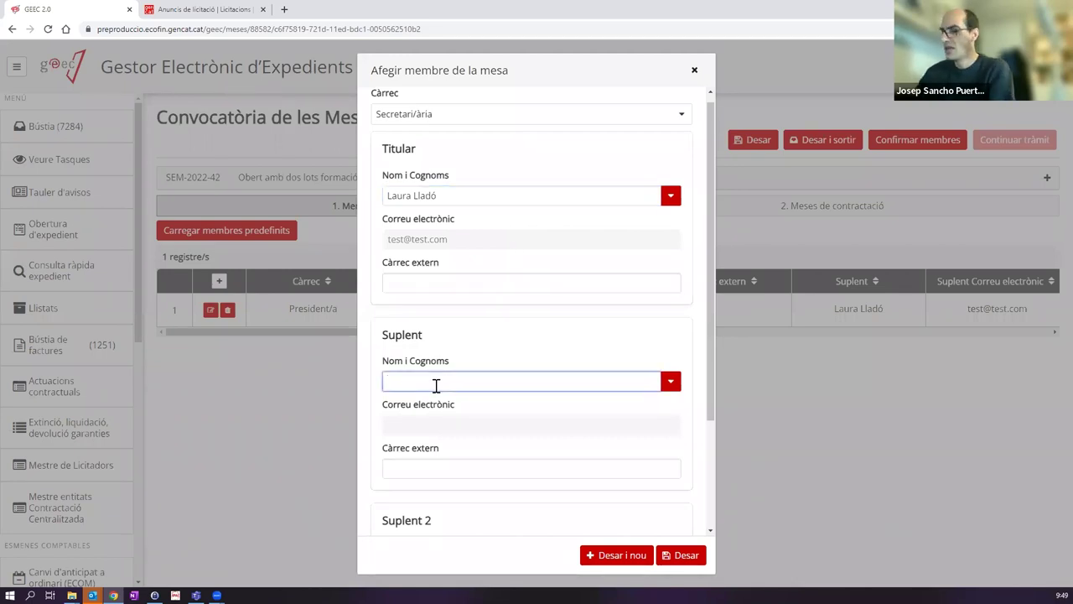
type("gemma")
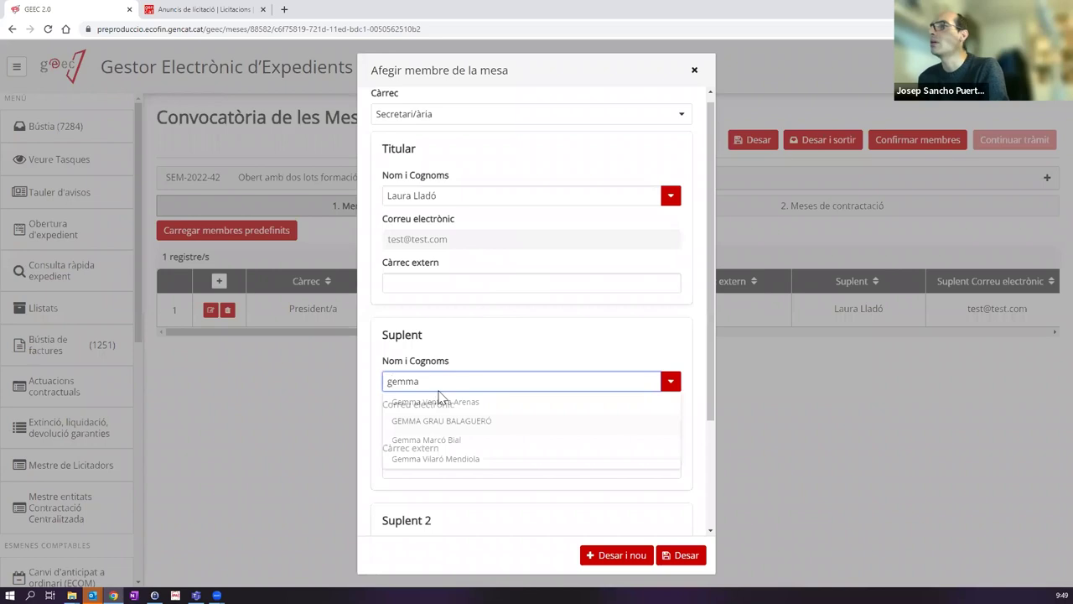
left_click(446, 439)
left_click(622, 555)
left_click(413, 114)
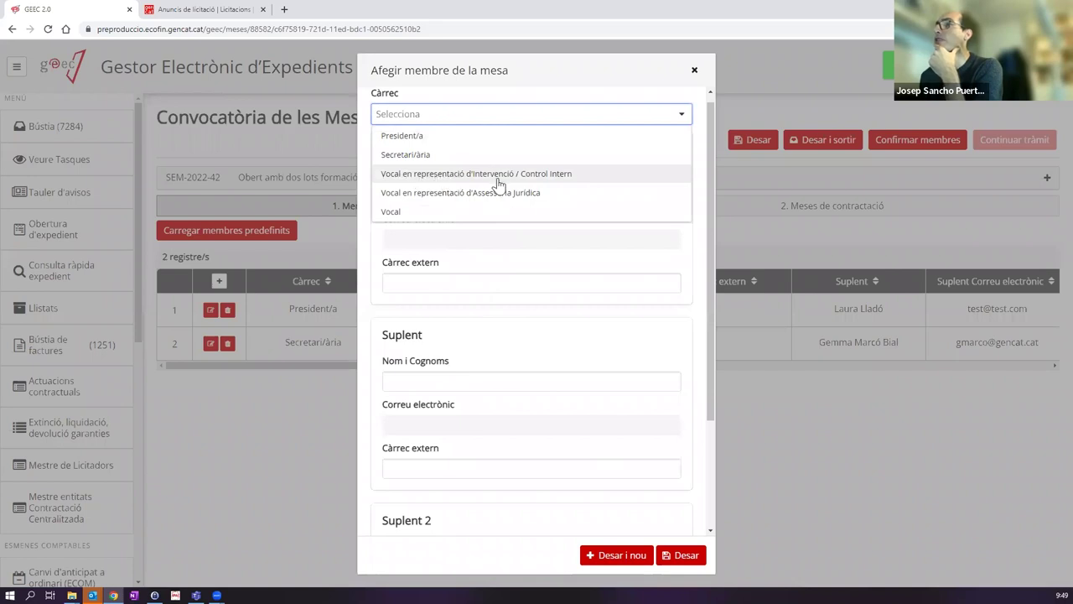
Step: Choose the Intervenció / Control Intern vocal role and enter the titular's name and e-mail
left_click(499, 176)
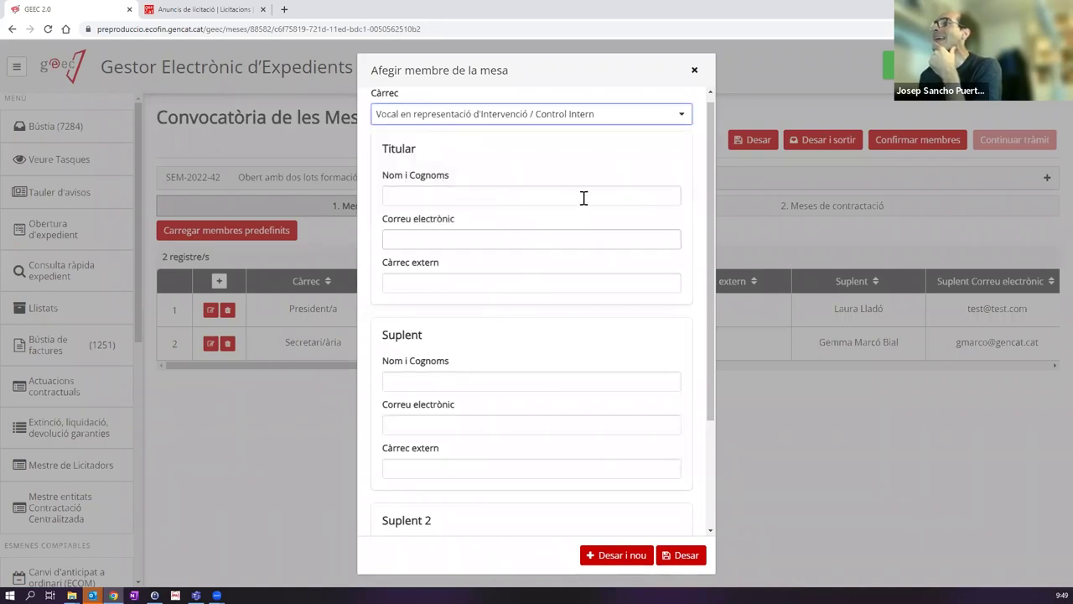
left_click(662, 199)
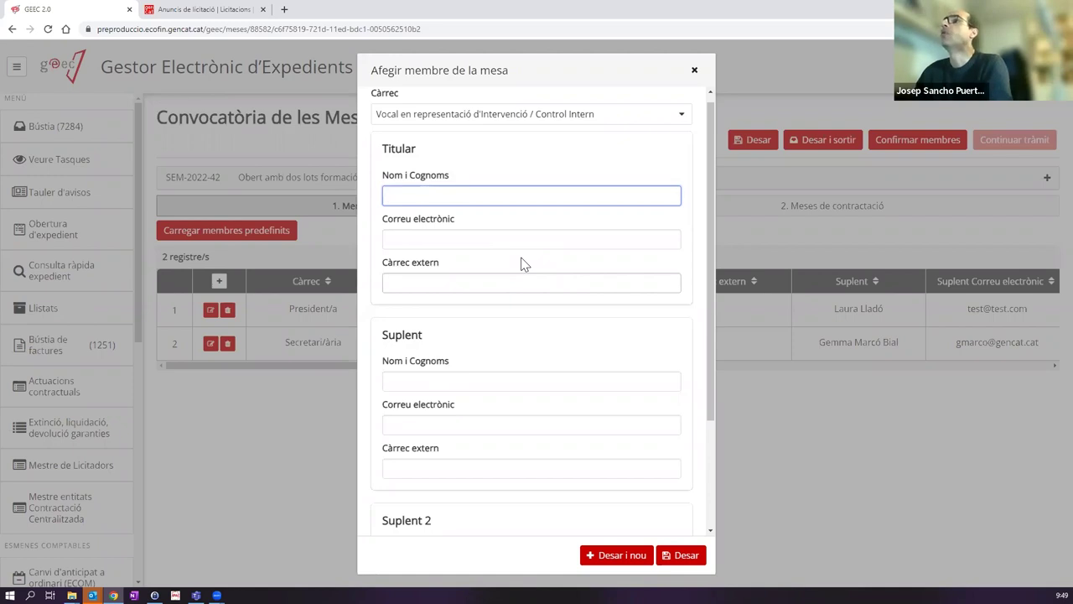
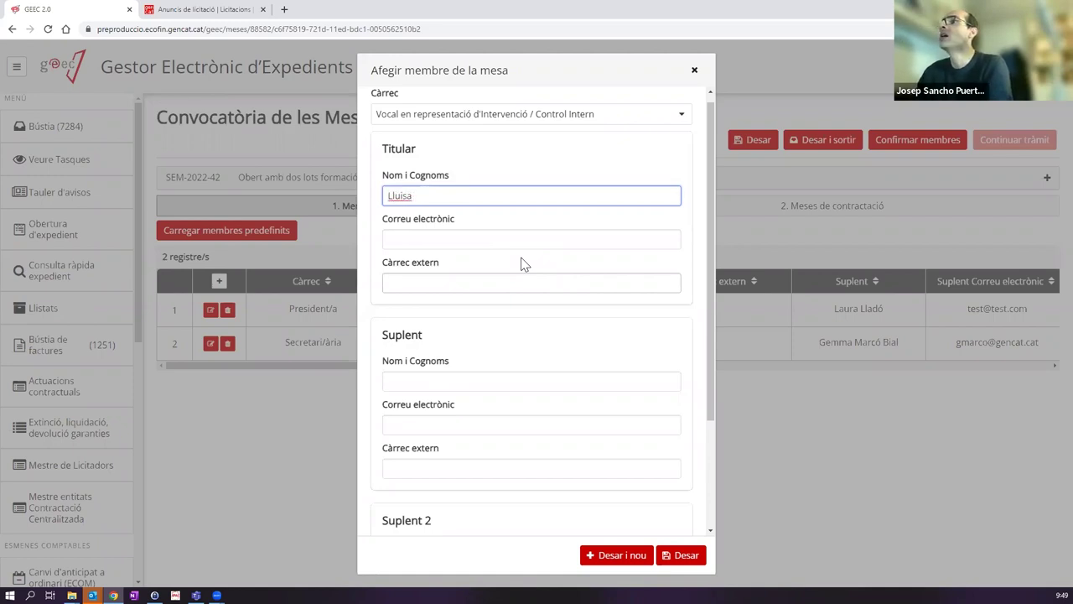
key("Tab")
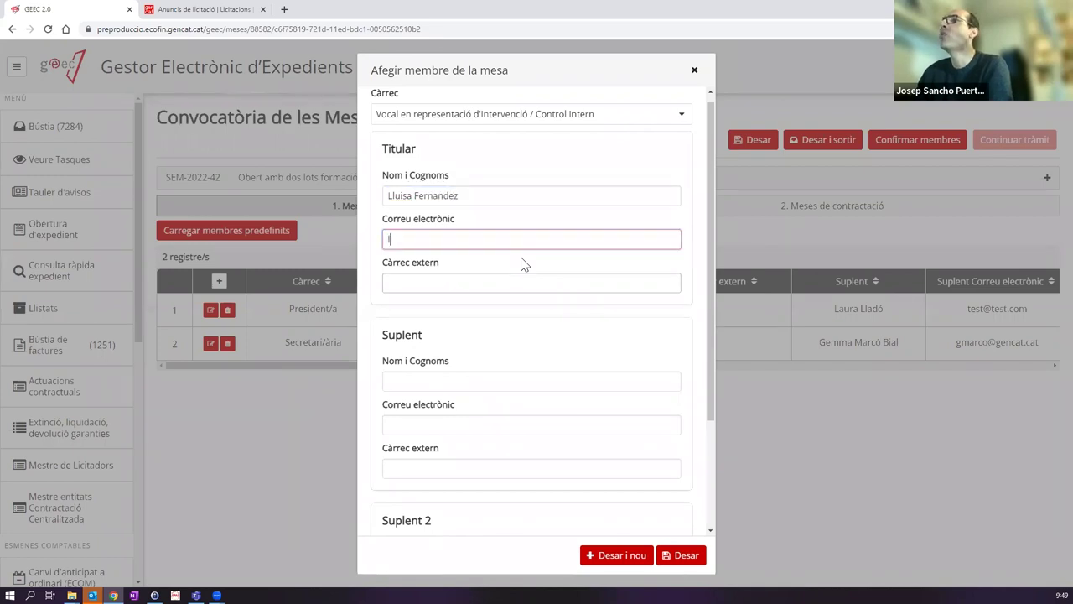
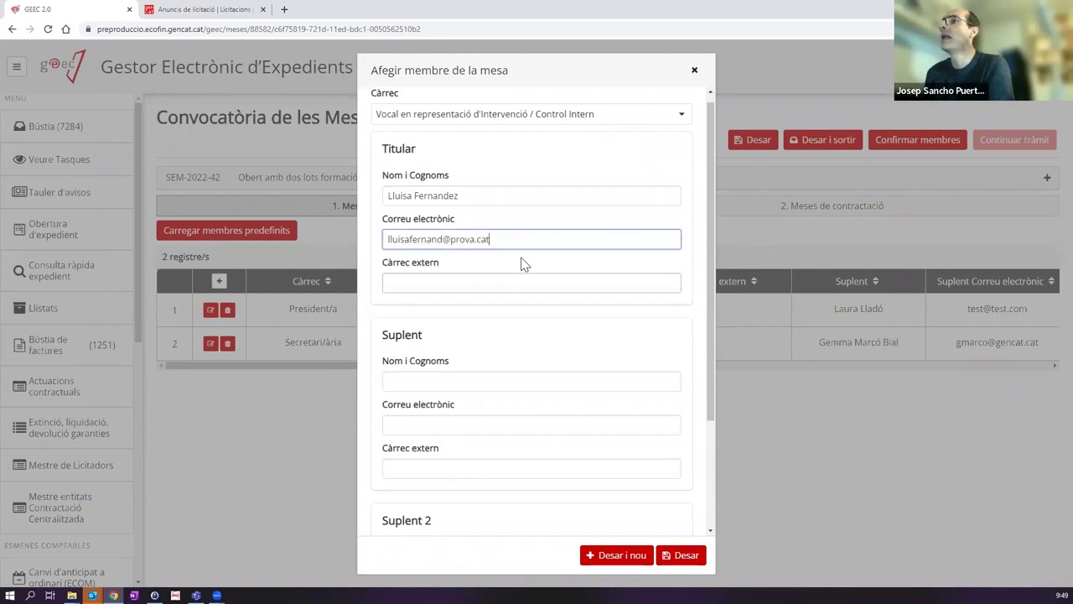
Step: Fill in the suplent's name and e-mail, then save the member with Desar i nou
left_click(456, 379)
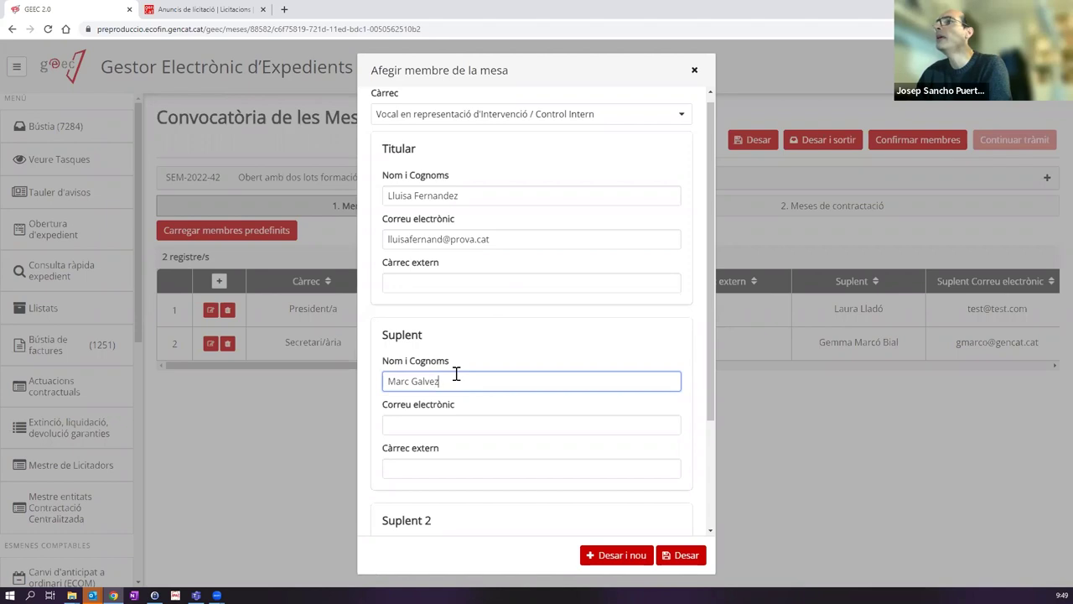
left_click(421, 427)
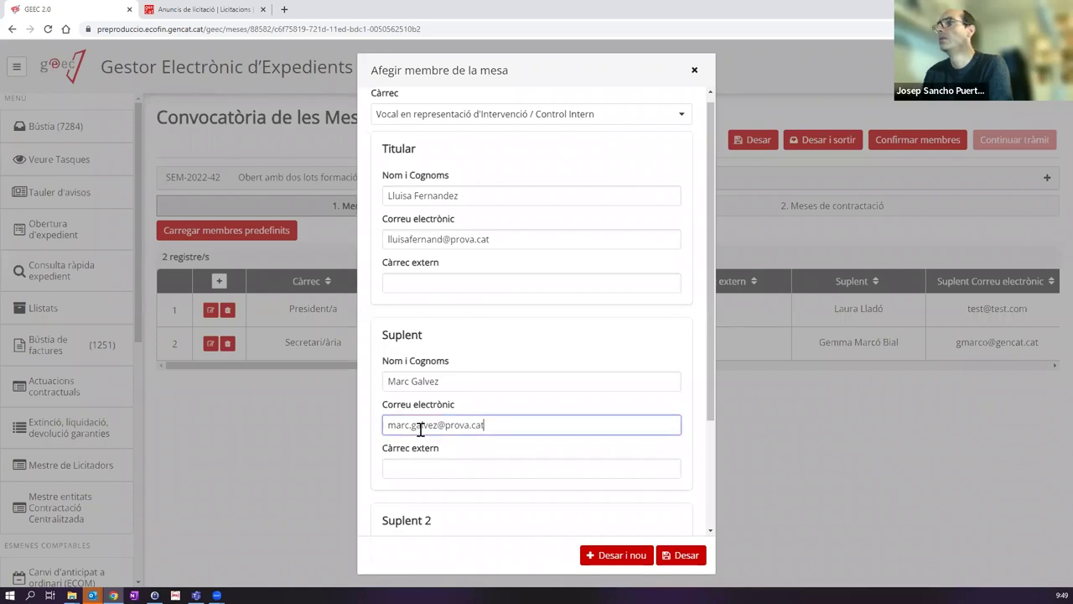
scroll(501, 362, "down", 2)
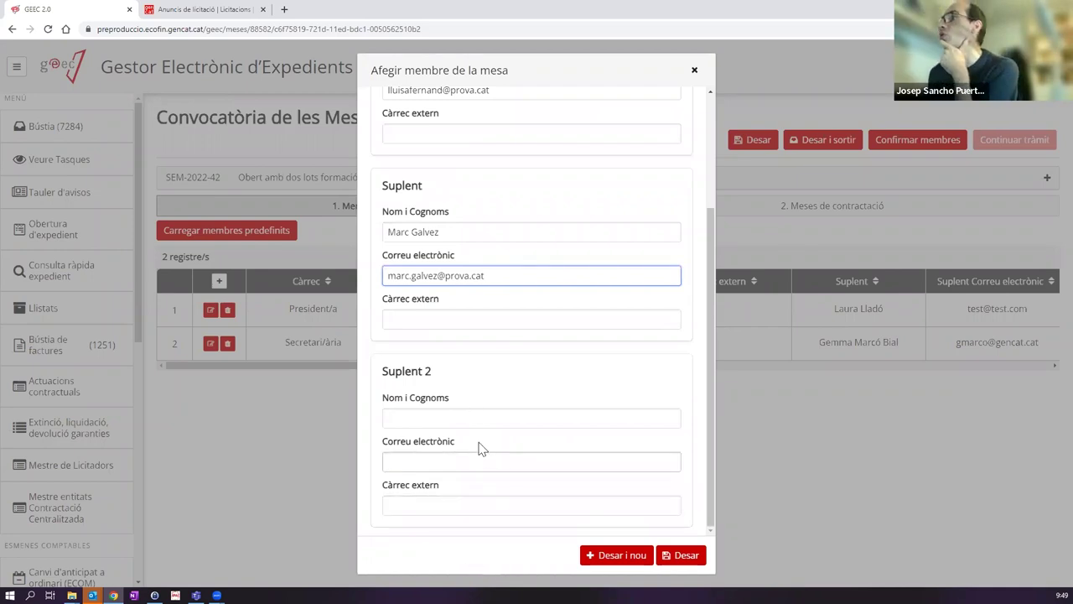
scroll(478, 445, "up", 2)
scroll(515, 344, "down", 2)
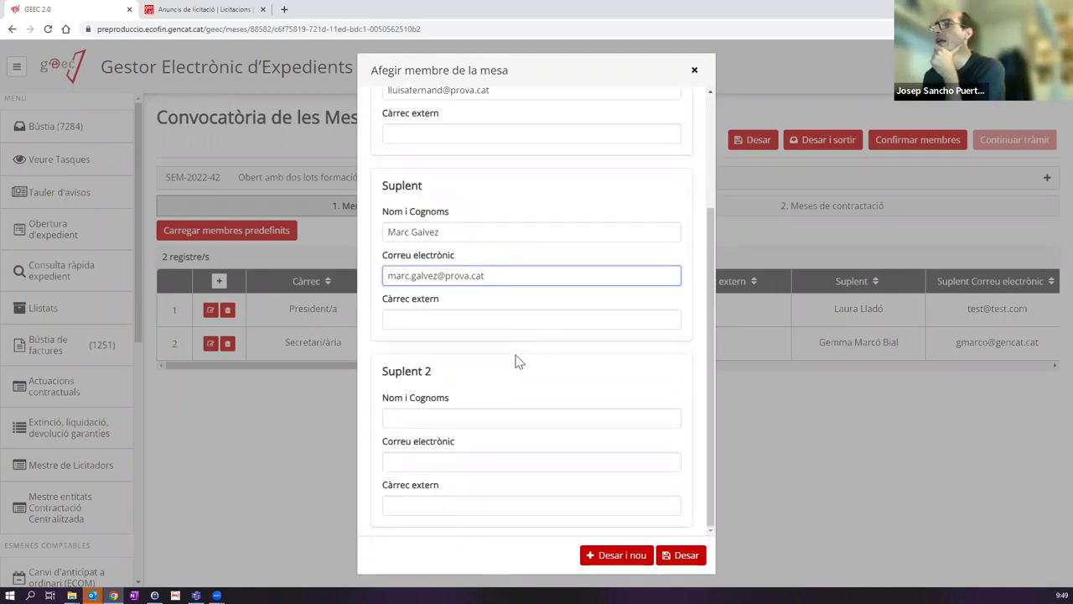
scroll(447, 350, "up", 2)
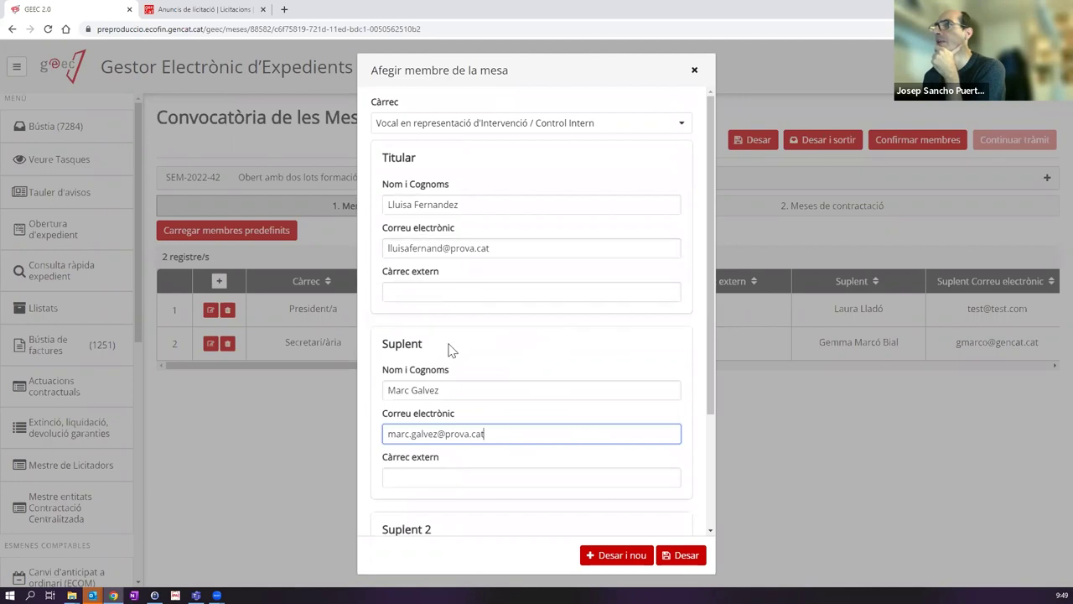
left_click(624, 555)
Step: Choose the Assessoria Jurídica vocal role and enter the titular's name and e-mail
left_click(442, 116)
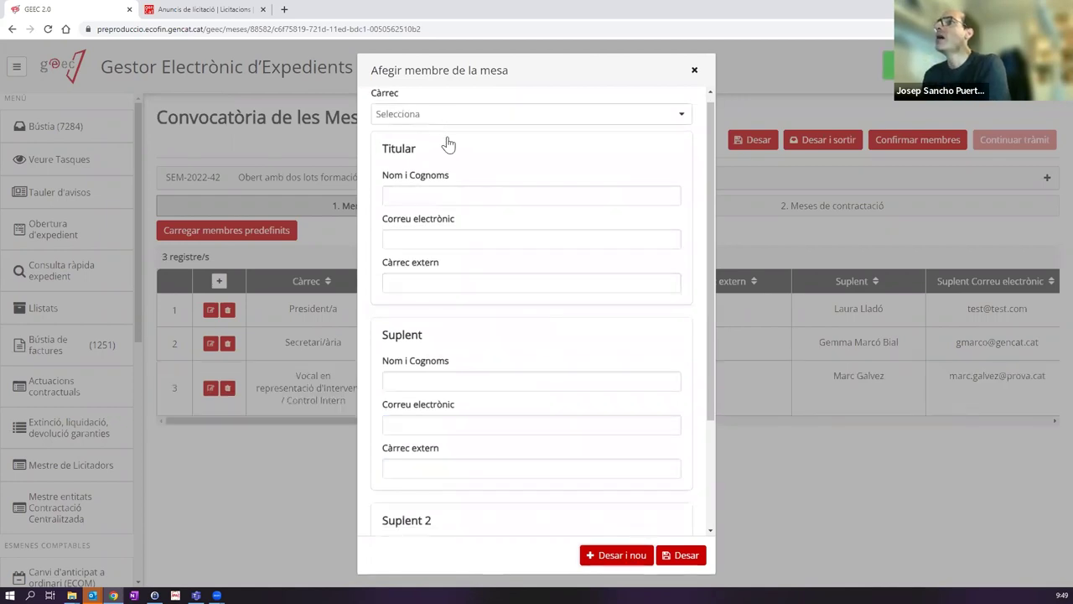
left_click(469, 193)
left_click(453, 196)
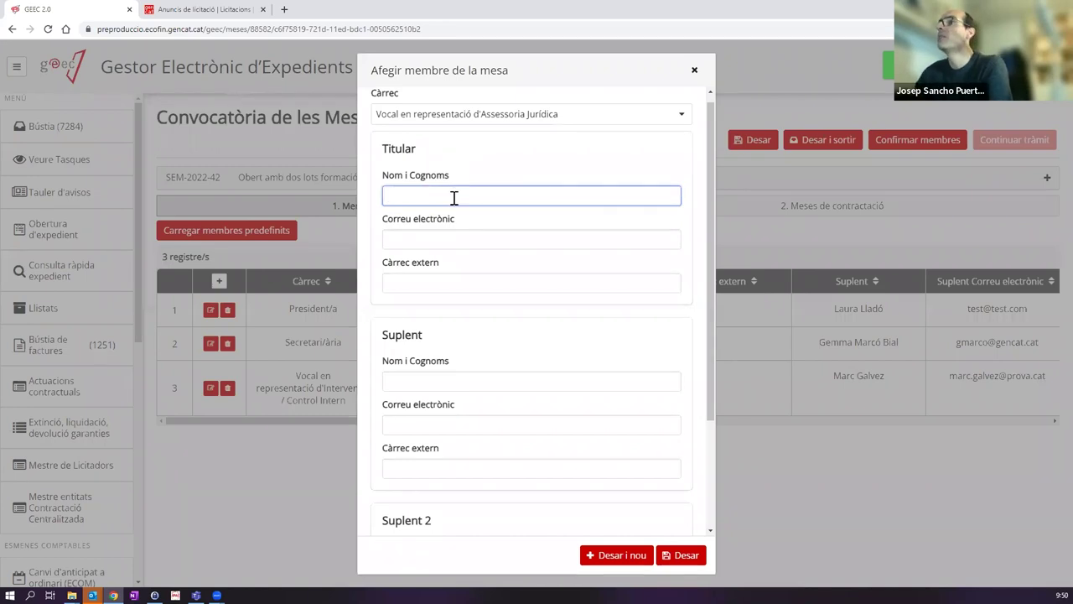
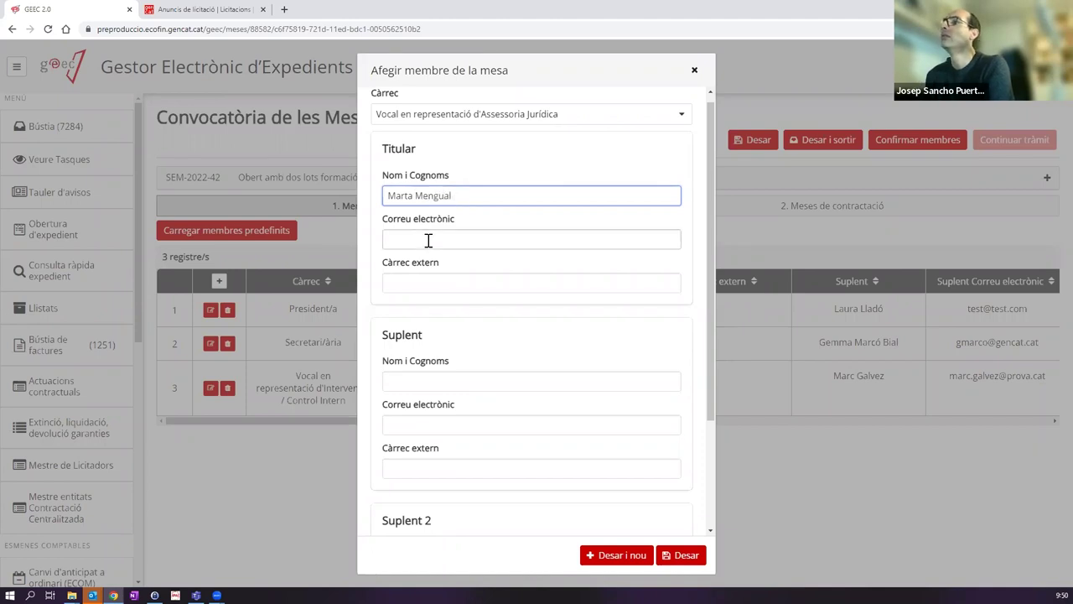
left_click(427, 240)
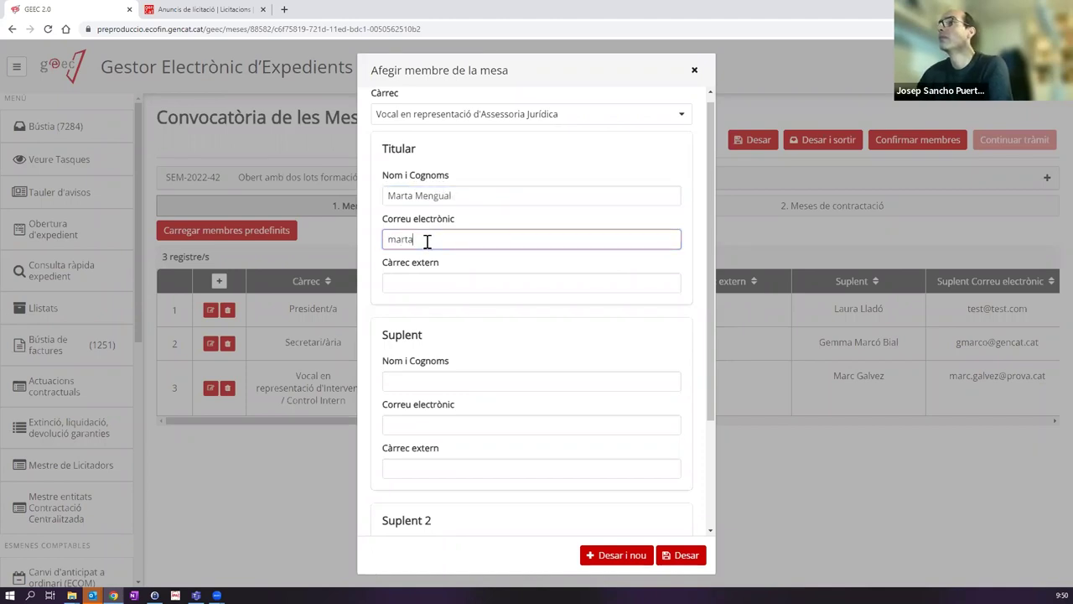
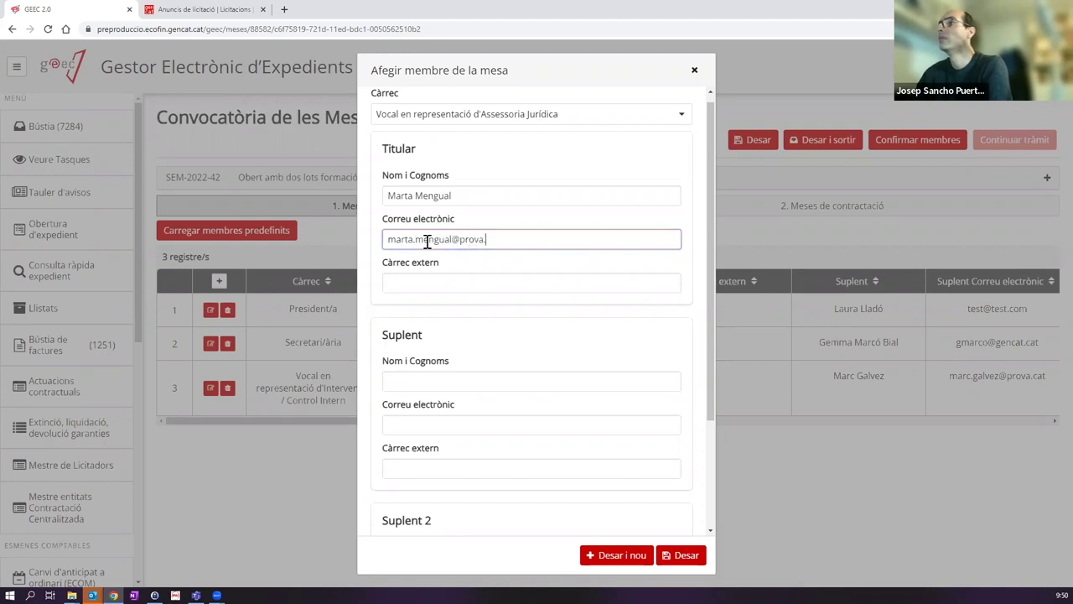
Step: Enter the suplent's name and e-mail, then save the fourth member with Desar
left_click(401, 382)
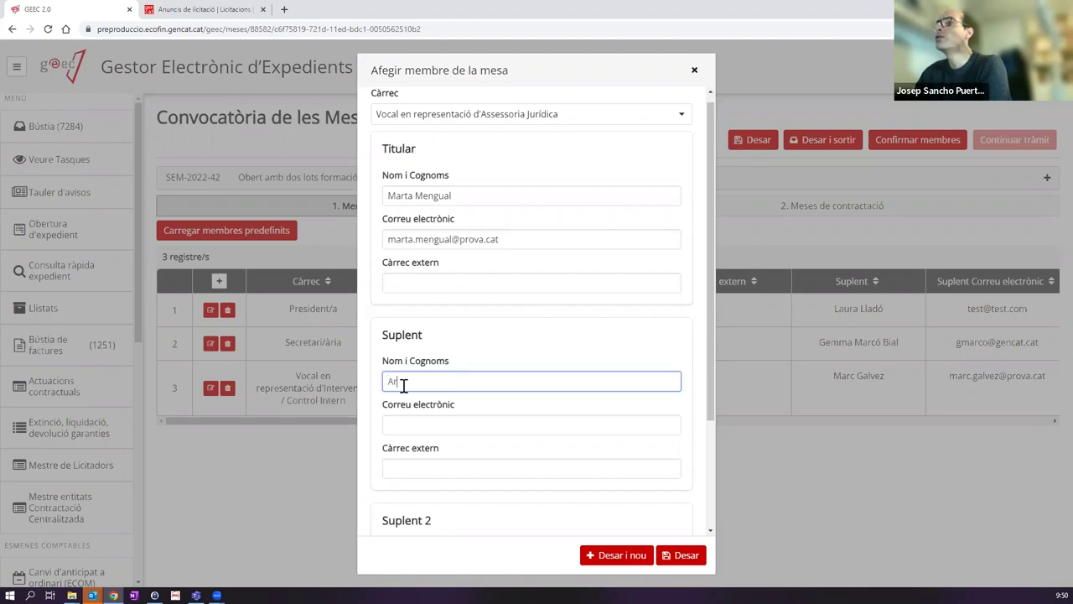
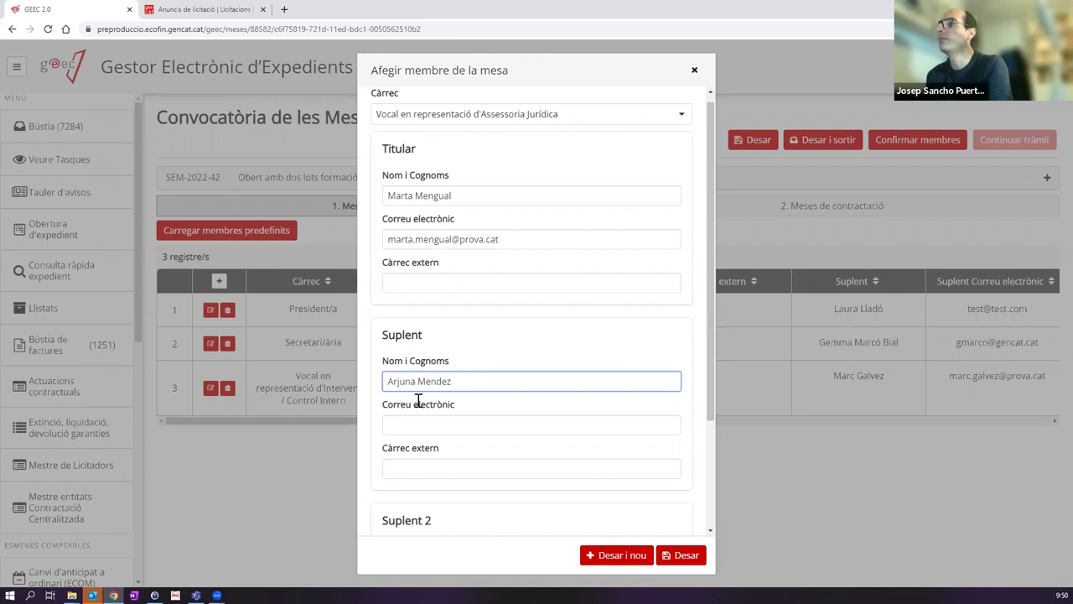
left_click(410, 426)
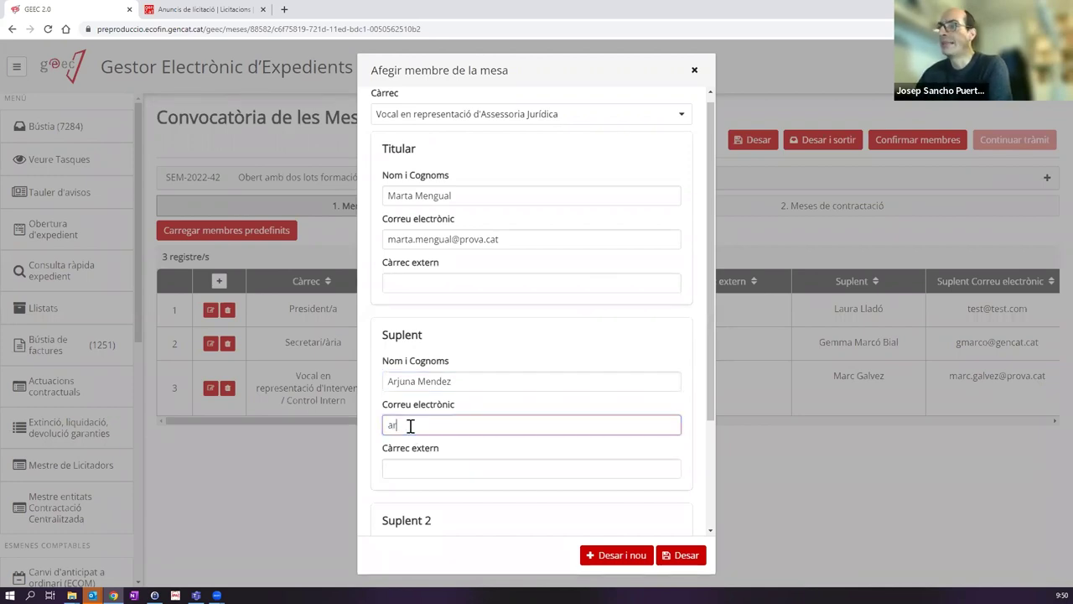
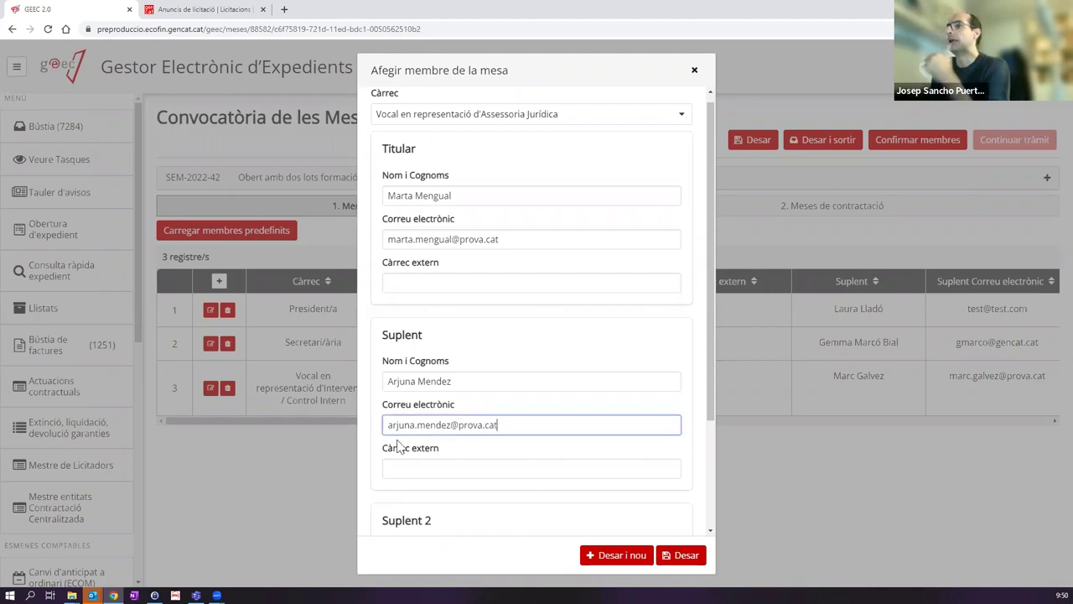
left_click(681, 555)
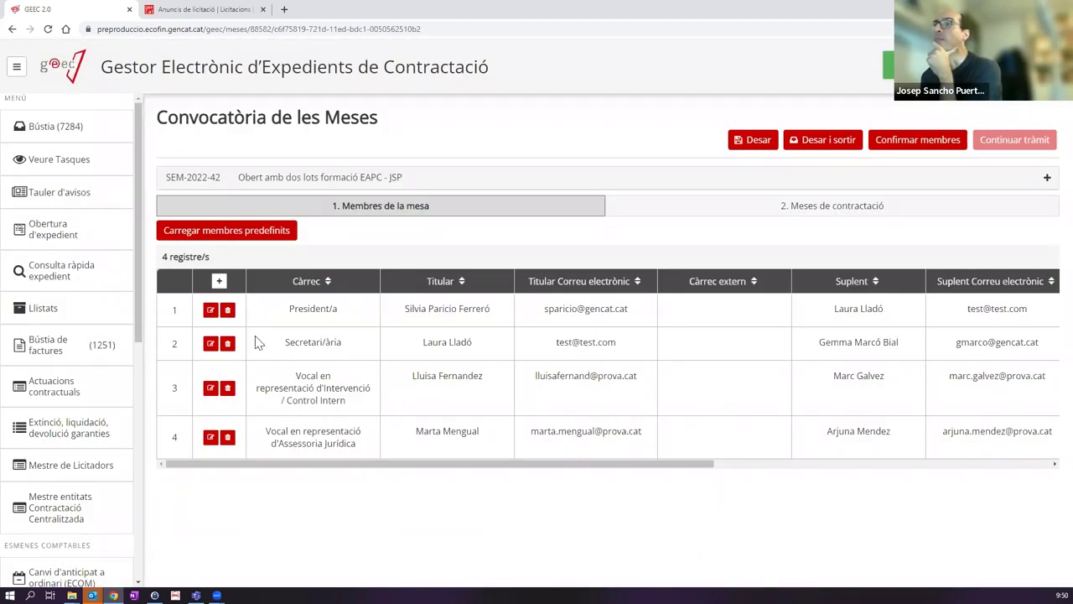
Step: Start a fifth Vocal member, then discard the add-member form without adding anyone
left_click(219, 281)
left_click(480, 114)
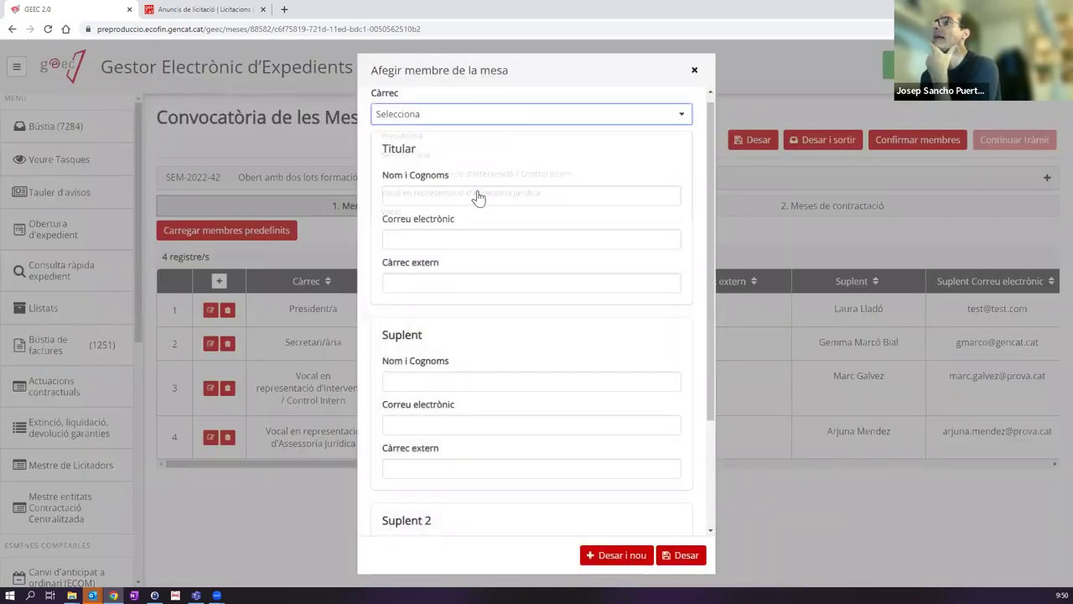
left_click(411, 212)
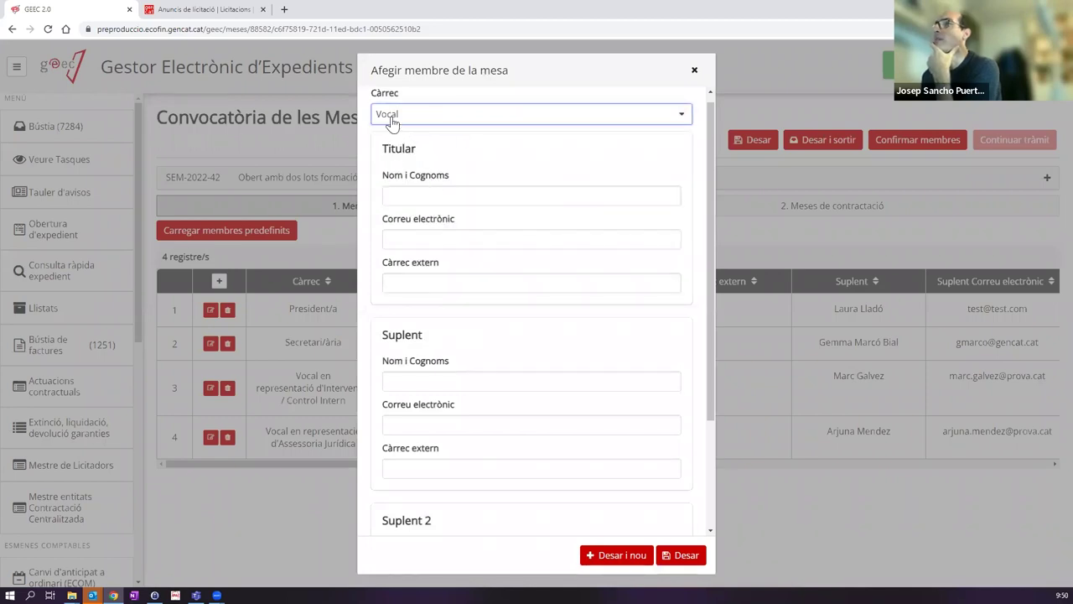
scroll(486, 376, "down", 2)
scroll(489, 370, "up", 2)
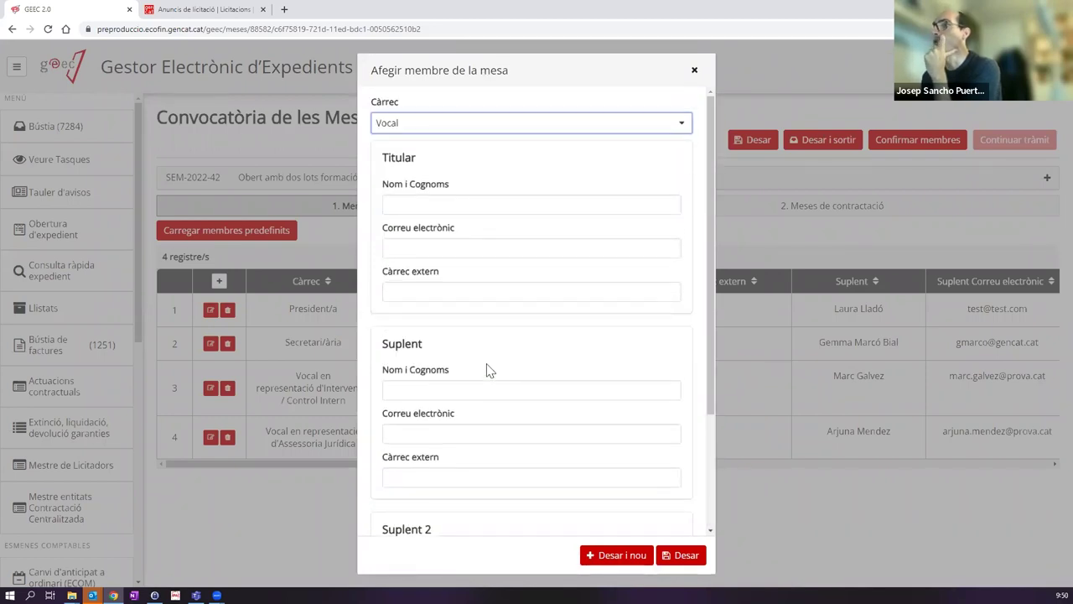
left_click(694, 70)
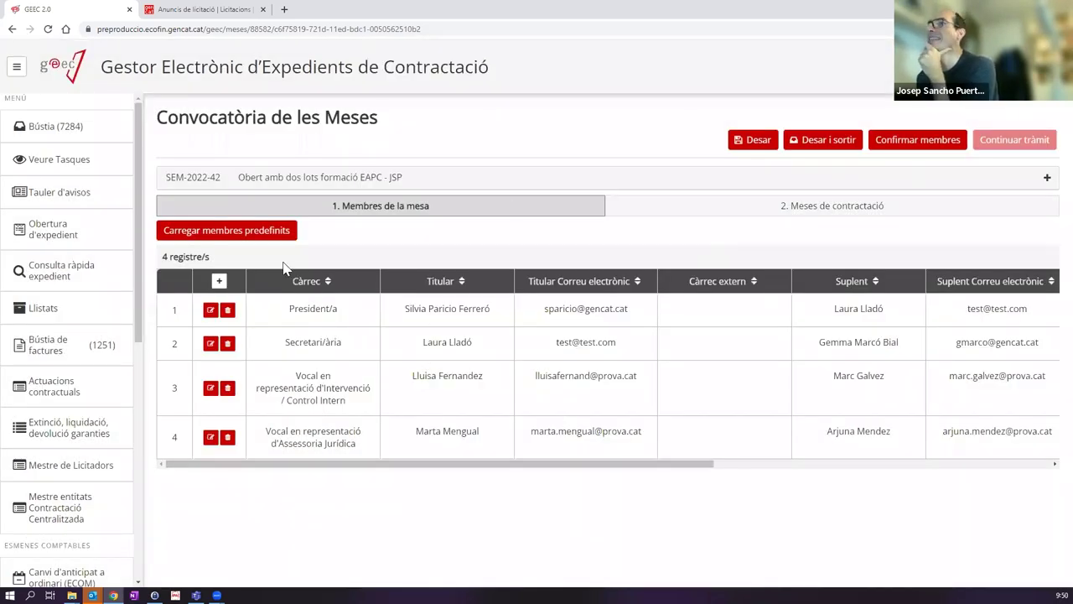
Step: Confirm the four committee members, then reopen editing to review the Secretari/ària entry
left_click(898, 142)
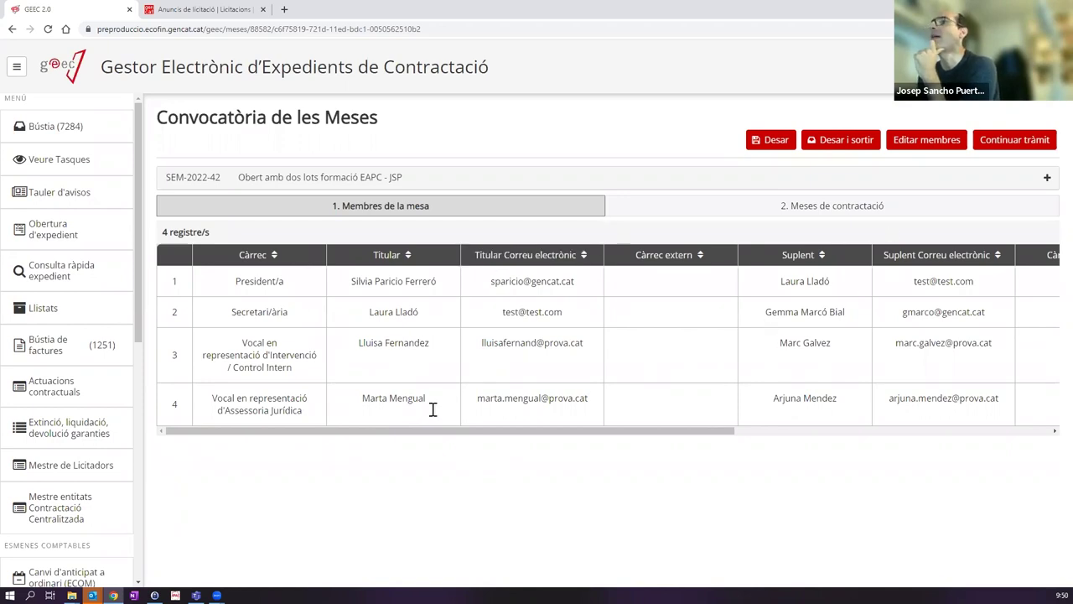
left_click(939, 142)
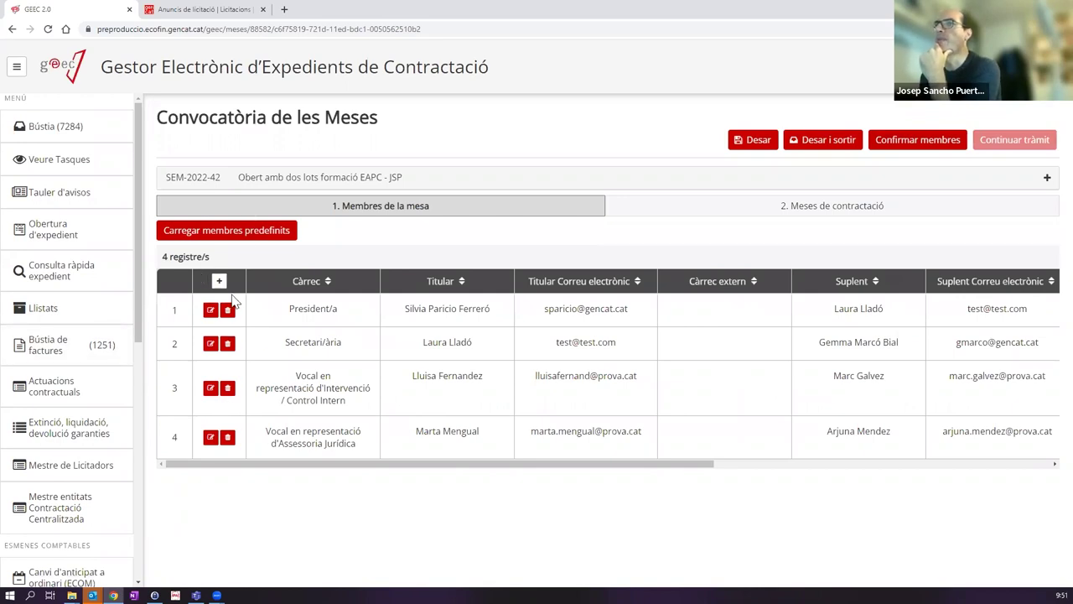
left_click(211, 343)
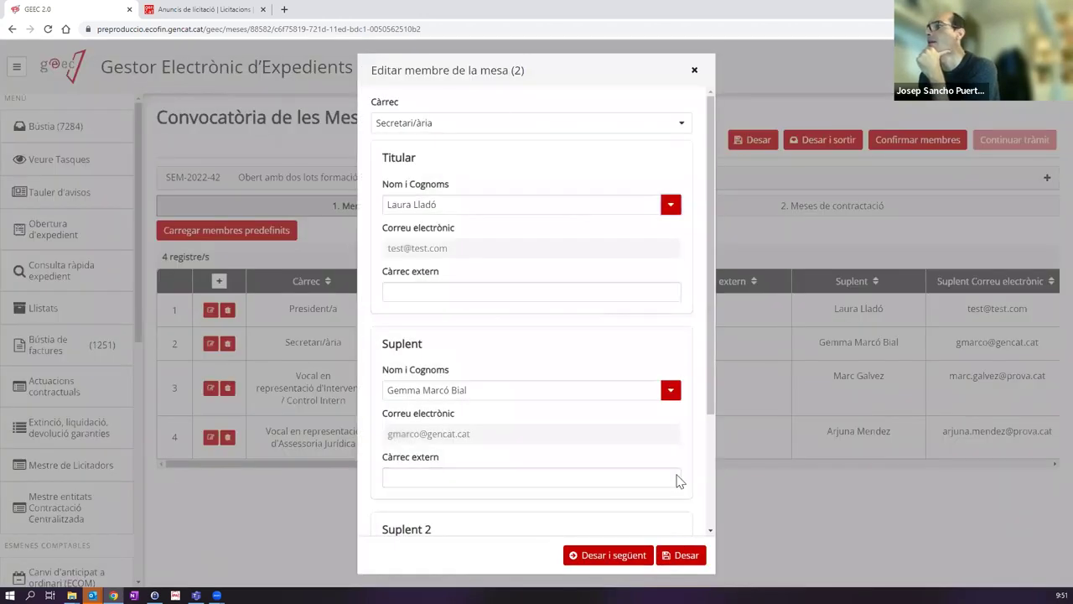
left_click(694, 70)
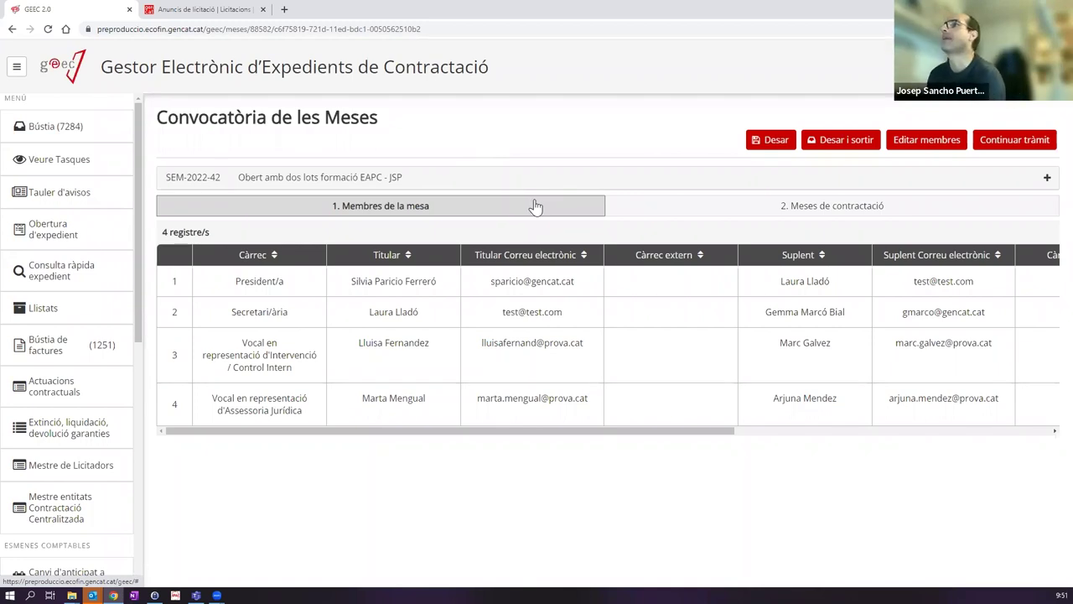
Step: Add a new session under Meses de contractació and expand the Mesa 1 details
left_click(730, 214)
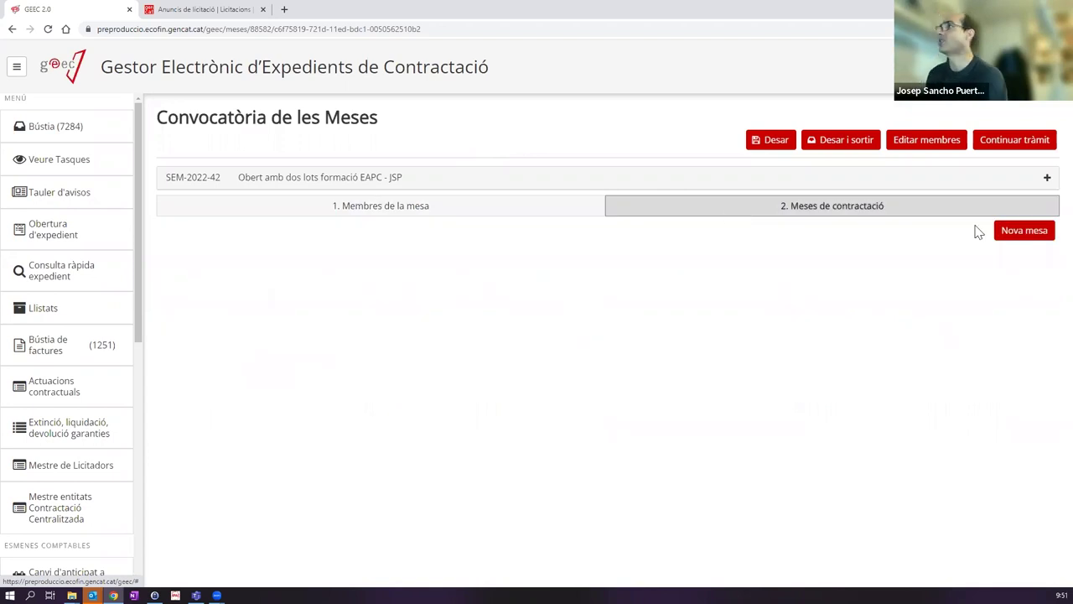
left_click(1025, 233)
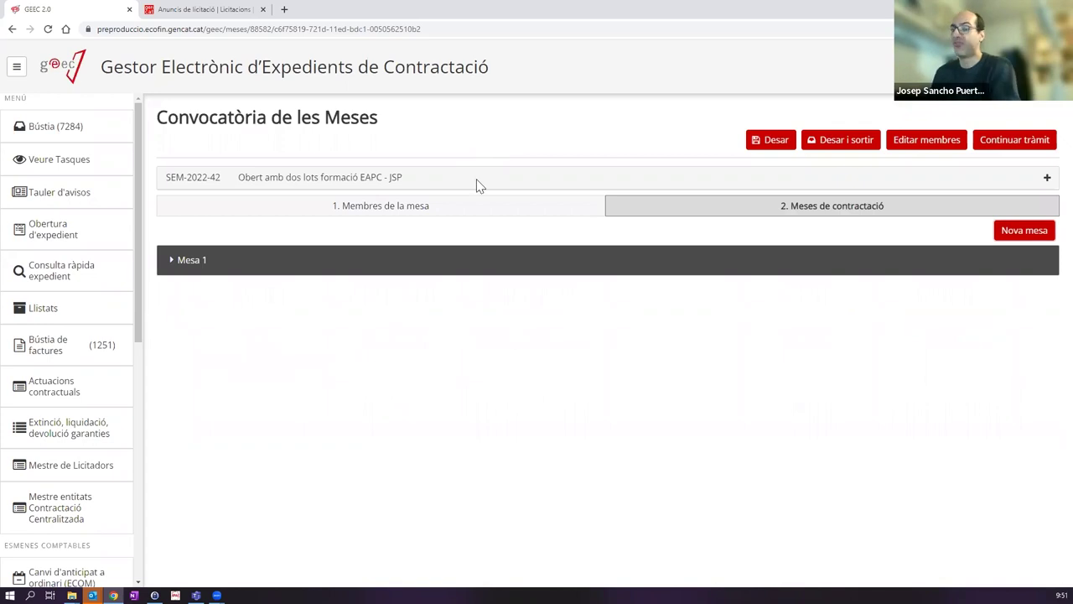
left_click(205, 263)
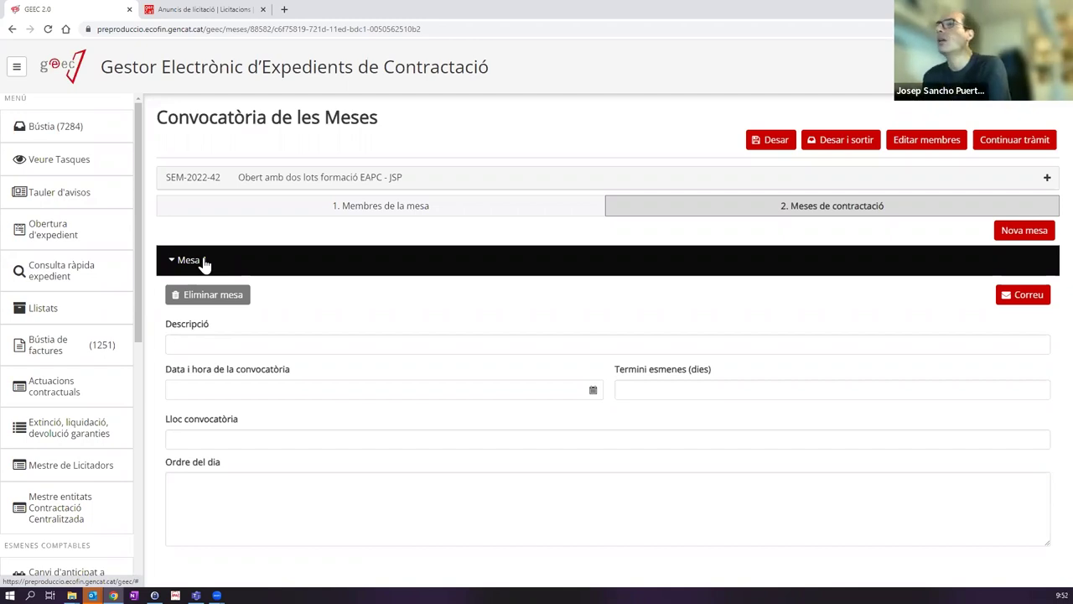
Step: Describe Mesa 1 as 'Obertura dels sobres i valoració de les ofertes' dated 02/12/2022 09:51
left_click(232, 346)
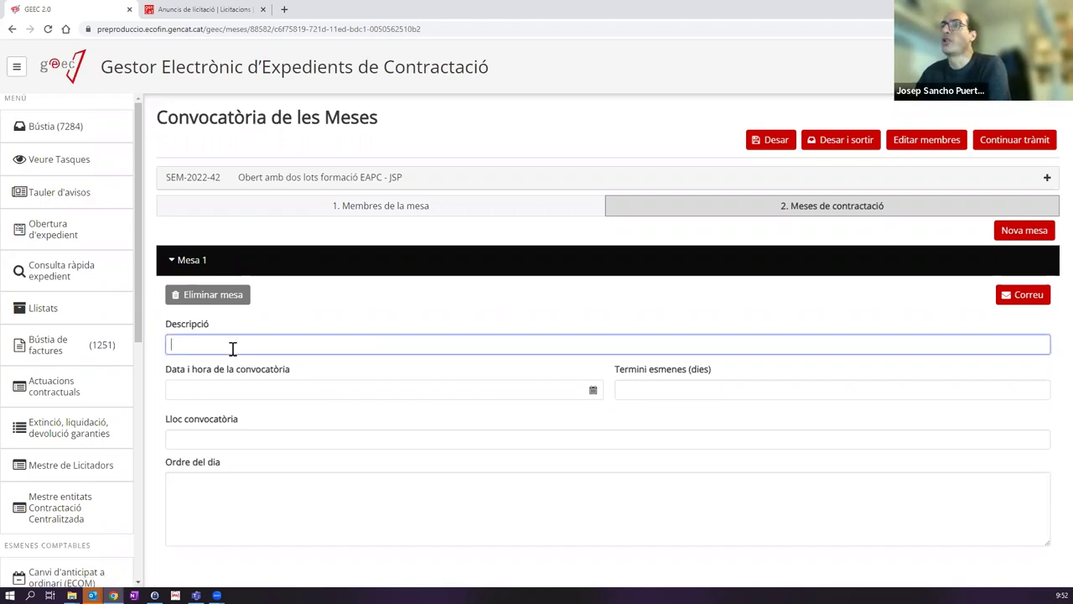
type("Obert")
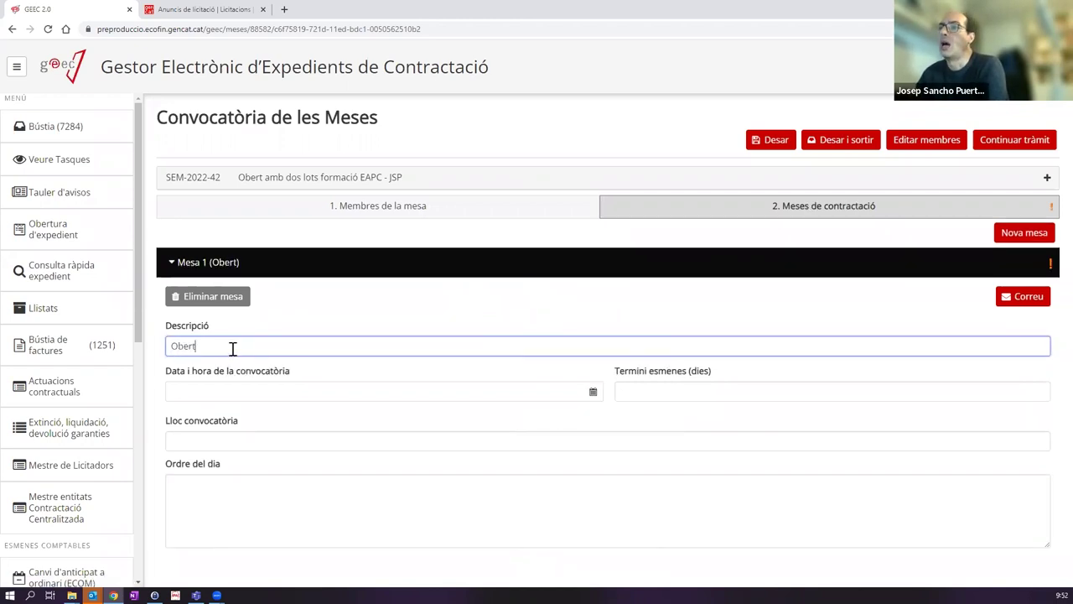
type("ura dels sobres")
left_click(199, 392)
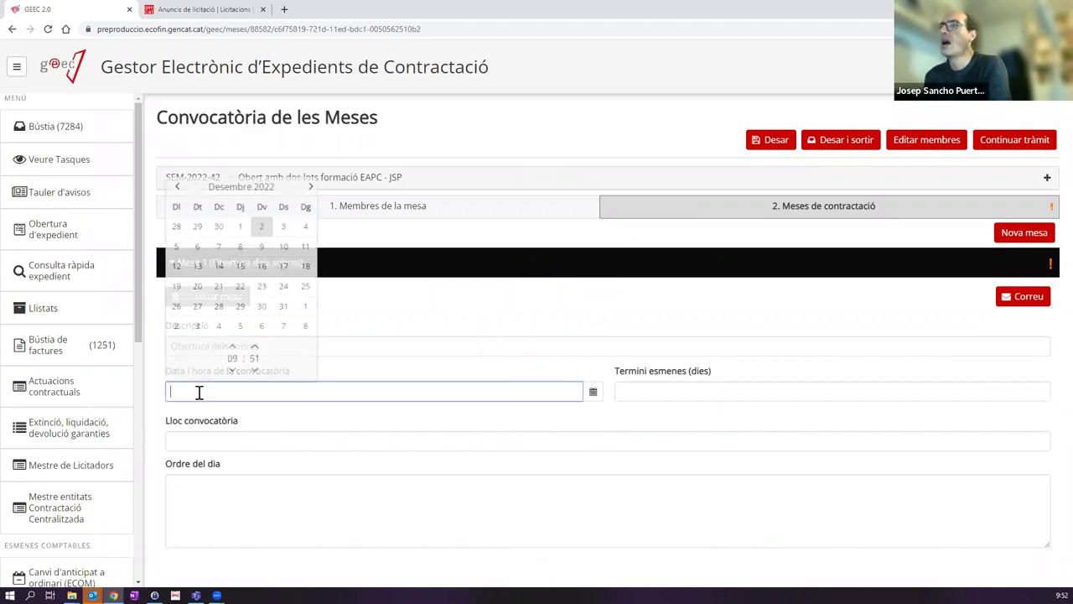
left_click(408, 347)
type("i valoració de les ofertes")
left_click(266, 391)
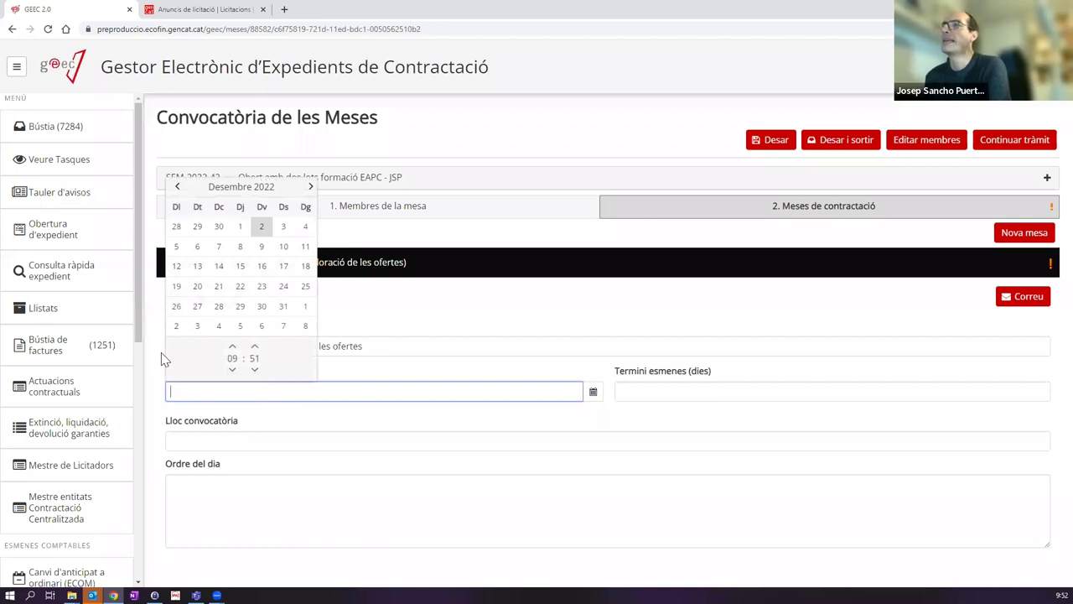
left_click(370, 375)
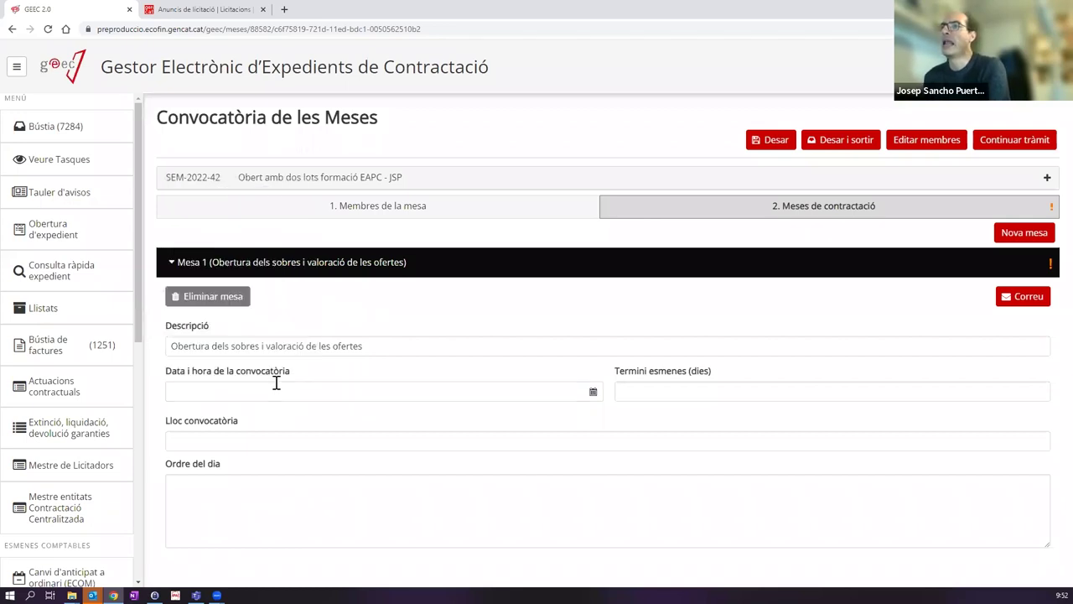
left_click(193, 395)
left_click(262, 226)
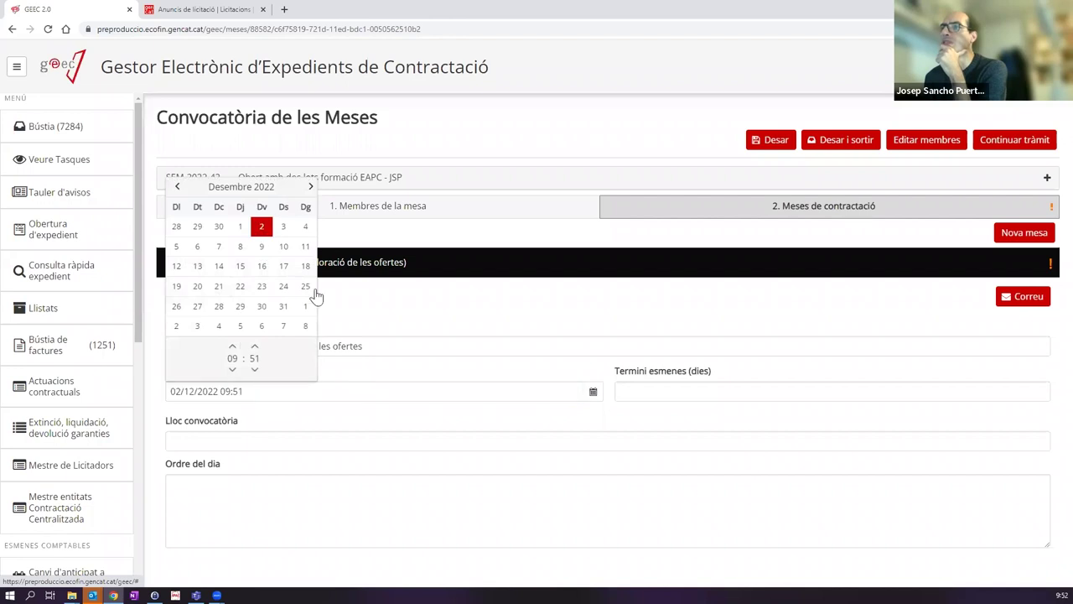
left_click(635, 379)
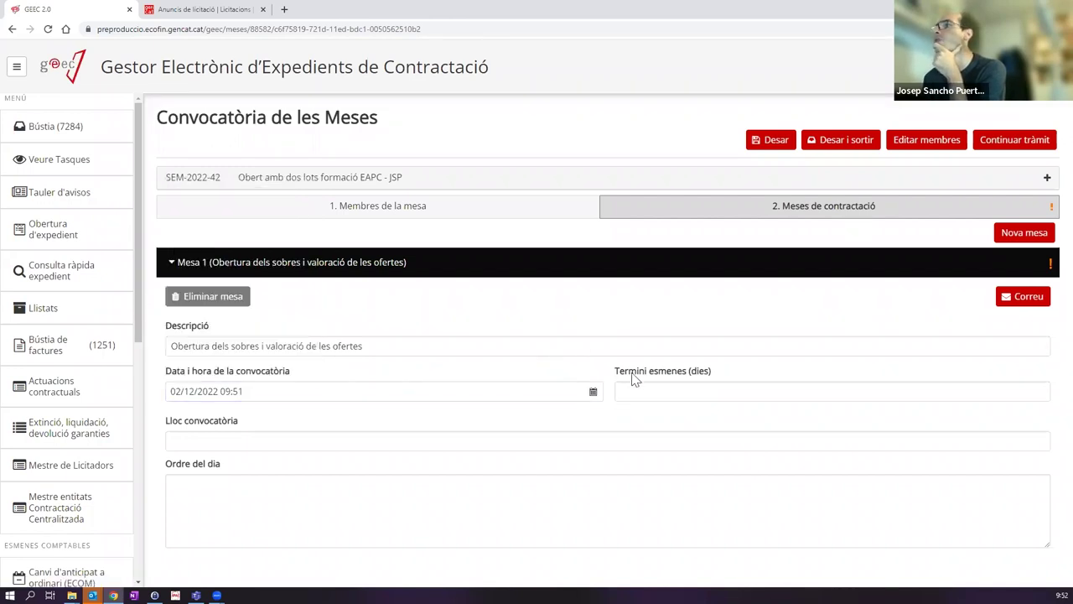
Step: Add a 15-day amendment period, venue 'Sala d'actes del Palvelló de Fontajau' and agenda, then save
left_click(660, 393)
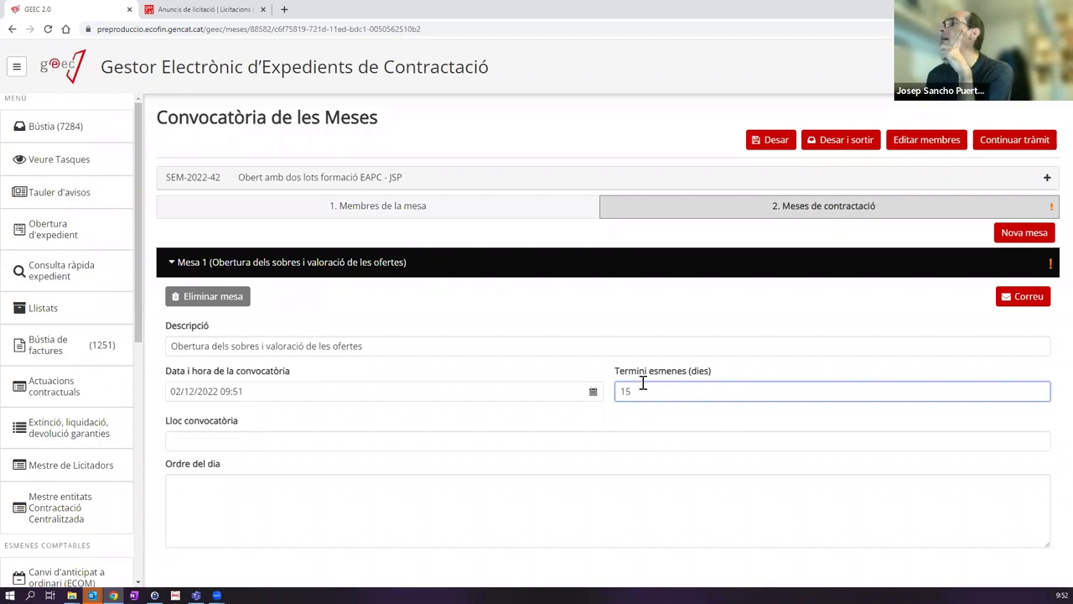
left_click(244, 442)
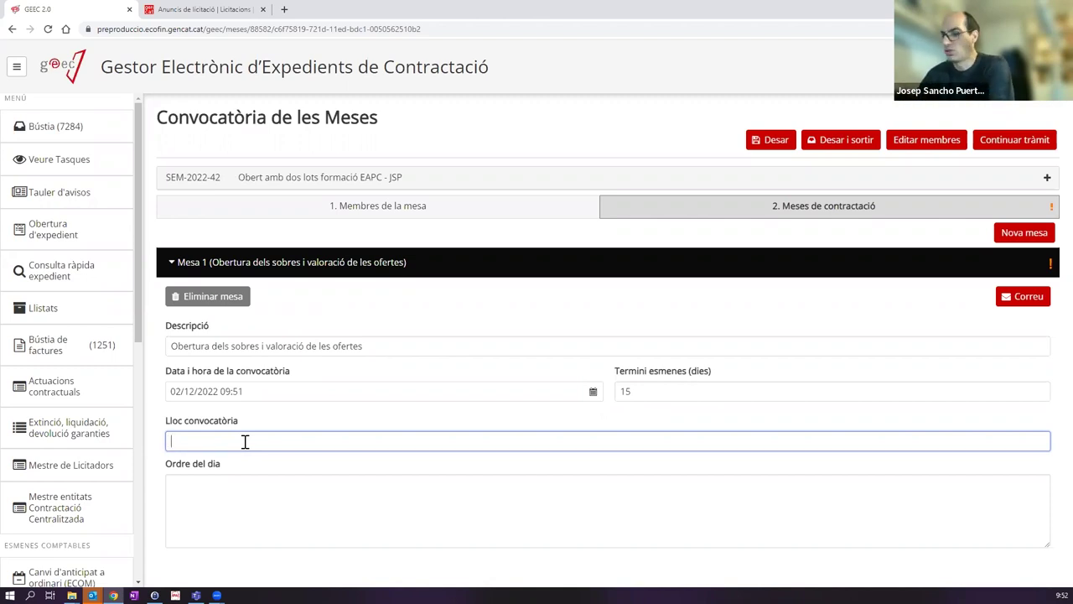
type("Sala d'actes del Pal")
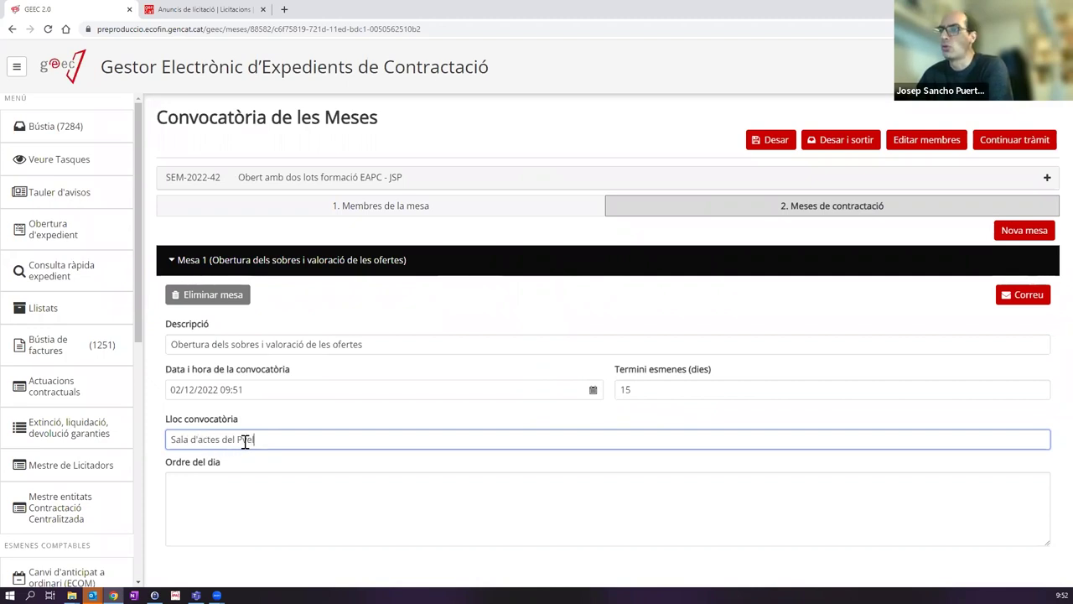
type("velló de Fontajau")
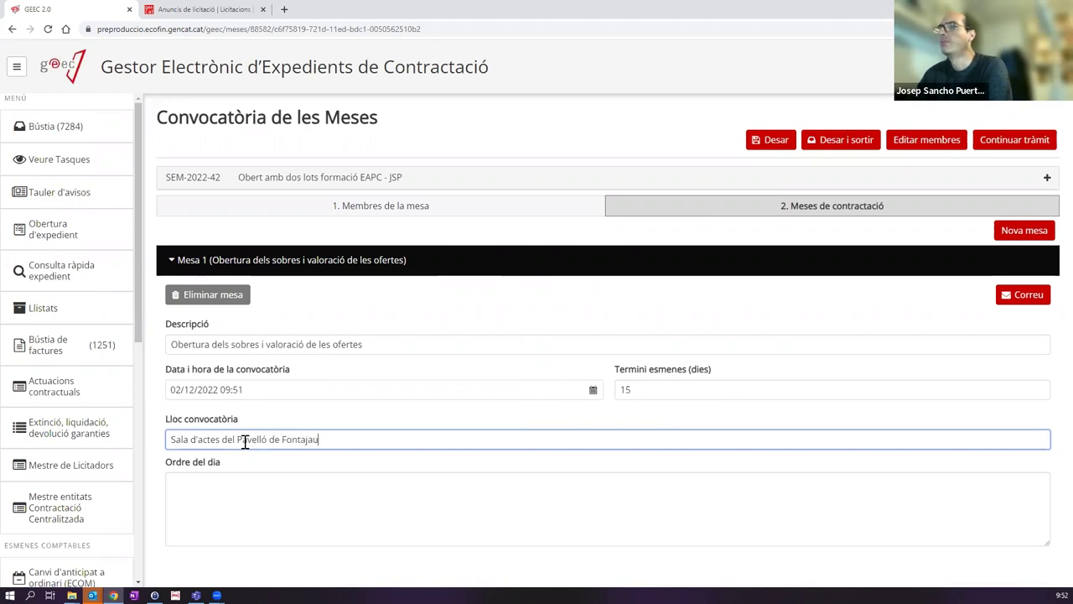
left_click(281, 497)
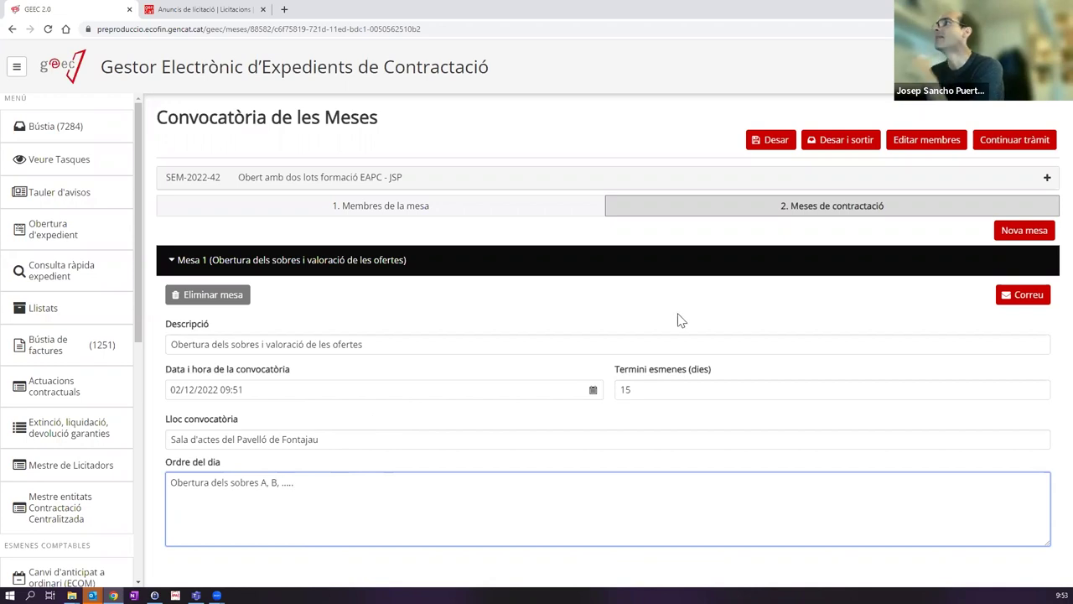
left_click(773, 141)
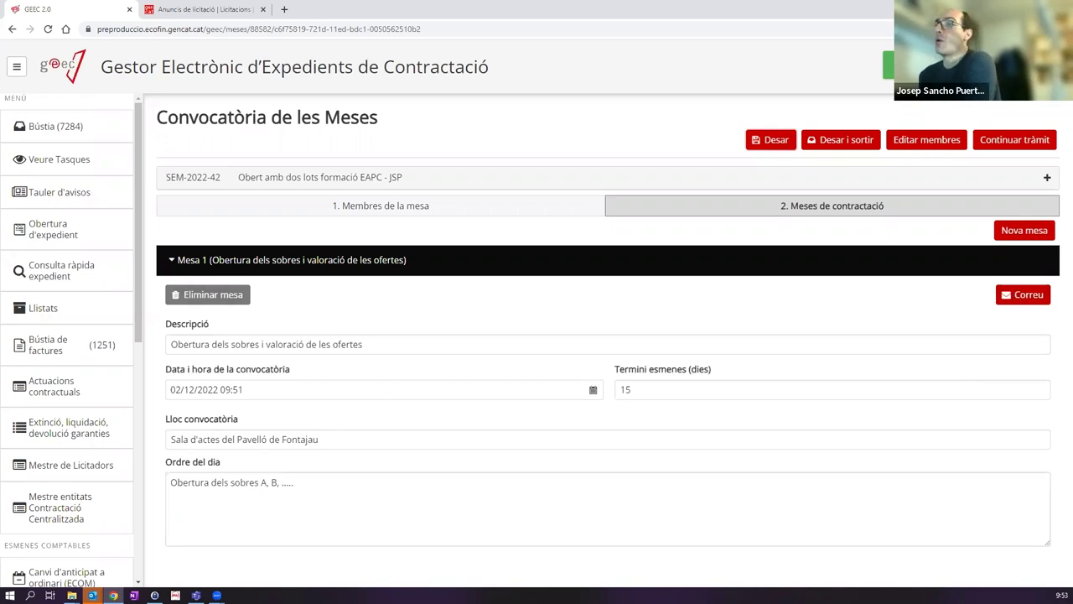
left_click(1020, 297)
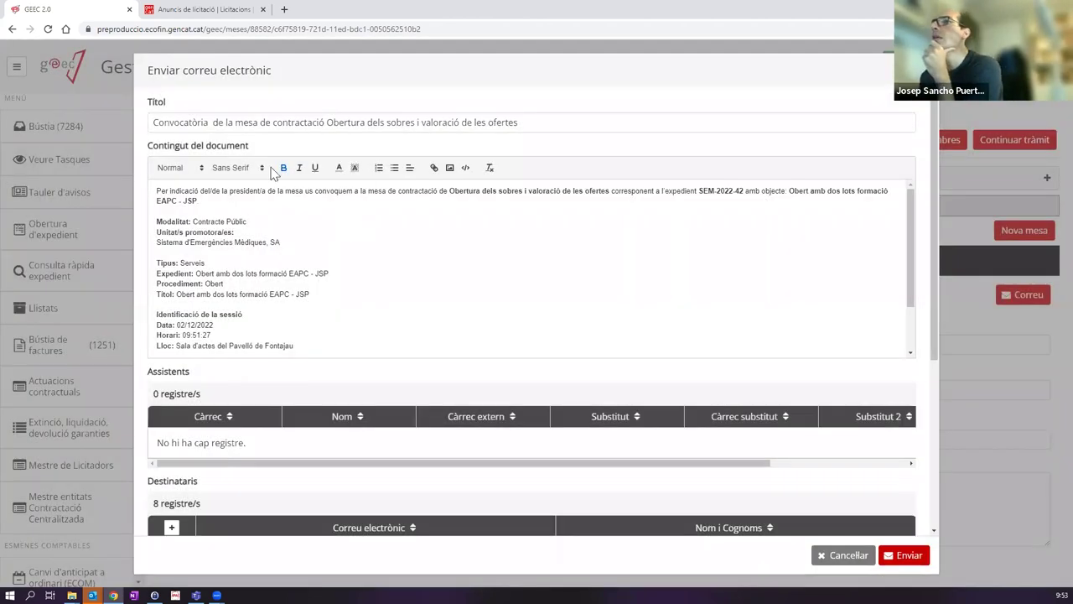
scroll(888, 206, "down", 2)
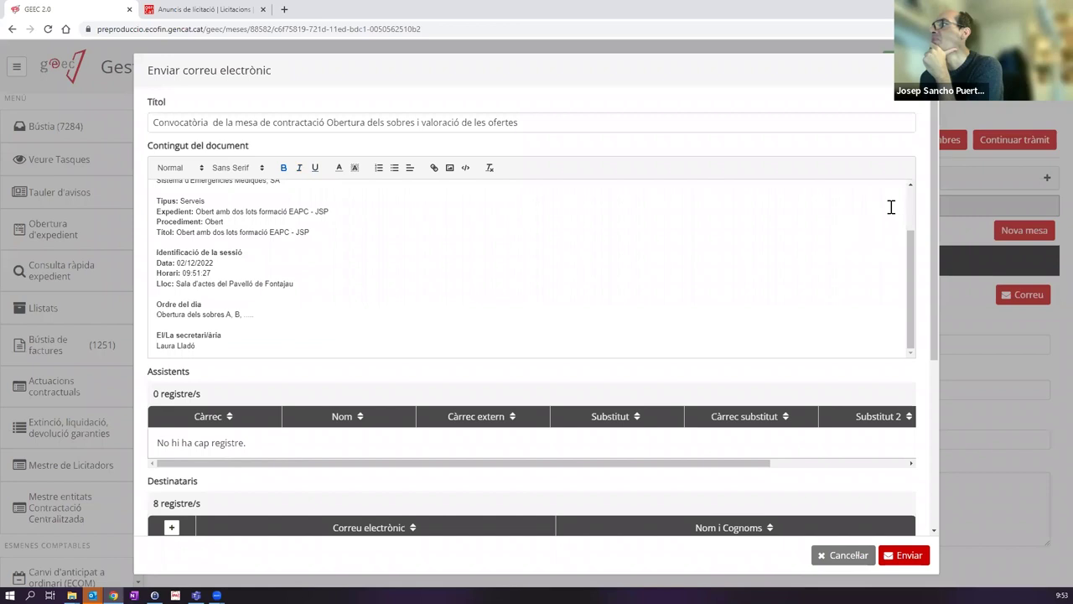
left_click_drag(934, 160, 933, 321)
scroll(932, 321, "down", 1)
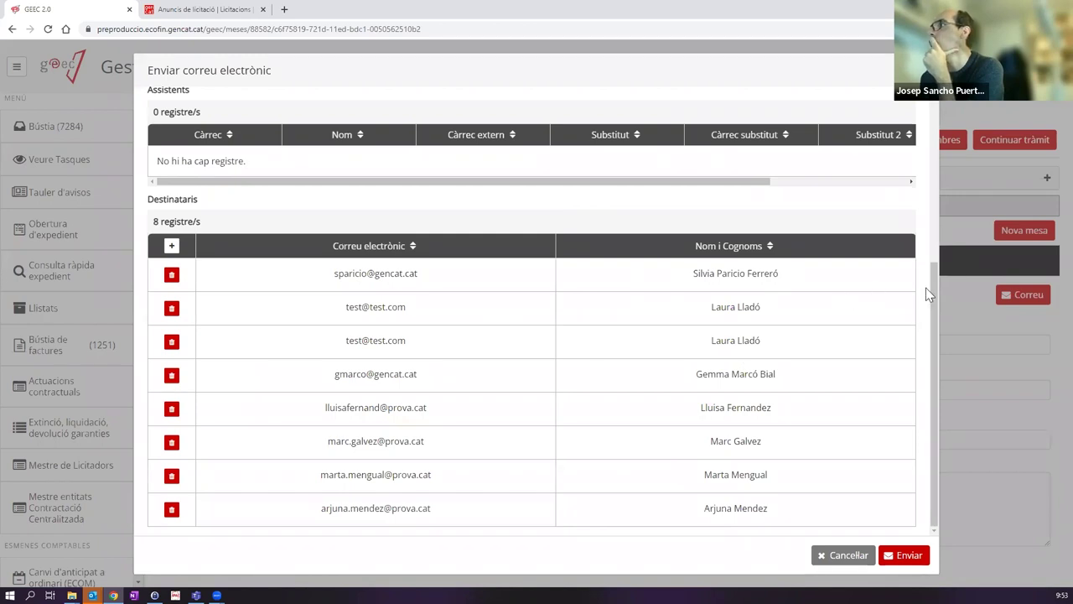
left_click_drag(934, 284, 934, 108)
scroll(237, 209, "up", 3)
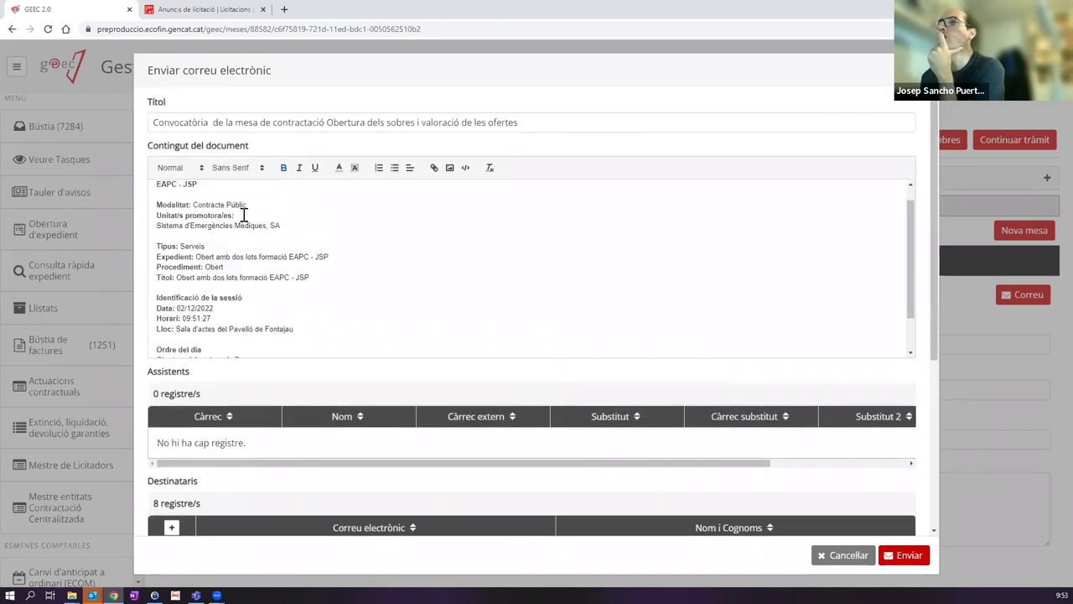
left_click_drag(162, 194, 776, 191)
left_click(702, 195)
left_click_drag(848, 192, 850, 191)
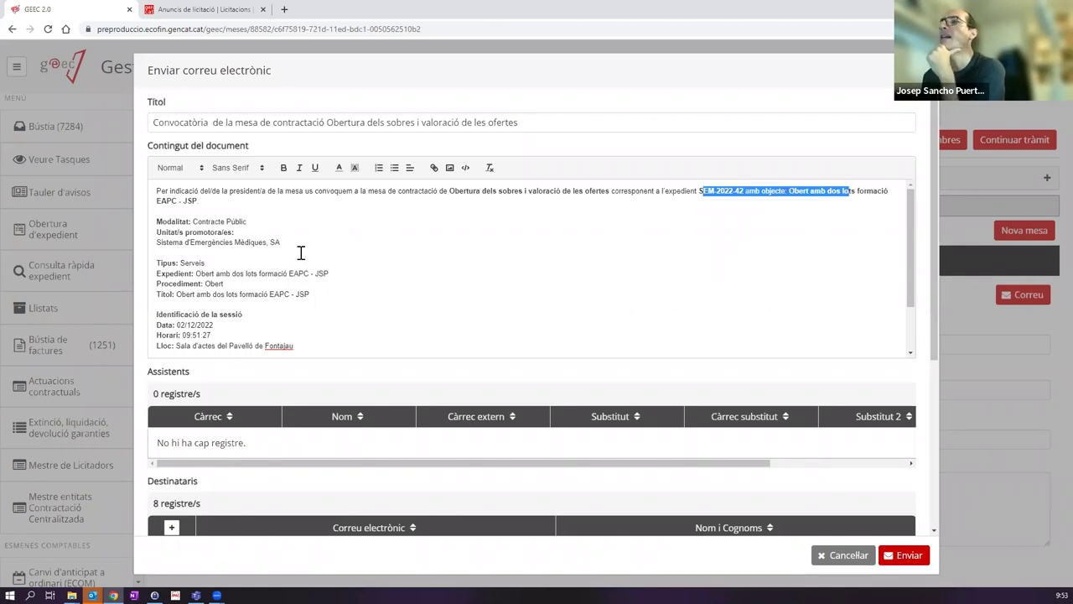
scroll(299, 251, "down", 1)
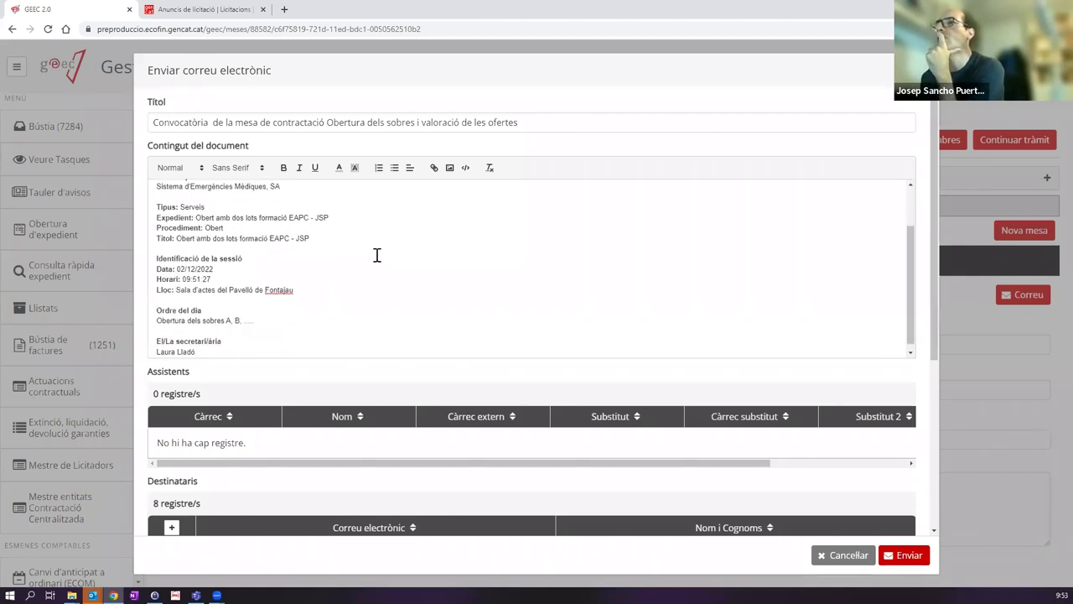
left_click_drag(155, 258, 327, 296)
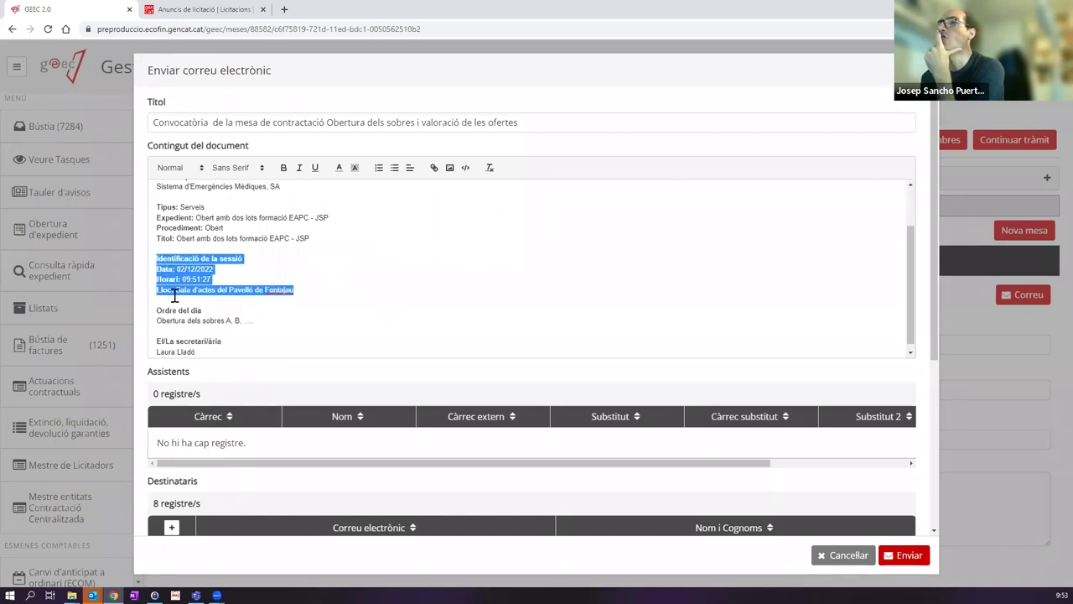
left_click(272, 270)
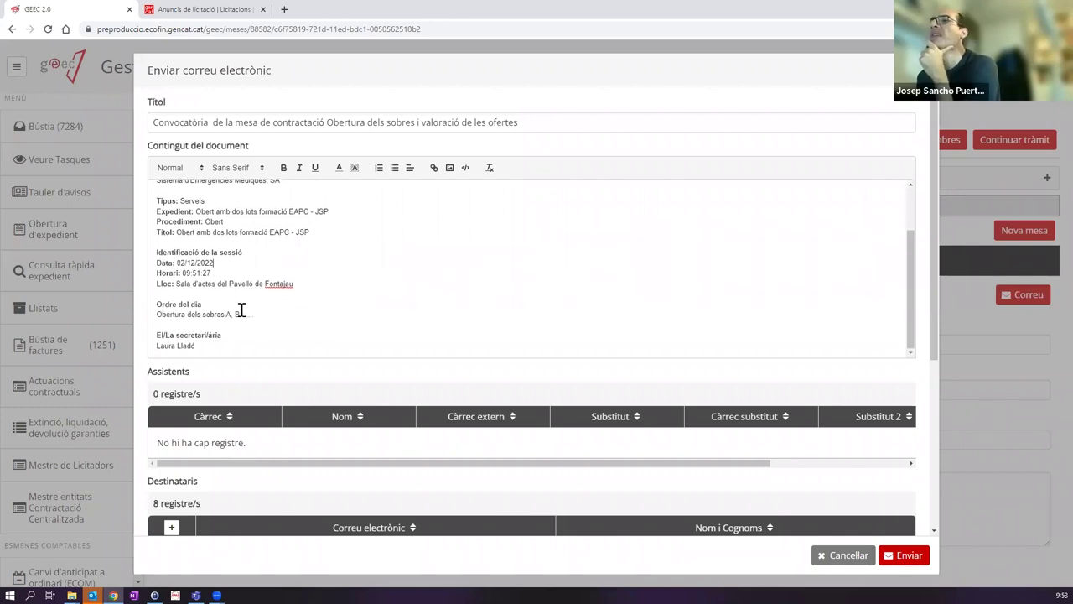
scroll(238, 307, "down", 1)
left_click_drag(157, 279, 261, 283)
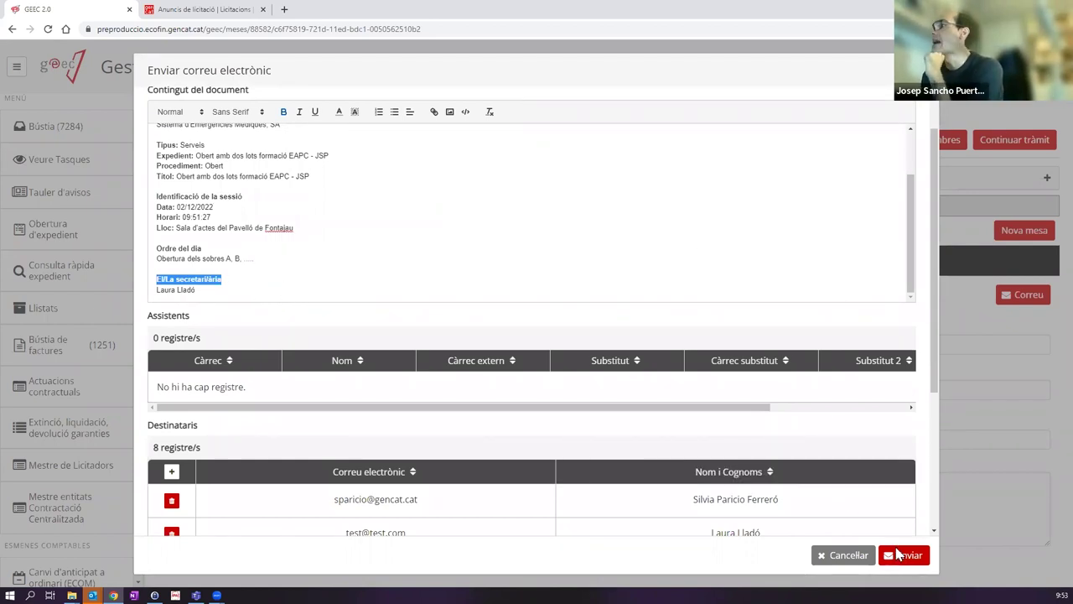
scroll(587, 361, "down", 4)
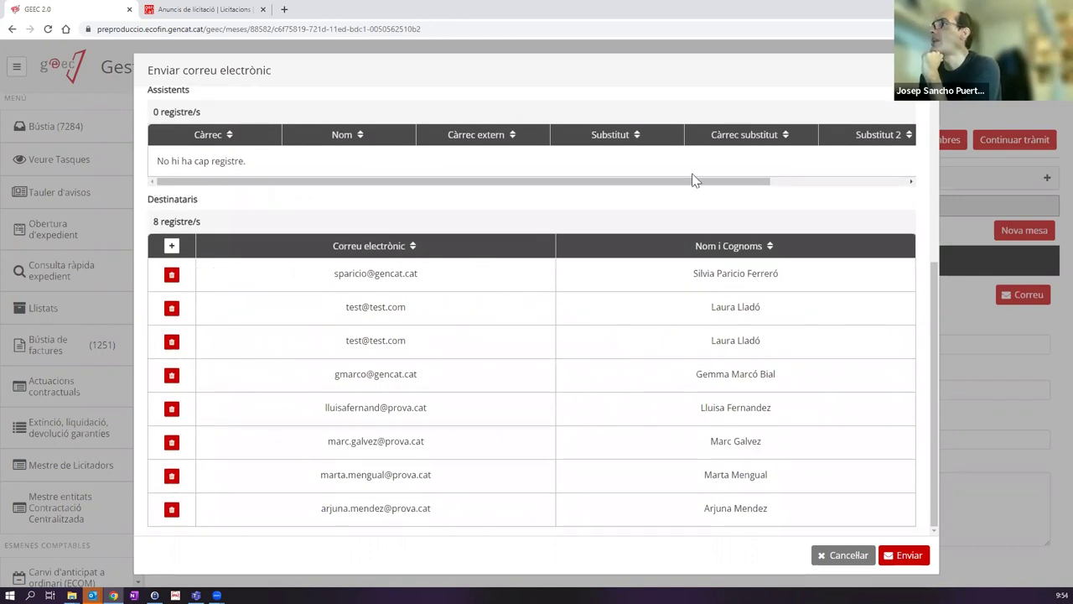
left_click(172, 246)
left_click(414, 338)
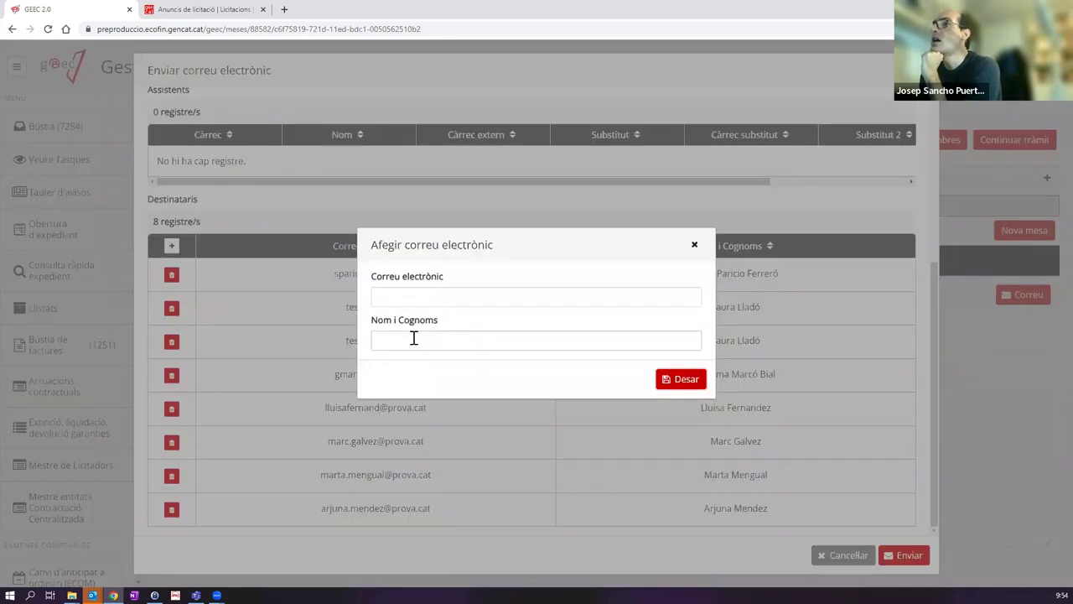
left_click(466, 301)
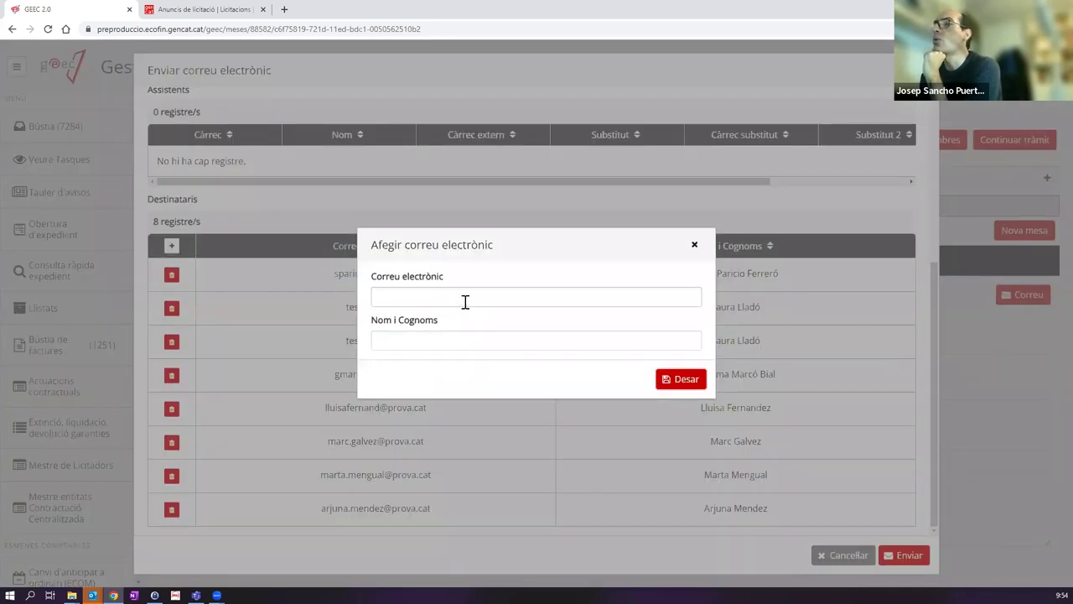
left_click(693, 246)
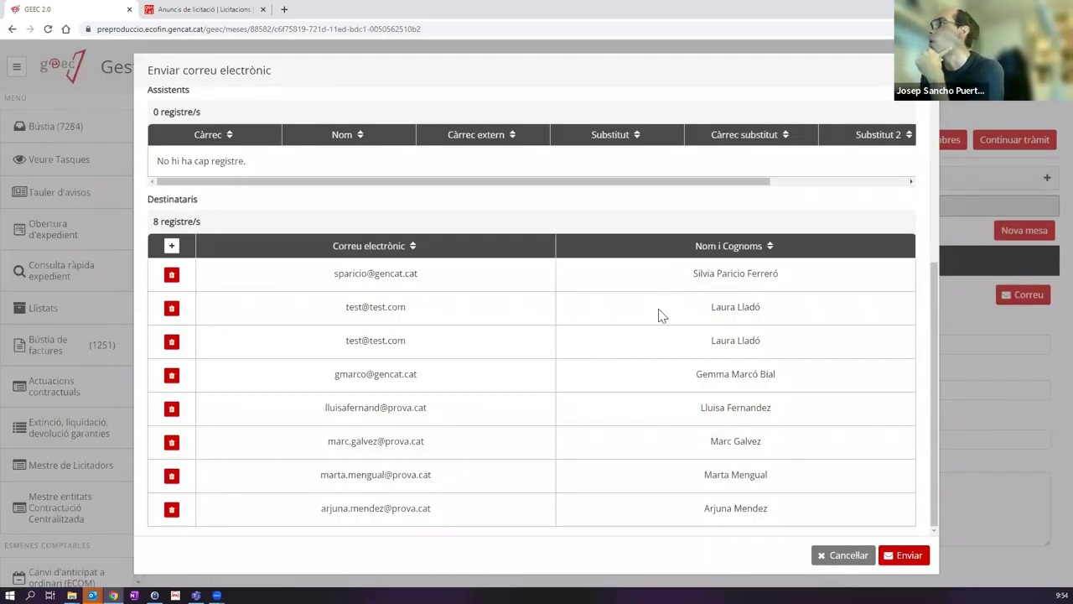
scroll(684, 353, "up", 6)
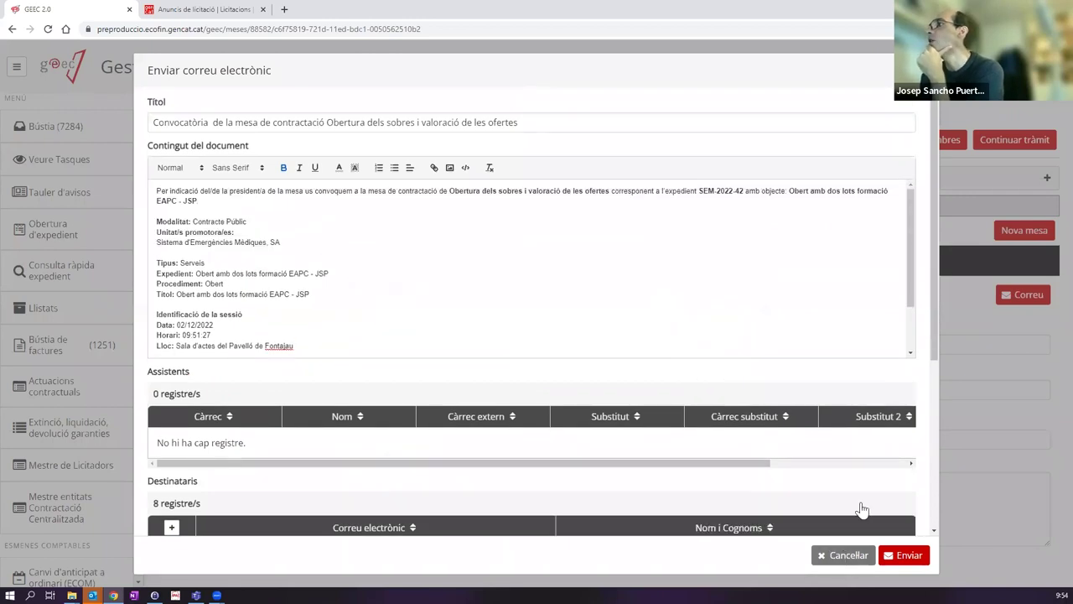
Step: Close the convocation email, continue the procedure, and open SEM-2022-42's Recepció d'ofertes task
left_click(848, 556)
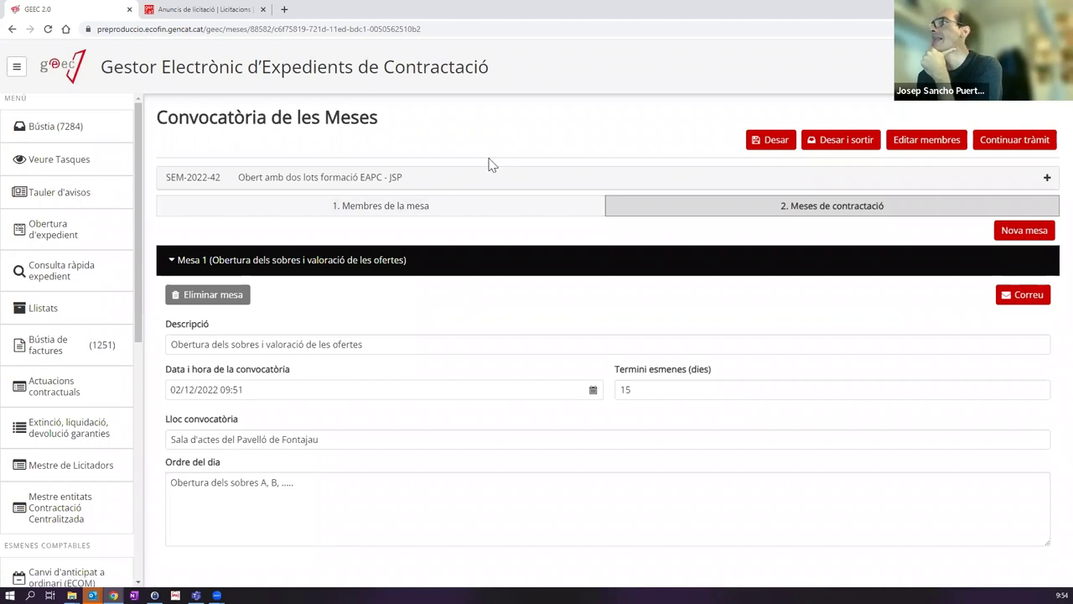
left_click(990, 142)
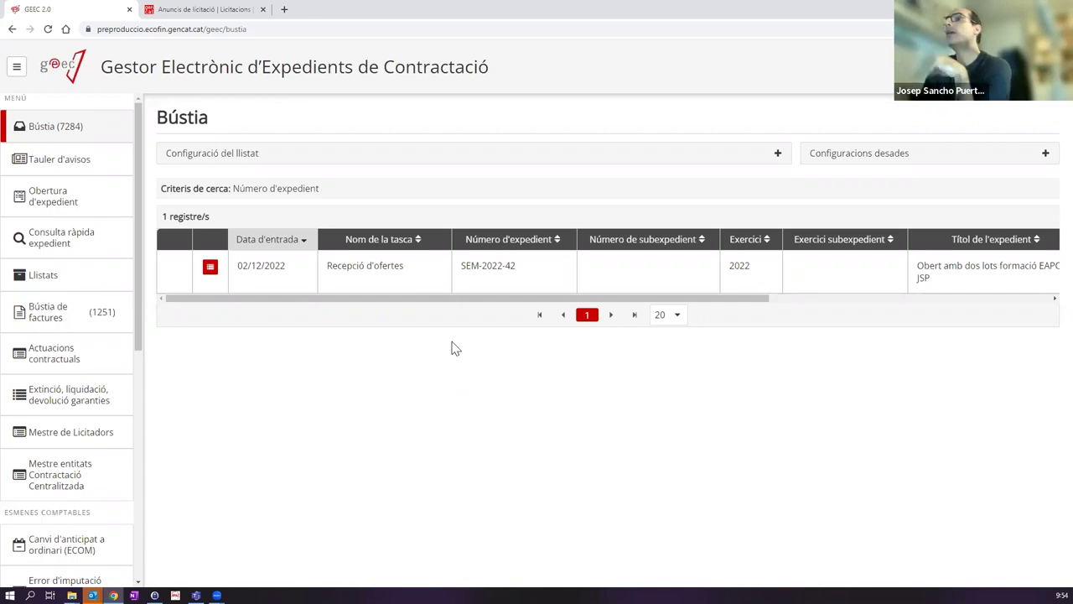
left_click(411, 276)
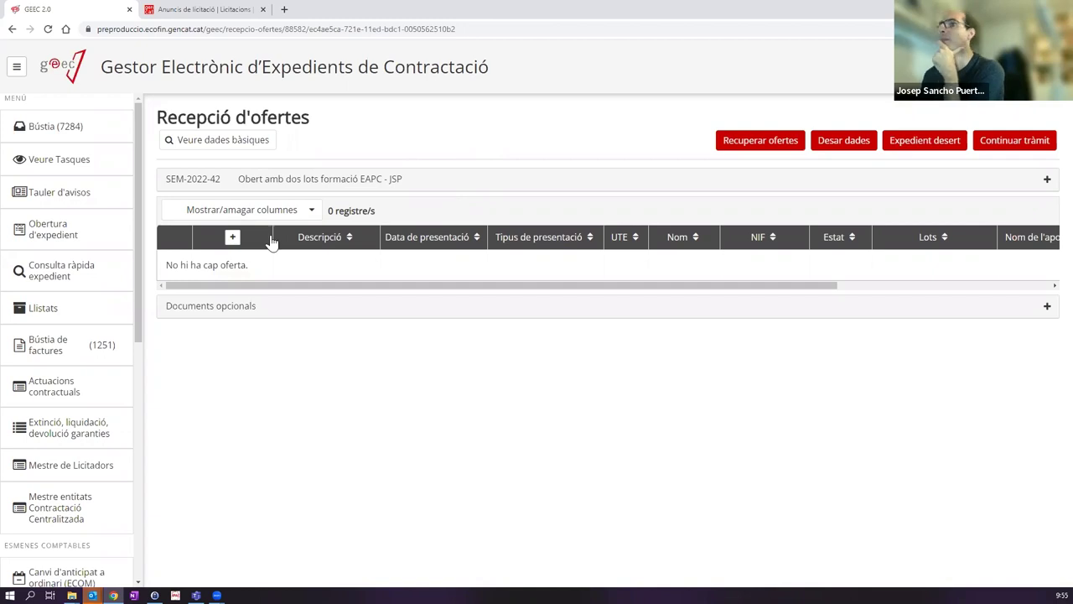
Step: Start a new offer described as 'Empresa 1 - Ganvam' with registration date 2 December 2022
left_click(233, 238)
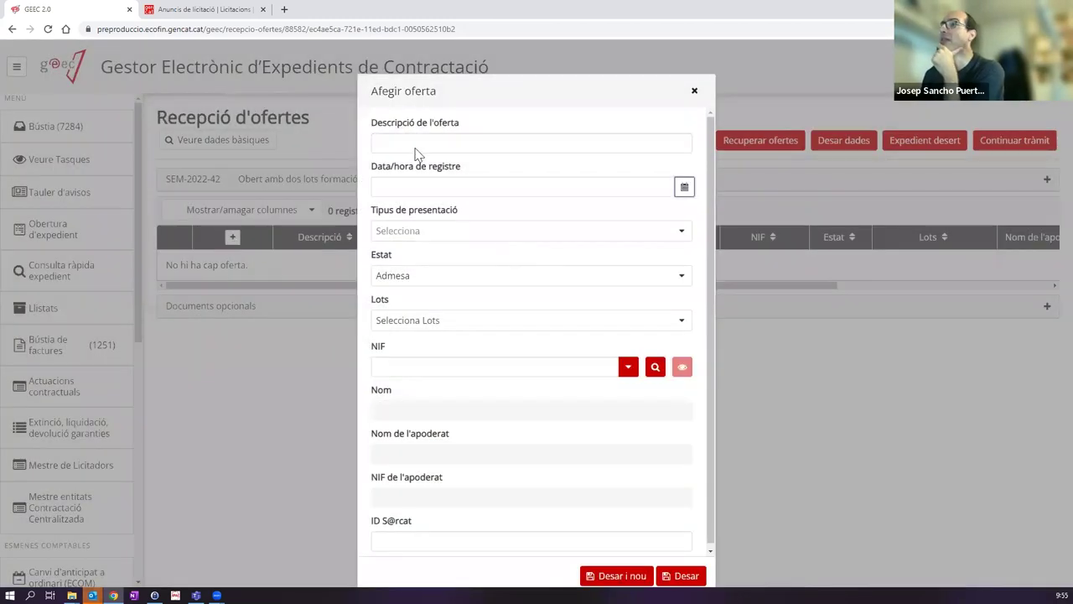
left_click(416, 141)
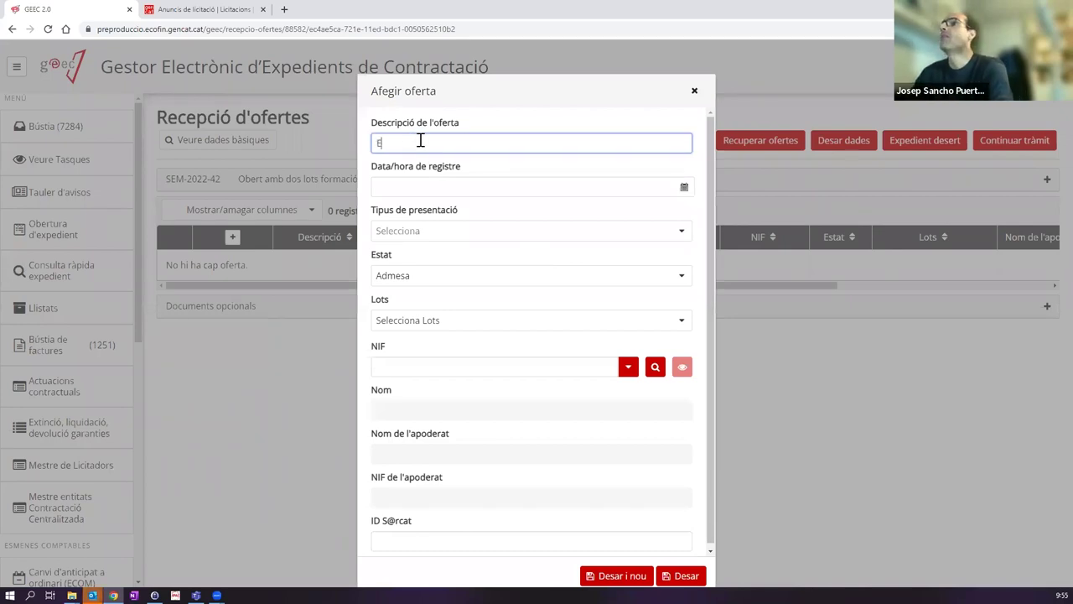
type("Empresa 1 - Ganvam")
left_click(417, 190)
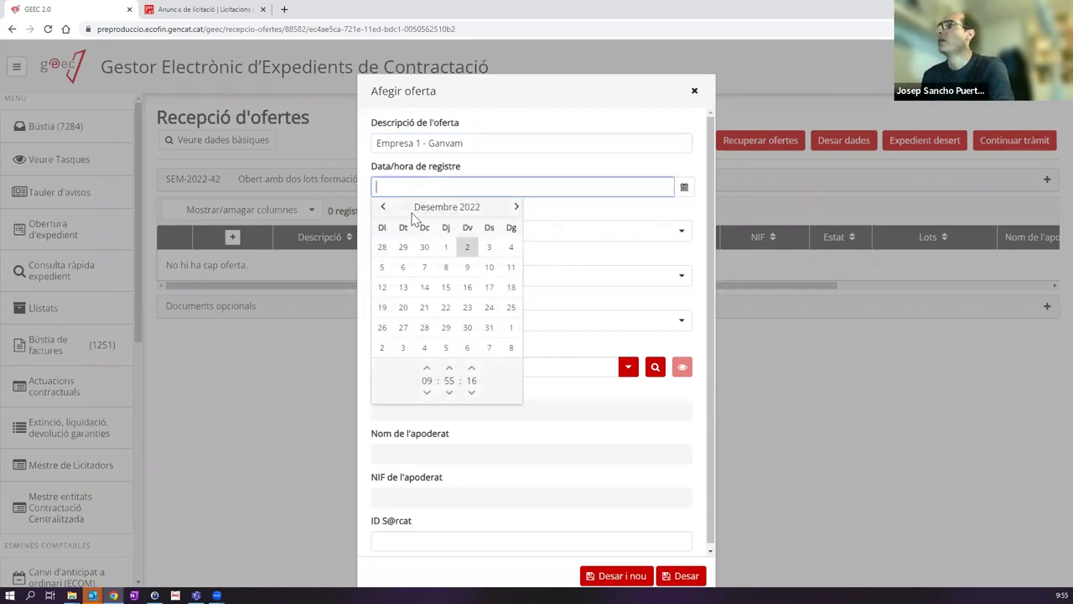
left_click(467, 246)
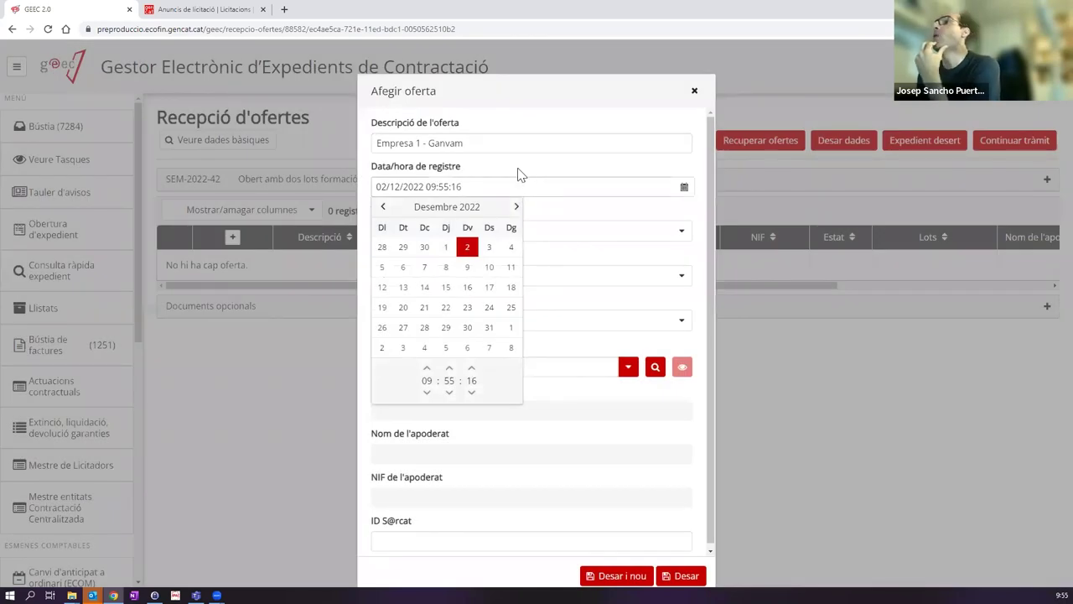
left_click(517, 171)
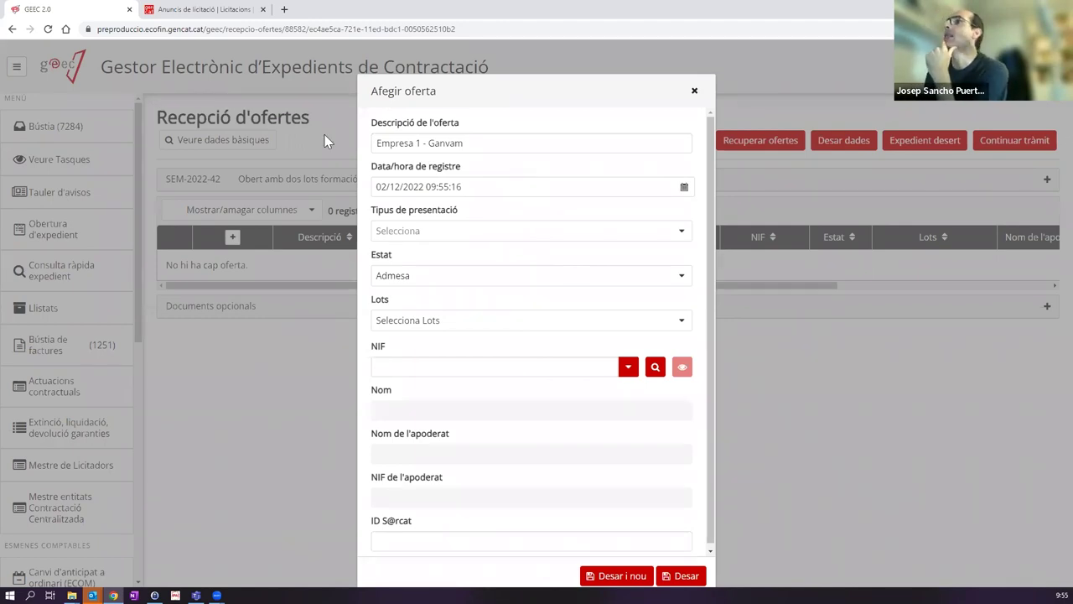
left_click(415, 232)
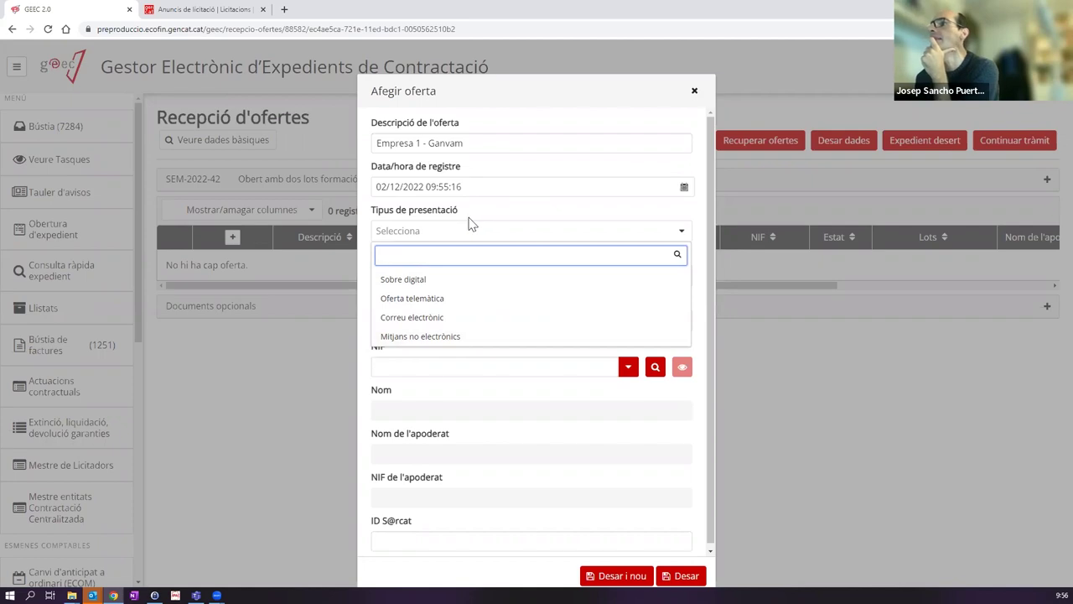
Step: Set the offer's presentation type to Sobre digital and keep its status as Admesa
left_click(390, 279)
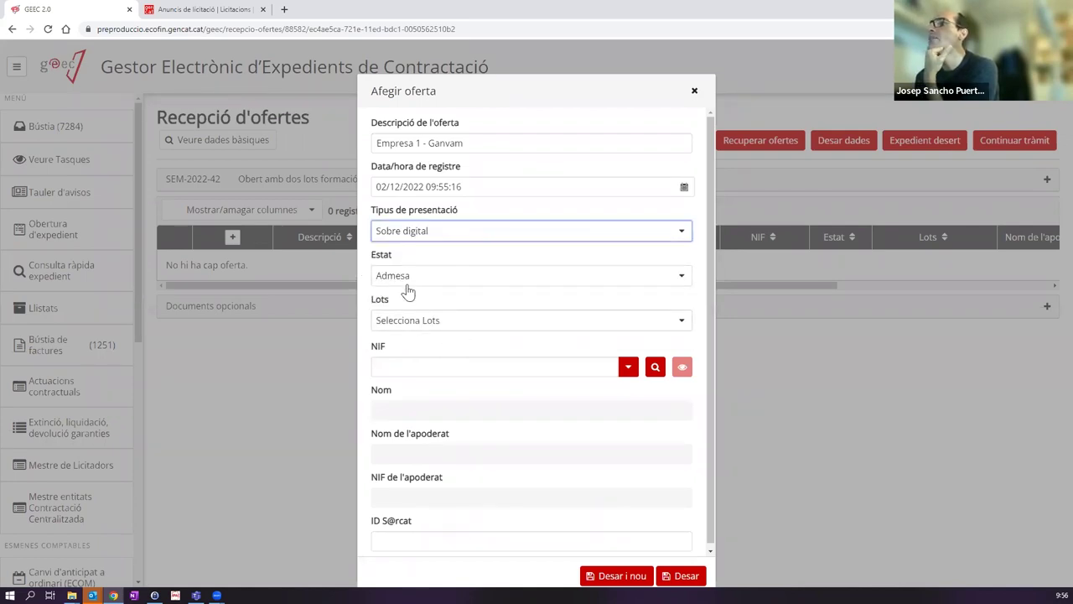
left_click(442, 327)
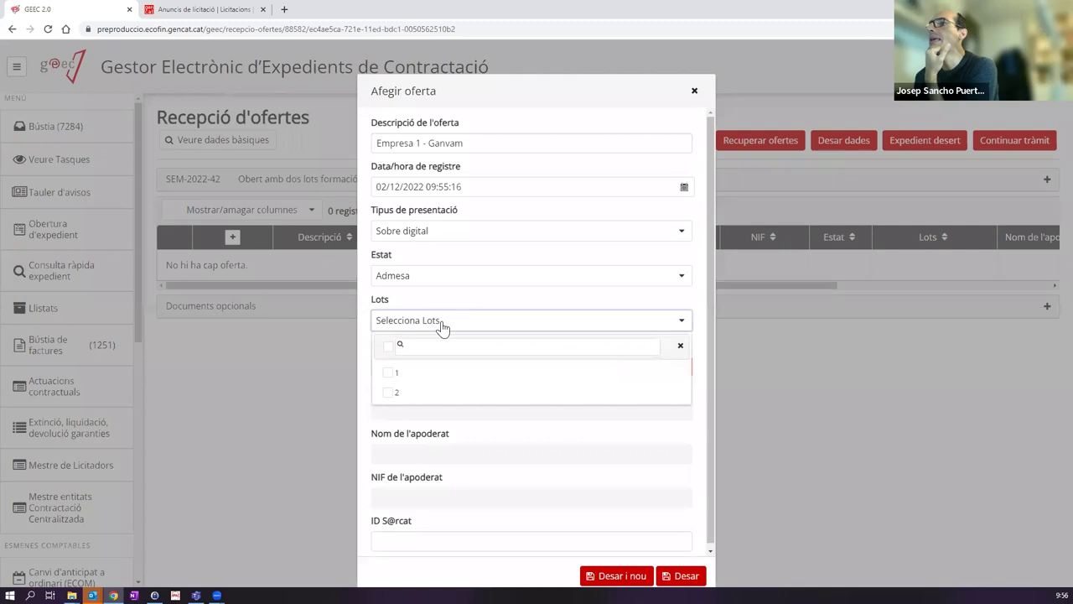
left_click(418, 278)
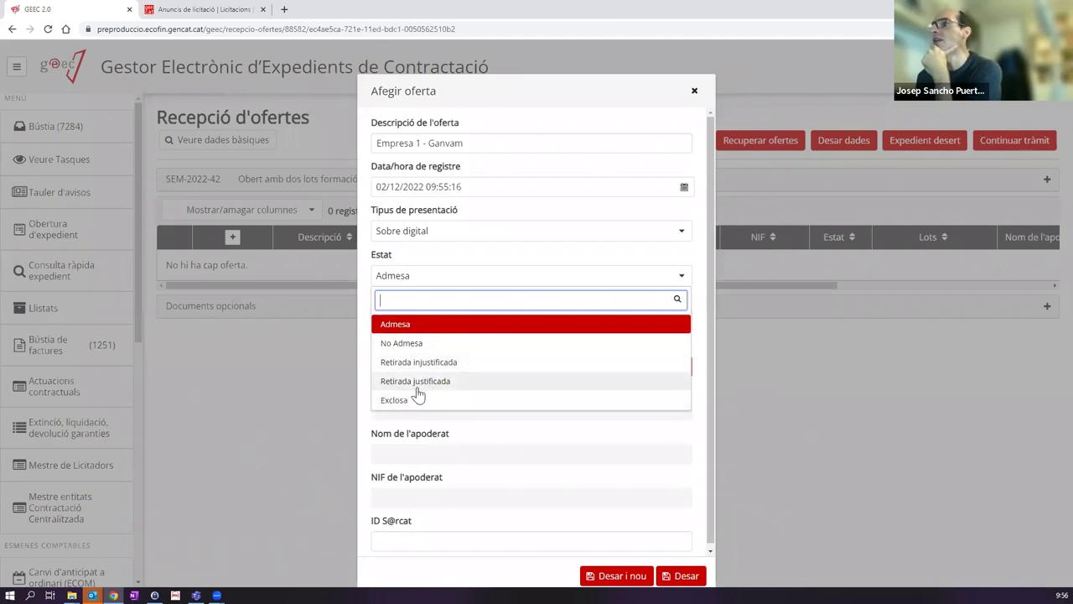
left_click(467, 264)
Step: Select lots 1 and 2 for the offer, then move to the bidder NIF field
left_click(428, 327)
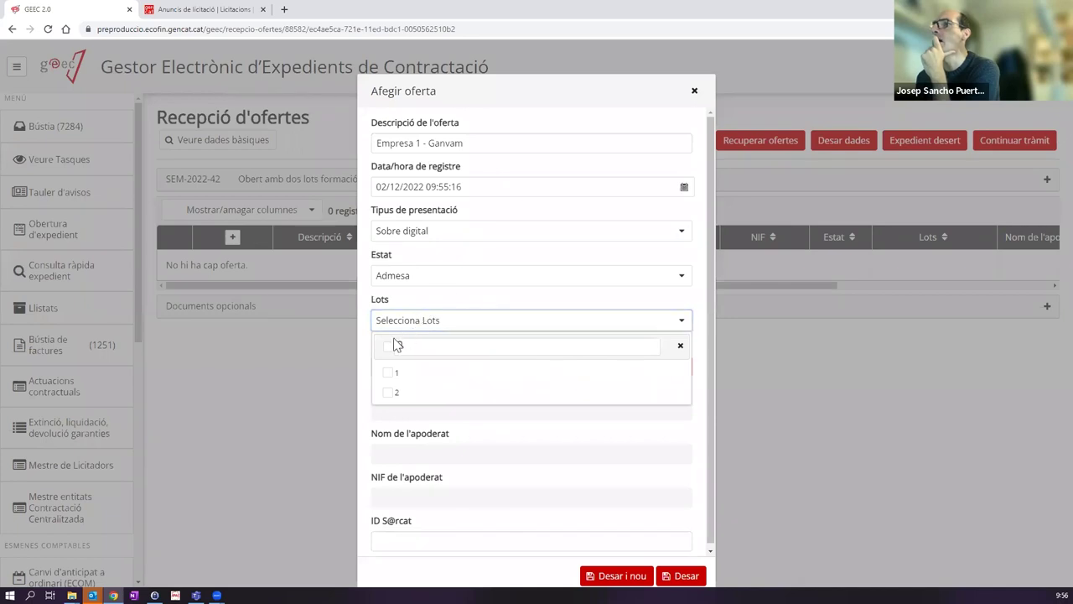
left_click(389, 345)
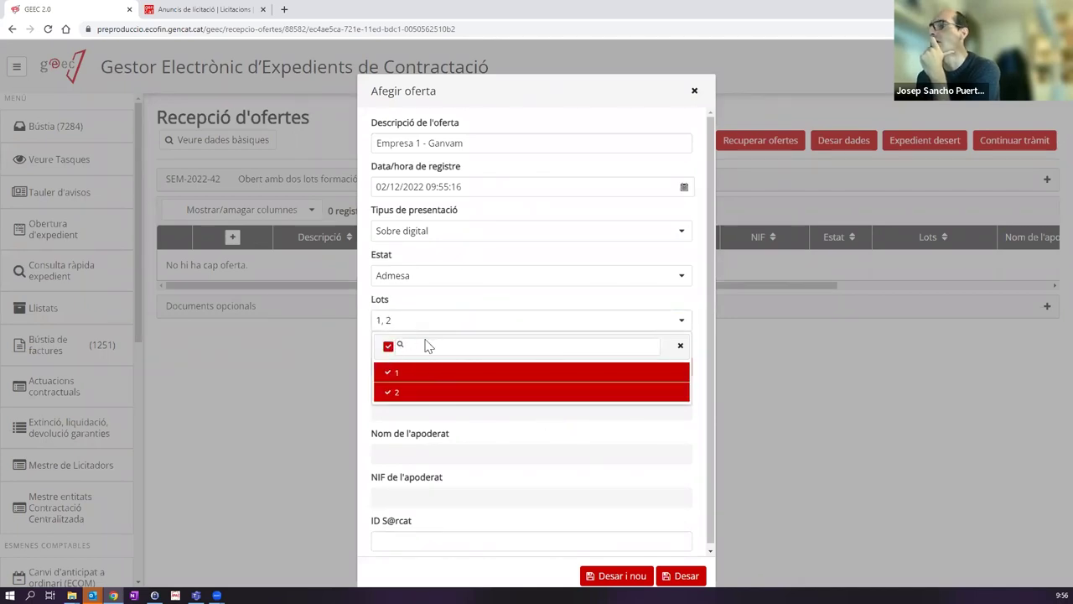
left_click(388, 346)
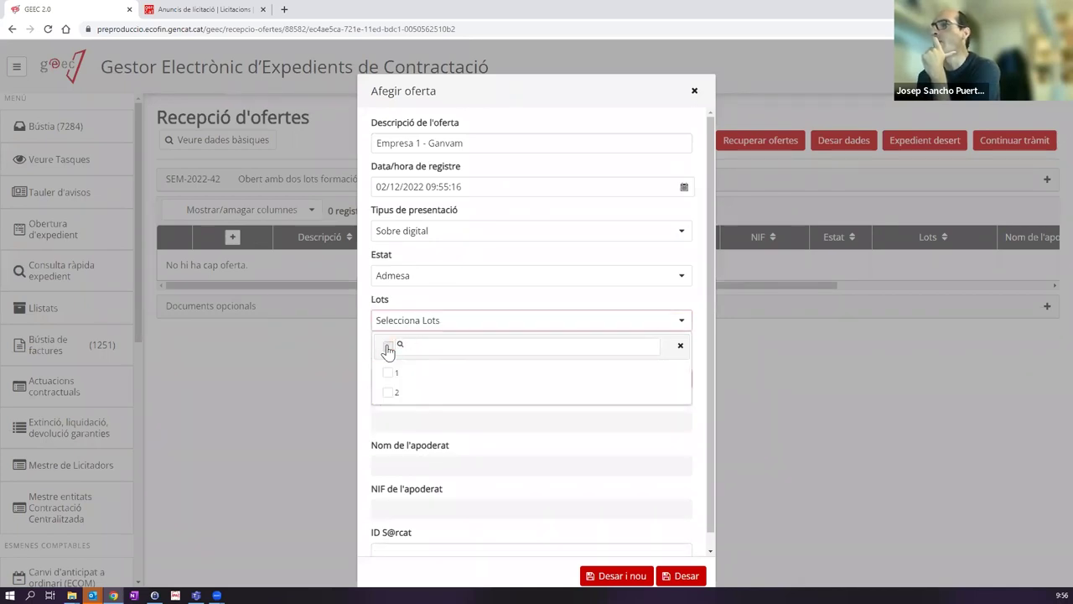
left_click(391, 349)
left_click(390, 348)
left_click(394, 374)
left_click(395, 393)
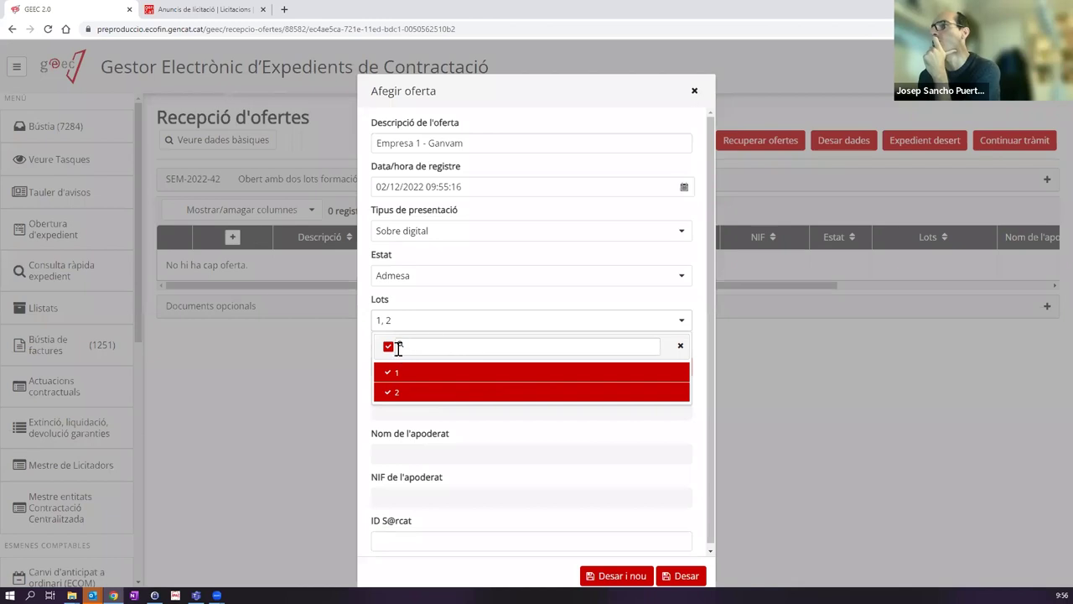
left_click(609, 305)
left_click(519, 363)
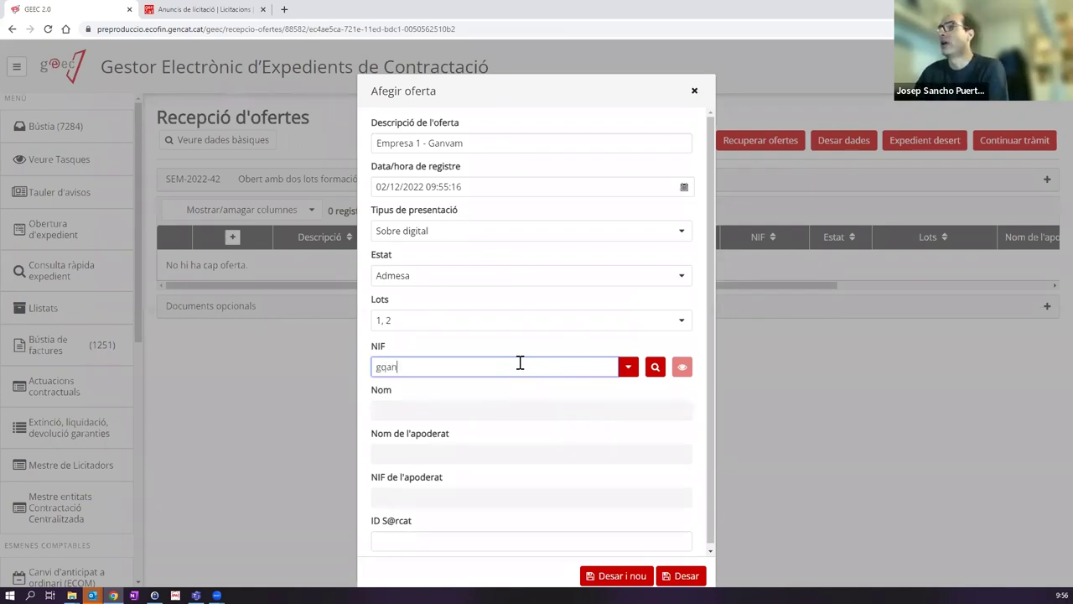
Step: Look up 'ganvam' as the bidder NIF, then open Mestre de licitadors and try its name and document filters
type("ganvam")
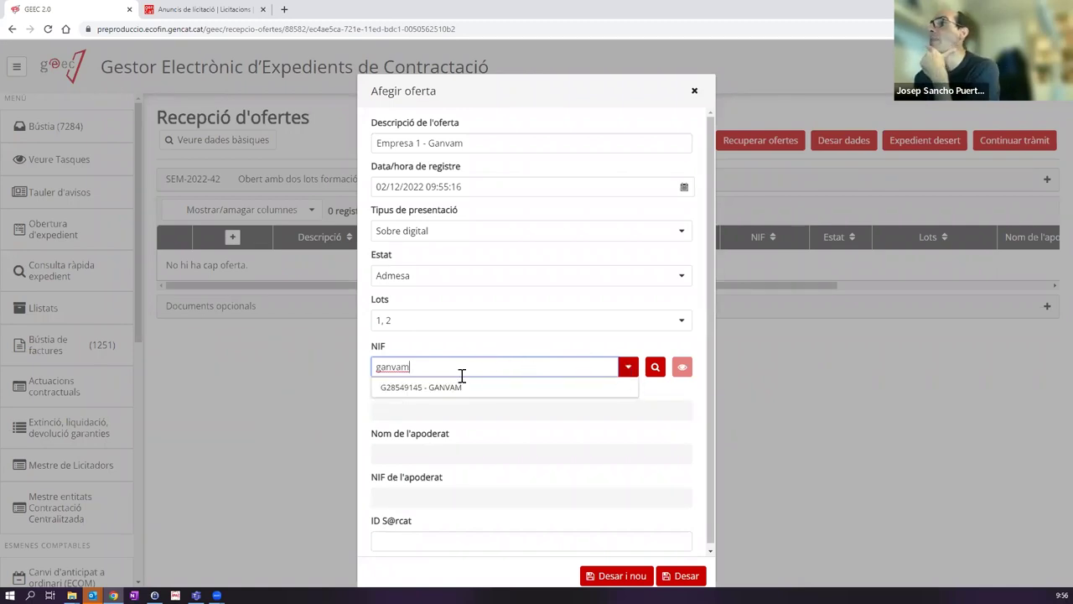
left_click(407, 368)
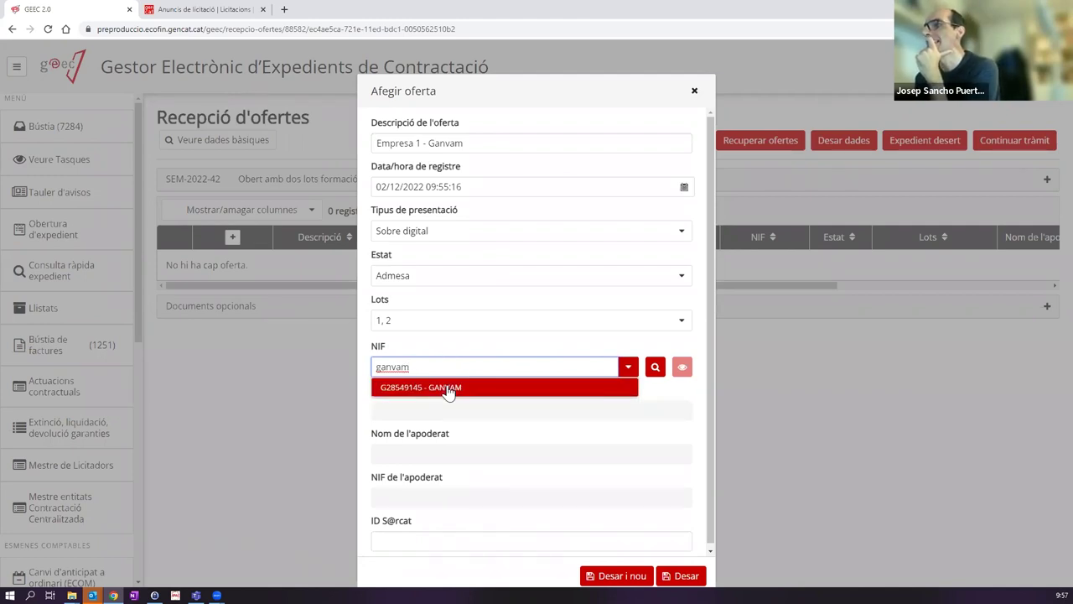
left_click(511, 343)
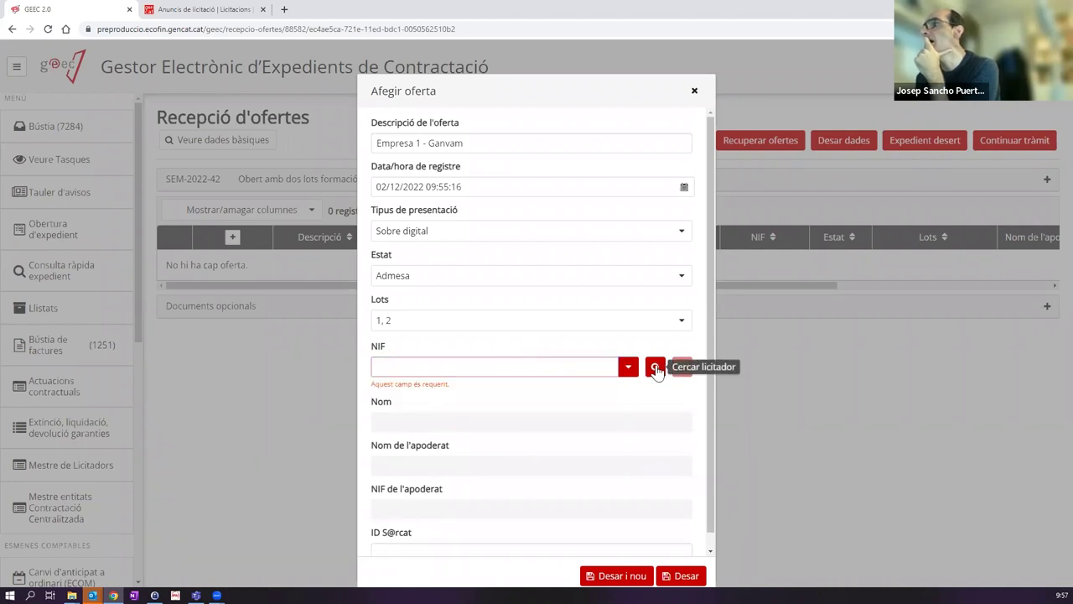
left_click(655, 368)
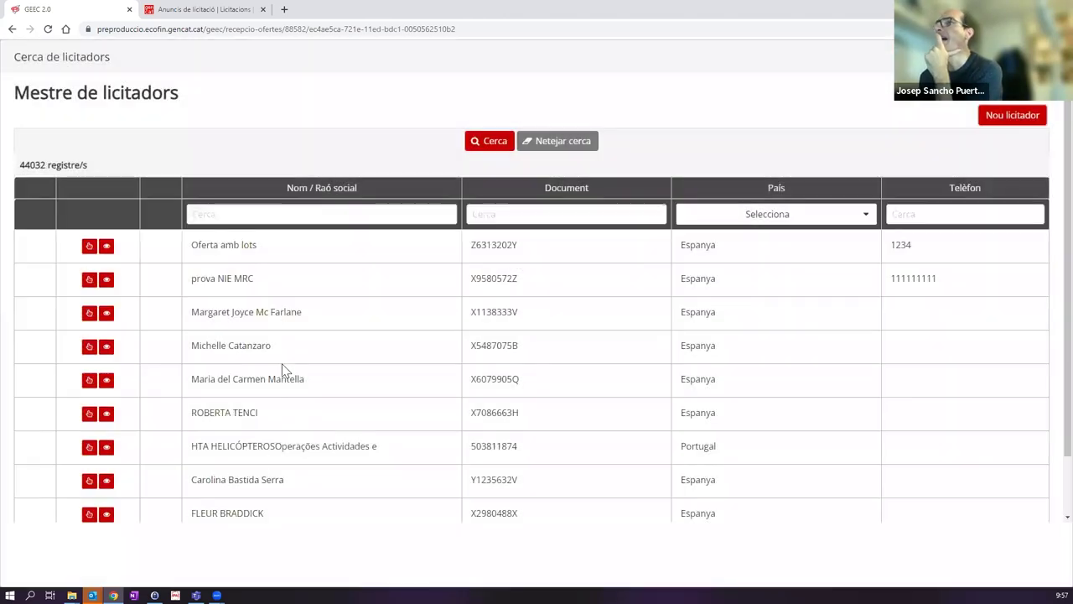
left_click(361, 214)
left_click(530, 211)
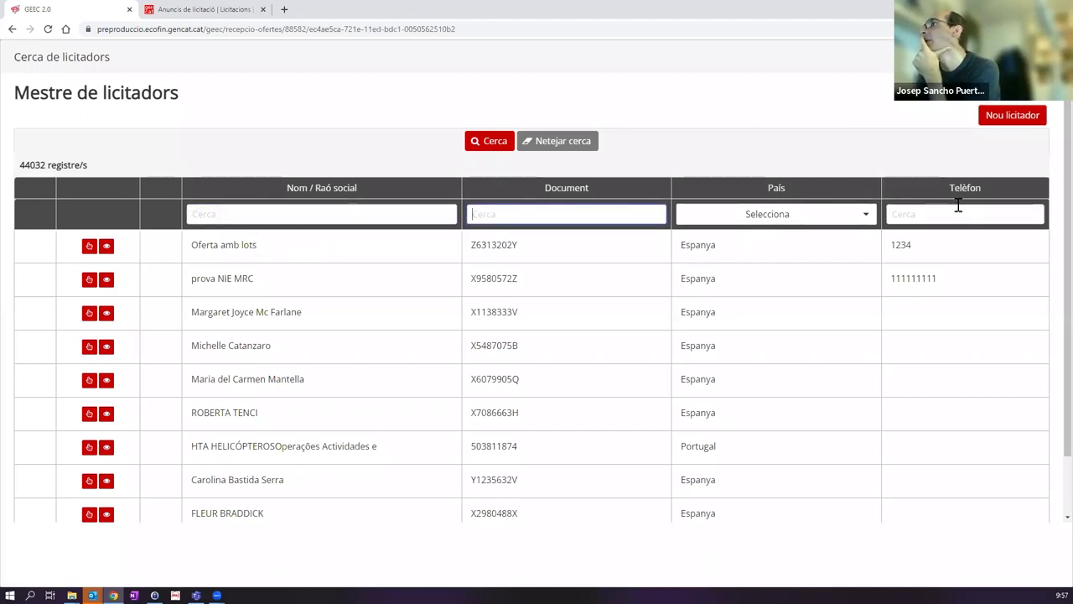
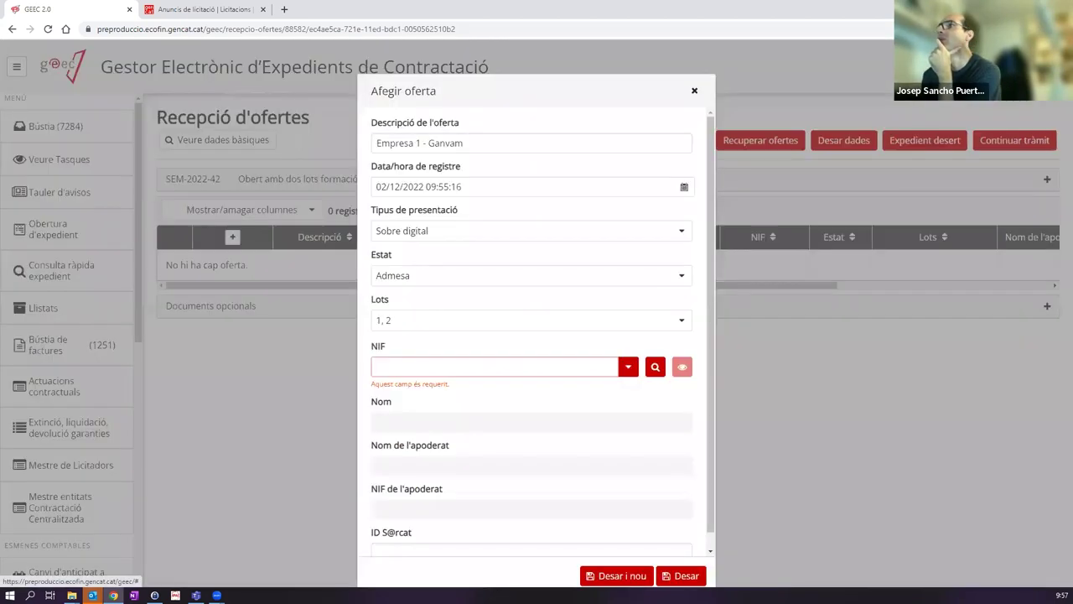
Step: Set GANVAM as the bidder of the first offer and save it
key("Escape")
left_click(406, 370)
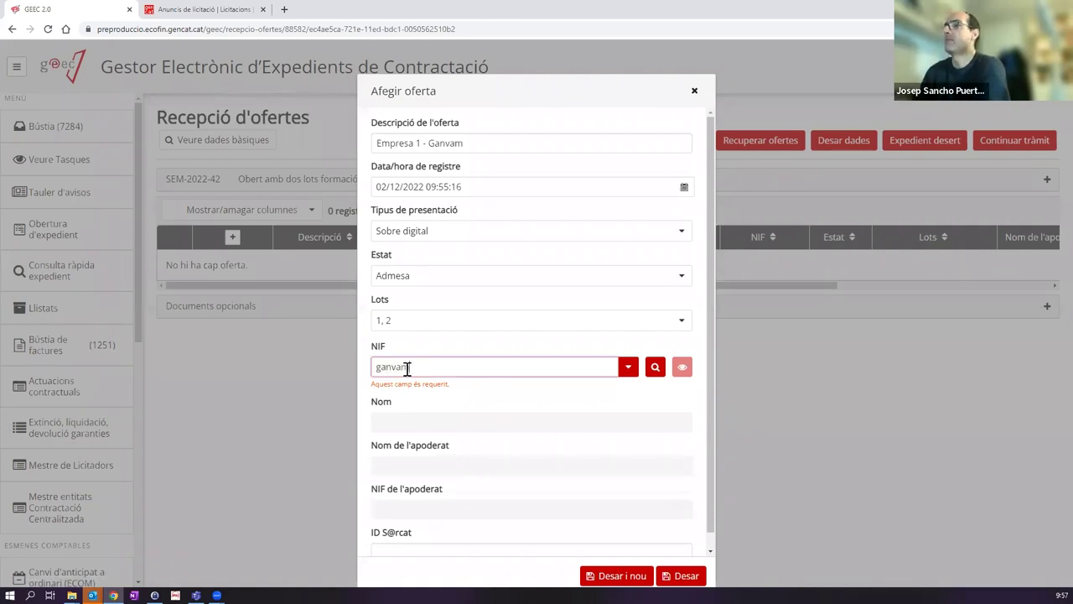
left_click(587, 387)
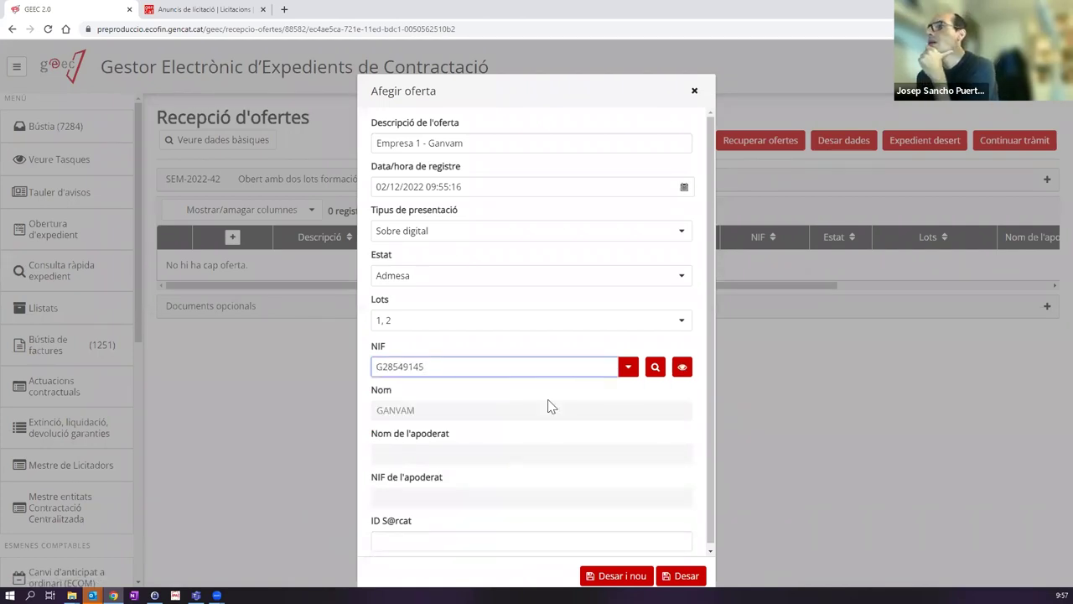
left_click(618, 576)
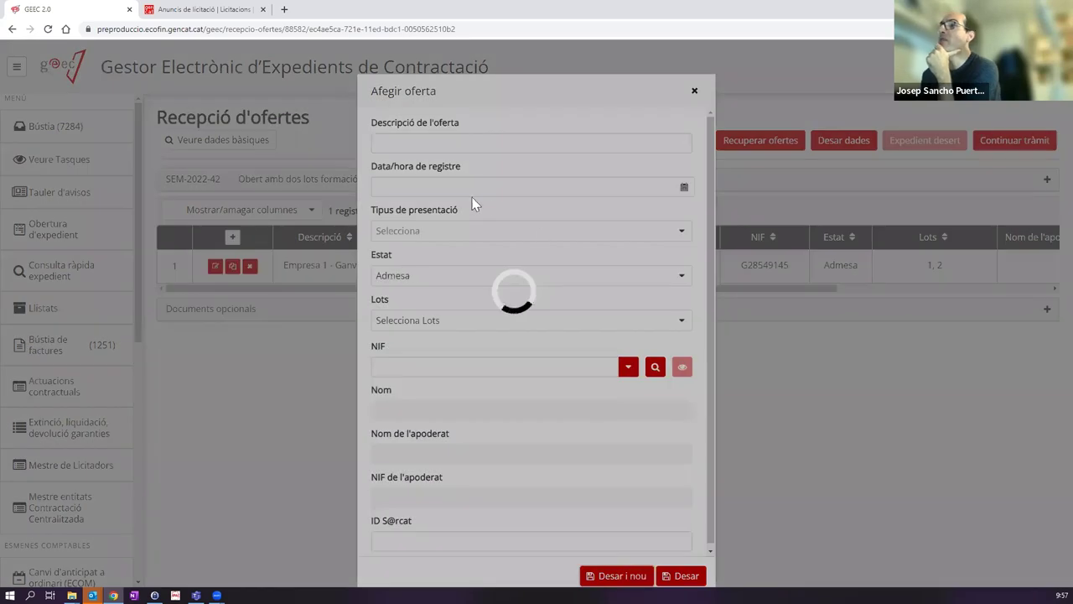
Step: Describe the second offer as Empresa 2 - Electro Sel: 2 December 2022, Sobre digital, lot 1
left_click(434, 146)
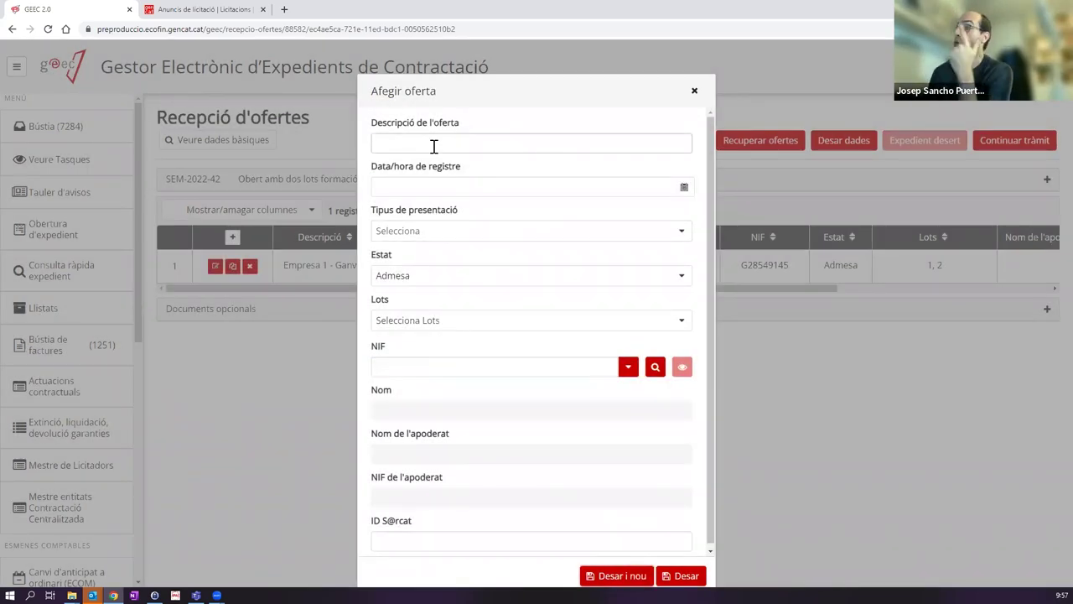
left_click(433, 145)
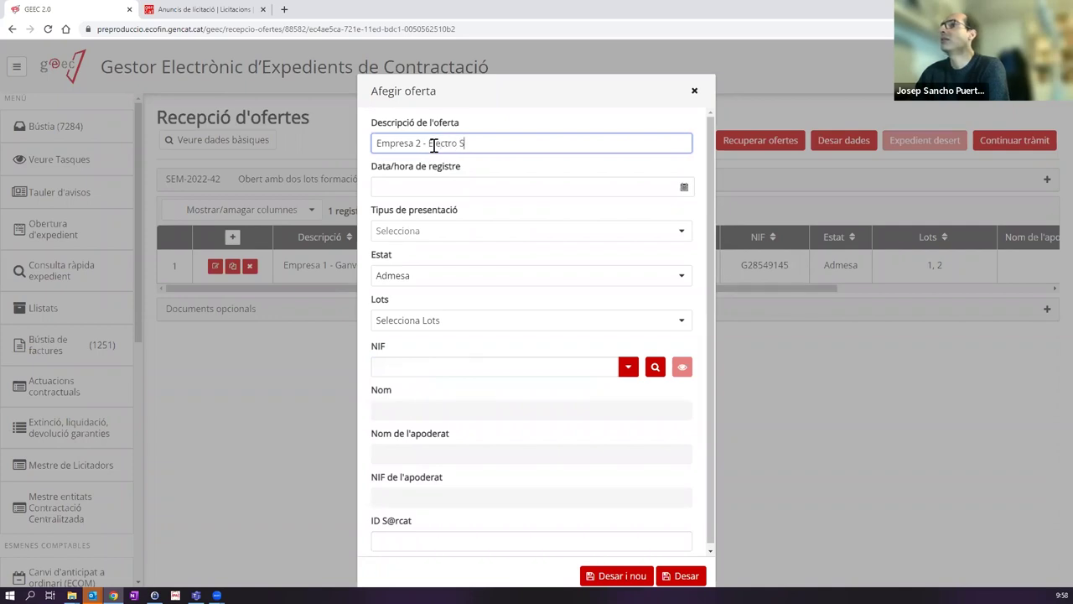
left_click(418, 186)
left_click(468, 246)
left_click(561, 216)
left_click(478, 233)
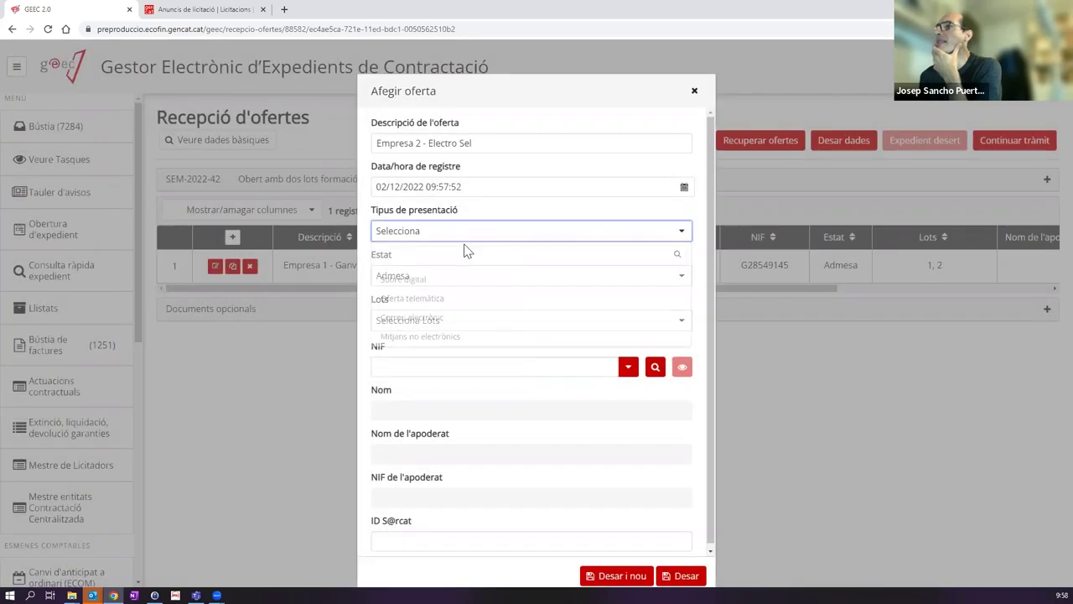
left_click(438, 281)
left_click(410, 324)
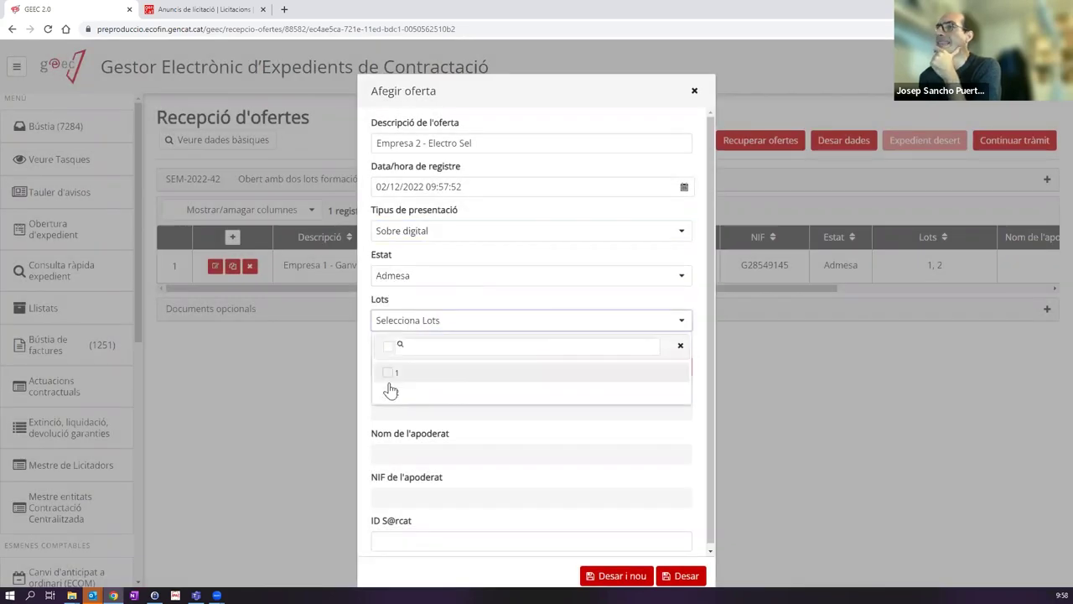
left_click(388, 376)
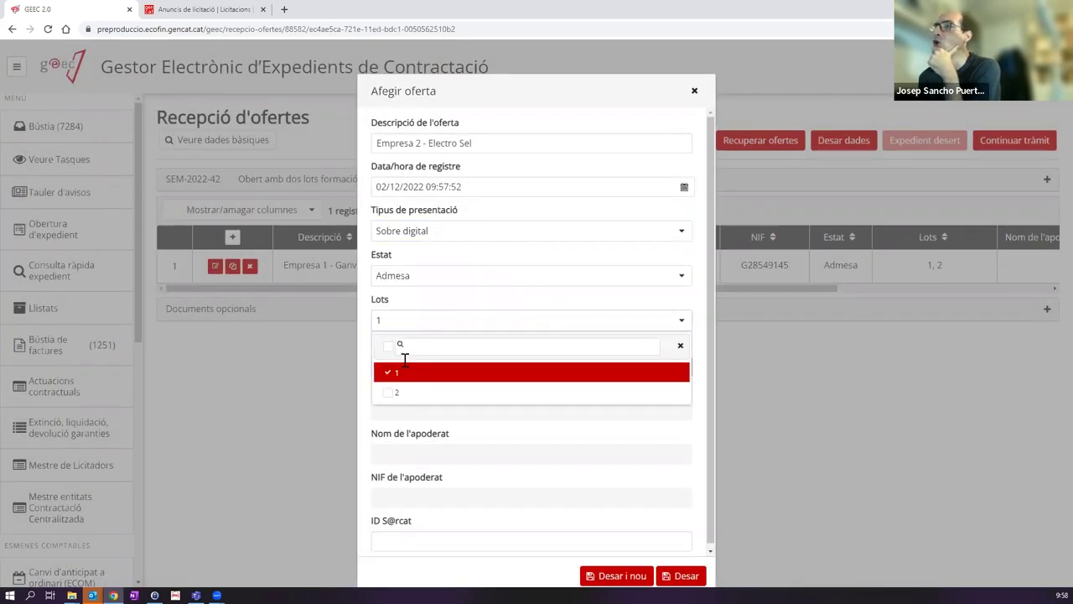
left_click(519, 295)
left_click(453, 367)
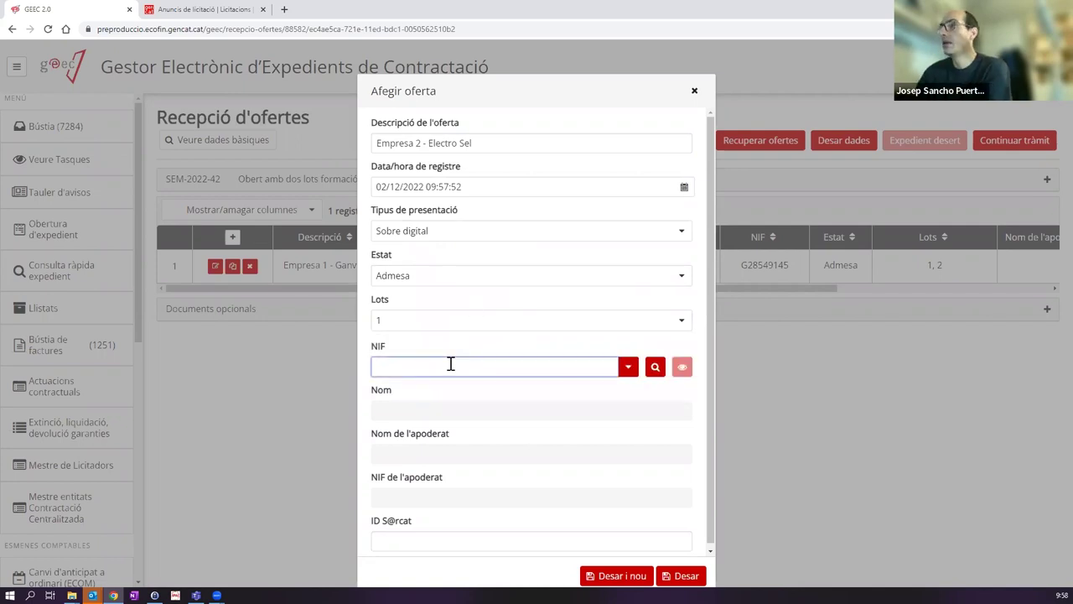
type("electros")
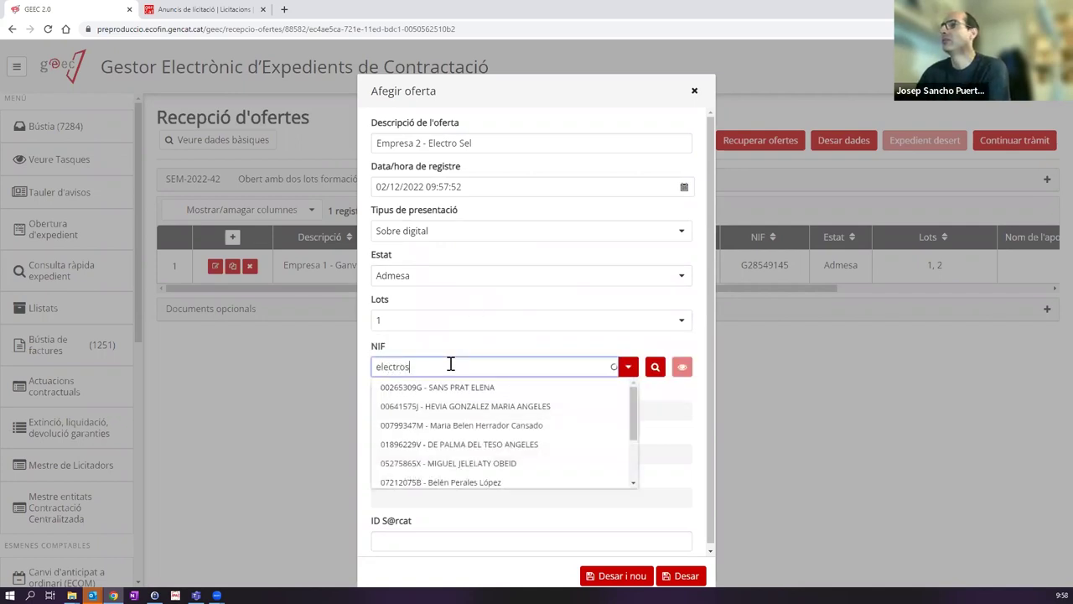
type("e")
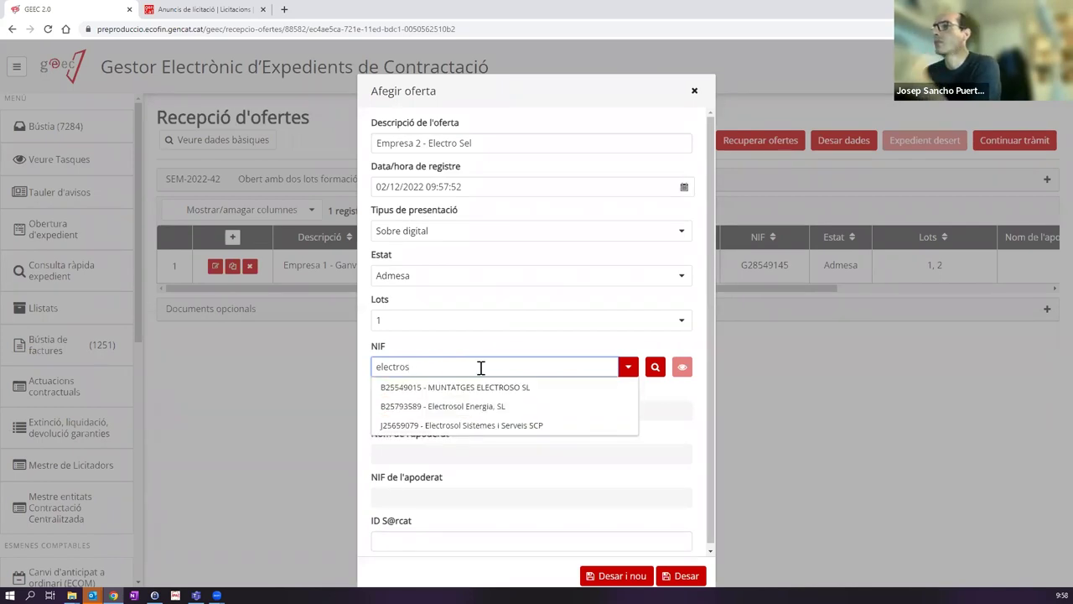
type(" se")
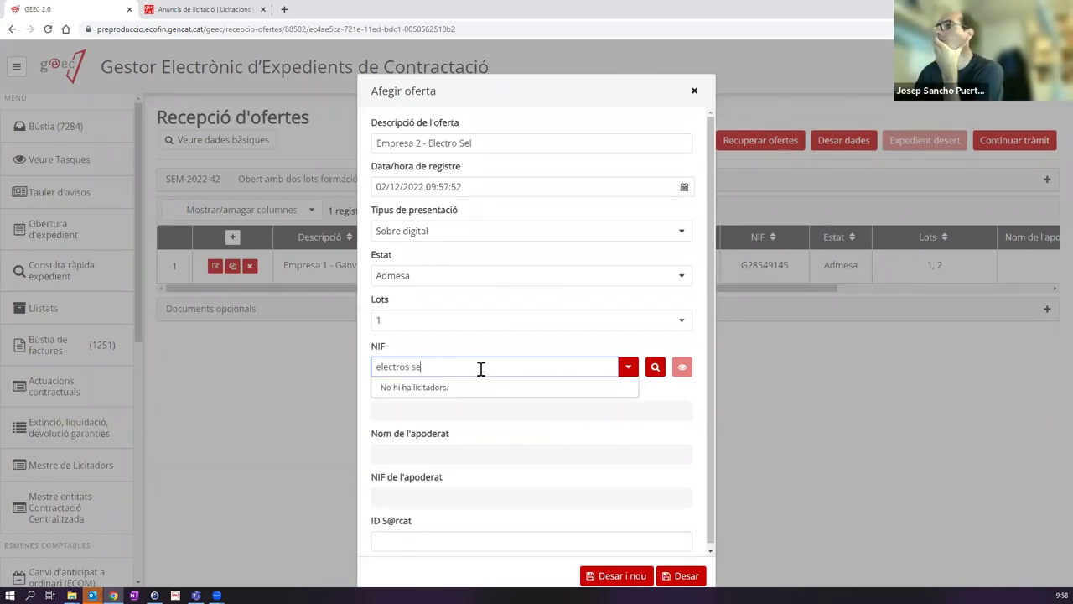
key("BackSpace")
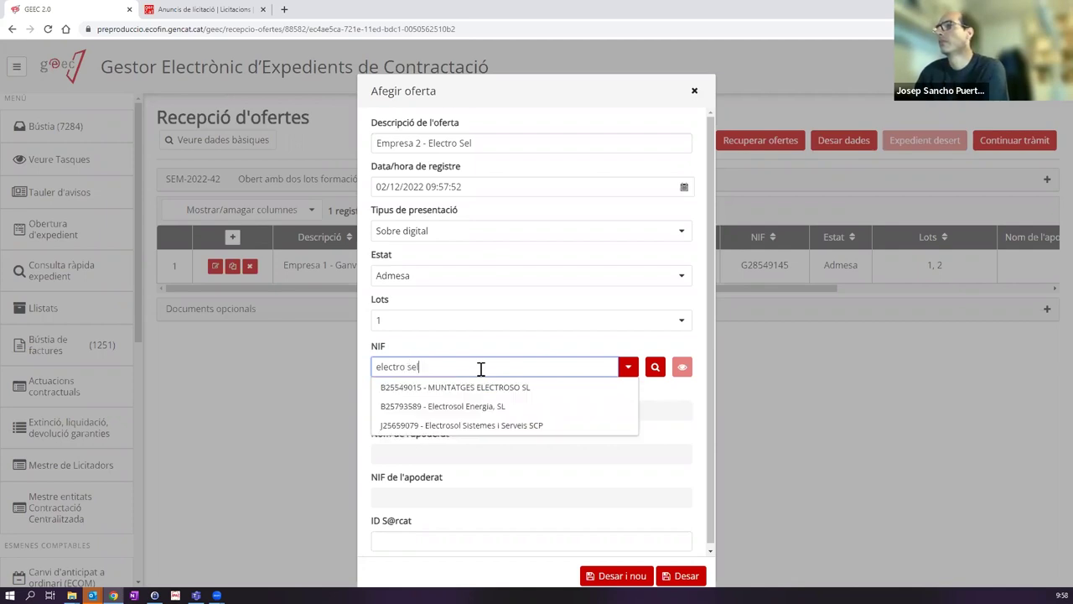
left_click(480, 388)
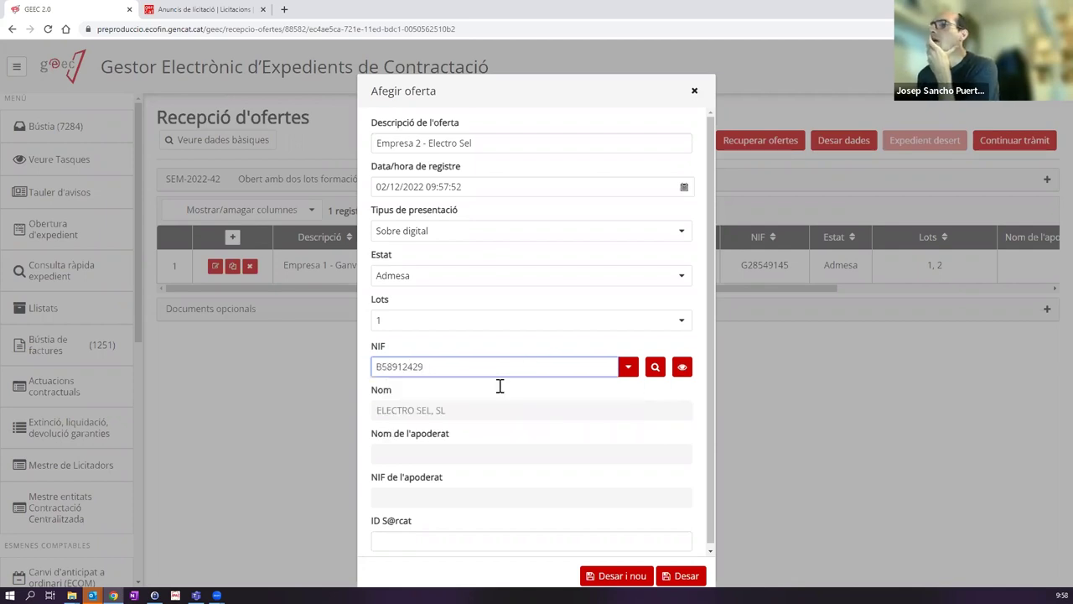
left_click(605, 570)
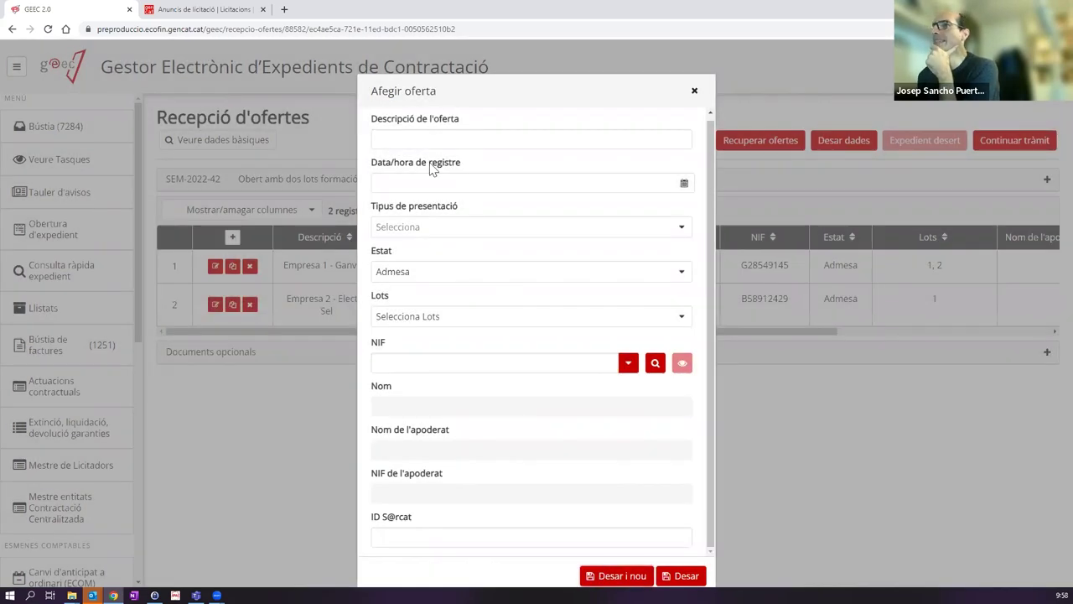
Step: Describe the third offer as Empresa 3 - Bacula Editors: 2 December 2022, Sobre digital, lot 2
left_click(426, 140)
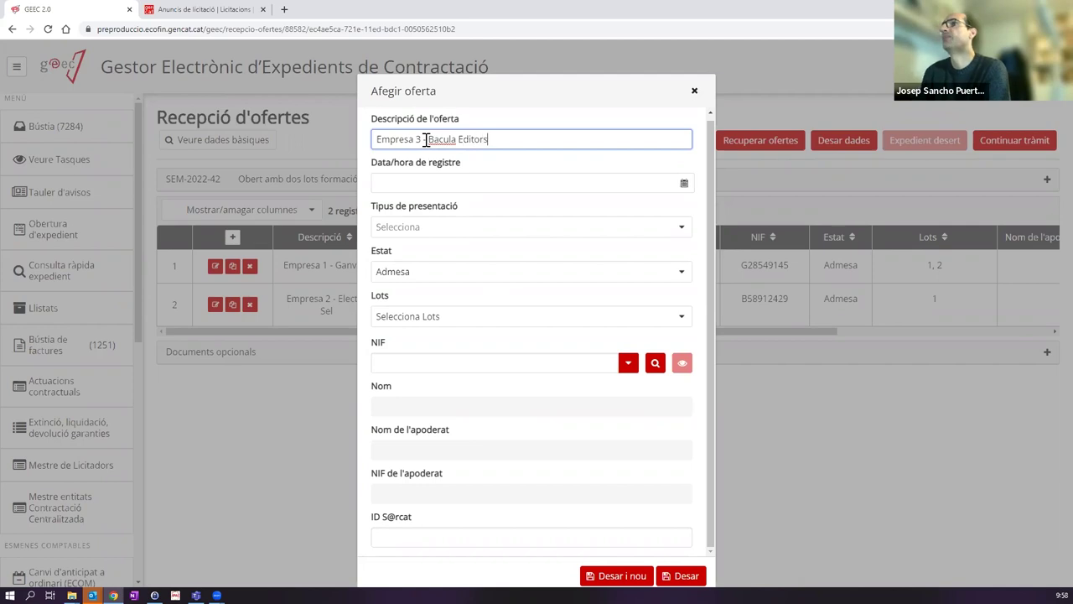
left_click(425, 174)
left_click(468, 242)
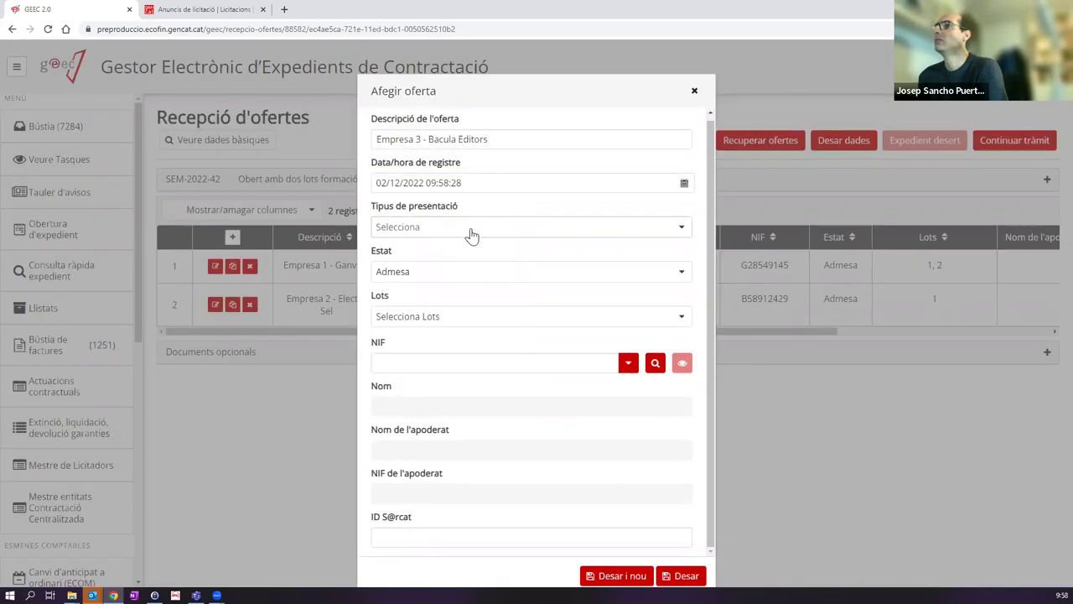
left_click(471, 228)
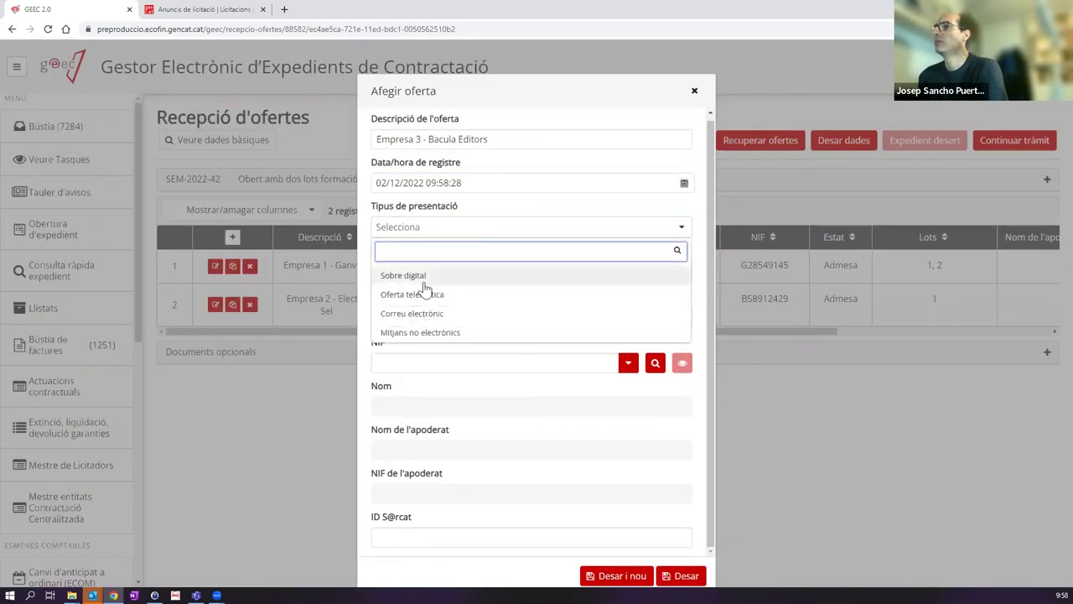
left_click(427, 275)
left_click(411, 316)
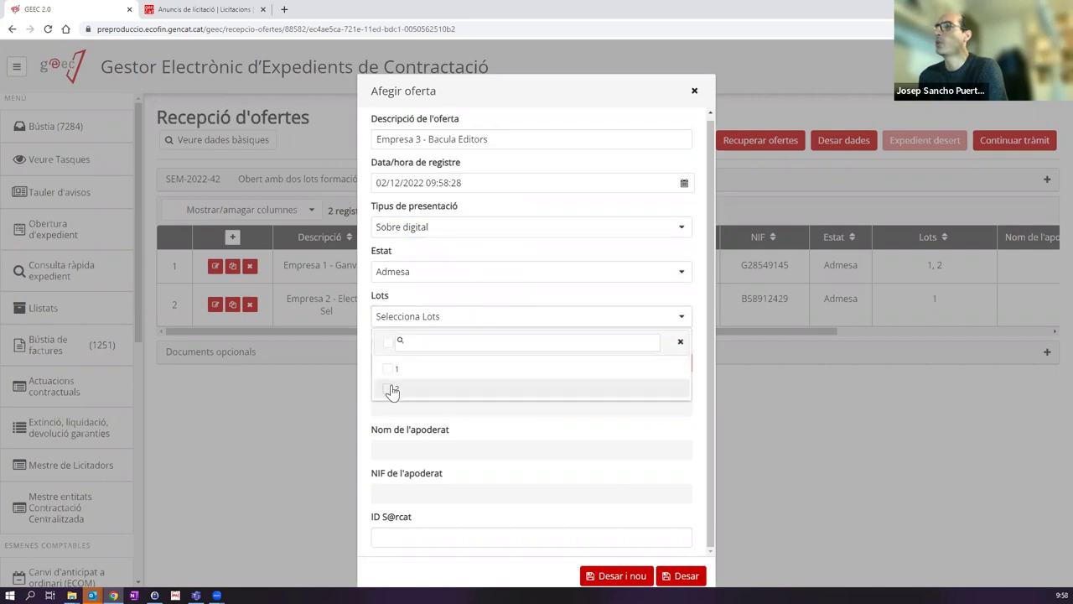
left_click(395, 387)
left_click(467, 299)
left_click(398, 362)
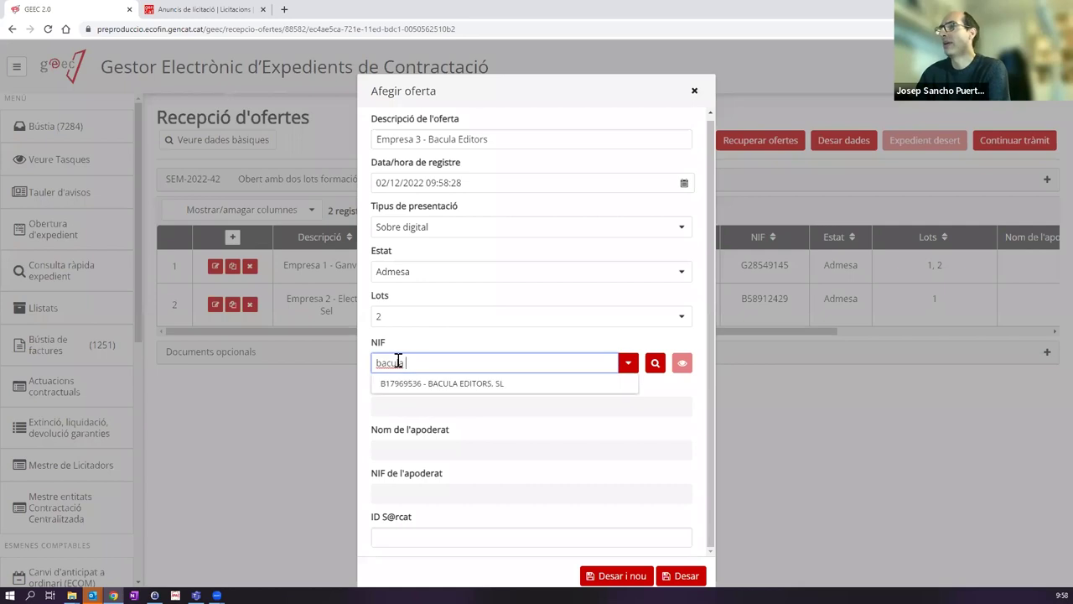
key("Down")
key("Return")
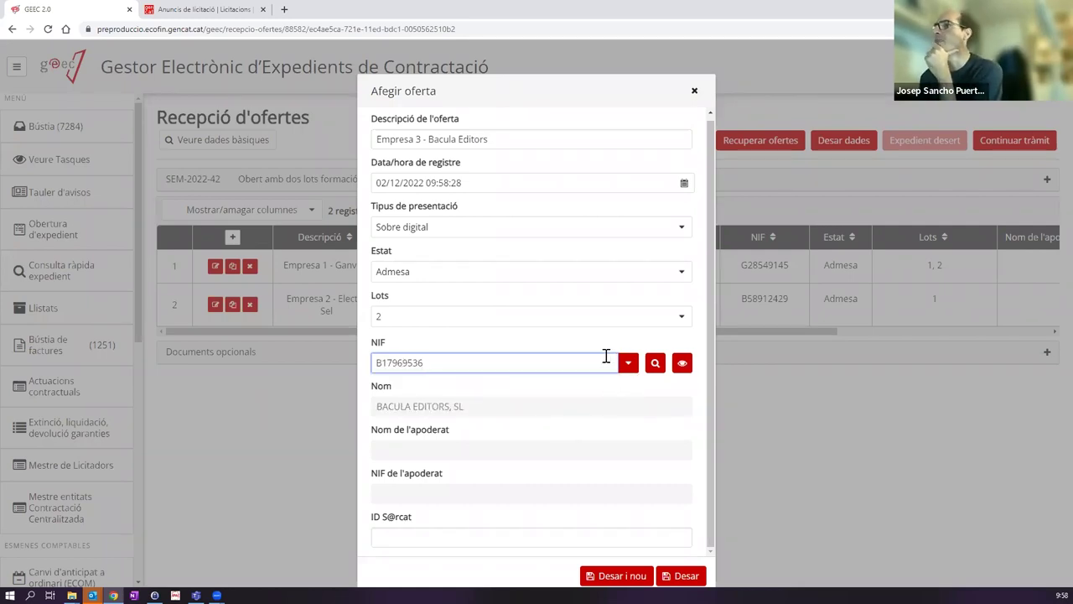
left_click(683, 577)
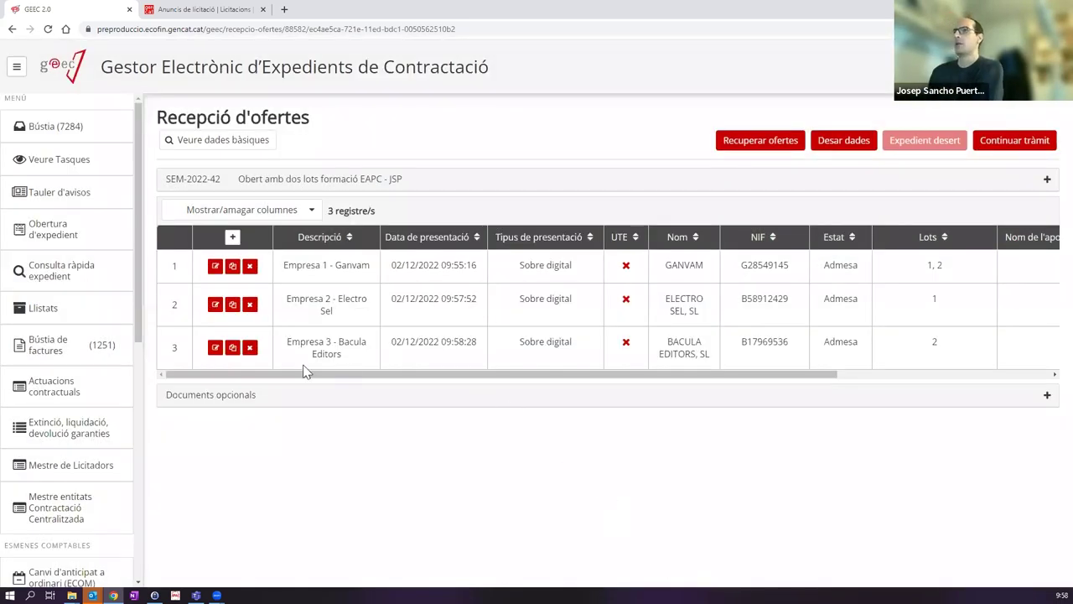
Step: Save the reception data and check every column for the Ganvam, Electro Sel and Bacula offers
left_click_drag(345, 375, 204, 411)
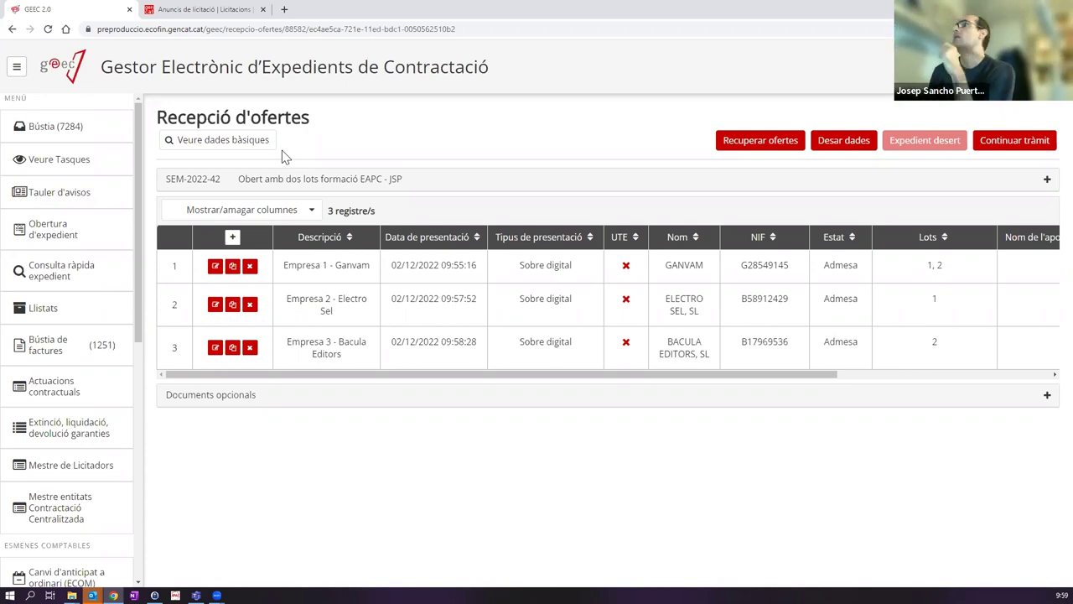
left_click(861, 148)
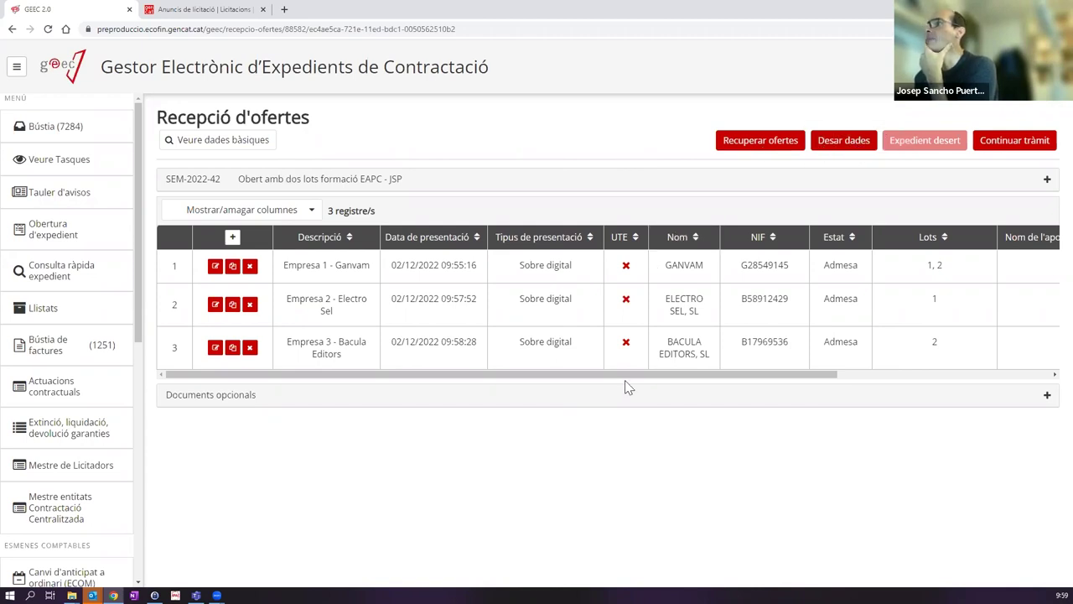
left_click_drag(632, 376, 868, 375)
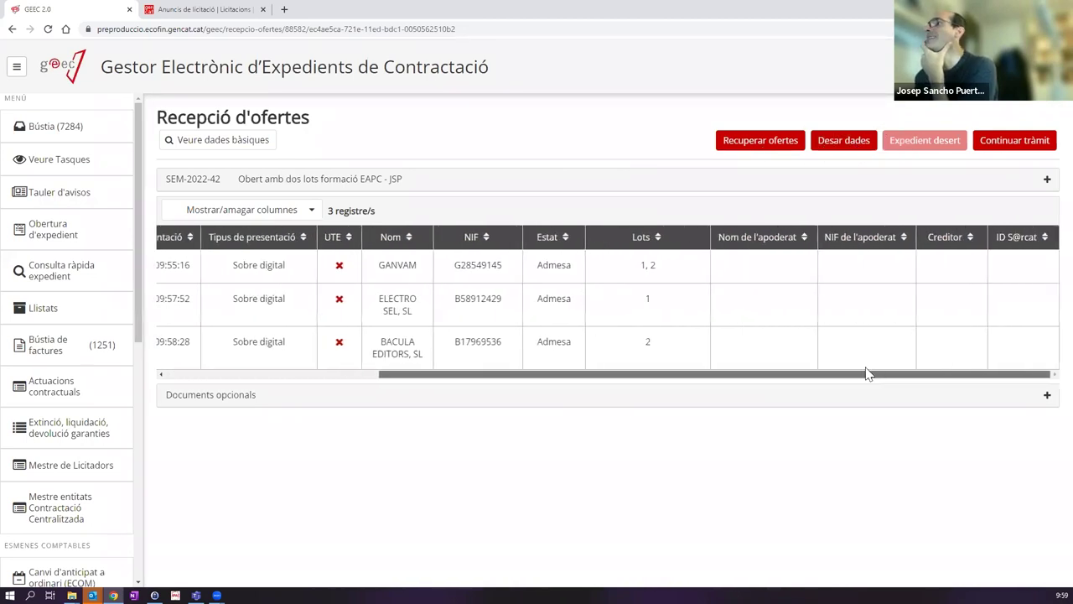
left_click_drag(658, 376, 392, 386)
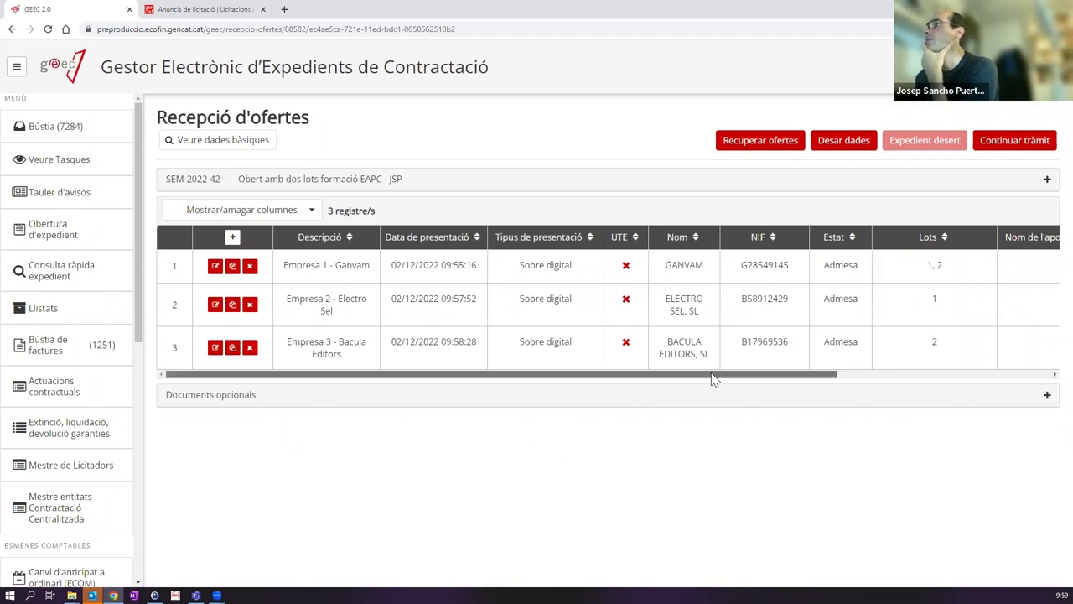
left_click_drag(714, 376, 948, 358)
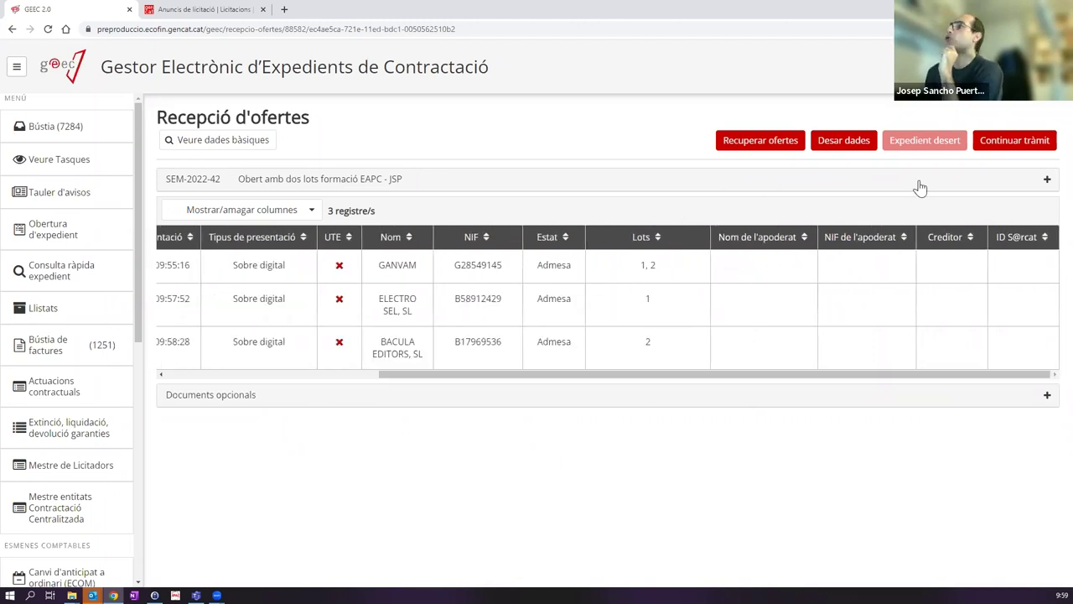
Step: Advance the file, dismiss the survey, and open SEM-2022-42's Certificat de l'oficina receptora task
left_click(1004, 144)
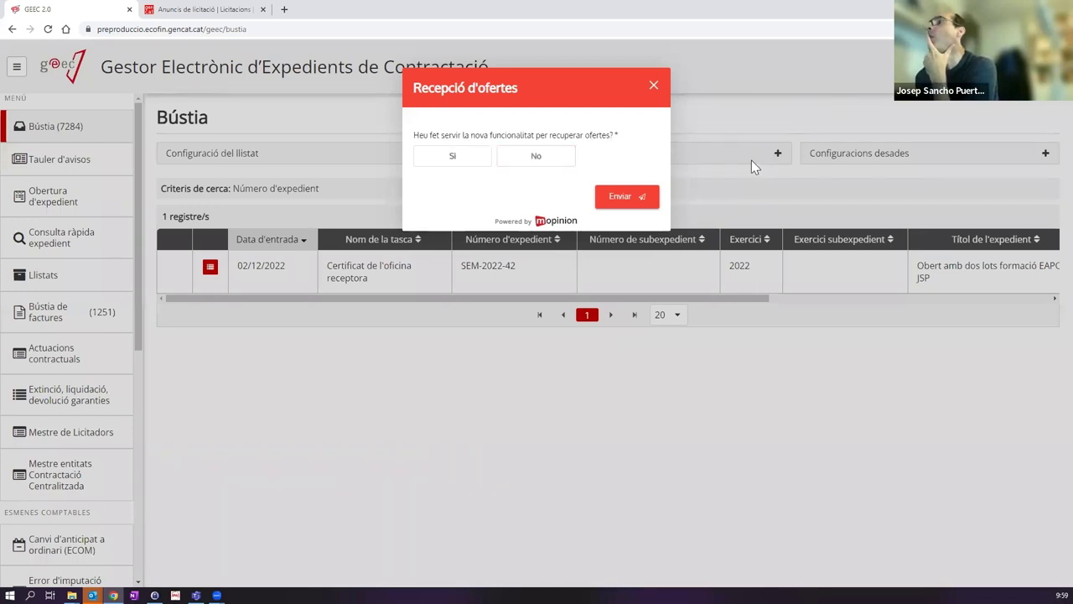
left_click(654, 88)
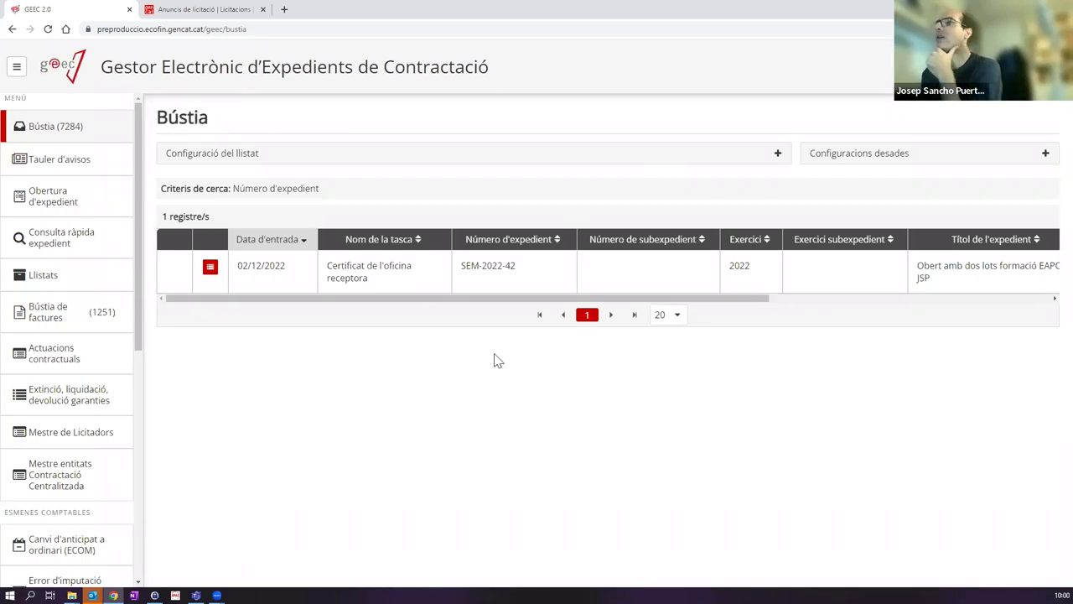
left_click(382, 285)
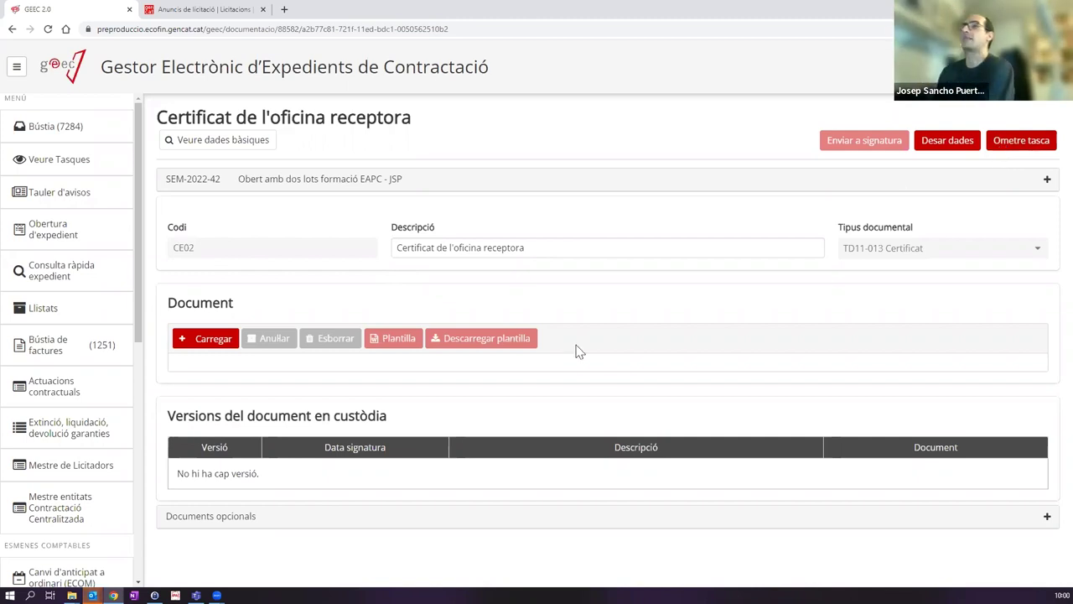
Step: Skip the Certificat de l'oficina receptora task with Ometre tasca
left_click(1017, 145)
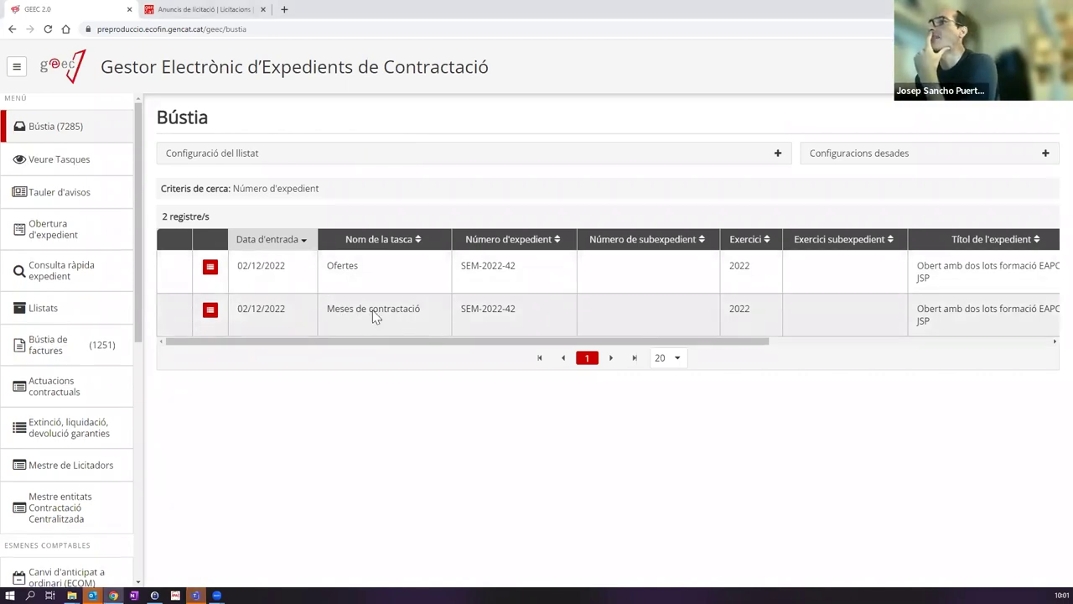
Step: In Meses de contractació, set Mesa 1's third member's Assistent real to Suplent
left_click(375, 312)
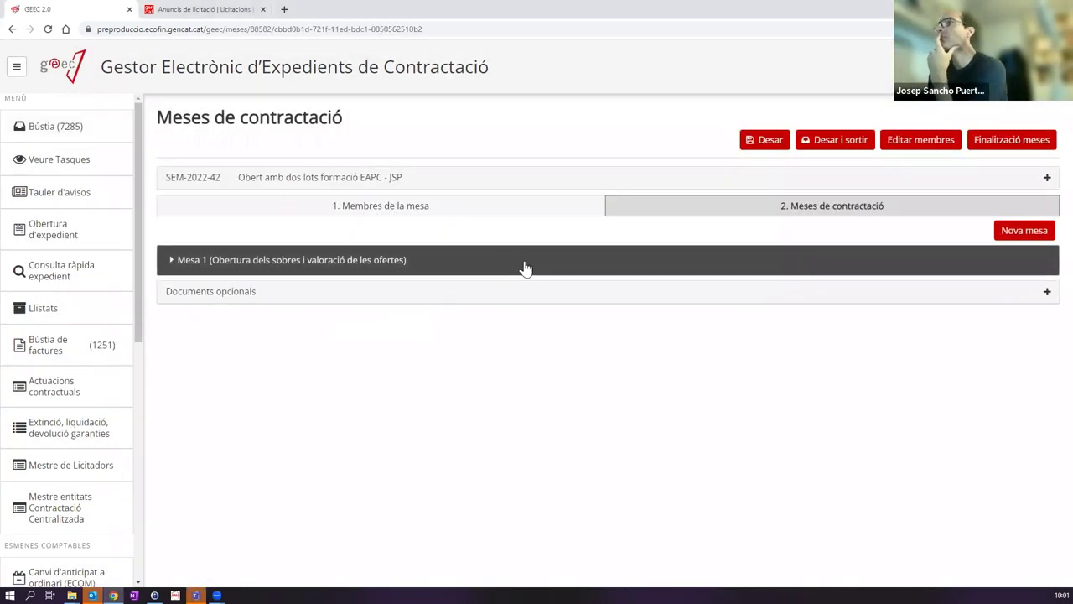
left_click(204, 265)
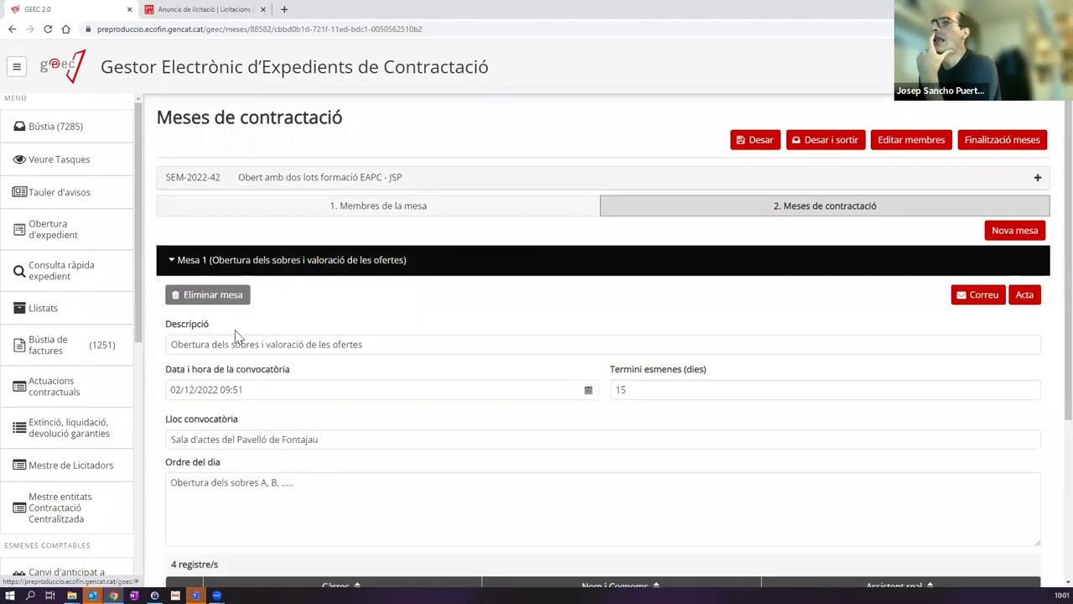
scroll(297, 289, "down", 3)
scroll(302, 298, "up", 3)
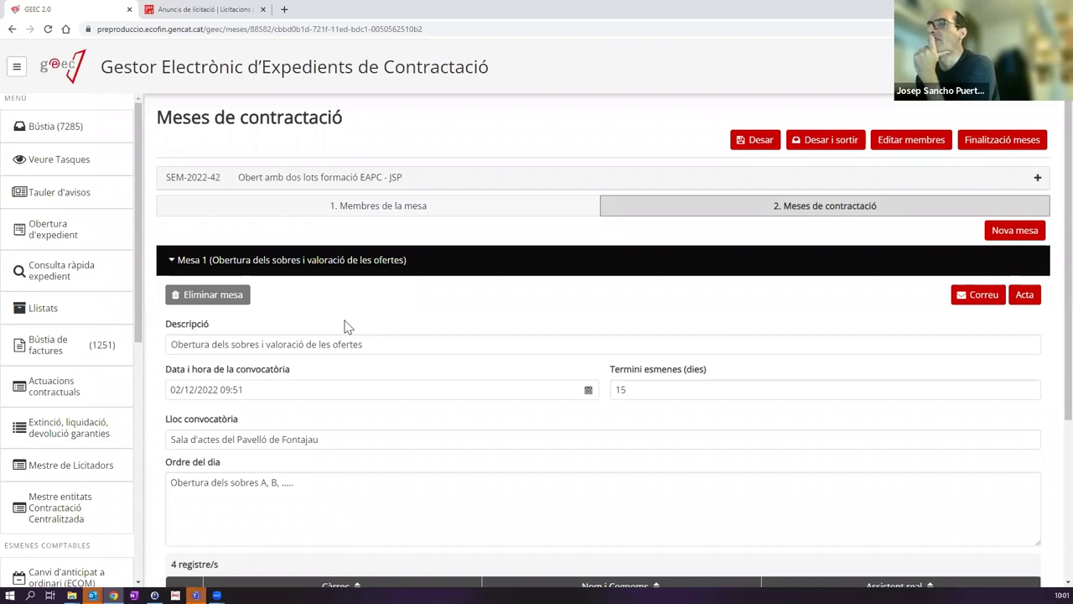
scroll(343, 324, "down", 3)
scroll(347, 319, "up", 3)
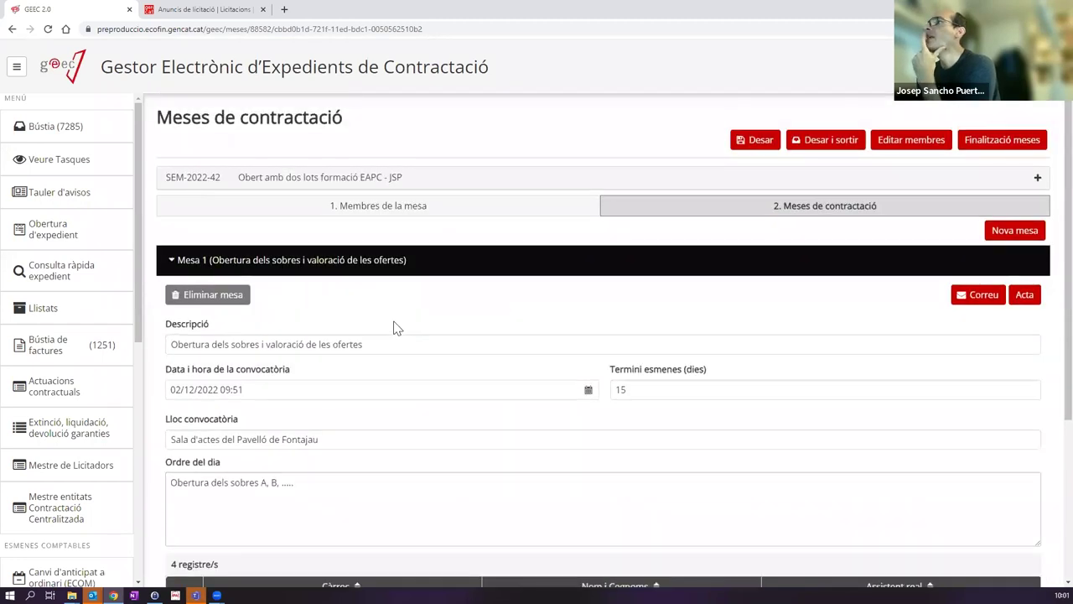
scroll(396, 327, "down", 3)
scroll(397, 260, "up", 2)
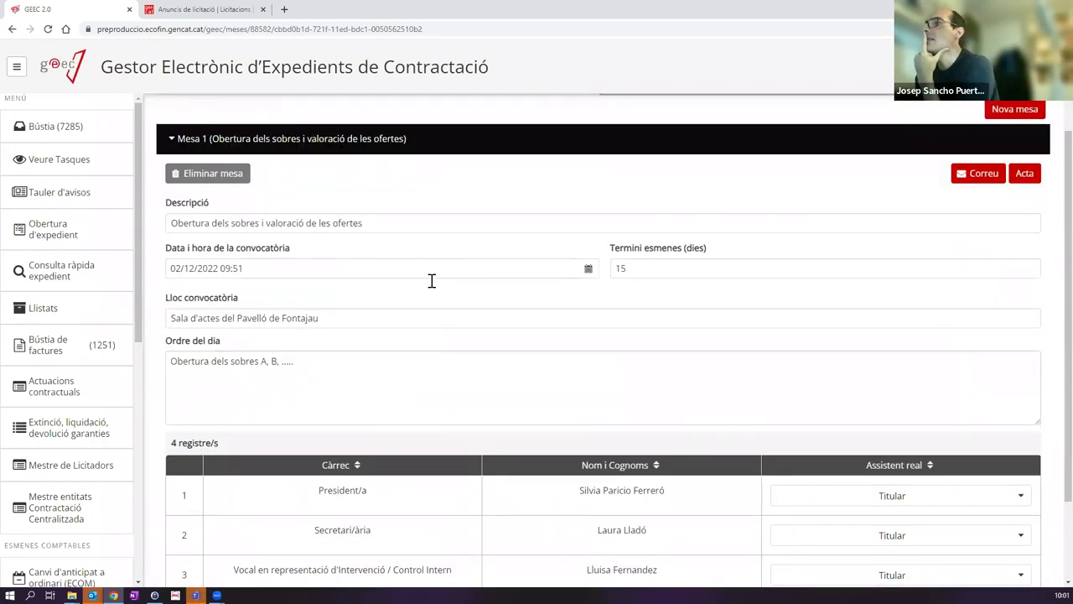
scroll(432, 281, "down", 2)
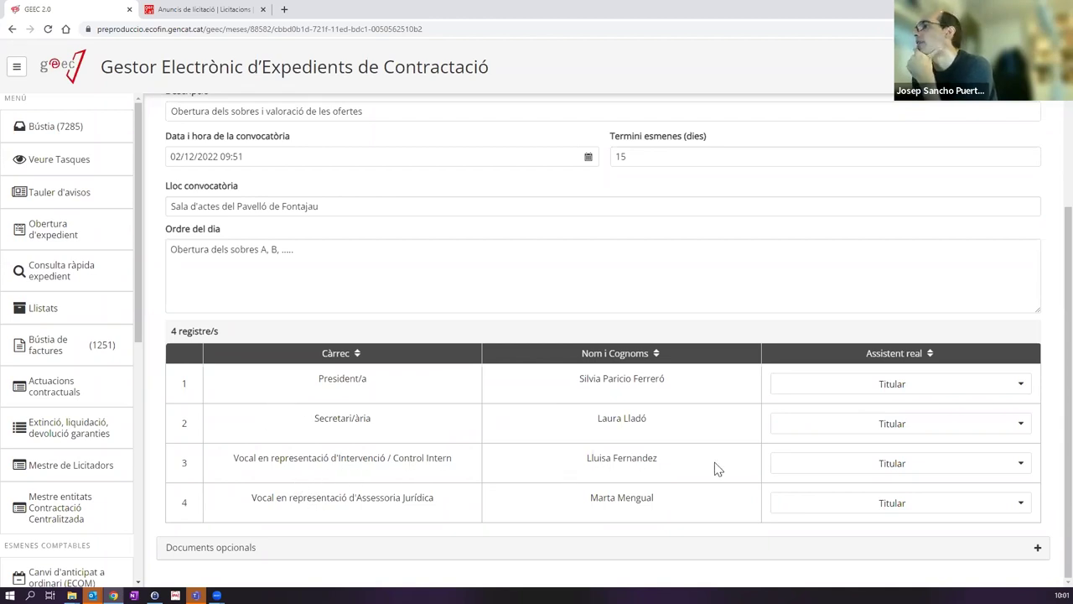
left_click(861, 471)
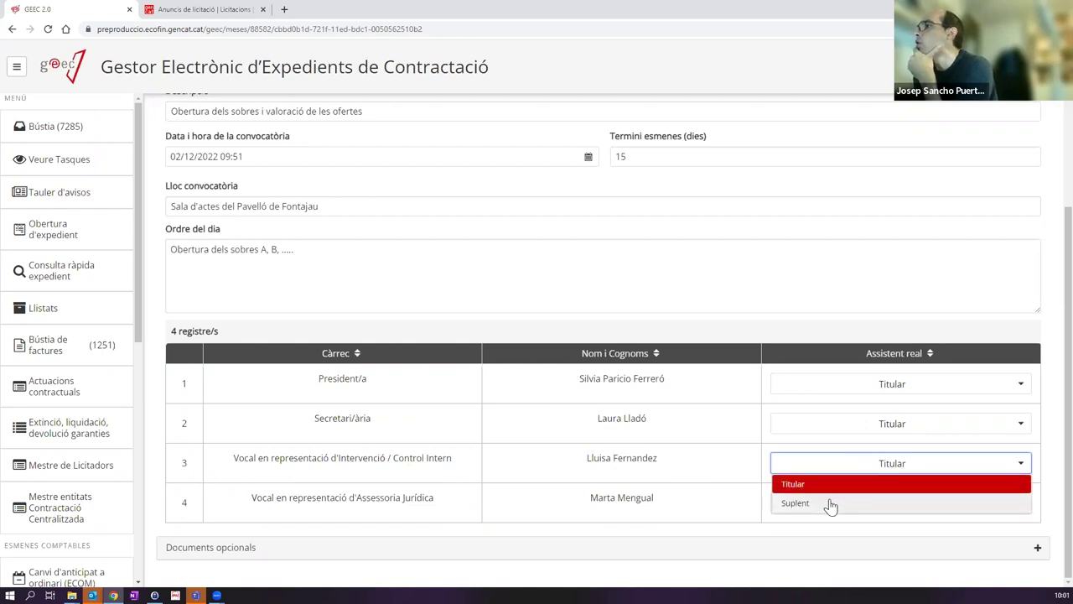
left_click(829, 504)
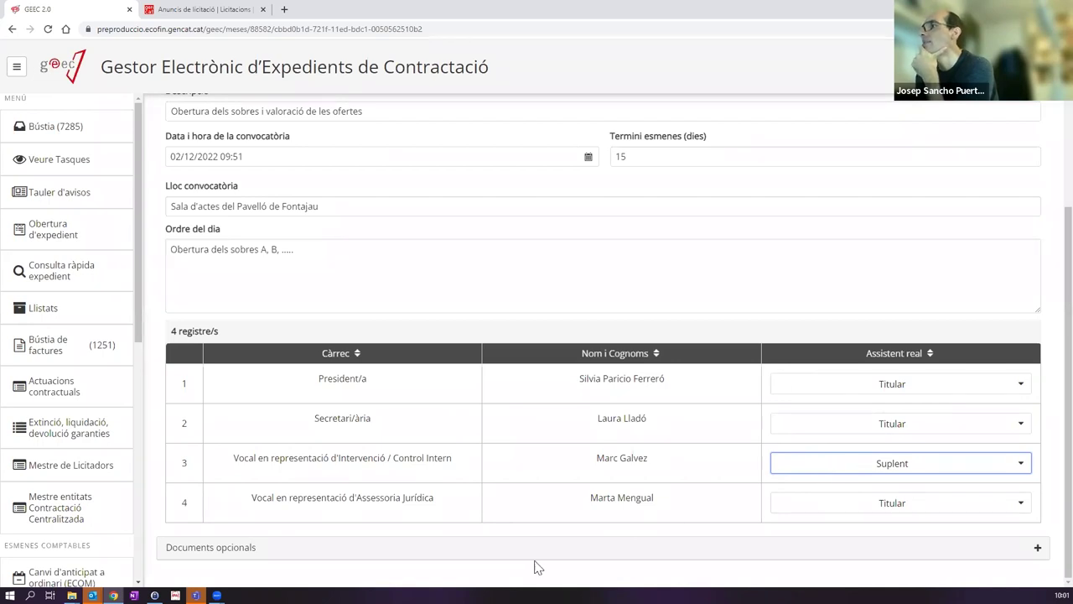
Step: Save the Mesa 1 committee changes
scroll(647, 411, "up", 3)
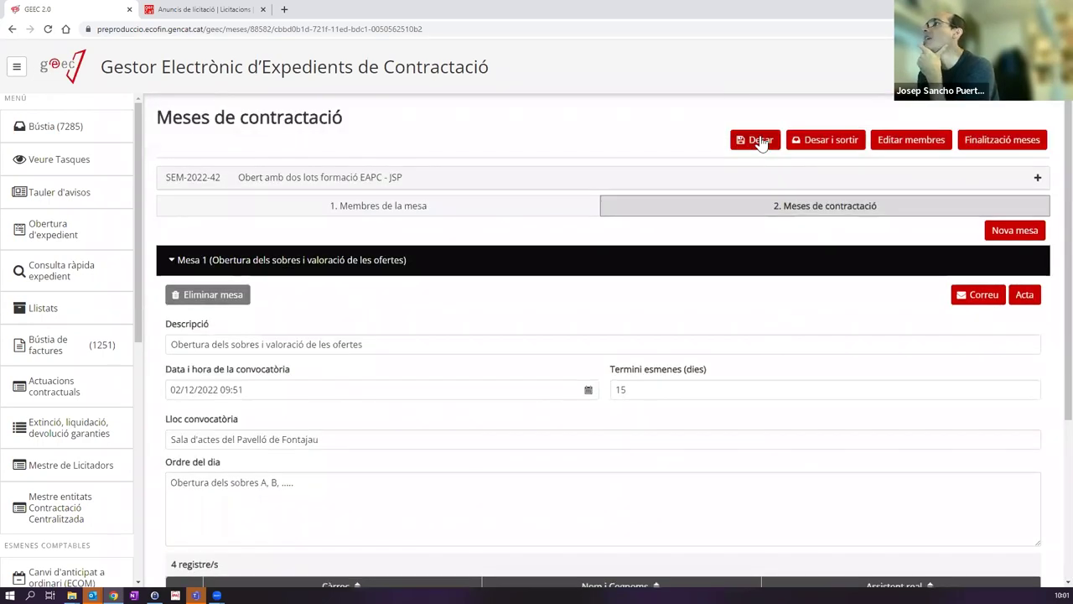
left_click(759, 140)
scroll(674, 377, "down", 3)
scroll(675, 379, "up", 3)
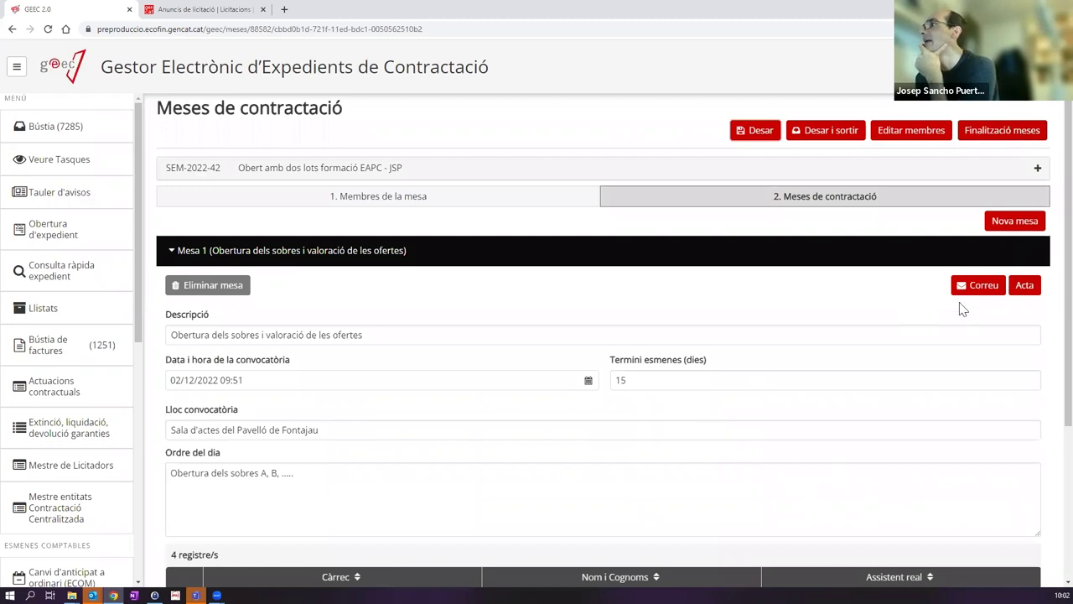
Step: Create minutes AC01 for Mesa 1, check its title and Descripció, and generate it from Plantilla
left_click(1025, 285)
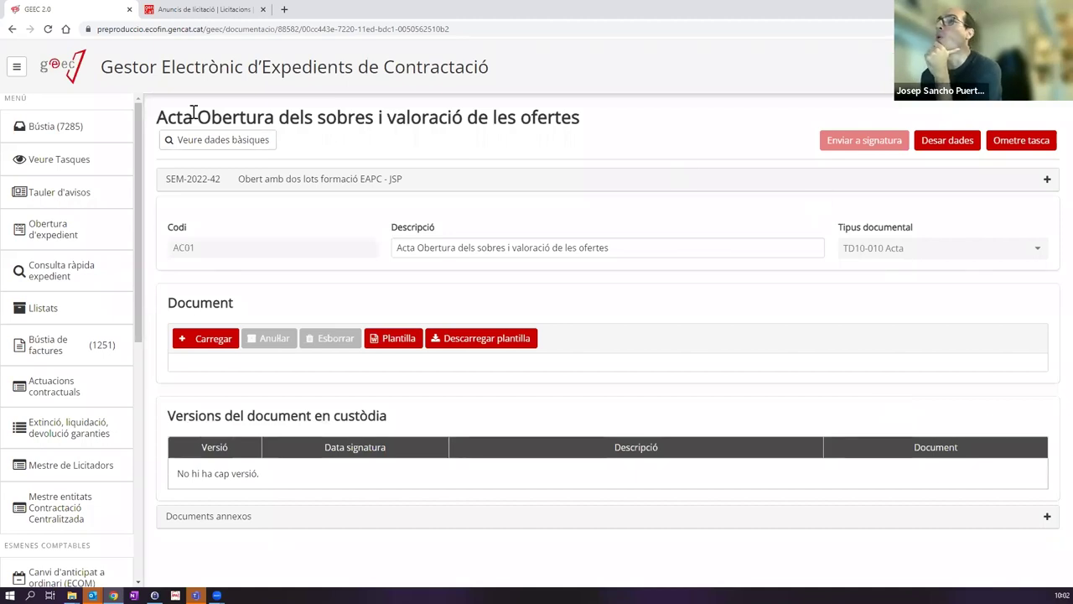
left_click_drag(197, 117, 613, 120)
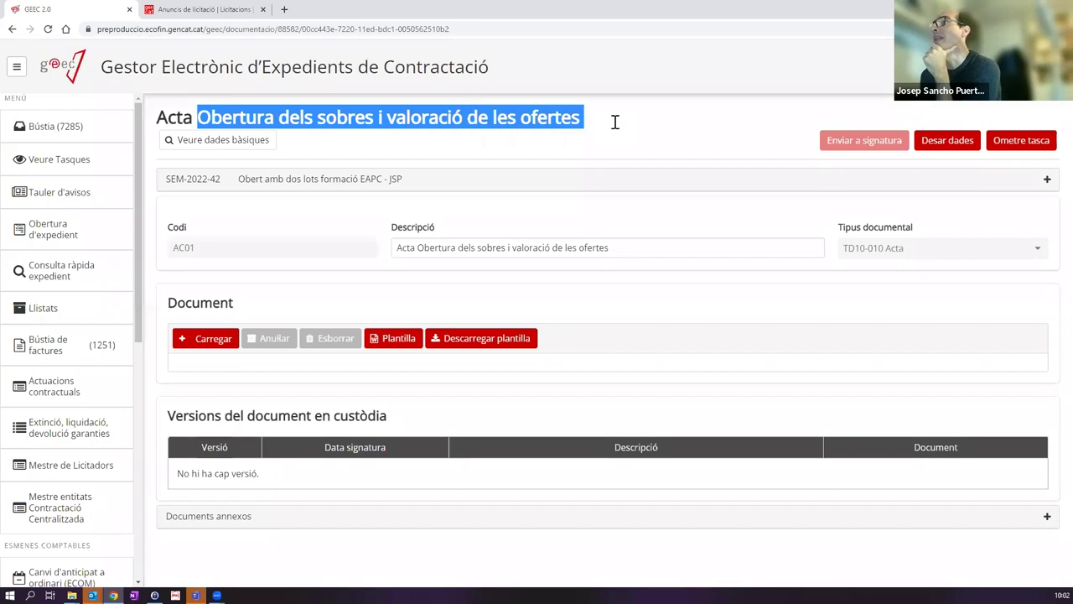
left_click(646, 119)
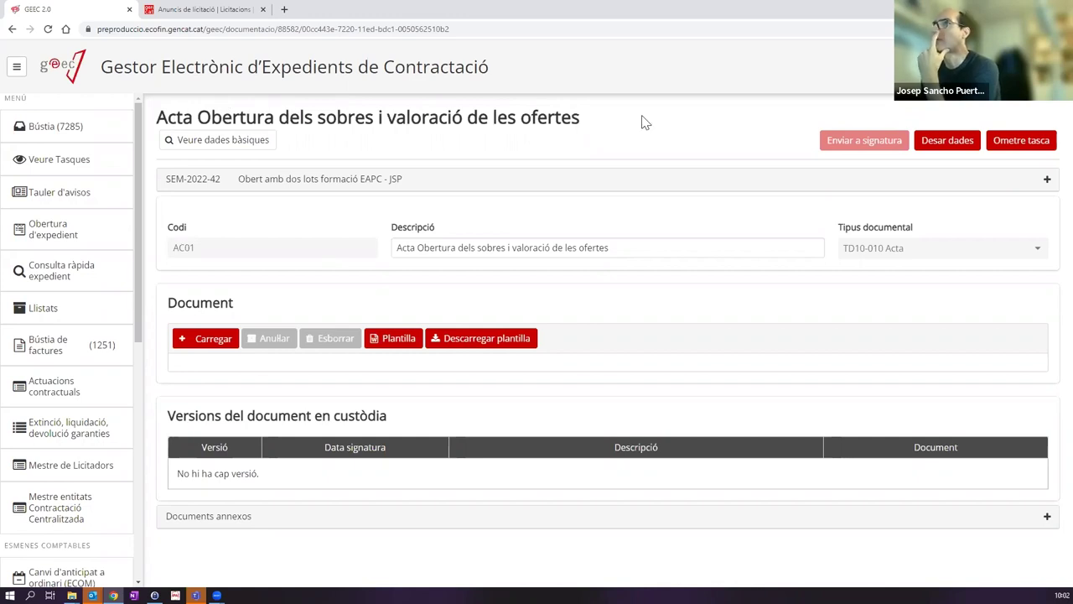
left_click_drag(403, 244, 680, 239)
left_click(657, 244)
left_click(401, 245, "shift")
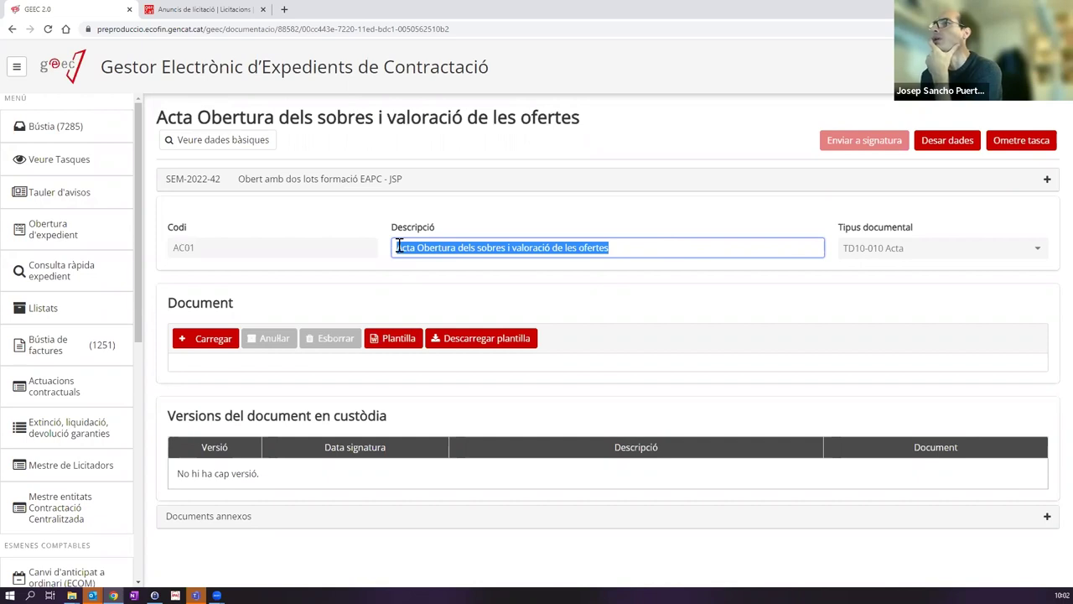
left_click(314, 374)
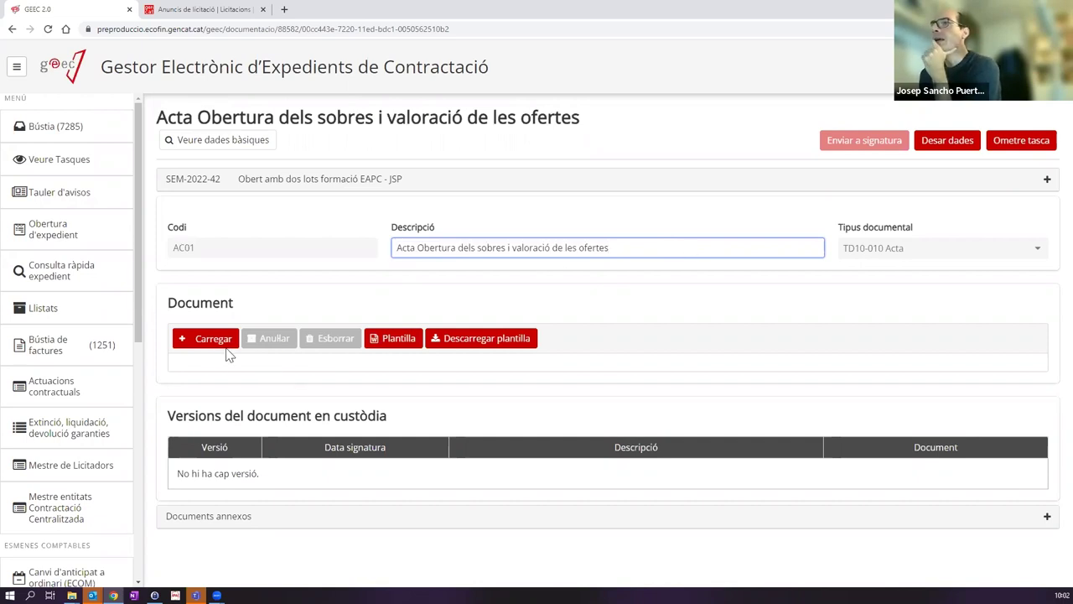
left_click(391, 343)
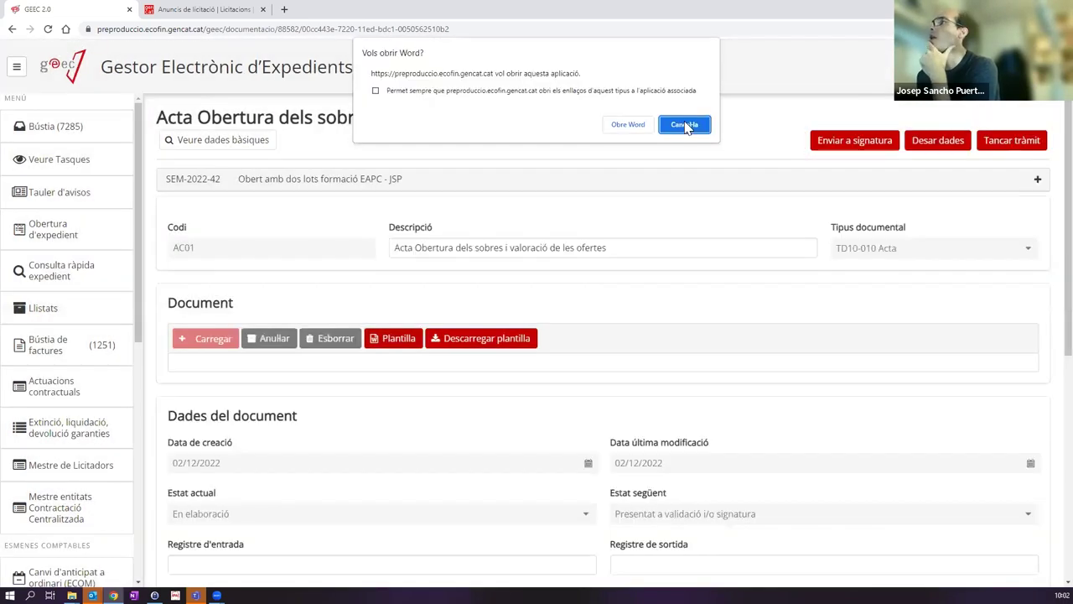
left_click(626, 127)
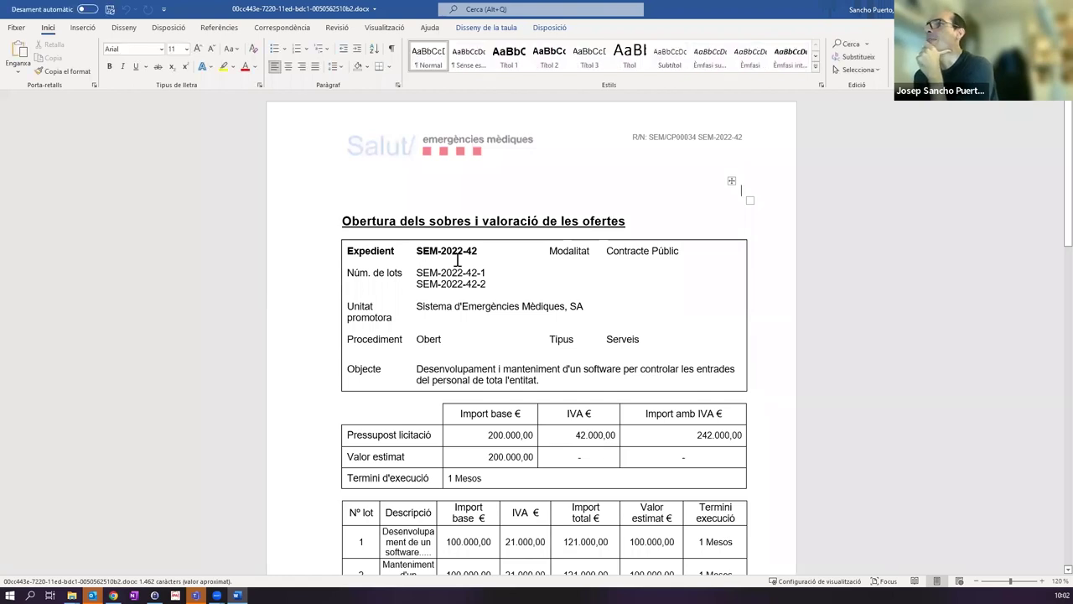
scroll(586, 218, "down", 1)
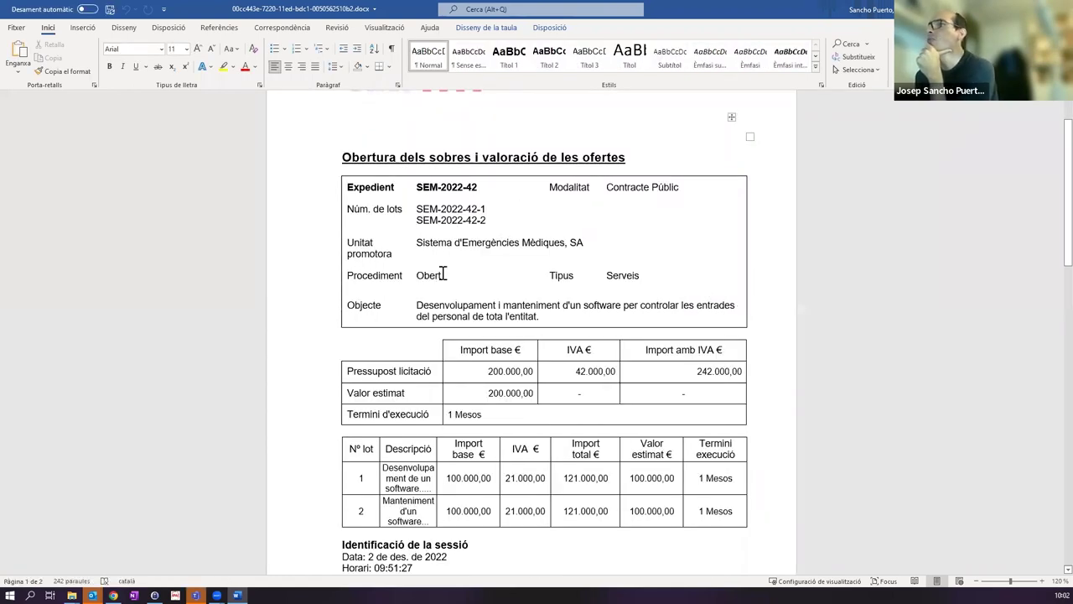
scroll(761, 322, "down", 2)
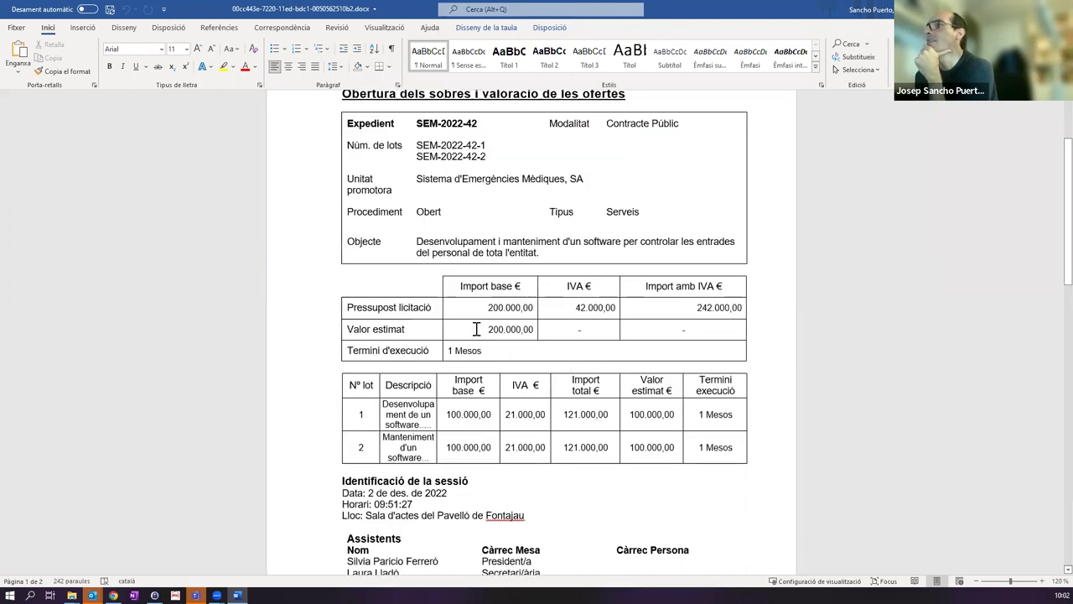
scroll(396, 317, "down", 6)
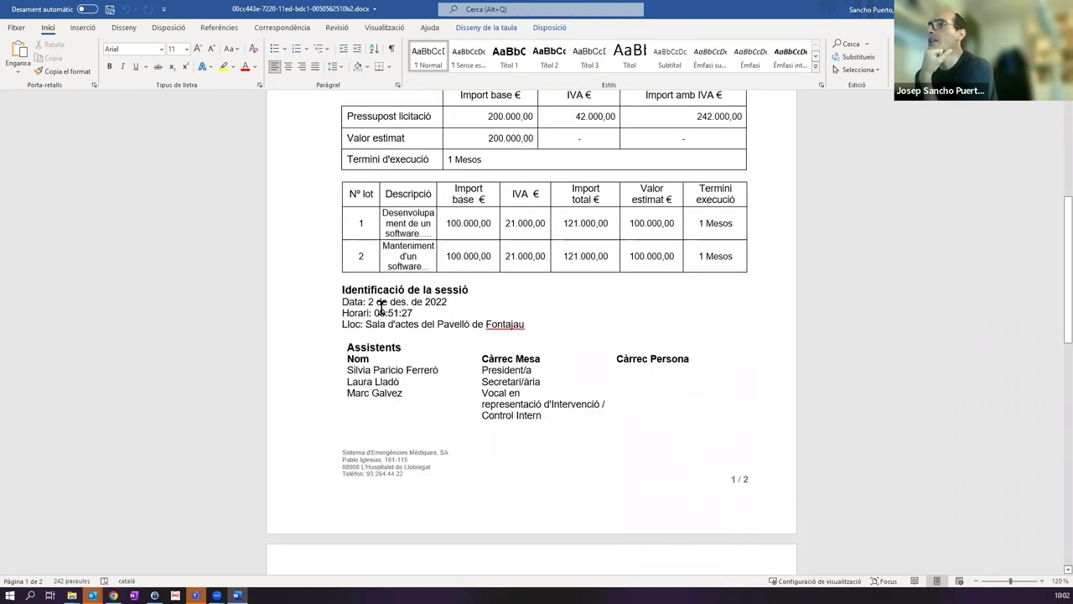
scroll(517, 264, "down", 3)
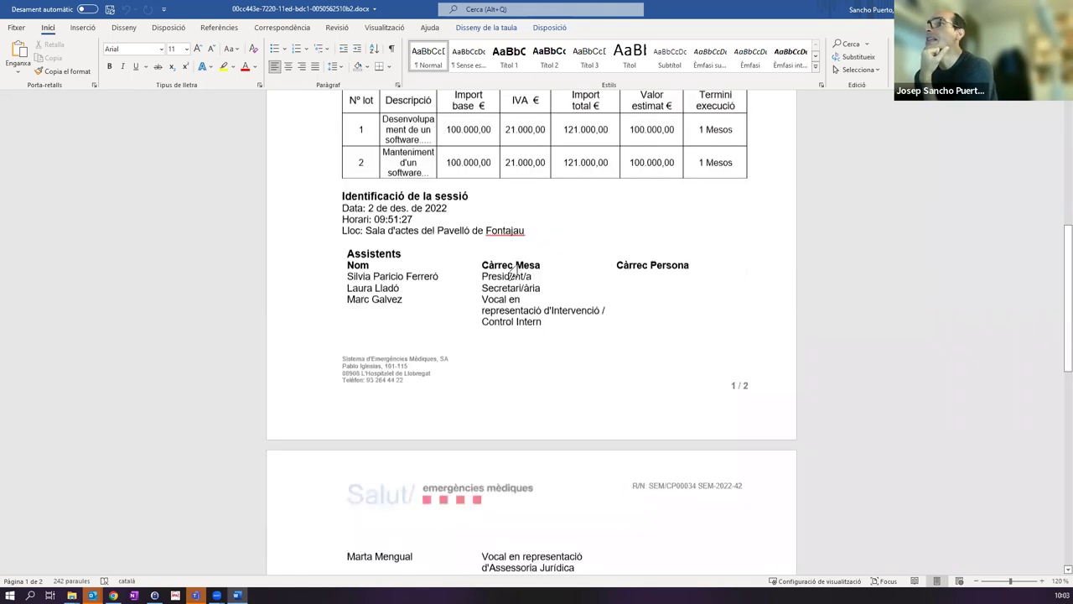
scroll(354, 291, "down", 2)
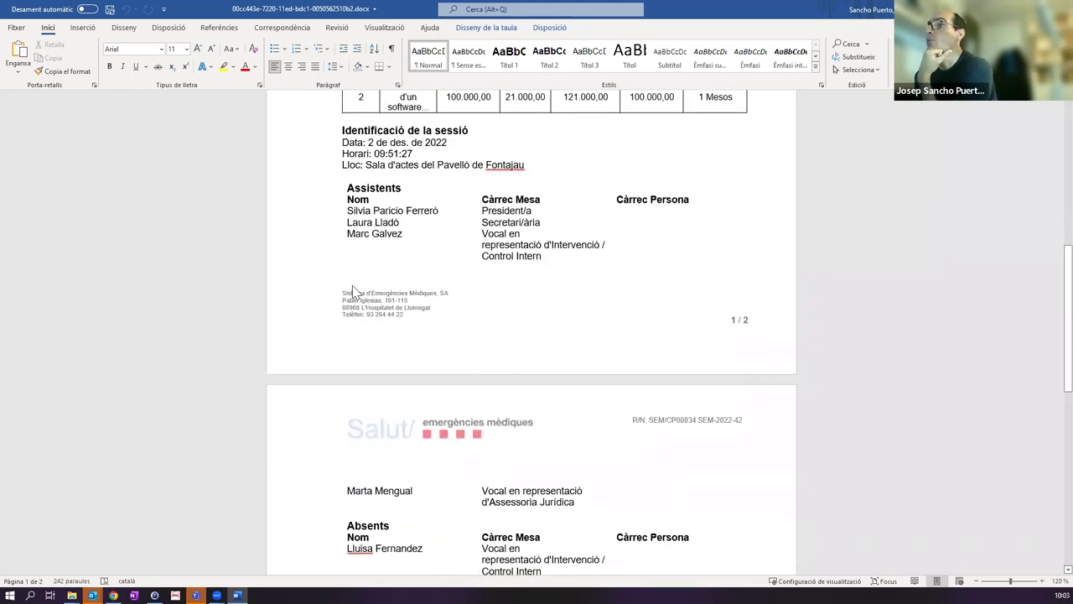
scroll(354, 287, "down", 4)
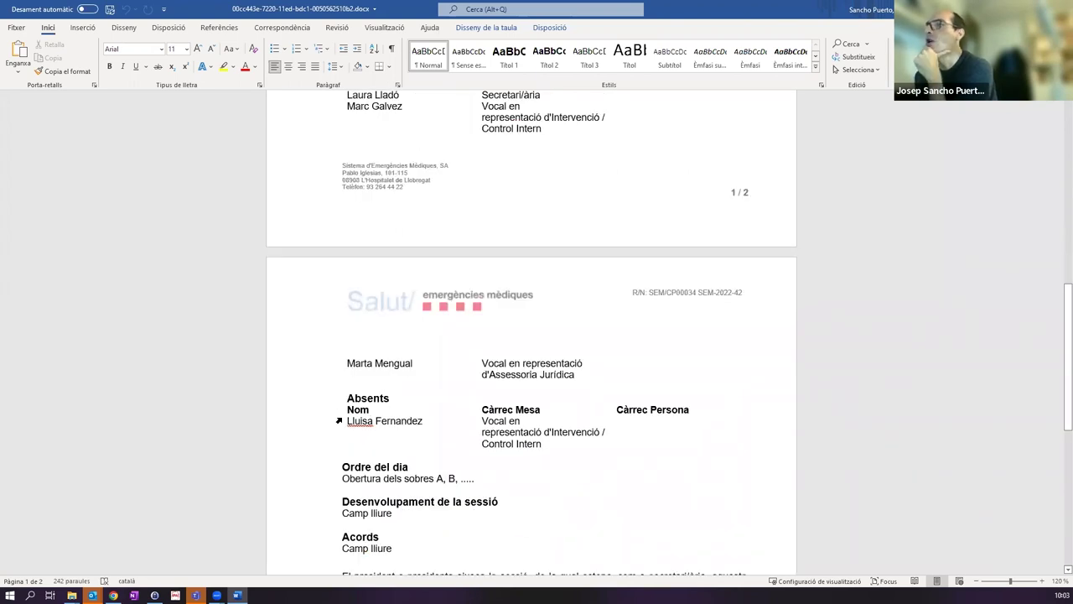
left_click_drag(347, 421, 421, 421)
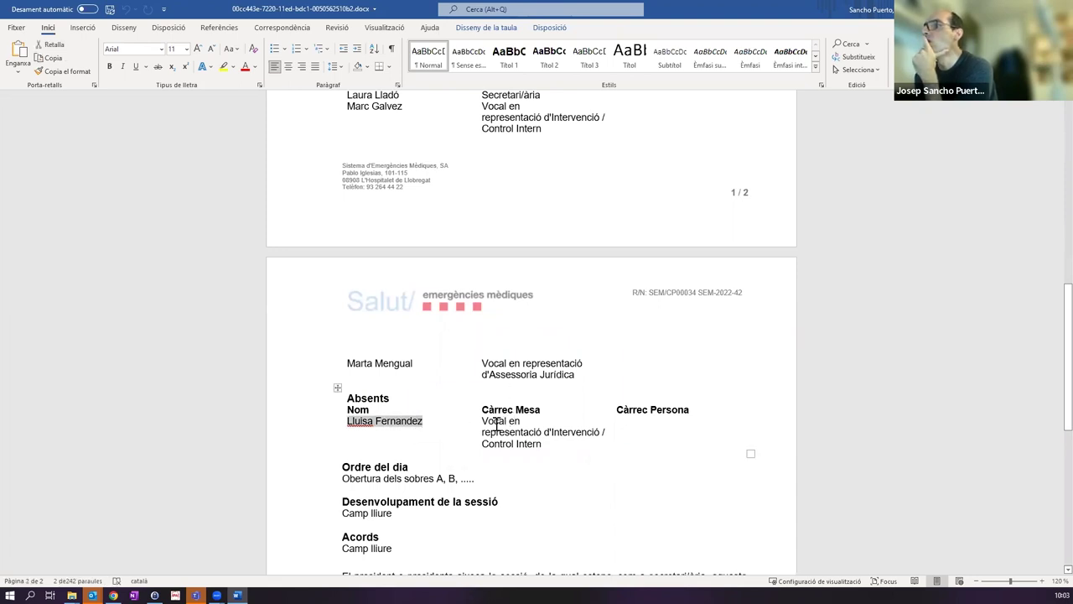
scroll(463, 377, "up", 1)
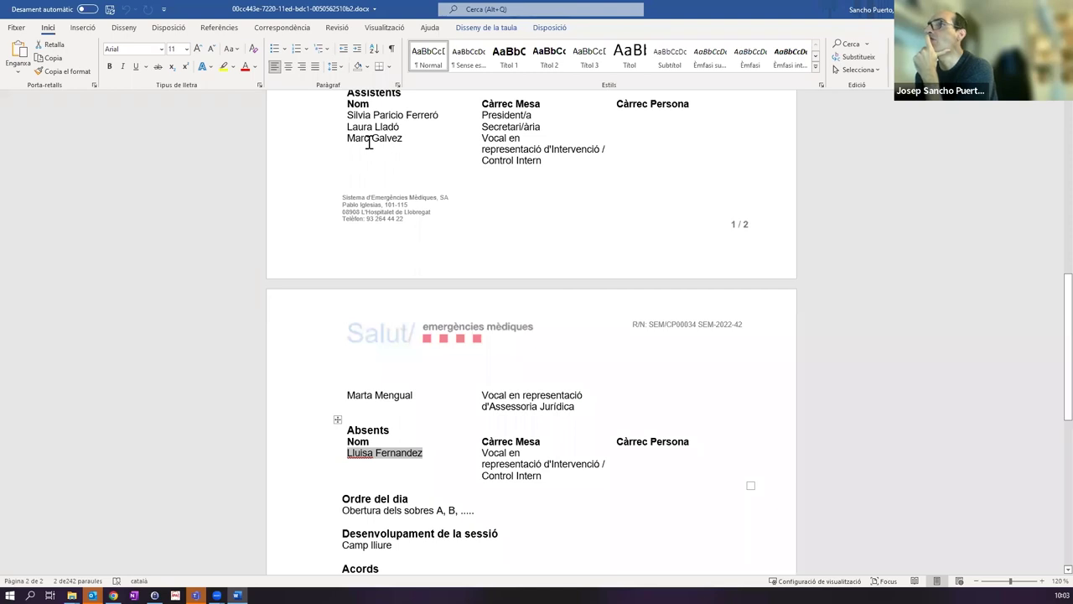
left_click_drag(349, 139, 431, 140)
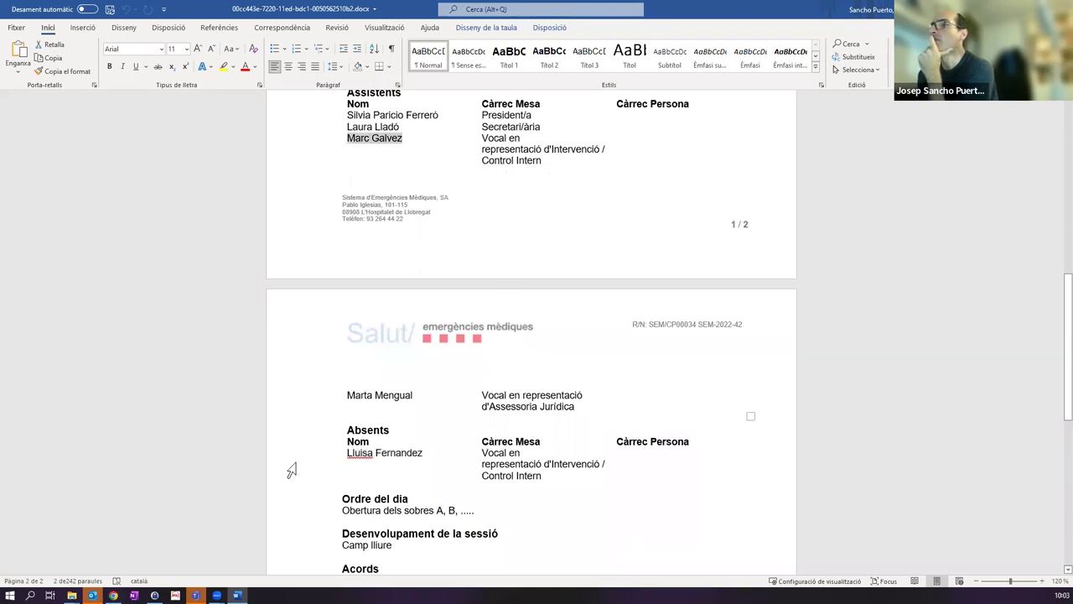
scroll(445, 235, "up", 2)
scroll(443, 215, "down", 3)
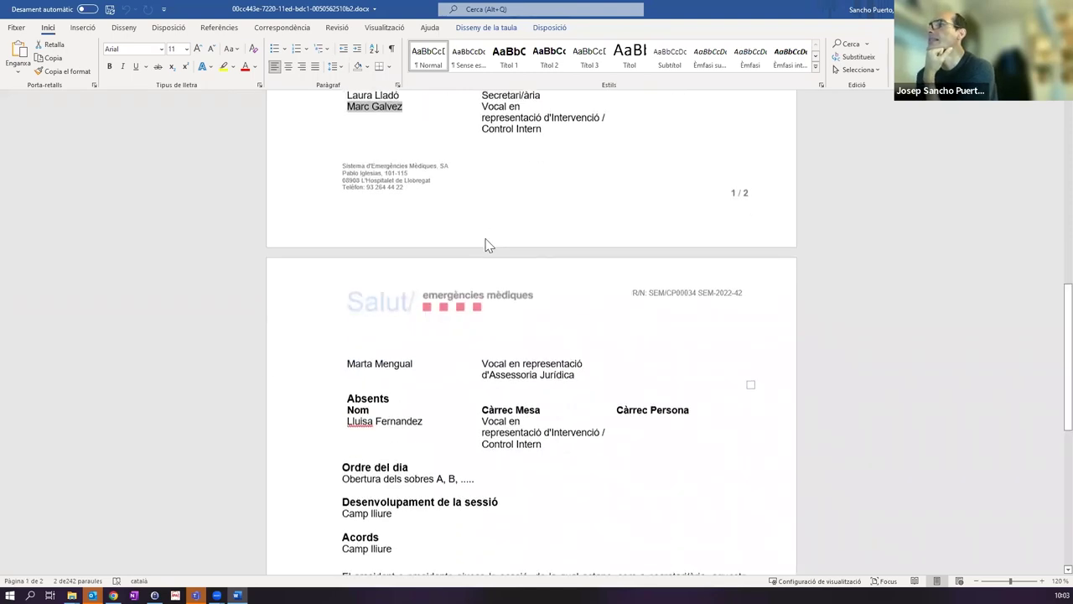
scroll(482, 241, "down", 3)
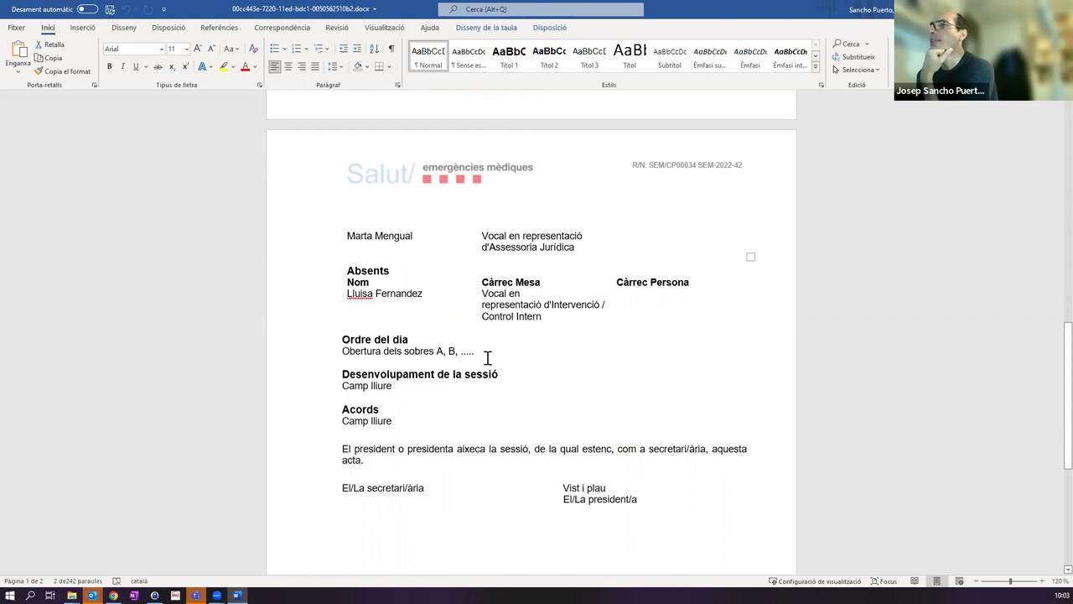
left_click_drag(350, 387, 410, 388)
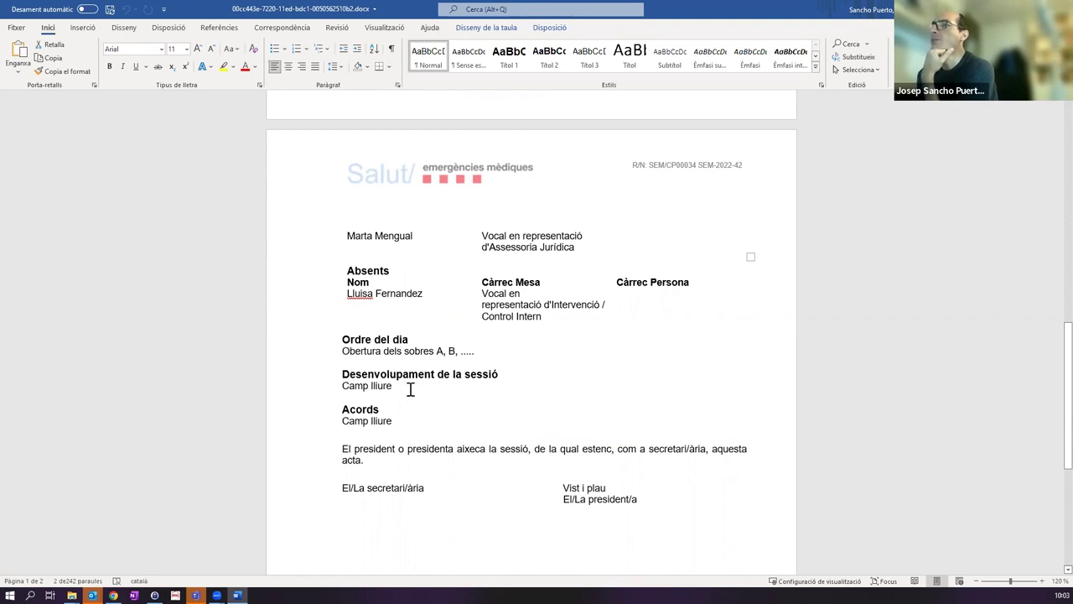
Step: Change the Acords placeholder 'Camp lliure' to 'XXXXX', then save and close the minutes
left_click(440, 422)
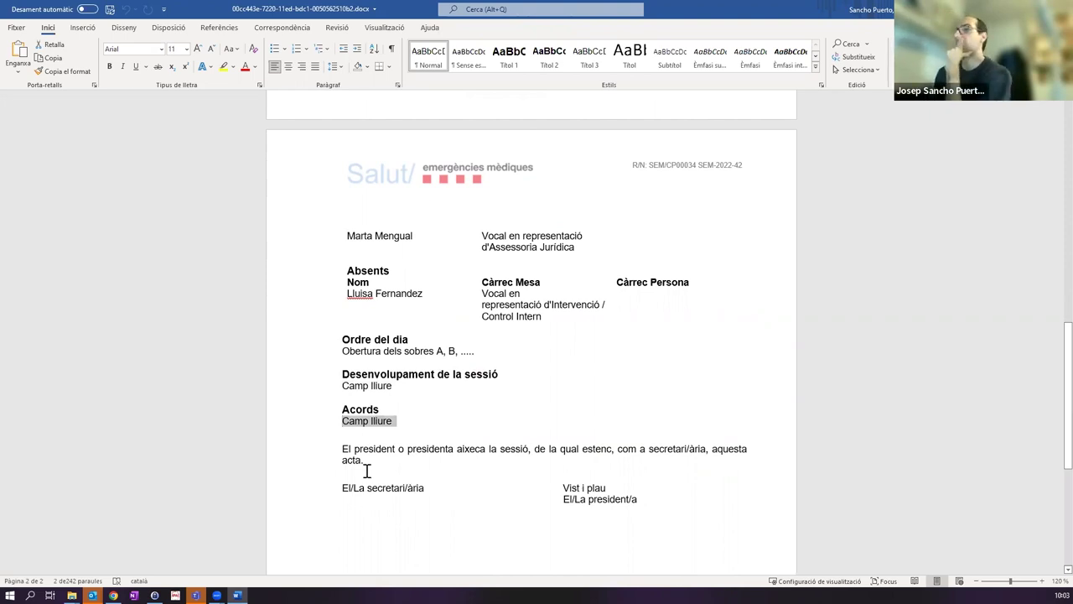
scroll(454, 478, "down", 1)
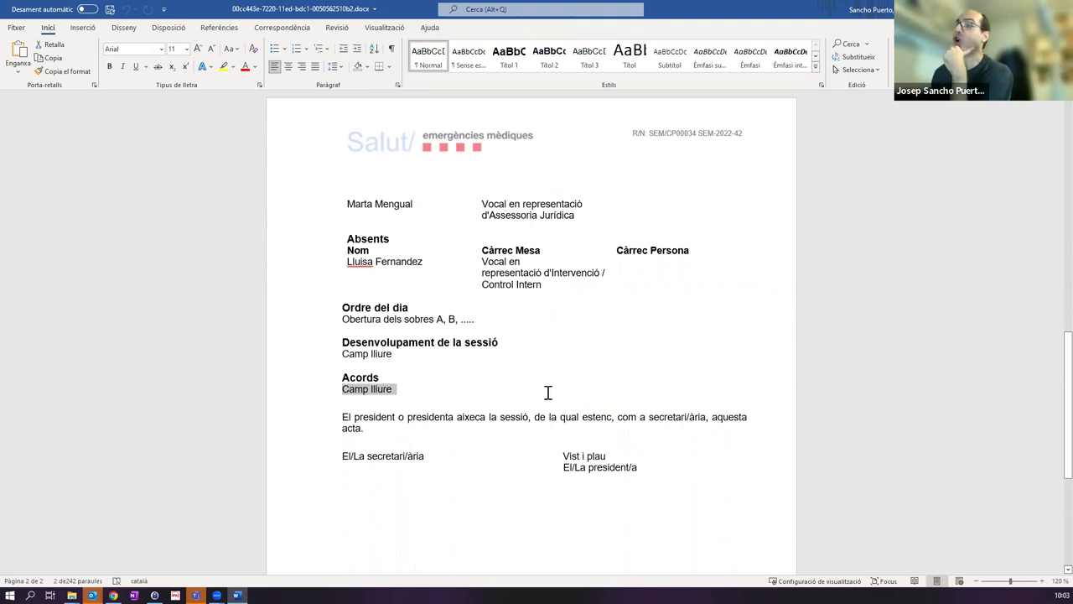
scroll(547, 386, "up", 3)
scroll(547, 386, "down", 4)
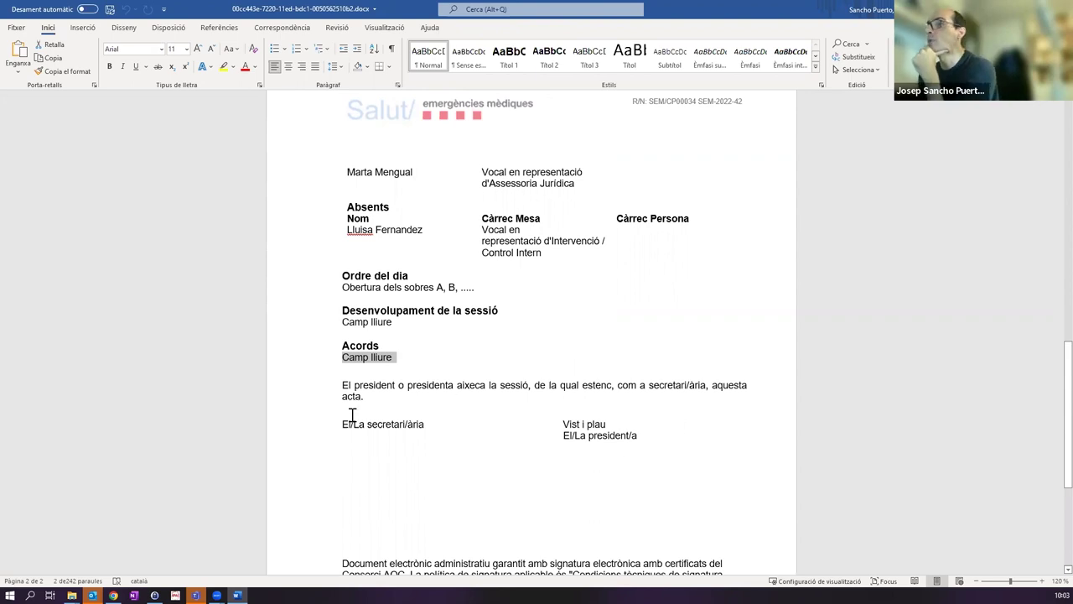
scroll(527, 285, "up", 3)
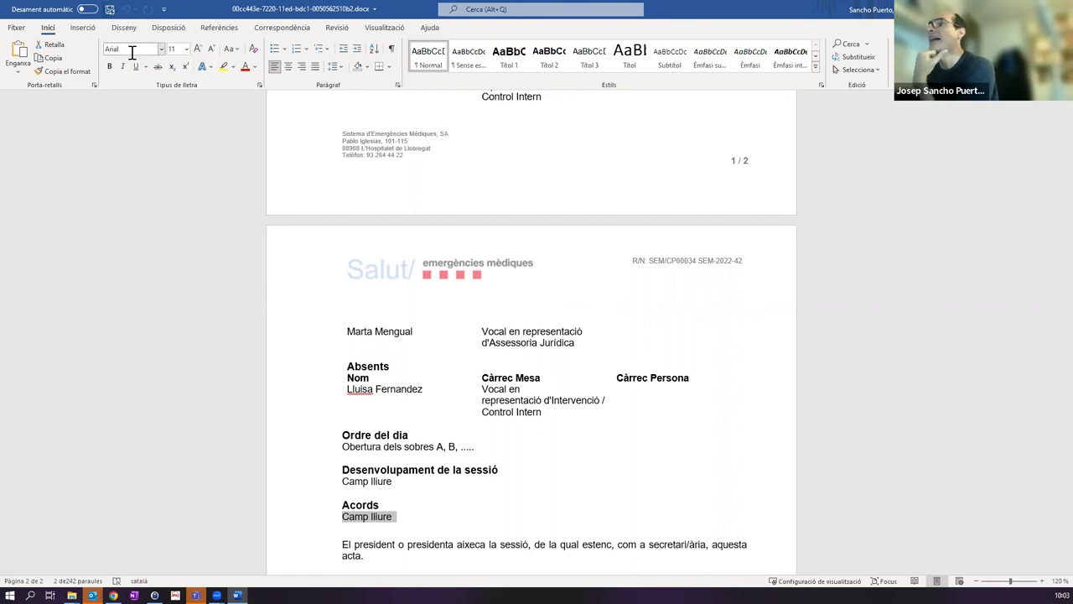
scroll(388, 398, "down", 3)
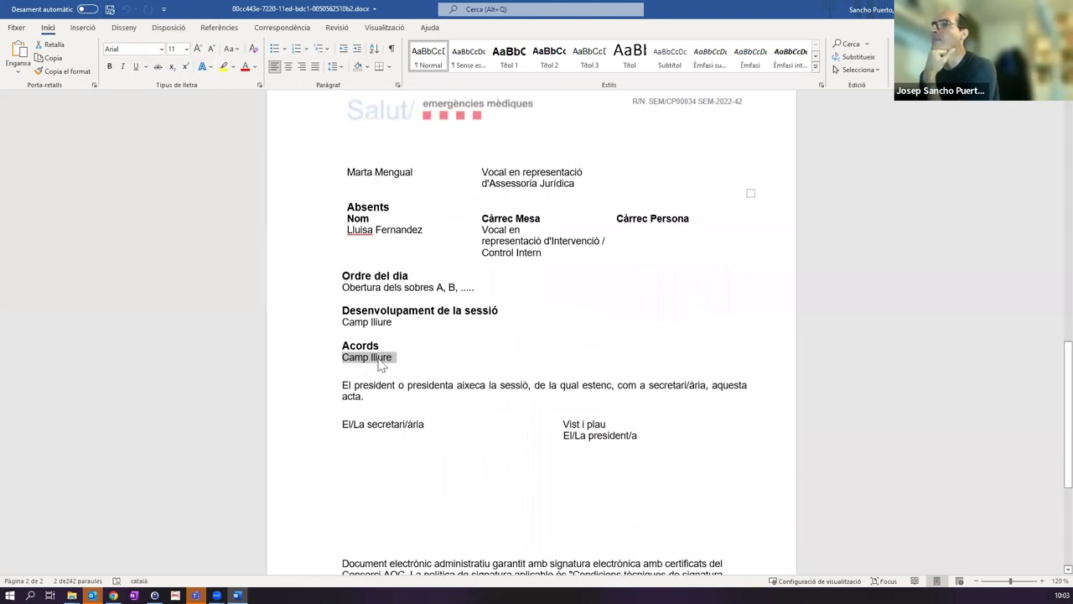
left_click(419, 360)
key("BackSpace")
key("BackSpace")
key("BackSpace")
type("XXXXX")
left_click(110, 10)
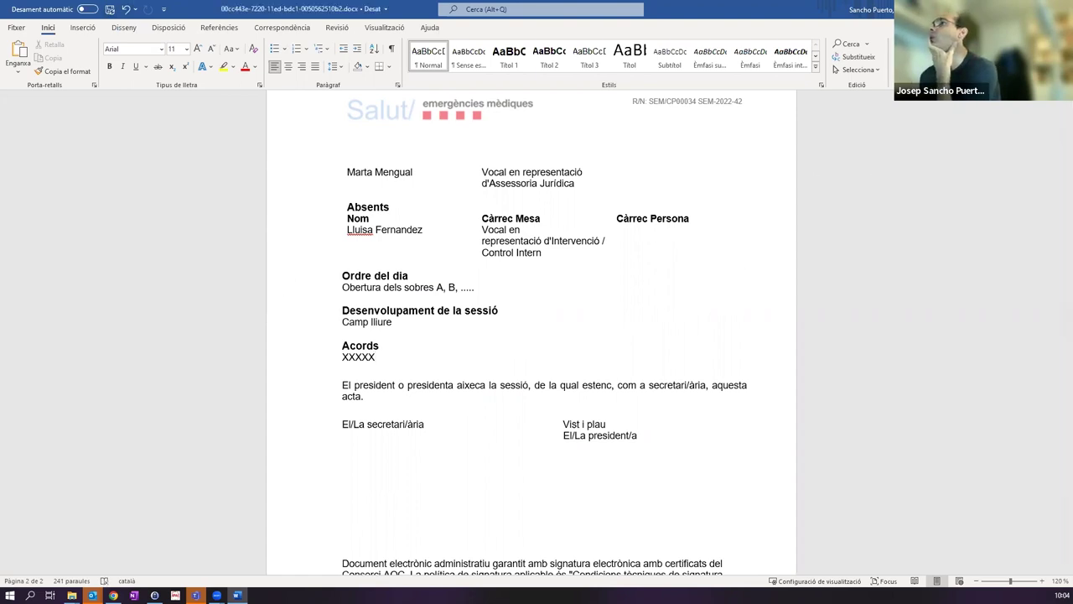
left_click(1059, 9)
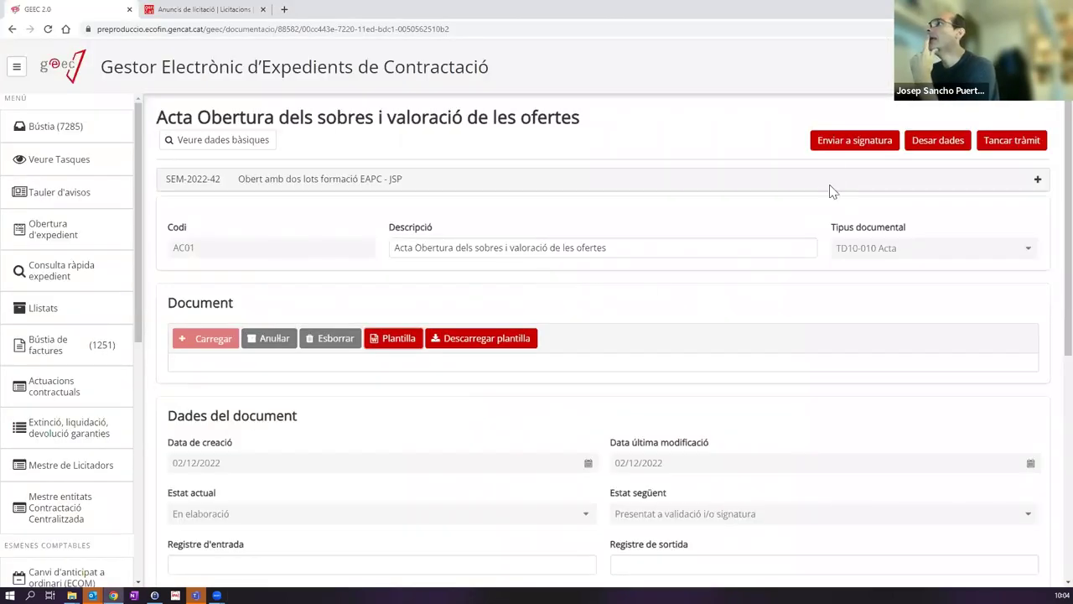
left_click(834, 146)
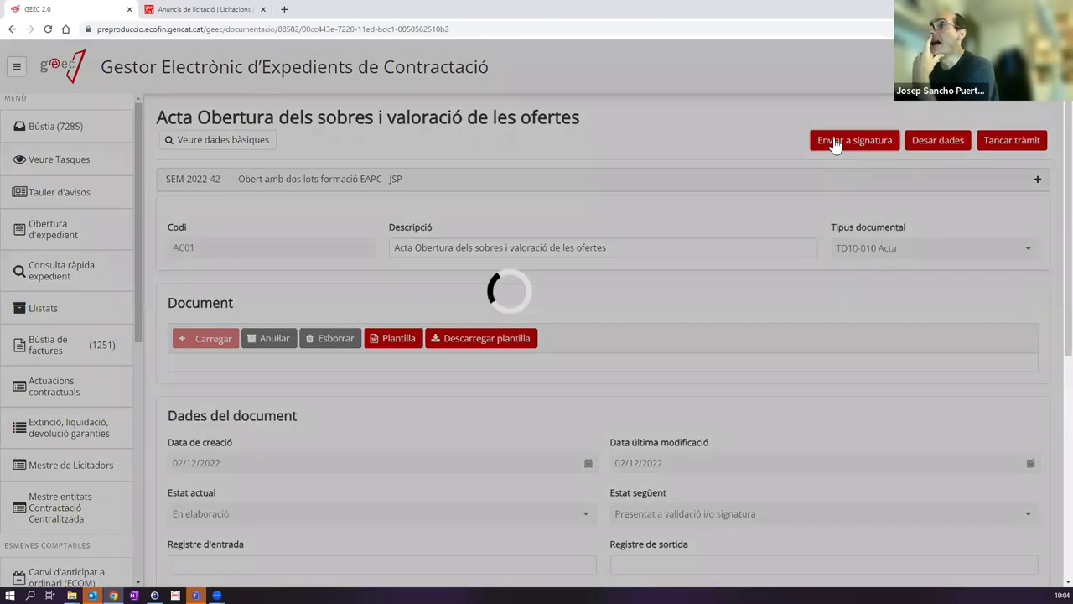
scroll(510, 311, "down", 3)
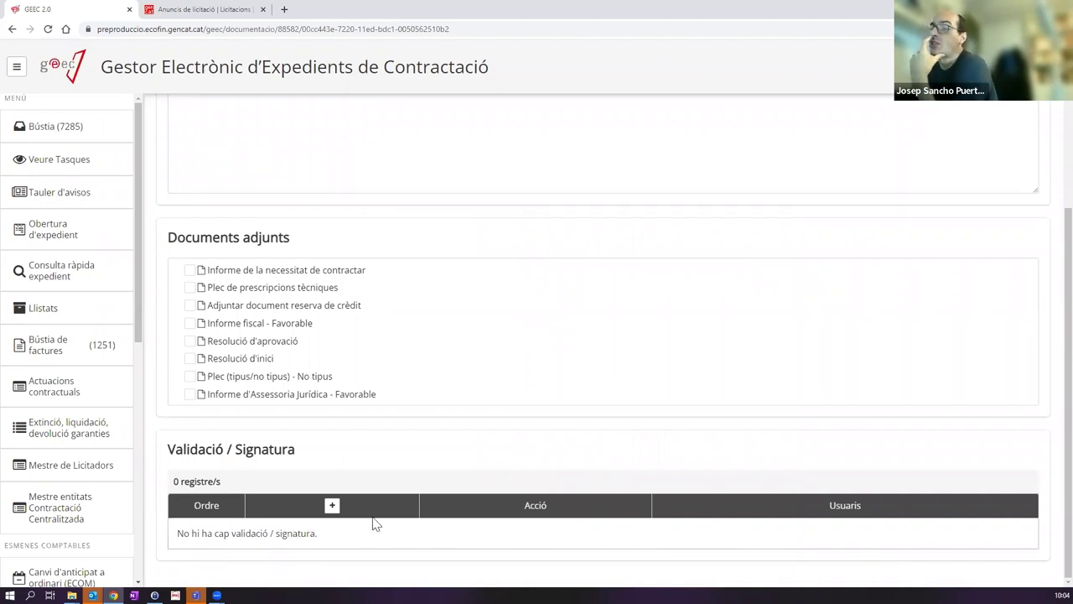
left_click(334, 507)
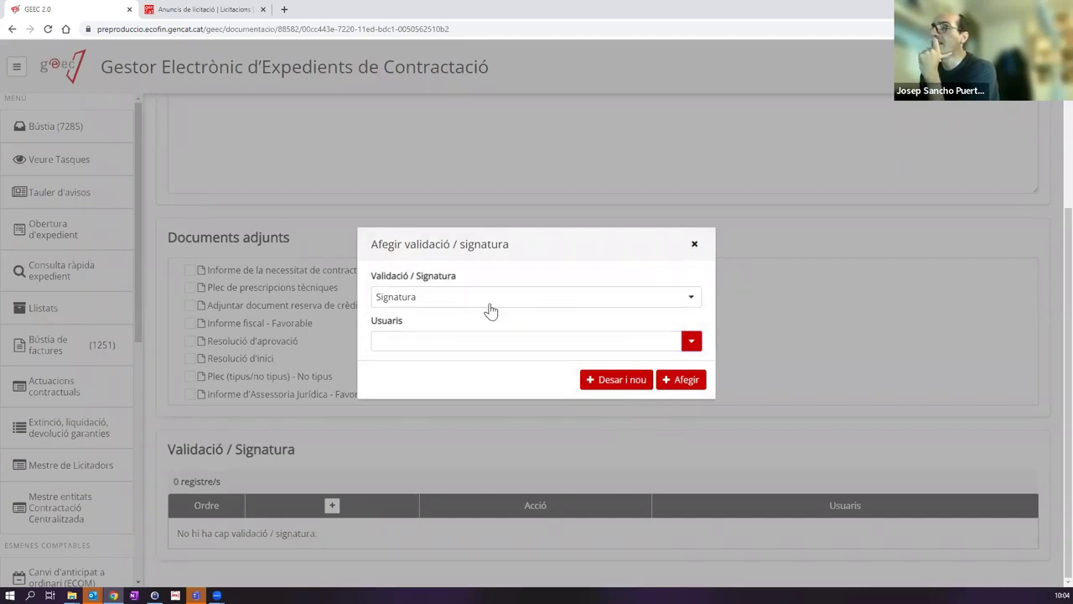
left_click(694, 244)
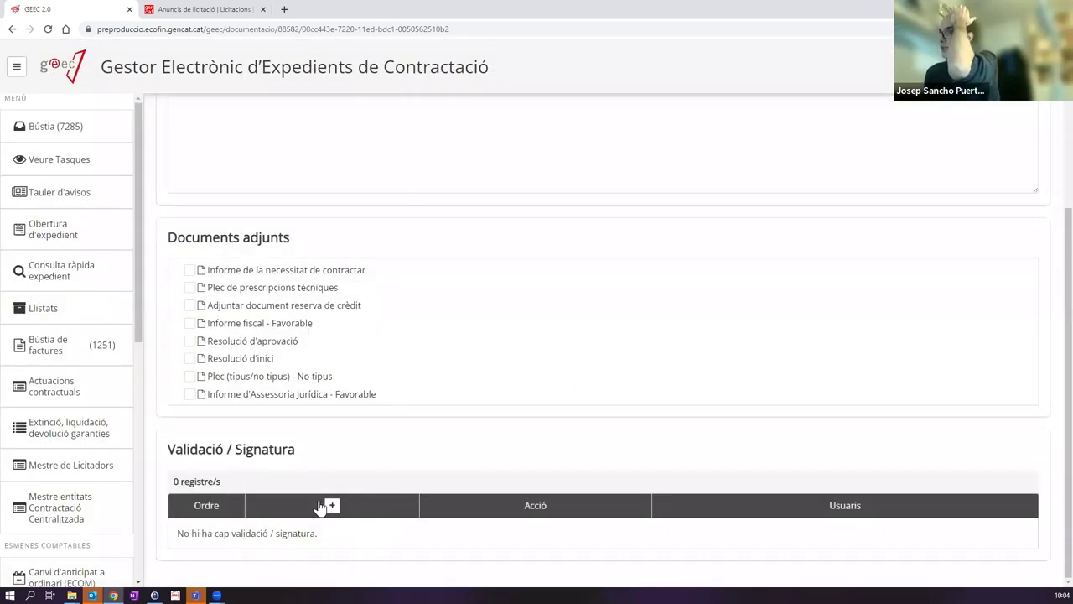
scroll(606, 428, "up", 3)
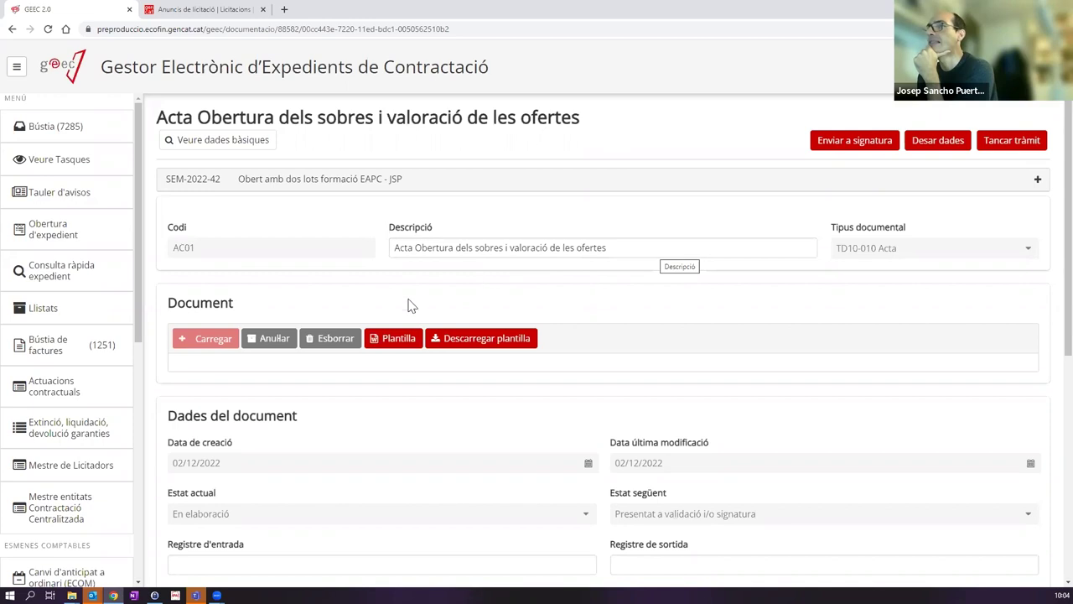
Step: Delete the generated minutes file and upload ProvaDocumentSignat.pdf from OneDrive Escritorio instead
left_click(335, 338)
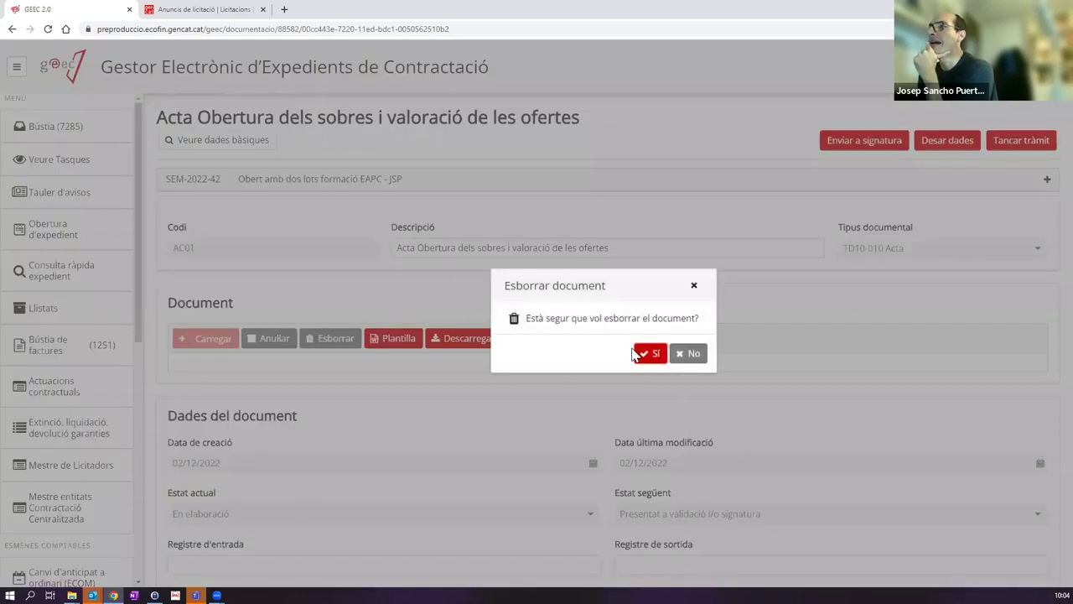
left_click(651, 354)
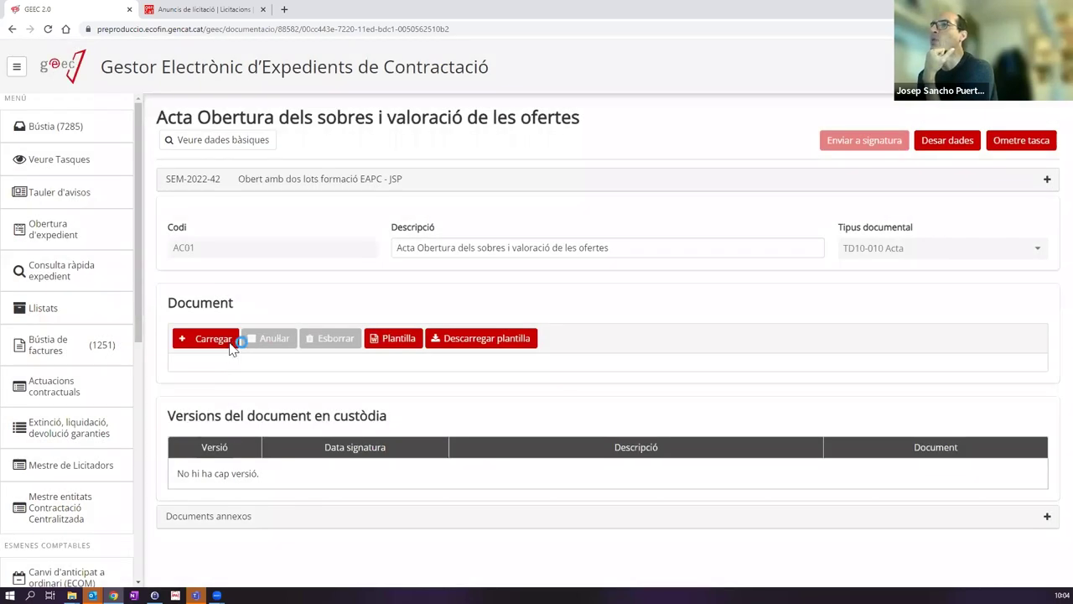
left_click(231, 344)
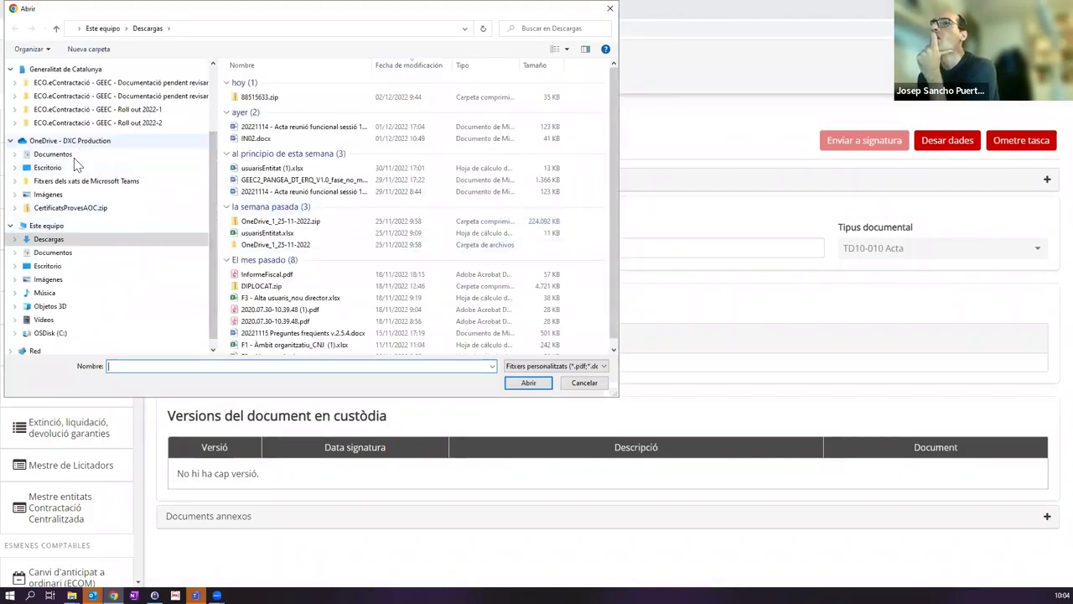
scroll(75, 163, "up", 2)
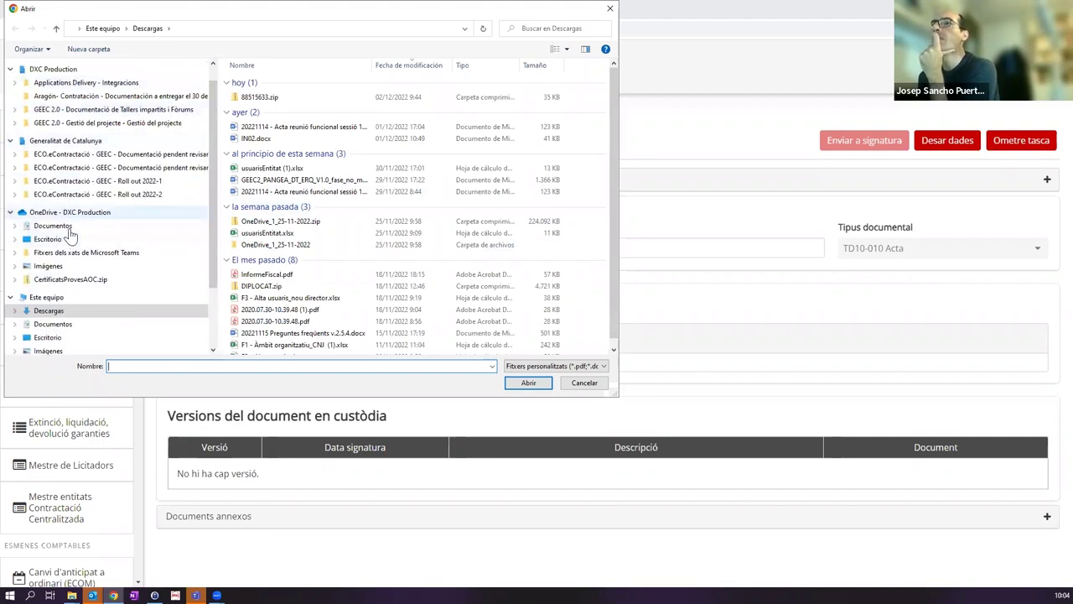
left_click(48, 239)
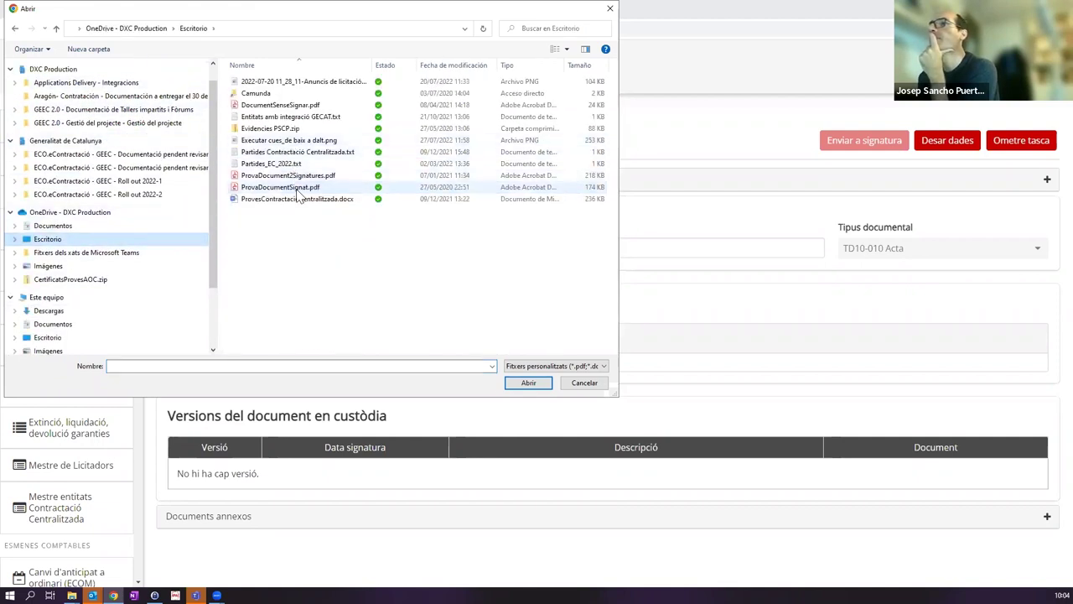
double_click(298, 189)
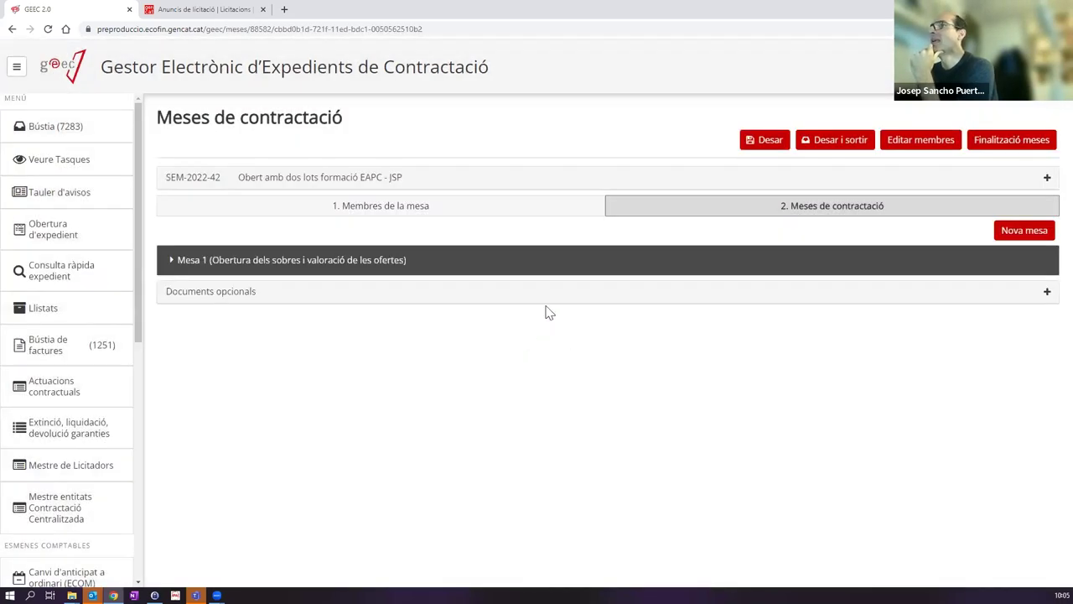
left_click(277, 261)
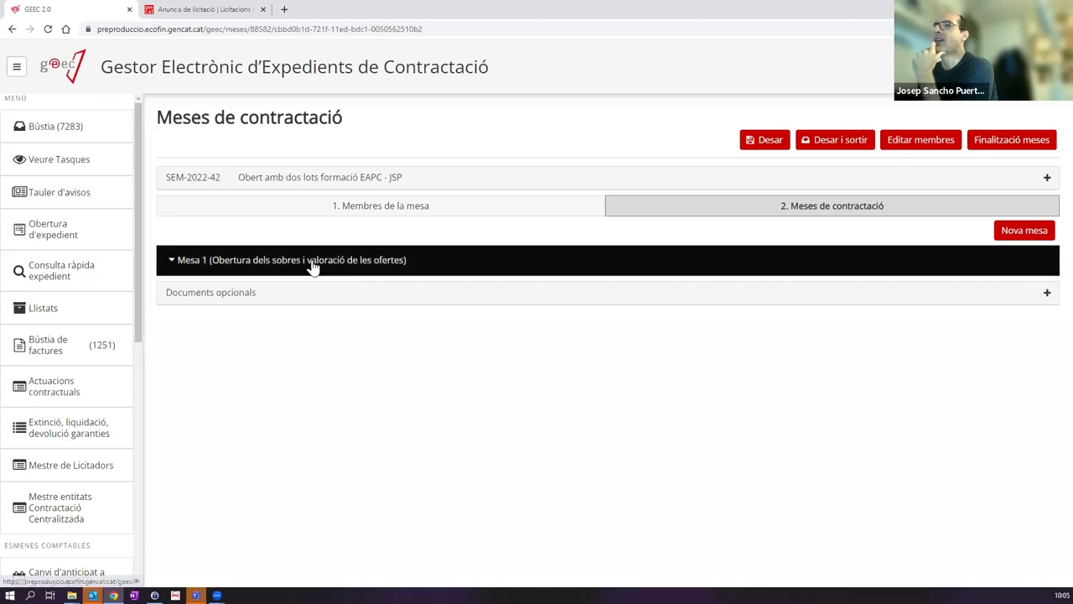
left_click(940, 208)
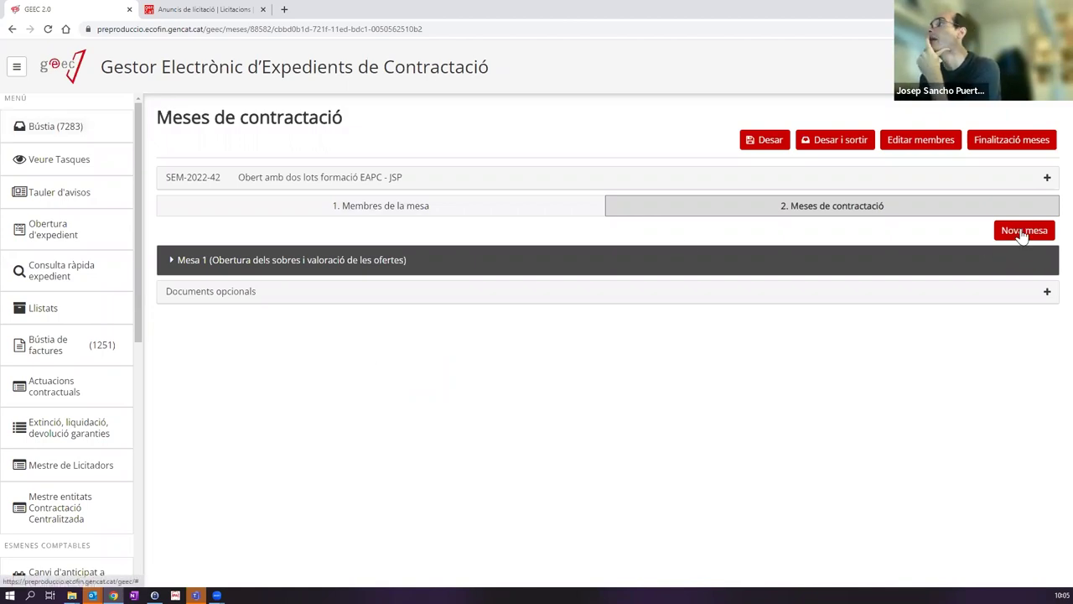
left_click(237, 267)
left_click(171, 268)
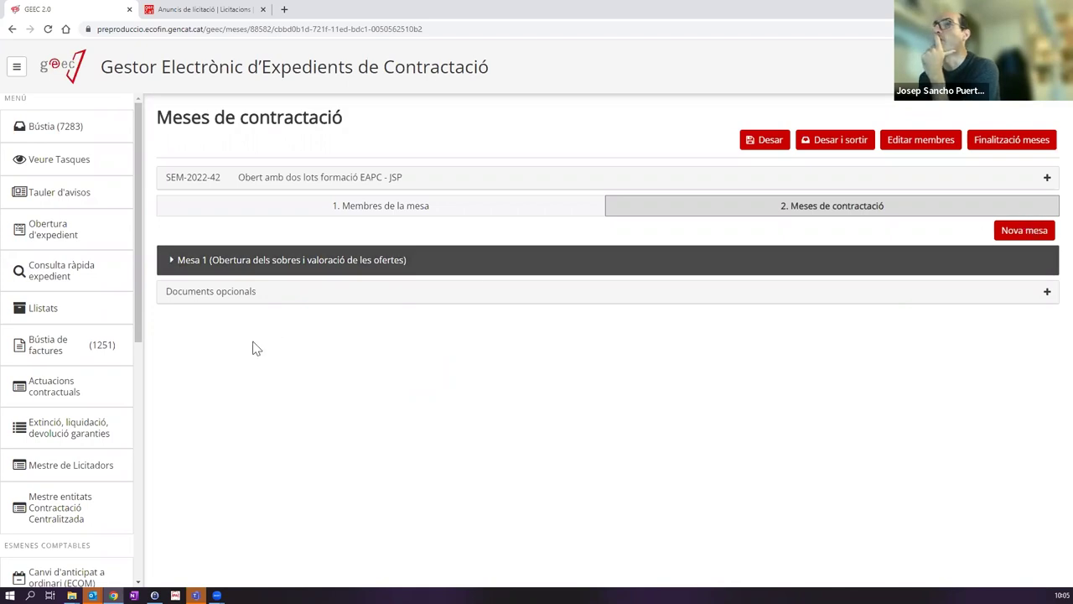
left_click(71, 130)
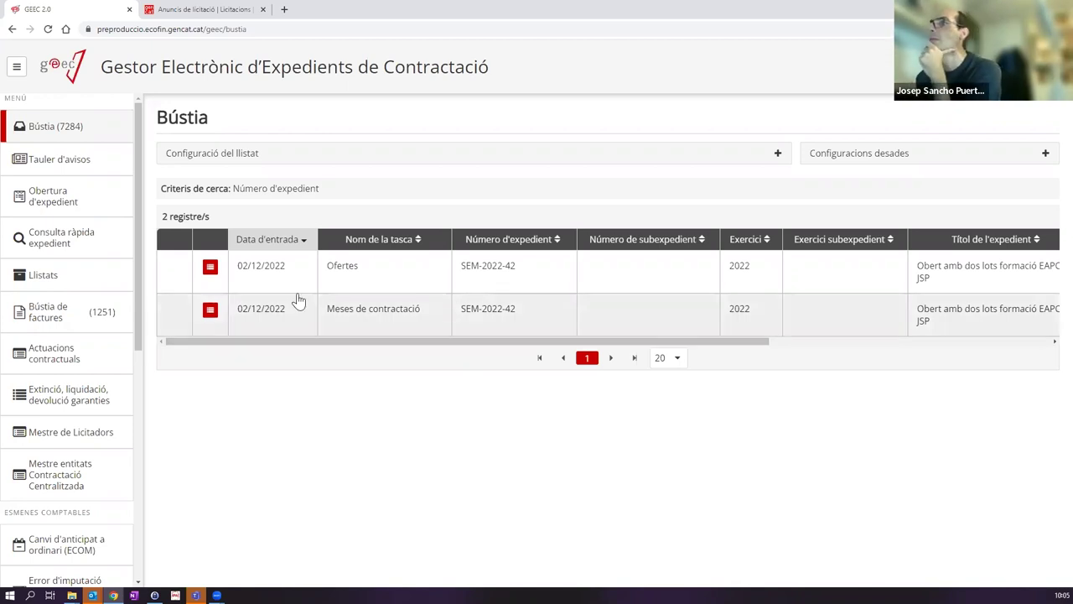
Step: In the Ofertes task, add an OF01-Oferta document from Documents opcionals
left_click(371, 277)
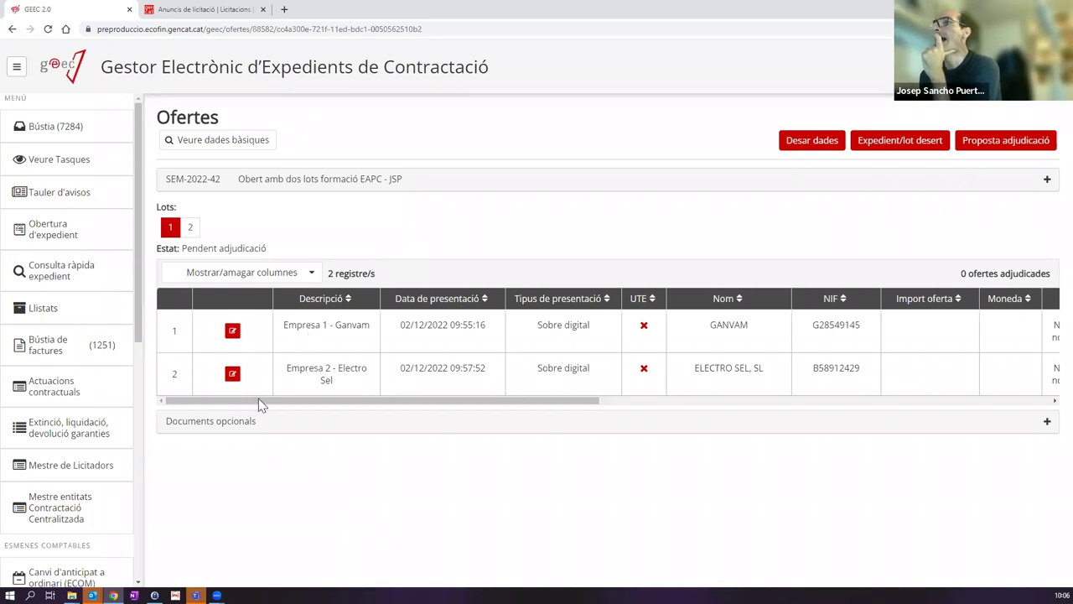
left_click(230, 427)
left_click(222, 453)
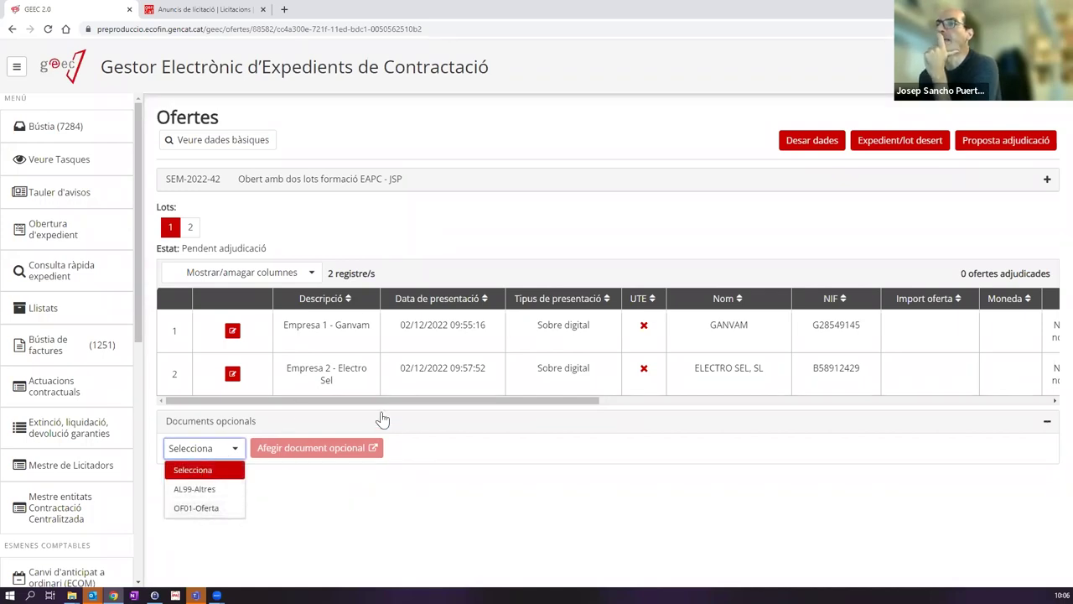
left_click(251, 414)
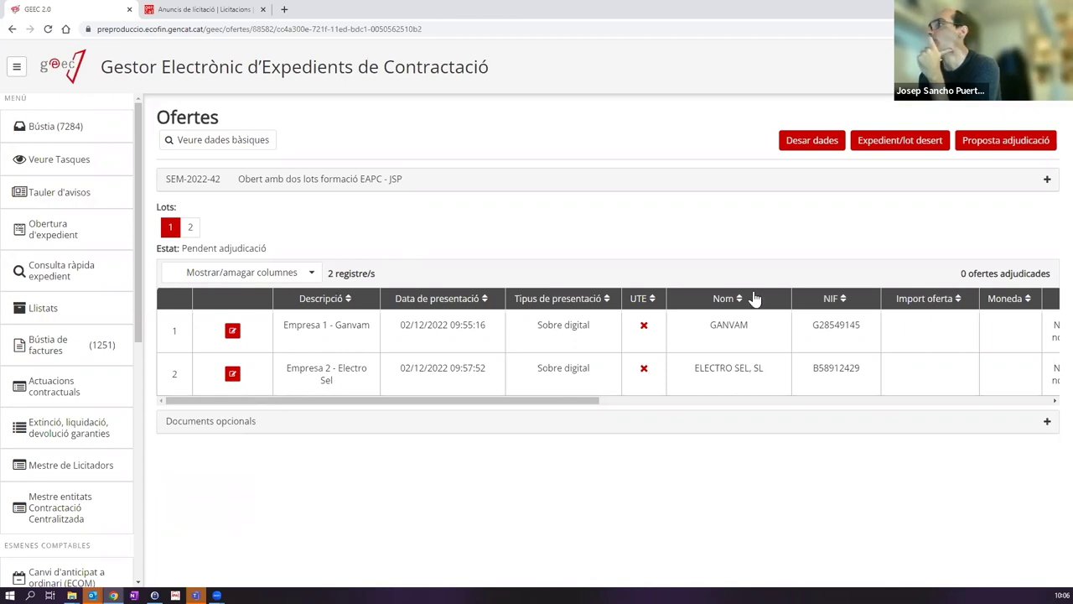
left_click(241, 428)
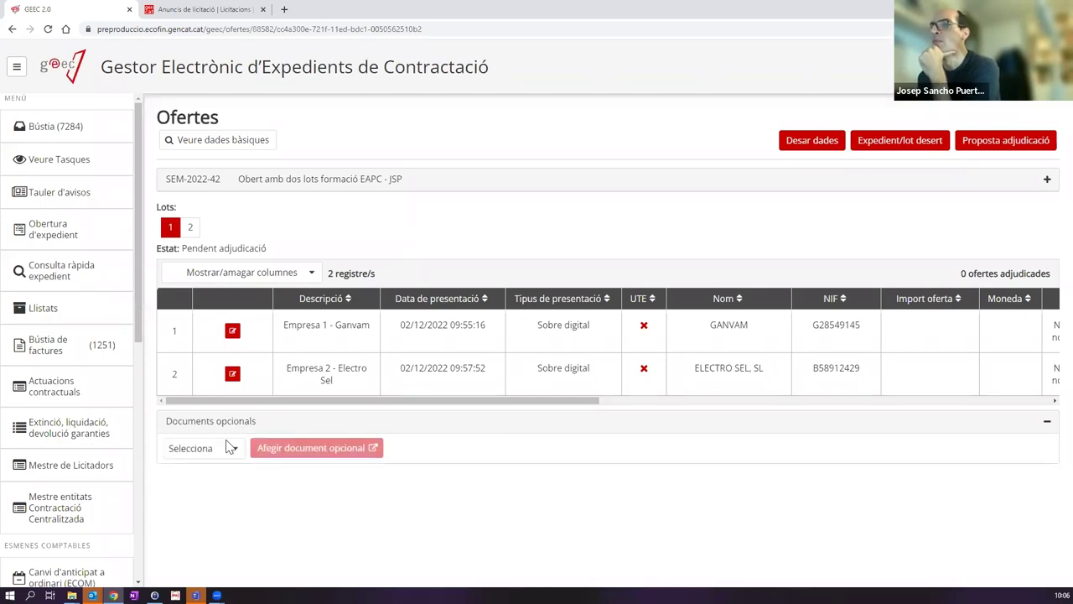
left_click(331, 425)
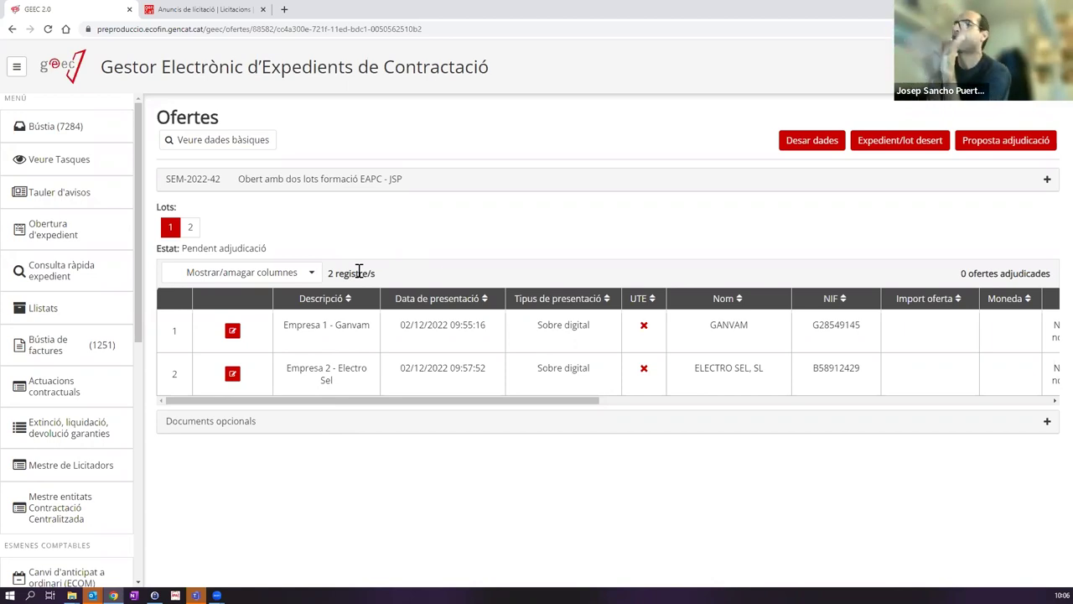
left_click(290, 430)
left_click(232, 460)
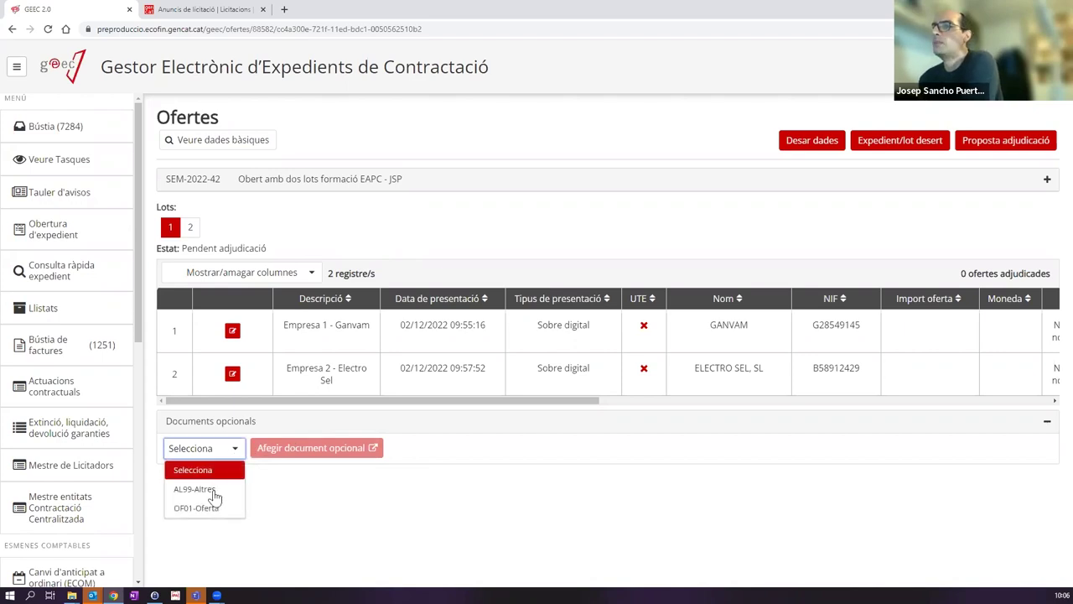
left_click(201, 490)
left_click(288, 454)
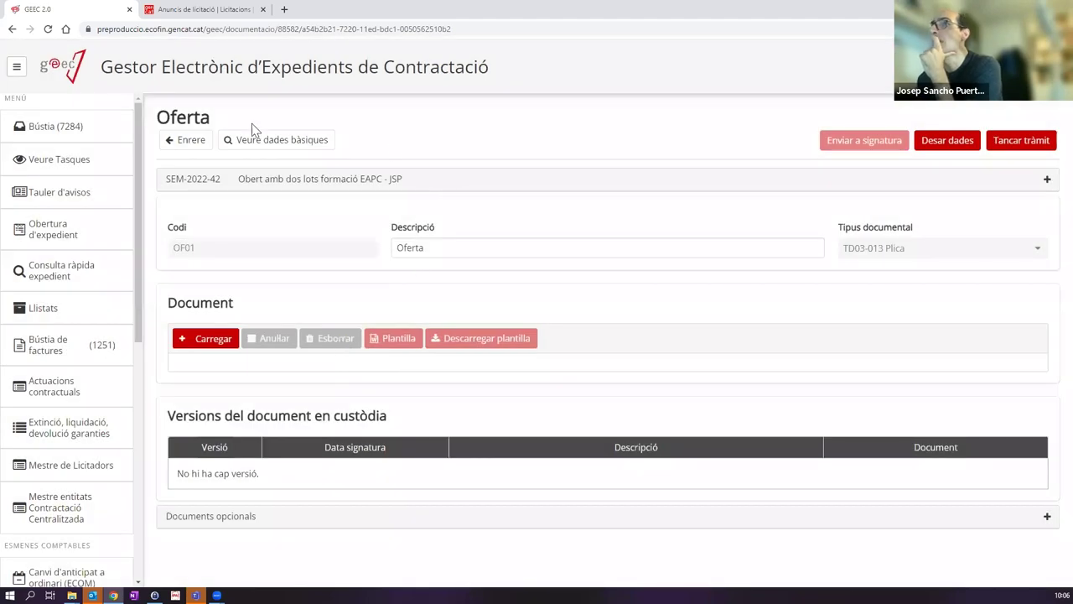
Step: Title the offer document 'Sobre A de GANVAM SL'
left_click(483, 247)
key("BackSpace")
key("BackSpace")
key("BackSpace")
key("BackSpace")
type("Sobre A de GANVAM SL")
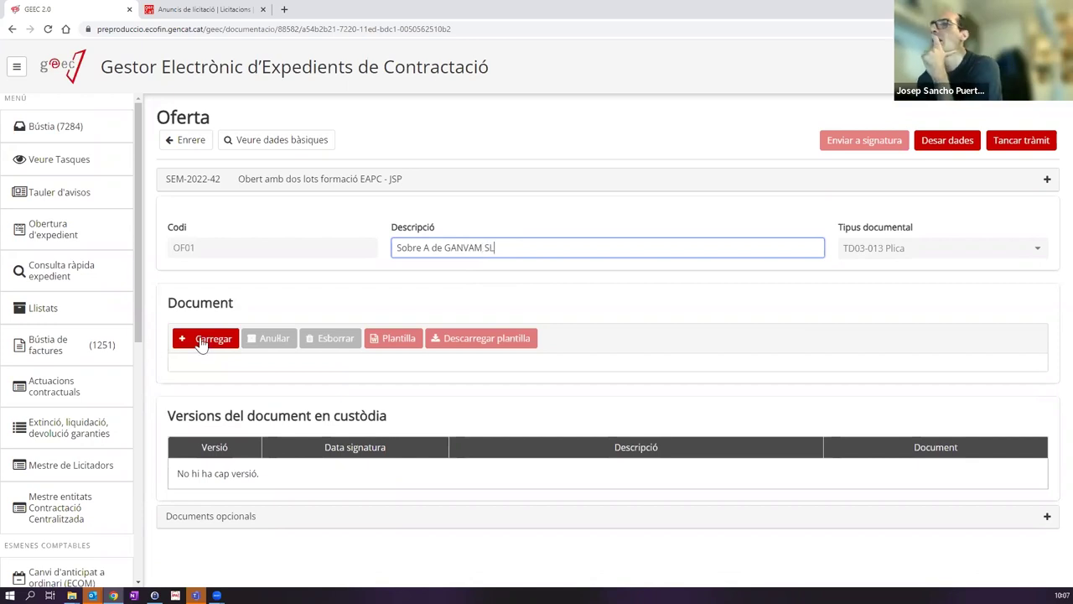
Step: Attach ProvaDocumentSignat.pdf to the offer document and close the step
left_click(201, 344)
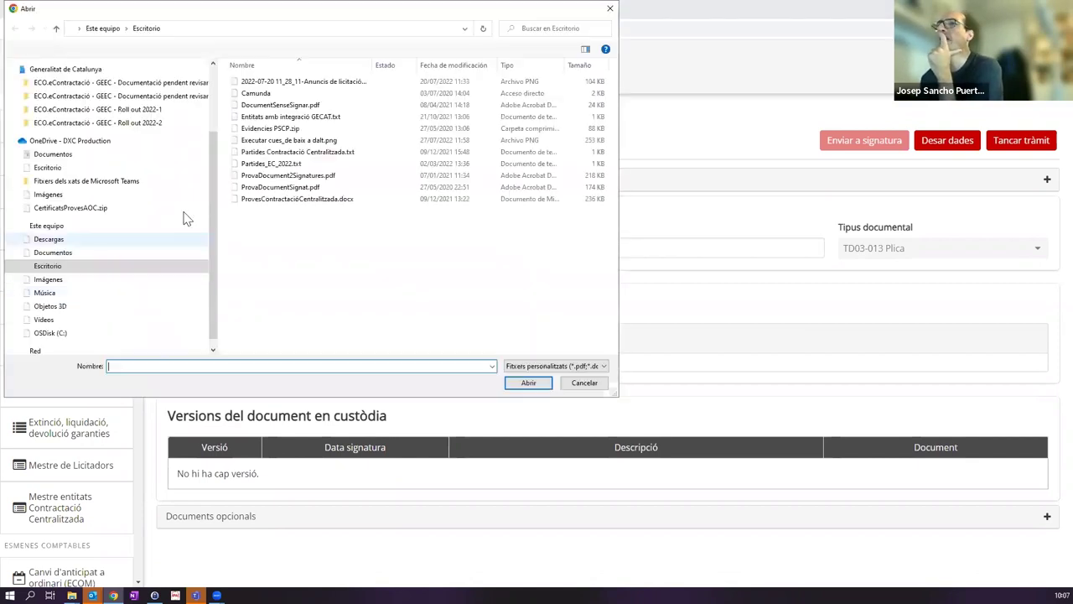
left_click(277, 187)
double_click(277, 187)
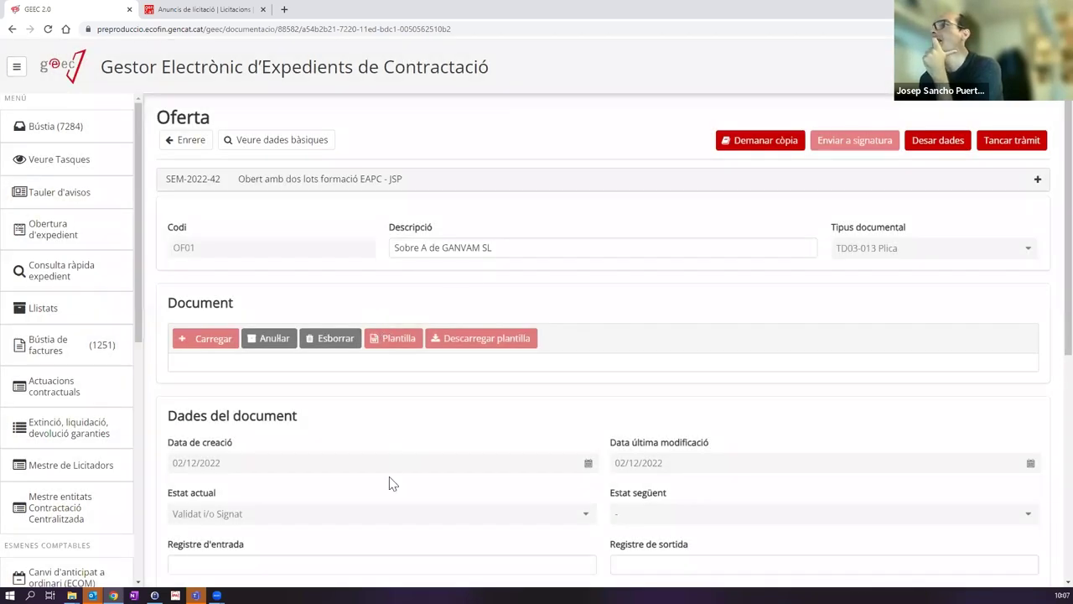
left_click(1004, 145)
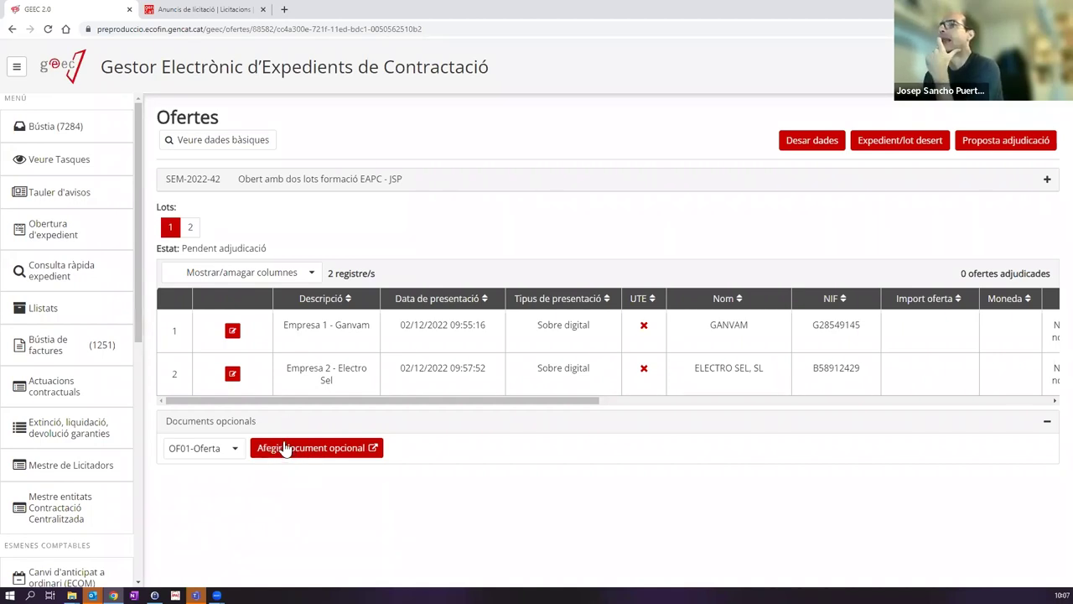
left_click(71, 130)
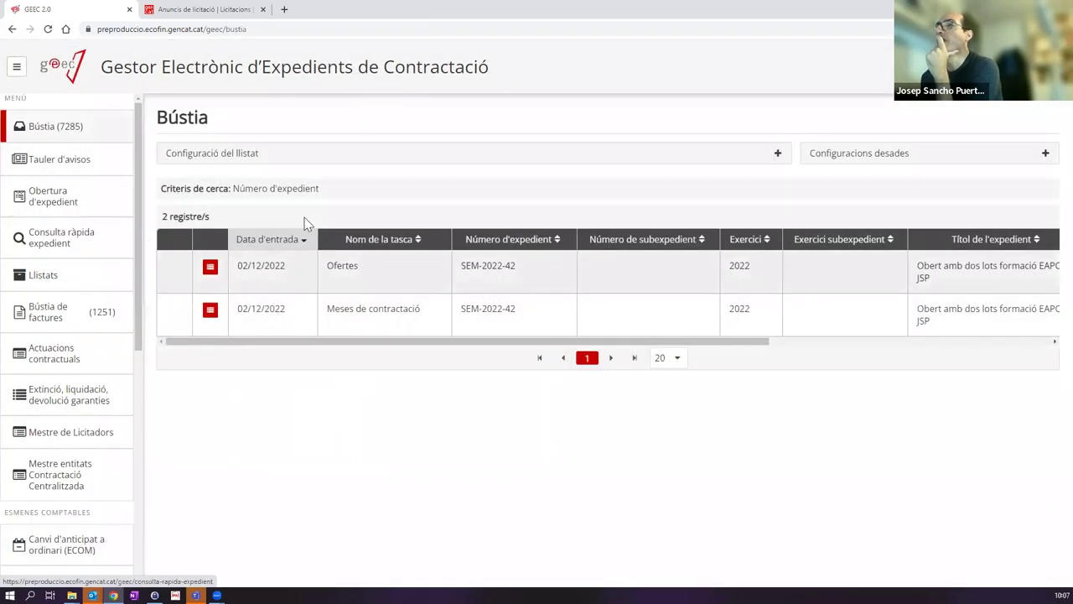
left_click(211, 267)
left_click(178, 241)
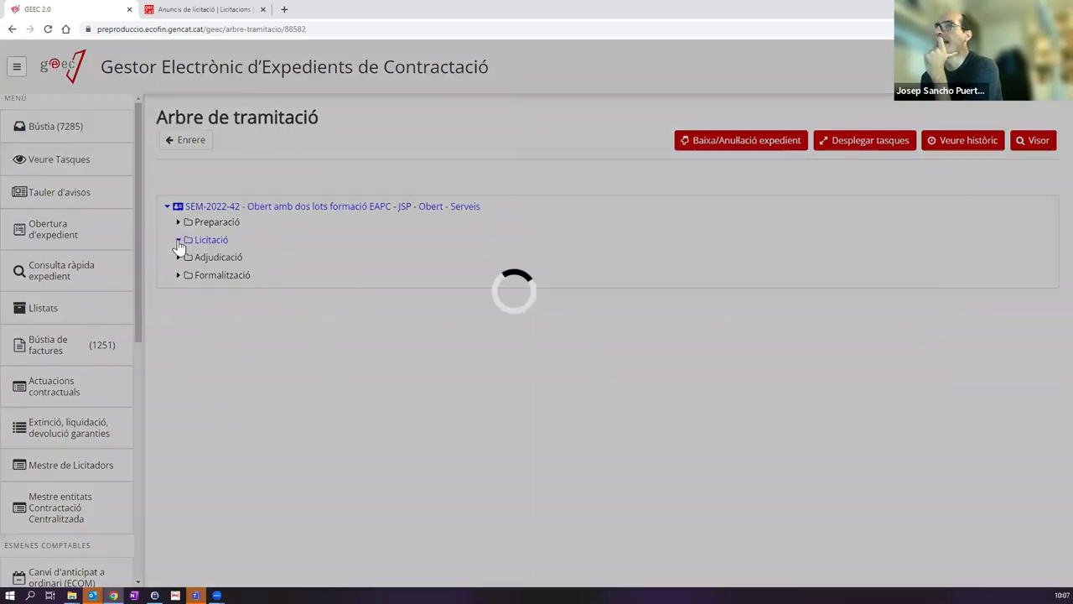
left_click(189, 309)
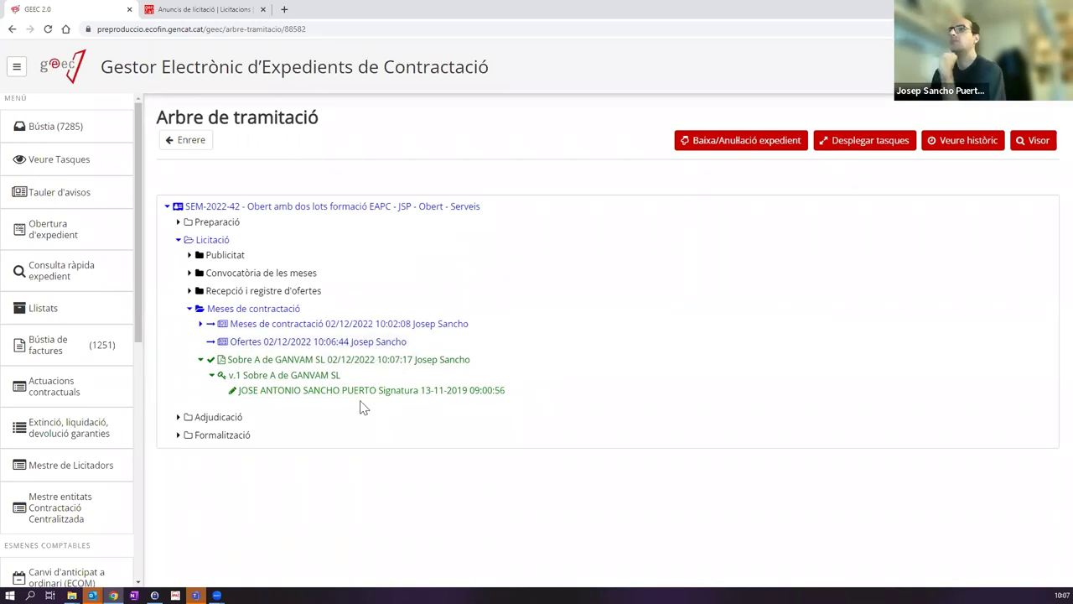
left_click(93, 128)
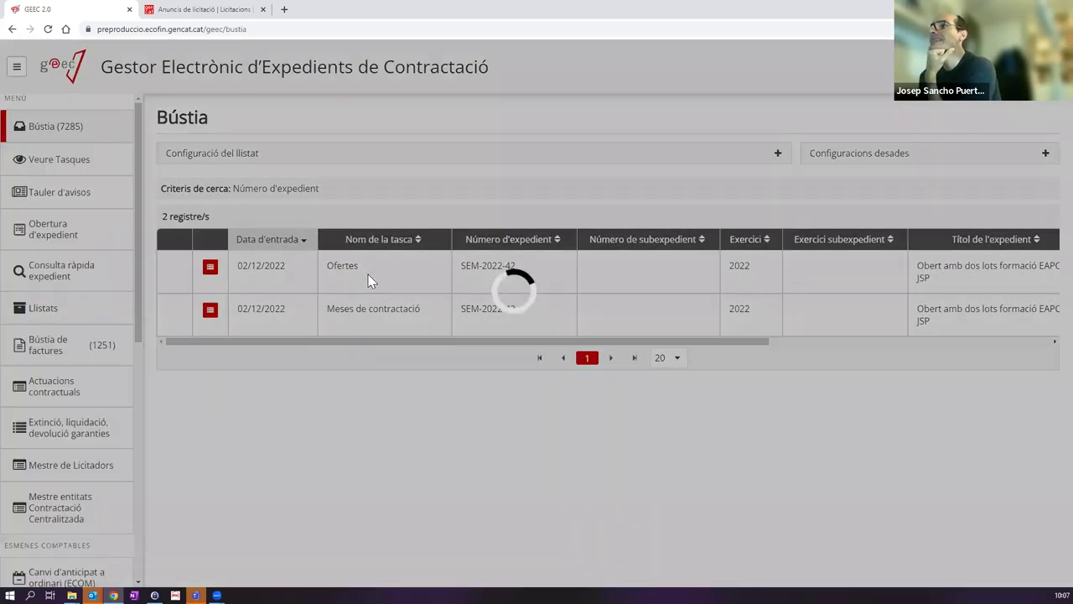
left_click(368, 274)
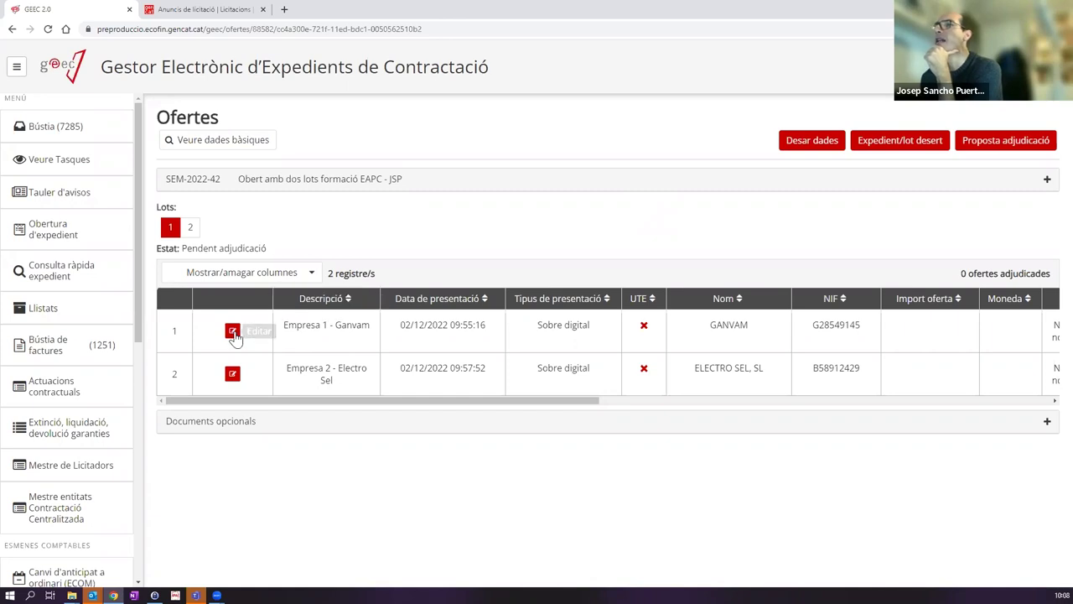
Step: Record GANVAM's lot 1 offer at 90.000,00, marked awarded, status kept as Admesa
left_click(234, 334)
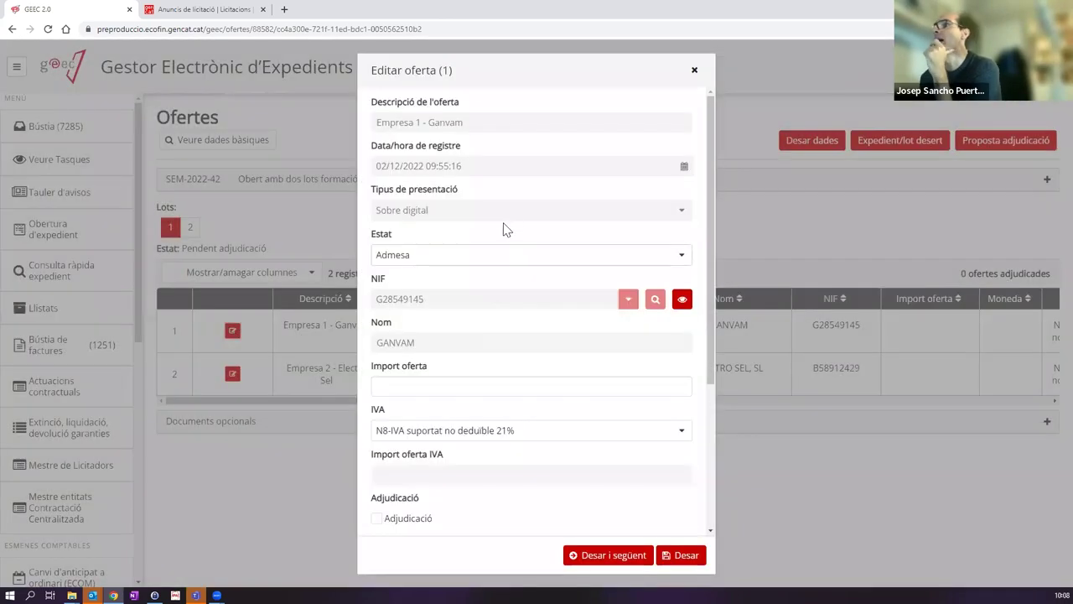
left_click(447, 386)
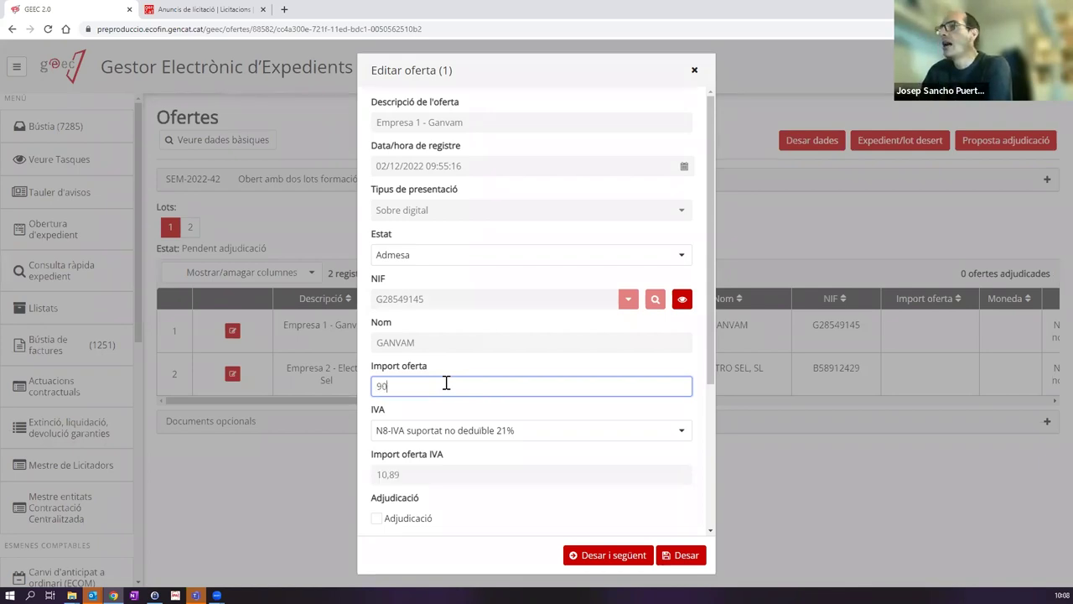
type("000")
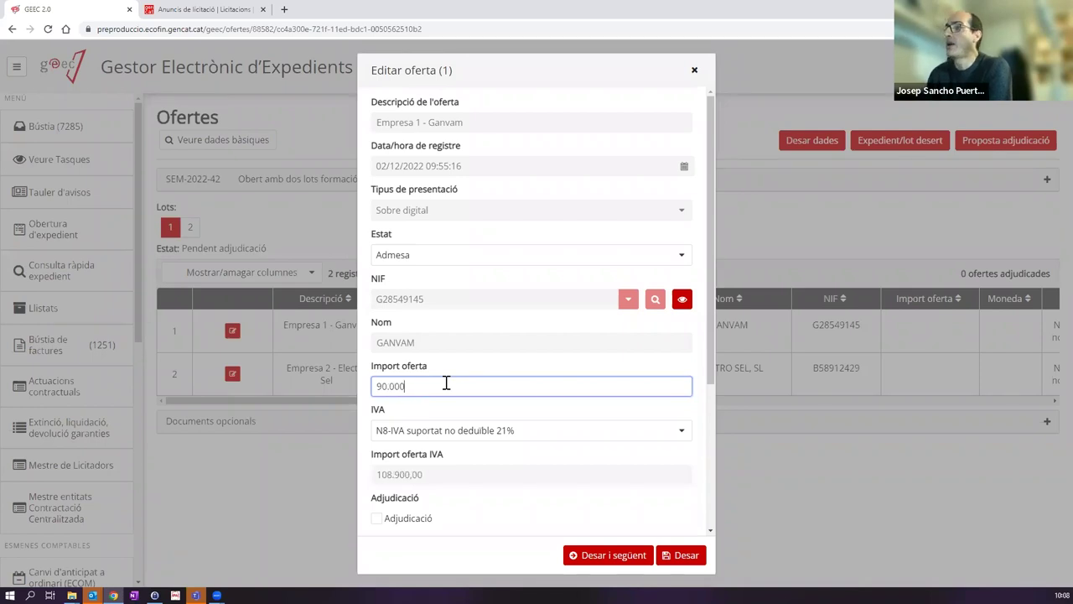
left_click(377, 518)
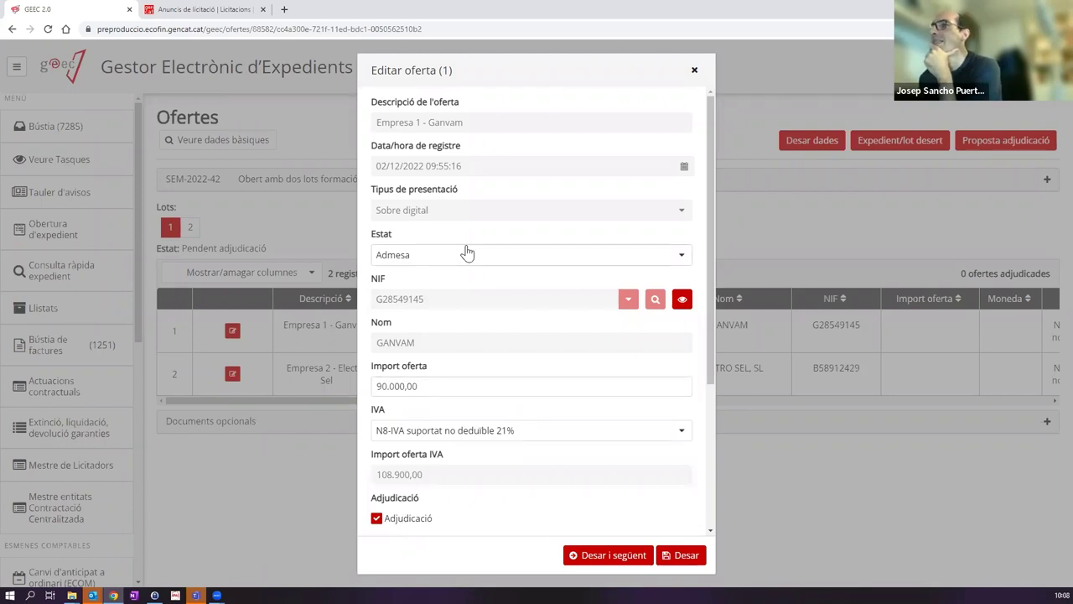
left_click(429, 257)
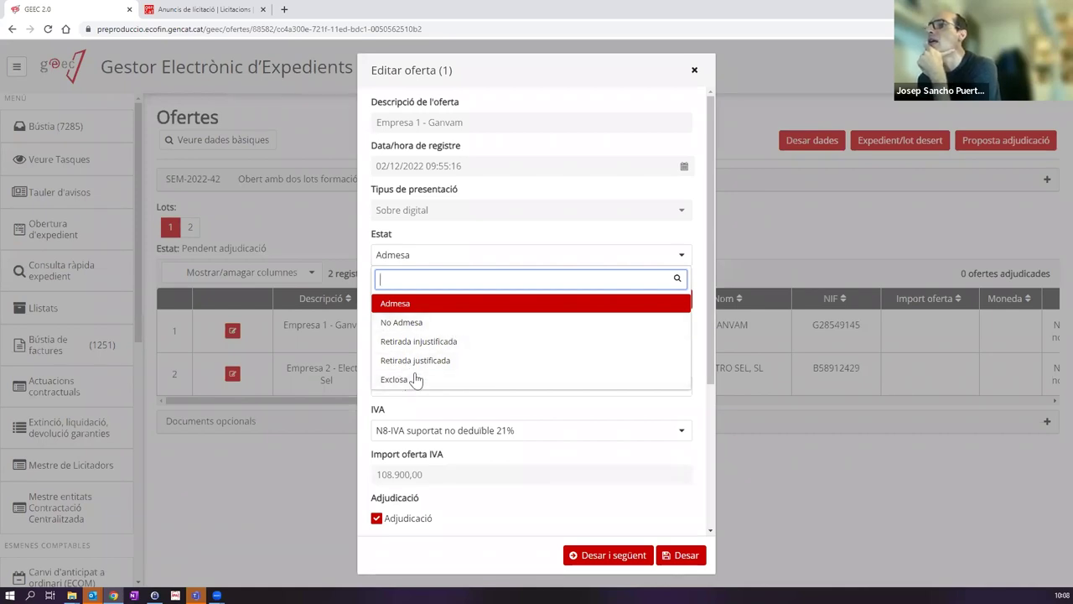
left_click(546, 255)
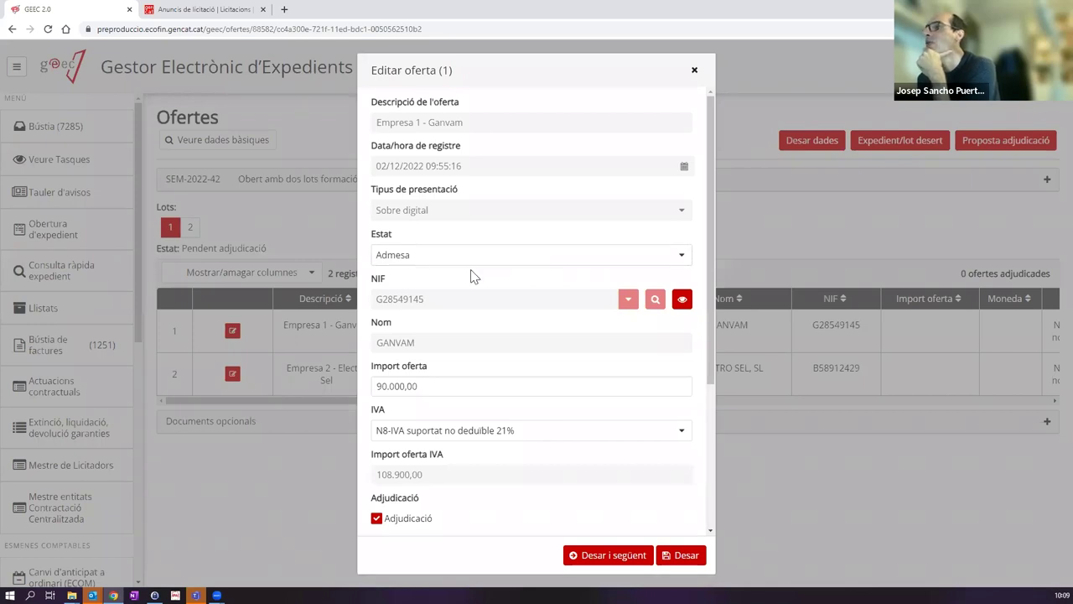
left_click(592, 556)
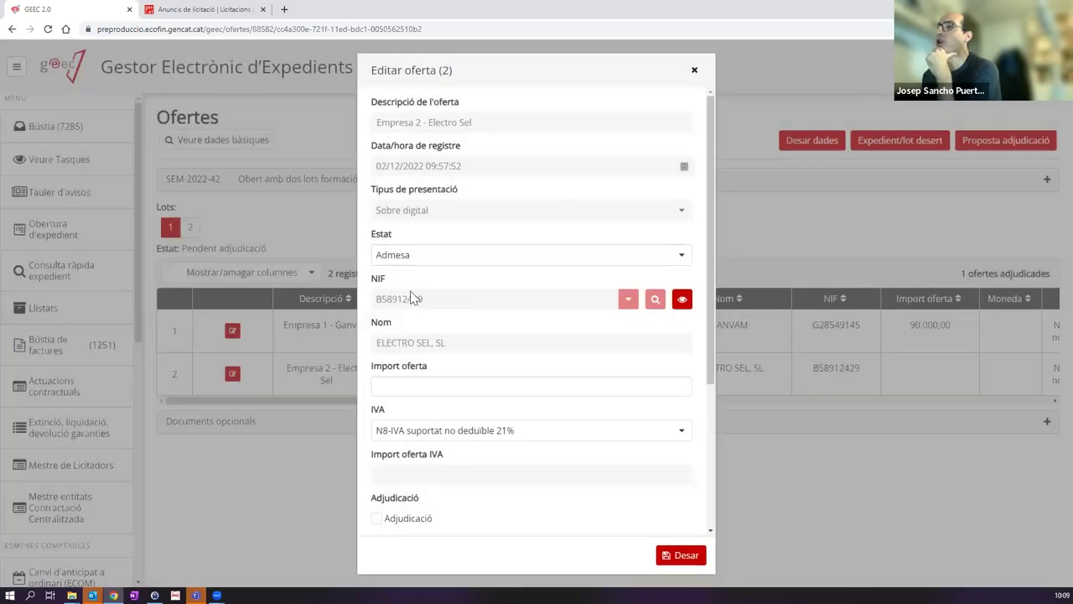
Step: Record Electro Sel's lot 1 offer at 100.000,00
left_click(406, 385)
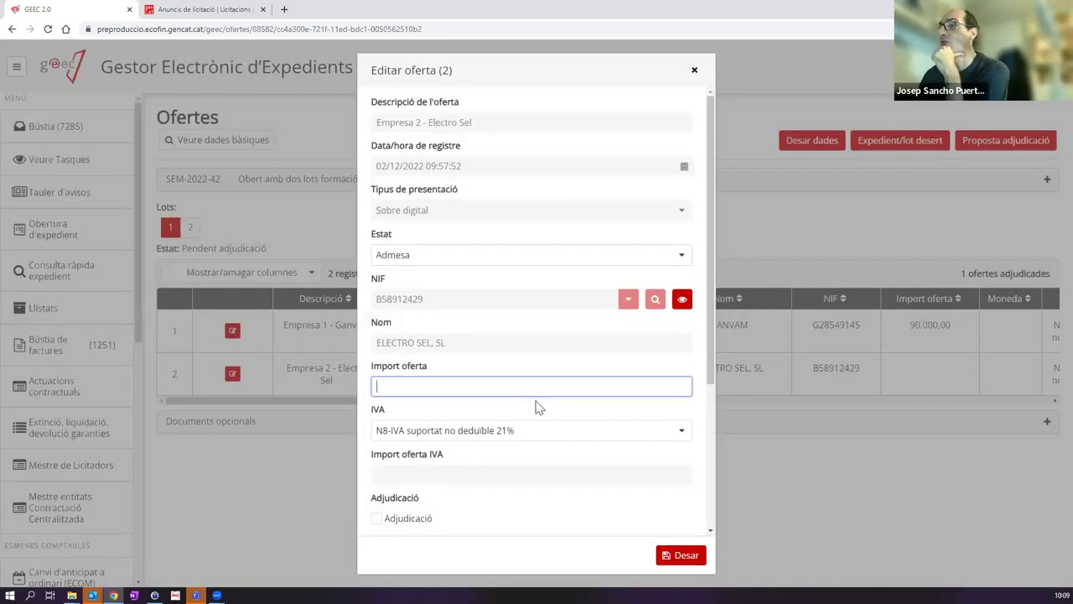
type("100.000")
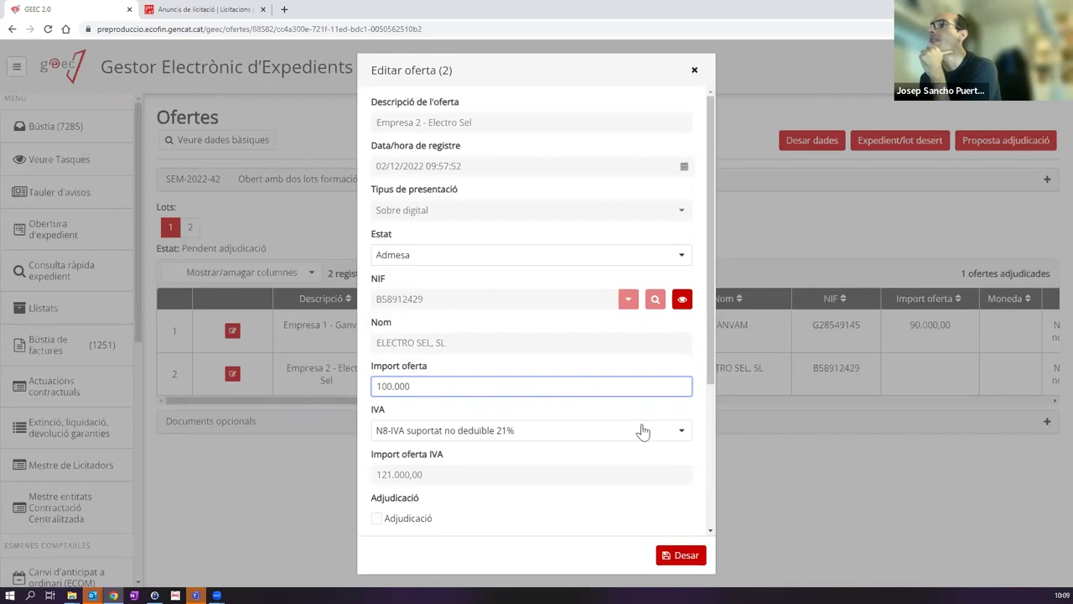
left_click(683, 556)
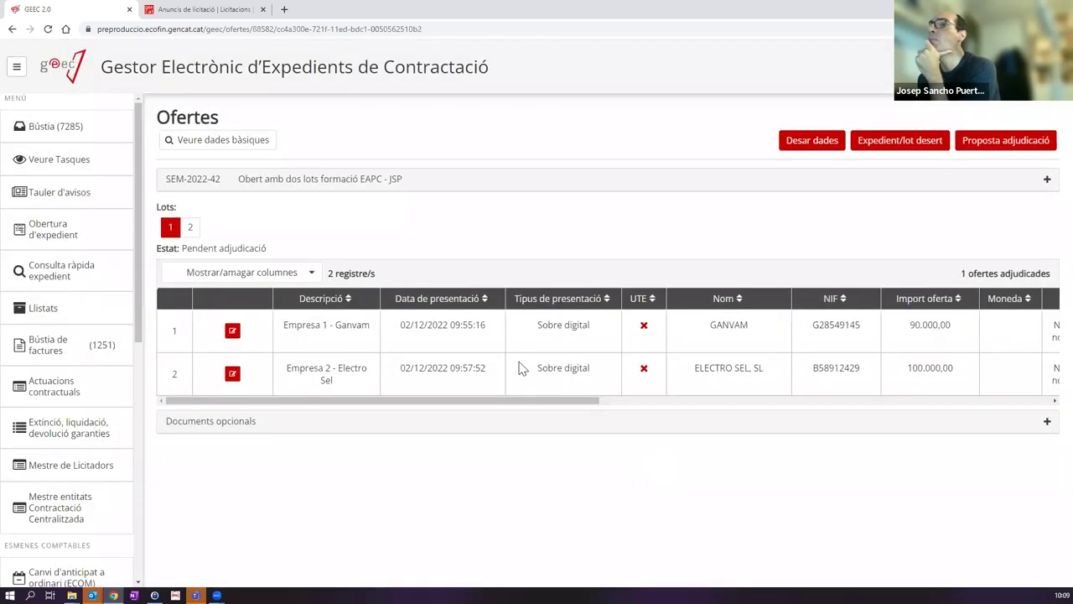
left_click(188, 229)
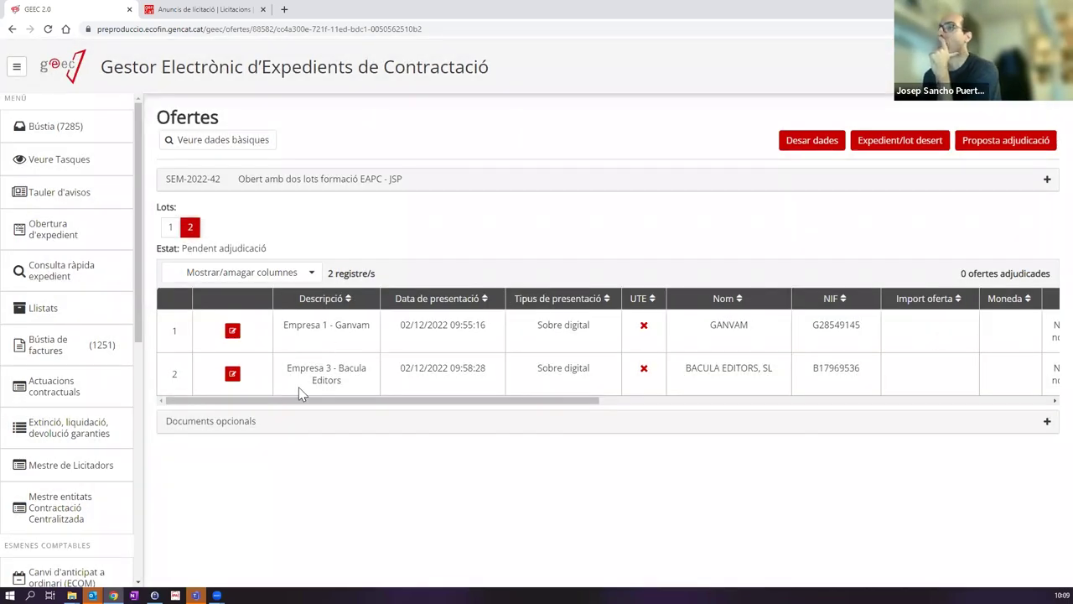
Step: Record GANVAM's lot 2 offer at 95.000,00
left_click(233, 333)
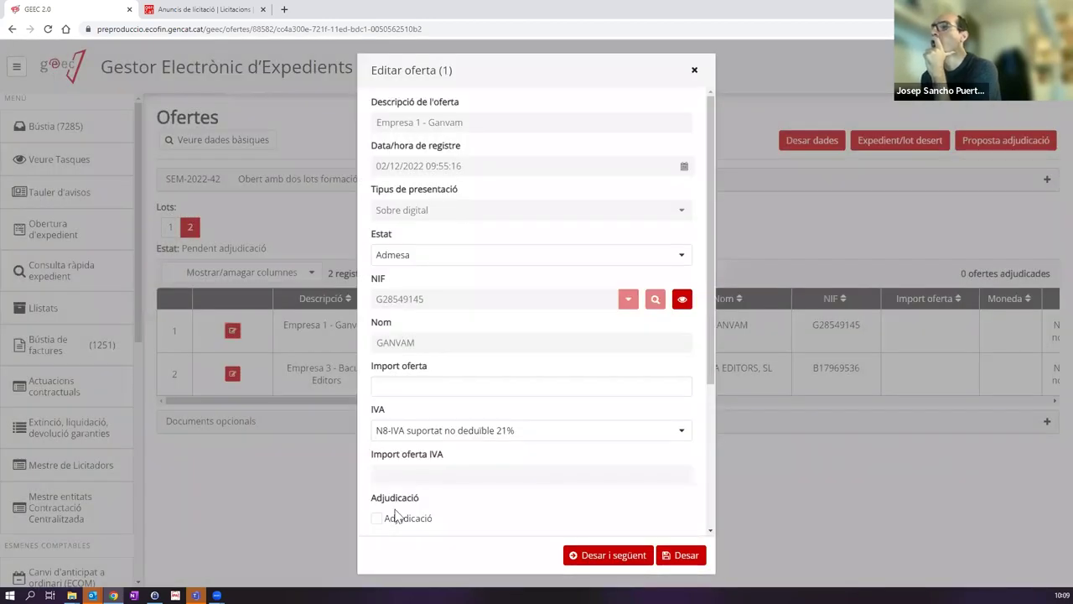
left_click(398, 383)
type("950.000")
key("BackSpace")
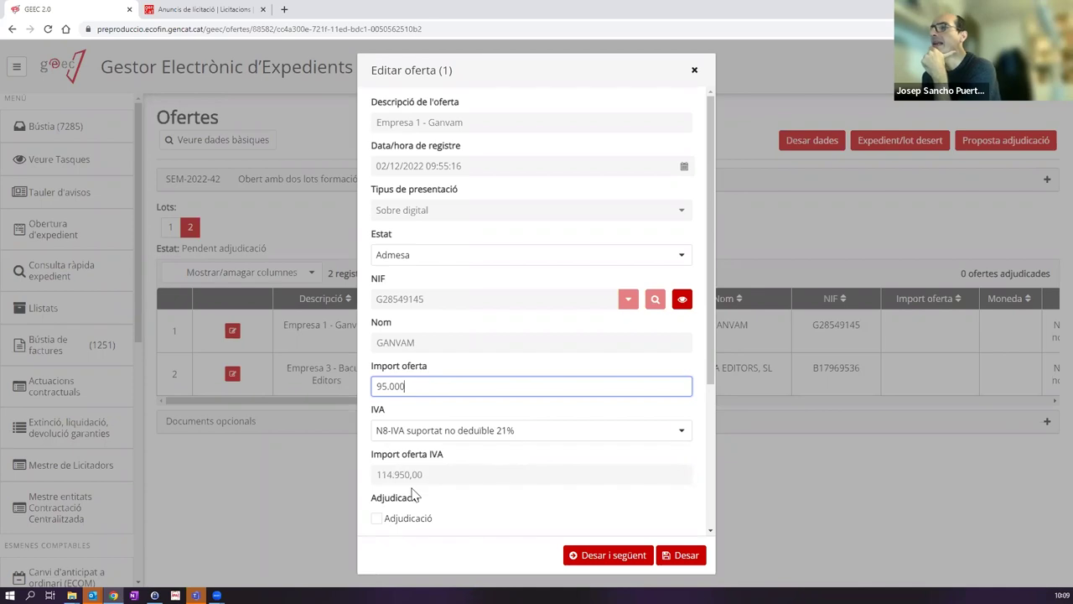
left_click(599, 558)
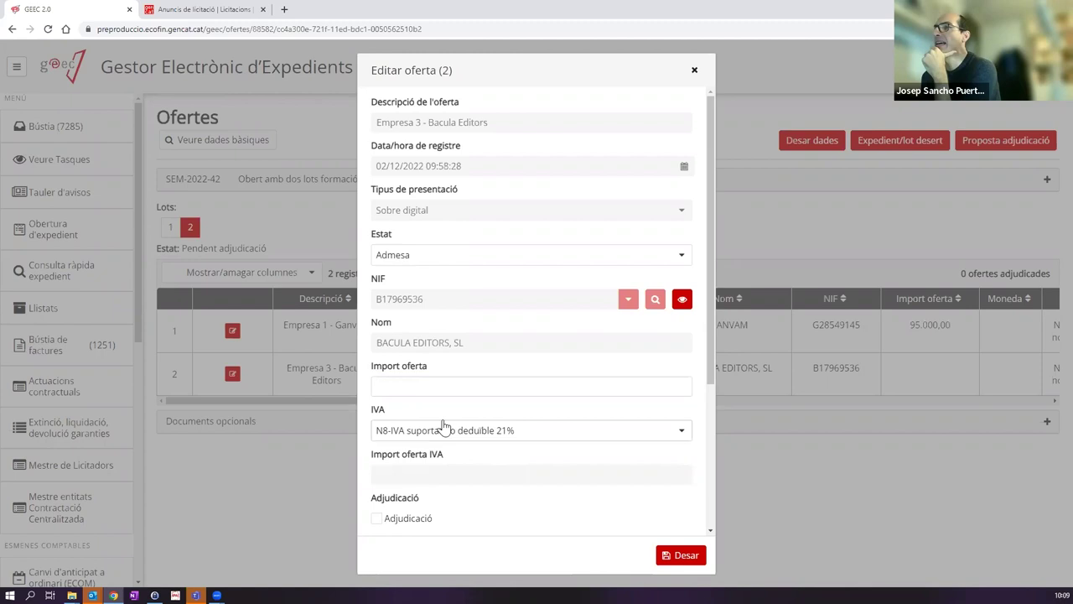
Step: Record Bacula Editors' lot 2 offer at 90.000,00, marked as awarded
left_click(392, 383)
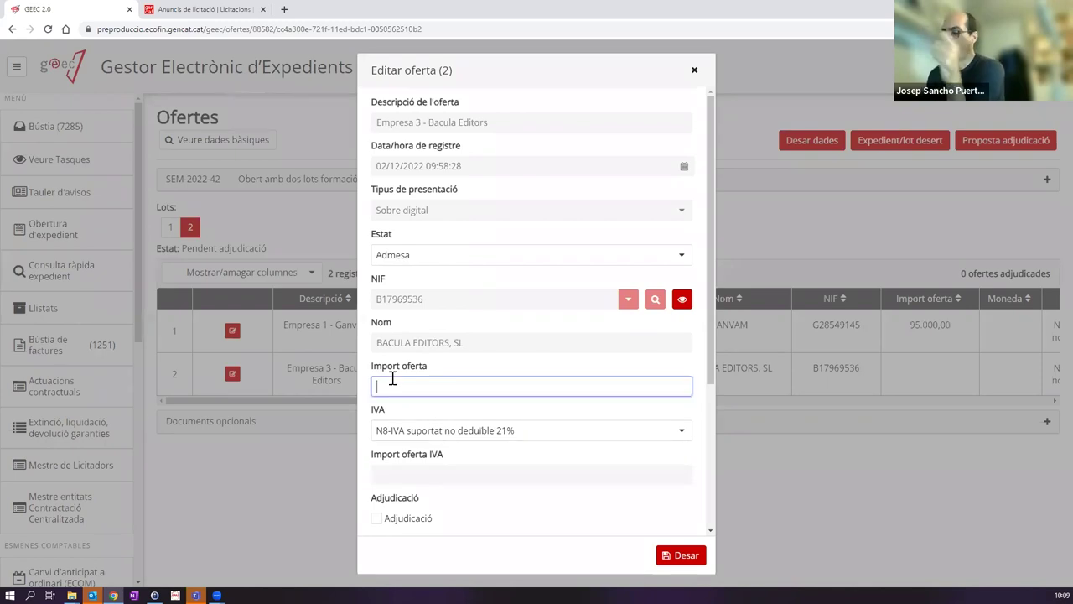
type("90.000")
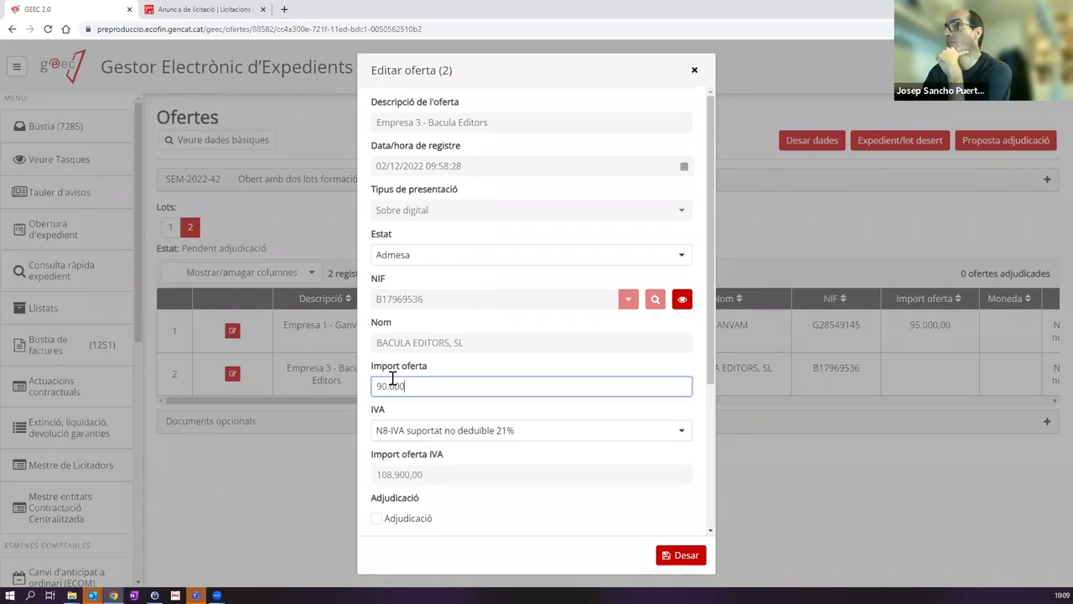
left_click(377, 518)
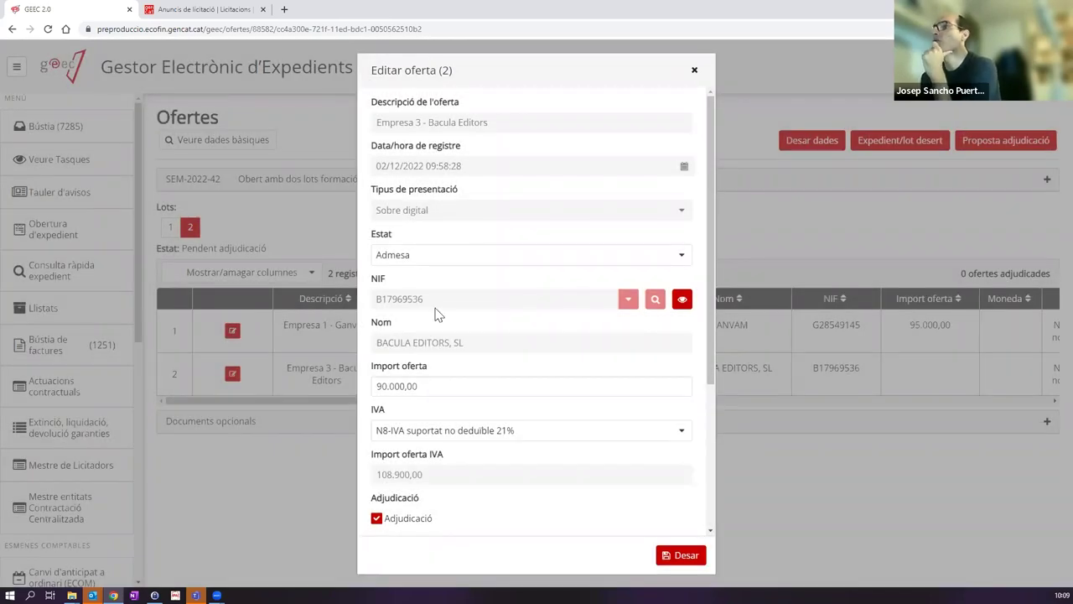
left_click(671, 555)
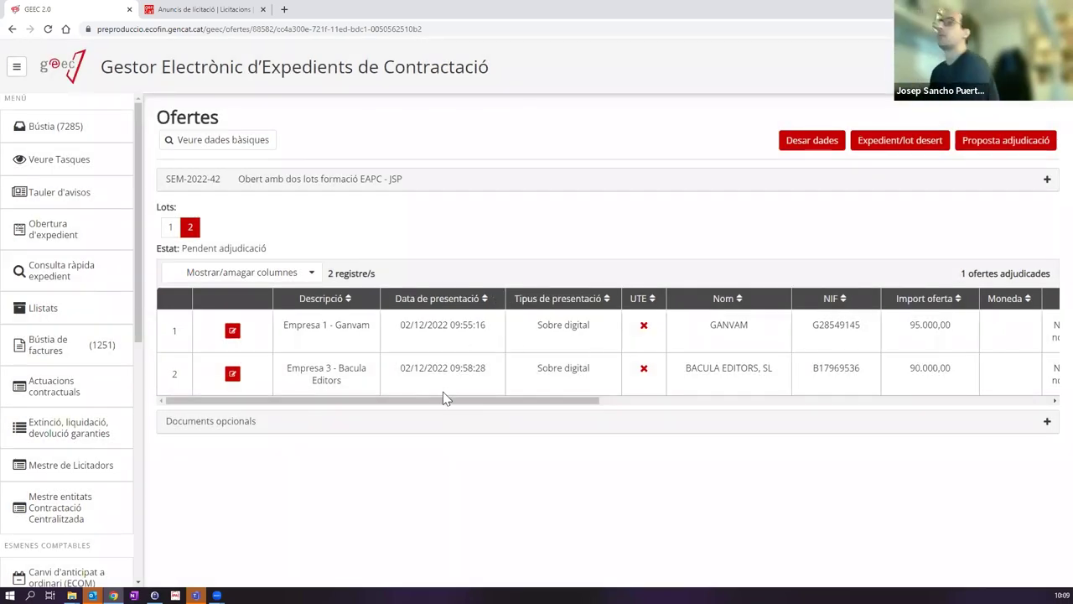
left_click(170, 227)
Step: Move the Adjudicació column right after Descripció in the offers grid
left_click_drag(448, 401, 676, 406)
left_click_drag(739, 302, 235, 303)
left_click_drag(496, 400, 210, 394)
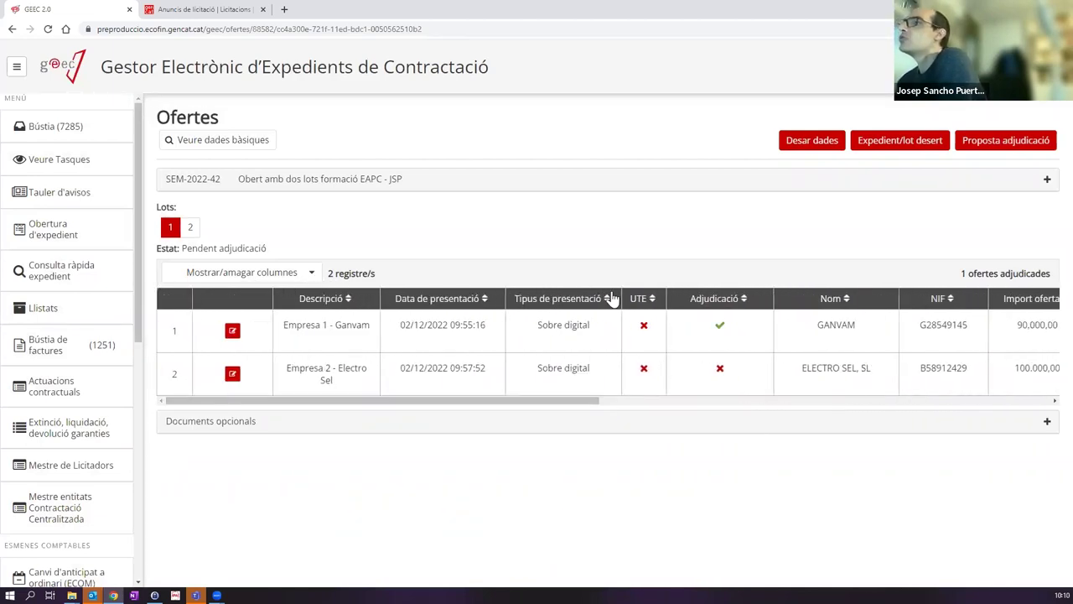
left_click_drag(696, 308, 412, 312)
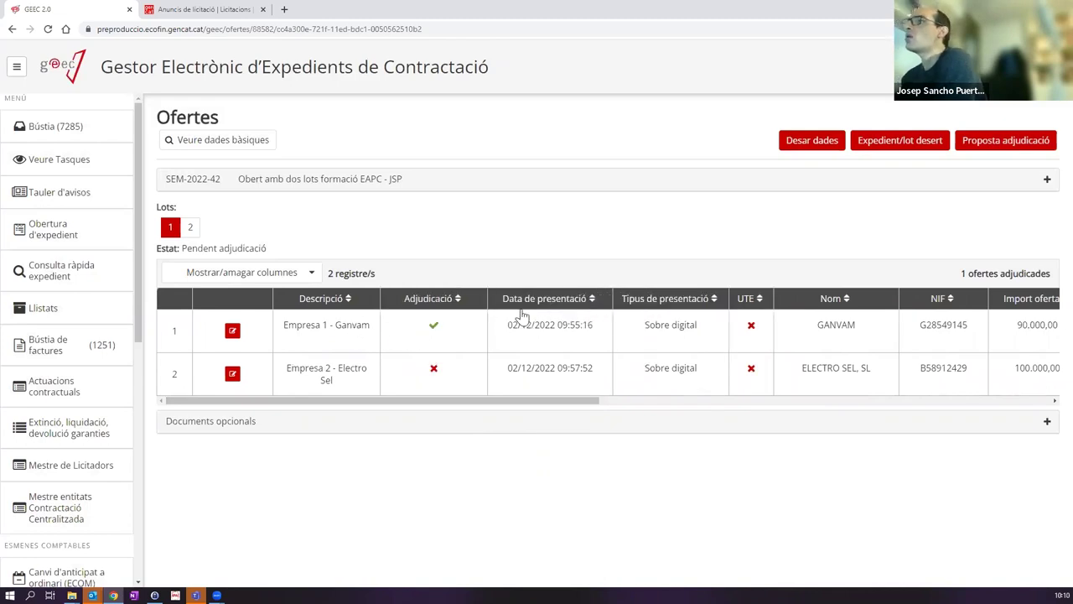
Step: Move Import oferta beside it, check lot 2, and submit the award proposal
left_click_drag(477, 401, 642, 400)
left_click_drag(678, 299, 329, 298)
left_click_drag(410, 400, 215, 399)
left_click_drag(659, 303, 524, 330)
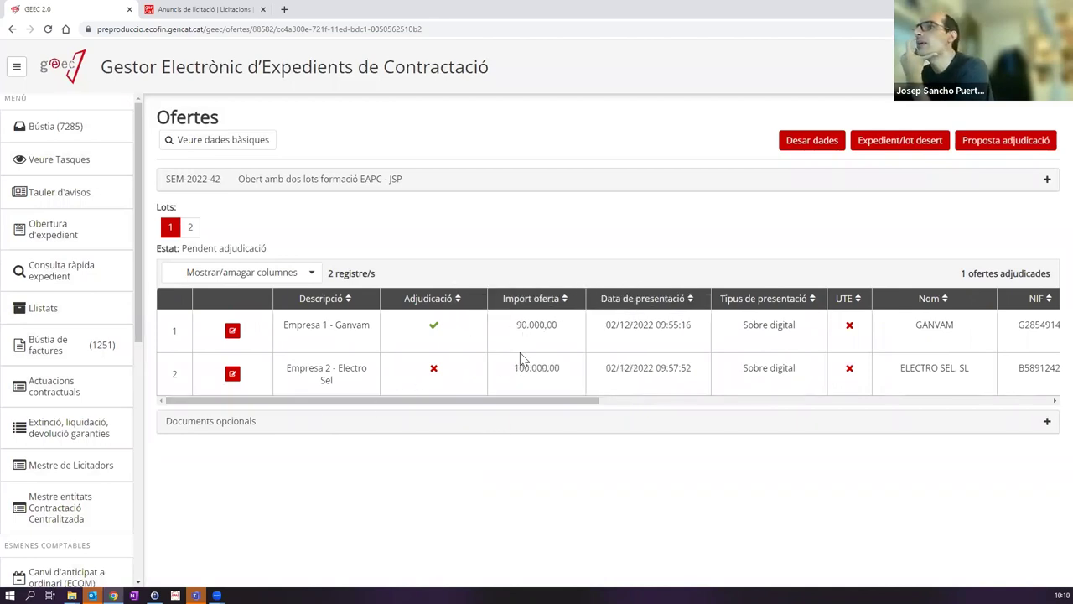
left_click(189, 228)
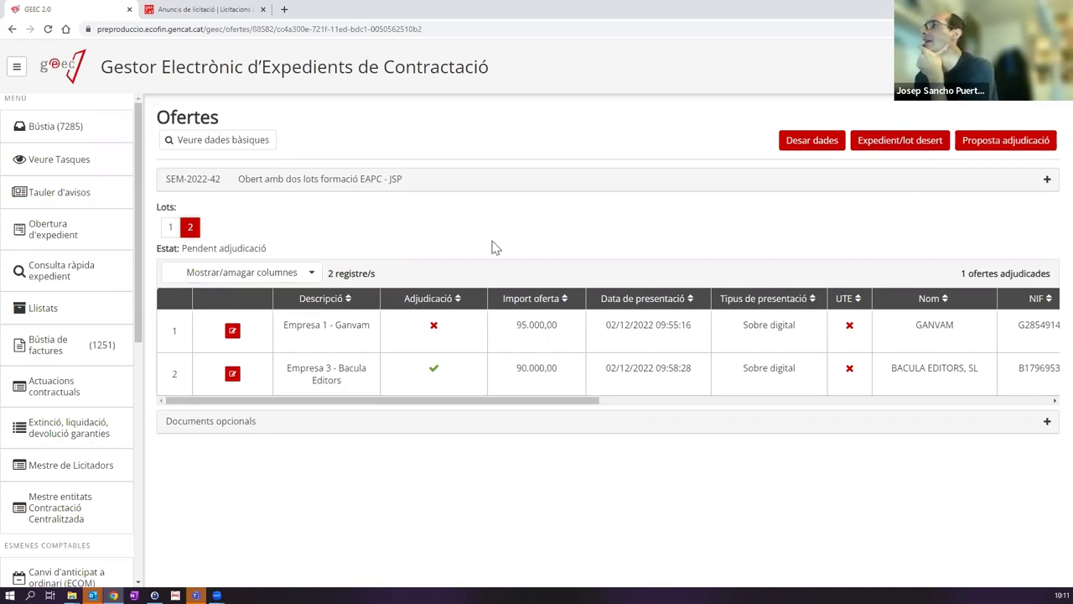
left_click(990, 143)
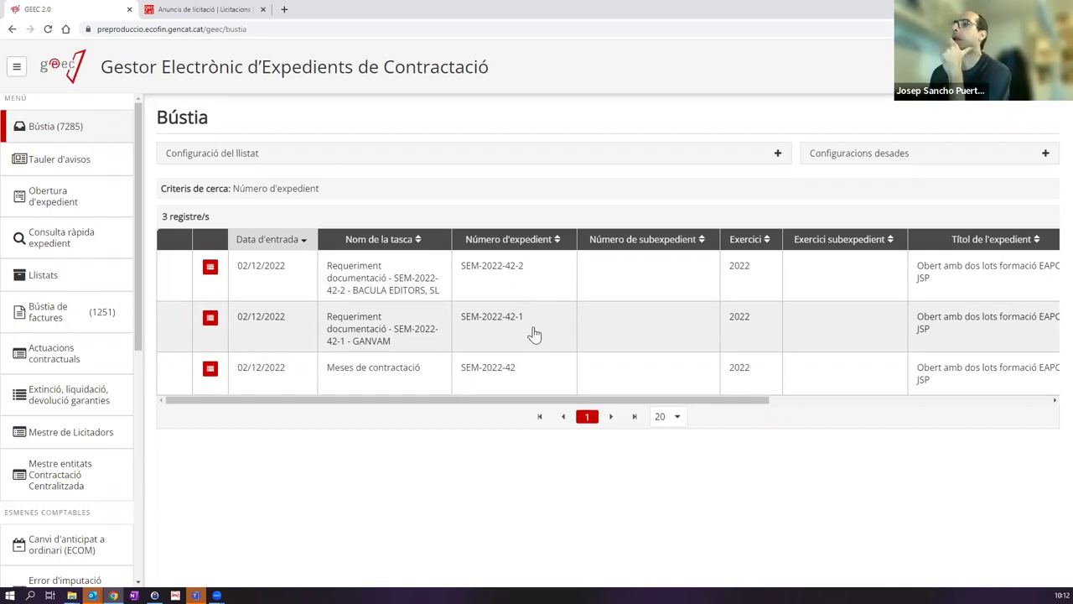
Step: Open the 'Requeriment documentació - SEM-2022-42-1 - GANVAM' task from the inbox
left_click(383, 330)
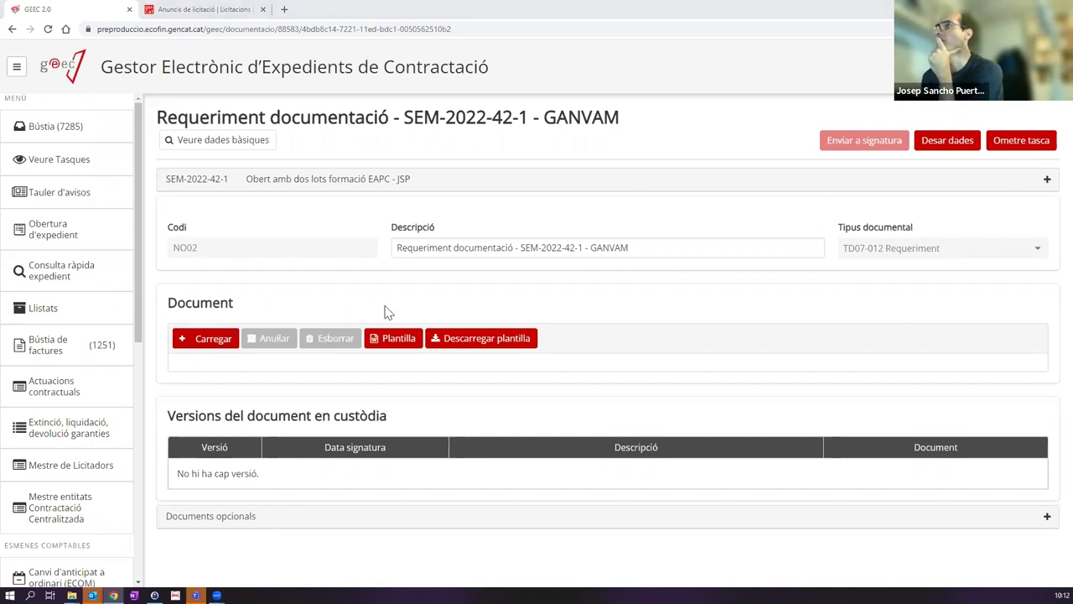
Step: Attach ProvaDocumentSignat.pdf to GANVAM's requirement and close the procedure step
double_click(307, 188)
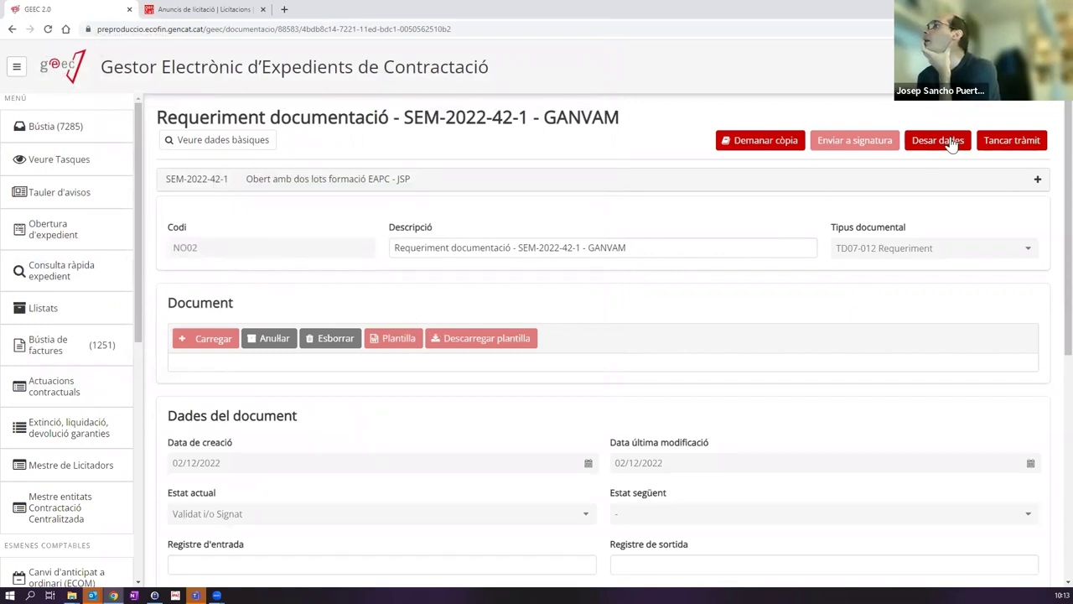
left_click(1015, 143)
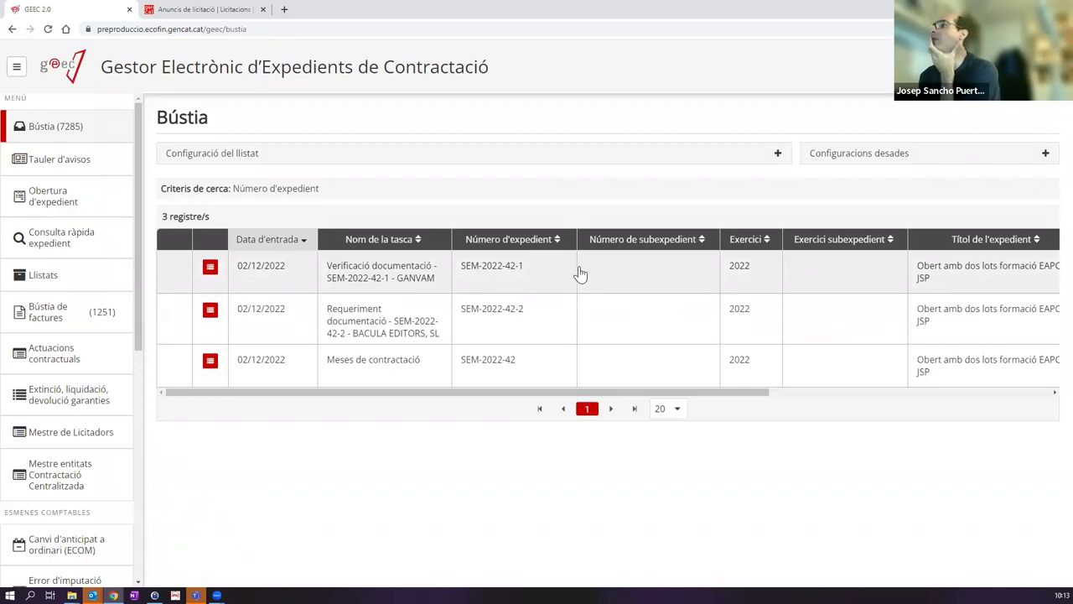
Step: Open BACULA EDITORS' SEM-2022-42-2 requirement, attach ProvaDocumentSignat.pdf, and close it
left_click(354, 329)
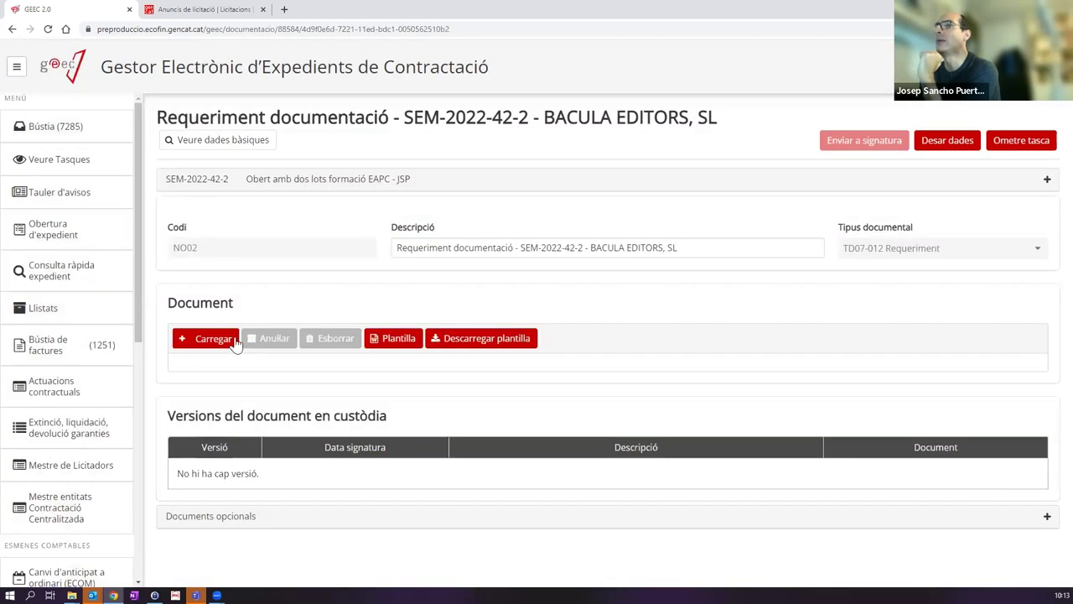
left_click(228, 342)
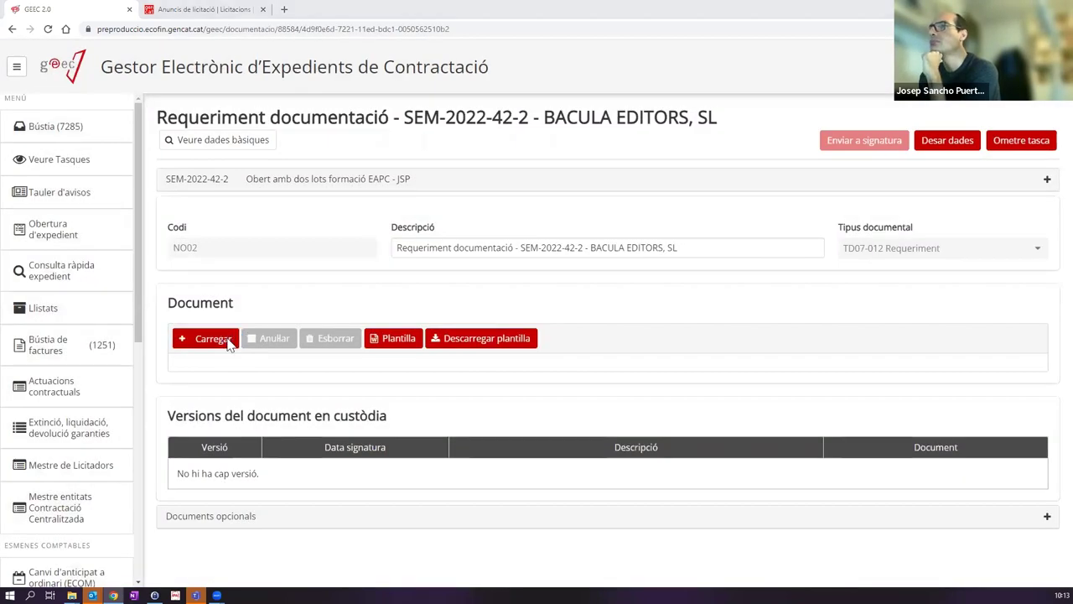
left_click(277, 188)
double_click(276, 187)
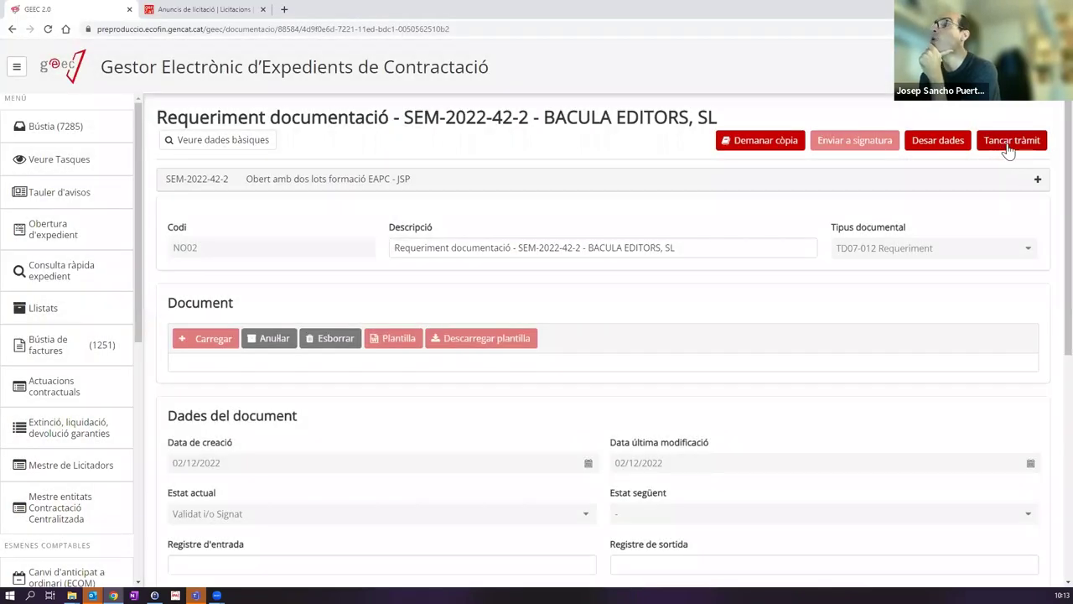
left_click(1007, 143)
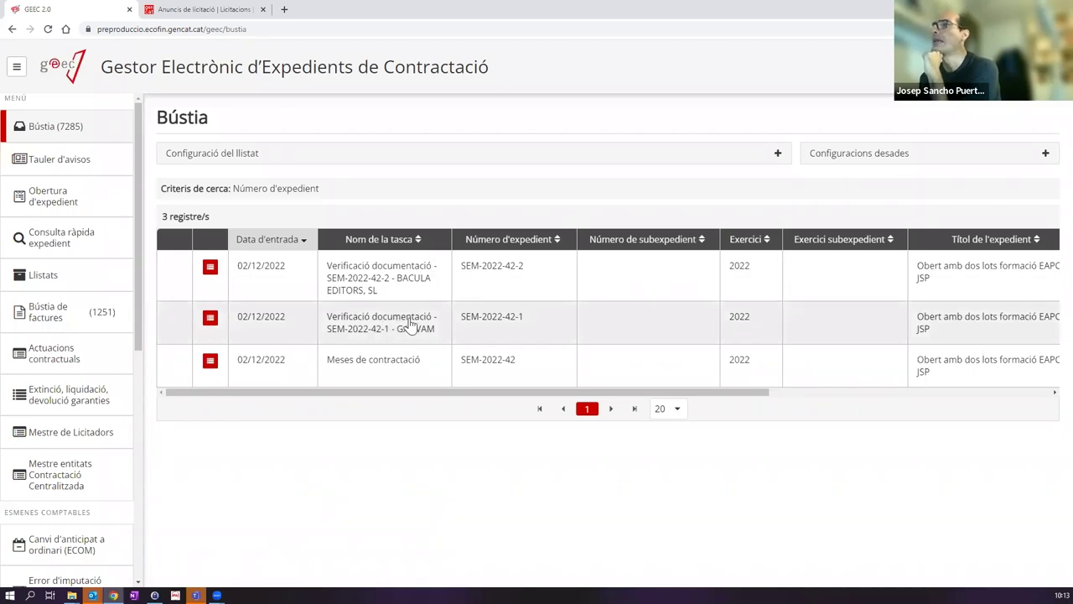
Step: Open GANVAM's verification task and describe the document as 'Rebut de la Garantia - GANVAM'
left_click(411, 324)
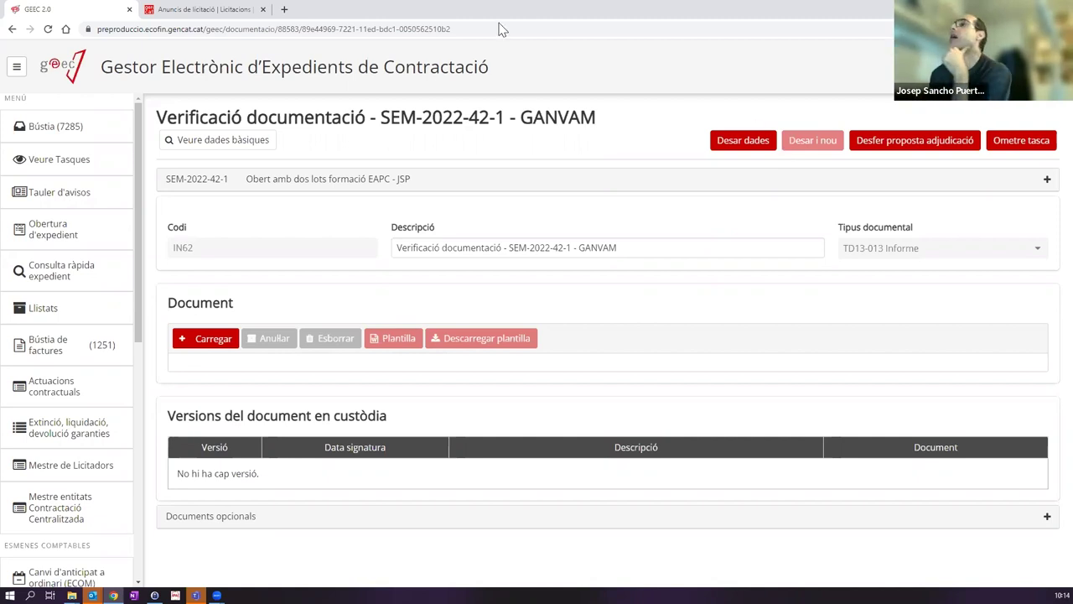
left_click(214, 341)
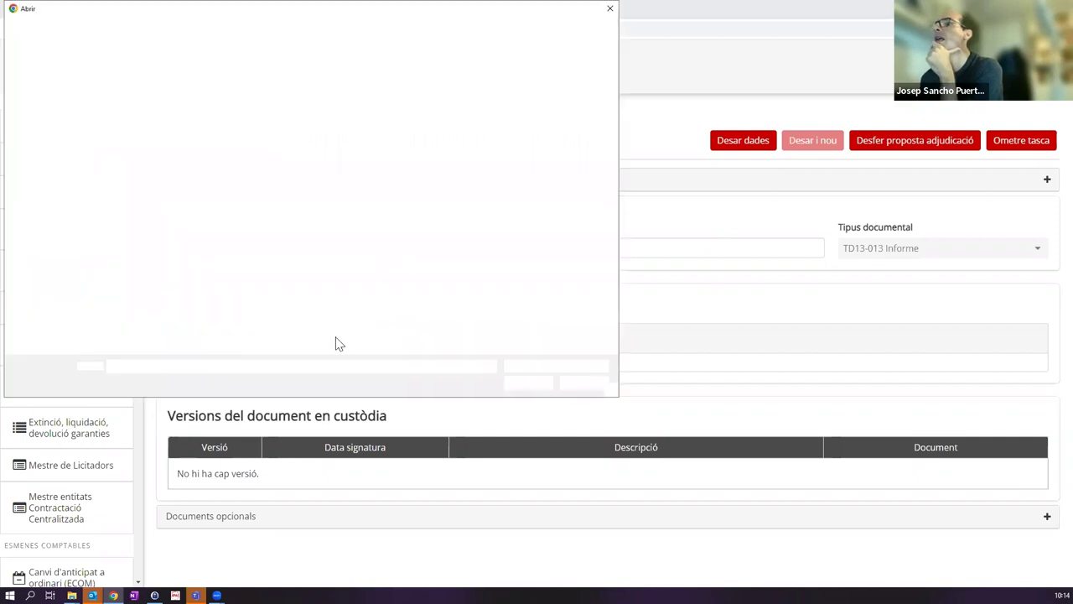
left_click(596, 383)
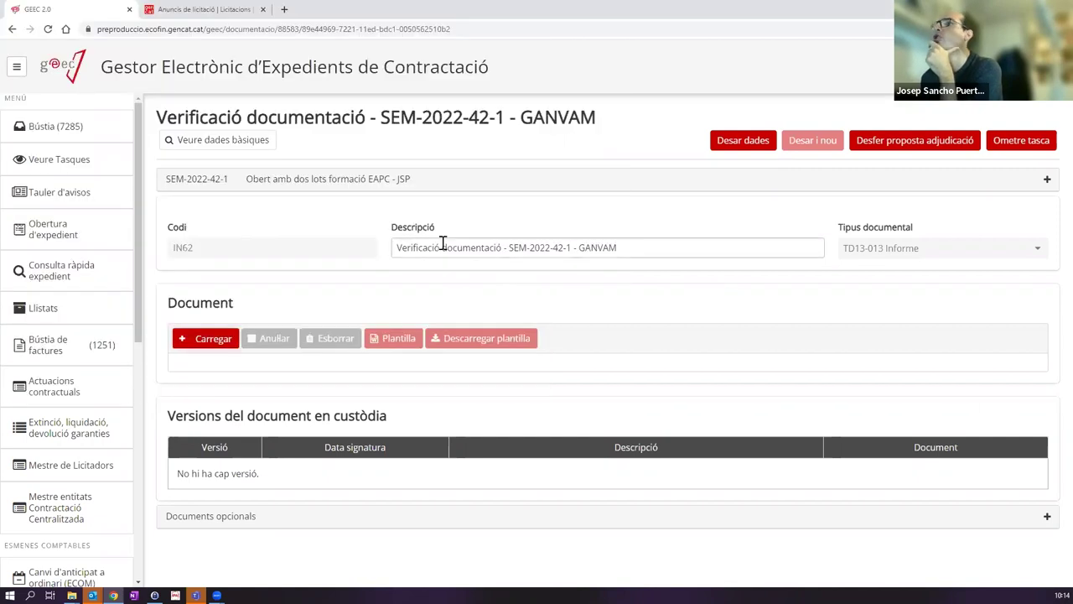
left_click_drag(399, 249, 570, 244)
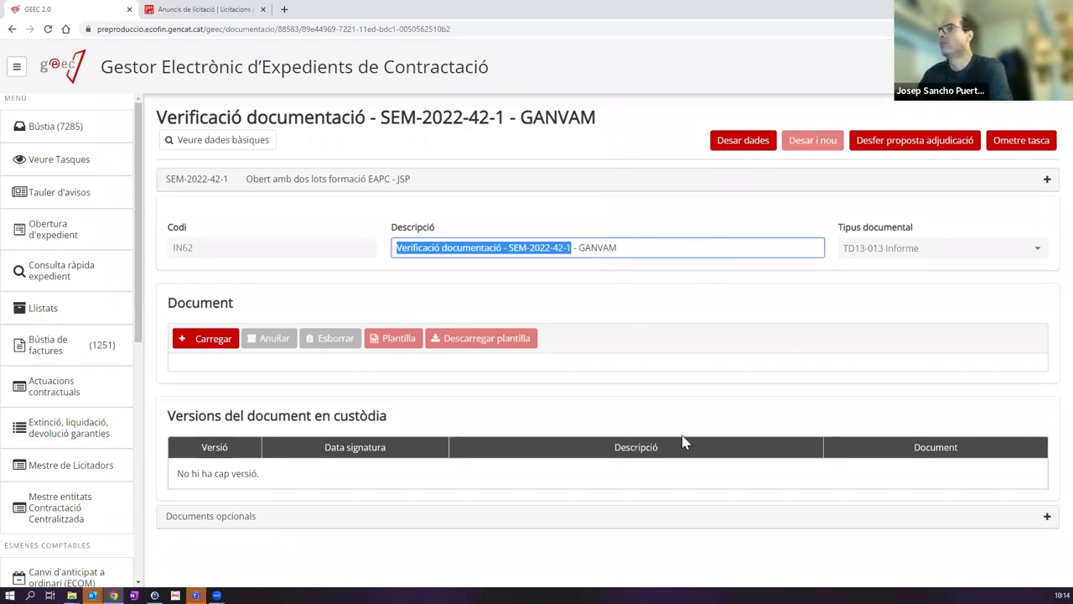
type("Rebut de la Grant")
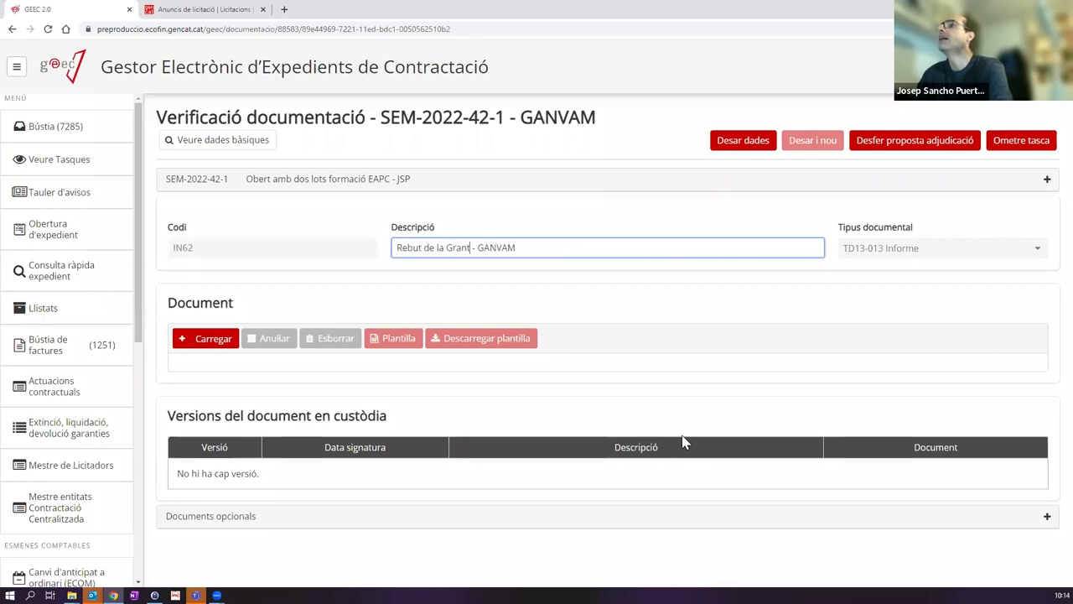
key("BackSpace")
type("arantia")
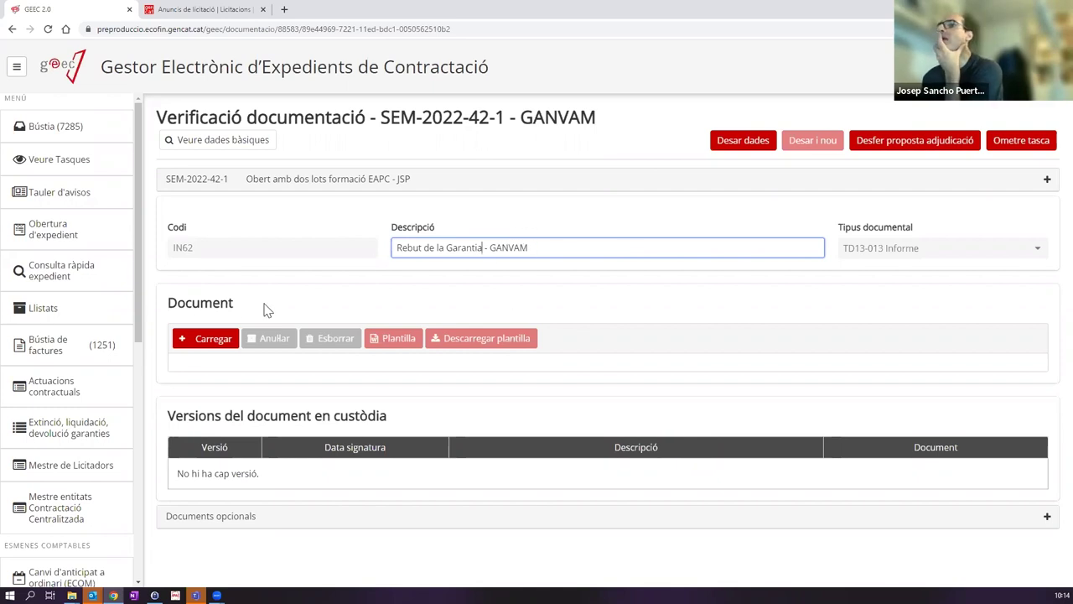
Step: Attach ProvaDocumentSignat.pdf to the guarantee receipt, save it, and start a new document
left_click(228, 339)
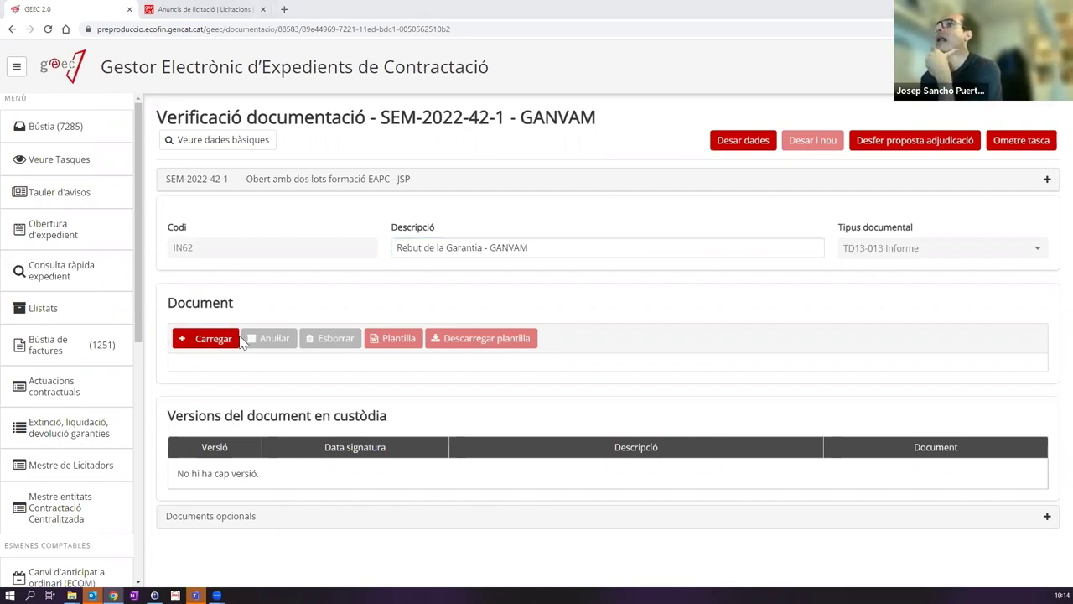
left_click(284, 188)
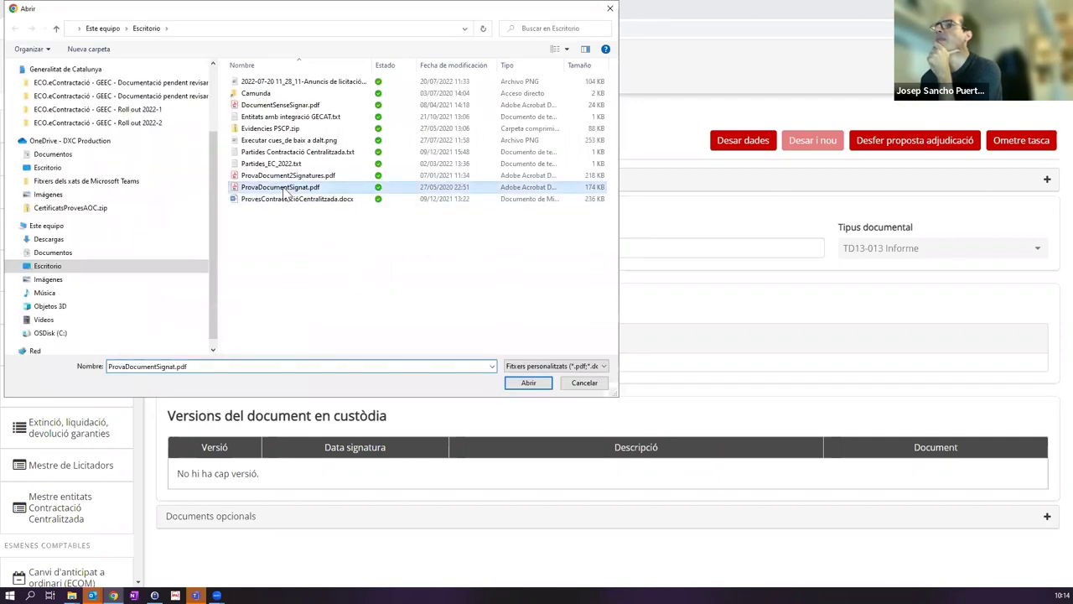
double_click(283, 188)
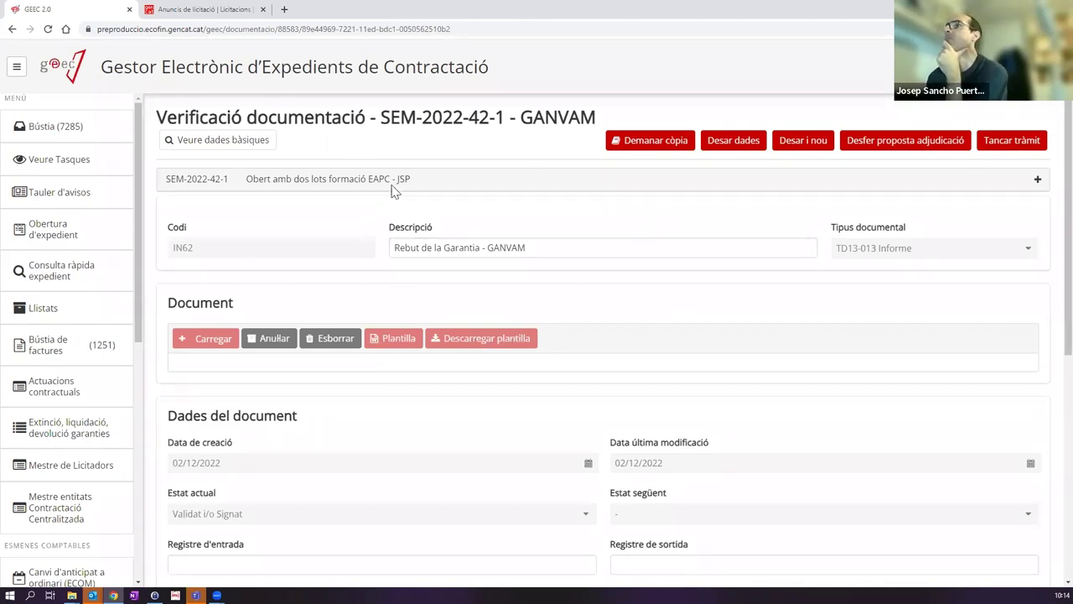
left_click(803, 146)
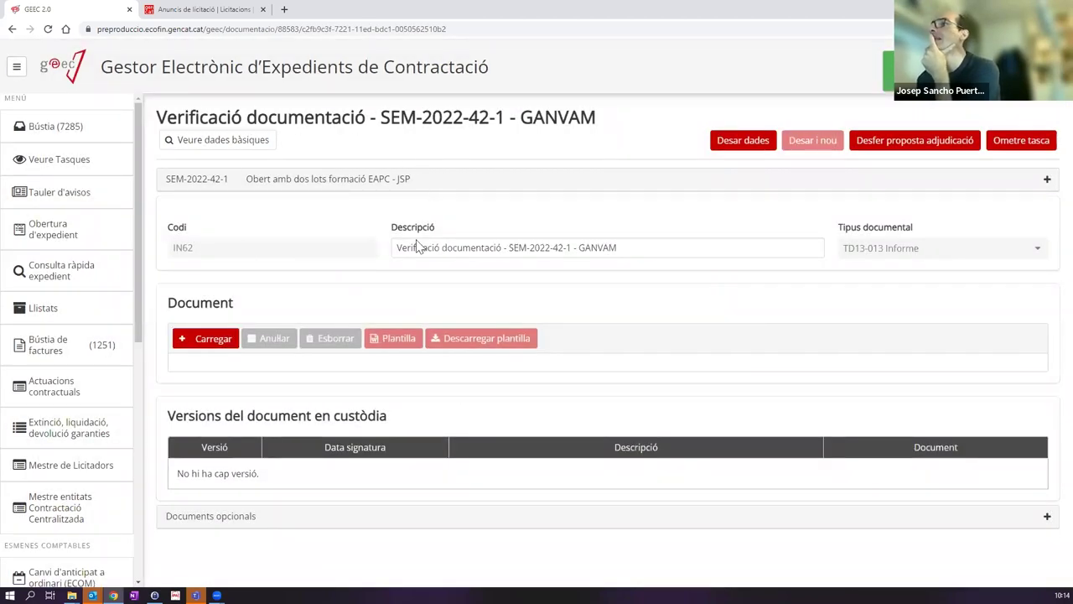
Step: Change the new document's description to 'Antecedents Penals - GANVAM'
left_click_drag(500, 247, 326, 256)
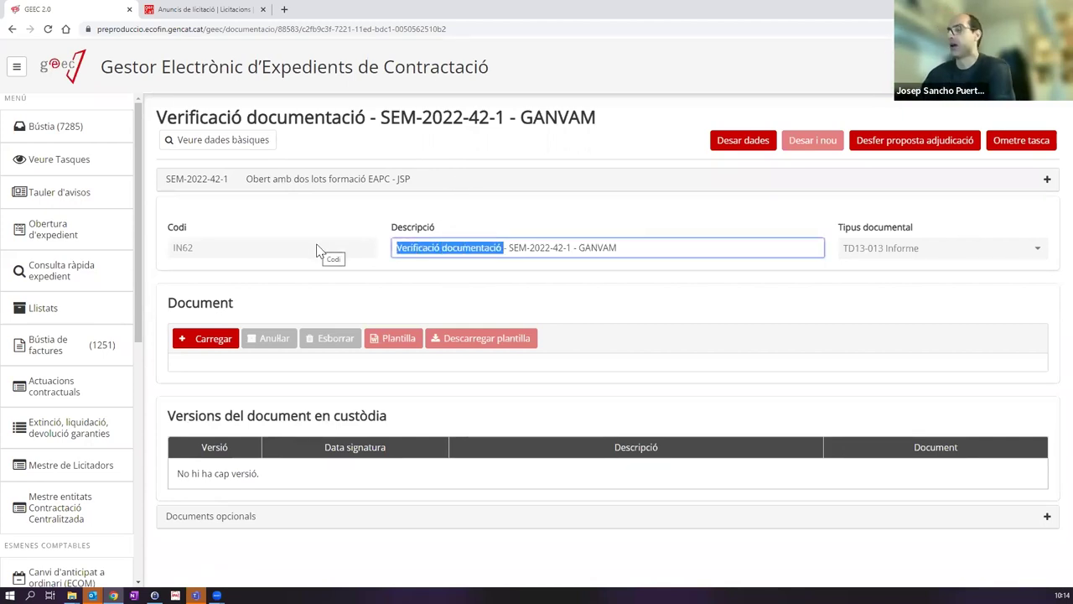
type("Ant")
type("ecedents P")
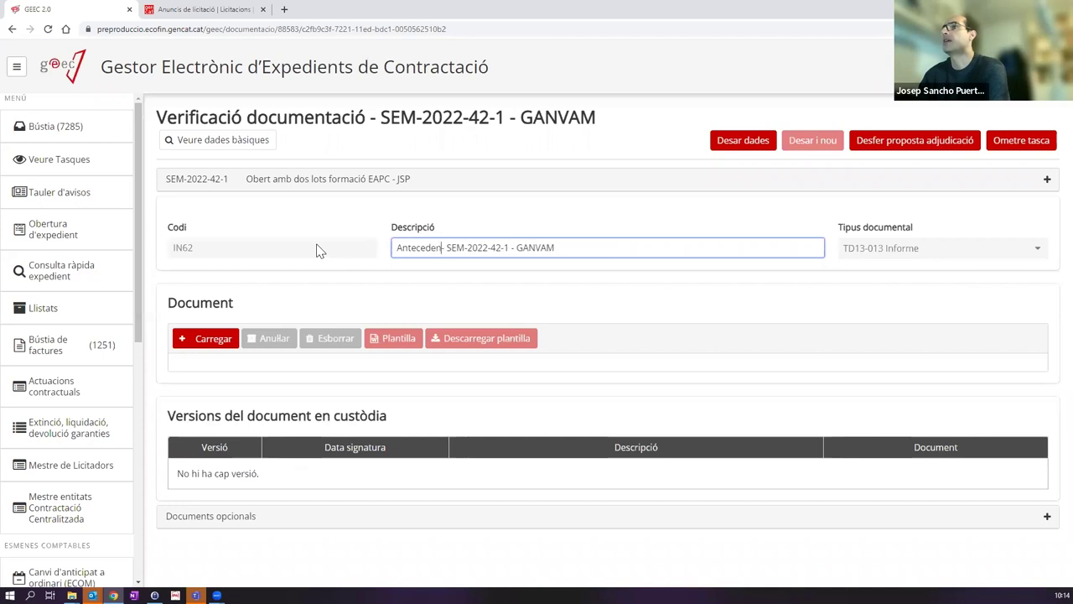
type("enals")
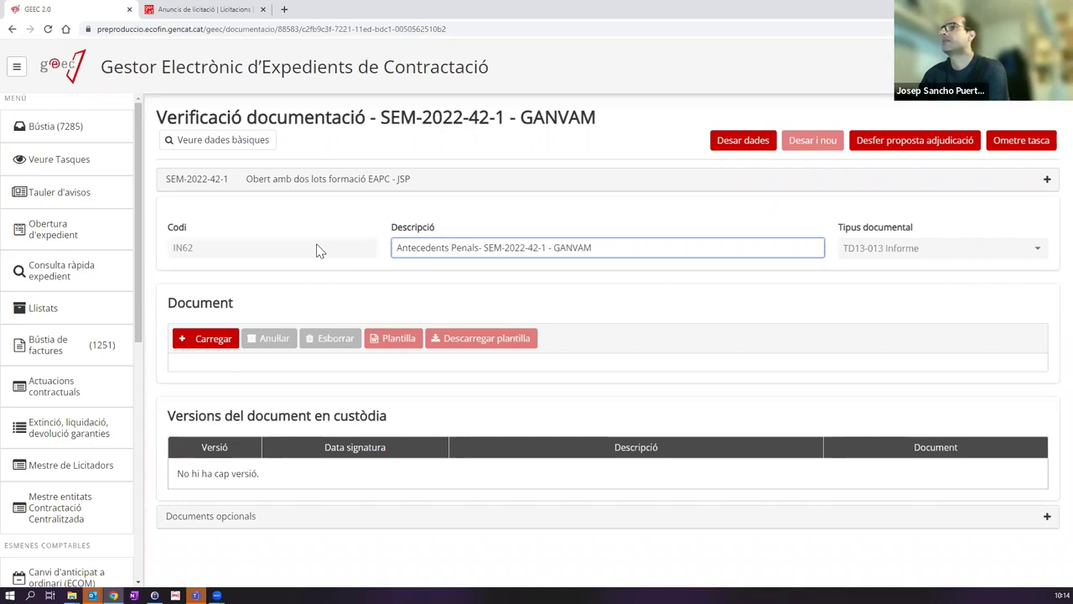
key("ctrl+shift+Right")
key("ctrl+shift+Right")
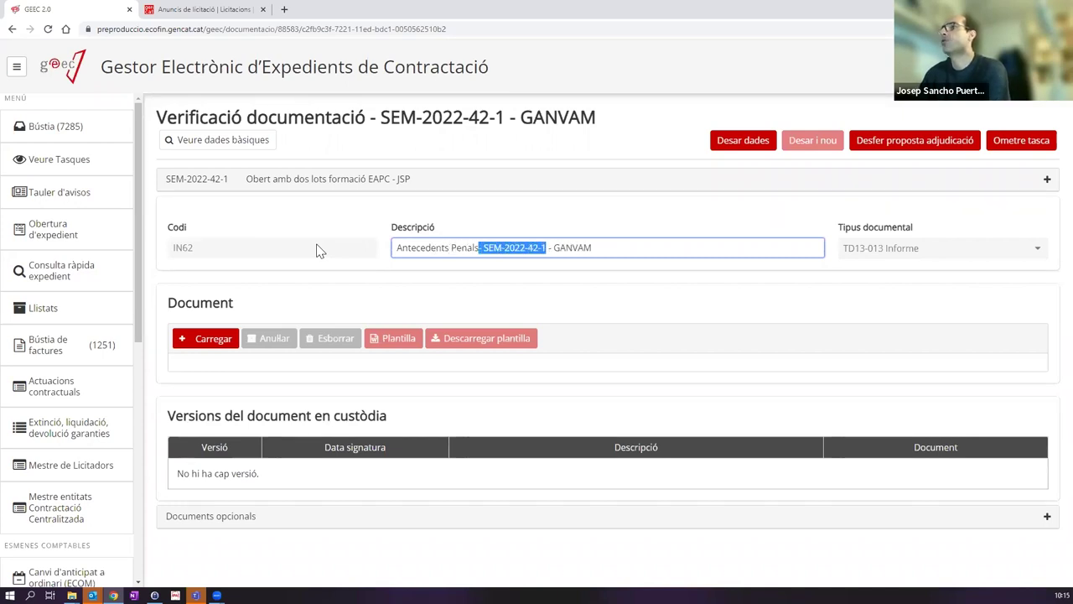
key("Delete")
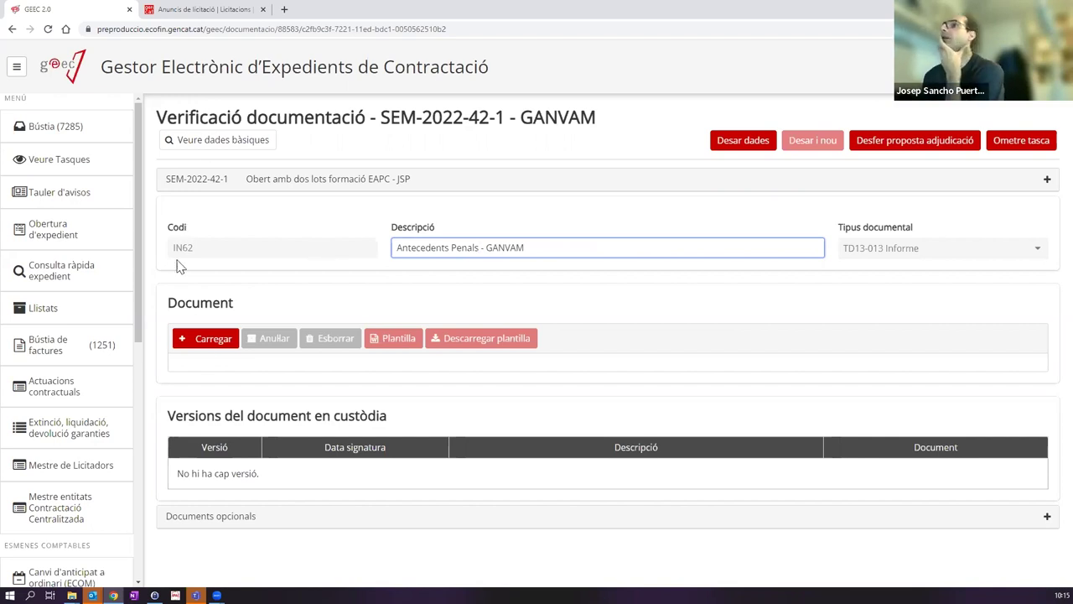
Step: Attach ProvaDocumentSignat.pdf as the criminal records document
left_click(210, 339)
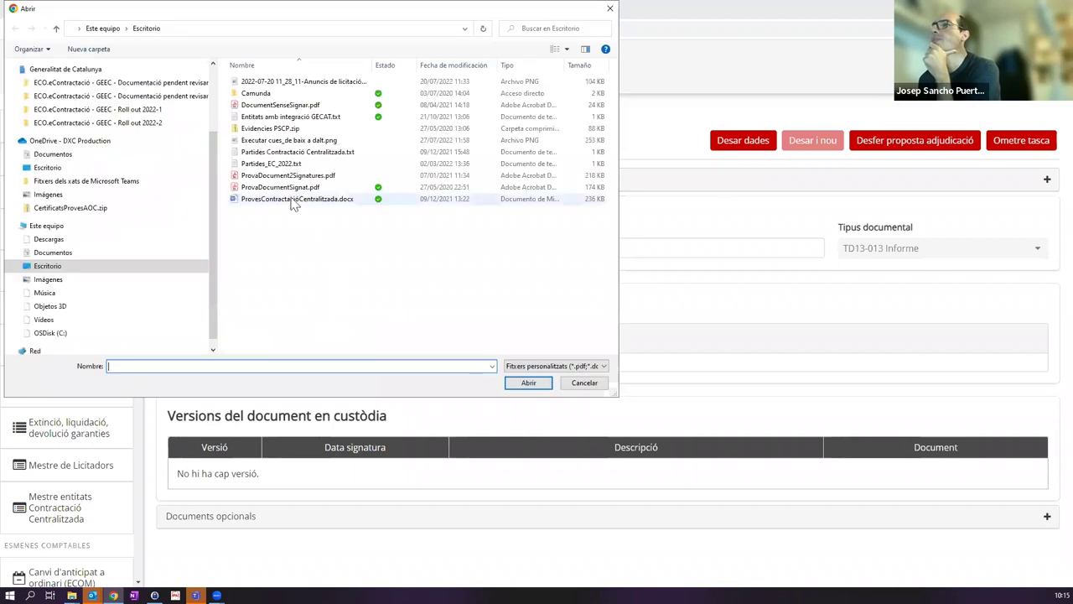
left_click(283, 188)
double_click(283, 188)
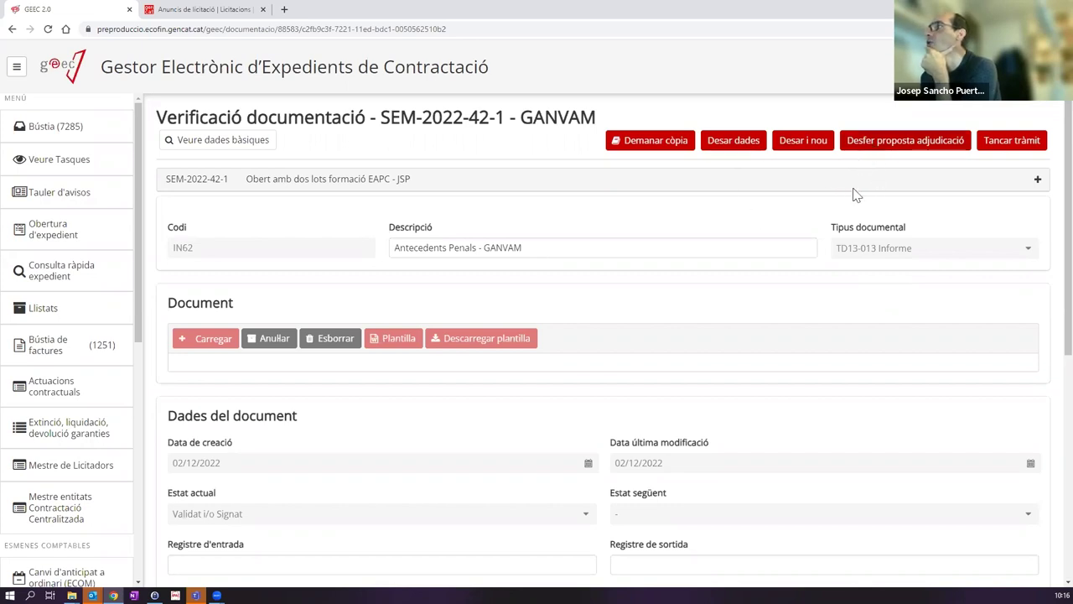
Step: Undo GANVAM's award proposal, giving an unmet requirement as the reason
left_click(872, 143)
left_click(586, 331)
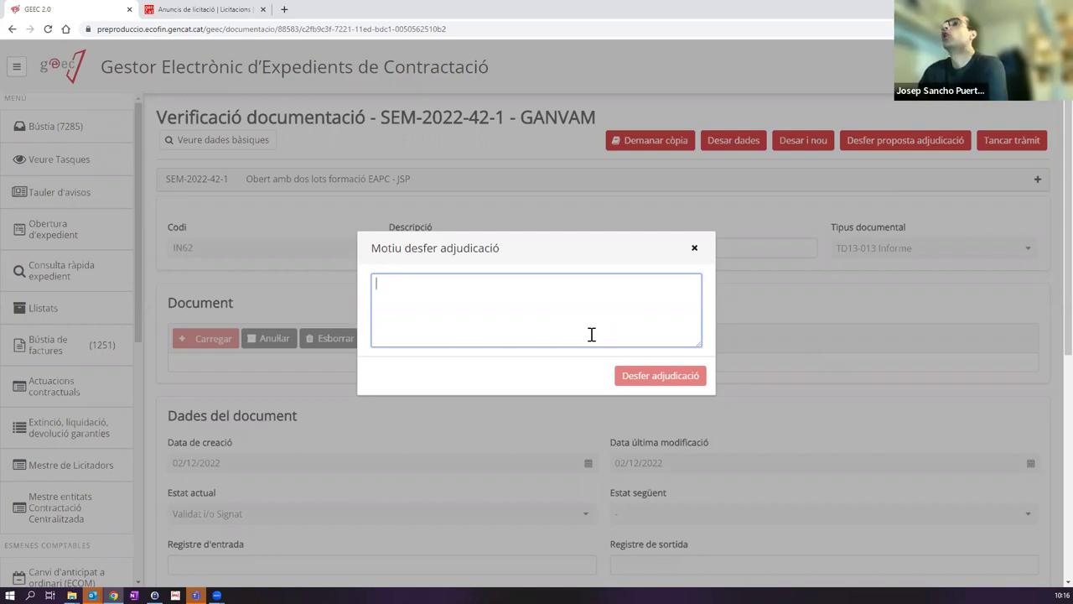
type("No compleix el requesit XXXXXX")
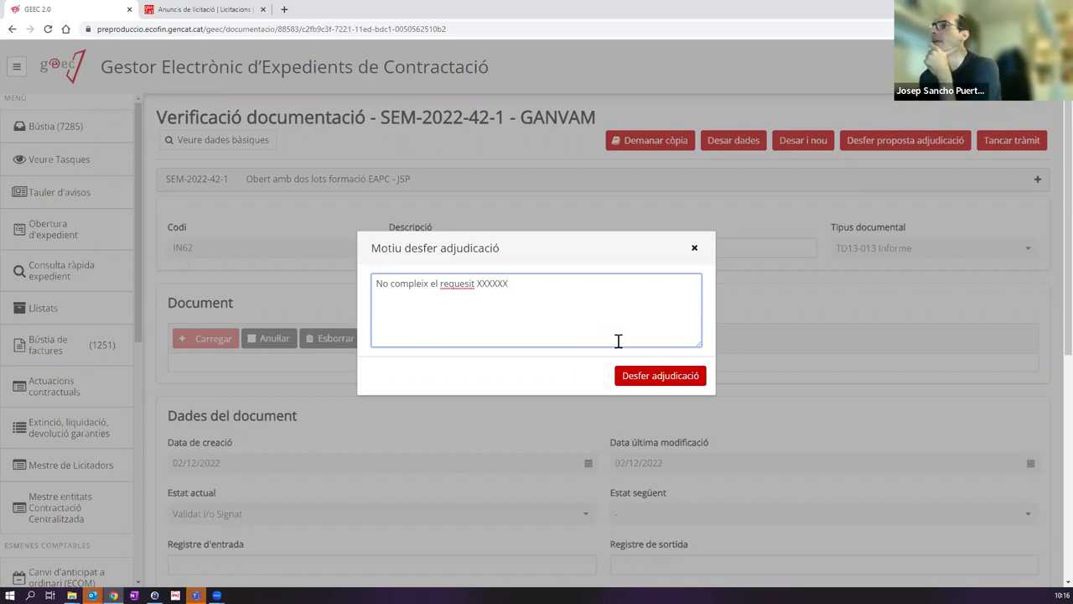
left_click(653, 379)
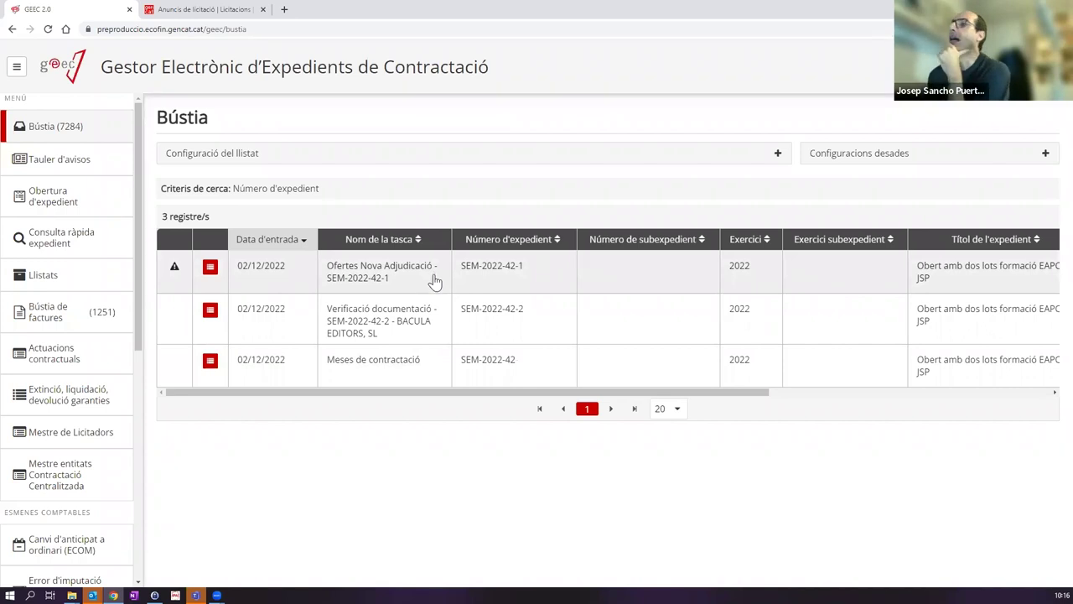
Step: Tick Adjudicació on Electro Sel's 100.000,00 offer for SEM-2022-42-1 and save it
mouse_move(173, 269)
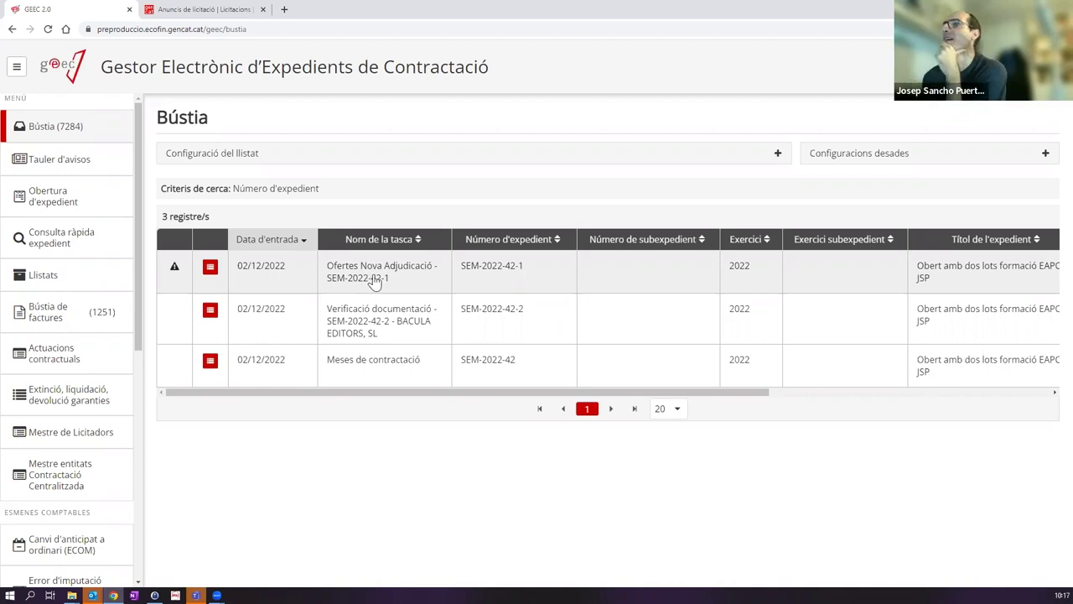
left_click(374, 282)
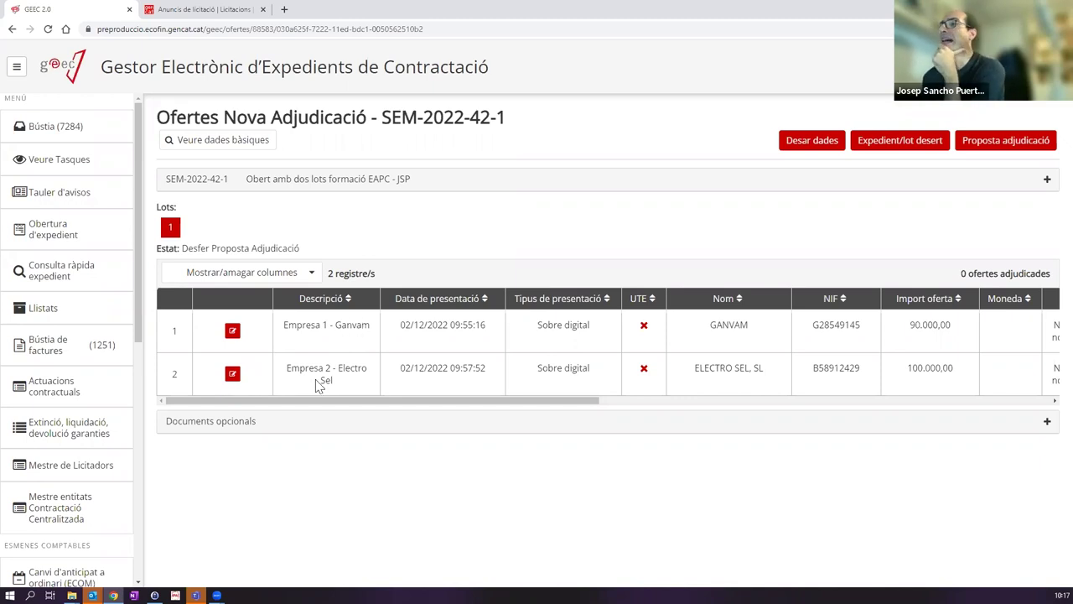
left_click(232, 376)
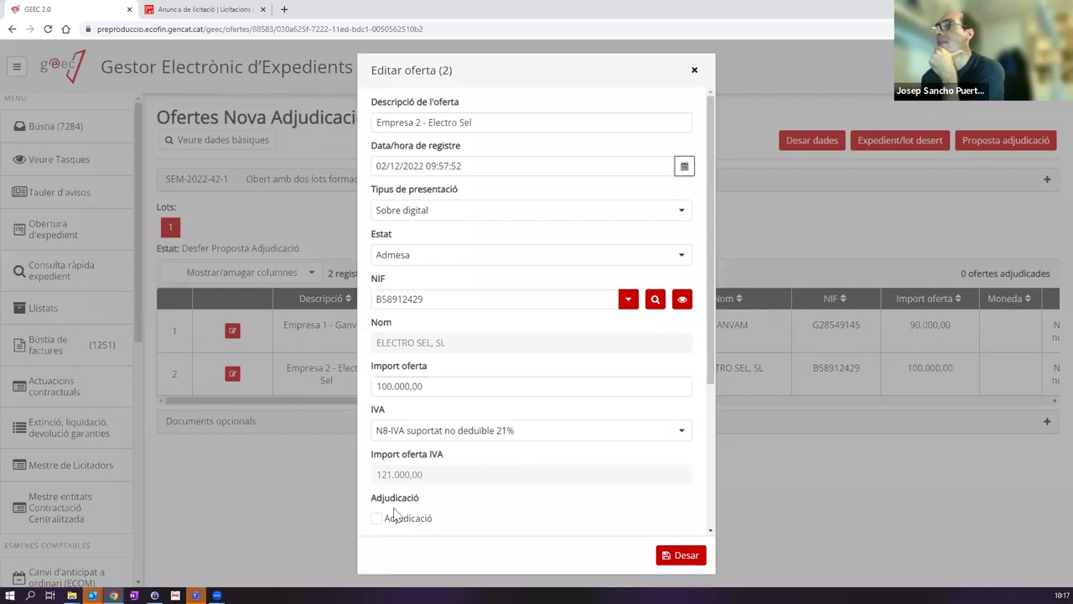
left_click(389, 518)
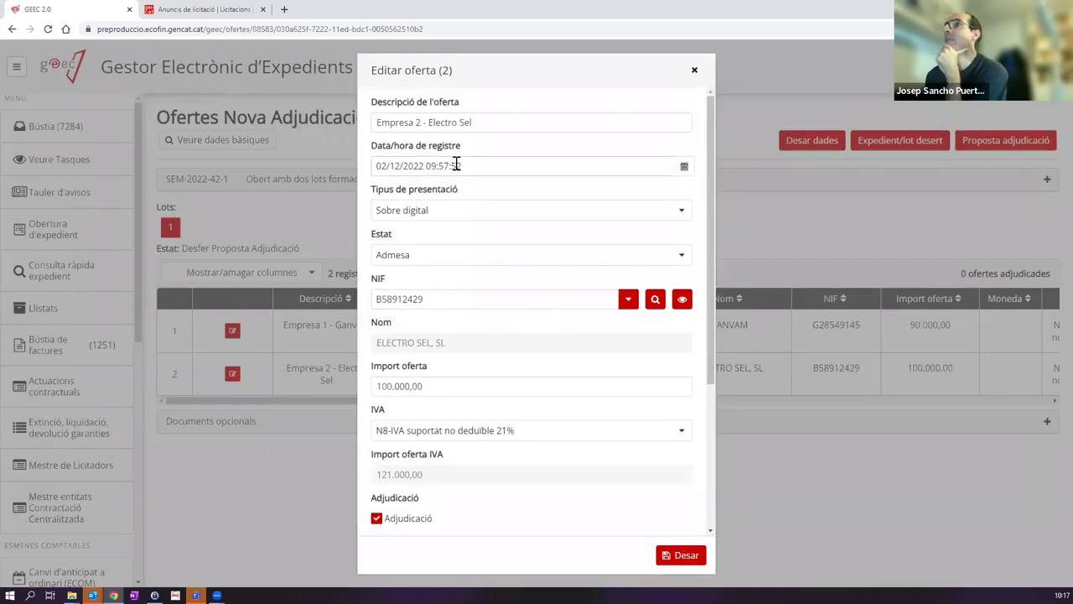
left_click(684, 555)
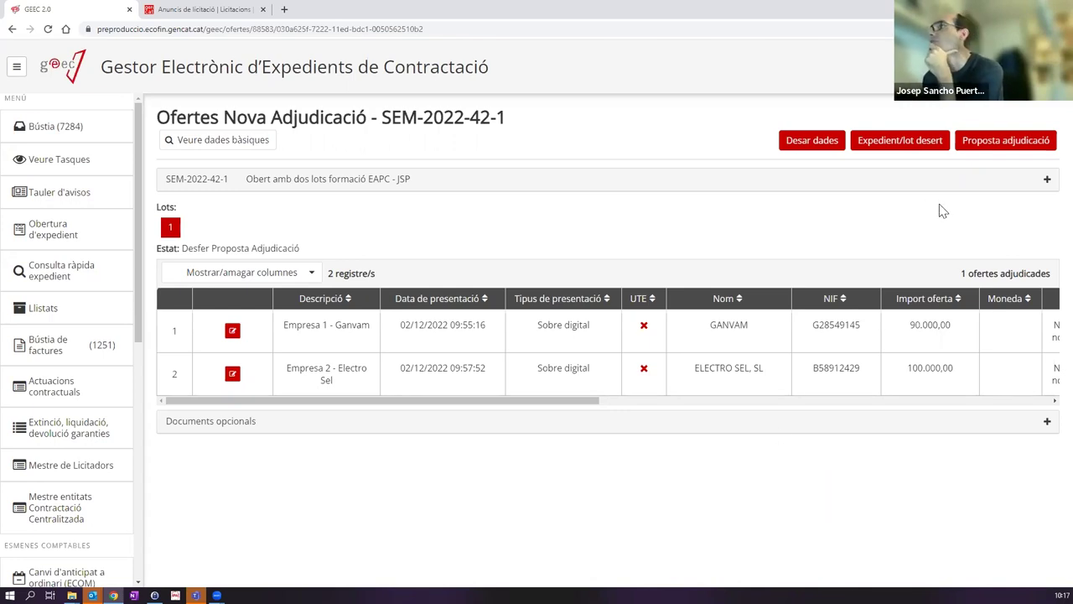
Step: Submit Electro Sel's award proposal, upload ProvaDocumentSignat.pdf to its Requeriment documentació, and close that procedure
left_click(995, 153)
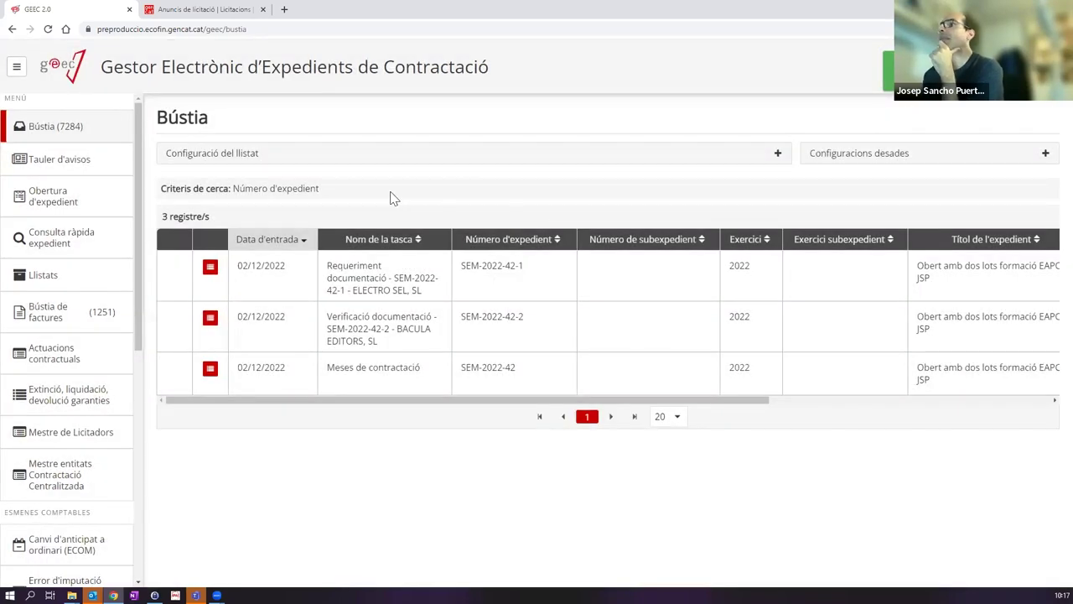
left_click(373, 291)
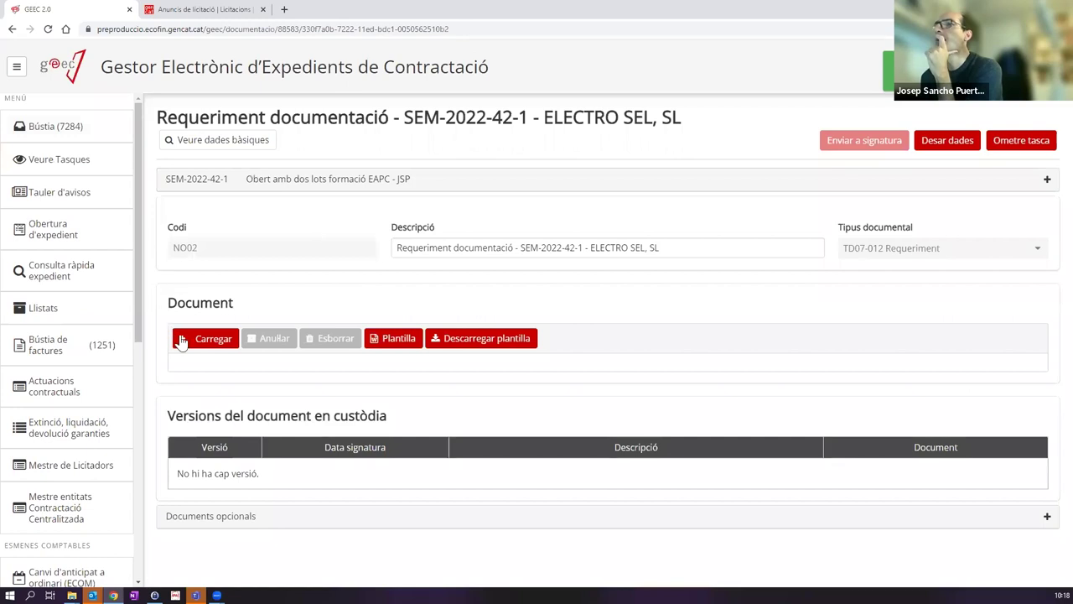
left_click(225, 347)
left_click(279, 187)
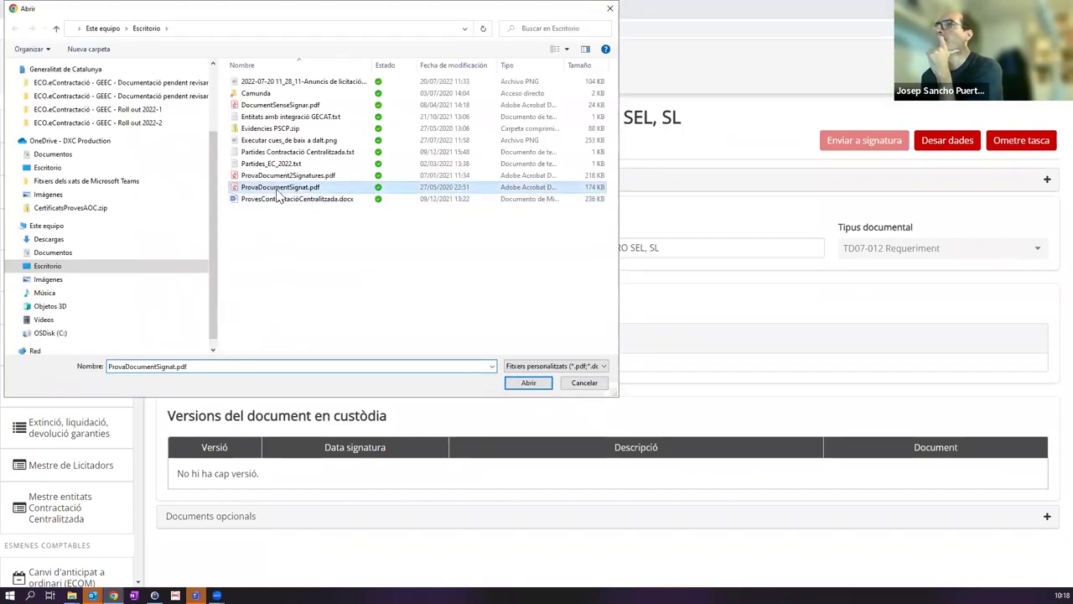
left_click(278, 194)
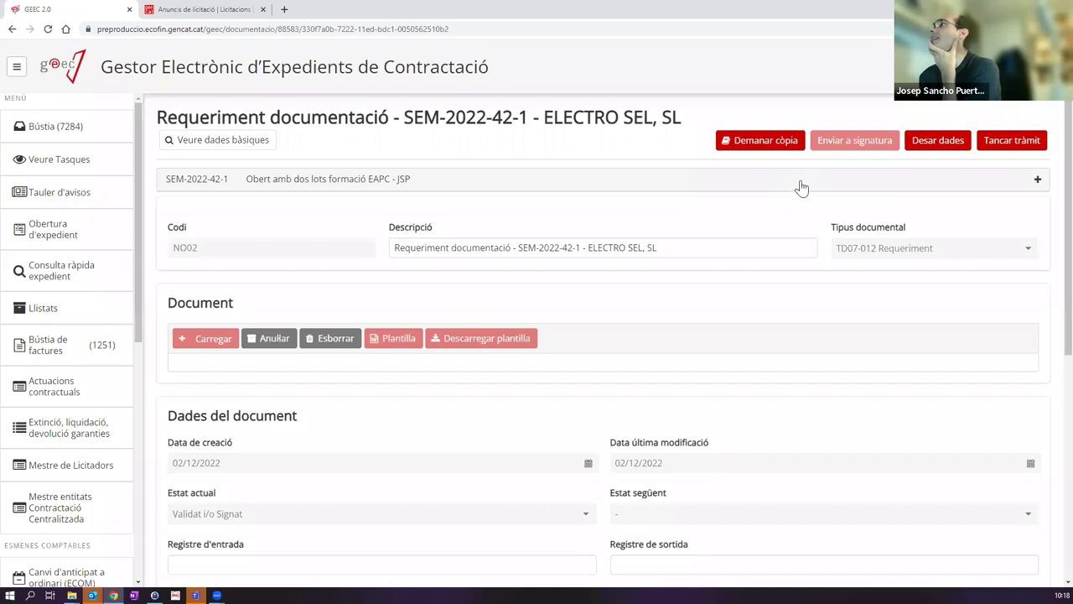
left_click(1003, 147)
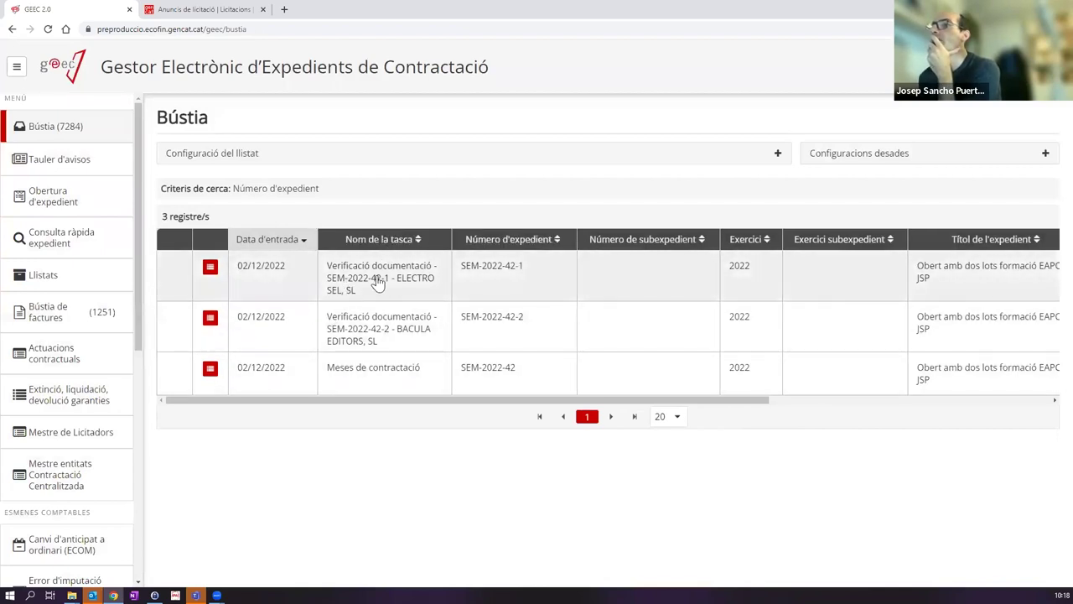
Step: Skip the Verificació documentació task for SEM-2022-42-1 - Electro Sel
left_click(379, 283)
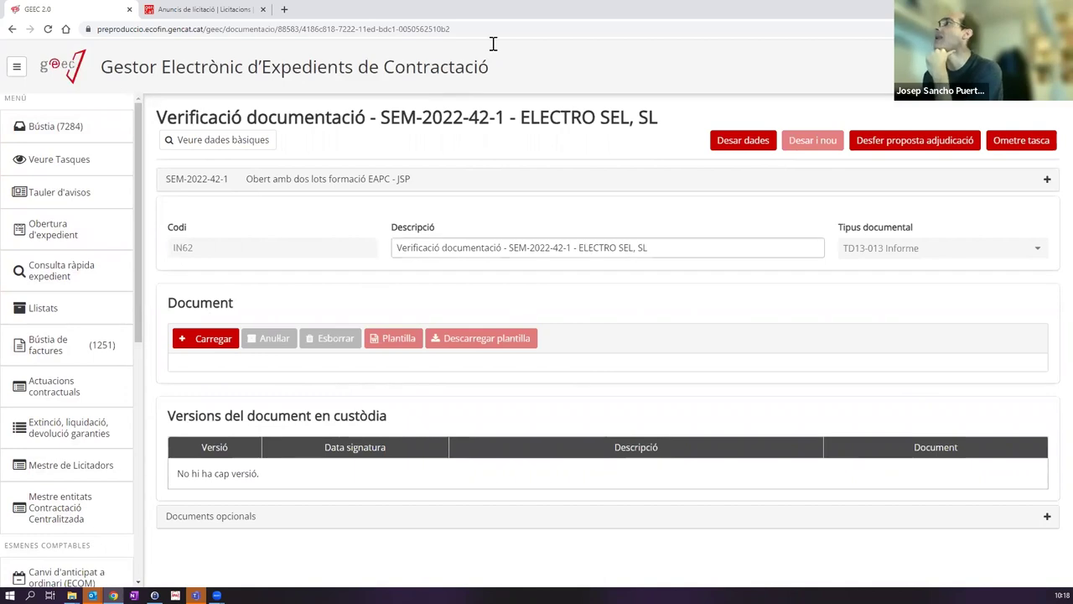
left_click(1025, 144)
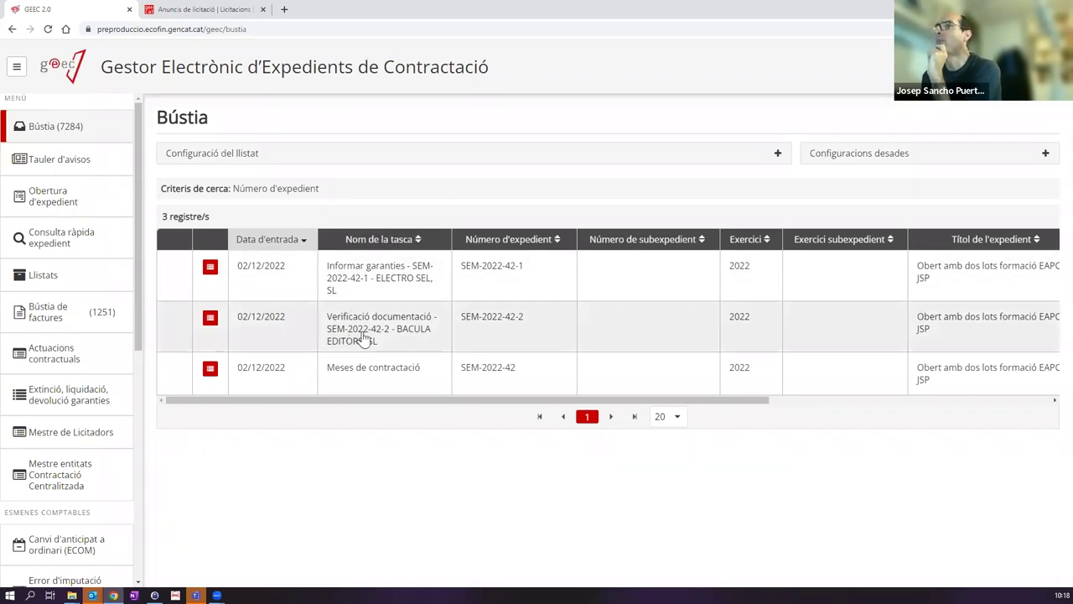
Step: Skip the Verificació documentació task for SEM-2022-42-2 - Bacula Editors
left_click(359, 330)
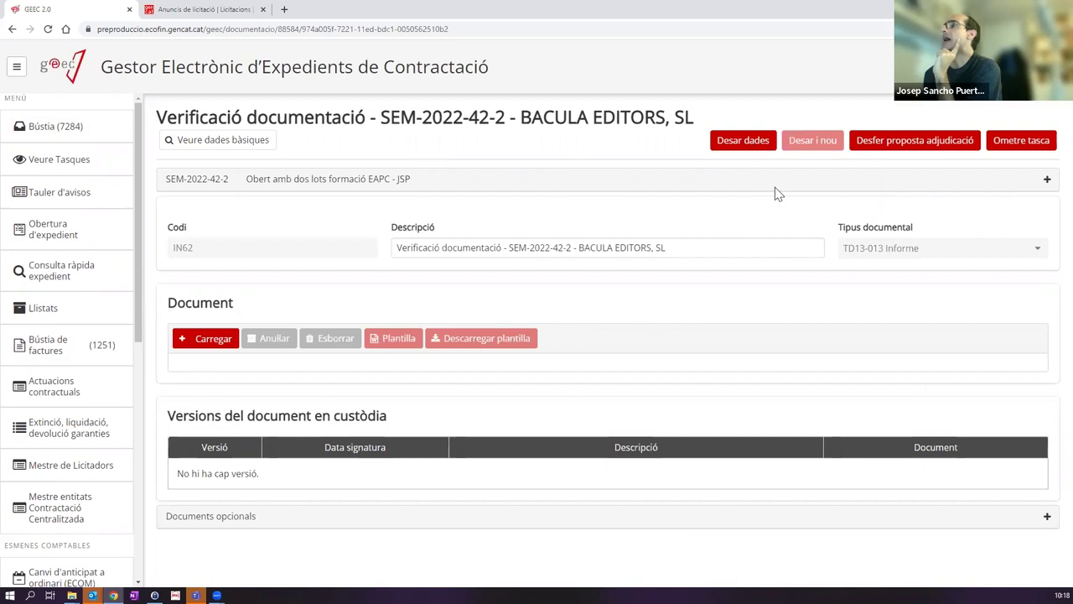
left_click(1011, 145)
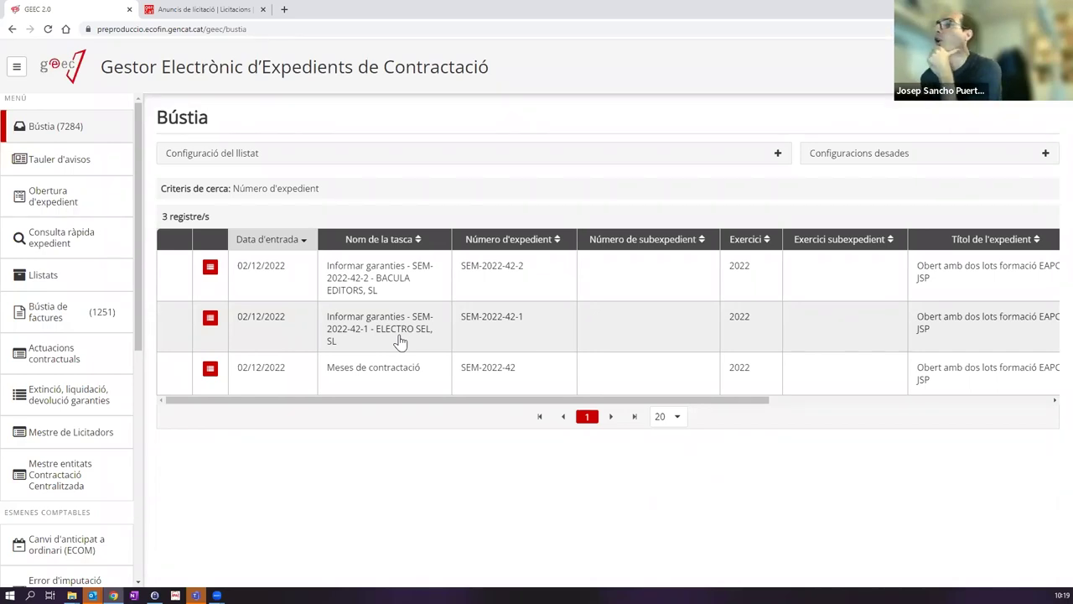
Step: In Electro Sel's Informar garanties task, edit lot 1's 5.000,00 definitive guarantee under Garanties
left_click(400, 337)
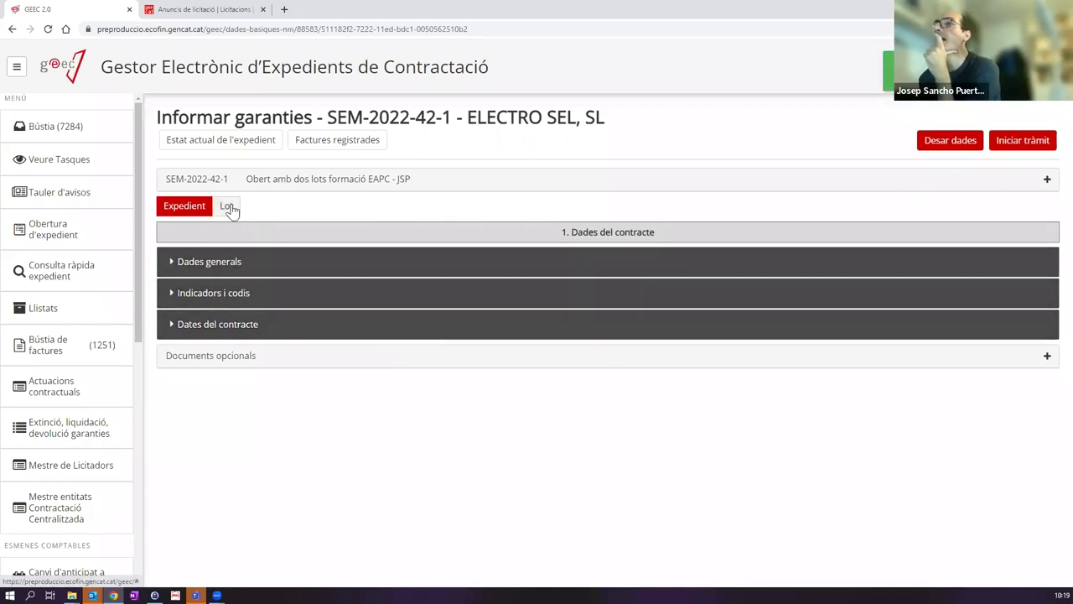
left_click(228, 207)
left_click(255, 208)
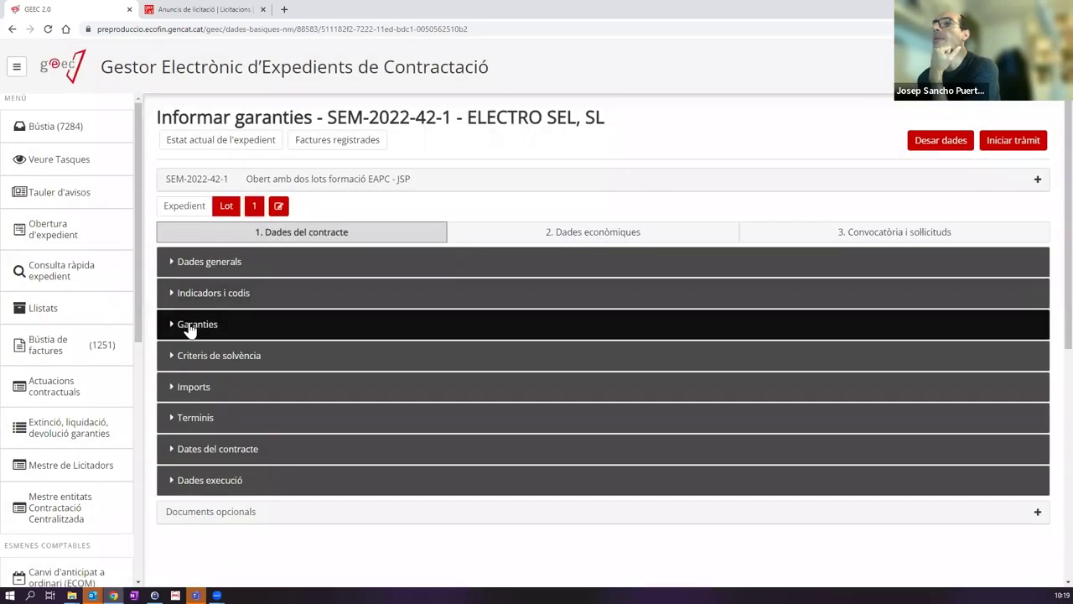
left_click(192, 328)
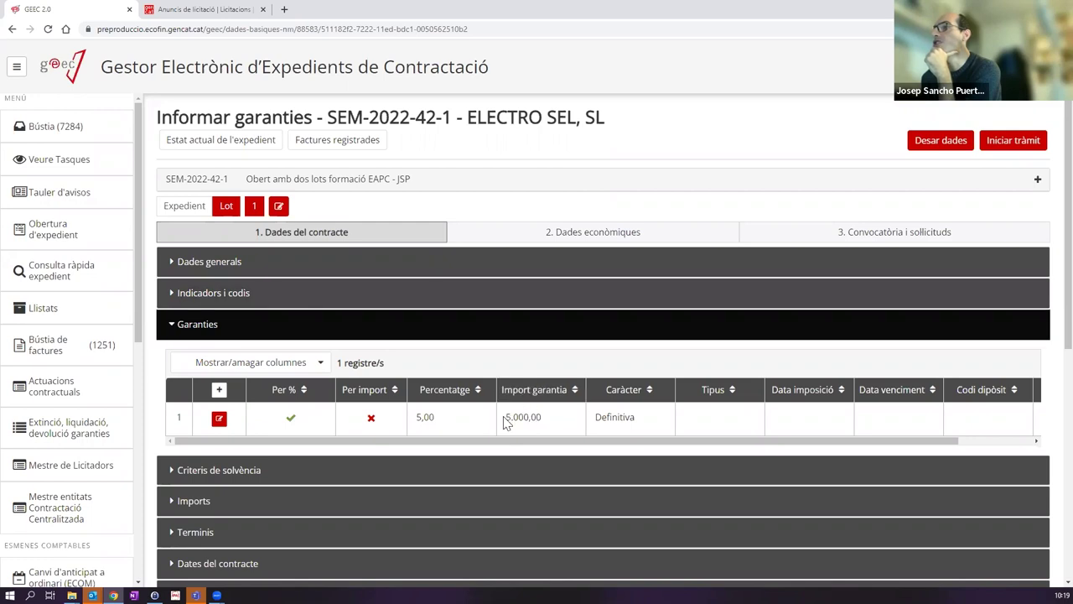
left_click(219, 420)
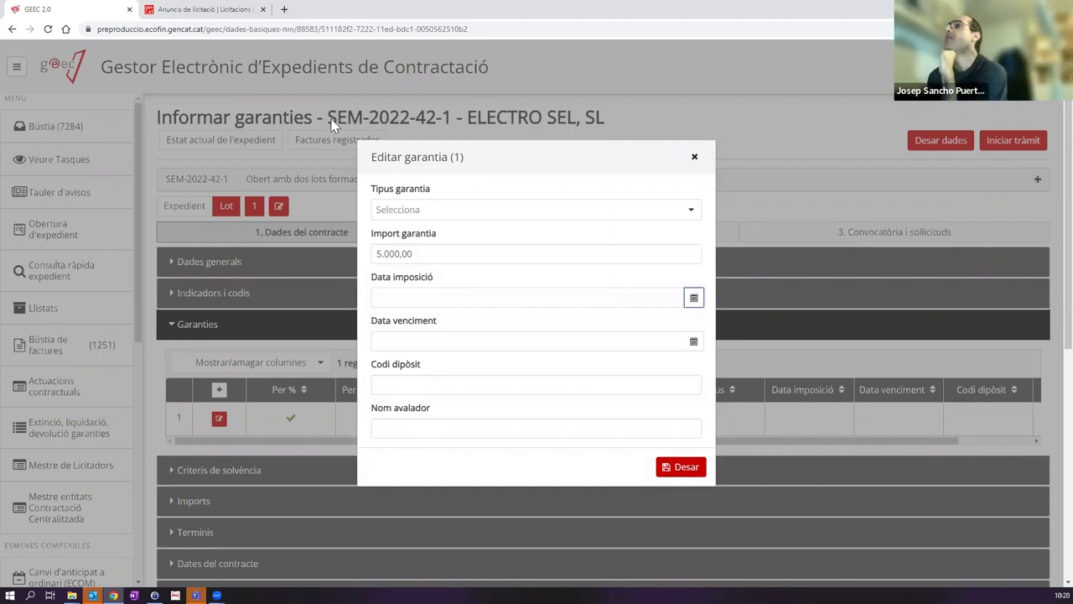
Step: Set lot 1's guarantee type to Metàl·lic, imposed 02/12/2022 and expiring 31/12/2022
left_click(555, 215)
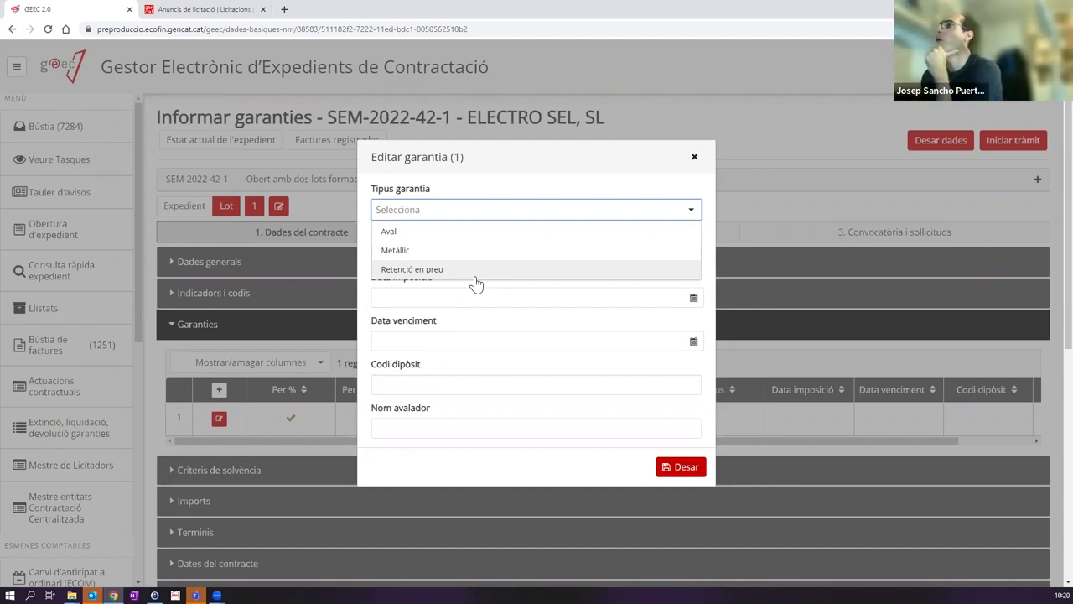
left_click(425, 251)
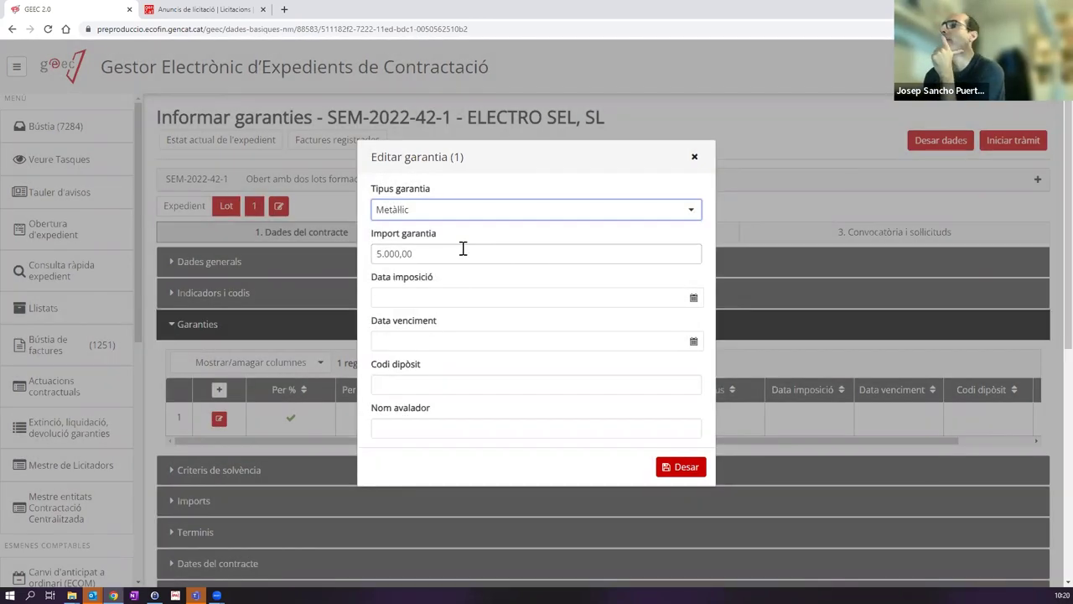
left_click(457, 297)
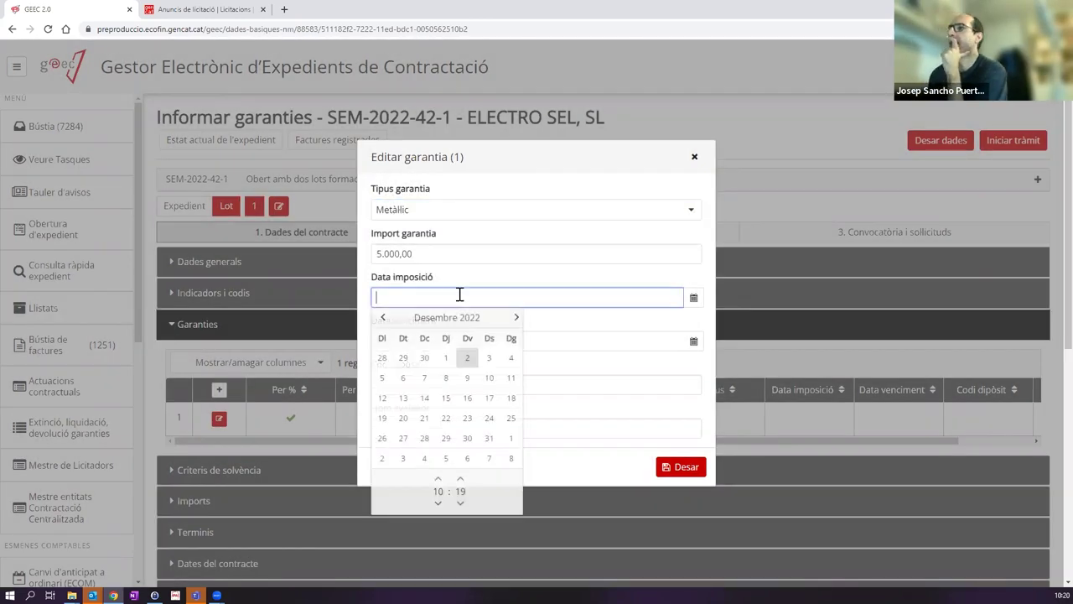
left_click(468, 358)
left_click(612, 320)
left_click(480, 341)
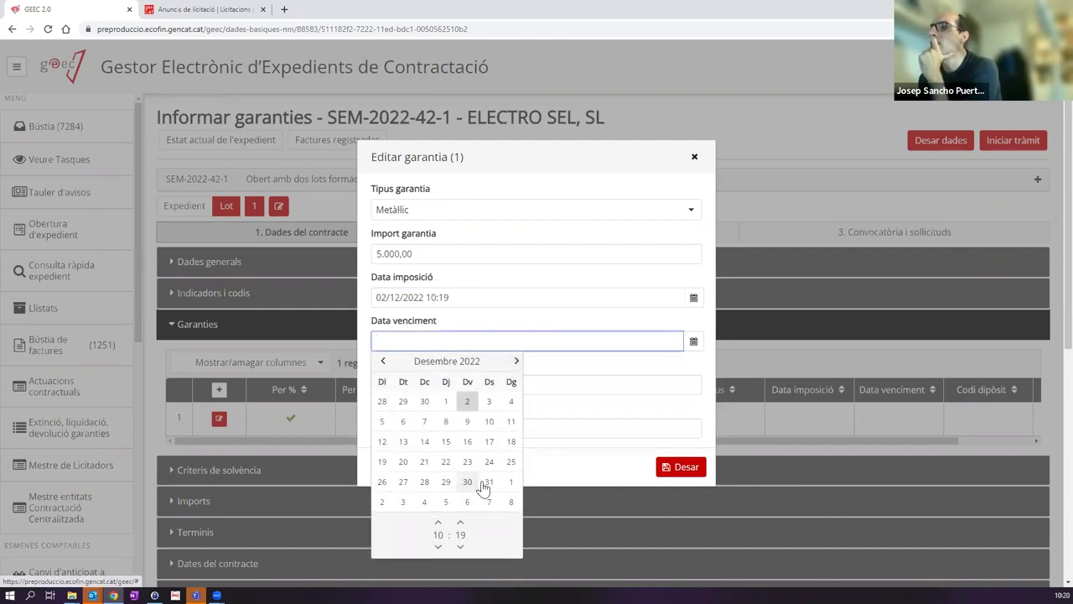
left_click(488, 483)
Step: Enter the guarantee's deposit code, save it, and start the guarantee reporting procedure
left_click(424, 387)
type("989348569385")
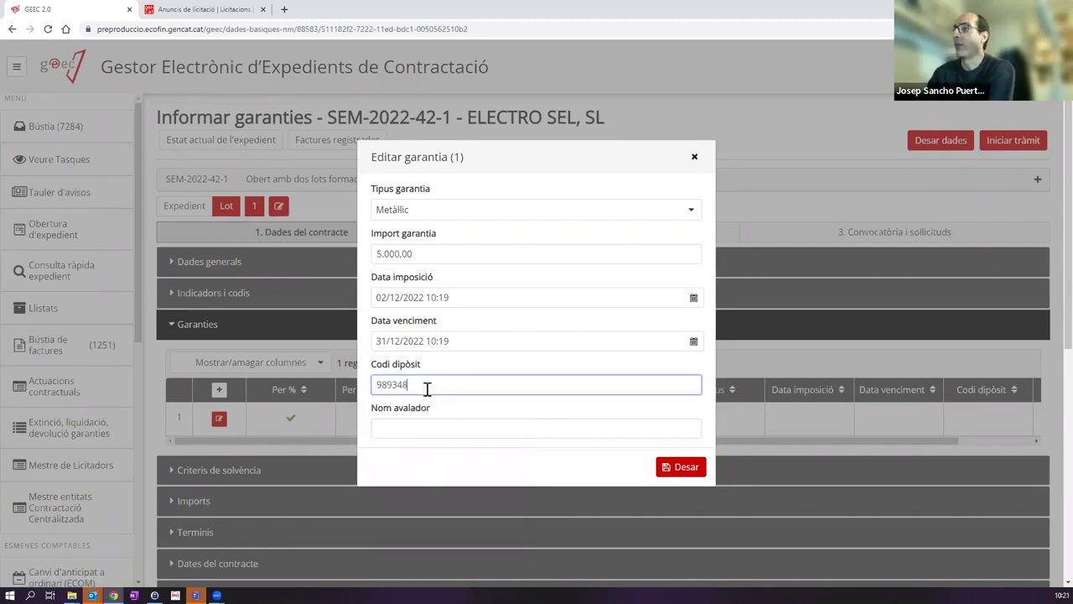
key("BackSpace")
key("BackSpace")
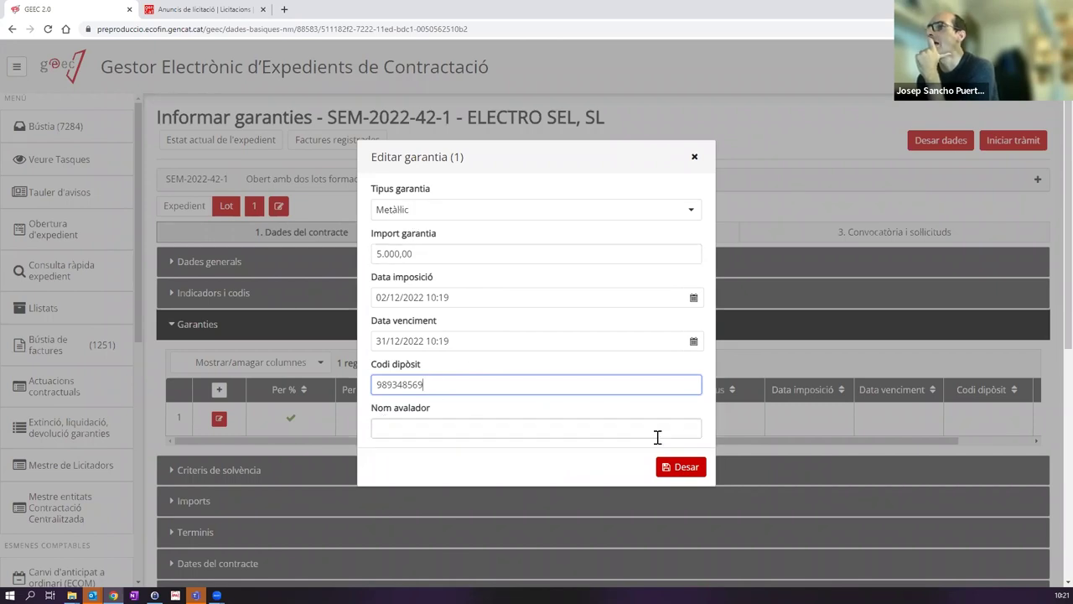
left_click(679, 467)
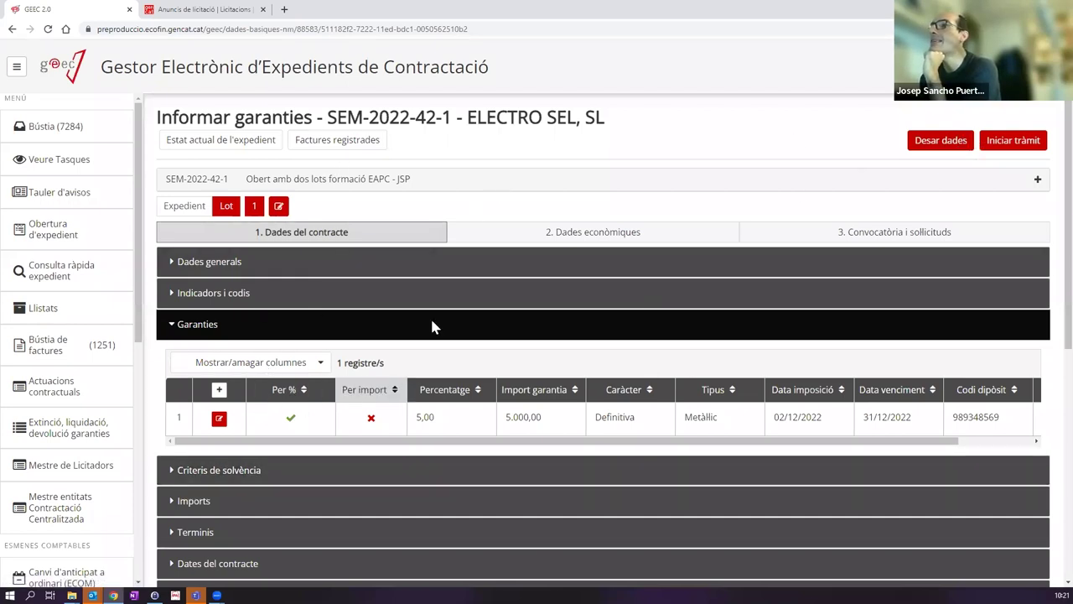
left_click(1016, 141)
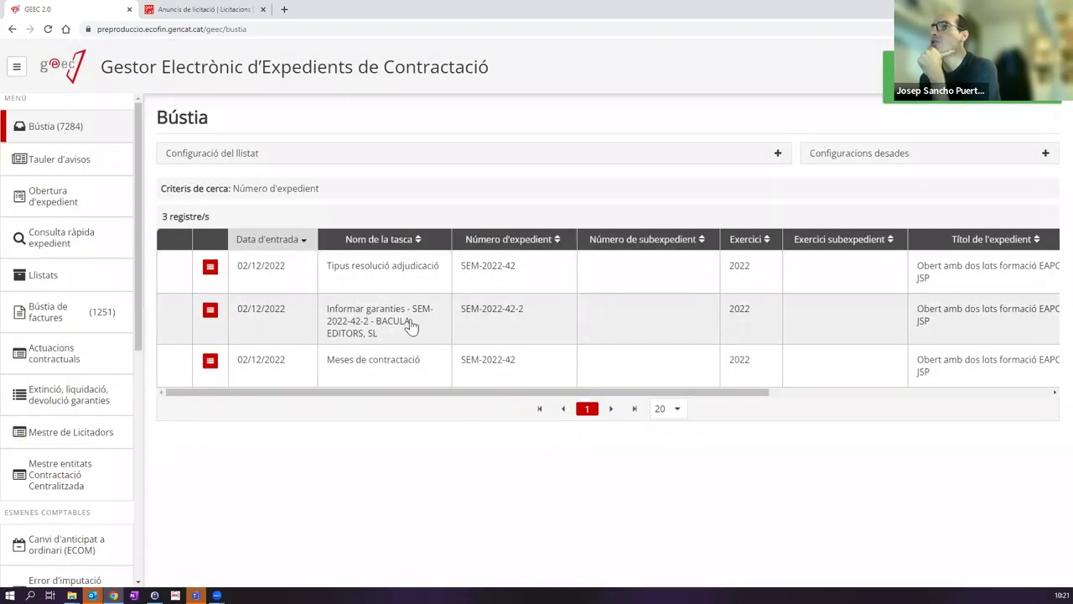
Step: In the Informar garanties SEM-2022-42-2 task, edit lot 2's 4.500,00 guarantee under Garanties
left_click(397, 327)
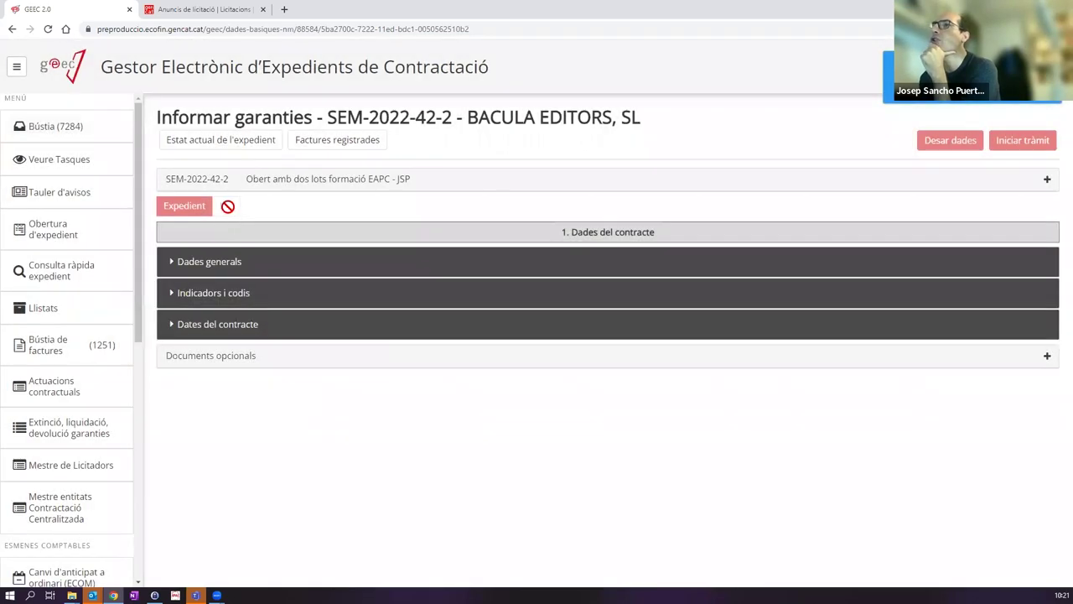
left_click(228, 207)
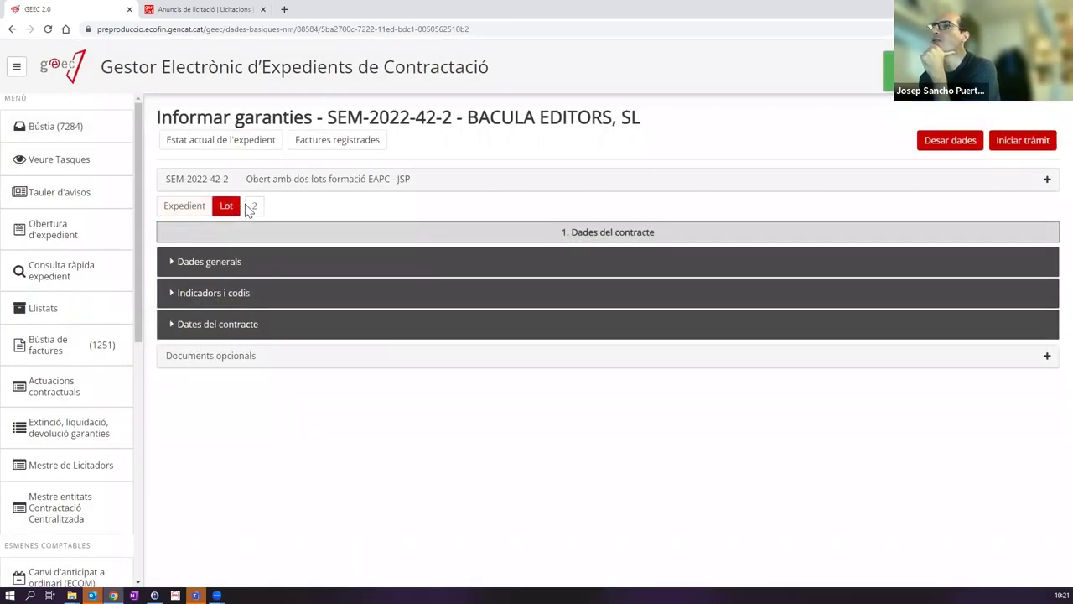
left_click(255, 208)
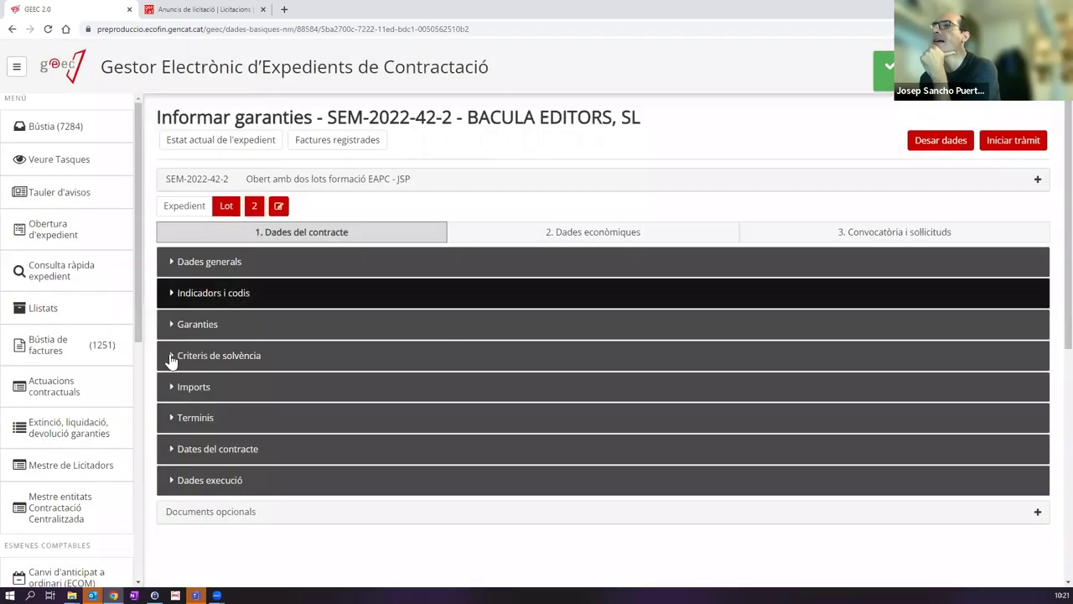
left_click(215, 327)
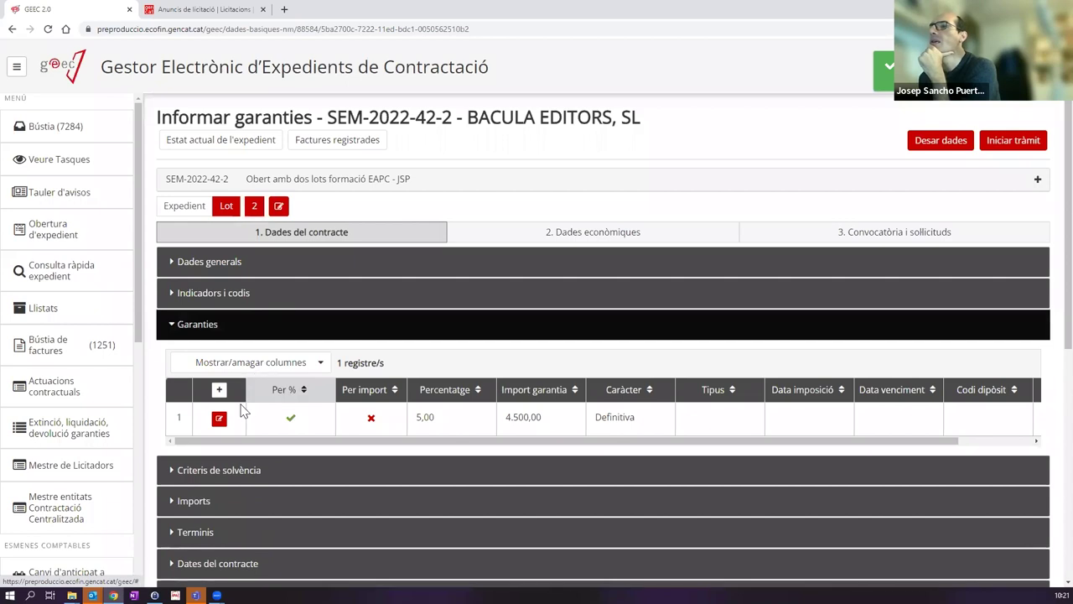
left_click(219, 419)
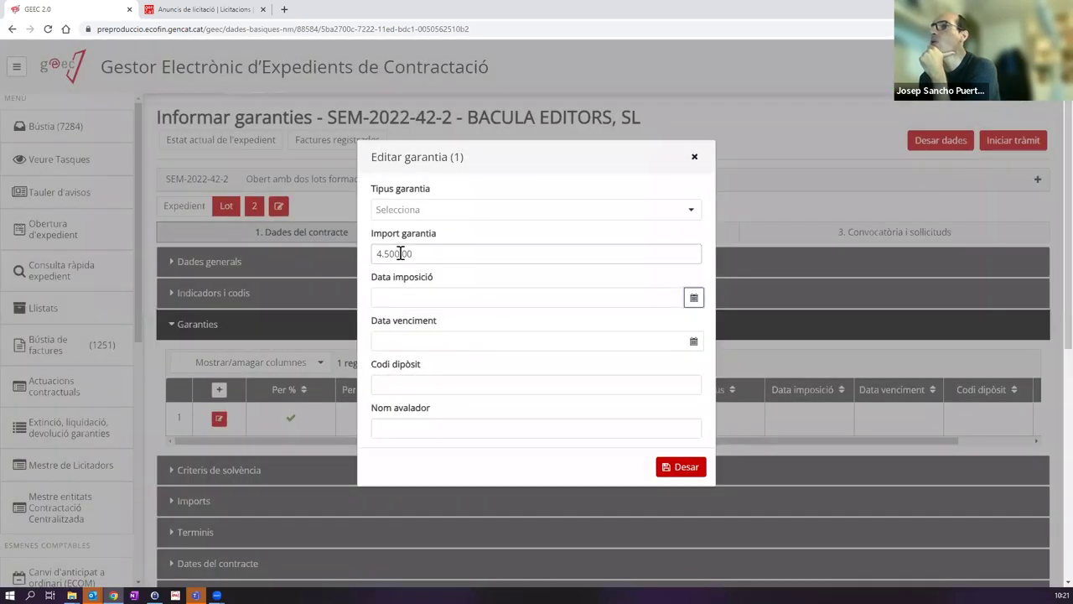
Step: Set lot 2's guarantee dates to 02/12/2022 and 31/12/2022 and enter its deposit code
left_click(432, 295)
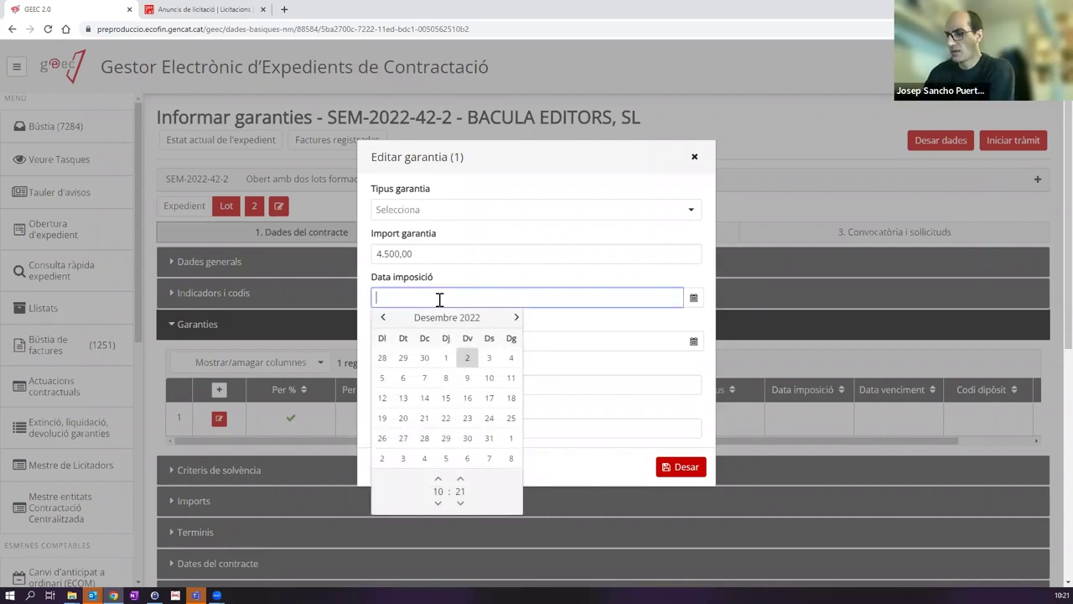
left_click(467, 358)
left_click(610, 330)
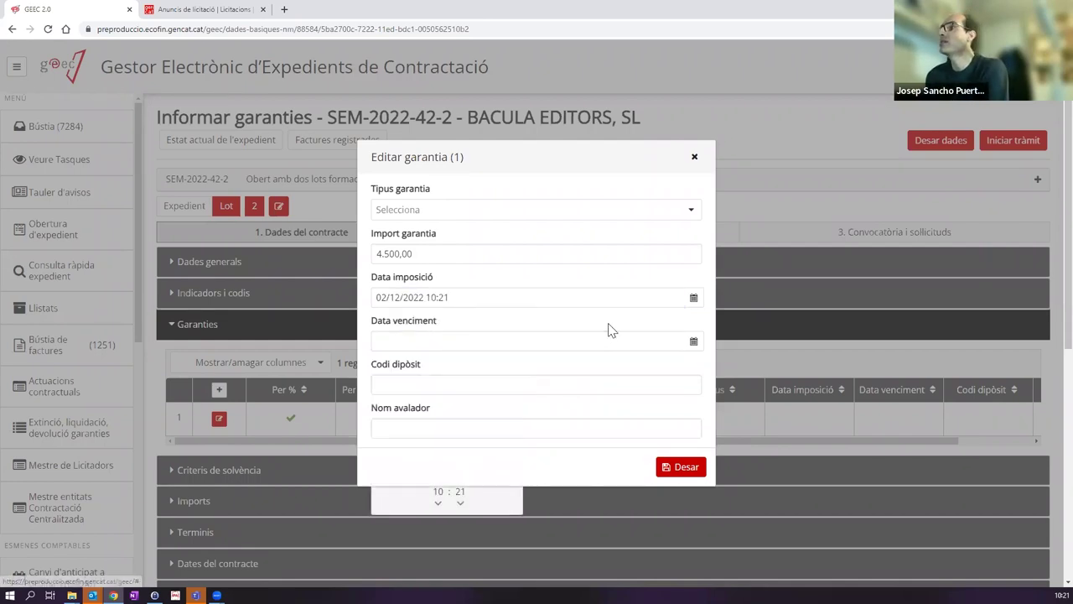
left_click(686, 343)
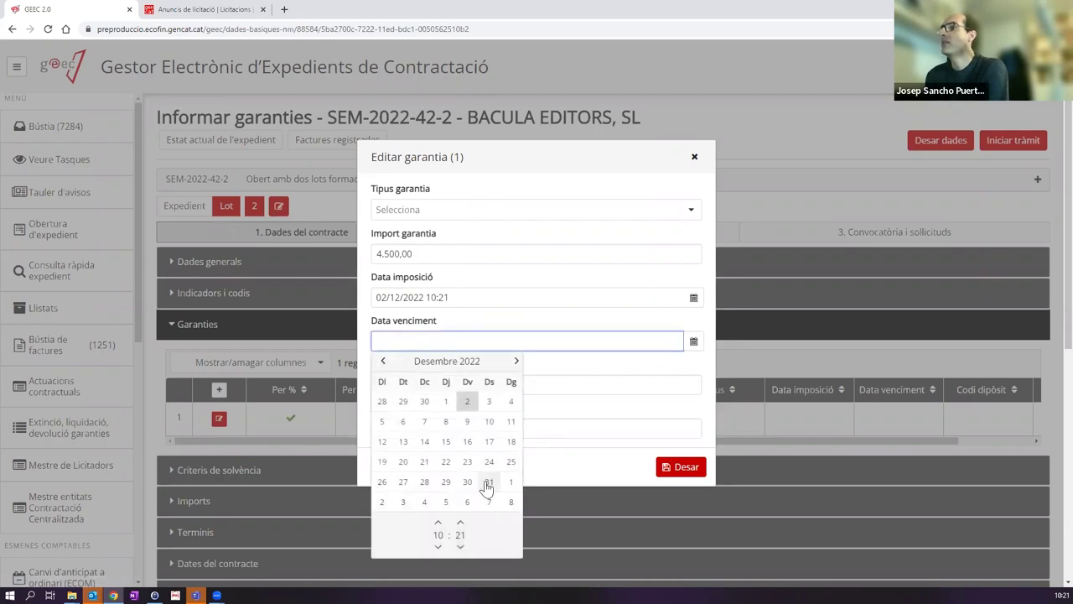
left_click(488, 483)
left_click(574, 386)
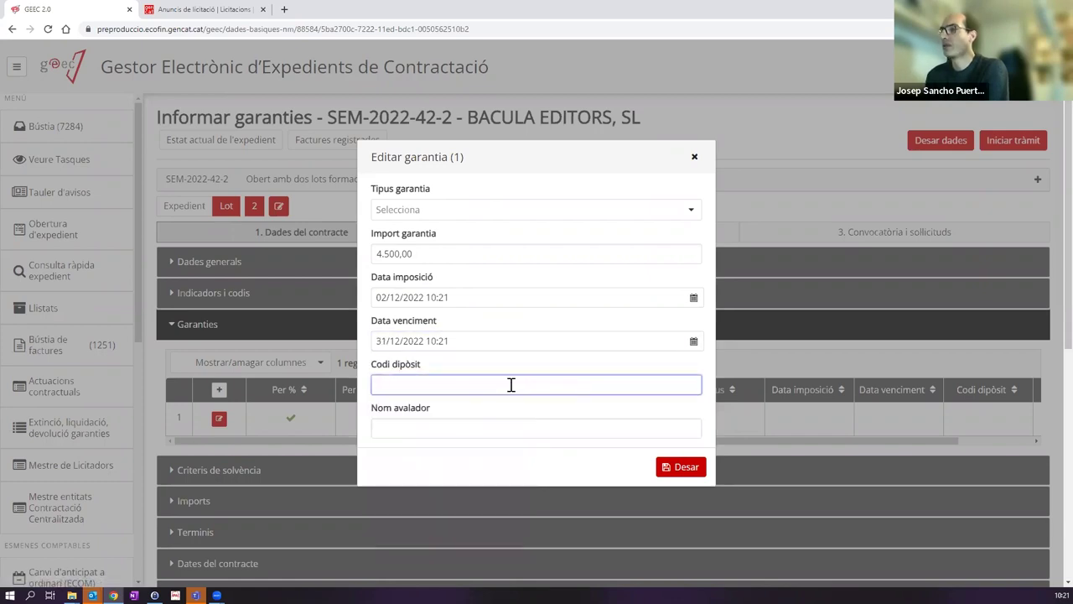
type("54634545")
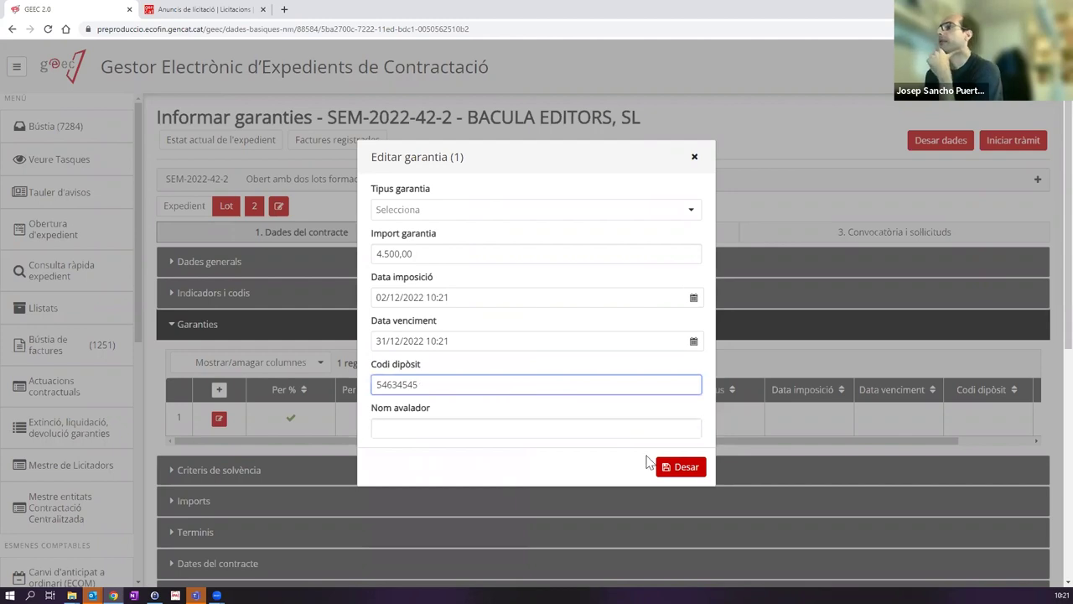
Step: Set the guarantee type to Metàl·lic, save the guarantee, and submit the task
left_click(676, 468)
left_click(421, 211)
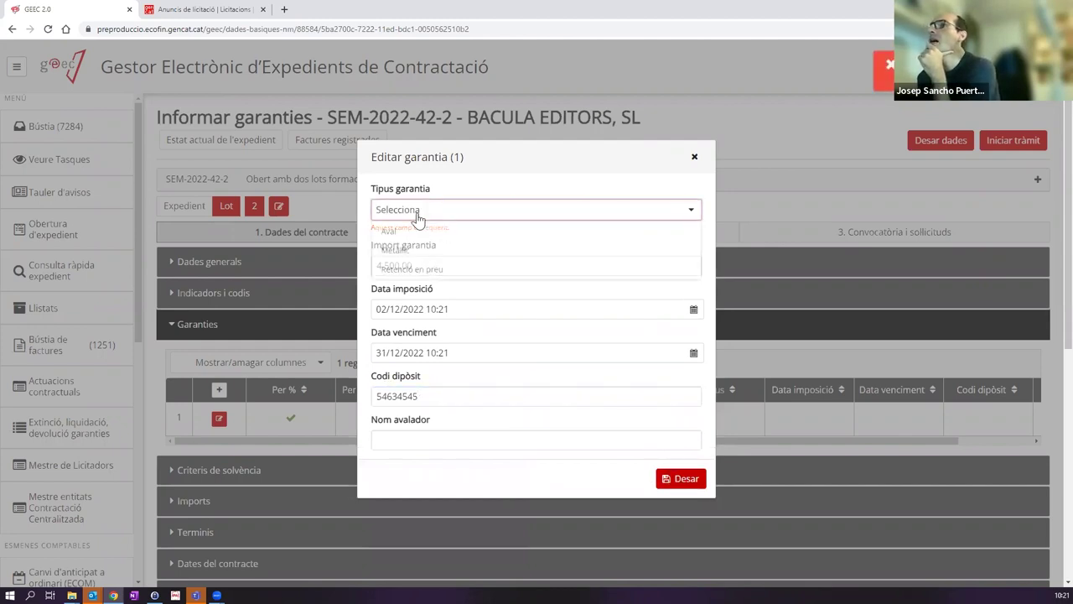
left_click(523, 245)
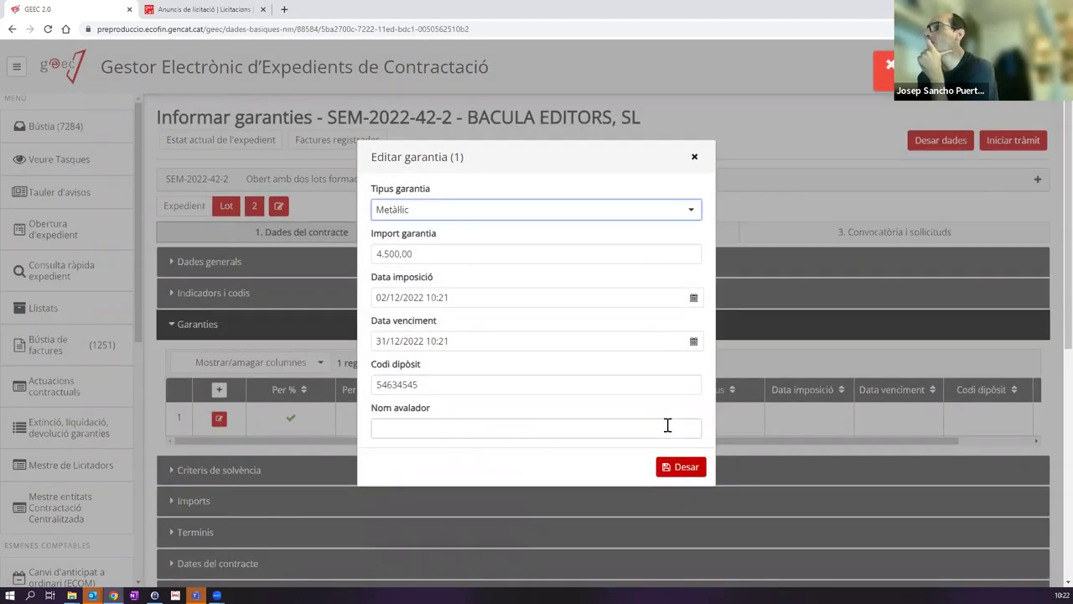
left_click(683, 468)
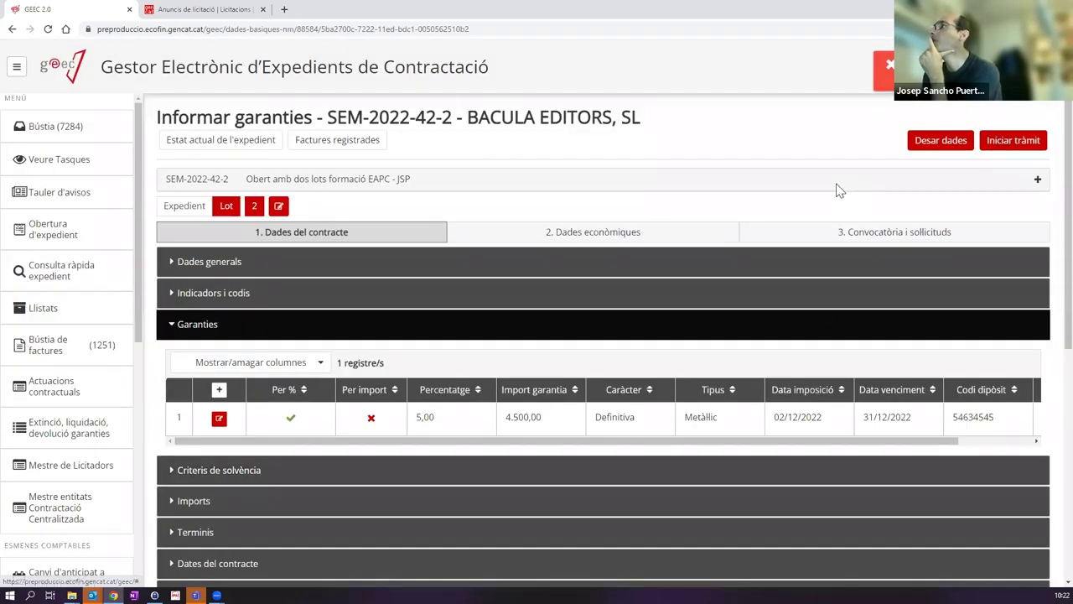
left_click(1007, 140)
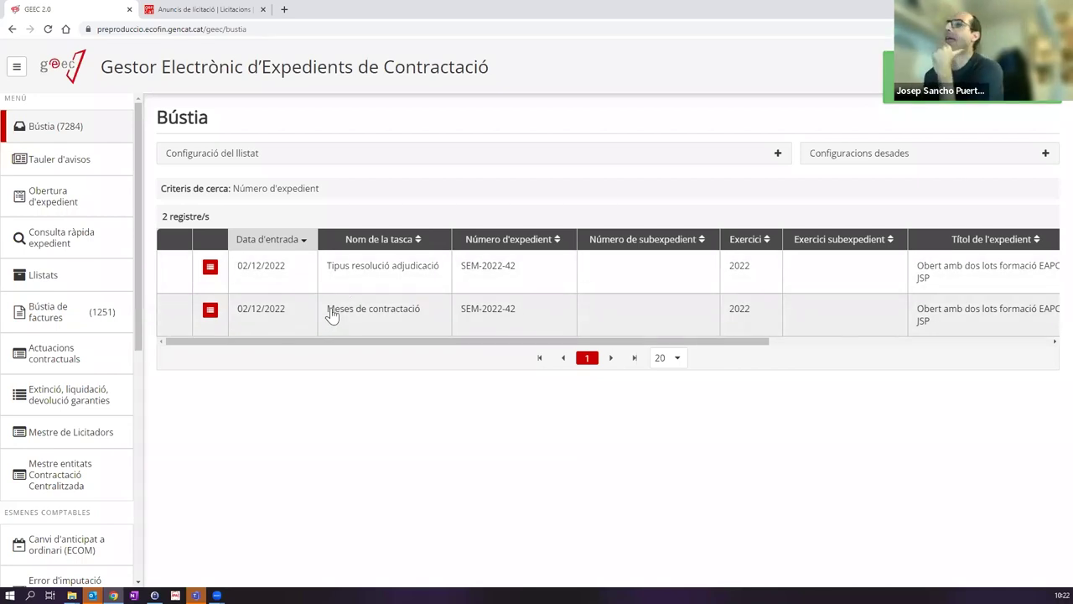
Step: Open the Tipus resolució adjudicació task for SEM-2022-42 from the inbox
left_click(355, 277)
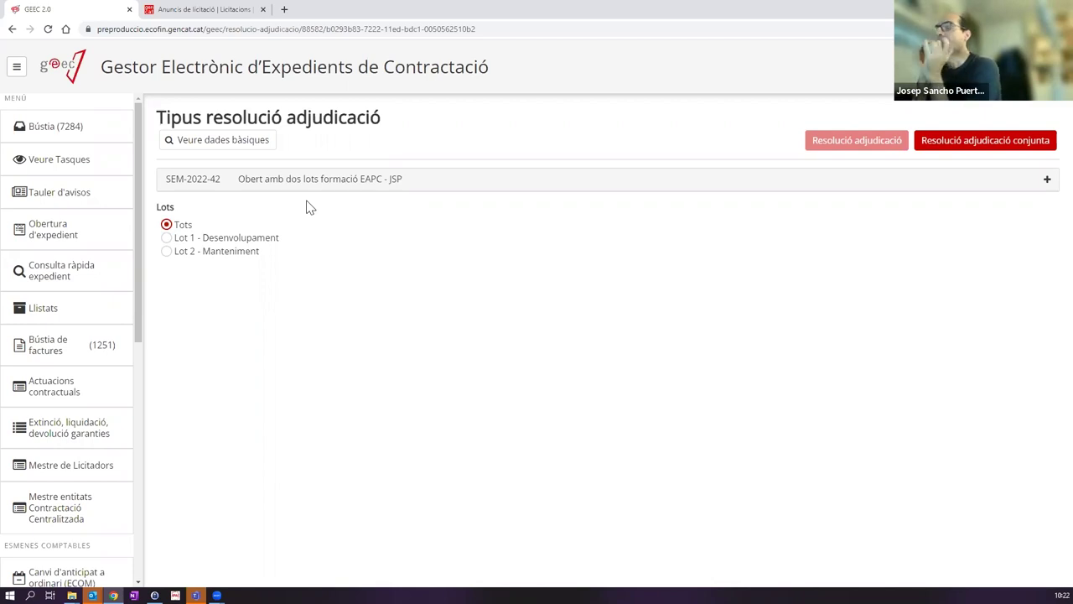
Step: Choose Tots to cover Lot 1 and Lot 2, then launch Resolució adjudicació conjunta
left_click(168, 241)
left_click(169, 253)
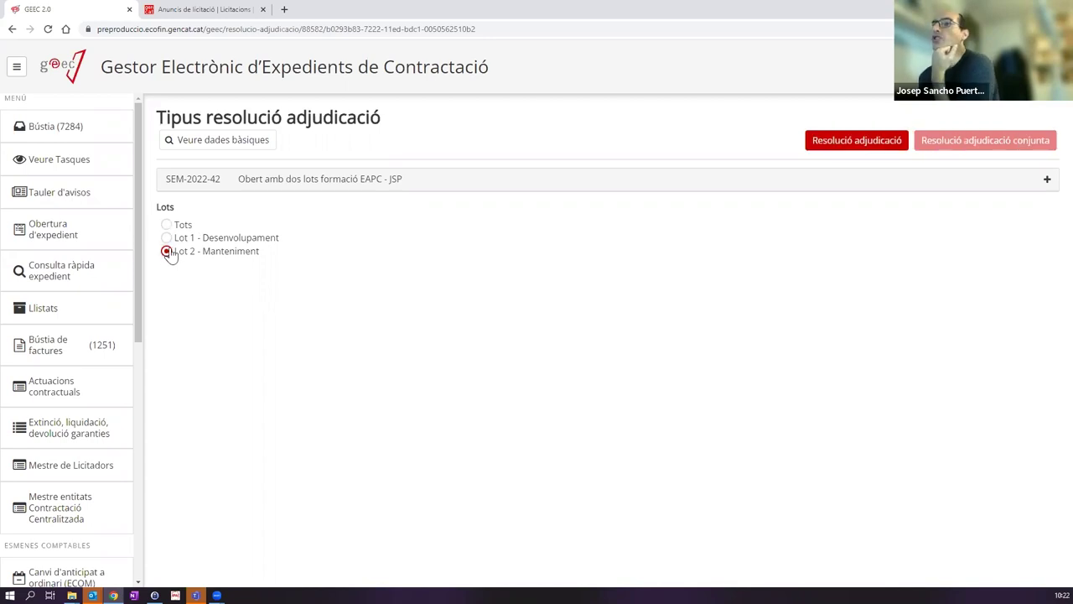
left_click(166, 239)
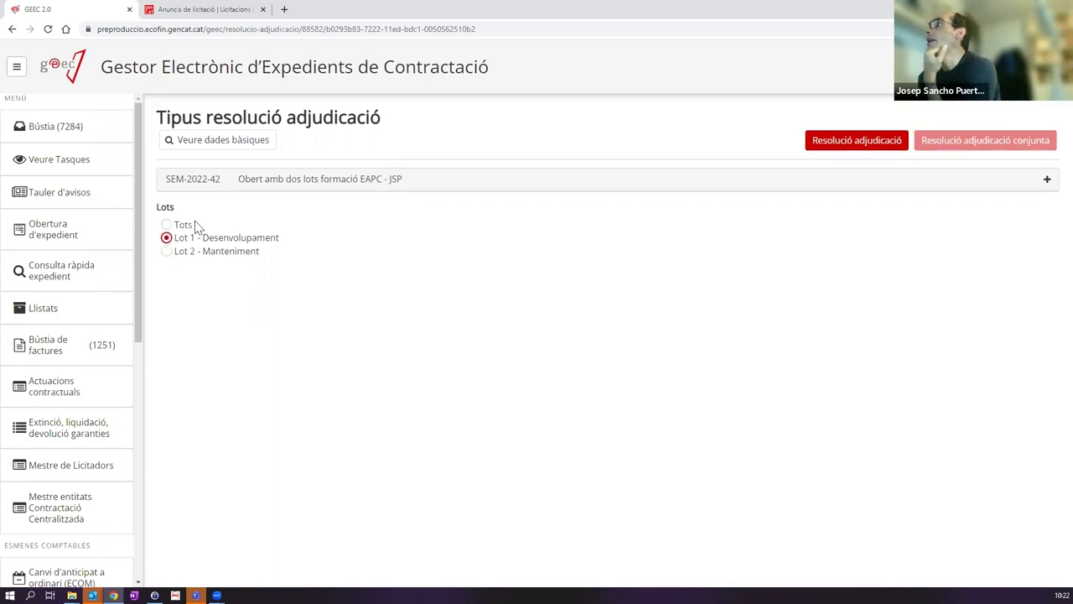
left_click(168, 252)
left_click(166, 238)
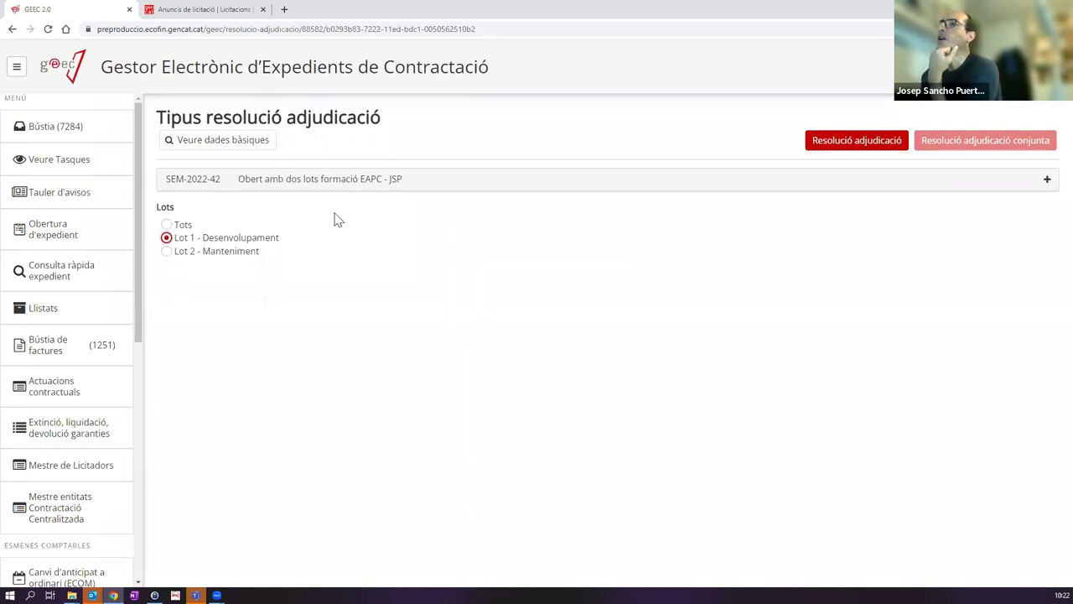
left_click(167, 252)
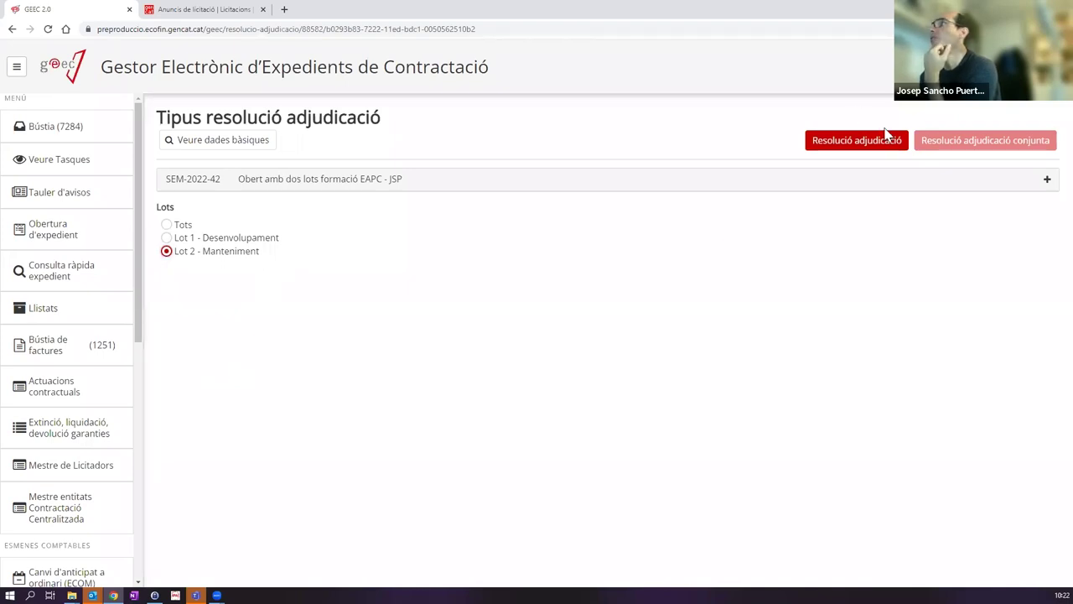
left_click(167, 225)
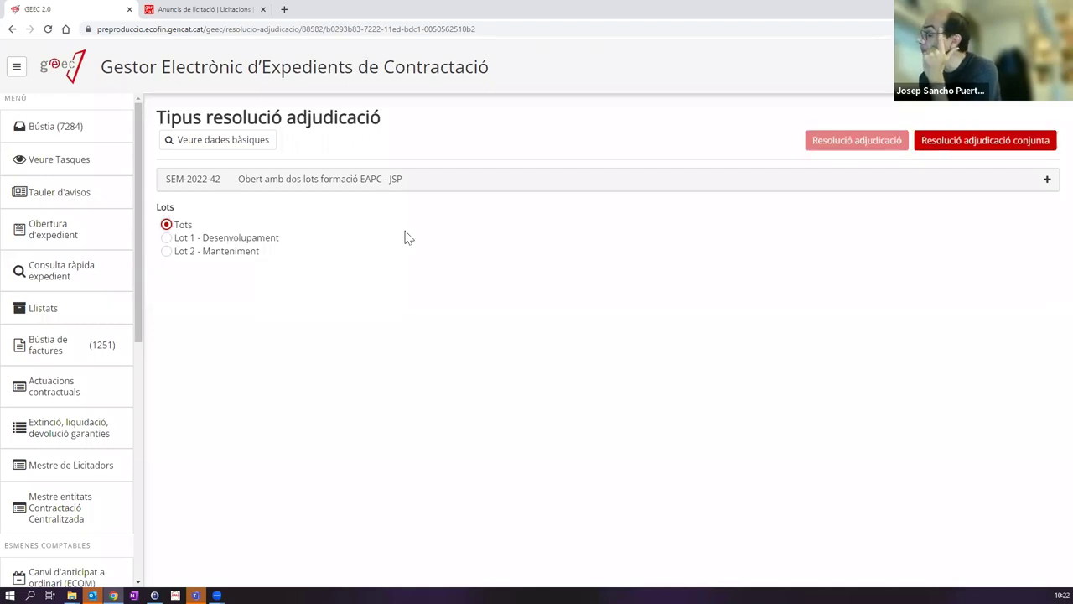
left_click(976, 142)
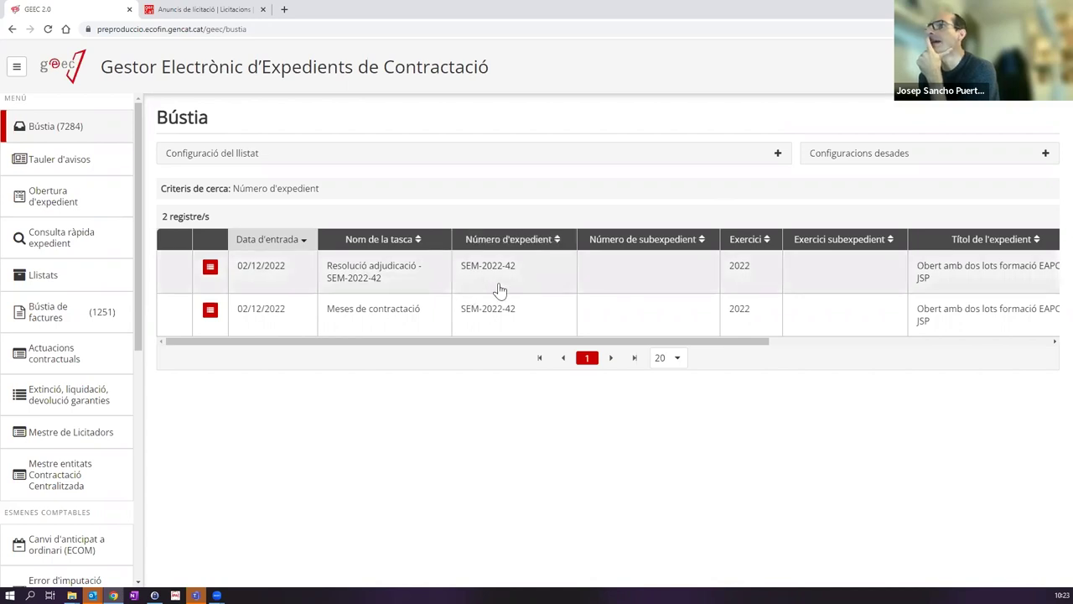
Step: Open the SEM-2022-42 tree and expand Adjudicació, Licitació, Meses de contractació, Proposta d'adjudicació and SEM-2022-42-1
left_click(209, 266)
left_click(178, 256)
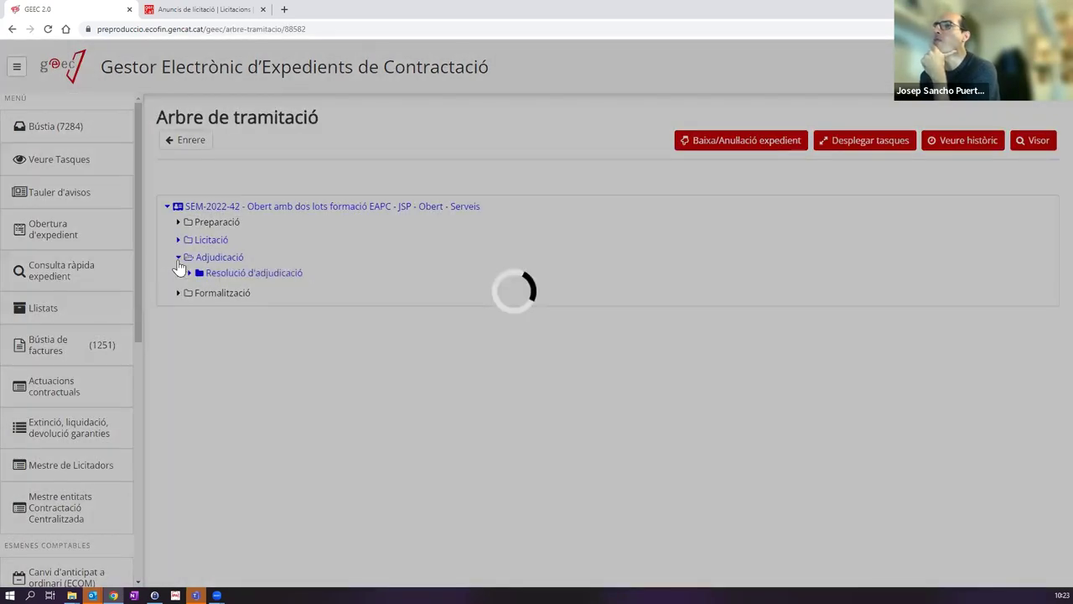
left_click(179, 241)
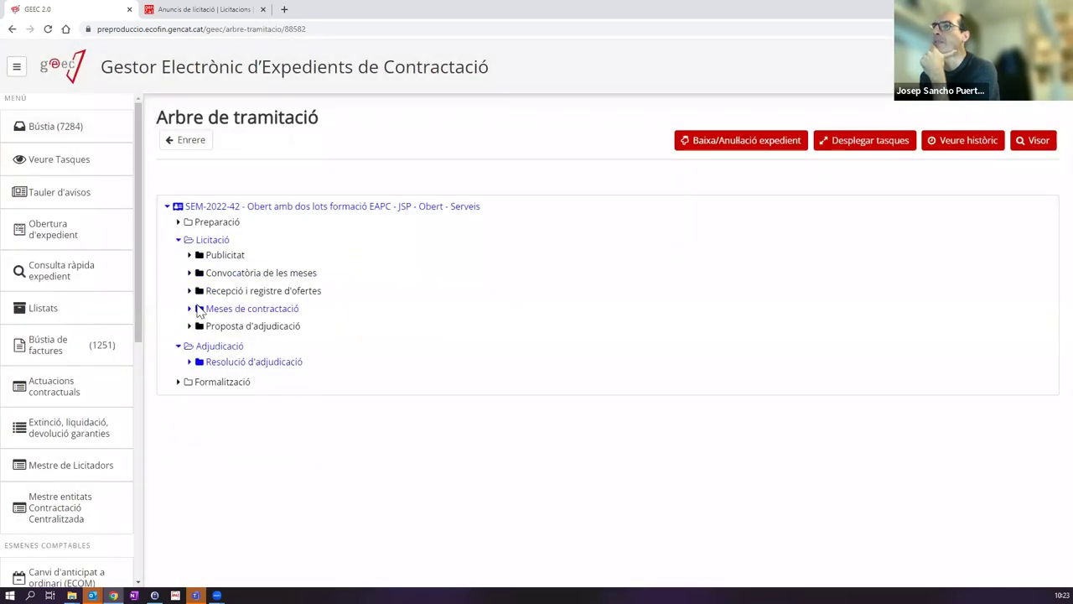
left_click(188, 310)
left_click(190, 415)
left_click(200, 431)
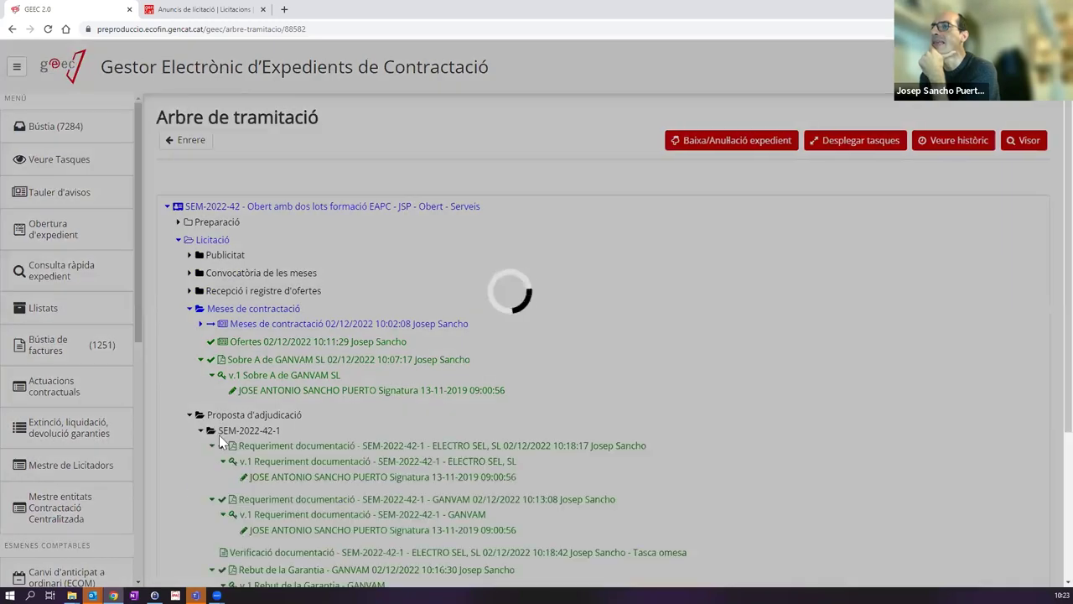
Step: Review the SEM-2022-42-1 documents, highlighting the lot label and the Proposta d'adjudicació branch
scroll(283, 258, "down", 1)
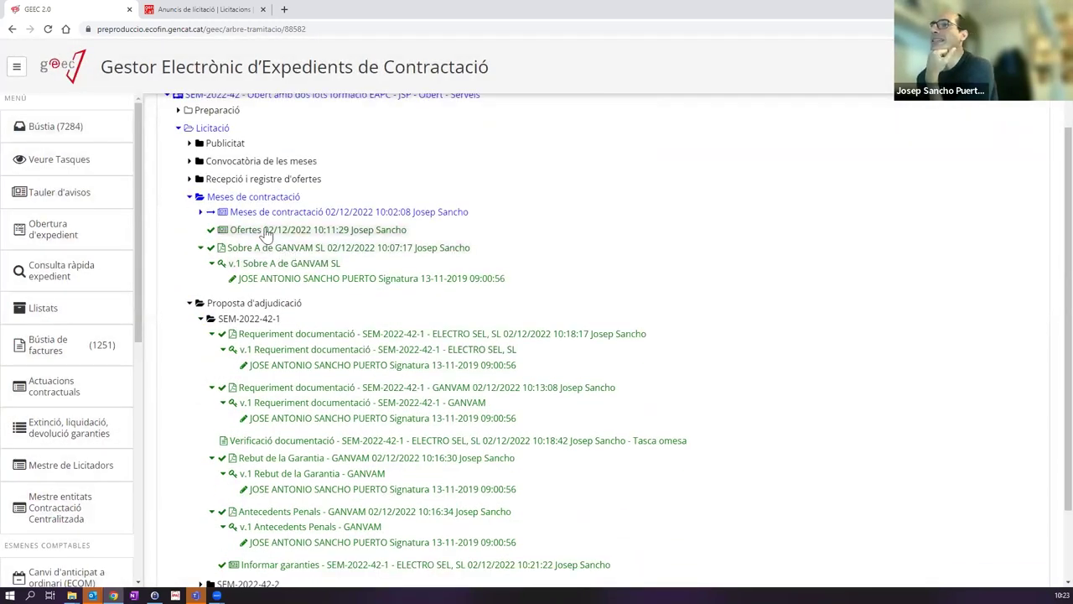
scroll(202, 266, "down", 1)
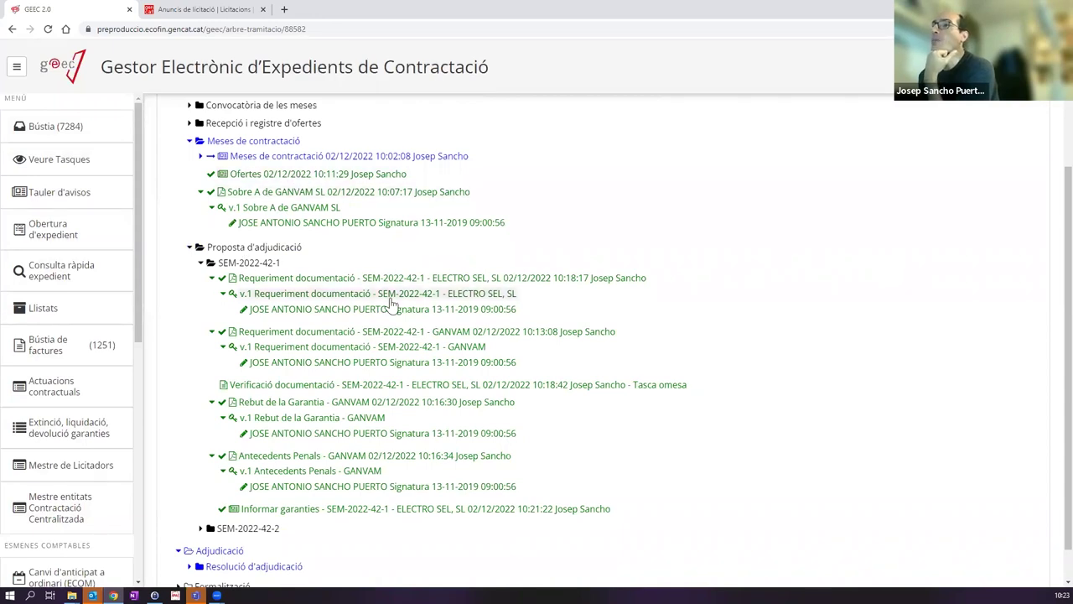
left_click_drag(220, 262, 280, 263)
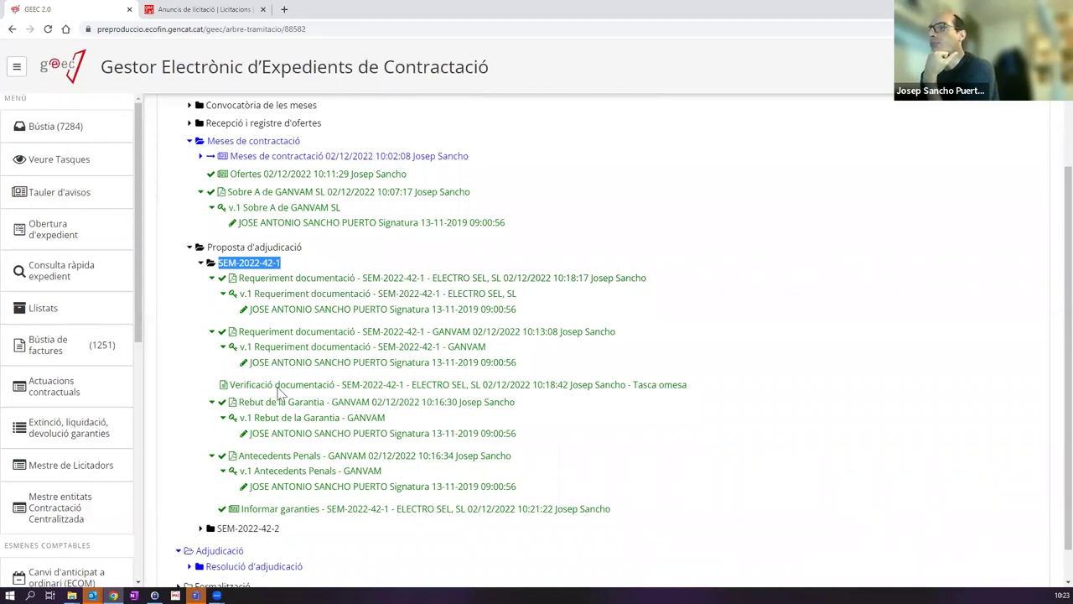
left_click(211, 243)
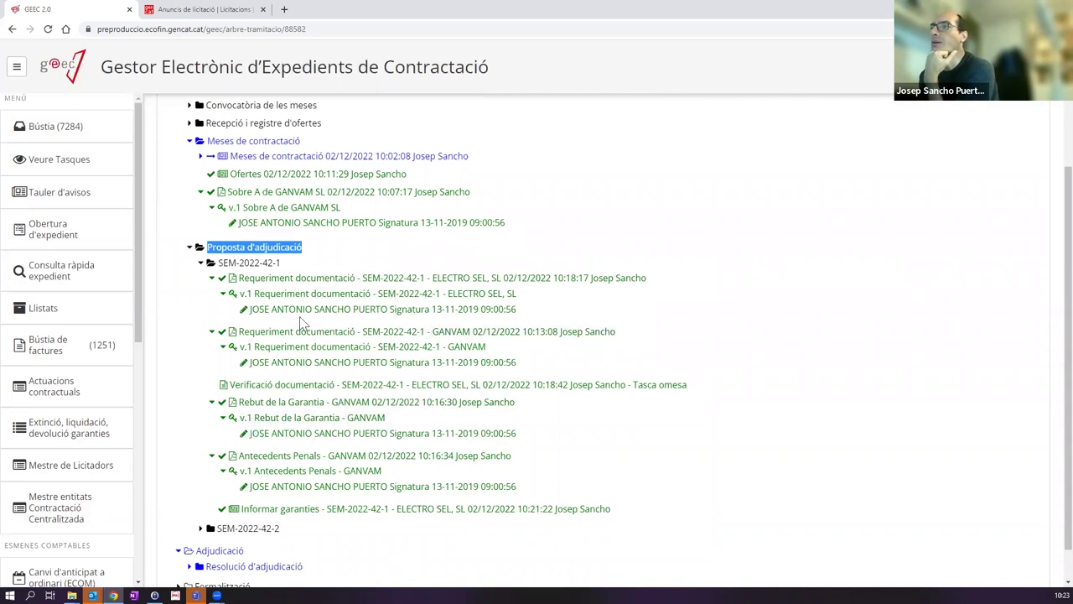
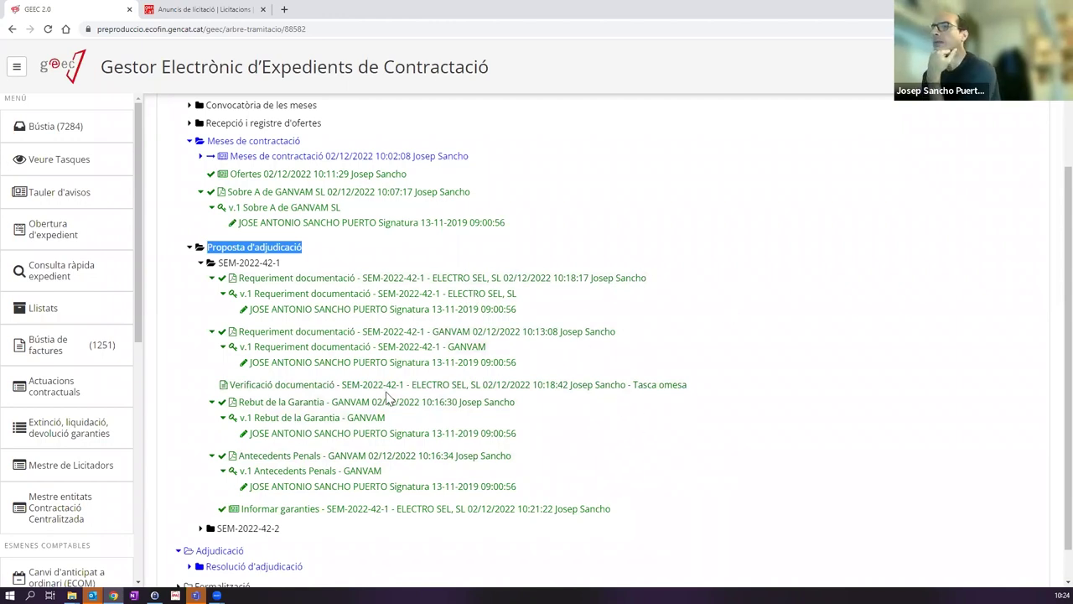
Step: Expand the SEM-2022-42-2 lot folder and its Resolució d'adjudicació folder in the tree
scroll(243, 478, "down", 1)
left_click(201, 489)
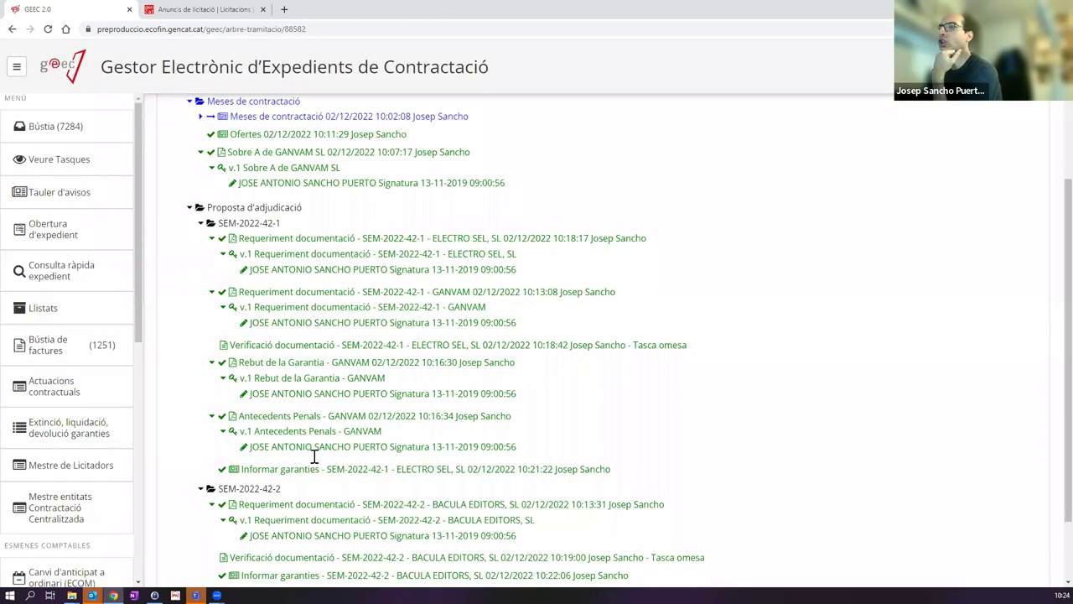
left_click(193, 526)
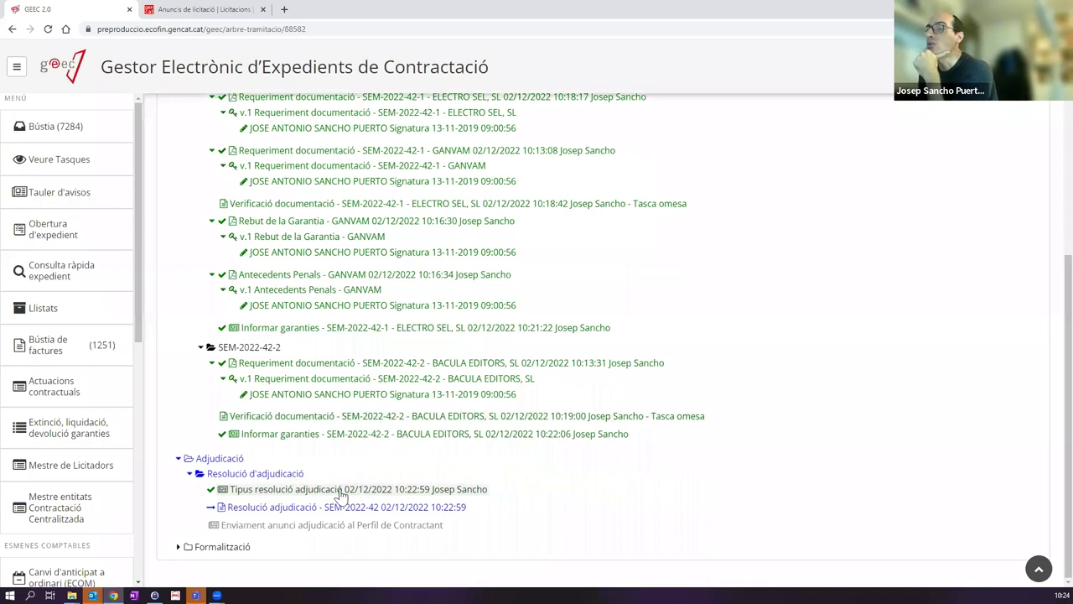
left_click_drag(217, 348, 319, 355)
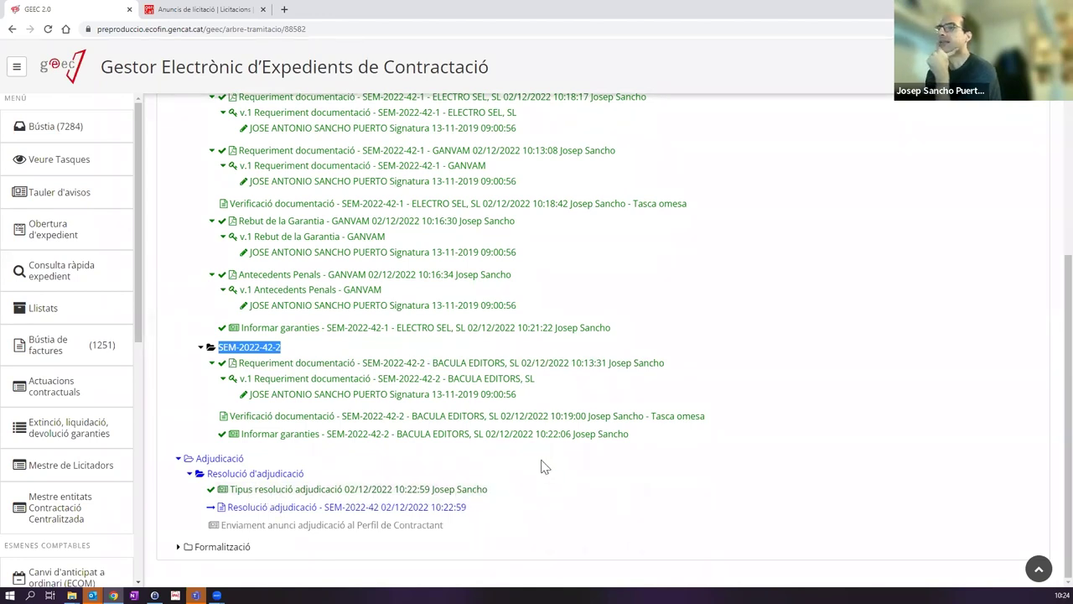
Step: From Bústia, open the Resolució adjudicació - SEM-2022-42 task and open its template in Word
left_click(72, 131)
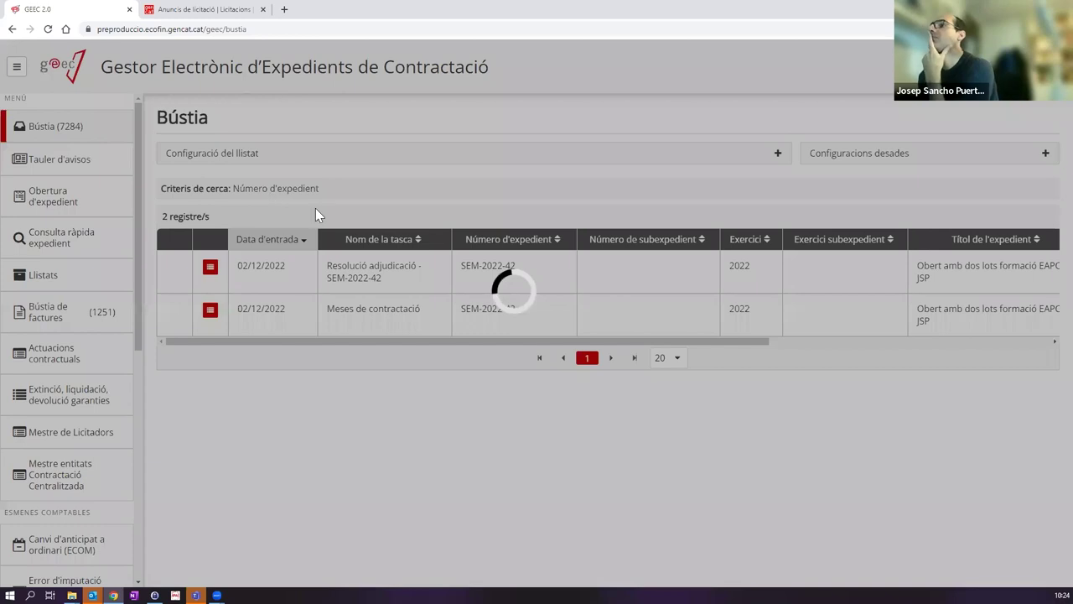
left_click(374, 276)
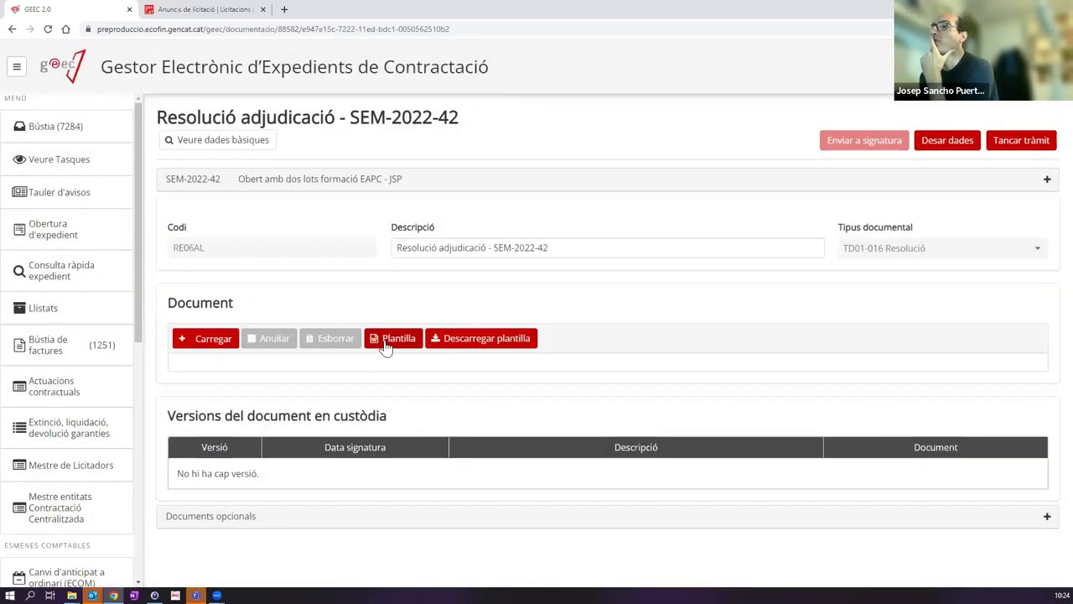
left_click(386, 344)
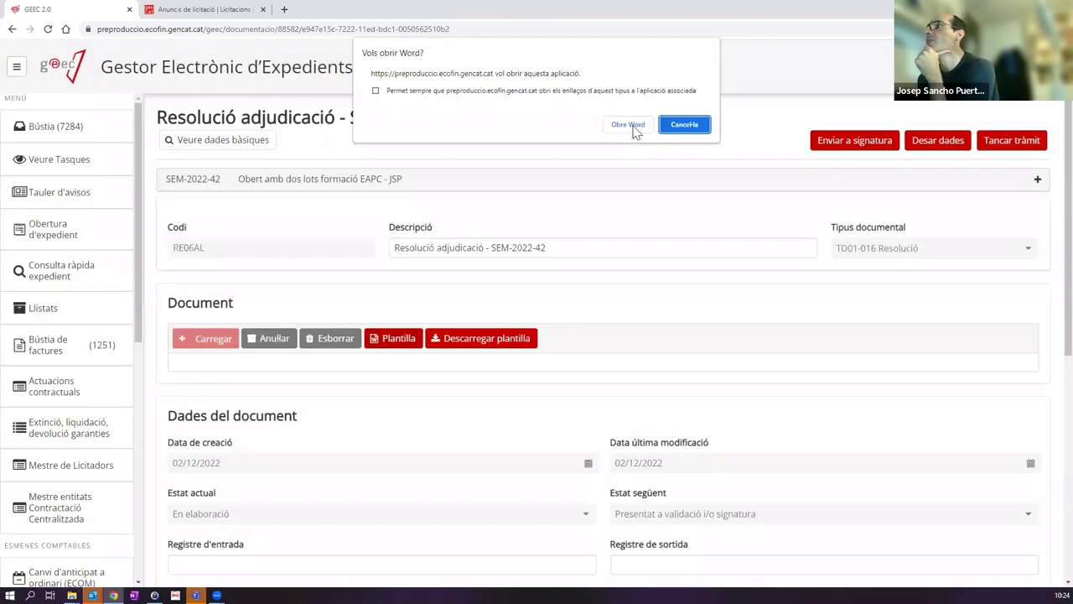
left_click(636, 128)
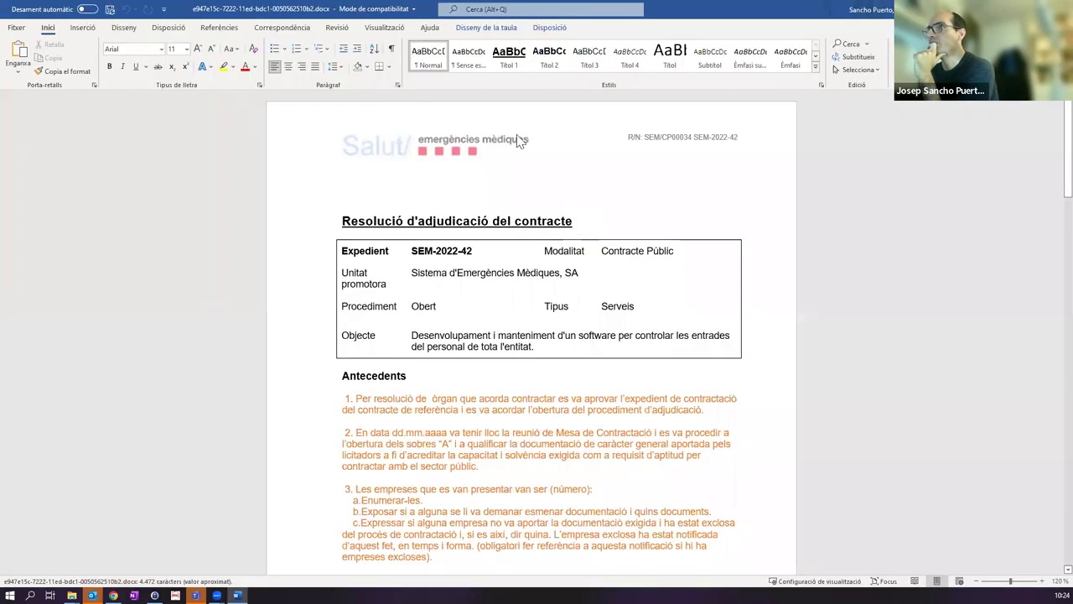
Step: Scroll through the resolution draft, checking the lot award table and 200.000,00 € budget breakdown
scroll(467, 144, "down", 2)
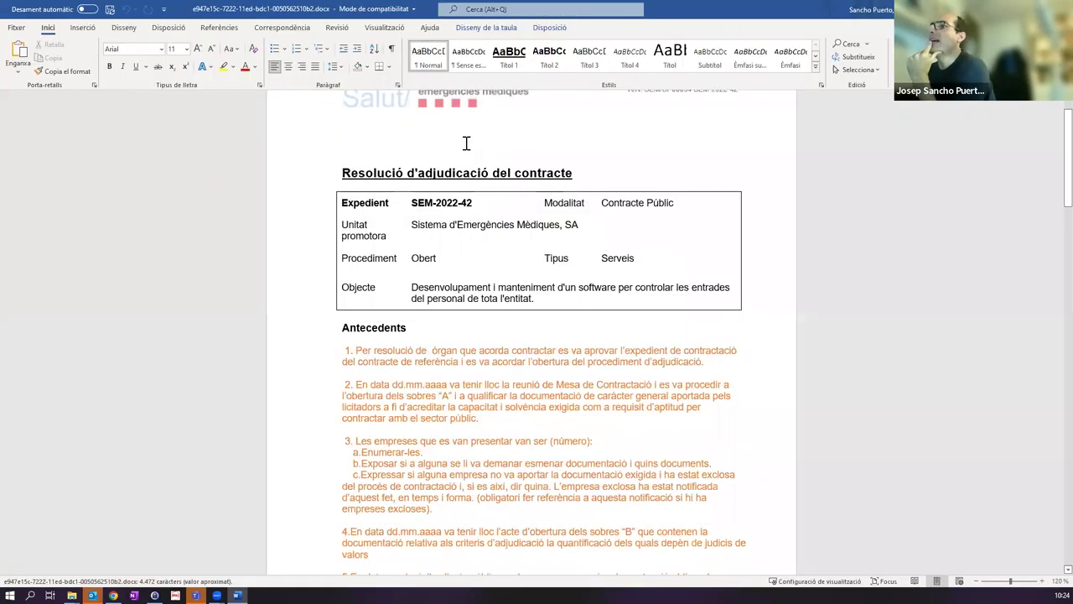
scroll(355, 245, "down", 1)
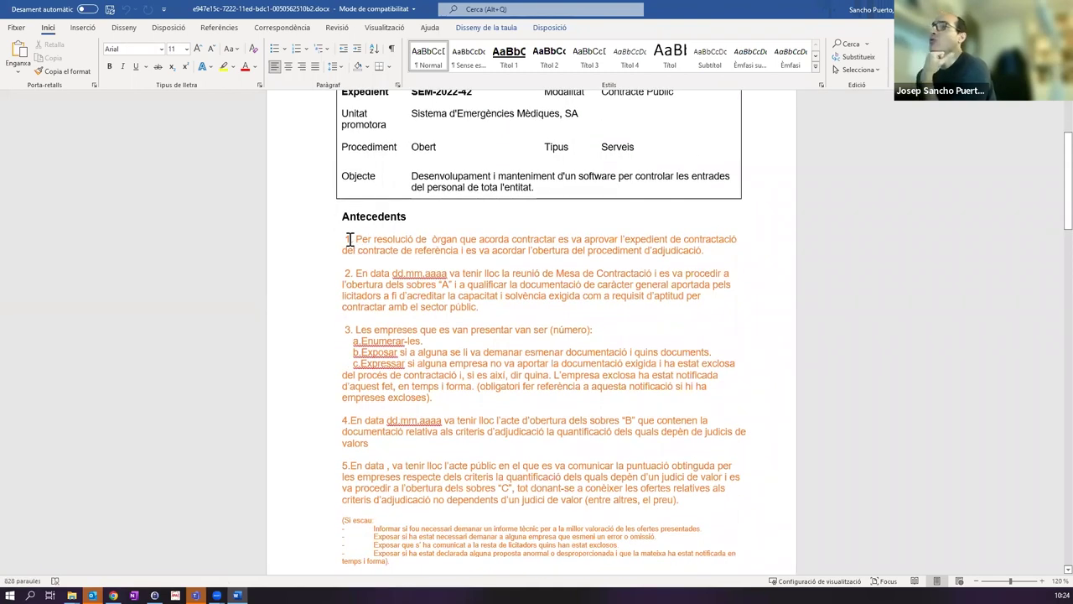
scroll(421, 187, "down", 2)
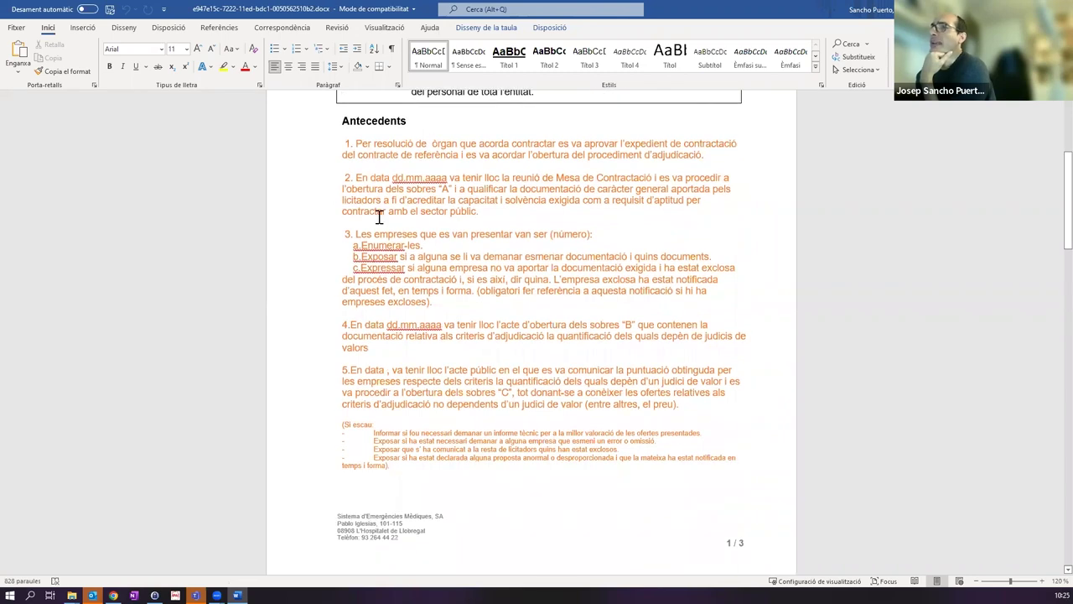
scroll(412, 274, "up", 1)
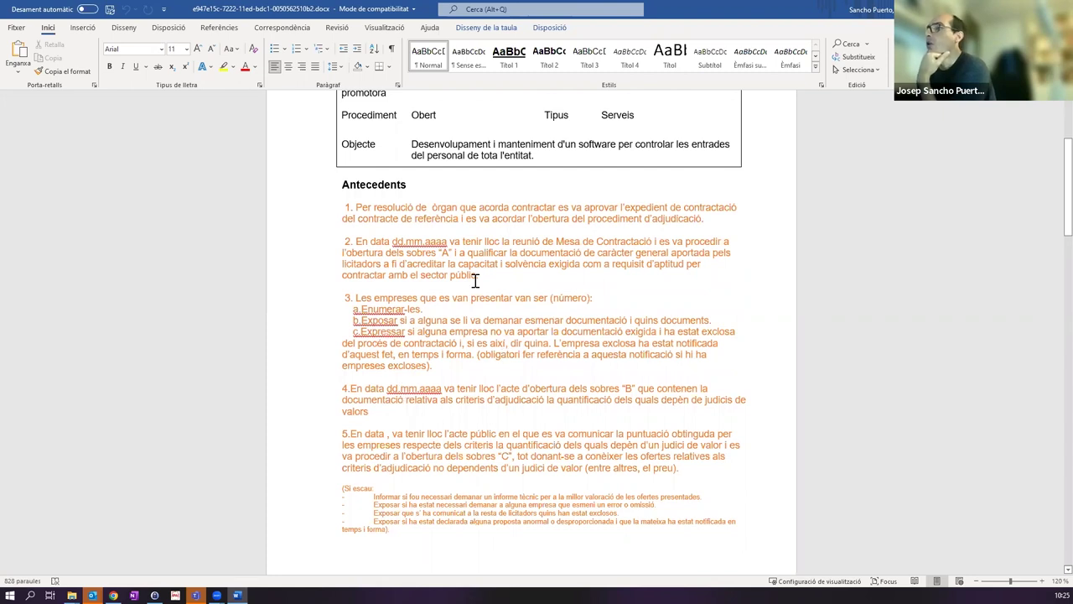
scroll(476, 281, "down", 10)
scroll(491, 279, "down", 10)
scroll(489, 277, "up", 3)
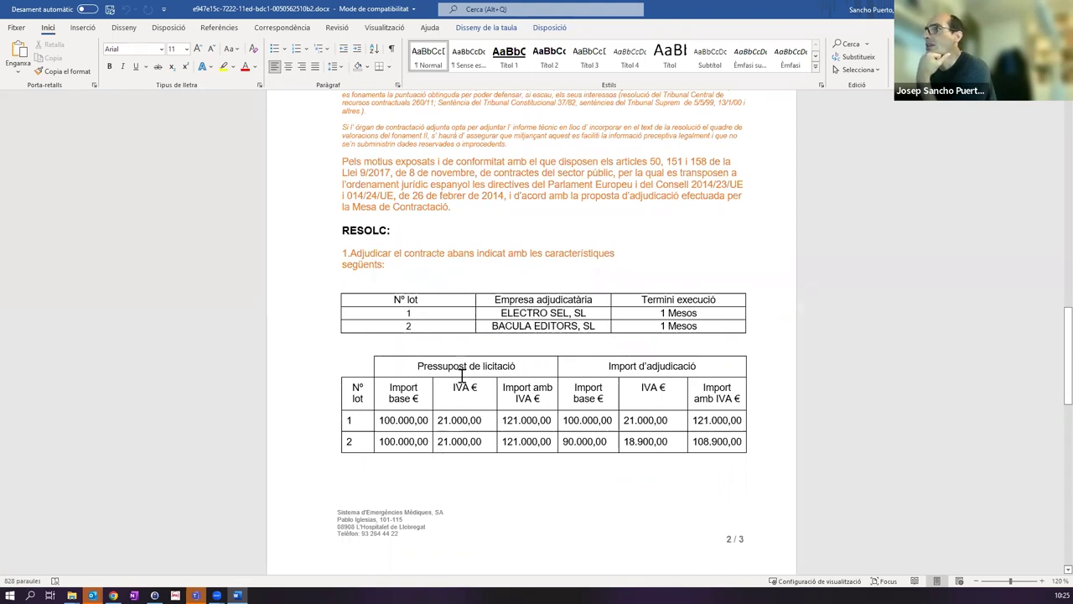
scroll(461, 374, "down", 10)
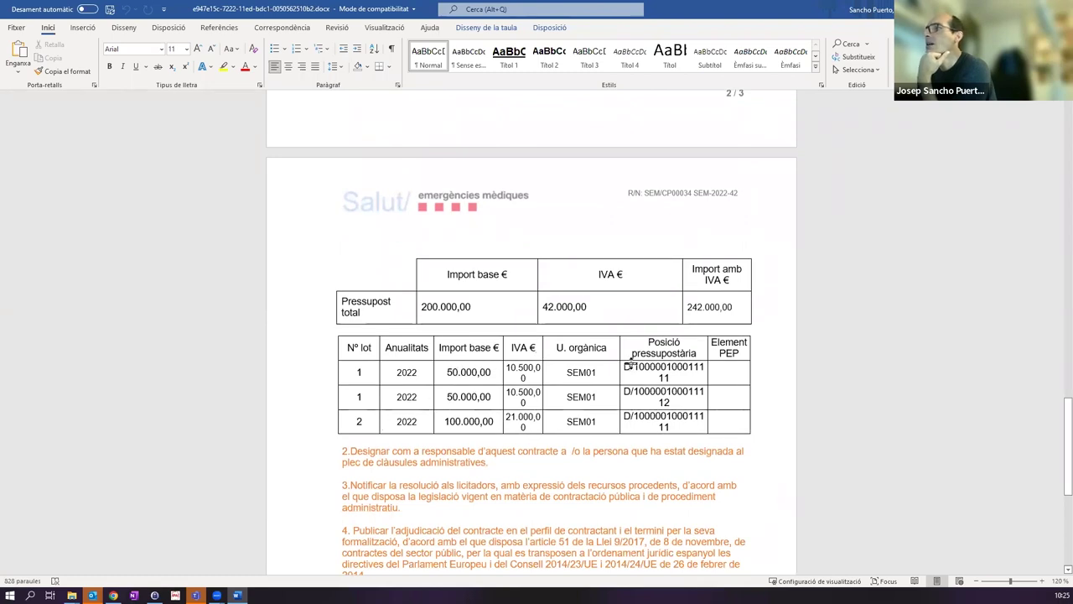
scroll(509, 347, "down", 4)
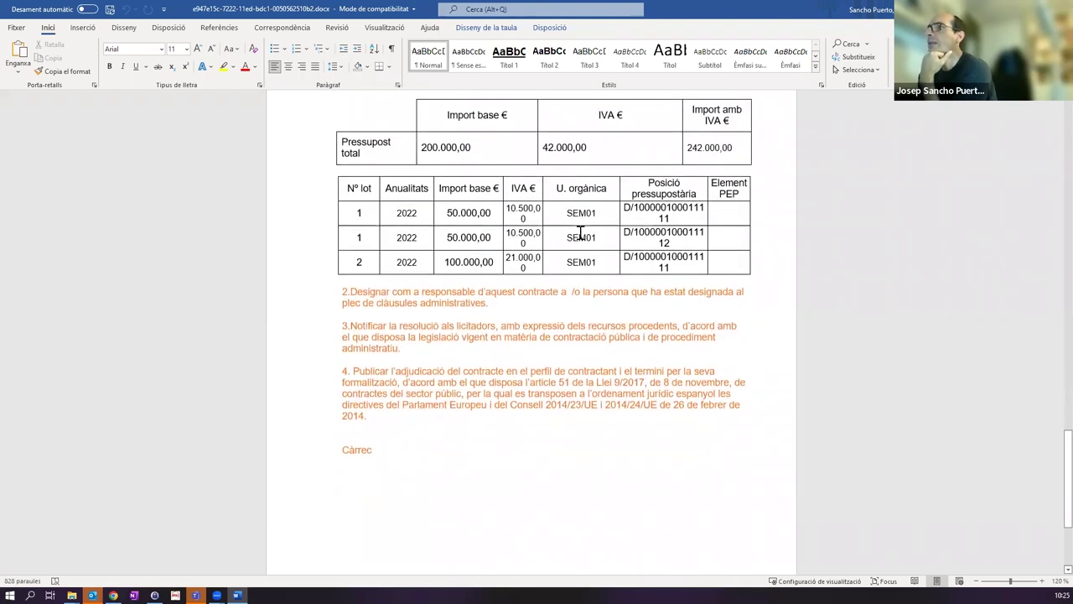
scroll(509, 352, "down", 4)
scroll(508, 342, "up", 20)
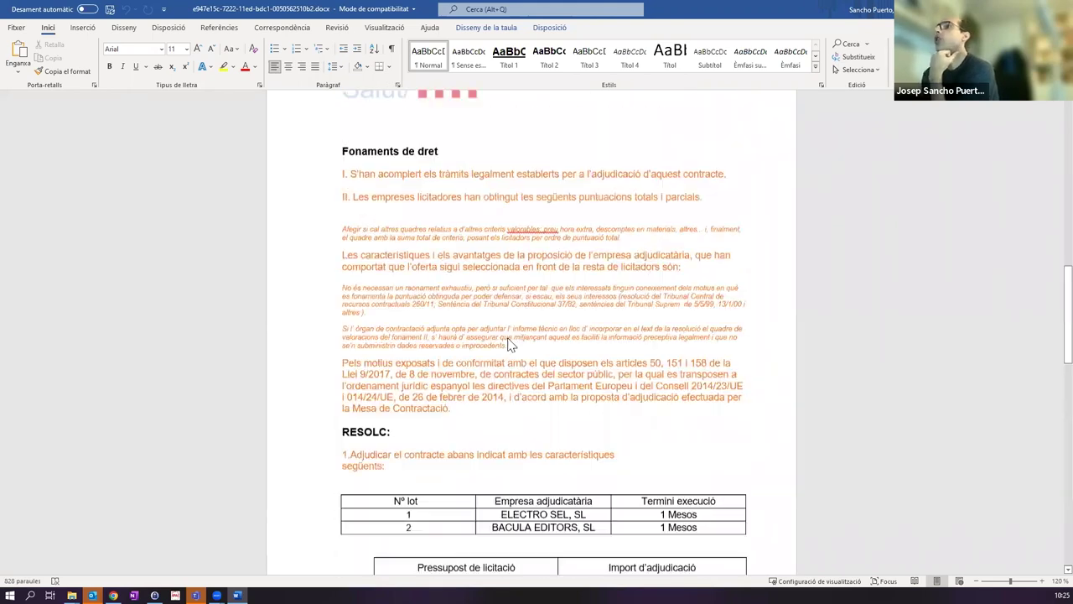
scroll(506, 323, "up", 10)
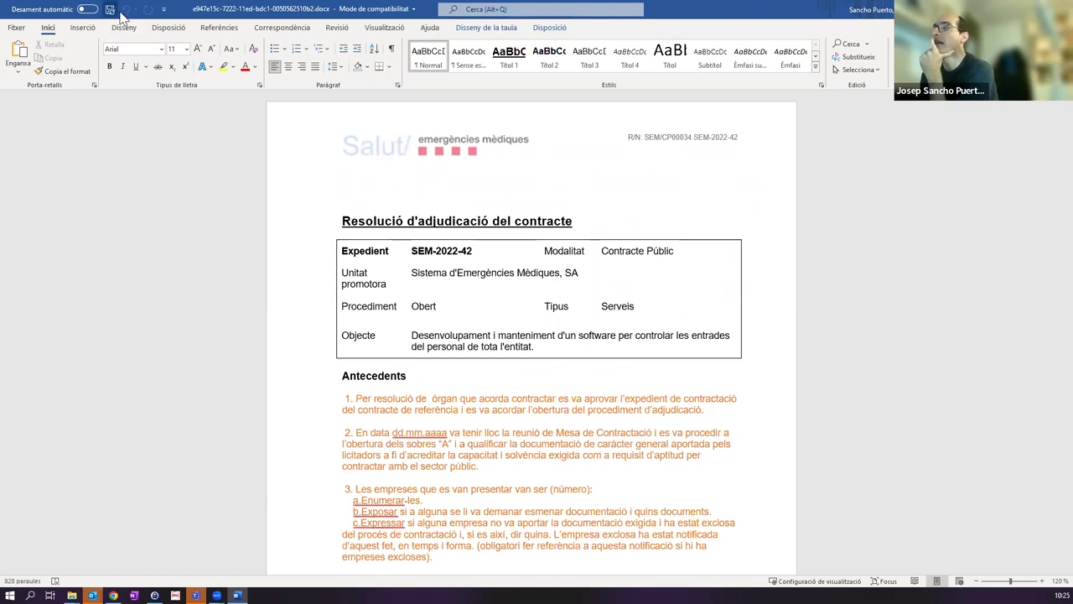
Step: Close Word, delete the resolution's current document and upload ProvaDocumentSignat.pdf instead
key("alt+F4")
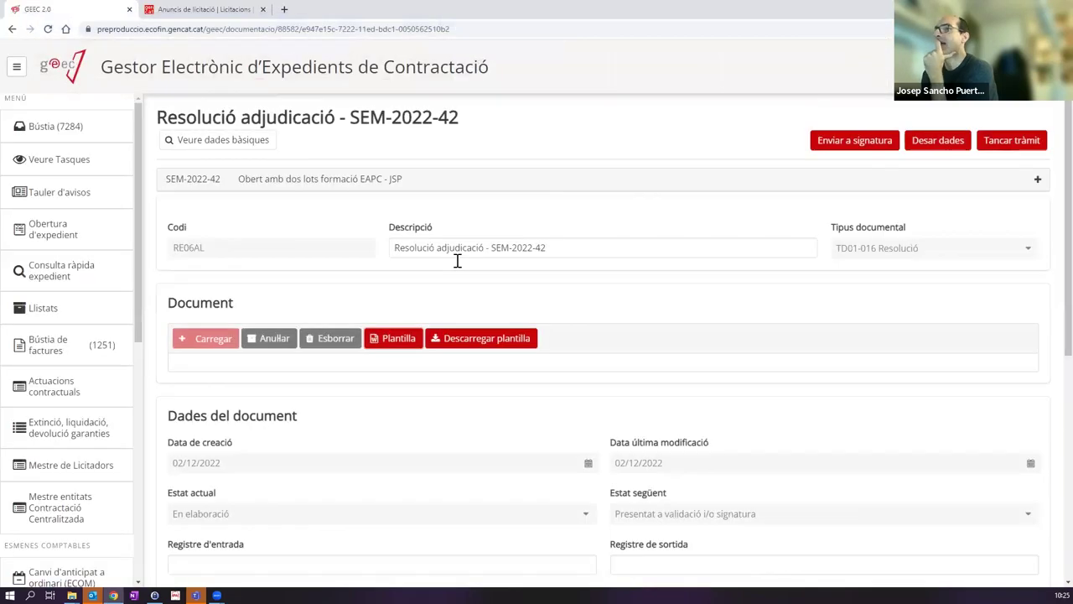
left_click(319, 340)
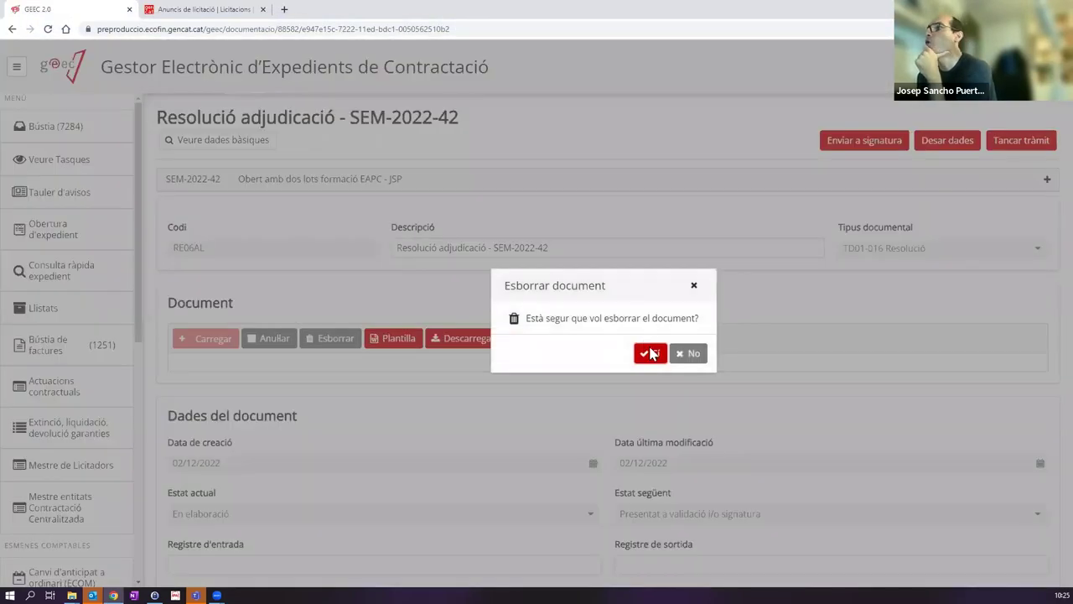
left_click(650, 354)
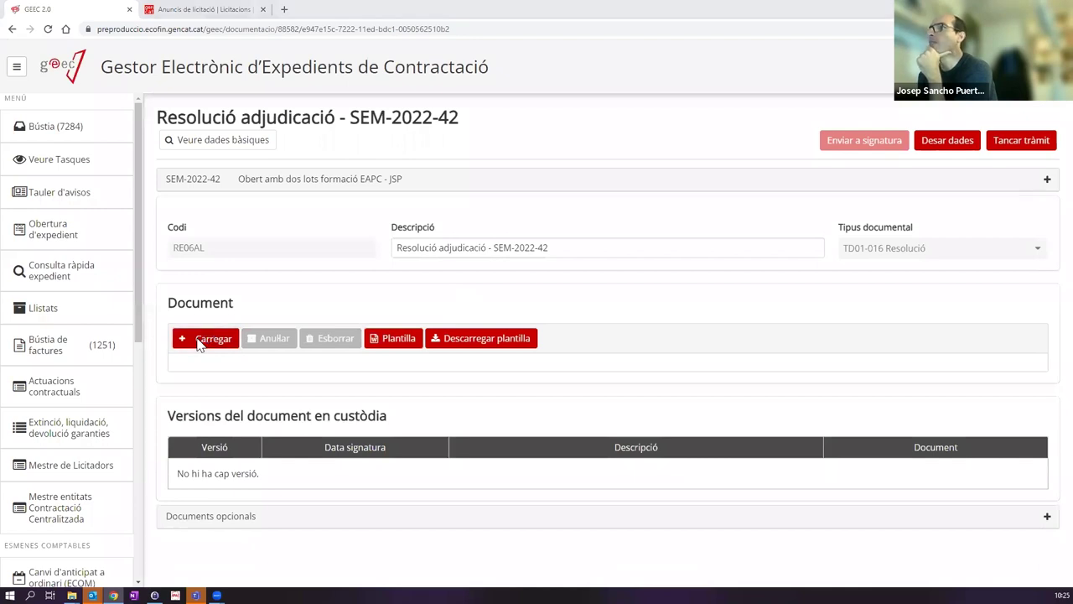
left_click(205, 339)
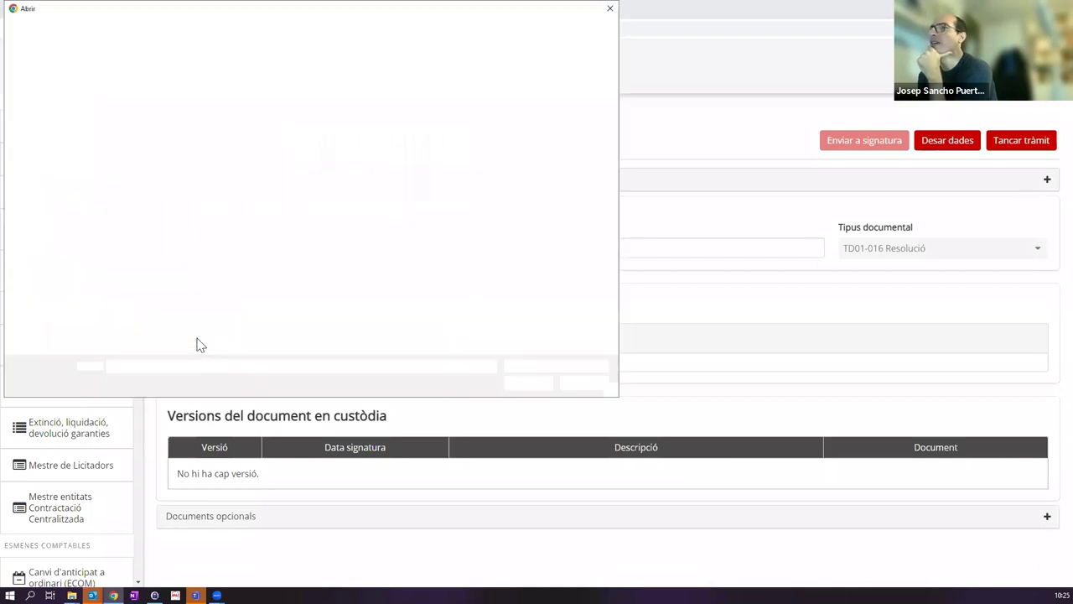
double_click(277, 188)
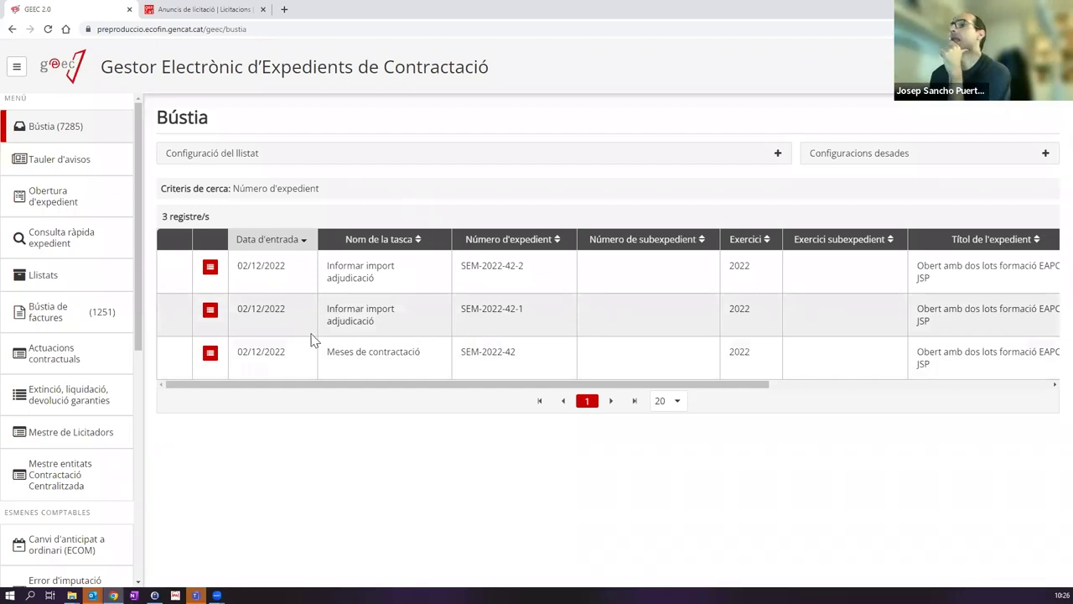
Step: Open lot SEM-2022-42-1's Informar import adjudicació task and check the contract's amounts section
left_click(378, 319)
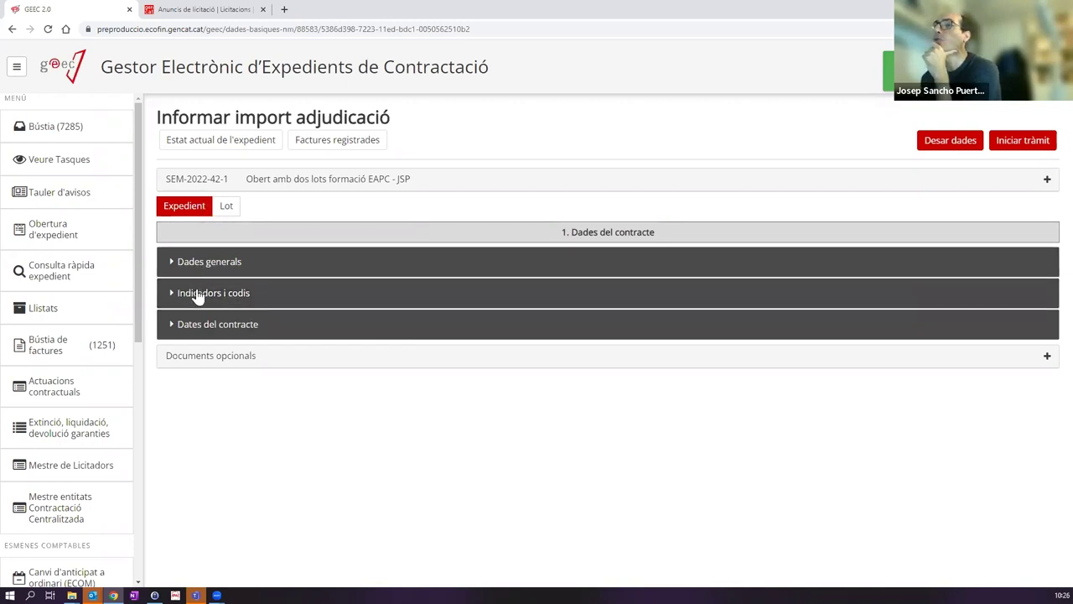
left_click(228, 209)
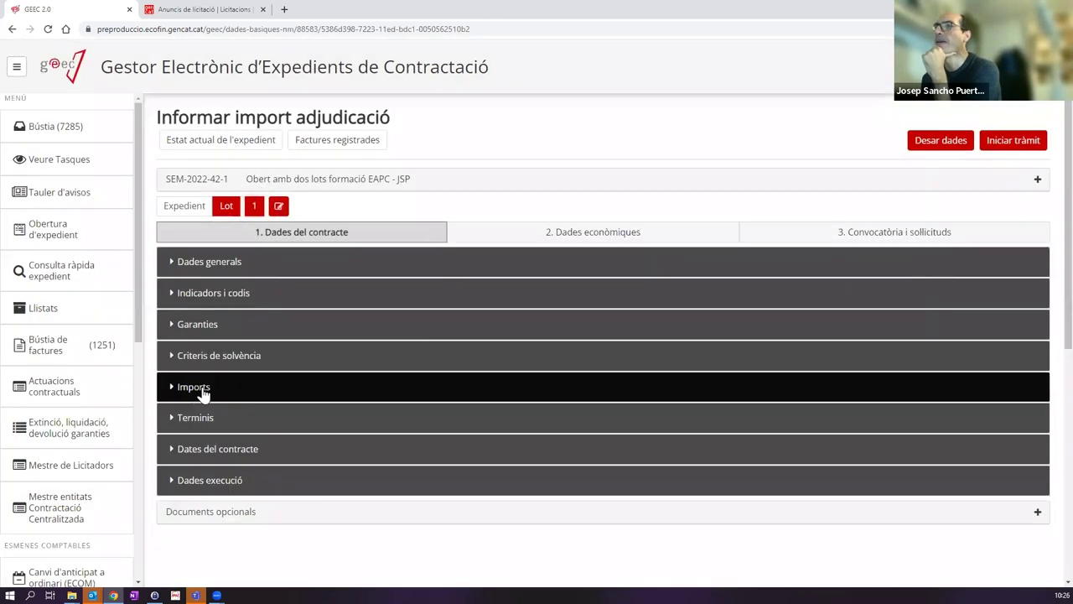
left_click(202, 390)
scroll(218, 252, "down", 4)
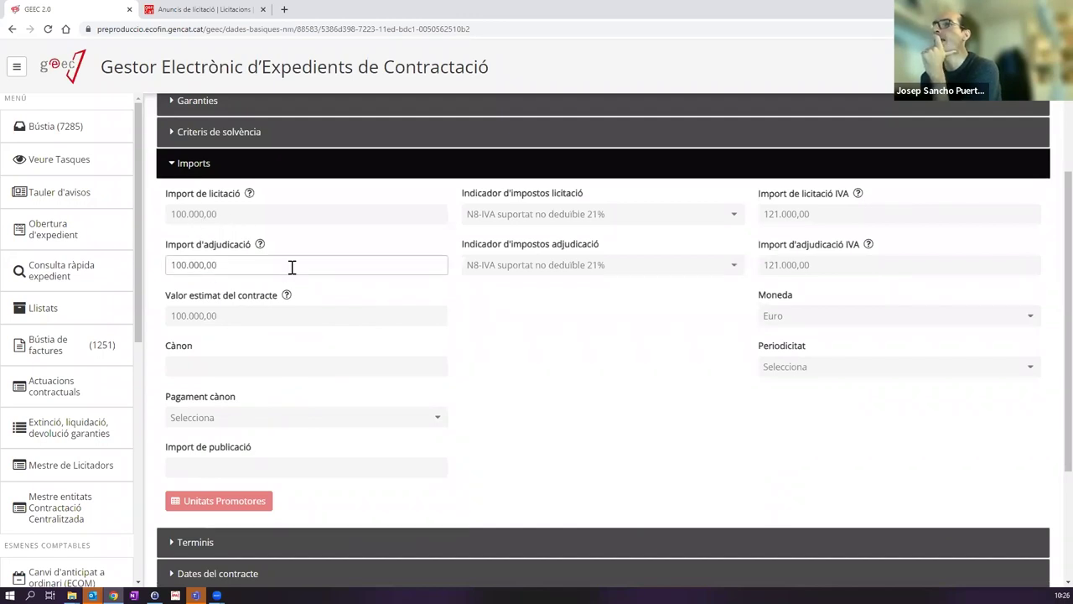
scroll(524, 340, "up", 2)
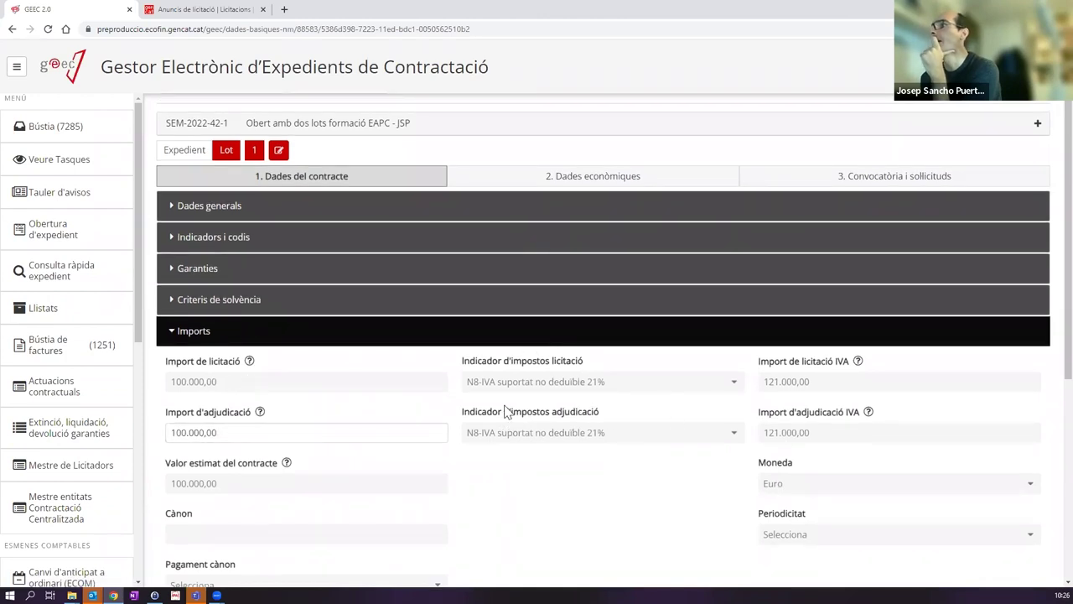
left_click(307, 336)
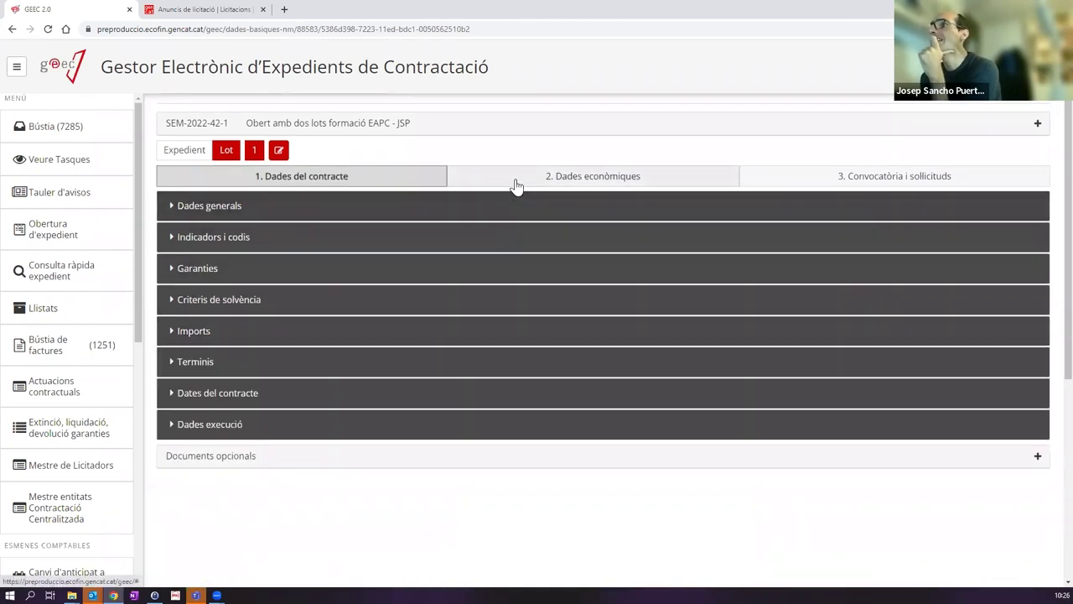
Step: Show the lot's Dades econòmiques, with two 50.000,00 budget lines totalling 100.000,00
left_click(516, 178)
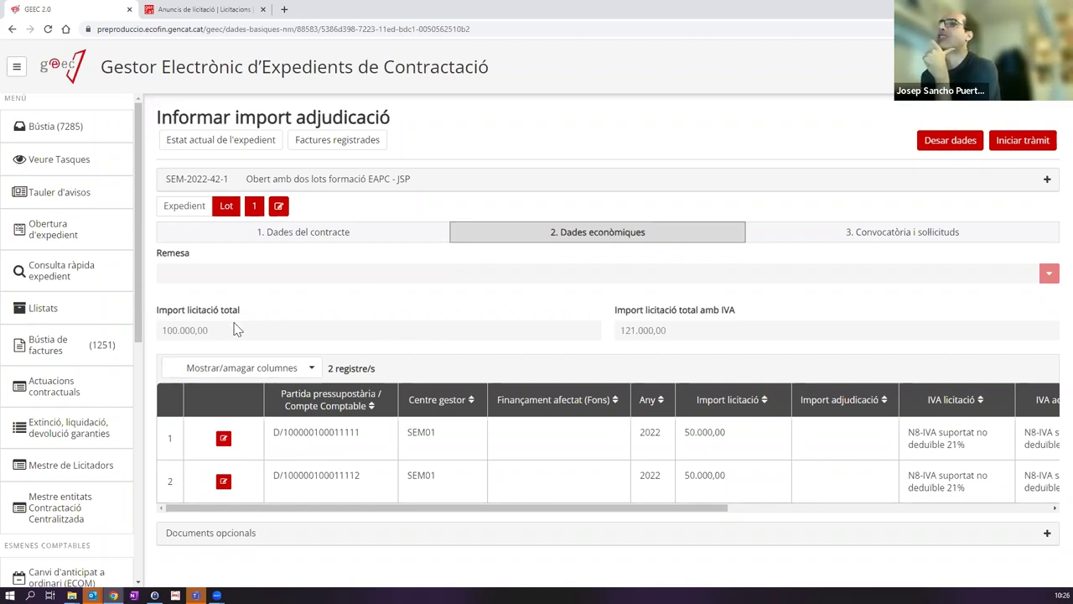
double_click(186, 338)
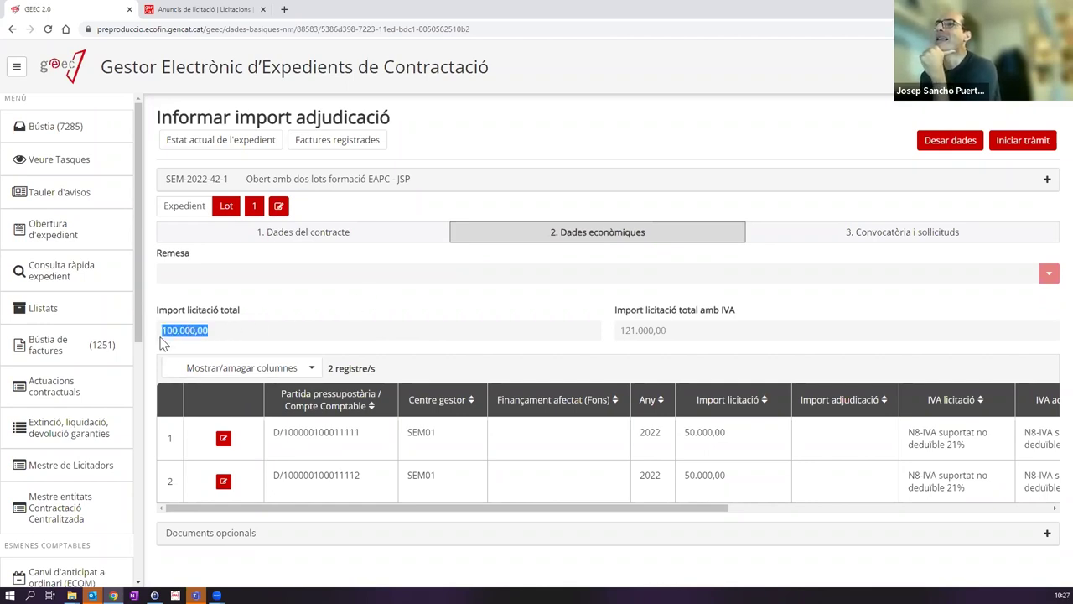
left_click(388, 237)
left_click(182, 386)
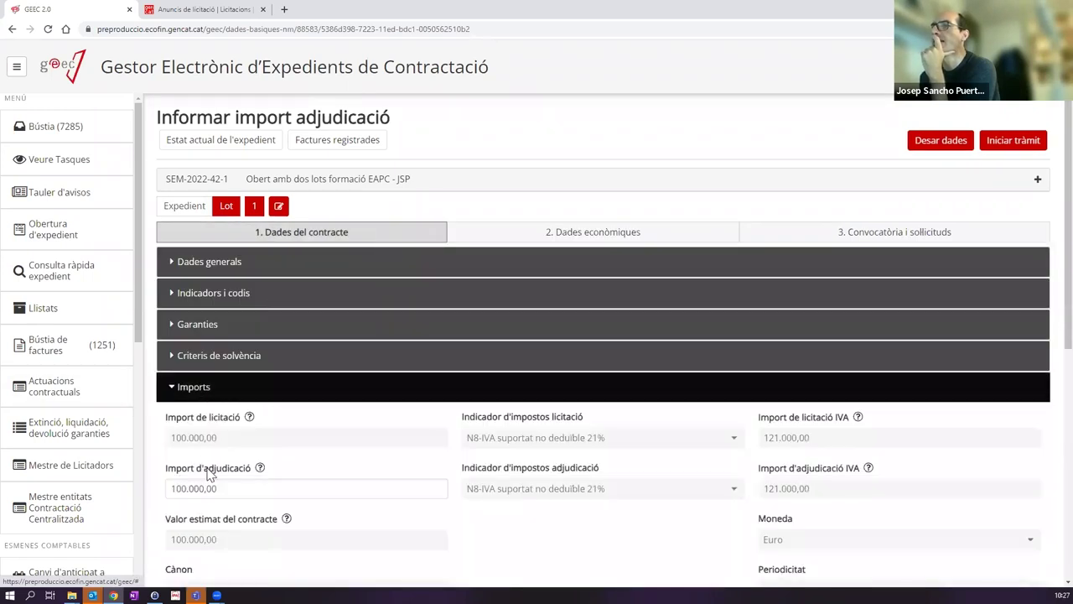
left_click(496, 231)
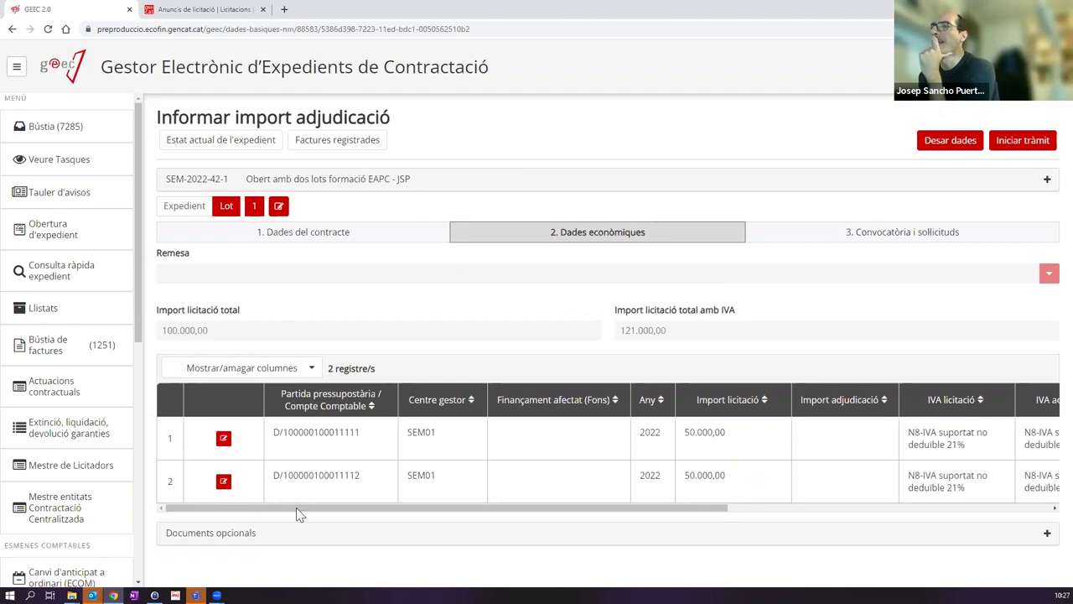
Step: Enter 50.000 award amounts on both budget lines and try submitting lot 1's task
left_click(223, 439)
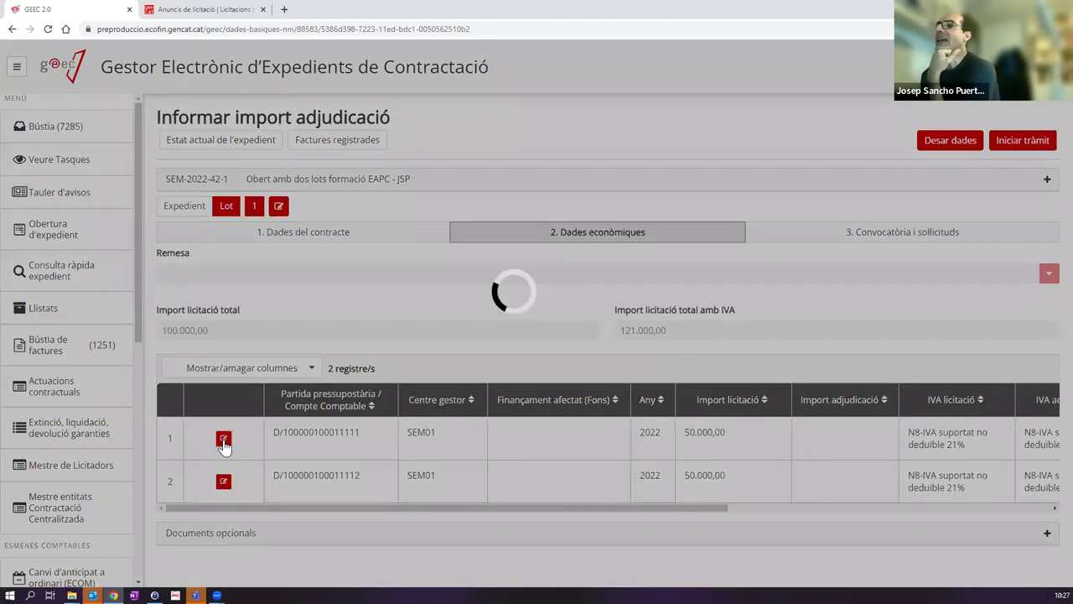
left_click(401, 335)
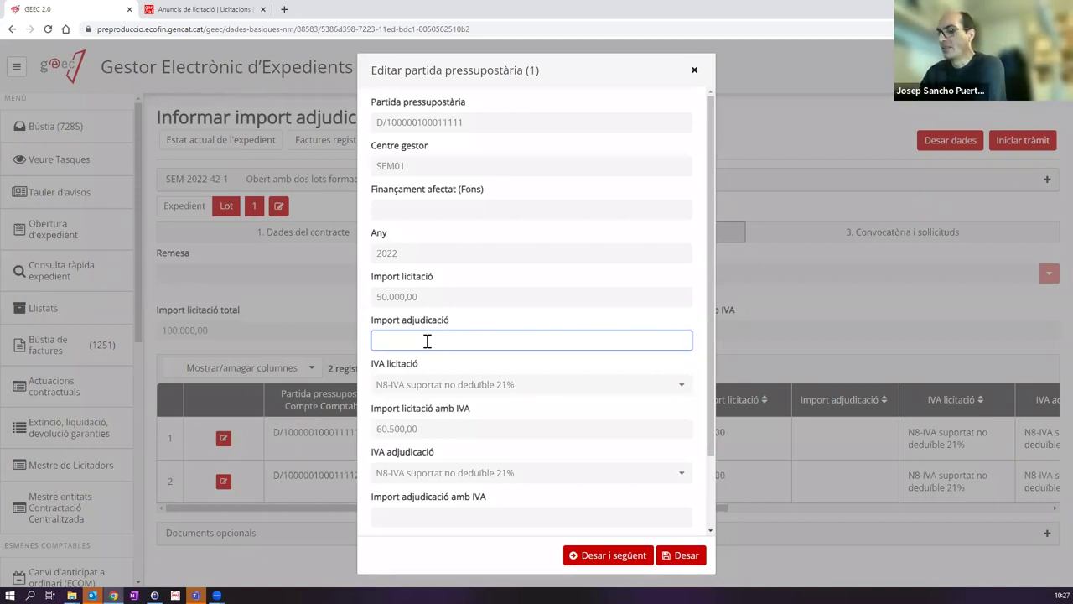
type("50.000")
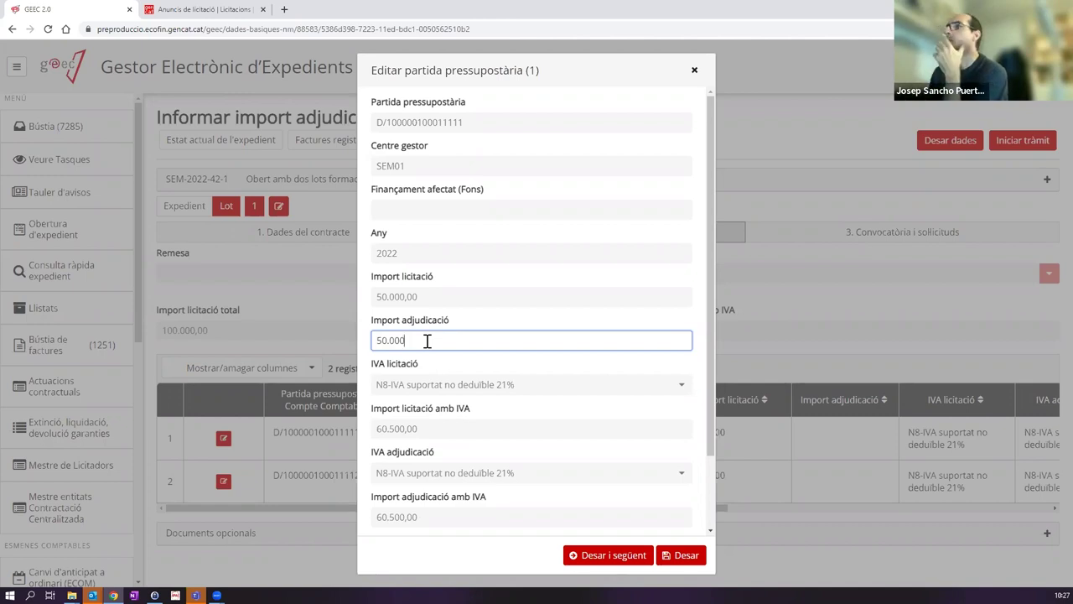
left_click(619, 555)
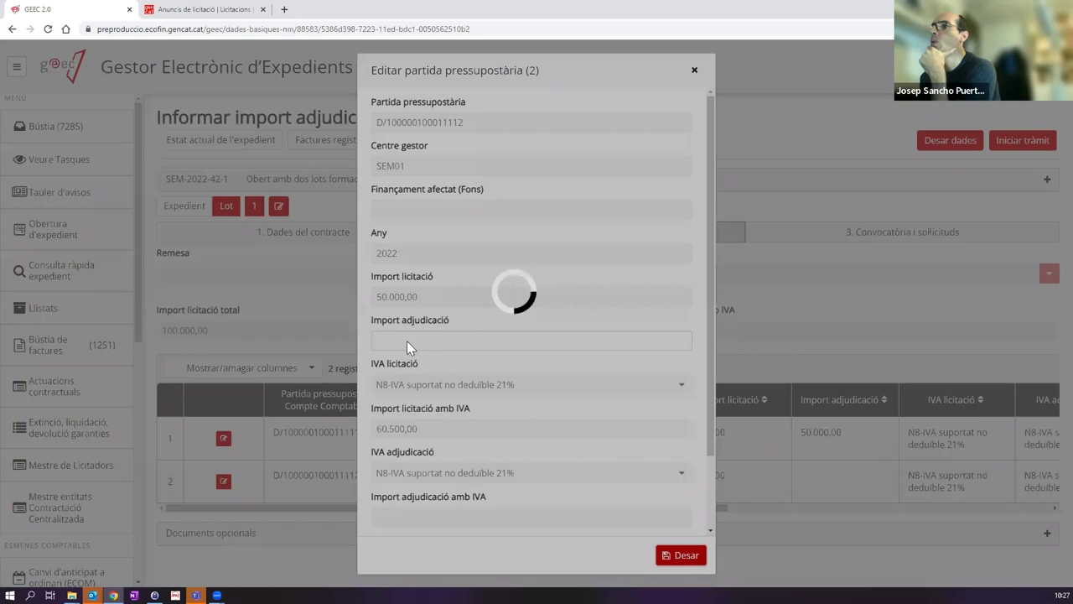
type("50.000")
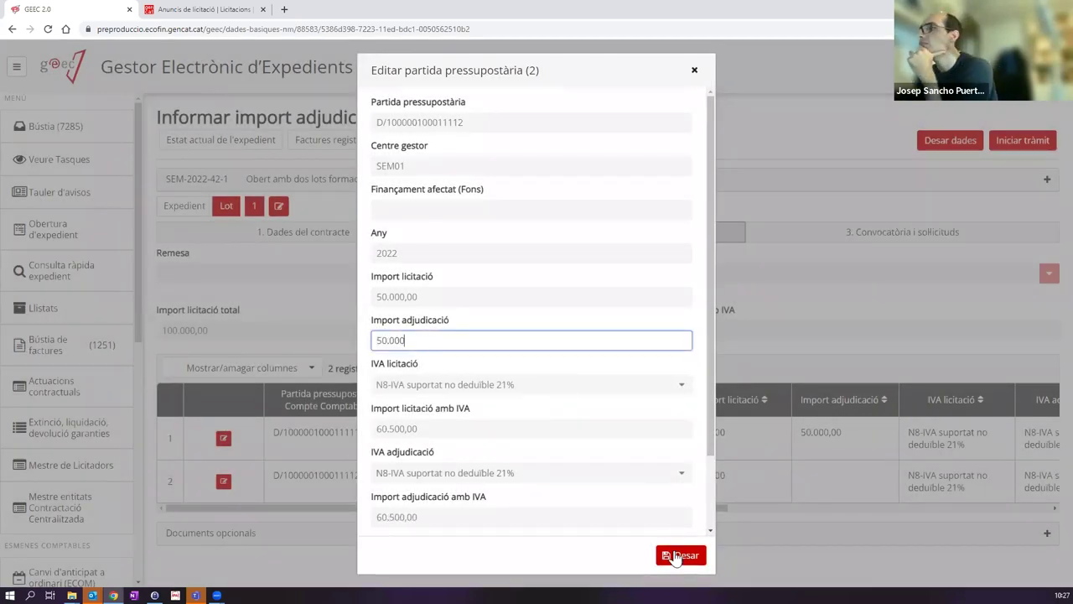
left_click(676, 555)
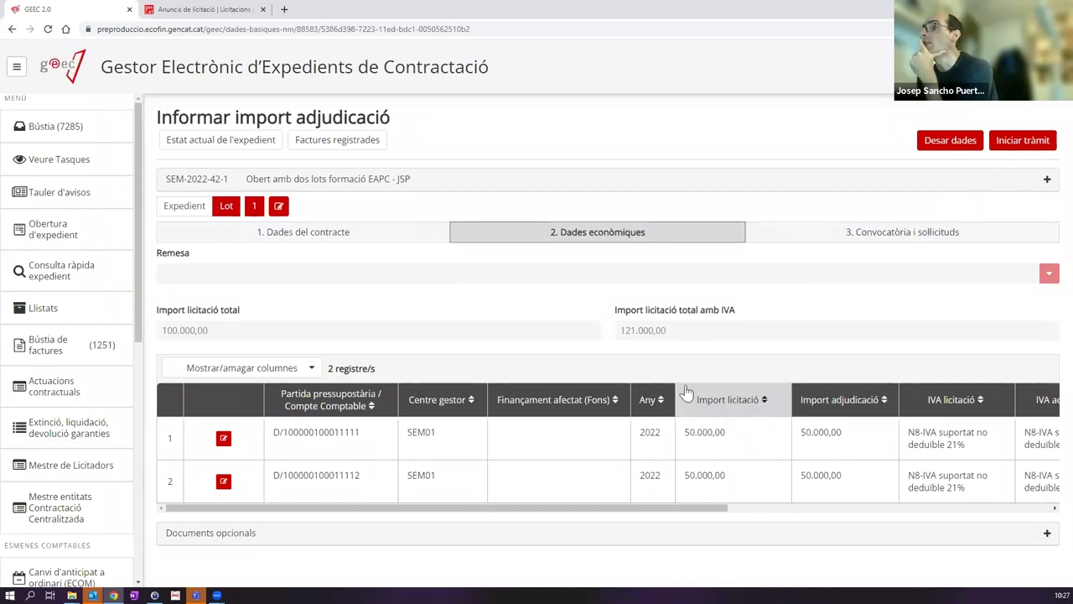
left_click(225, 482)
left_click(396, 344)
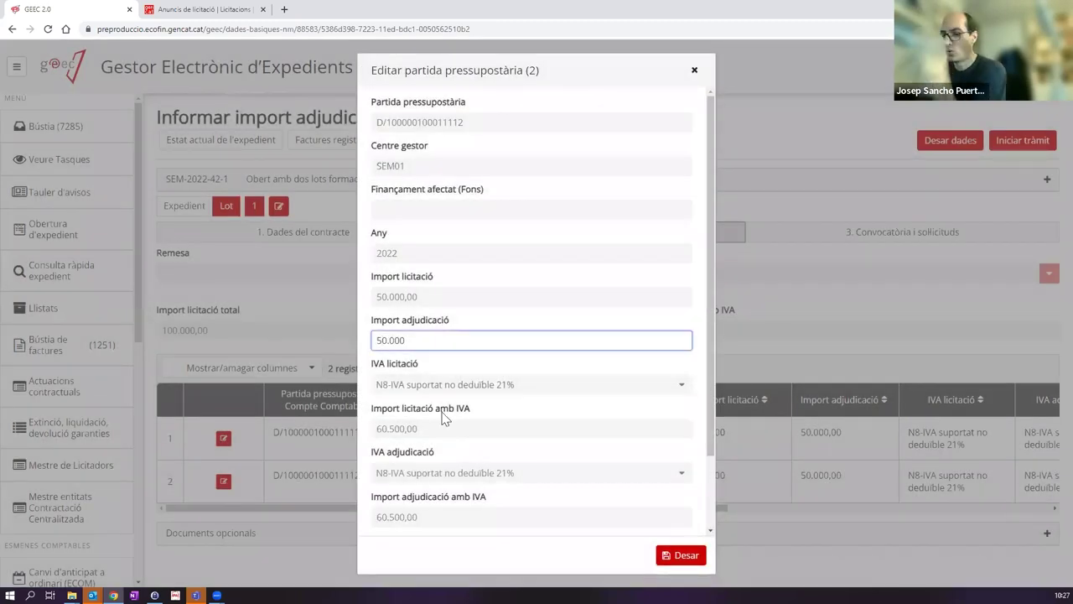
left_click(685, 555)
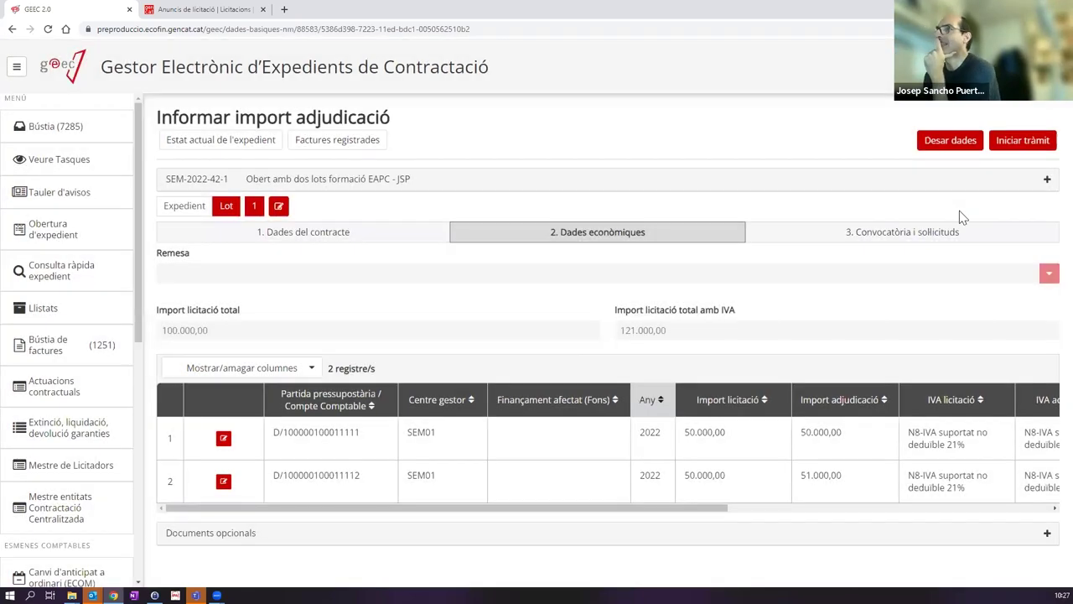
left_click(1015, 141)
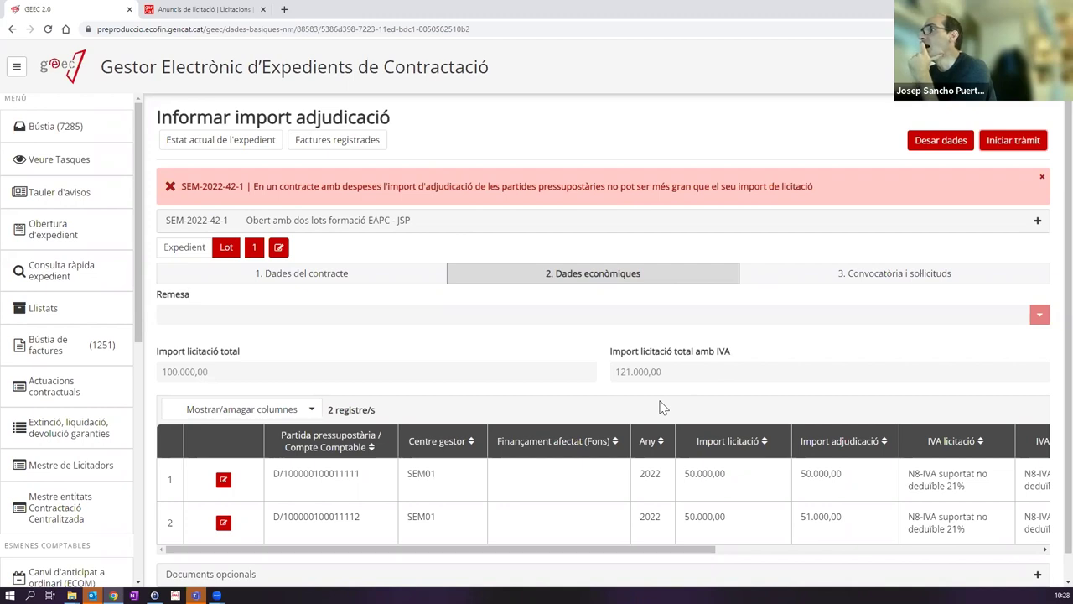
Step: Correct line 2's award amount from 51.000,00 to 50.000,00 and submit lot 1's task
left_click(224, 524)
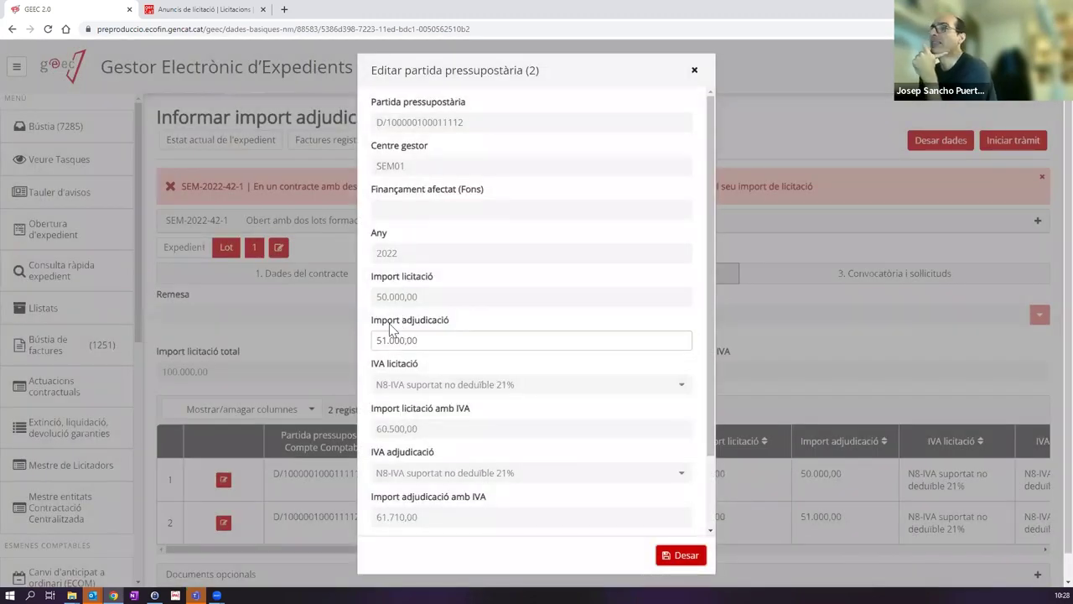
left_click(386, 341)
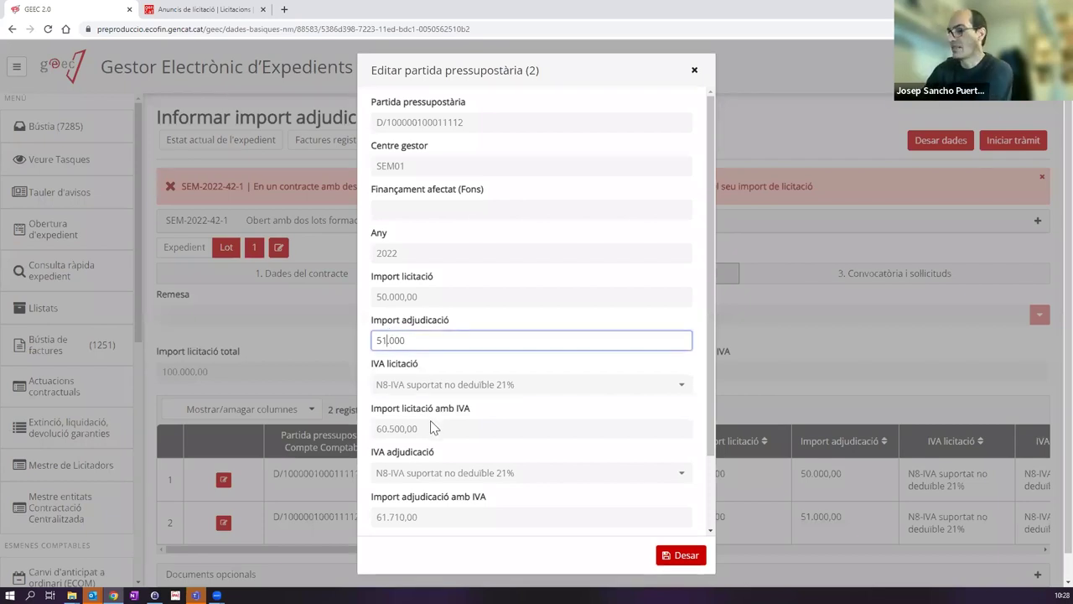
key("BackSpace")
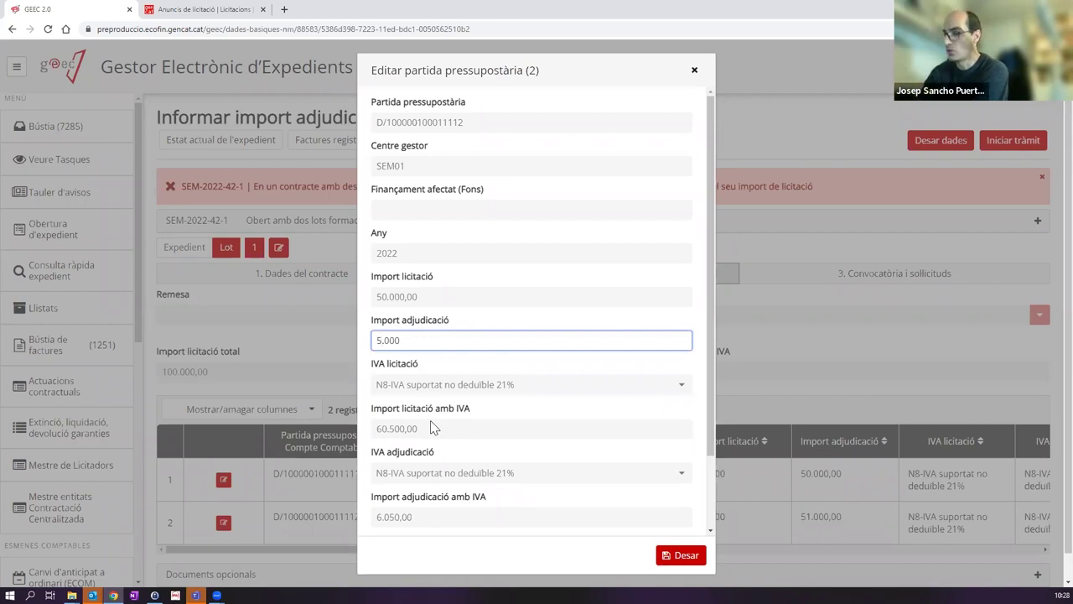
type("0")
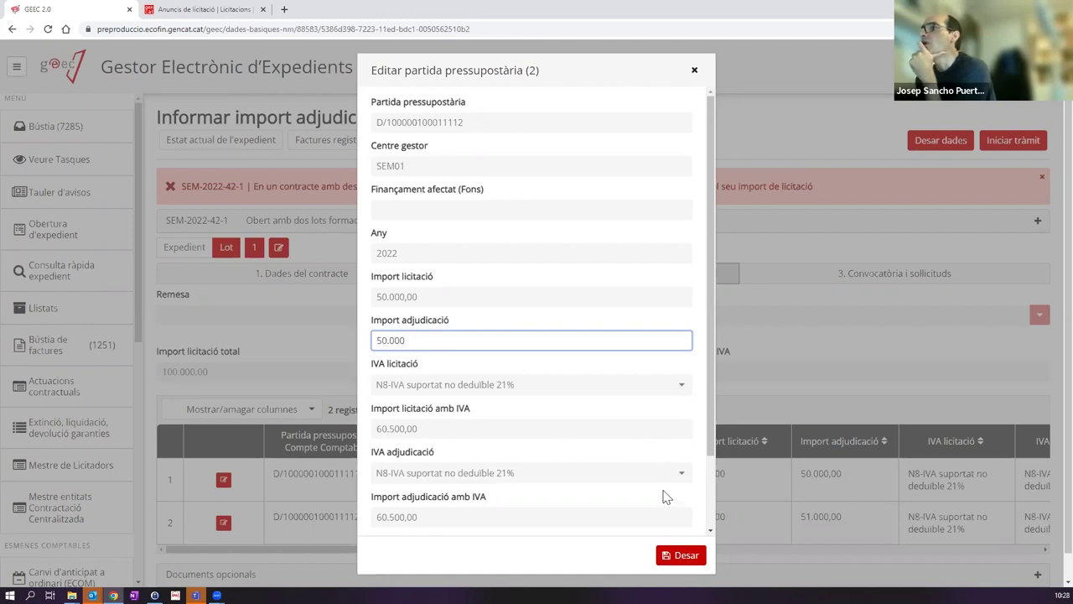
left_click(682, 558)
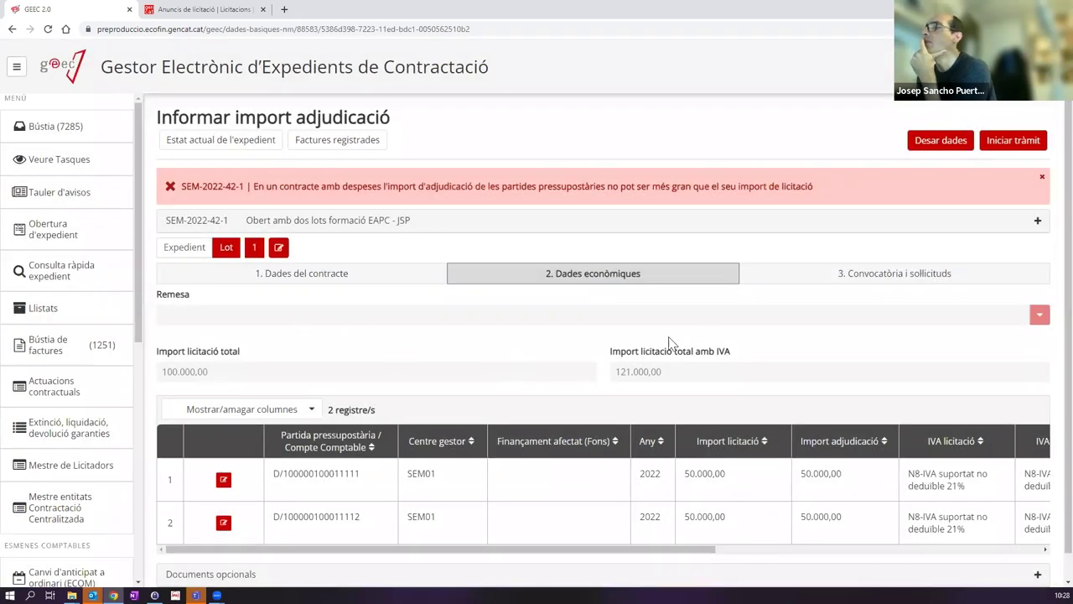
left_click(1030, 142)
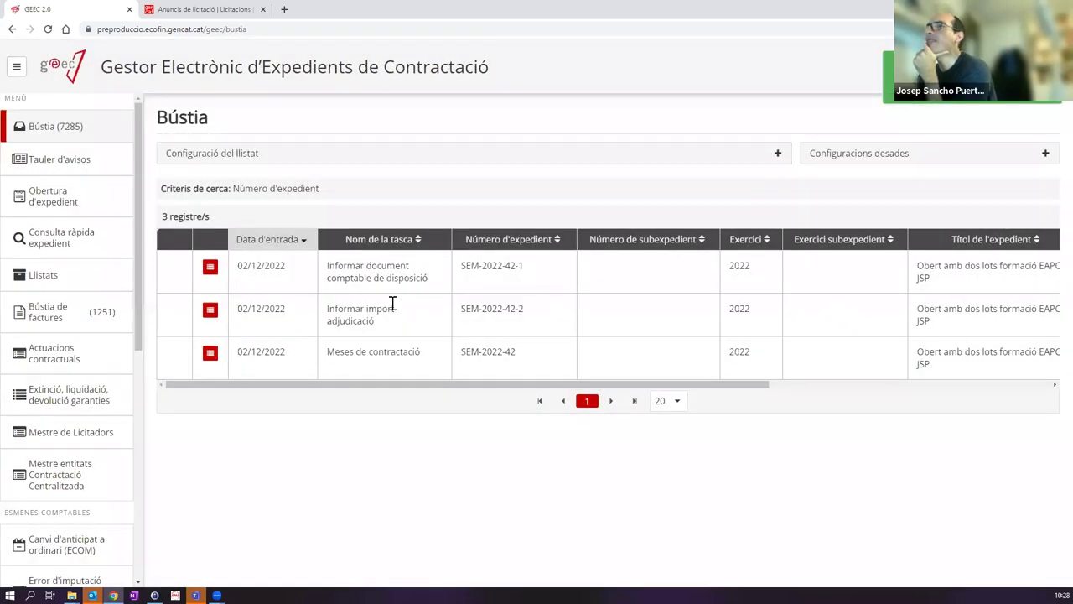
Step: Open lot SEM-2022-42-2's award amount task and show its economic data
left_click(385, 317)
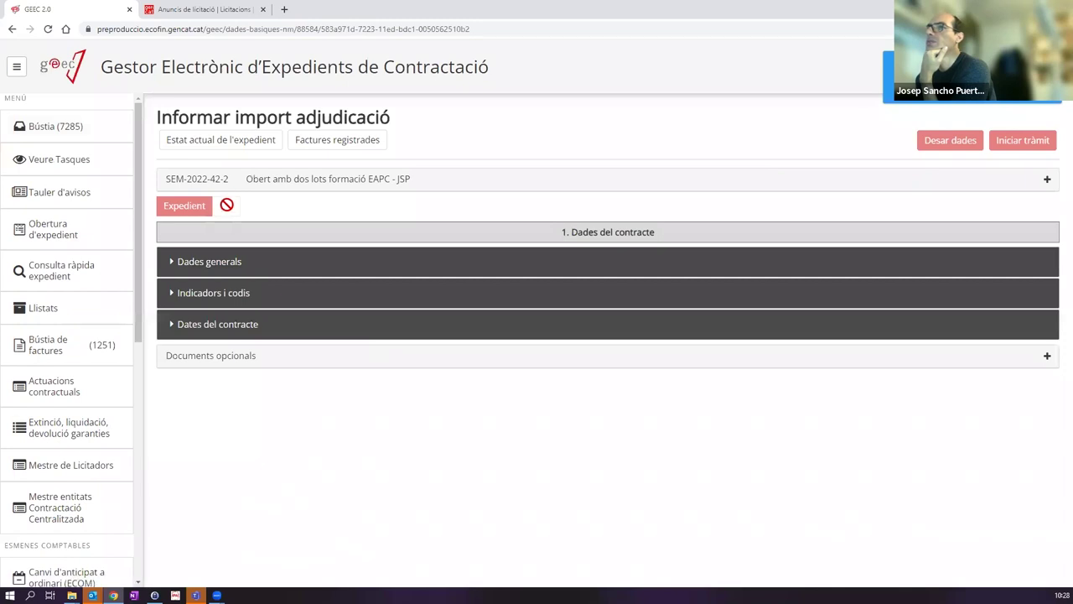
left_click(254, 210)
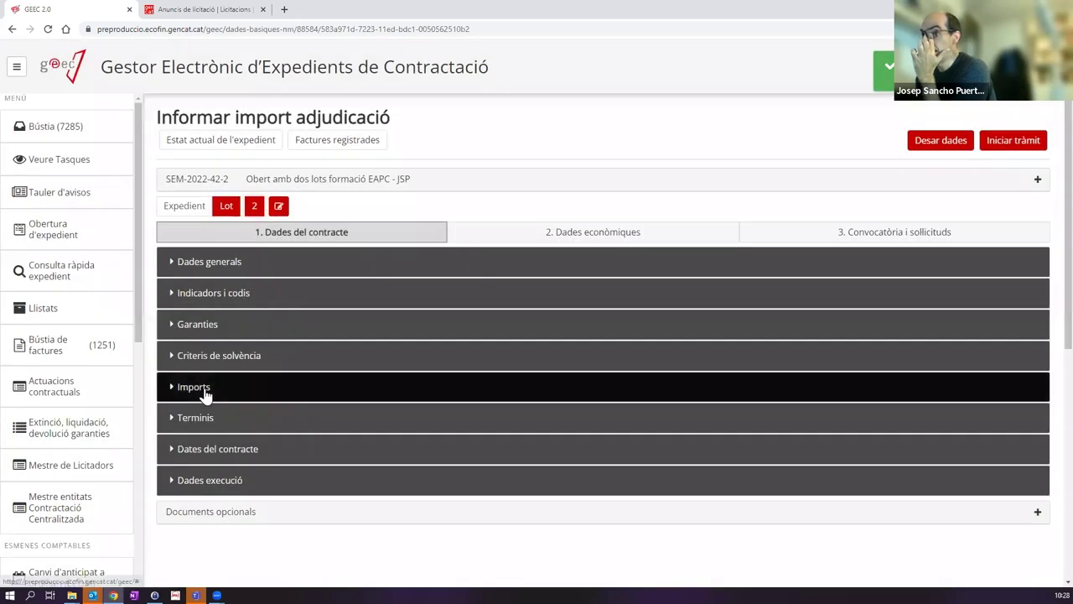
left_click(205, 391)
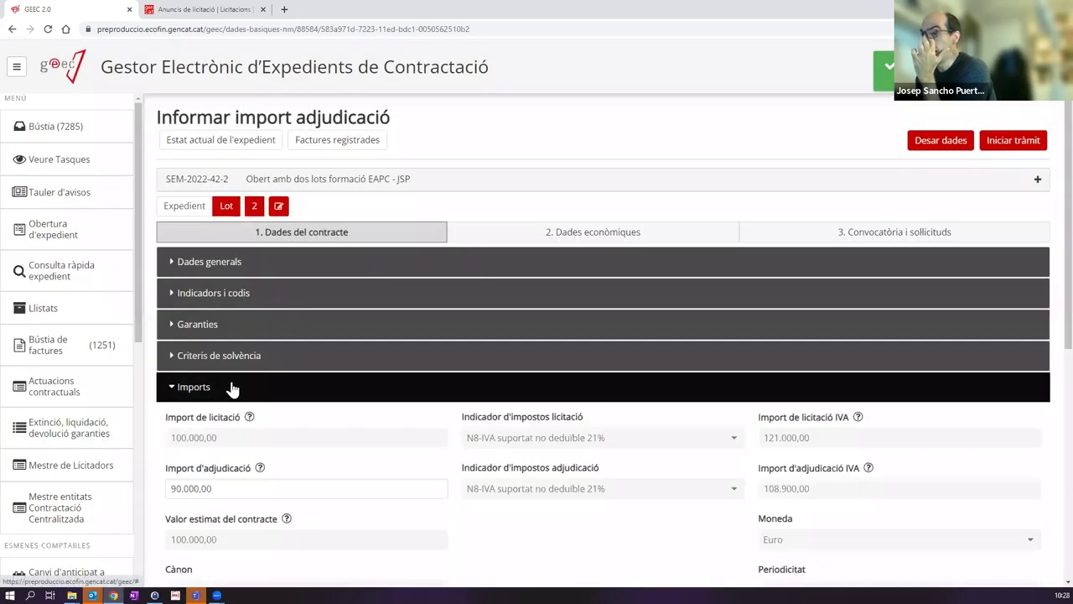
left_click(255, 376)
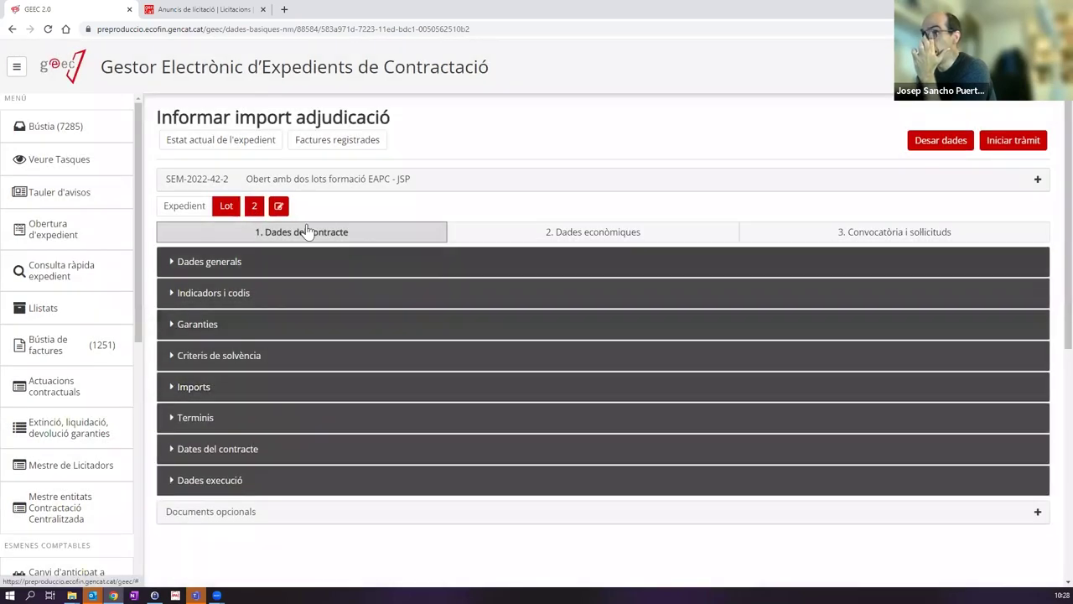
left_click(541, 233)
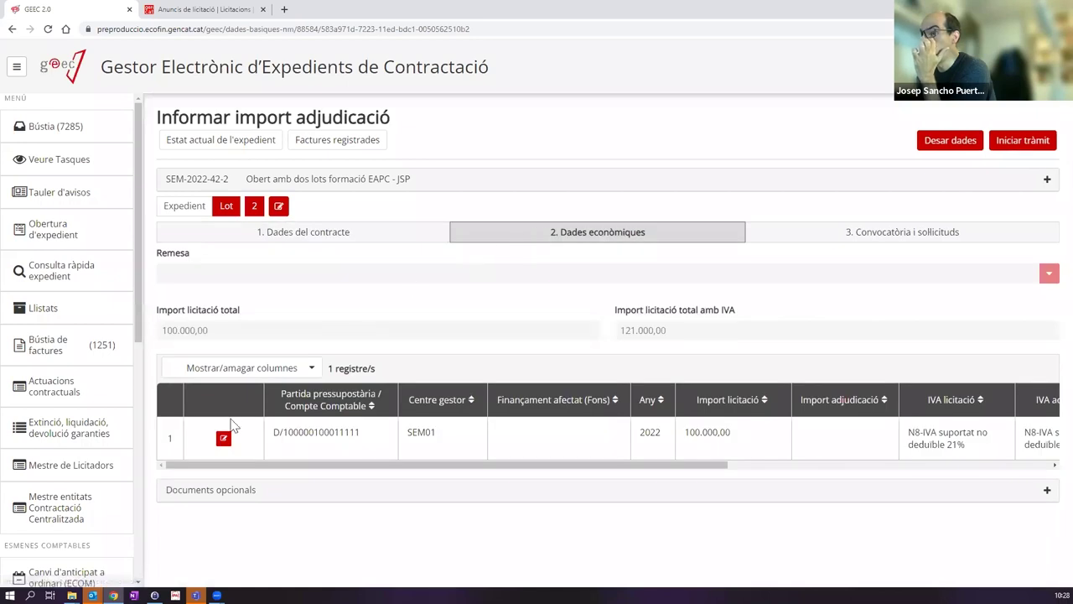
Step: Set the budget line's Import adjudicació to 90.000,00 and submit lot 2's task
left_click(223, 439)
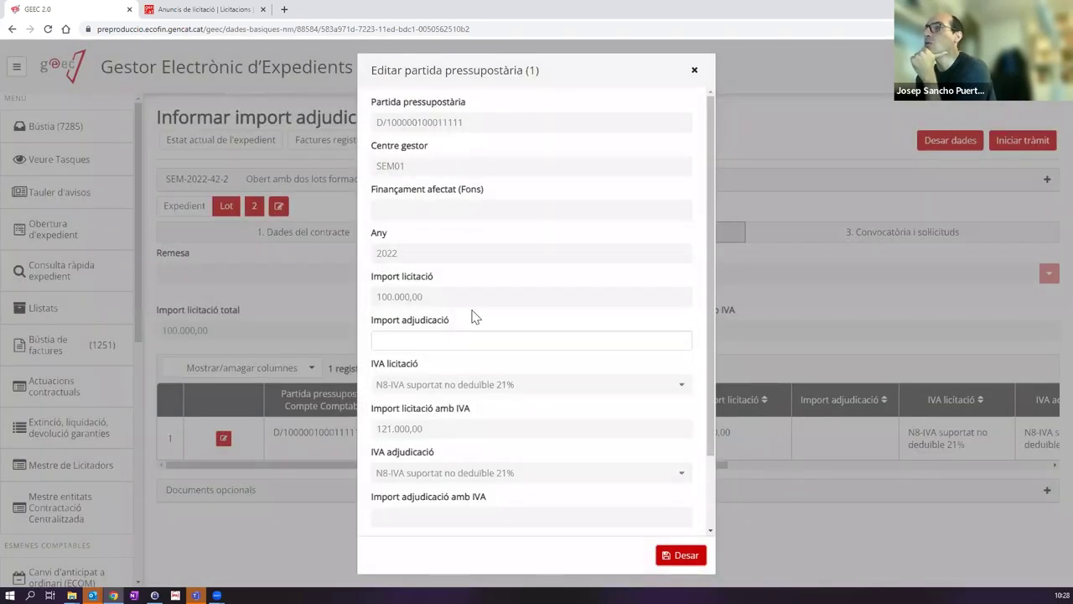
left_click(436, 333)
type("9")
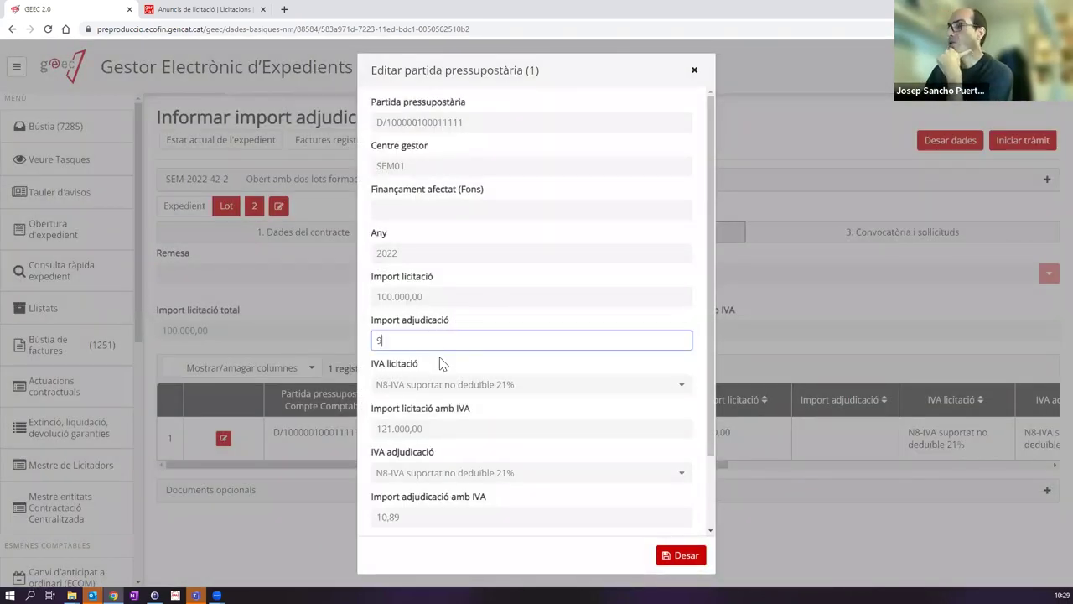
type("0.000")
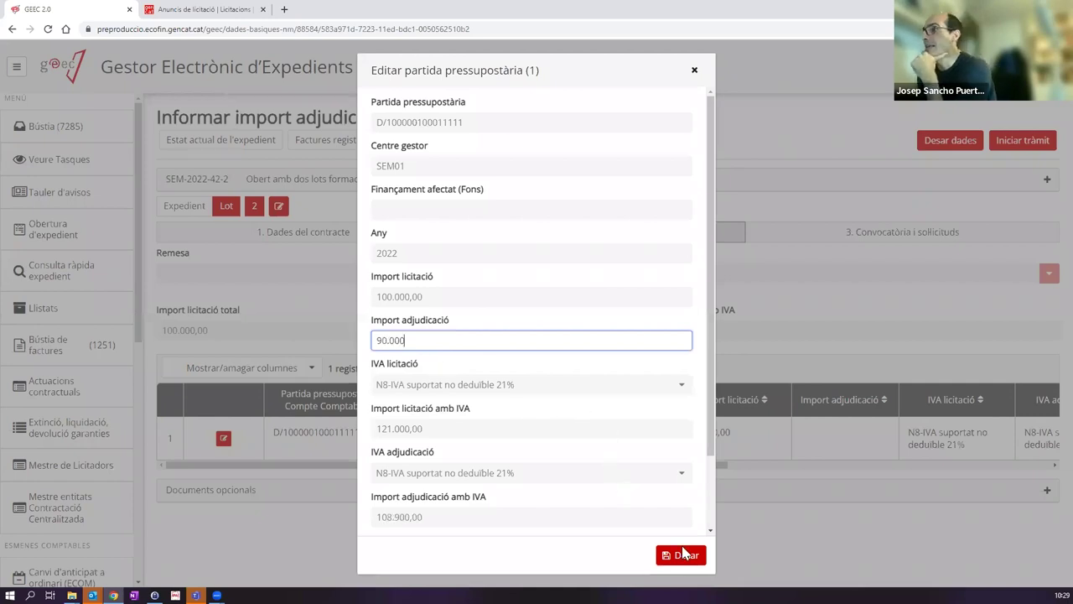
left_click(686, 557)
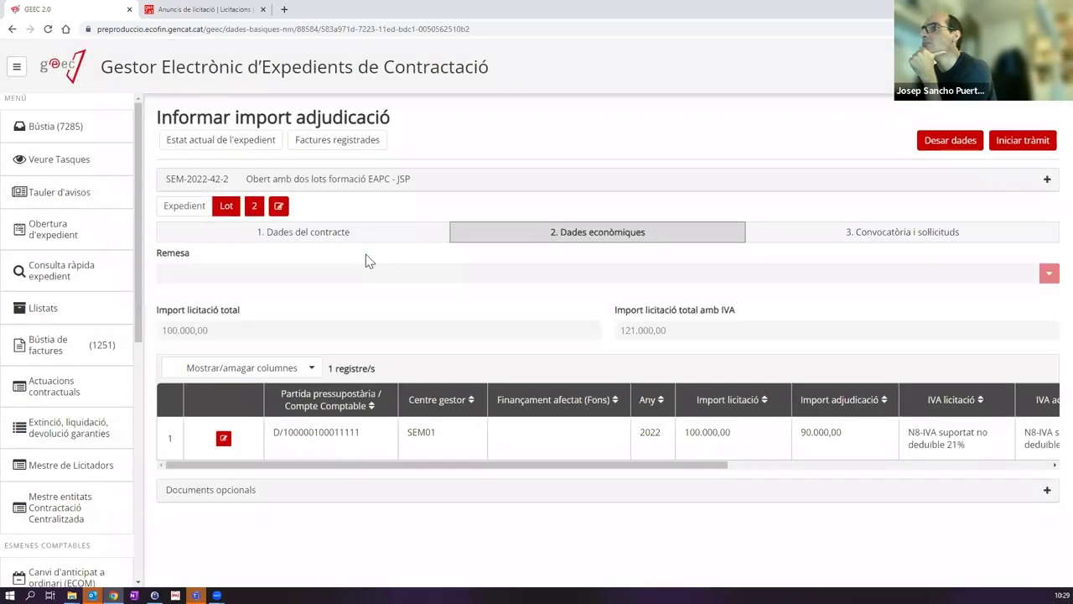
left_click(1015, 144)
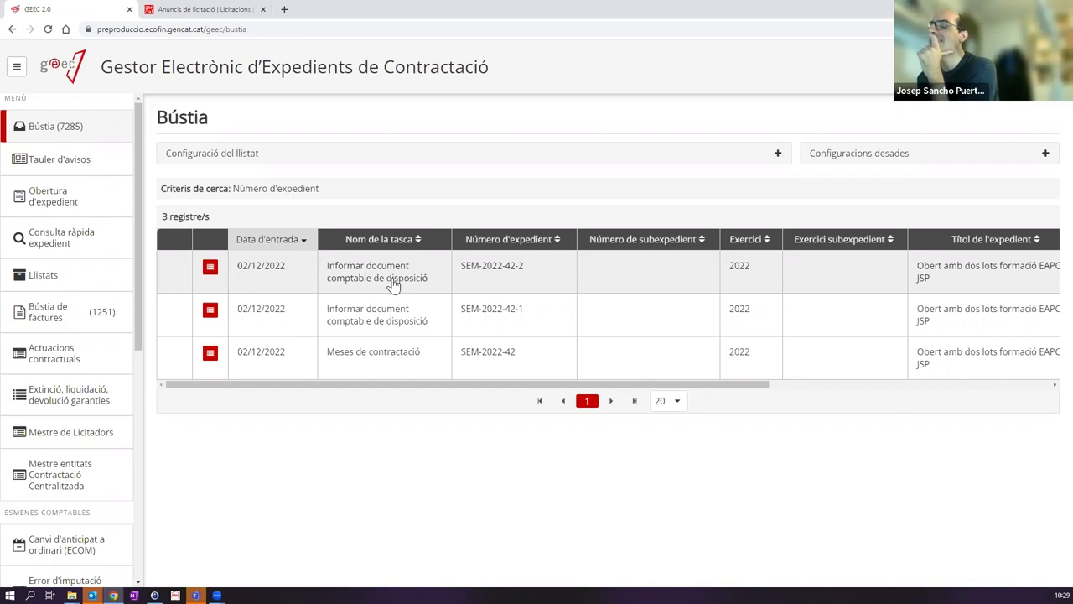
Step: Open lot 1's accounting document task and enter document number DR/5453454
left_click(384, 316)
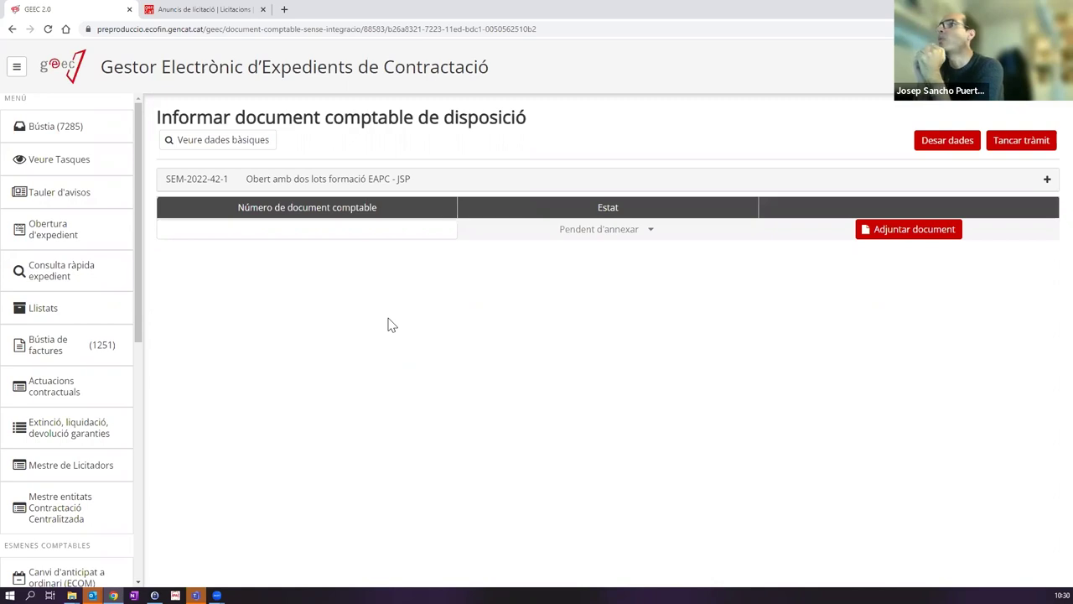
left_click(335, 229)
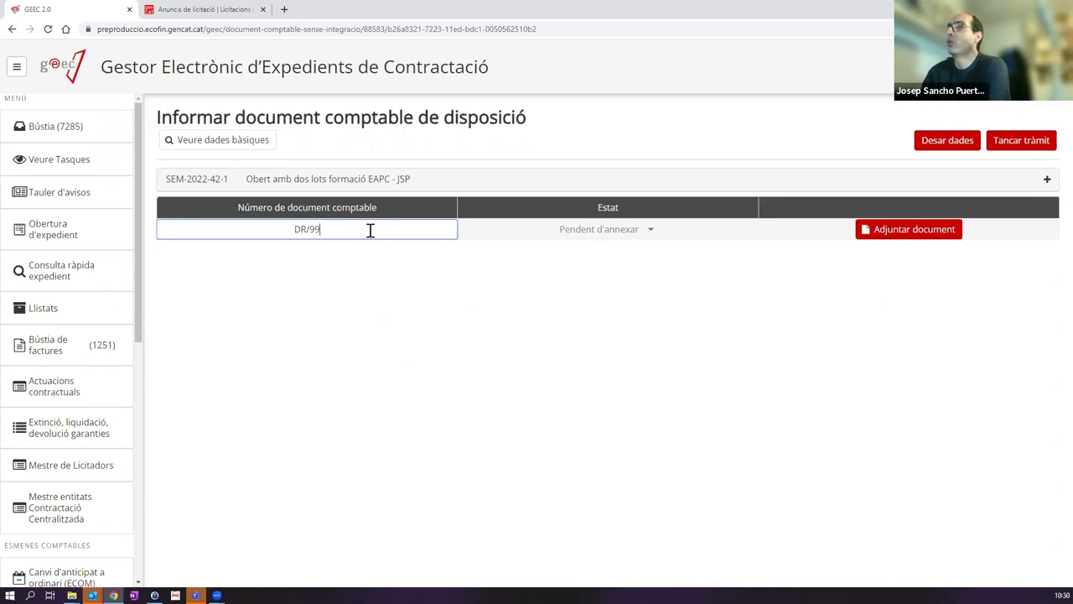
type("DR/5453454")
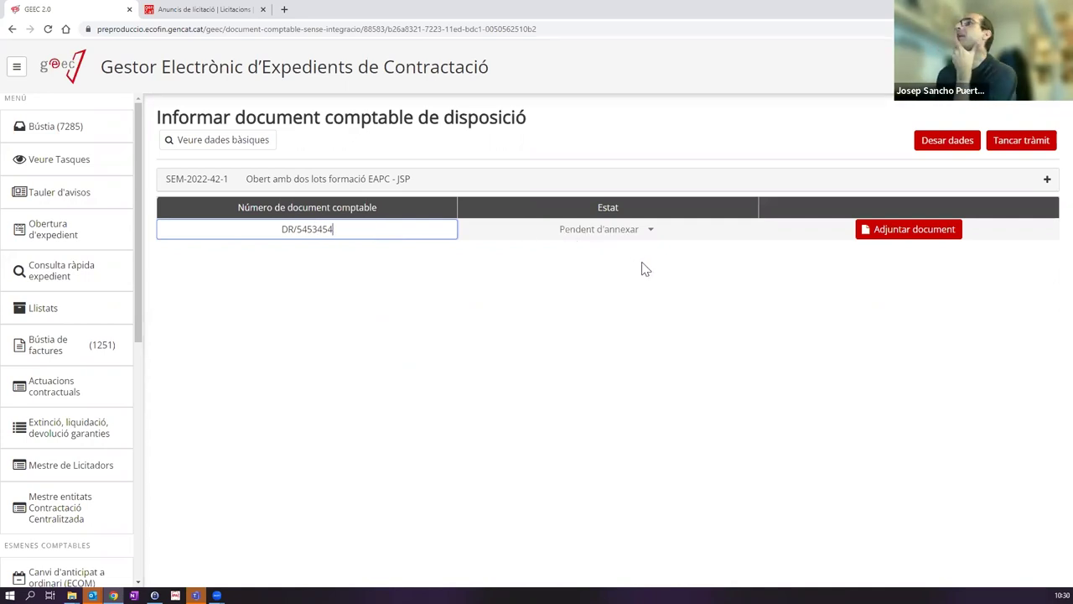
Step: Attach ProvaDocumentSignat.pdf as the accounting document and close both tasks
left_click(906, 231)
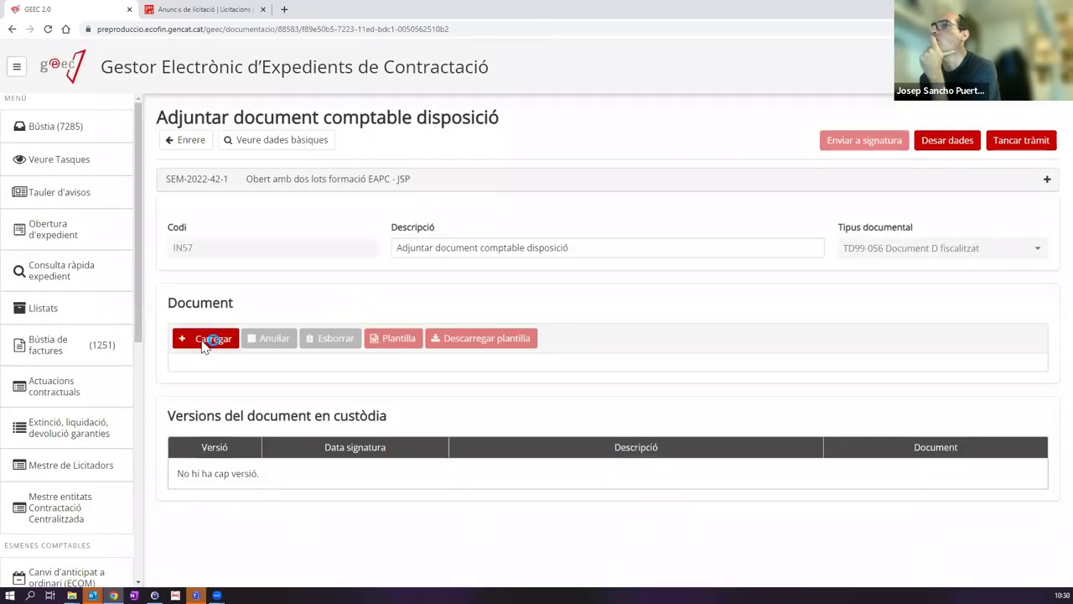
left_click(203, 344)
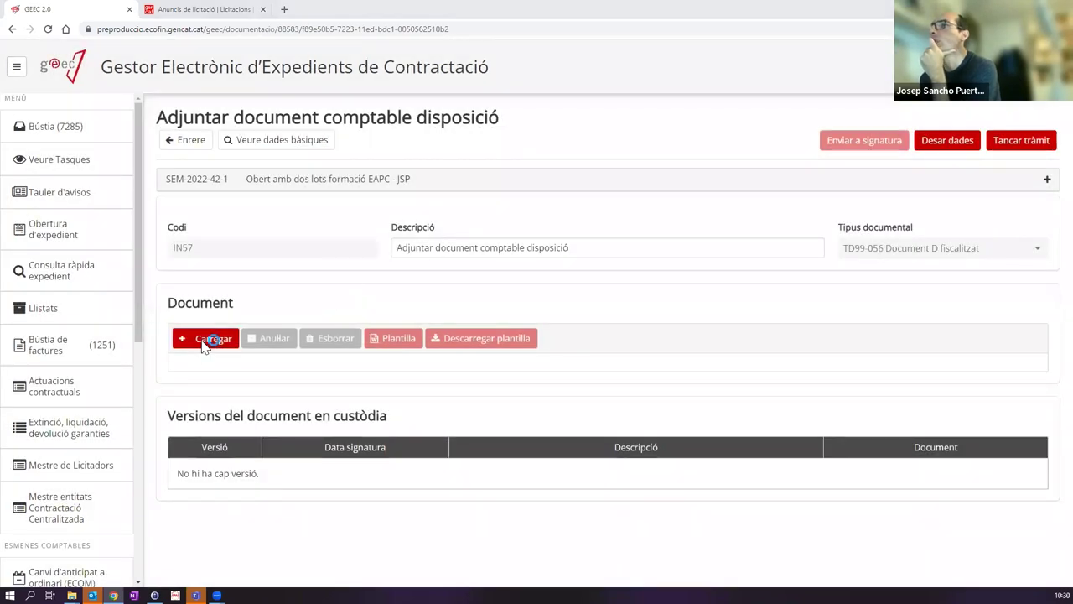
double_click(268, 183)
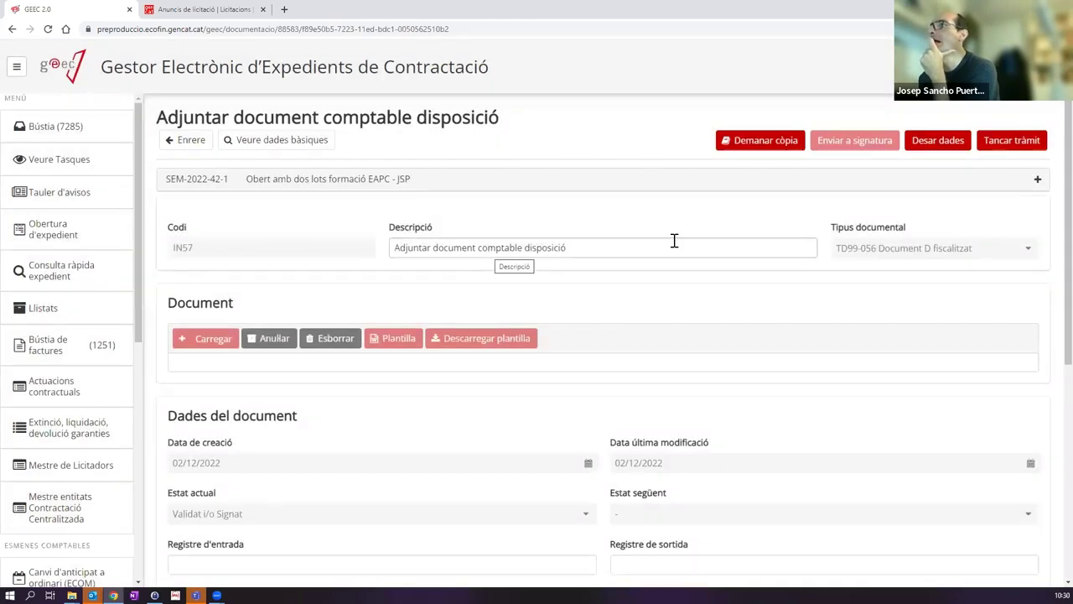
left_click(998, 147)
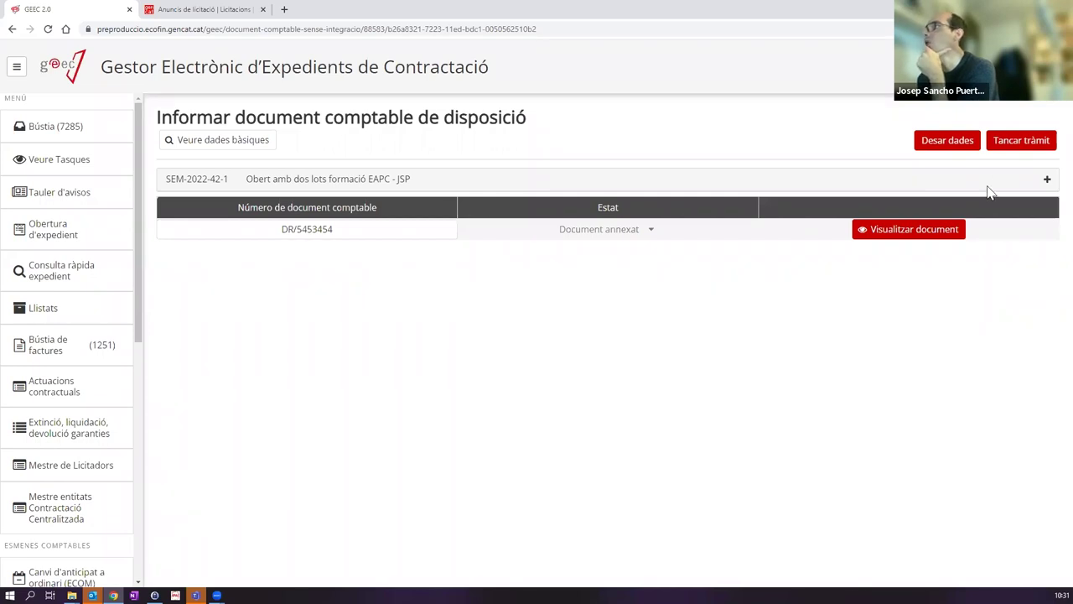
left_click(1000, 148)
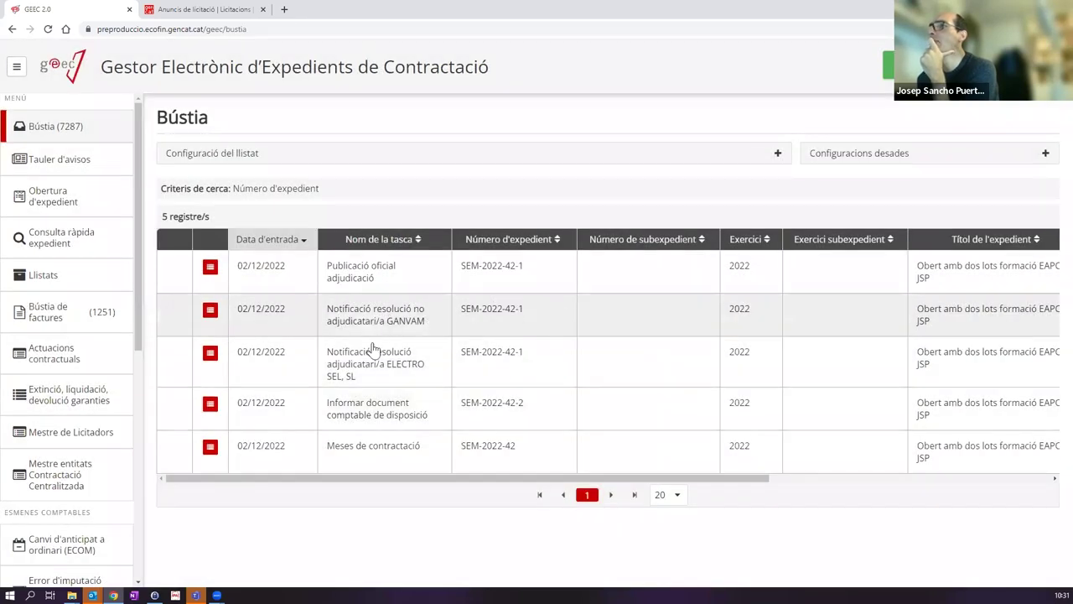
Step: Open lot 2's accounting disposal task and enter document number DR/4324234
left_click(378, 413)
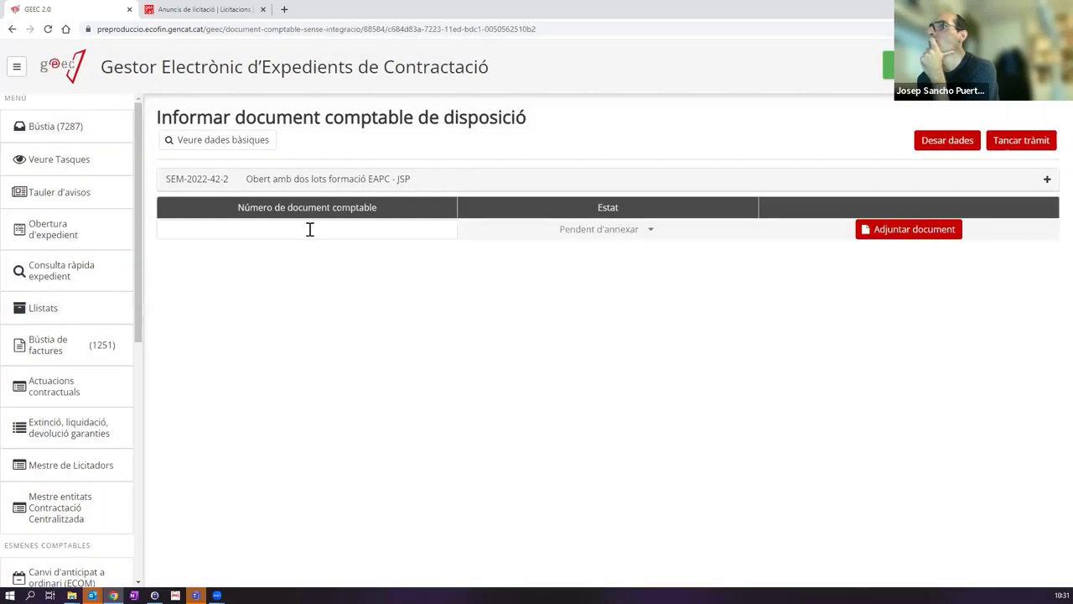
left_click(310, 229)
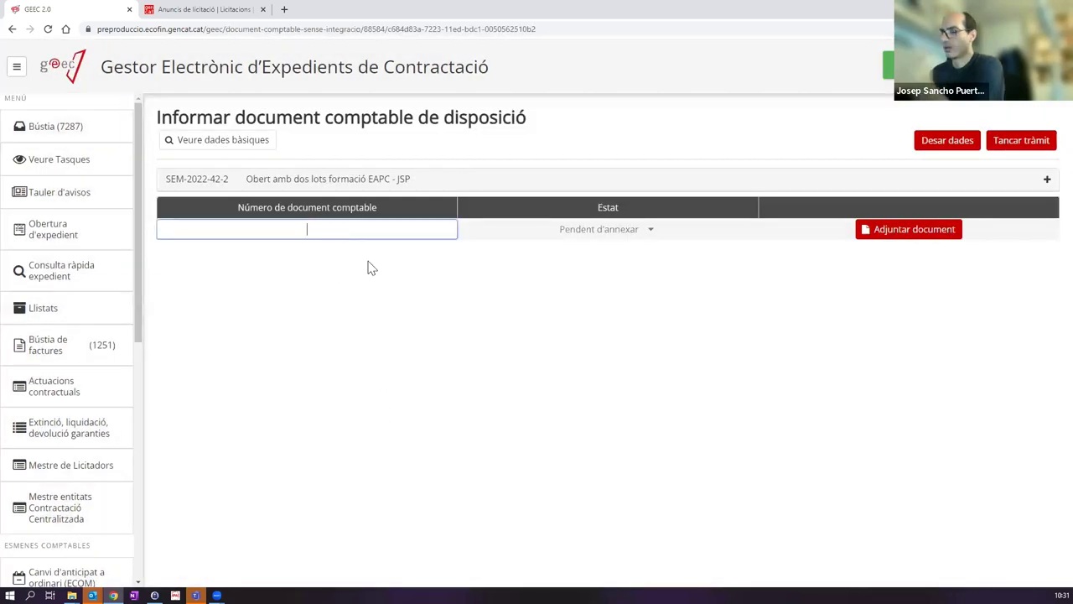
type("DR/4324234")
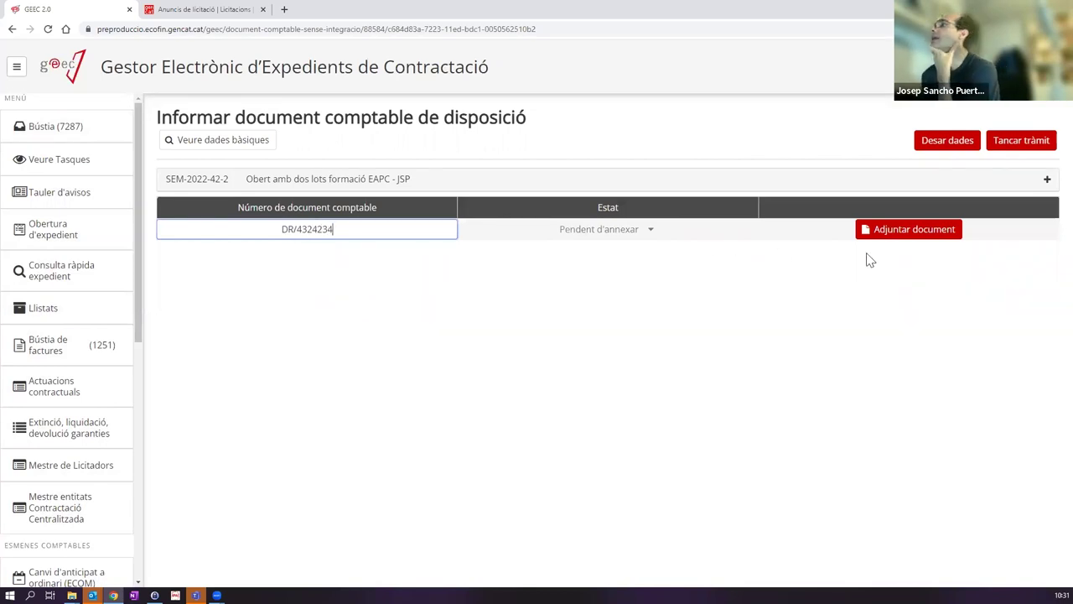
Step: Attach ProvaDocumentSignat.pdf with ' - Lot 2' appended to the document description
left_click(892, 237)
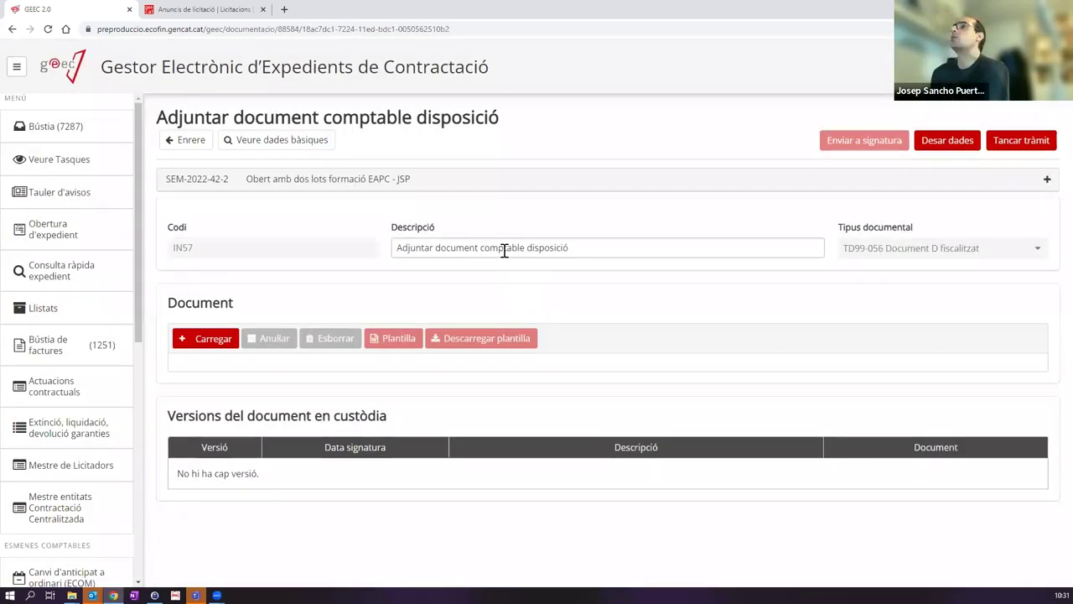
left_click(594, 245)
type("- Lot 2")
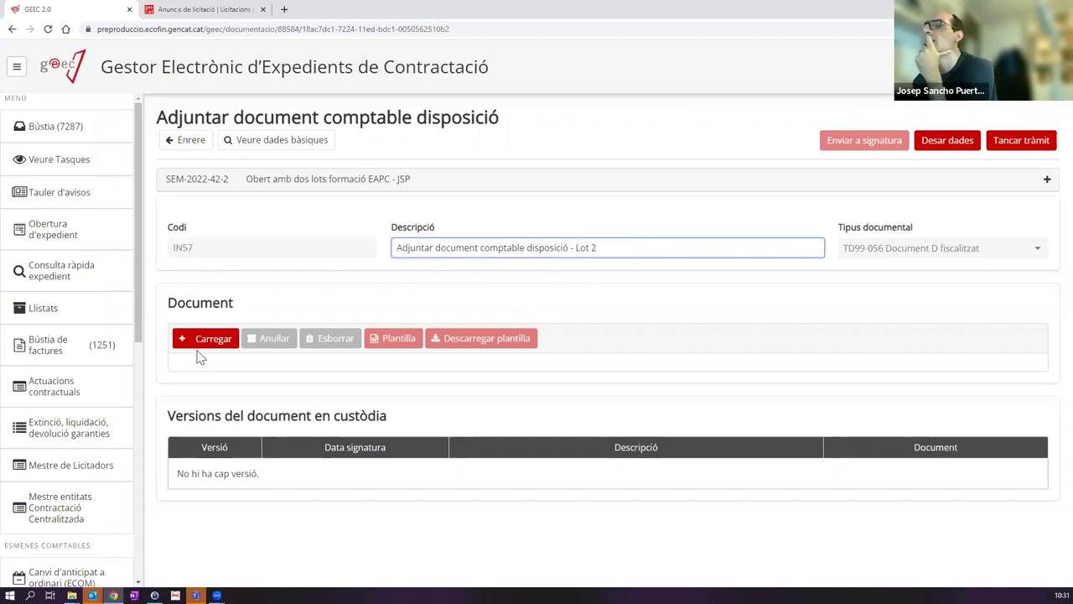
left_click(226, 347)
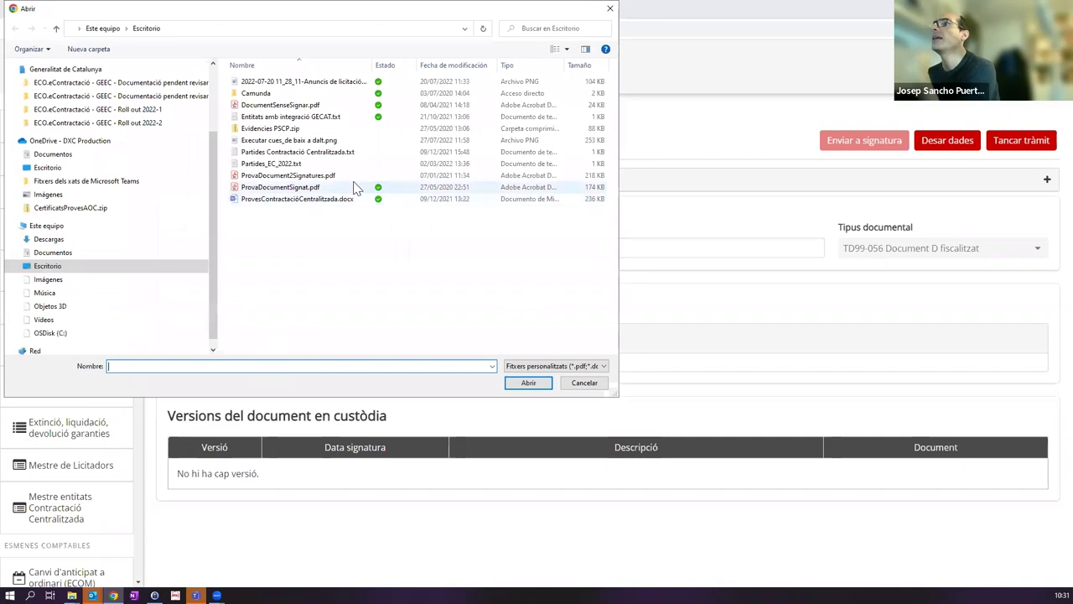
left_click(339, 186)
double_click(339, 186)
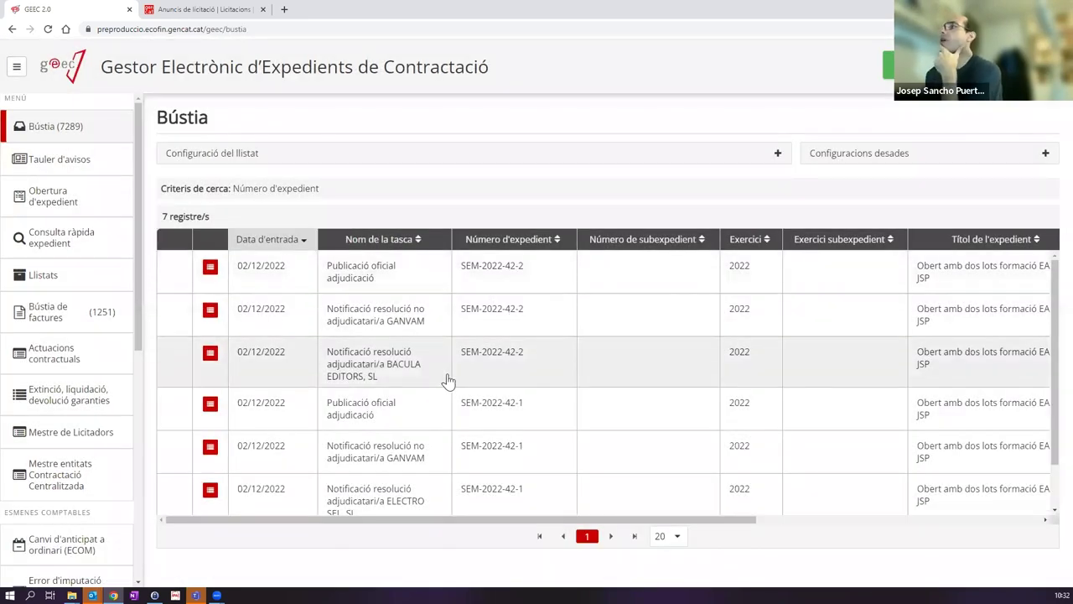
Step: Sort the inbox by Número d'expedient and open SEM-2022-42-1's Publicació oficial adjudicació task
scroll(486, 360, "down", 1)
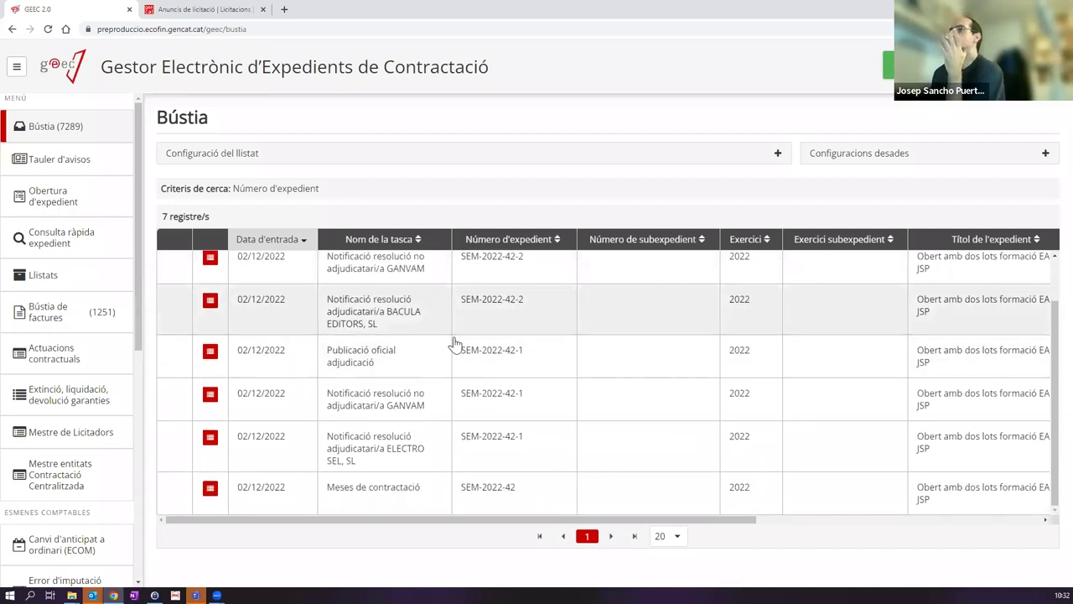
scroll(445, 348, "up", 2)
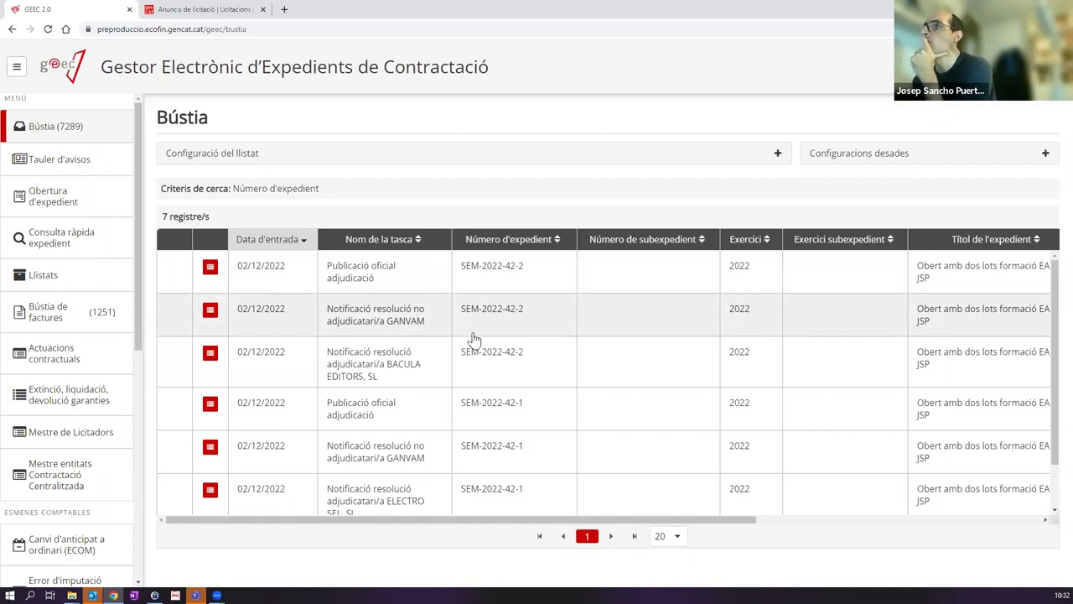
scroll(463, 341, "down", 2)
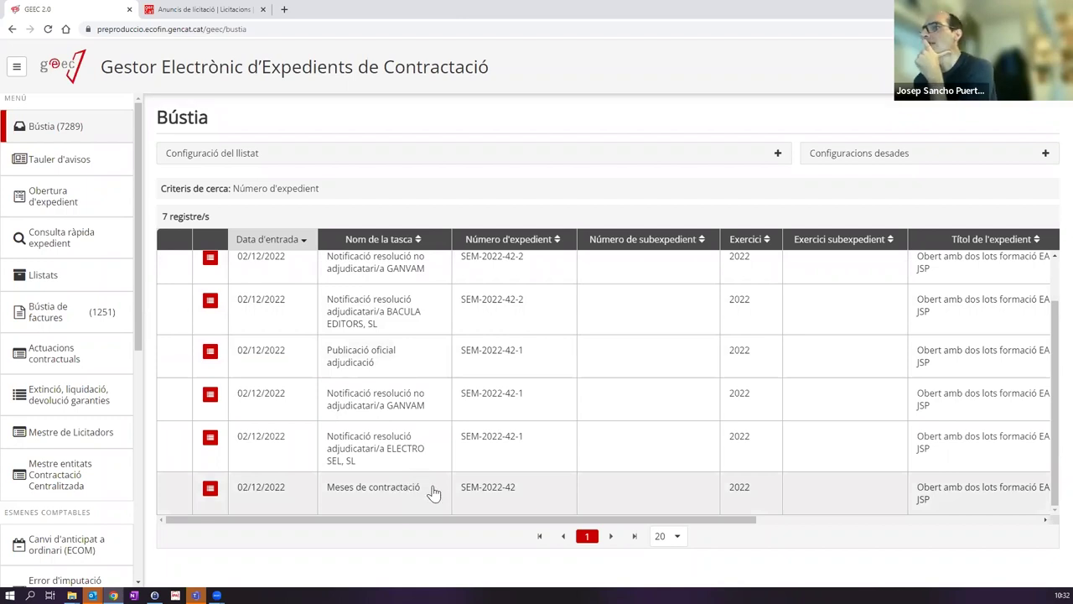
scroll(431, 405, "up", 2)
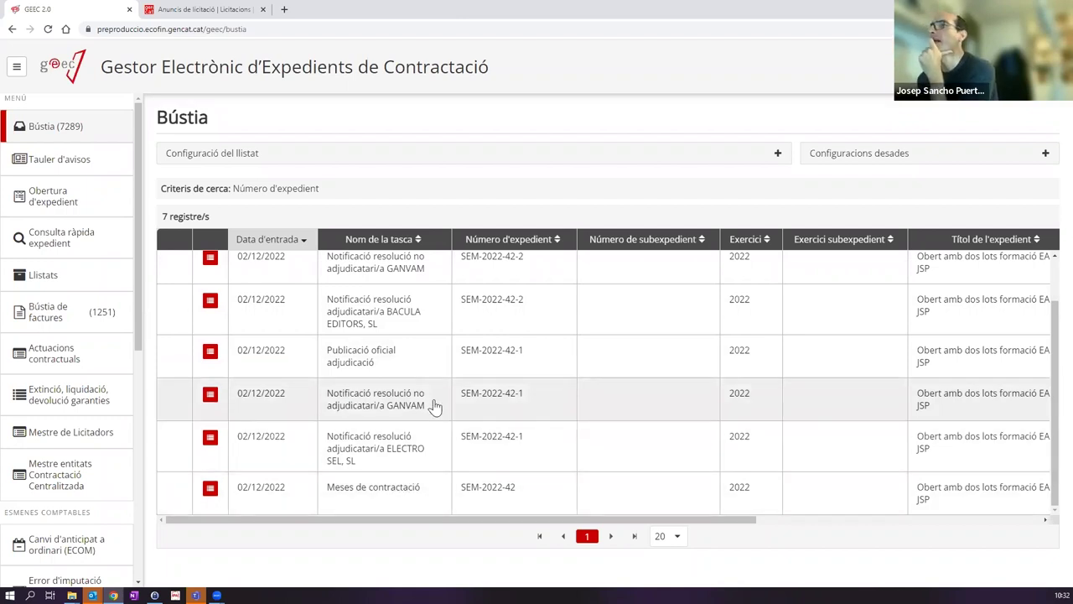
scroll(435, 407, "down", 1)
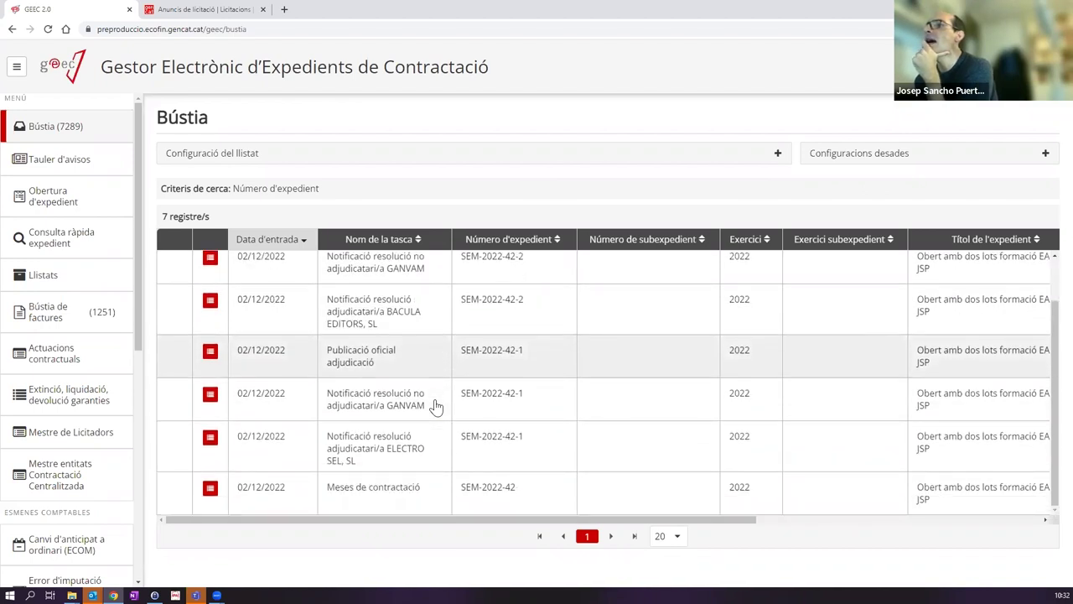
scroll(435, 407, "up", 2)
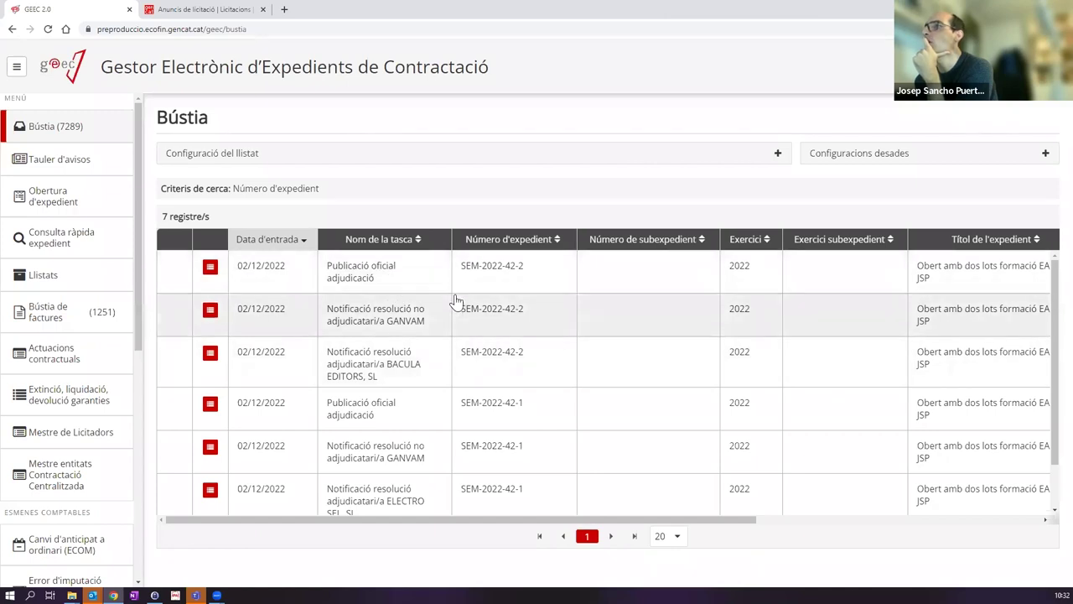
scroll(456, 300, "down", 1)
left_click(508, 241)
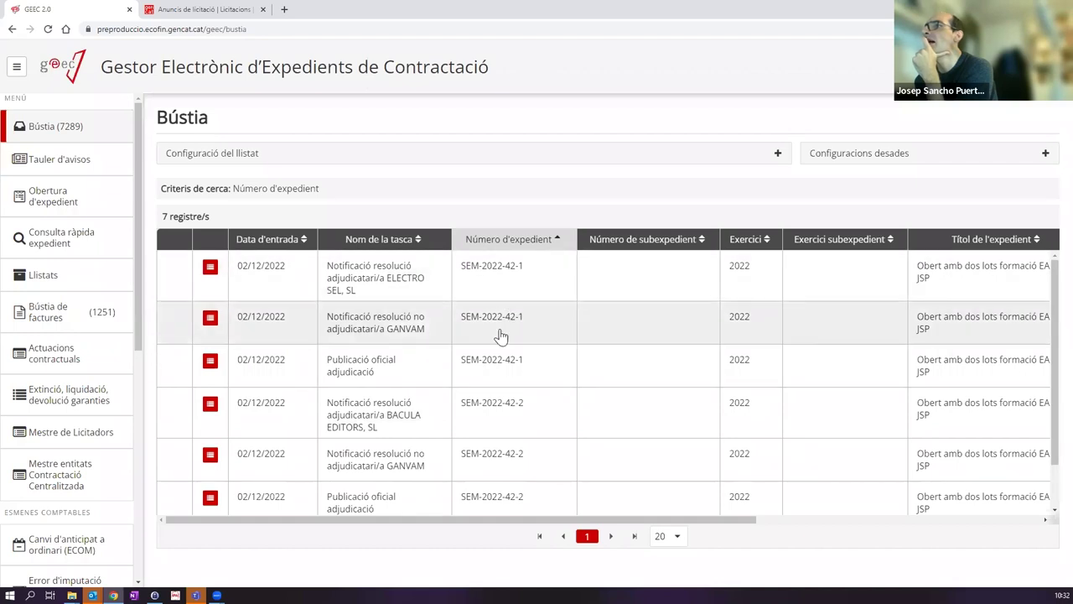
left_click(399, 366)
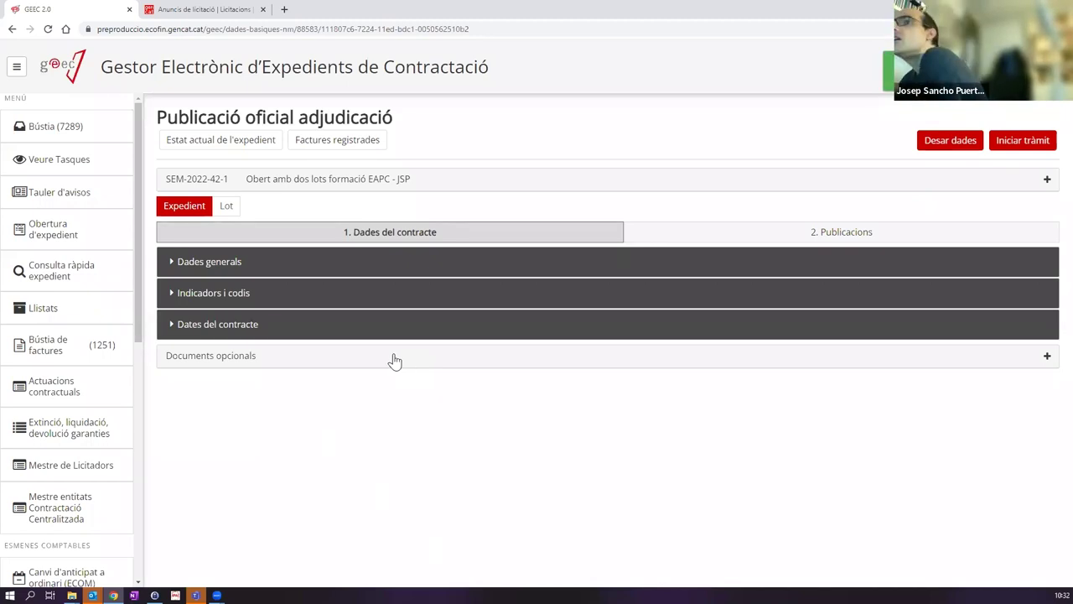
Step: Review the expedient's tender publication details on the Publicacions tab
left_click(707, 233)
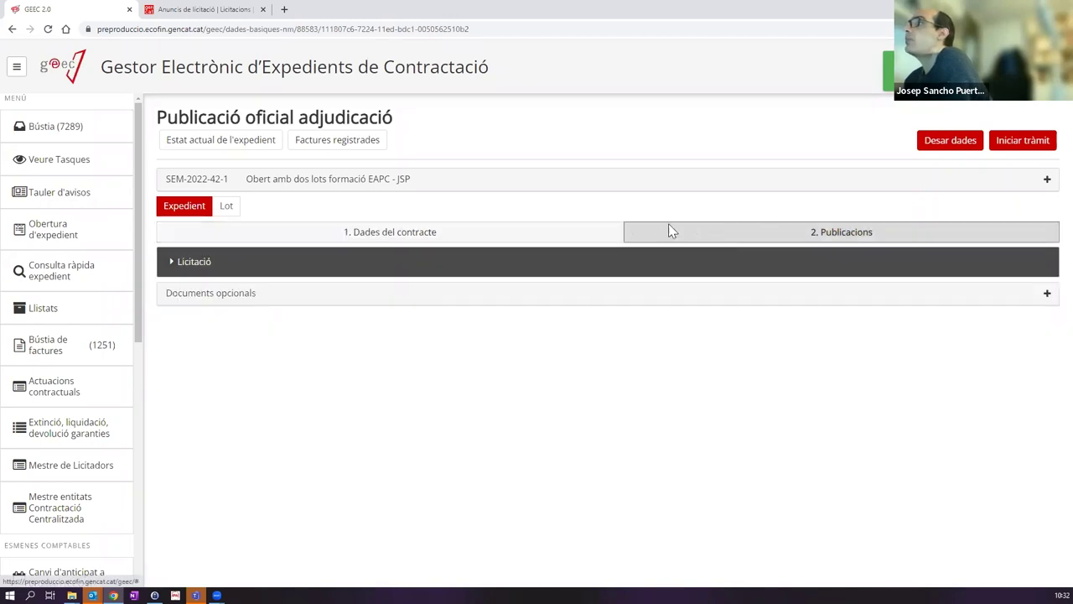
left_click(186, 262)
scroll(394, 369, "down", 2)
scroll(223, 302, "up", 2)
left_click(193, 263)
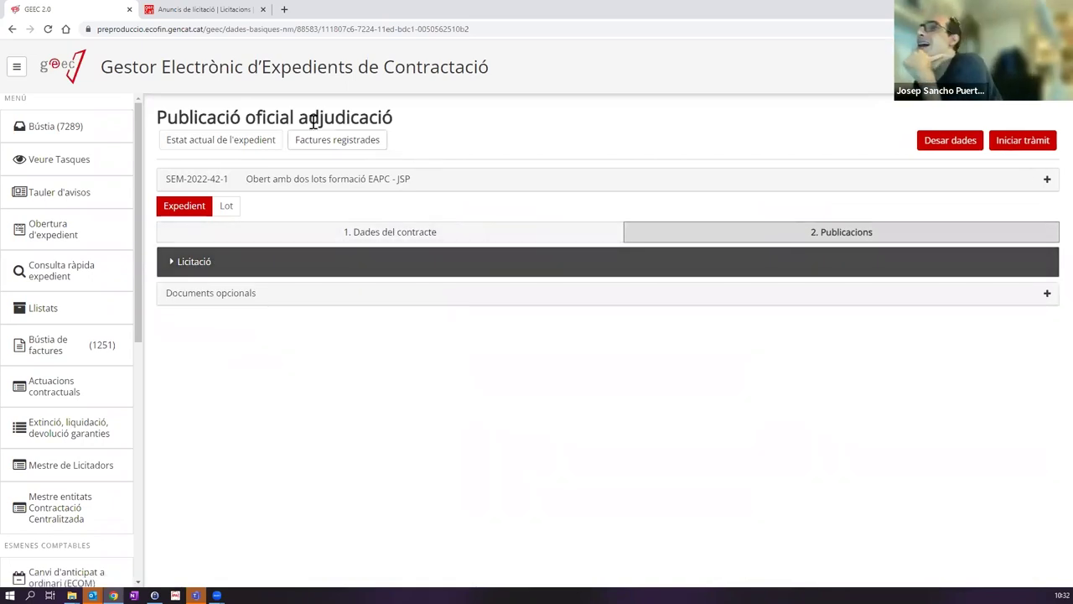
Step: Check lot 1's award publication fields, including the BOE link and date, then start its procedure
left_click(226, 207)
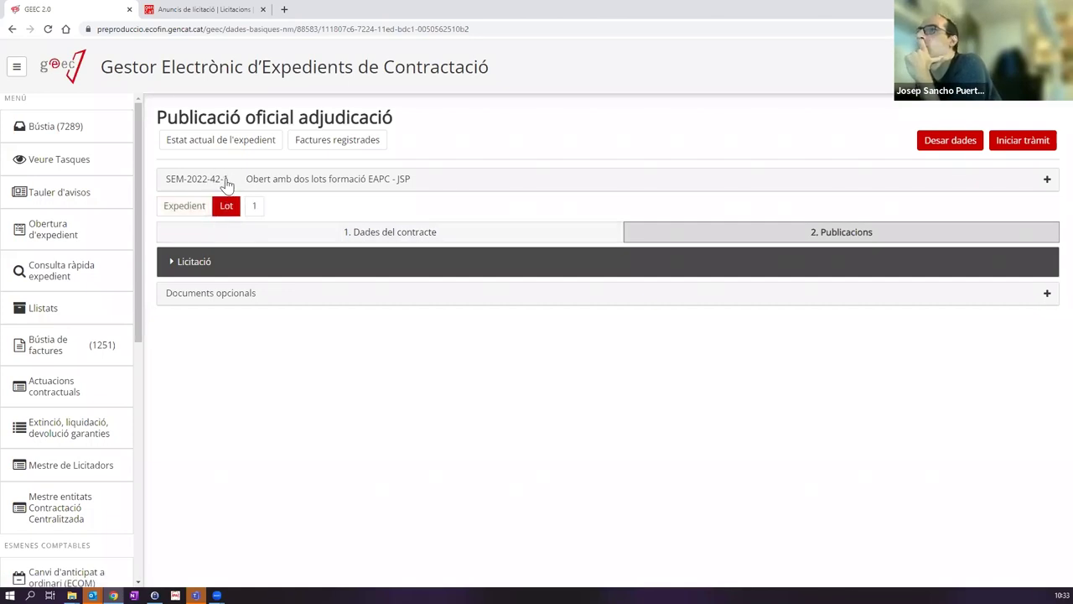
left_click(254, 208)
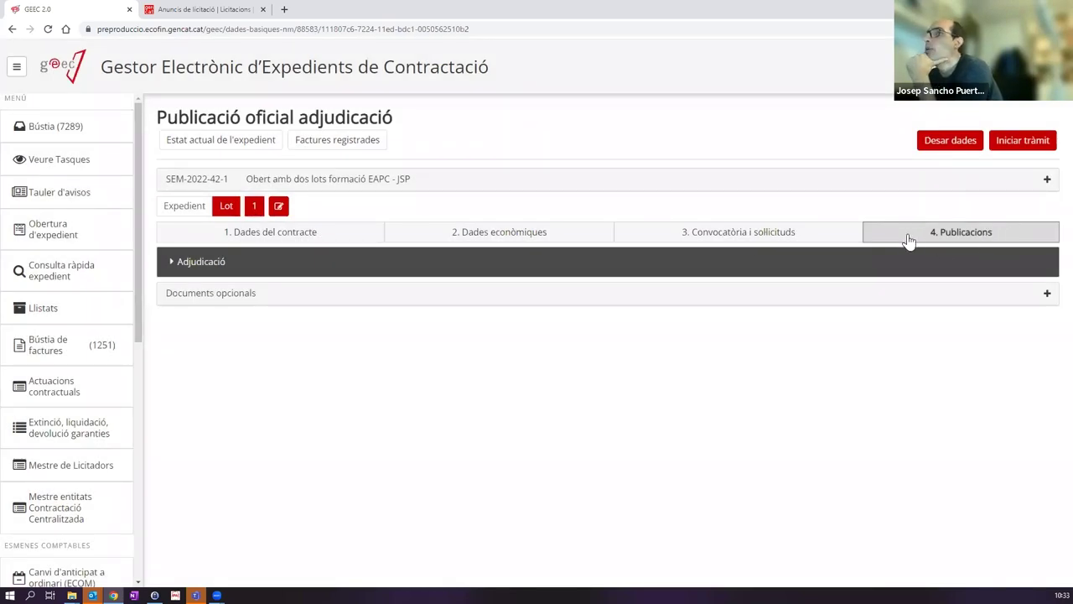
left_click(187, 263)
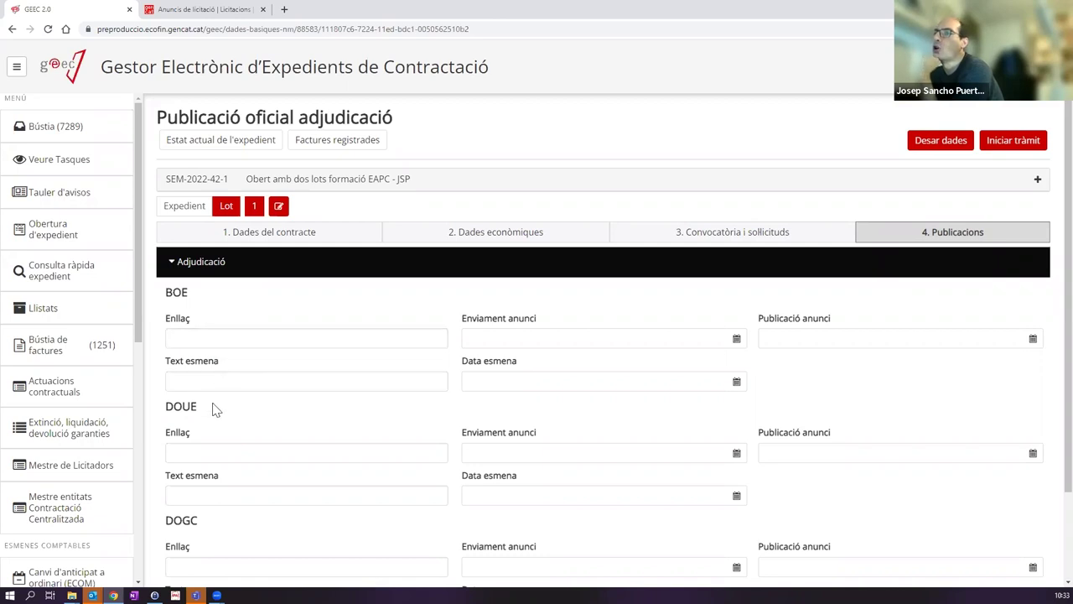
scroll(210, 420, "down", 1)
scroll(530, 214, "up", 1)
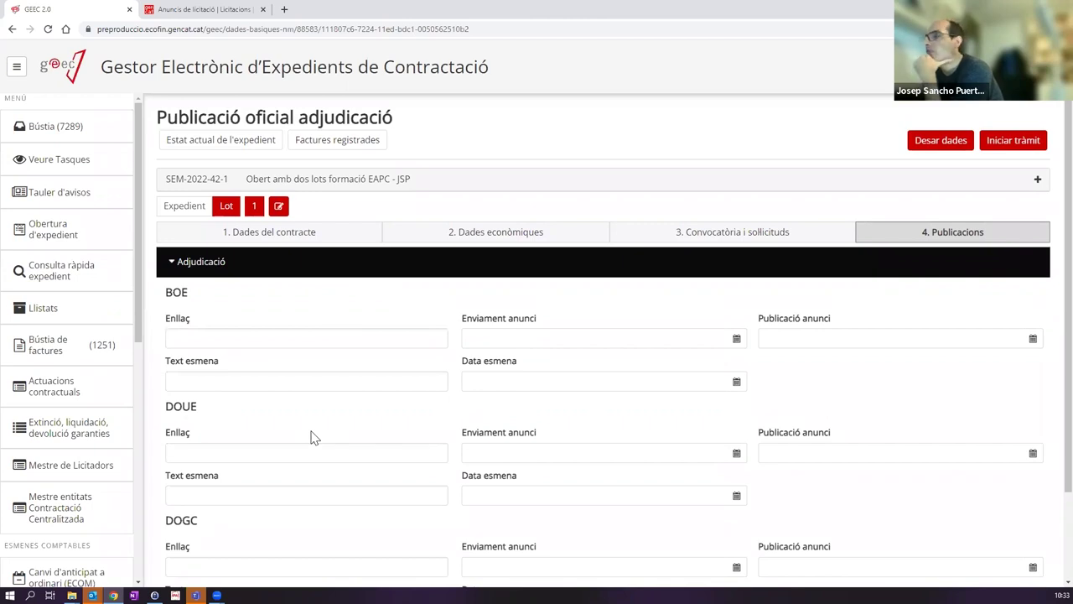
left_click(215, 341)
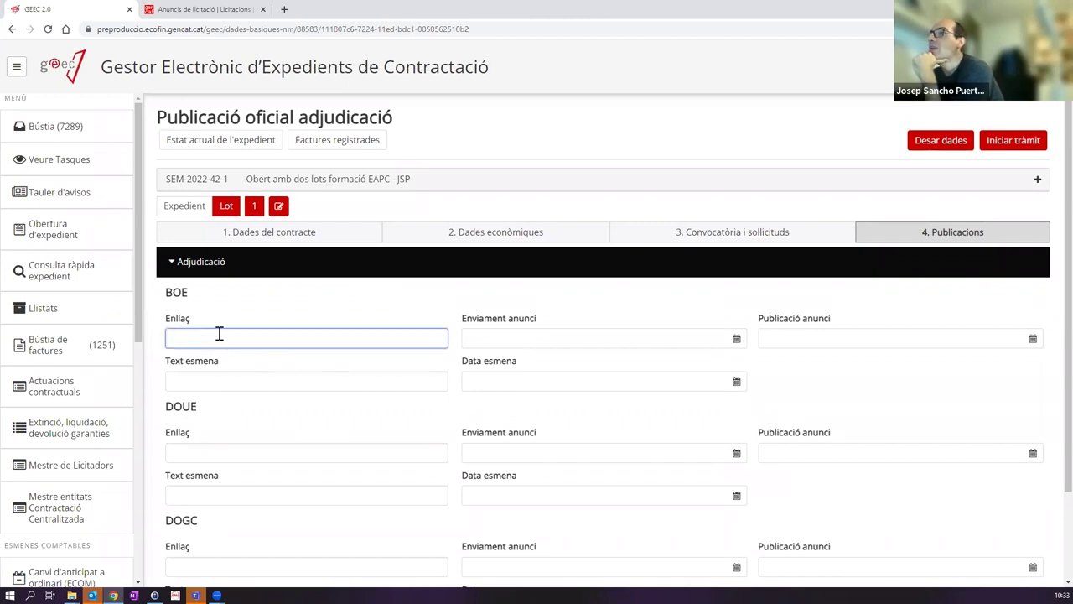
left_click(803, 340)
left_click(503, 305)
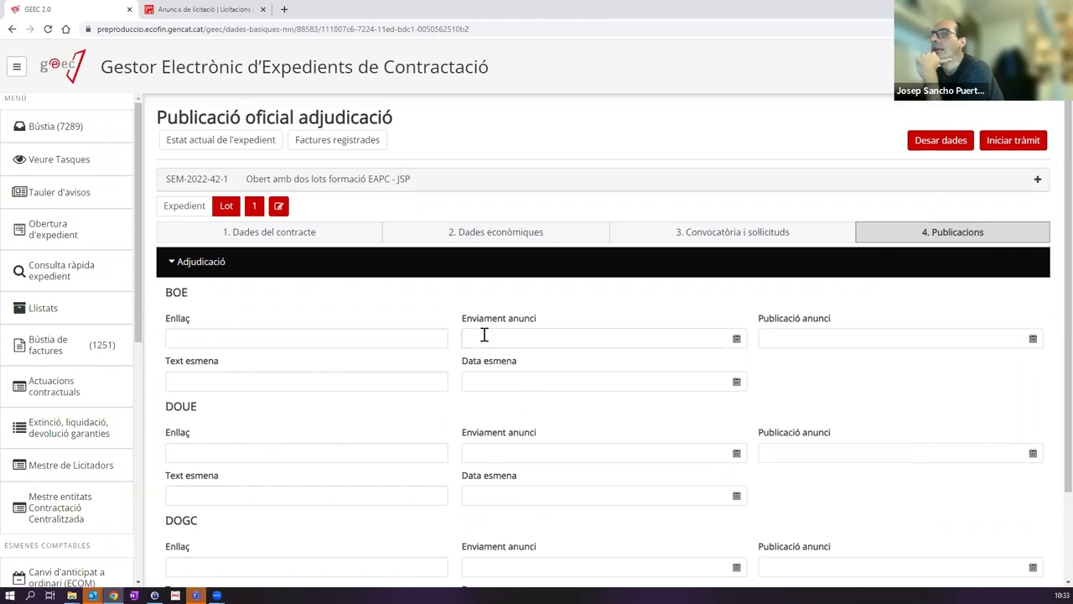
left_click(1010, 144)
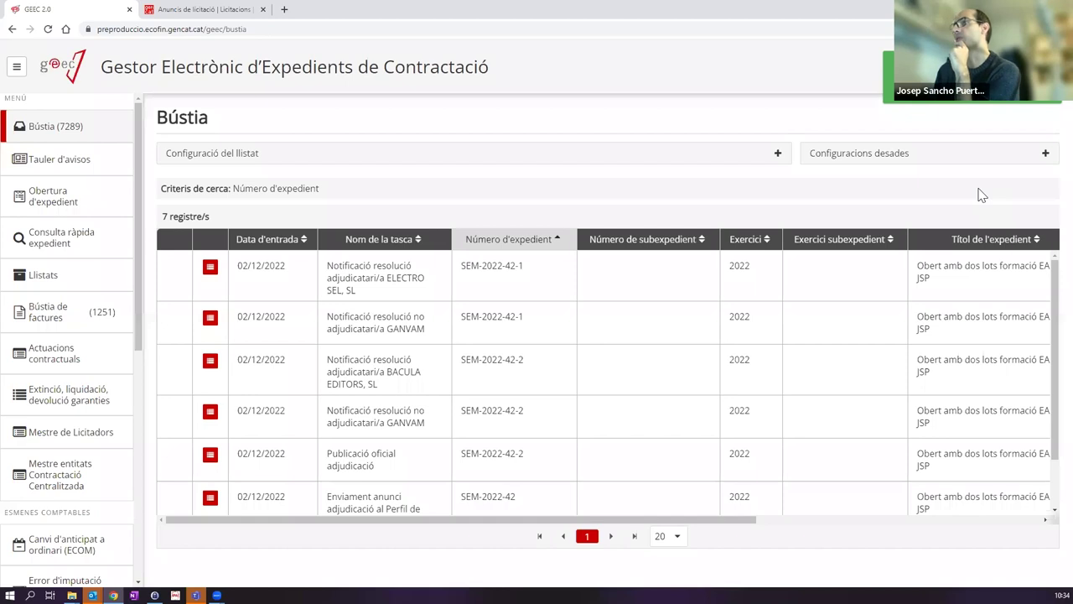
Step: Open SEM-2022-42-2's Publicació oficial adjudicació task and start its procedure
scroll(563, 376, "down", 2)
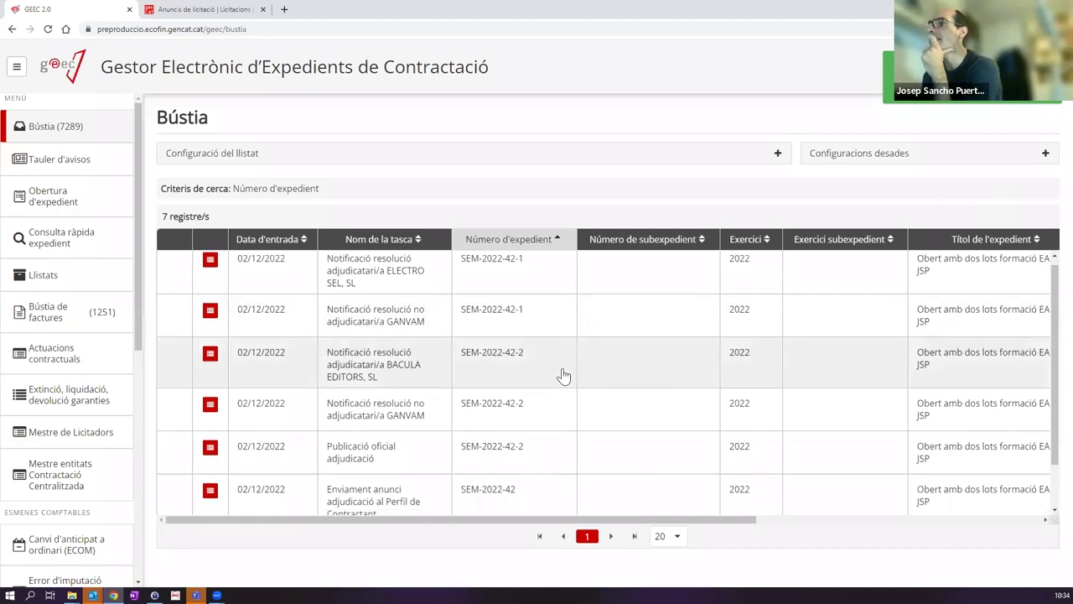
left_click(392, 404)
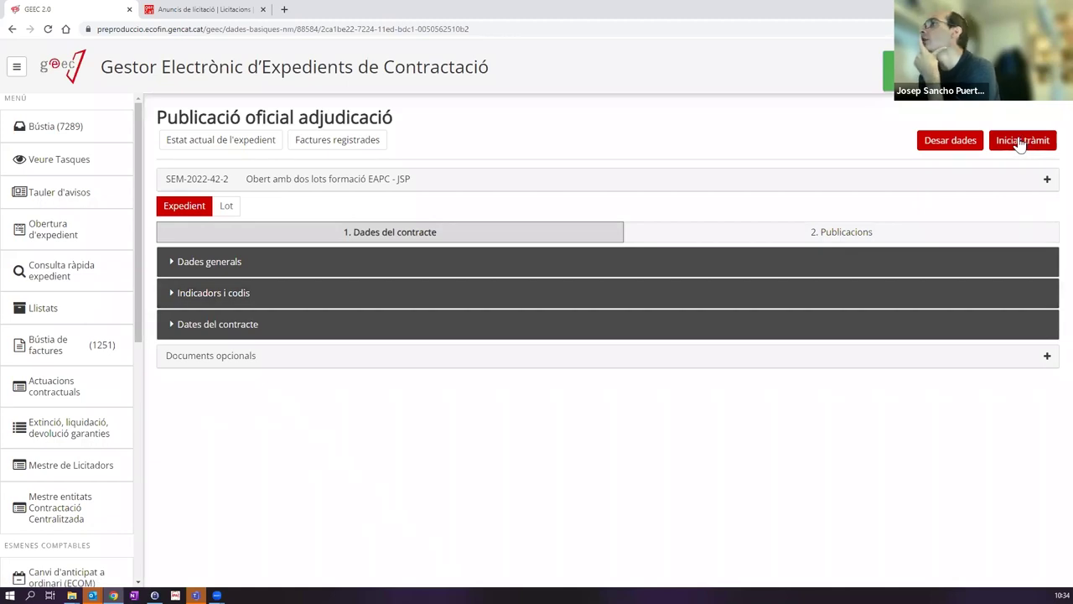
left_click(1022, 144)
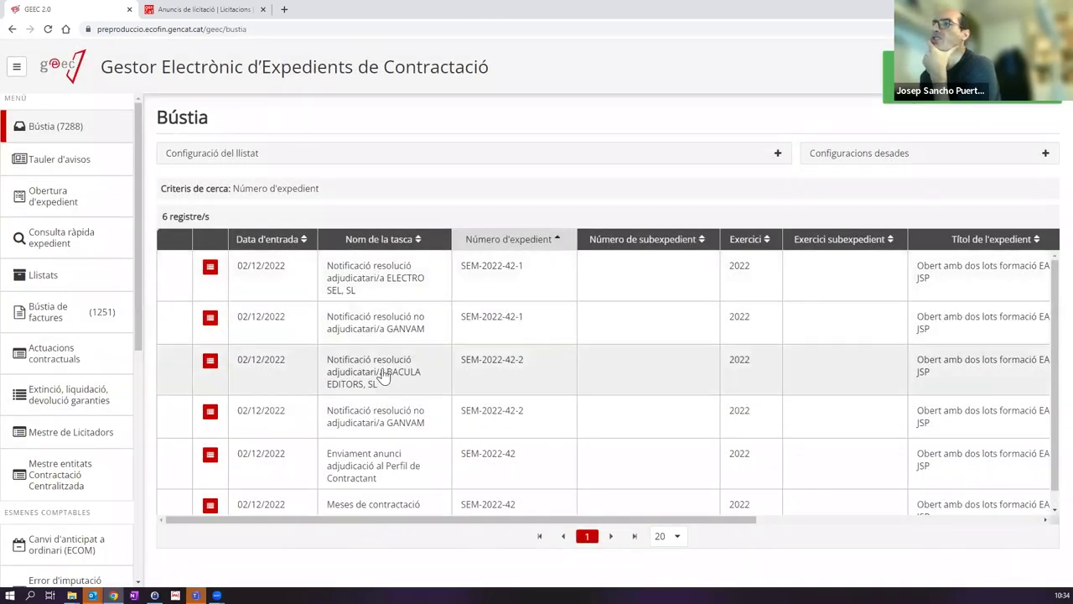
scroll(378, 356, "down", 1)
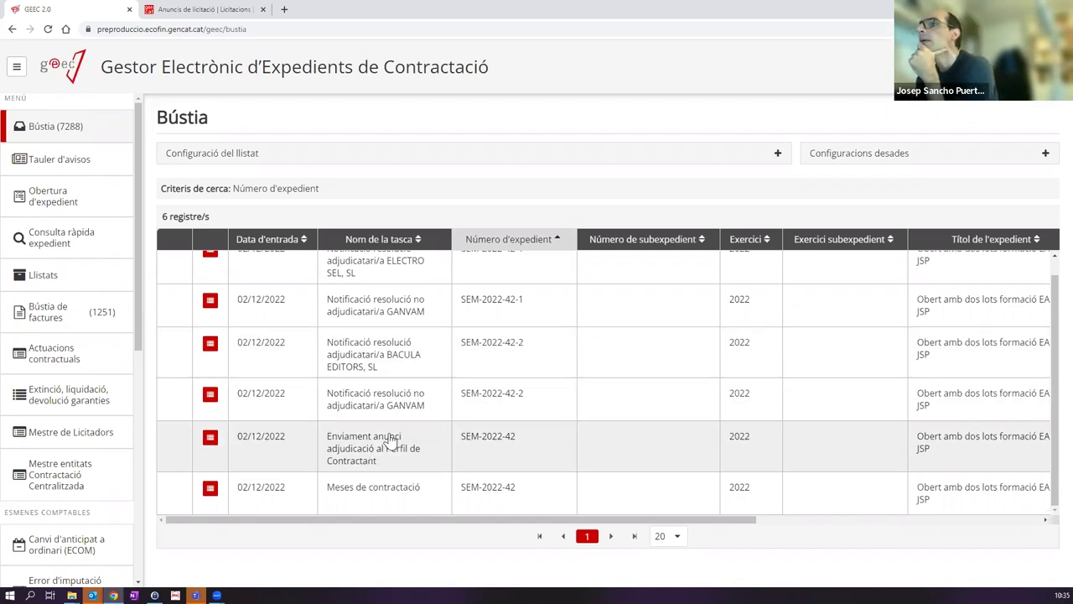
Step: Open the 'Enviament anunci adjudicació al Perfil de Contractant' task and review its document fields
left_click(389, 433)
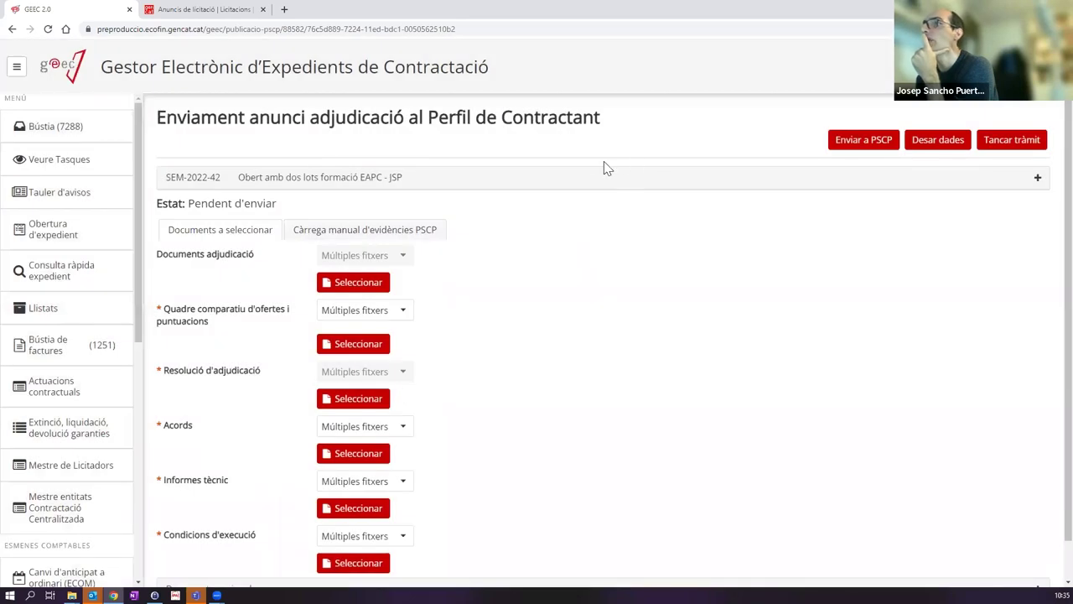
scroll(265, 340, "down", 1)
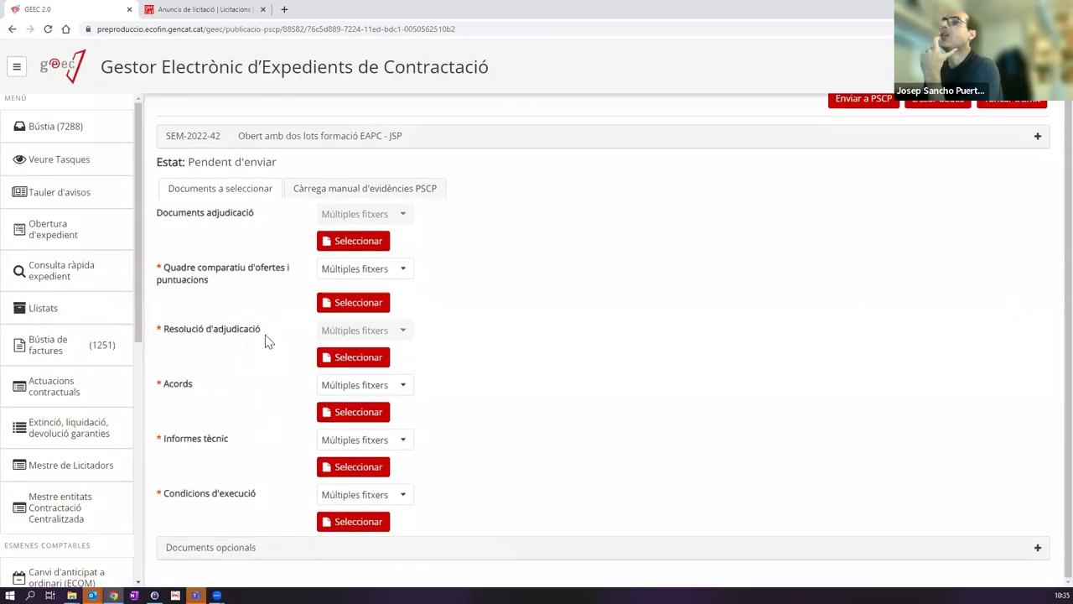
scroll(372, 259, "up", 1)
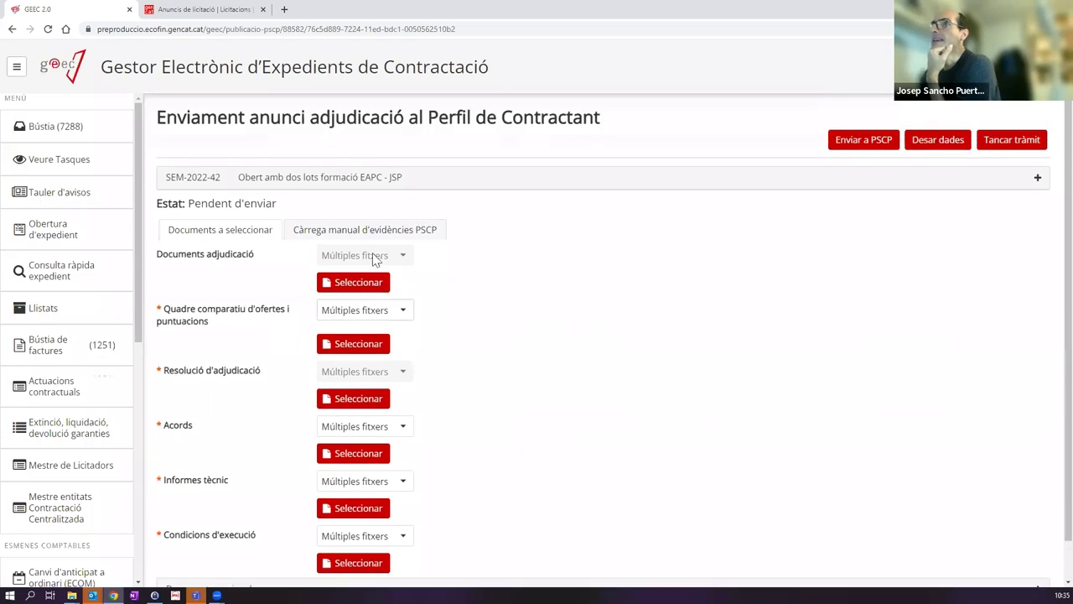
scroll(249, 283, "down", 1)
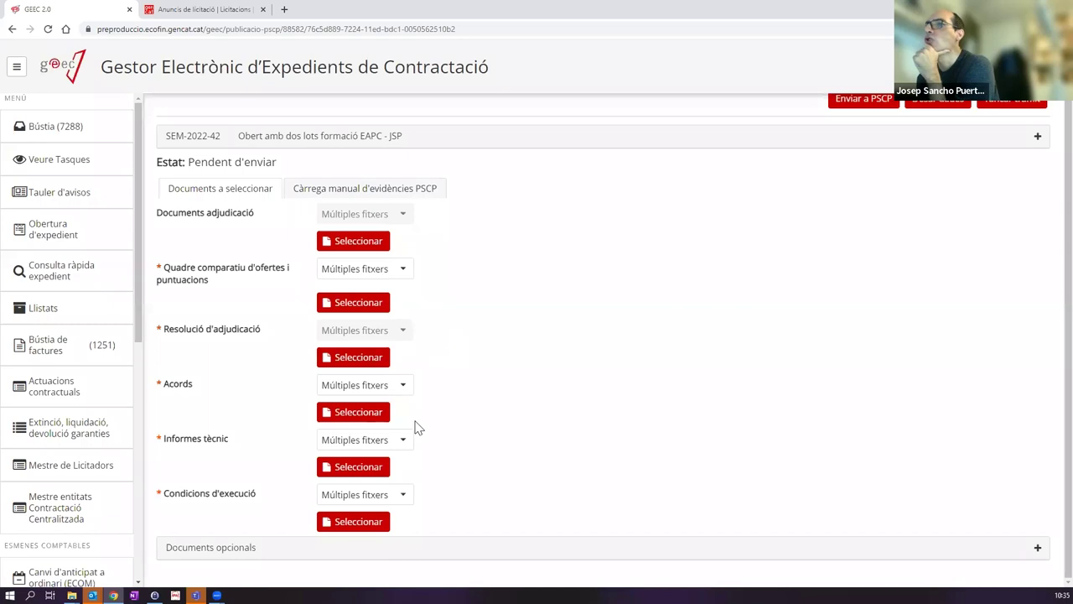
scroll(545, 416, "up", 1)
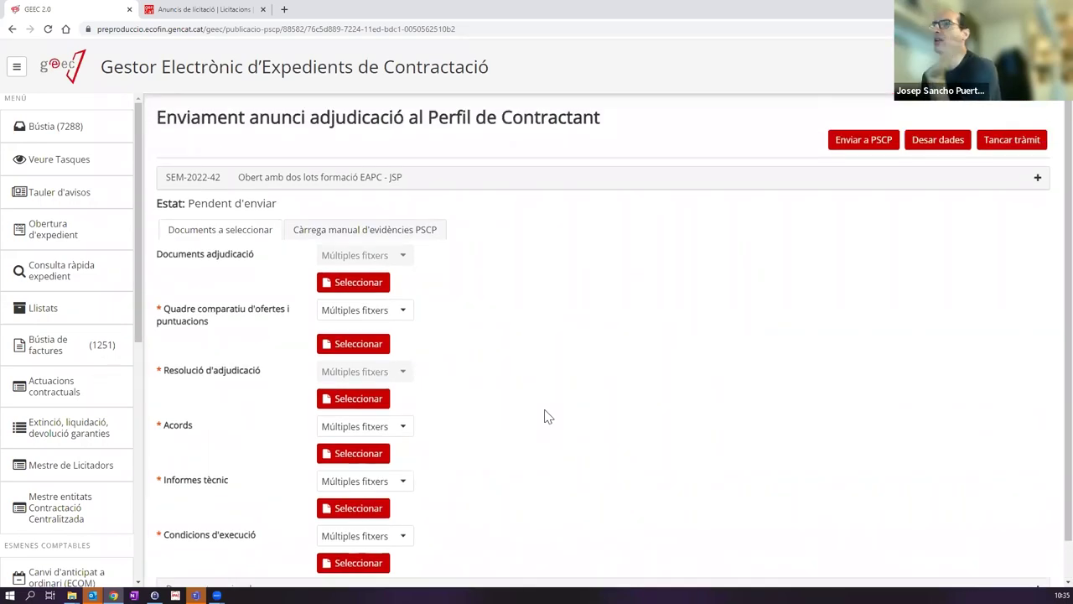
scroll(503, 414, "down", 1)
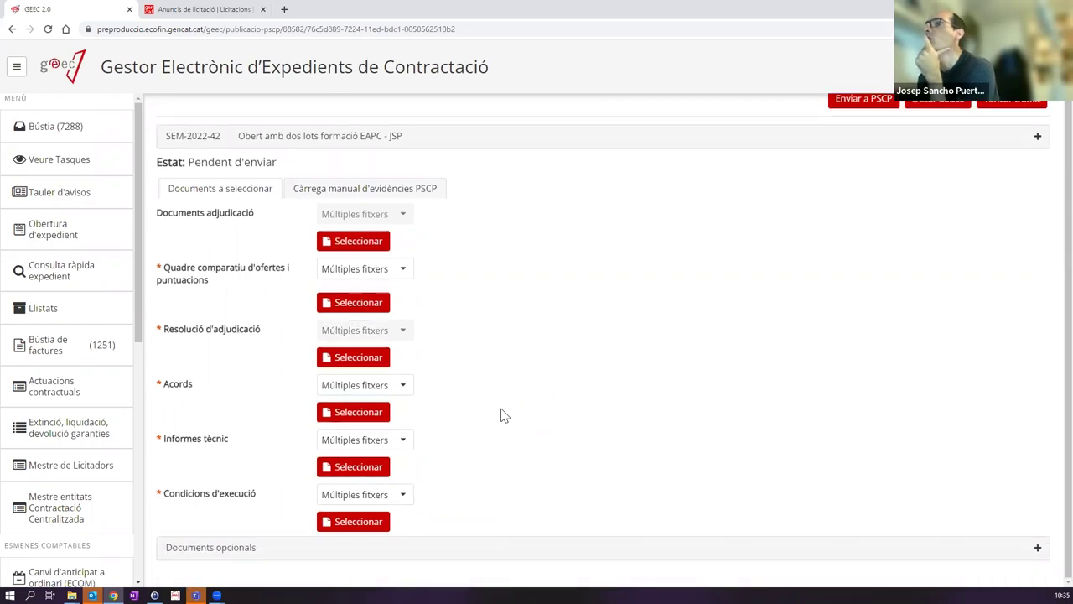
scroll(503, 414, "up", 1)
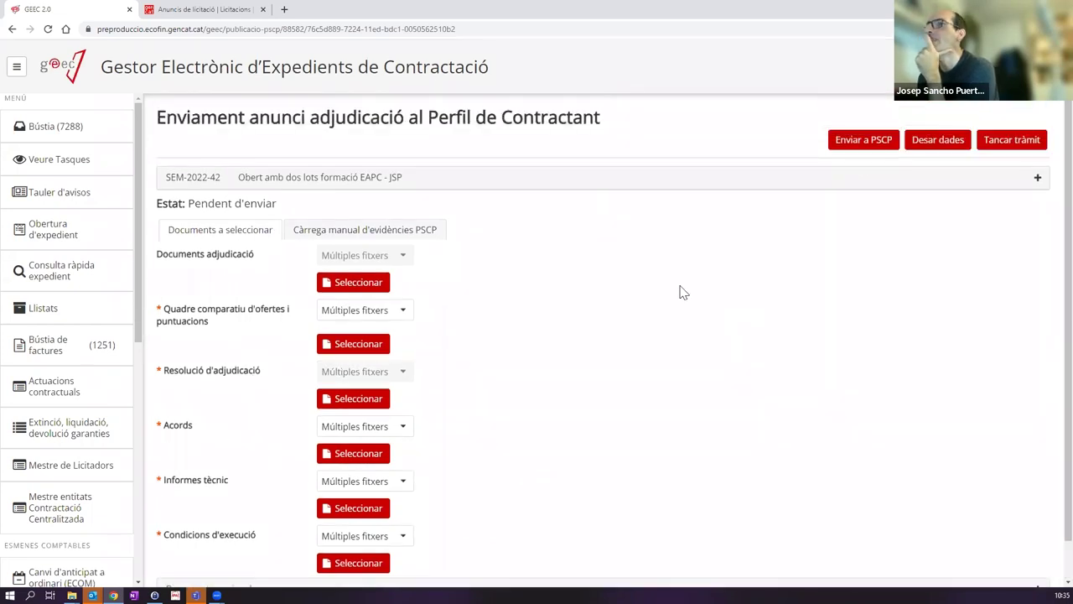
scroll(587, 281, "down", 1)
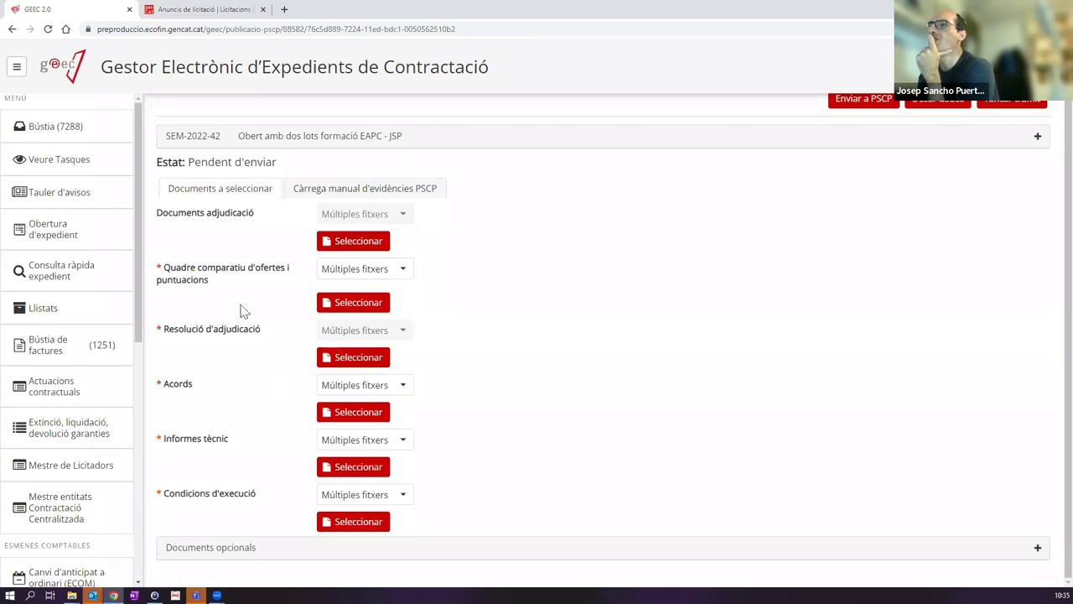
Step: Expand Documents opcionals and look over the available document types without choosing one
left_click(230, 549)
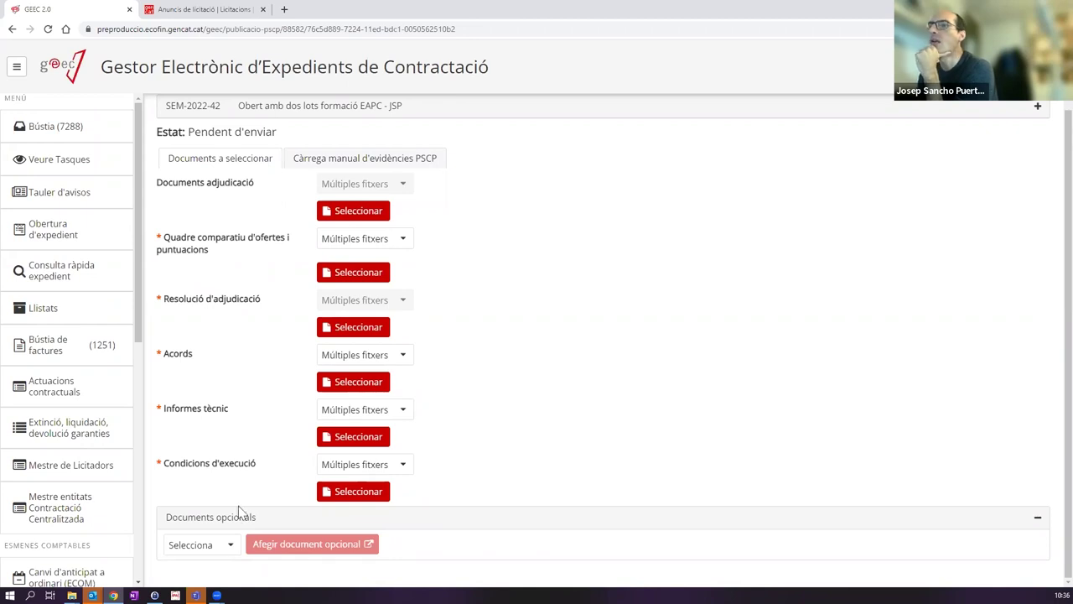
left_click(219, 545)
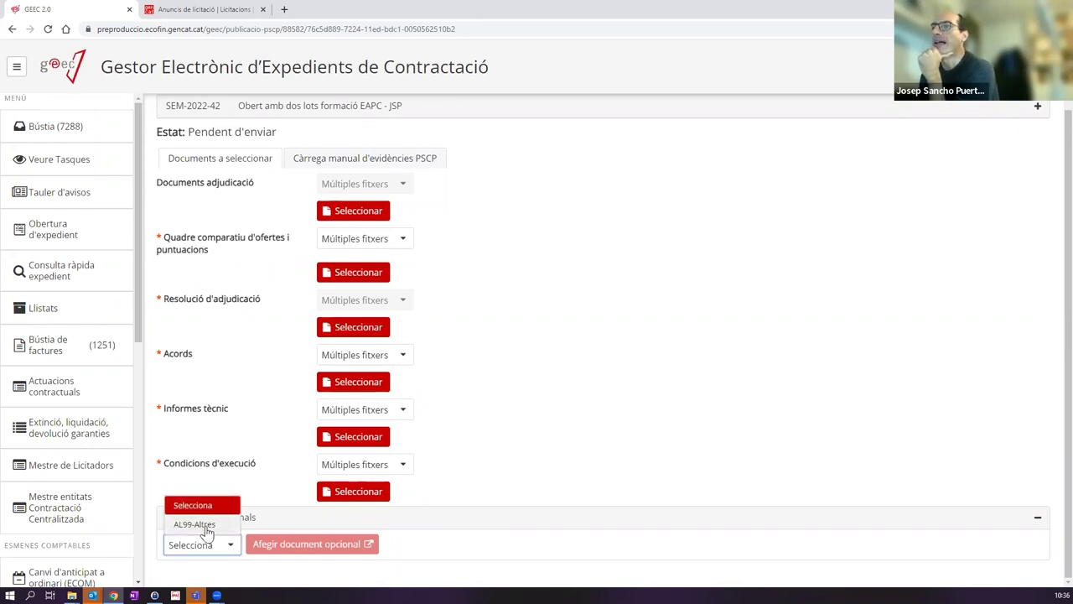
left_click(528, 488)
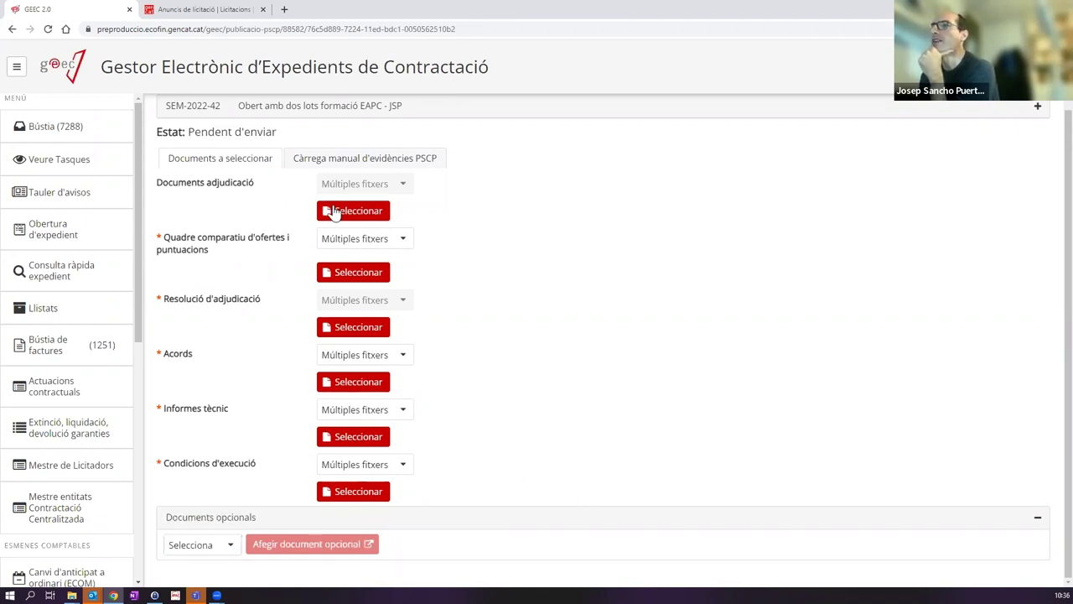
scroll(564, 338, "up", 2)
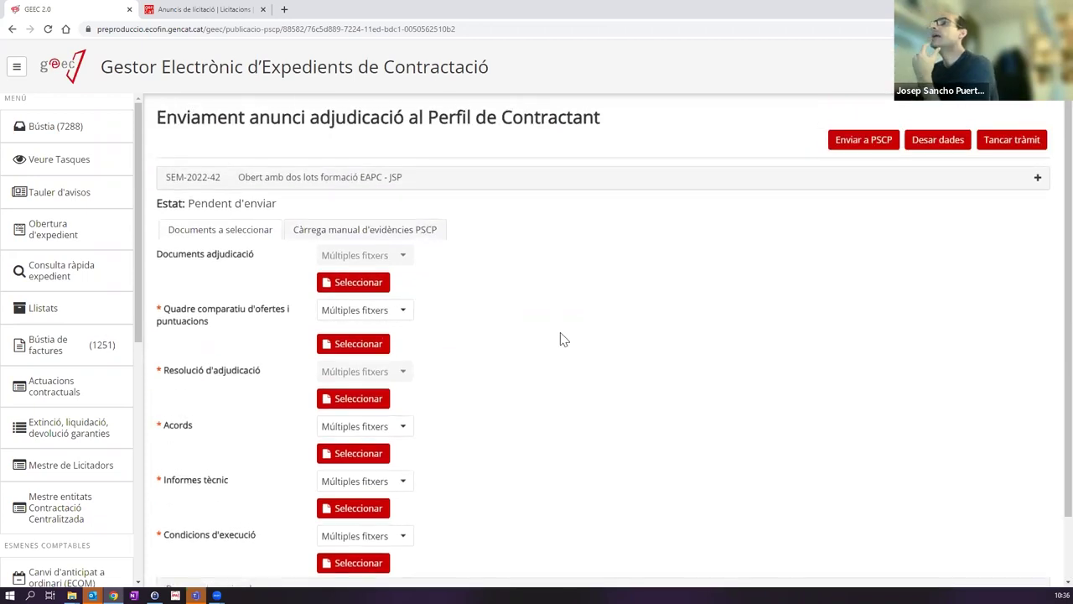
Step: Upload Evidencies PSCP.zip as the manual PSCP evidence
left_click(351, 233)
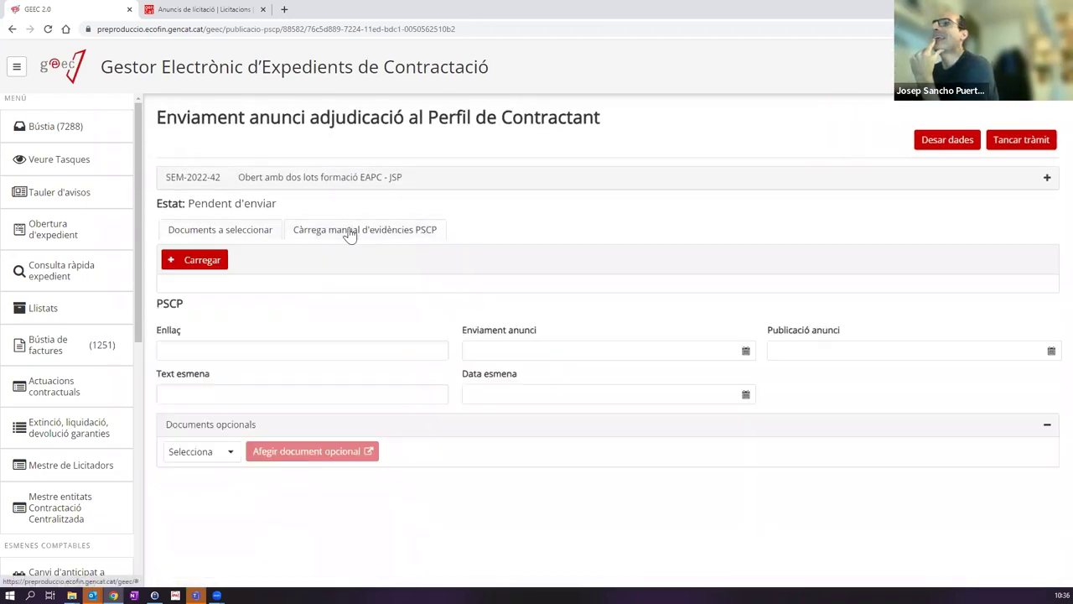
left_click(195, 261)
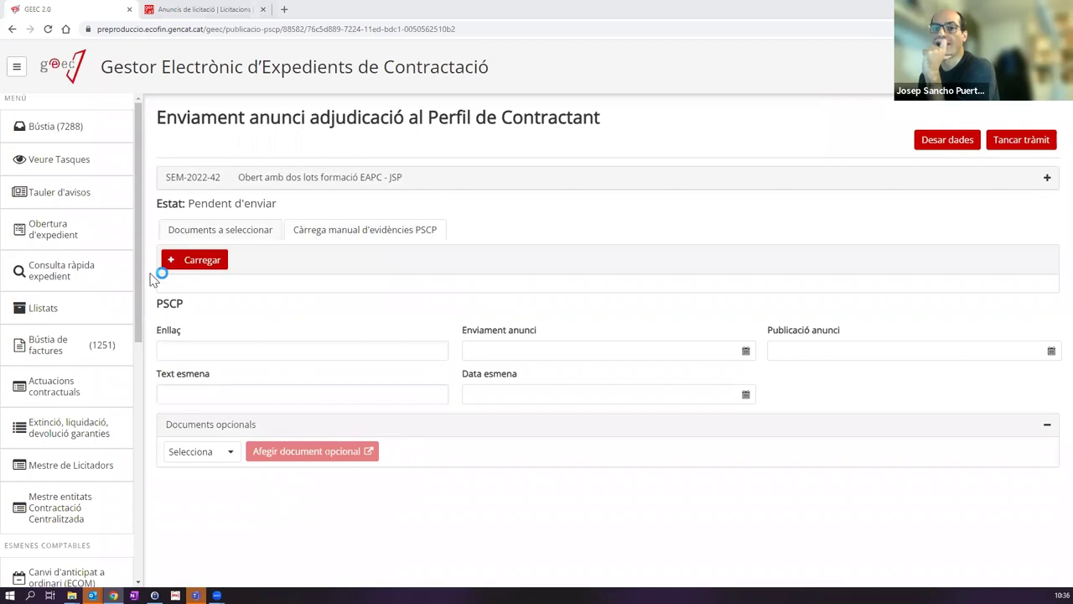
double_click(277, 91)
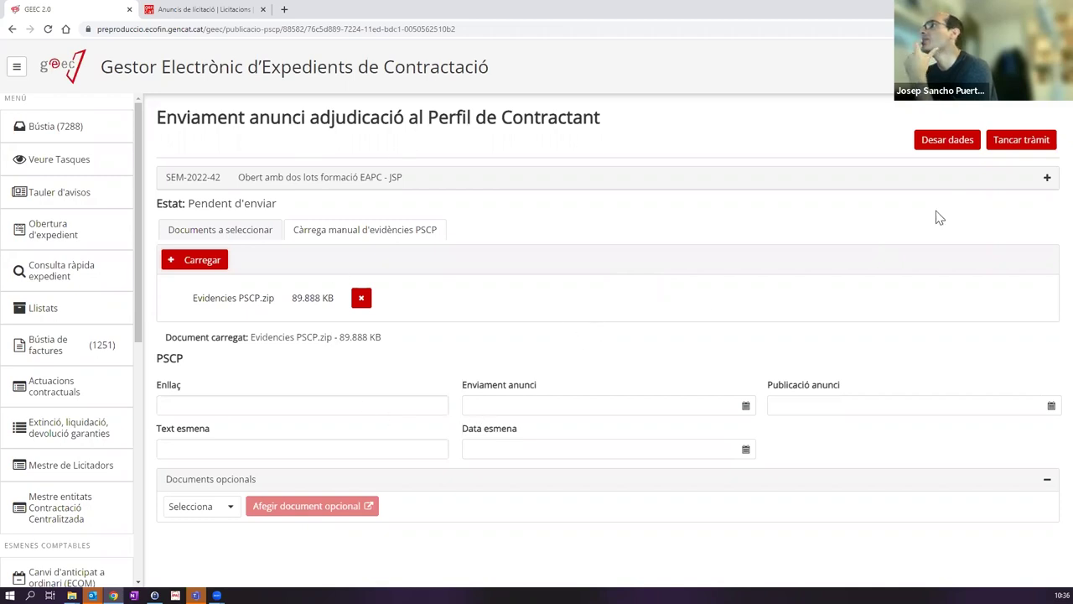
Step: Leave the PSCP link and publication date empty and close the announcement task with Tancar tràmit
left_click(207, 403)
left_click(844, 403)
left_click(746, 350)
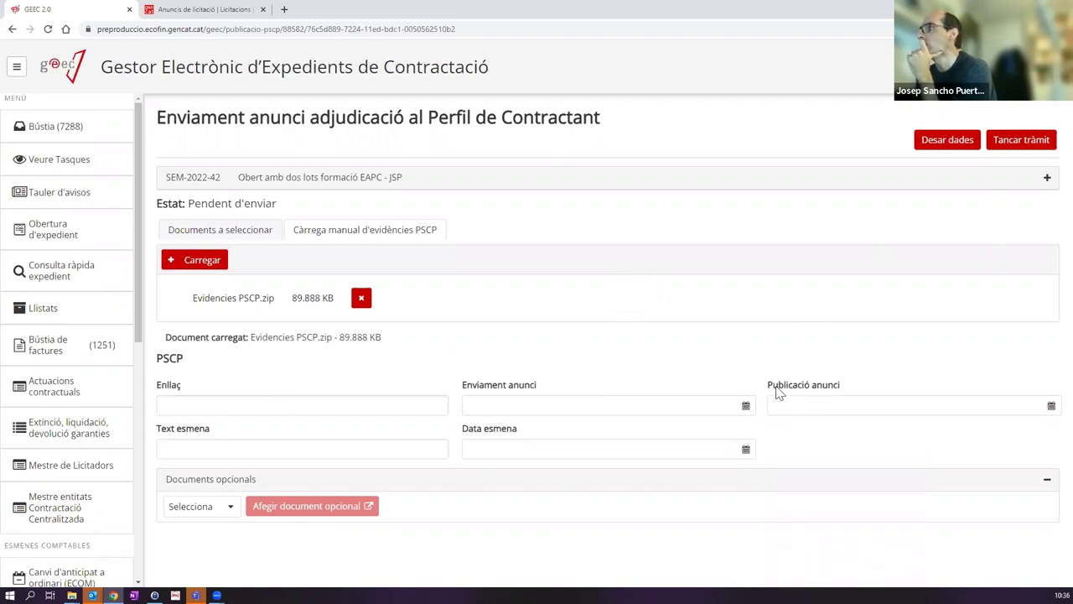
left_click(281, 399)
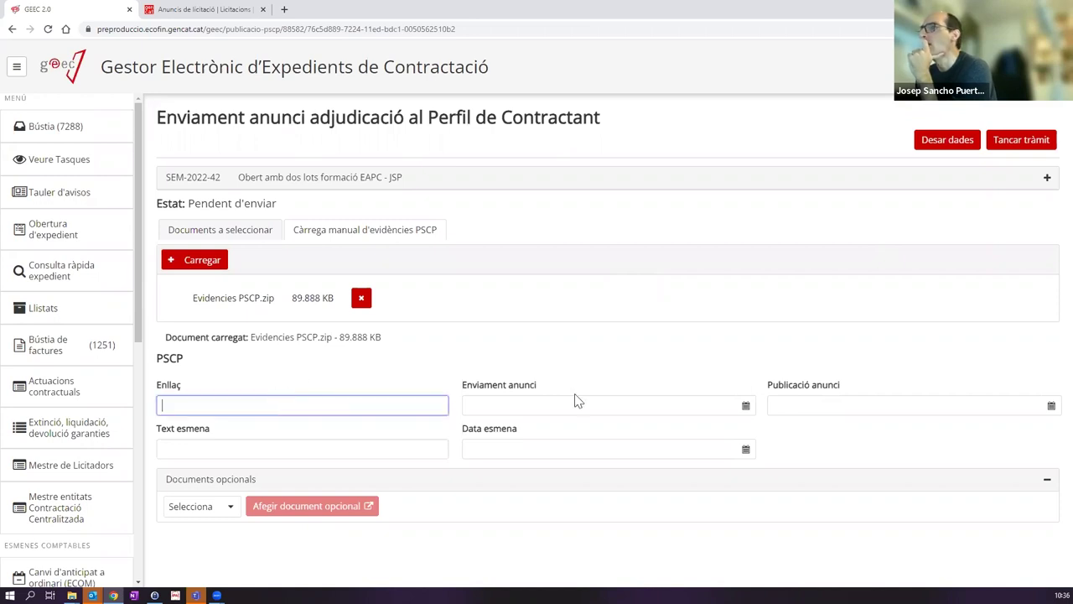
left_click(797, 405)
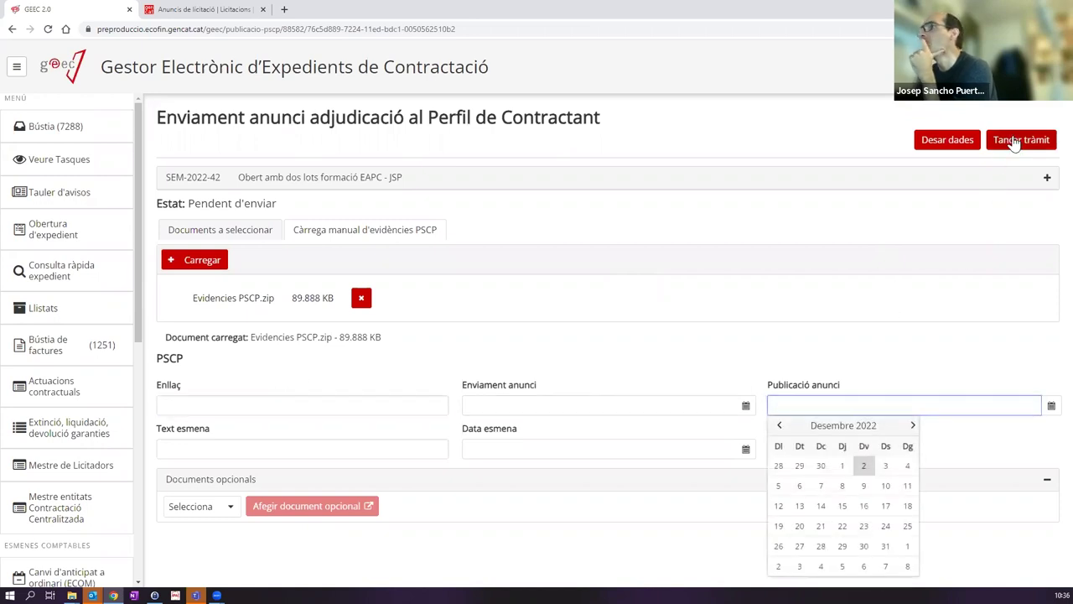
left_click(1014, 141)
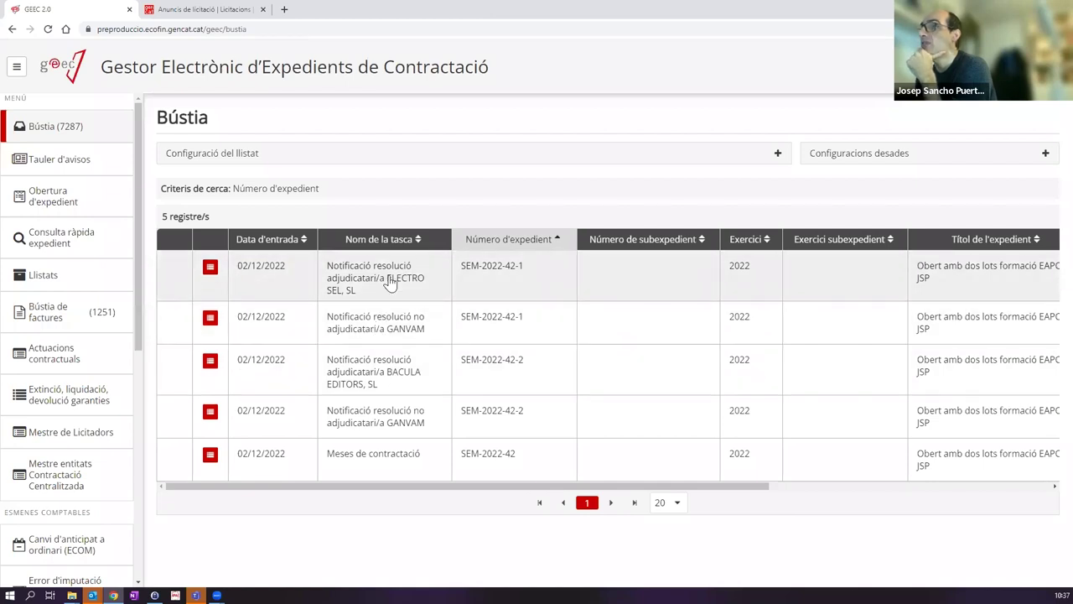
Step: Open the ELECTRO SEL, SL award notification task and generate its document from the template in Word
left_click(389, 281)
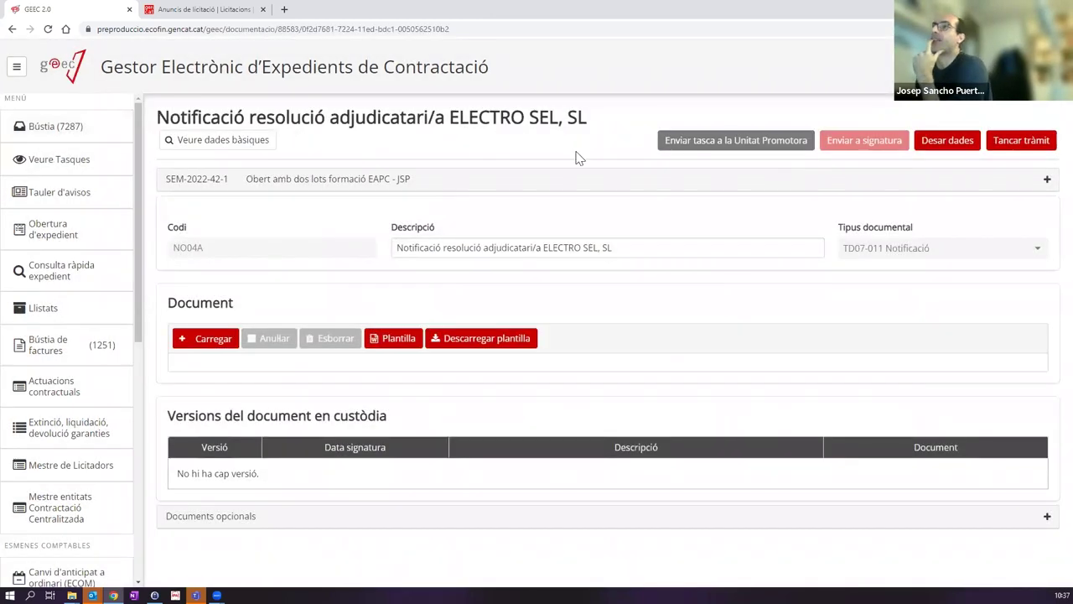
left_click(406, 327)
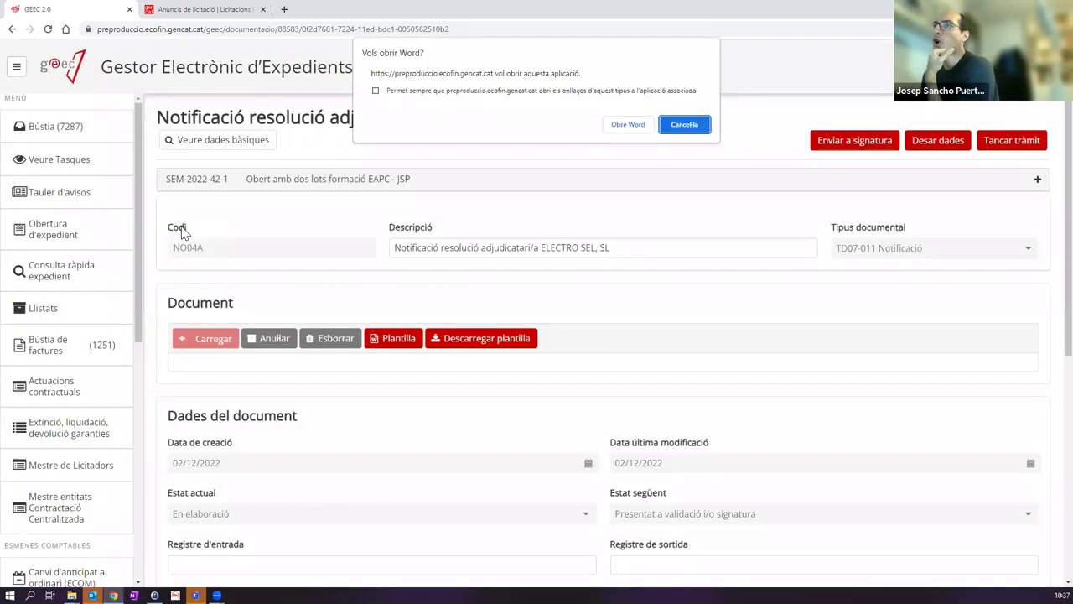
left_click(629, 124)
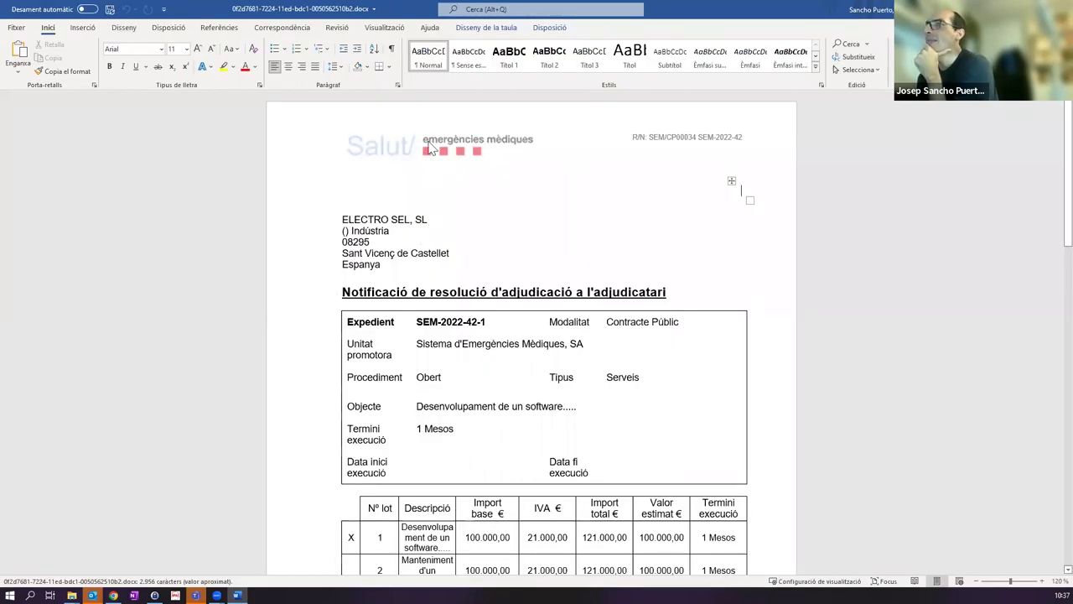
Step: Review the ELECTRO SEL notification in Word, including its note table, then close Word
scroll(437, 176, "down", 3)
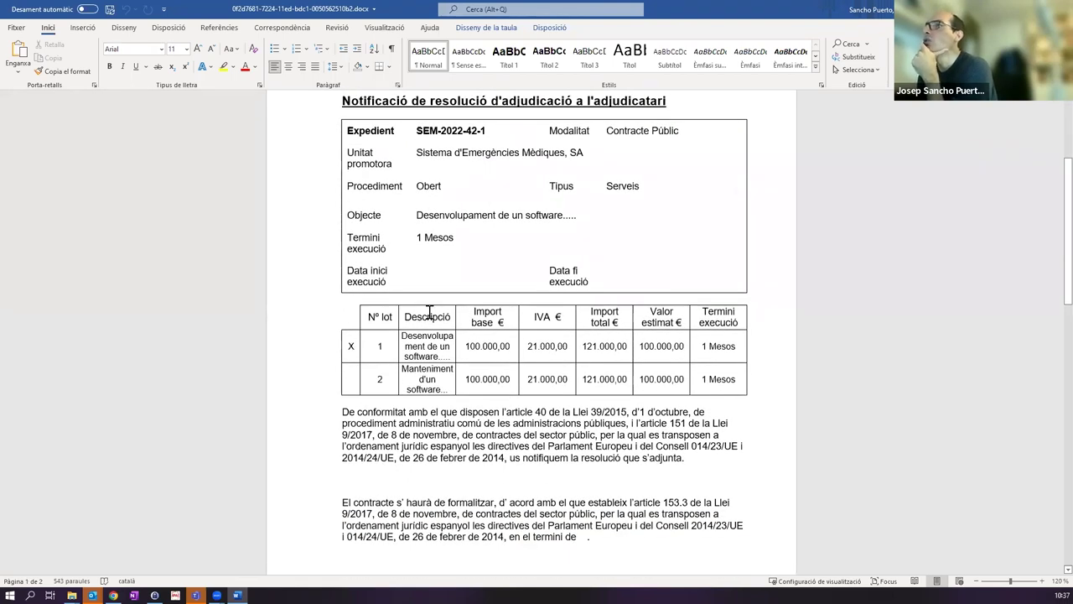
scroll(429, 314, "up", 1)
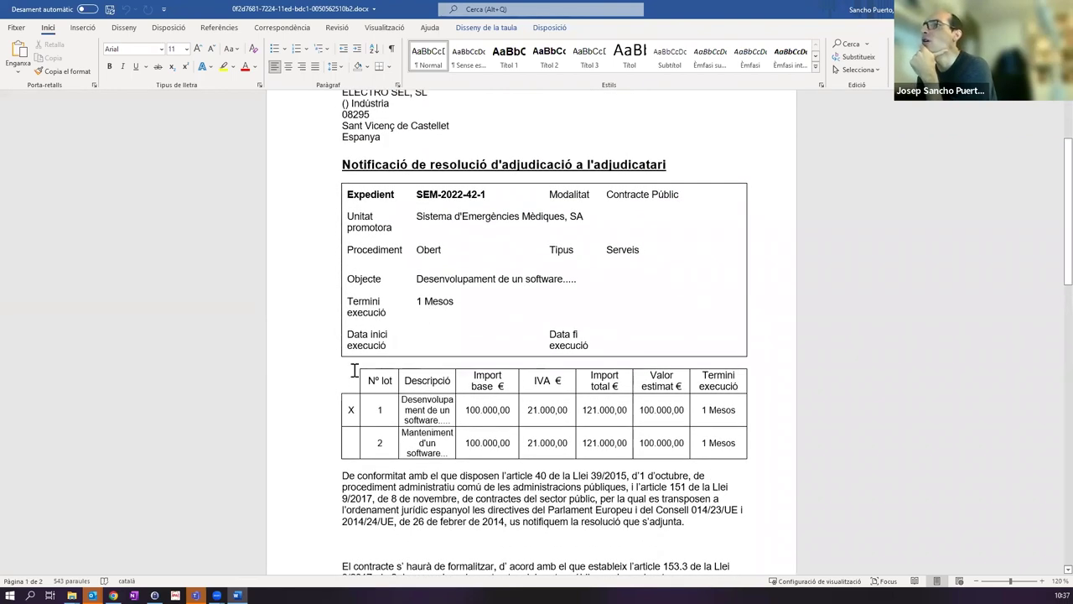
scroll(464, 330, "up", 2)
scroll(469, 305, "down", 1)
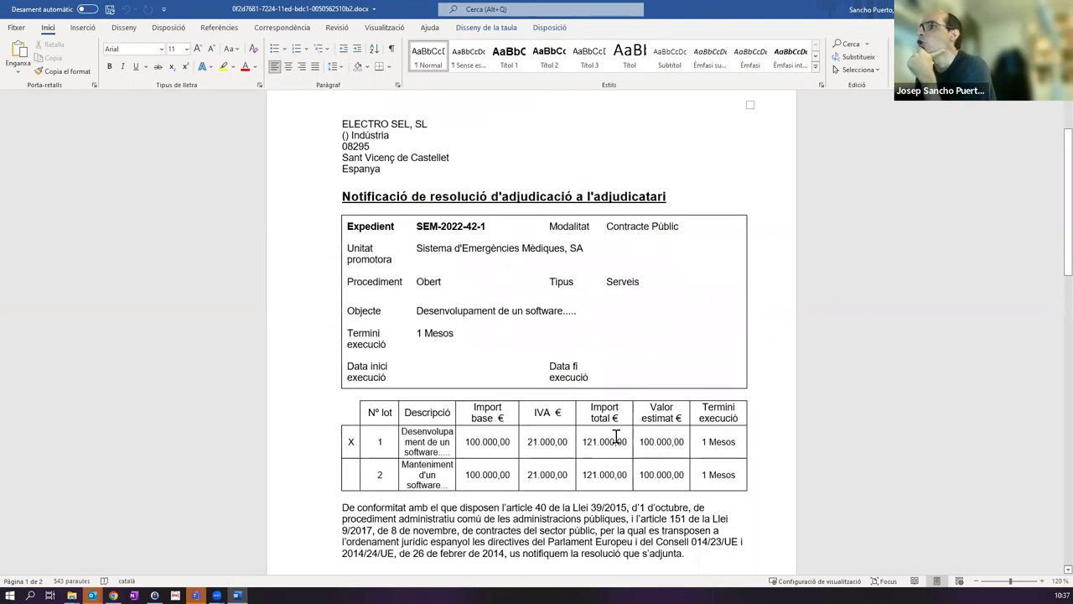
scroll(644, 325, "down", 3)
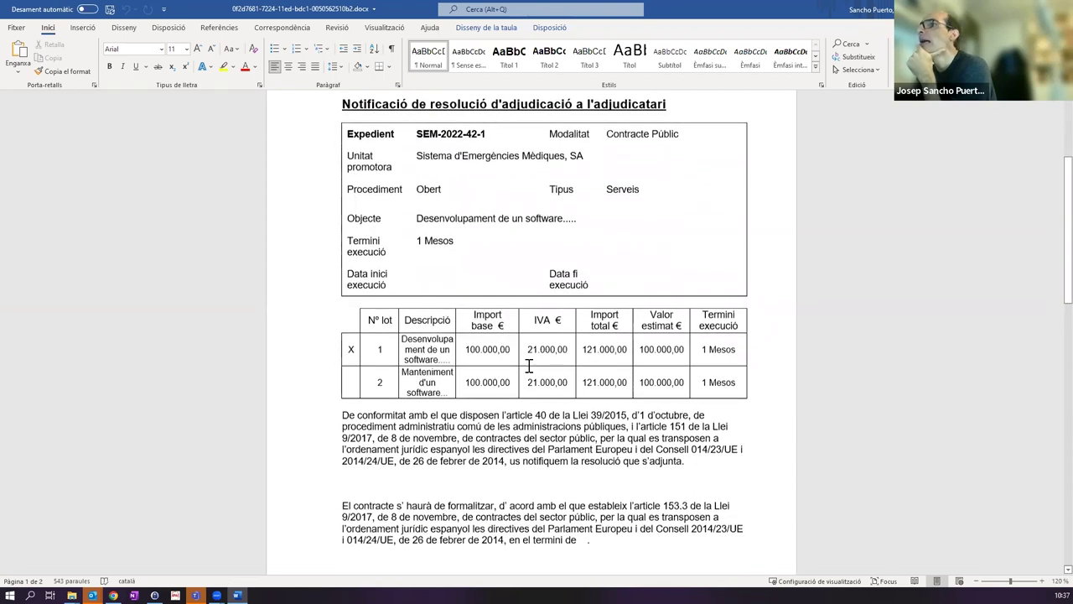
scroll(597, 351, "down", 12)
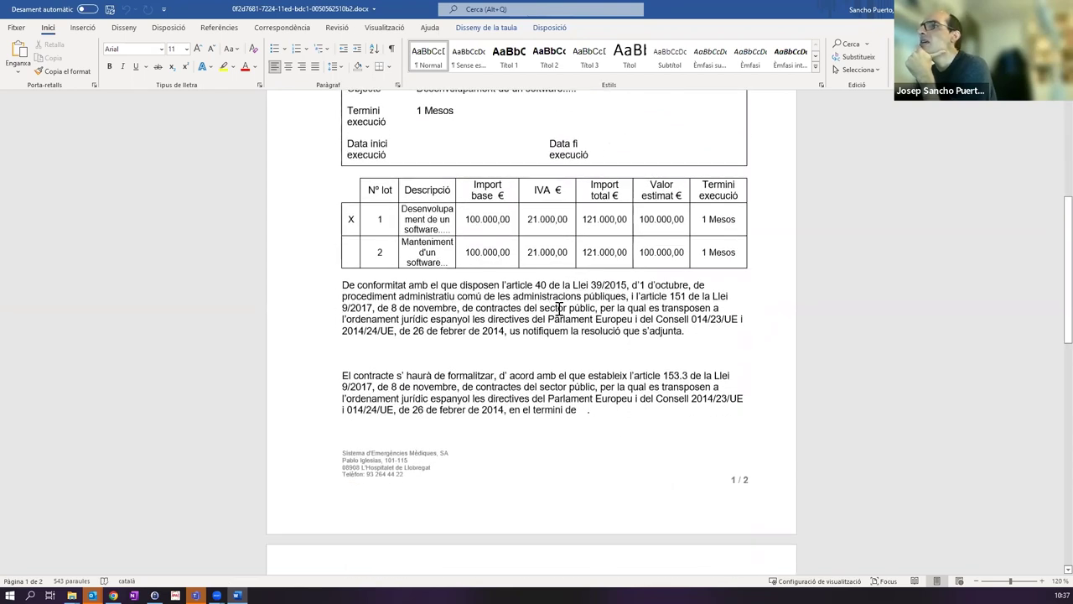
scroll(556, 300, "down", 5)
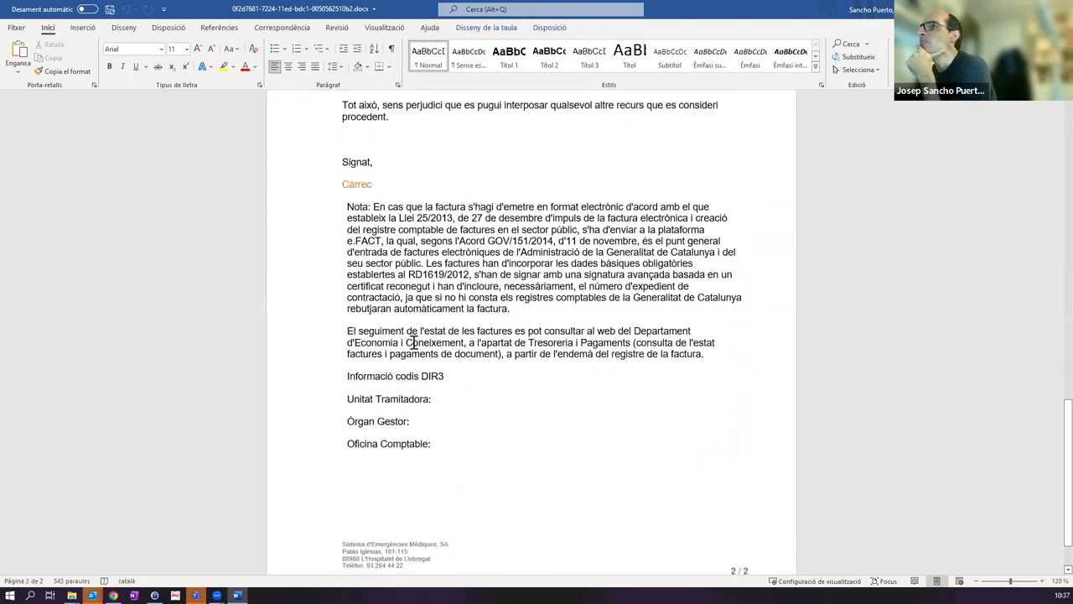
left_click_drag(376, 229, 546, 452)
left_click(621, 178)
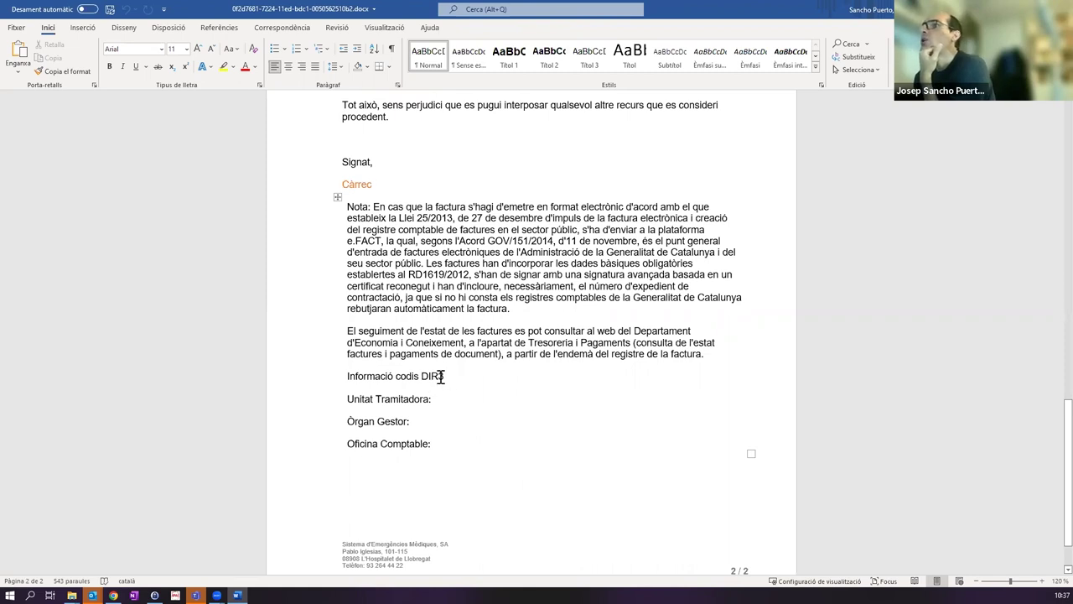
scroll(476, 384, "up", 20)
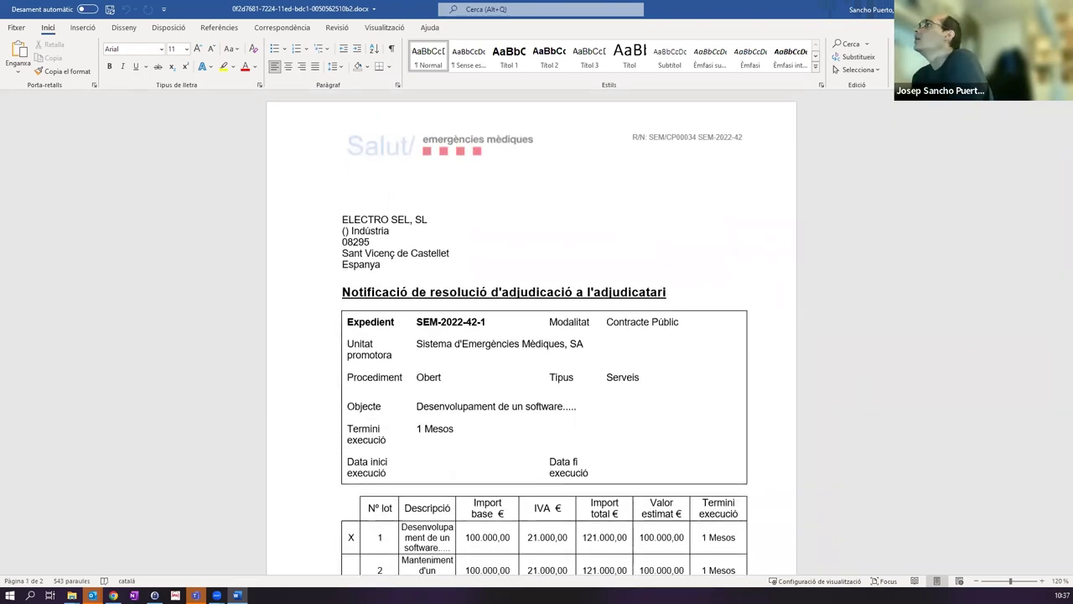
key("alt+F4")
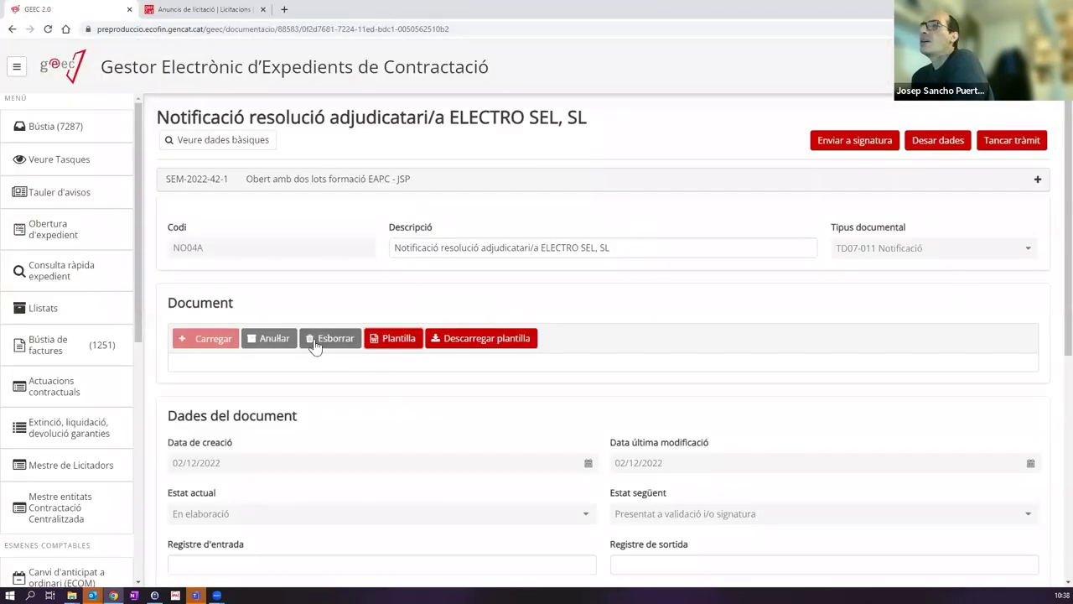
Step: Delete the generated document, upload ProvaDocumentSignat.pdf instead, and close the ELECTRO SEL task with Tancar tràmit
left_click(317, 340)
left_click(648, 354)
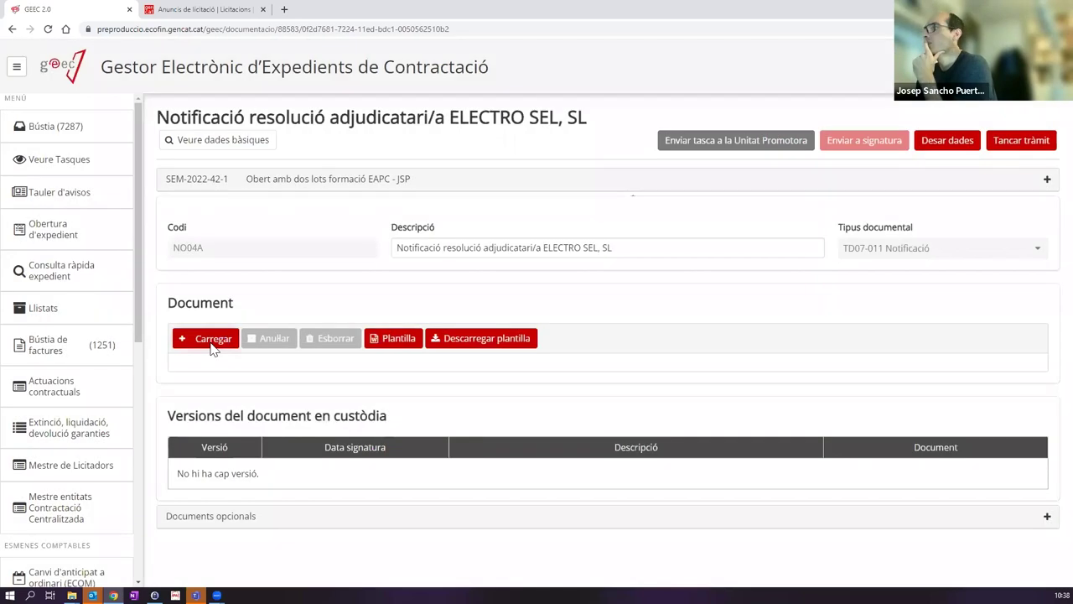
left_click(213, 340)
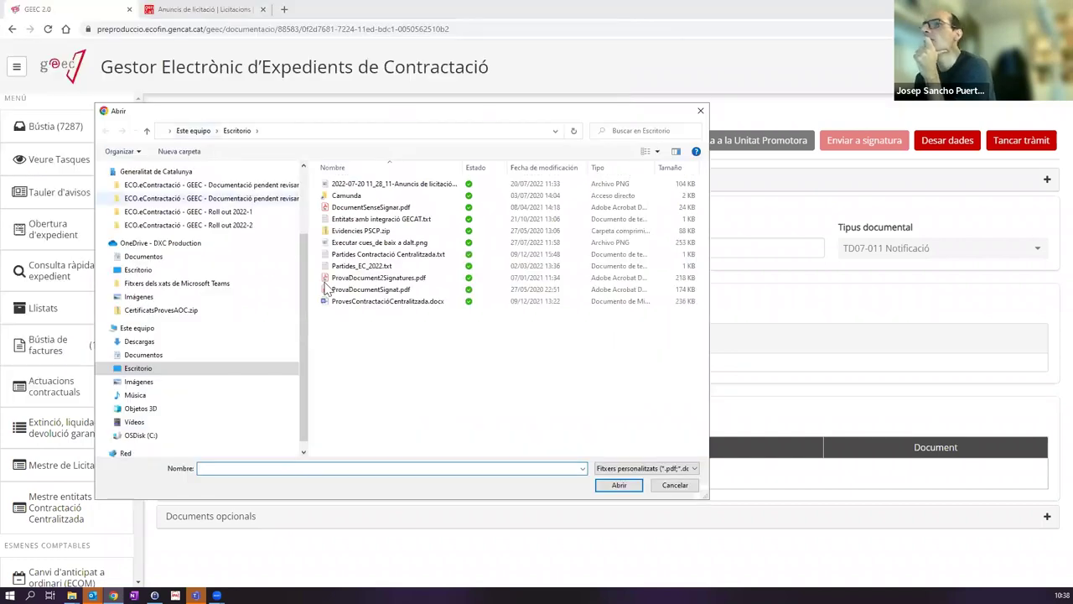
left_click(378, 290)
double_click(382, 293)
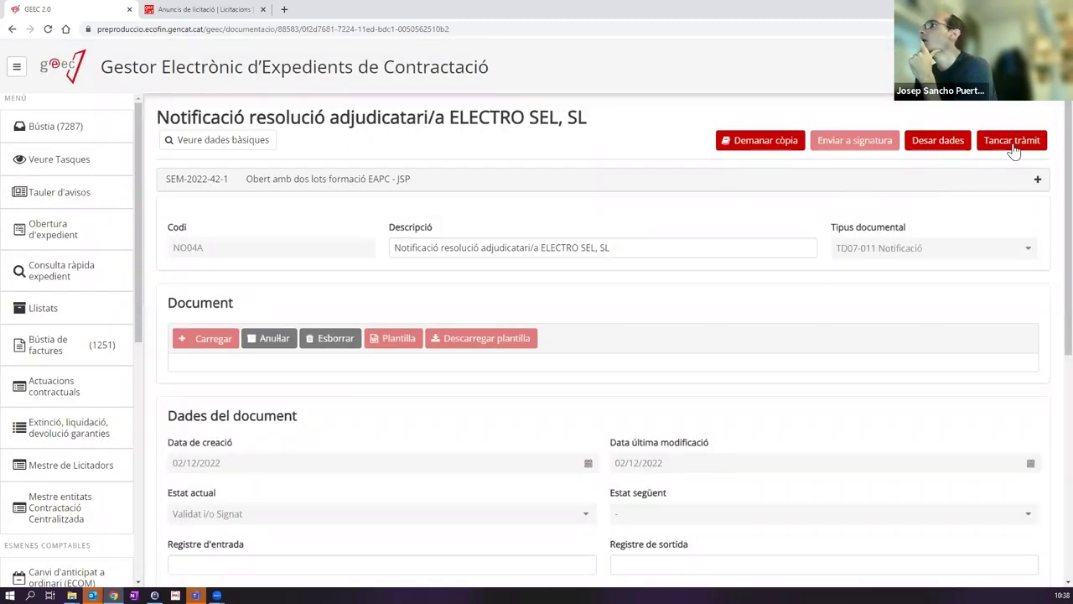
left_click(1010, 144)
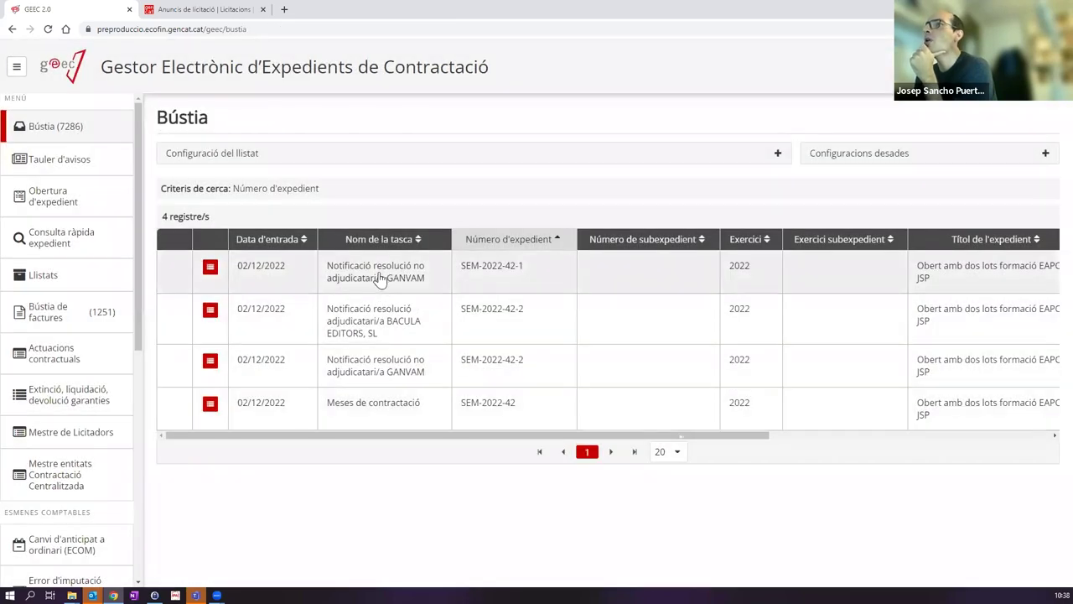
Step: Open the GANVAM non-award notification for SEM-2022-42-1 and generate it from the Plantilla in Word
left_click(379, 278)
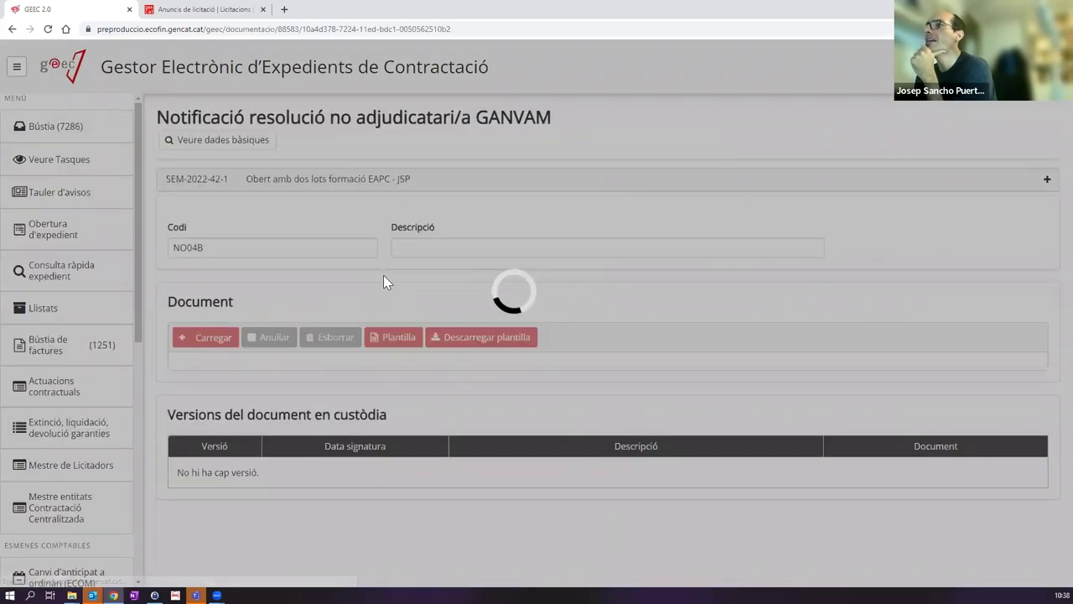
left_click(393, 340)
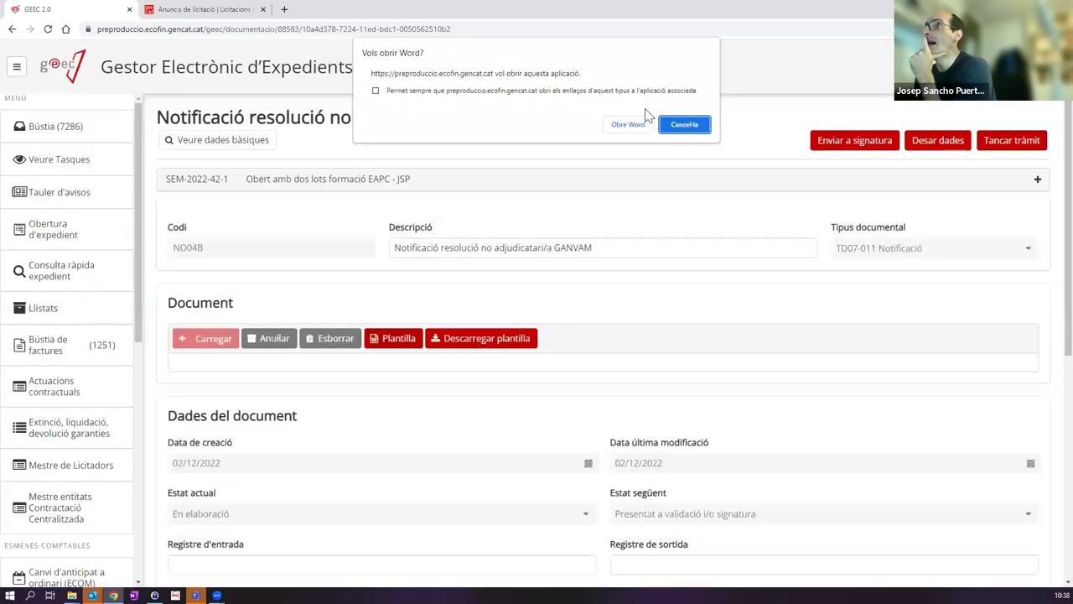
left_click(630, 122)
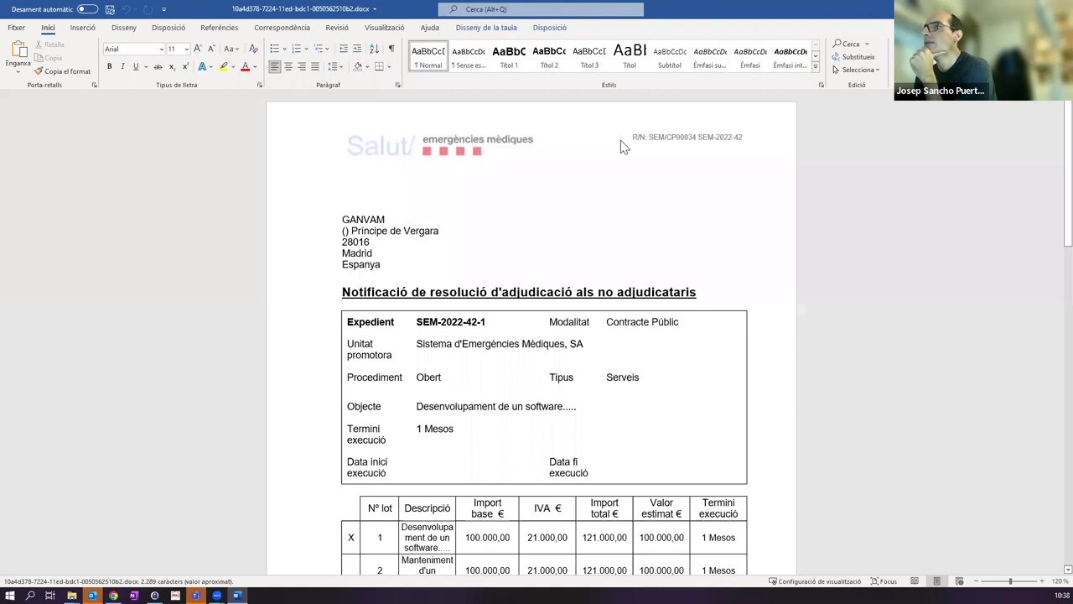
Step: Review the GANVAM notification in Word, checking the Càrrec signature placeholder, then close Word
scroll(478, 307, "down", 4)
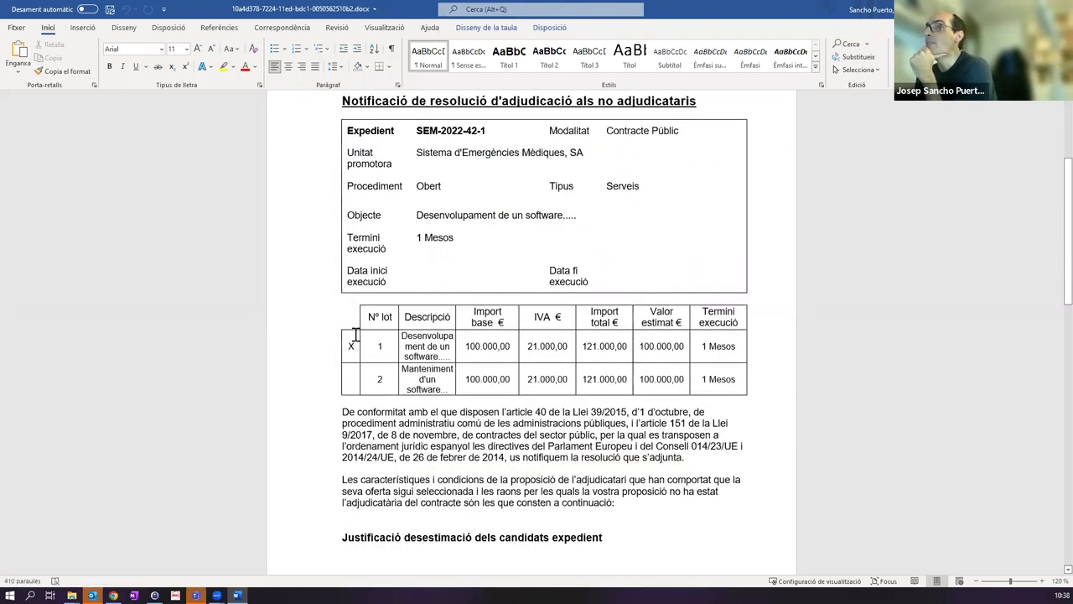
scroll(378, 349, "up", 2)
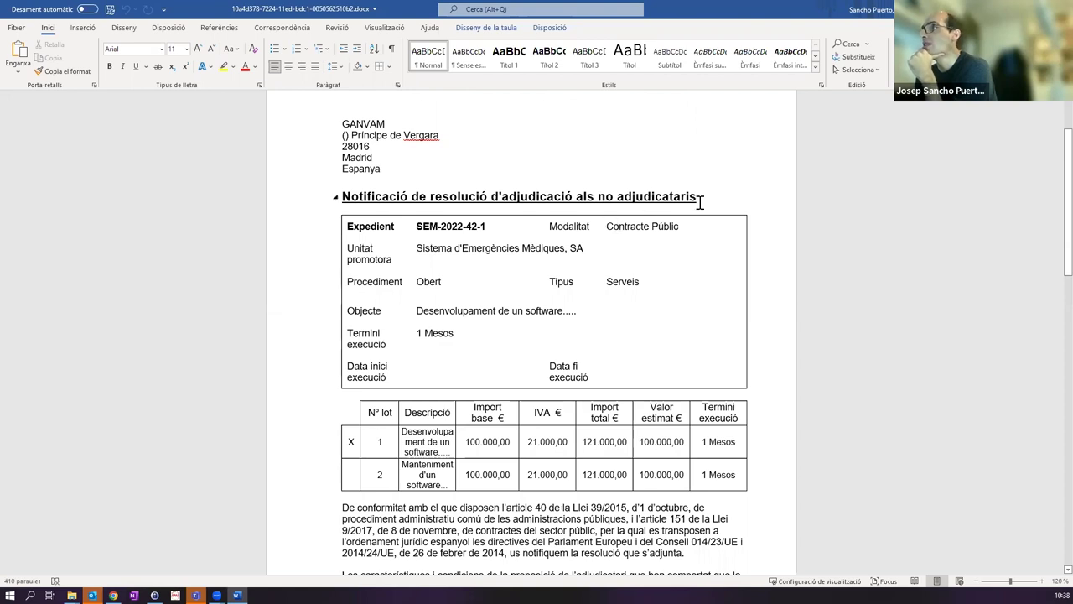
scroll(559, 276, "down", 6)
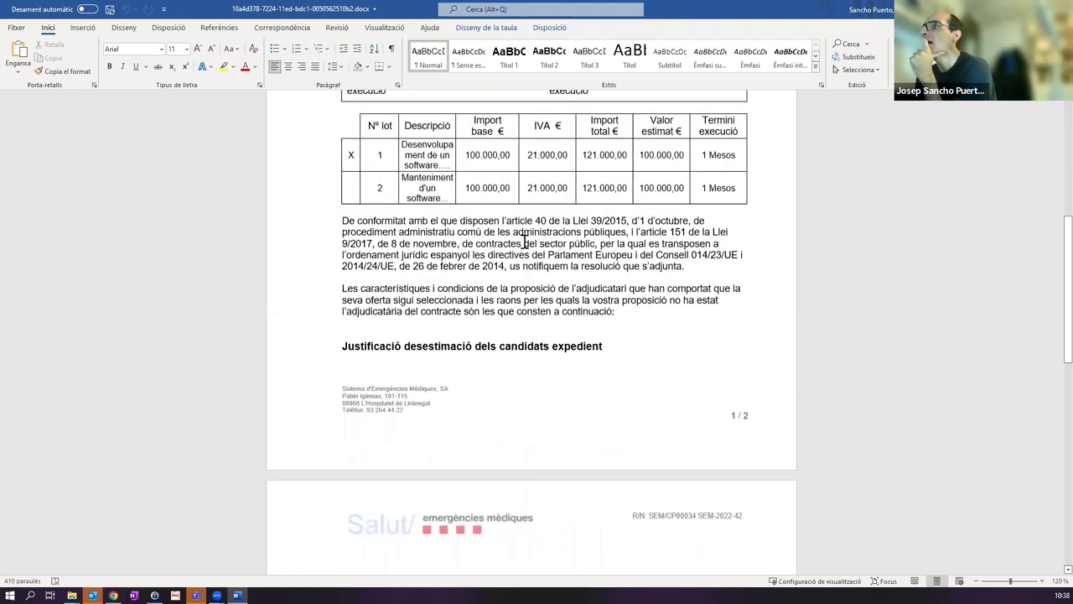
scroll(495, 315, "down", 6)
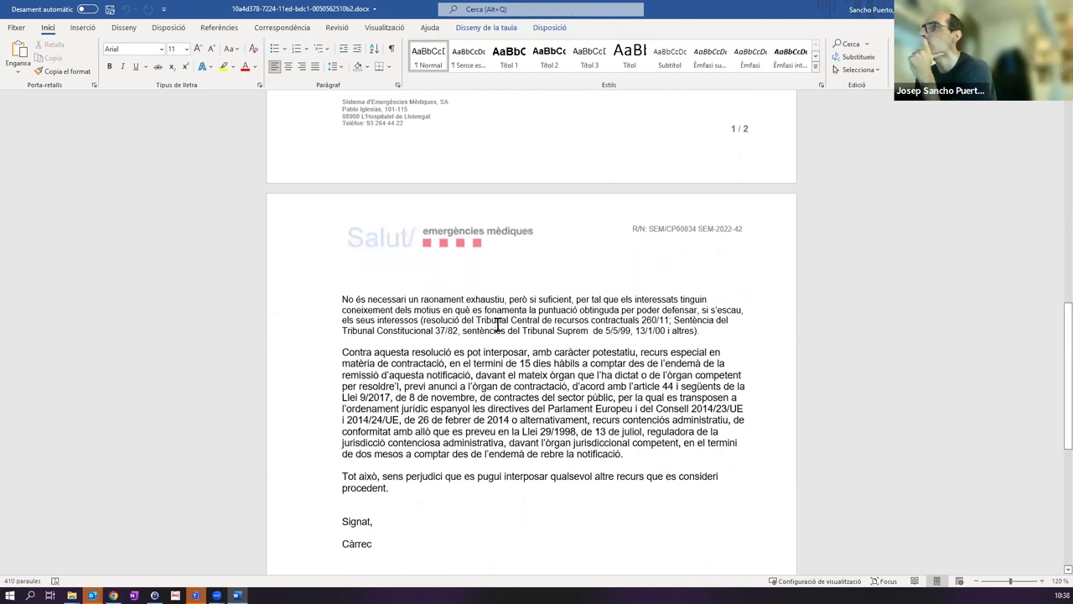
scroll(577, 303, "down", 7)
scroll(509, 328, "up", 5)
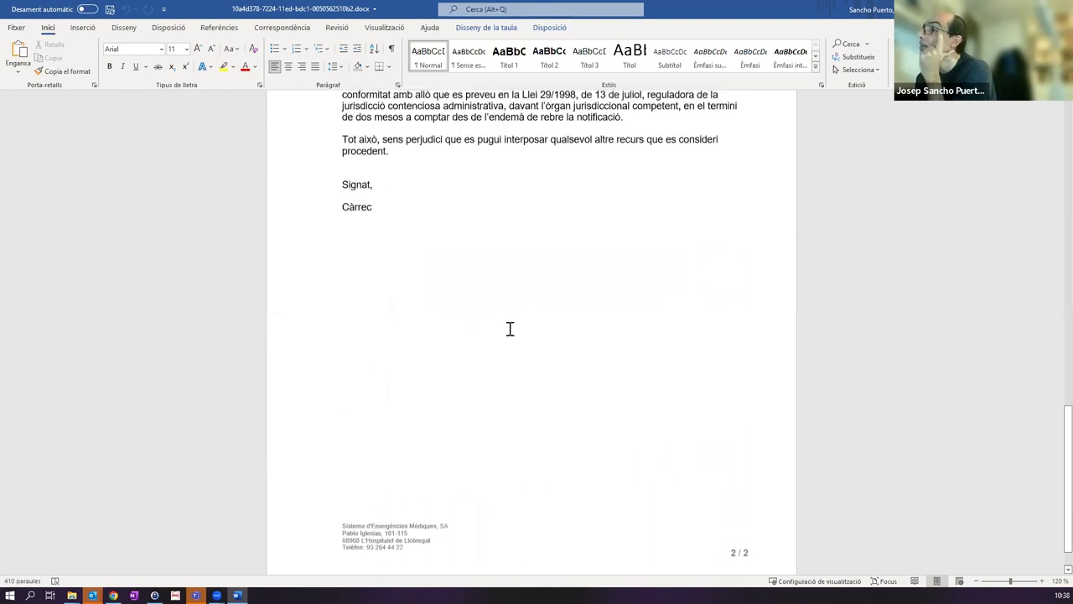
scroll(508, 333, "up", 2)
scroll(355, 510, "down", 1)
double_click(355, 510)
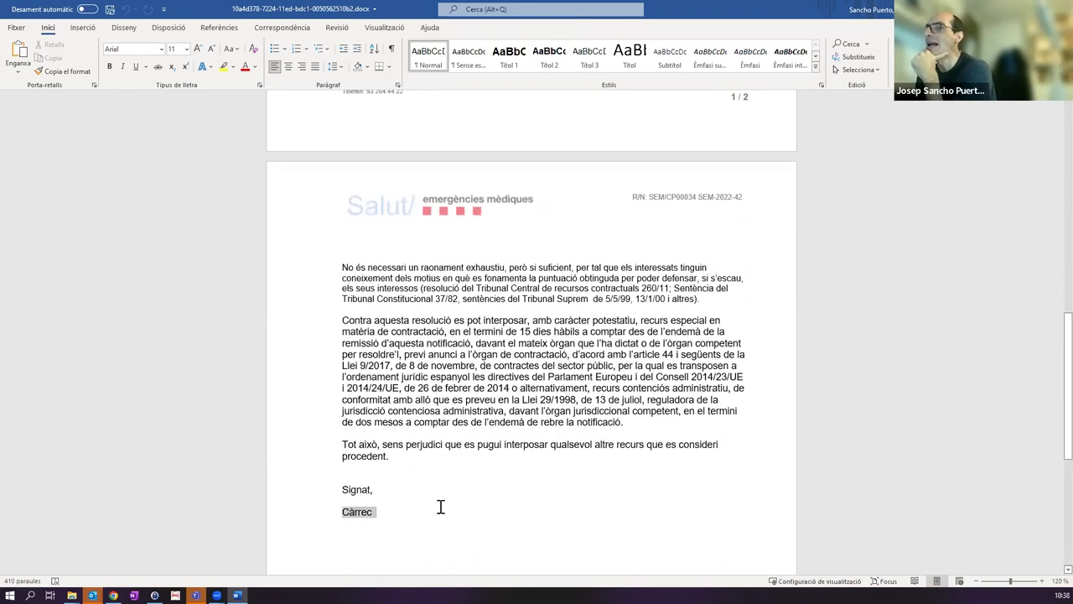
scroll(600, 411, "up", 12)
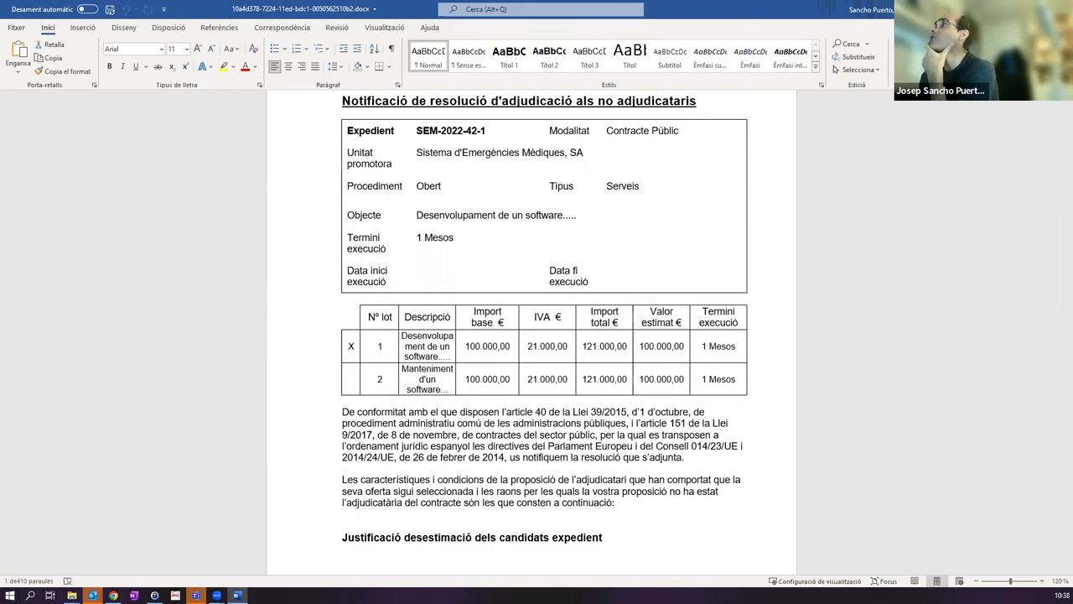
key("alt+F4")
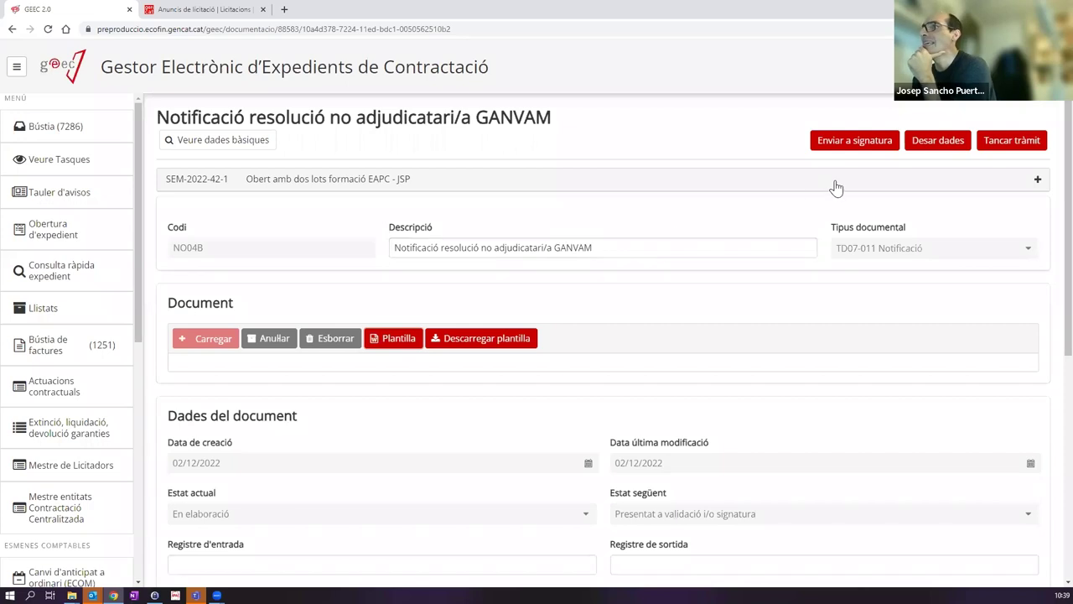
Step: Replace the generated GANVAM document with ProvaDocumentSignat.pdf and request its electronic copy with Demanar còpia
left_click(336, 343)
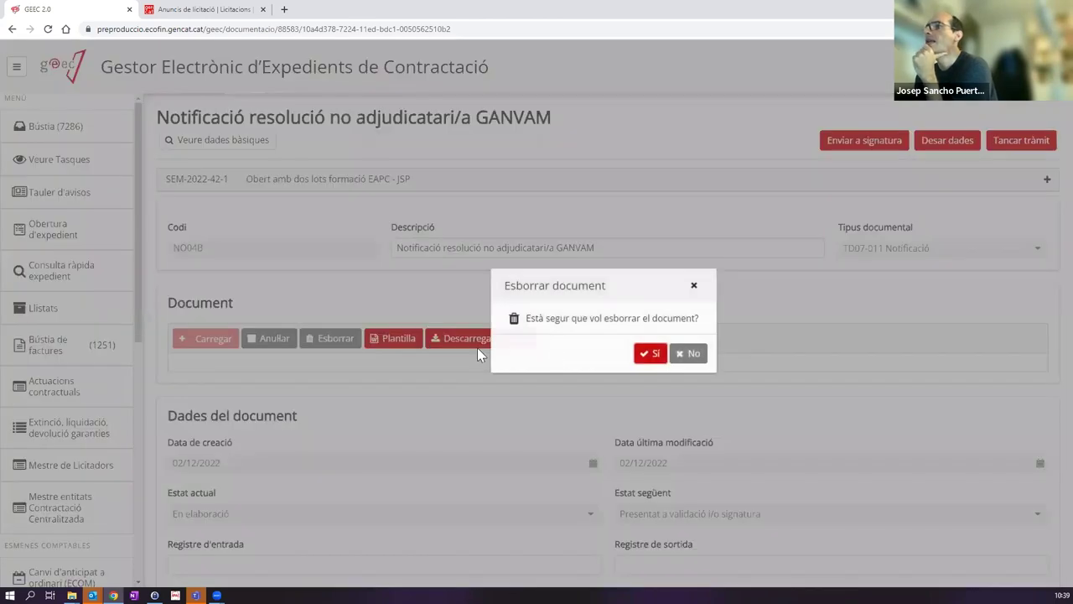
left_click(649, 356)
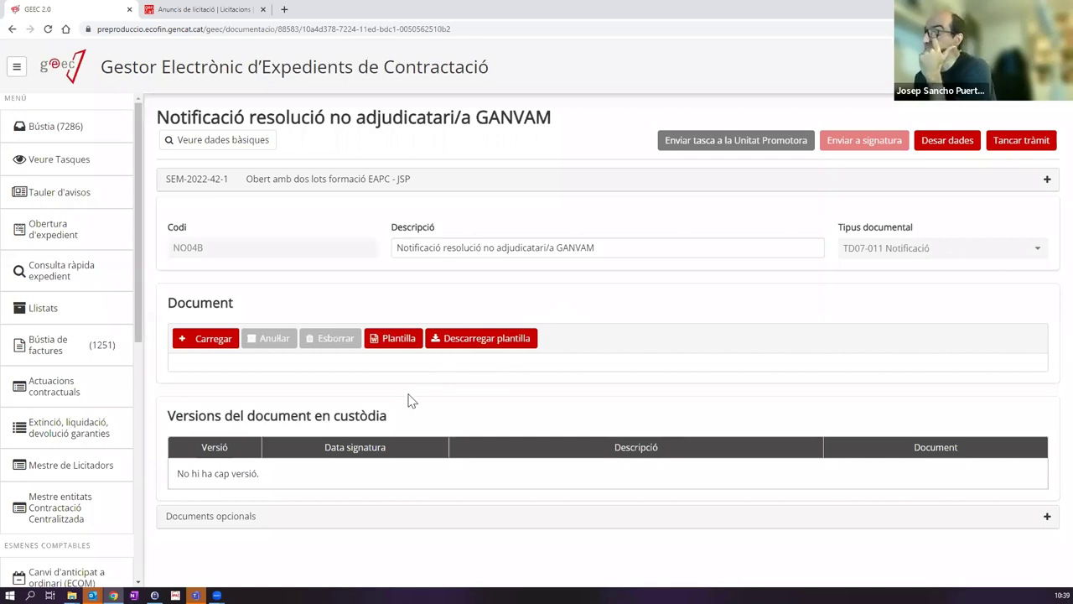
left_click(219, 339)
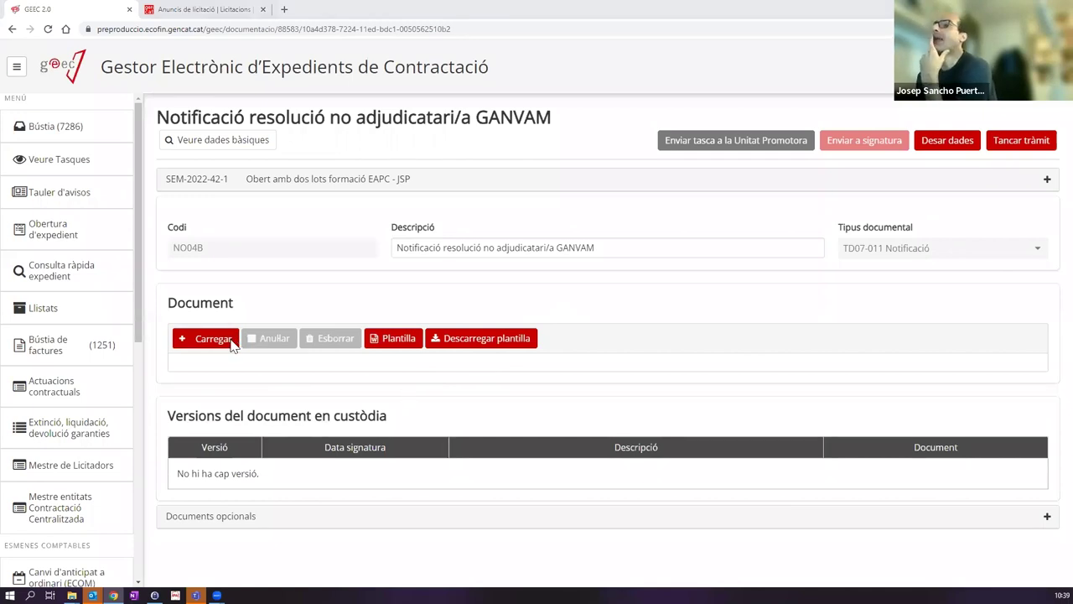
left_click(373, 290)
double_click(373, 291)
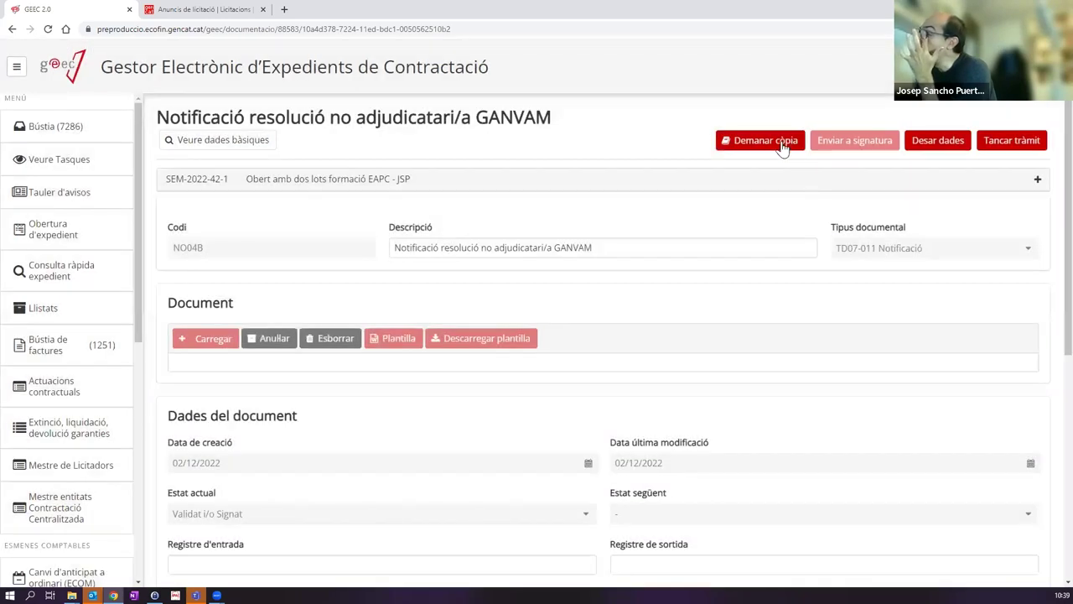
left_click(763, 141)
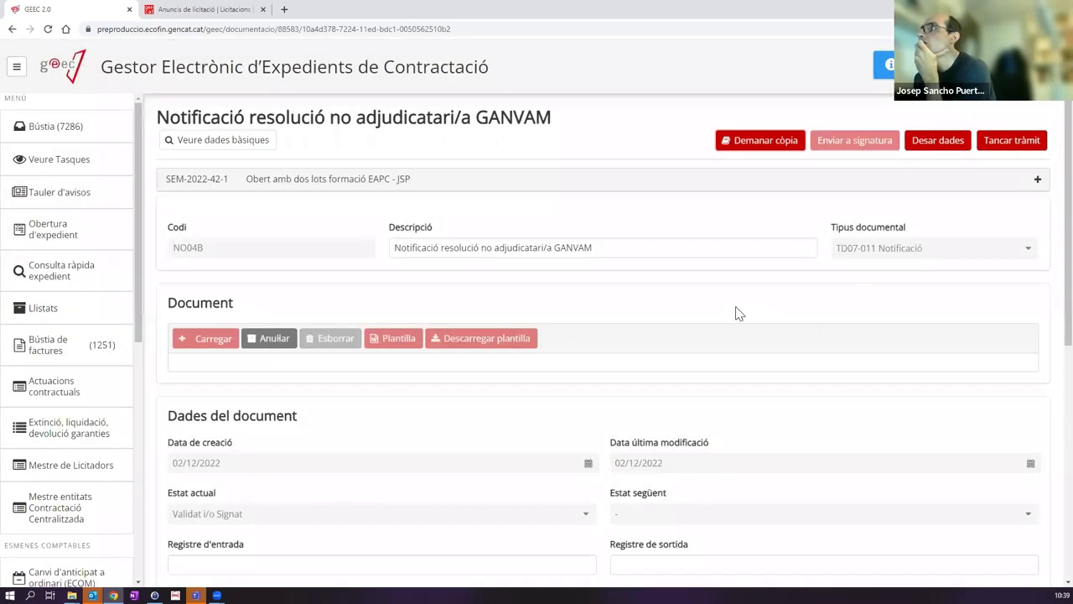
Step: Open the version 2 ECOPIA link under Versions del document en custòdia
scroll(693, 322, "down", 5)
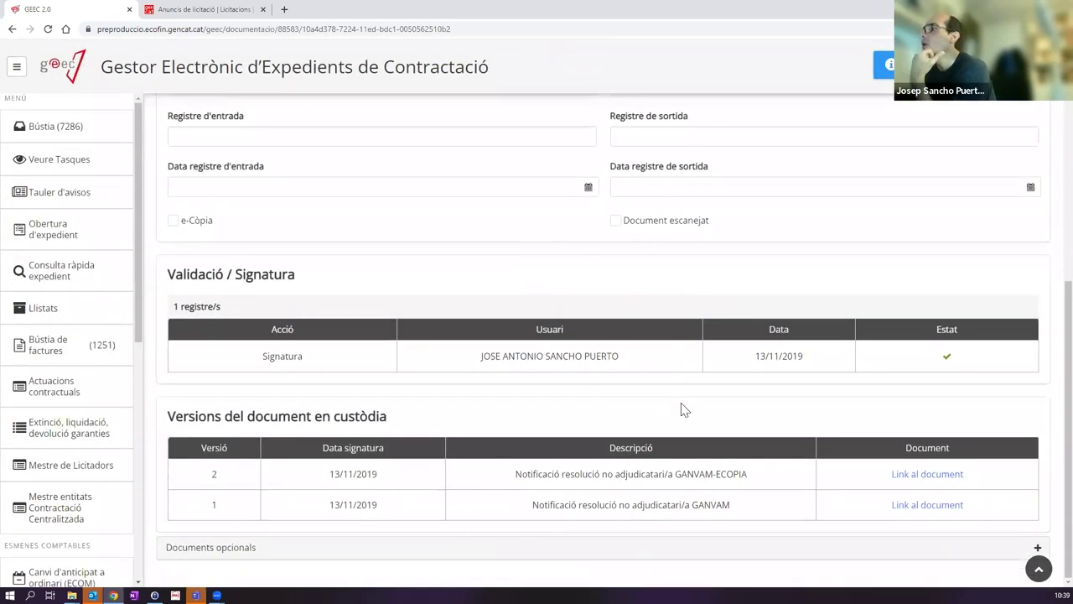
left_click(911, 475)
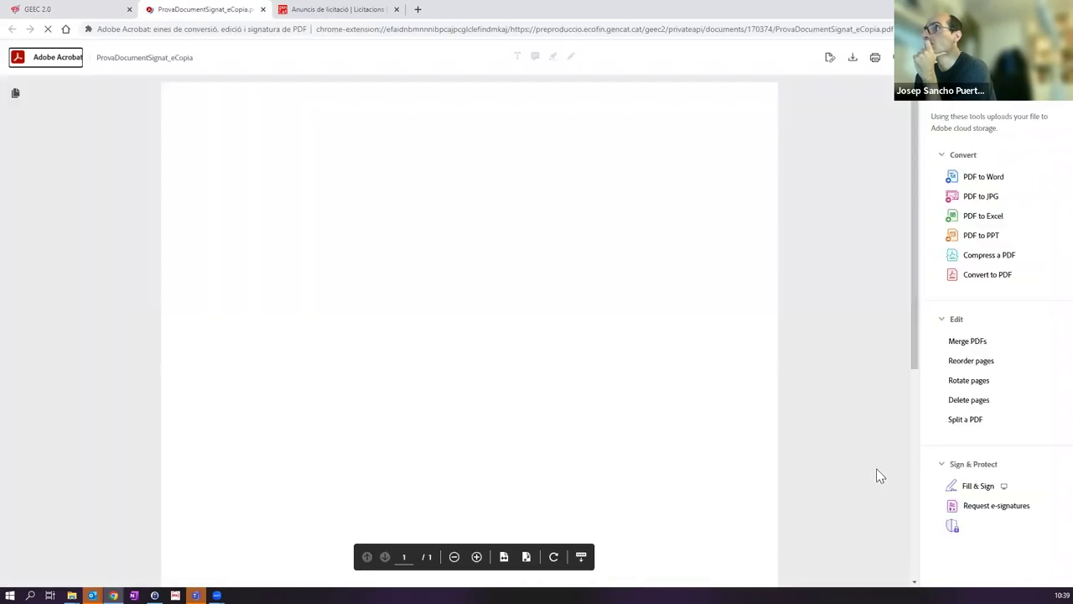
Step: Review ProvaDocumentSignat_eCopia.pdf in Acrobat, then switch back to the GEEC 2.0 tab
scroll(259, 299, "down", 5)
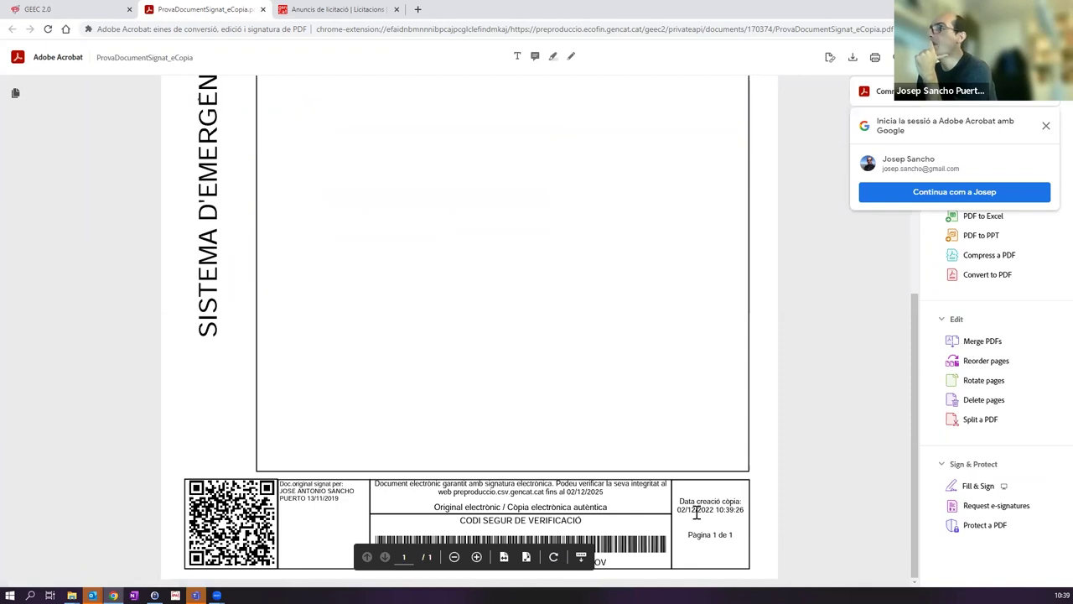
scroll(367, 428, "up", 5)
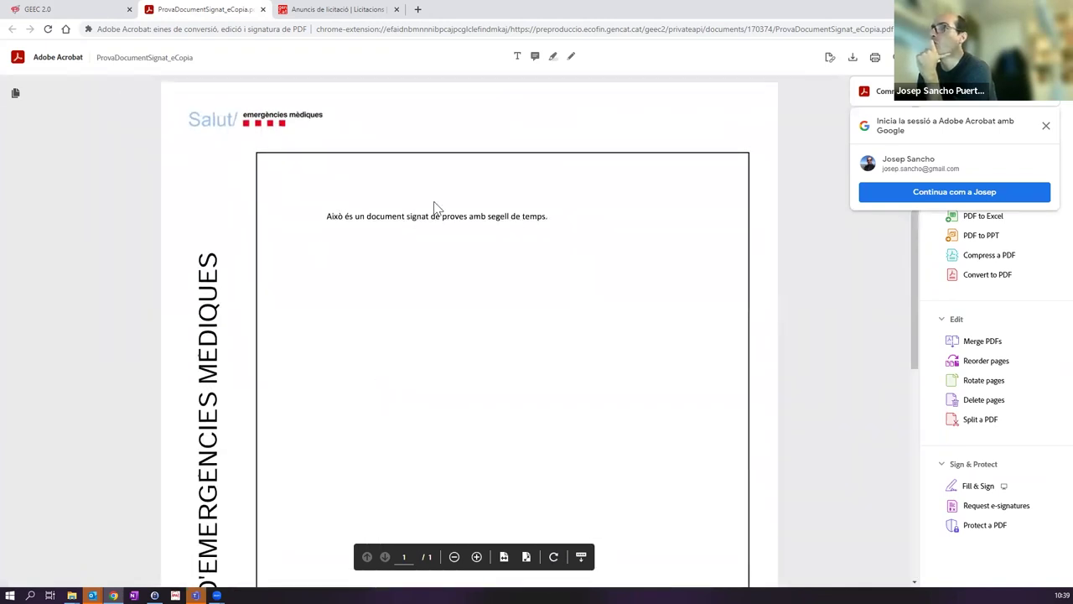
scroll(478, 321, "down", 5)
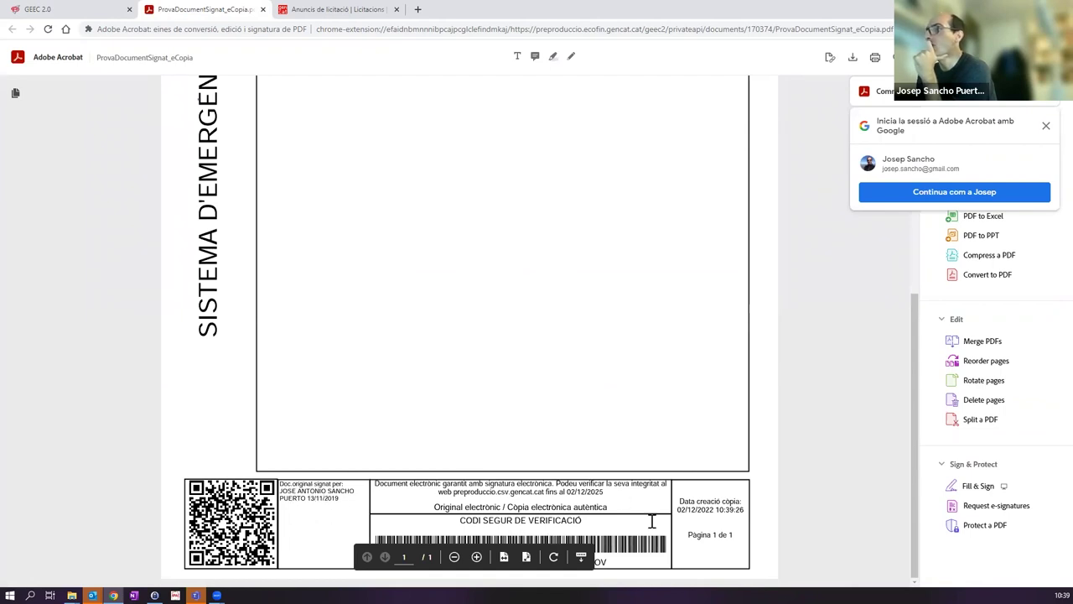
scroll(592, 525, "up", 5)
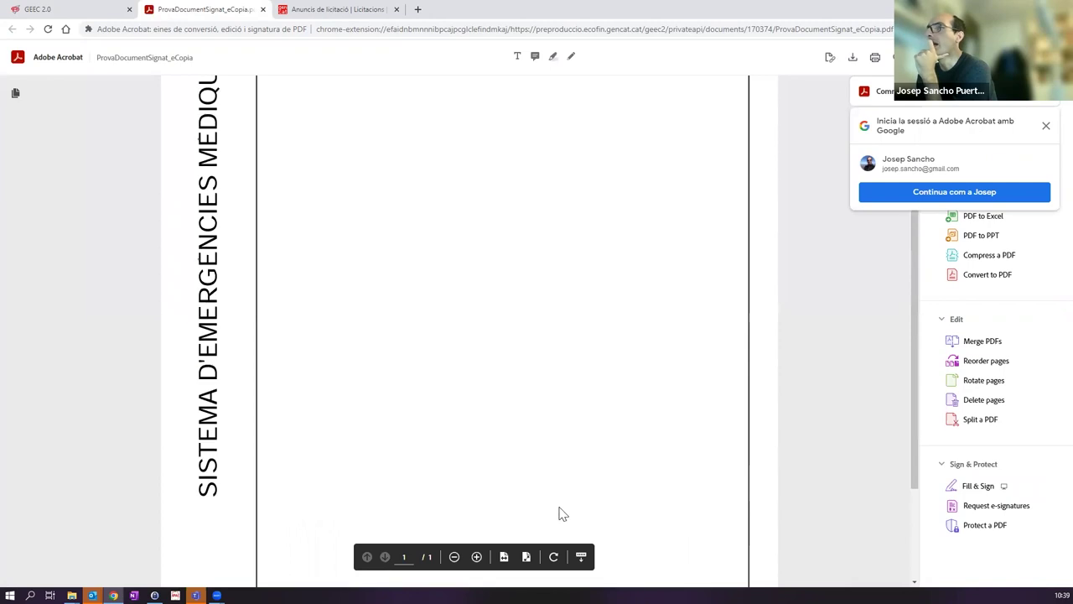
scroll(210, 247, "down", 5)
scroll(203, 391, "up", 5)
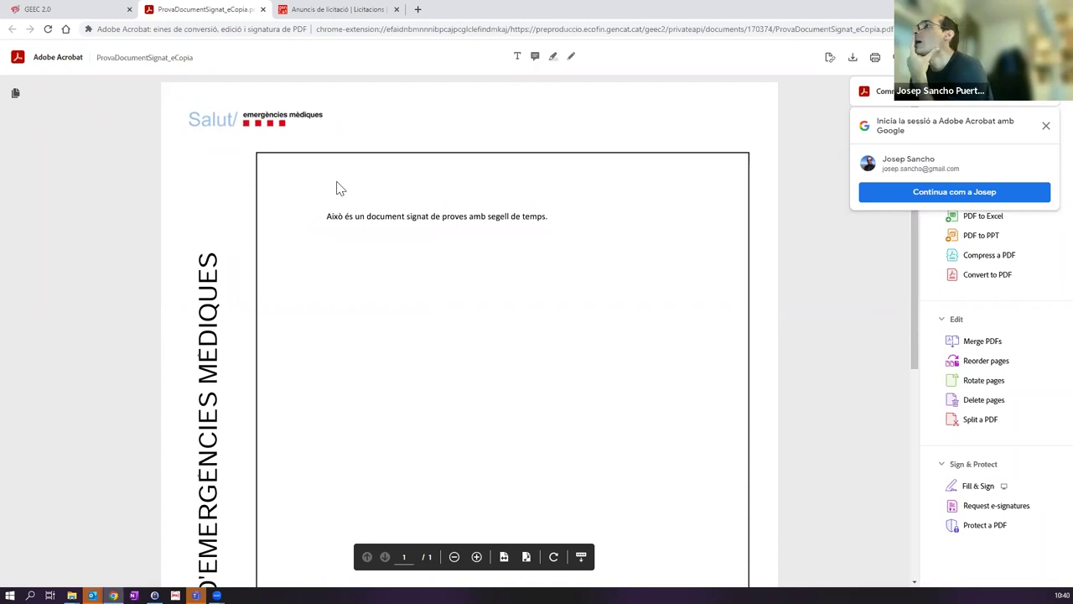
scroll(340, 209, "down", 5)
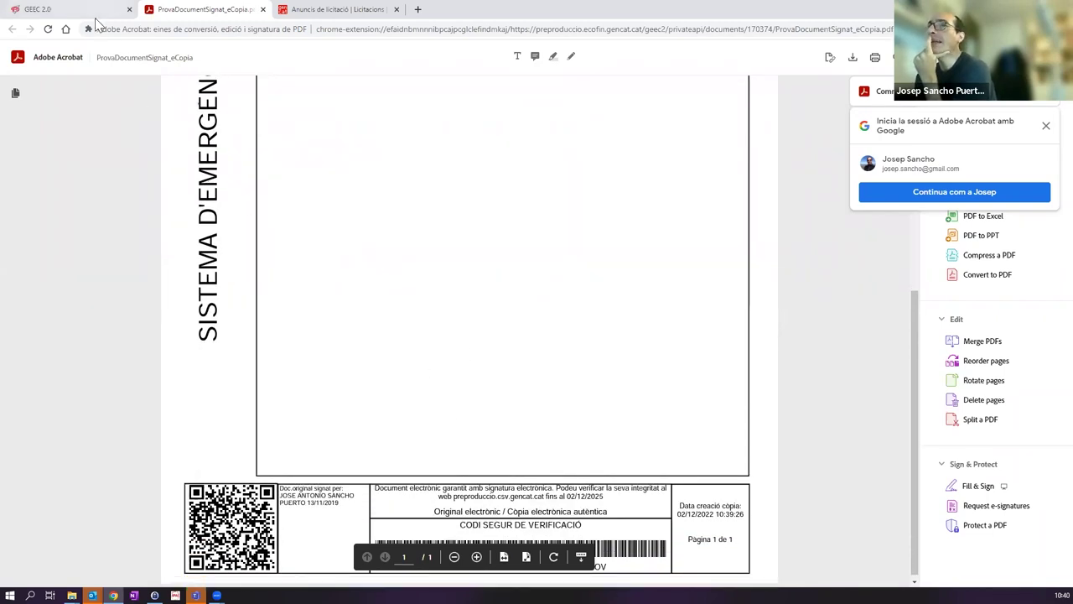
scroll(285, 308, "up", 5)
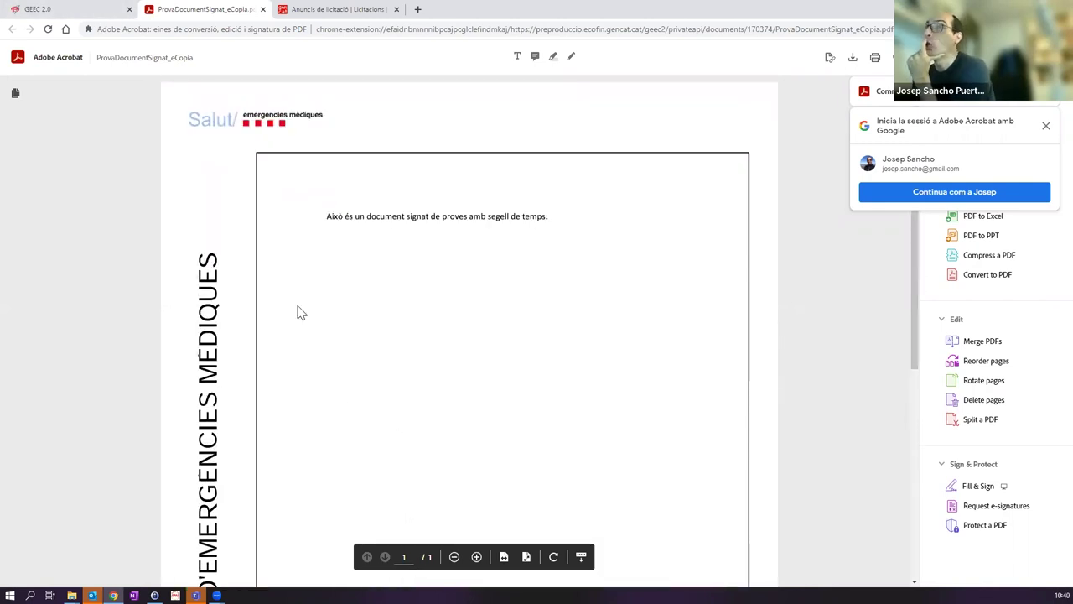
left_click(38, 9)
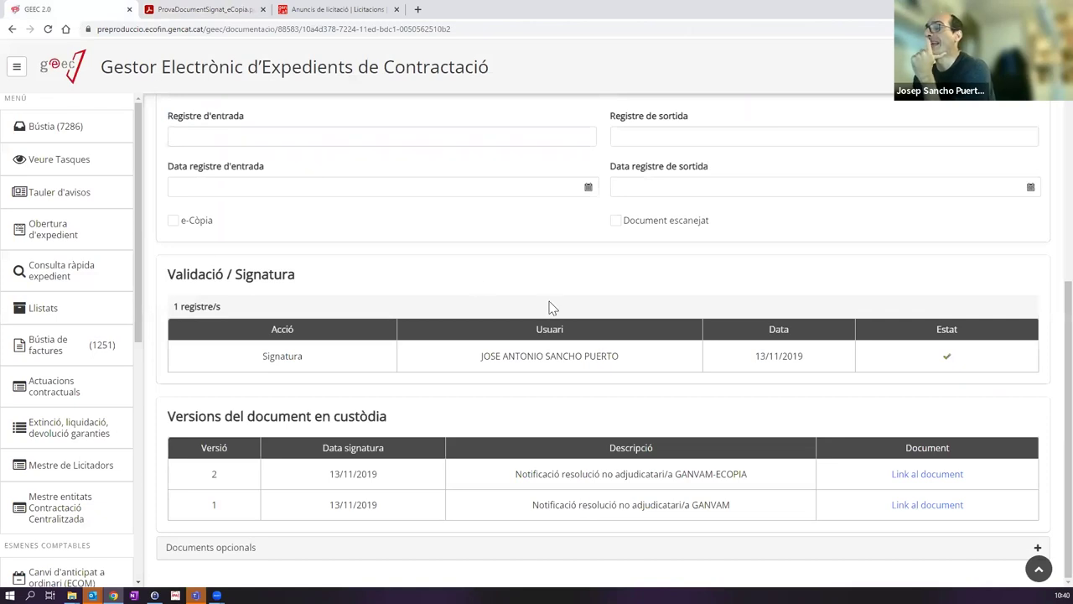
scroll(554, 308, "up", 4)
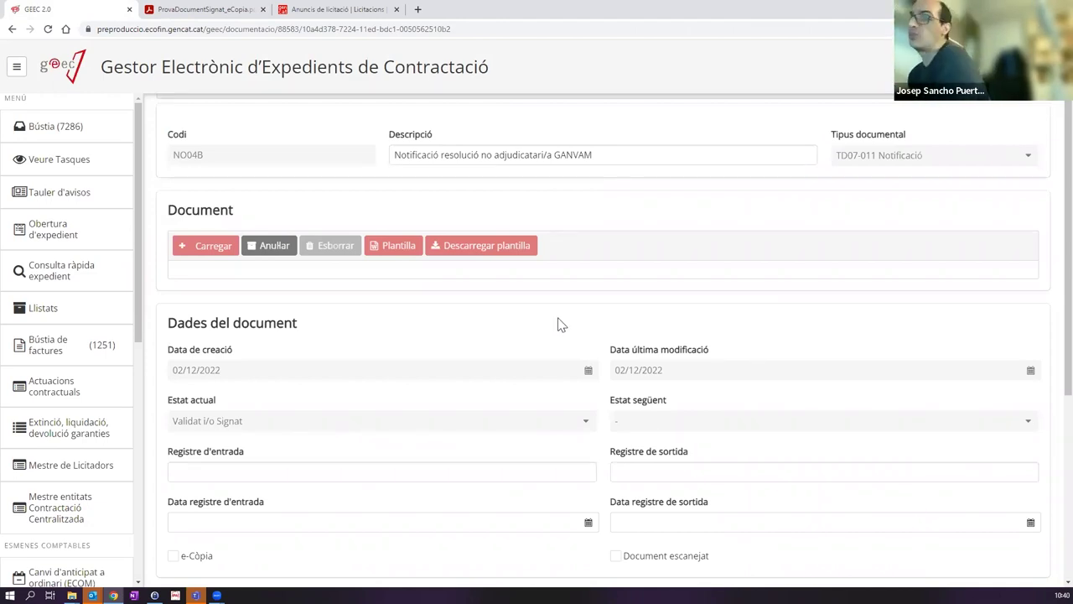
scroll(703, 287, "down", 4)
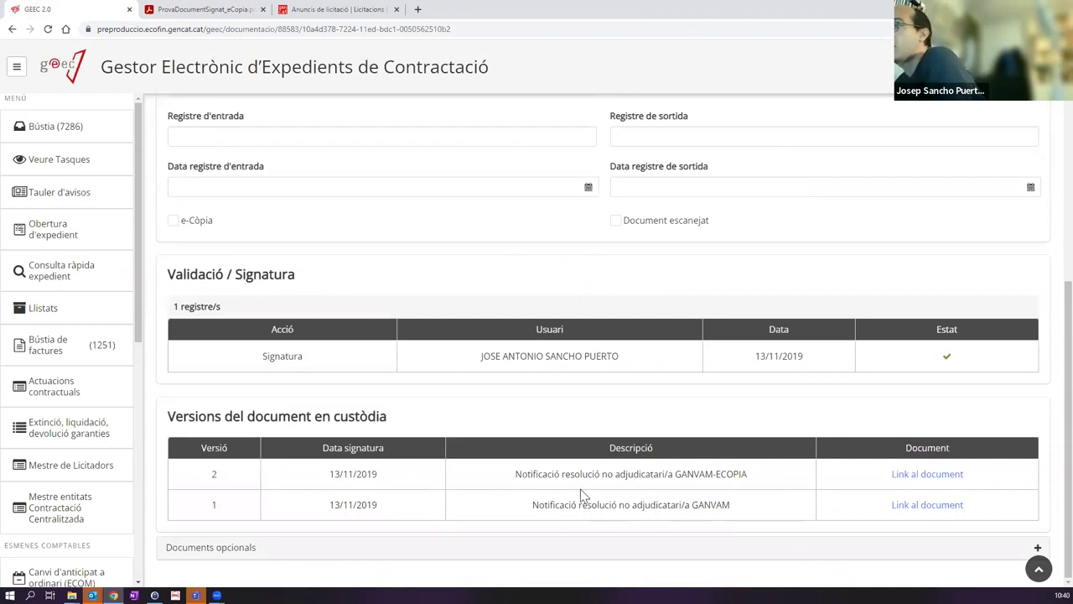
left_click_drag(256, 465, 400, 501)
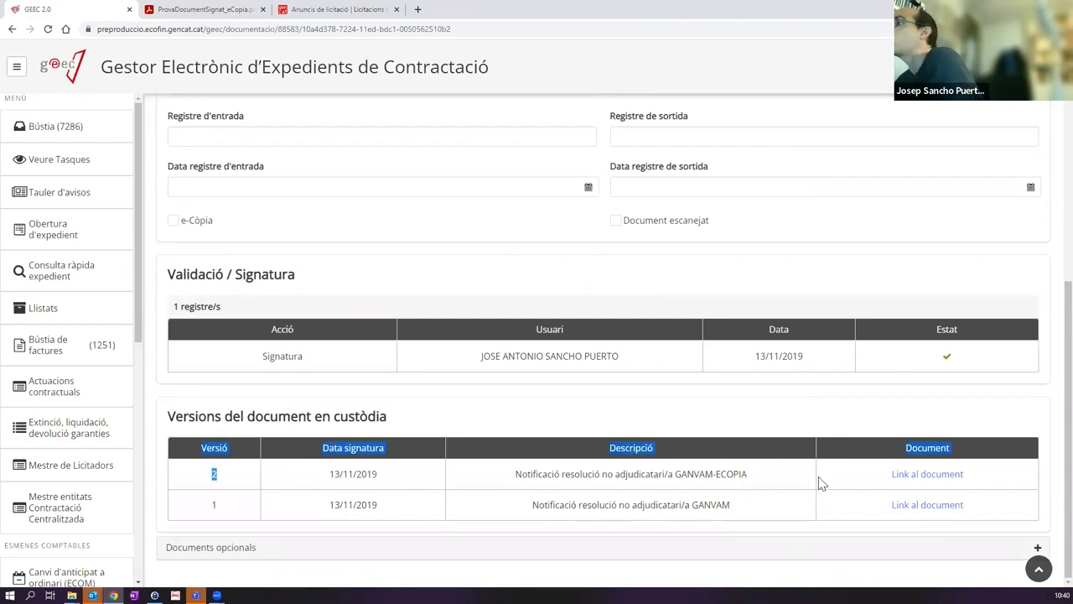
double_click(738, 473)
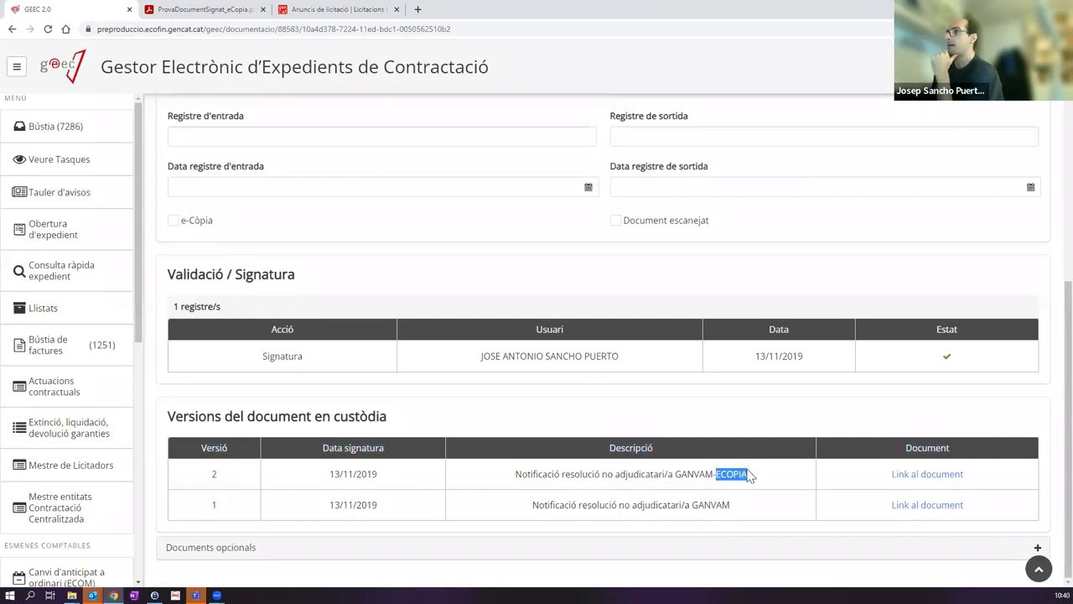
scroll(723, 428, "up", 5)
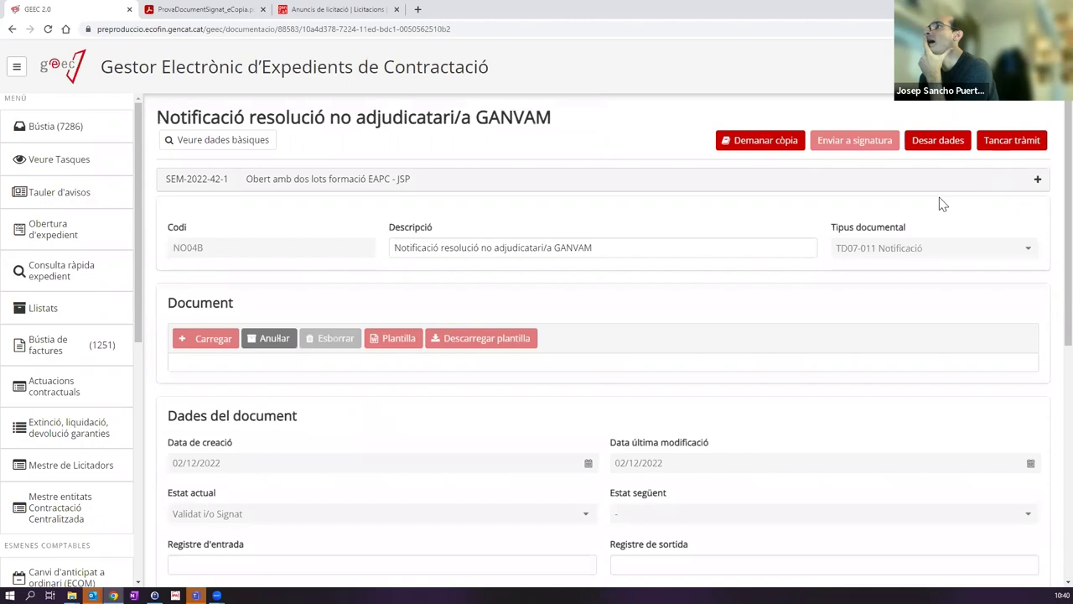
scroll(791, 282, "down", 4)
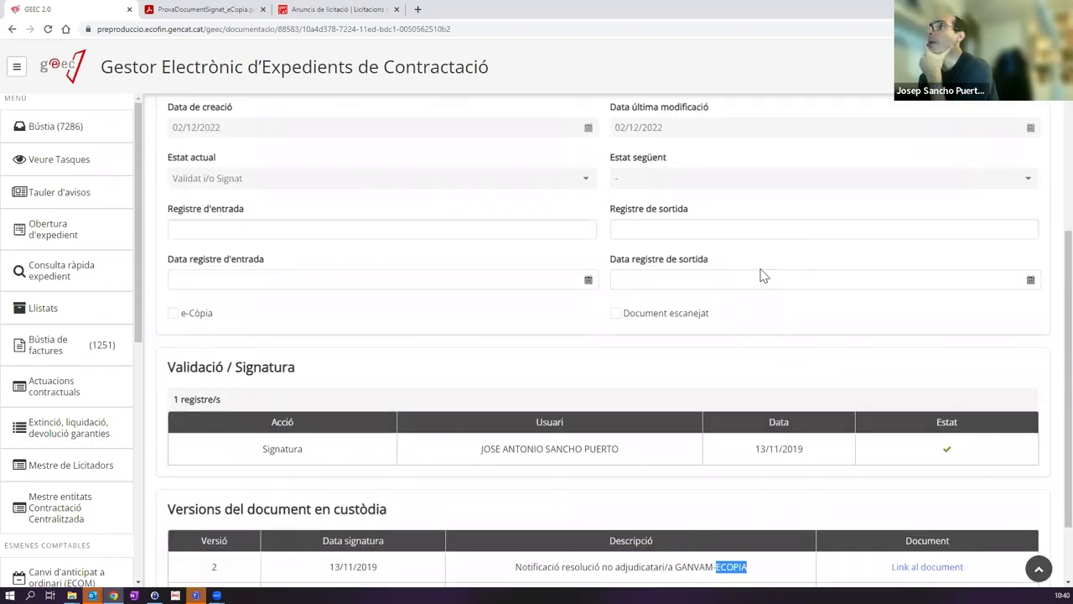
scroll(763, 275, "up", 4)
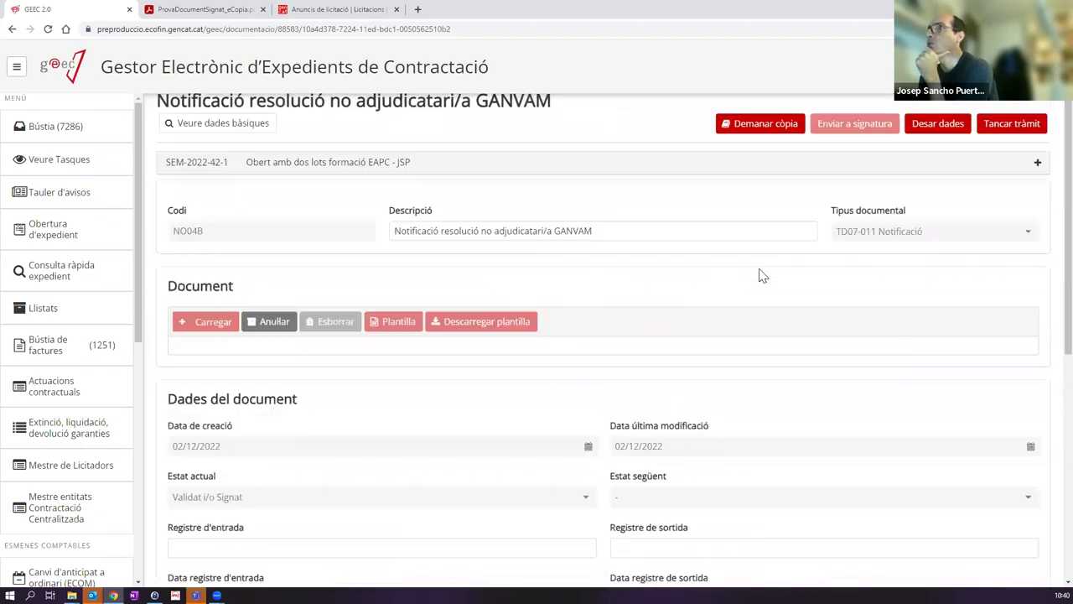
scroll(759, 279, "down", 5)
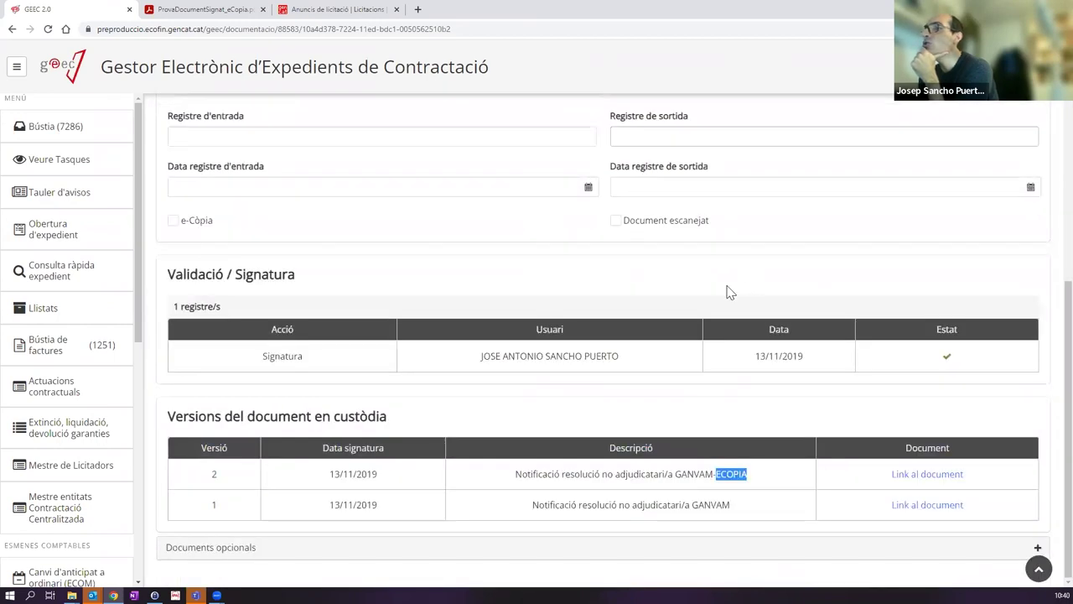
Step: Add NO66-Evidències notificació as the optional document type and close the GANVAM task with Tancar tràmit
left_click(193, 546)
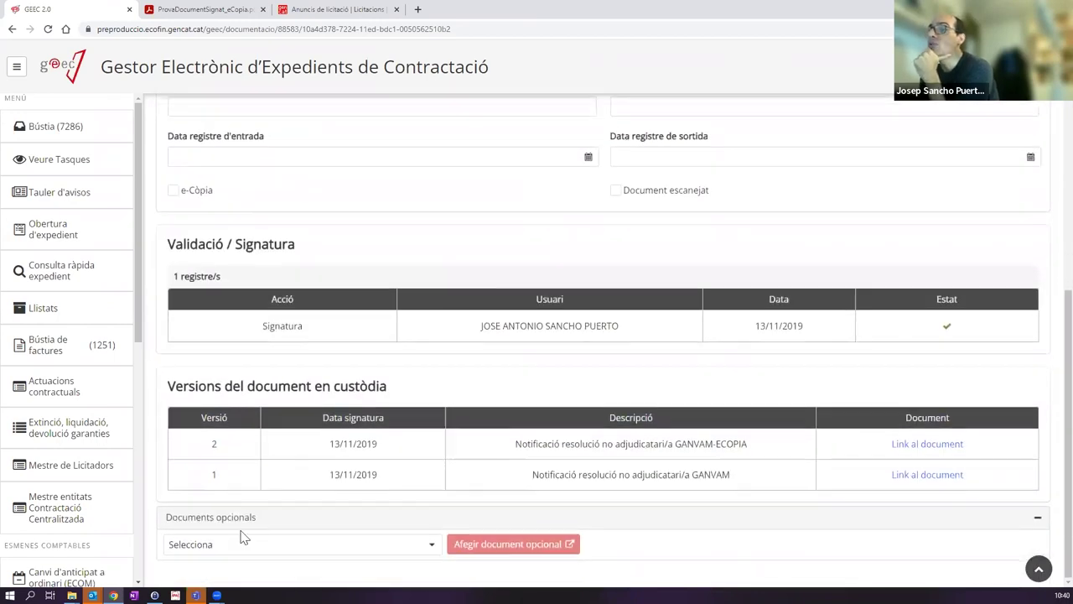
left_click(235, 551)
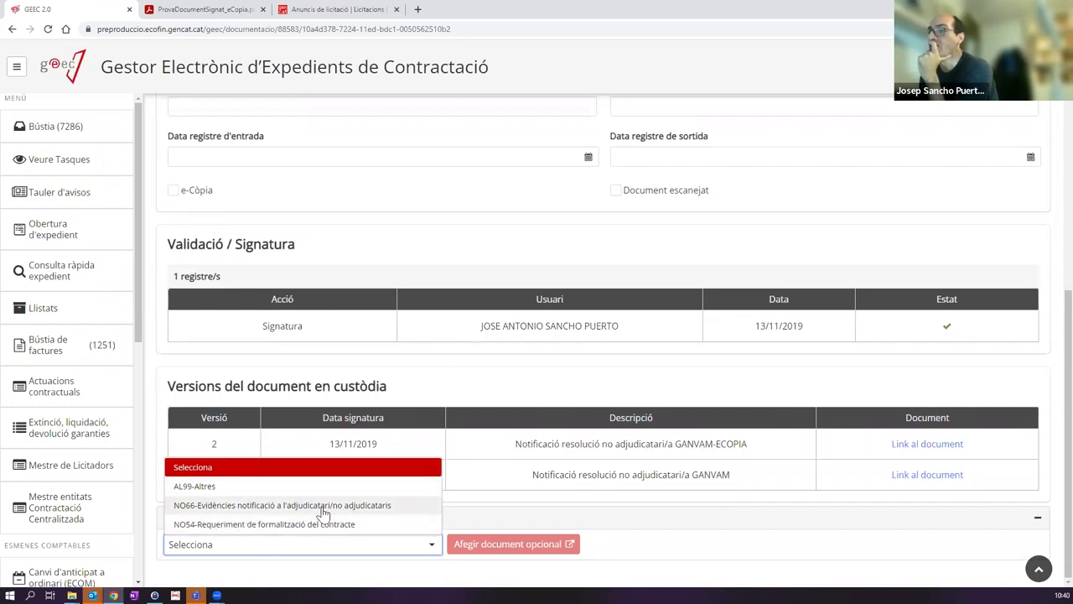
left_click(270, 507)
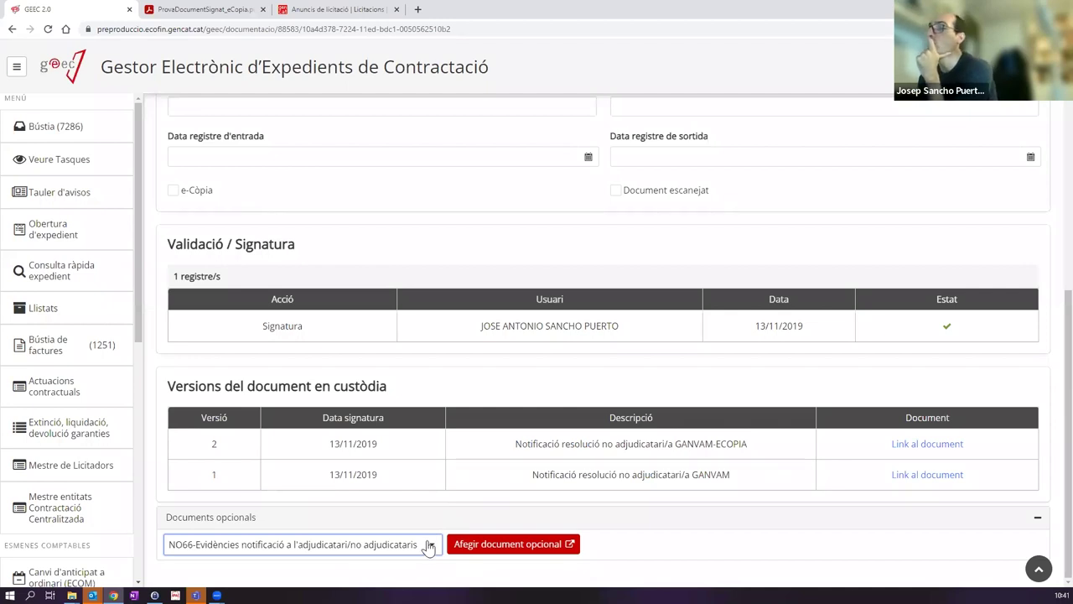
scroll(656, 437, "up", 2)
scroll(831, 297, "up", 3)
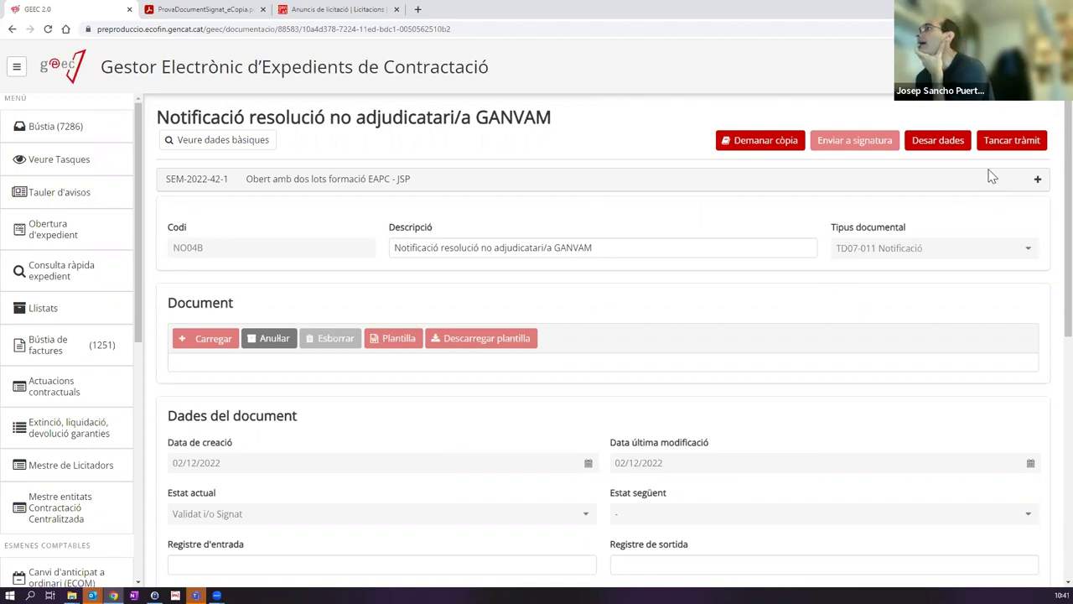
left_click(1003, 145)
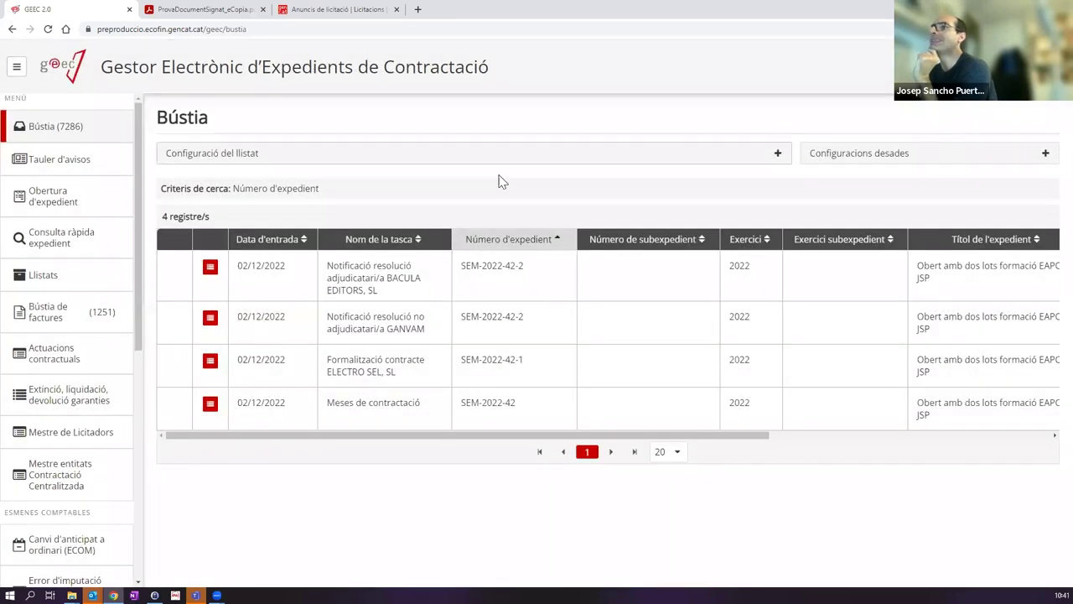
Step: Attach the PDF to lot 2's GANVAM non-award notification and close that task
left_click(392, 330)
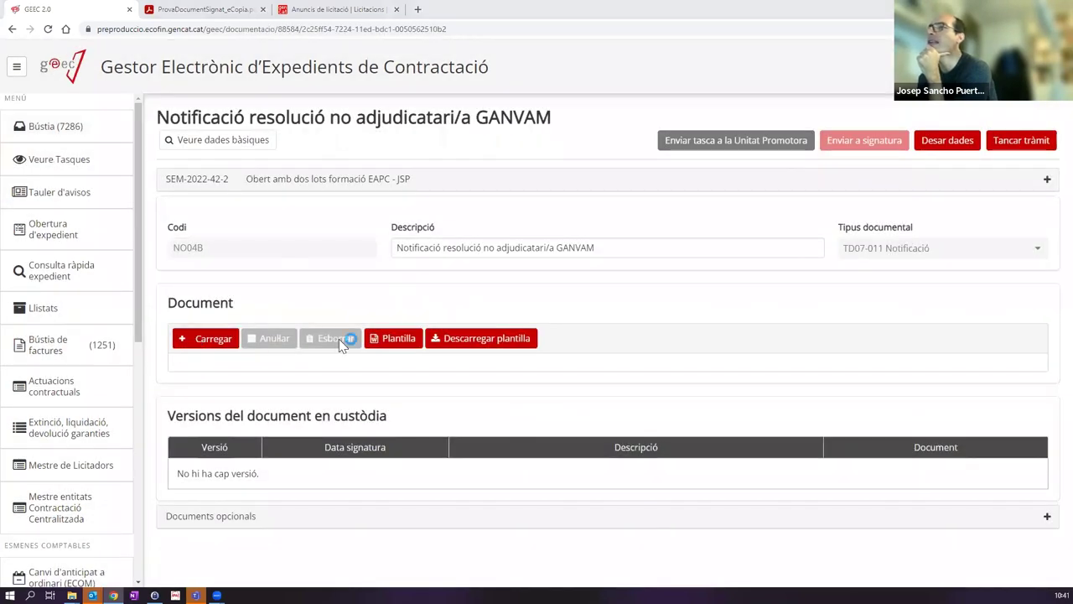
left_click(395, 287)
left_click(616, 548)
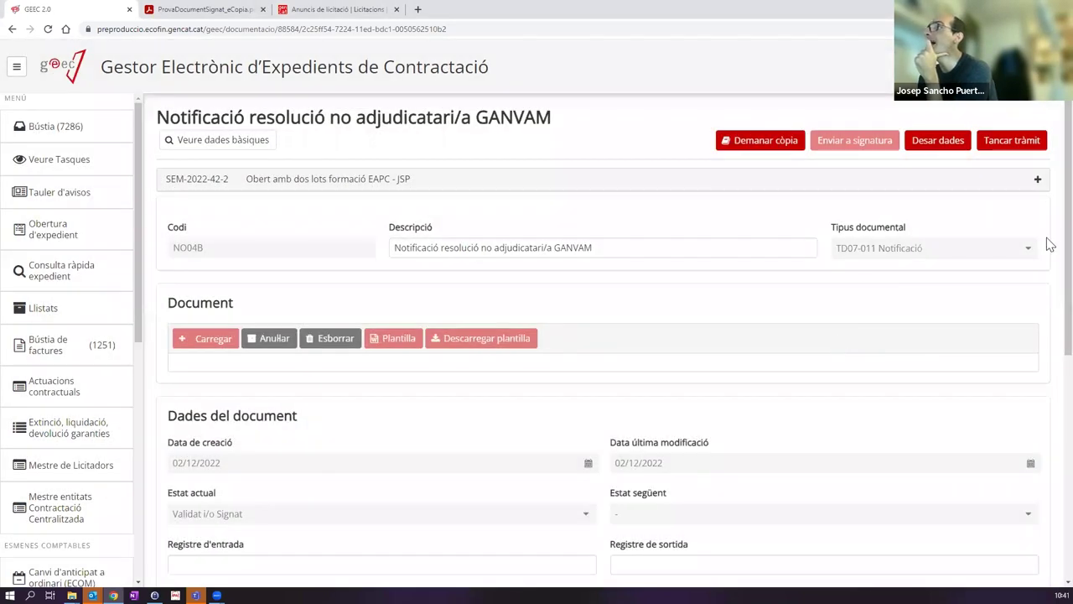
left_click(1025, 146)
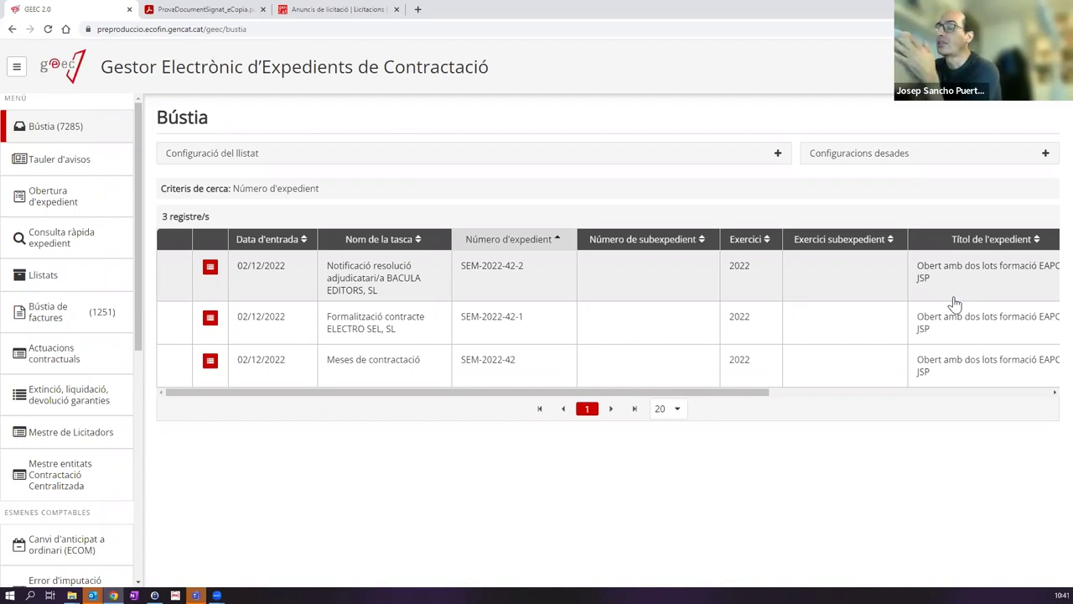
Step: Open the BACULA EDITORS award notification and review its basic data, including promoting unit Sistema d'Emergències Mèdiques, SA
left_click(359, 271)
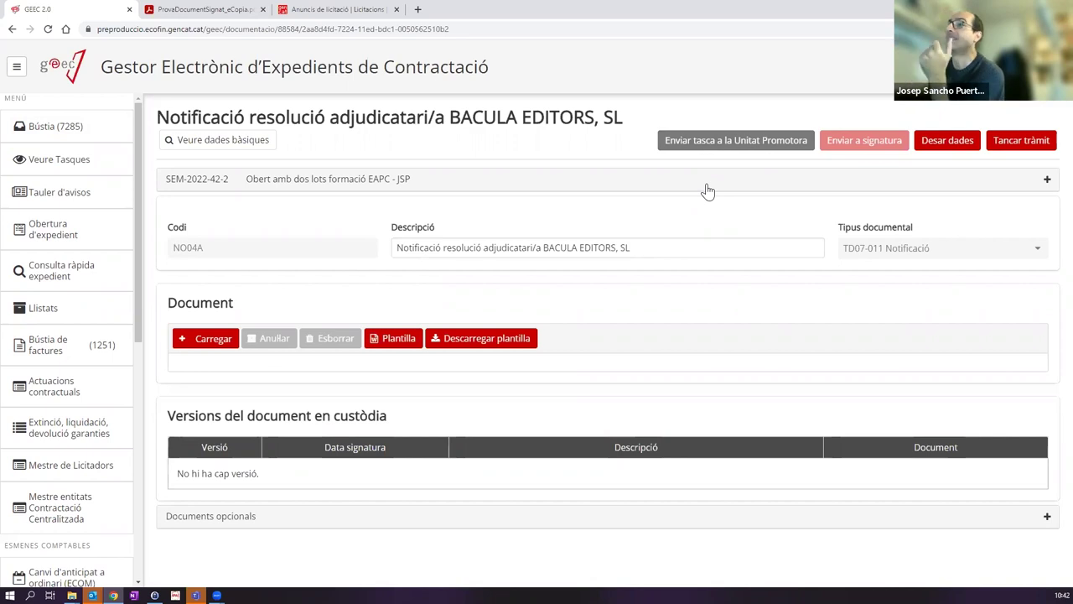
left_click(375, 187)
scroll(369, 289, "down", 2)
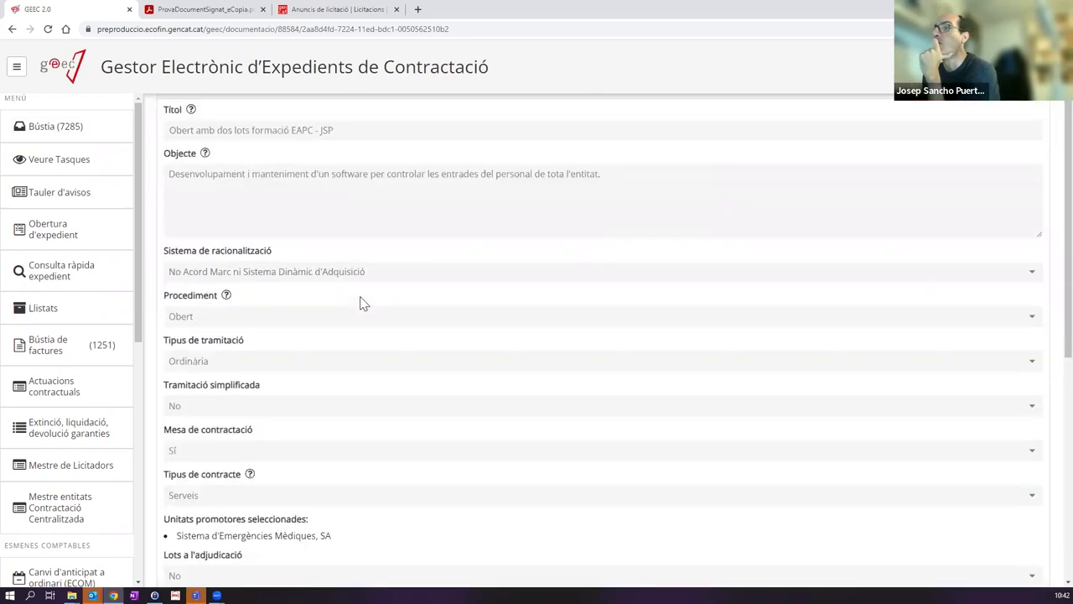
scroll(362, 303, "down", 2)
left_click_drag(174, 352, 430, 342)
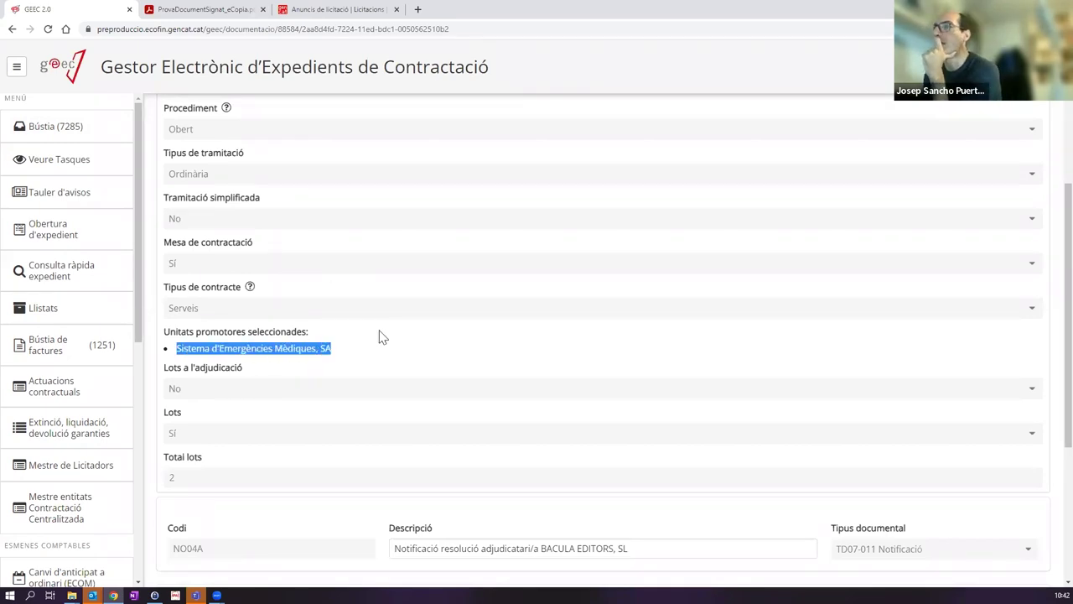
scroll(356, 399, "up", 4)
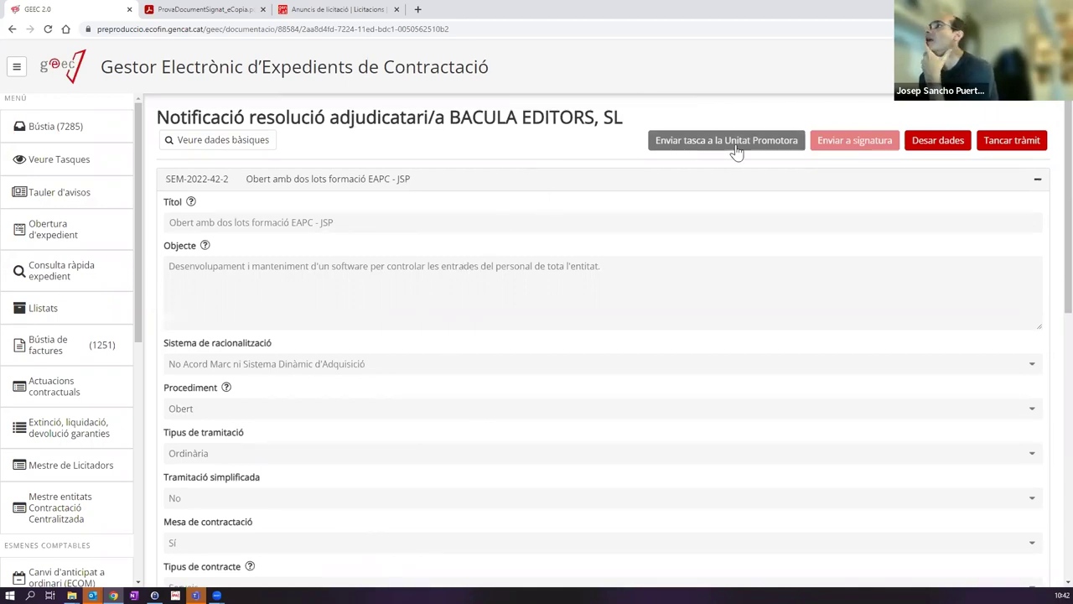
left_click(990, 155)
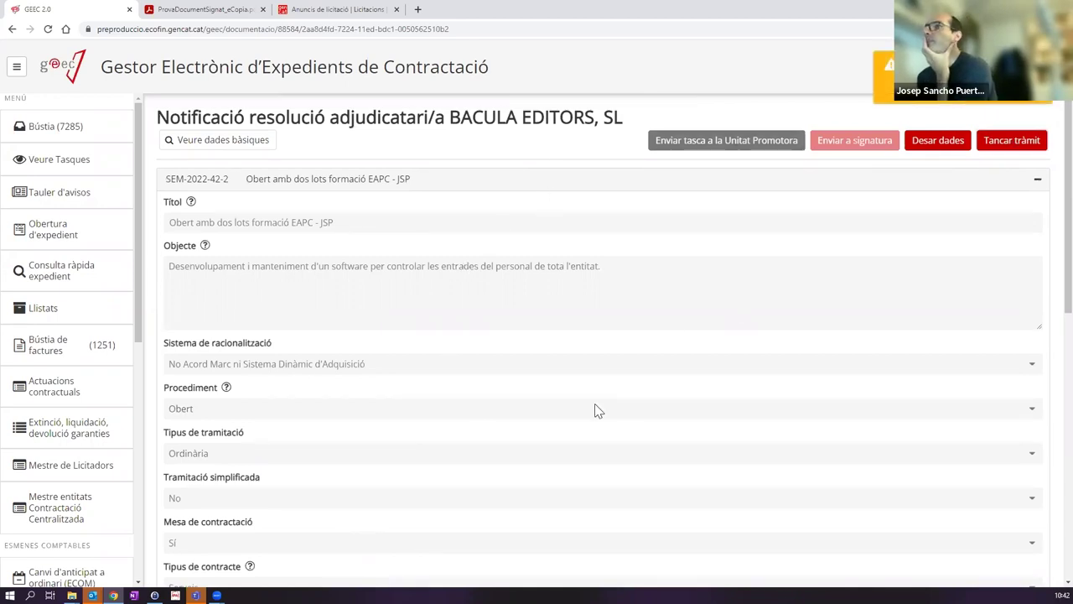
left_click(683, 181)
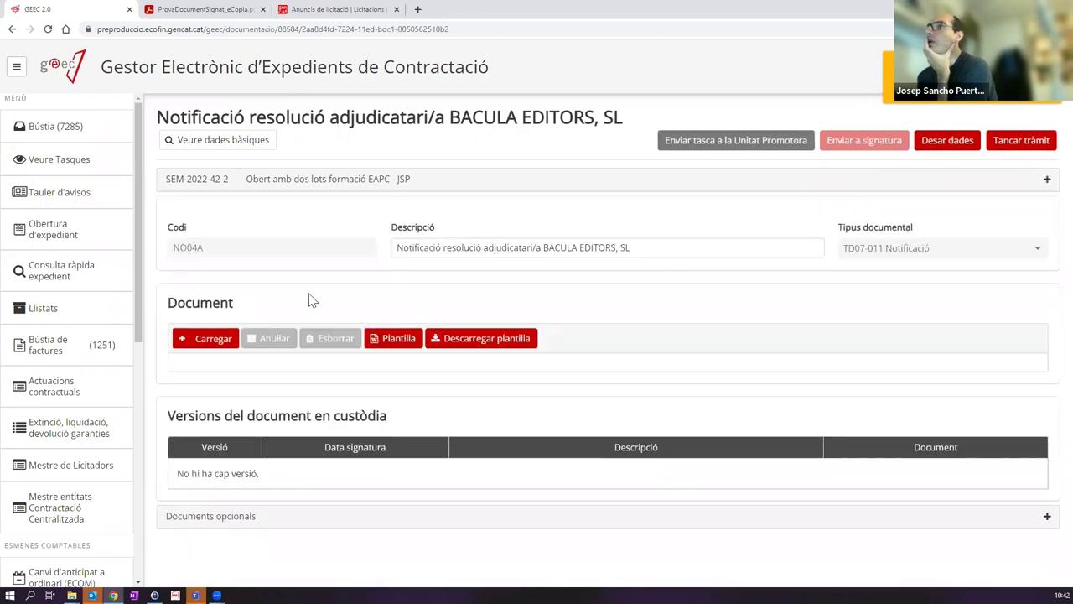
Step: Attach ProvaDocumentSignat.pdf as the BACULA EDITORS notification document
left_click(238, 339)
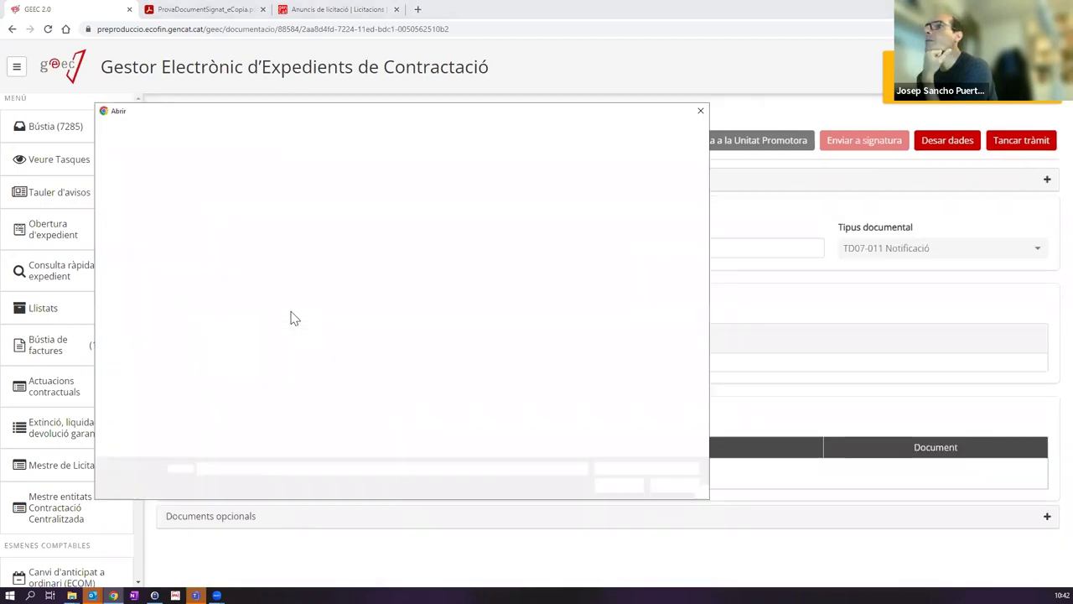
left_click(371, 292)
double_click(372, 292)
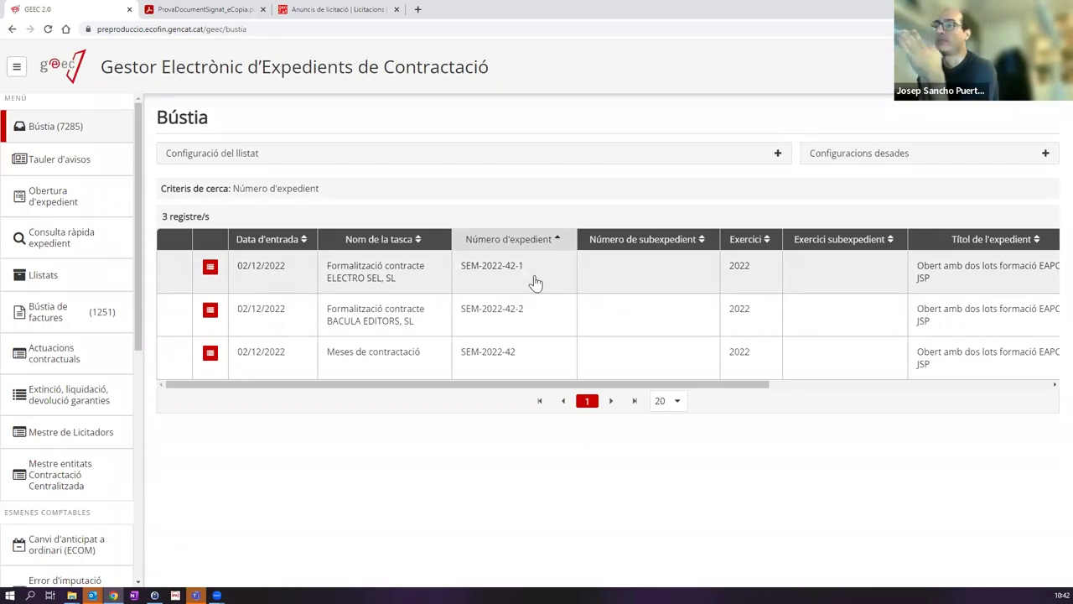
Step: Upload ProvaDocumentSignat.pdf to the ELECTRO SEL, SL formalization, then delete it again
left_click(349, 278)
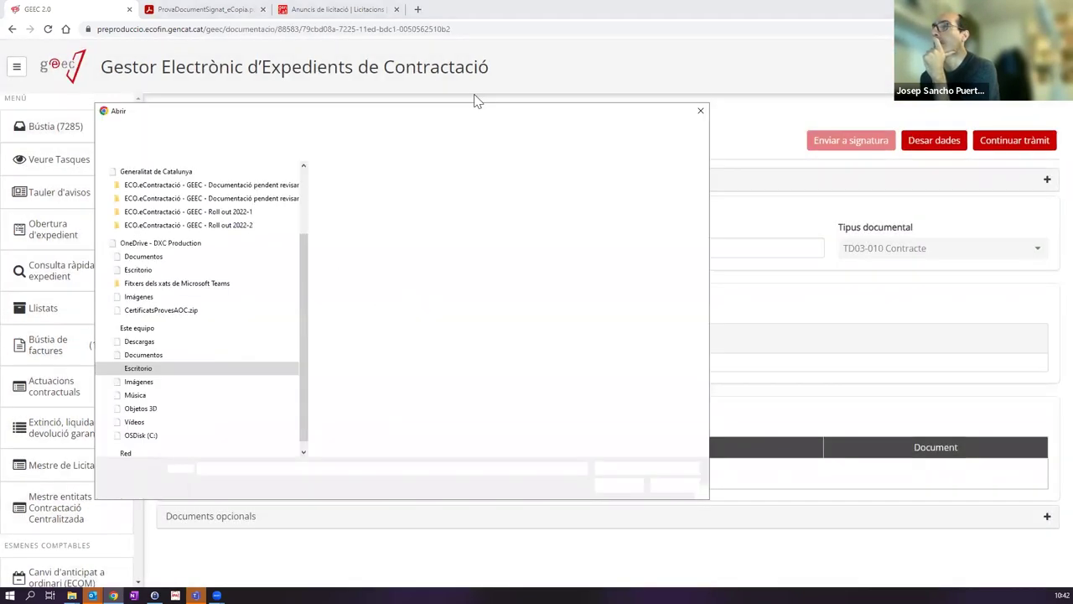
left_click(343, 210)
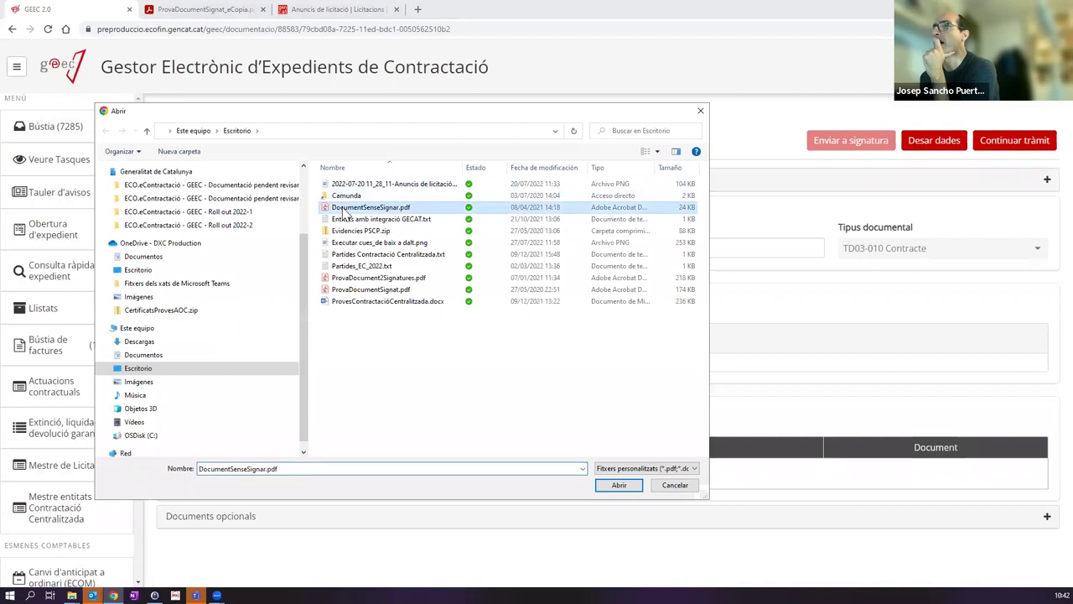
left_click(386, 290)
double_click(386, 290)
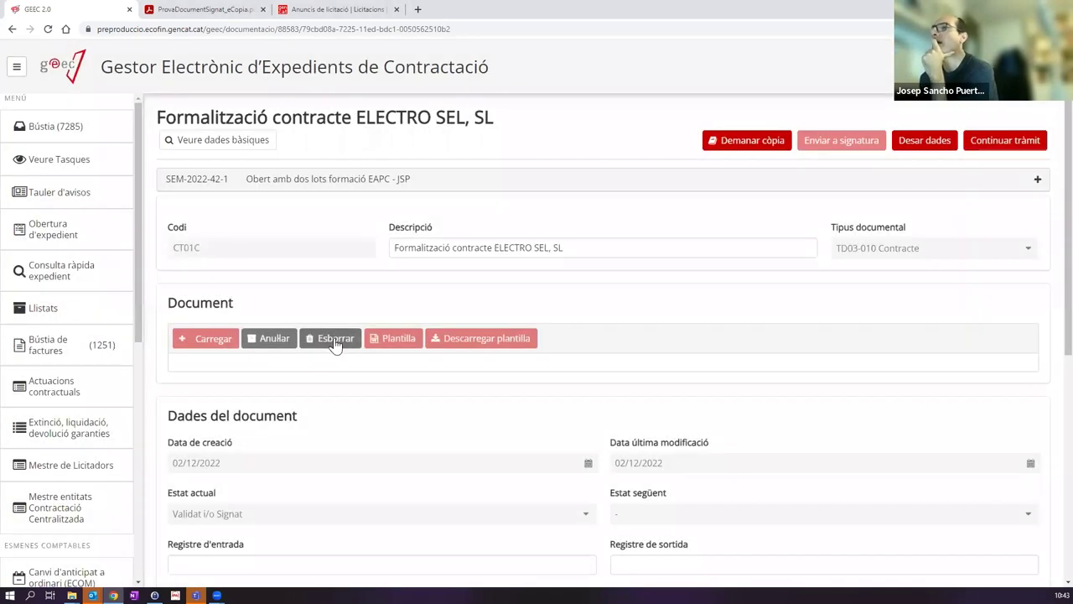
left_click(334, 342)
left_click(649, 358)
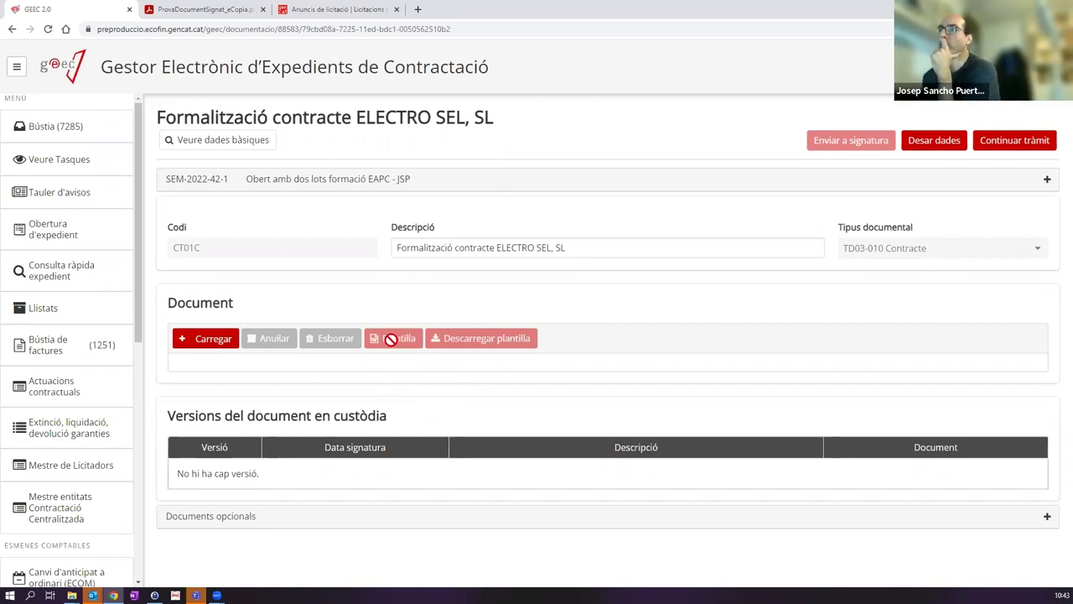
Step: Load ProvaDocument2Signatures.pdf as the ELECTRO SEL contract, dismiss the certificate warning, and check the versions table
left_click(188, 343)
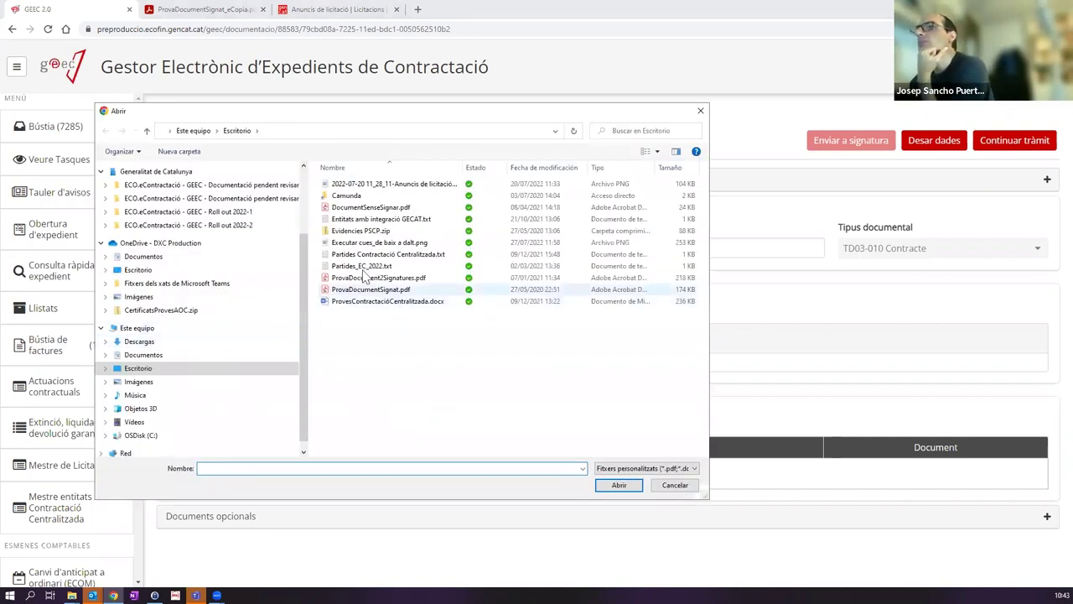
left_click(352, 280)
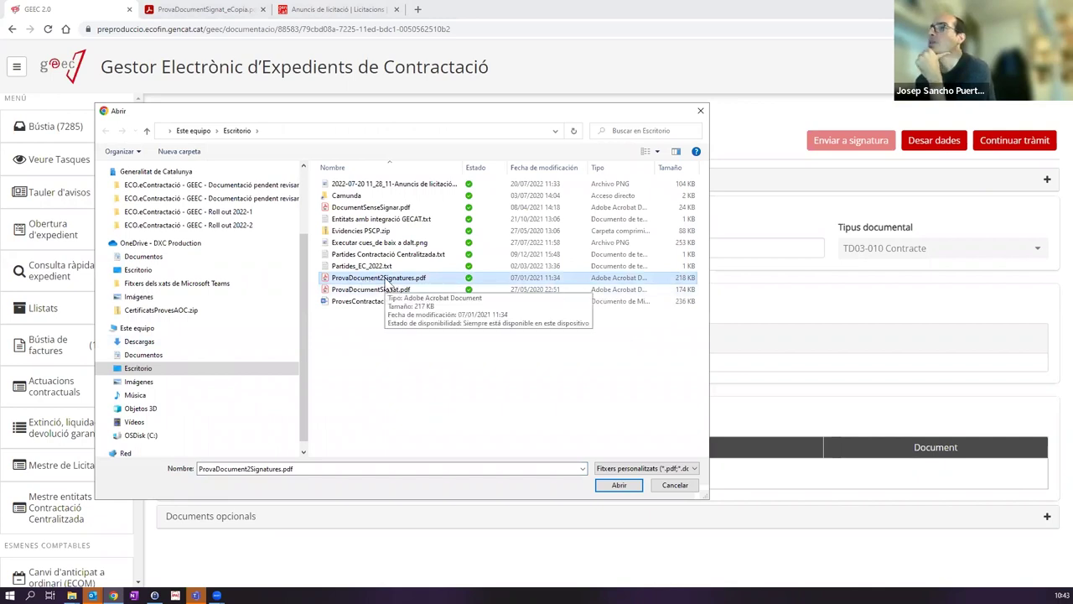
double_click(387, 280)
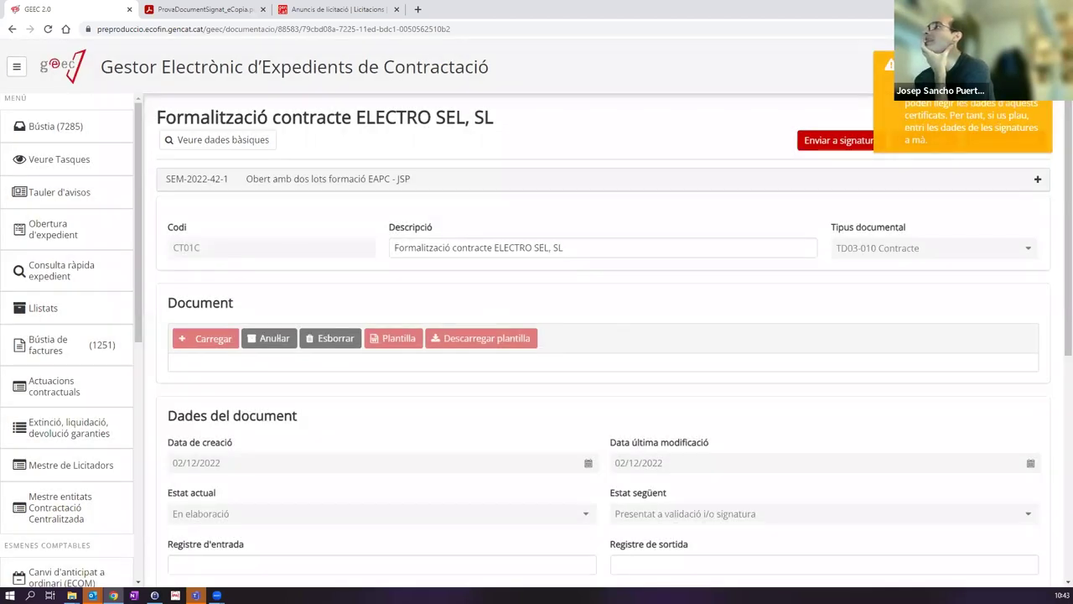
left_click(925, 127)
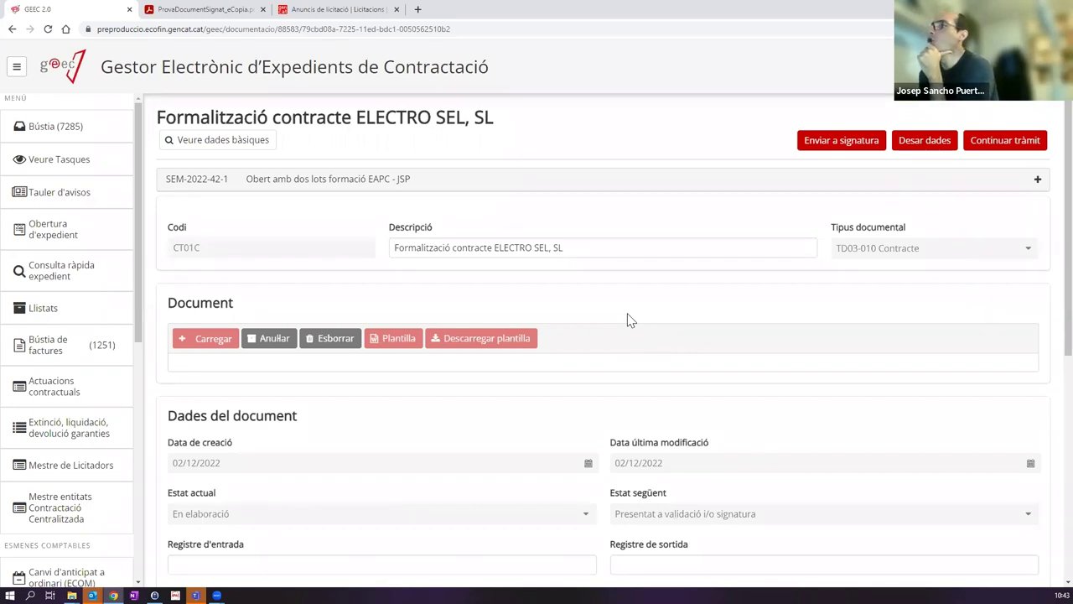
scroll(736, 298, "down", 5)
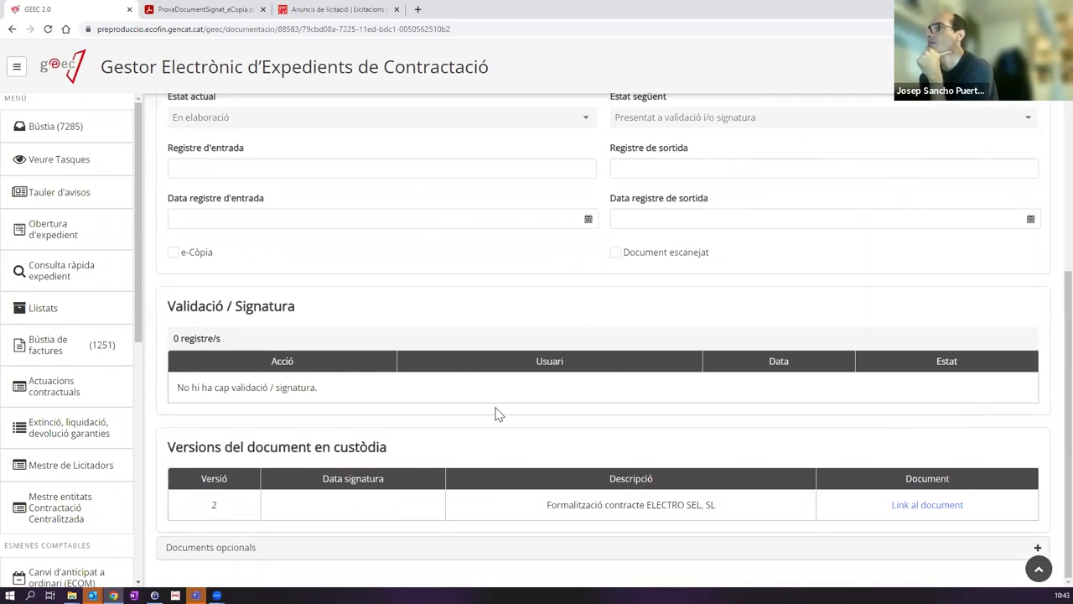
scroll(578, 406, "up", 5)
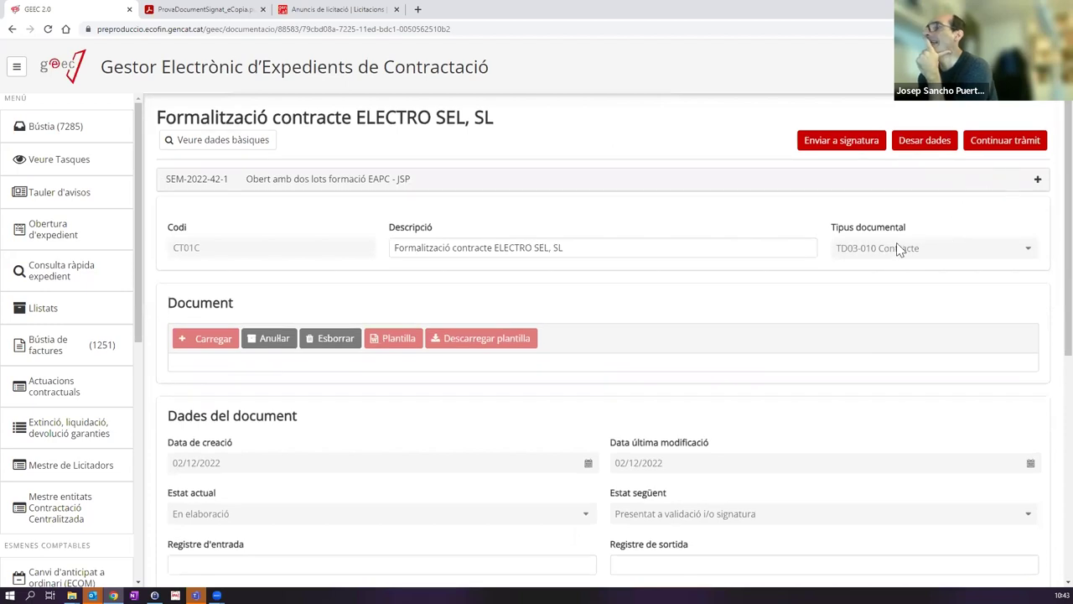
scroll(893, 250, "down", 5)
scroll(892, 254, "up", 5)
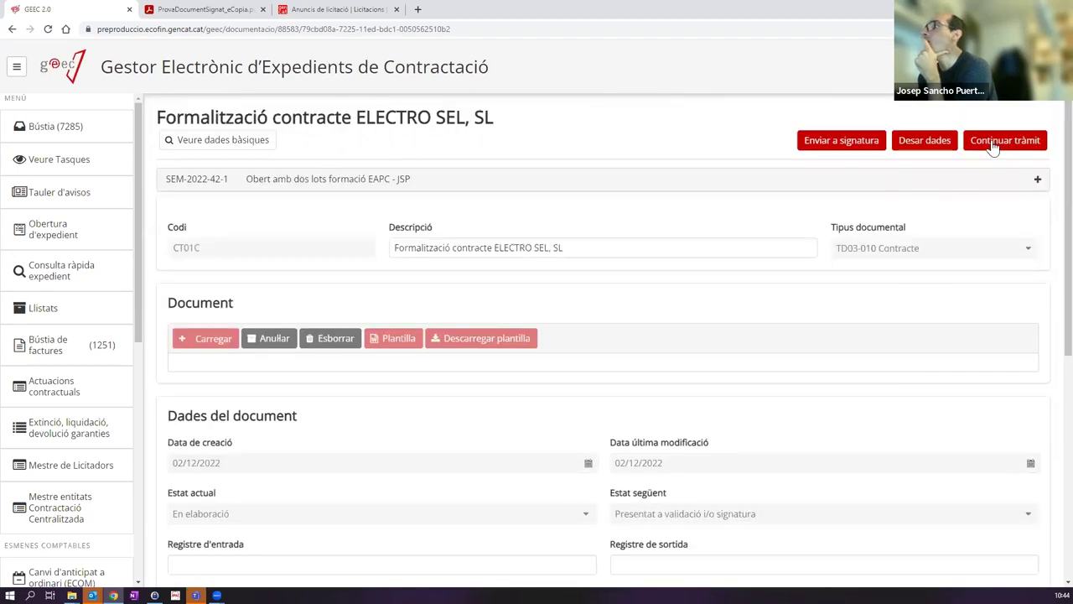
Step: Continue the formalization despite the unsigned document and add a first signatory dated 02/12/2022
left_click(994, 144)
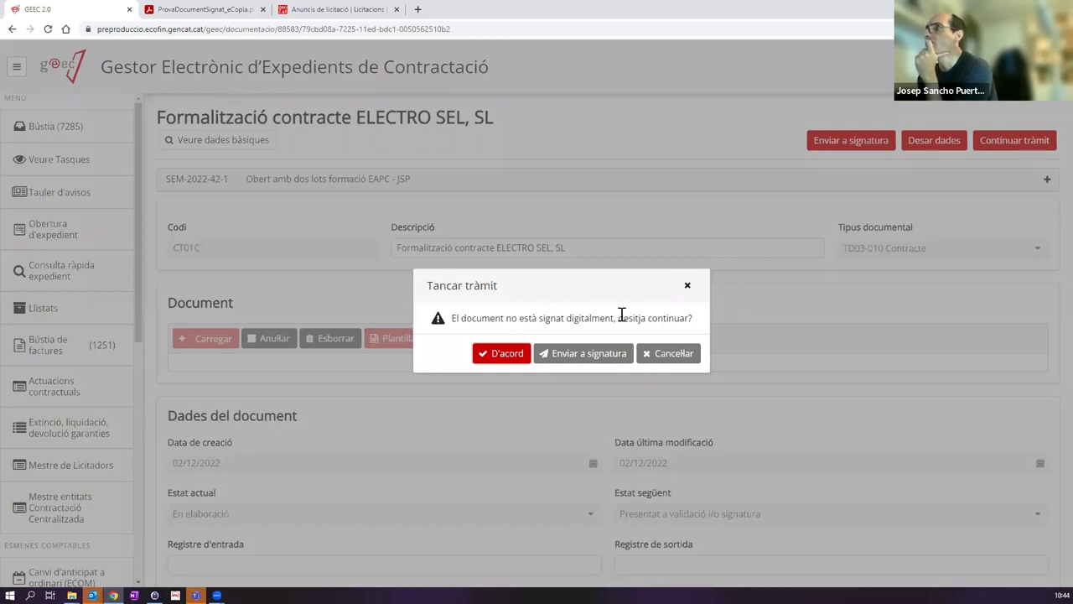
left_click(504, 356)
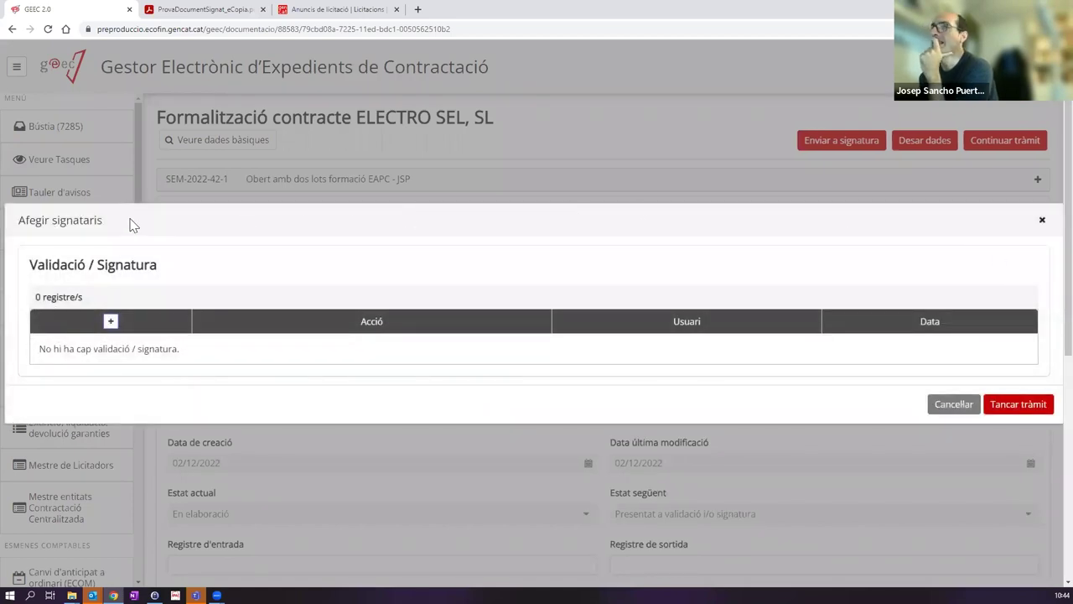
left_click(111, 322)
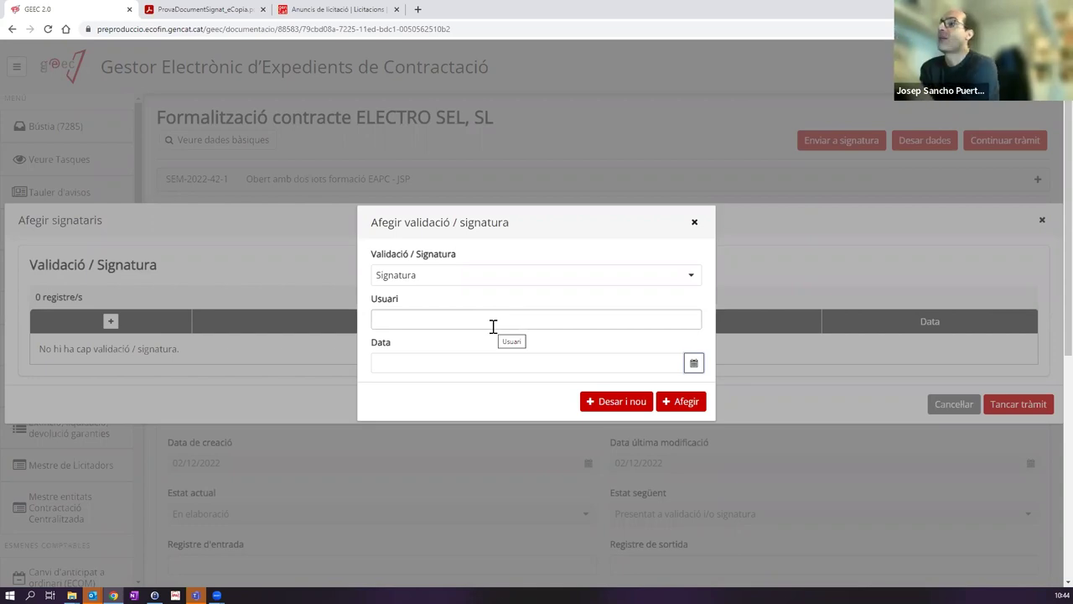
left_click(494, 320)
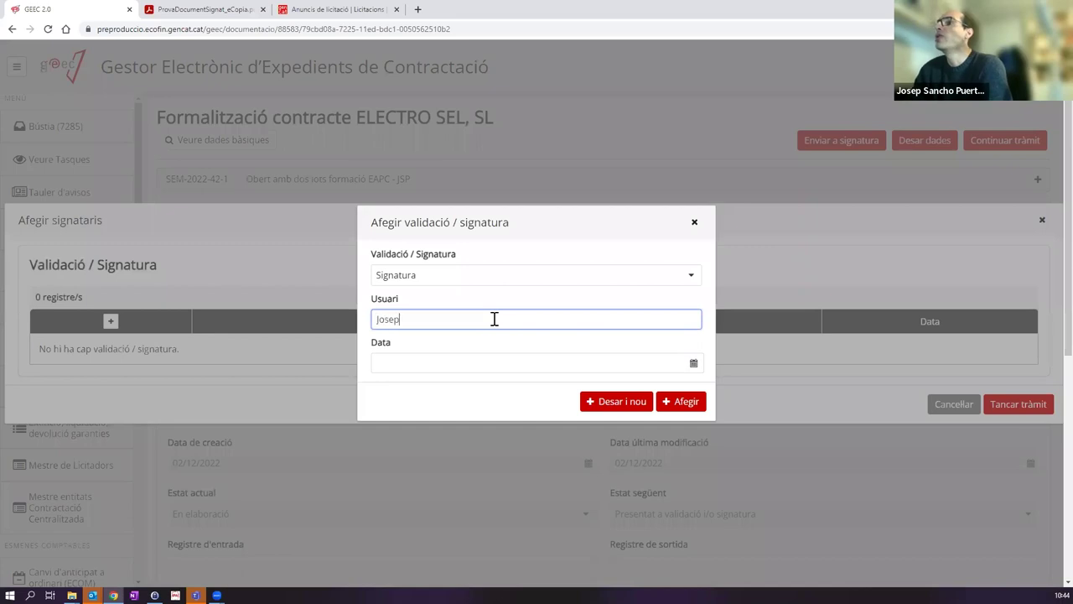
left_click(428, 362)
left_click(525, 362)
left_click(598, 403)
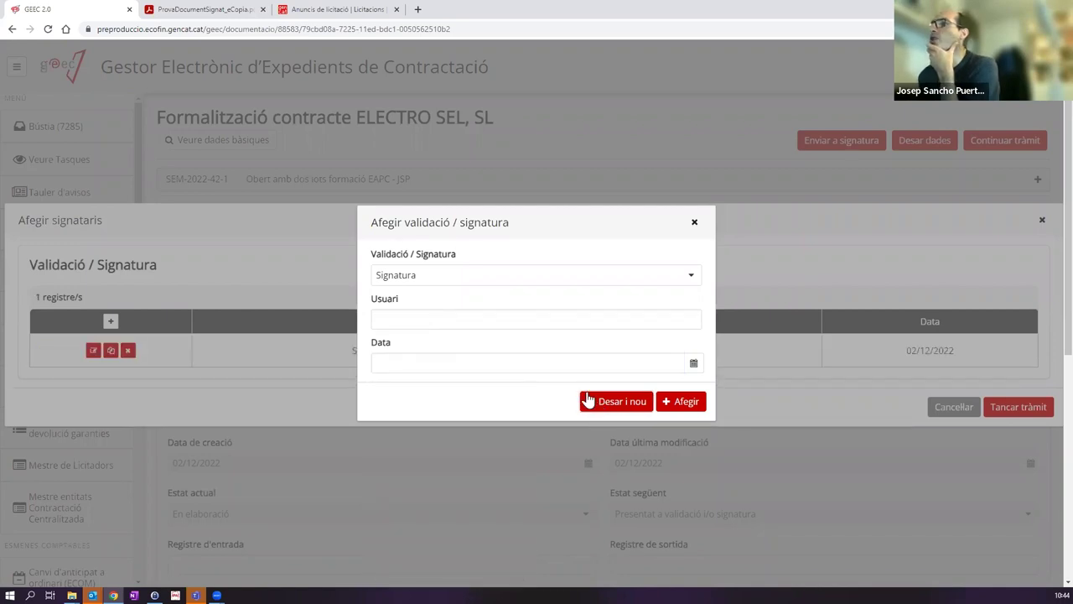
left_click(409, 317)
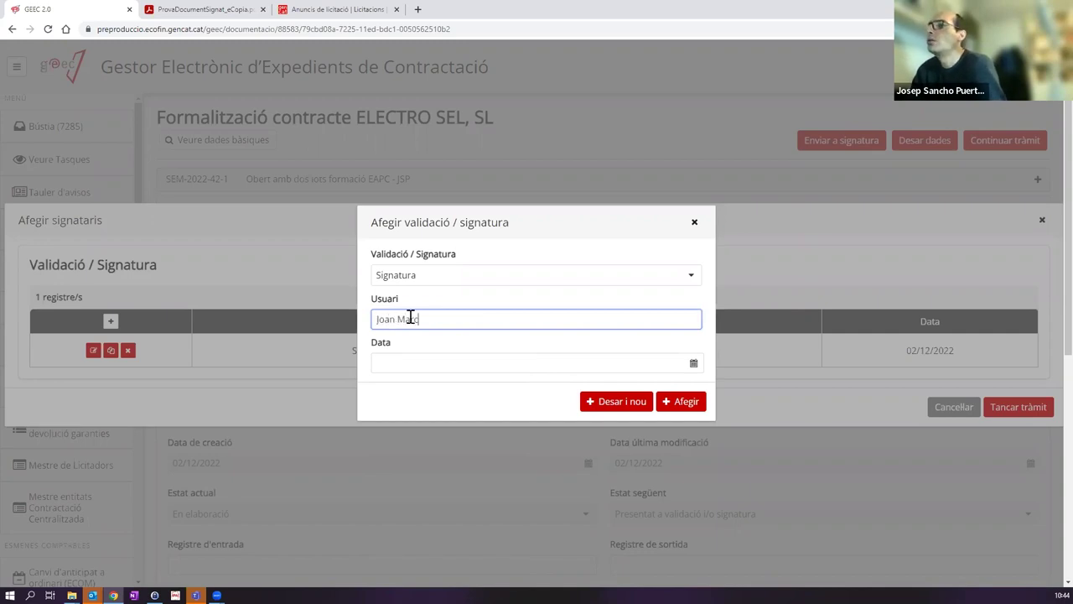
Step: Add a second signatory dated 2 December 2022 and try closing the procedure
left_click(437, 372)
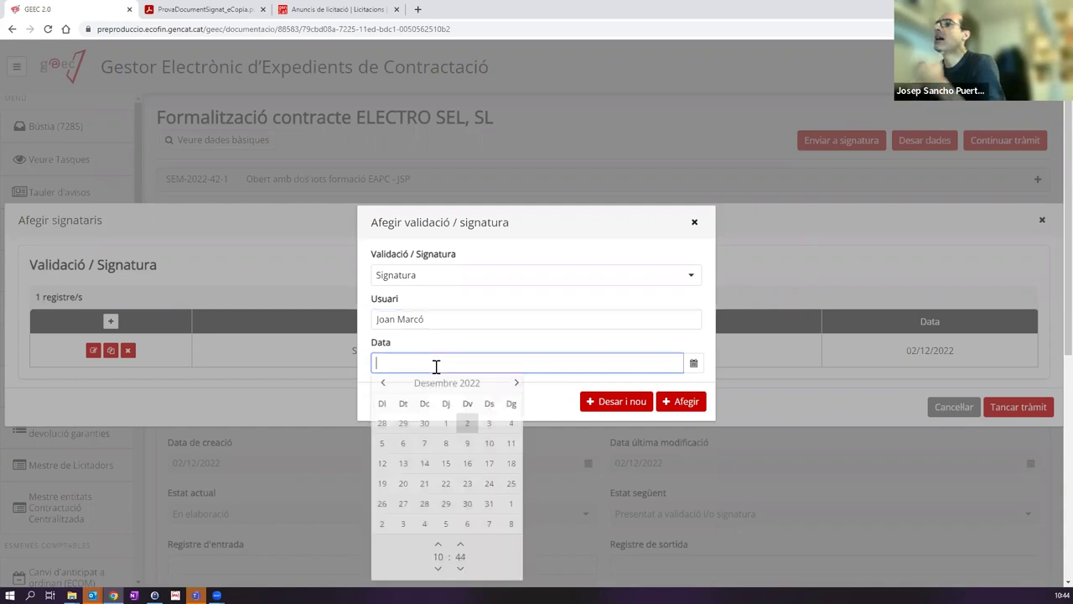
left_click(464, 425)
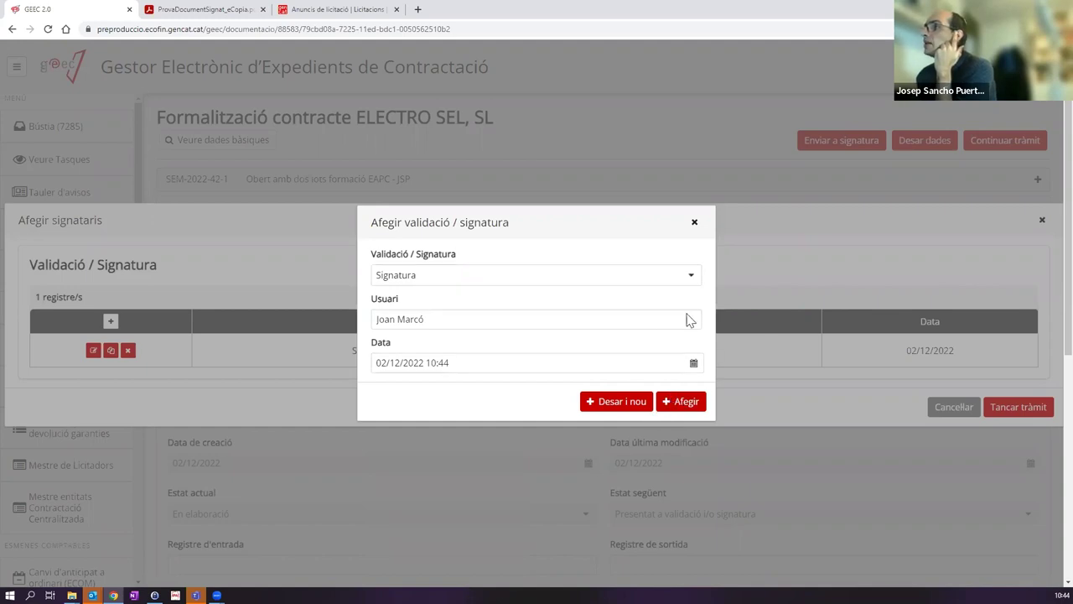
left_click(688, 403)
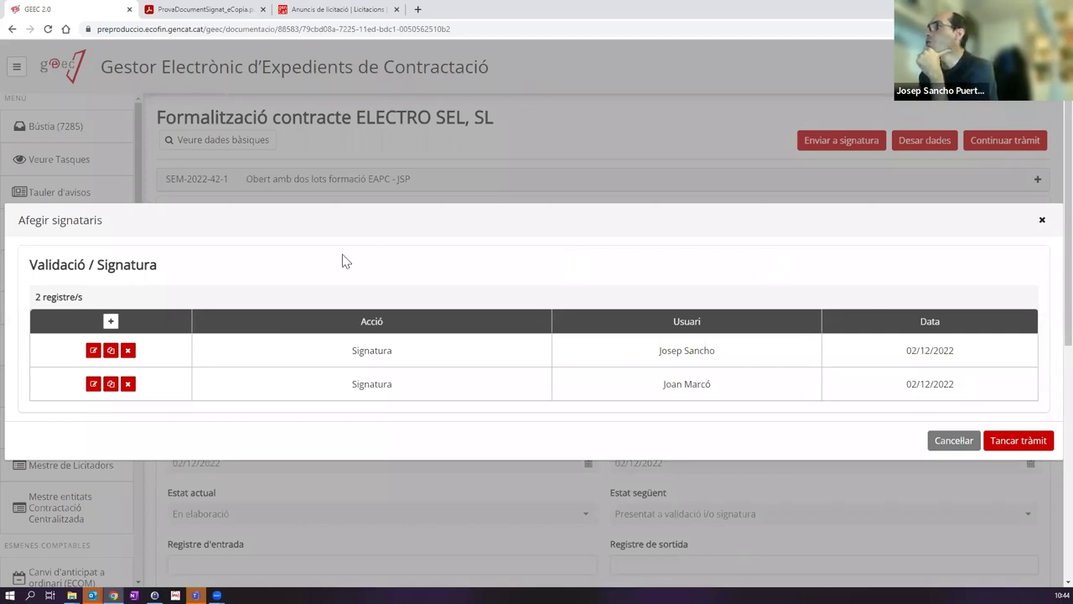
left_click(1010, 442)
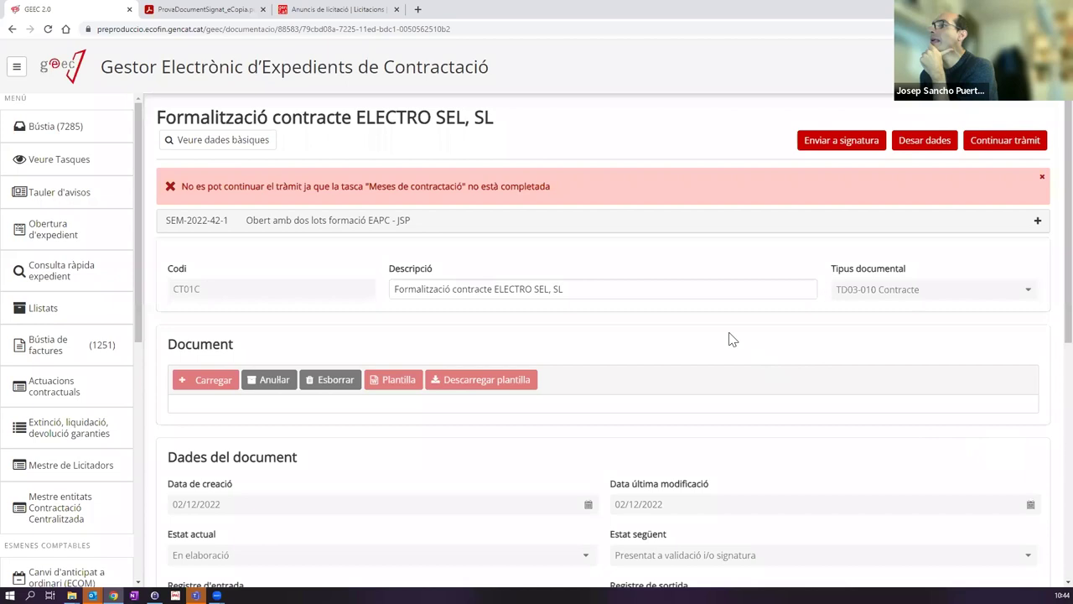
Step: Read the error naming the blocking Meses de contractació task, then return to the Bústia inbox
scroll(726, 341, "down", 5)
scroll(493, 186, "up", 3)
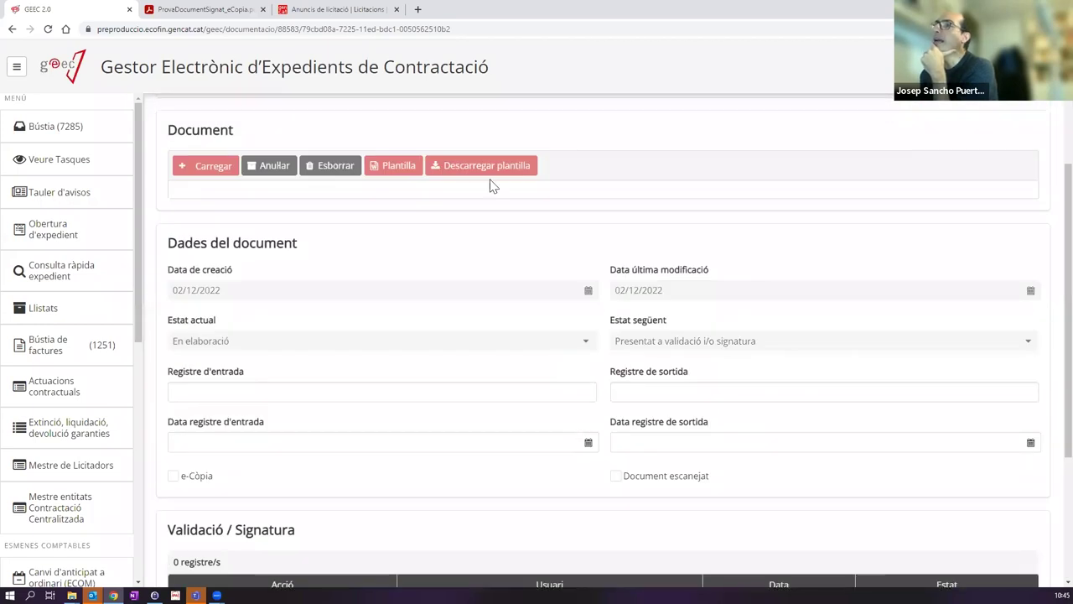
scroll(493, 186, "up", 3)
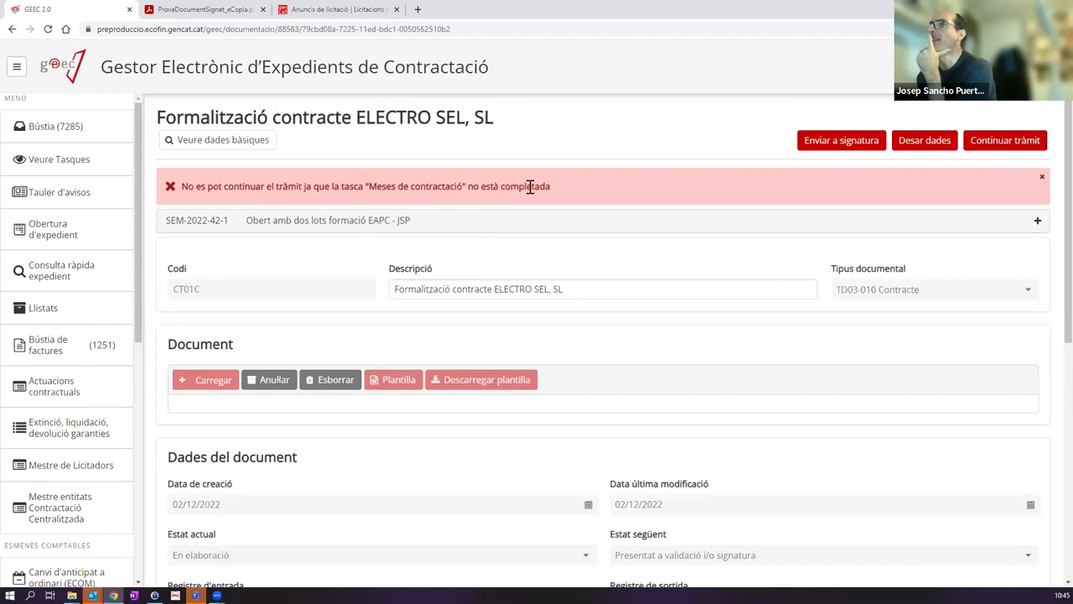
left_click_drag(360, 186, 527, 184)
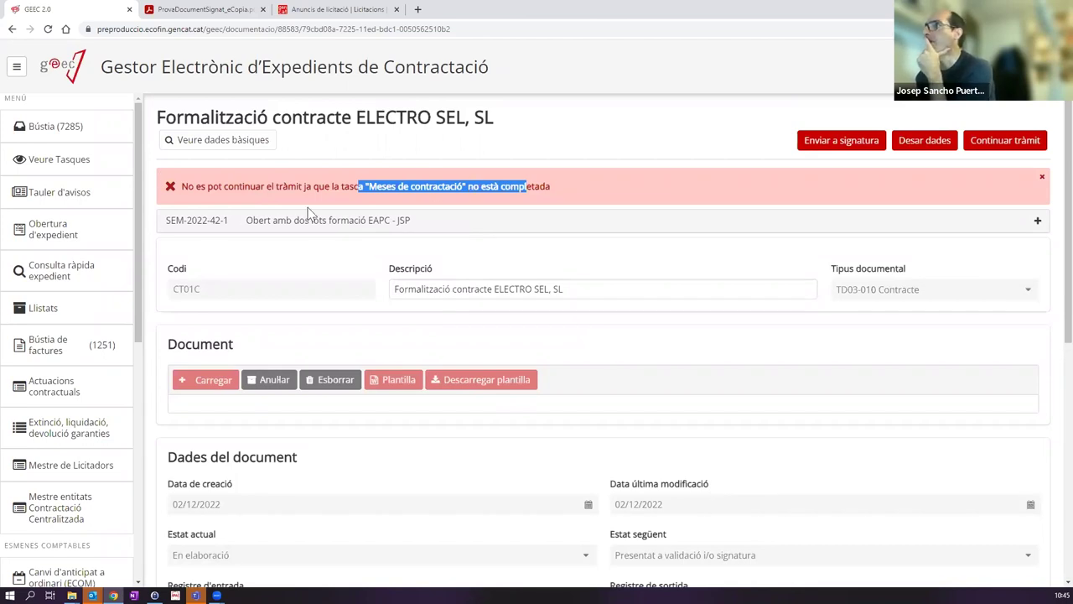
left_click(89, 128)
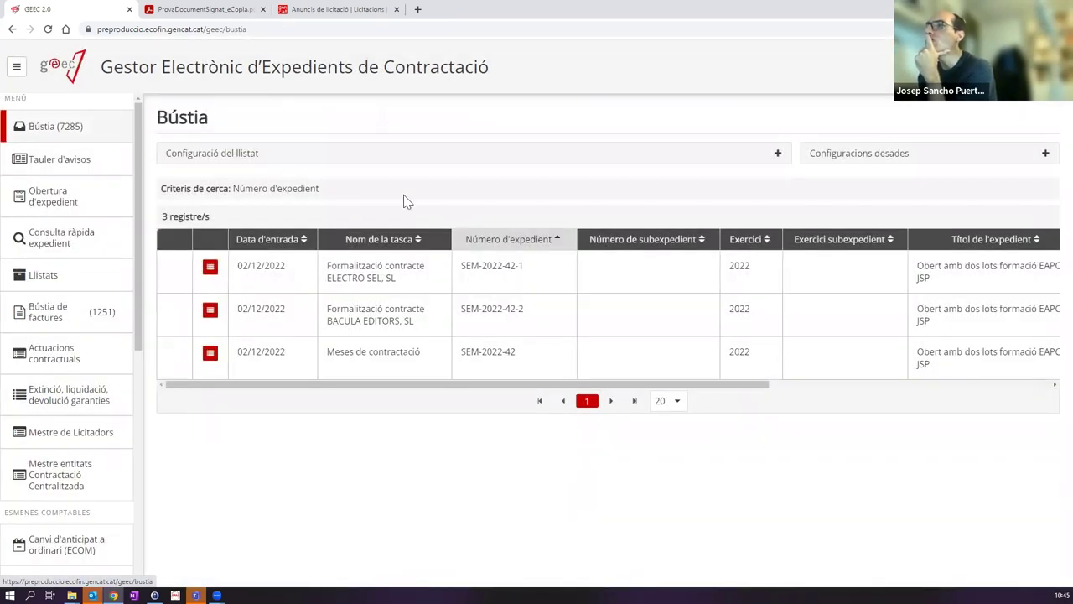
Step: Open the Meses de contractació task, view its committees, and finalize them with Finalització meses
left_click(383, 355)
left_click(688, 208)
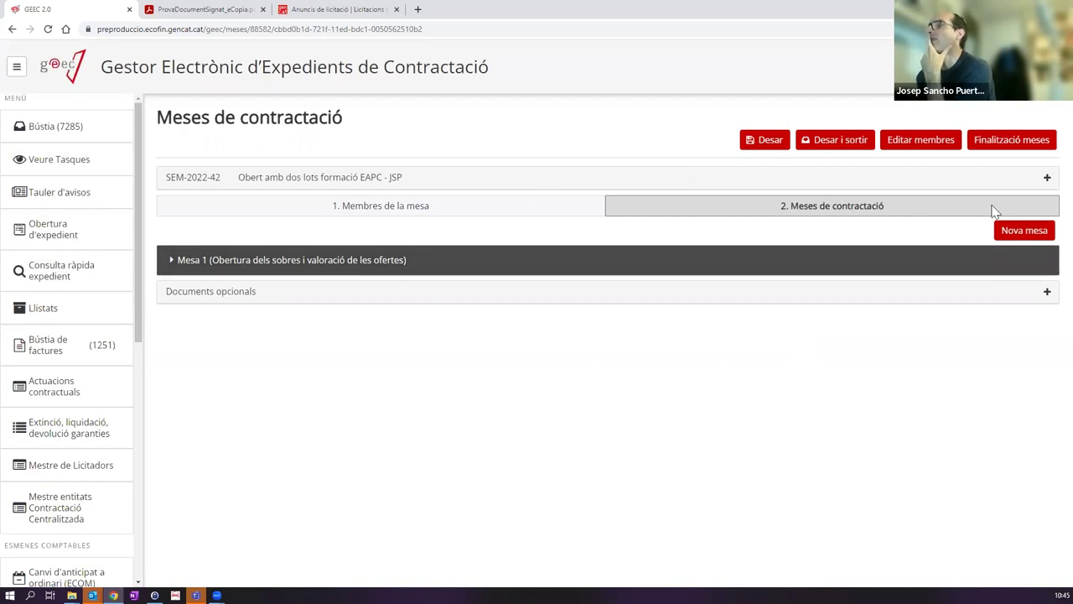
left_click(1013, 142)
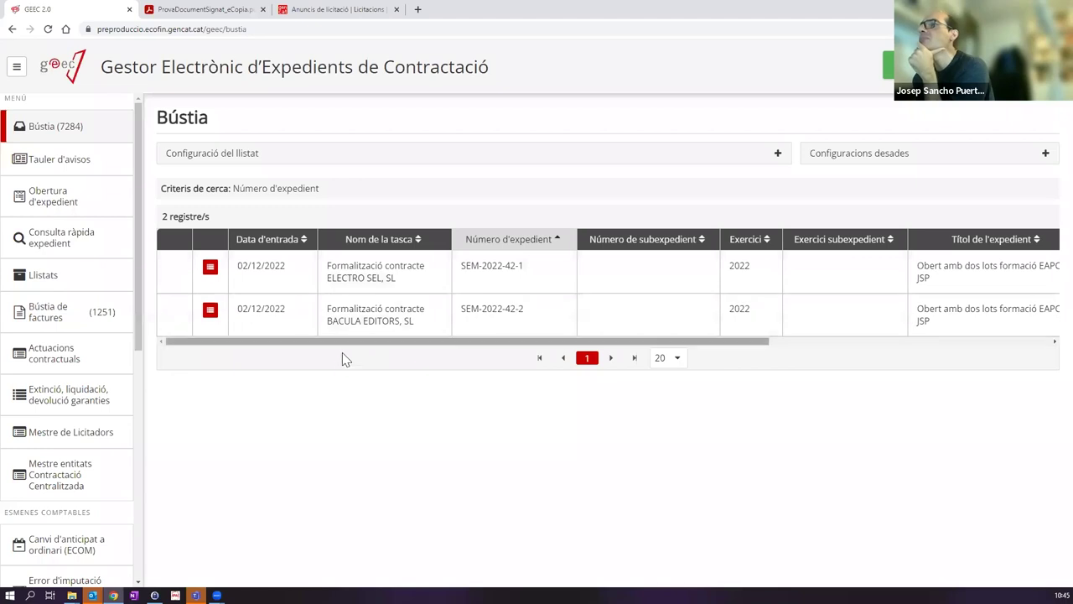
Step: Close the ELECTRO SEL formalization with one signatory's name entered and dated 02/12/2022
left_click(420, 279)
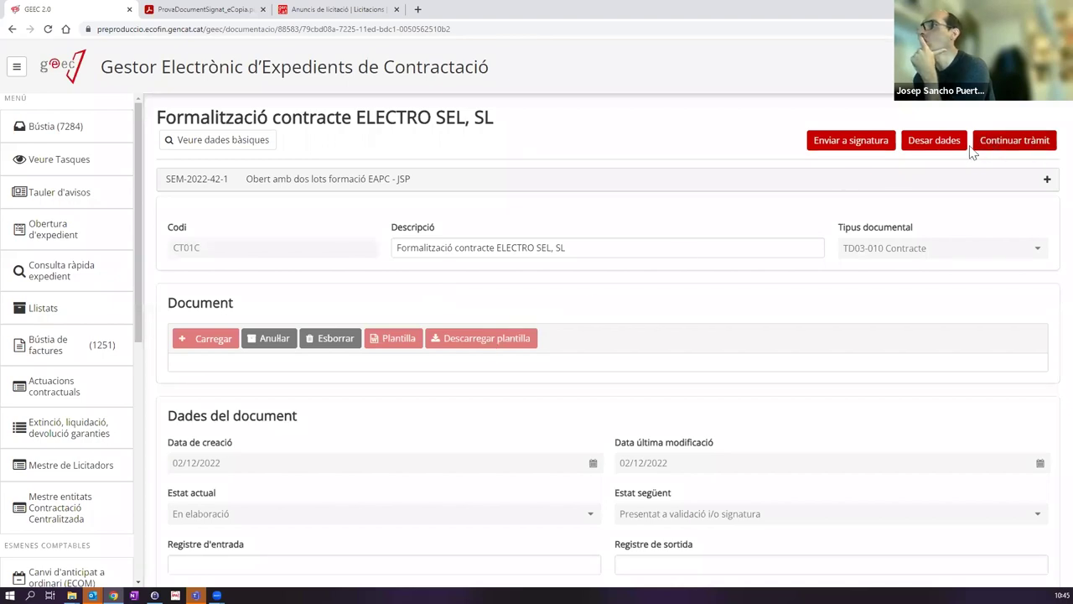
left_click(979, 143)
left_click(507, 354)
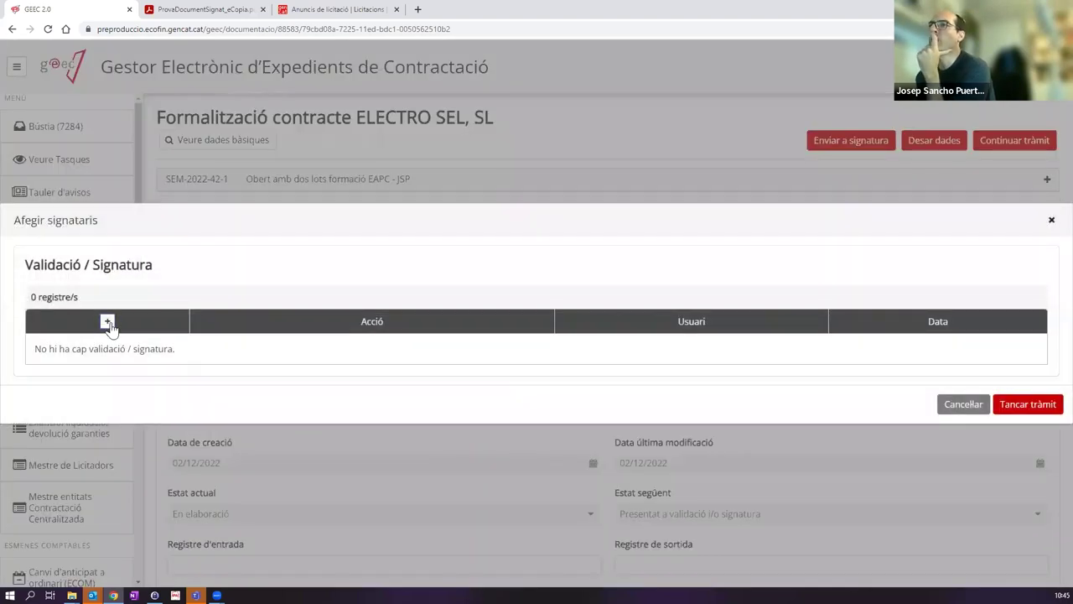
left_click(107, 323)
left_click(413, 312)
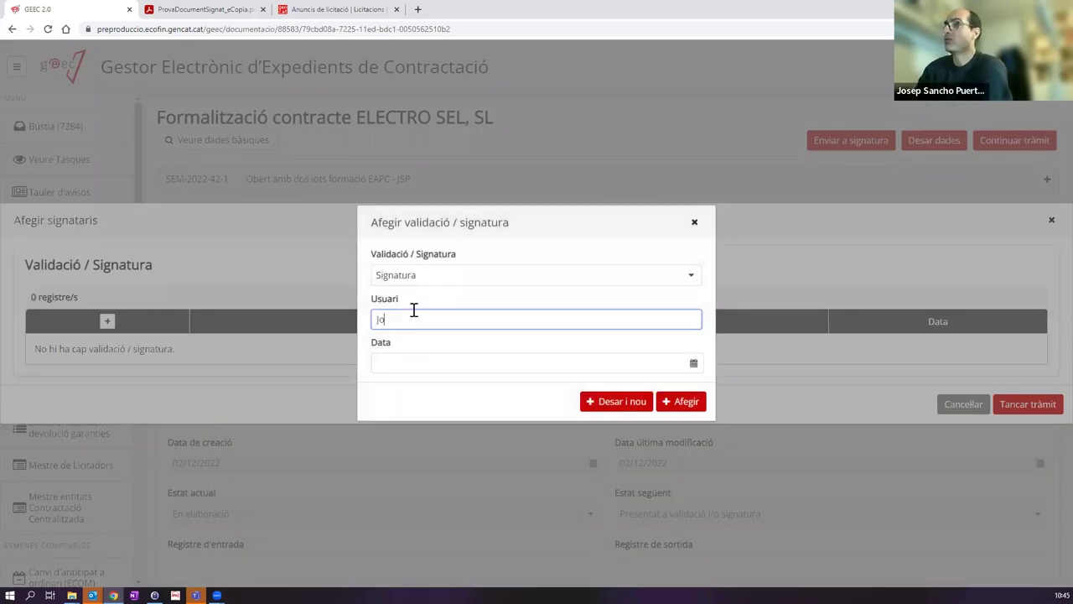
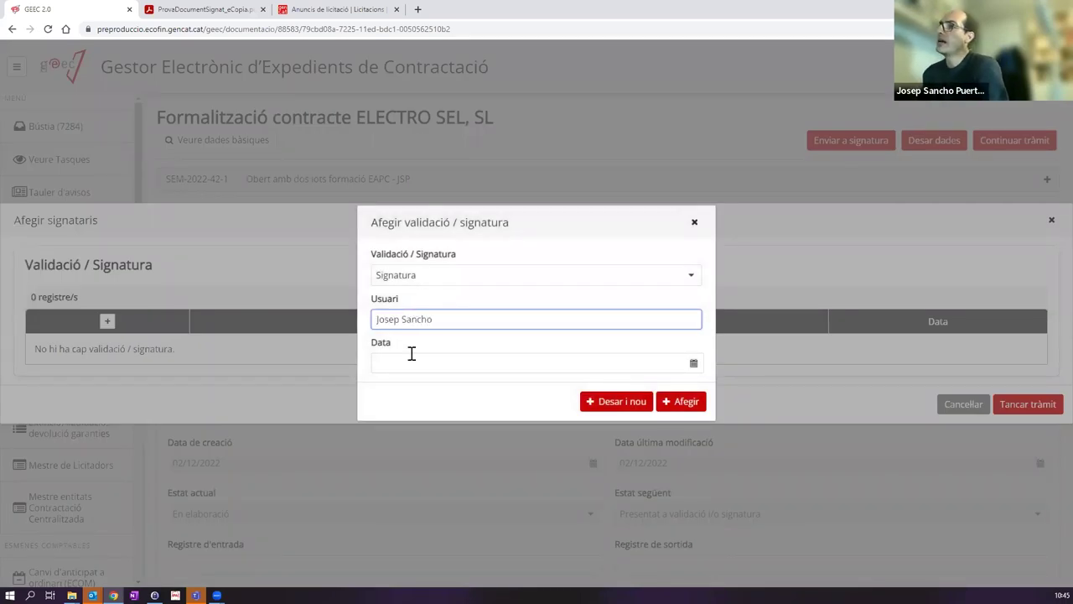
left_click(412, 361)
left_click(468, 423)
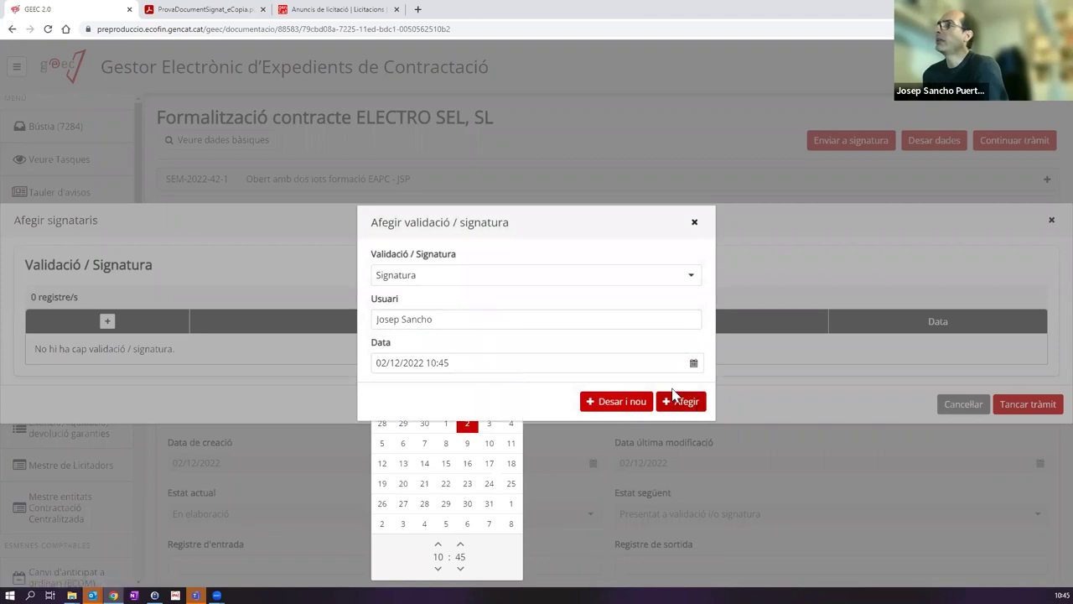
left_click(688, 401)
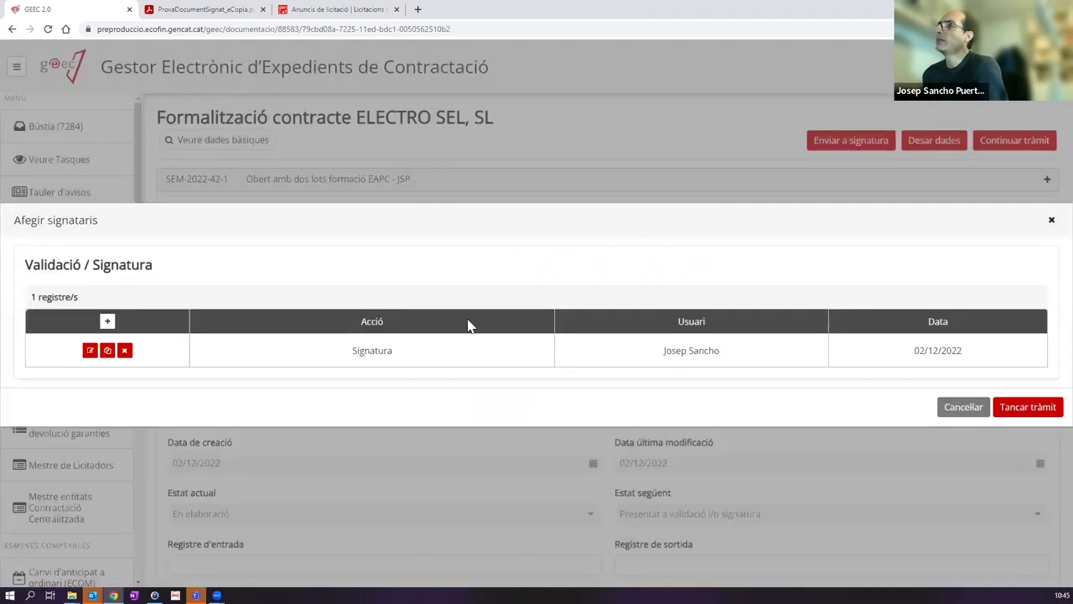
left_click(1020, 408)
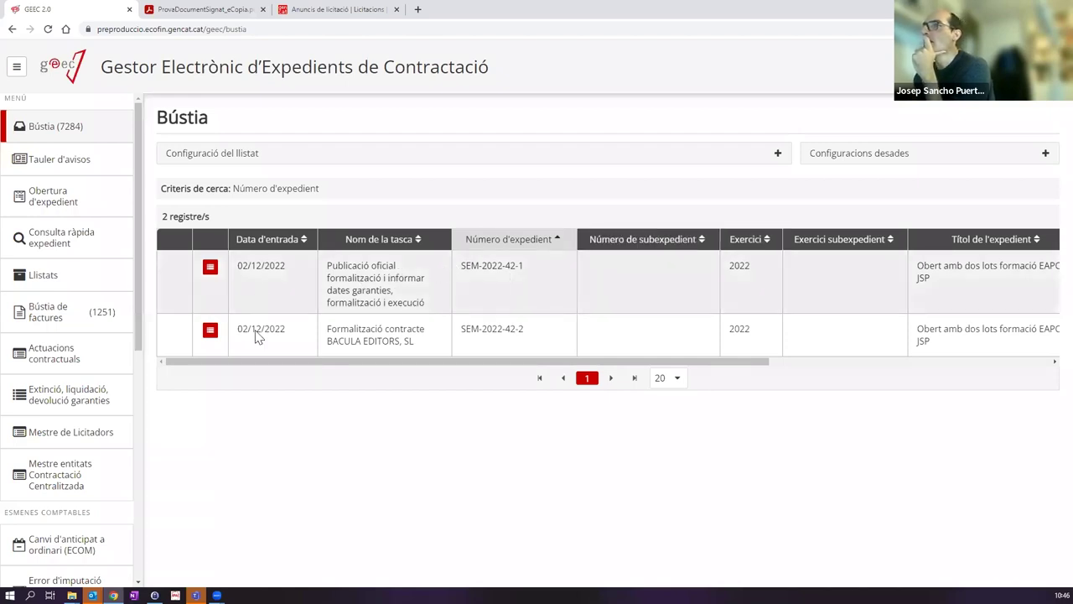
Step: Attach ProvaDocumentSignat.pdf to the BACULA EDITORS formalization and continue the procedure
left_click(389, 333)
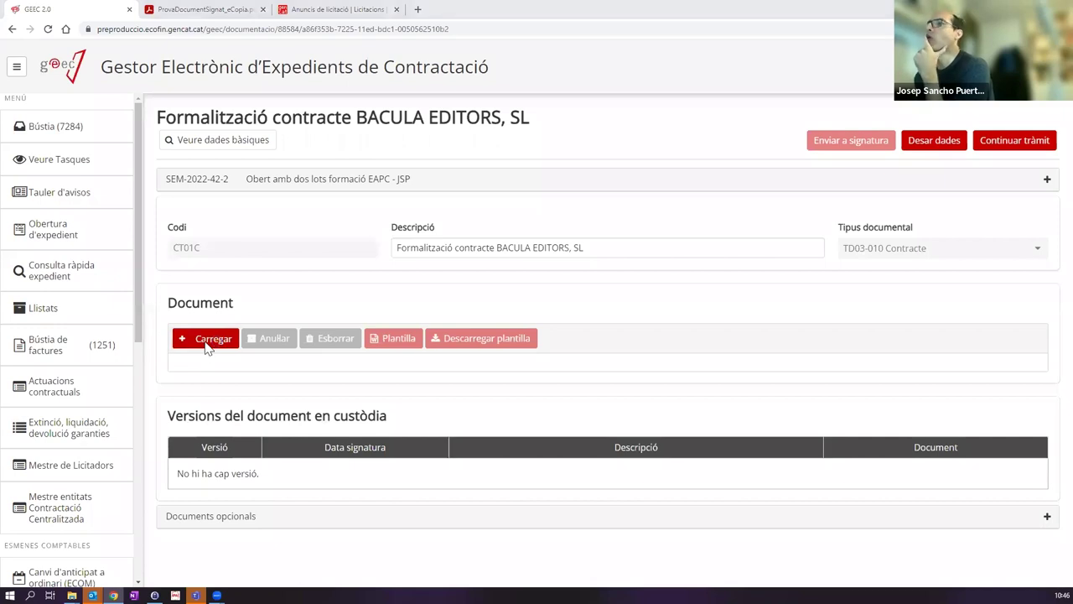
double_click(366, 290)
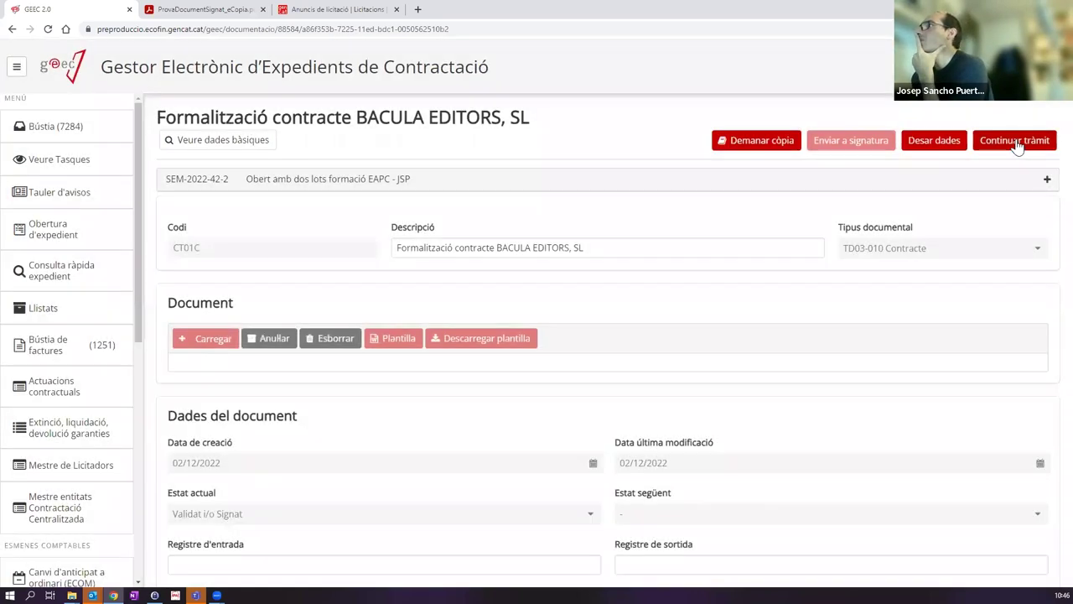
left_click(1016, 142)
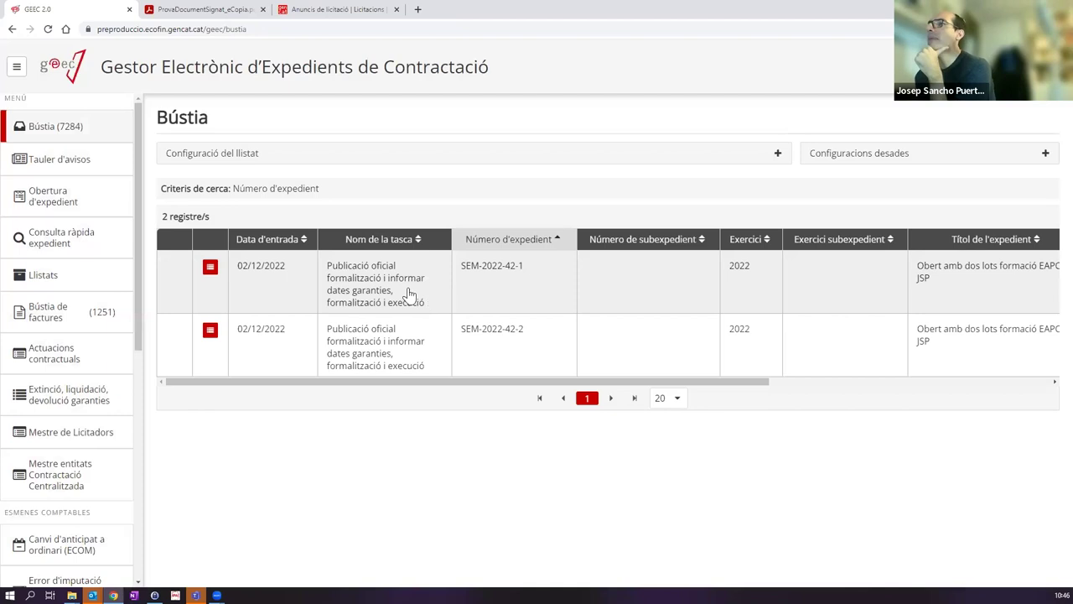
Step: Open the SEM-2022-42-1 task and inspect lot 1's award and formalization publication fields
left_click(407, 287)
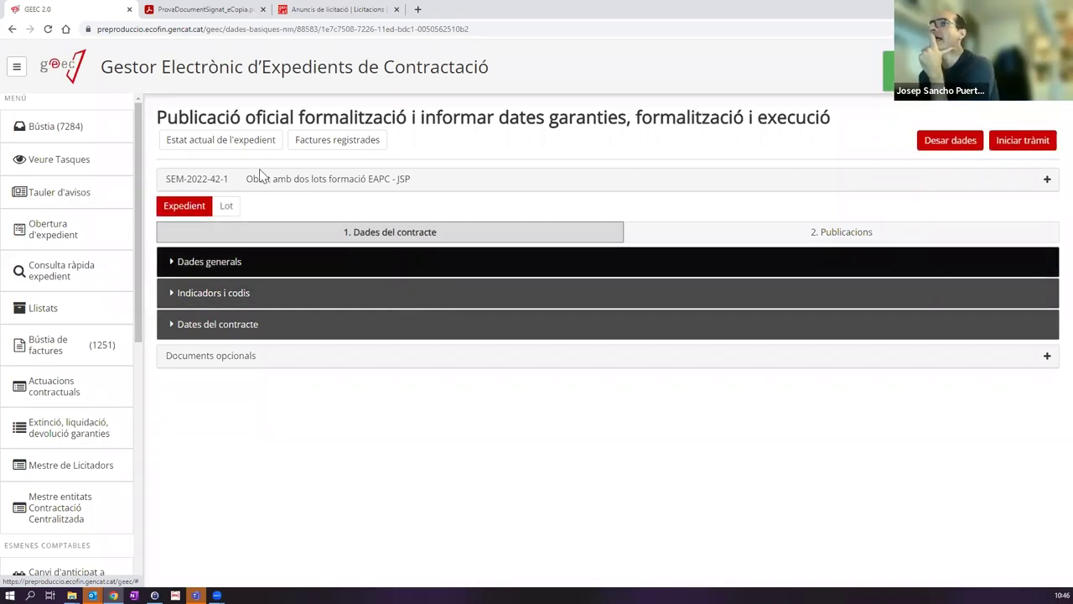
left_click_drag(161, 118, 411, 120)
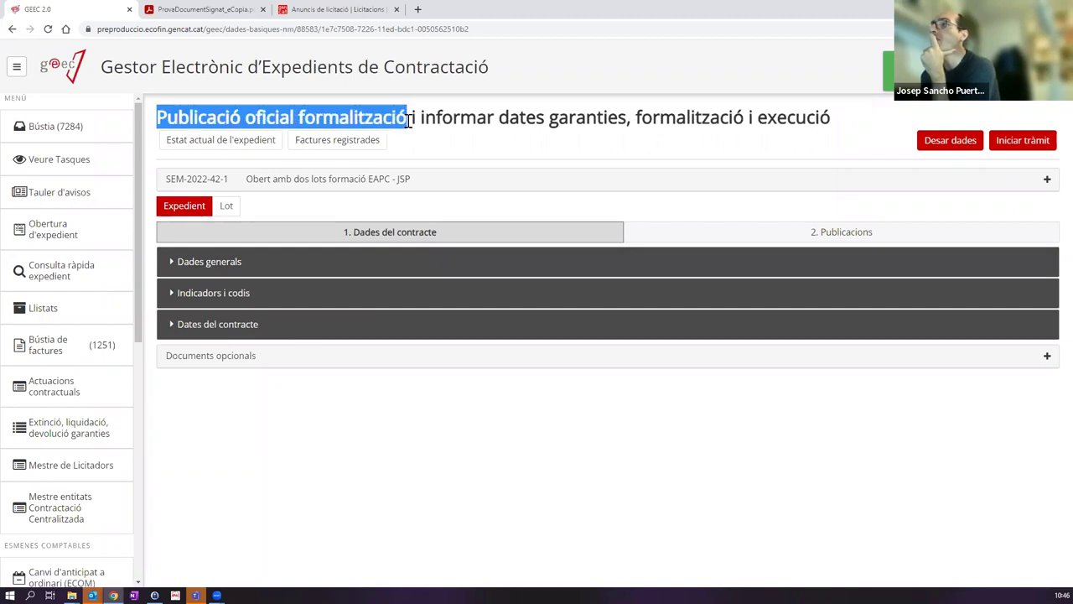
left_click(228, 206)
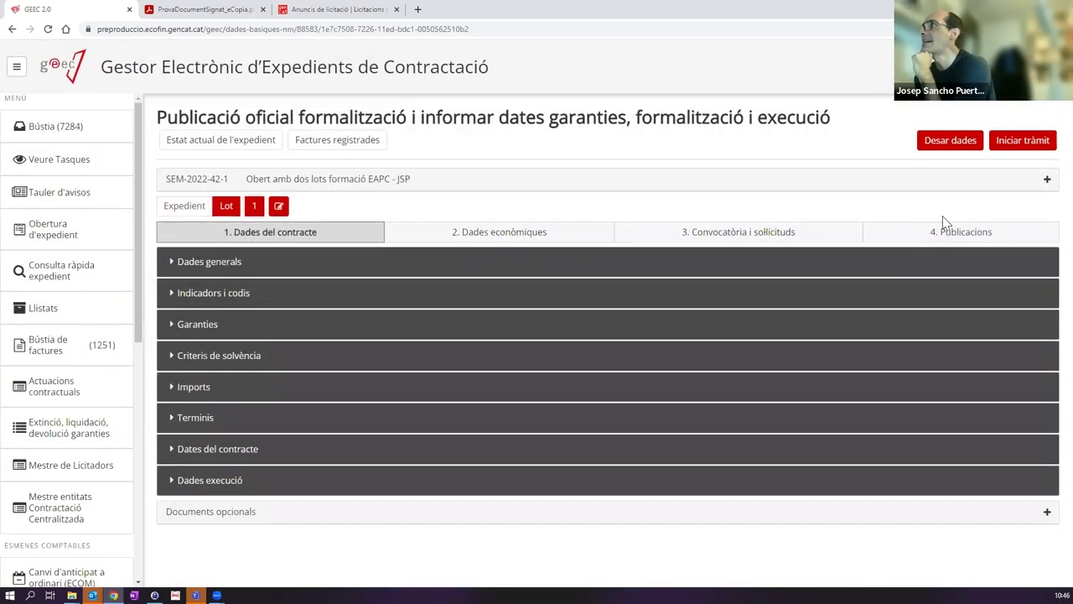
left_click(941, 231)
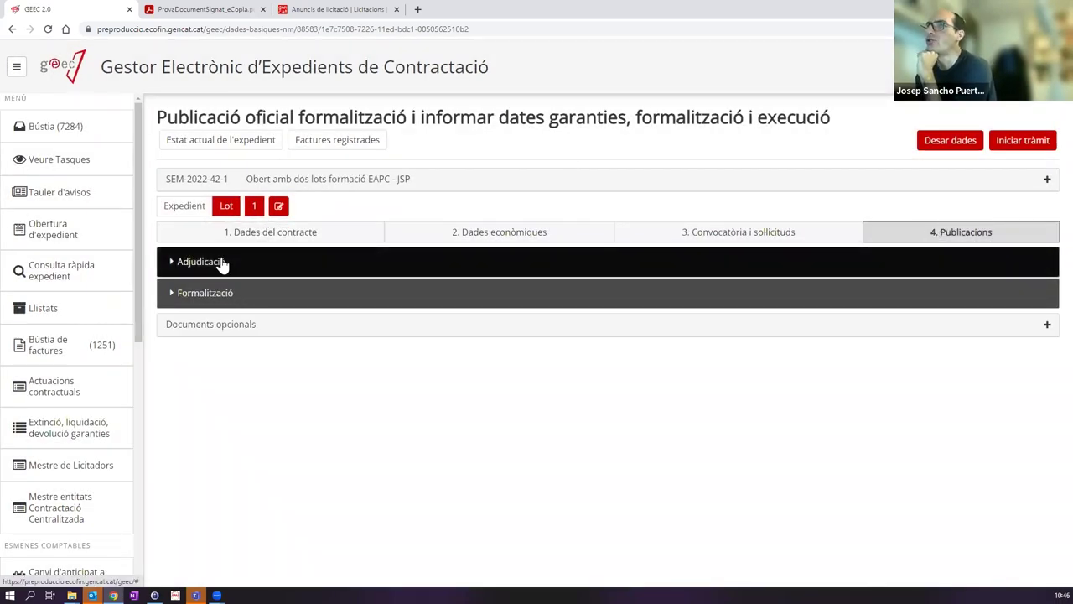
left_click(223, 261)
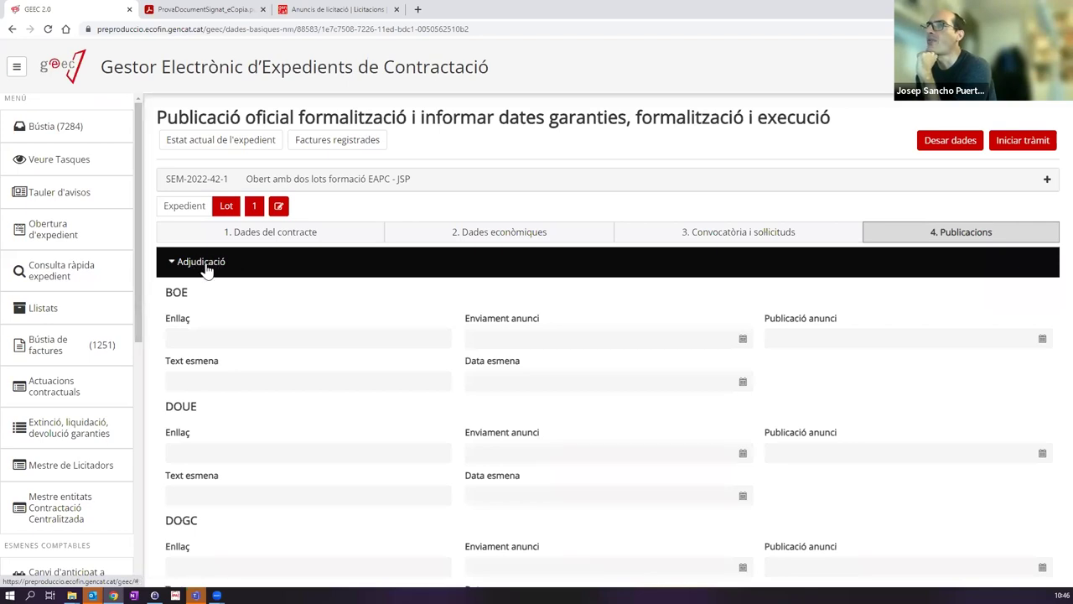
left_click(204, 270)
left_click(192, 295)
left_click(243, 369)
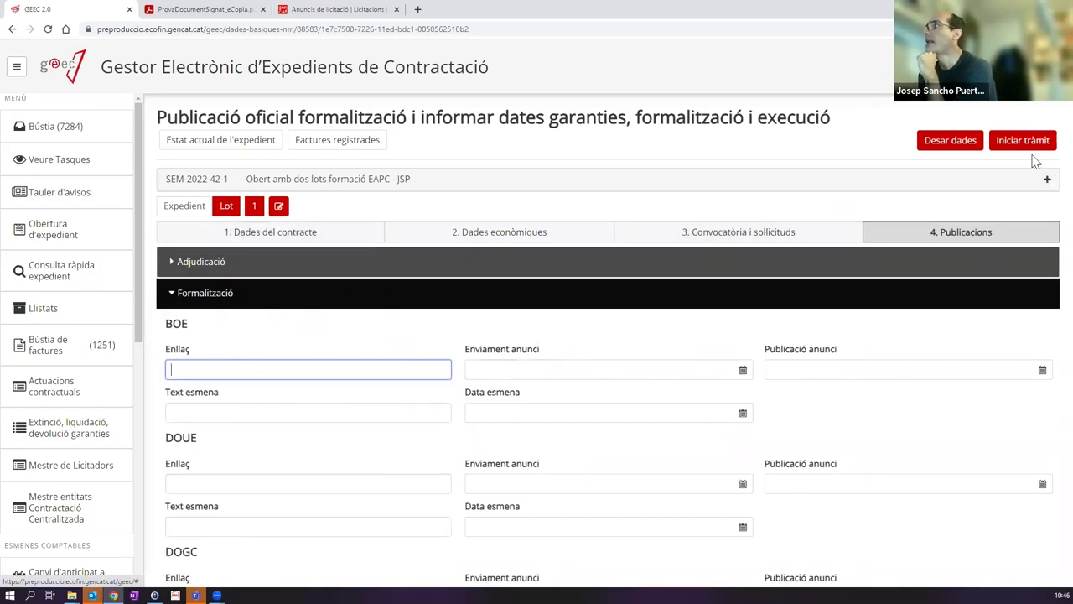
Step: Check lot 1's execution data, then leave the browser for the Windows desktop
left_click(341, 234)
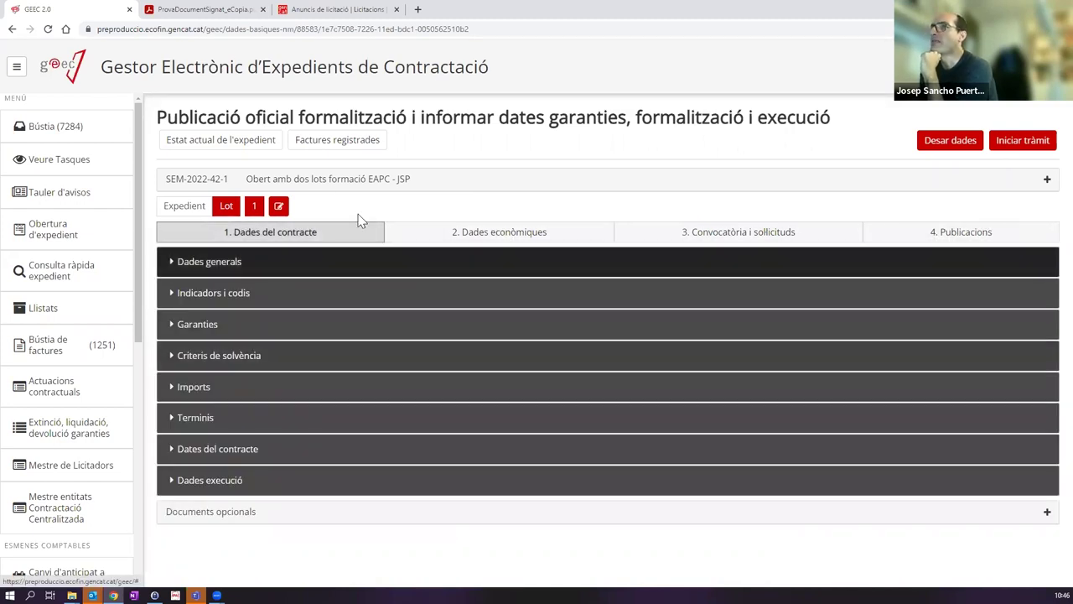
left_click_drag(419, 118, 873, 131)
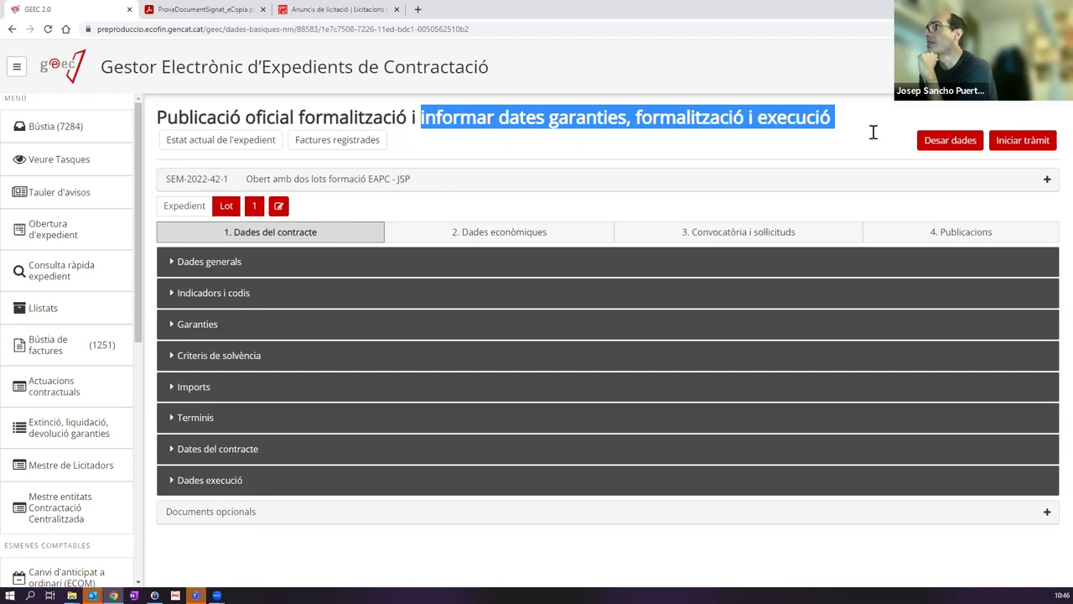
left_click(214, 485)
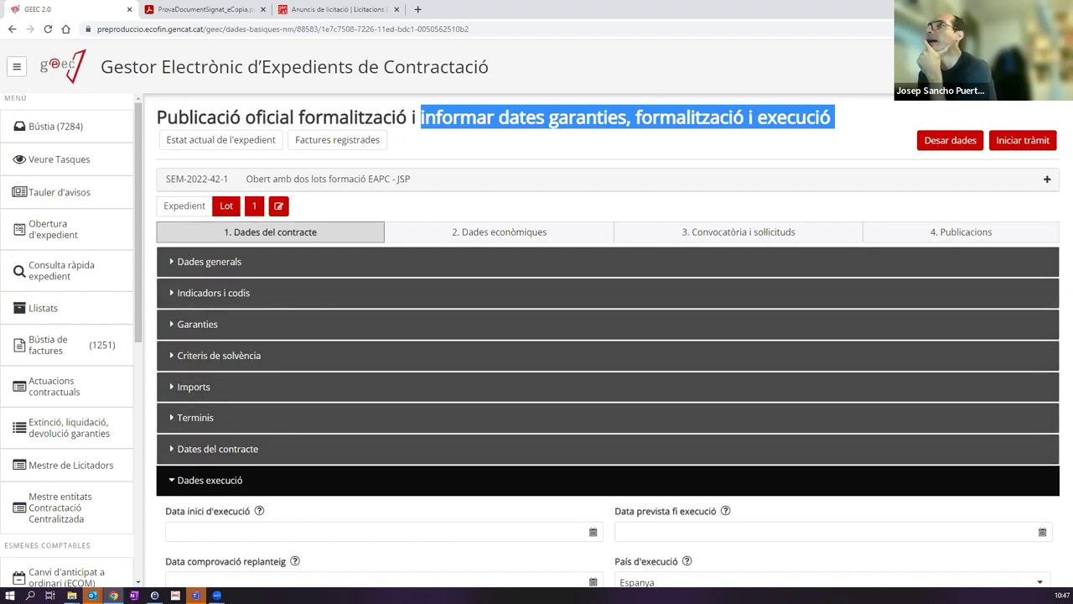
key("super+d")
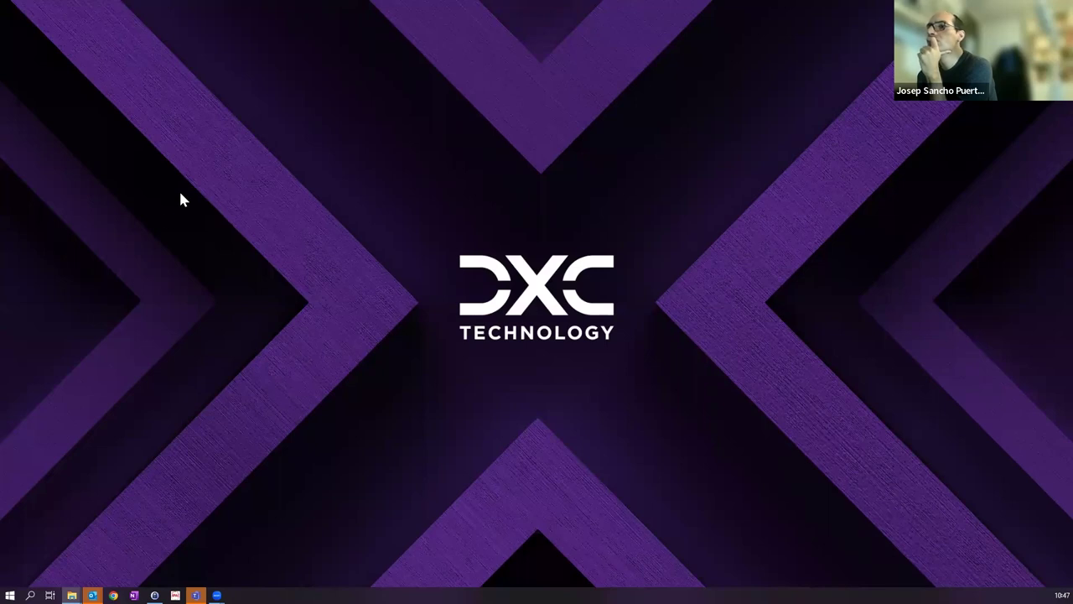
Step: Reopen Chrome, load GEEC 2.0 PRE from the GEEC > Entorns bookmarks and sign in via GICAR
key("Right")
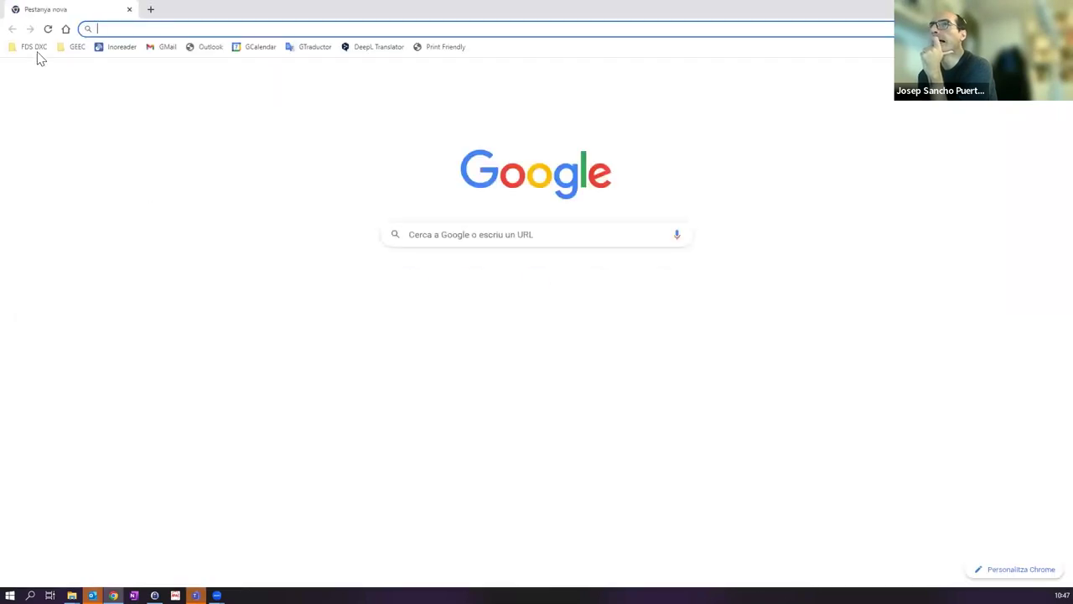
left_click(67, 48)
mouse_move(82, 64)
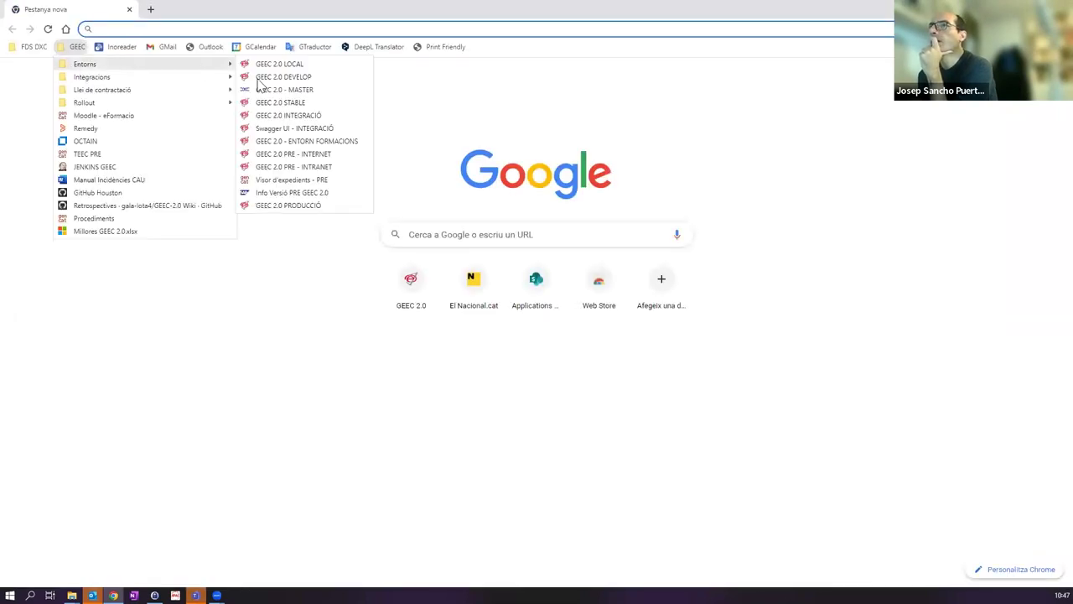
left_click(281, 162)
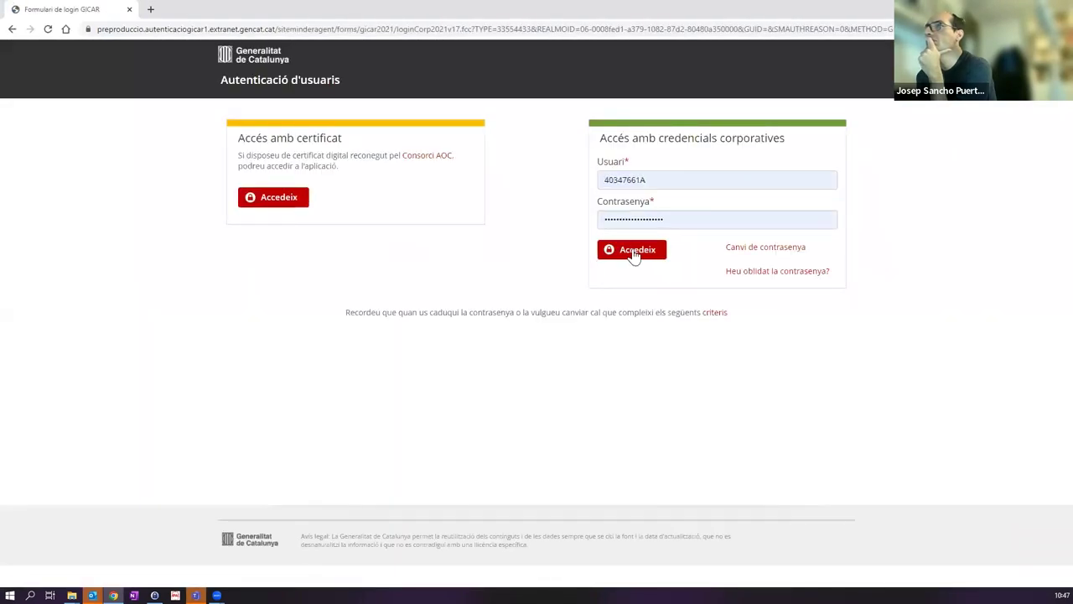
left_click(632, 251)
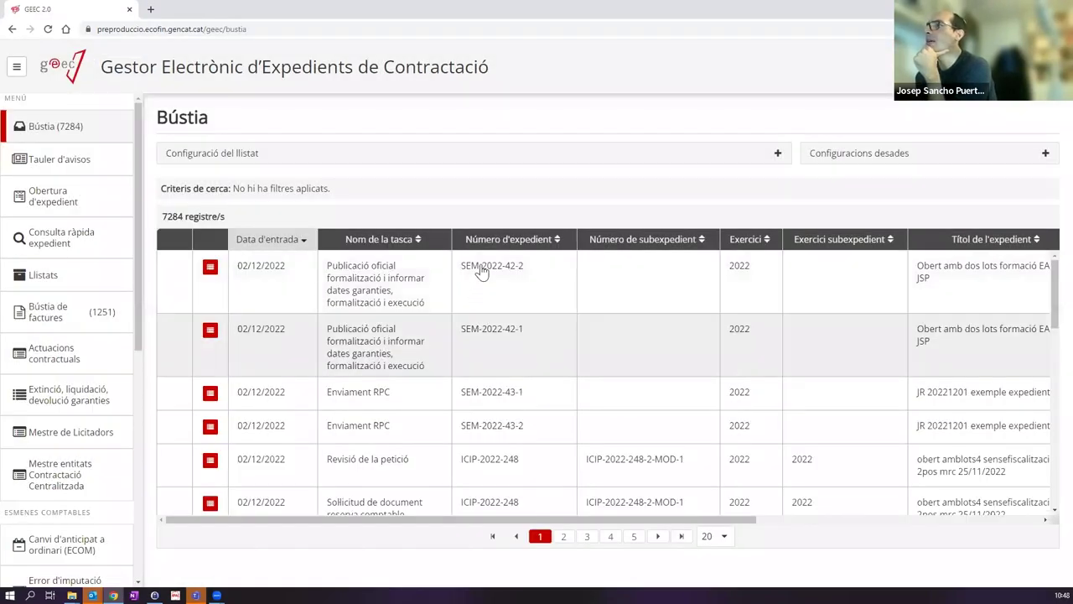
Step: Open task SEM-2022-42-1, switch to lot-level data, expand Dades execució and save the lot's contract data
left_click(368, 348)
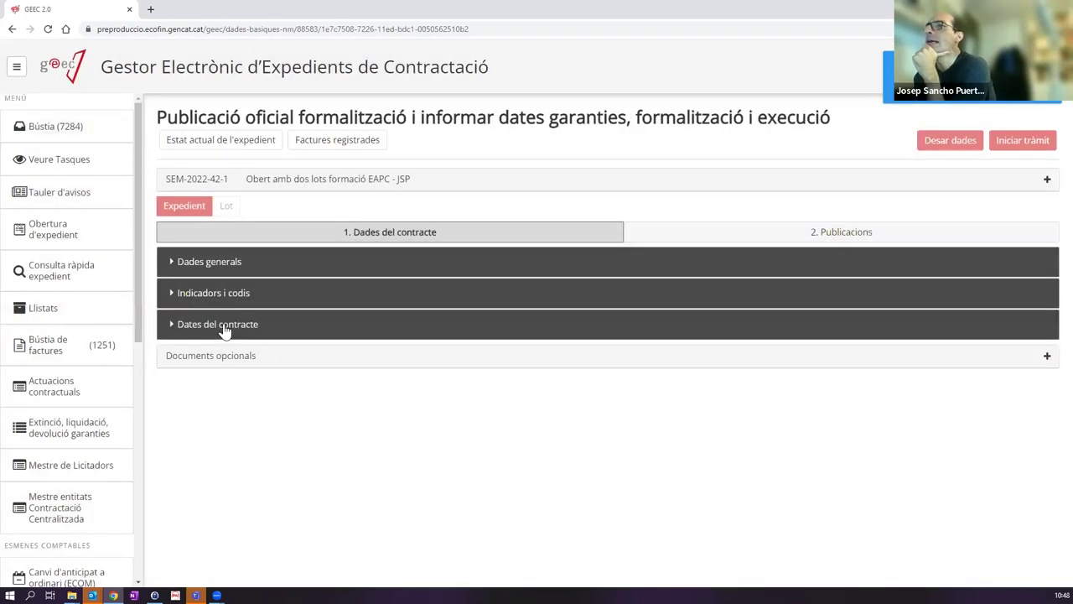
left_click(225, 328)
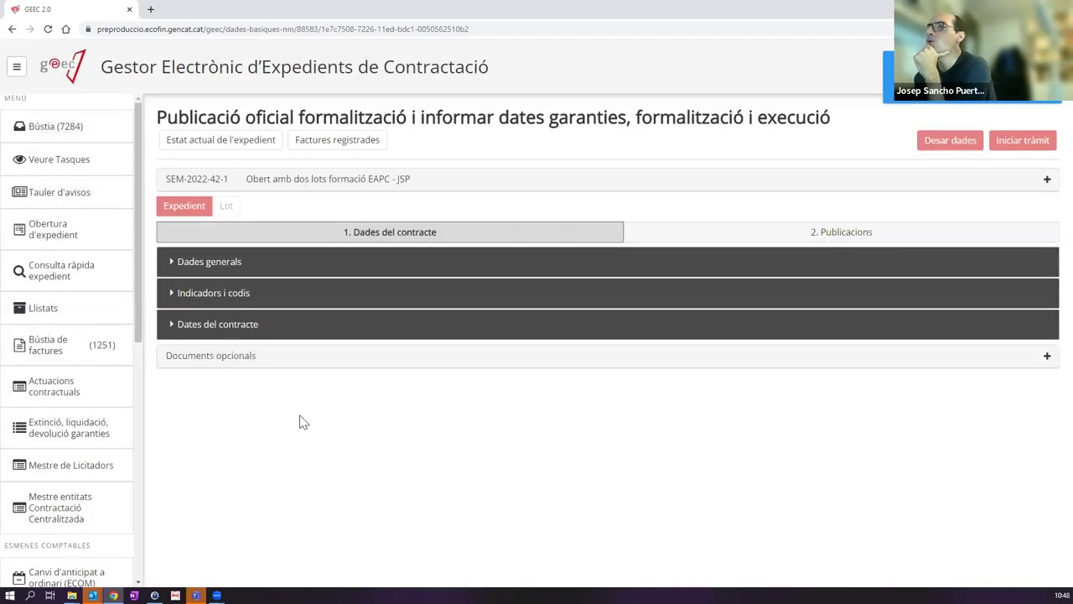
left_click(226, 209)
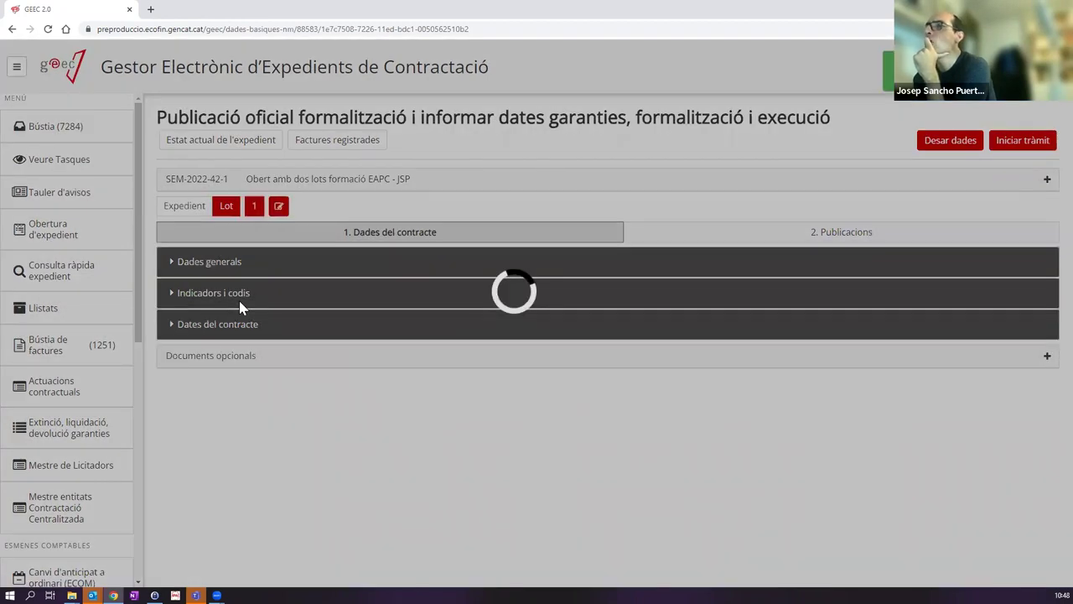
left_click(211, 487)
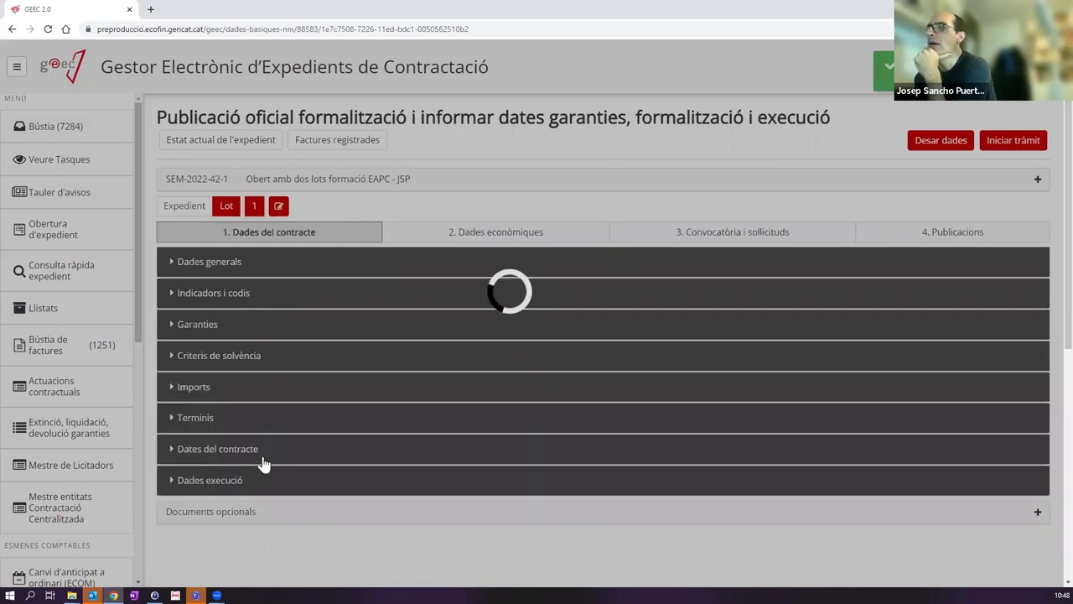
scroll(329, 439, "down", 3)
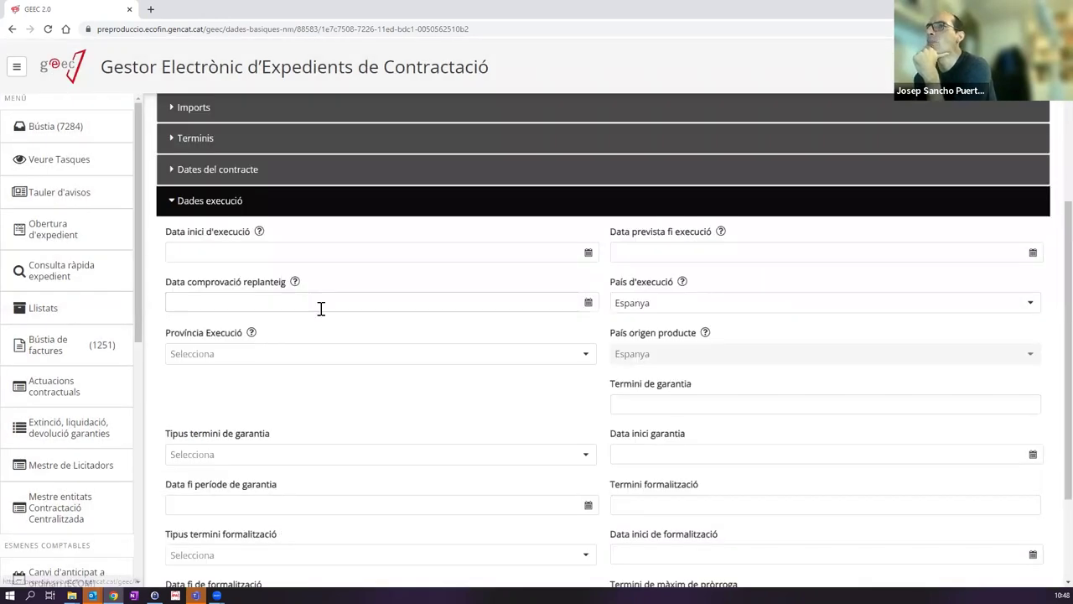
scroll(436, 309, "up", 3)
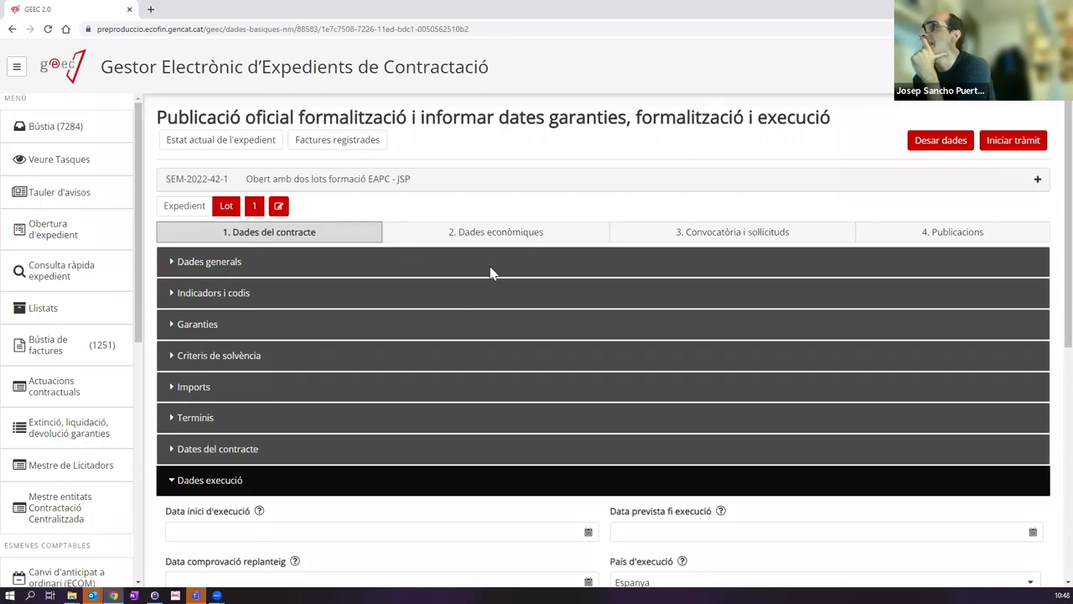
left_click(951, 140)
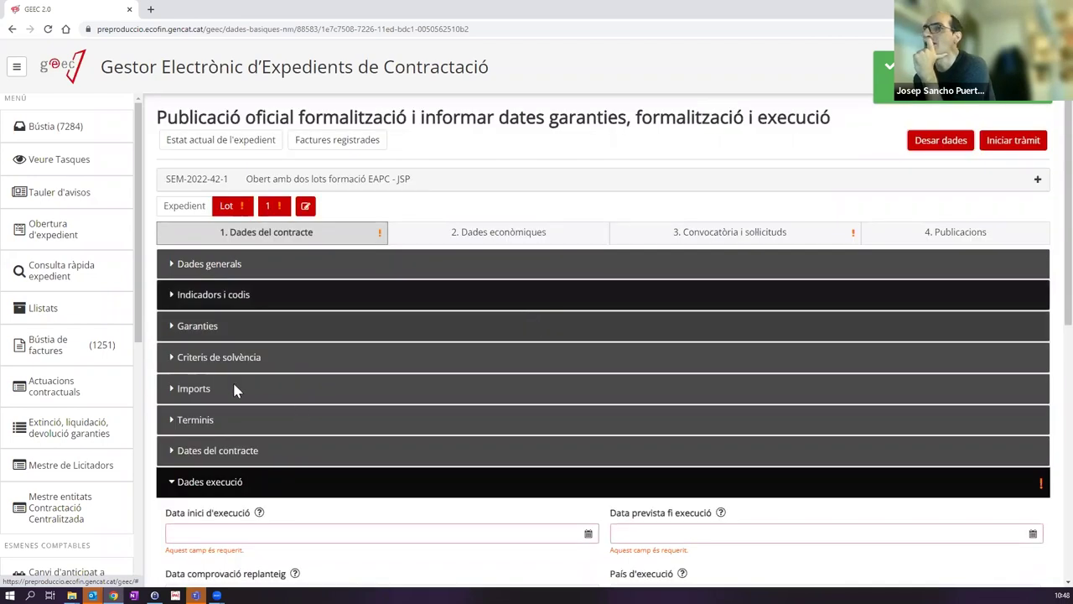
Step: Set execution dates 02/12/2022 to 31/12/2022 and the execution province to Catalunya
scroll(235, 390, "down", 2)
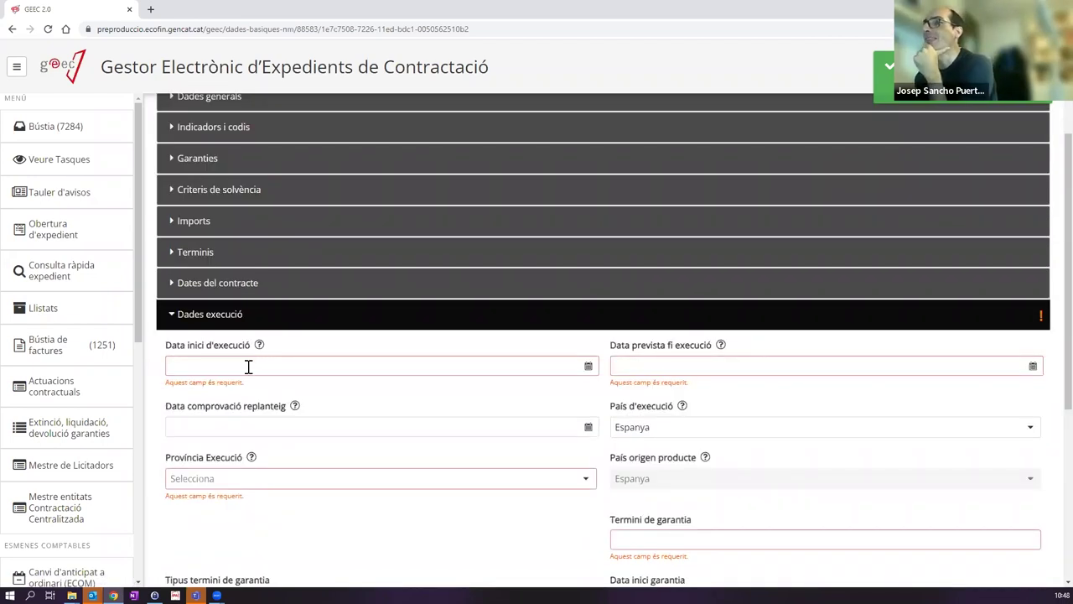
left_click(256, 428)
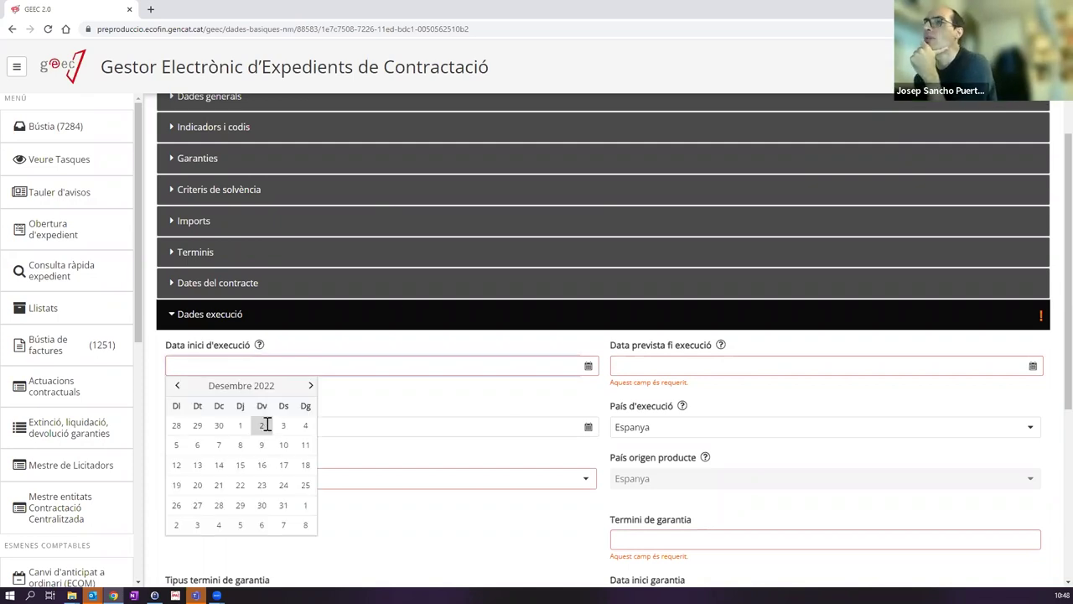
left_click(503, 349)
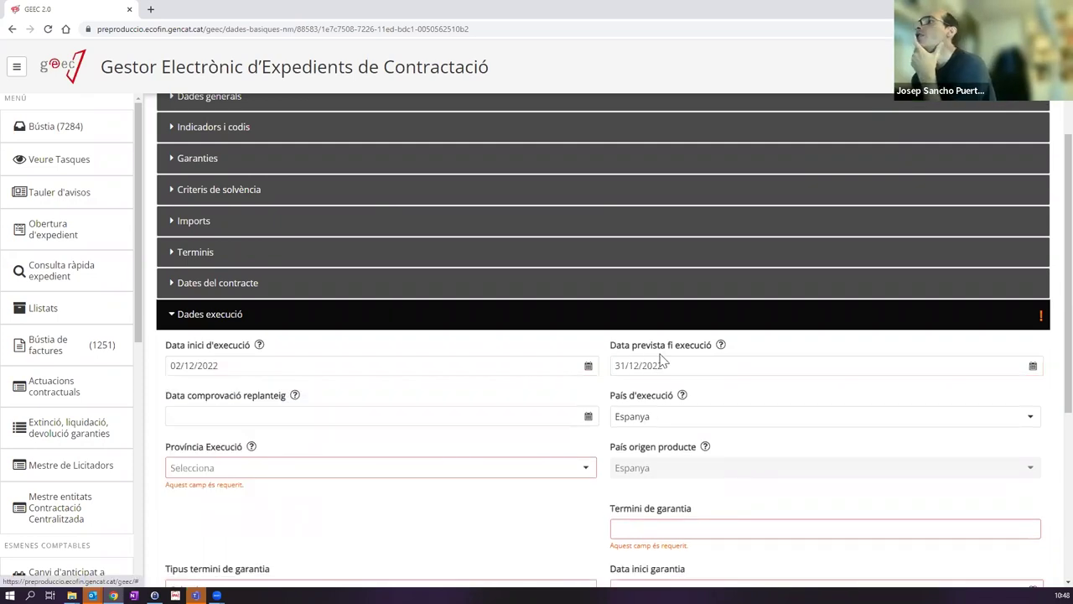
left_click(192, 251)
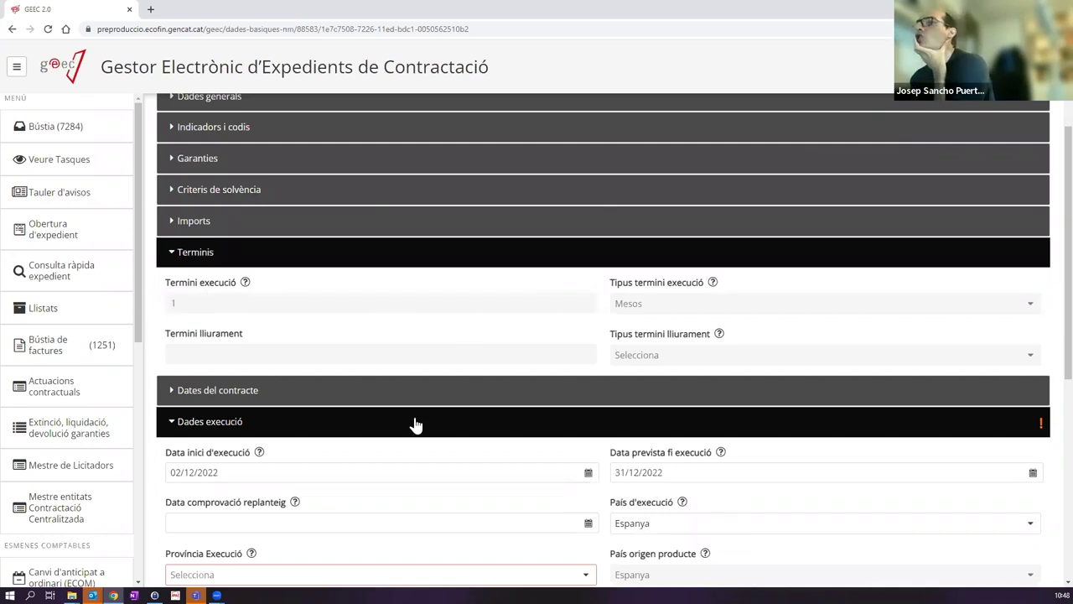
scroll(193, 377, "down", 2)
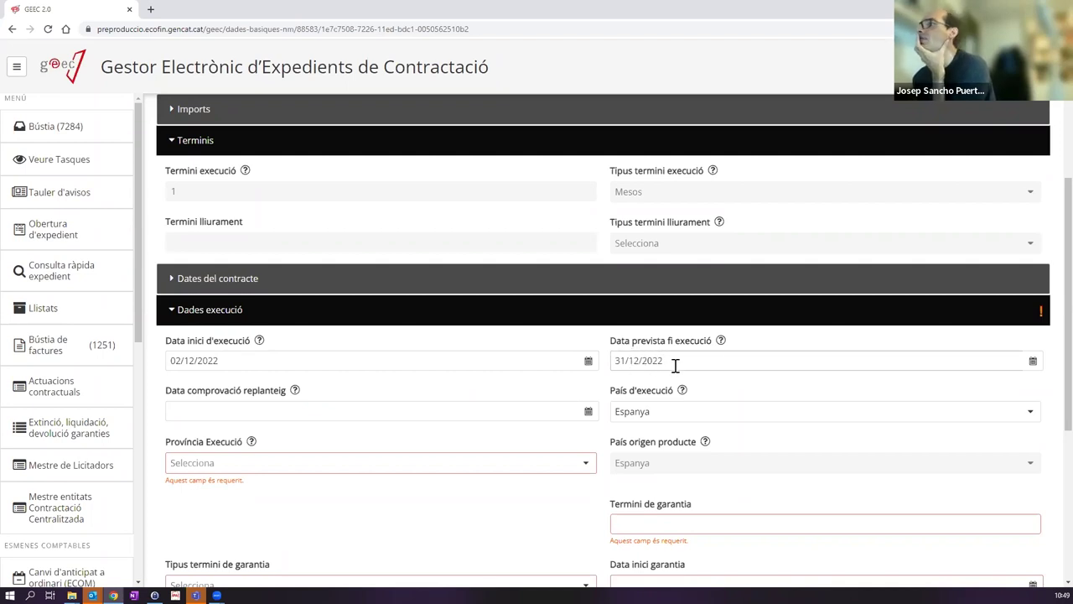
left_click(681, 361)
left_click(686, 359)
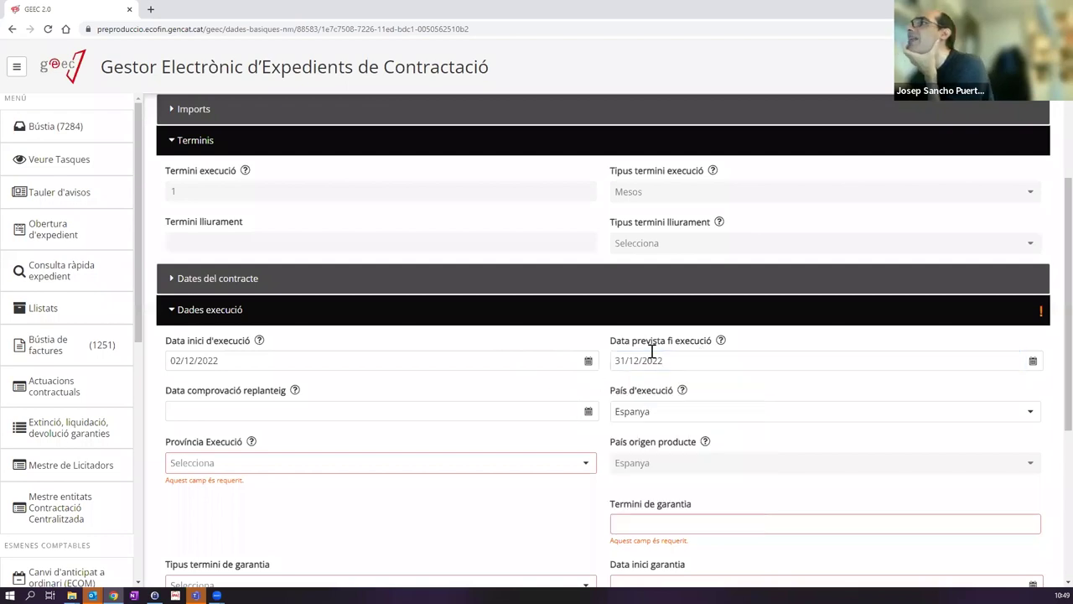
left_click(678, 361)
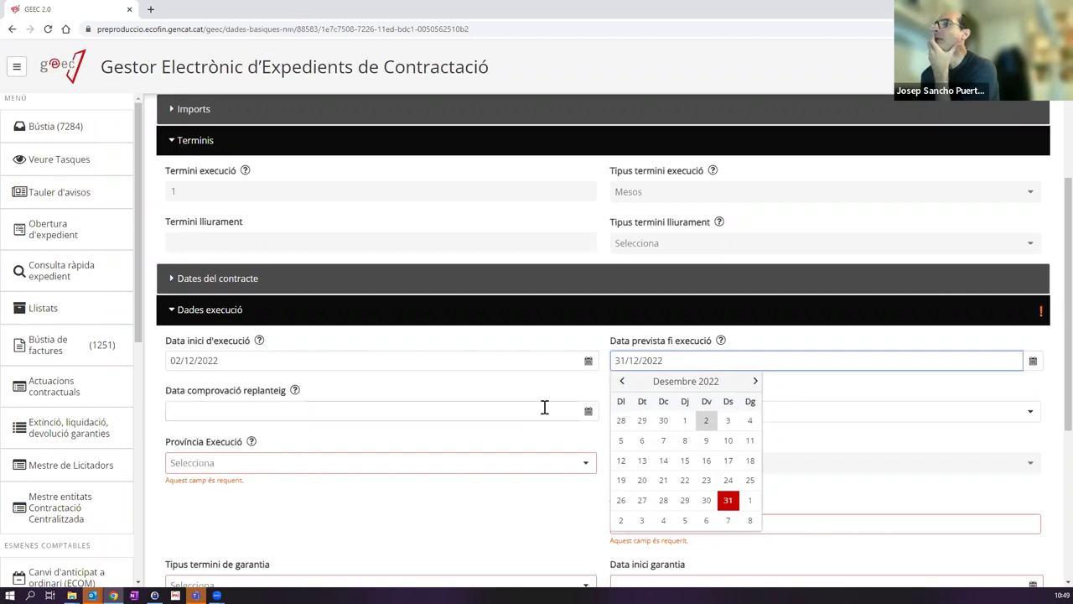
left_click(347, 403)
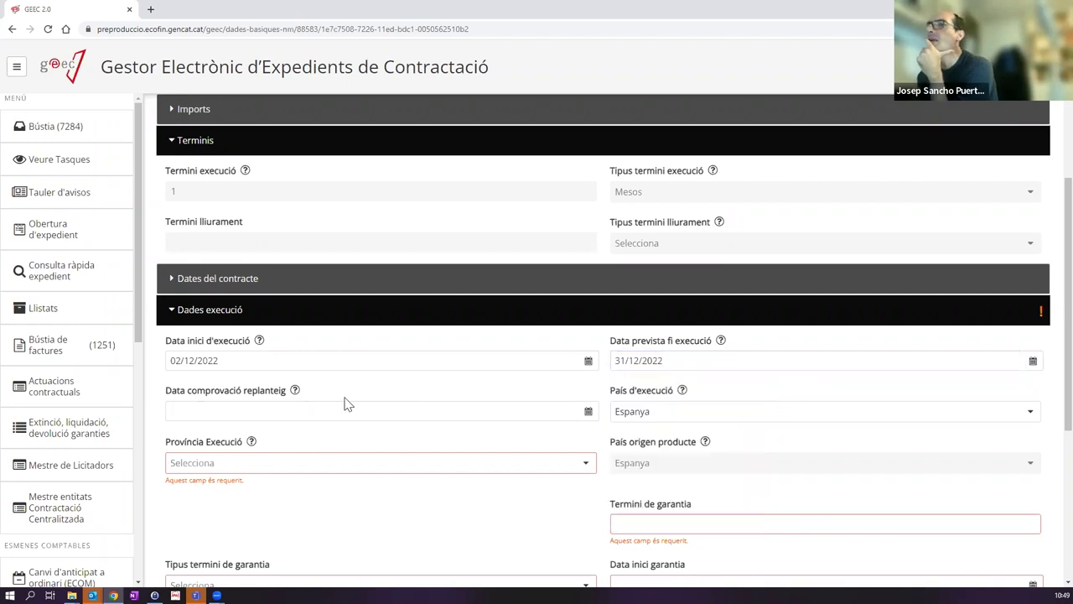
left_click(233, 464)
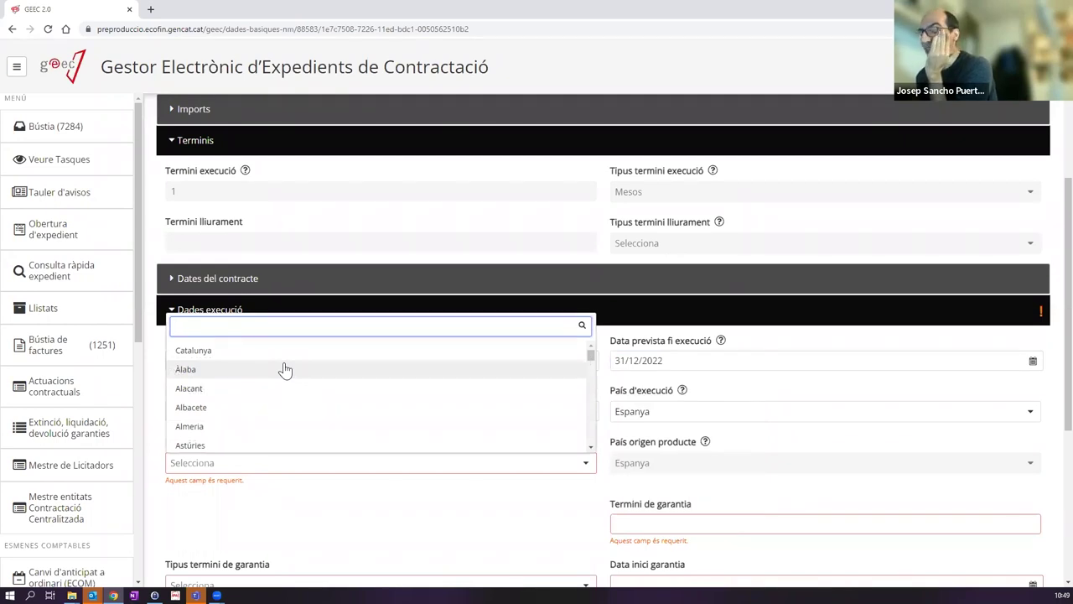
left_click(193, 352)
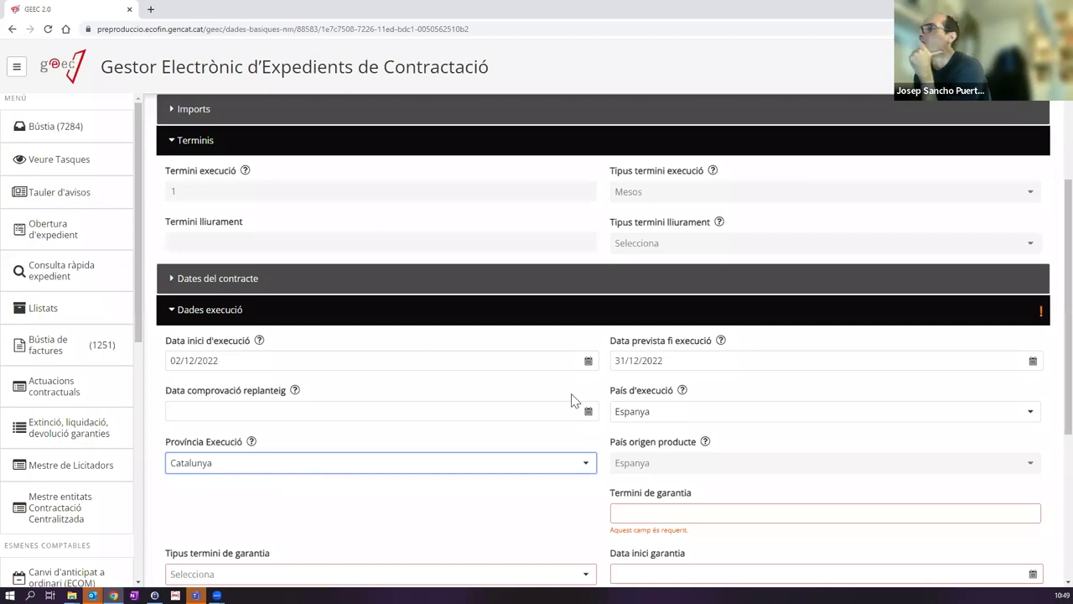
scroll(650, 373, "down", 2)
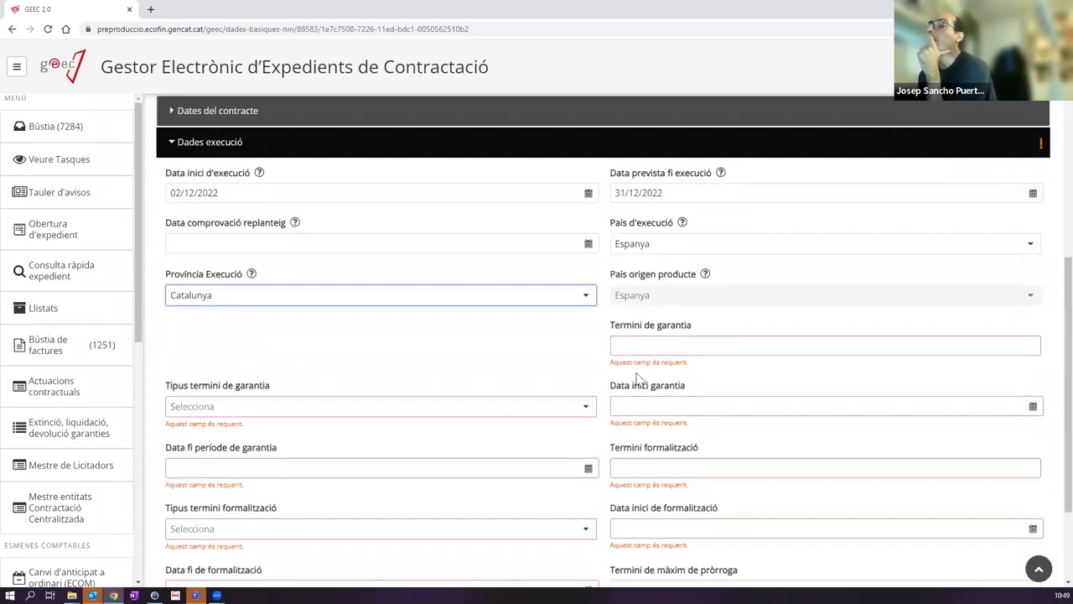
Step: Enter a 1-month (Mesos) guarantee period starting 02/12/2022
left_click(647, 344)
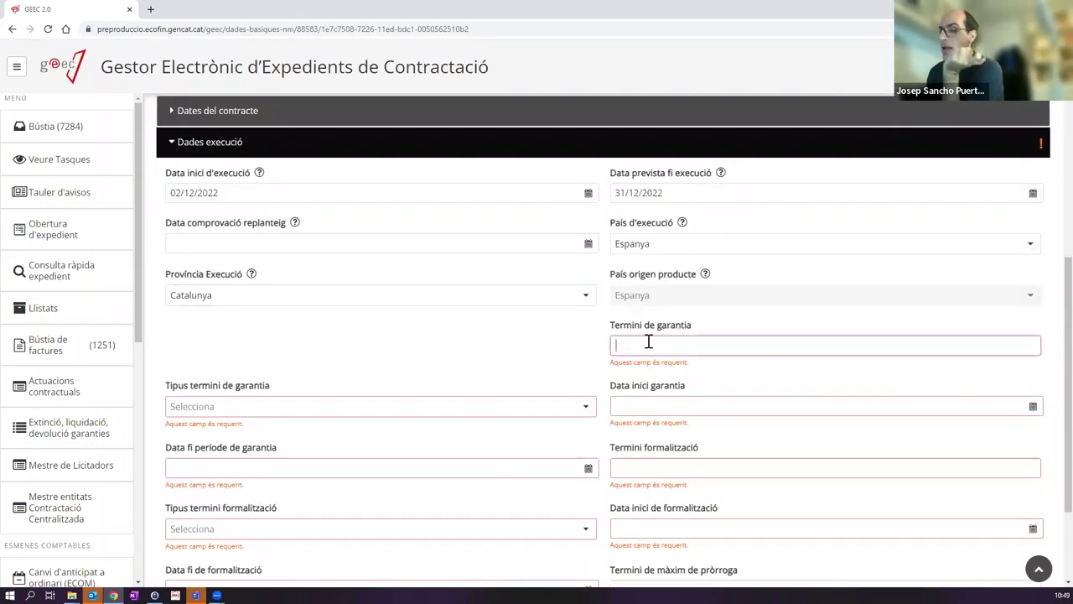
type("15")
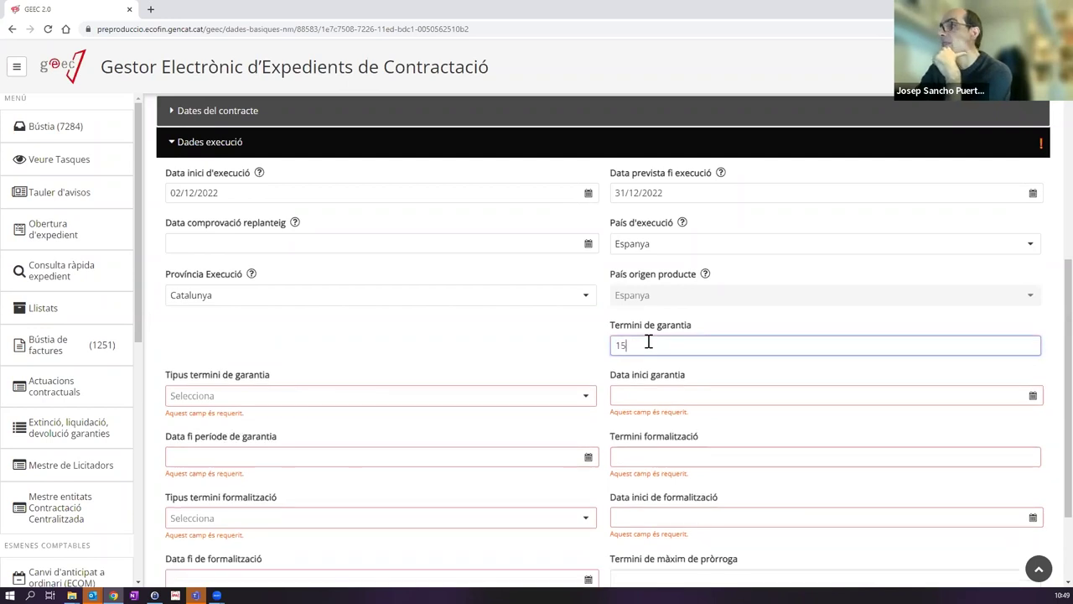
left_click(208, 396)
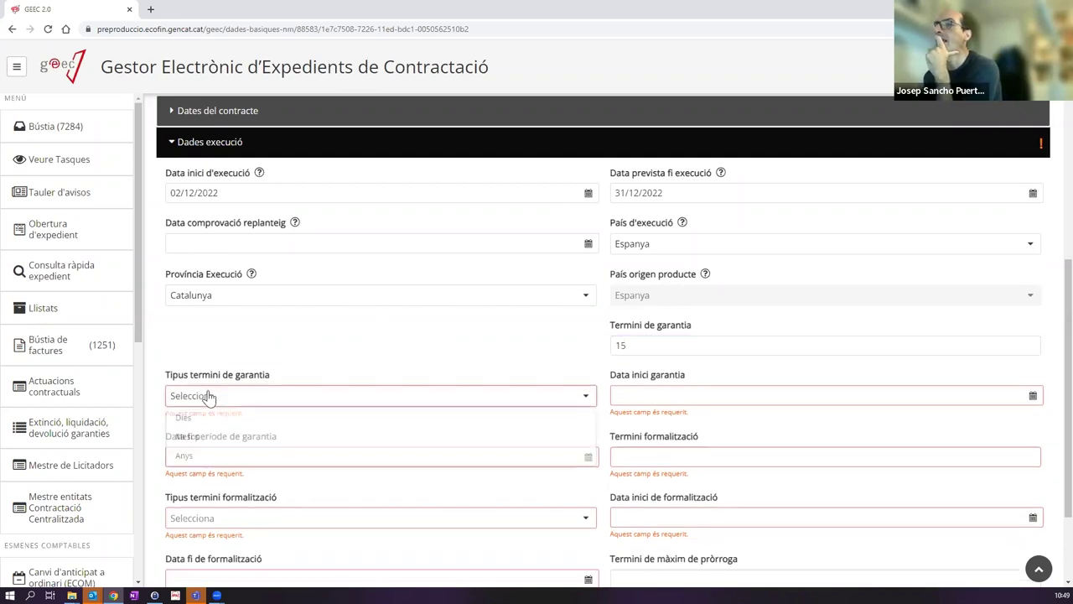
left_click_drag(671, 346, 587, 335)
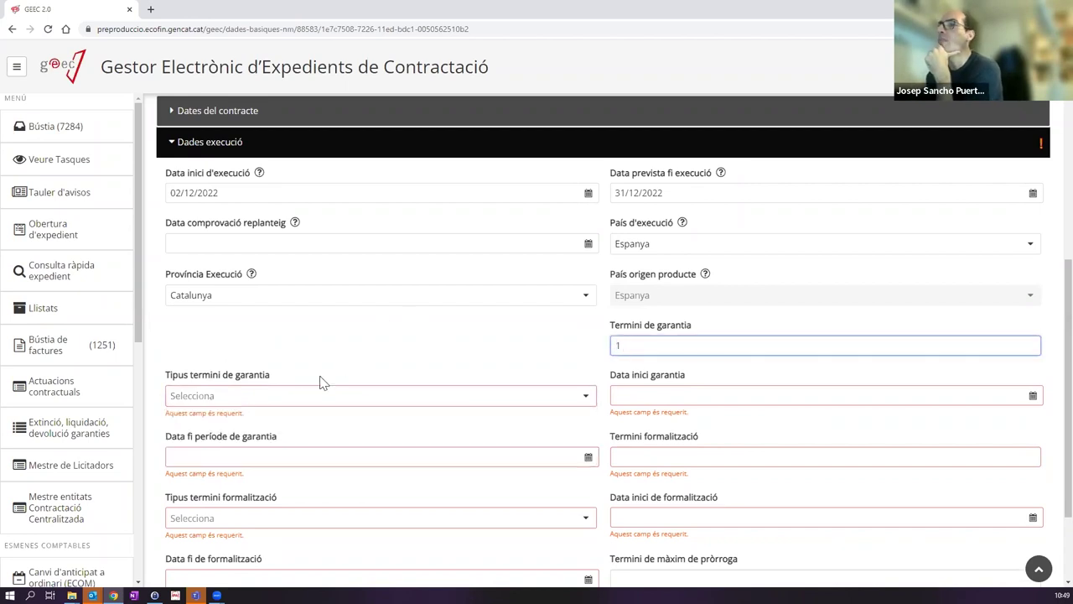
left_click(281, 399)
left_click(232, 434)
left_click(660, 396)
left_click(706, 454)
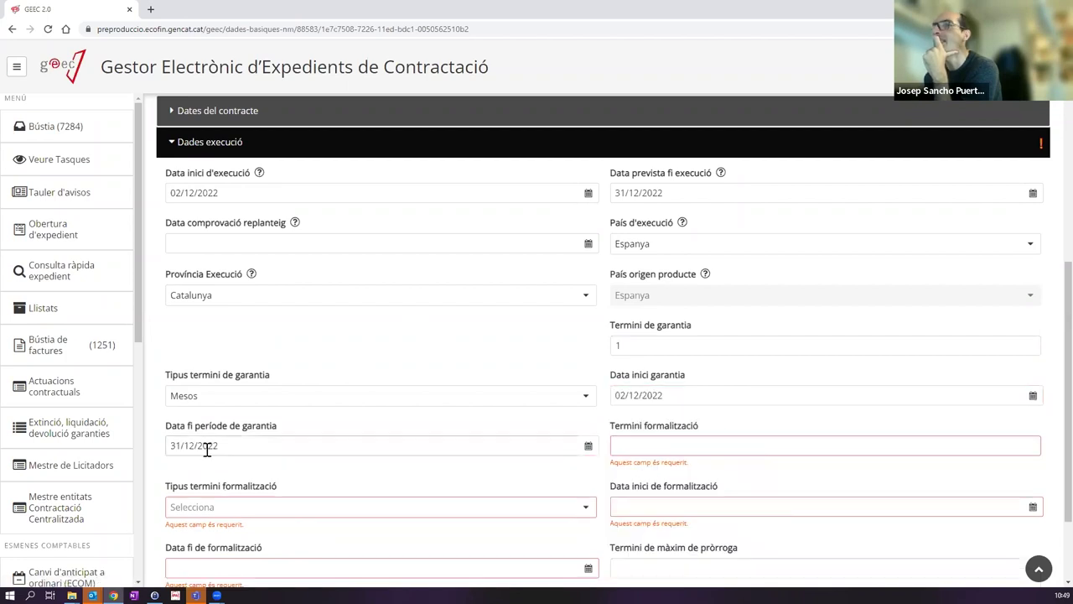
Step: Enter a 15-day (Dies) formalisation period starting 02/12/2022
left_click(706, 441)
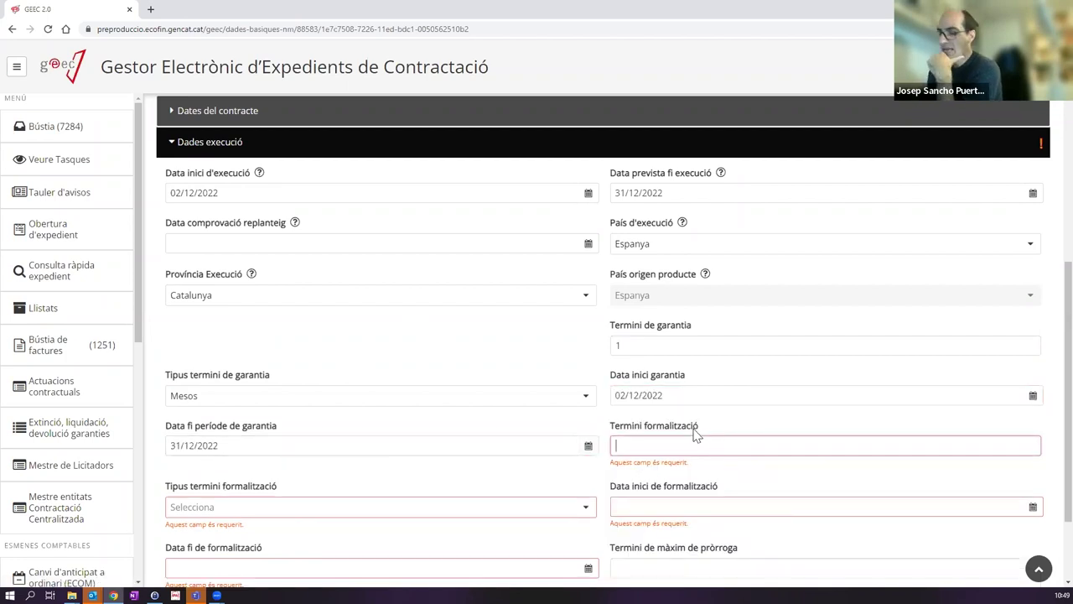
type("15")
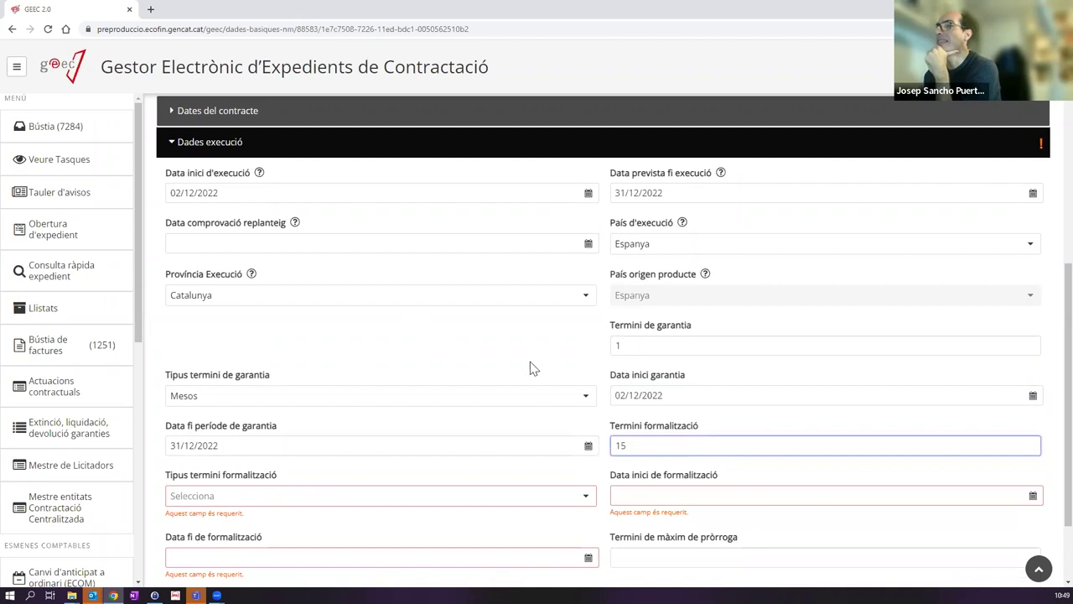
left_click(246, 501)
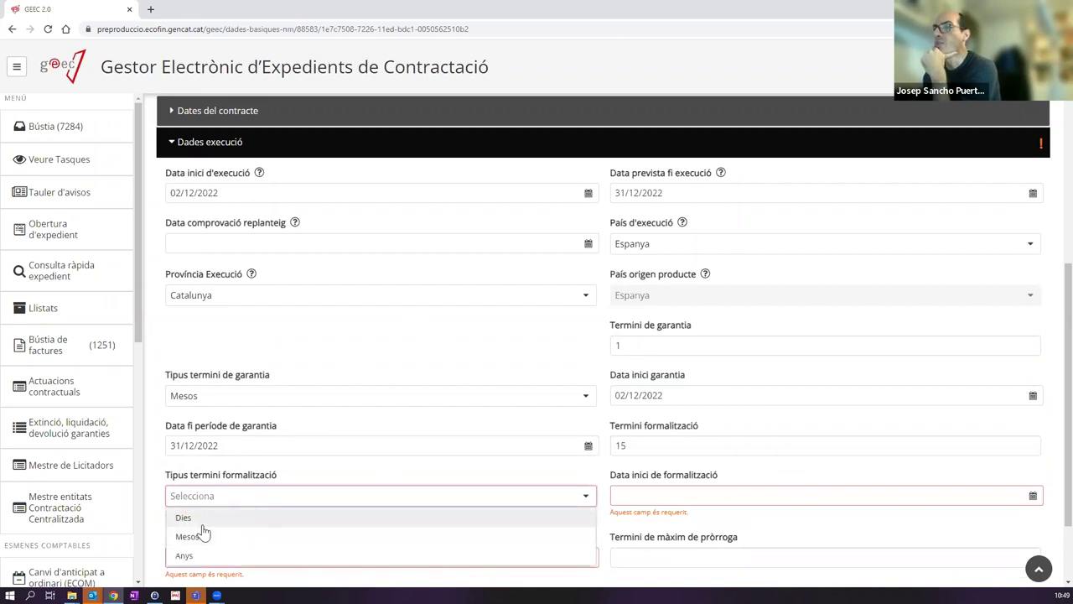
left_click(188, 518)
left_click(705, 486)
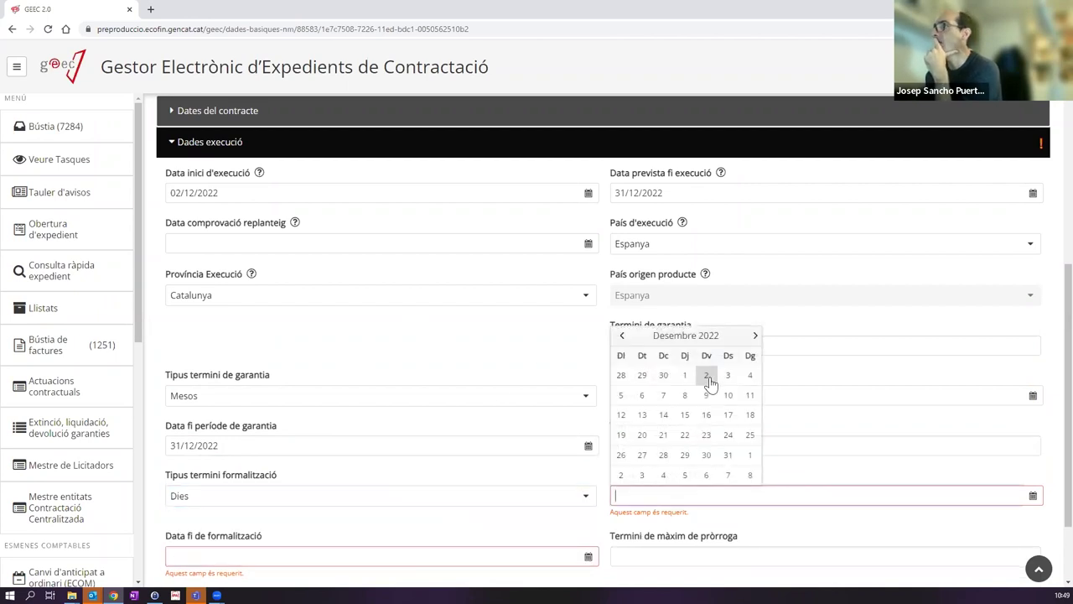
left_click(709, 379)
scroll(714, 391, "down", 1)
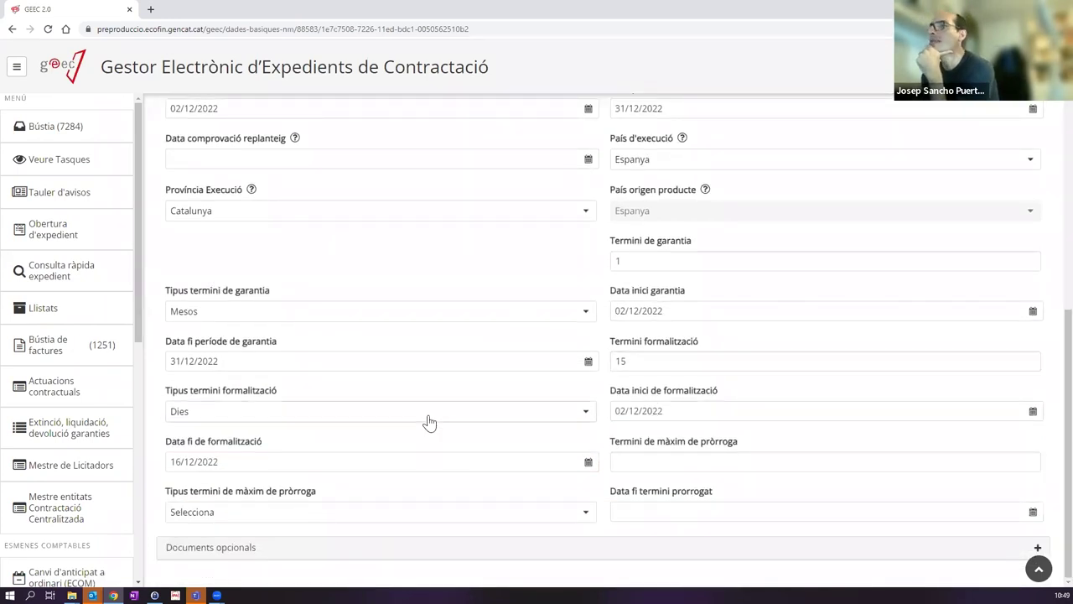
scroll(479, 410, "up", 7)
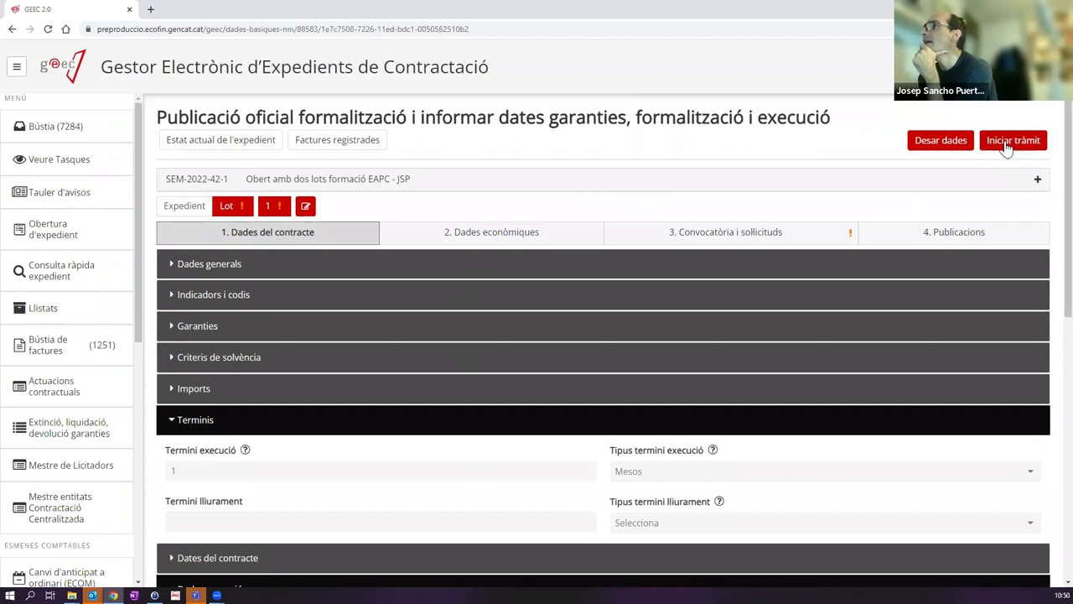
Step: In Convocatòria i sol·licituds, set the opening date to 02/12/2022 10:48 and submit with Iniciar tràmit
left_click(824, 242)
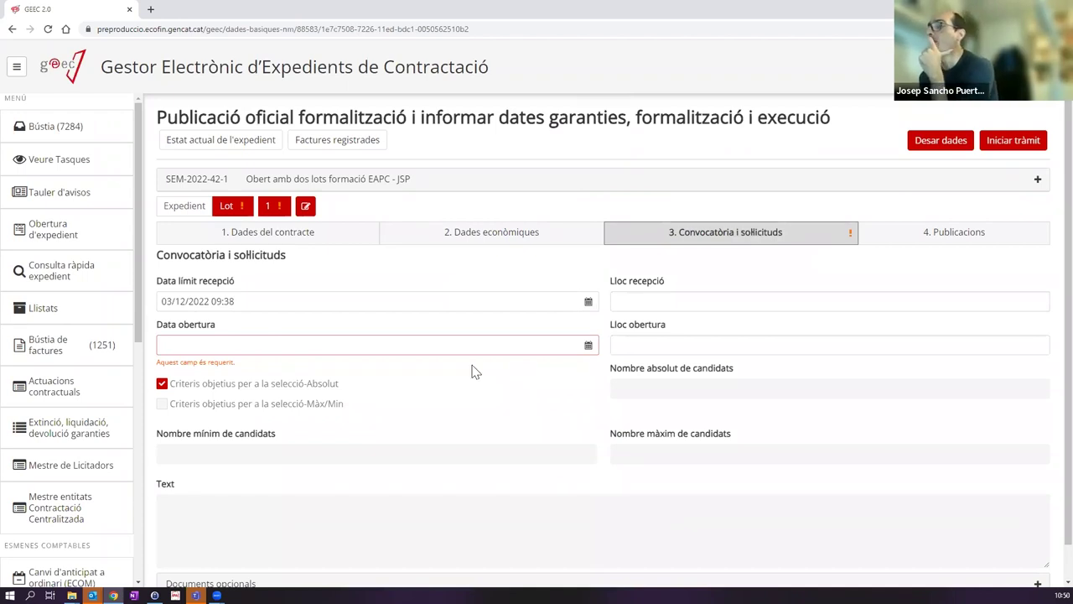
left_click(213, 344)
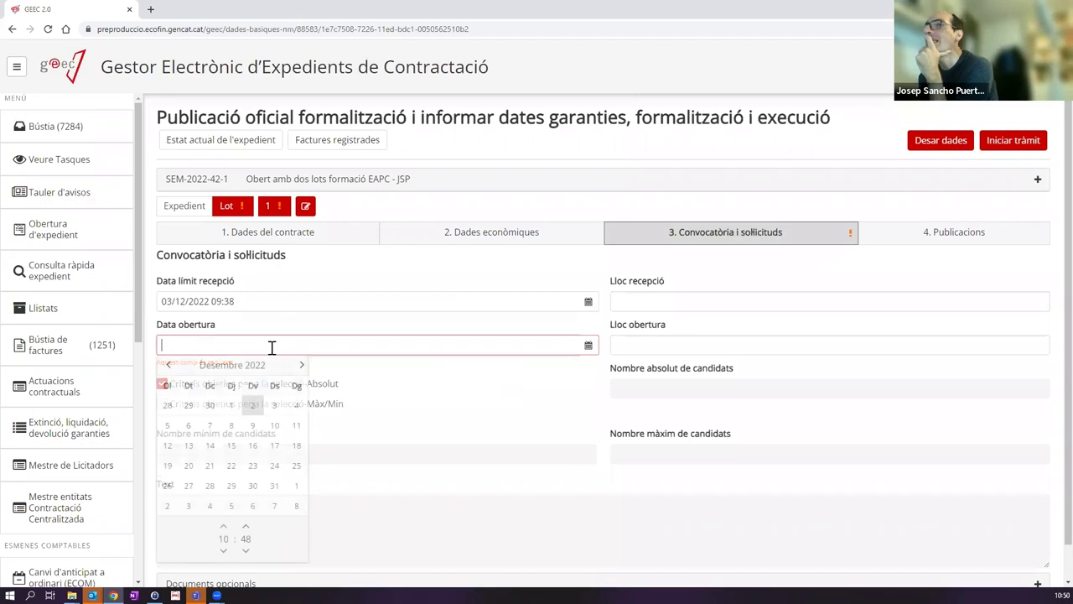
left_click(253, 405)
left_click(450, 320)
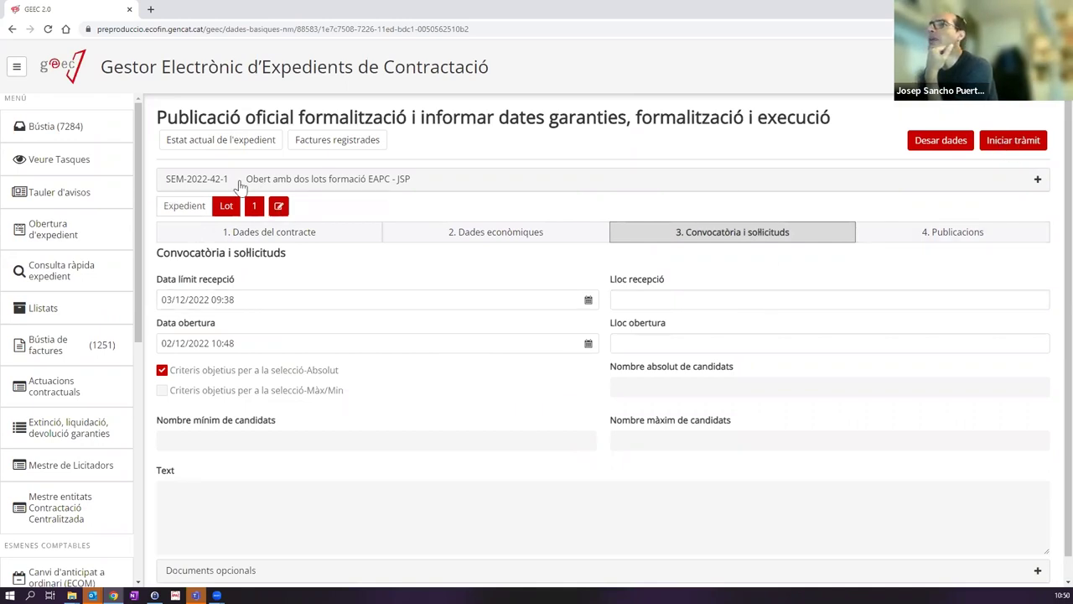
left_click(1013, 140)
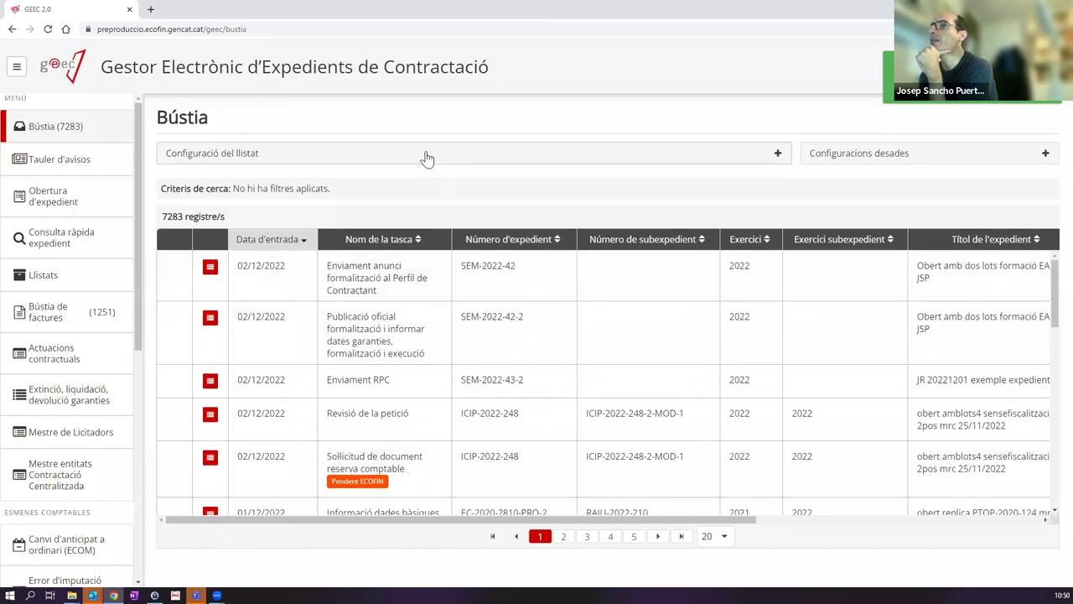
Step: Filter the Bústia by expedient SEM-2022-42 and open the SEM-2022-42-2 Publicació oficial task
left_click(426, 159)
left_click(441, 268)
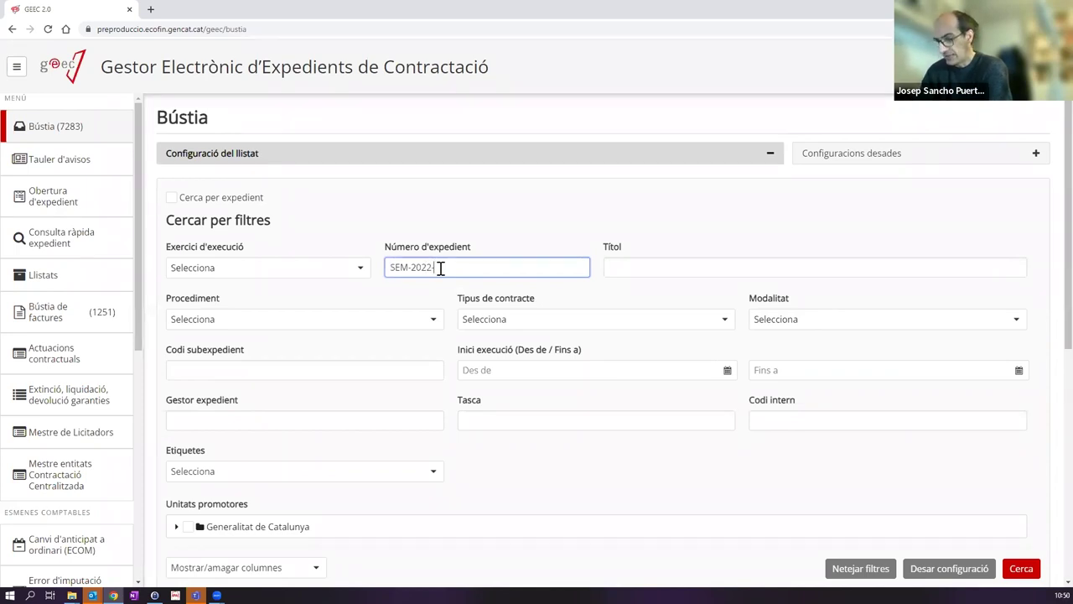
type("SEM-2022-42")
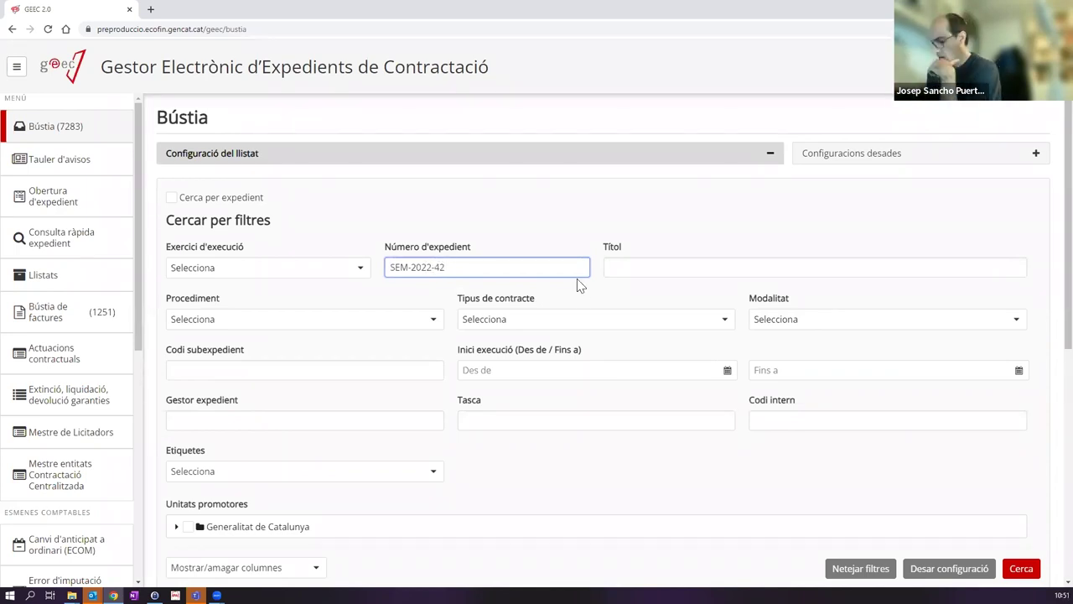
left_click(1022, 569)
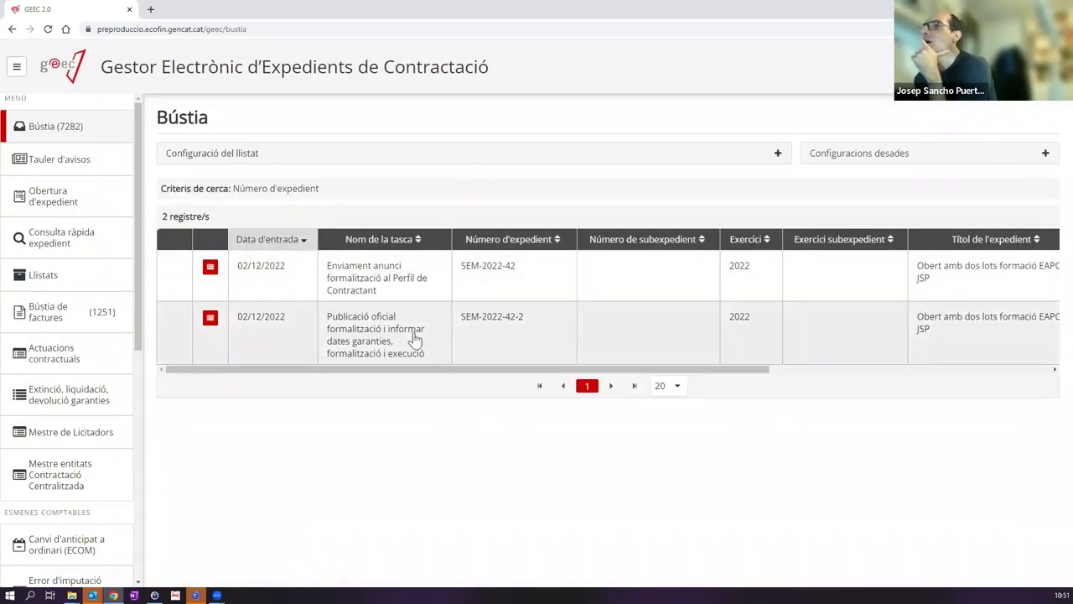
left_click(483, 336)
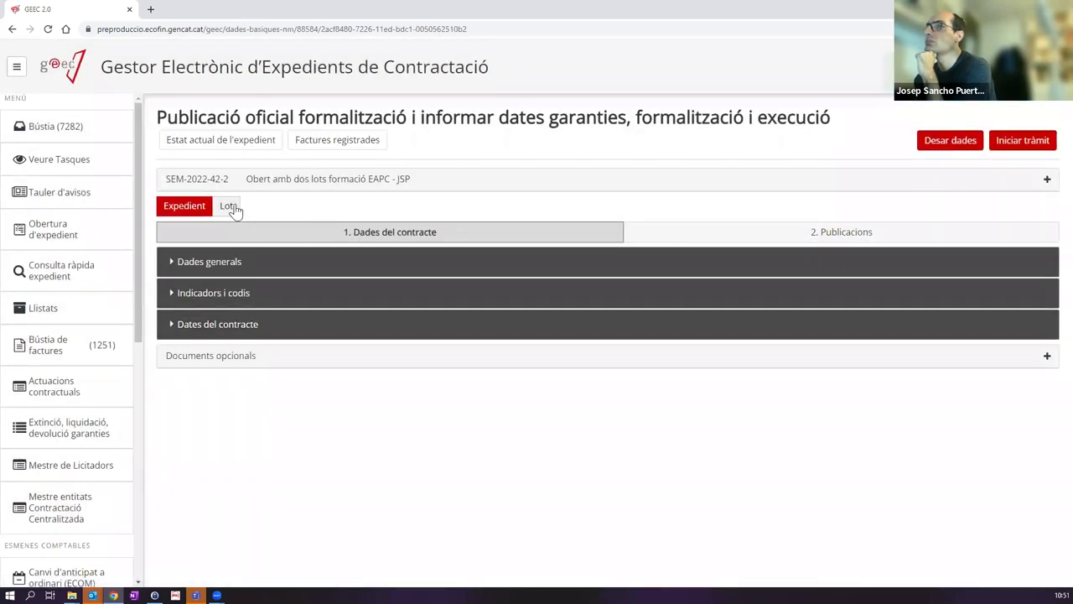
Step: Save the lot data, then set execution start 02/12/2022 and execution province Catalunya
left_click(230, 206)
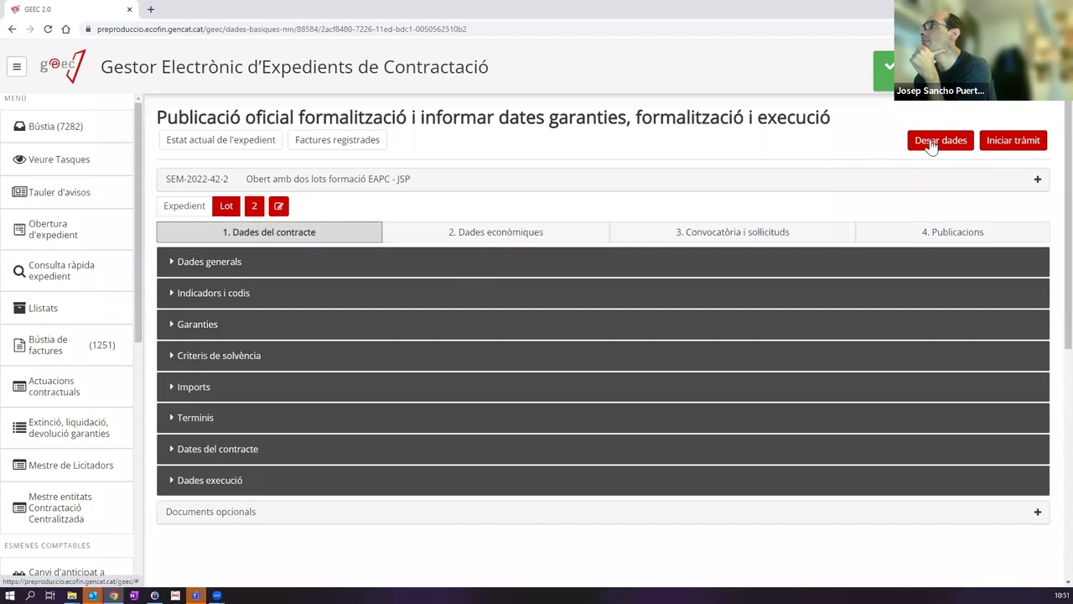
left_click(926, 140)
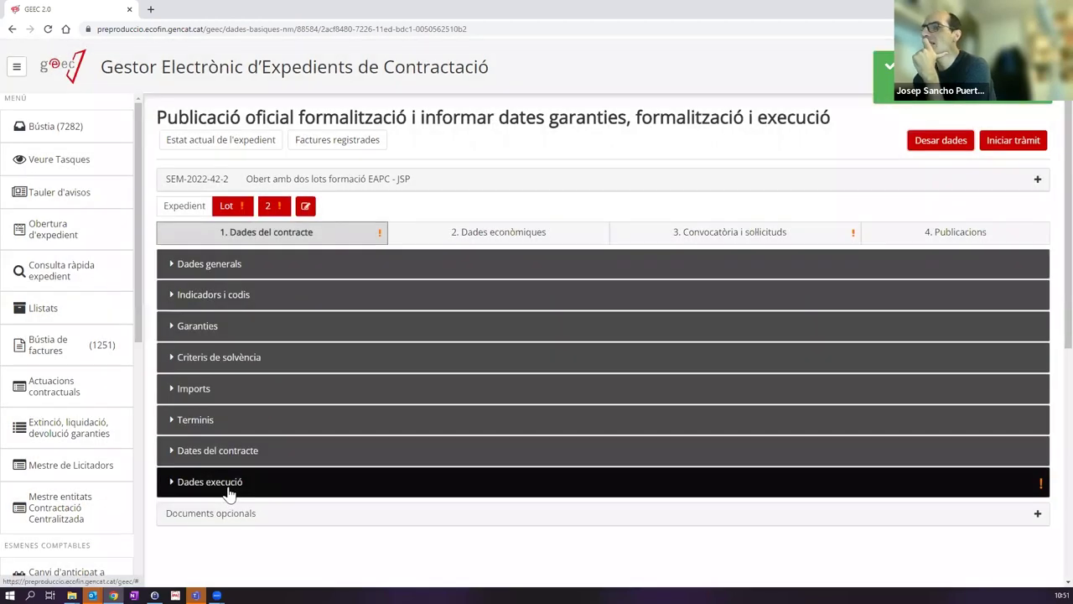
left_click(230, 487)
scroll(242, 482, "down", 3)
left_click(204, 256)
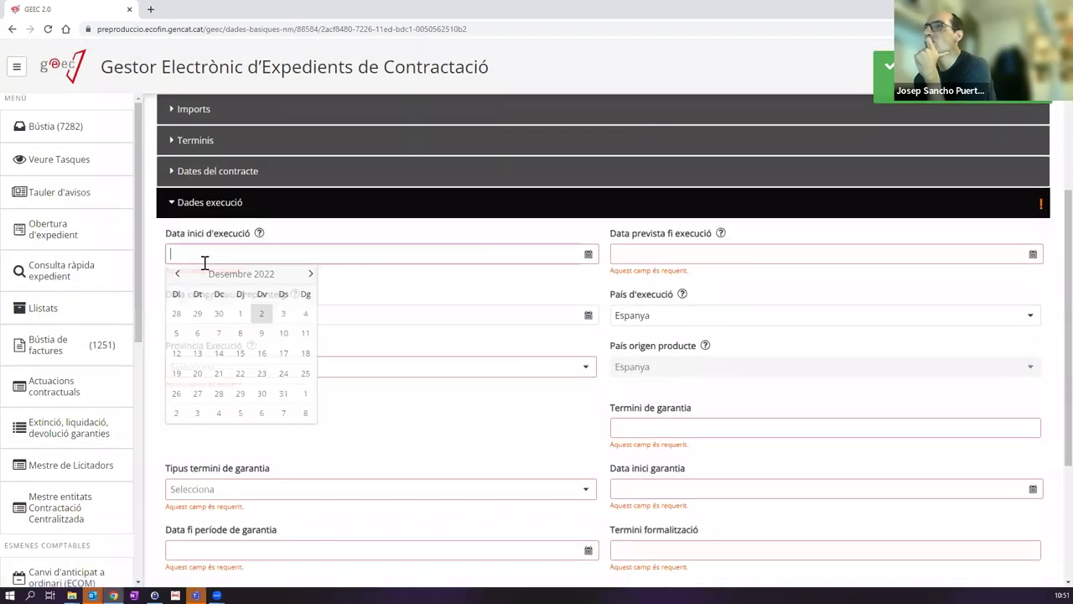
left_click(262, 312)
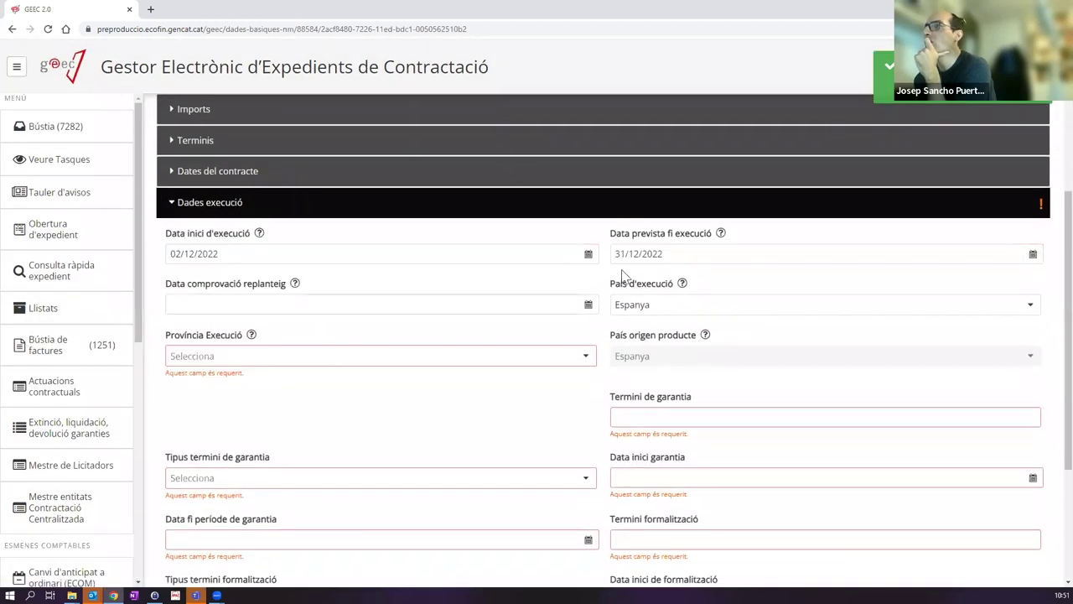
left_click(253, 361)
left_click(213, 403)
Step: Enter a 1-month (Mesos) guarantee starting 02/12/2022
left_click(643, 404)
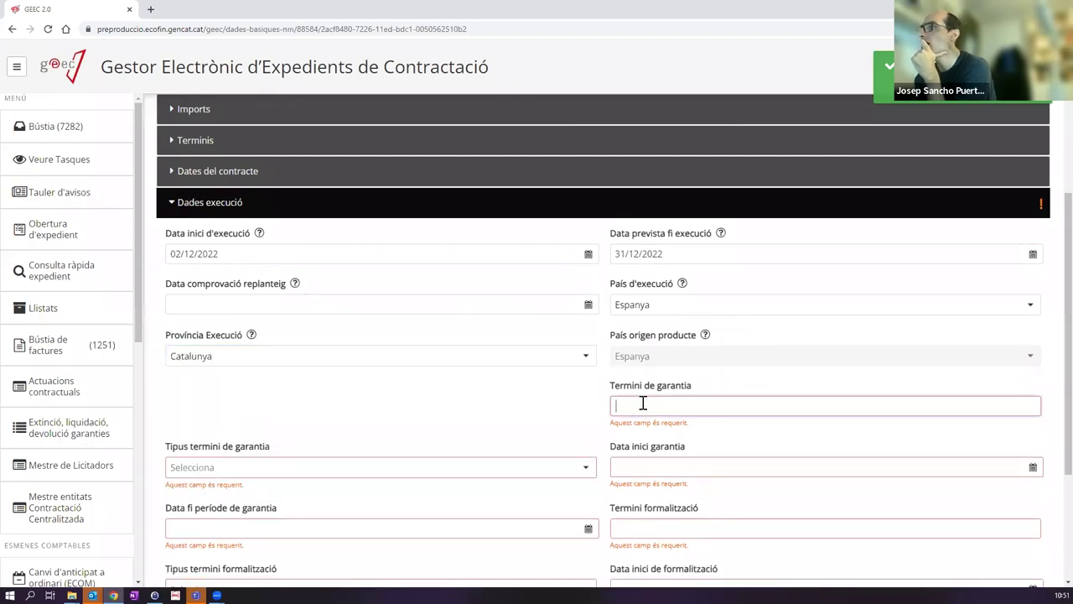
type("1")
left_click(347, 456)
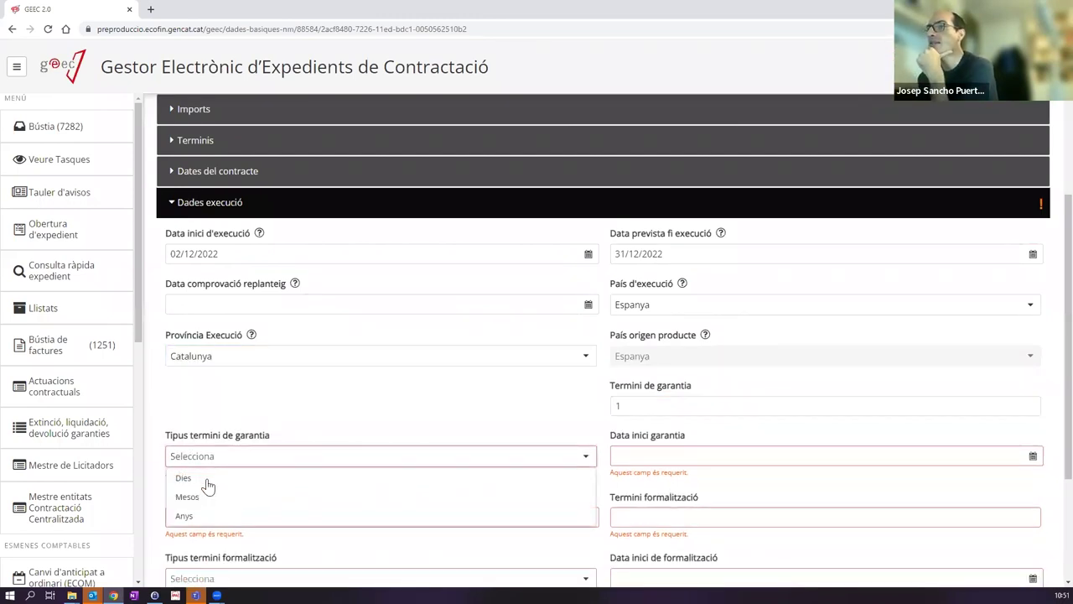
left_click(205, 496)
left_click(651, 454)
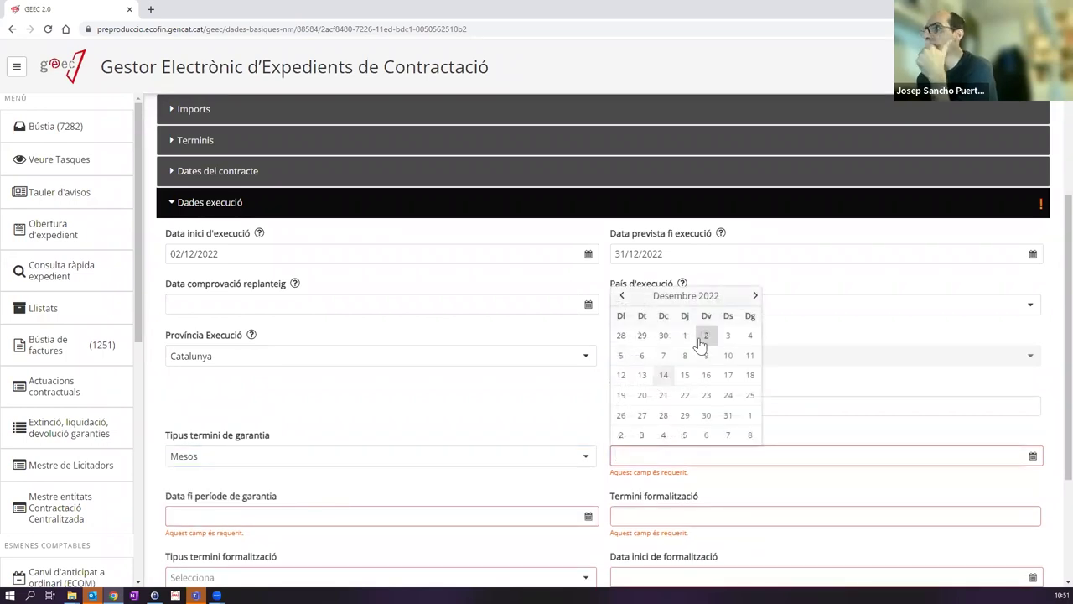
left_click(705, 337)
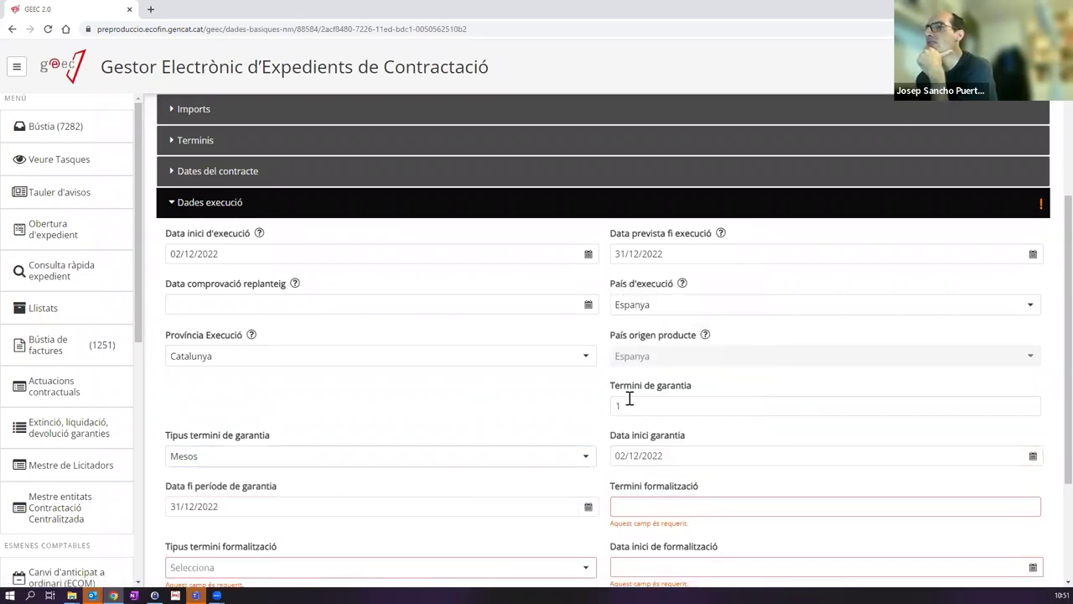
Step: Enter a 15-day (Dies) formalization starting 02/12/2022, then go to Convocatòria i sol·licituds
left_click(647, 507)
type("15")
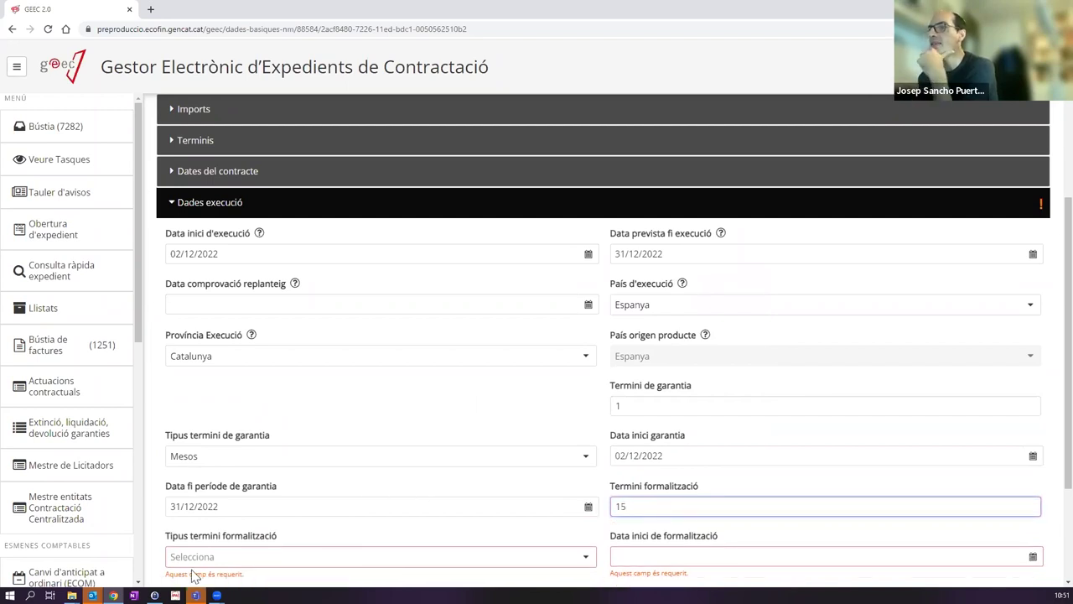
left_click(195, 557)
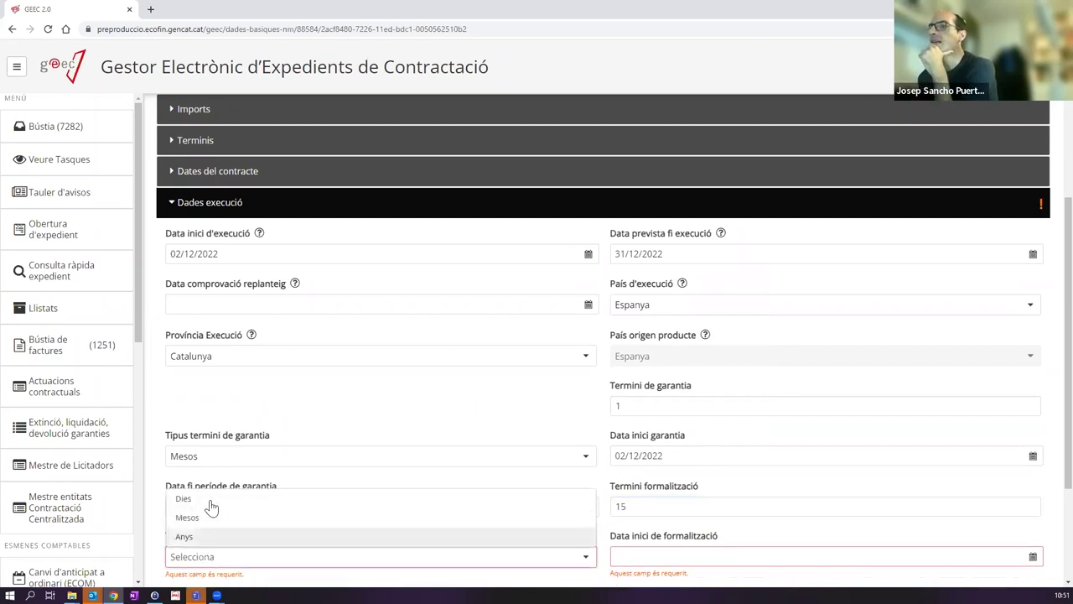
left_click(201, 504)
left_click(651, 556)
left_click(711, 436)
scroll(394, 407, "down", 2)
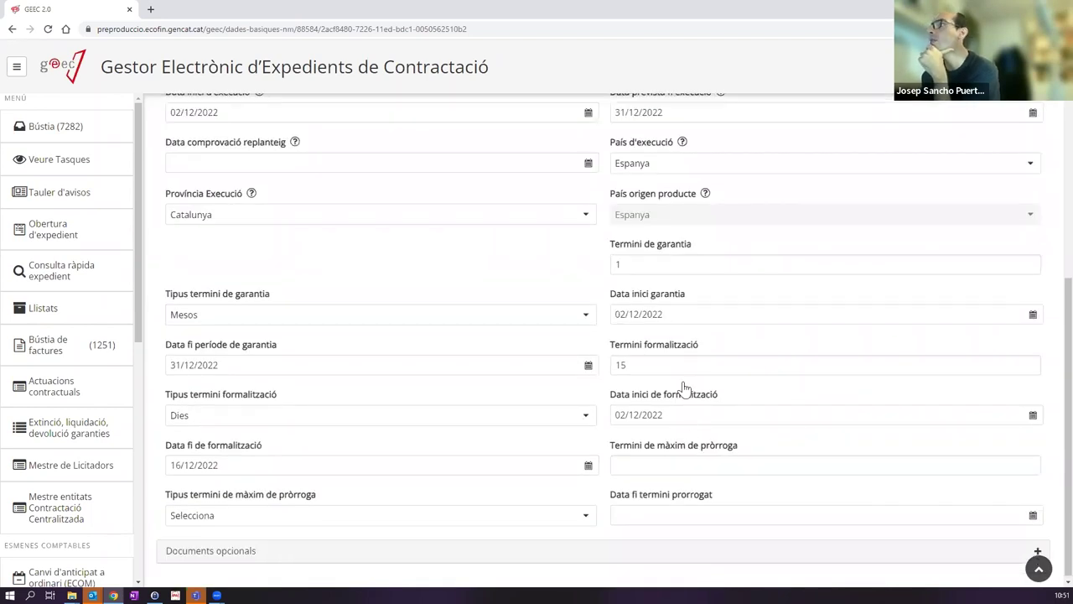
scroll(683, 388, "up", 5)
left_click(735, 239)
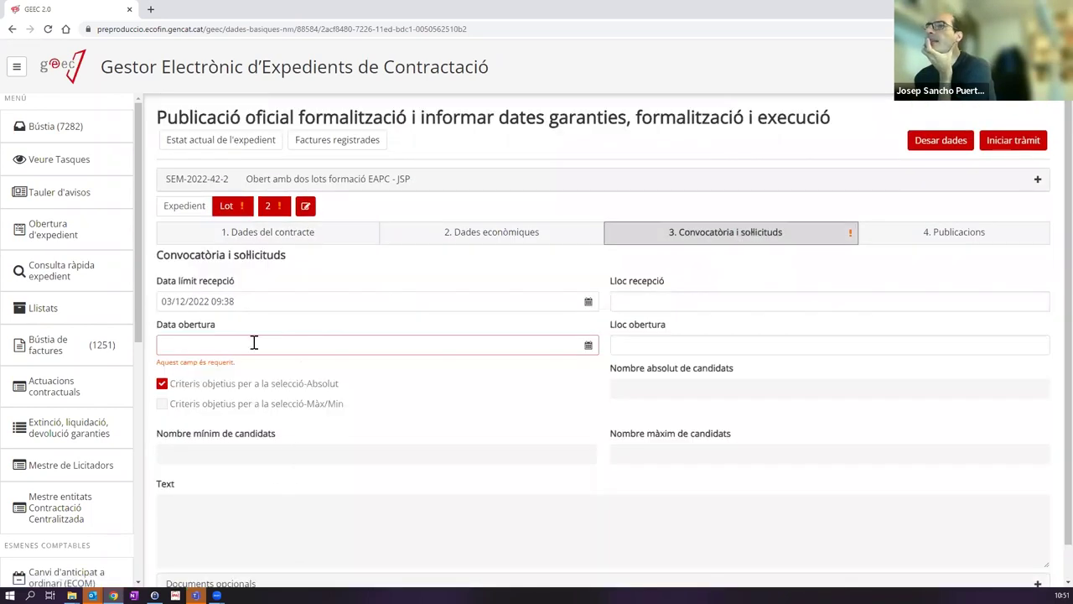
Step: Set lot 2's opening date to 02/12/2022 10:51 and submit with Iniciar tràmit
left_click(254, 344)
left_click(252, 405)
left_click(362, 319)
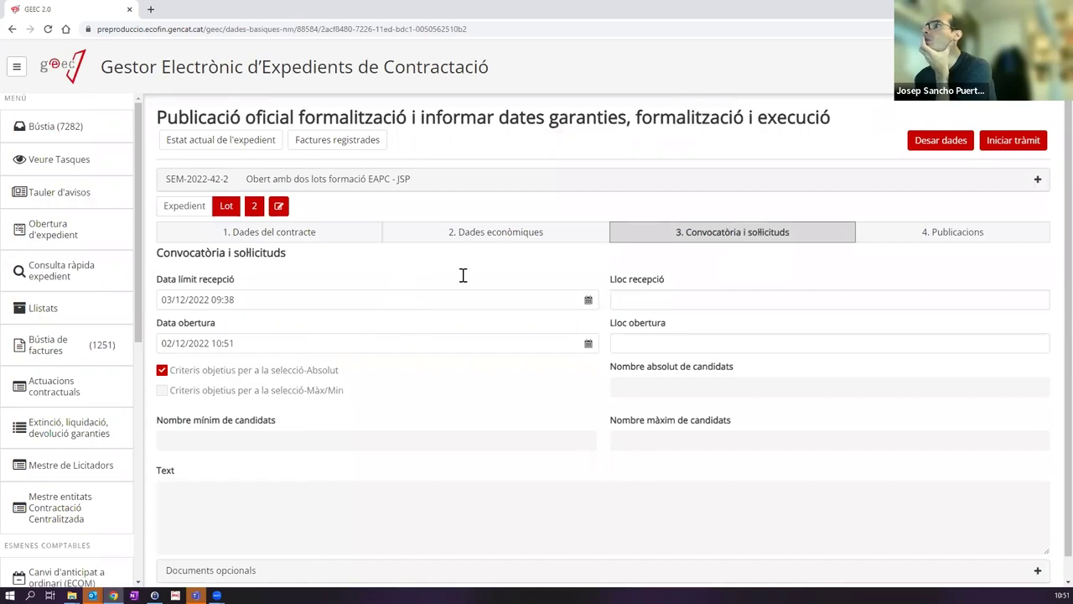
left_click(1015, 141)
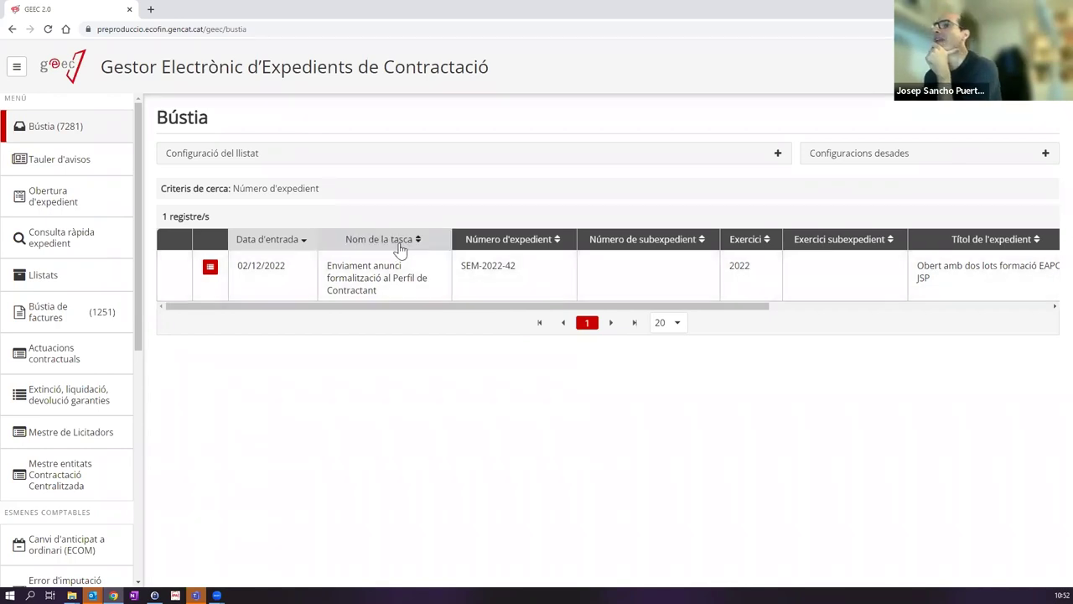
Step: Open the formalization announcement task and attach both lots' CT01C Formalització contracte documents
left_click(383, 287)
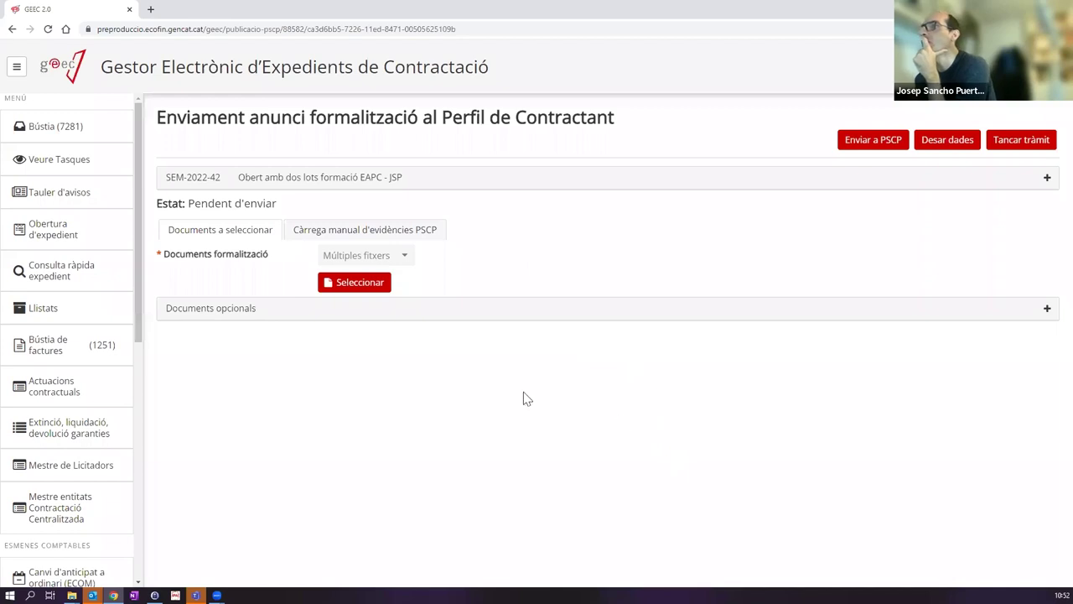
left_click(353, 286)
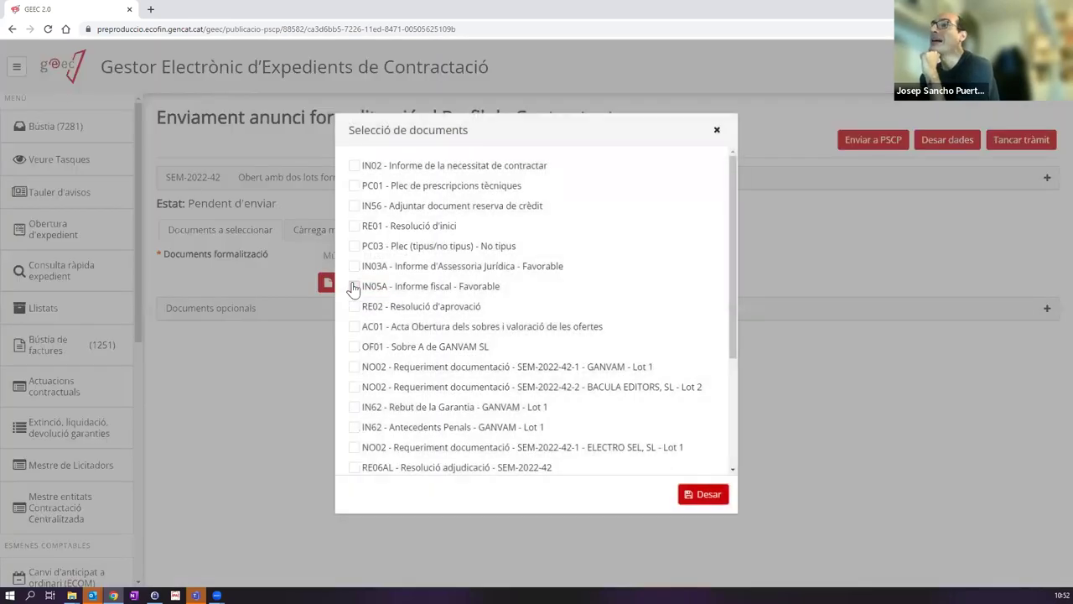
scroll(530, 323, "down", 3)
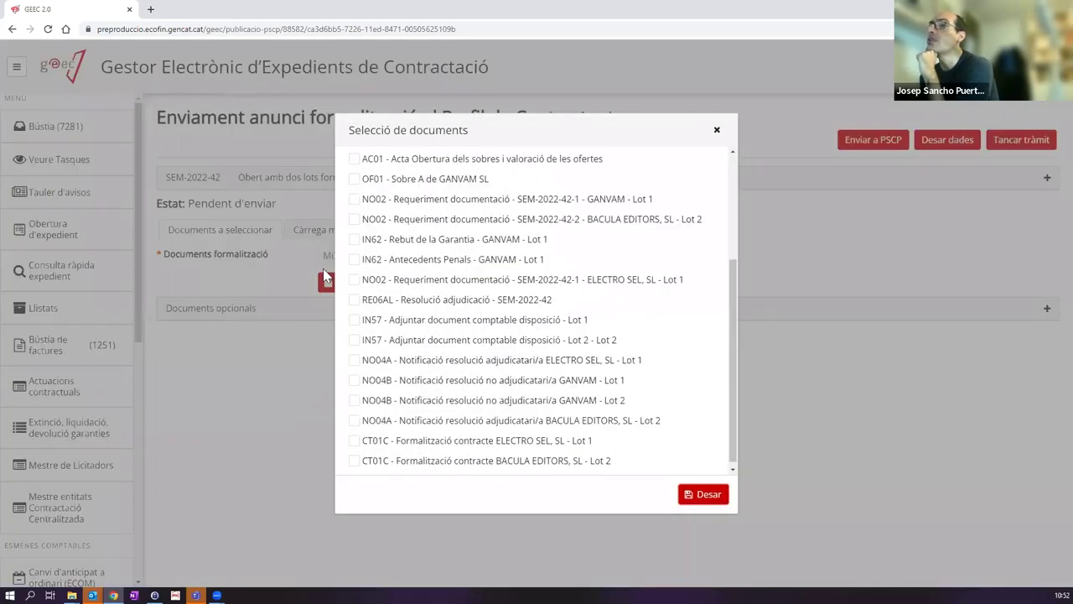
scroll(470, 399, "down", 1)
left_click(354, 436)
left_click(354, 456)
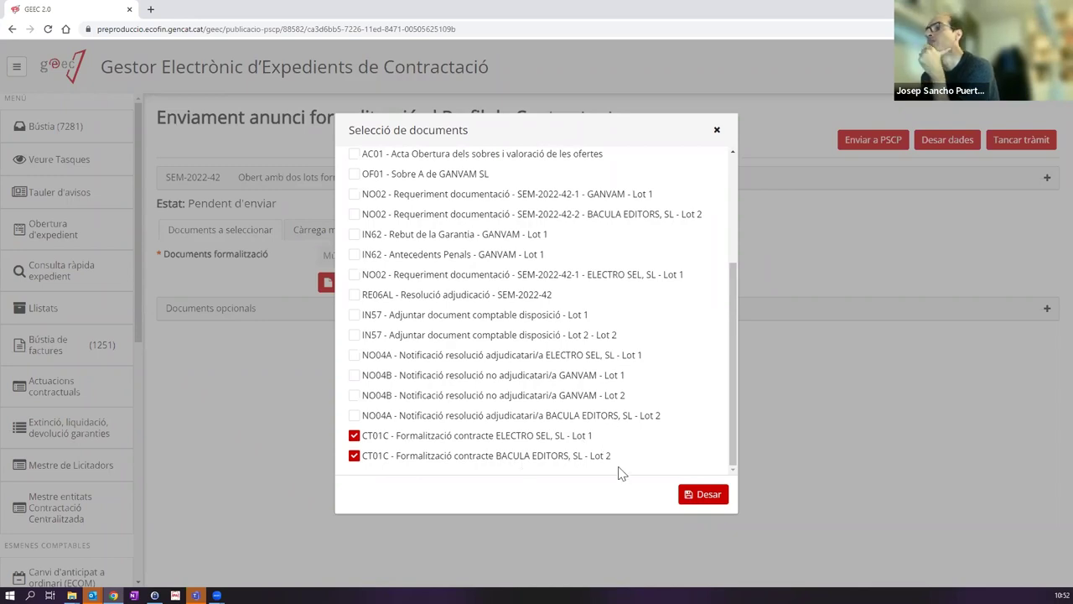
left_click(698, 495)
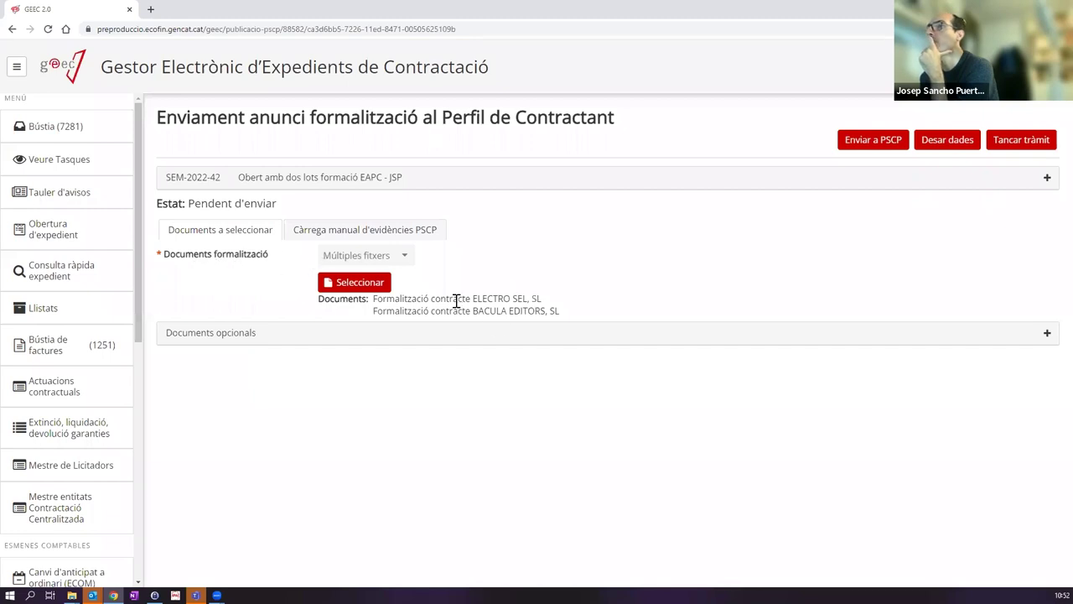
left_click_drag(370, 303, 580, 310)
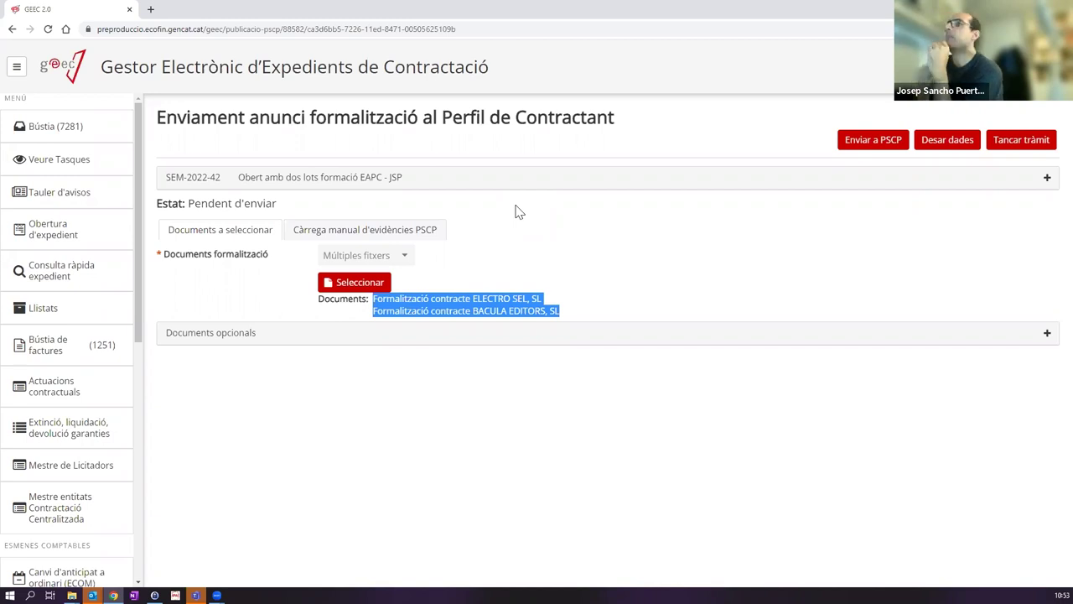
Step: Upload Evidencies PSCP.zip as manual PSCP evidence and close the procedure with Tancar tràmit
left_click(382, 229)
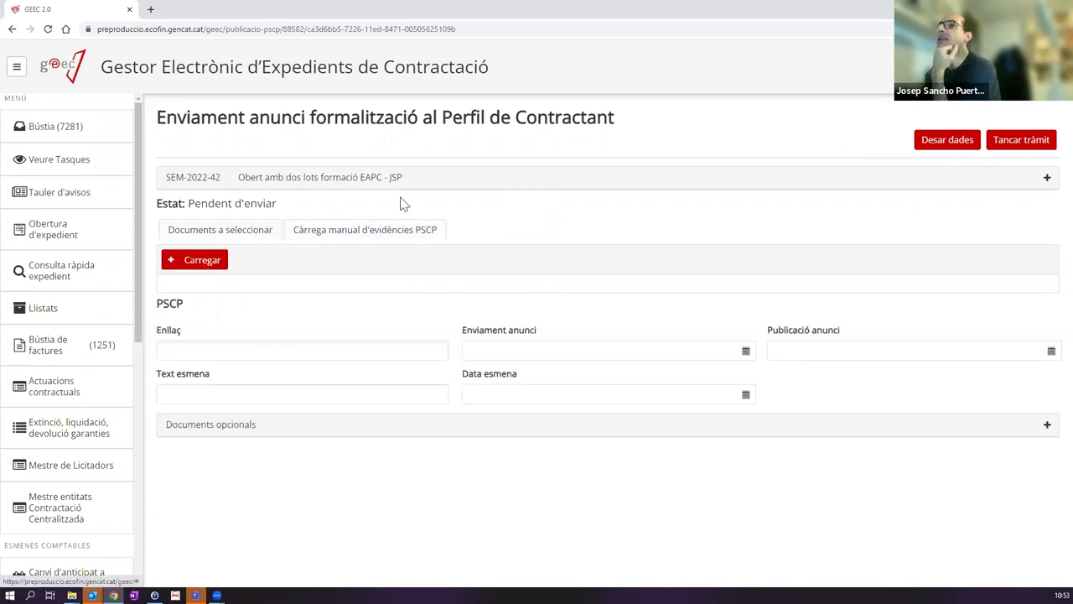
left_click(211, 262)
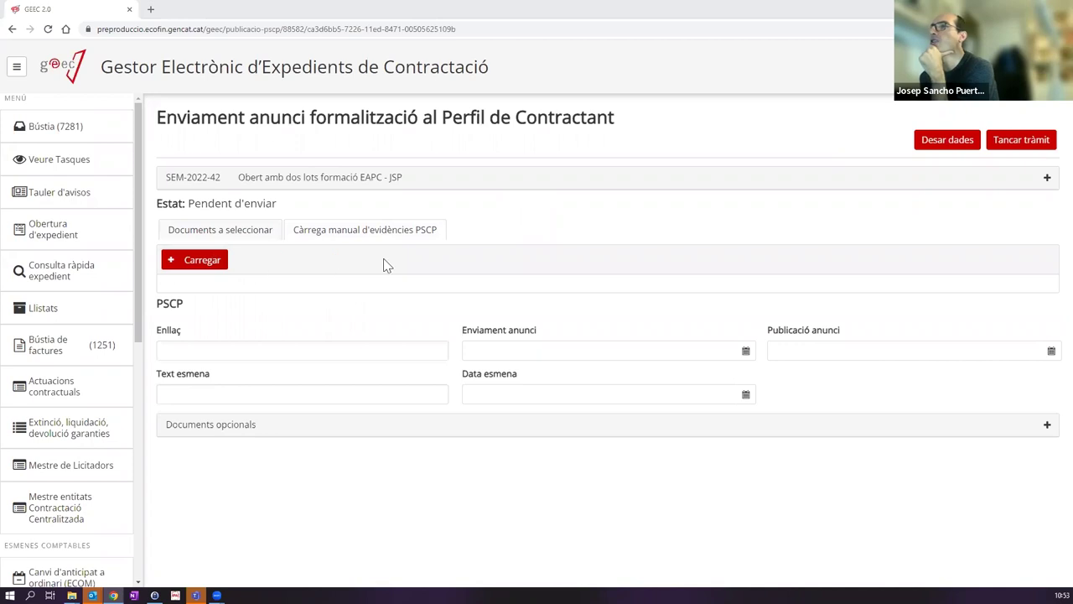
double_click(355, 195)
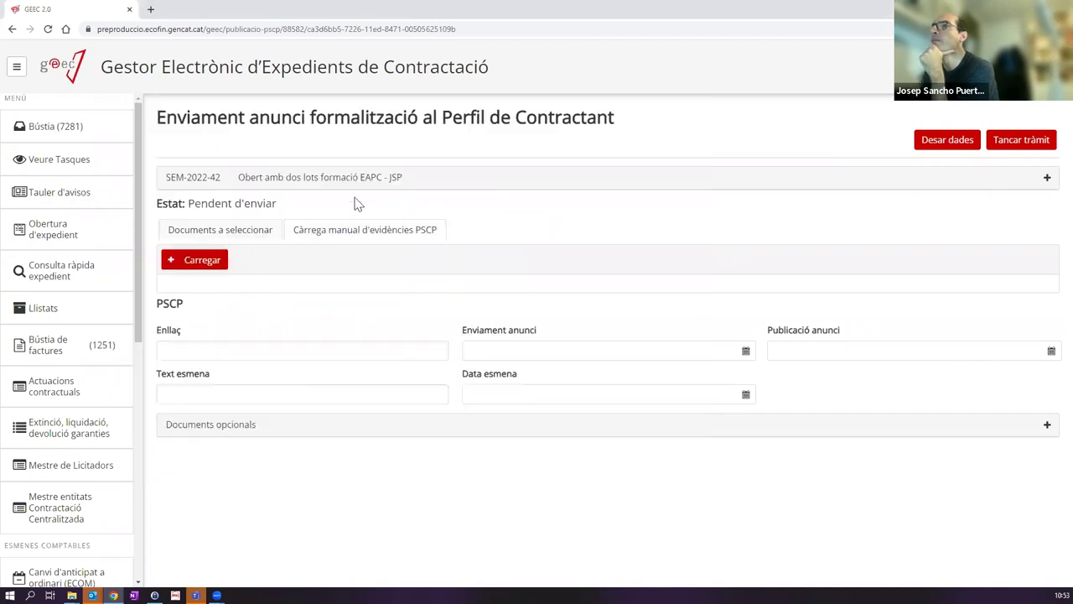
left_click(363, 403)
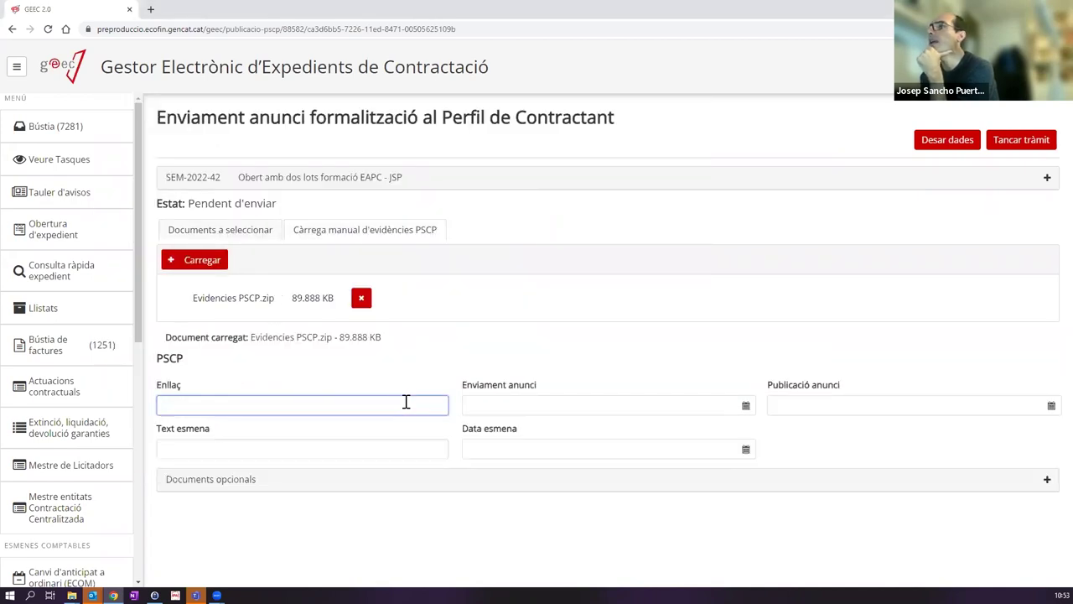
left_click(864, 407)
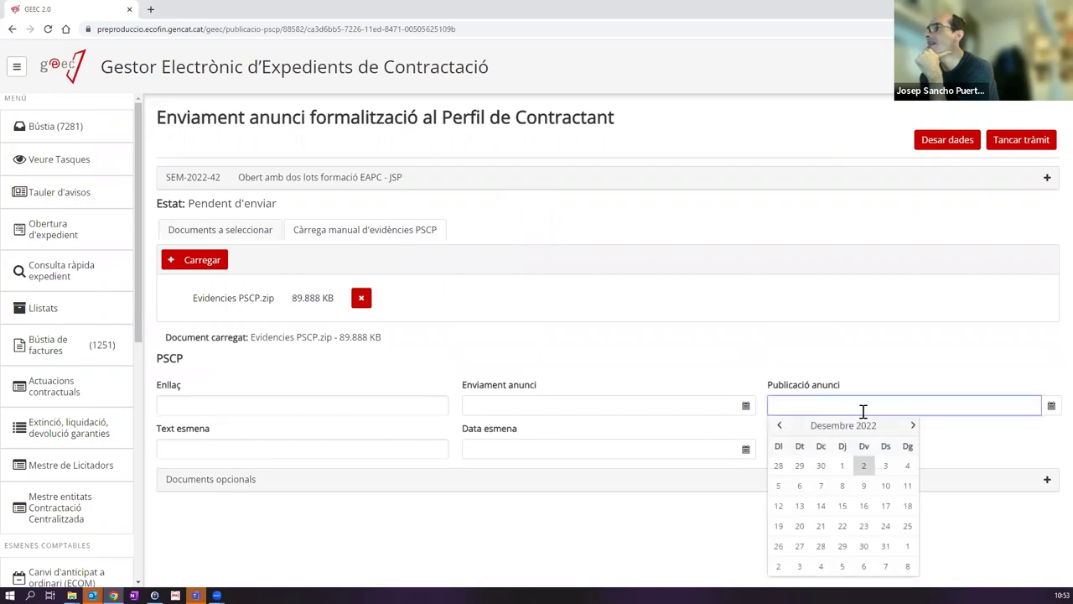
left_click(872, 361)
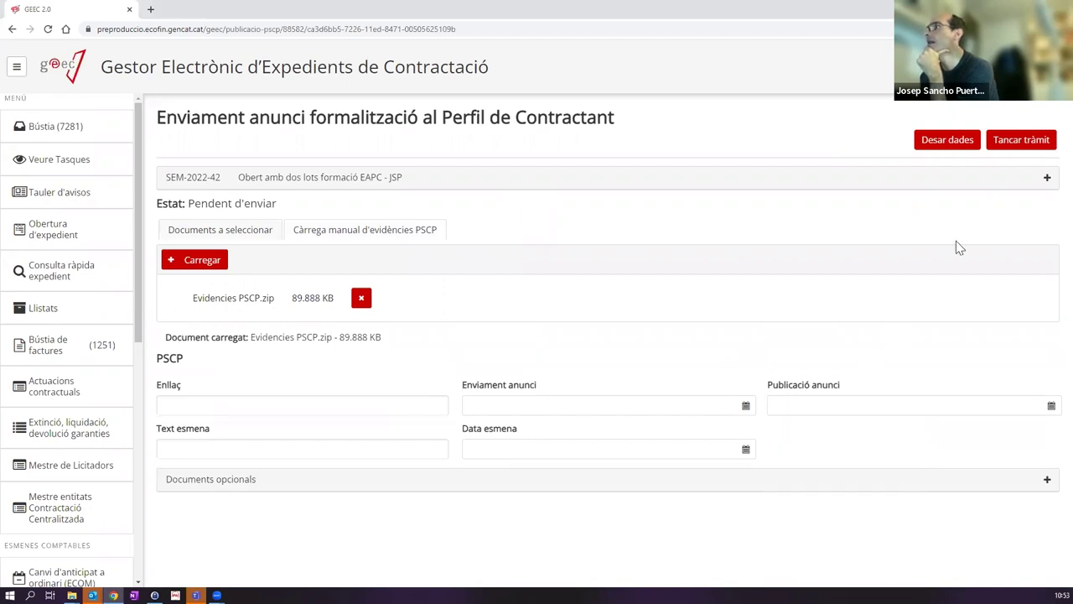
left_click(1004, 143)
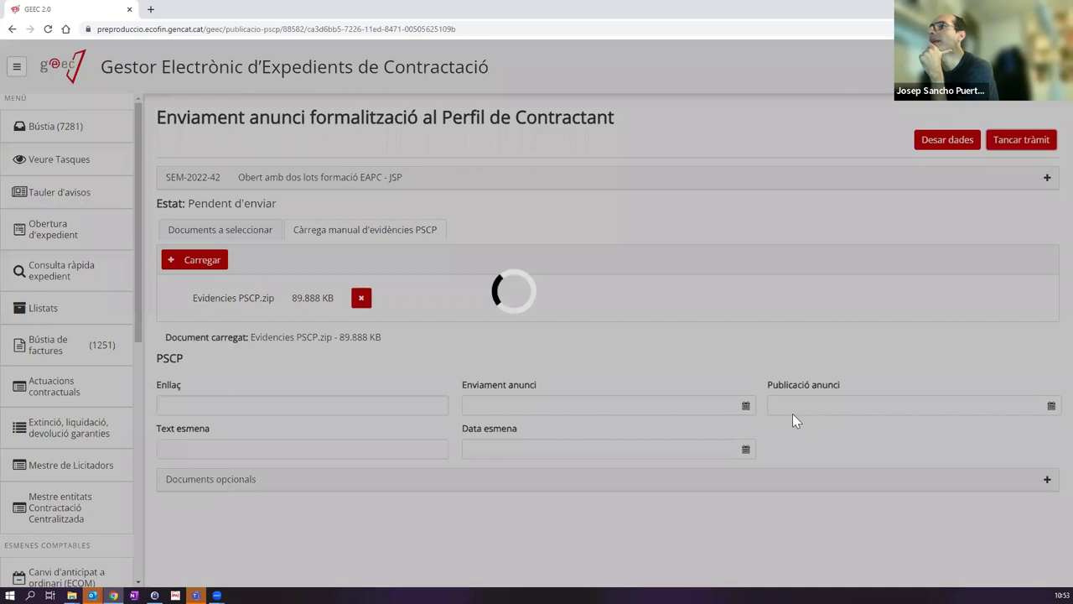
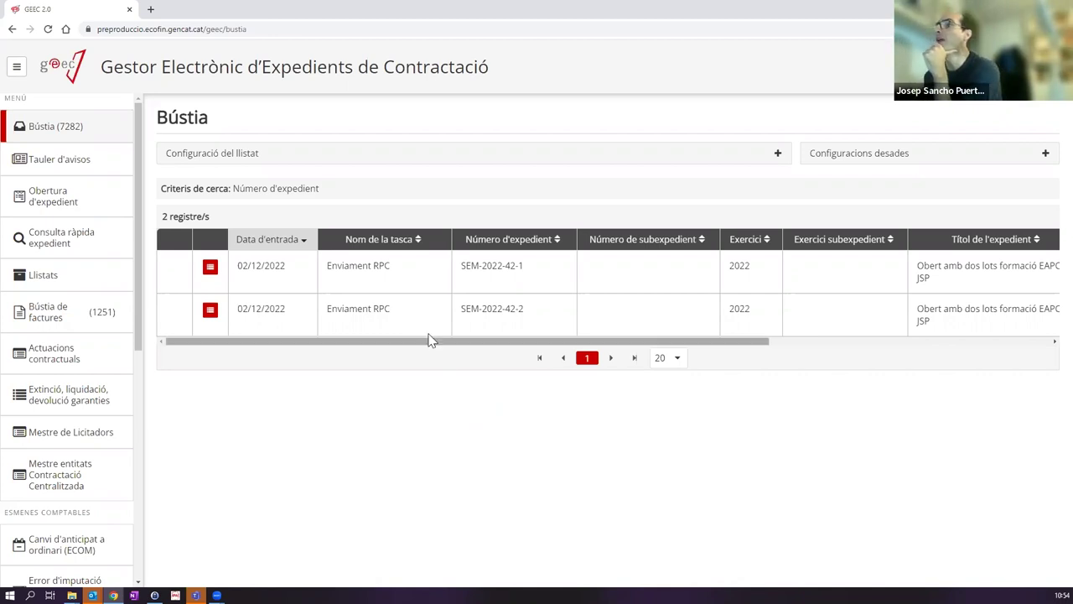
Step: Send SEM-2022-42-1 to the RPC registry, review its warnings, and move it to execution
left_click(380, 275)
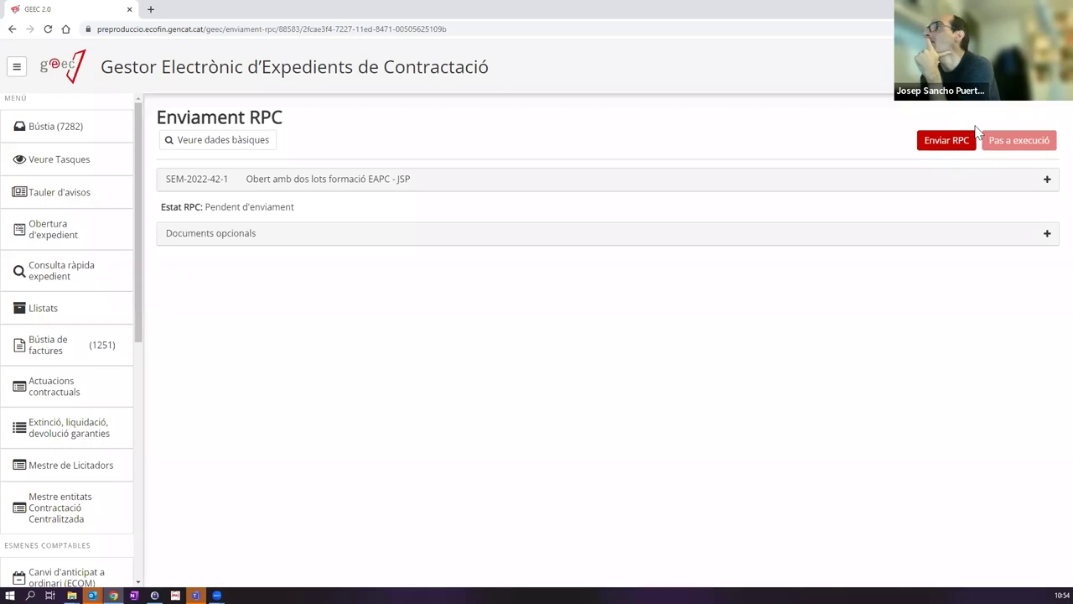
left_click(950, 144)
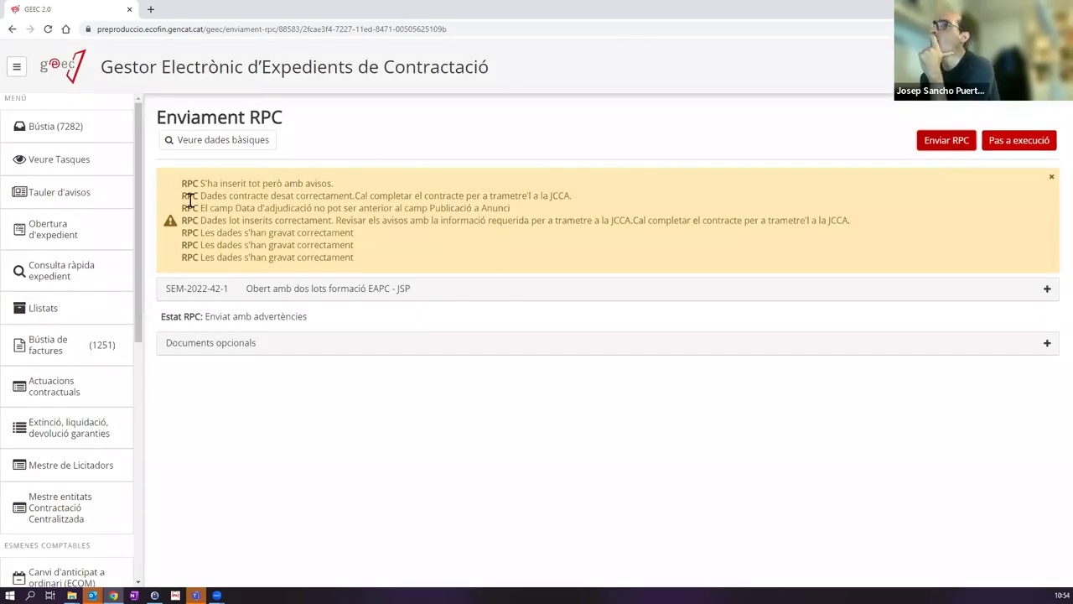
left_click_drag(353, 259, 186, 187)
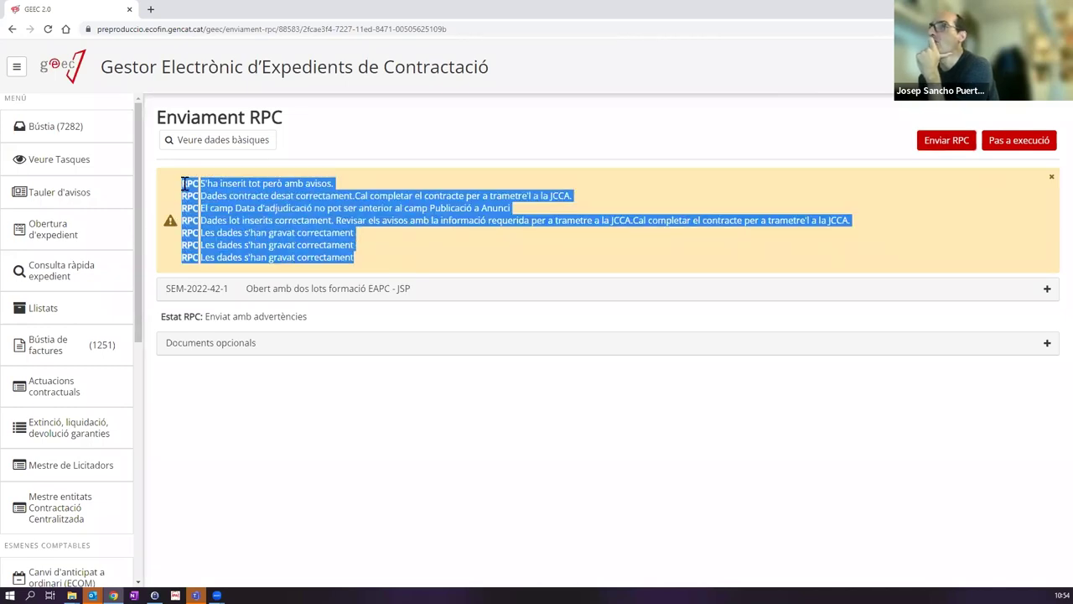
left_click(382, 270)
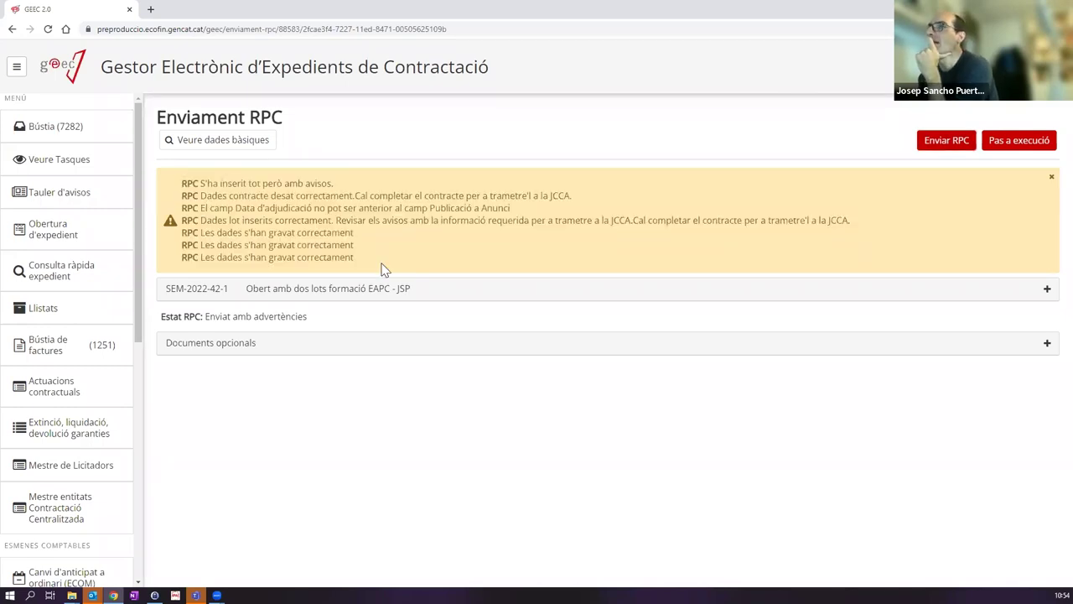
left_click_drag(346, 259, 201, 185)
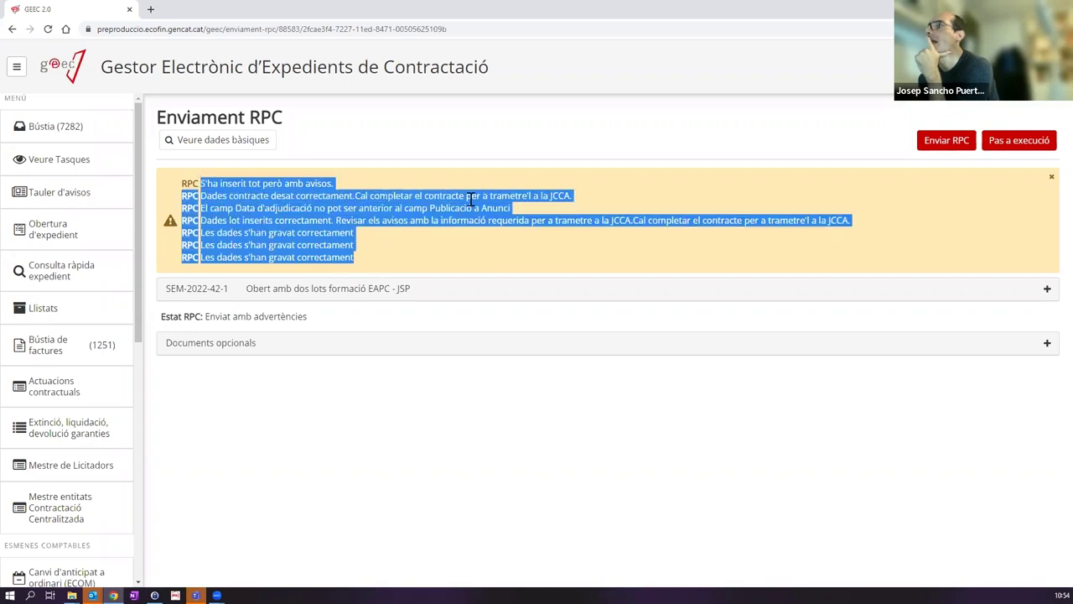
left_click(634, 194)
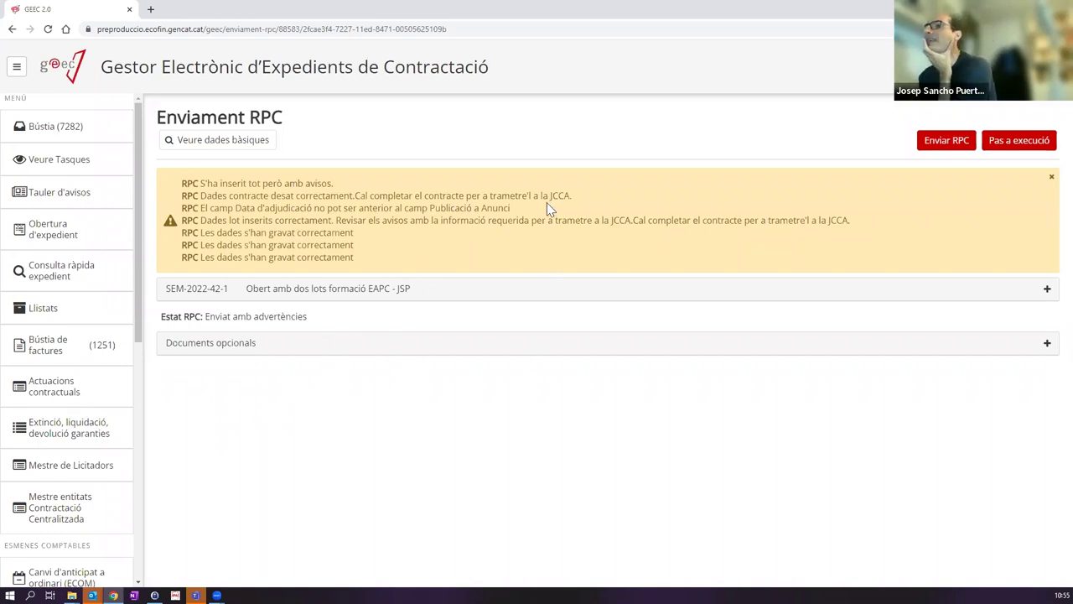
left_click(1008, 144)
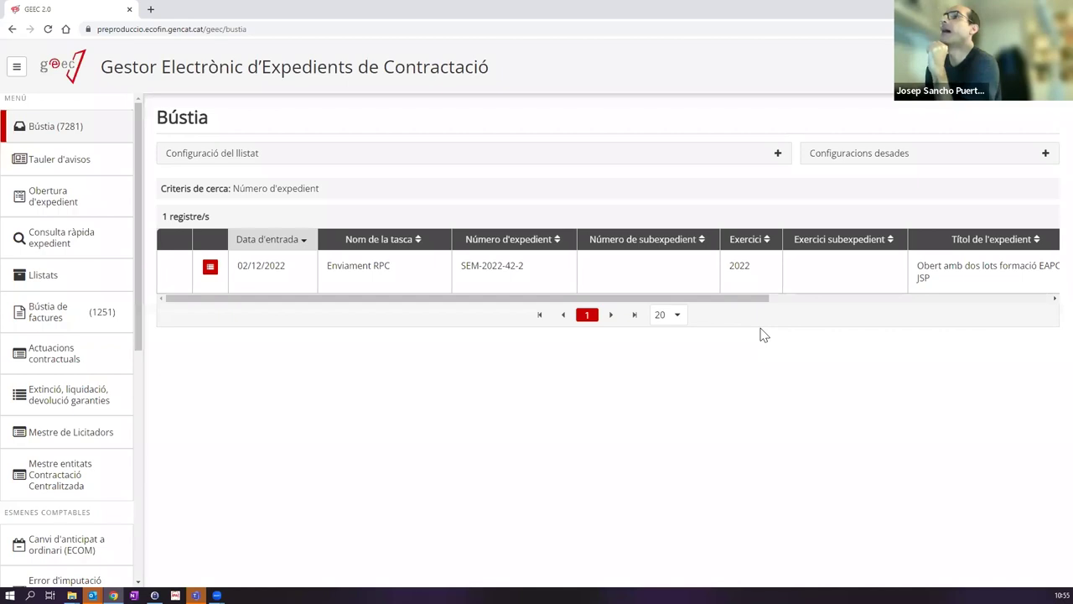
Step: Send SEM-2022-42-2 to the RPC registry and move it to the execution phase
left_click(426, 267)
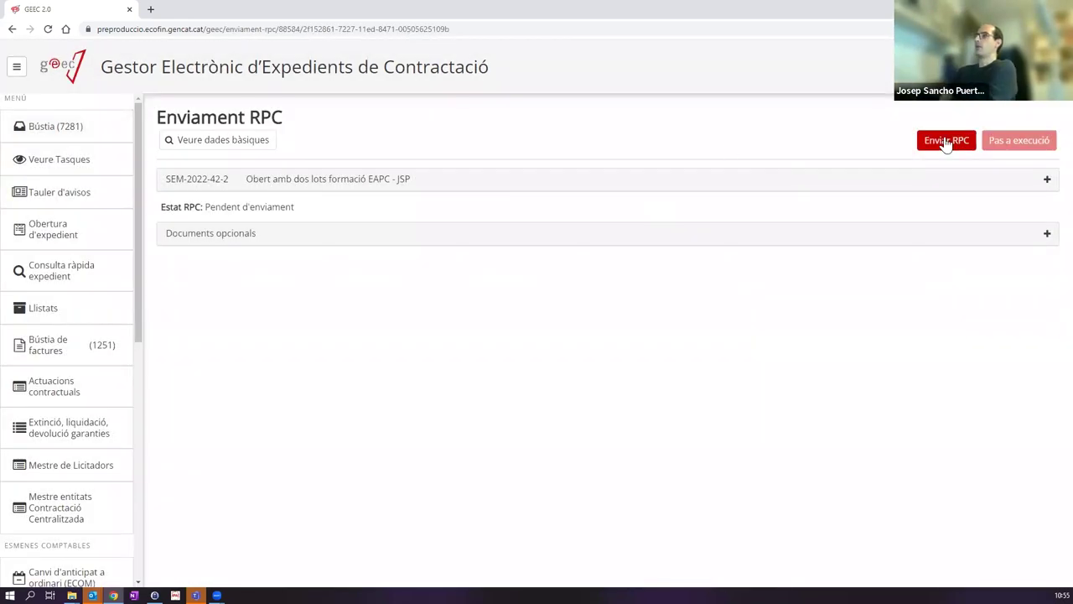
left_click(944, 140)
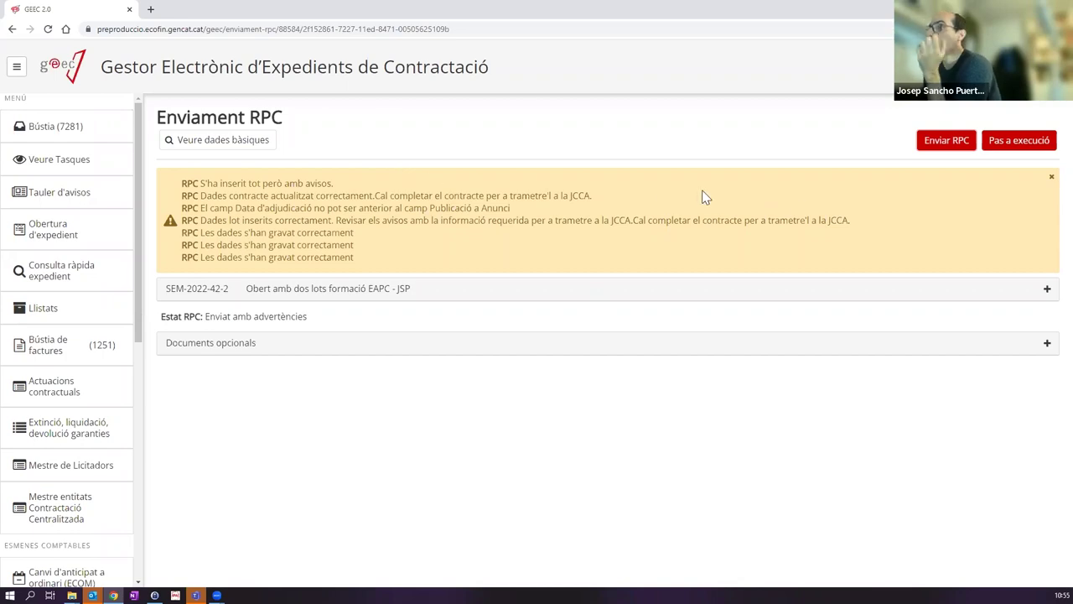
left_click(1012, 143)
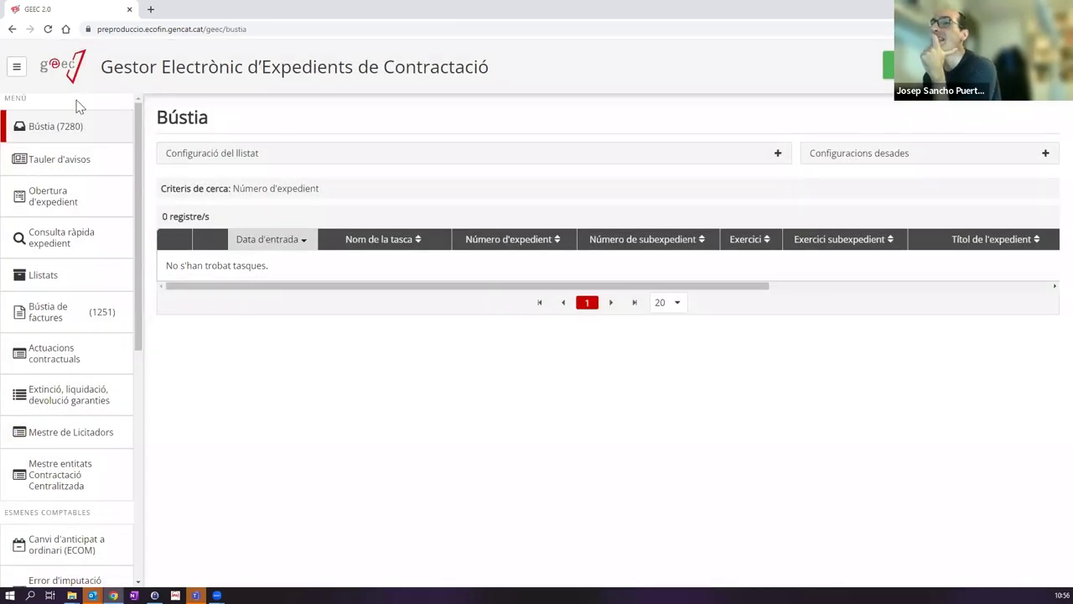
left_click(62, 240)
Step: Search file number sem-2022-42 and open the result's Arbre tramitació
left_click(889, 204)
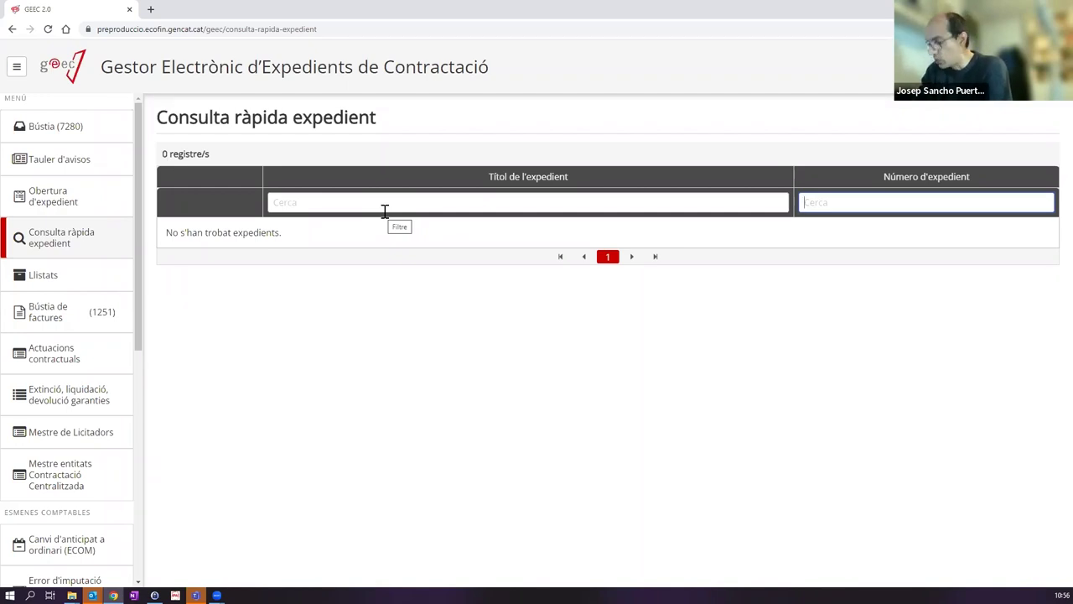
type("sem-2022-")
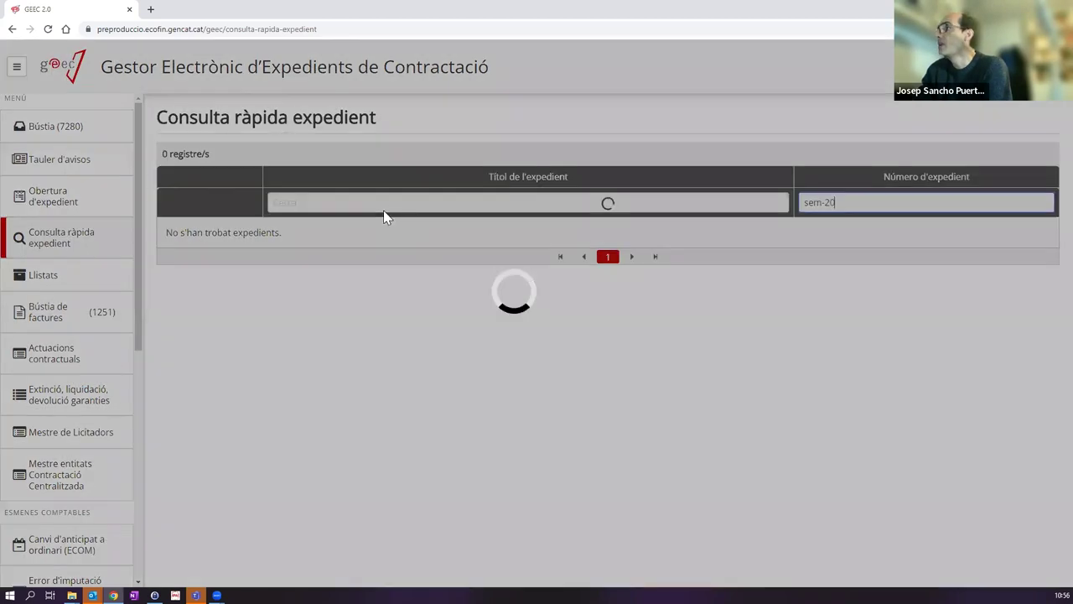
type("42")
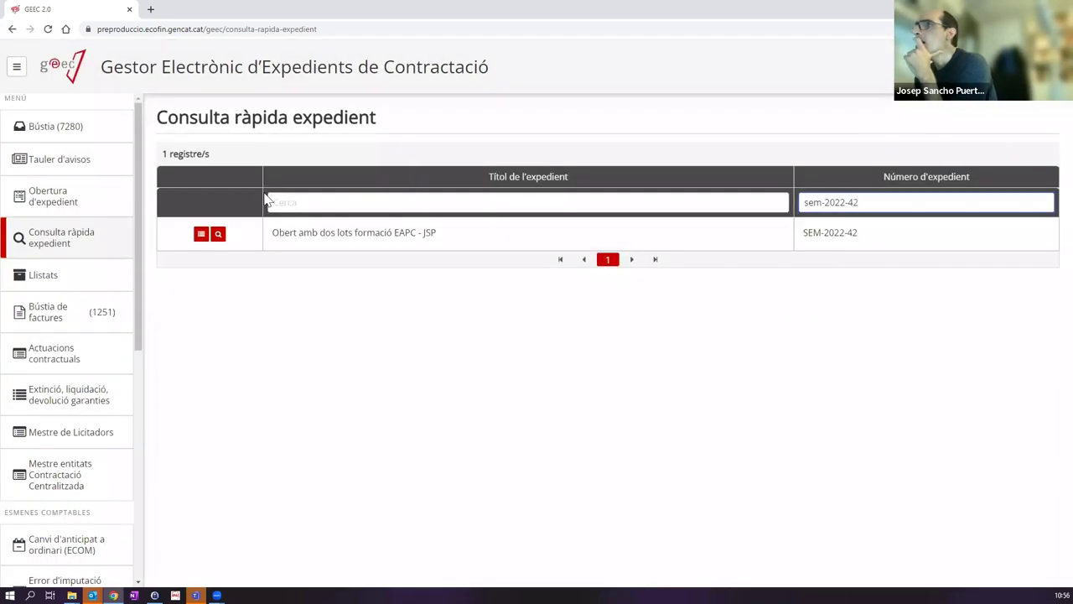
left_click(201, 234)
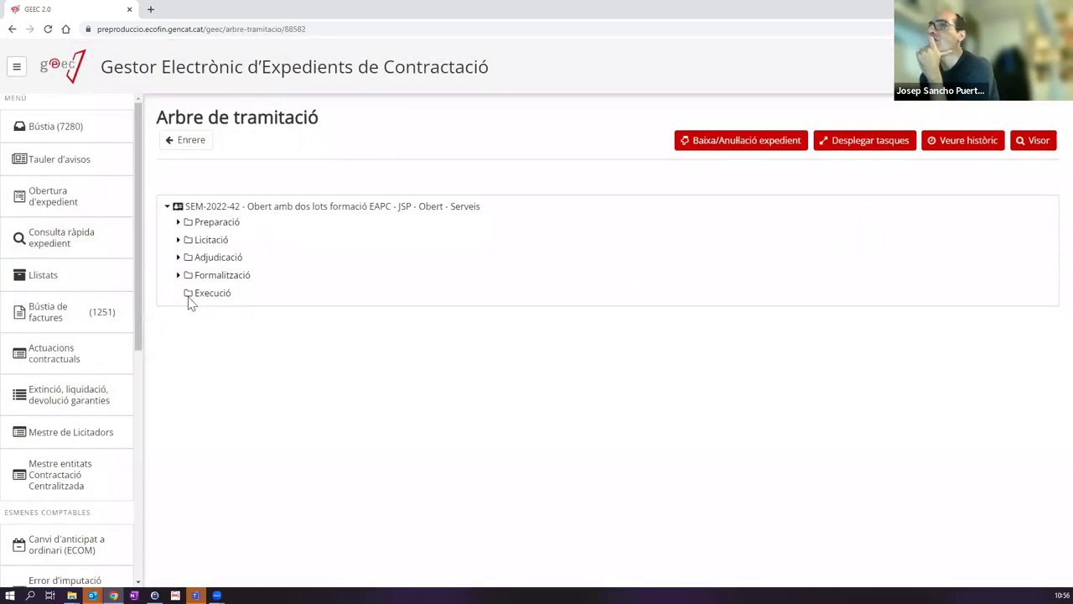
left_click(866, 143)
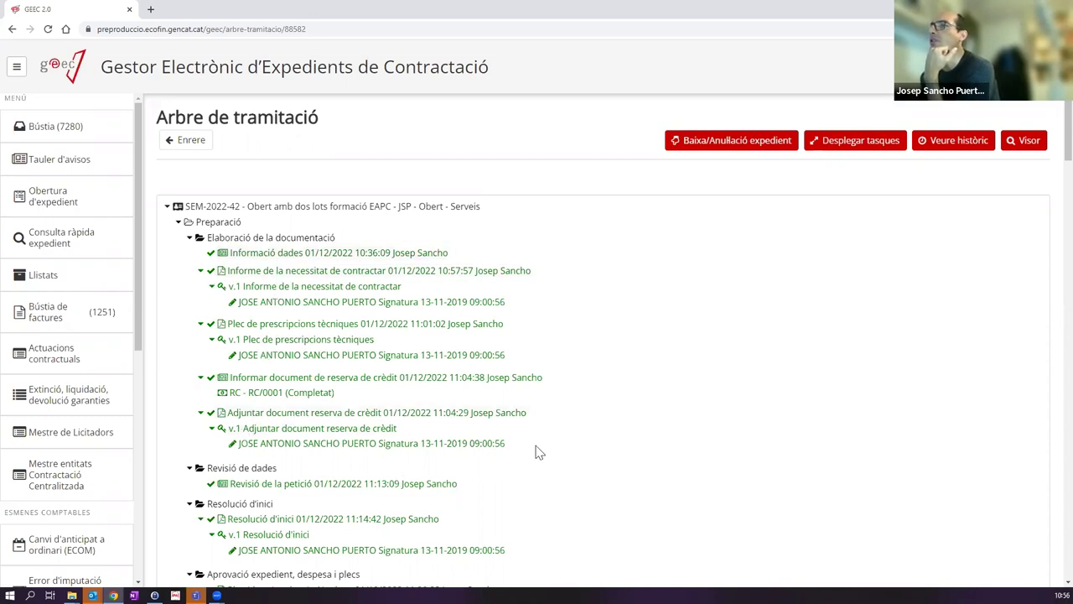
scroll(248, 323, "down", 4)
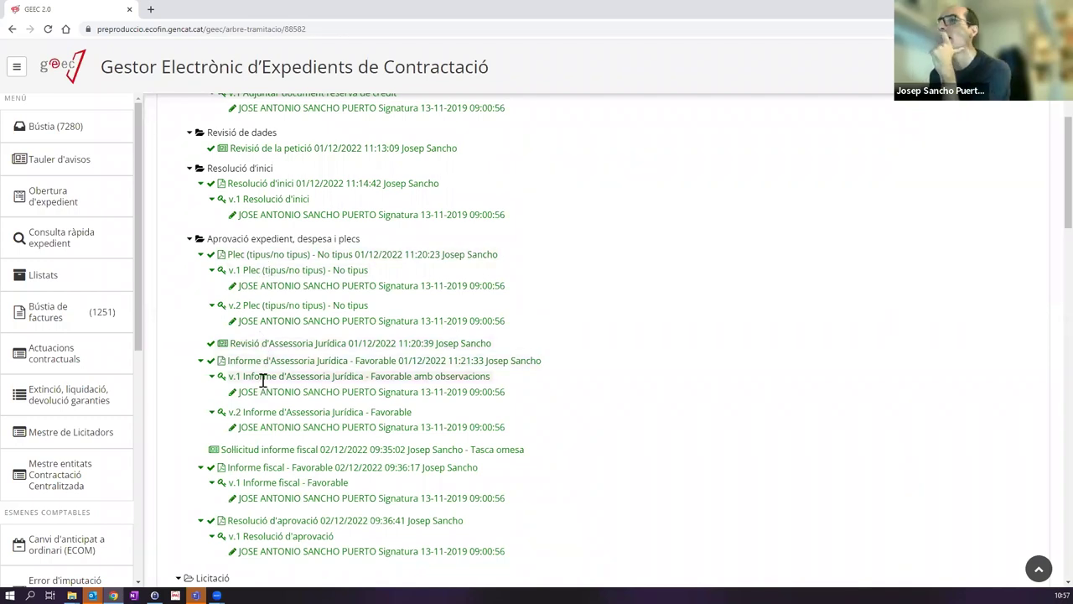
scroll(307, 415, "down", 1)
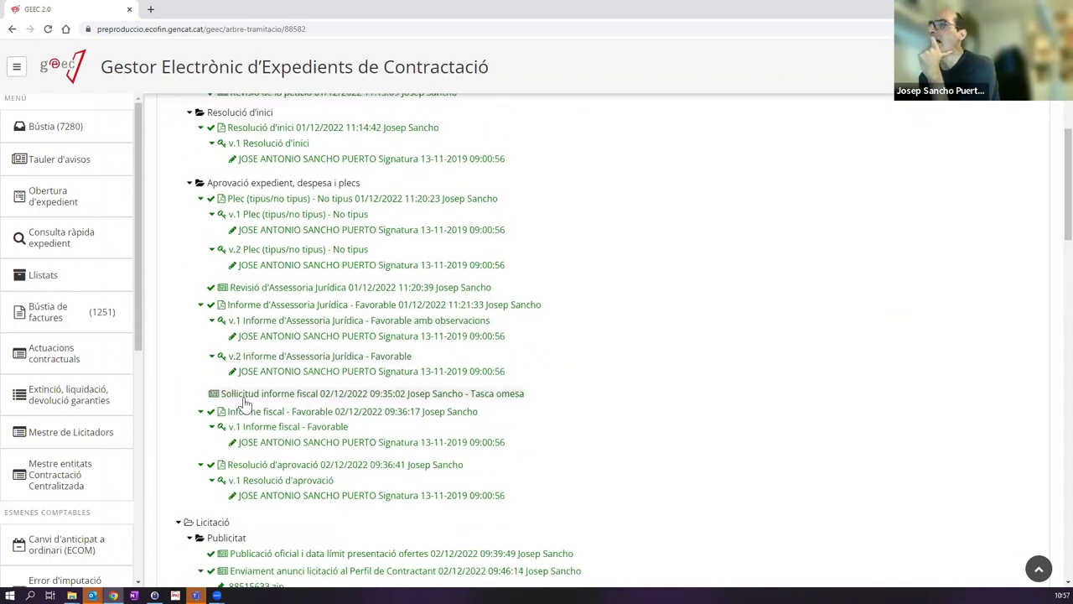
scroll(268, 419, "down", 3)
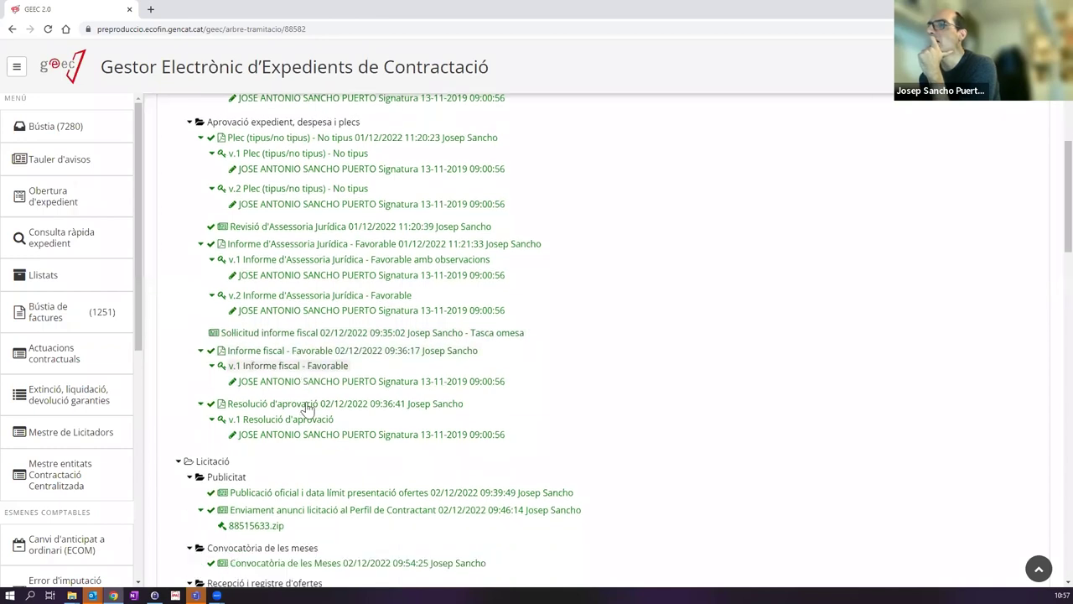
scroll(284, 278, "down", 3)
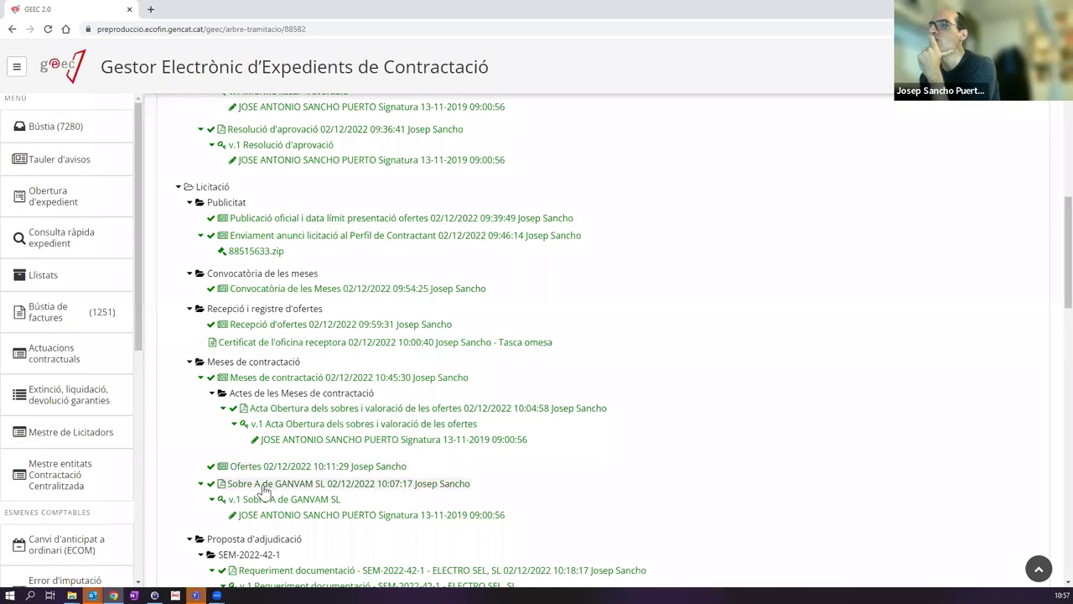
scroll(258, 486, "down", 1)
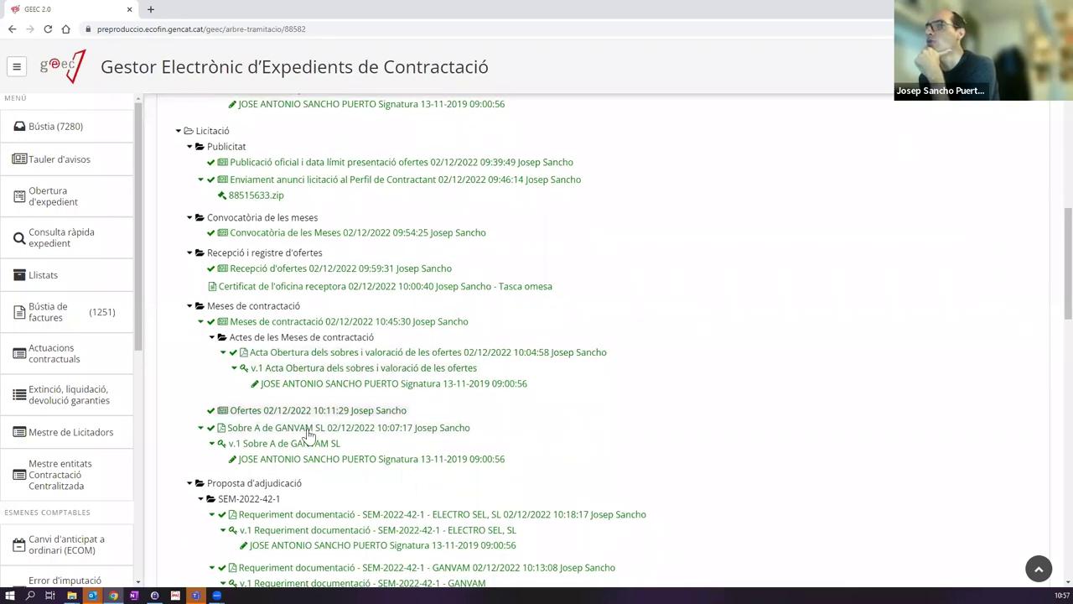
scroll(305, 436, "down", 1)
scroll(295, 419, "down", 2)
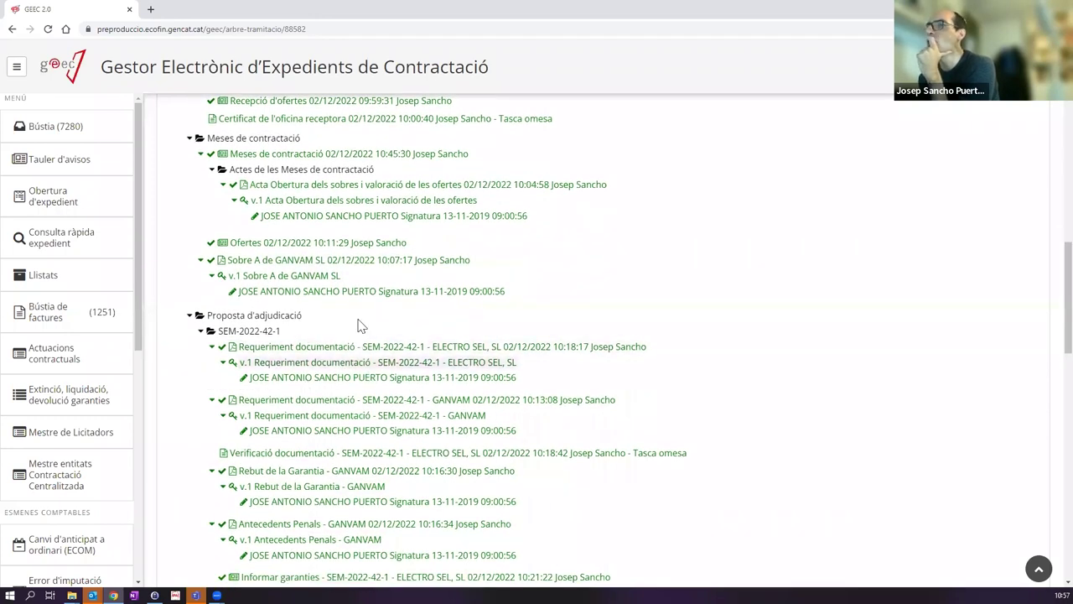
scroll(352, 331, "down", 3)
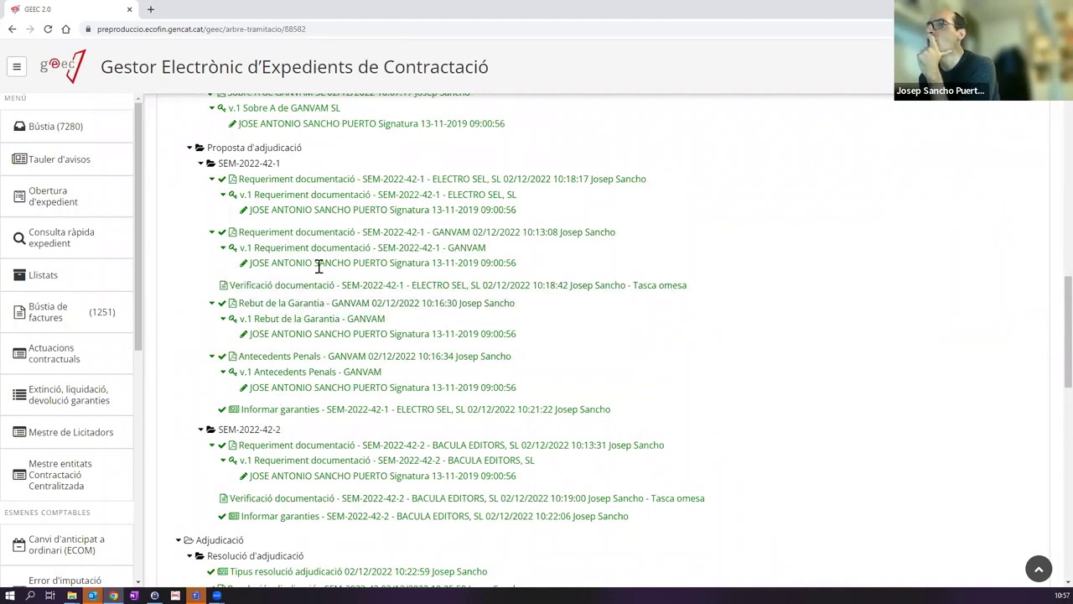
scroll(381, 303, "down", 1)
scroll(382, 304, "down", 3)
scroll(361, 289, "down", 1)
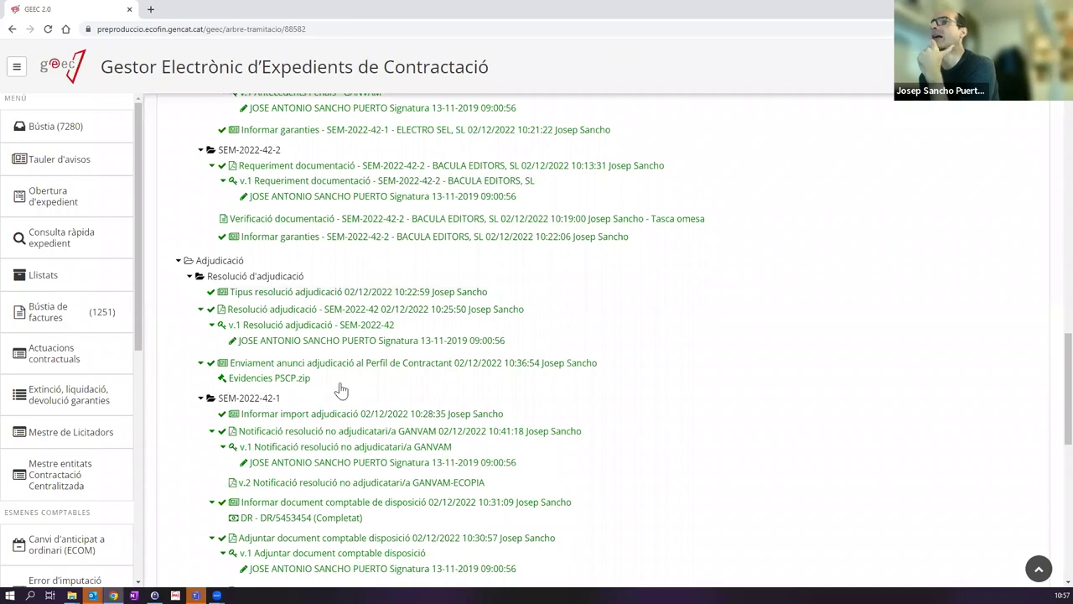
scroll(380, 275, "down", 2)
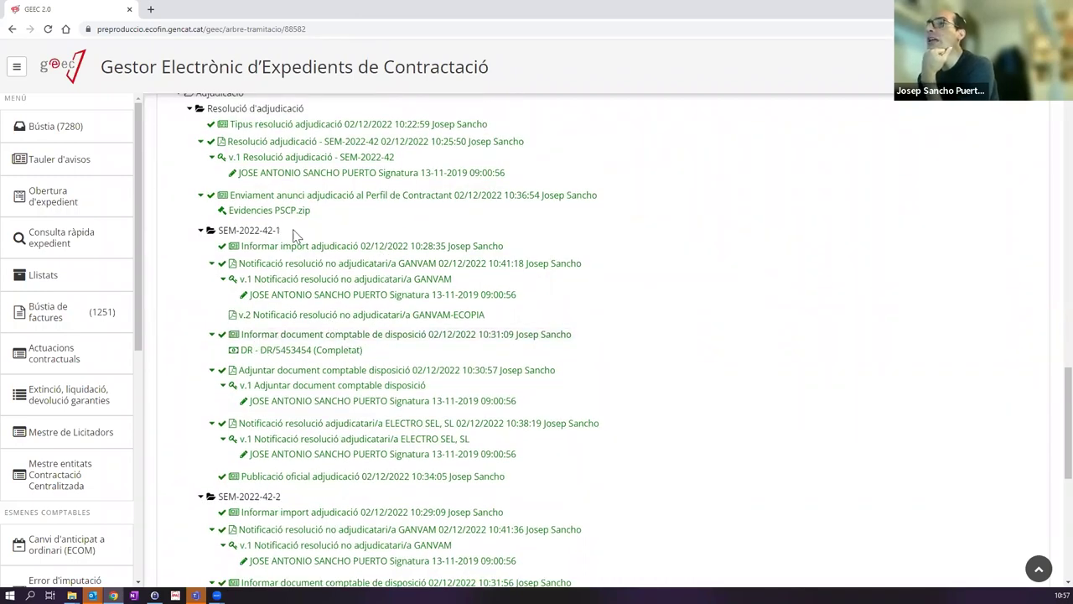
left_click_drag(255, 349, 385, 354)
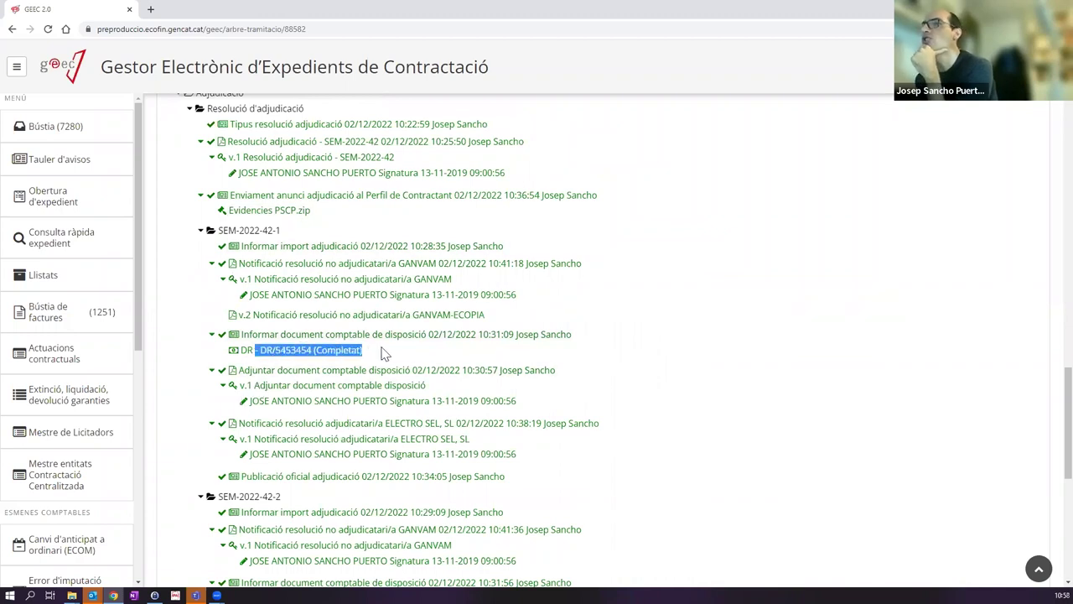
left_click(273, 351)
left_click_drag(262, 350, 315, 352)
scroll(325, 336, "down", 1)
scroll(326, 336, "down", 5)
left_click_drag(267, 375, 312, 375)
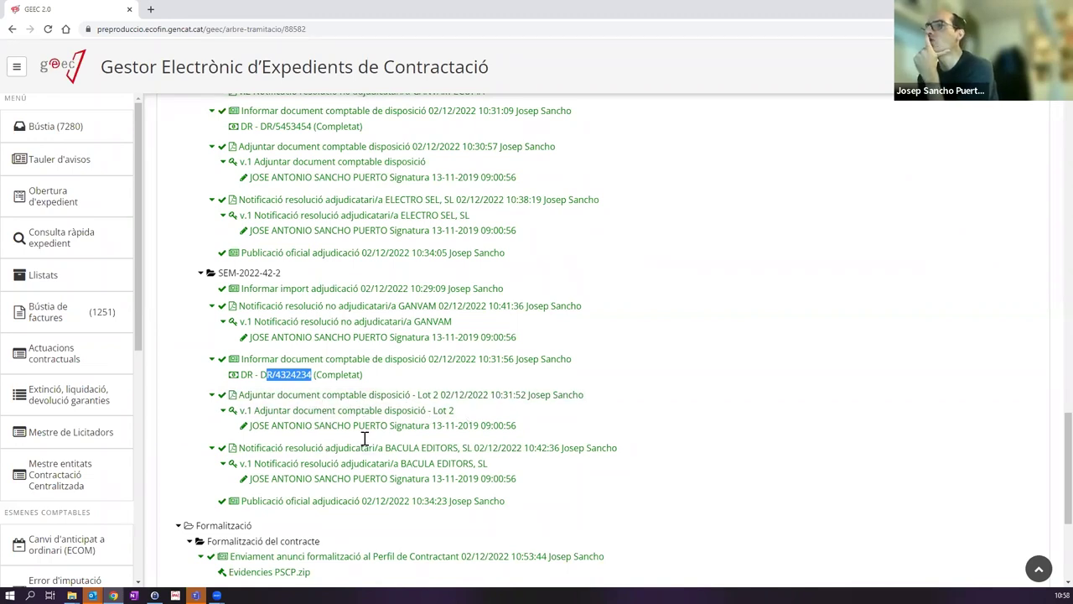
scroll(359, 385, "down", 1)
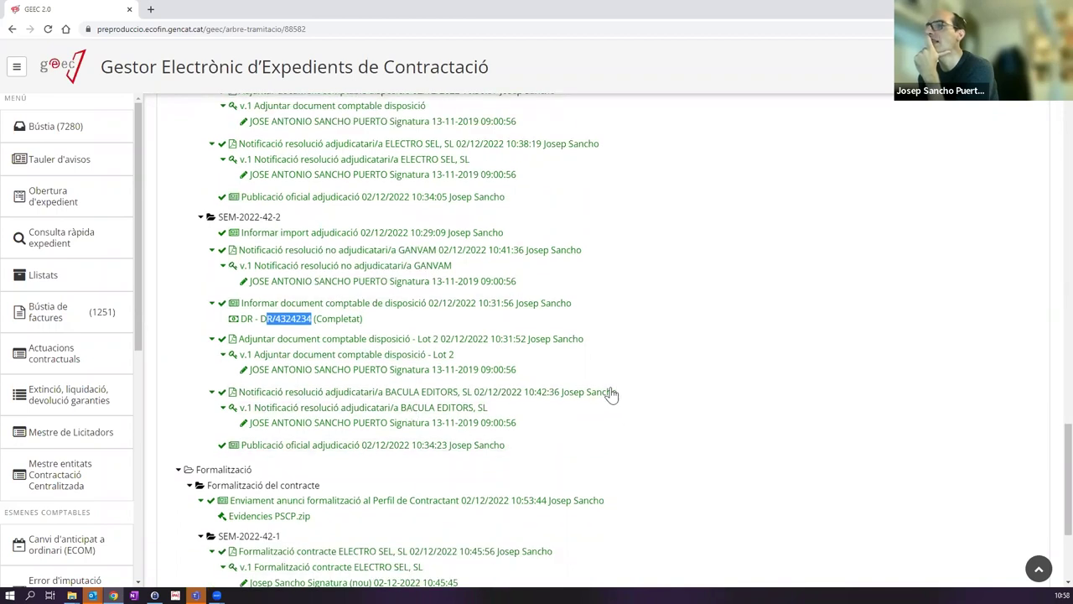
scroll(606, 400, "down", 3)
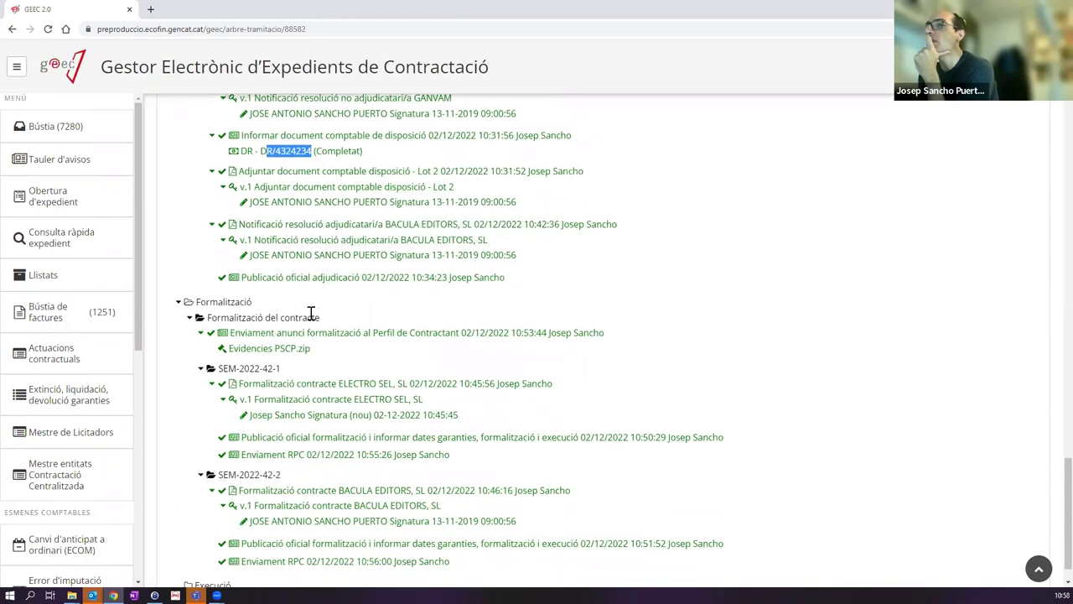
scroll(310, 313, "down", 1)
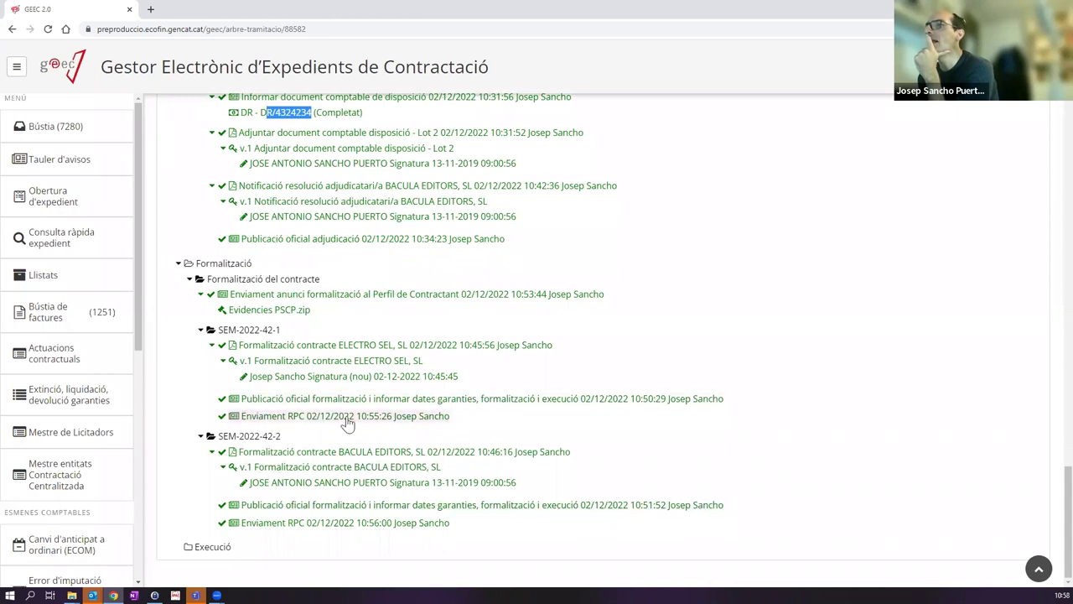
Step: Highlight the empty Execució phase at the end of SEM-2022-42's processing tree
left_click_drag(241, 551, 170, 553)
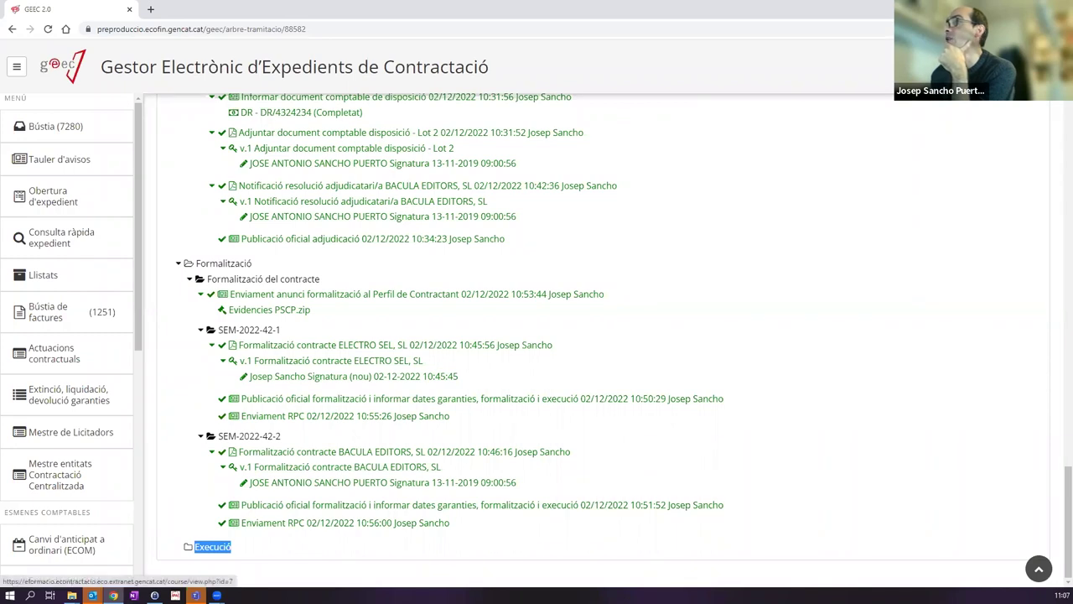
Step: Open the Campus Virtual course in a new tab and fill in the saved GICAR password
left_click(212, 546)
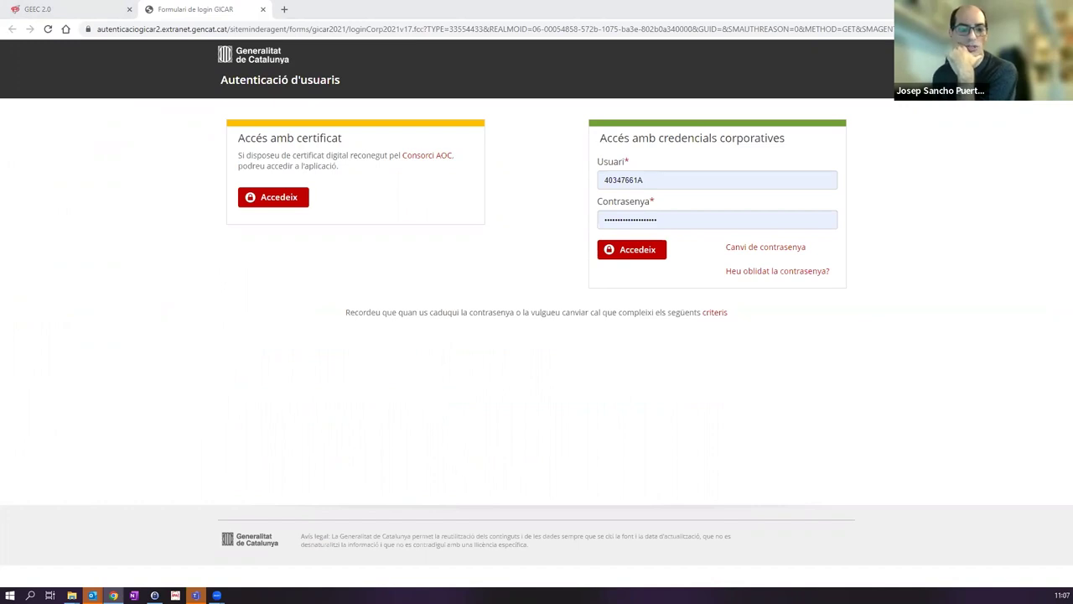
key("super+d")
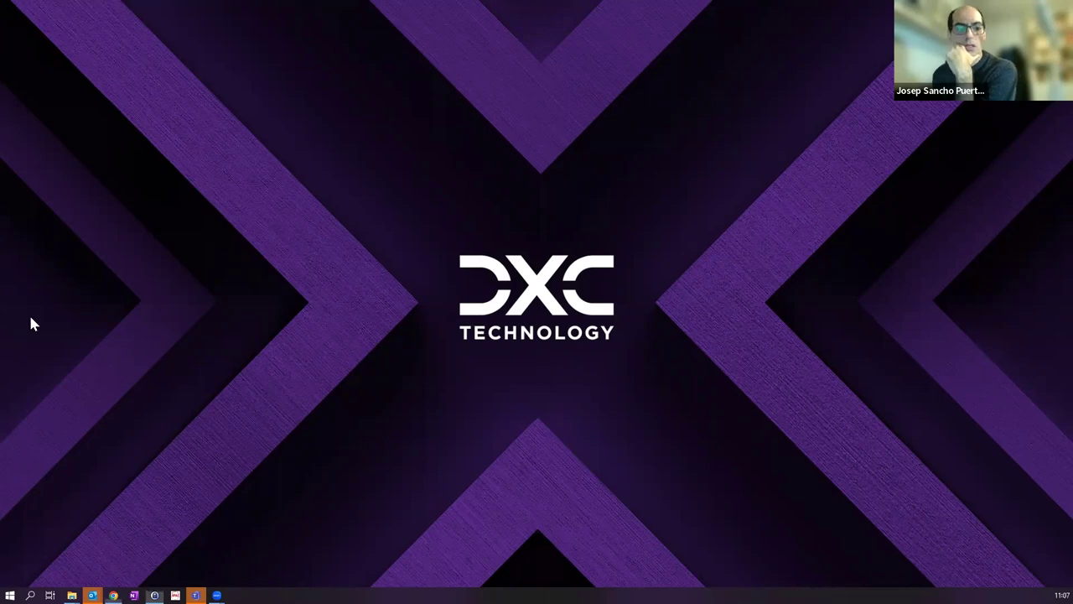
key("super+d")
double_click(702, 216)
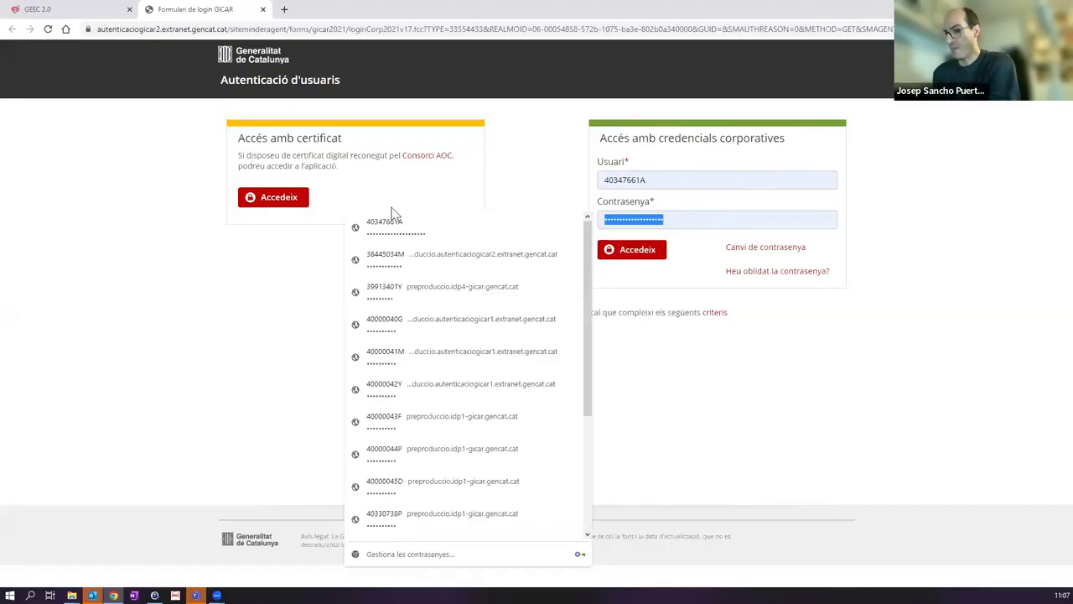
Step: Sign in with the corporate credentials and scroll to the Formació section
left_click(636, 249)
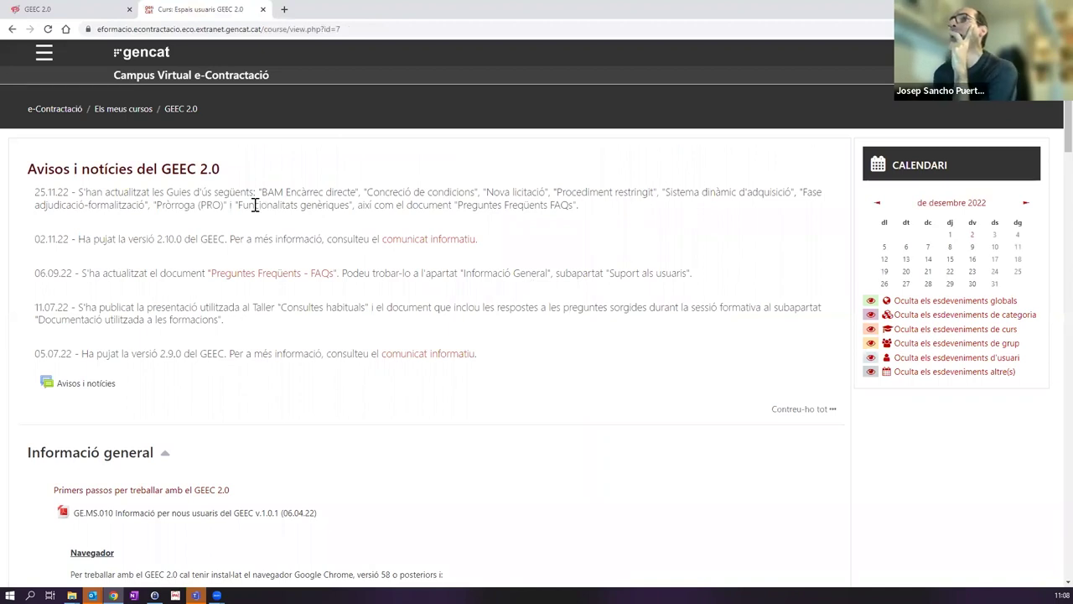
scroll(285, 257, "down", 6)
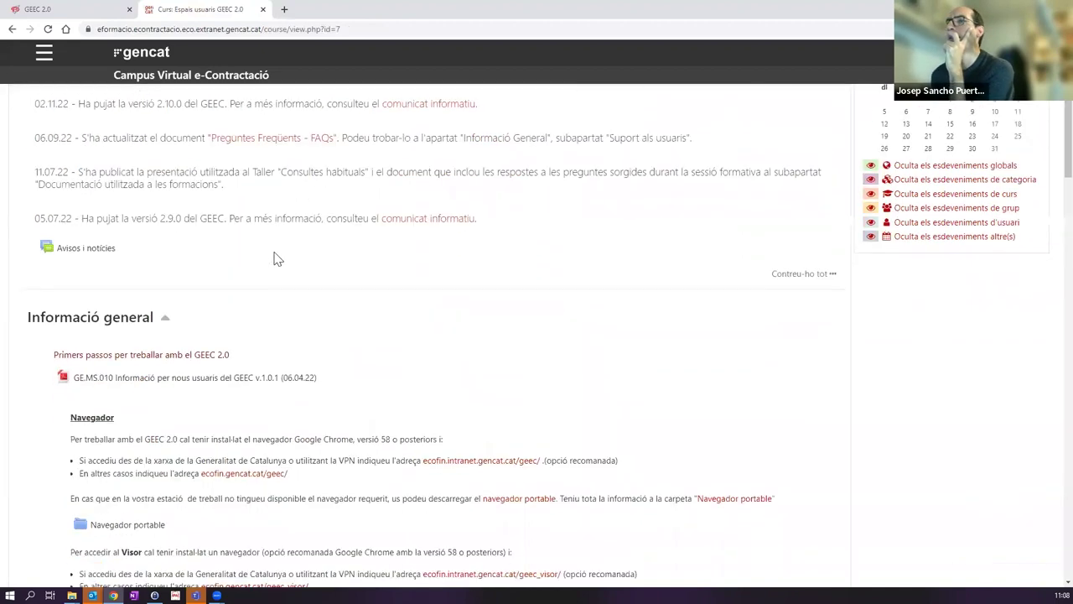
scroll(282, 259, "down", 3)
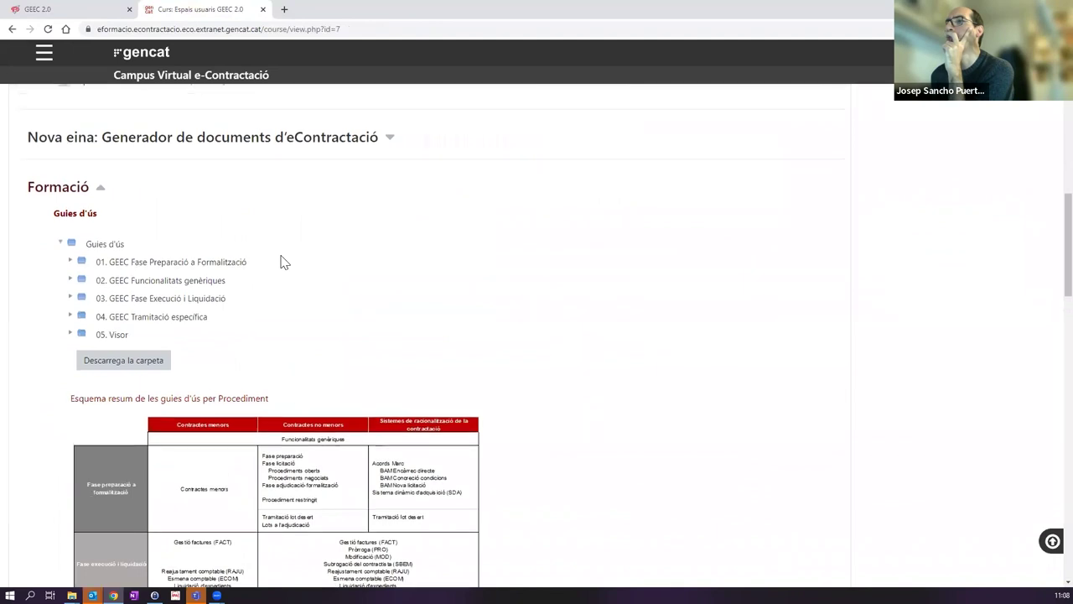
scroll(283, 259, "up", 3)
scroll(283, 259, "down", 1)
scroll(282, 261, "down", 3)
scroll(283, 264, "up", 3)
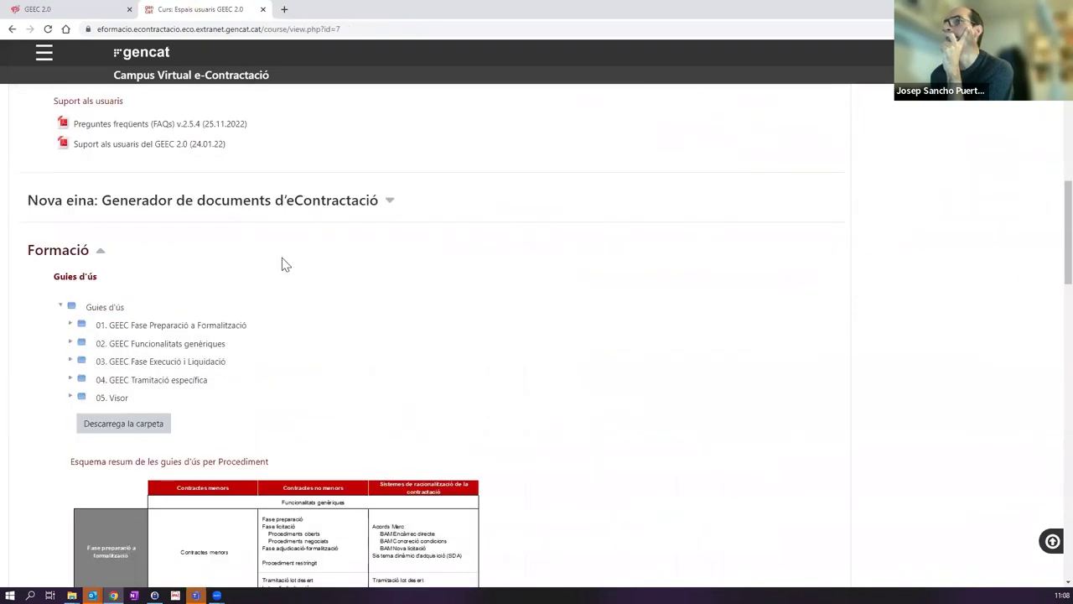
scroll(234, 282, "down", 1)
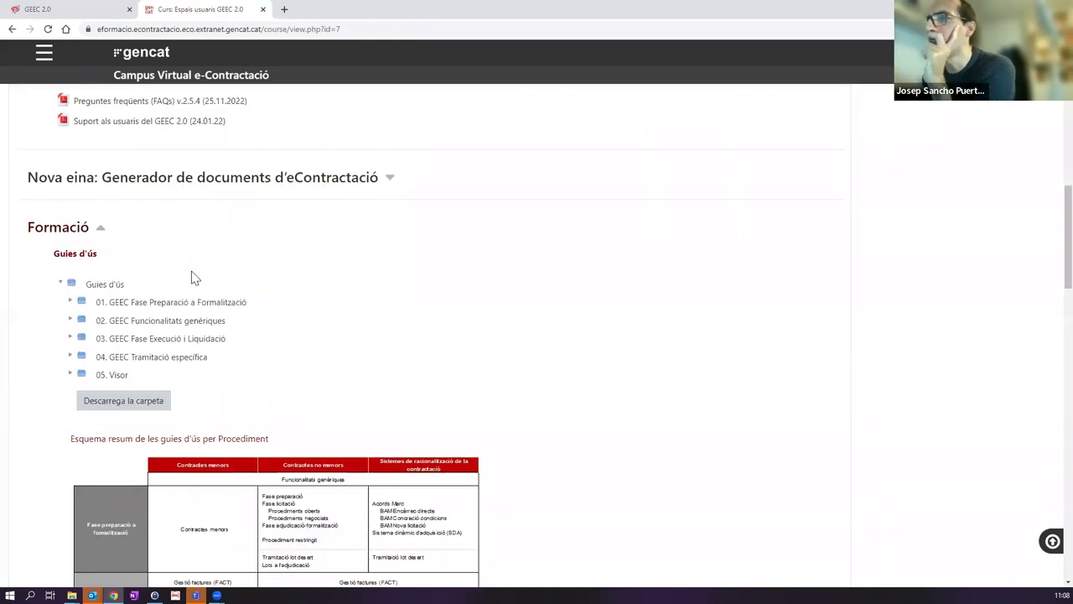
Step: Expand the Guies d'ús folders 01 through 05 to list their PDF guides
left_click(70, 301)
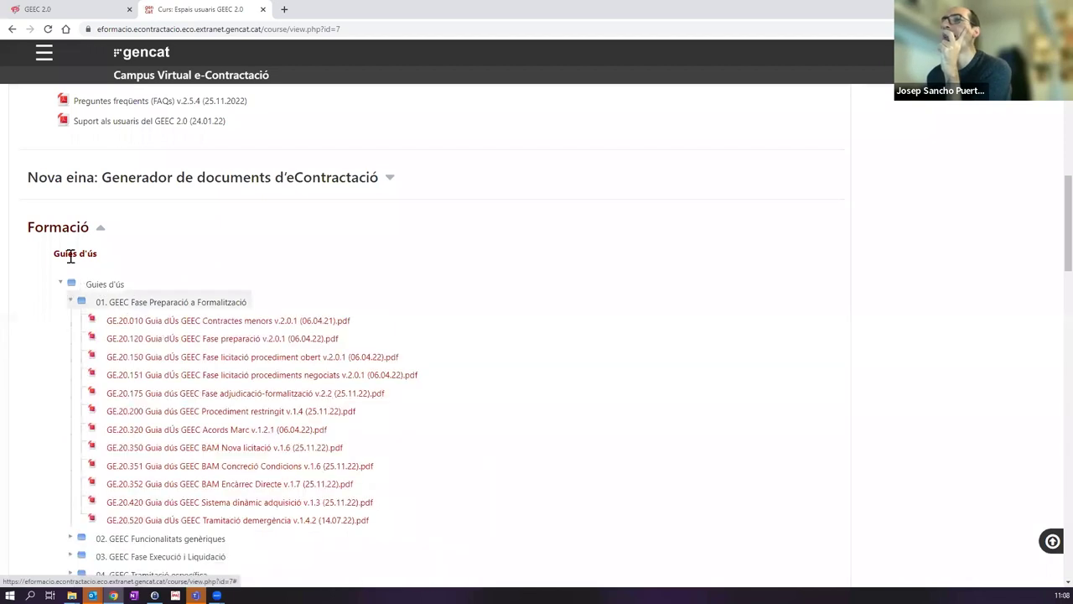
left_click_drag(52, 259, 155, 262)
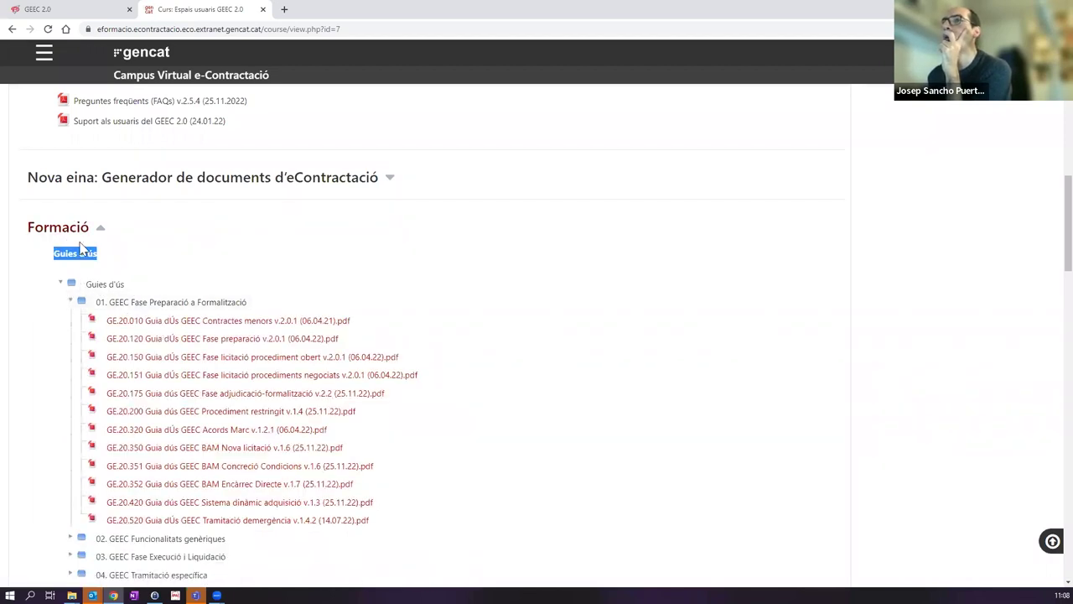
scroll(306, 283, "down", 1)
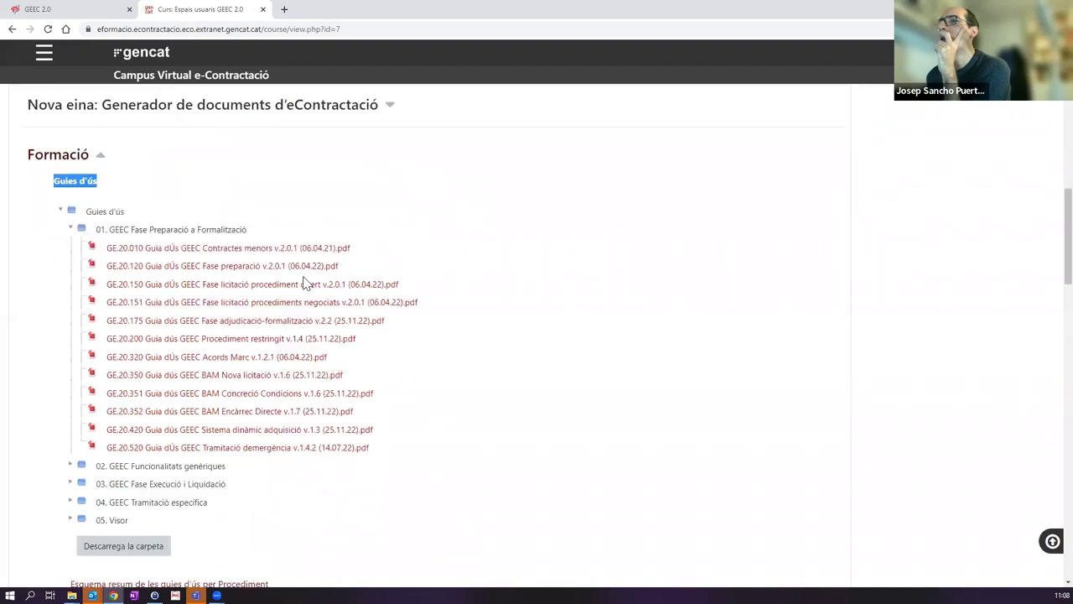
scroll(306, 283, "down", 1)
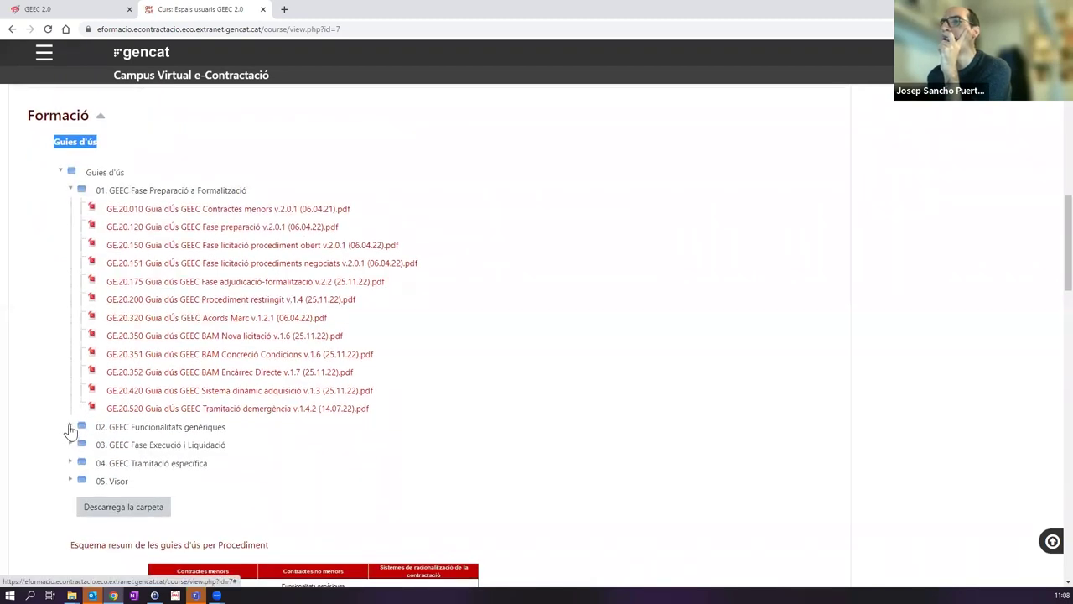
left_click(70, 428)
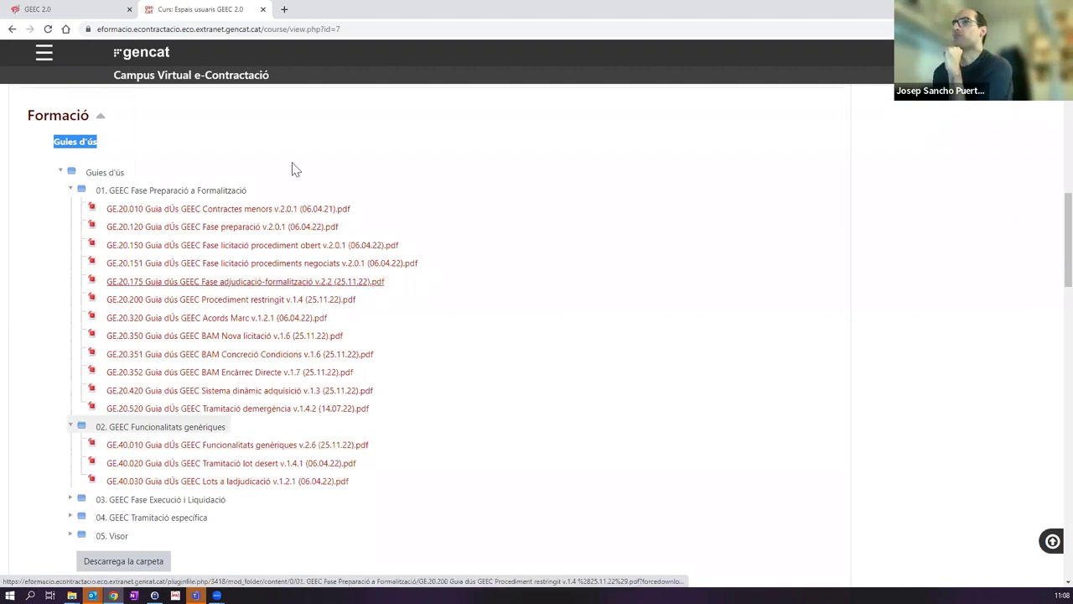
left_click(72, 499)
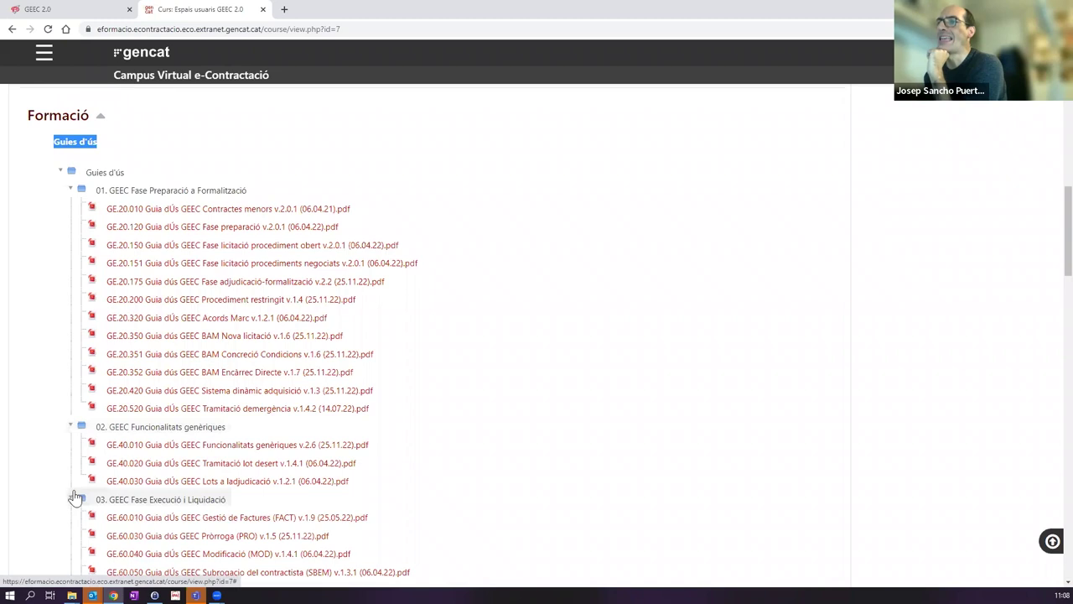
scroll(76, 498, "down", 3)
left_click(72, 382)
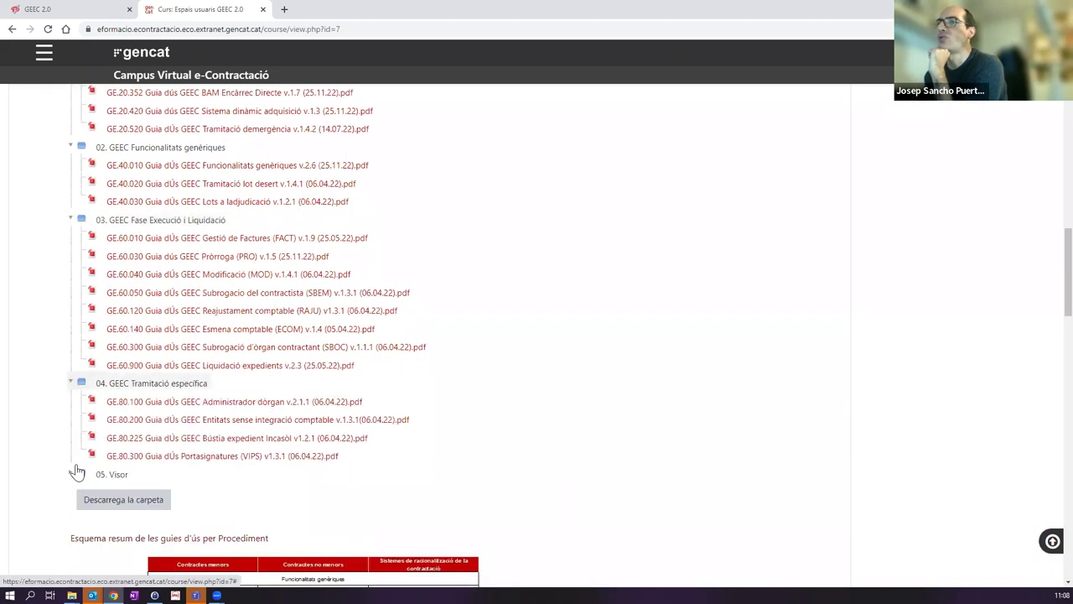
left_click(75, 474)
scroll(168, 318, "down", 2)
scroll(225, 310, "up", 6)
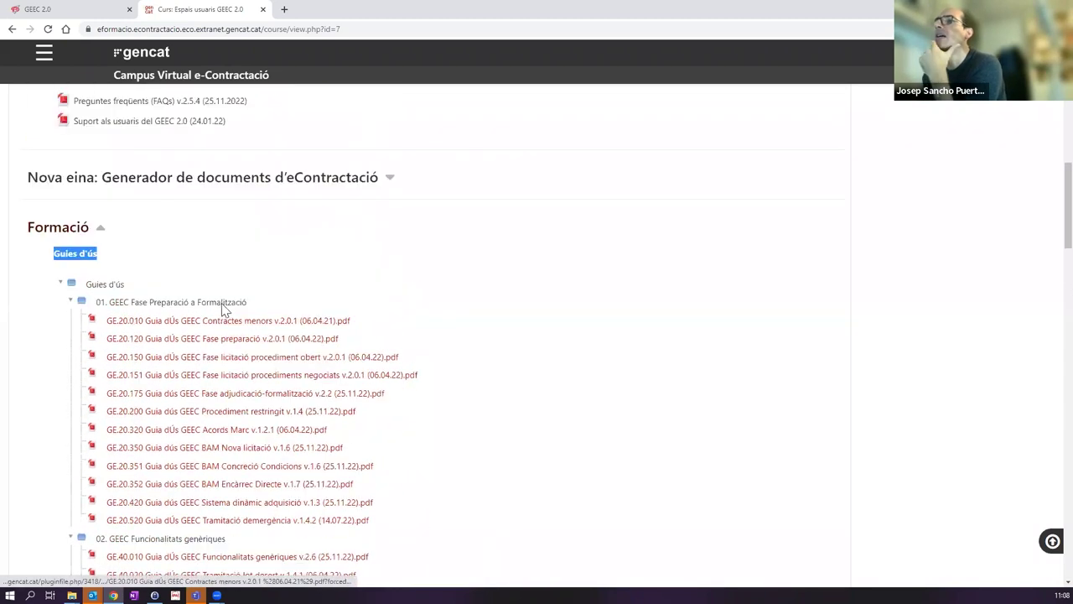
scroll(271, 333, "down", 1)
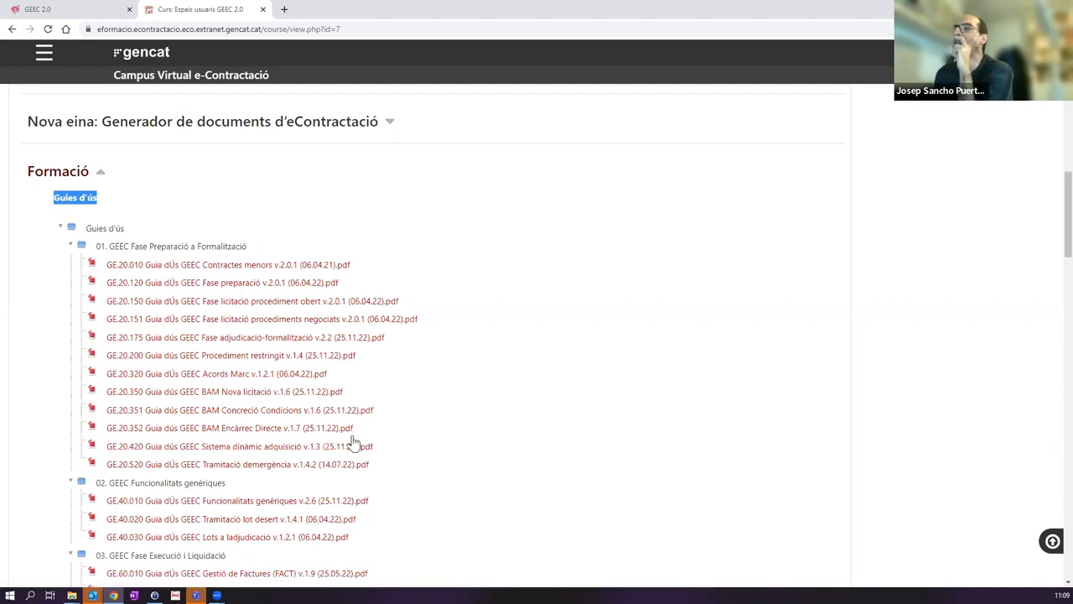
scroll(395, 393, "down", 1)
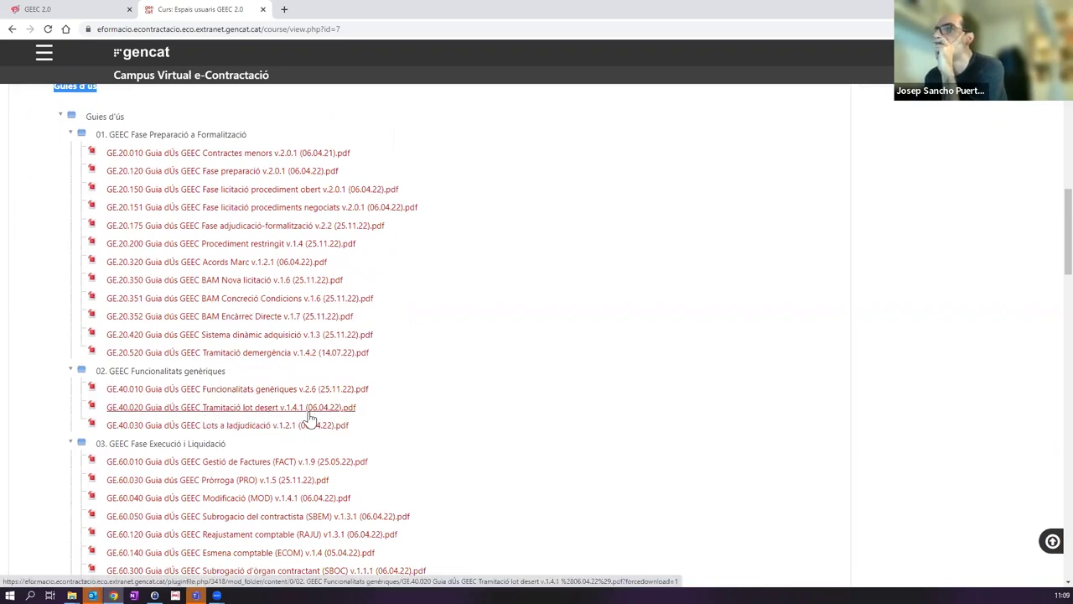
scroll(437, 407, "down", 2)
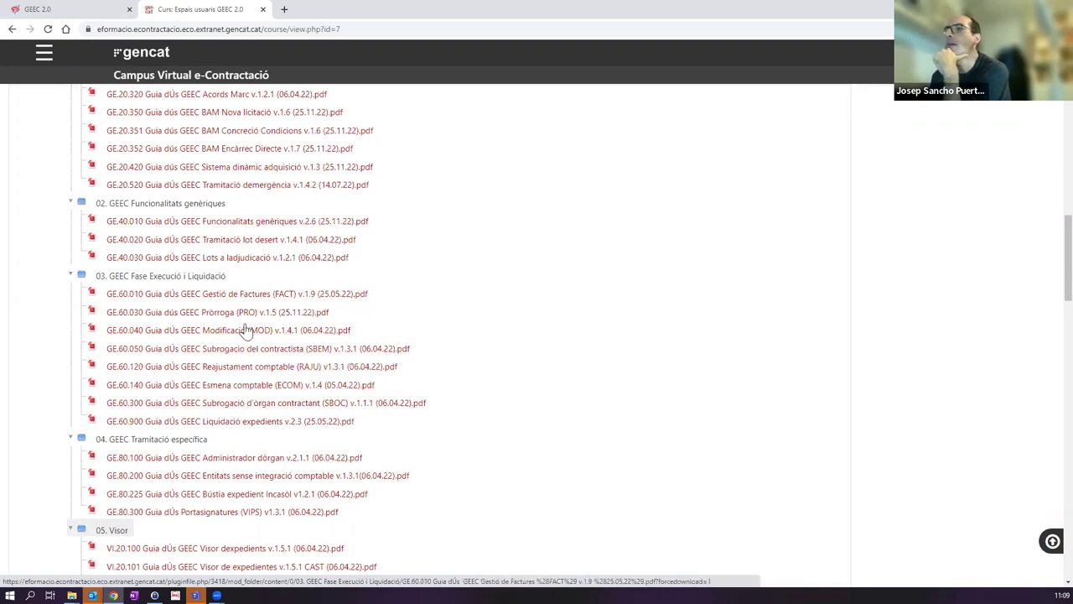
scroll(235, 390, "down", 2)
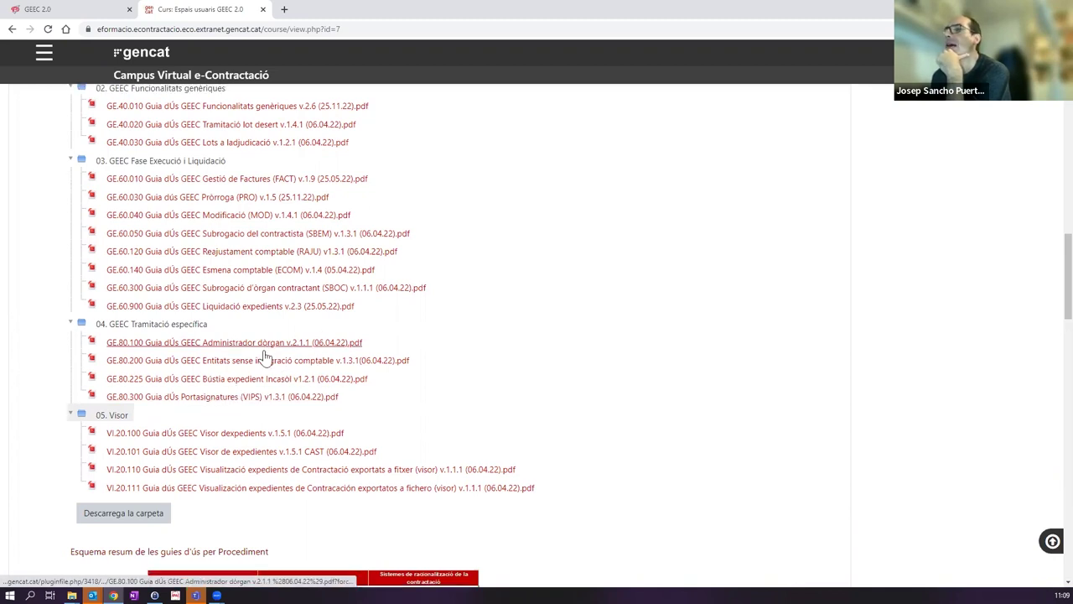
scroll(319, 354, "down", 4)
scroll(355, 350, "down", 1)
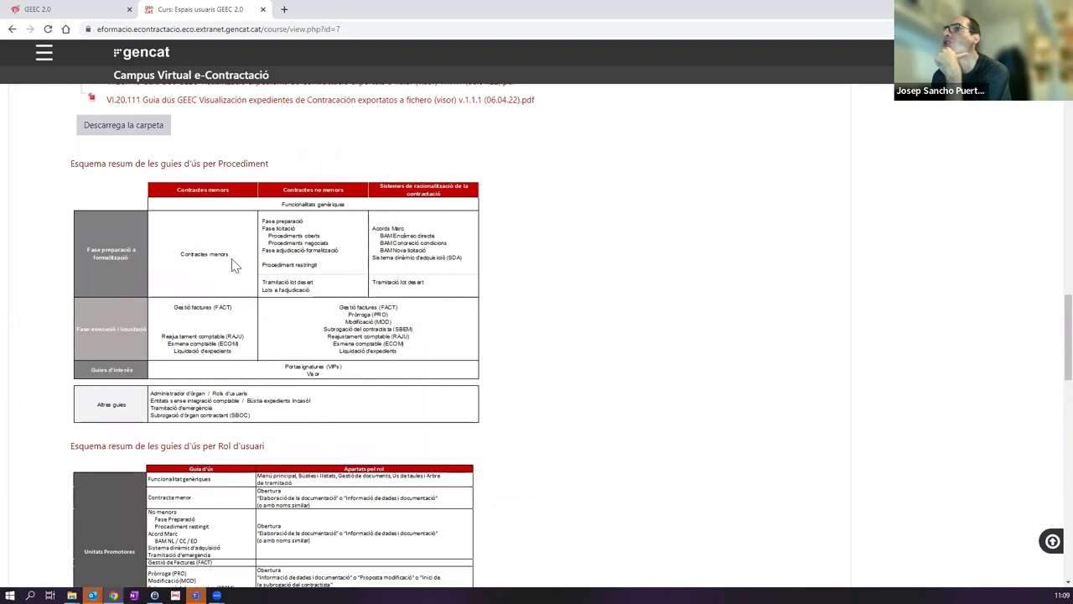
scroll(279, 299, "down", 8)
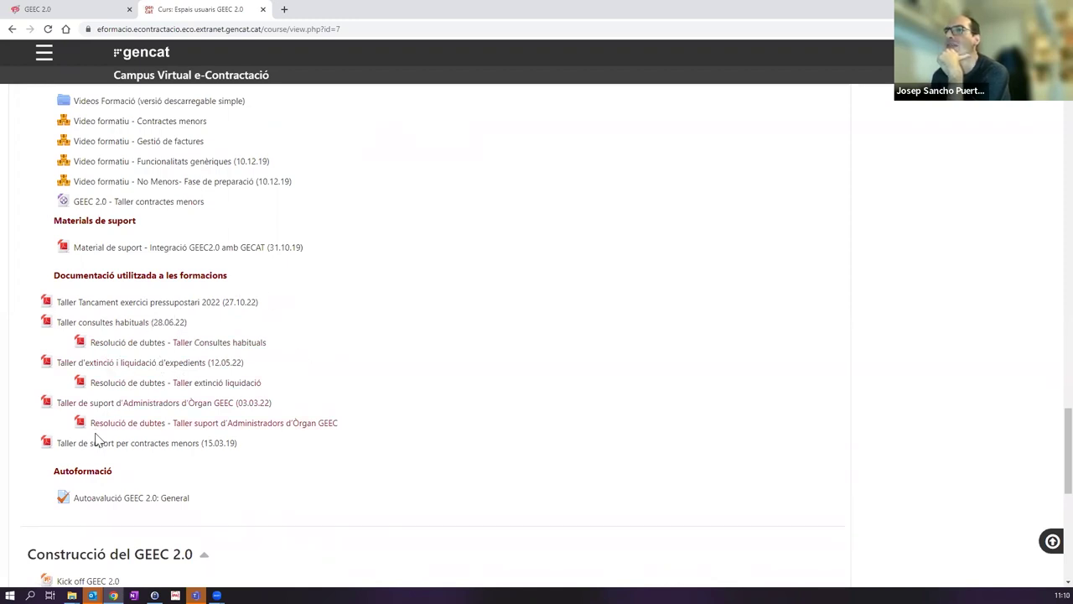
scroll(155, 363, "down", 1)
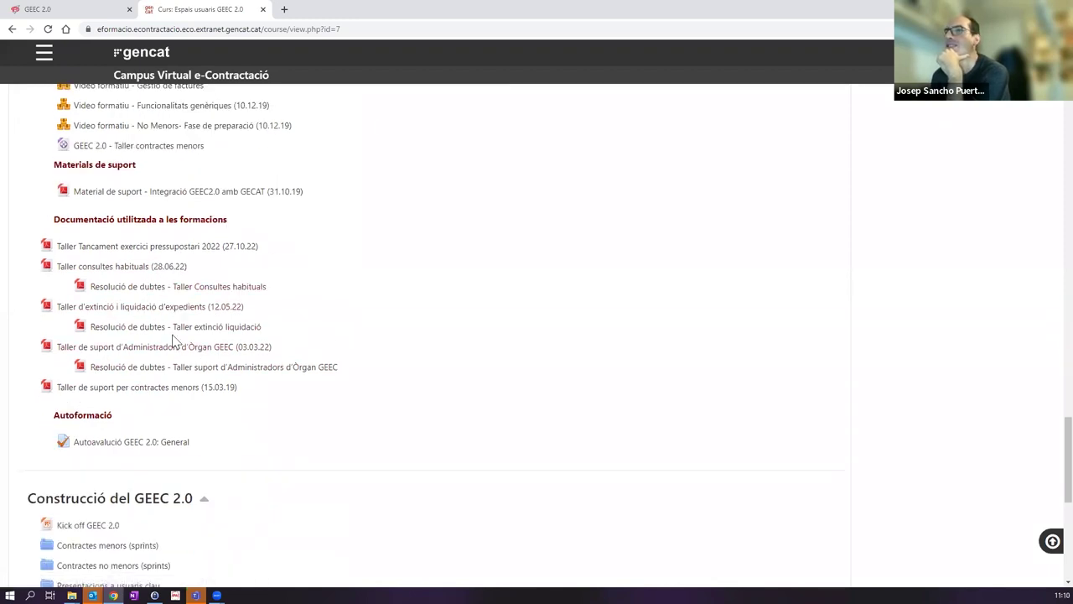
scroll(283, 341, "down", 3)
scroll(230, 341, "down", 2)
scroll(249, 359, "down", 1)
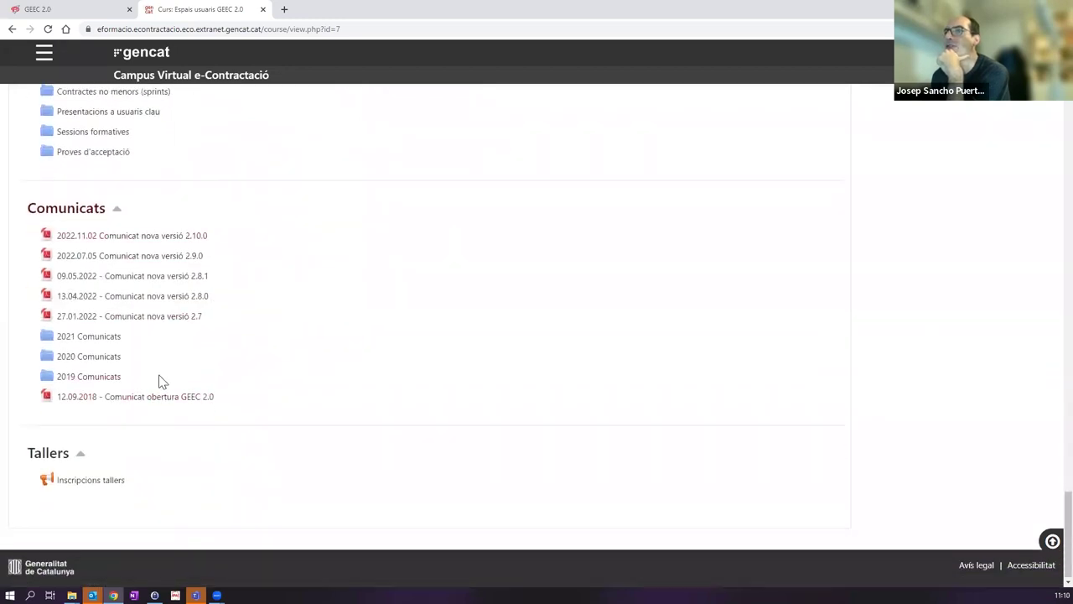
scroll(283, 360, "up", 15)
scroll(300, 348, "up", 20)
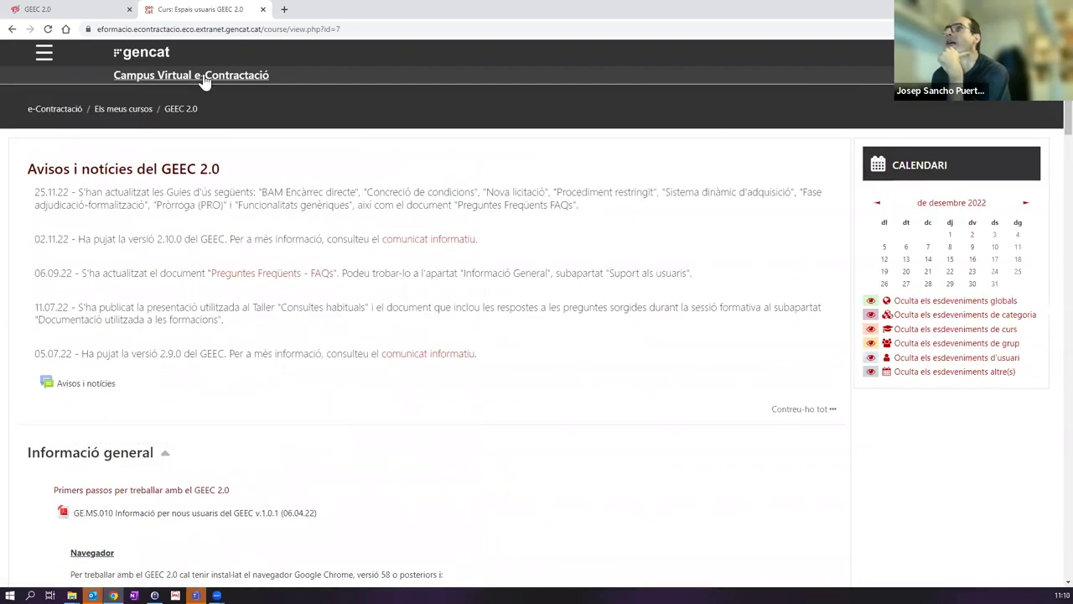
Step: Switch back to the GEEC 2.0 tab showing SEM-2022-42's processing tree
left_click(70, 9)
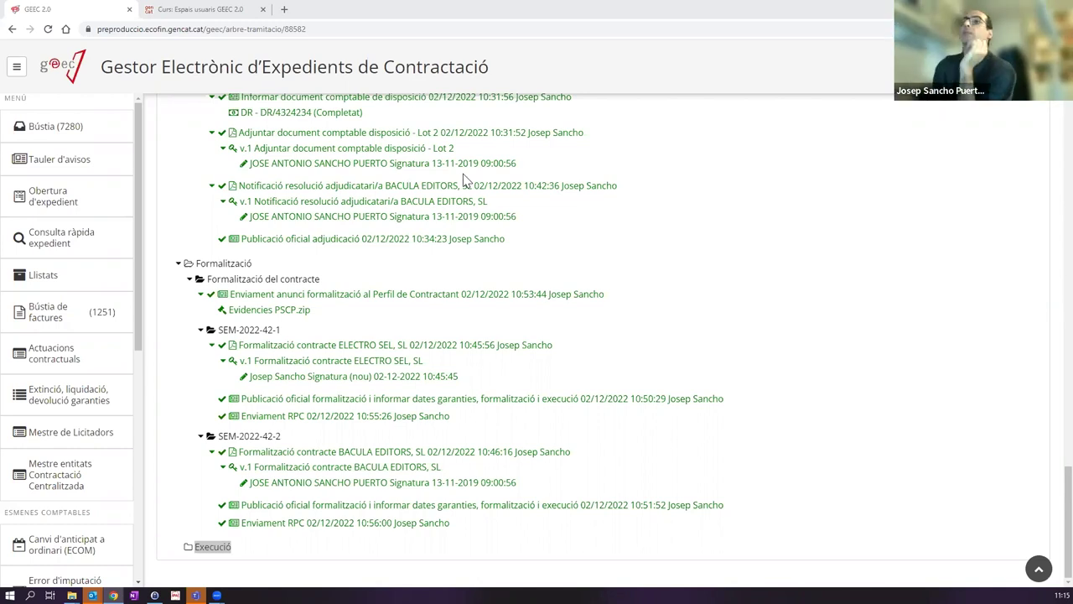
Step: Open Bústia de factures and select the first invoice, from BACULA EDITORS, SL
left_click(87, 311)
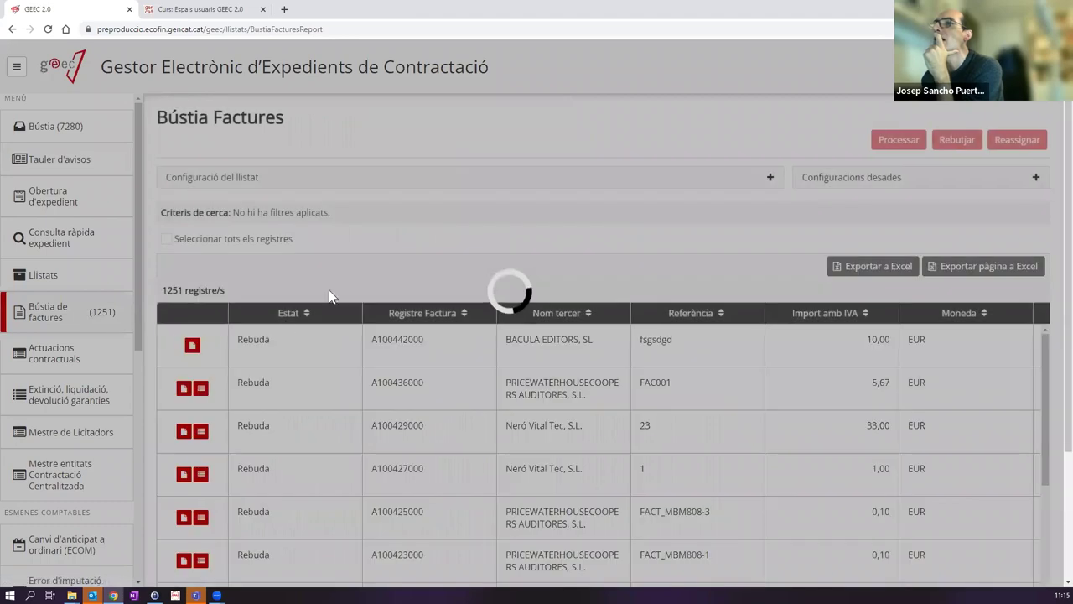
scroll(577, 430, "down", 2)
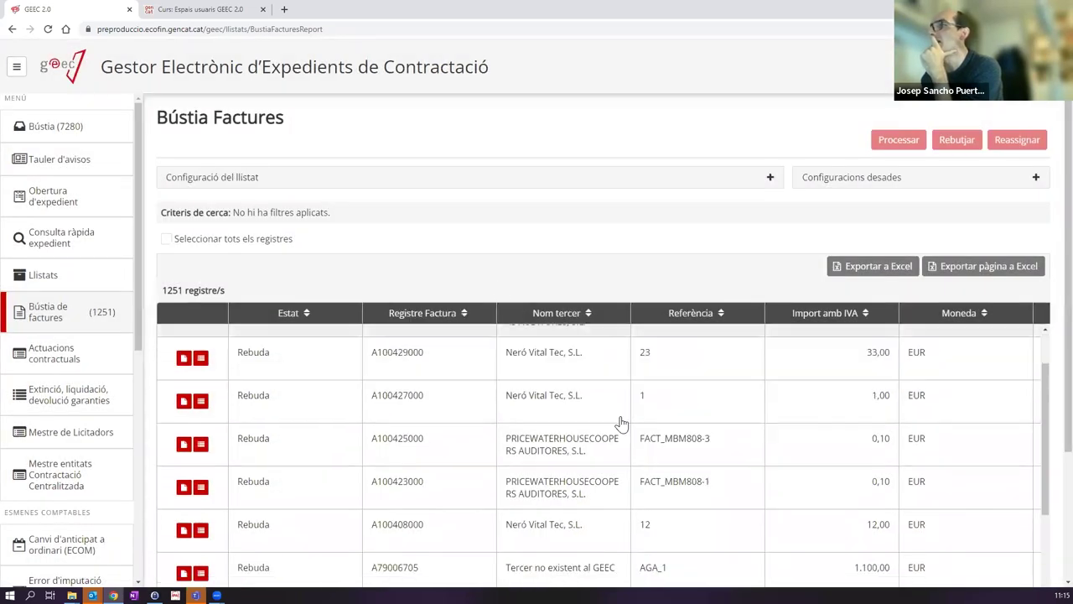
scroll(378, 411, "up", 2)
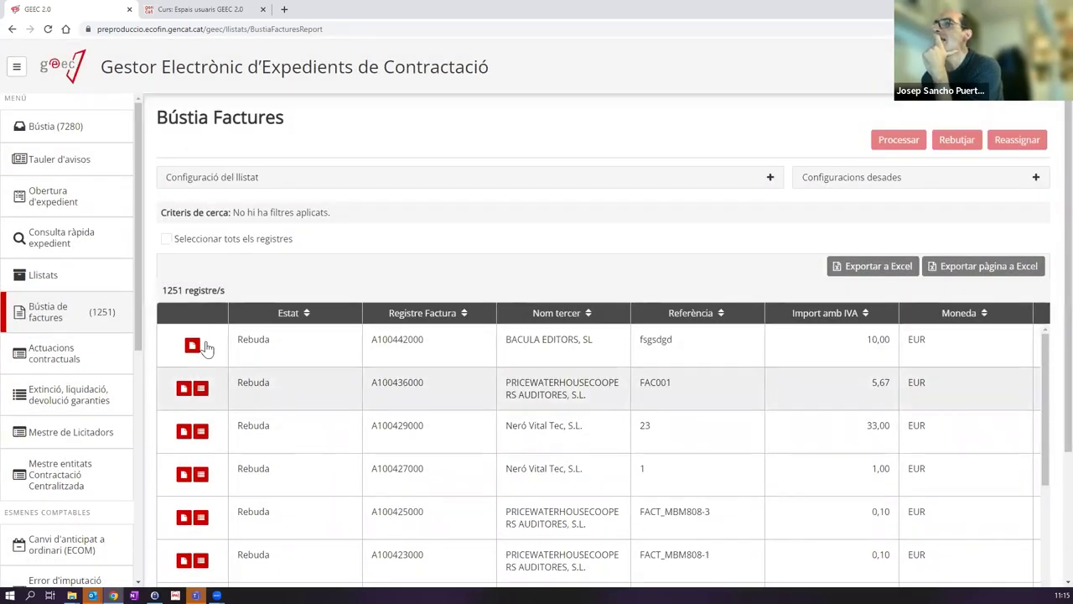
left_click(270, 359)
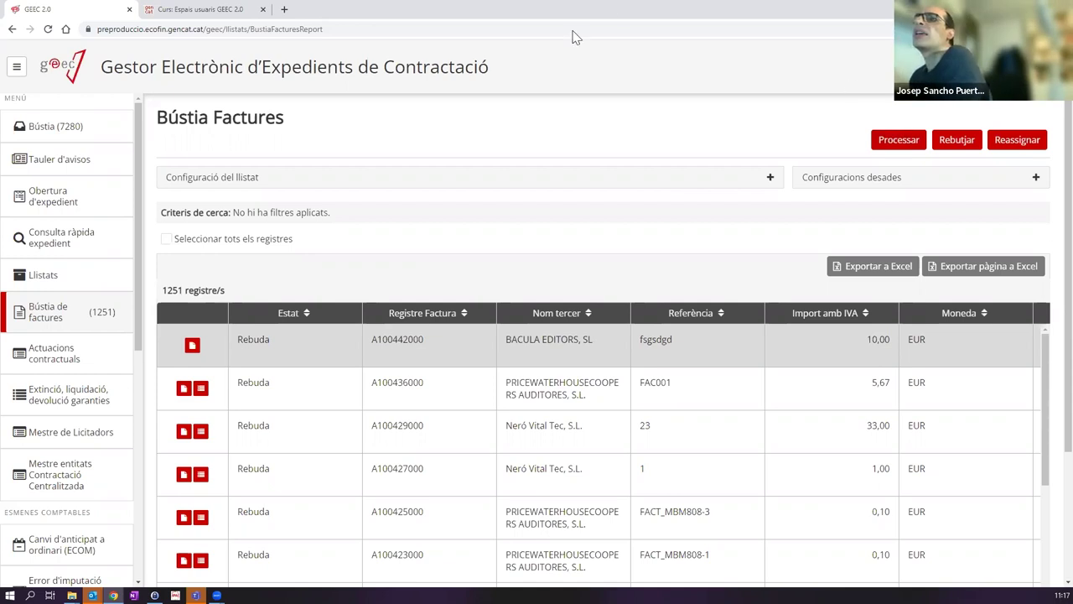
Step: Return to Bústia and clear its expedient-number filter so all 7279 tasks show
left_click(63, 139)
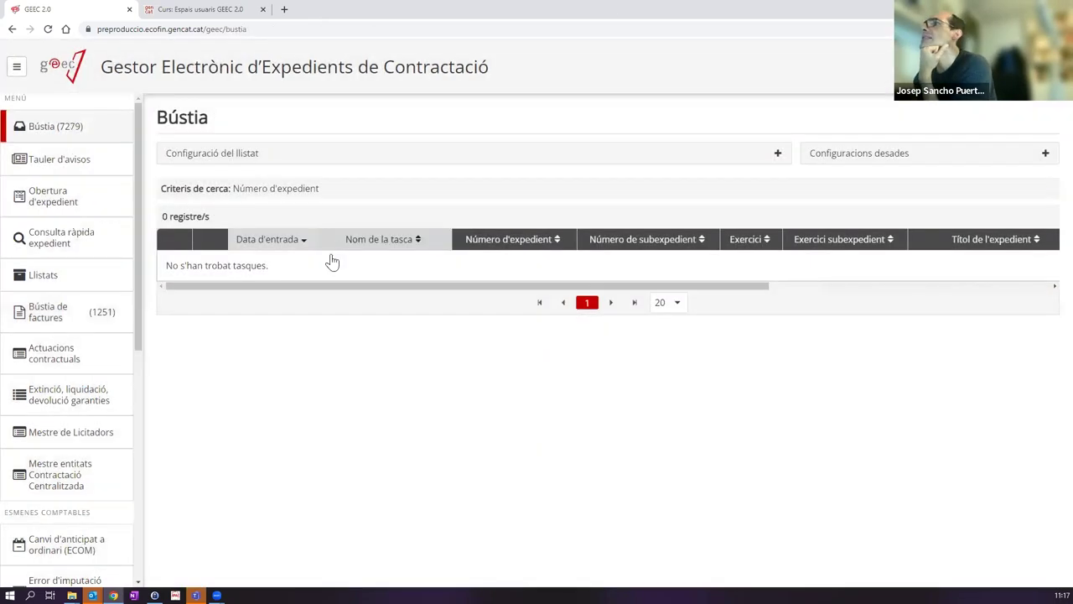
left_click(293, 151)
scroll(869, 424, "down", 3)
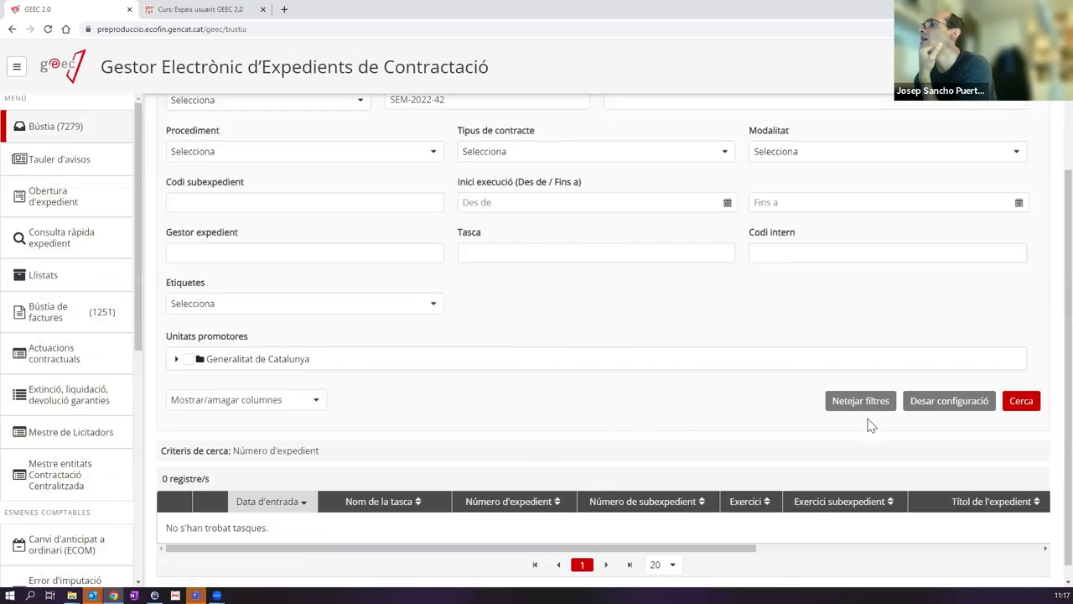
left_click(870, 402)
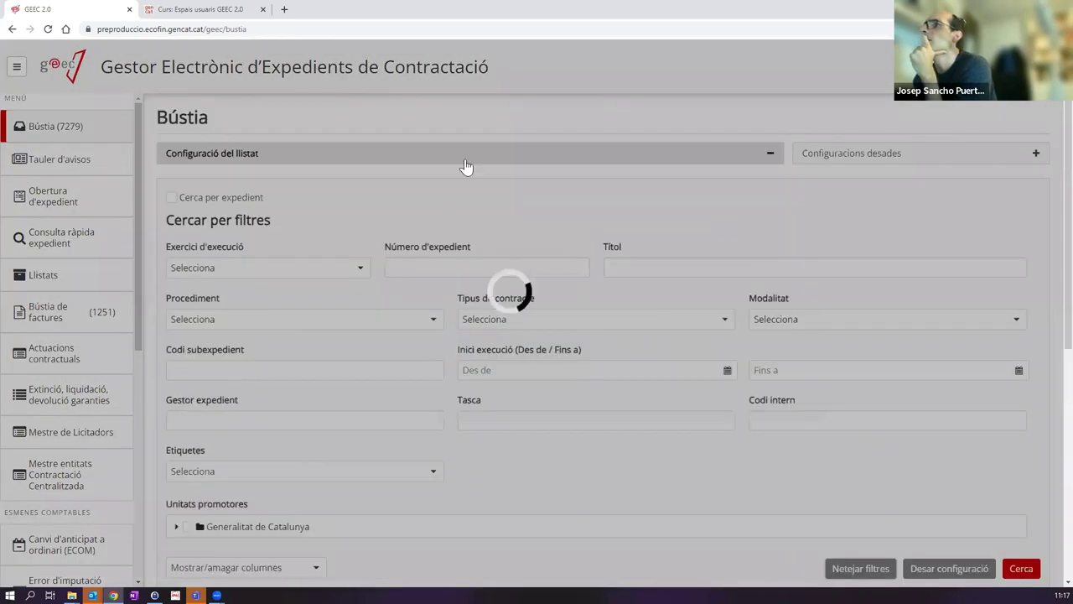
left_click(465, 162)
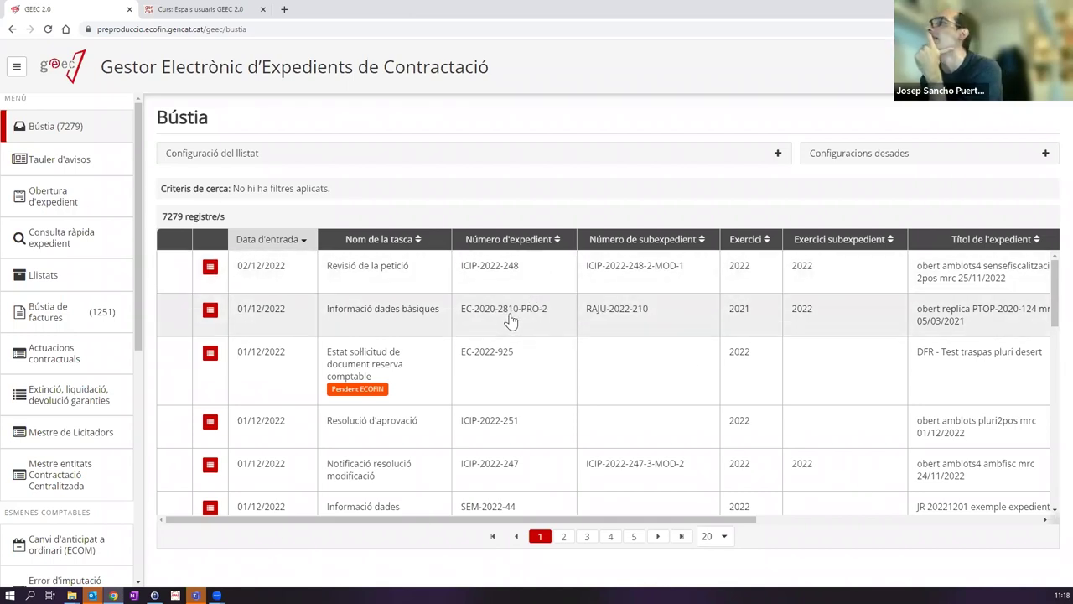
scroll(475, 314, "down", 5)
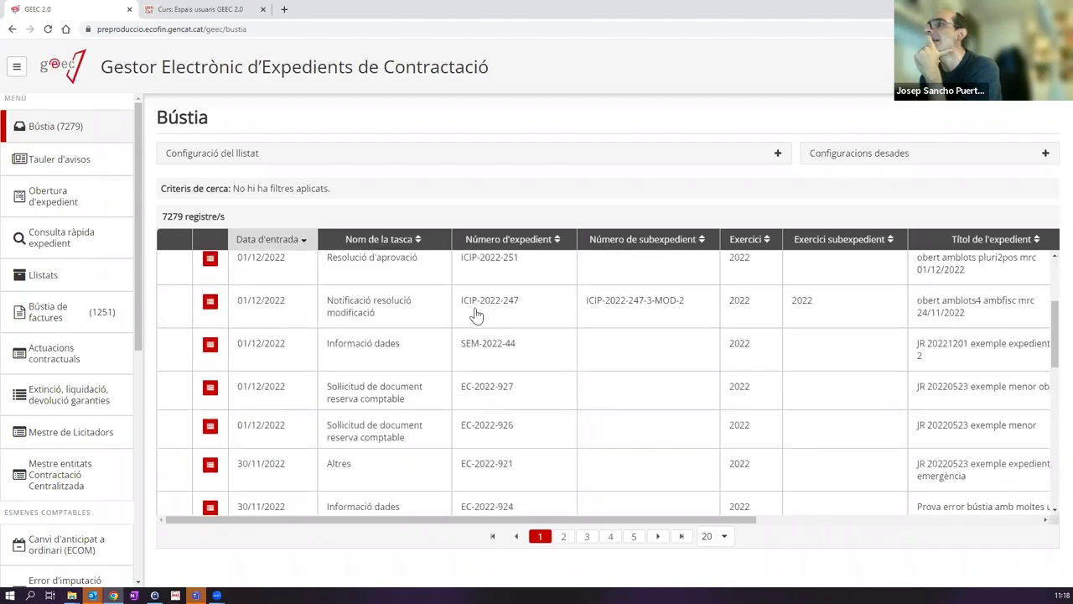
scroll(475, 314, "down", 5)
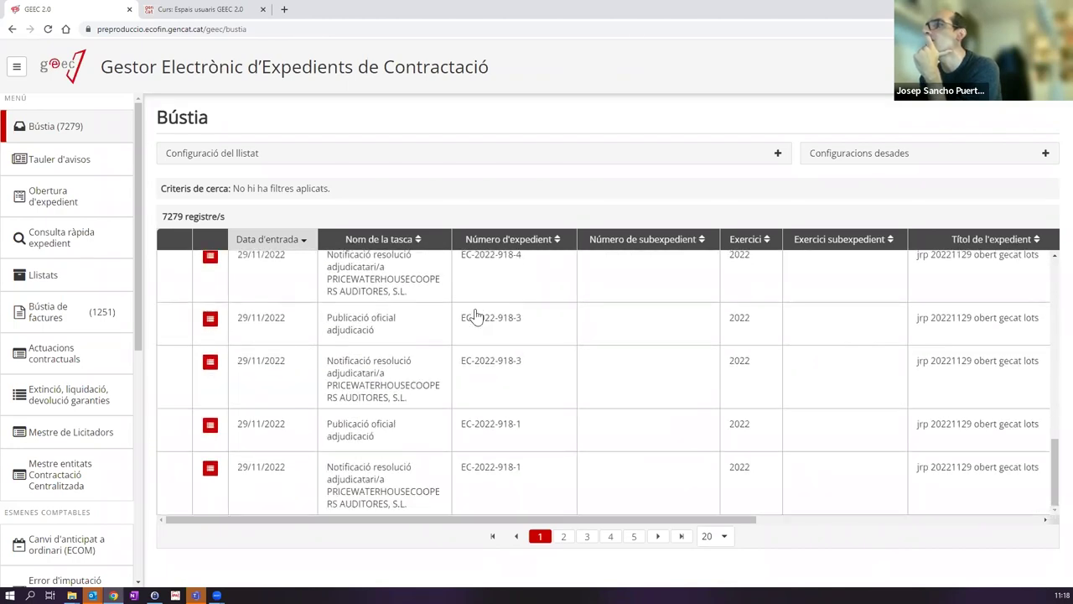
scroll(486, 330, "up", 2)
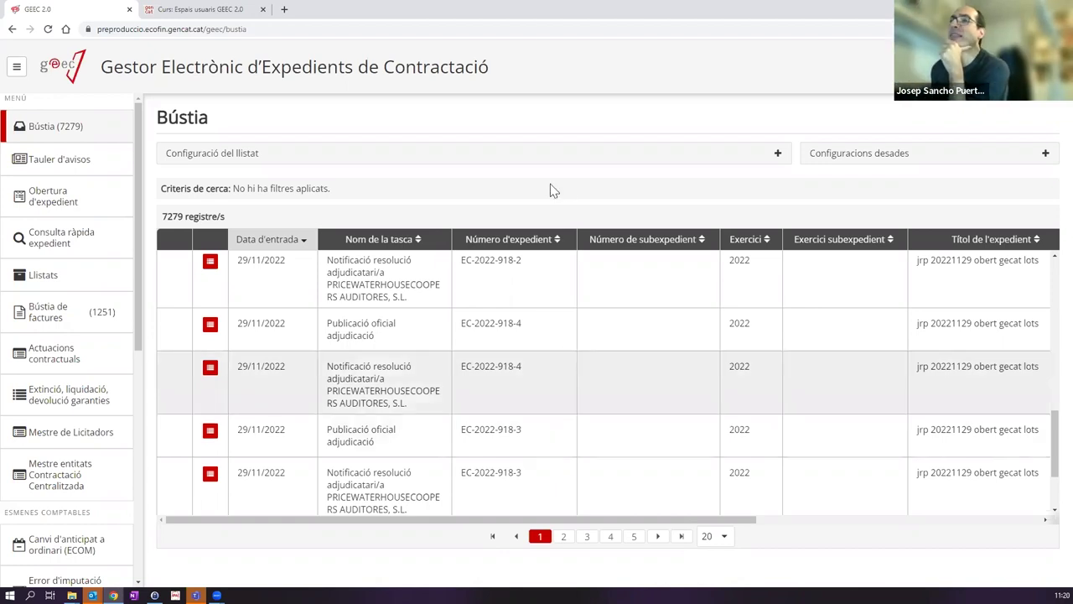
Step: Open the '8. Quadre control RPC' report and mark the Pendent d'enviament statuses
left_click(92, 284)
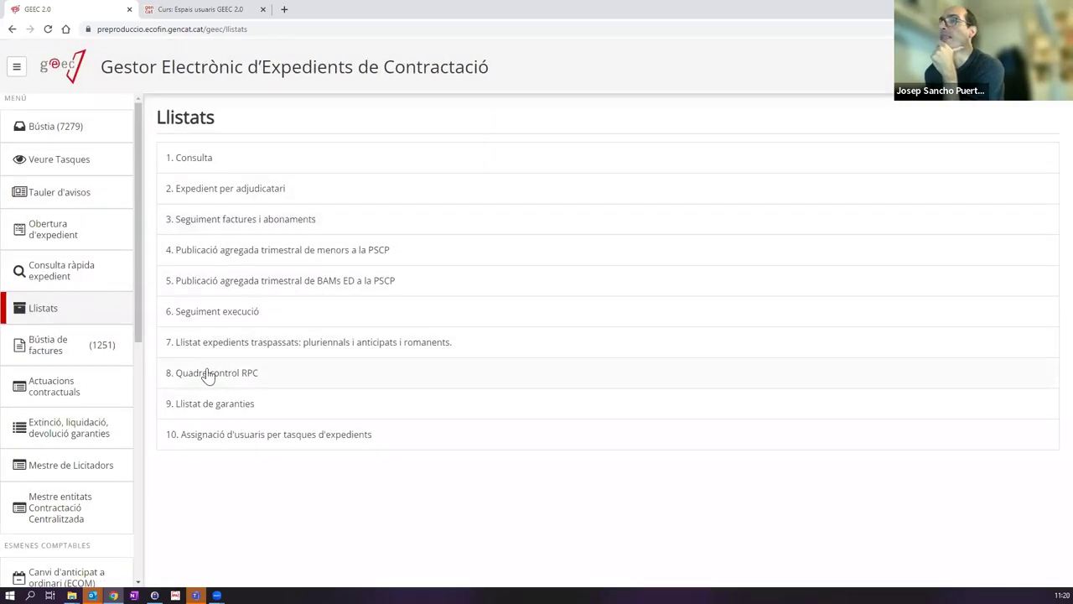
left_click(258, 376)
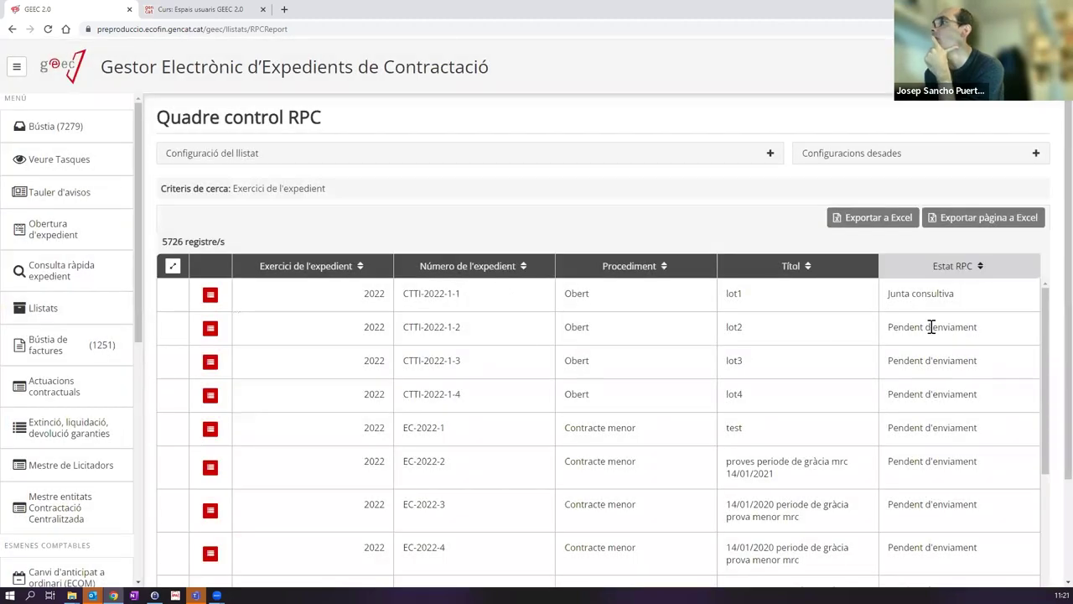
left_click_drag(889, 327, 1018, 327)
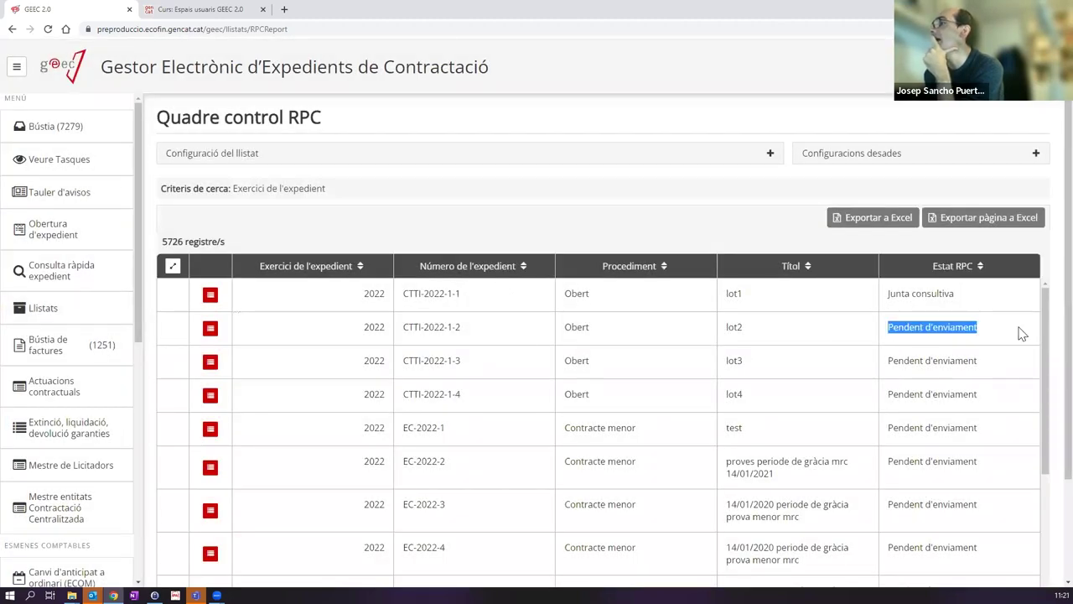
left_click_drag(886, 294, 998, 300)
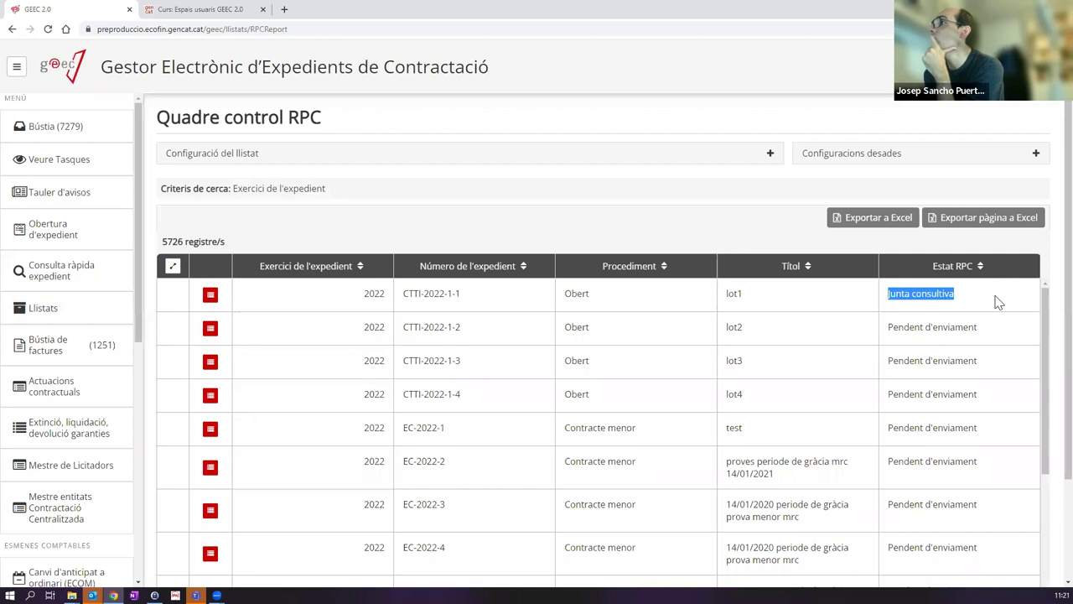
scroll(982, 356, "down", 2)
scroll(981, 361, "up", 2)
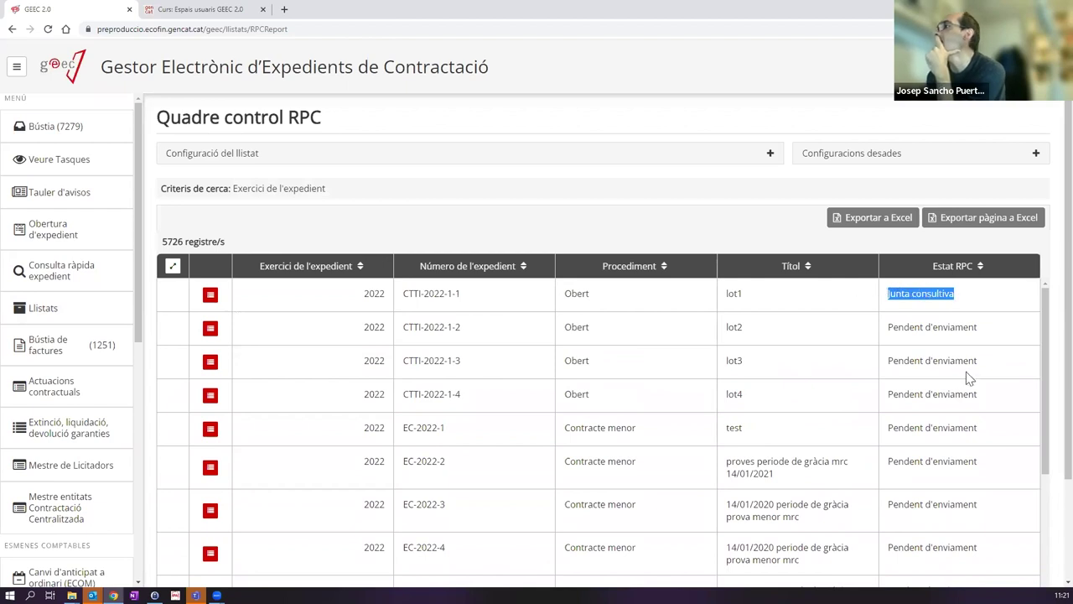
Step: Mark further Estat RPC values, including Organisme contractant and Junta consultiva
scroll(966, 378, "down", 3)
scroll(969, 378, "down", 5)
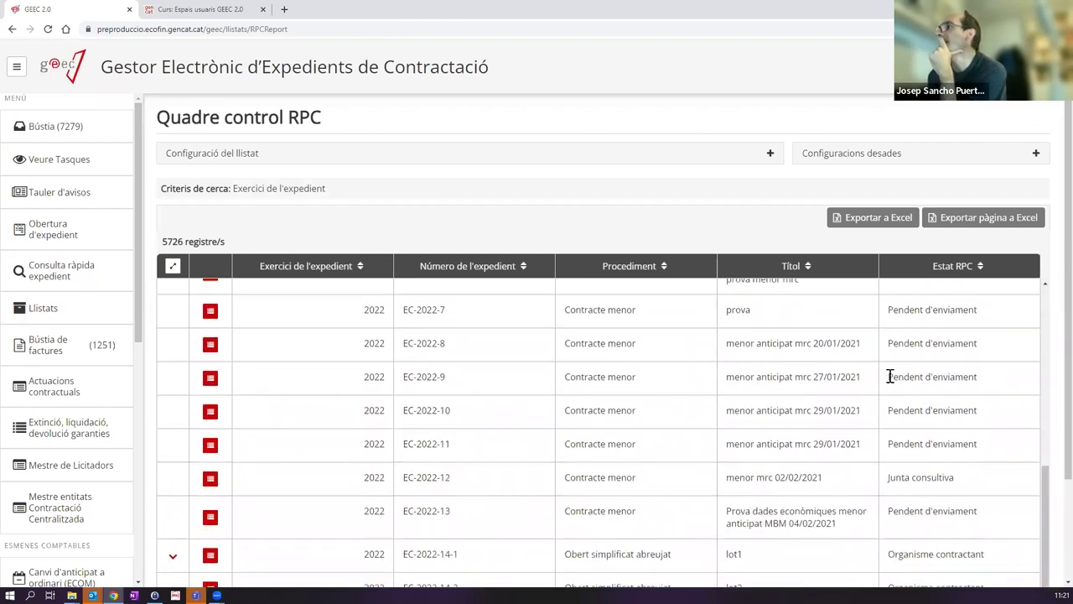
left_click_drag(887, 377, 998, 377)
scroll(992, 388, "down", 2)
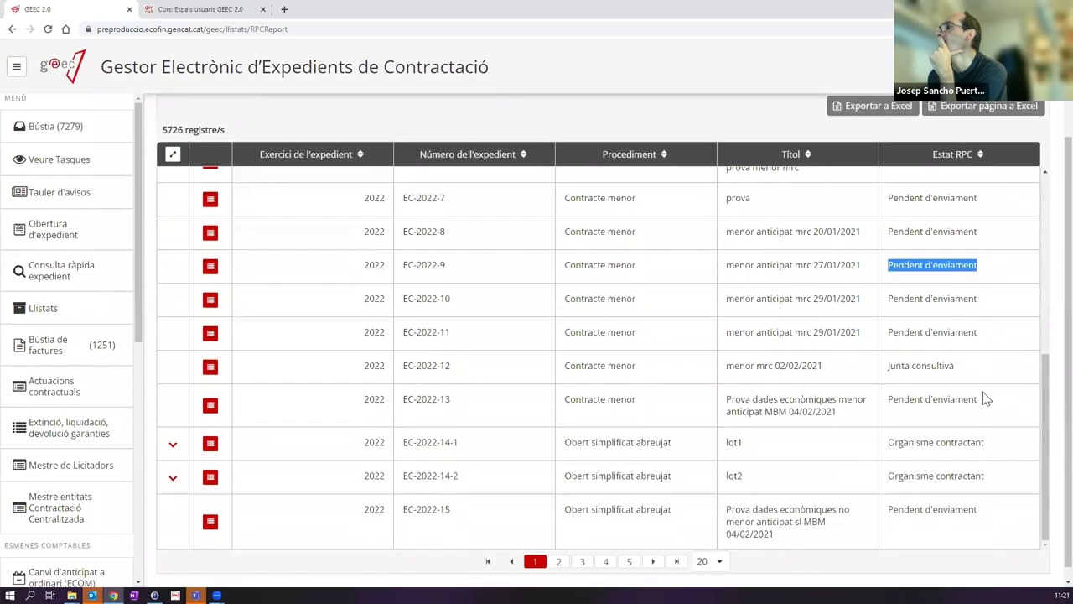
left_click_drag(891, 443, 993, 441)
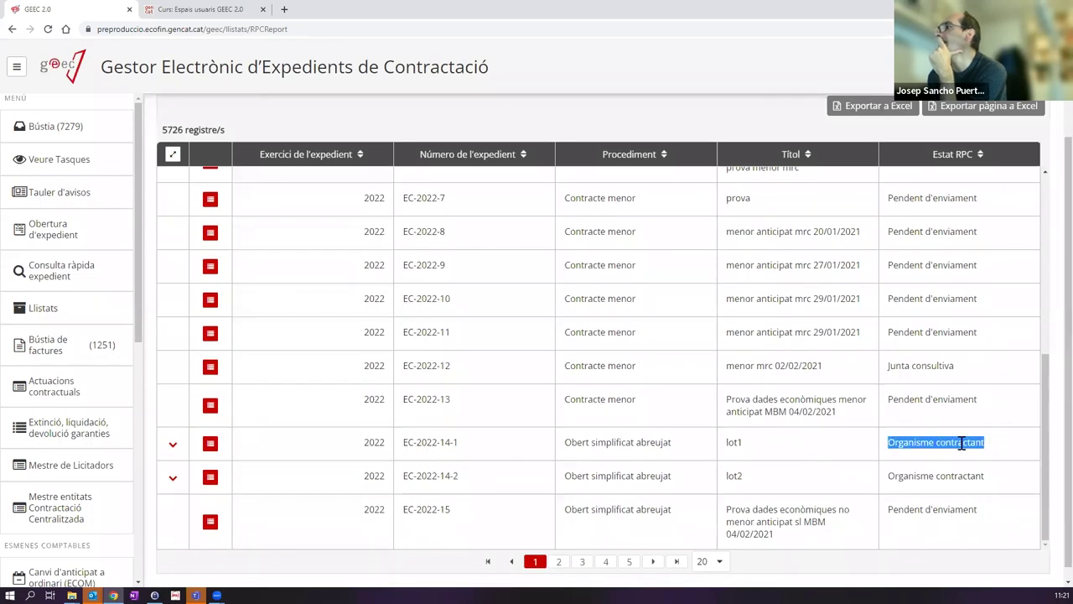
left_click_drag(891, 476, 994, 476)
scroll(983, 469, "up", 10)
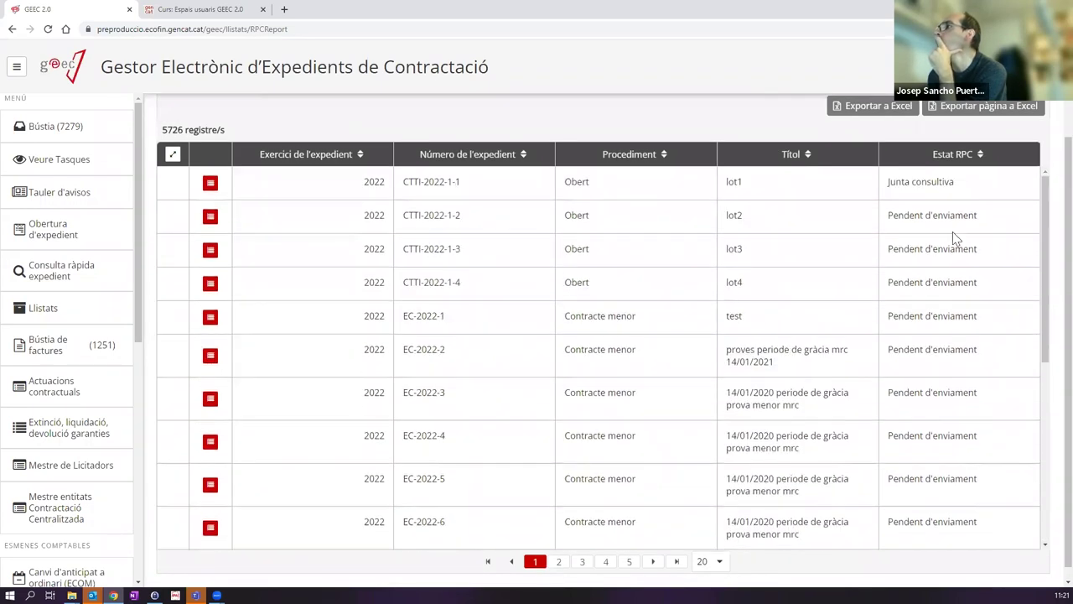
left_click_drag(891, 294, 964, 308)
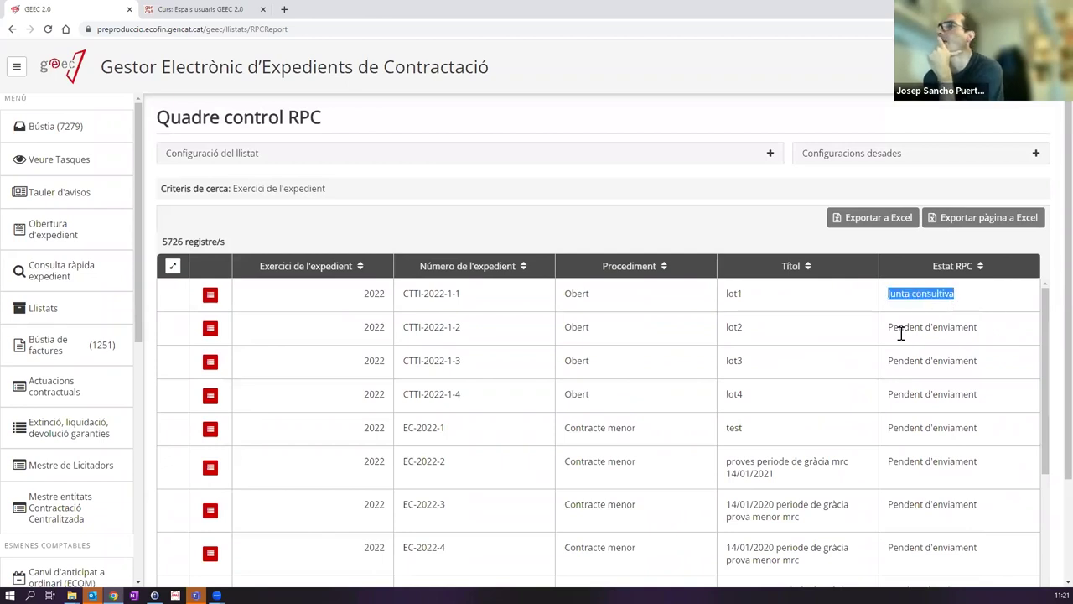